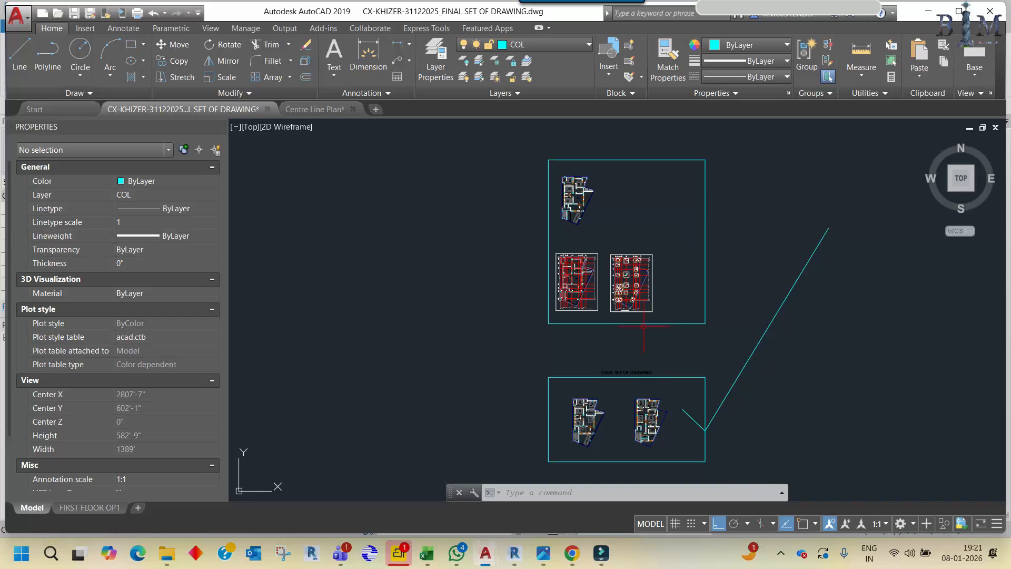
Examine the footing layout, the centre line plan and the floor plan in the final set of drawings
scroll(620, 289, "up", 6)
scroll(637, 382, "up", 7)
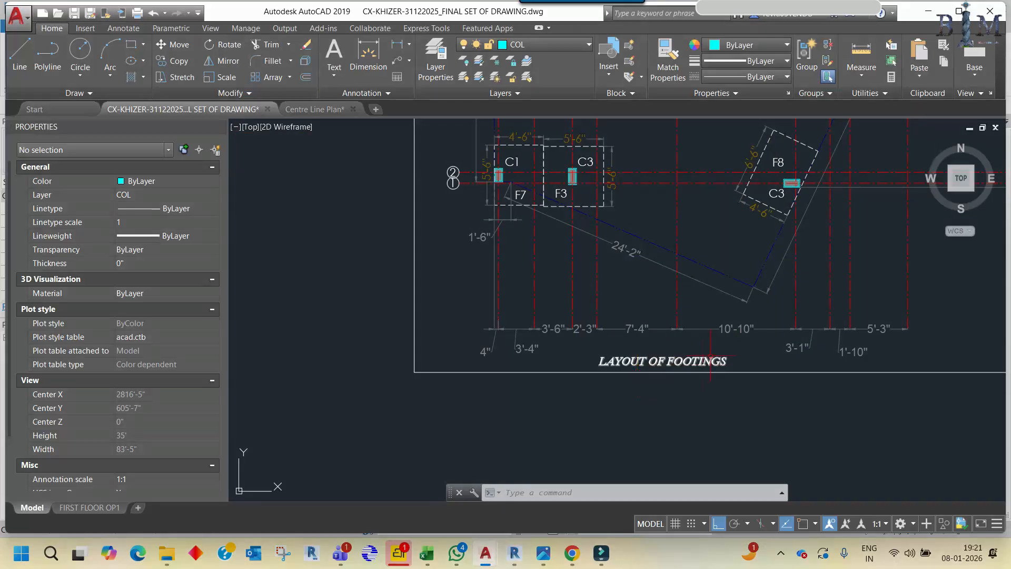
scroll(525, 370, "down", 7)
scroll(525, 370, "up", 6)
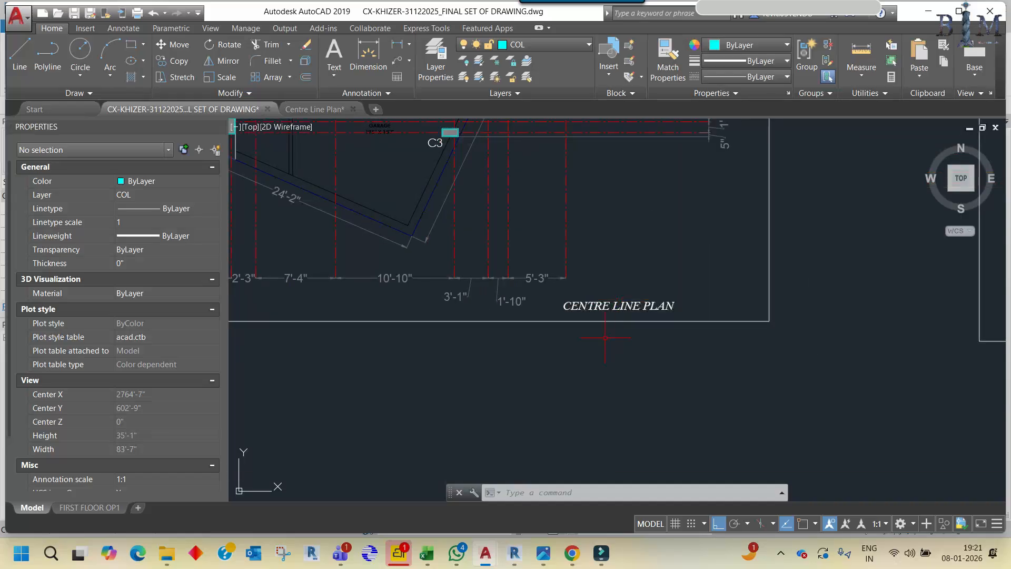
scroll(605, 421, "down", 4)
scroll(558, 295, "down", 4)
middle_click_drag(558, 295, 562, 418)
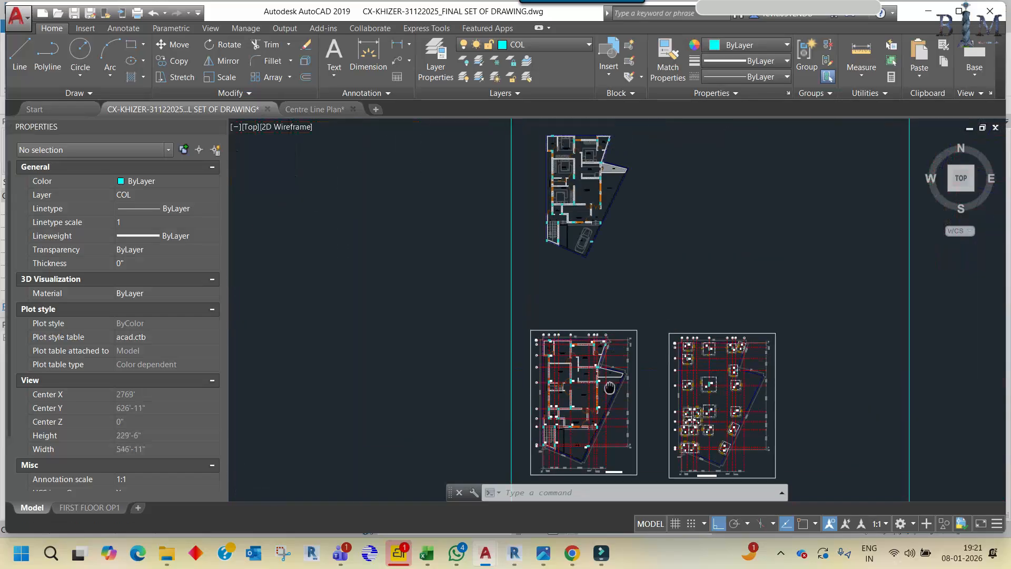
scroll(580, 195, "up", 4)
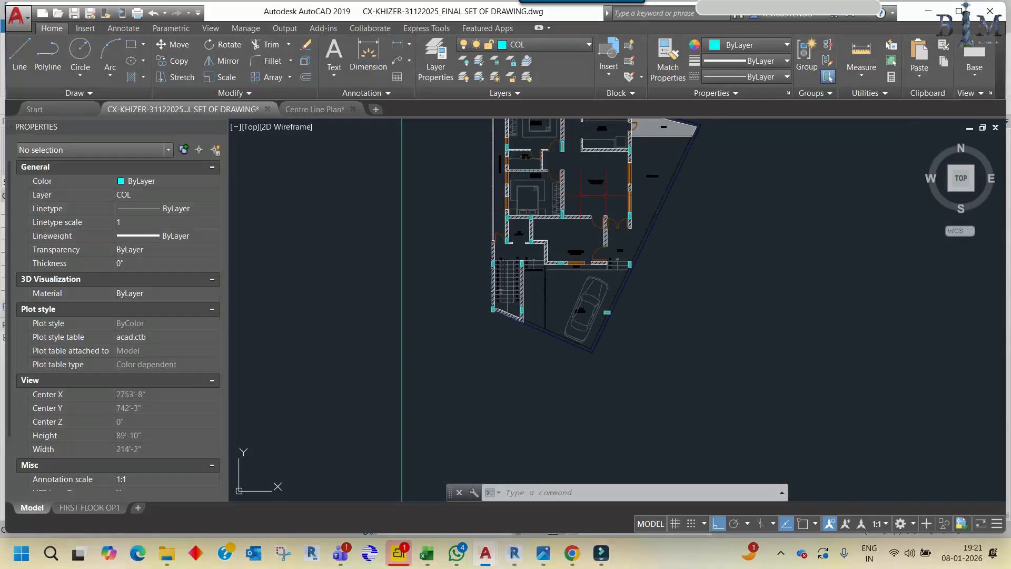
Switch to the hand-drawn level sketch in Photos and examine the heights between road, ground floor, first floor and roof levels
left_click(543, 553)
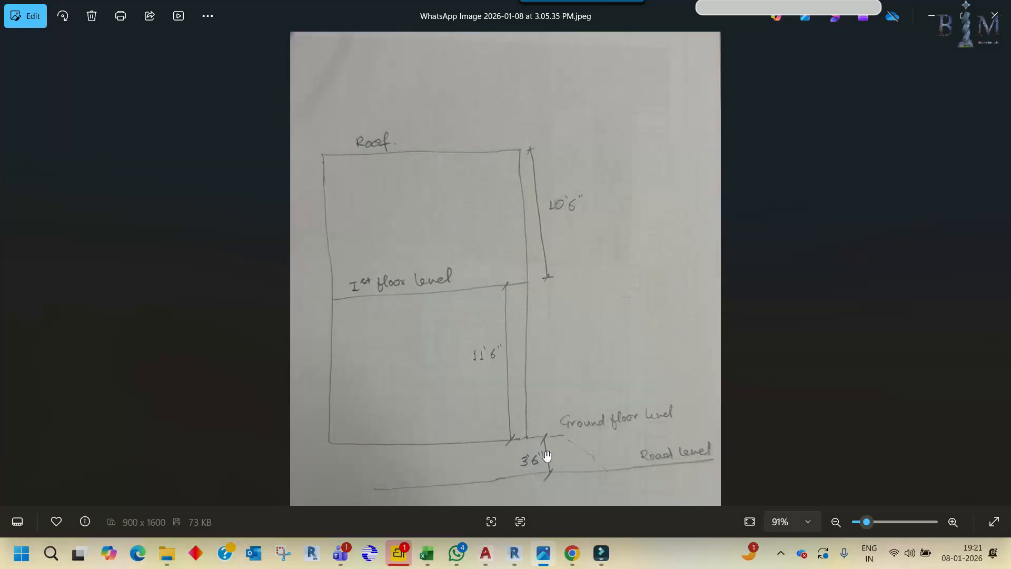
scroll(547, 455, "up", 4)
left_click_drag(550, 428, 735, 323)
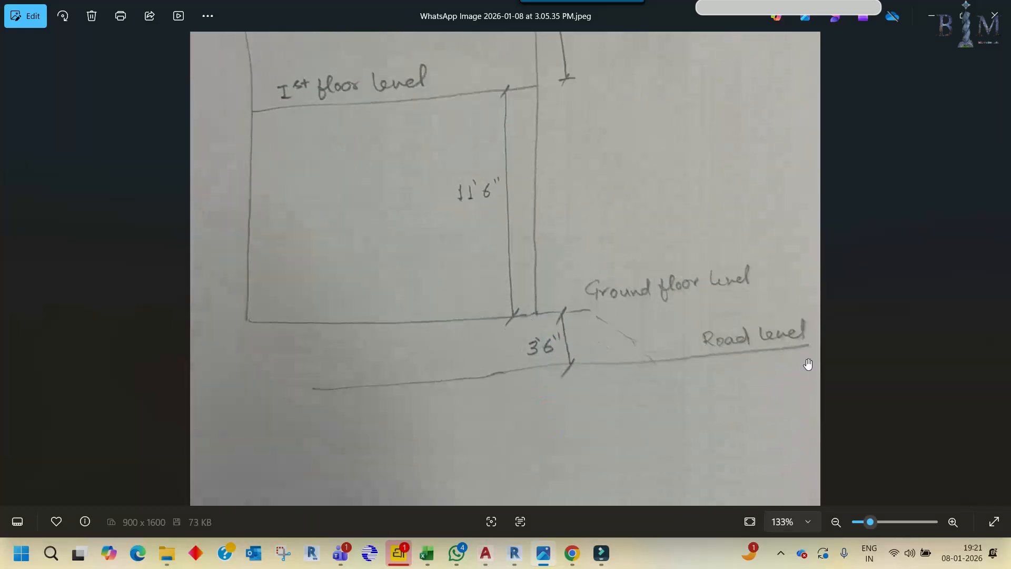
left_click_drag(625, 219, 679, 410)
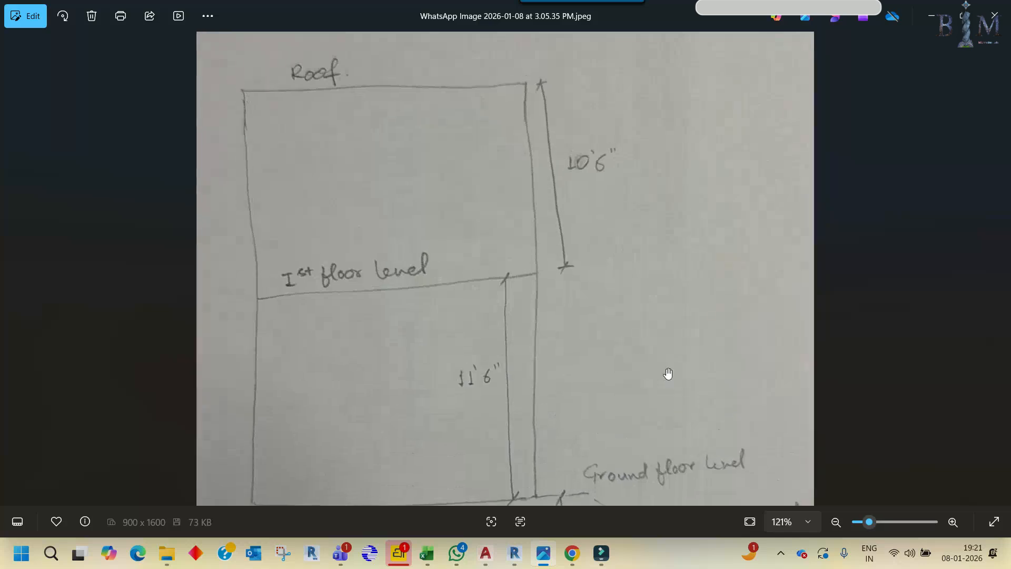
scroll(667, 374, "down", 1)
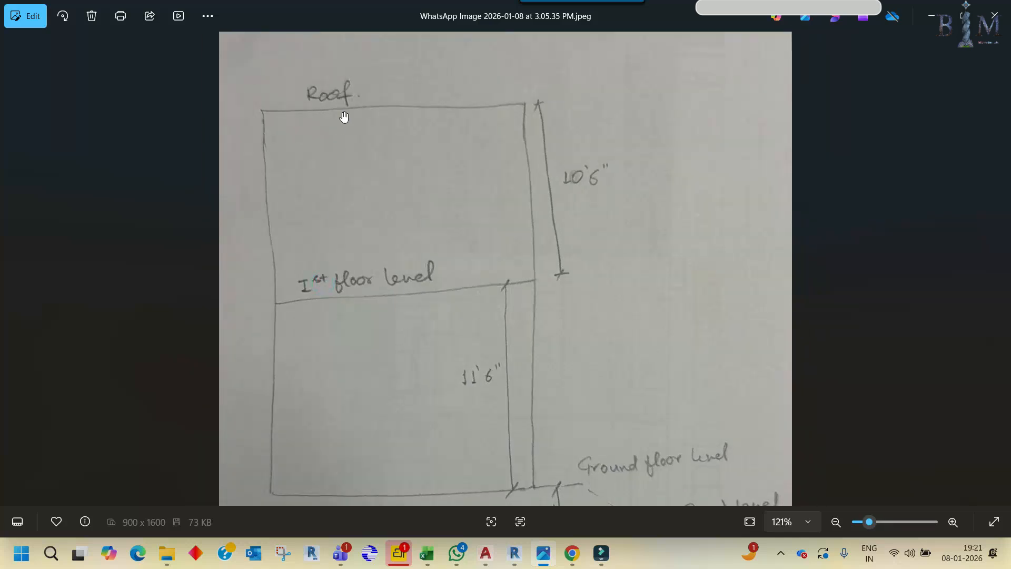
left_click_drag(453, 356, 454, 324)
scroll(454, 324, "down", 1)
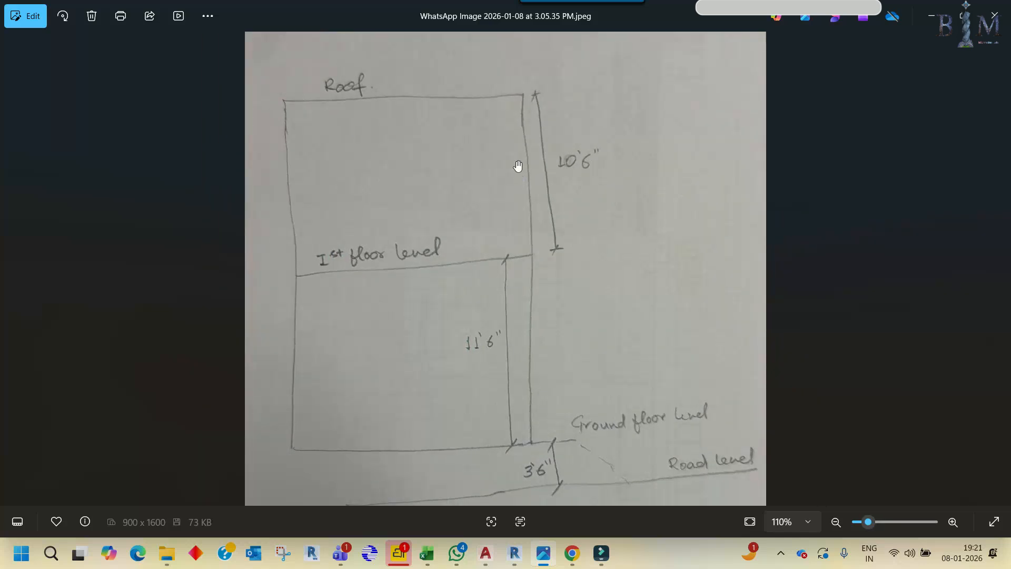
left_click_drag(576, 385, 577, 326)
scroll(557, 207, "down", 2)
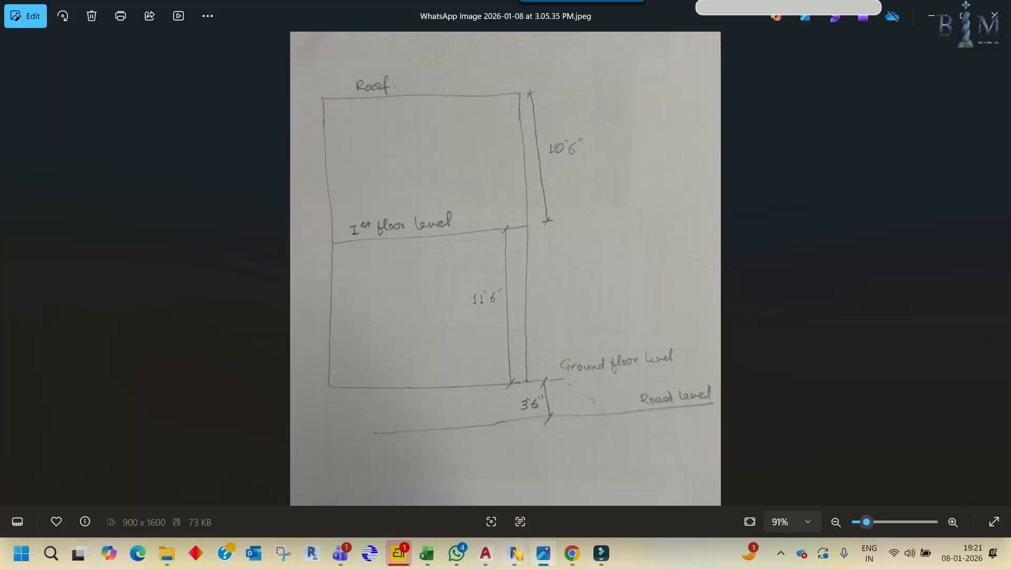
Switch to Revit and examine Section 2 of the Tower Structure model and the L2 FFL. floor plan of the Tower Arch model
mouse_move(514, 552)
left_click(573, 490)
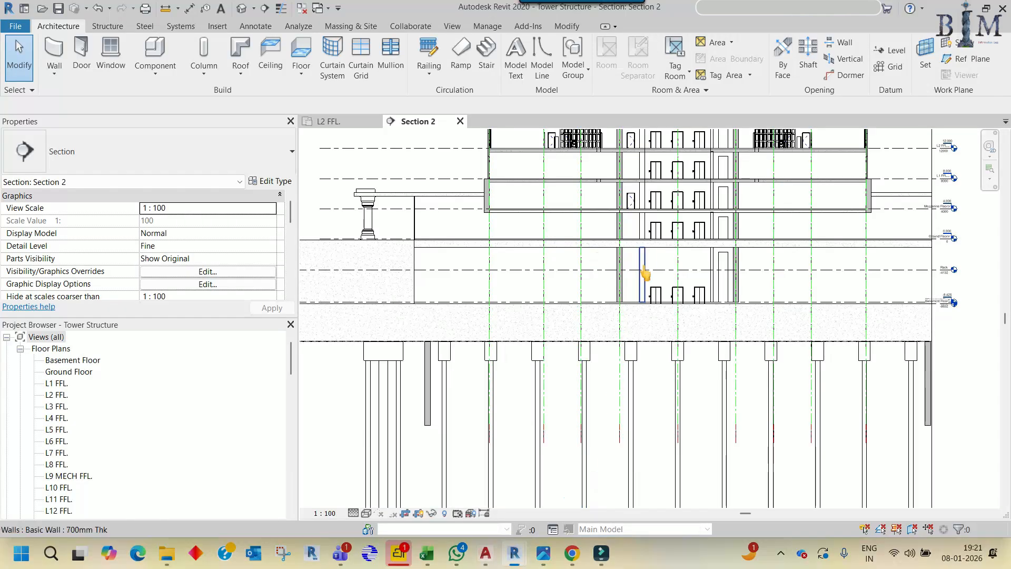
scroll(648, 276, "down", 4)
middle_click_drag(650, 246, 634, 287)
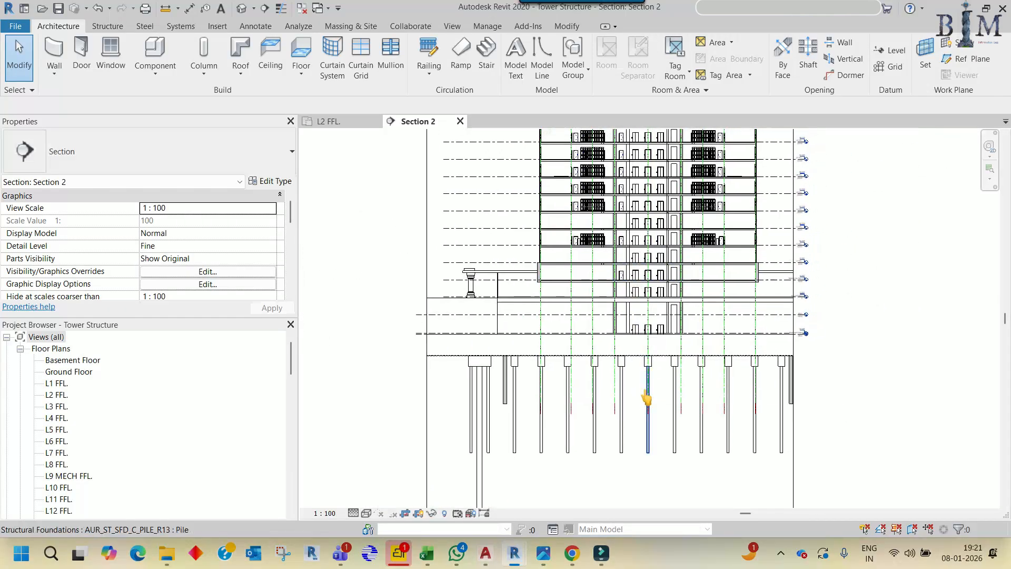
mouse_move(515, 553)
left_click(452, 513)
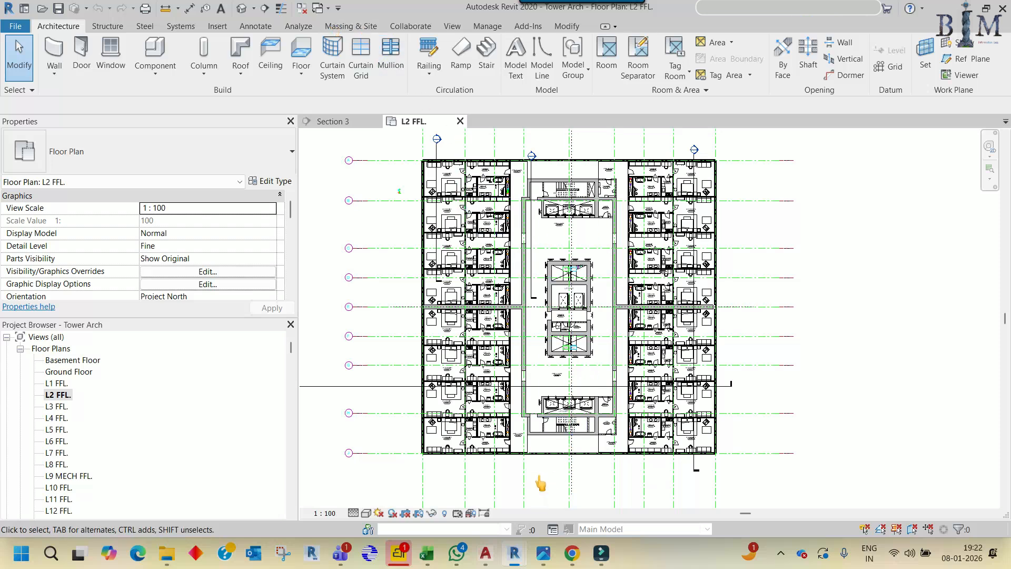
mouse_move(514, 552)
left_click(587, 483)
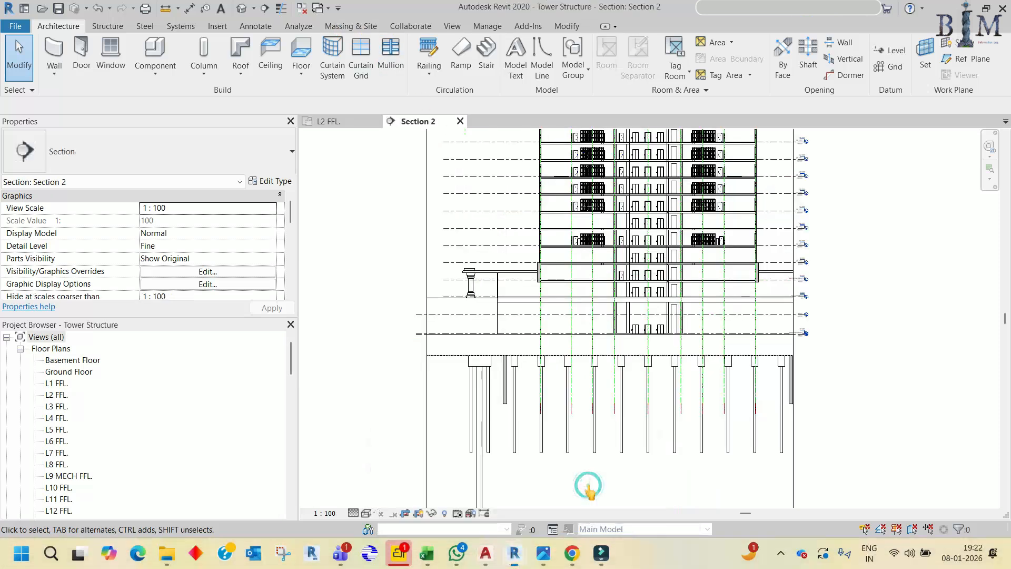
middle_click_drag(530, 242, 534, 351)
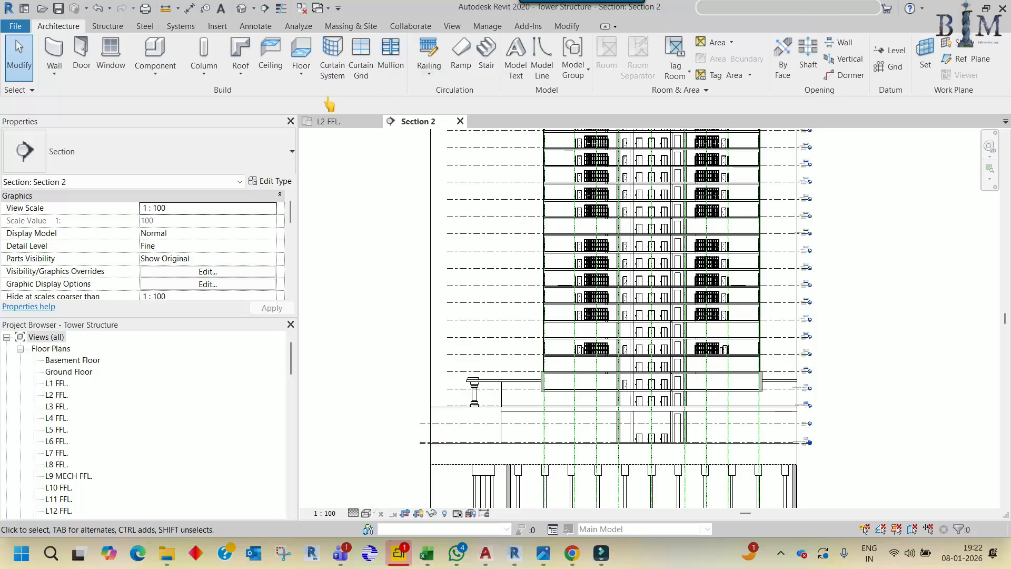
Create a new project from the Architectural Template
left_click(16, 27)
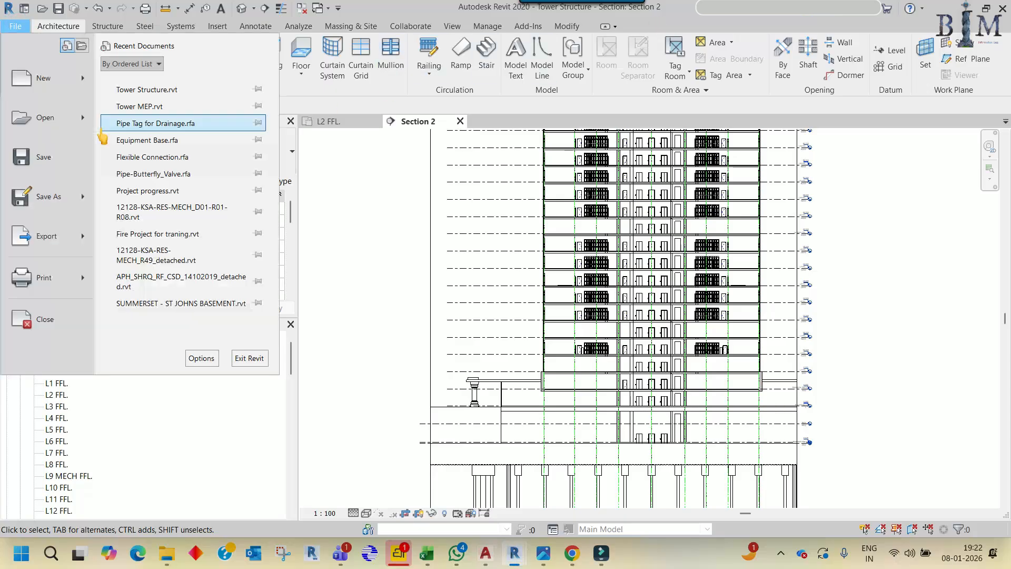
left_click(82, 79)
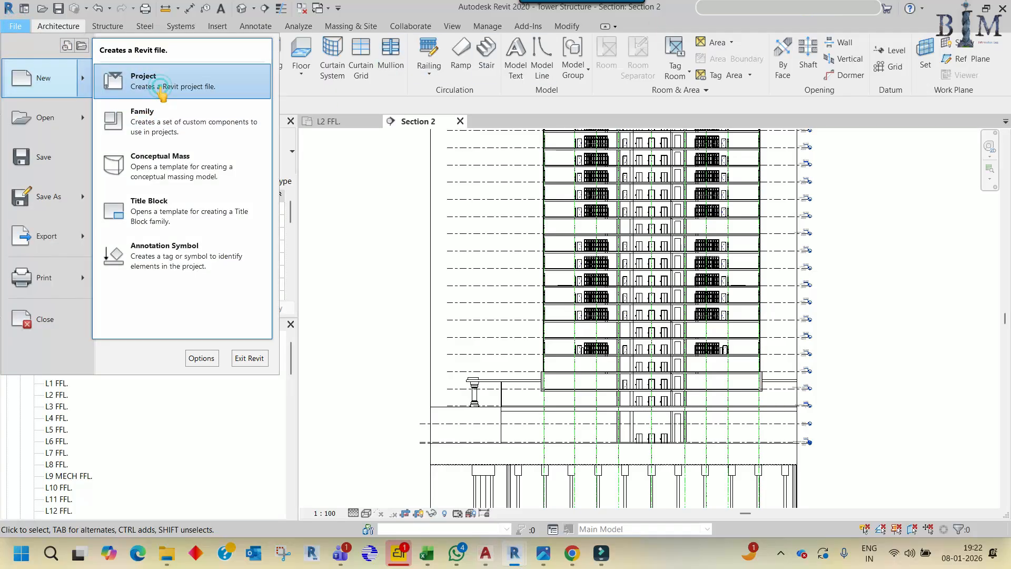
left_click(137, 82)
left_click(463, 250)
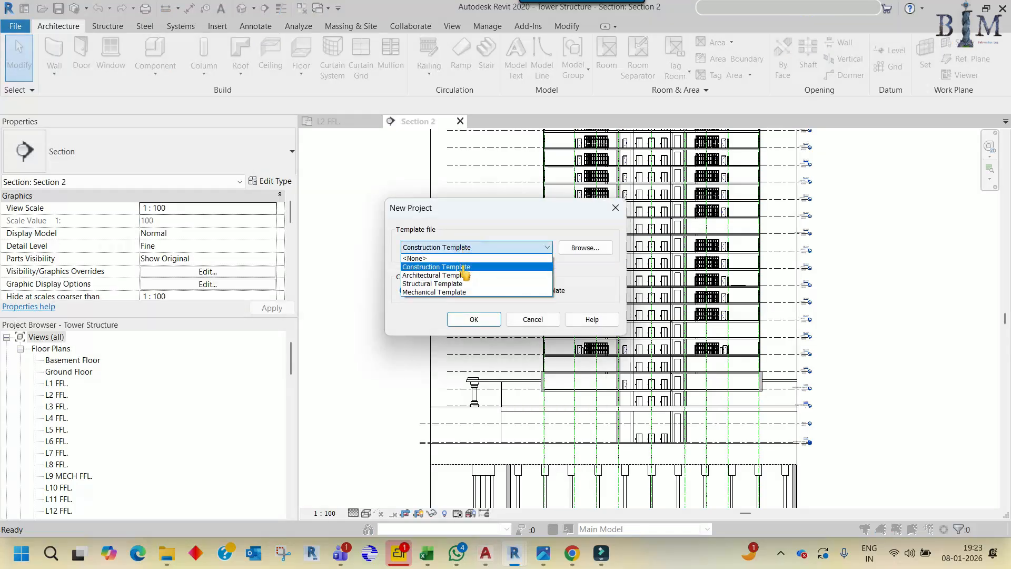
left_click(464, 279)
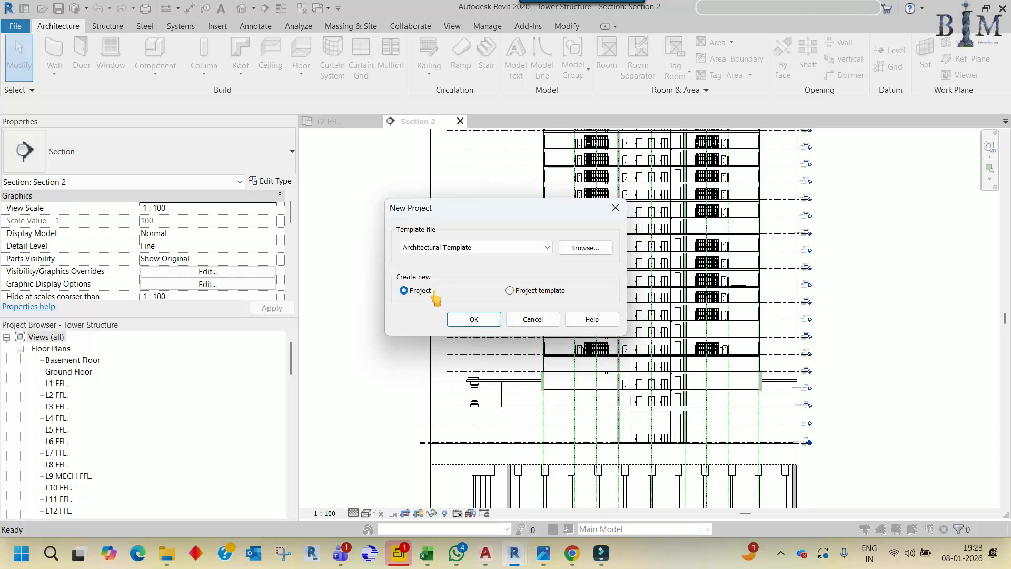
left_click(470, 320)
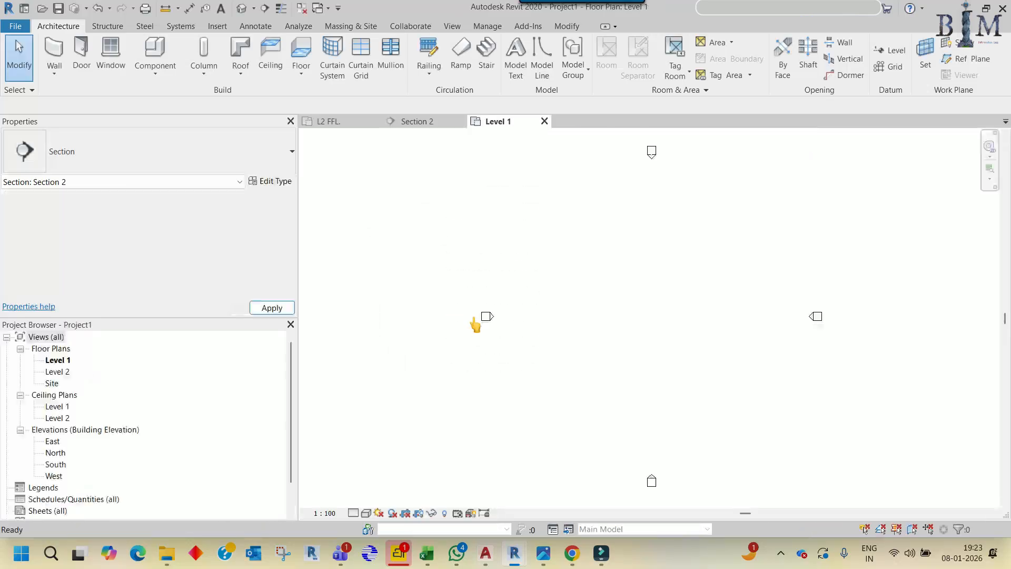
Create another new project using the Structural Template
left_click(15, 28)
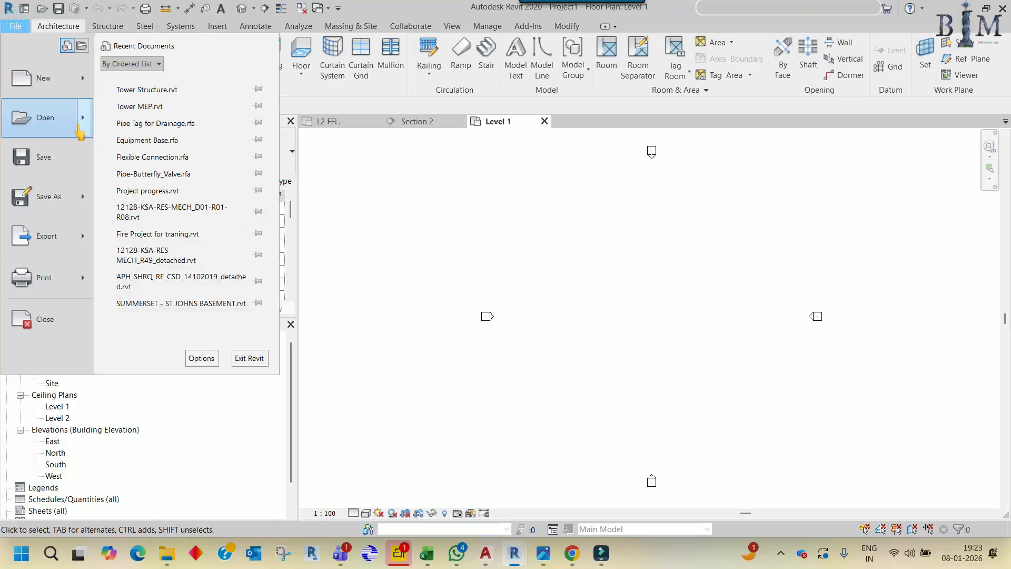
mouse_move(47, 78)
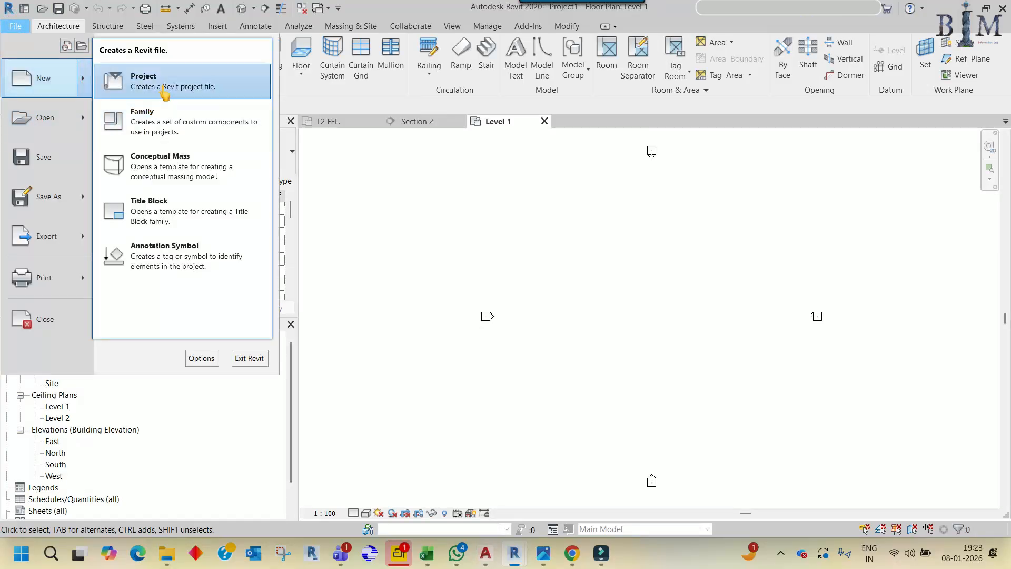
left_click(164, 92)
left_click(532, 248)
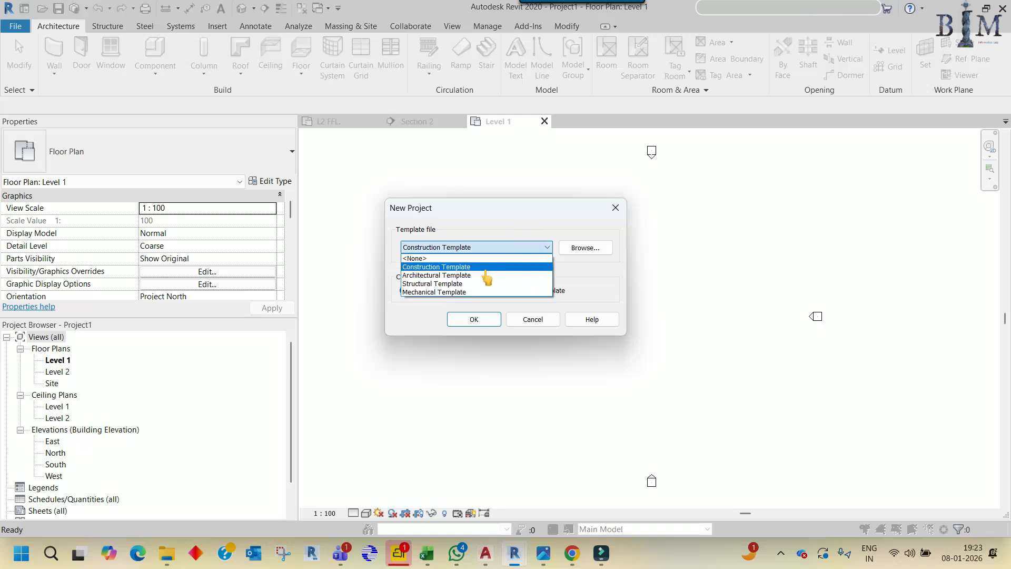
left_click(463, 284)
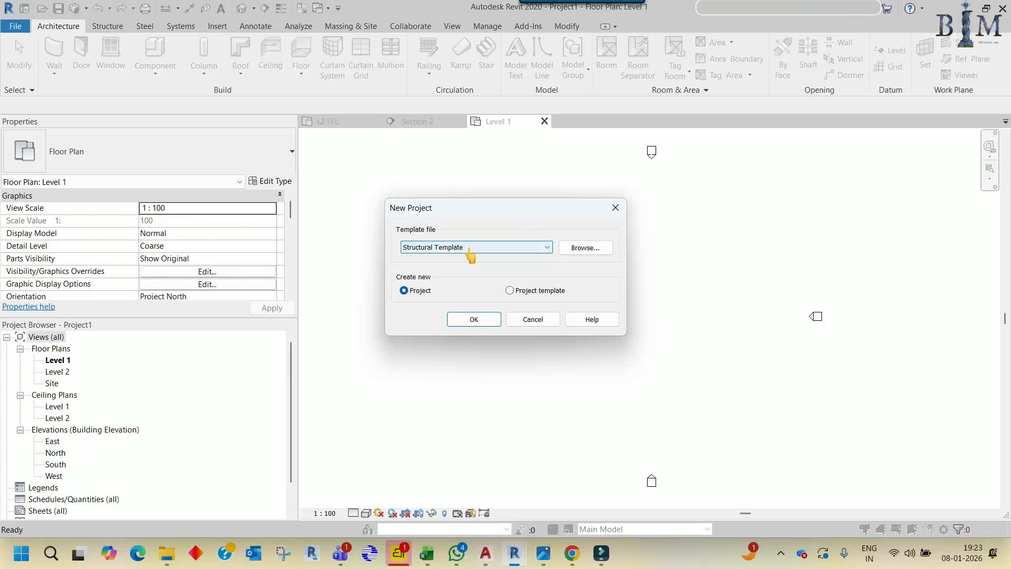
left_click(474, 319)
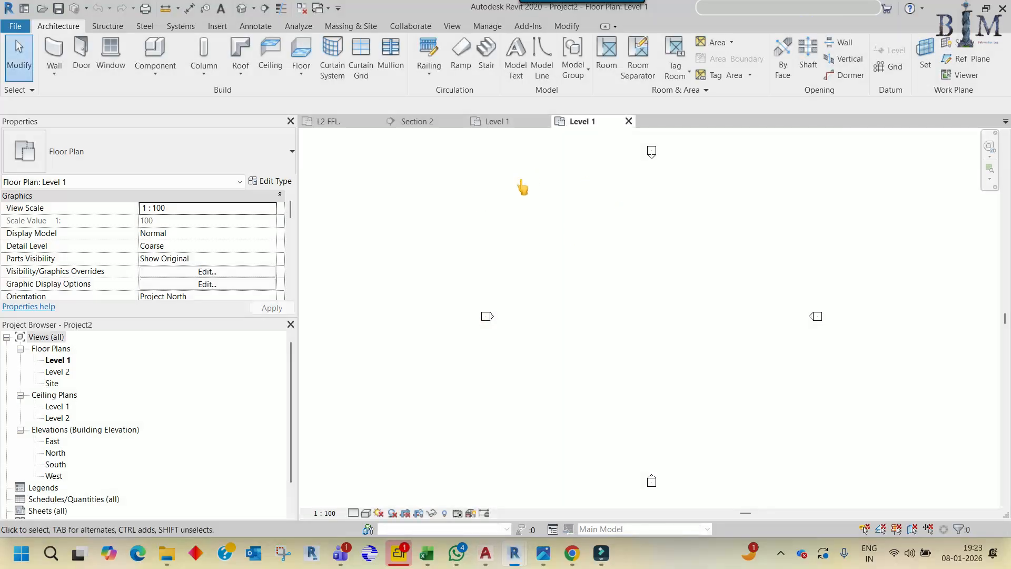
Close the inactive views and the Level 1 view of the architectural project, keeping the structural project open
left_click(301, 8)
left_click(422, 122)
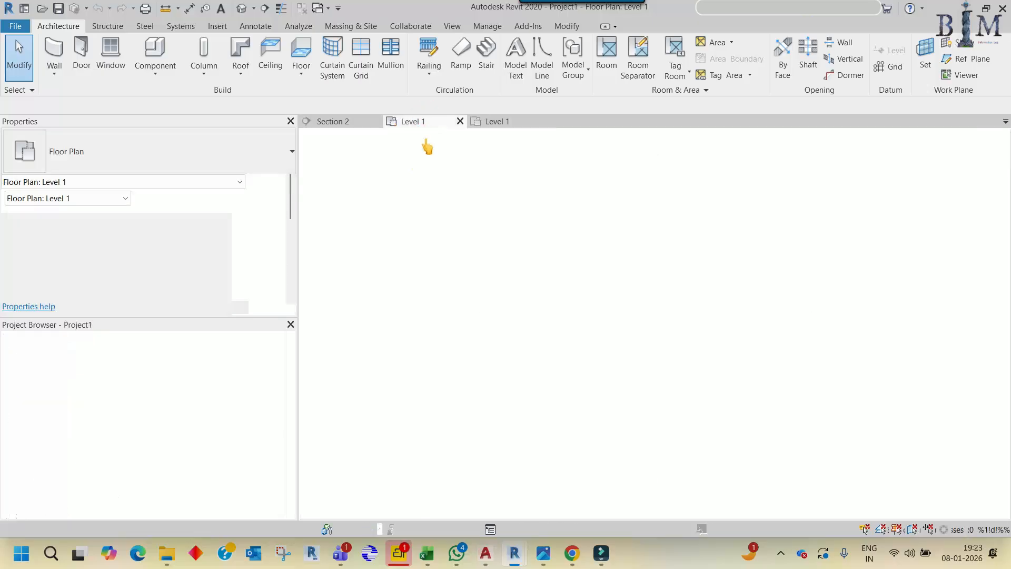
left_click(459, 121)
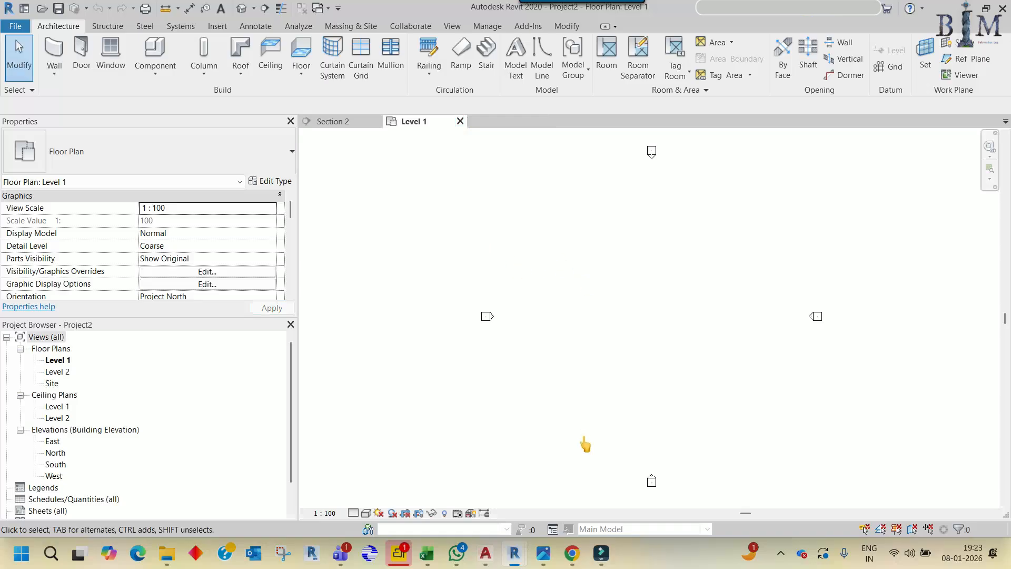
Look at the floor level sketch in Photos again and return to the structural project in Revit
left_click(543, 552)
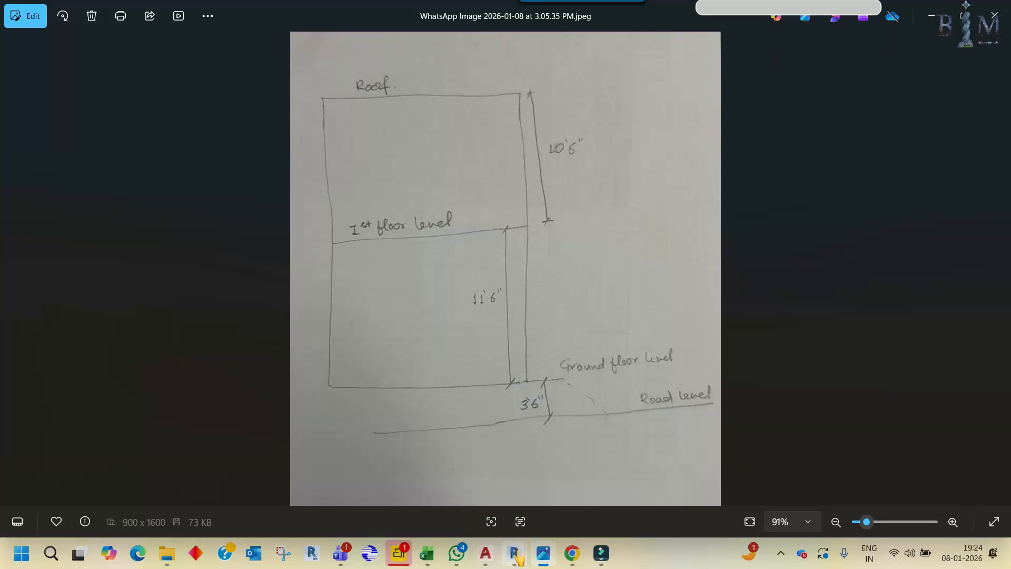
mouse_move(514, 553)
left_click(581, 493)
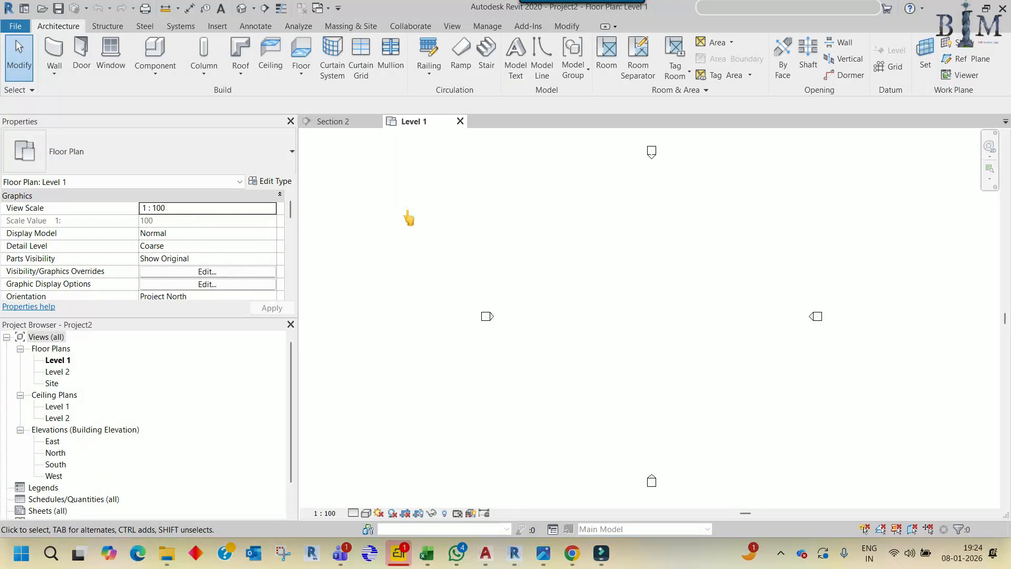
Save the structural project as Home Structure in the Working folder
left_click(17, 26)
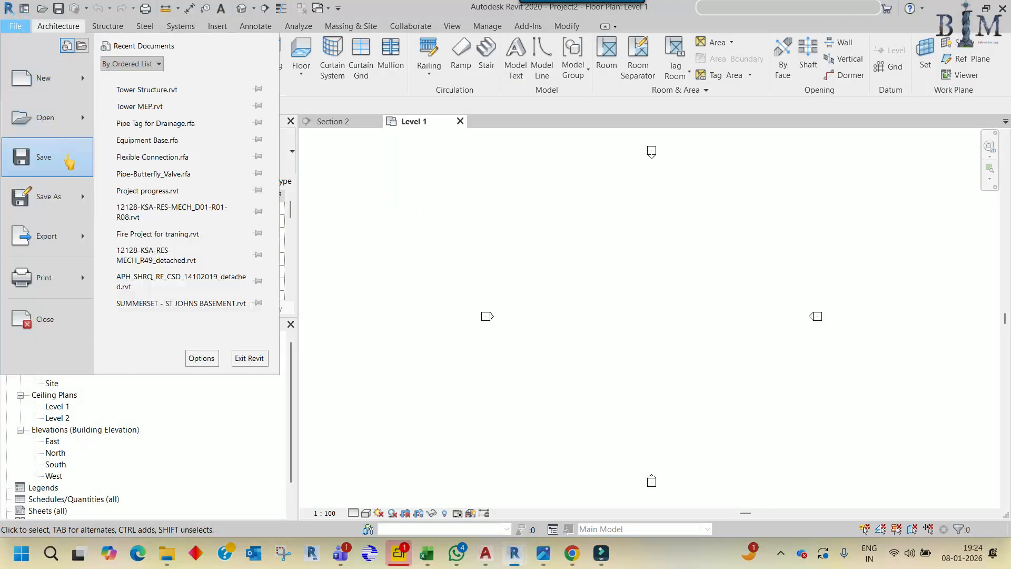
left_click(43, 157)
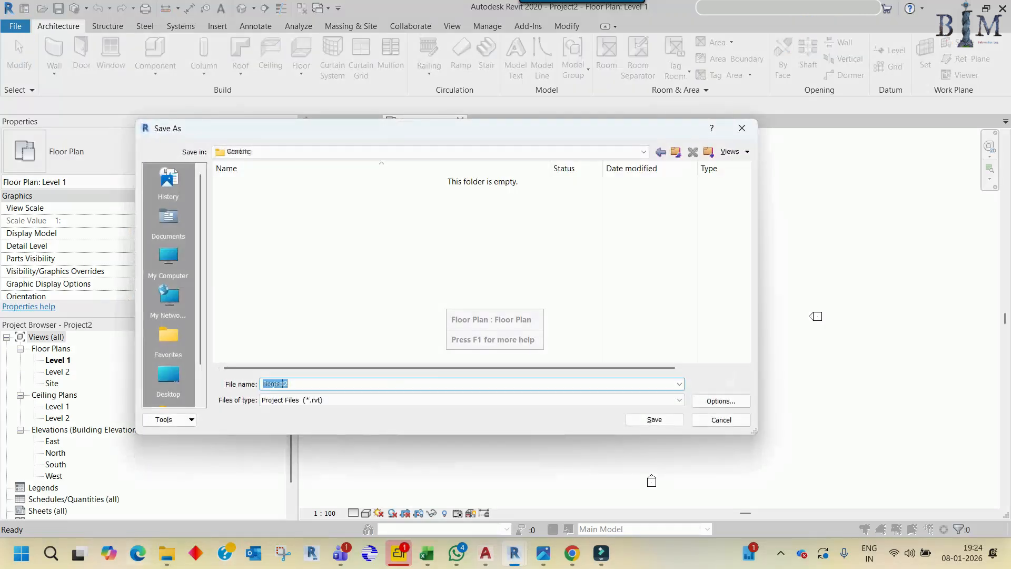
type("Home Structure")
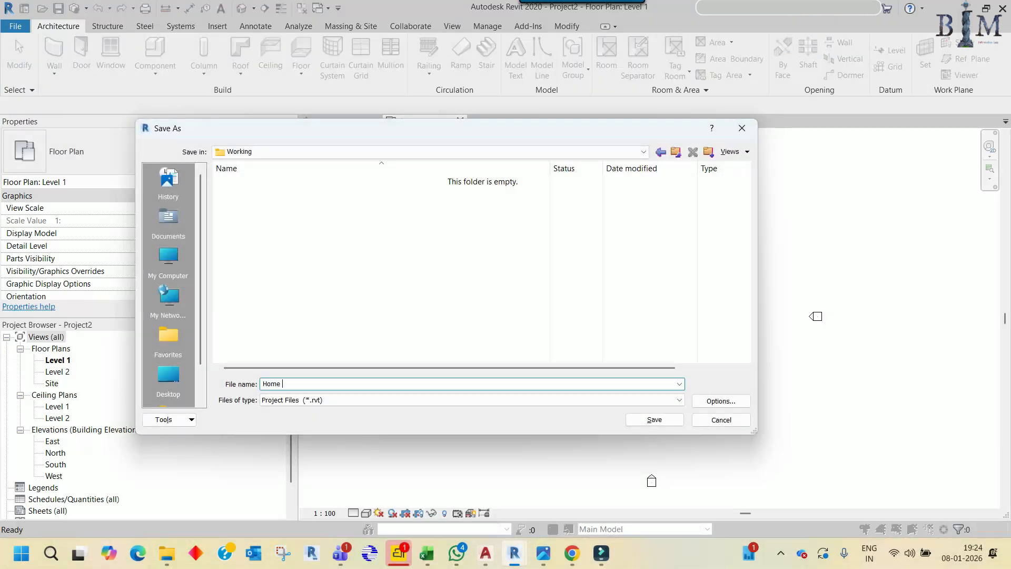
left_click(654, 419)
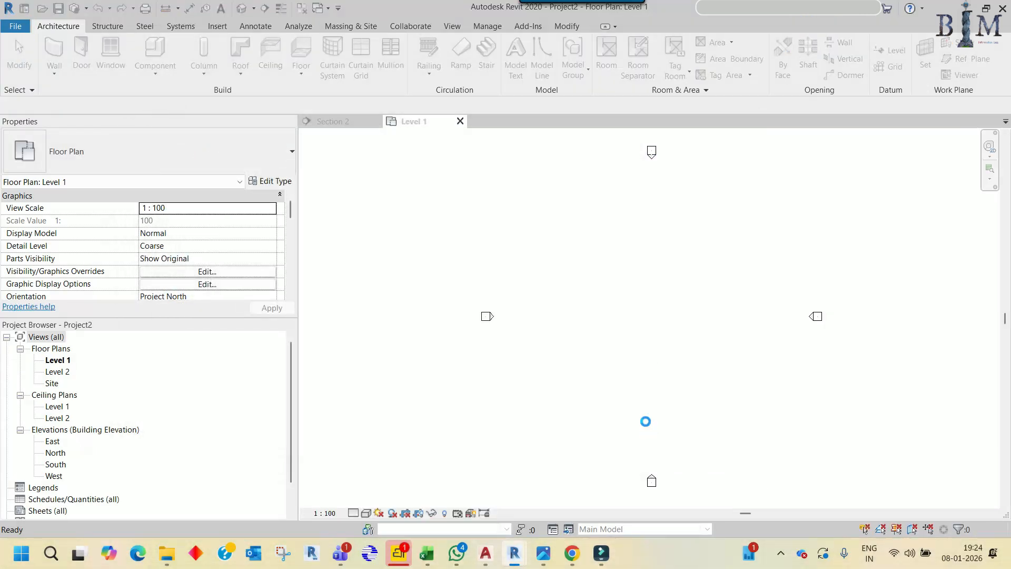
View Section 2 of the Tower Structure model and return to the Level 1 plan of Home Structure
left_click(337, 122)
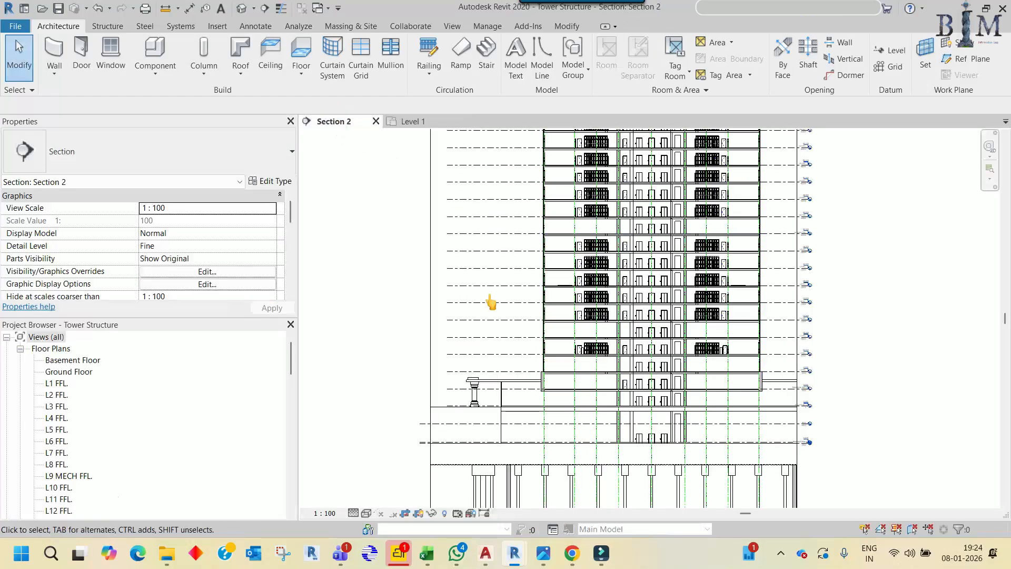
left_click(399, 124)
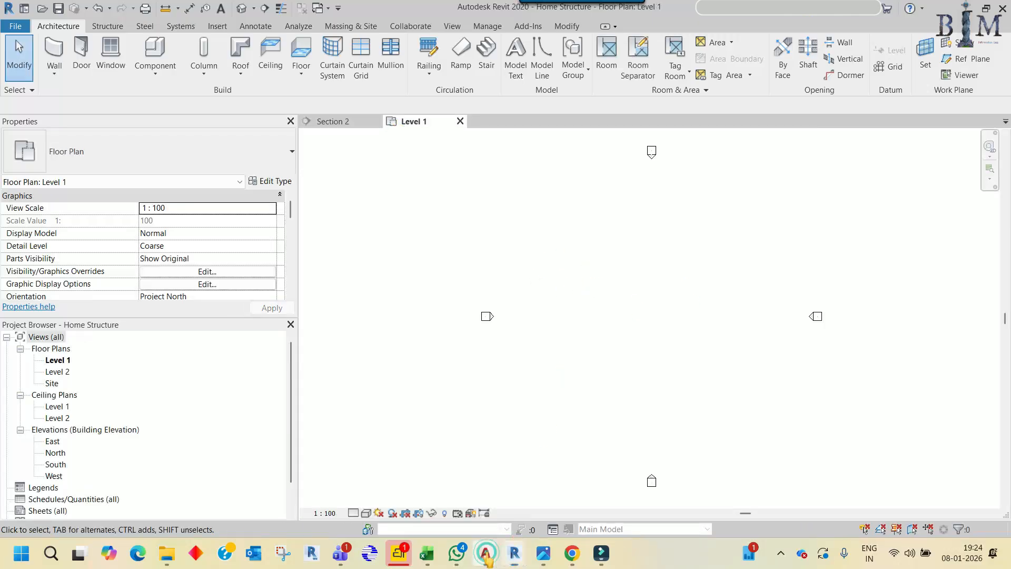
Switch to AutoCAD, glance at the final set of drawings and examine the two floor plans in the Centre Line Plan drawing
mouse_move(485, 553)
left_click(542, 492)
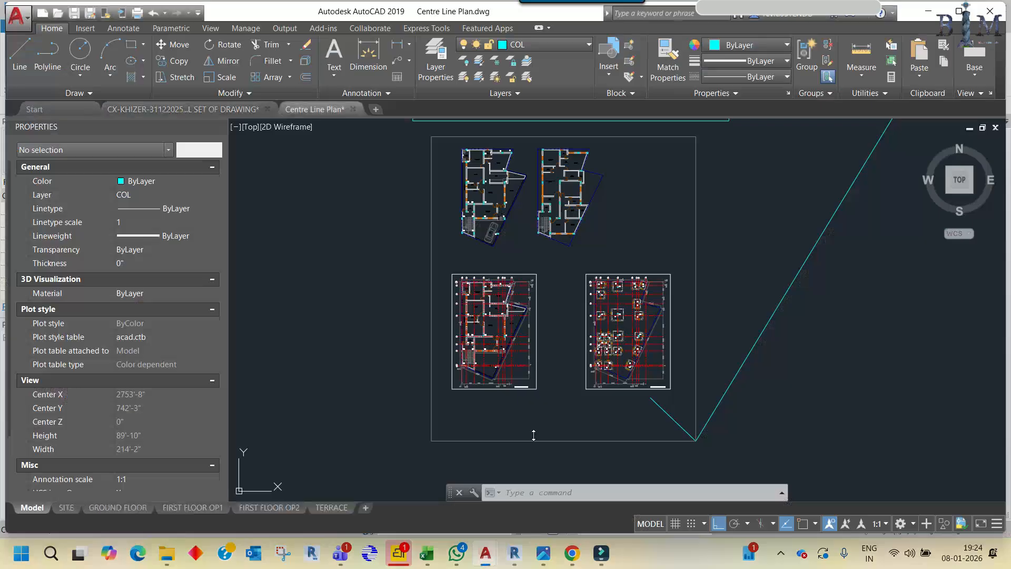
left_click(183, 109)
scroll(532, 316, "down", 5)
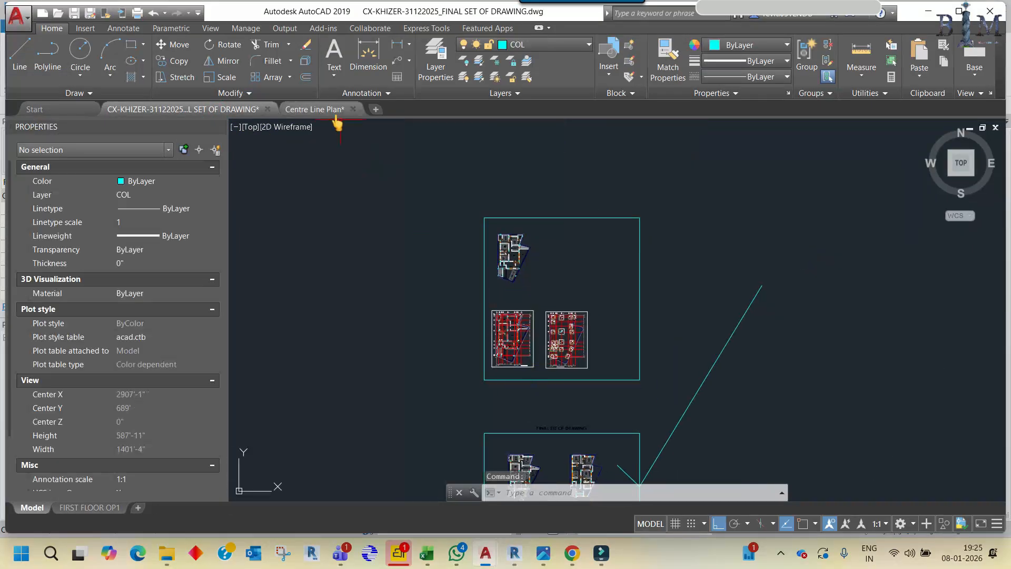
left_click(331, 110)
scroll(543, 189, "up", 4)
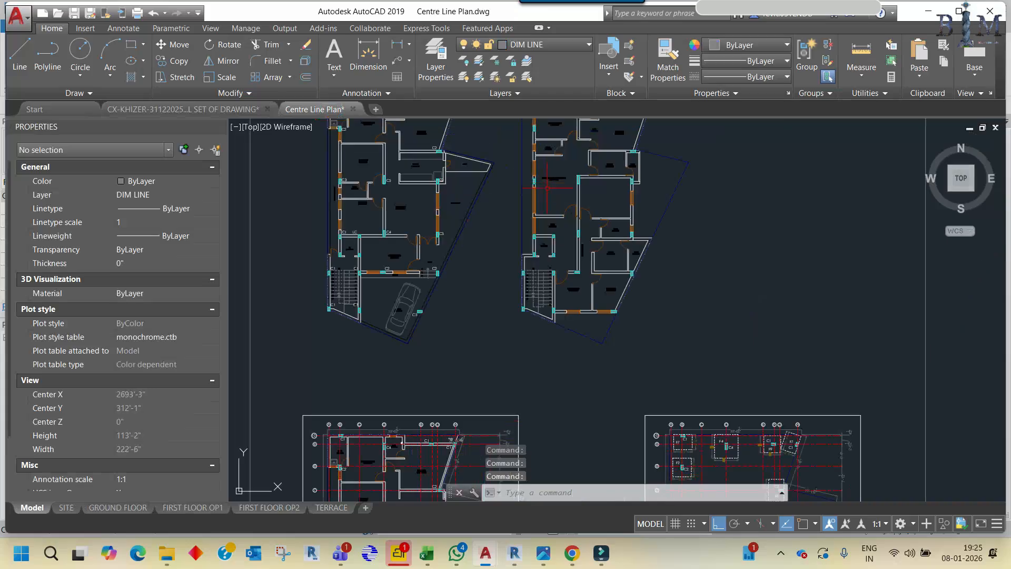
middle_click_drag(514, 259, 519, 263)
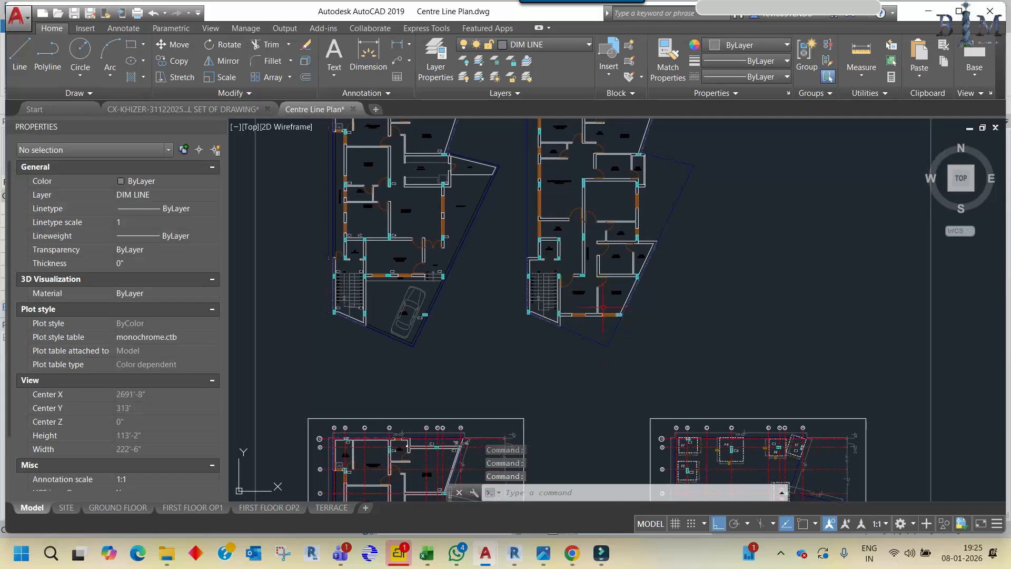
mouse_move(456, 259)
middle_mouse_down()
mouse_move(481, 286)
mouse_move(490, 335)
middle_mouse_up()
scroll(464, 237, "up", 15)
scroll(474, 234, "down", 7)
scroll(475, 233, "down", 8)
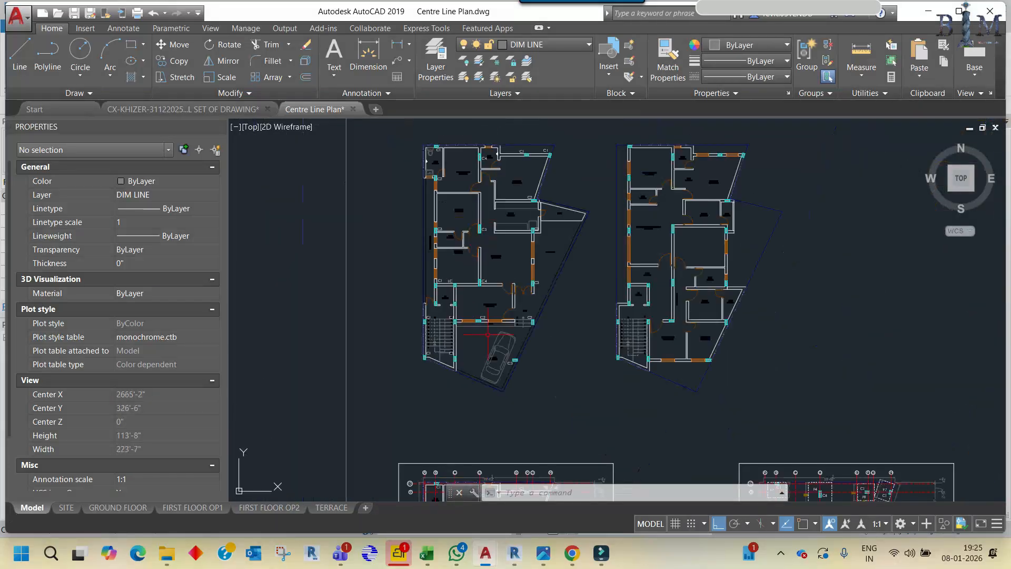
Examine the gridded centre line plan with its column marks below the floor plans in the Centre Line Plan drawing
middle_click_drag(477, 336, 476, 140)
middle_click_drag(479, 300, 474, 158)
scroll(526, 337, "up", 5)
scroll(669, 422, "down", 4)
middle_click_drag(592, 271, 592, 325)
middle_click_drag(588, 225, 585, 254)
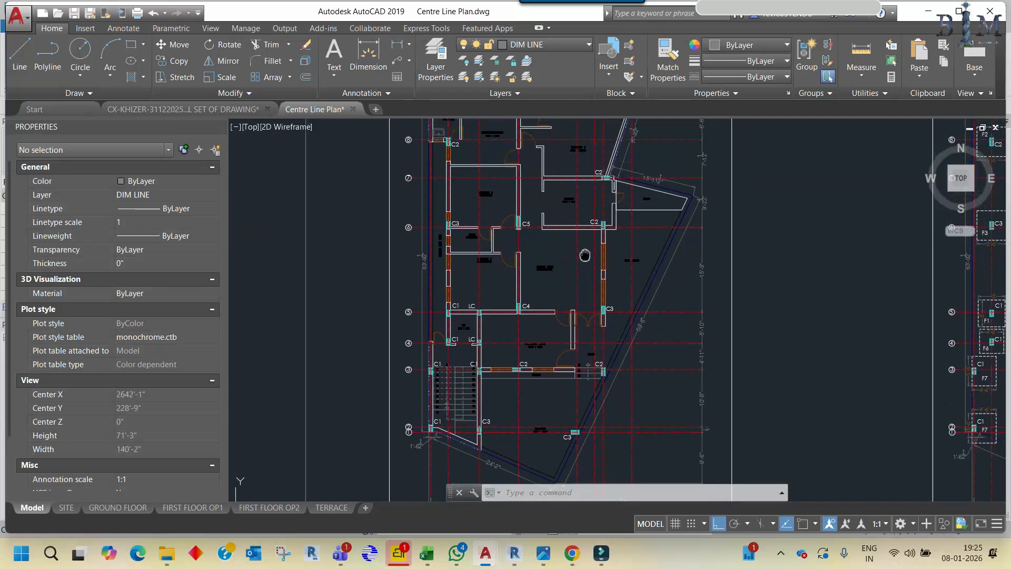
Check the floor level sketch in Photos, return to Home Structure in Revit and open its East elevation
left_click(543, 553)
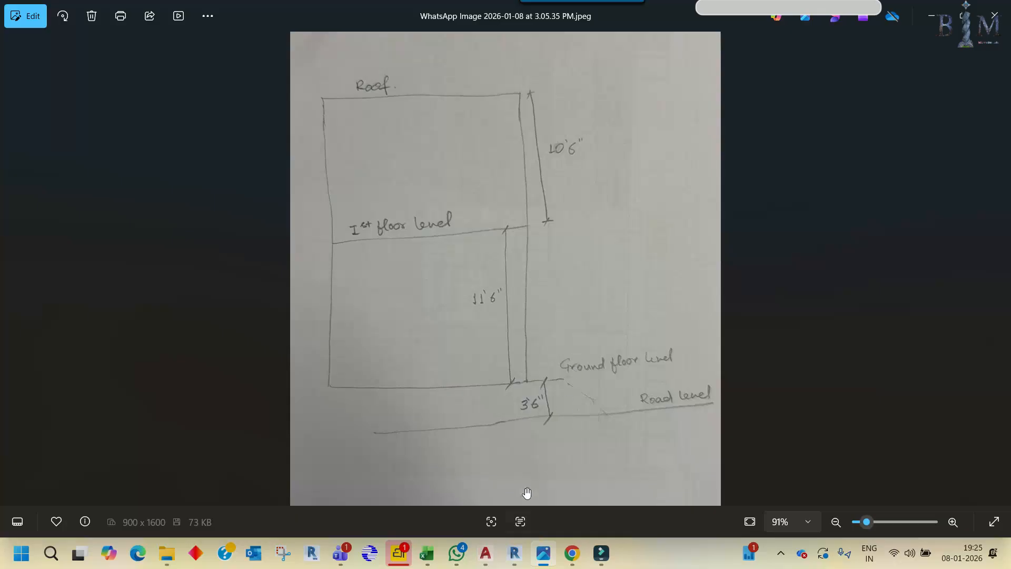
mouse_move(514, 552)
left_click(580, 491)
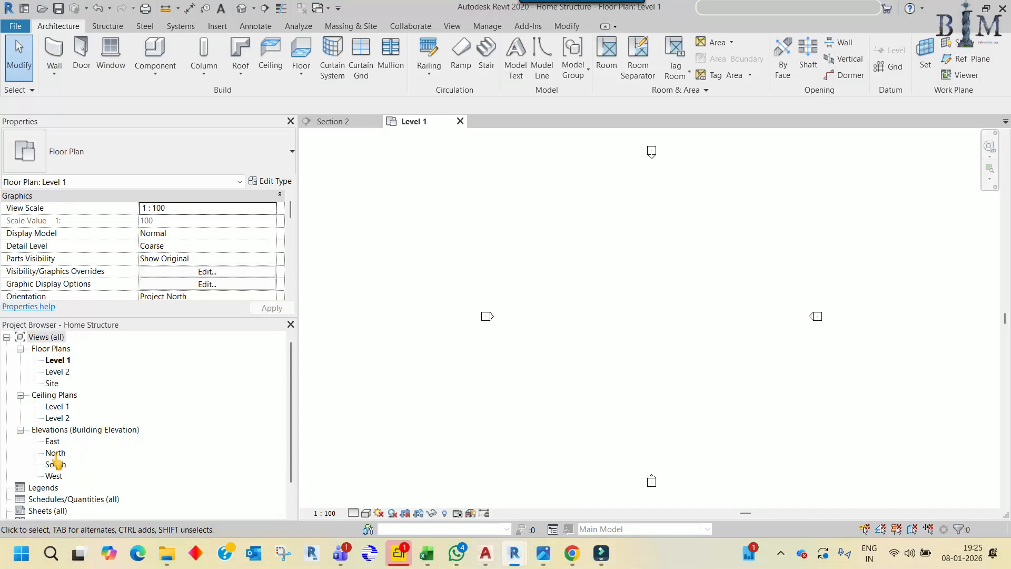
double_click(52, 442)
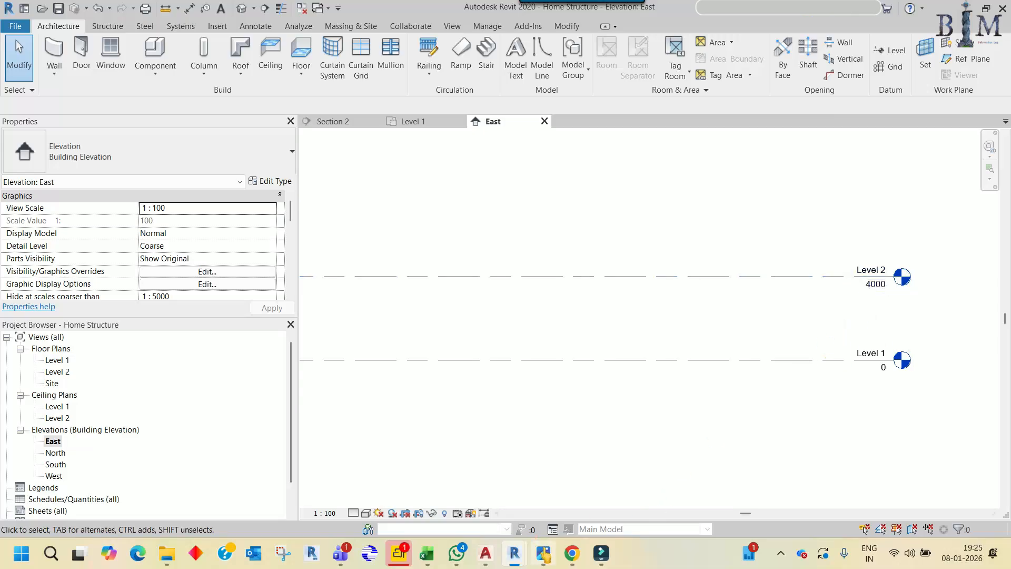
Consult the floor level sketch in Photos, return to Revit and rename Level 1 as Road Level together with its corresponding views
mouse_move(543, 549)
left_click(568, 499)
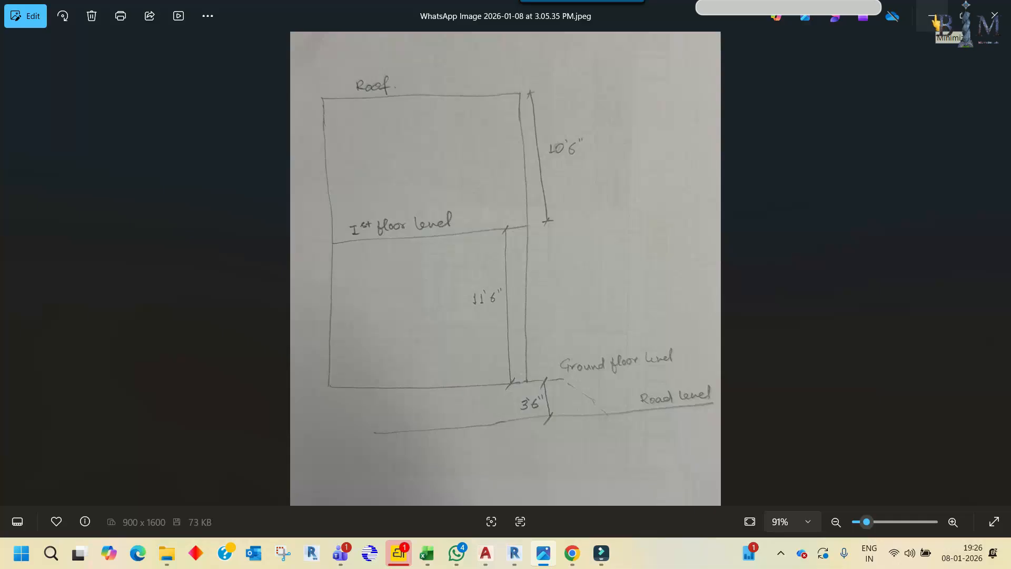
left_click(513, 551)
left_click(605, 466)
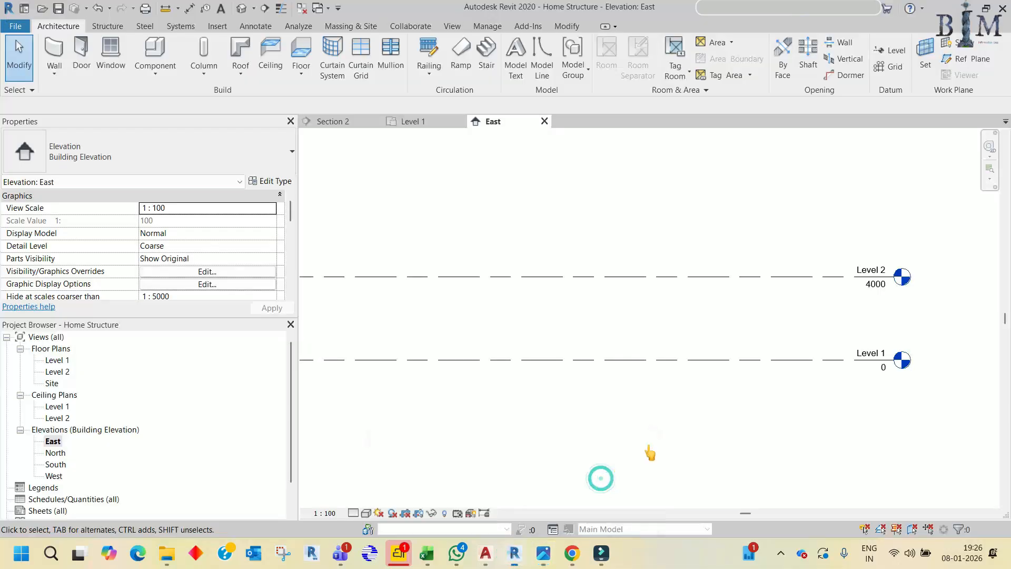
left_click(868, 349)
left_click(865, 348)
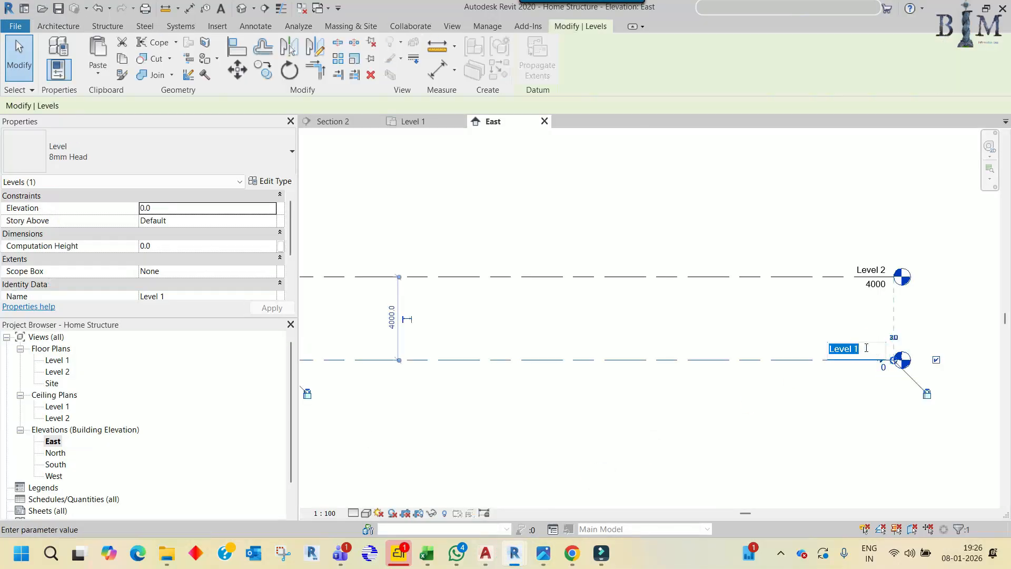
type("Road Level")
key("Return")
left_click(555, 276)
left_click(815, 315)
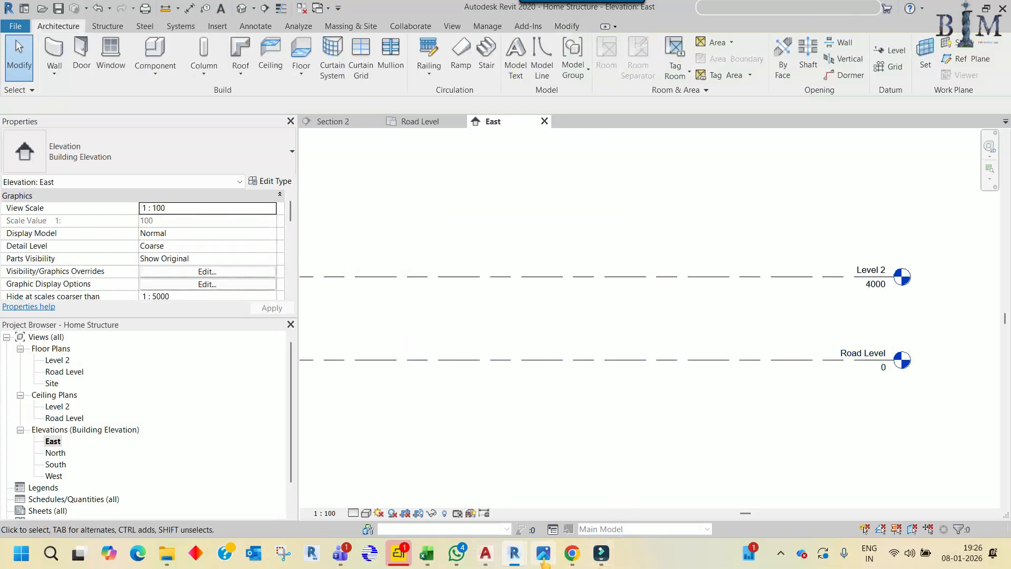
Consult the sketch in Photos again, return to Revit and rename Level 2 as Ground Floor Level together with its corresponding views
left_click(543, 559)
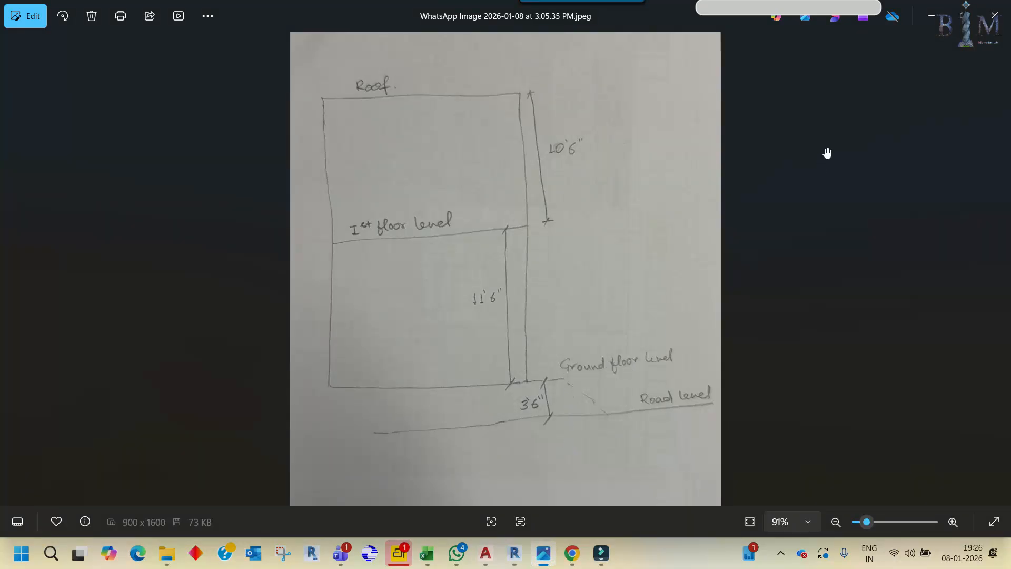
mouse_move(515, 553)
left_click(589, 499)
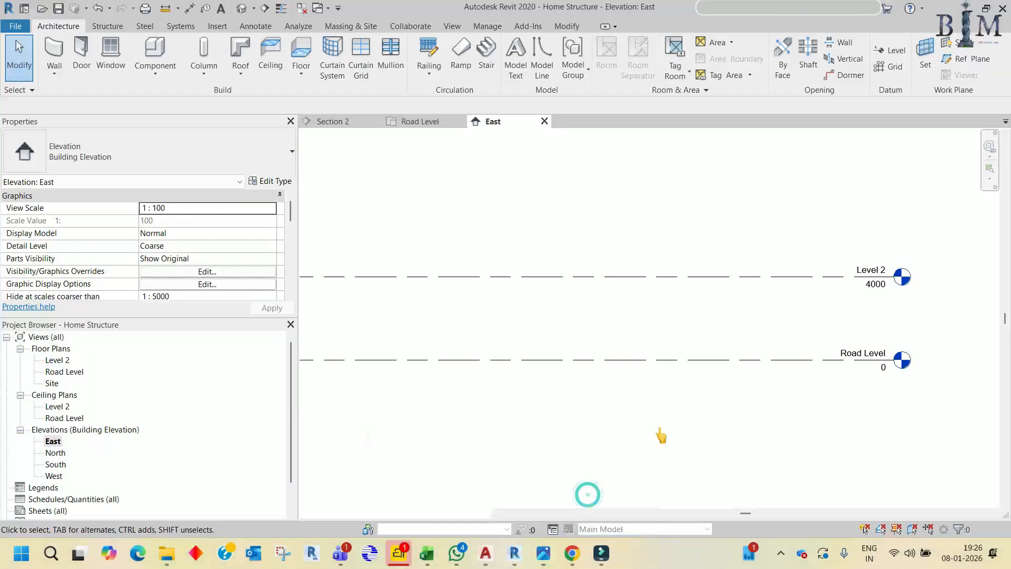
left_click(857, 288)
left_click(867, 269)
type("Ground Floor")
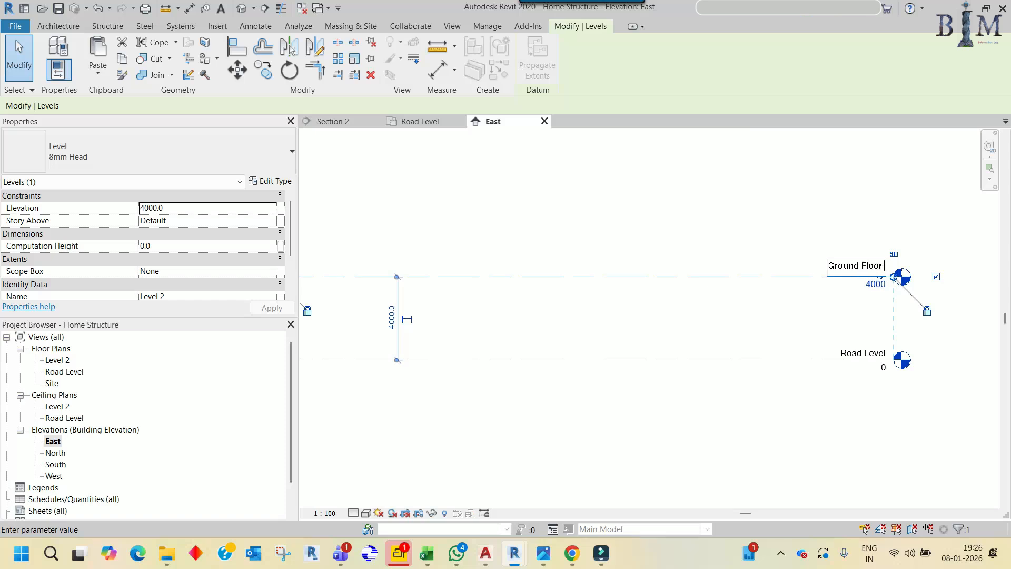
left_click(794, 233)
left_click(553, 275)
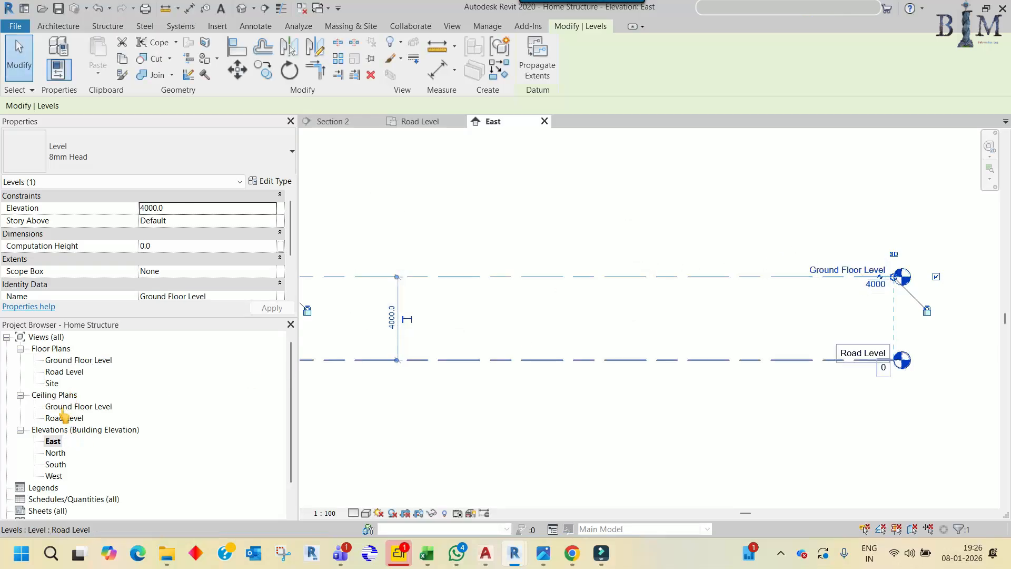
left_click(798, 304)
Check the height between road level and ground floor level in the Photos sketch and return to the East elevation in Revit
left_click(544, 555)
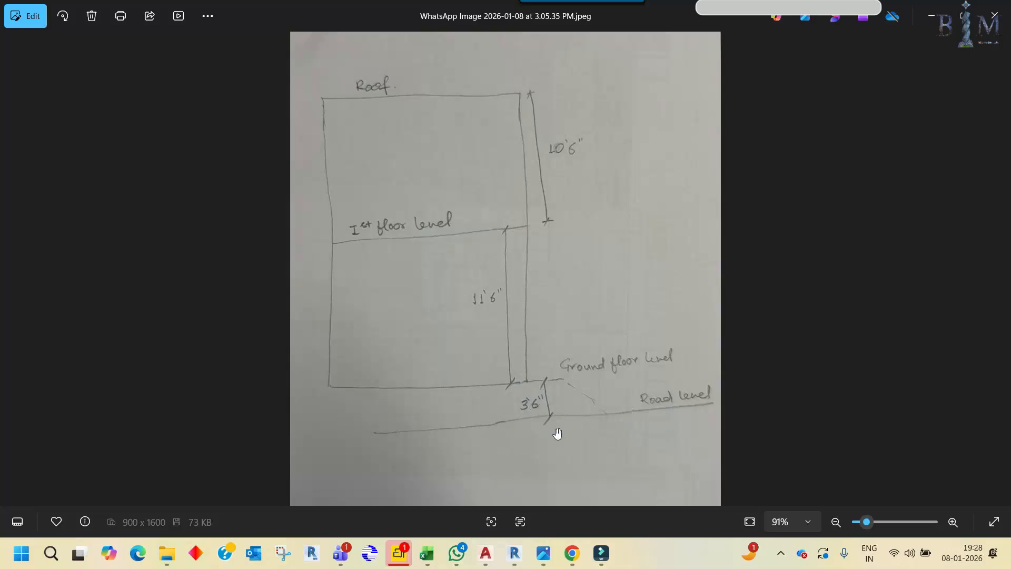
mouse_move(514, 553)
left_click(569, 489)
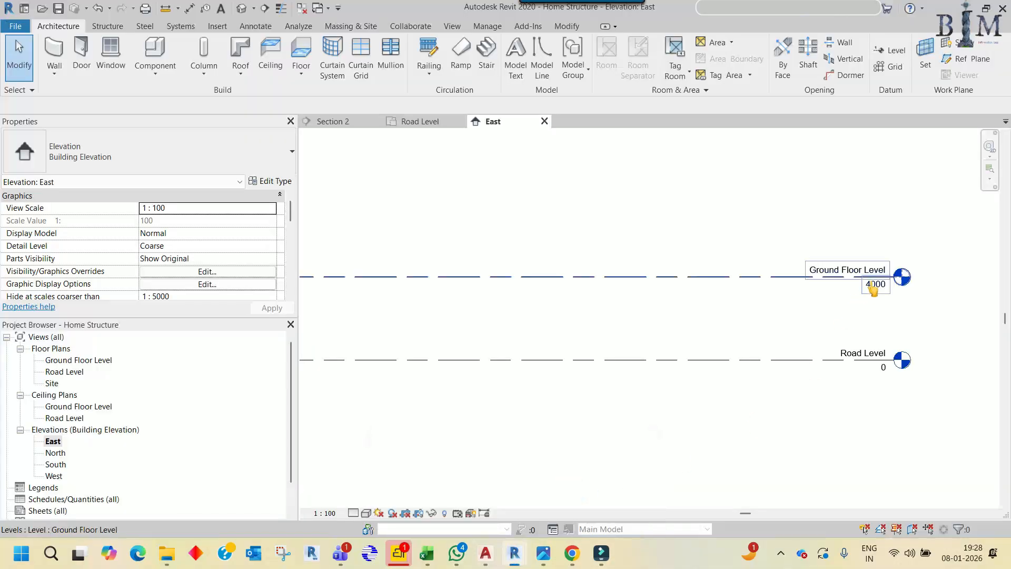
left_click(841, 319)
Set the project length units to feet and fractional inches, rounded to the nearest 1/2", with 0 feet suppressed
key("u")
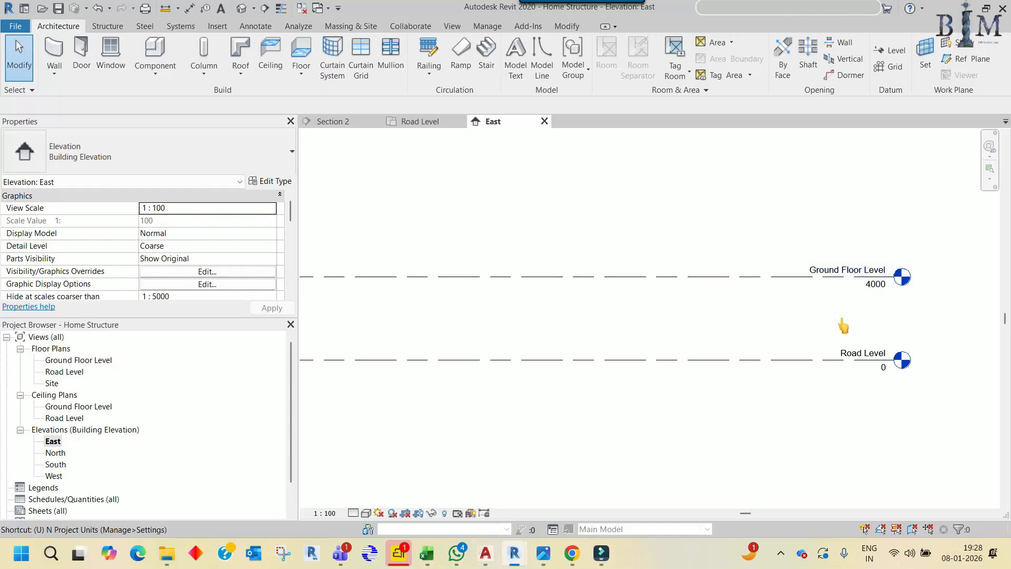
key("n")
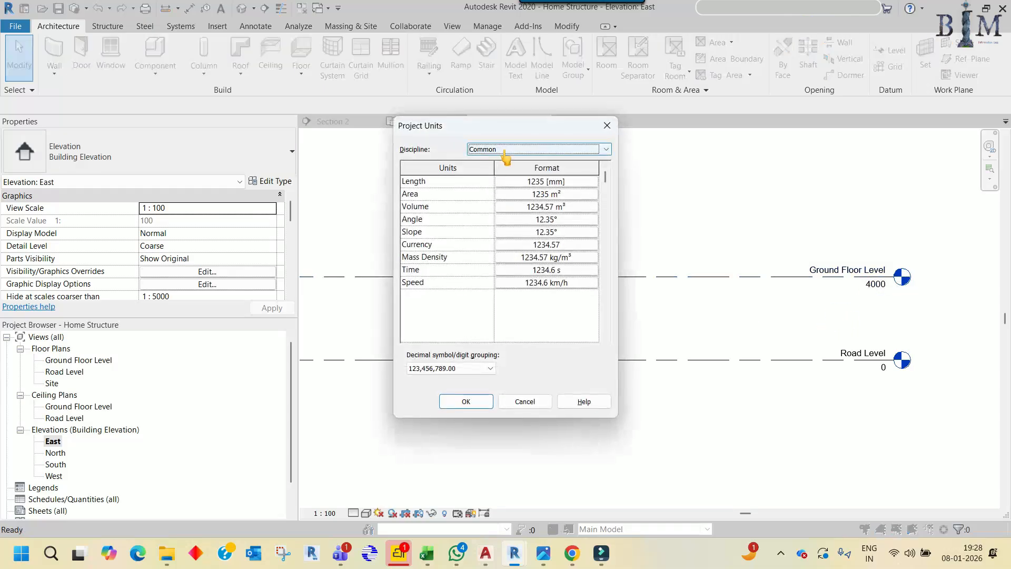
left_click(540, 182)
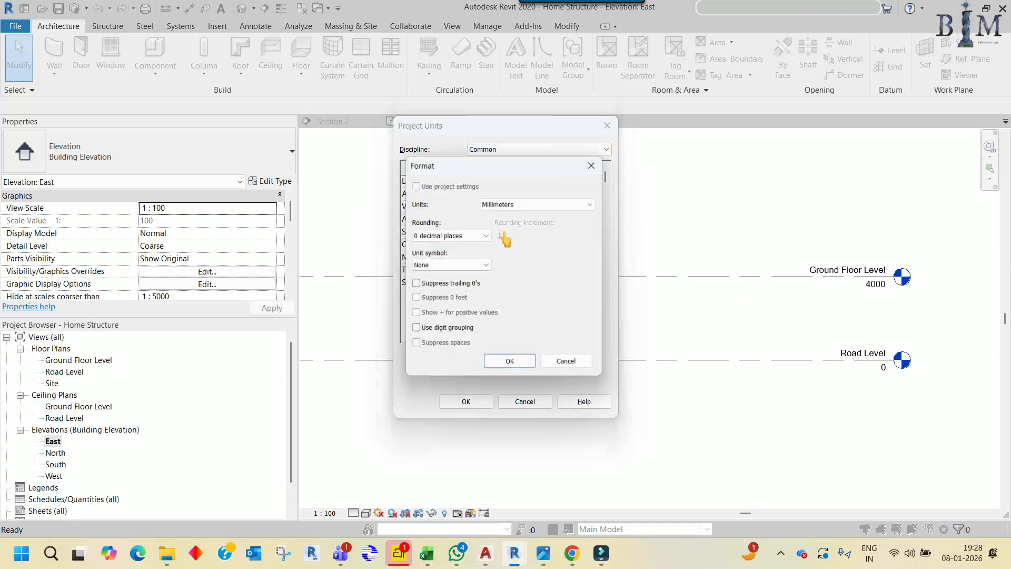
left_click(516, 205)
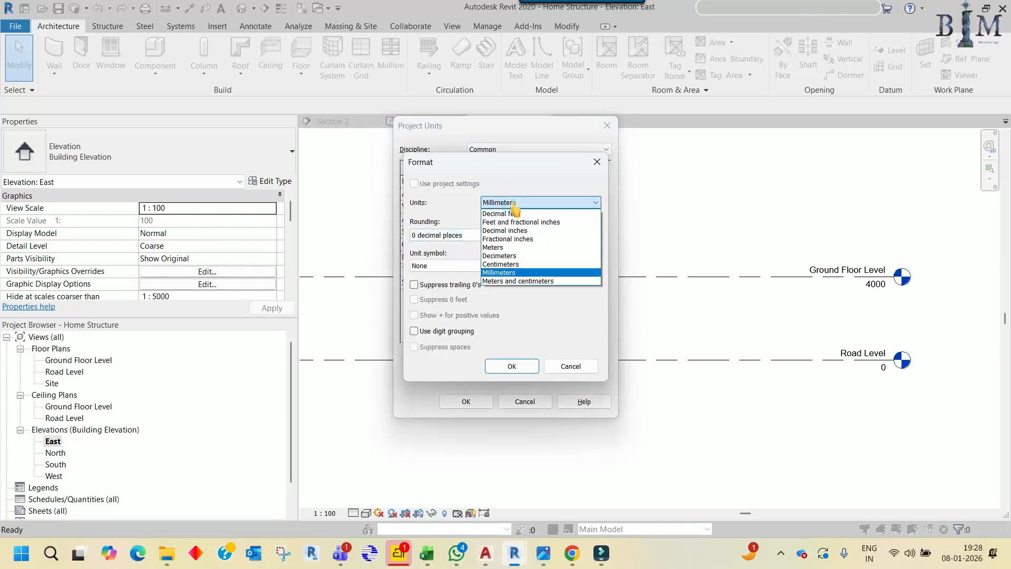
left_click(519, 223)
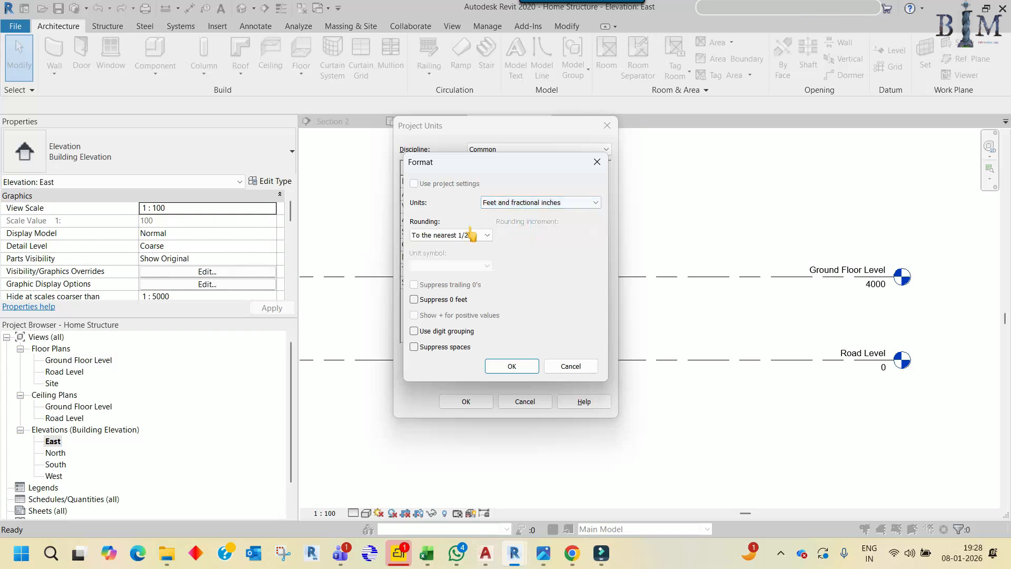
left_click(448, 235)
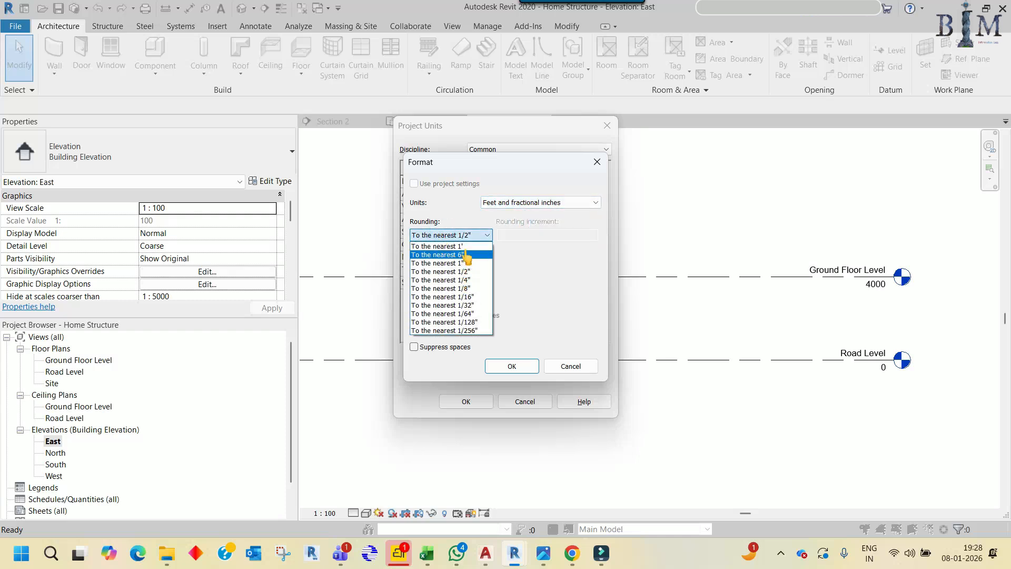
left_click(466, 235)
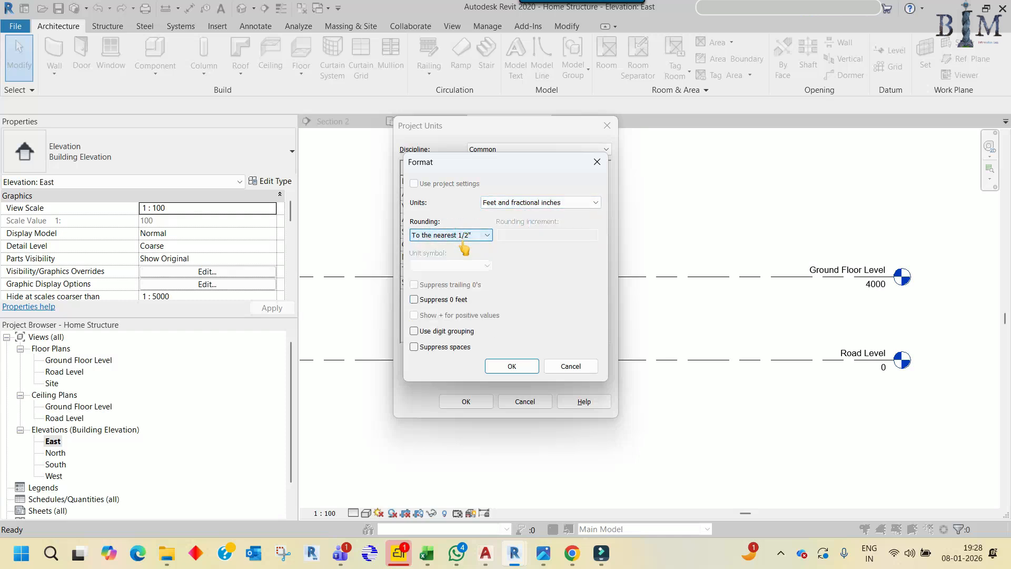
left_click(430, 302)
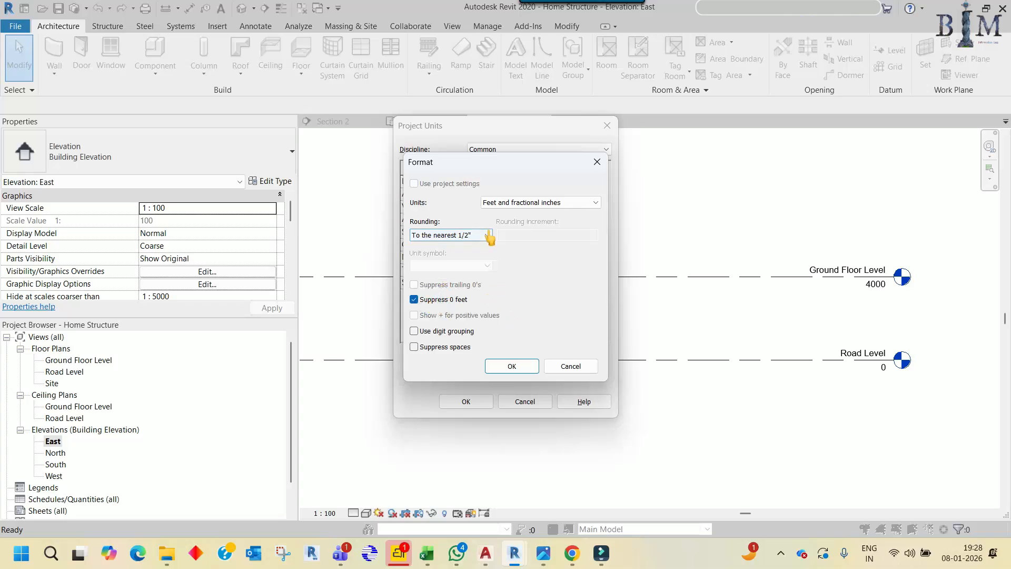
left_click(499, 367)
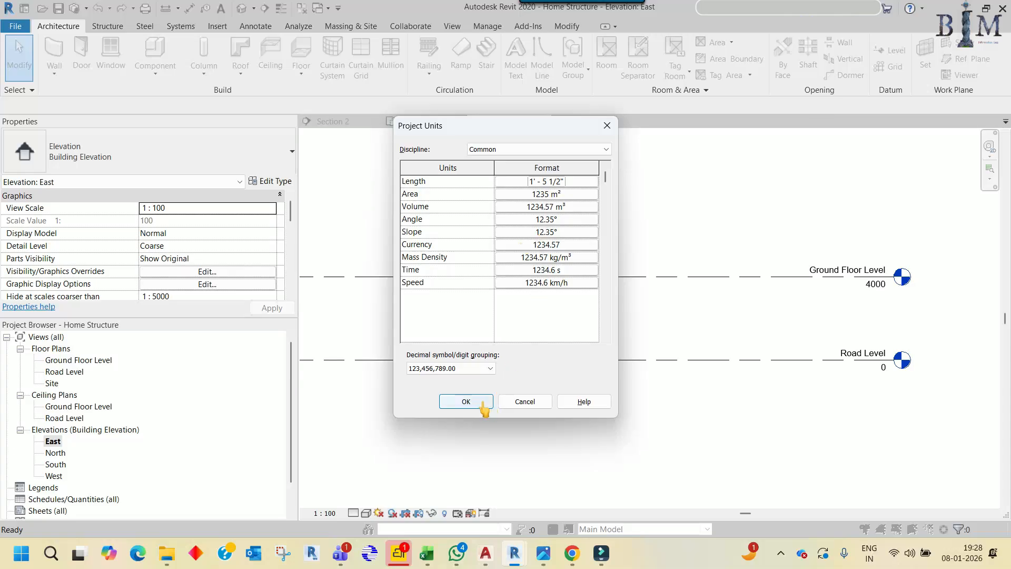
left_click(465, 402)
Recheck the sketch in Photos, return to Revit and set the Ground Floor Level elevation to 3' 6"
middle_click_drag(892, 309, 855, 308)
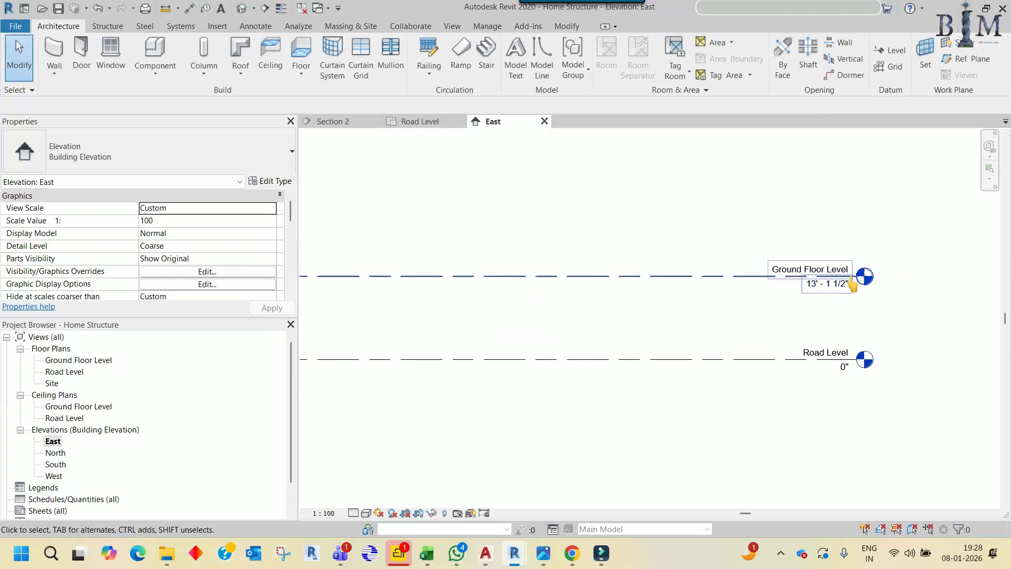
left_click(542, 552)
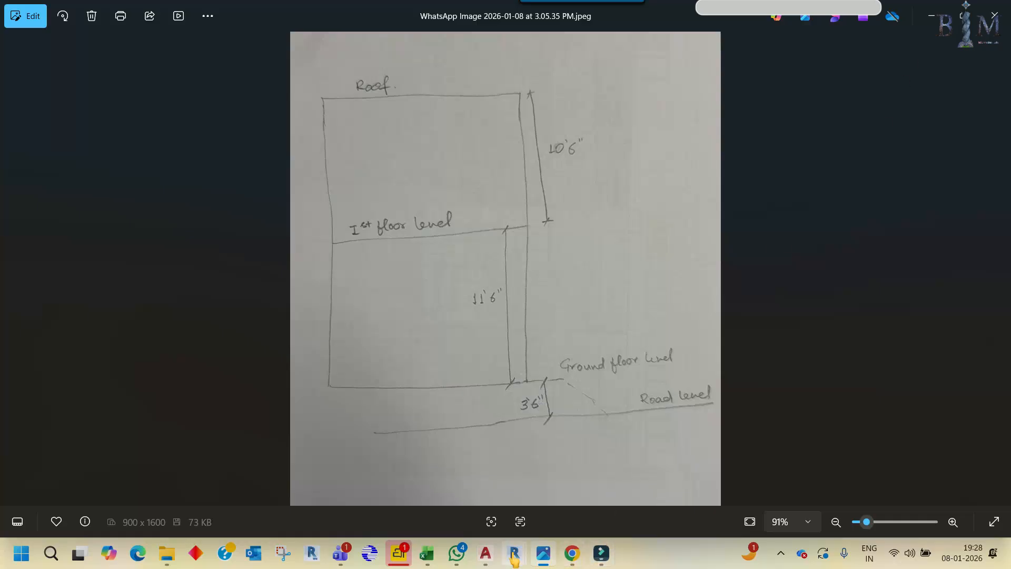
mouse_move(514, 553)
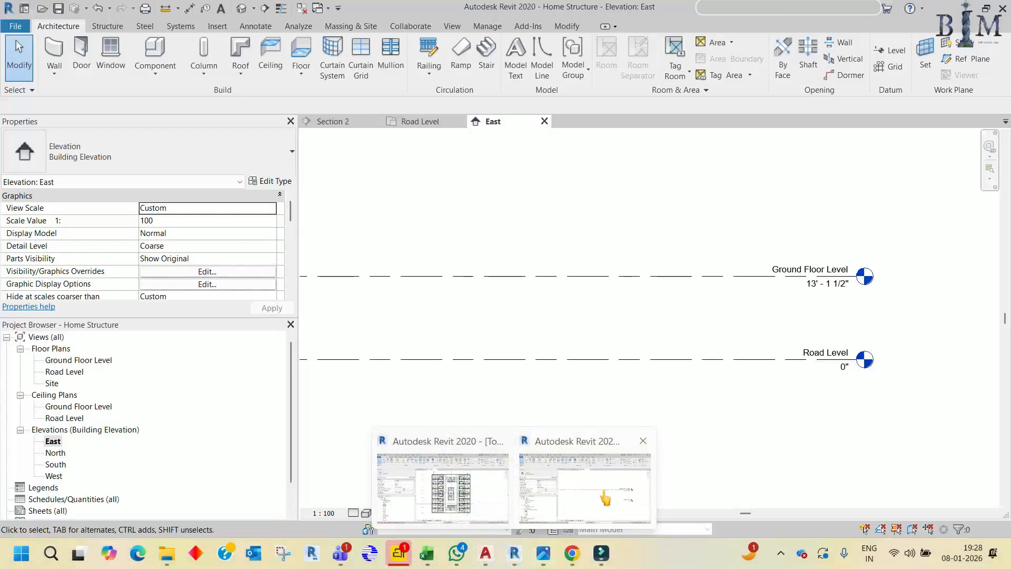
left_click(605, 498)
left_click(796, 287)
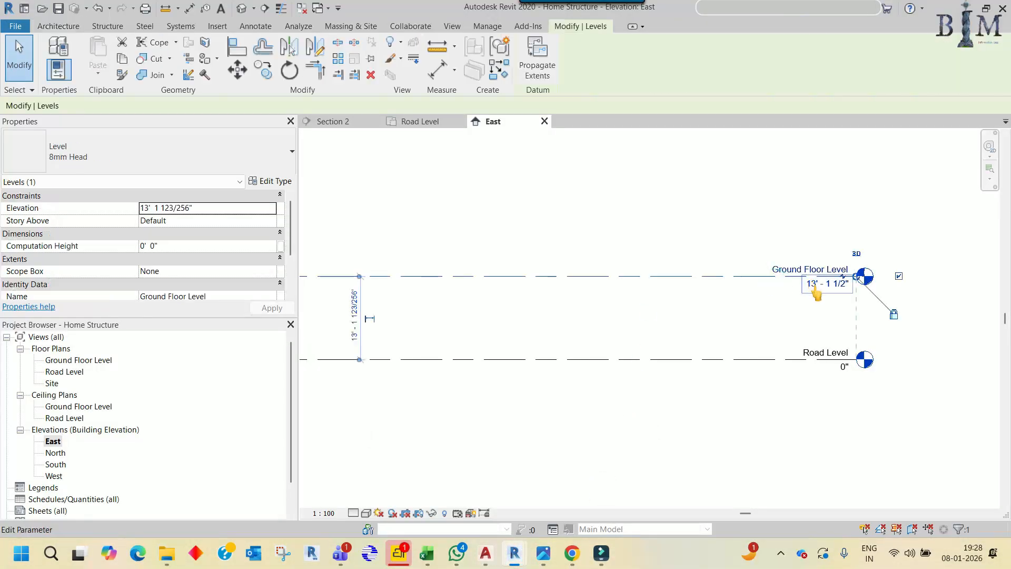
left_click(796, 288)
left_click(788, 289)
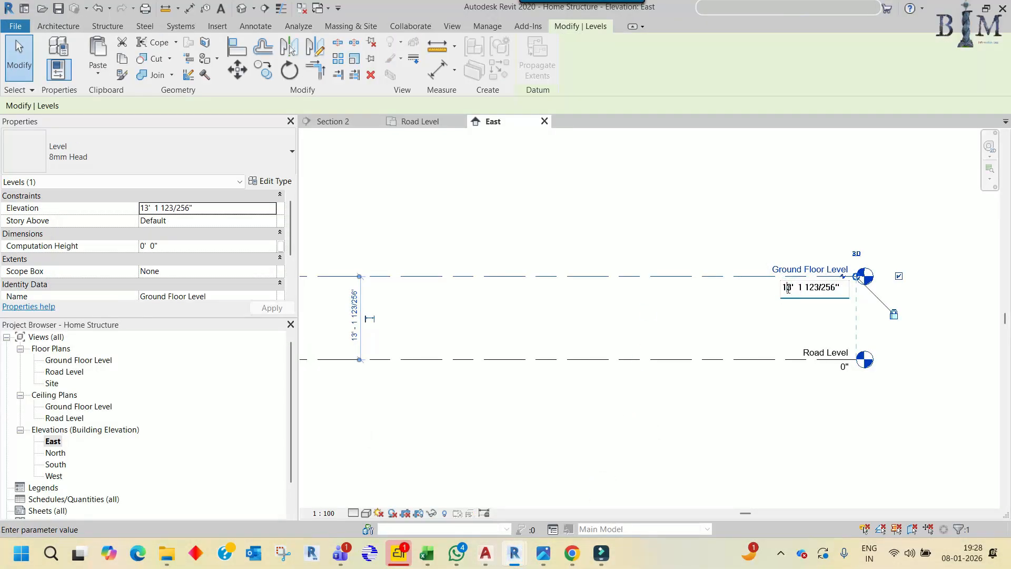
left_click_drag(796, 289, 827, 289)
key("BackSpace")
left_click(794, 232)
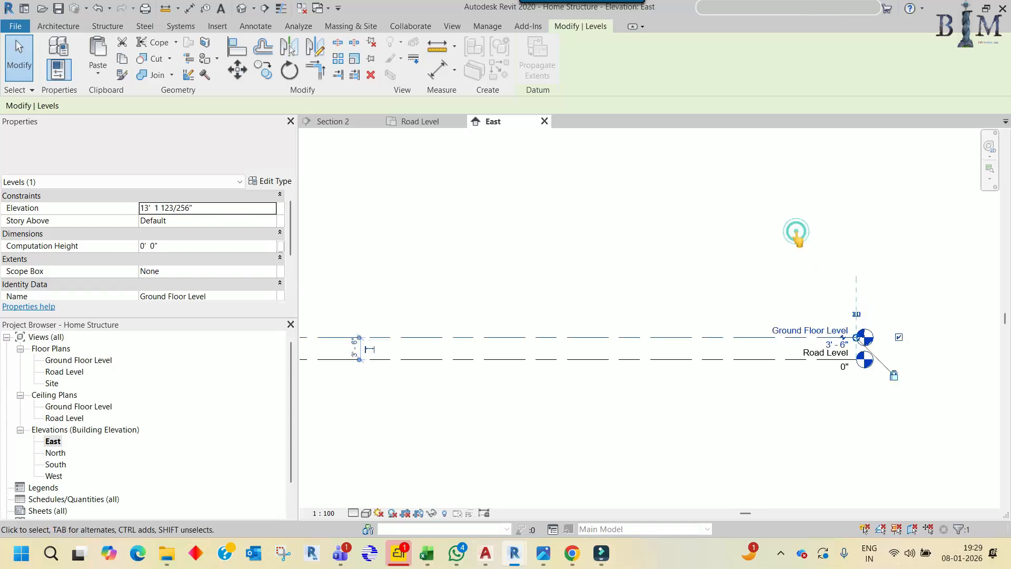
left_click(794, 232)
scroll(832, 370, "up", 2)
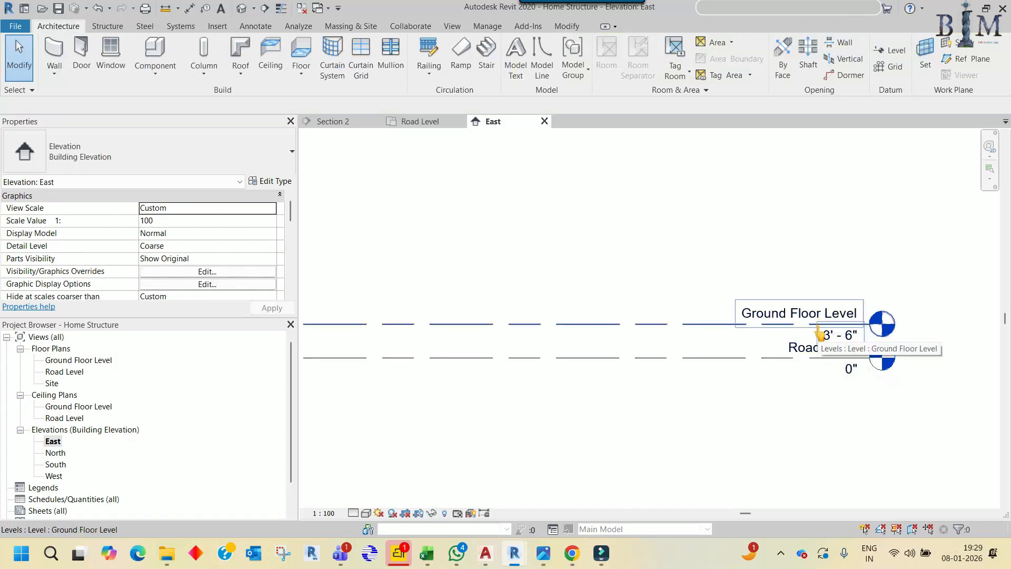
Check the floor heights in the Photos sketch, return to Revit and copy the Ground Floor Level 11' 6" upward
left_click(546, 558)
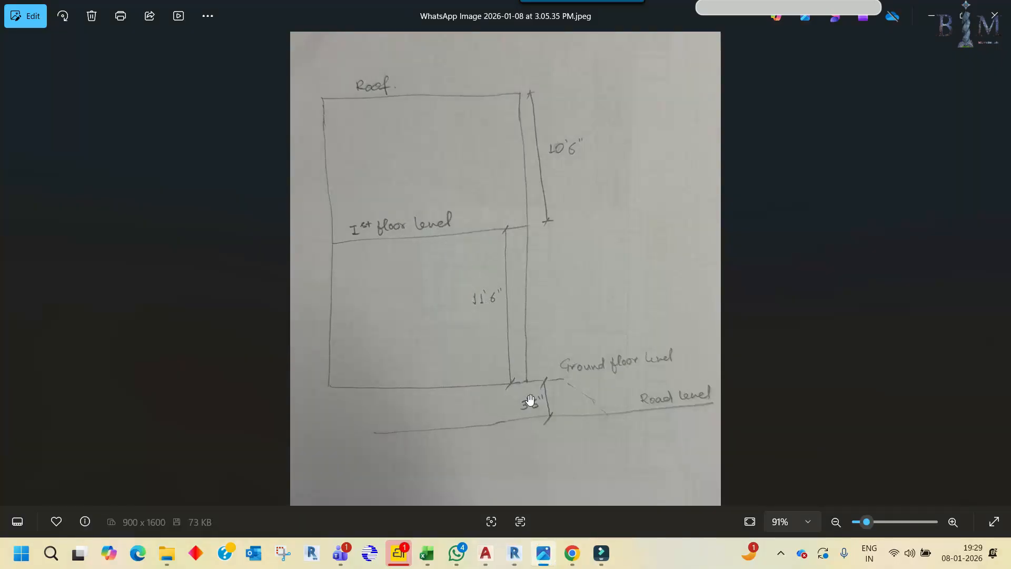
mouse_move(514, 553)
left_click(584, 492)
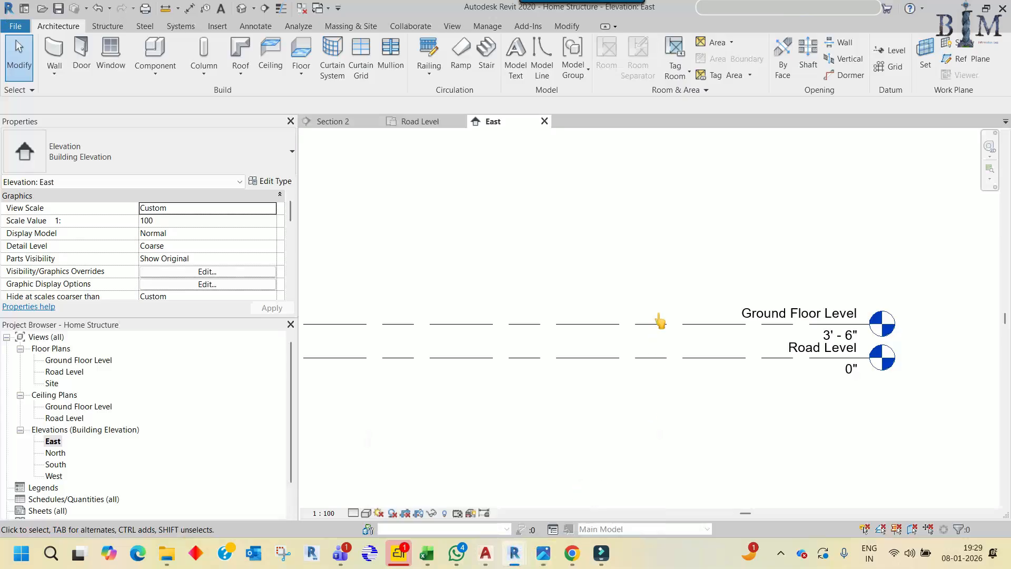
left_click(660, 323)
key("c")
key("o")
left_click(617, 323)
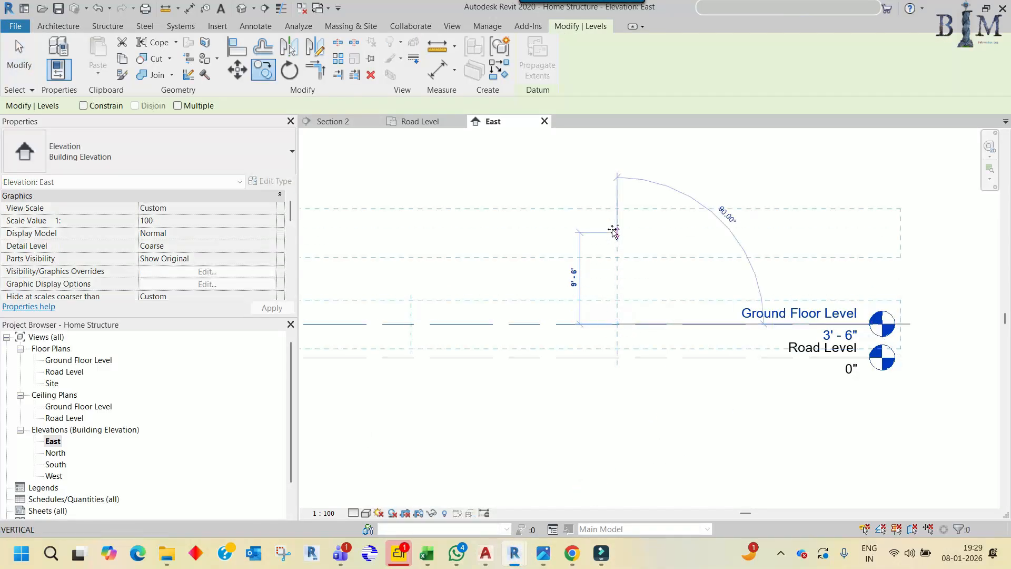
left_click(614, 216)
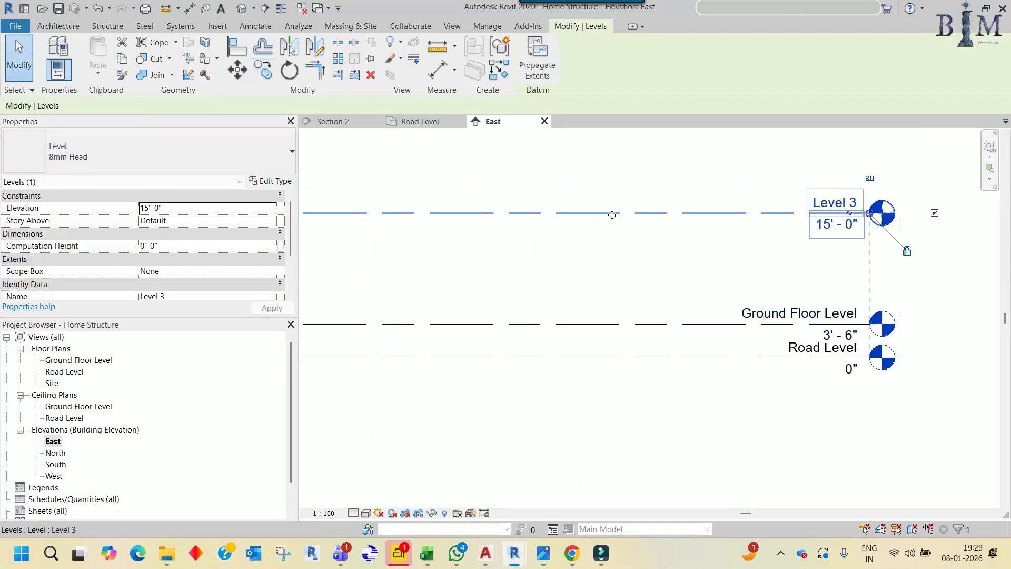
key("Escape")
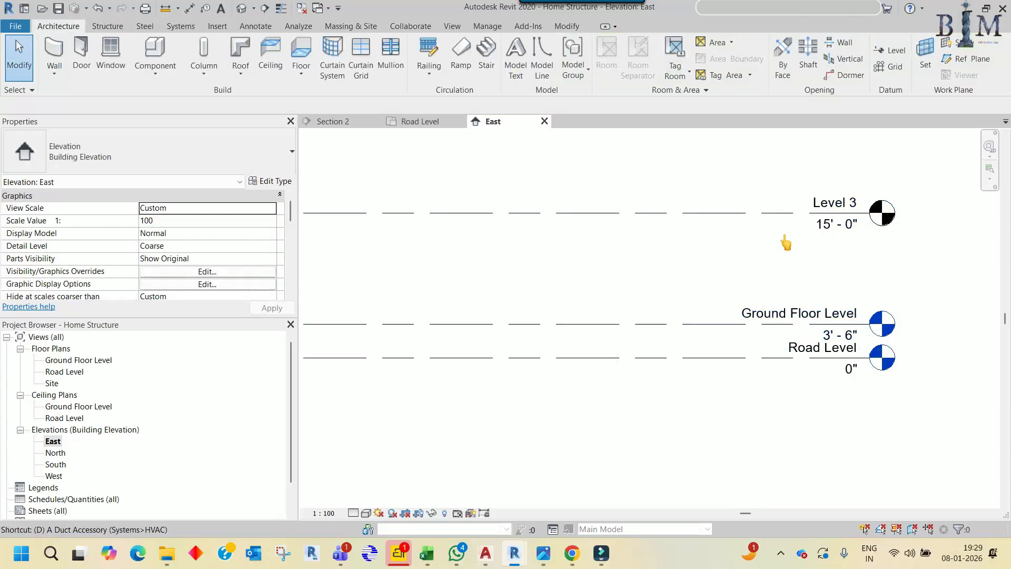
Place aligned dimensions between Level 3 and Ground Floor Level, and between Ground Floor Level and Road Level
key("d")
key("i")
left_click(666, 213)
left_click(668, 323)
left_click(670, 279)
left_click(714, 324)
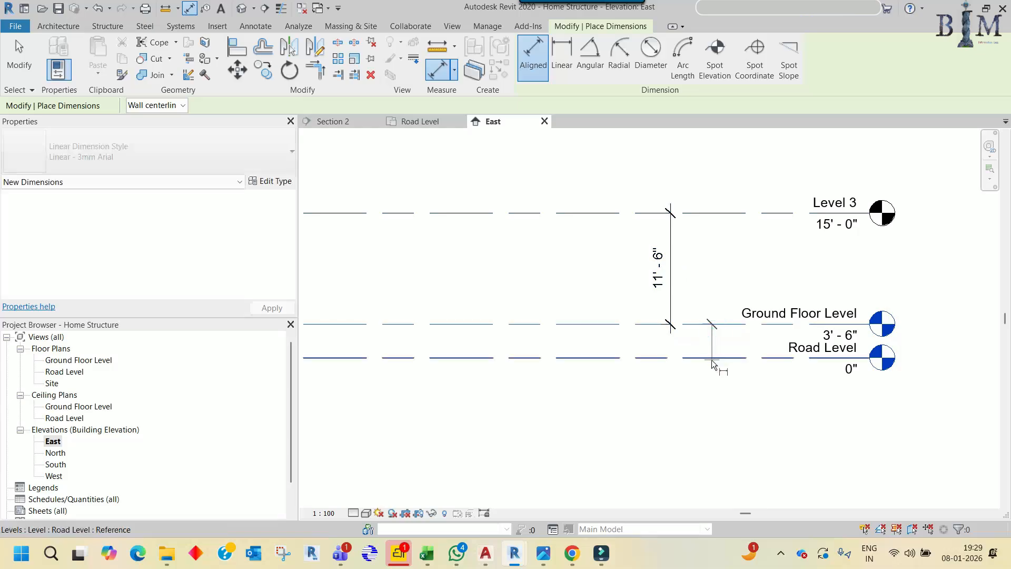
left_click(712, 358)
left_click(710, 337)
key("Escape")
key("Escape")
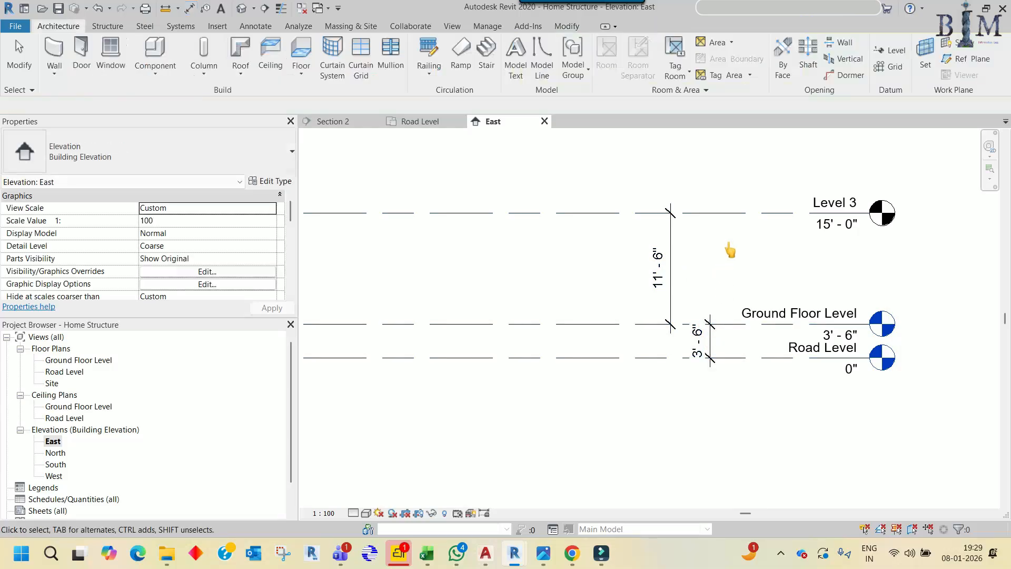
Check the roof height in the Photos sketch, return to Revit and copy Level 3 upward by 10' 6"
left_click(543, 553)
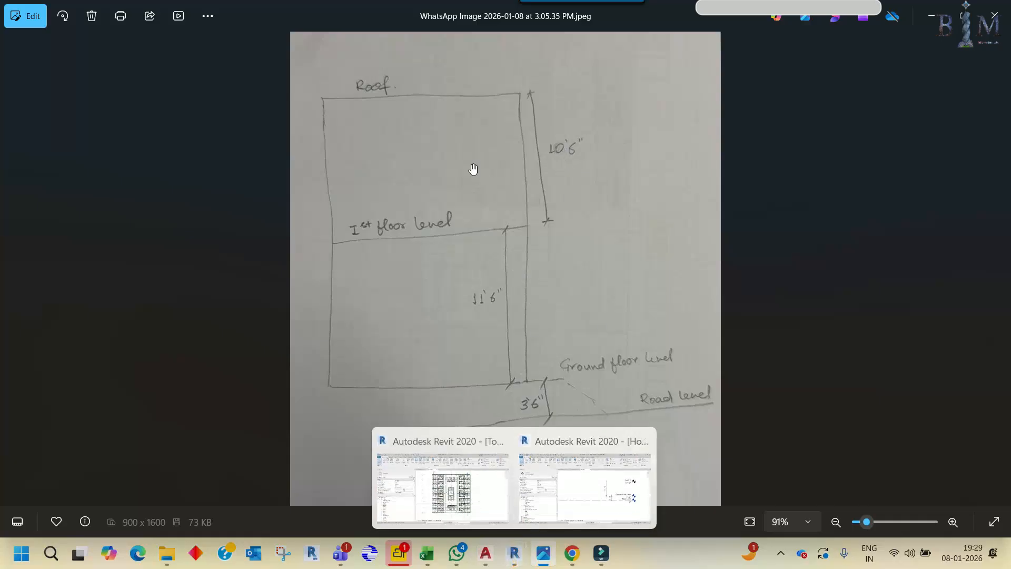
left_click(590, 464)
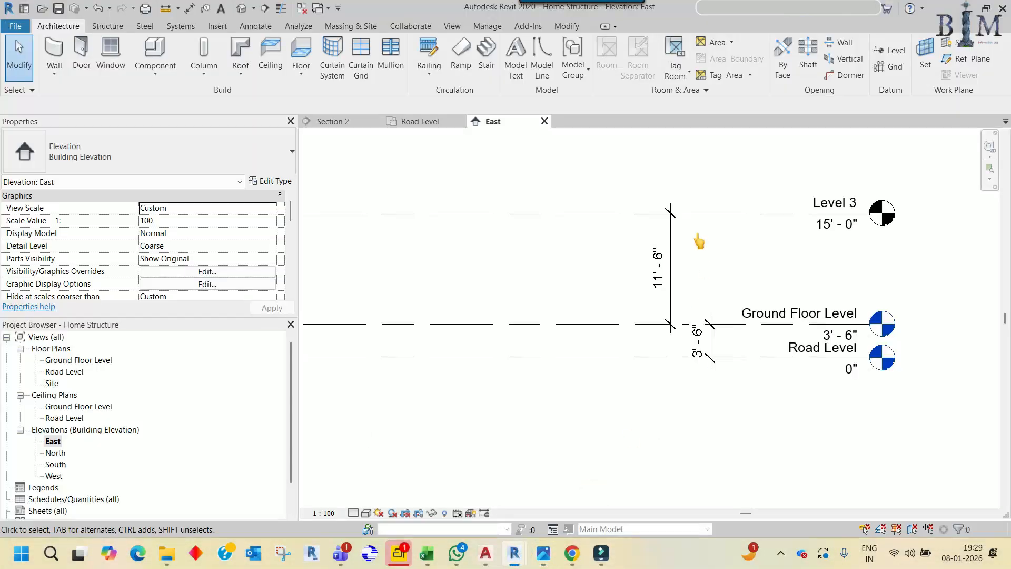
left_click(625, 214)
key("c")
key("o")
middle_click_drag(620, 237, 629, 392)
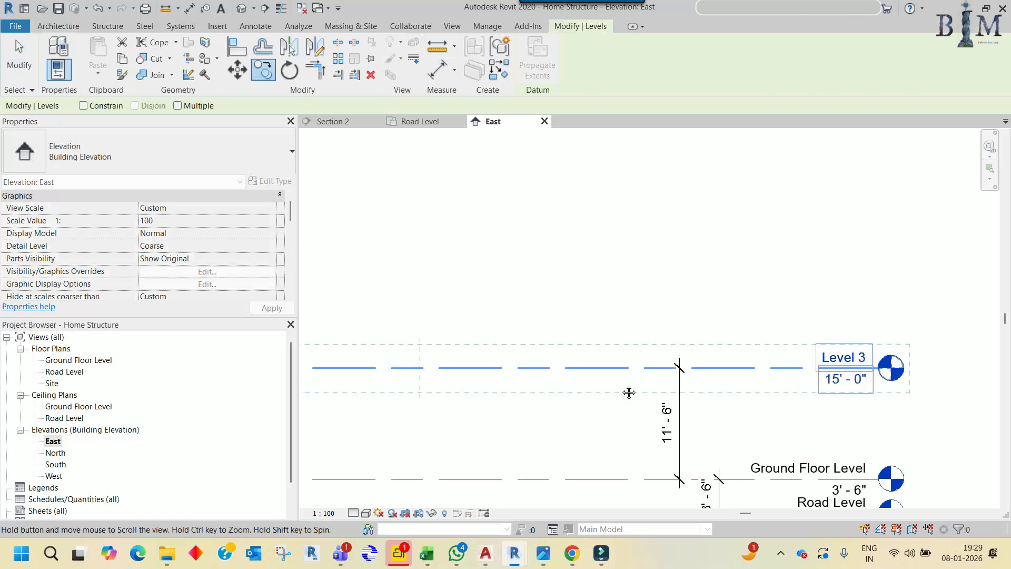
left_click(619, 368)
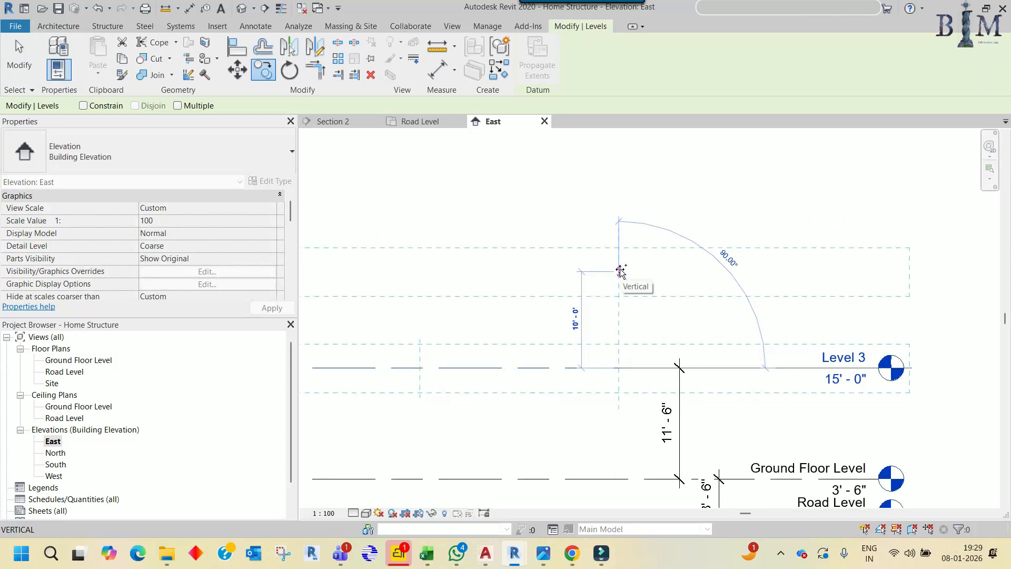
left_click(621, 266)
key("Escape")
Add an aligned dimension between Level 4 and Level 3 in the East elevation
key("d")
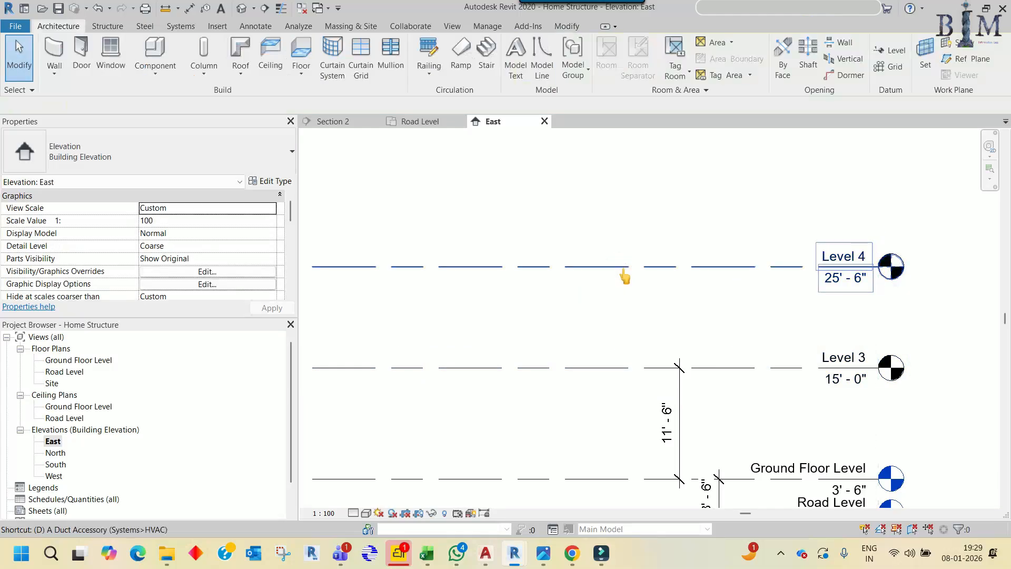
key("i")
left_click(605, 267)
left_click(614, 367)
left_click(607, 339)
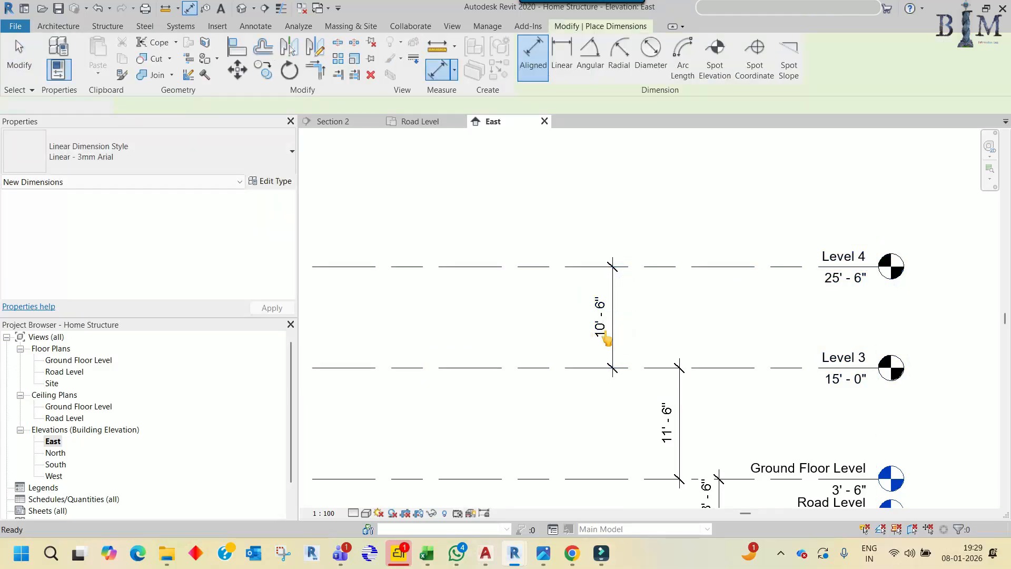
key("Escape")
Add an overall aligned dimension from Level 4 down to Road Level, placed near the level names
scroll(639, 295, "down", 4)
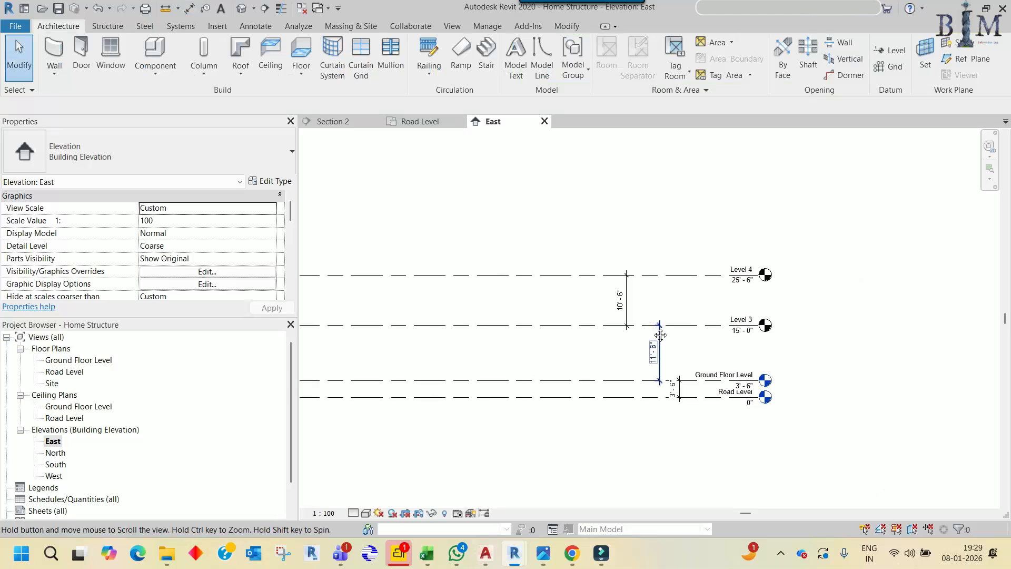
key("d")
key("i")
left_click(569, 274)
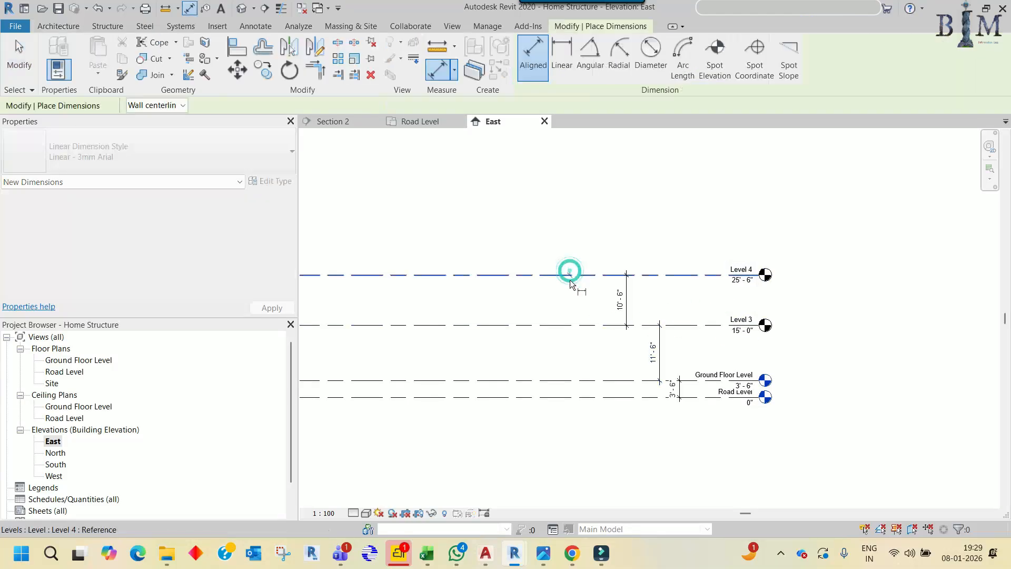
left_click(582, 397)
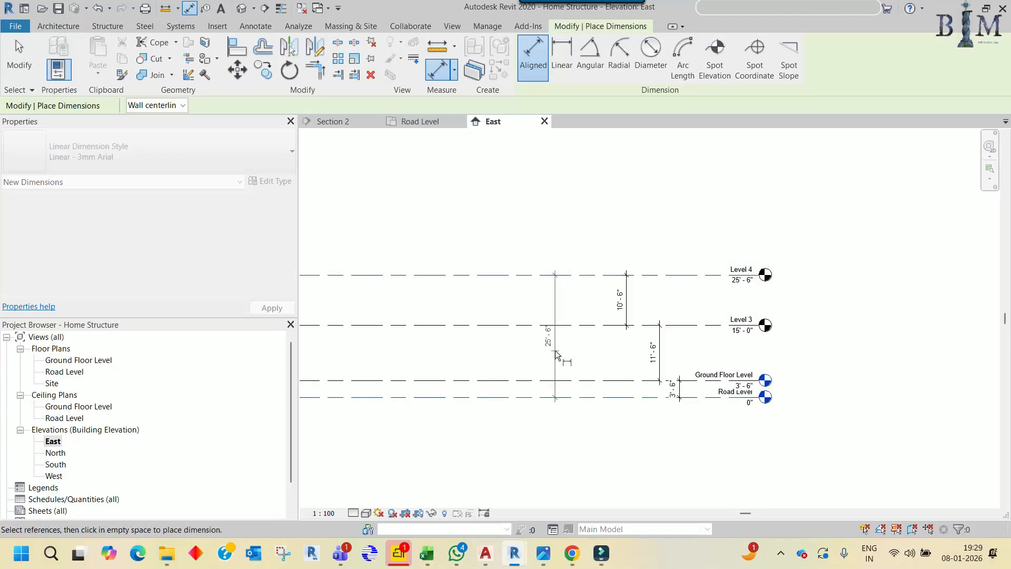
scroll(709, 346, "up", 3)
left_click(709, 346)
key("Escape")
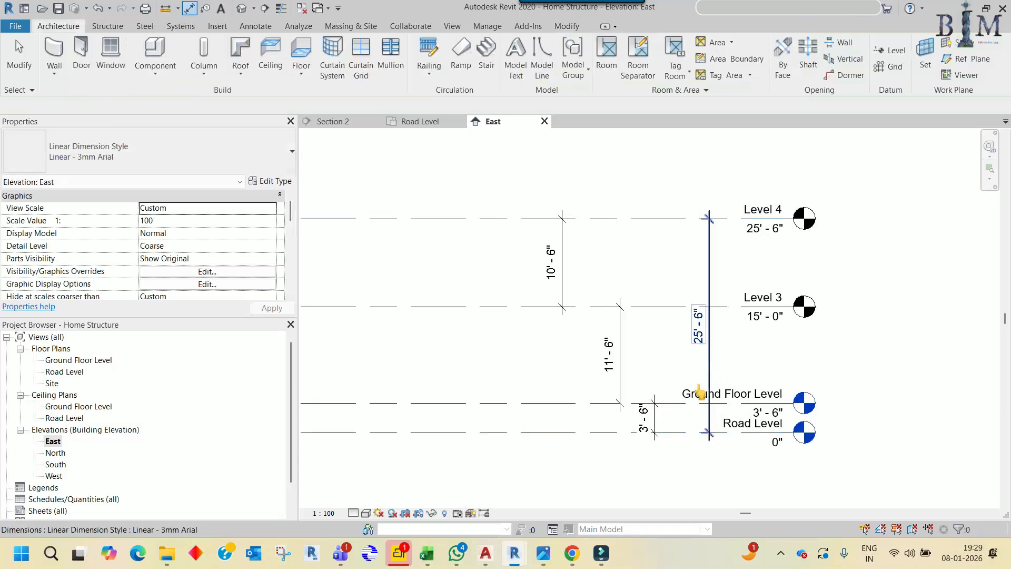
Compare the level heights with the sketch in Photos and return to the East elevation in Revit
left_click(543, 552)
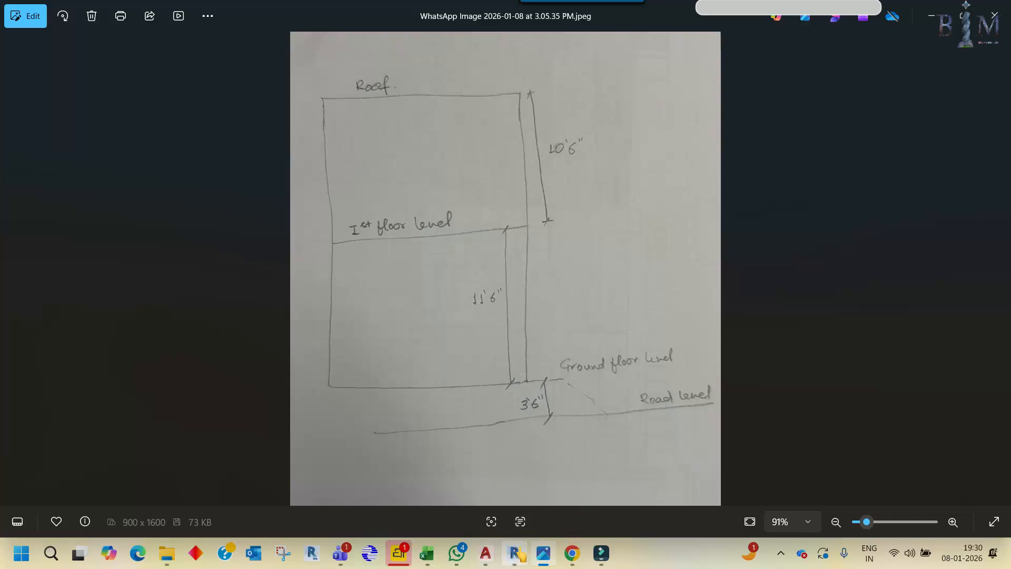
mouse_move(515, 553)
left_click(555, 487)
middle_click_drag(579, 281, 685, 282)
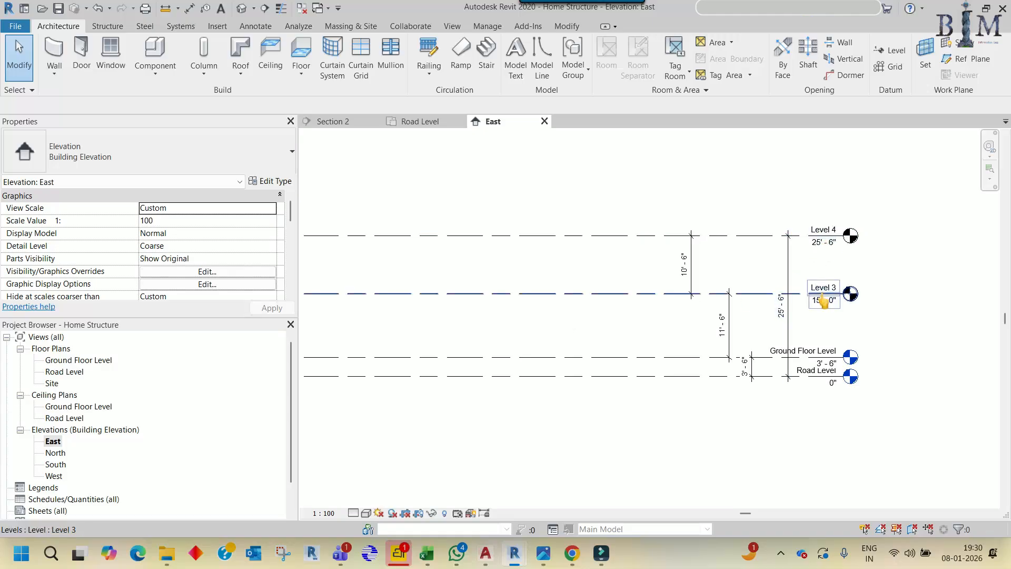
Check the floor name in the Photos sketch, return to Revit and rename Level 3 as 1st Floor Level
left_click(545, 554)
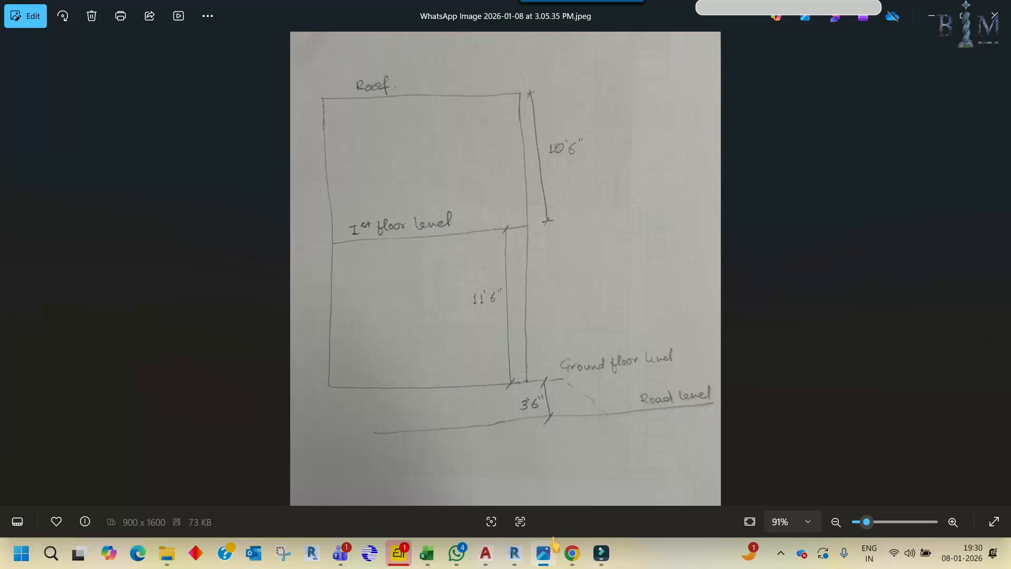
mouse_move(514, 552)
left_click(585, 490)
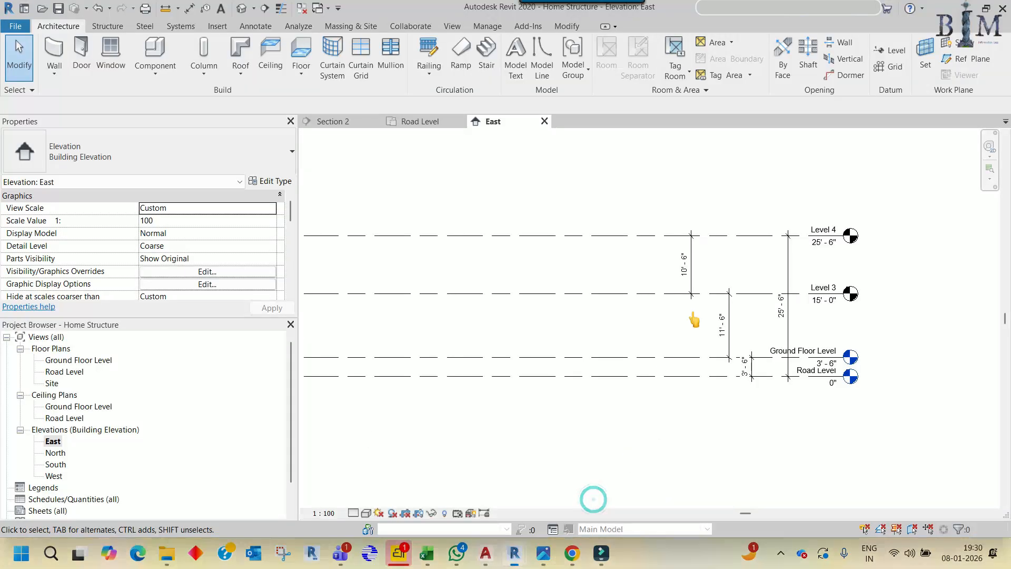
double_click(826, 289)
type("1")
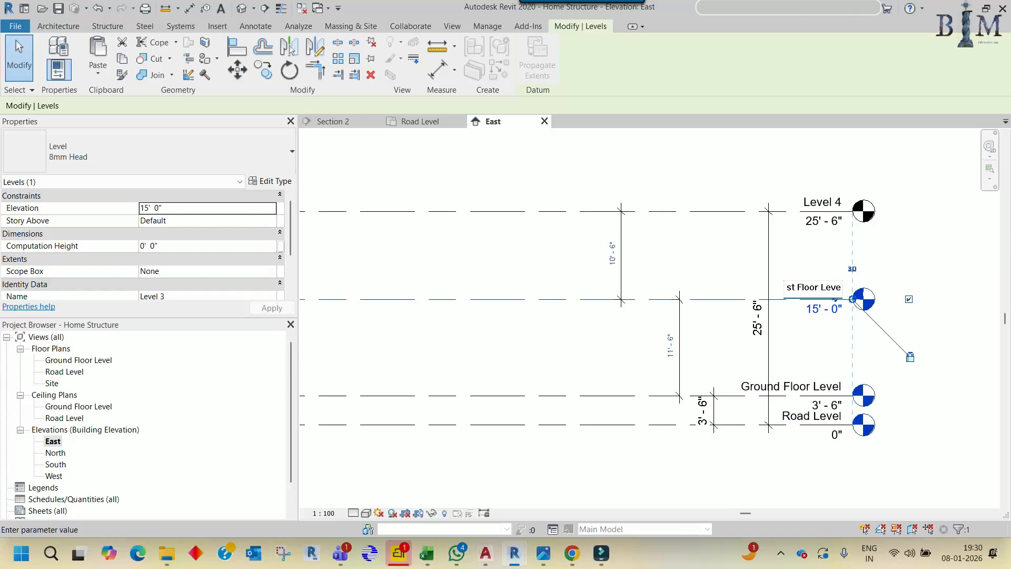
type("st Floor Level")
left_click(750, 284)
left_click(582, 345)
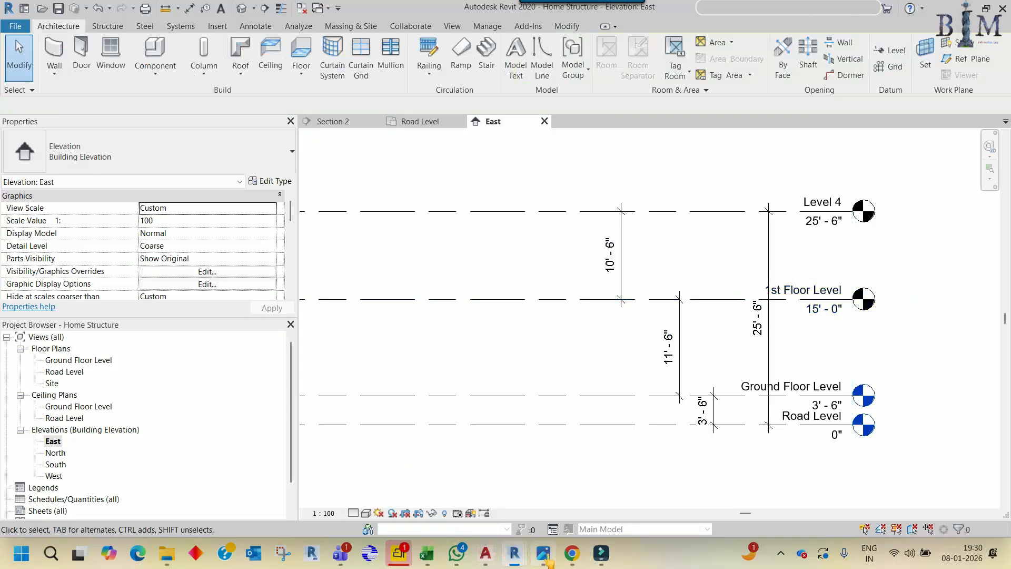
Check the top level's name in the Photos sketch, return to Revit and rename Level 4 as Roof
left_click(544, 554)
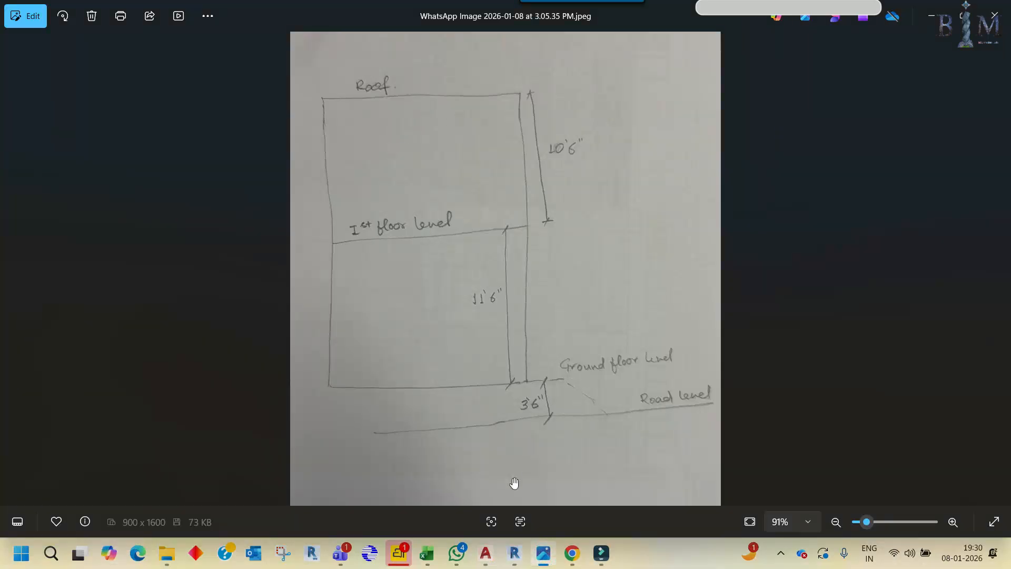
left_click(515, 553)
left_click(824, 200)
left_click(826, 200)
type("Roof")
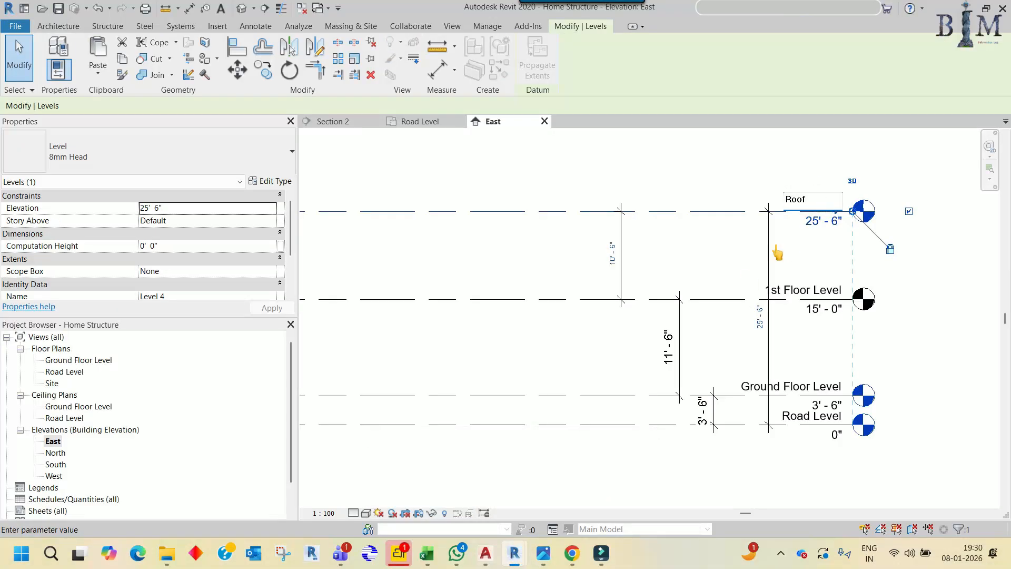
key("Return")
key("Escape")
Review the sketch in Photos, switch to AutoCAD and examine the centre line plan and footing layout in Centre Line Plan.dwg
left_click(544, 555)
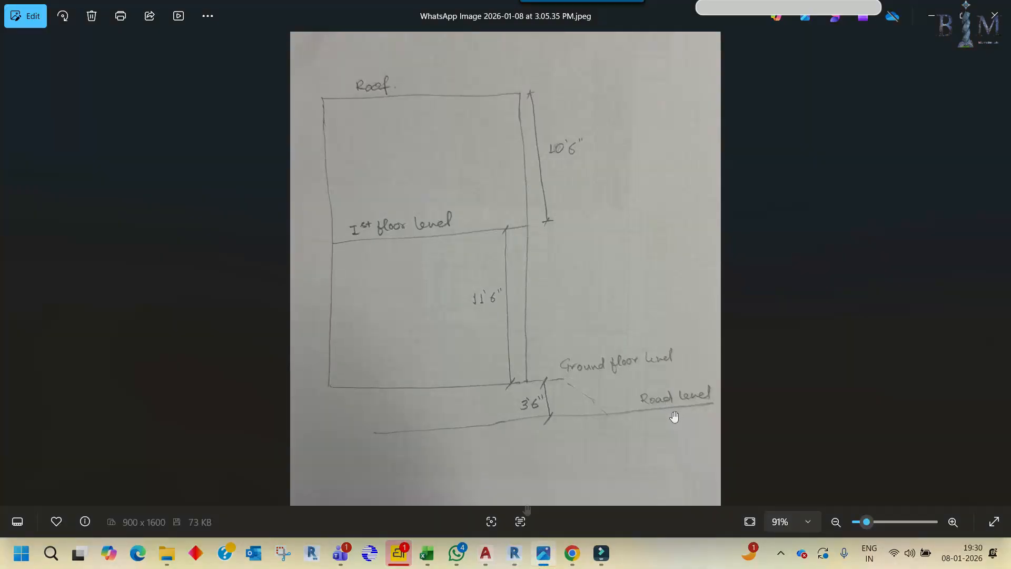
mouse_move(485, 553)
left_click(558, 478)
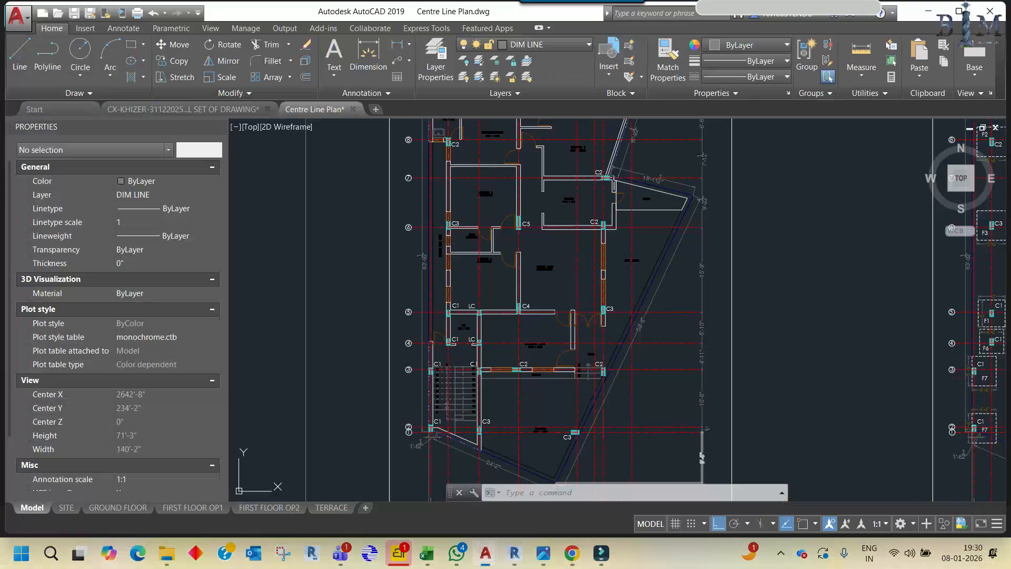
scroll(441, 243, "down", 5)
scroll(648, 302, "up", 6)
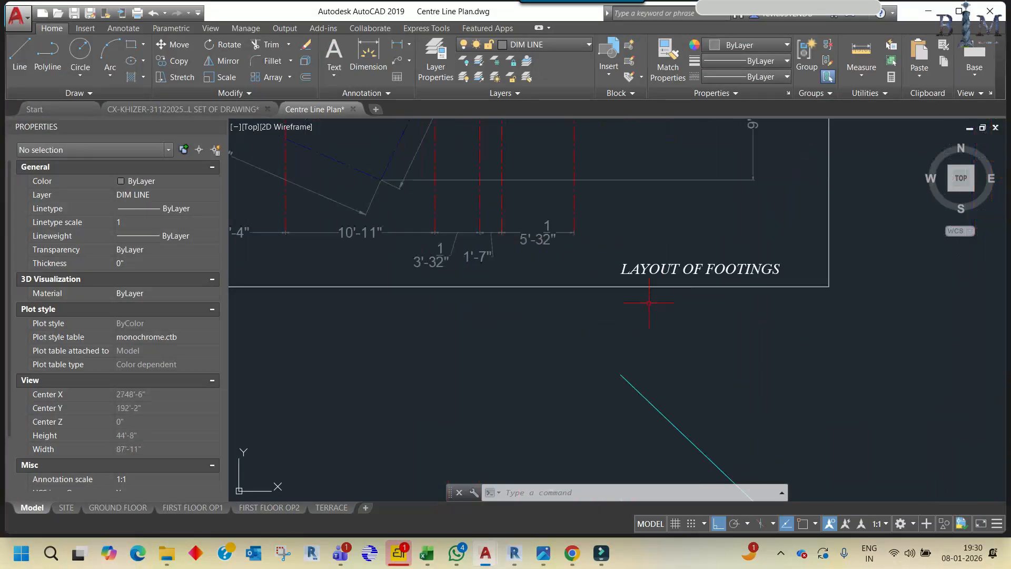
scroll(664, 311, "down", 7)
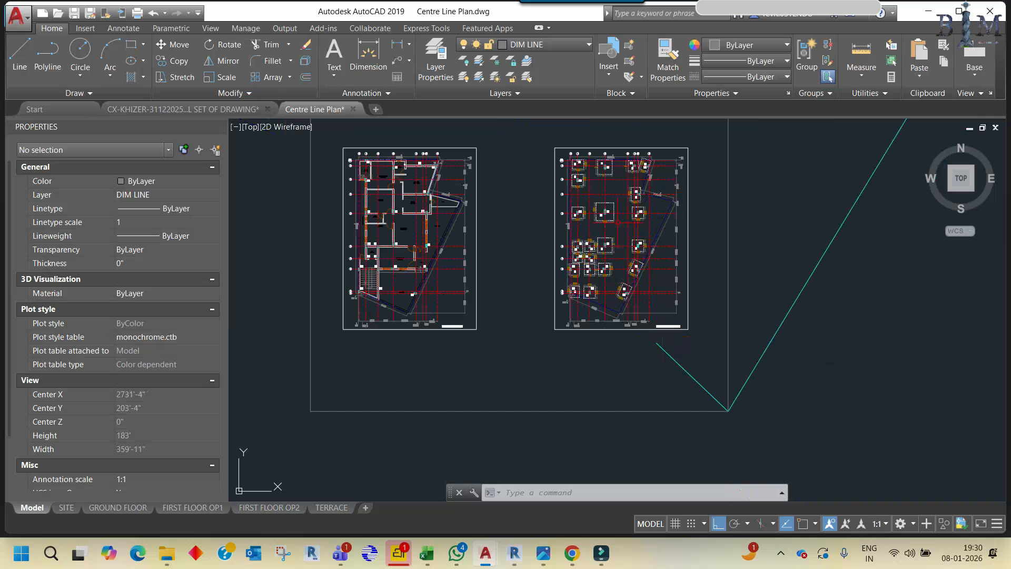
scroll(655, 180, "up", 2)
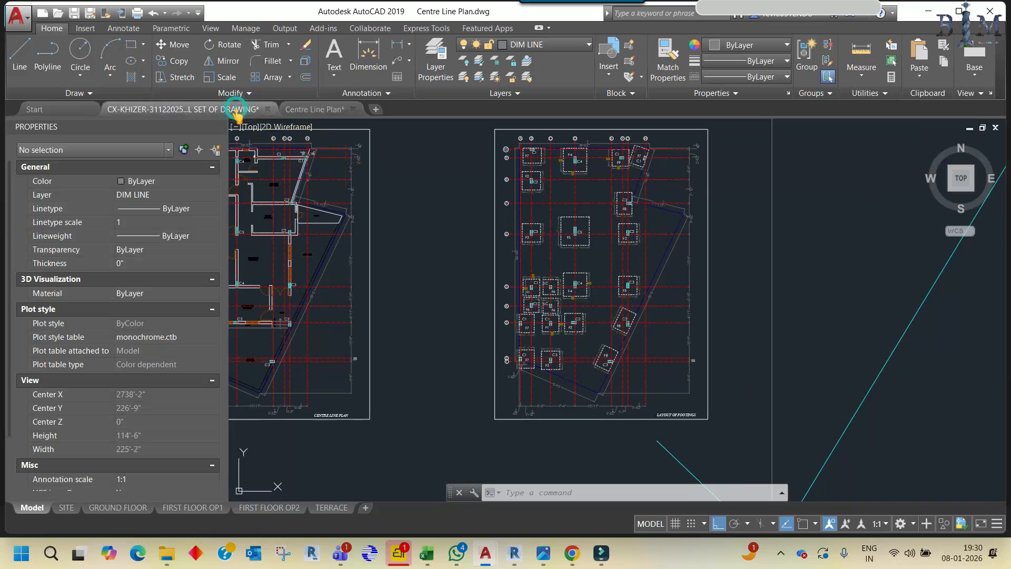
Examine the floor plans under FINAL SET OF DRAWING in the other open AutoCAD drawing and return to Centre Line Plan.dwg
left_click(232, 109)
middle_click_drag(533, 326, 517, 241)
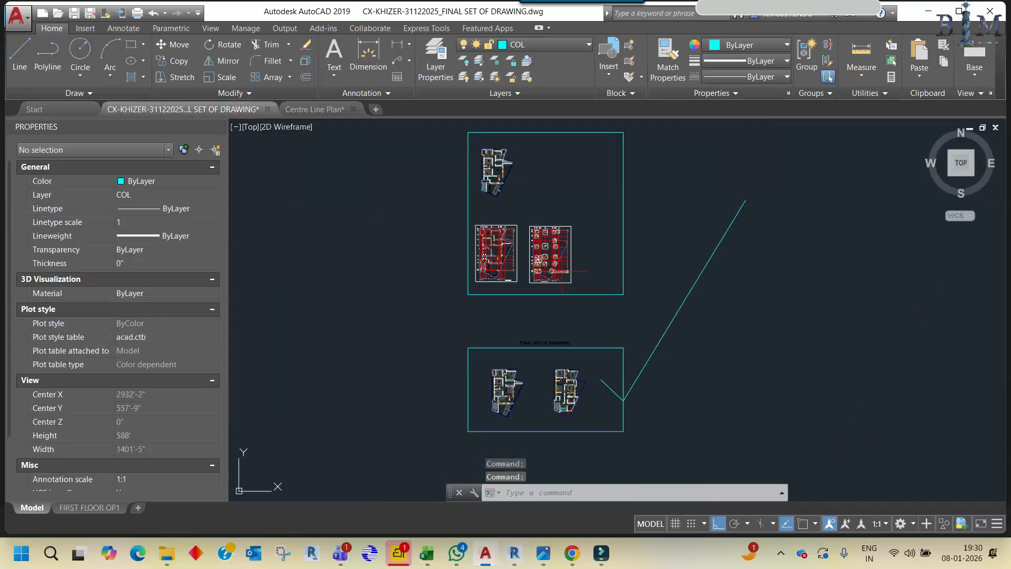
scroll(561, 272, "up", 6)
scroll(552, 243, "down", 6)
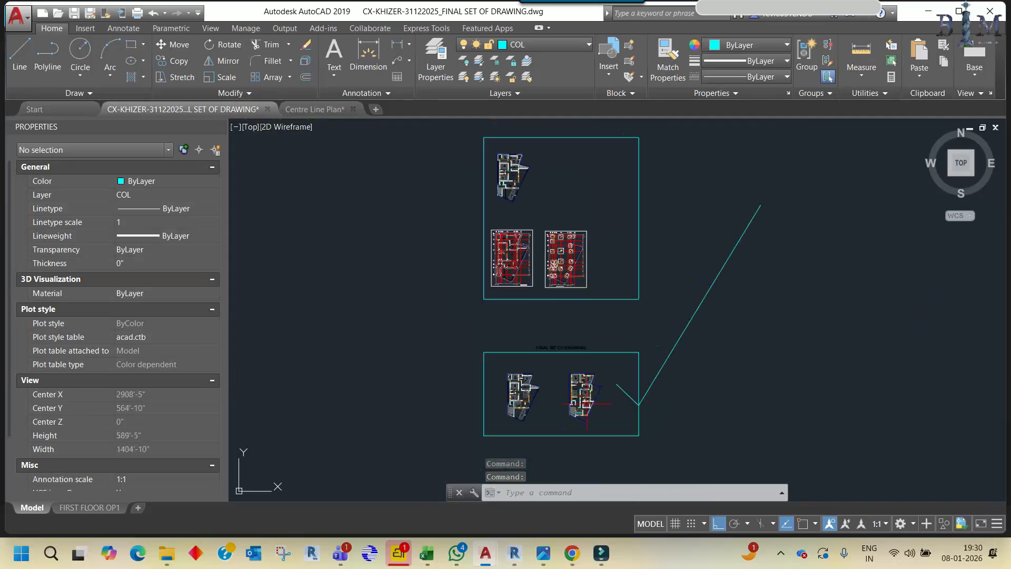
scroll(587, 402, "up", 6)
middle_click_drag(519, 305, 564, 298)
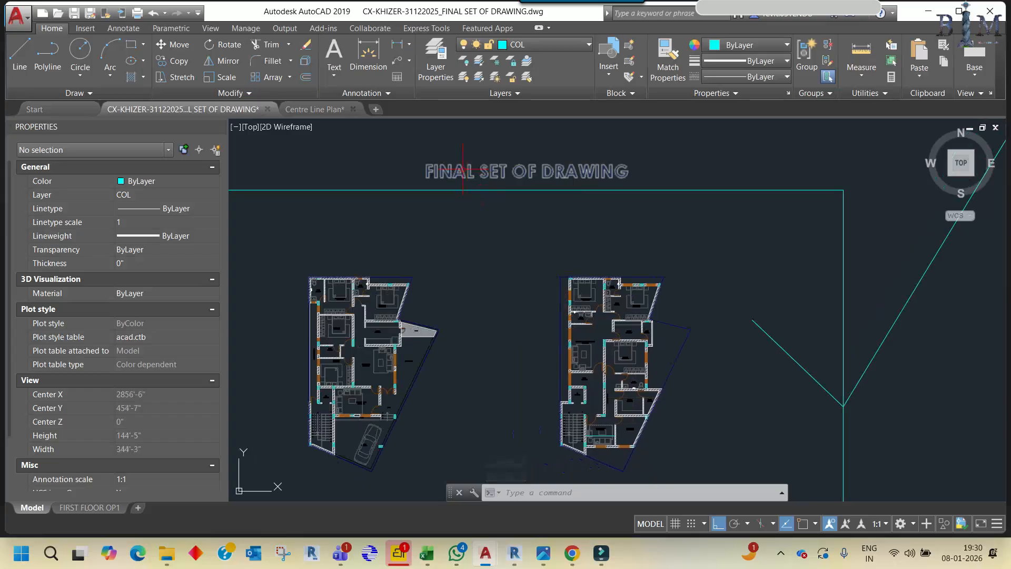
scroll(567, 179, "down", 4)
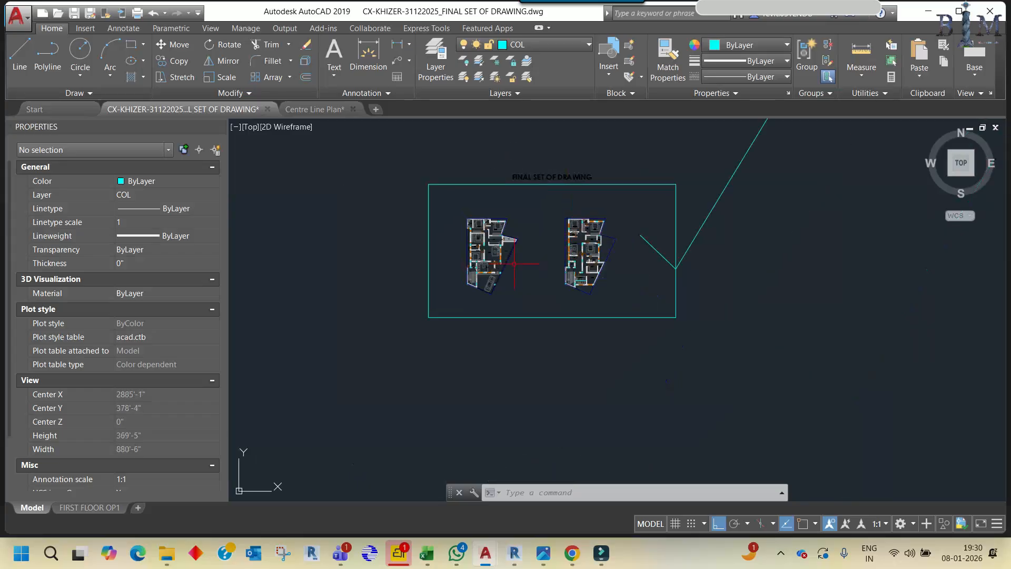
left_click(314, 109)
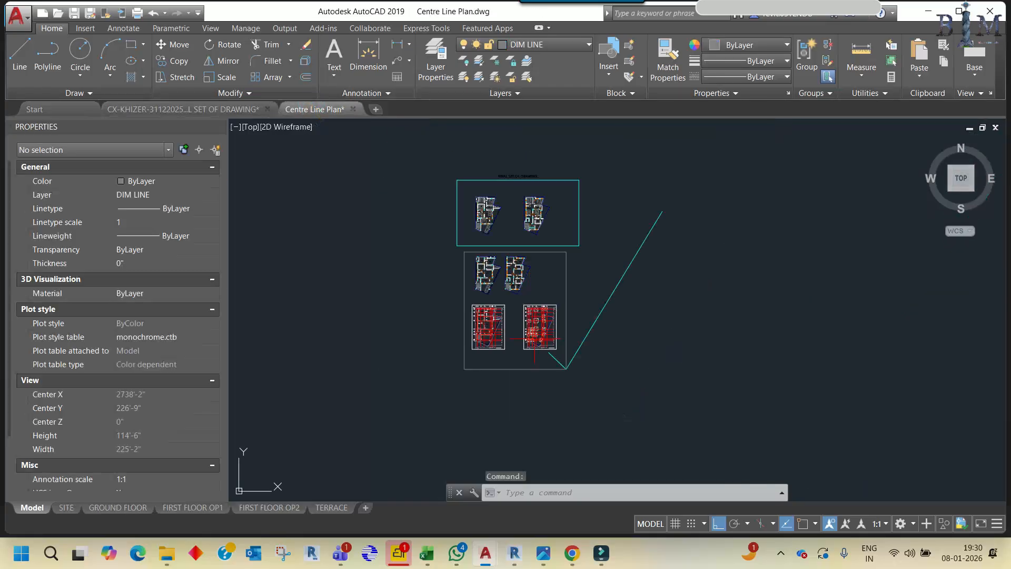
Switch to the final set drawing, examine its two floor plans, check the FIRST FLOOR OP1 layout and return to model space
middle_click_drag(579, 245, 576, 142)
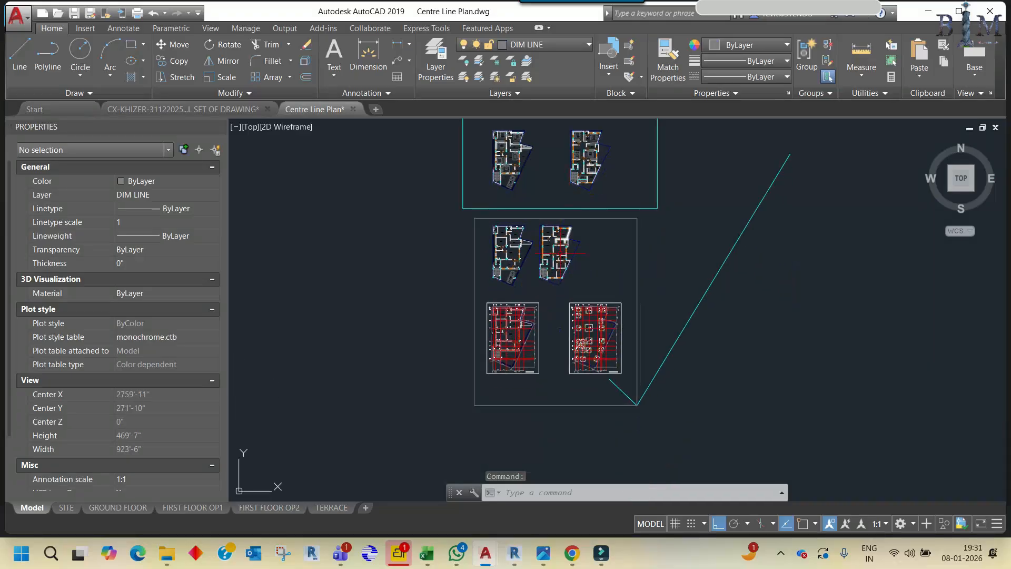
key("ctrl+Tab")
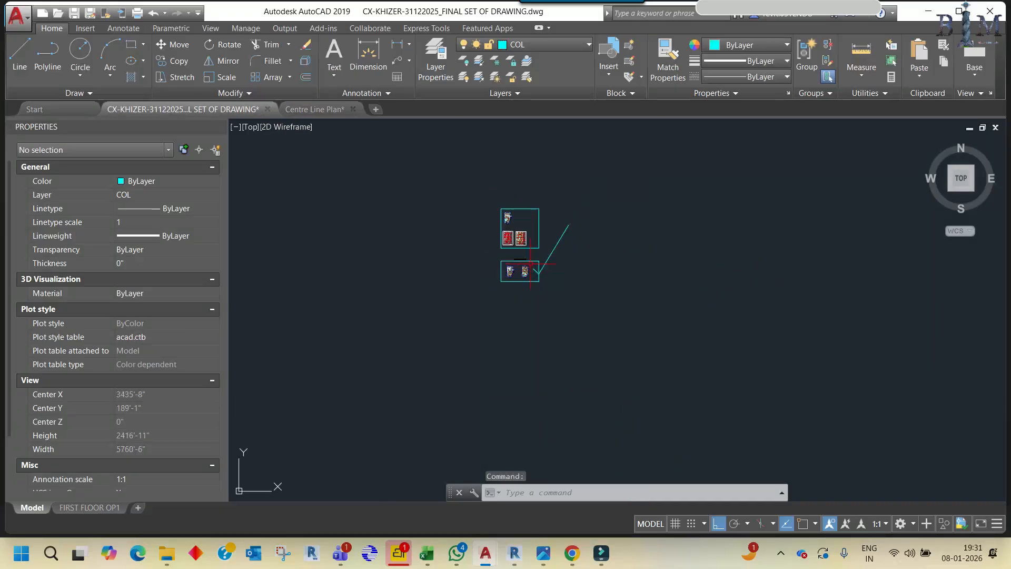
scroll(523, 272, "up", 4)
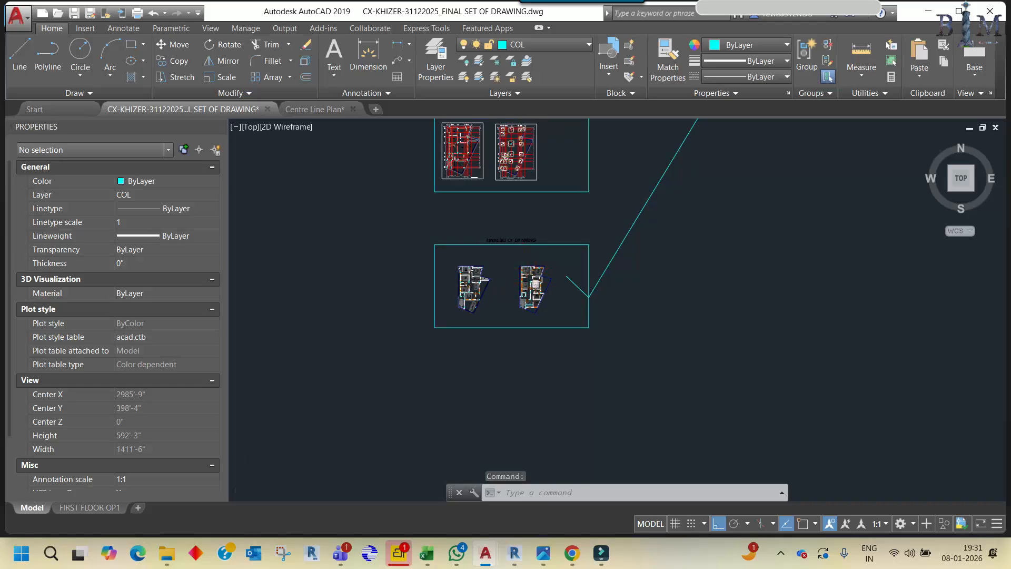
scroll(537, 285, "up", 4)
middle_click_drag(488, 319, 588, 314)
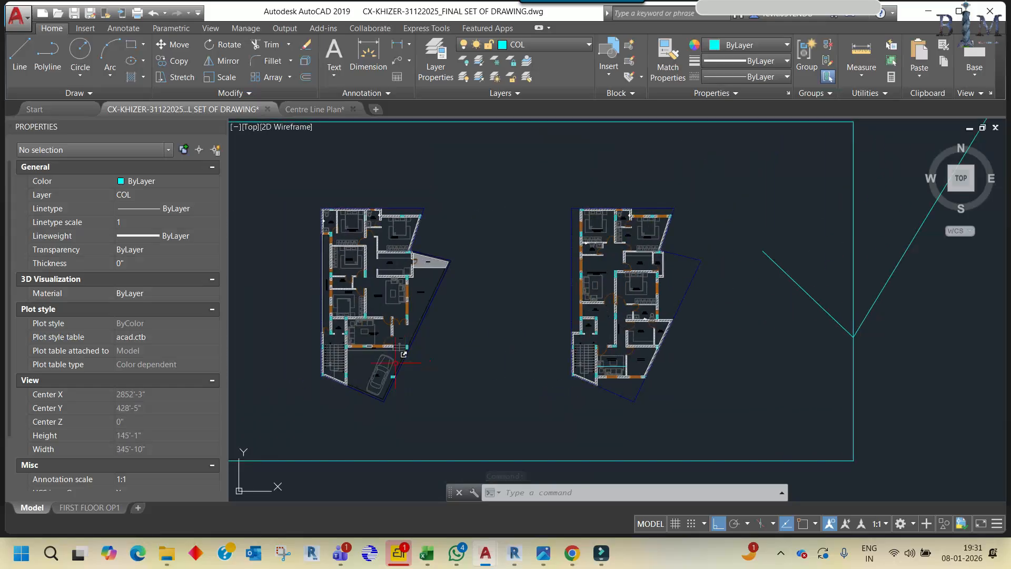
middle_click_drag(395, 363, 454, 346)
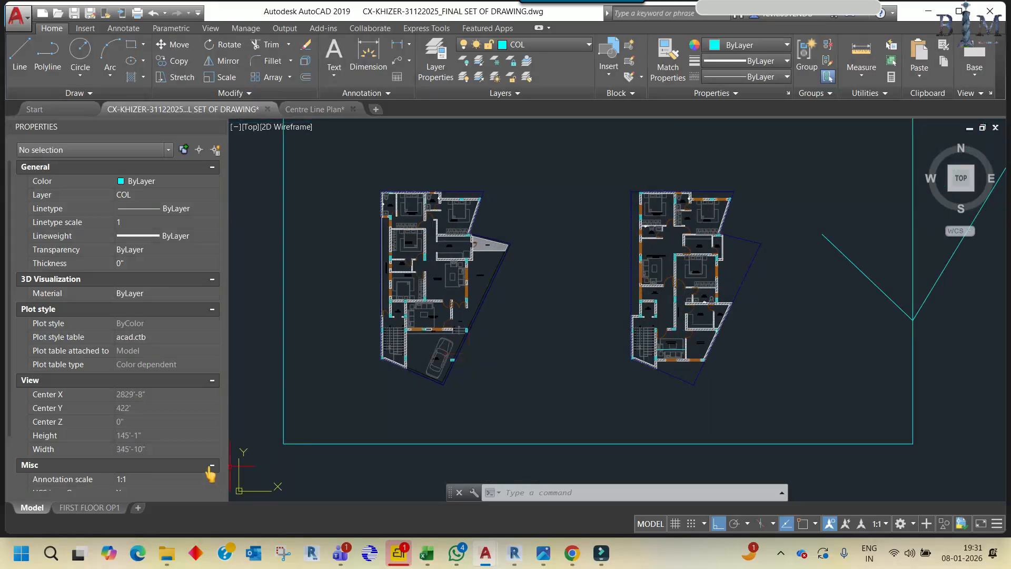
left_click(100, 507)
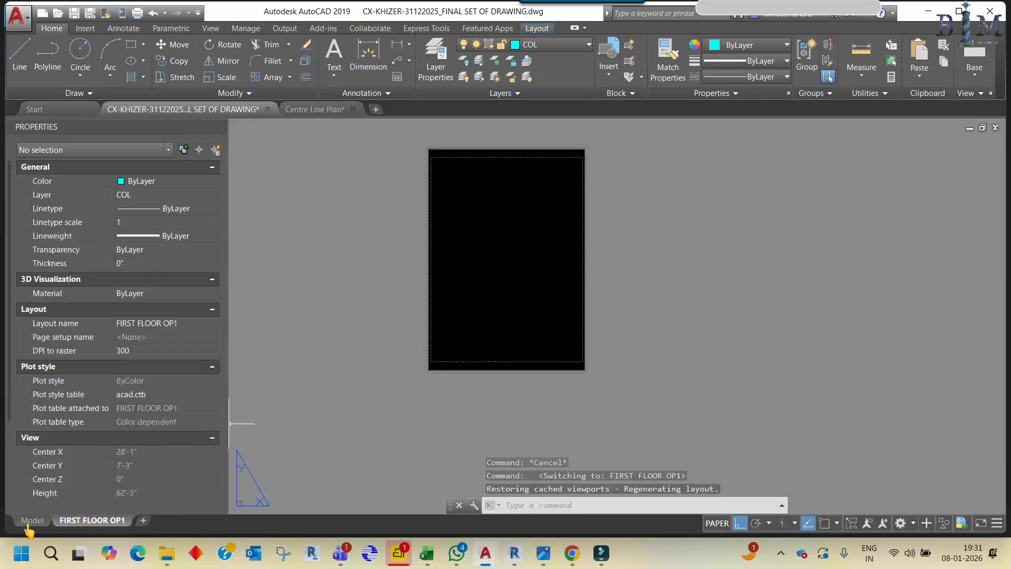
left_click(29, 522)
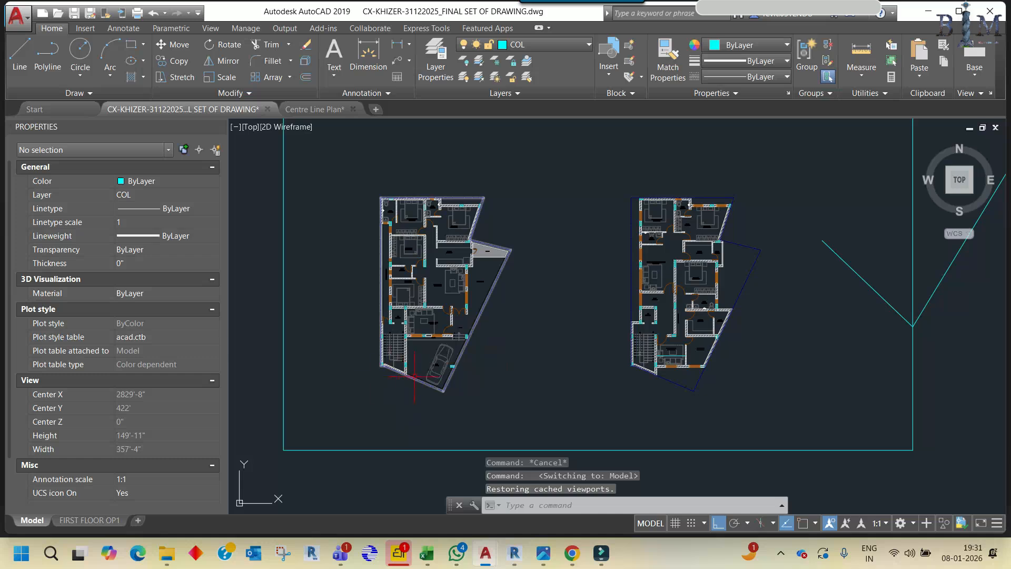
Examine the car parking area of the ground floor plan and compare it with the centre line plan and footing layout
scroll(416, 358, "up", 2)
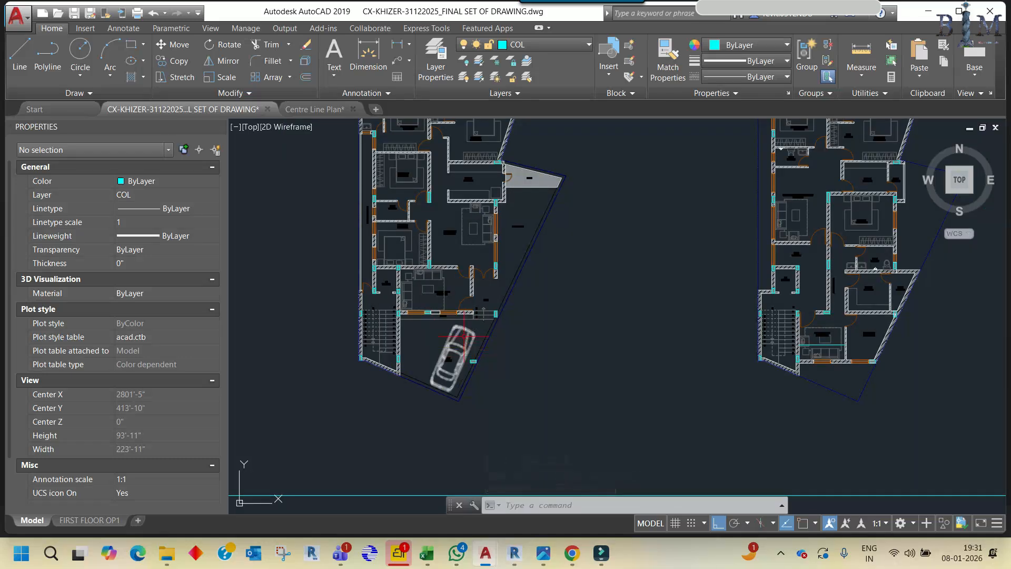
mouse_move(449, 351)
middle_click_drag(448, 353, 458, 365)
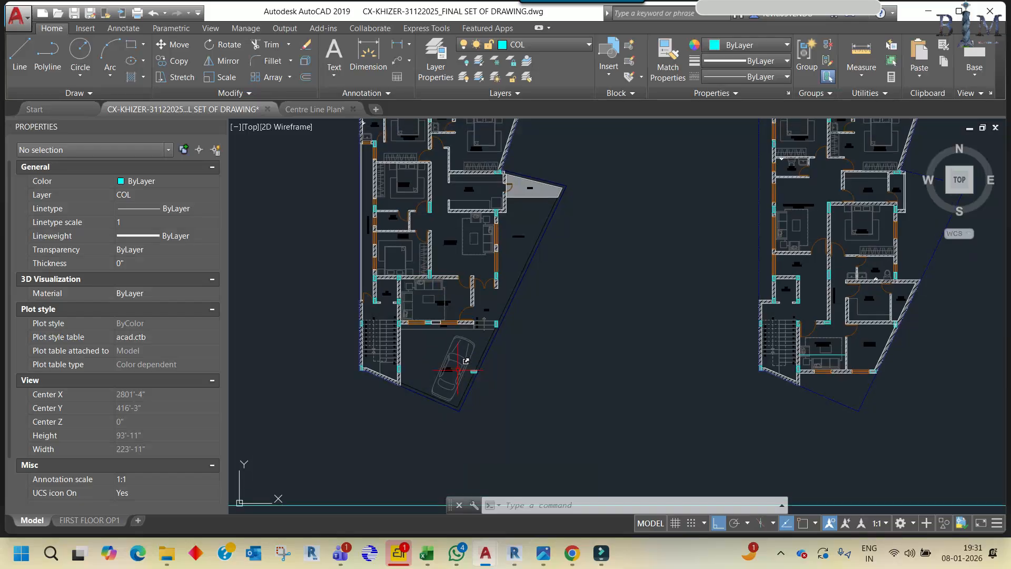
scroll(466, 356, "down", 6)
scroll(466, 342, "down", 1)
scroll(447, 223, "up", 4)
middle_click_drag(444, 223, 444, 306)
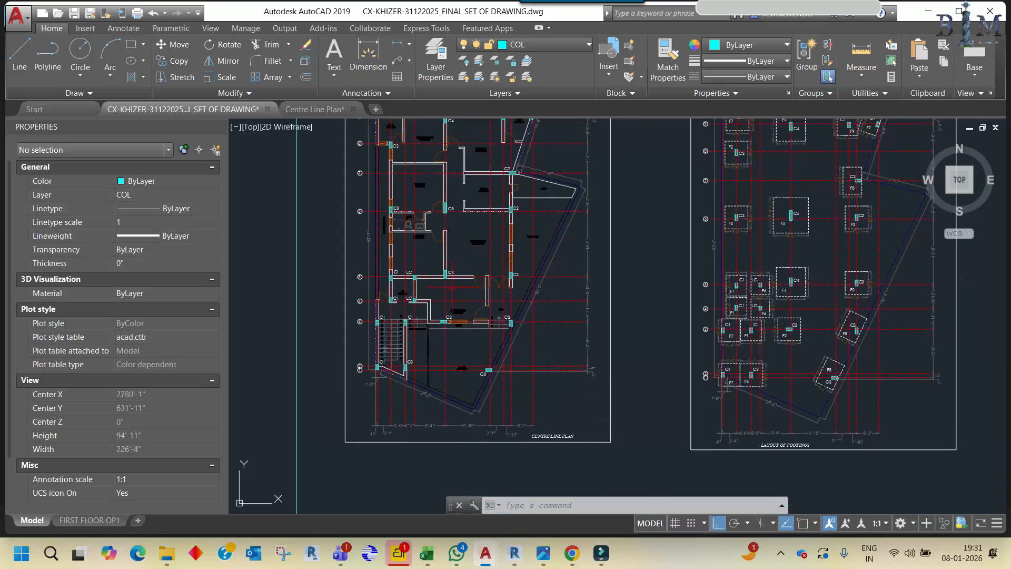
middle_click_drag(460, 363, 486, 142)
scroll(487, 222, "down", 2)
mouse_move(486, 232)
middle_mouse_down()
mouse_move(490, 196)
mouse_move(489, 340)
middle_mouse_up()
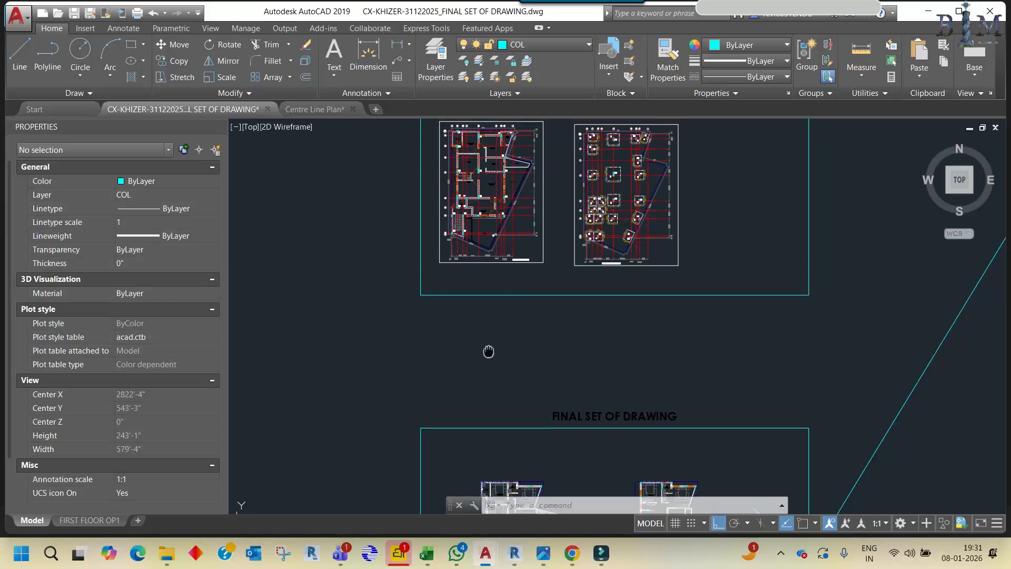
Examine the ground floor plan under FINAL SET OF DRAWING from the car parking through to the bedrooms at the far end
middle_click_drag(489, 351, 483, 155)
scroll(486, 295, "up", 6)
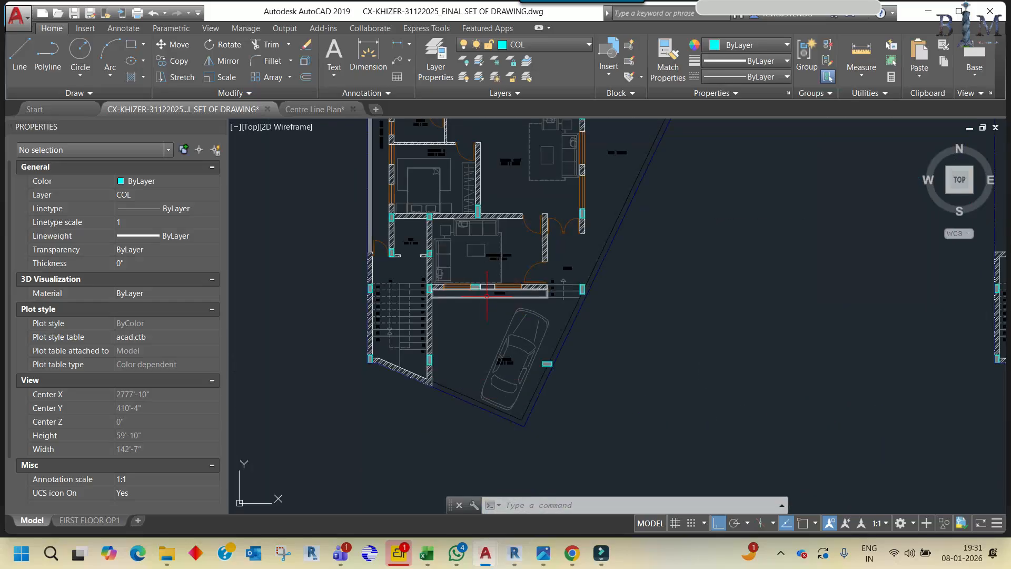
middle_click_drag(500, 256, 498, 287)
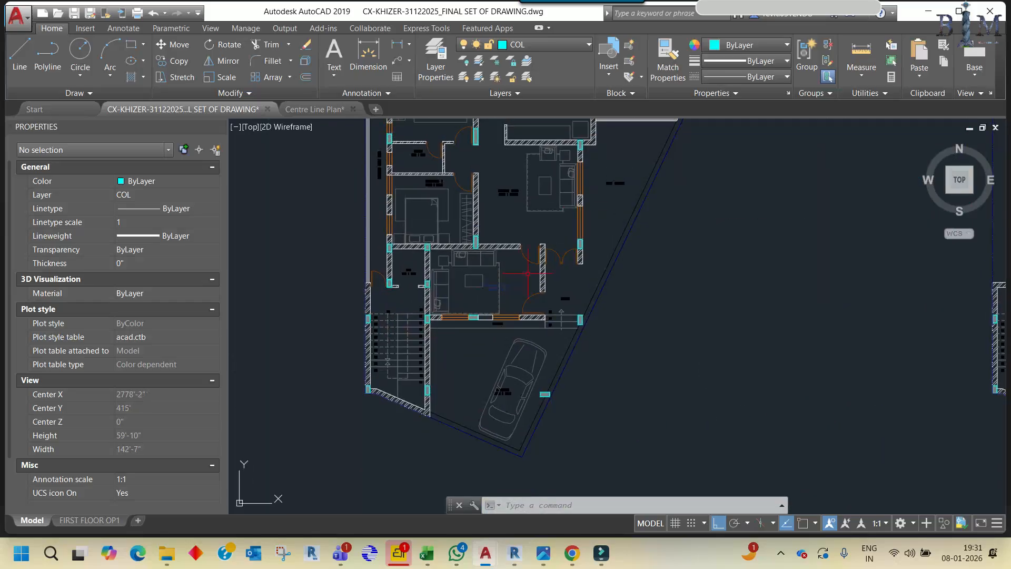
middle_click_drag(548, 153, 547, 303)
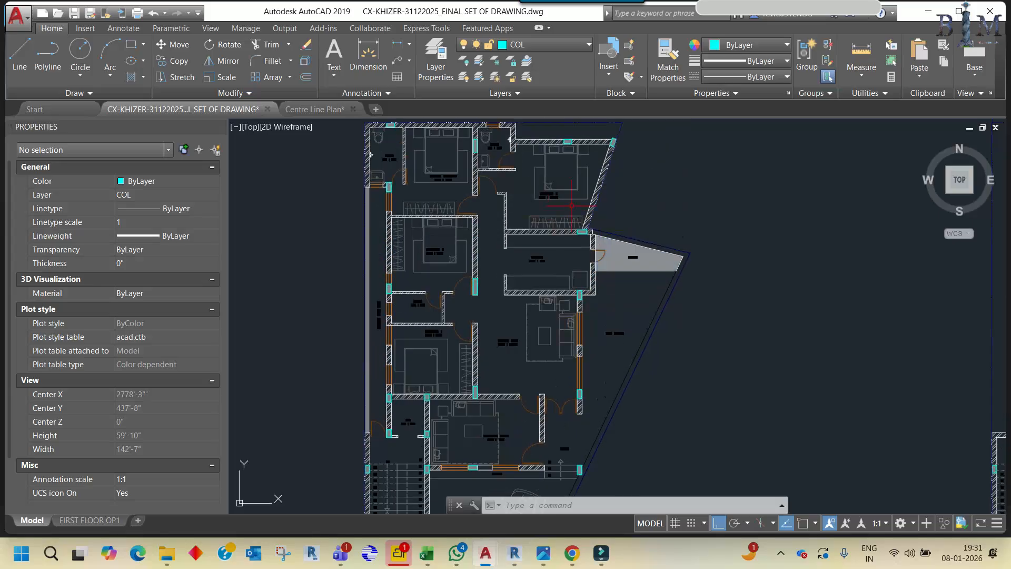
middle_click_drag(571, 206, 558, 371)
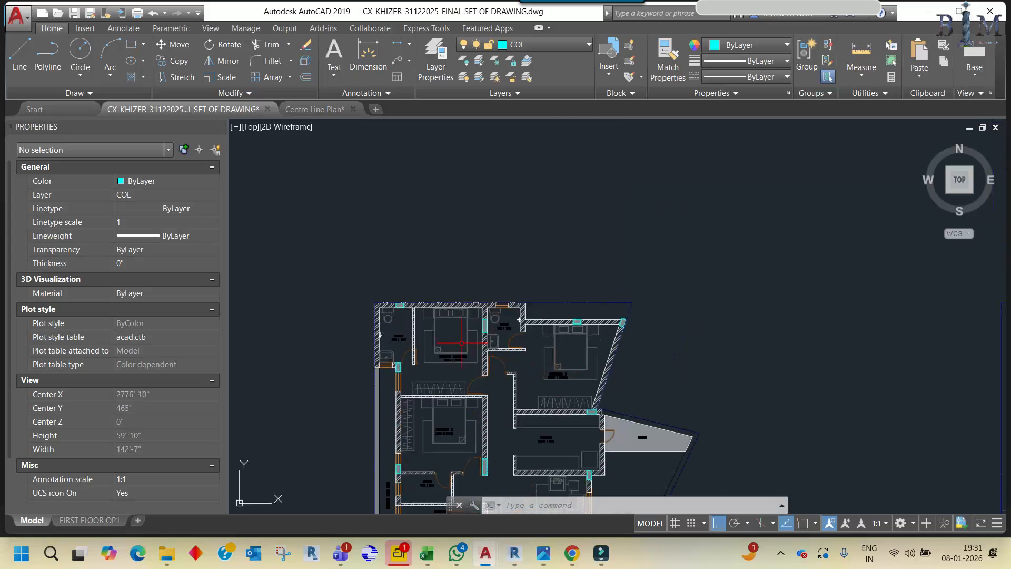
Examine the rooms, column labels and grid lines of the centre line plan, from the master bedroom to the staircase and parking
scroll(501, 319, "down", 5)
middle_click_drag(503, 129, 503, 291)
middle_click_drag(484, 157, 484, 226)
scroll(484, 226, "up", 5)
scroll(459, 194, "up", 4)
middle_click_drag(449, 259, 598, 219)
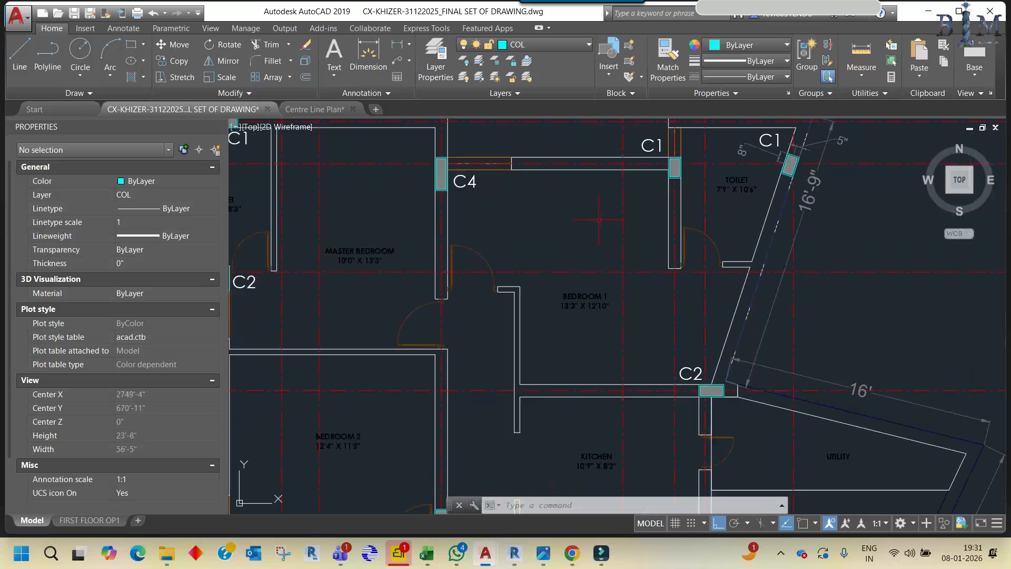
scroll(560, 214, "down", 2)
scroll(412, 254, "up", 2)
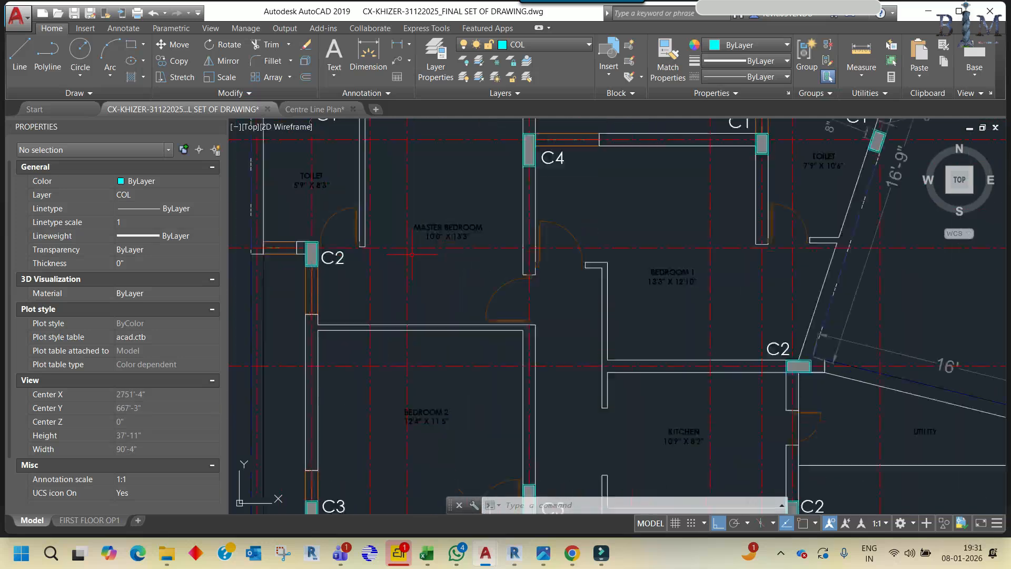
scroll(437, 241, "down", 2)
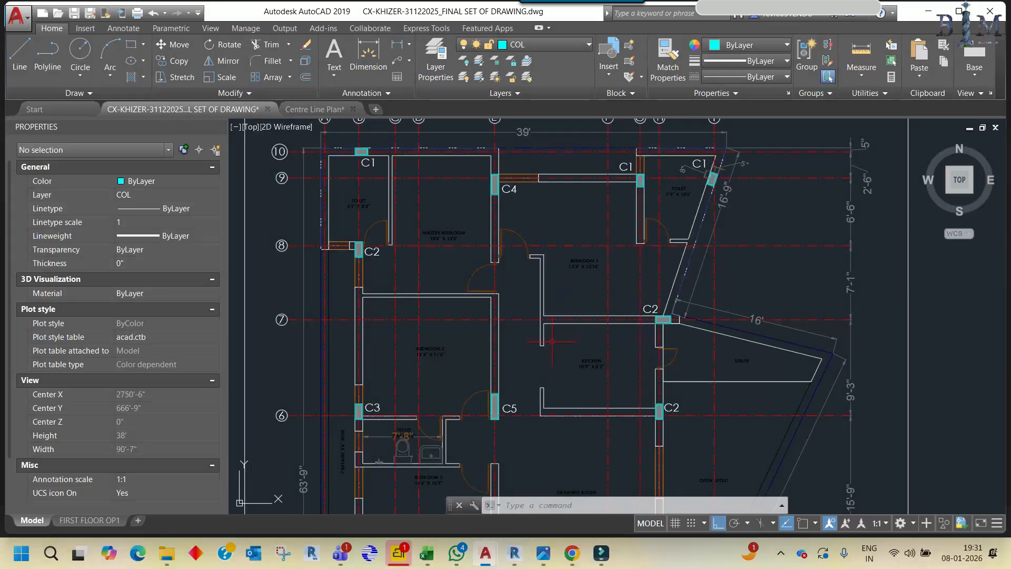
scroll(547, 232, "down", 4)
middle_click_drag(549, 331, 528, 163)
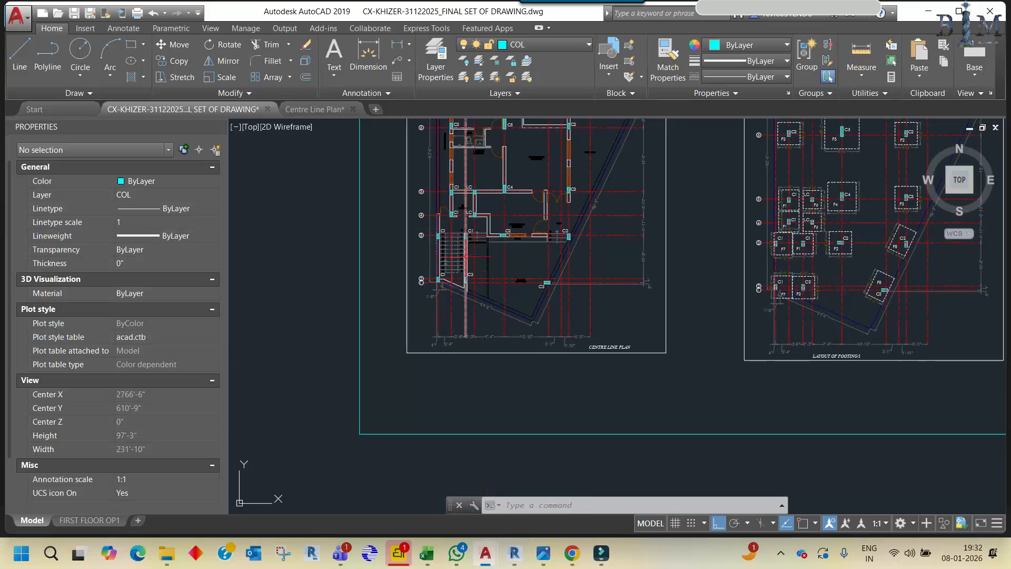
scroll(452, 258, "up", 2)
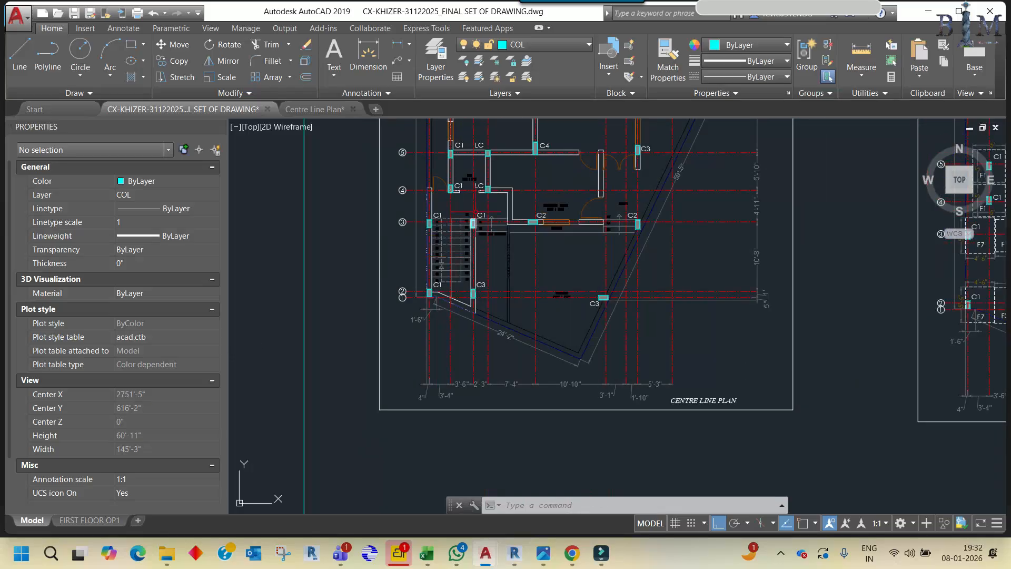
Compare the floor plans under FINAL SET OF DRAWING with the centre line plan and the layout of footings
scroll(460, 231, "down", 3)
middle_click_drag(484, 316, 504, 113)
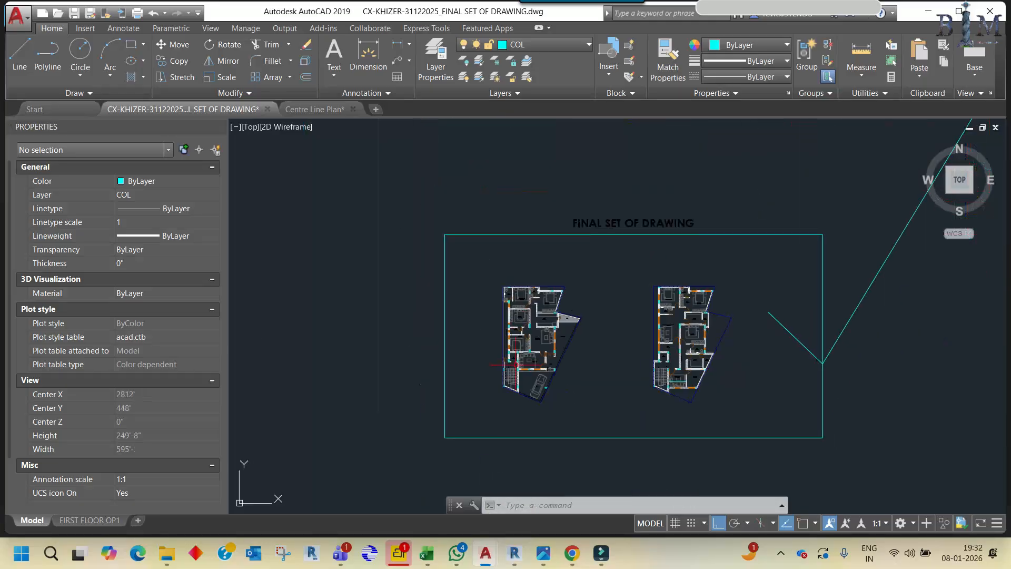
scroll(516, 364, "up", 2)
middle_click_drag(561, 356, 514, 347)
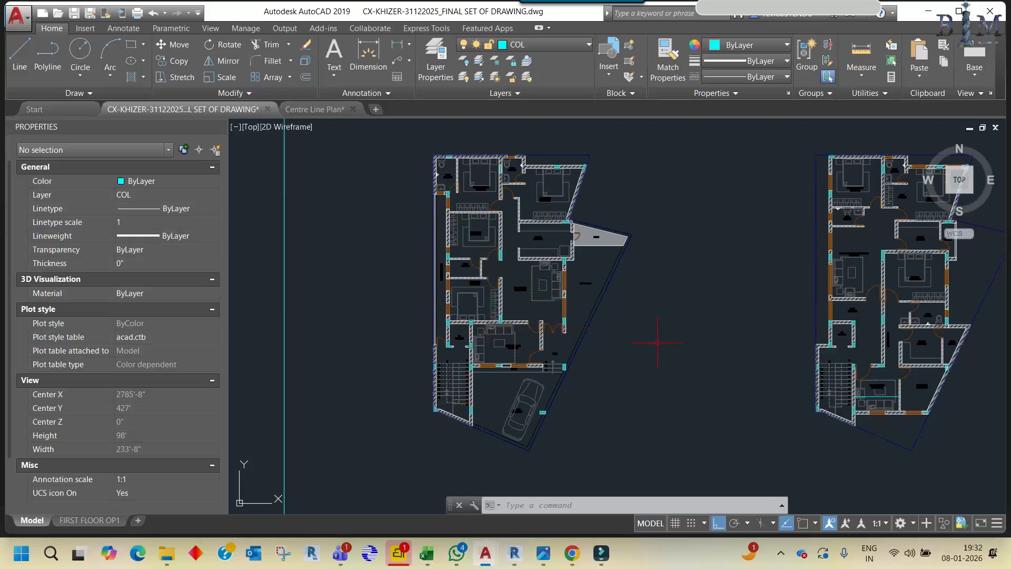
scroll(649, 347, "down", 5)
middle_click_drag(617, 134, 586, 247)
scroll(586, 240, "up", 5)
mouse_move(441, 224)
middle_mouse_down()
mouse_move(458, 308)
mouse_move(502, 251)
middle_mouse_up()
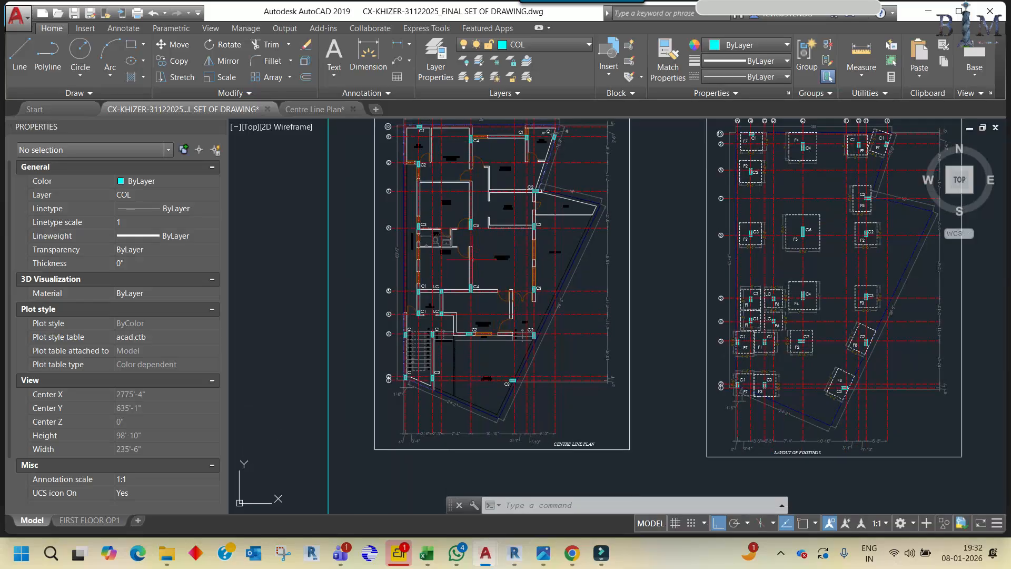
scroll(486, 258, "down", 5)
middle_click_drag(504, 328, 506, 130)
scroll(467, 379, "up", 5)
middle_click_drag(495, 401, 447, 185)
scroll(510, 308, "down", 3)
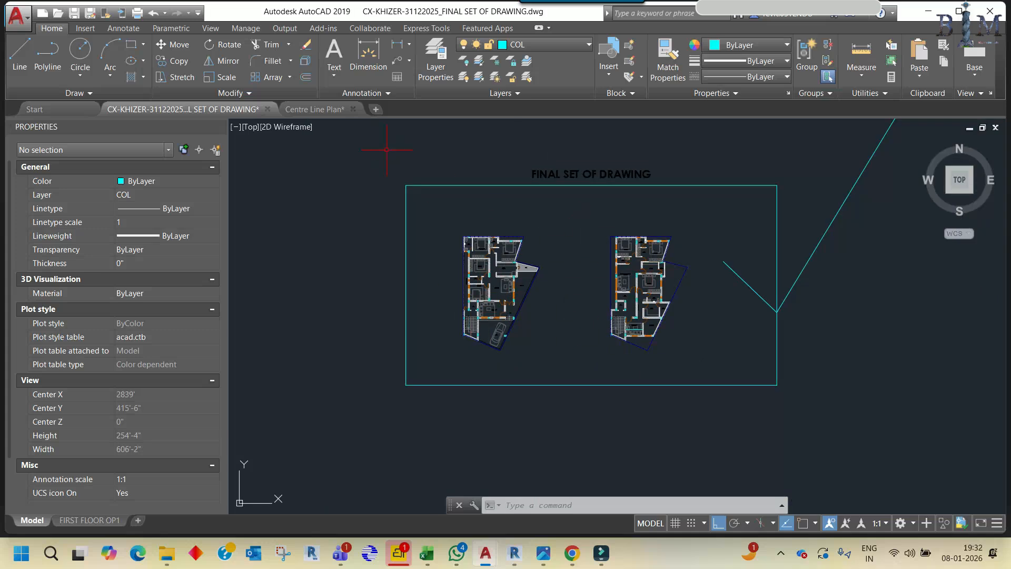
Switch to Centre Line Plan.dwg and examine its centre line plan and layout of footings side by side
left_click(322, 110)
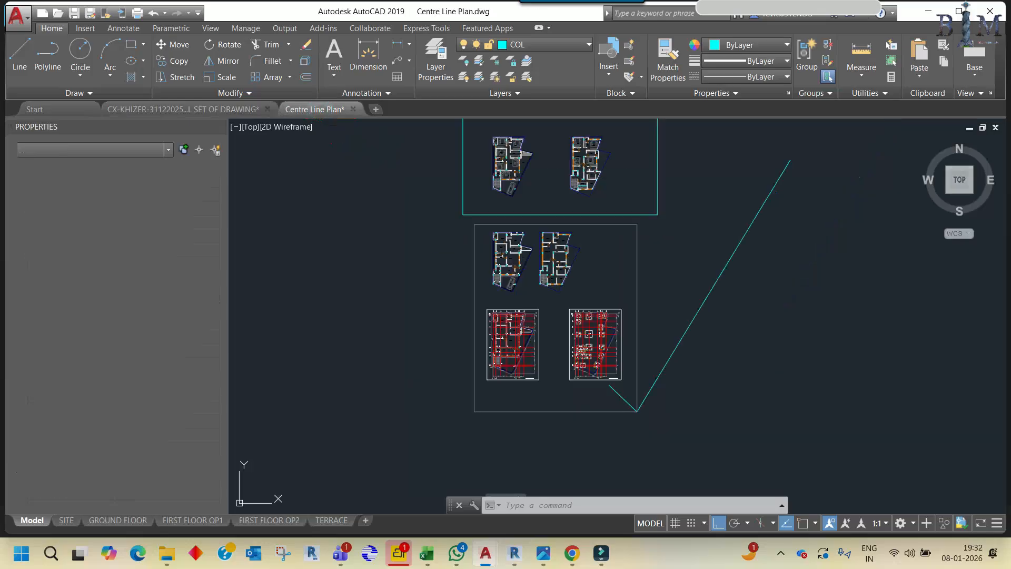
mouse_move(583, 314)
middle_mouse_down()
mouse_move(577, 385)
mouse_move(587, 261)
middle_mouse_up()
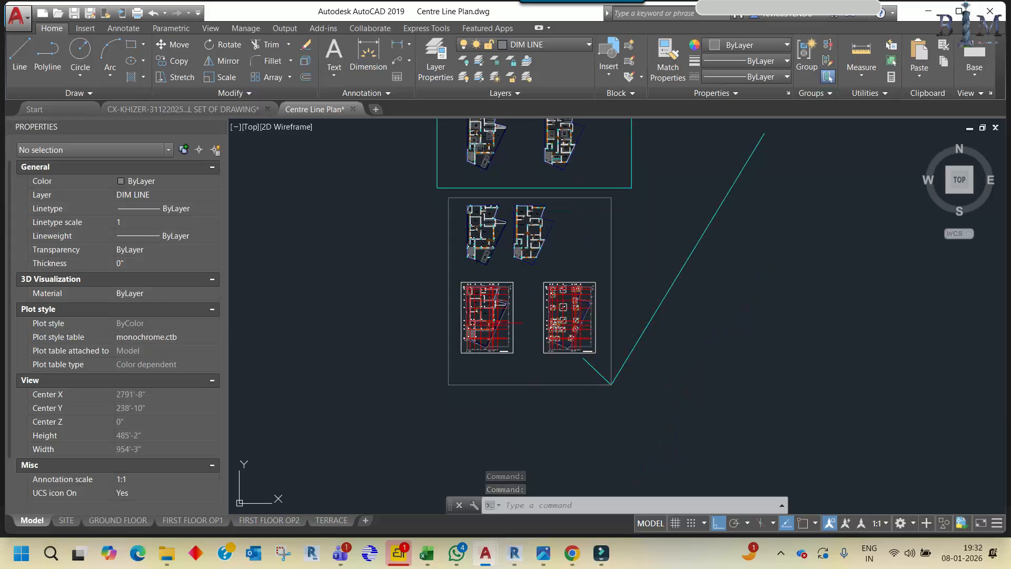
scroll(484, 349, "up", 6)
scroll(565, 378, "up", 4)
scroll(542, 356, "down", 4)
middle_click_drag(535, 261, 527, 348)
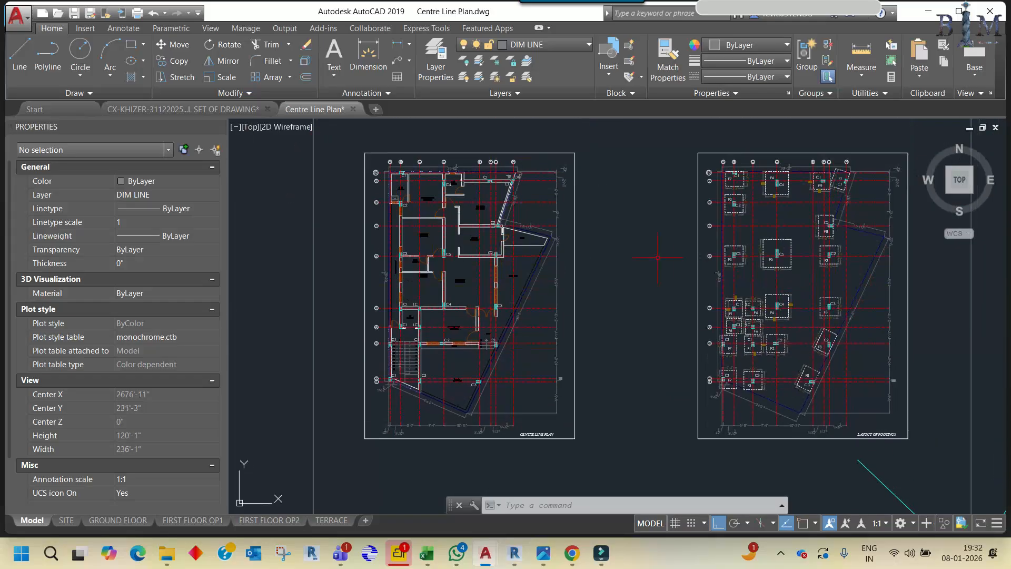
middle_click_drag(657, 257, 605, 252)
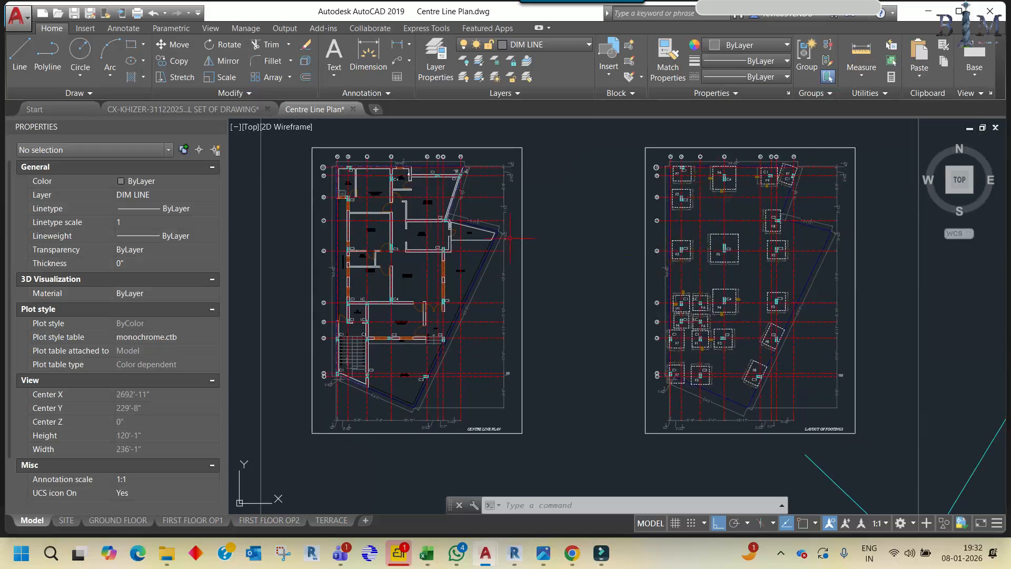
middle_click_drag(589, 298, 468, 301)
middle_click_drag(652, 369, 652, 328)
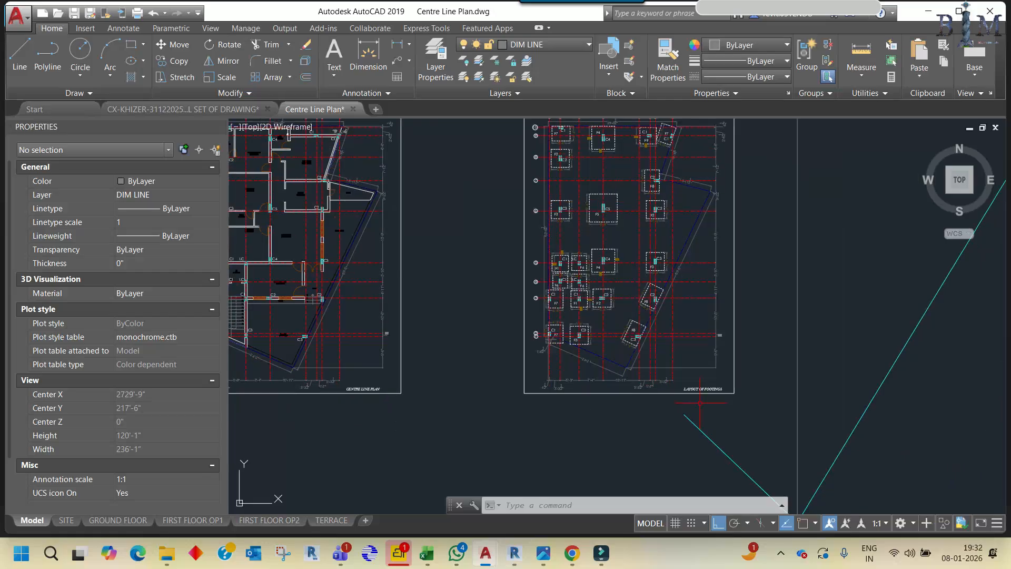
scroll(700, 403, "up", 6)
scroll(742, 390, "down", 8)
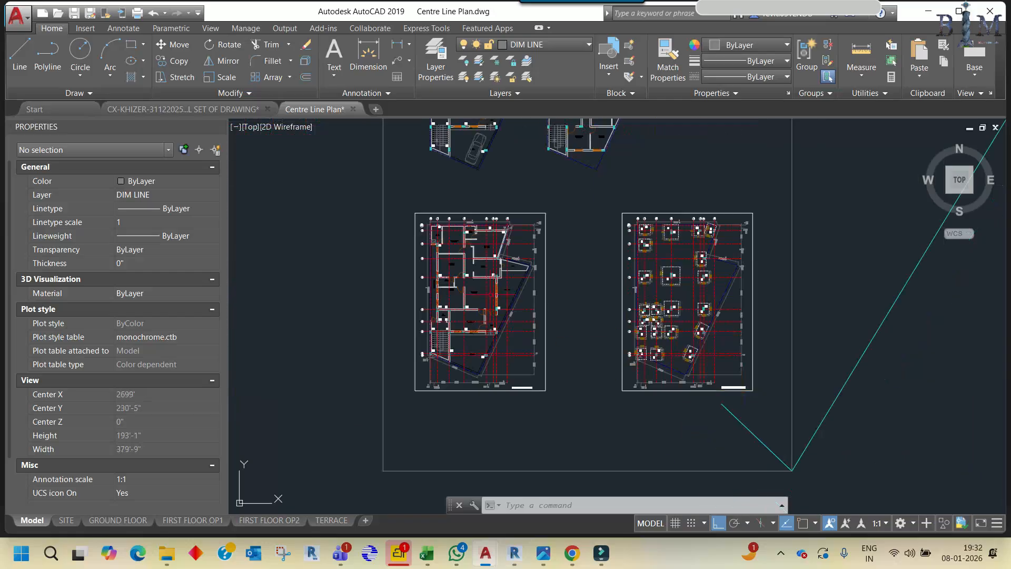
scroll(488, 290, "up", 2)
middle_click_drag(629, 246, 492, 249)
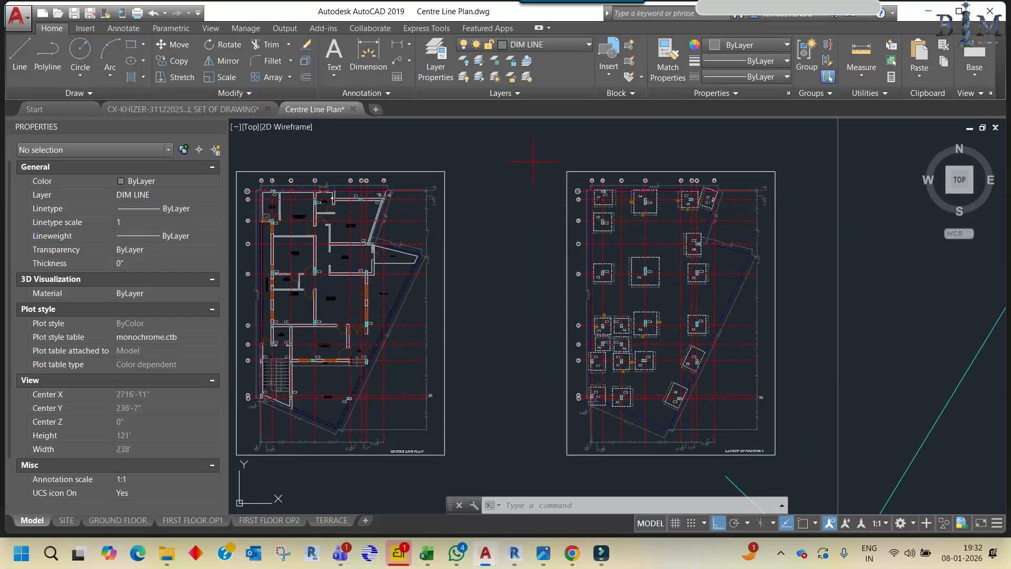
Examine the F7, F2 and F4 footings with their columns and dimensions in the layout of footings
left_click(533, 161)
left_click(552, 187)
scroll(627, 203, "up", 6)
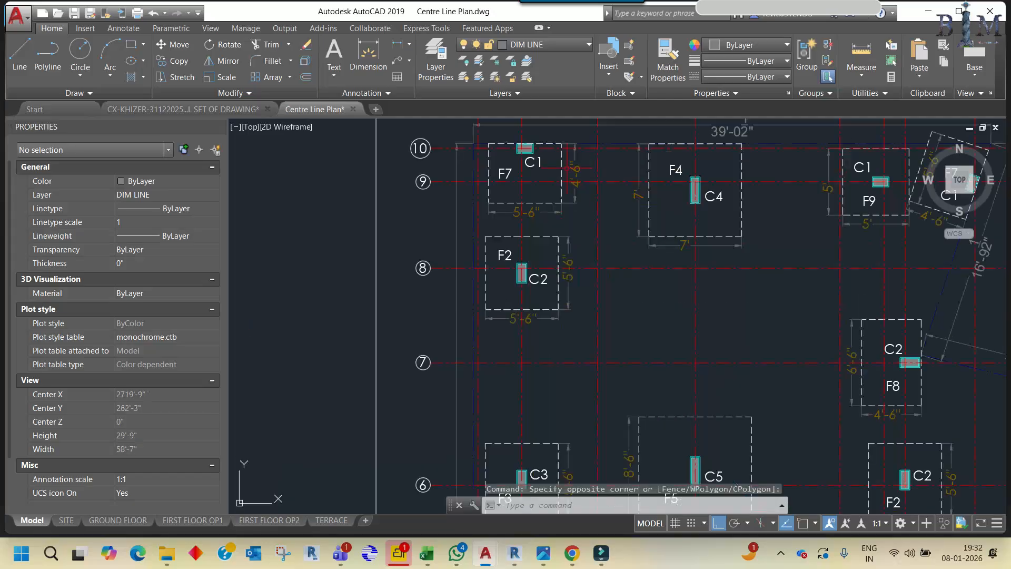
scroll(568, 169, "up", 4)
middle_click_drag(575, 183, 575, 283)
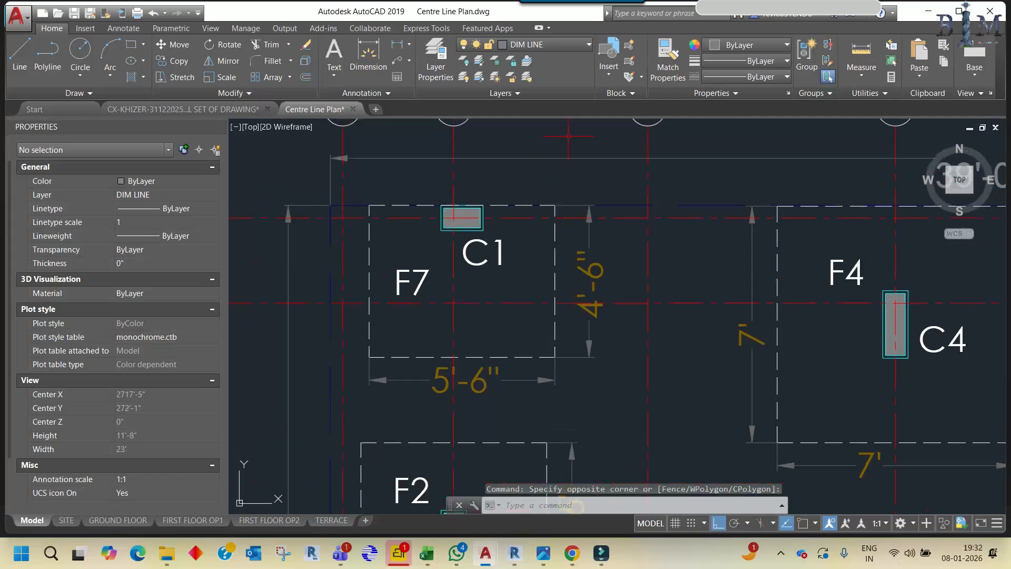
left_click(371, 61)
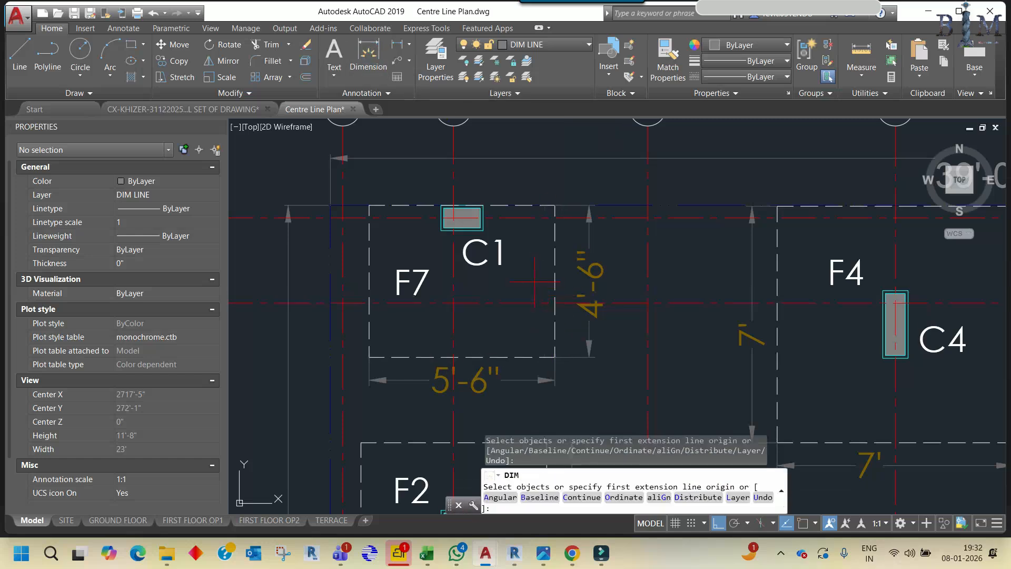
scroll(533, 282, "down", 5)
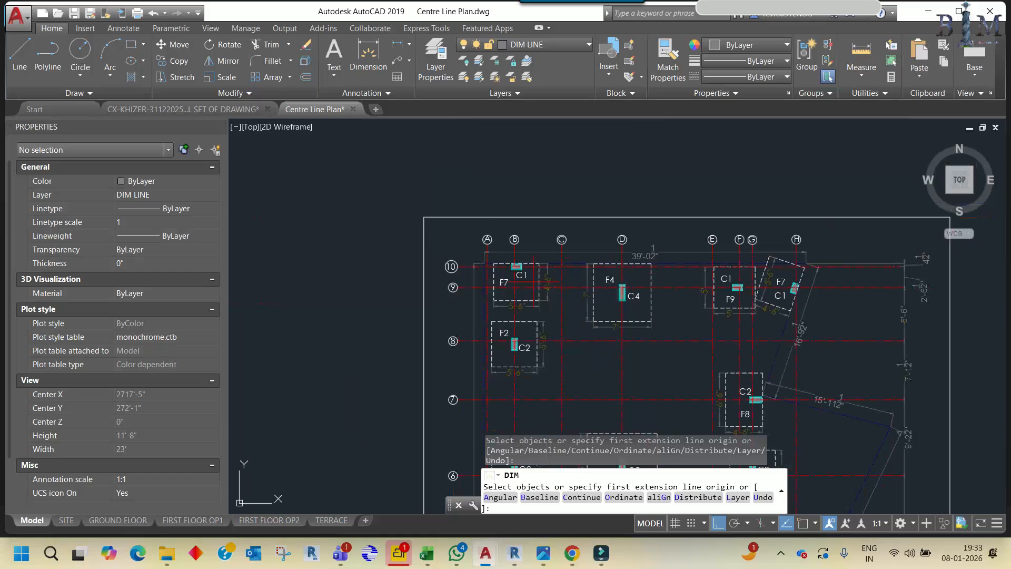
key("Escape")
scroll(510, 178, "down", 4)
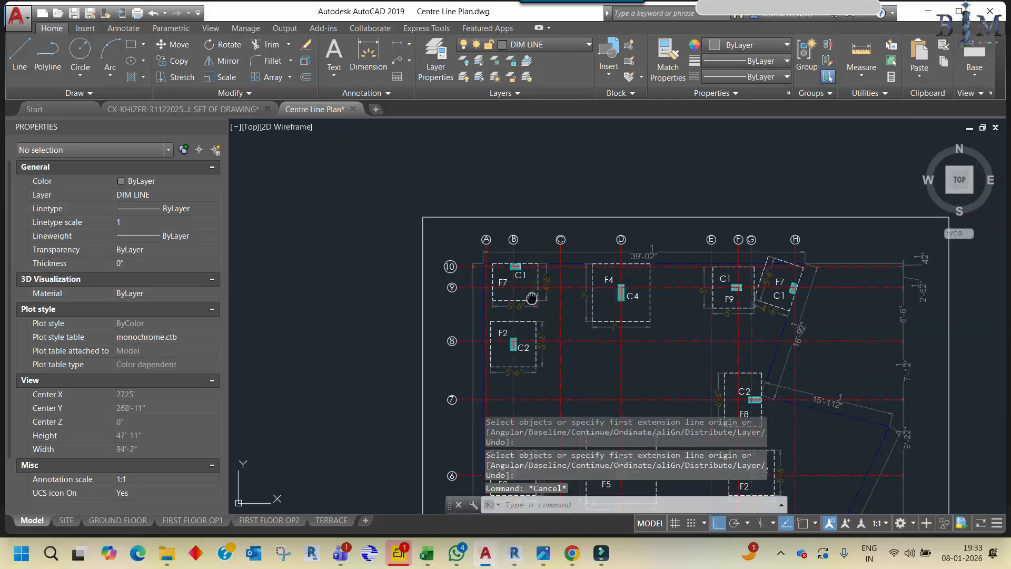
scroll(416, 184, "down", 4)
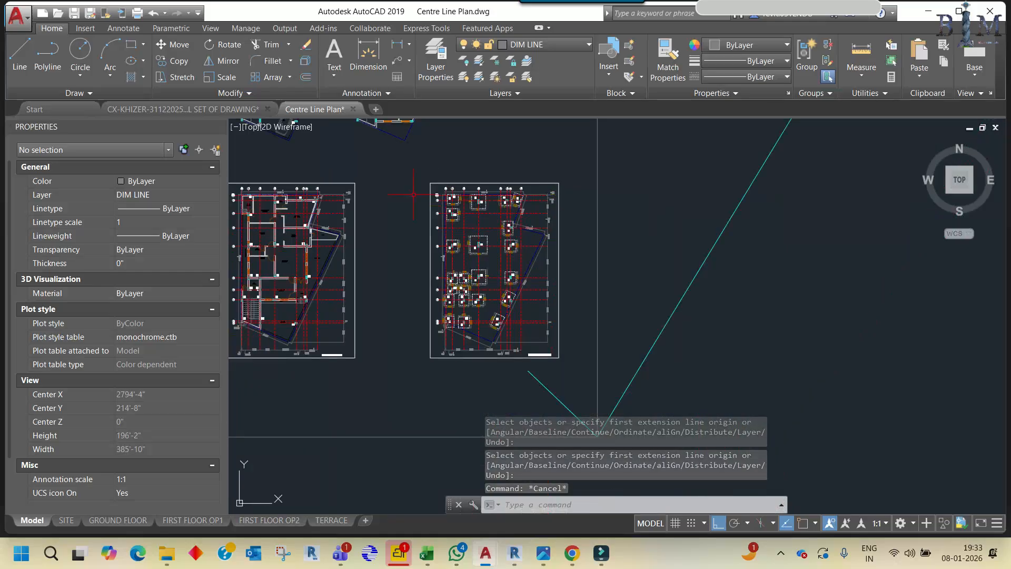
Start a Write Block of the whole layout of footings sheet, with structure footing in the Working folder as the destination file
left_click(411, 171)
left_click(577, 366)
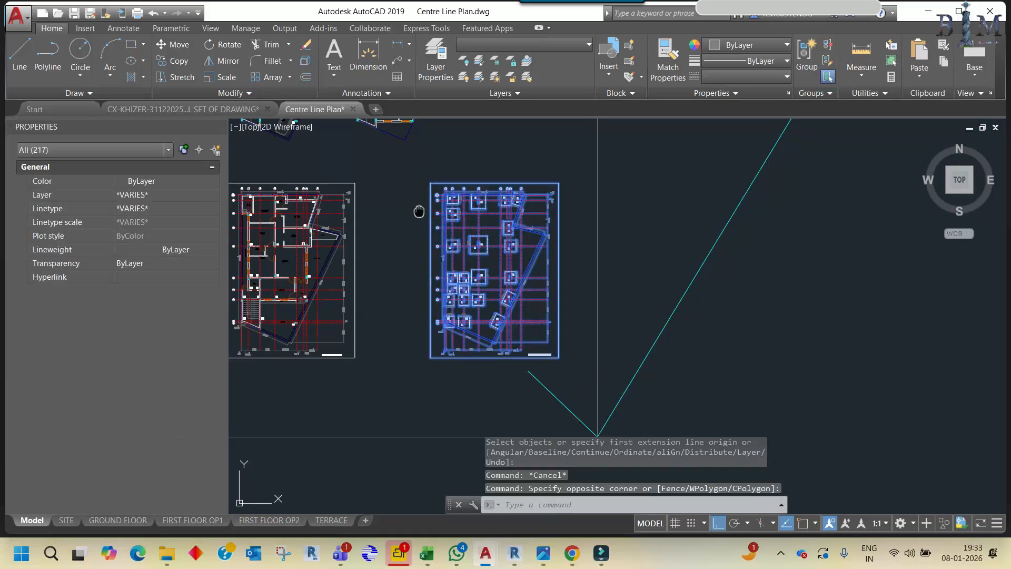
middle_click_drag(419, 211, 435, 222)
type("w")
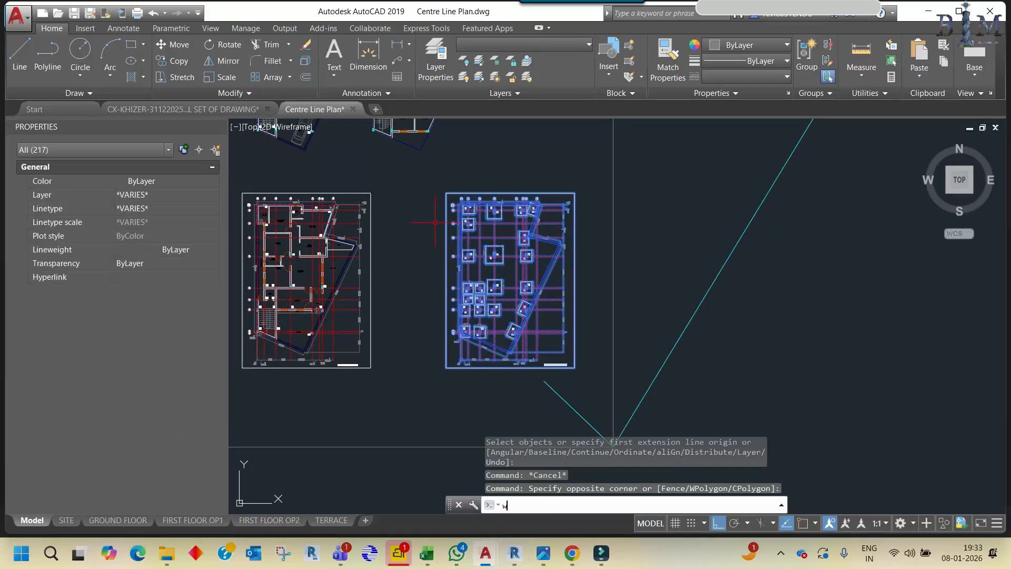
key("Return")
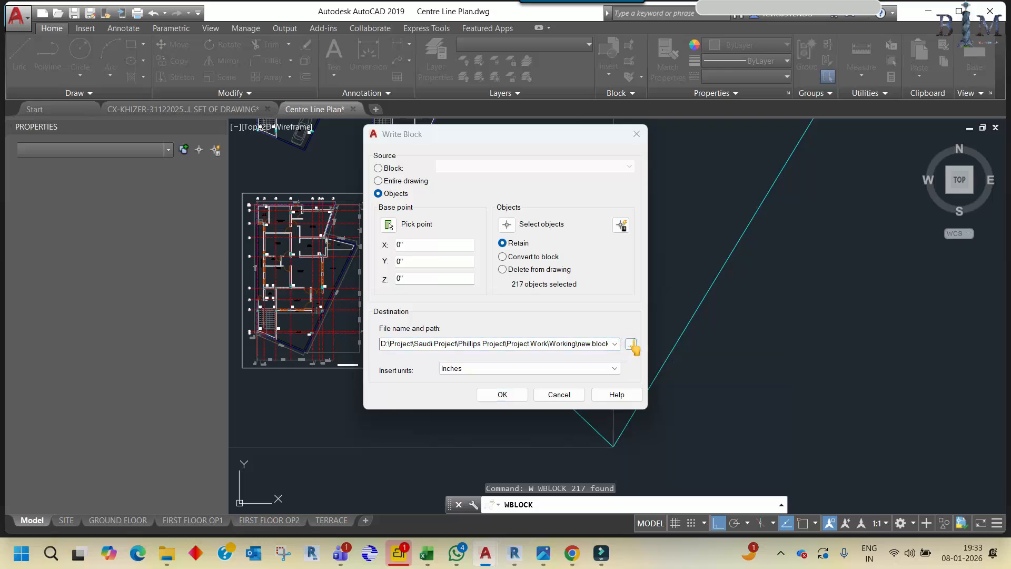
left_click(631, 346)
type("structure footing")
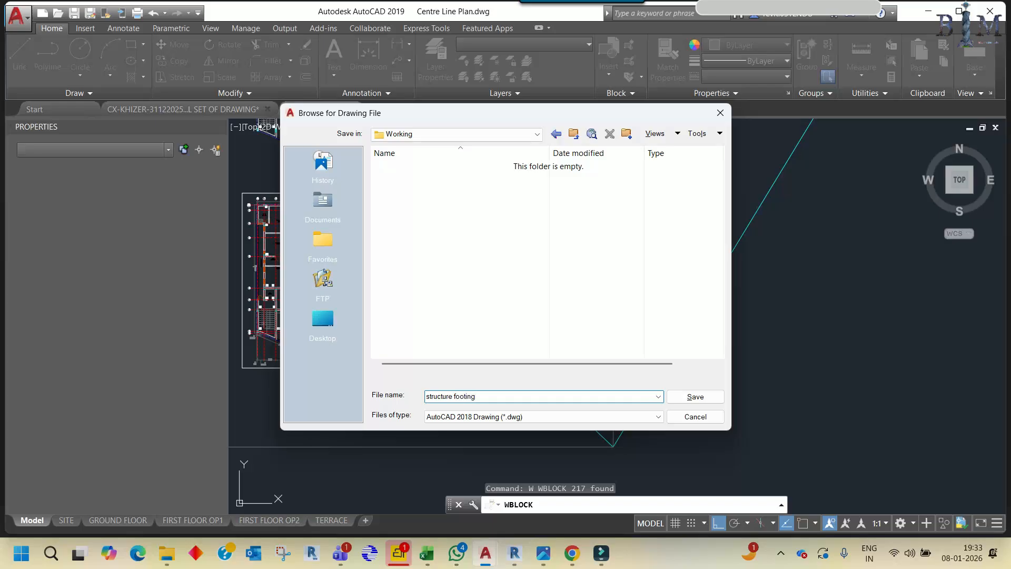
left_click(695, 397)
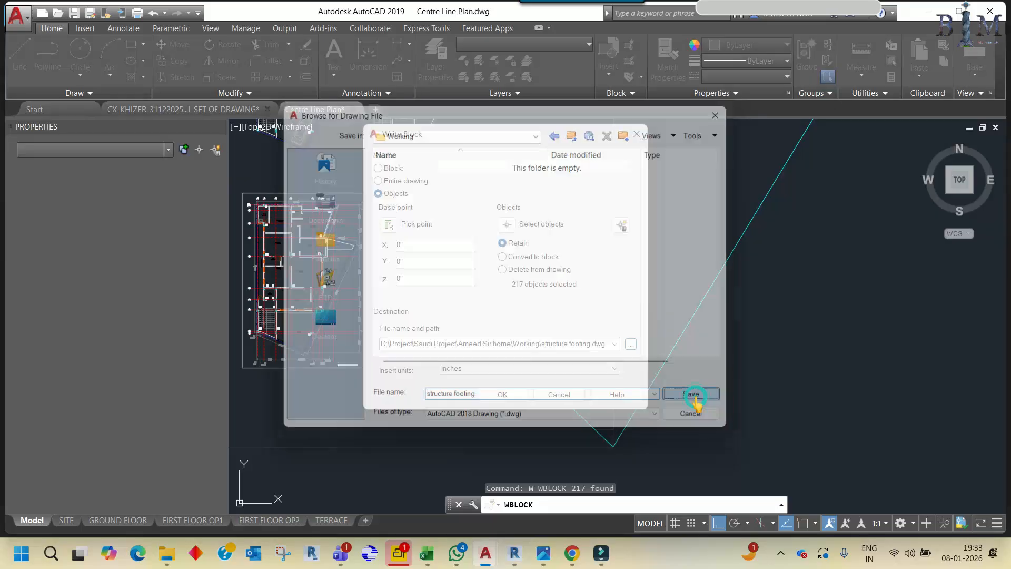
Keep the insert units at Inches and write out the footing layout block
left_click(483, 369)
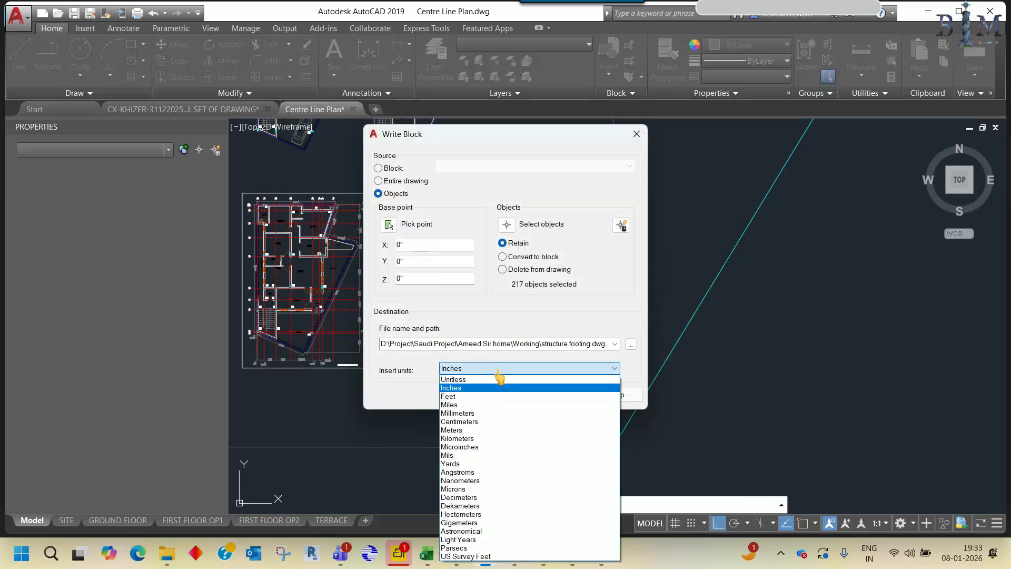
left_click(489, 372)
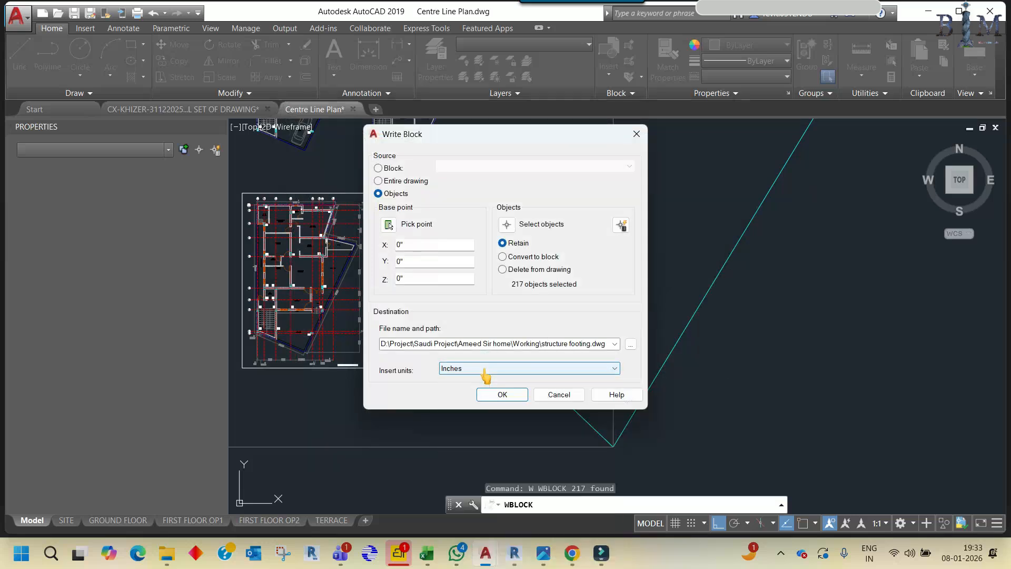
left_click(485, 371)
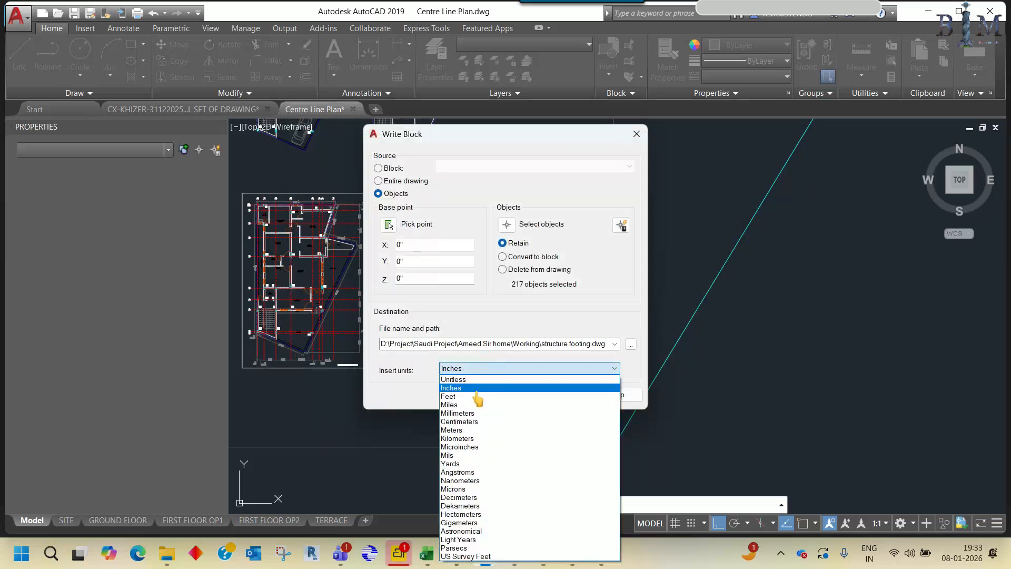
left_click(481, 371)
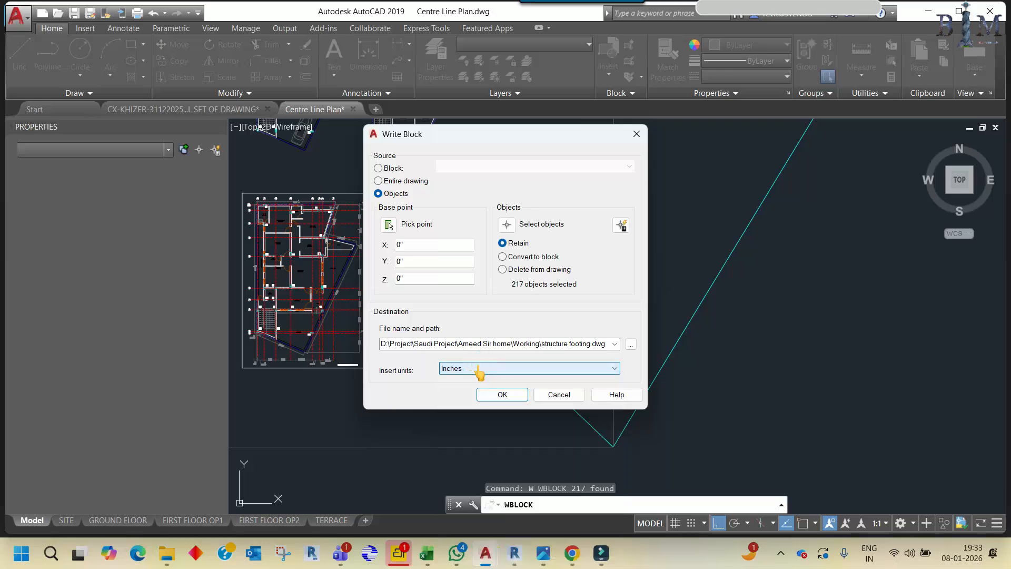
left_click(500, 396)
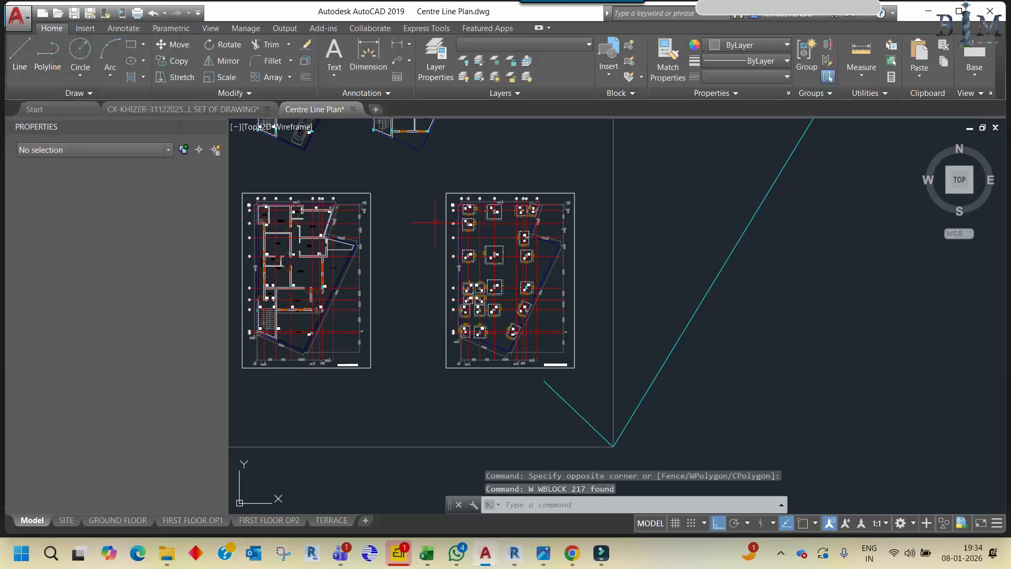
Write the whole centre line plan sheet out as a drawing named structure footing base in the Working folder, with insert units in Inches
middle_click_drag(391, 303, 509, 307)
left_click(347, 189)
left_click(503, 392)
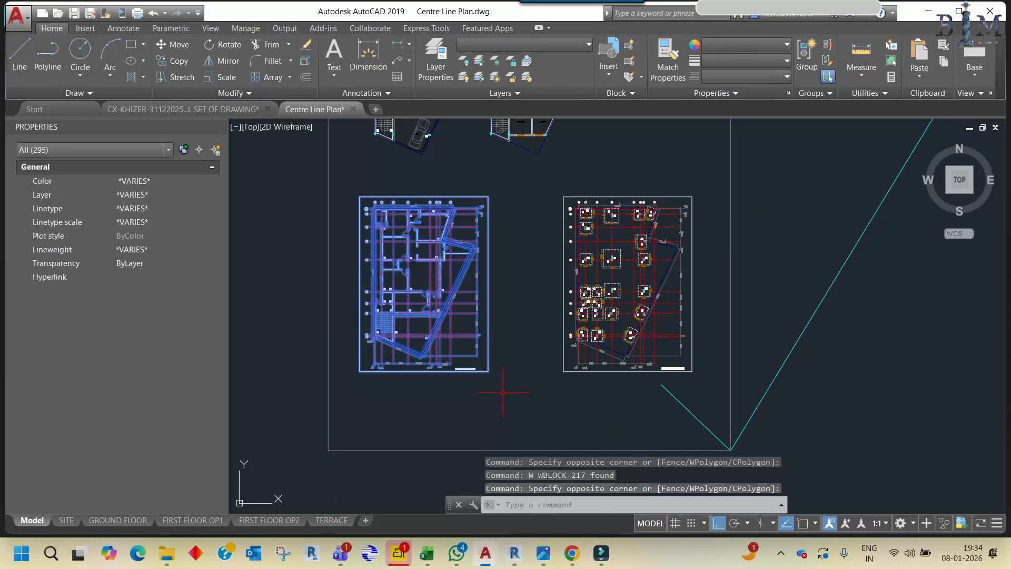
type("w")
key("Return")
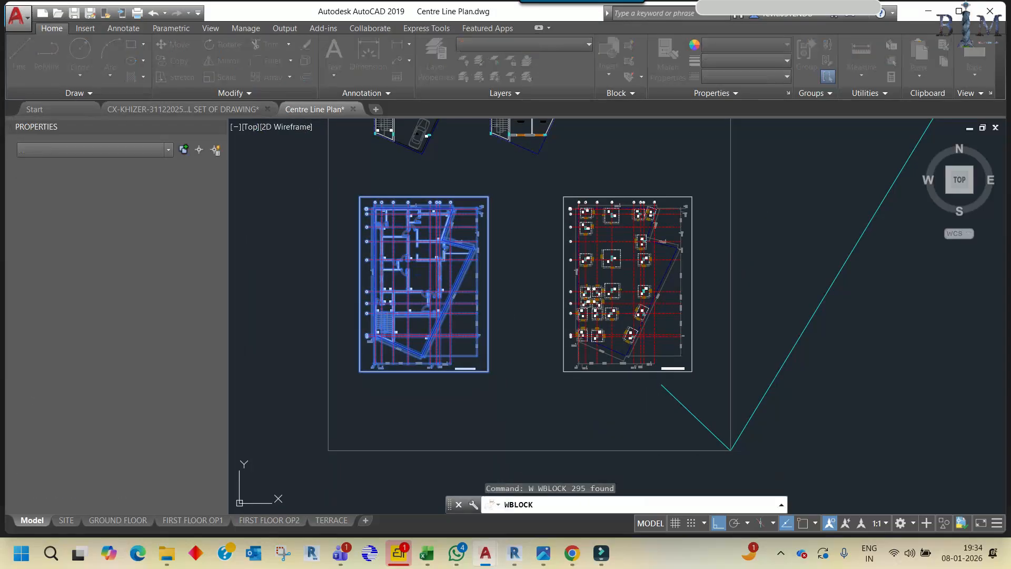
left_click(630, 343)
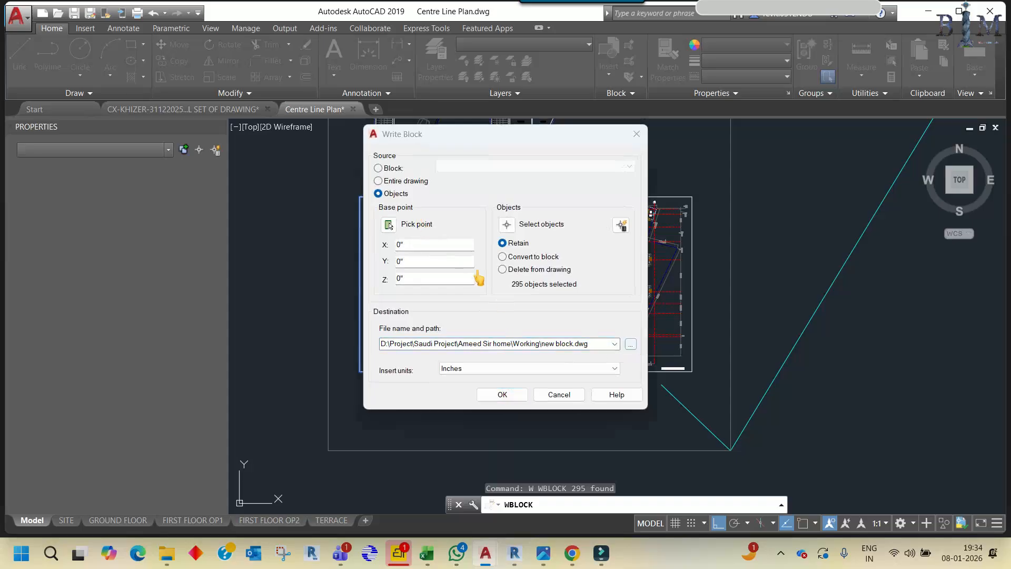
left_click(406, 167)
left_click(440, 396)
left_click(456, 396)
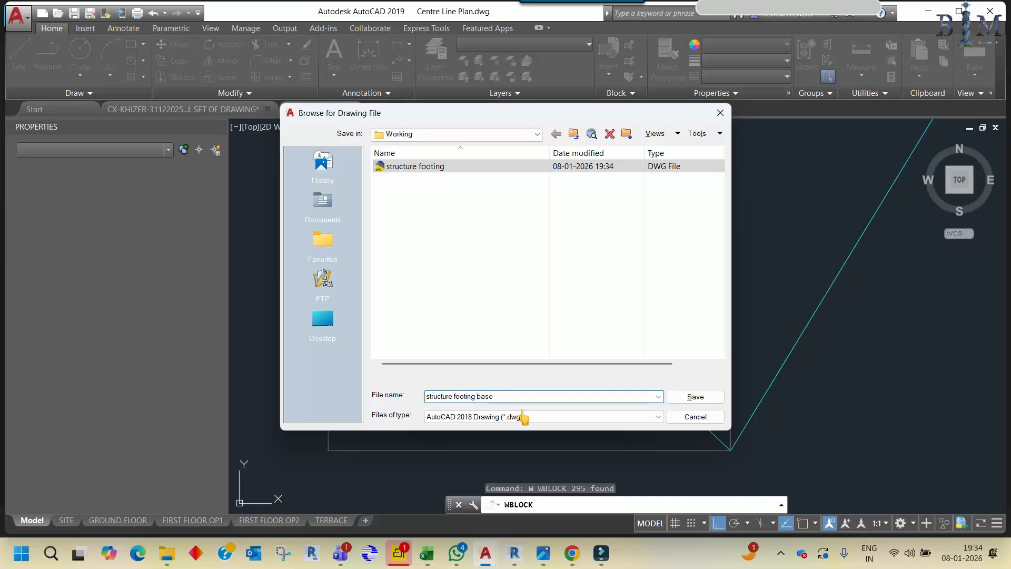
left_click(684, 404)
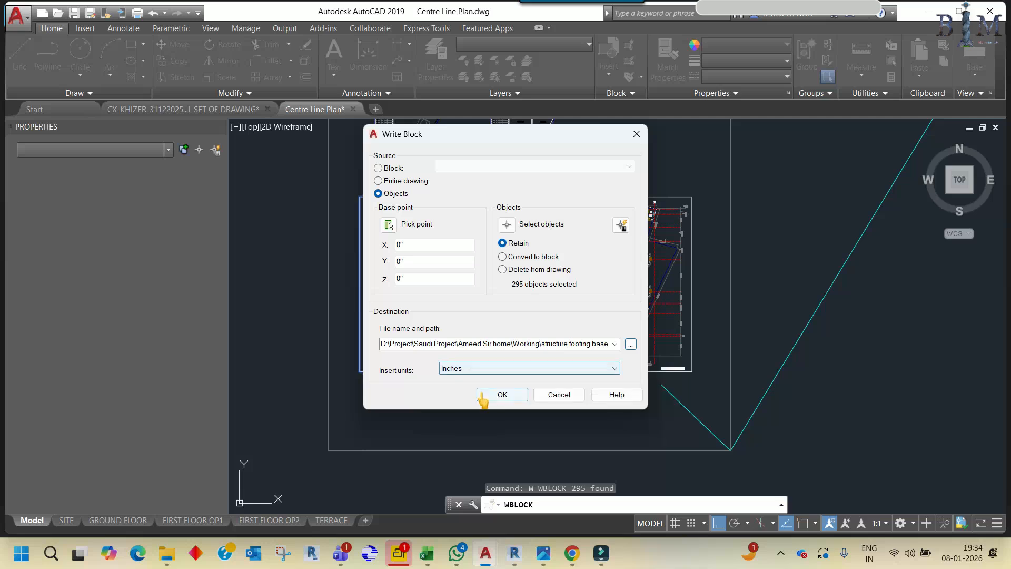
left_click(501, 394)
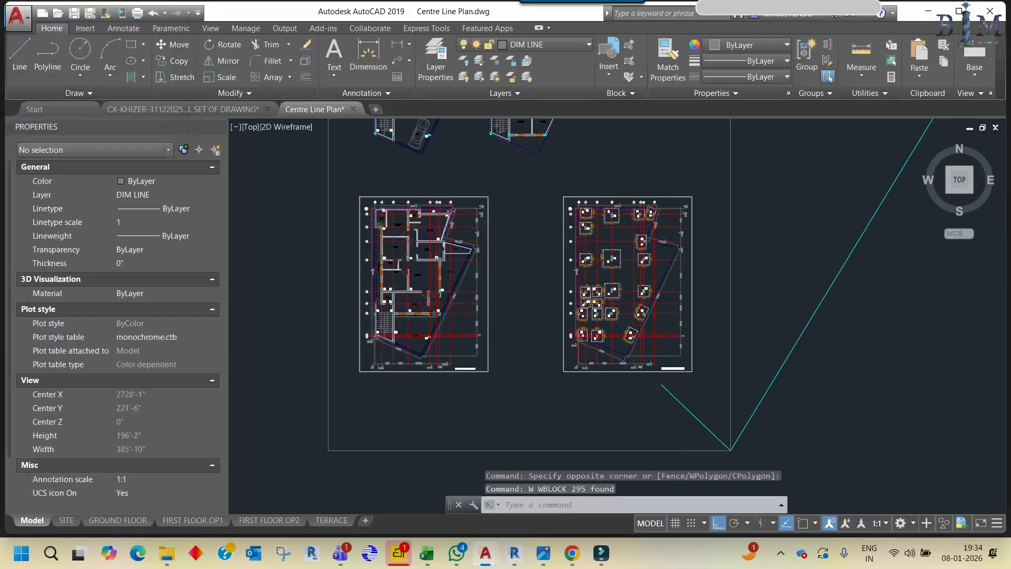
In the FINAL SET OF DRAWING file, write the ground floor plan with the car parking out as Arch GF in the Working folder
scroll(521, 308, "down", 2)
scroll(530, 320, "down", 4)
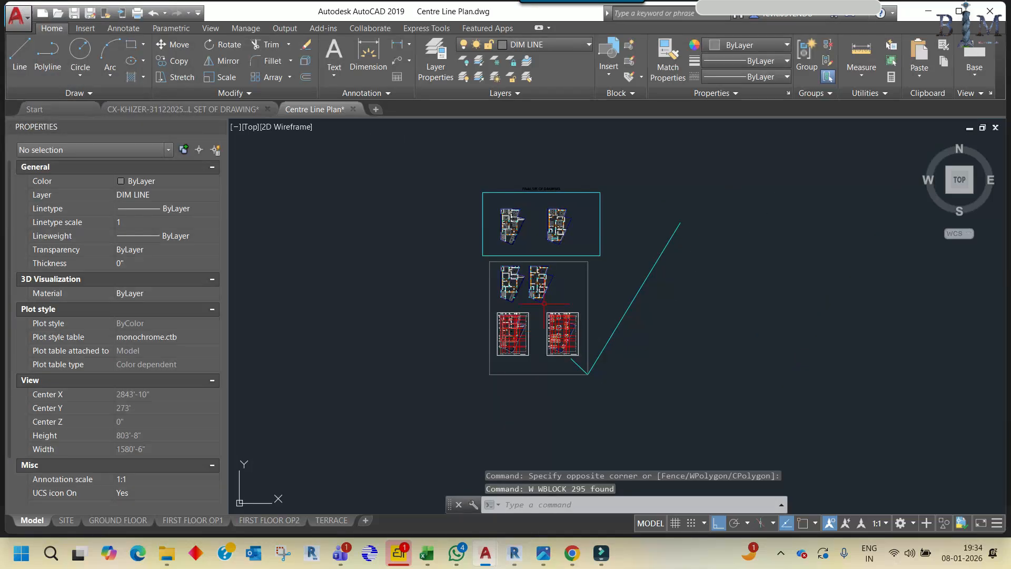
left_click(182, 108)
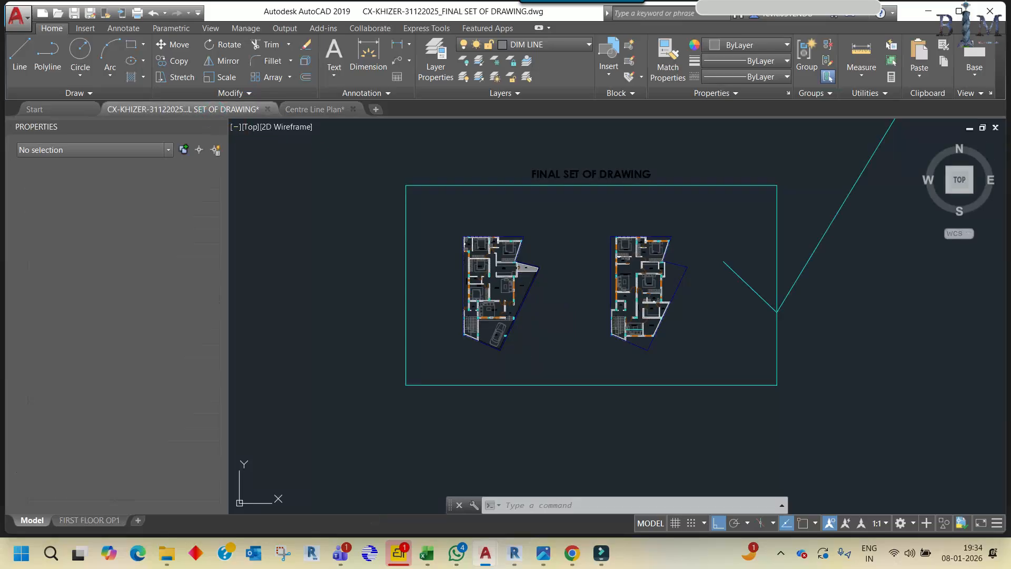
left_click(445, 212)
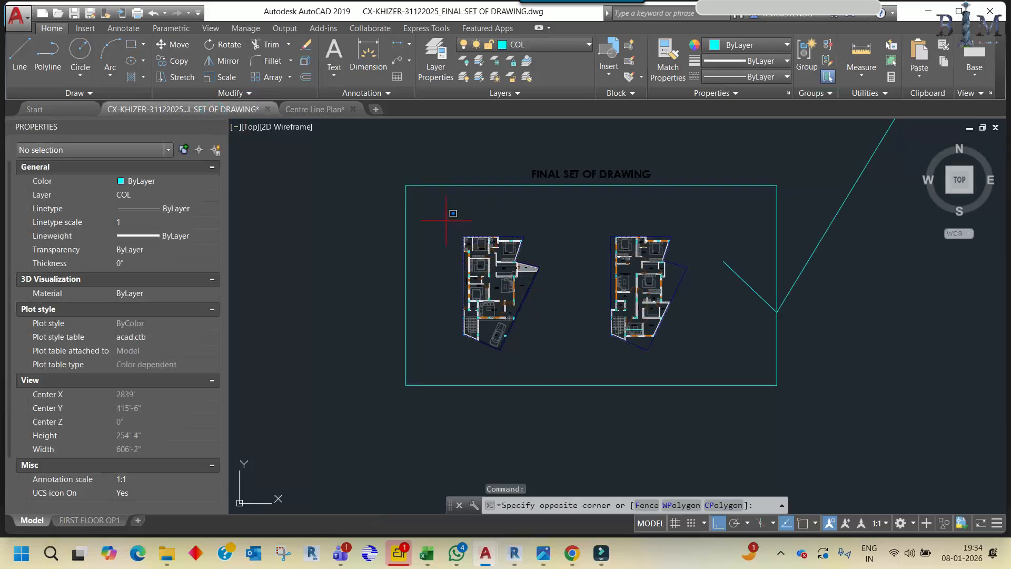
left_click(547, 358)
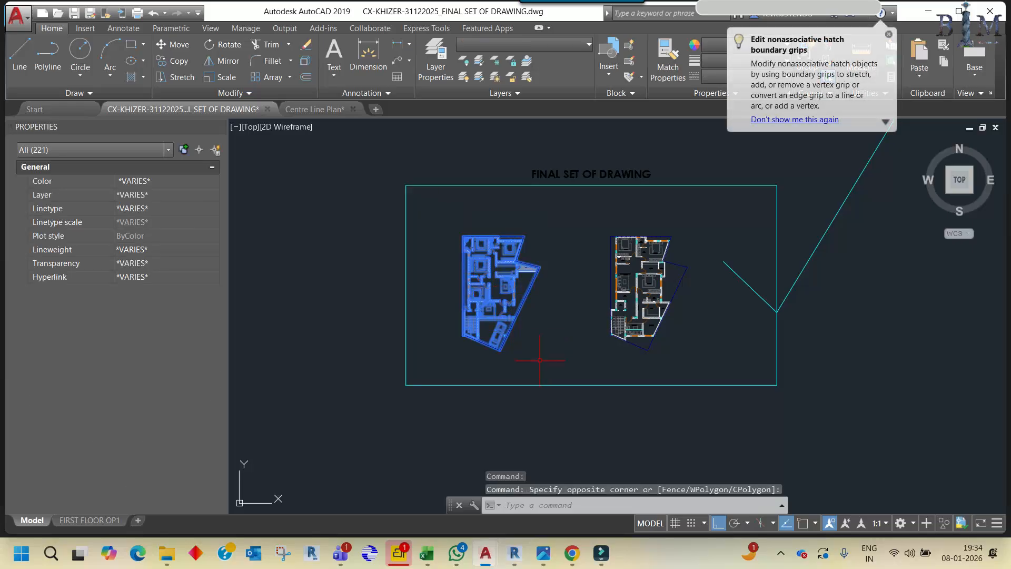
type("w")
key("Return")
left_click(630, 345)
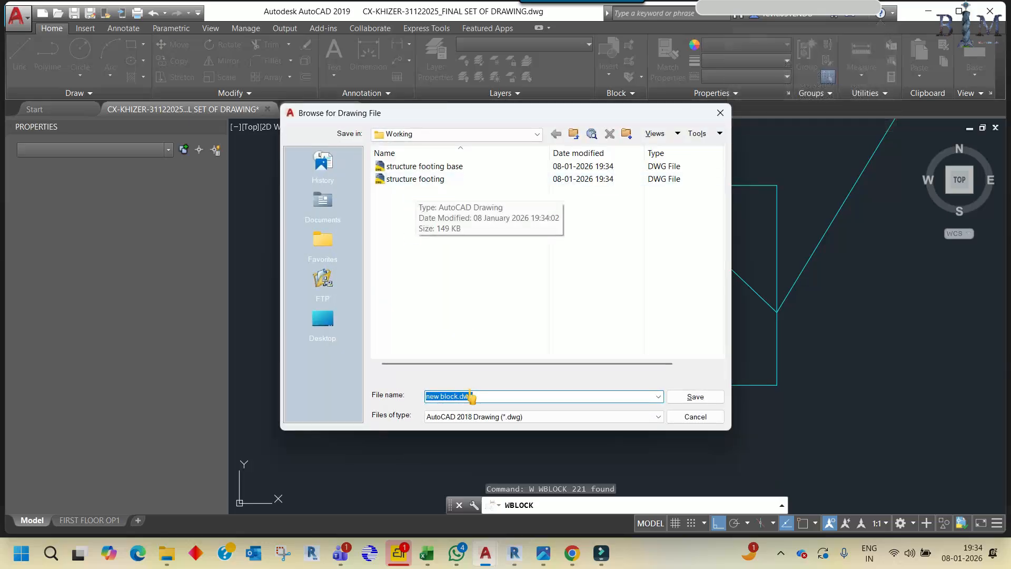
type("Arch GF")
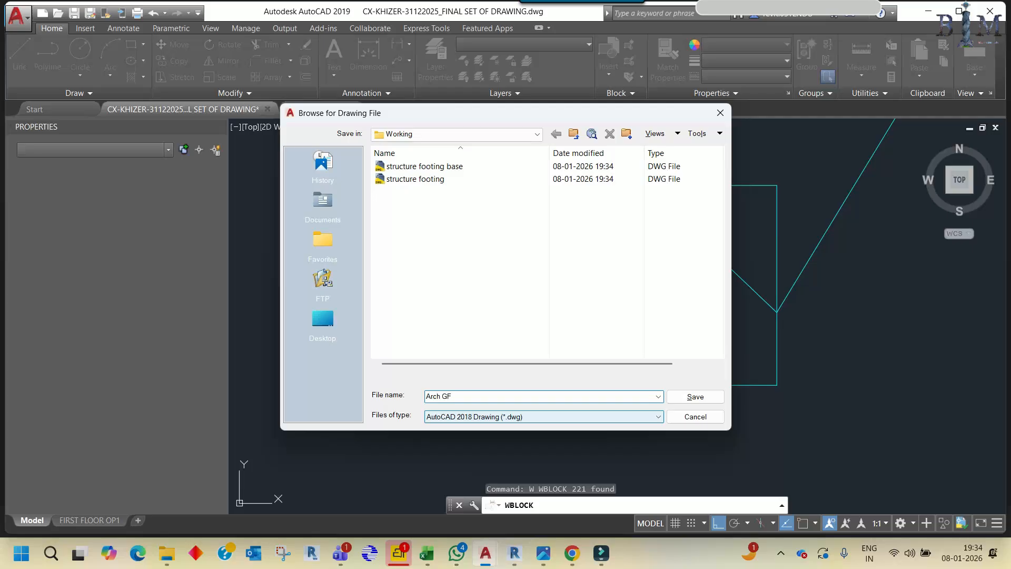
left_click(695, 397)
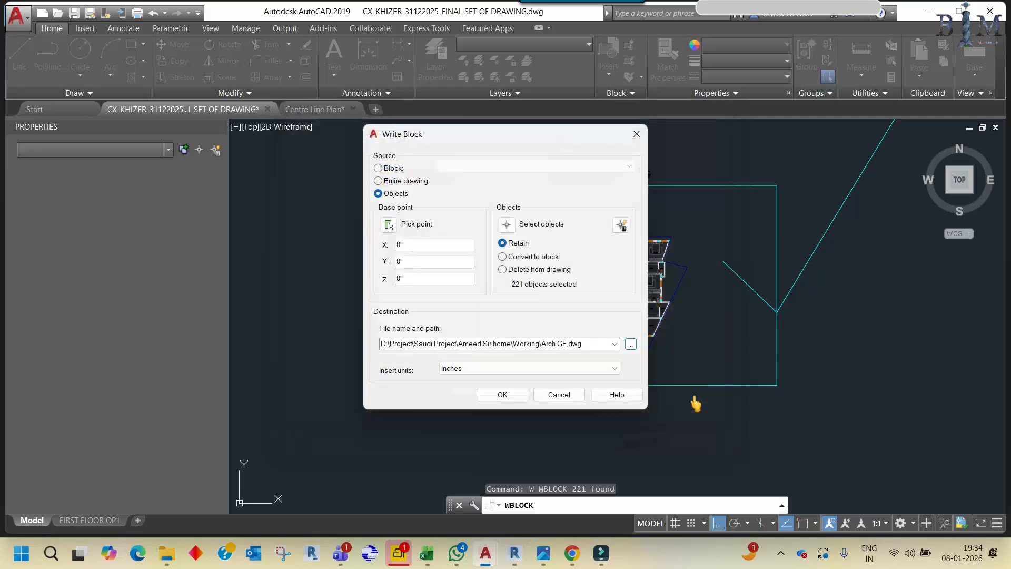
left_click(501, 395)
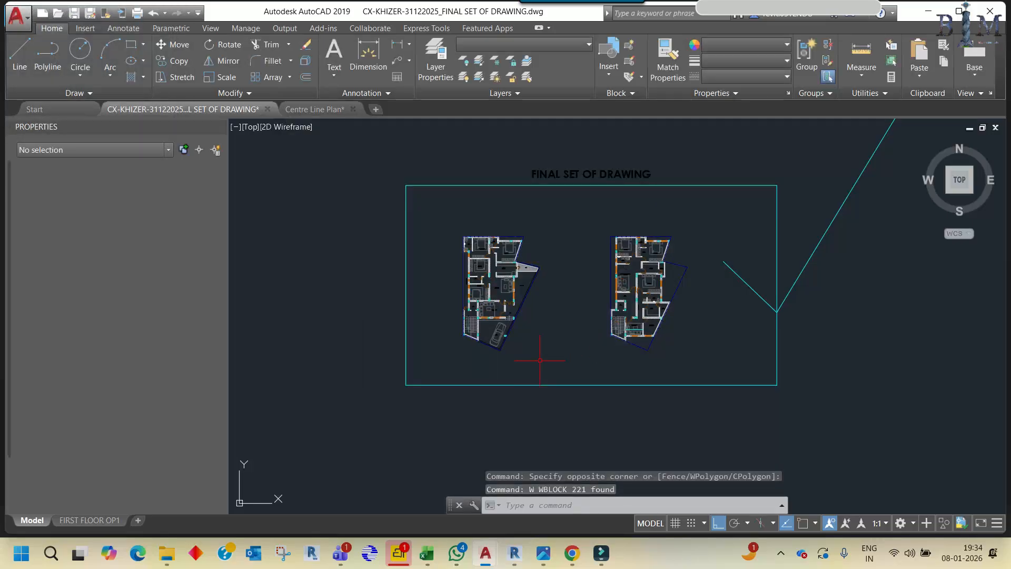
Write the first floor plan under FINAL SET OF DRAWING out as a drawing named Arch 1st in the Working folder
left_click(590, 222)
left_click(715, 364)
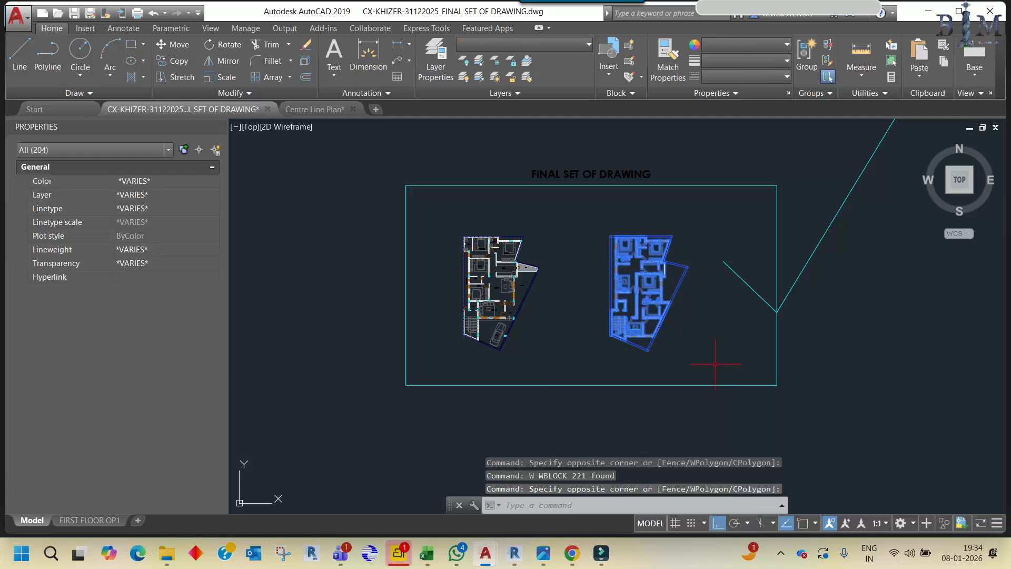
left_click(600, 224)
left_click(713, 363)
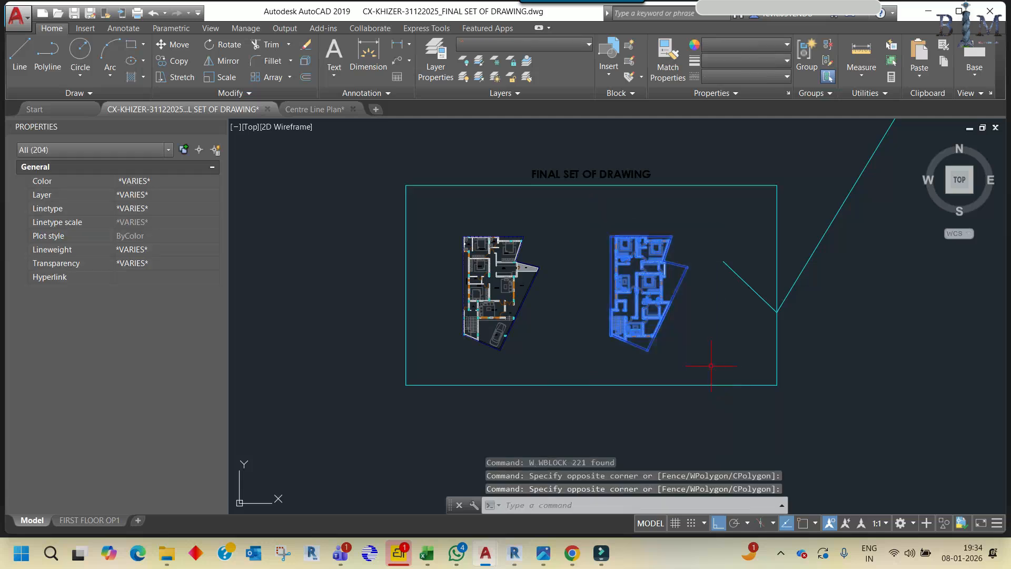
type("w")
key("Return")
left_click(630, 345)
left_click(401, 166)
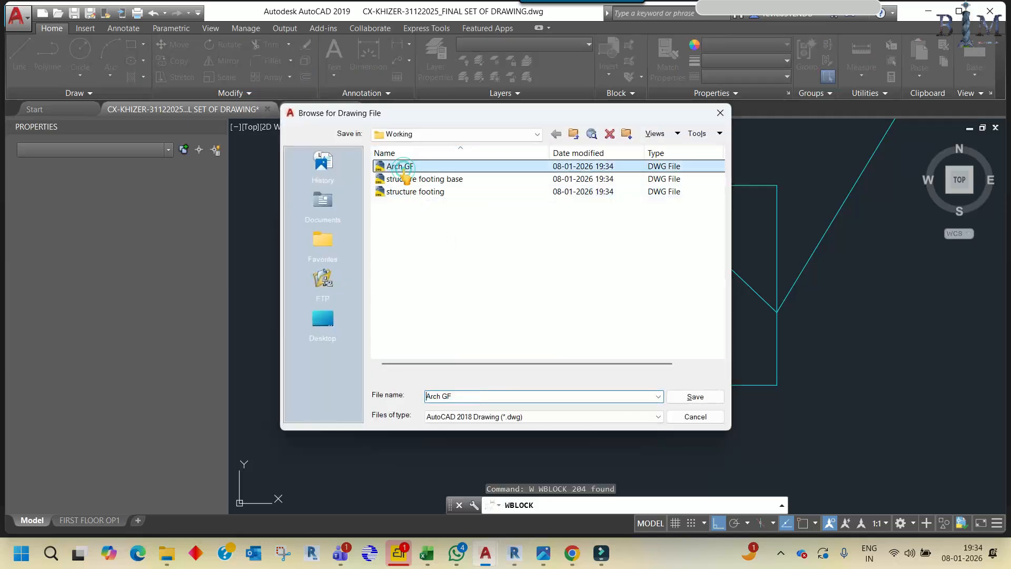
double_click(448, 396)
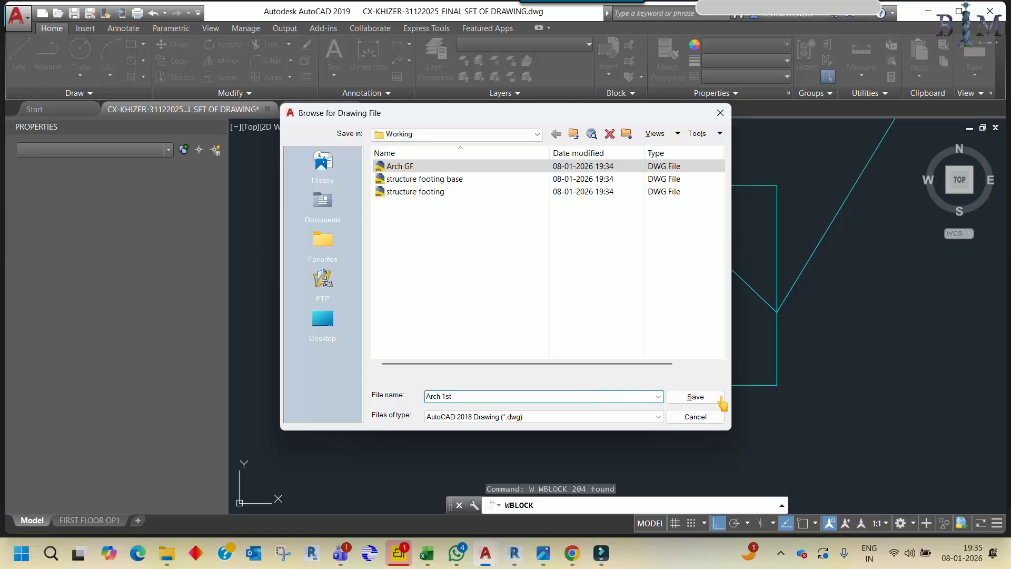
type("1st")
left_click(700, 398)
left_click(488, 400)
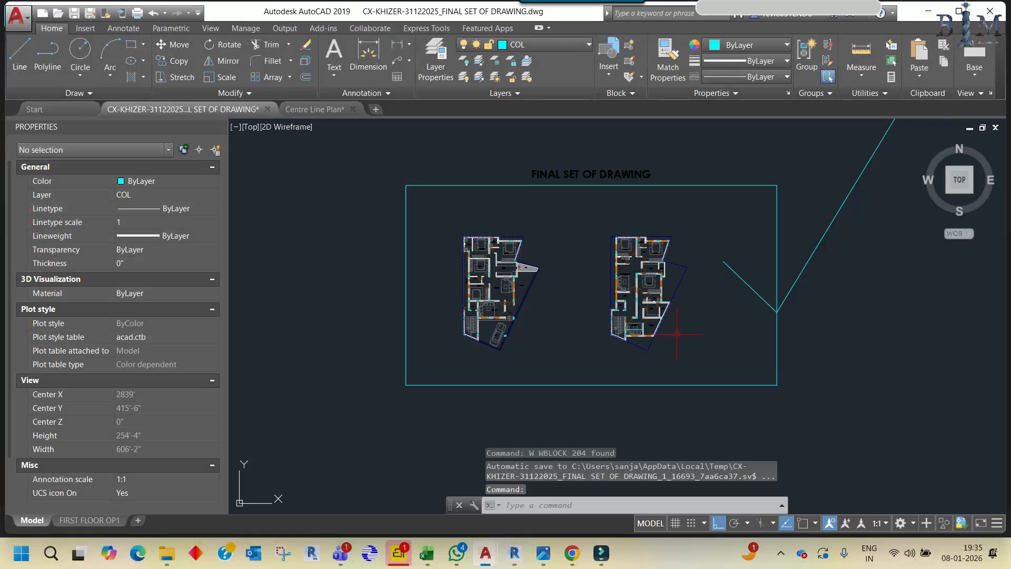
Switch to the Home Structure project in Revit and examine the levels in the East elevation against the listed floor plans
scroll(563, 339, "down", 4)
mouse_move(574, 295)
middle_mouse_down()
mouse_move(577, 326)
mouse_move(517, 314)
middle_mouse_up()
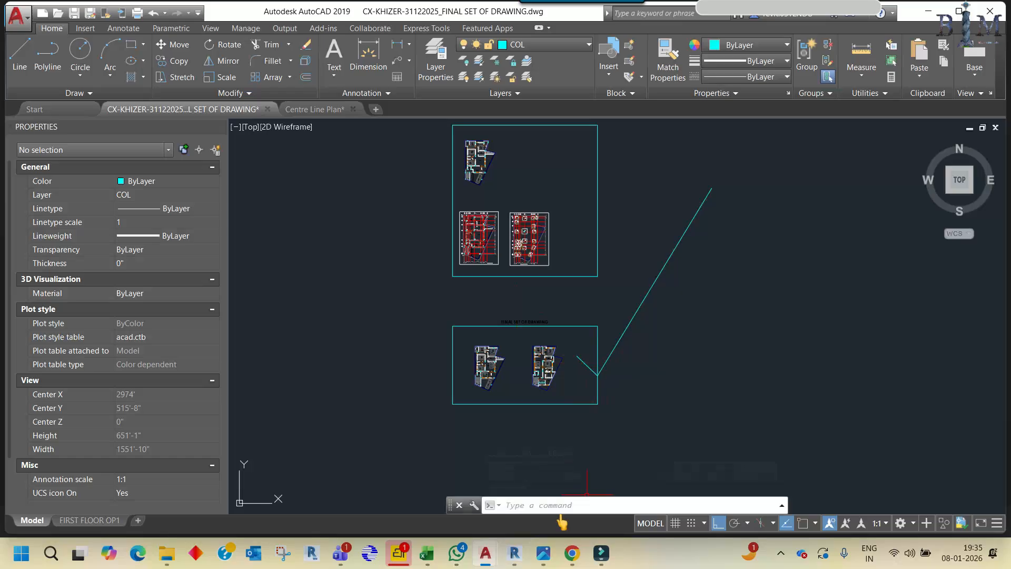
mouse_move(514, 552)
left_click(592, 493)
middle_click_drag(559, 311, 572, 312)
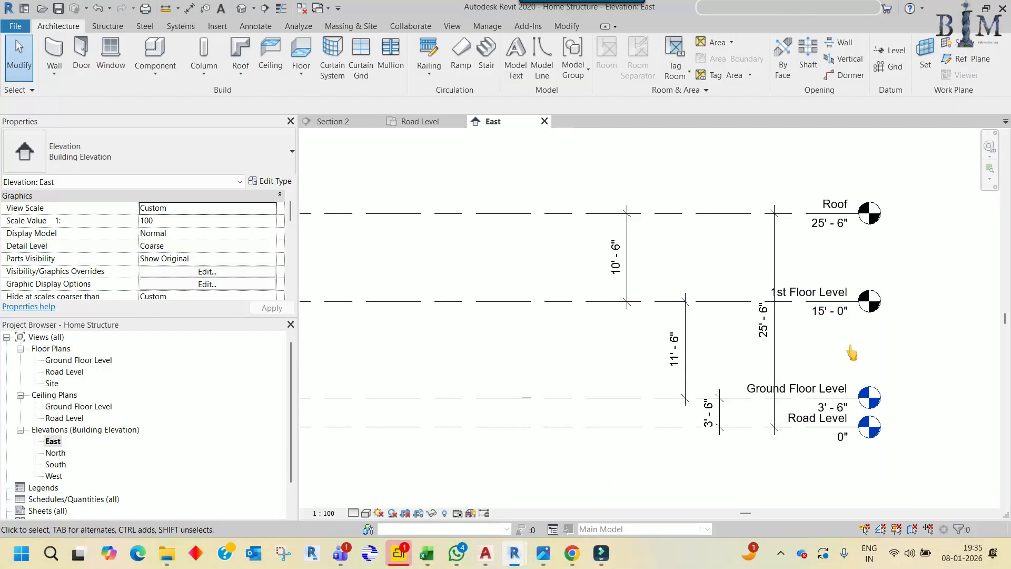
middle_click_drag(439, 396, 561, 365)
scroll(463, 384, "down", 1)
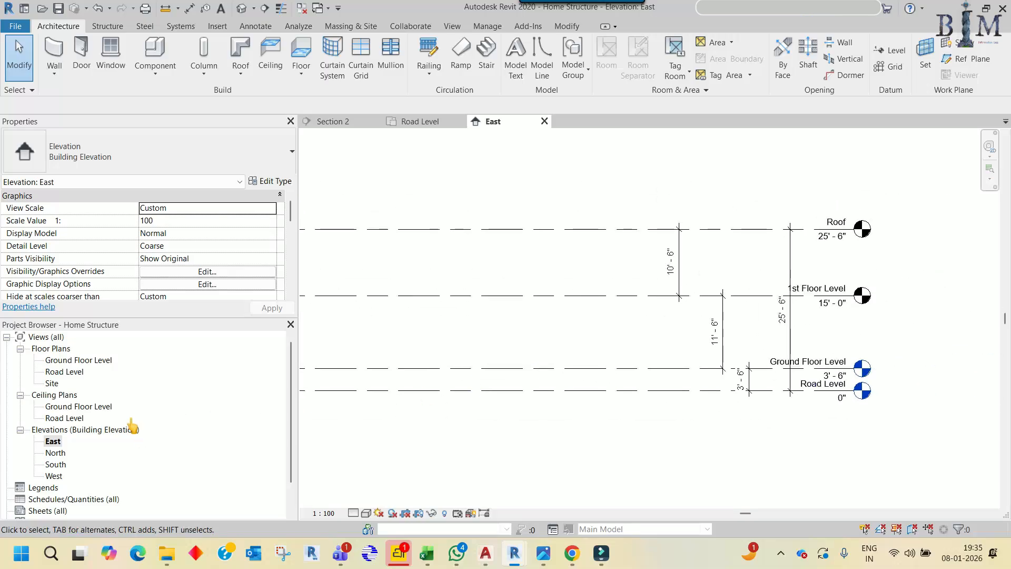
left_click(79, 360)
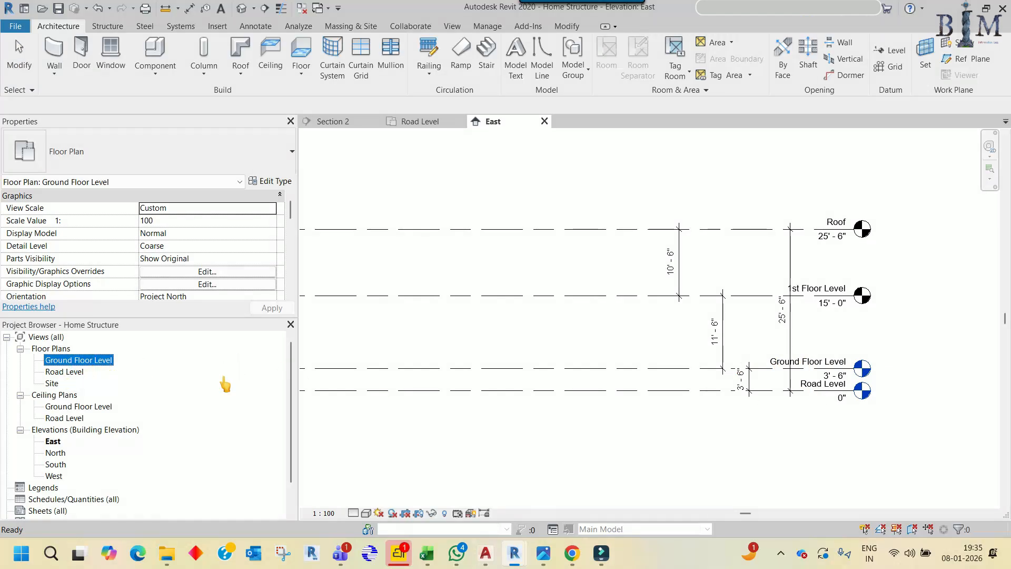
left_click(819, 331)
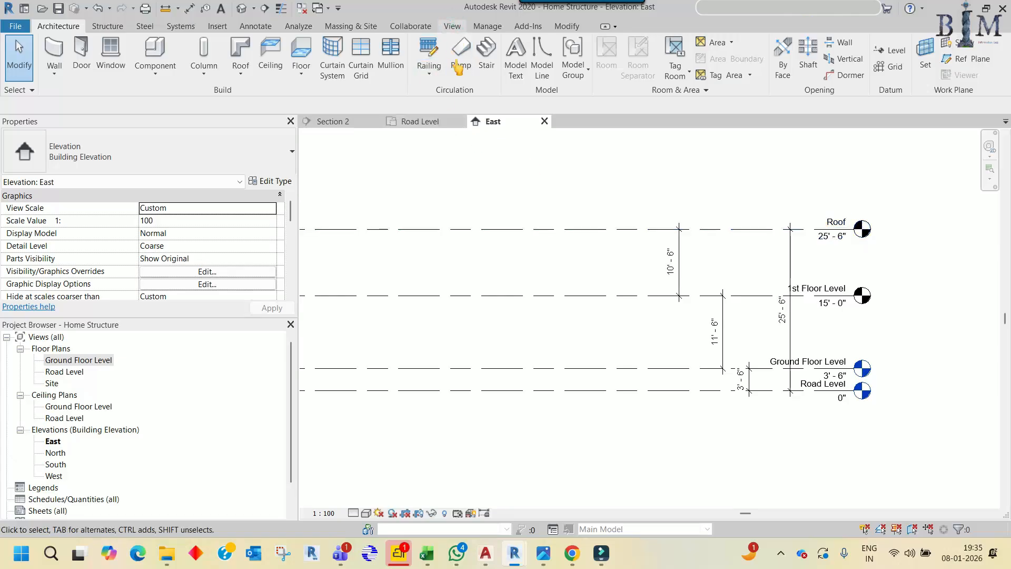
Create floor plan views for the 1st Floor Level and Roof levels
left_click(452, 26)
left_click(492, 42)
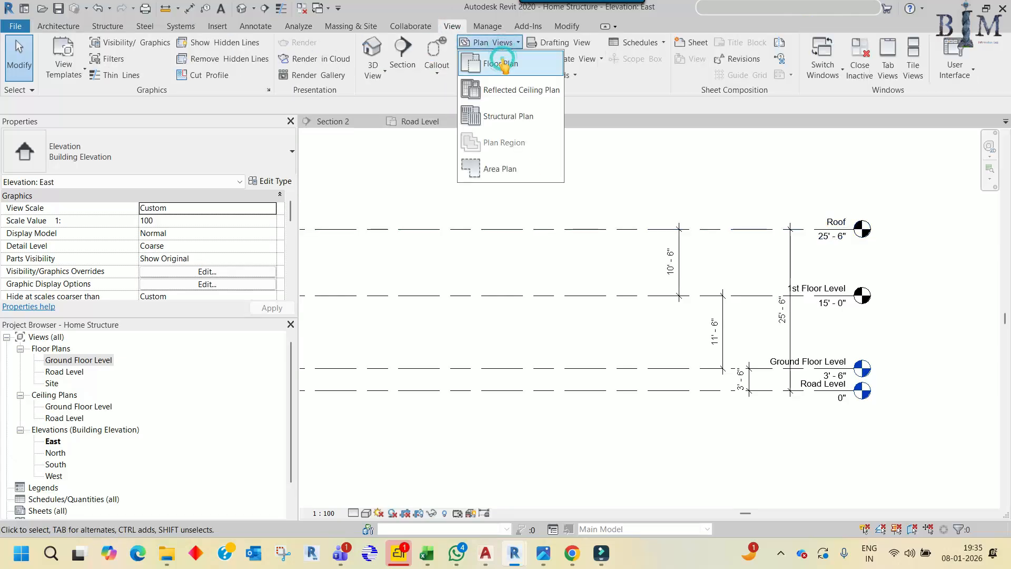
left_click(500, 63)
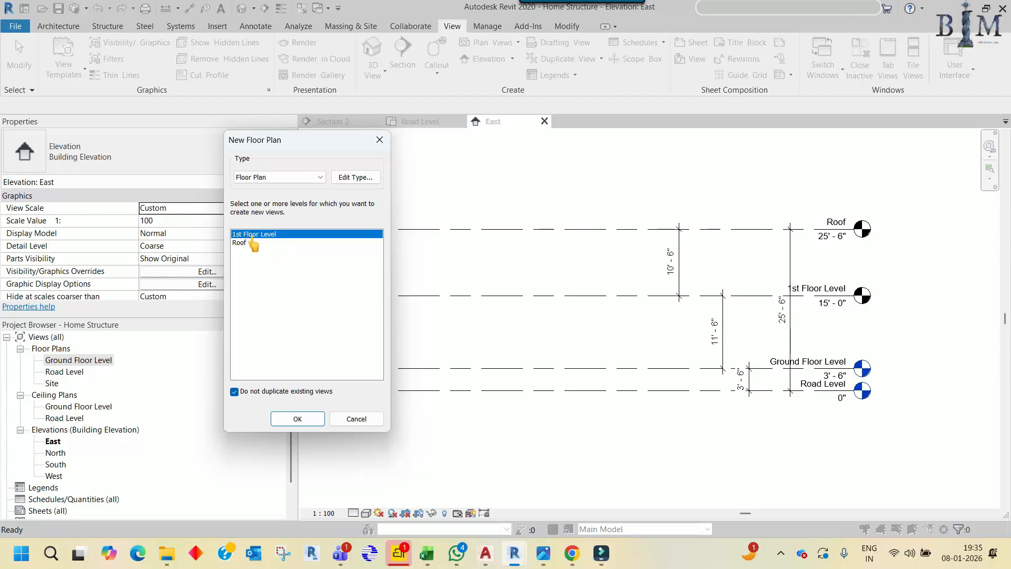
left_click(251, 242, "ctrl")
left_click(298, 419)
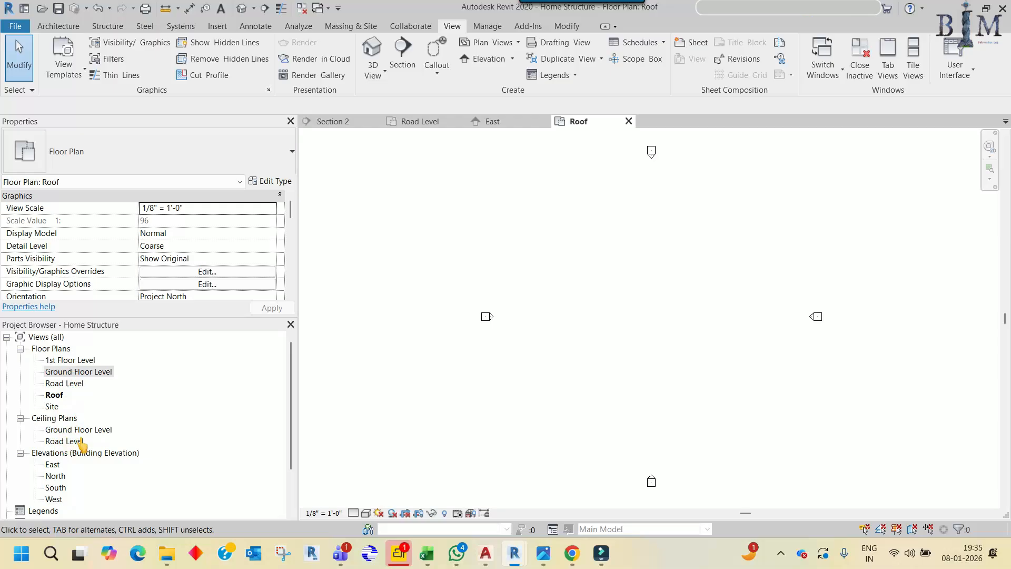
Create a reflected ceiling plan view for the 1st Floor Level
left_click(489, 42)
left_click(499, 90)
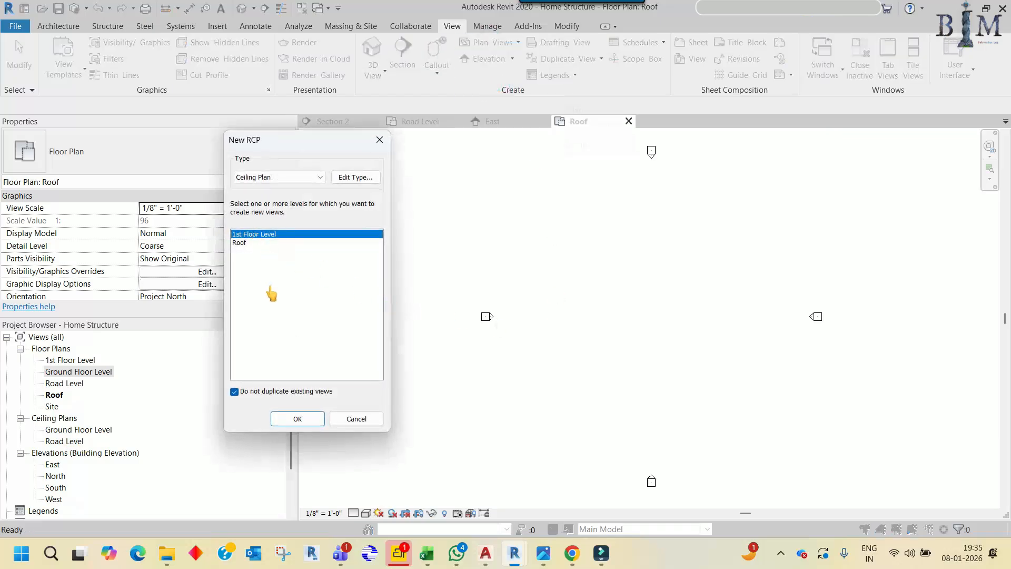
left_click(297, 418)
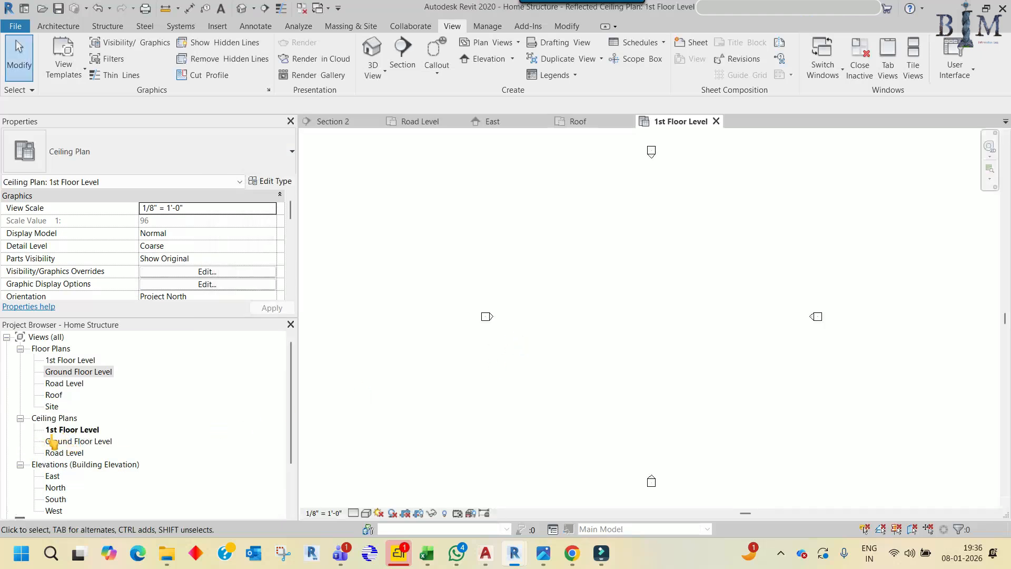
left_click(529, 363)
Check the hand sketch of the floor levels in the image viewer and open the Road Level floor plan in Home Structure
mouse_move(542, 553)
left_click(571, 487)
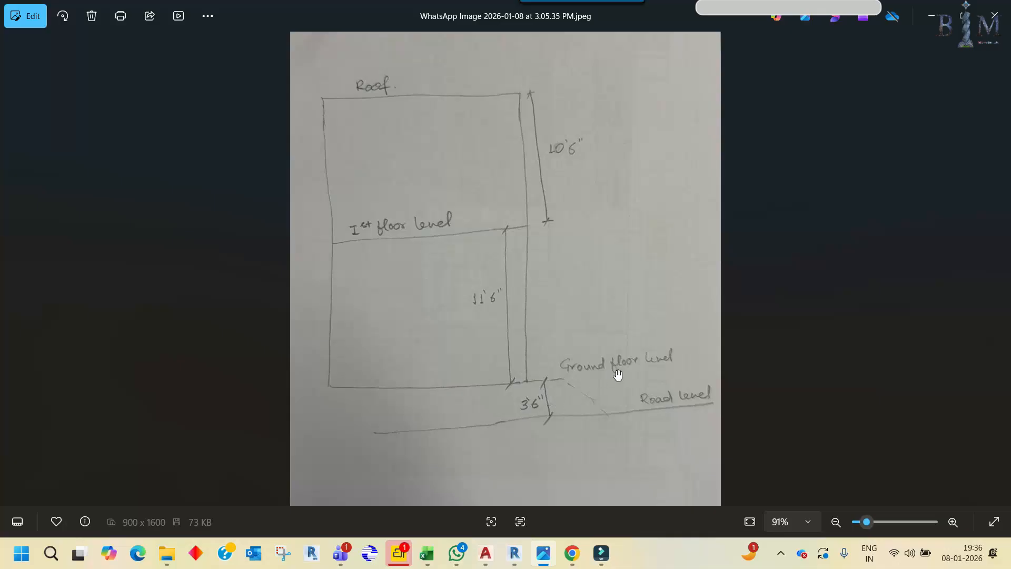
mouse_move(514, 552)
left_click(576, 494)
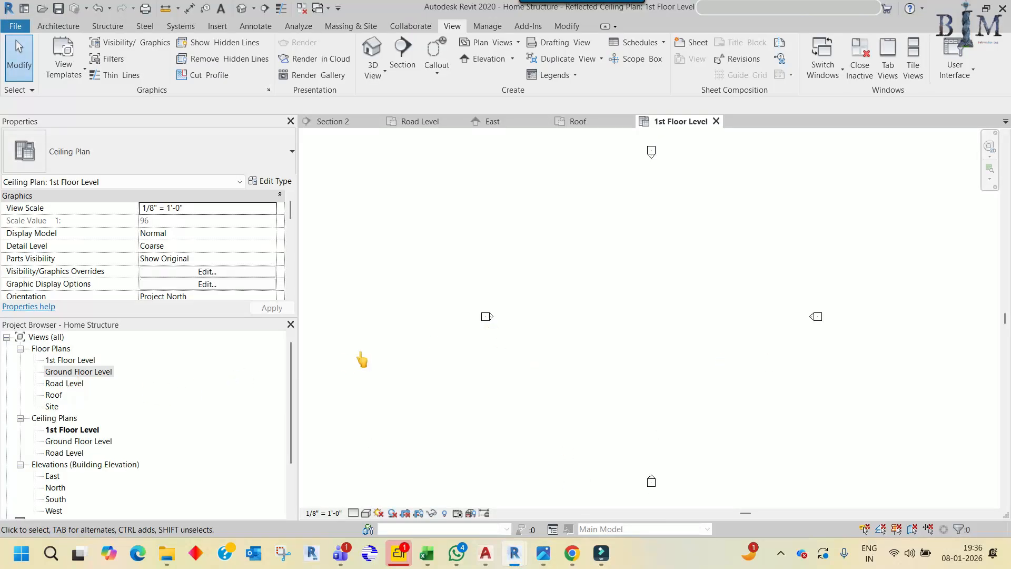
double_click(64, 383)
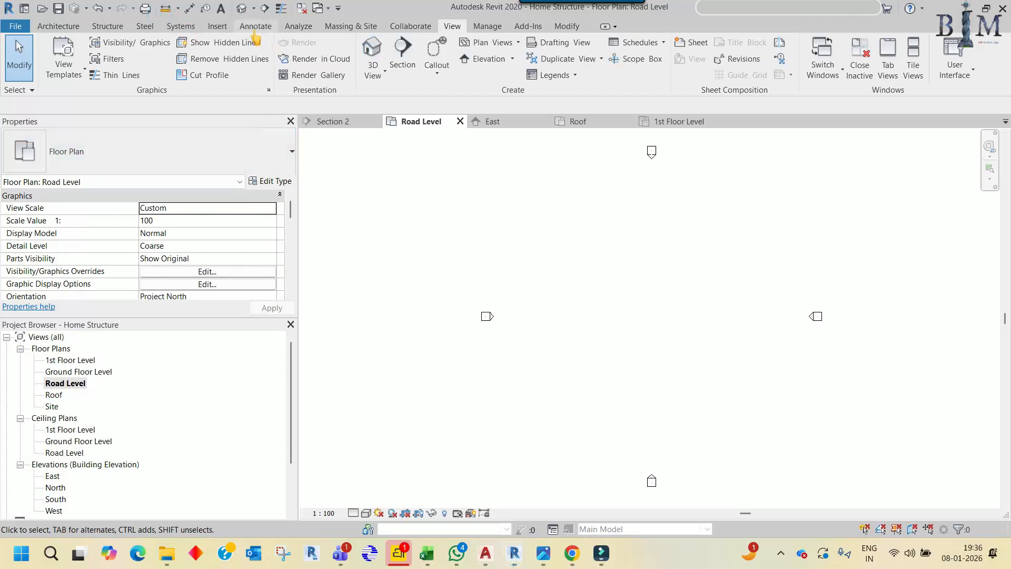
Link structure footing.dwg from the Working folder into the Road Level plan, current view only, positioned Auto - Origin to Origin
left_click(217, 26)
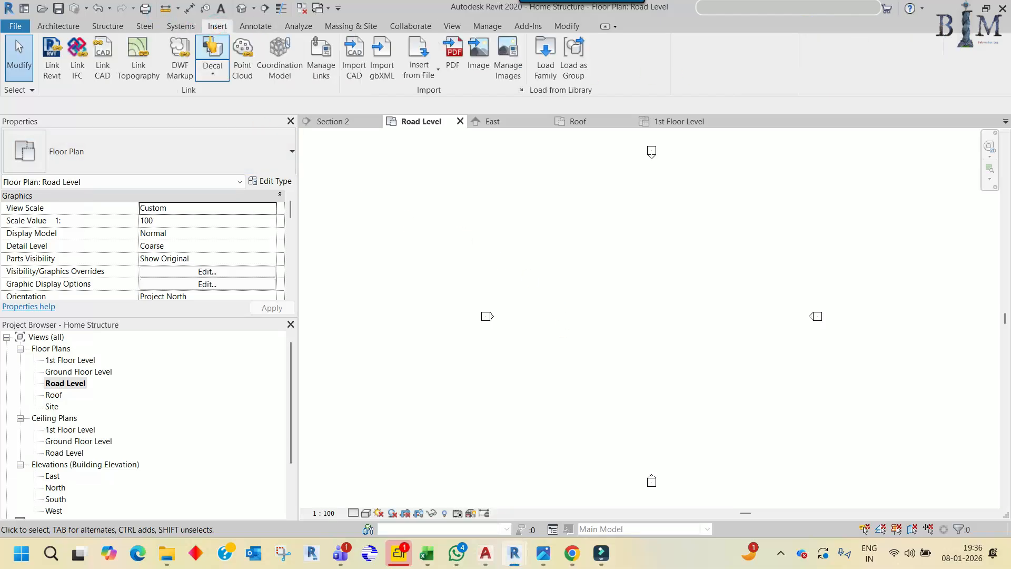
left_click(102, 59)
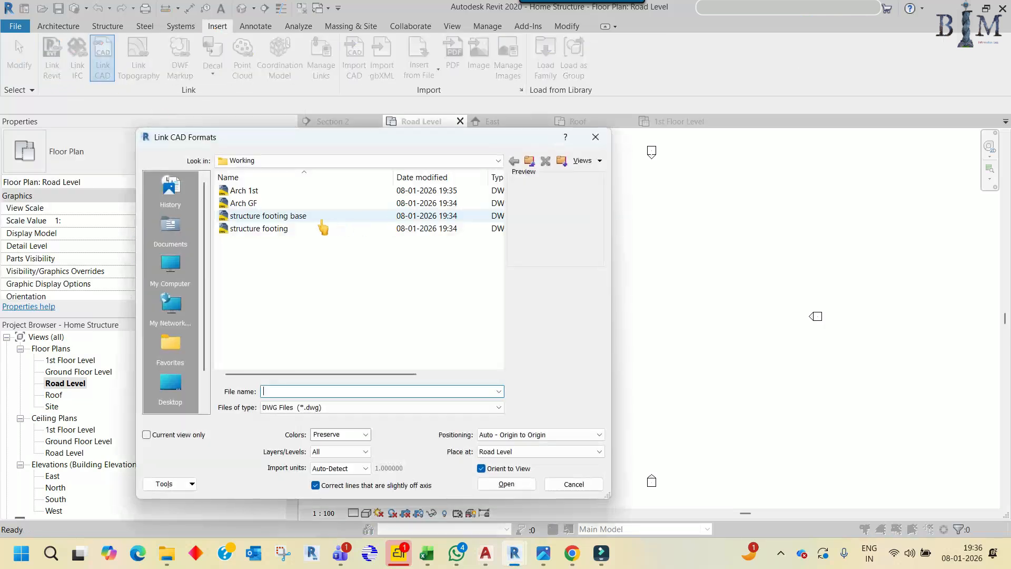
left_click(281, 229)
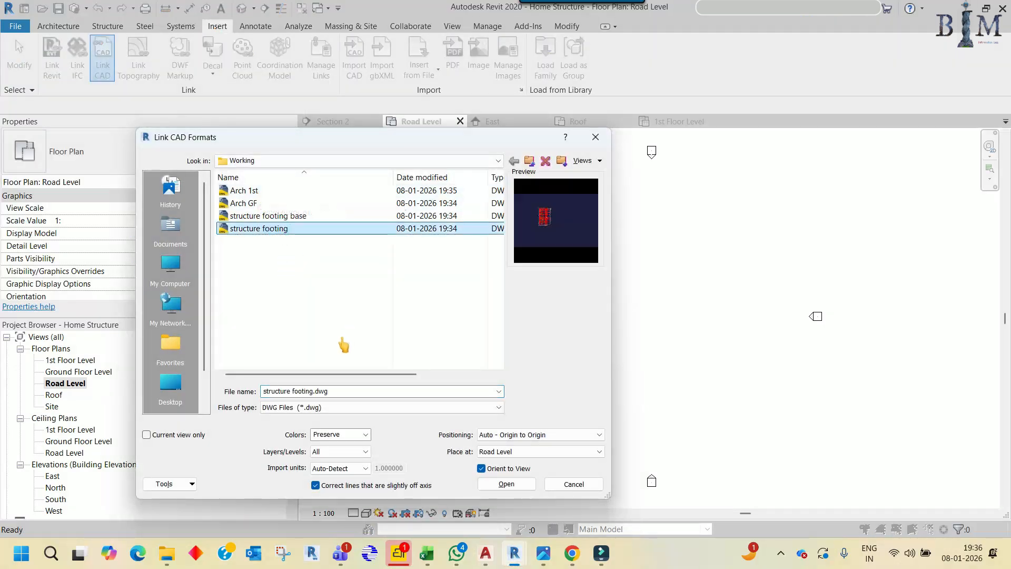
left_click(176, 438)
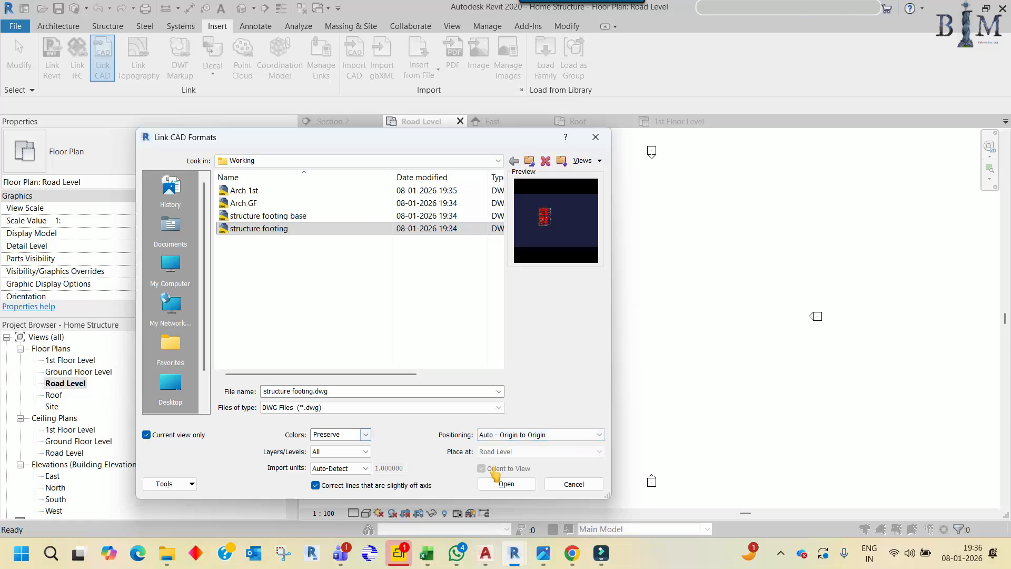
left_click(503, 483)
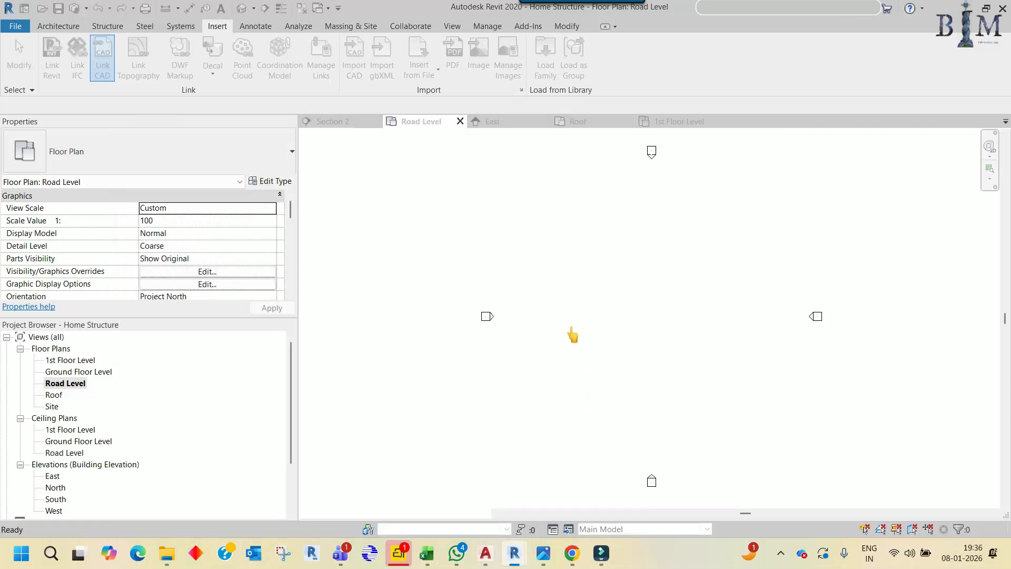
middle_click(613, 307)
middle_click(614, 307)
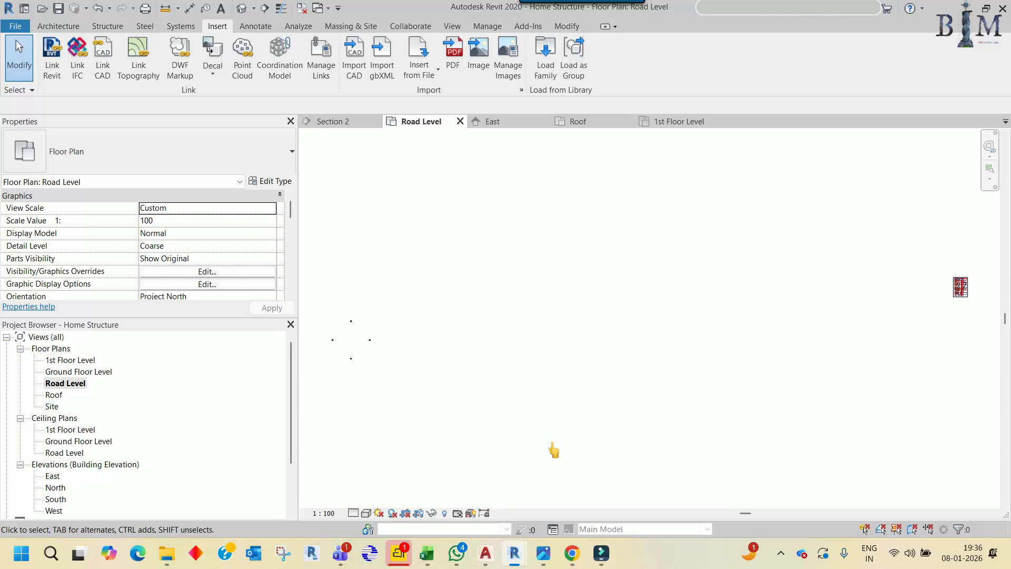
Switch to Centre Line Plan.dwg in AutoCAD and examine where the footing layout sheet lies
mouse_move(485, 552)
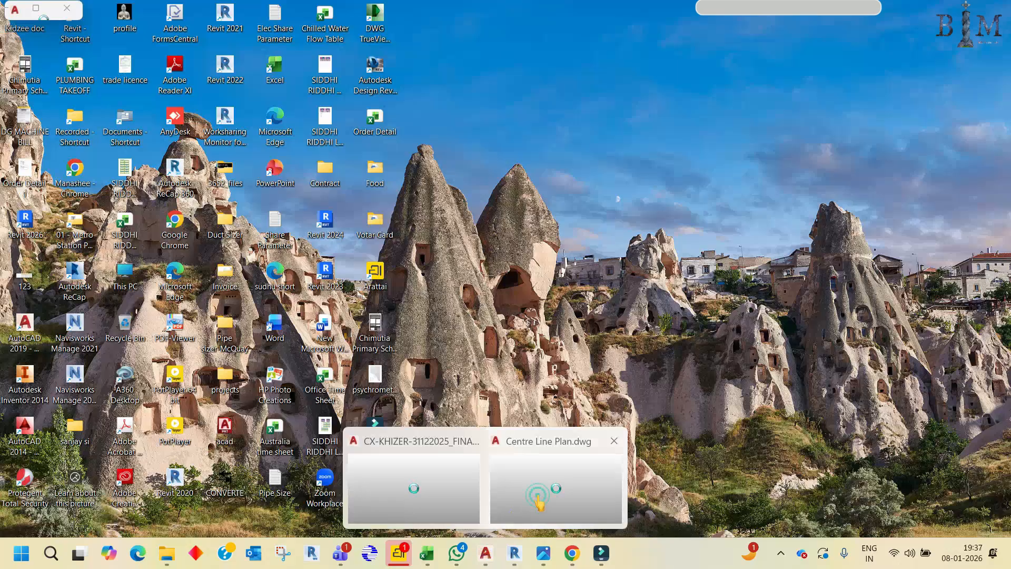
left_click(535, 497)
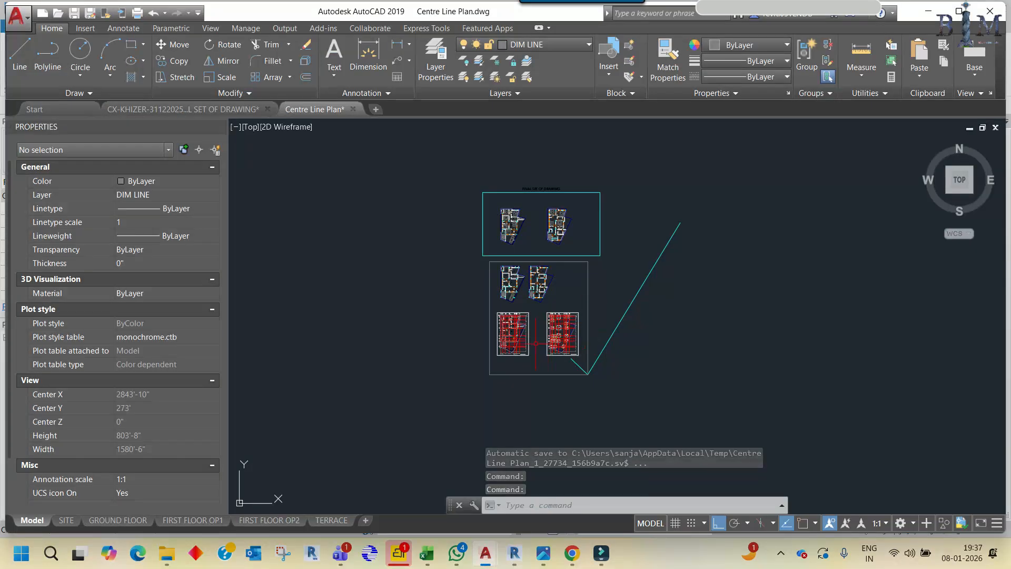
scroll(530, 355, "up", 6)
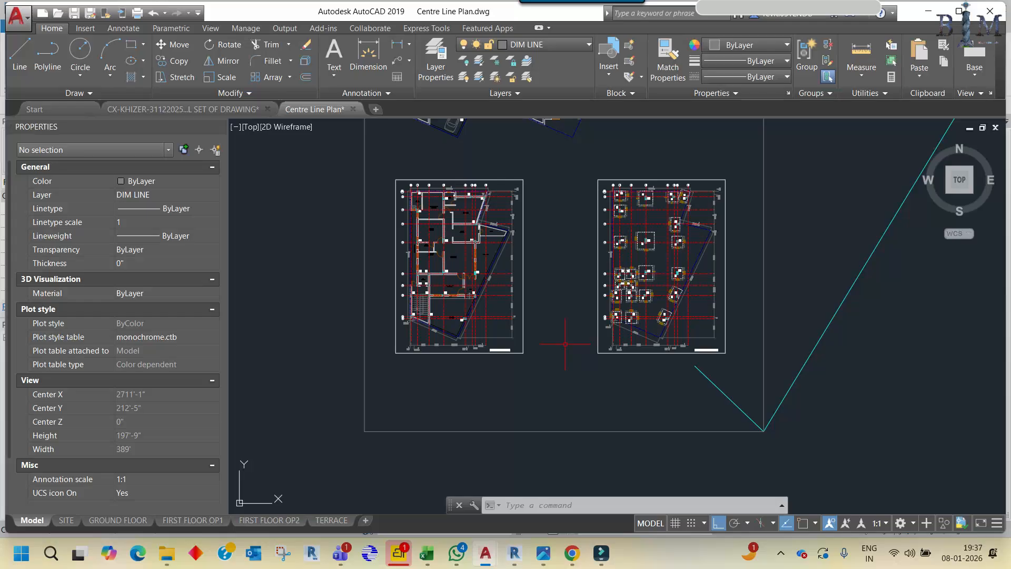
Return to Home Structure in Revit, make links selectable and unpin the linked structure footing drawing
mouse_move(514, 552)
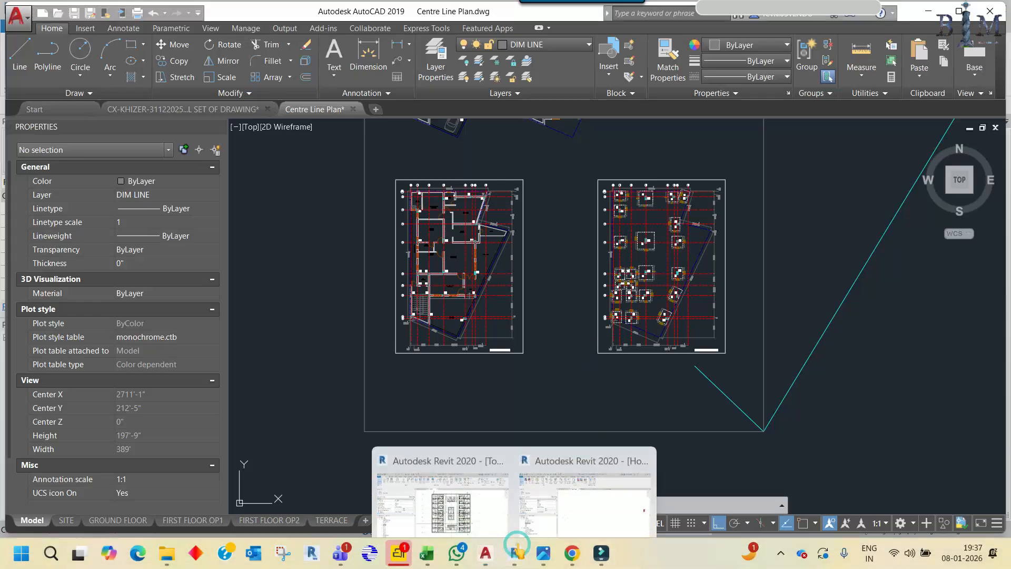
left_click(580, 501)
scroll(632, 358, "down", 1)
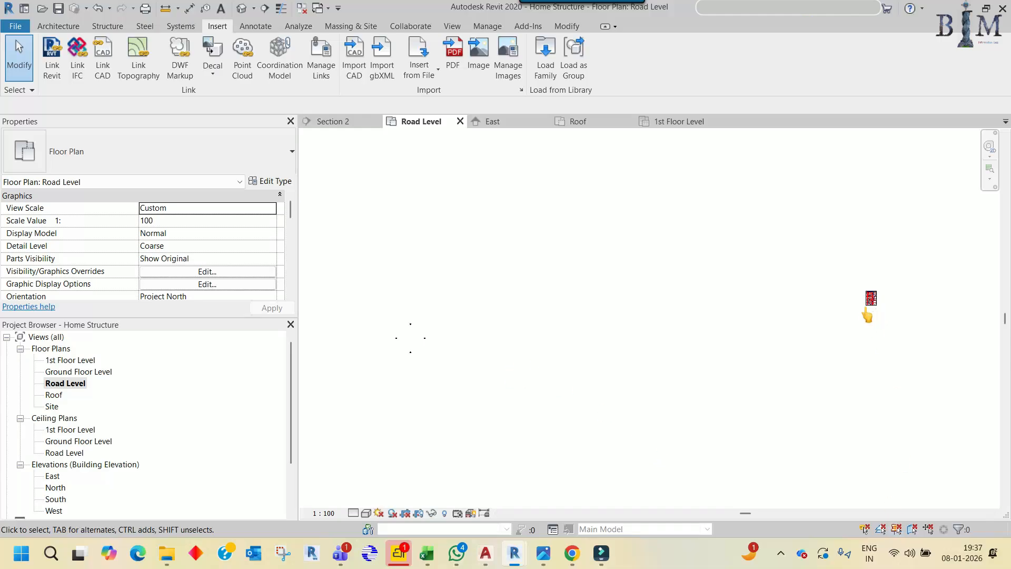
scroll(874, 299, "up", 2)
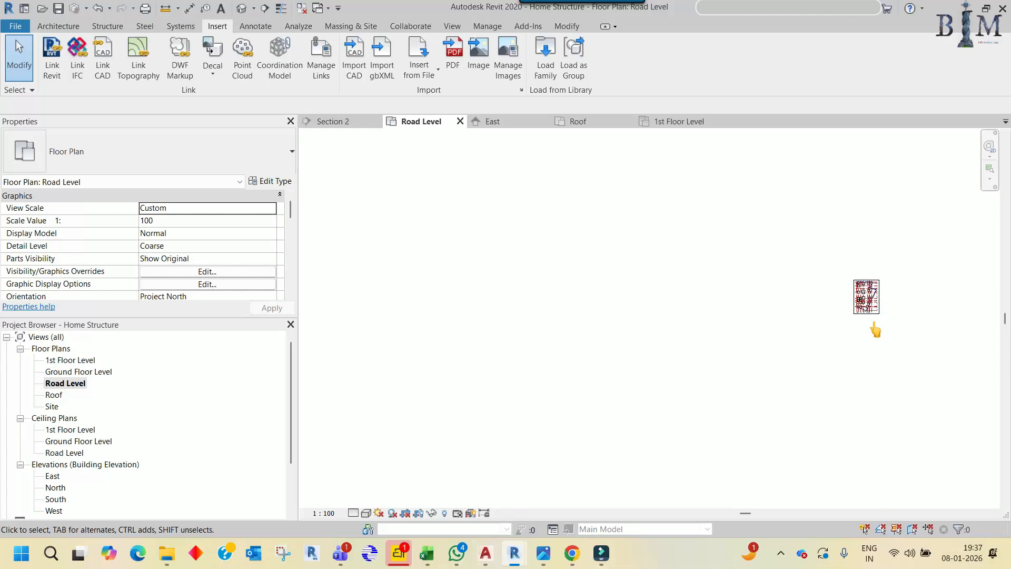
scroll(863, 337, "up", 2)
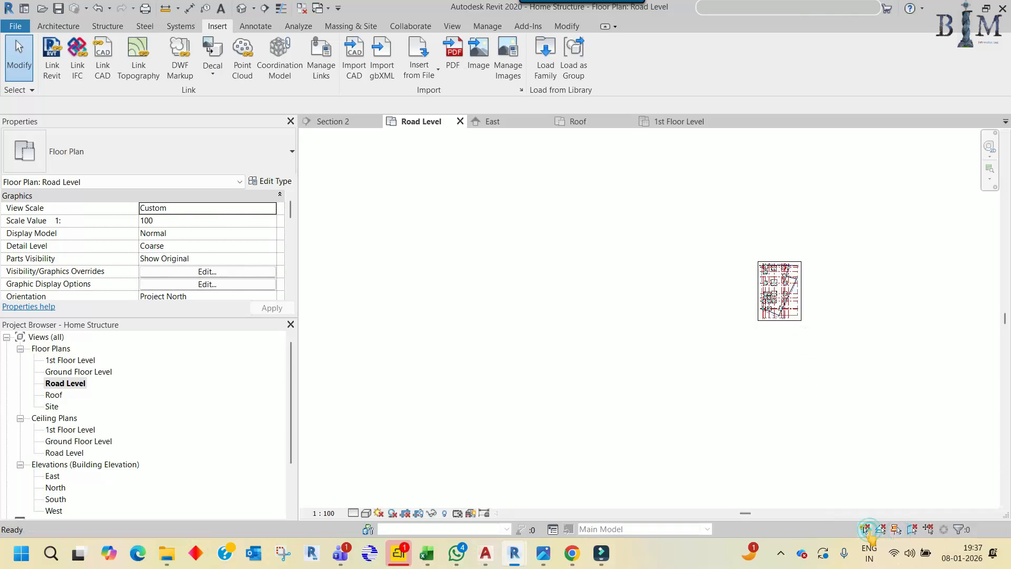
left_click(780, 321)
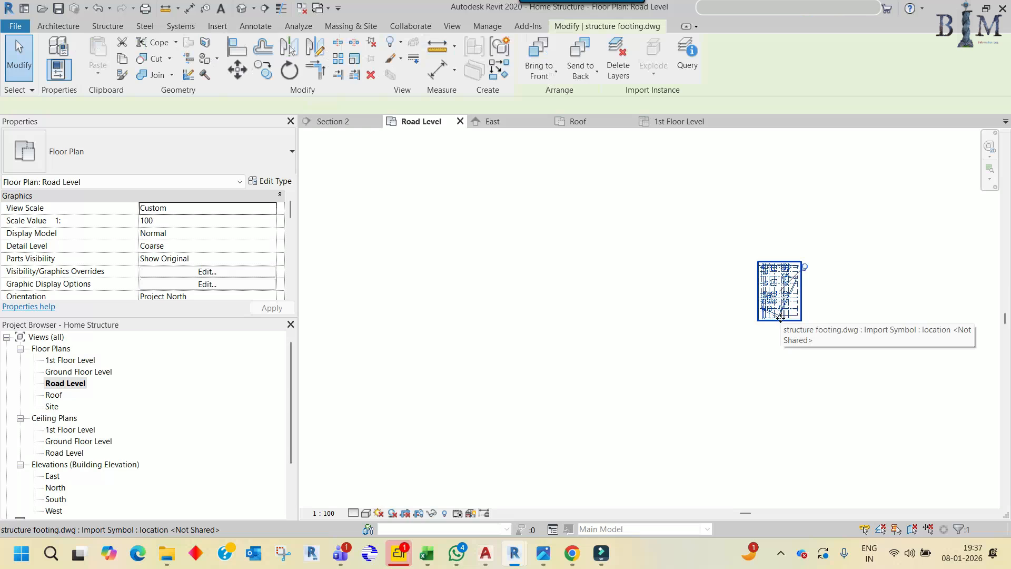
left_click(806, 268)
Move the linked structure footing drawing in between the four elevation markers of the Road Level plan
middle_click_drag(689, 336, 779, 318)
scroll(785, 316, "down", 4)
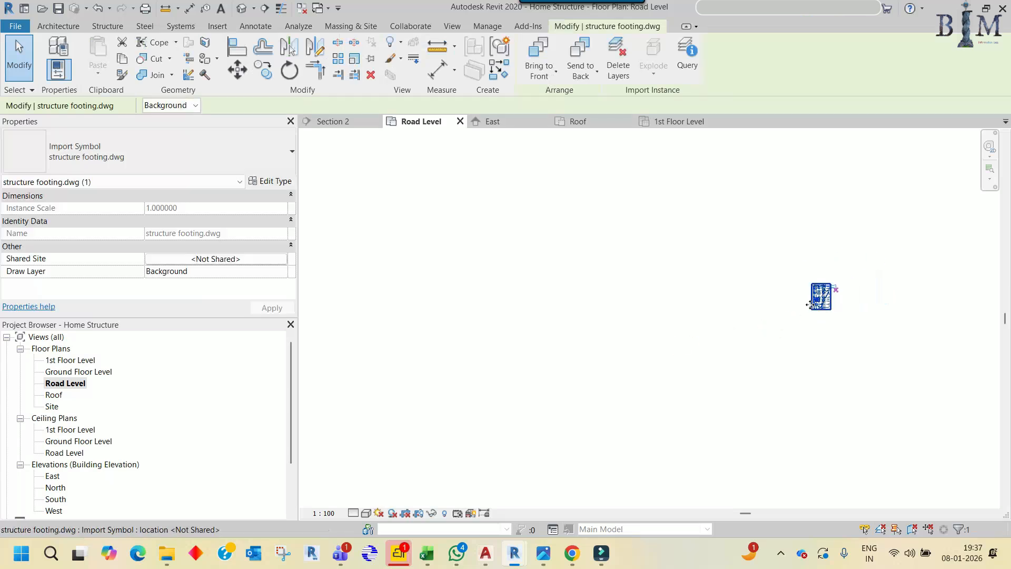
left_click_drag(819, 309, 421, 324)
scroll(427, 356, "up", 7)
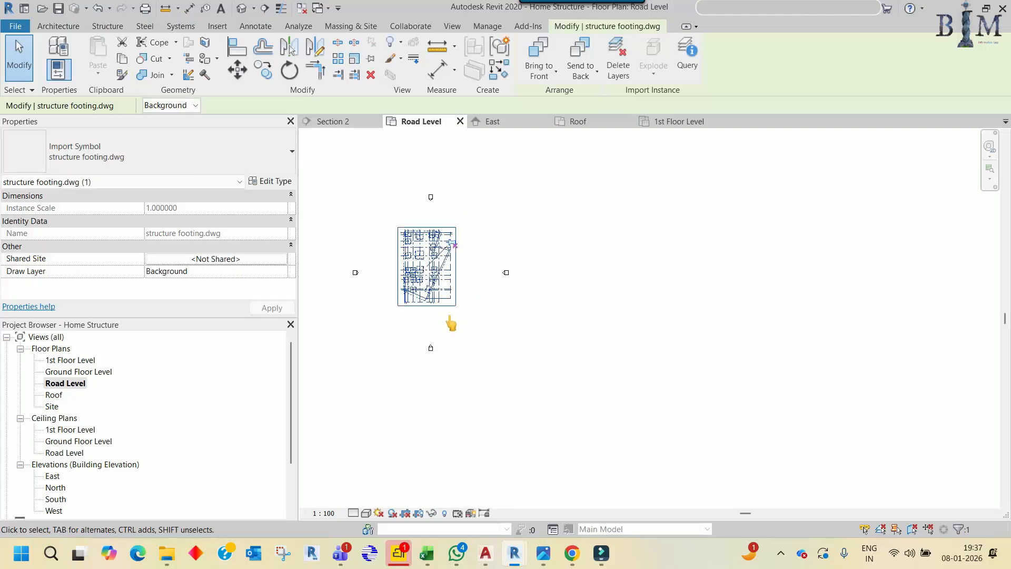
scroll(394, 259, "up", 5)
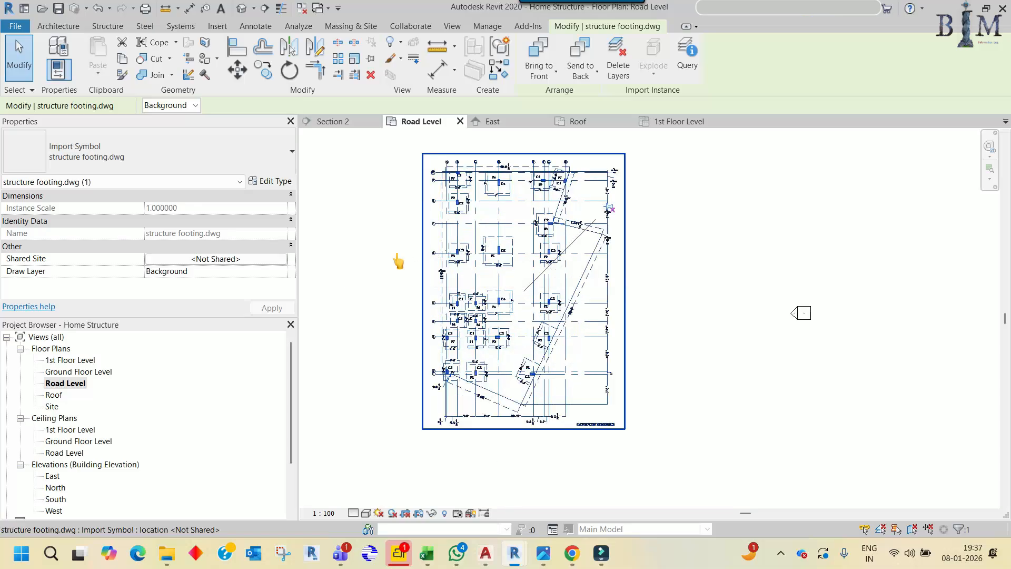
Set the Road Level plan's view scale to 1/4" = 1'-0"
left_click(370, 252)
left_click(324, 512)
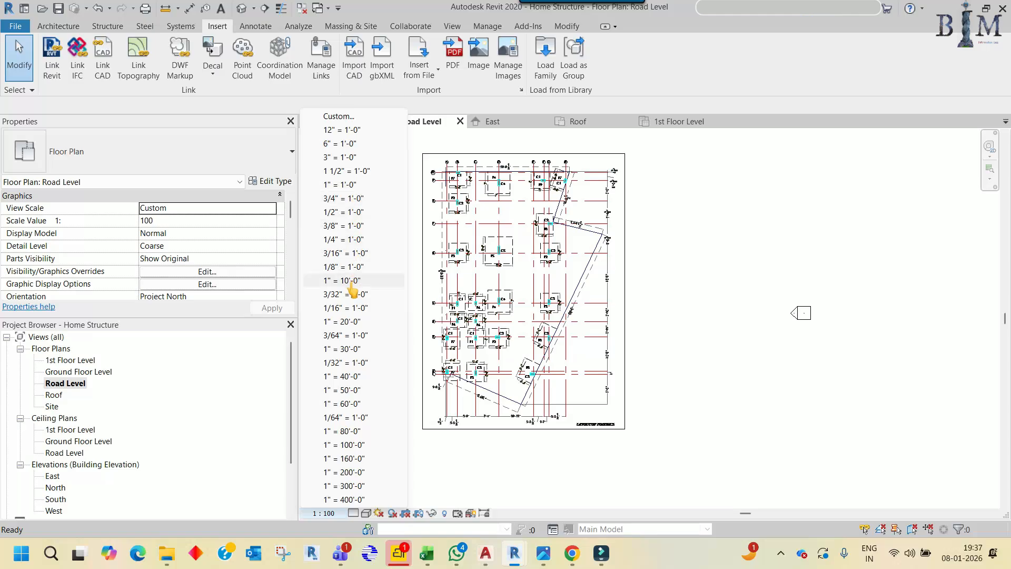
left_click(344, 240)
scroll(511, 270, "up", 4)
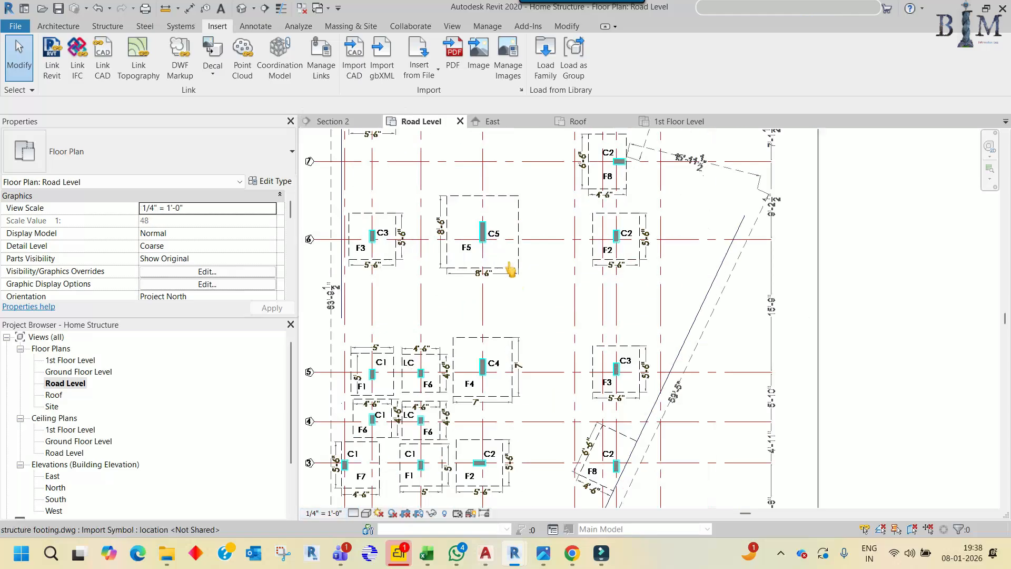
left_click(324, 513)
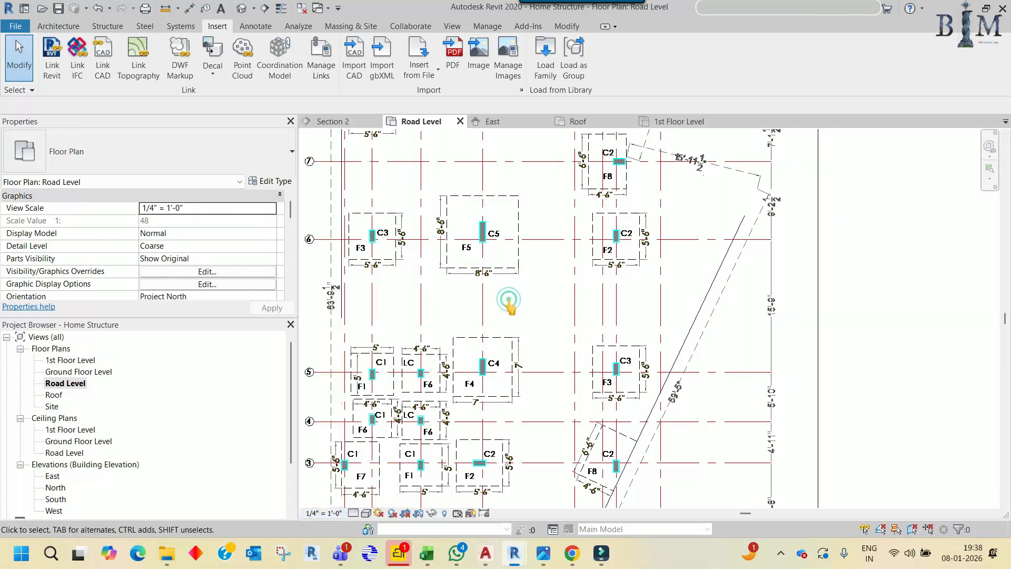
Switch to Centre Line Plan.dwg in AutoCAD and check its annotation scale setting
mouse_move(486, 553)
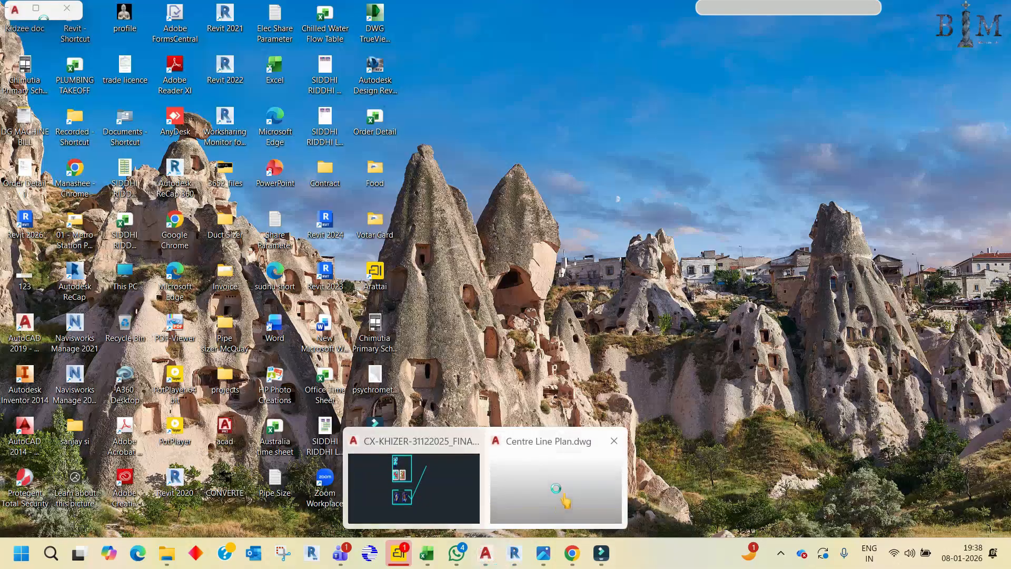
left_click(565, 500)
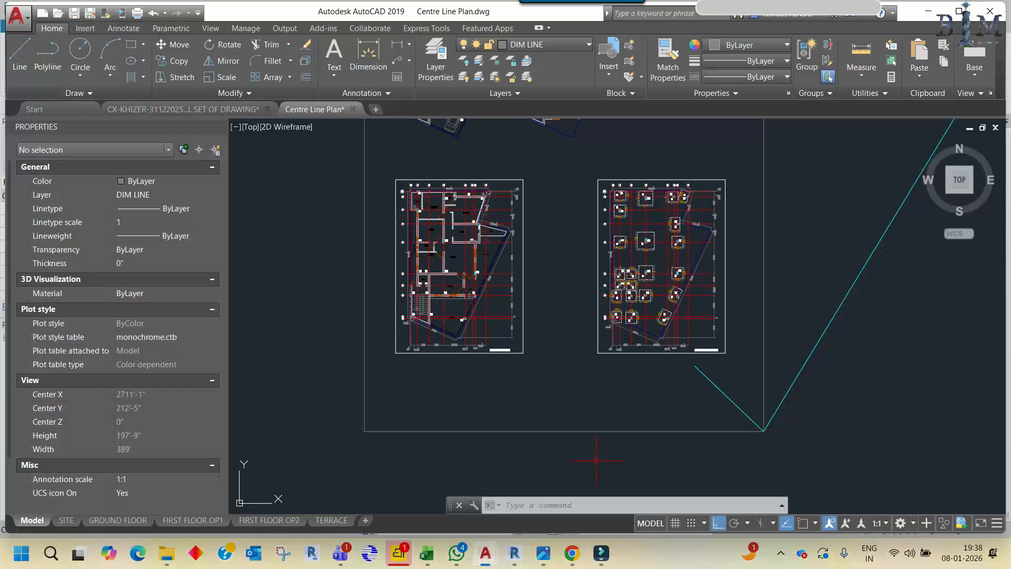
left_click(880, 524)
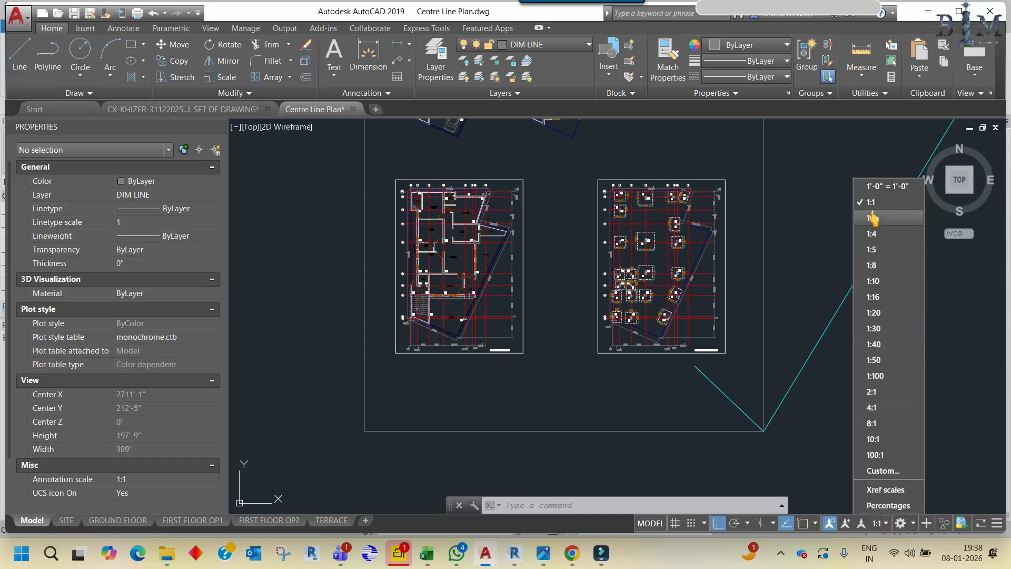
left_click(803, 203)
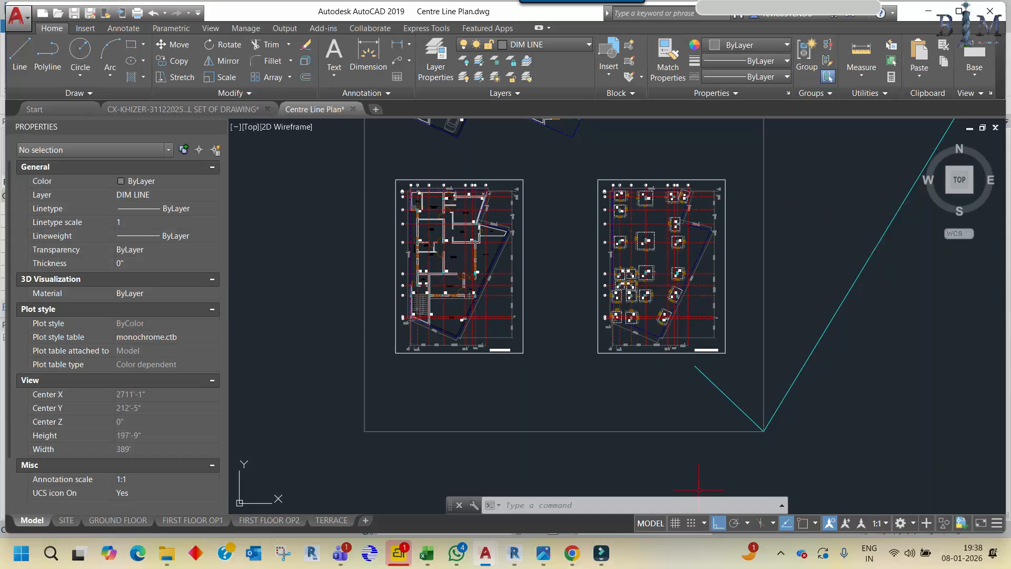
Return to Home Structure in Revit and set the Road Level plan's view scale to 1" = 1'-0"
mouse_move(514, 552)
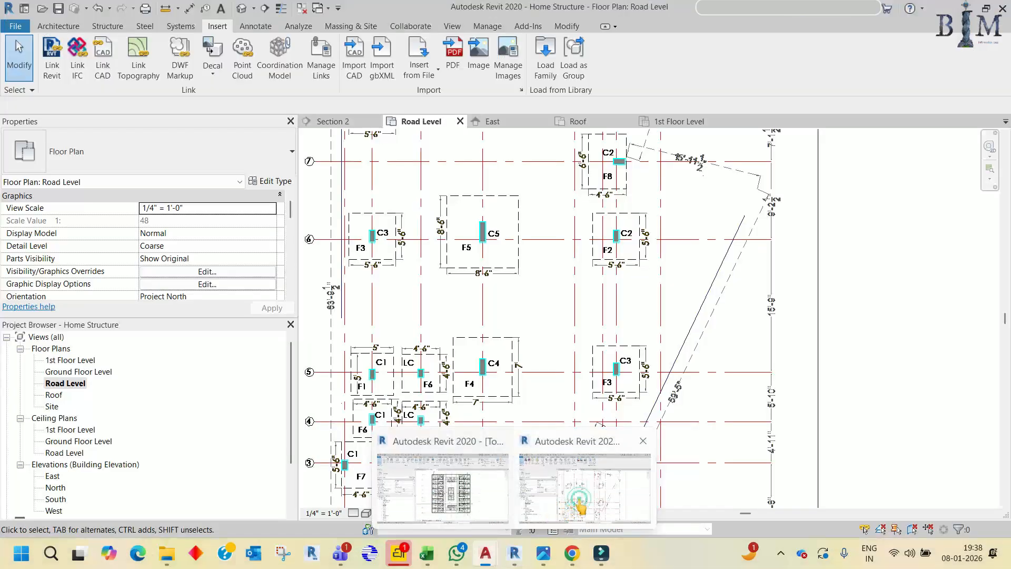
left_click(579, 503)
left_click(324, 513)
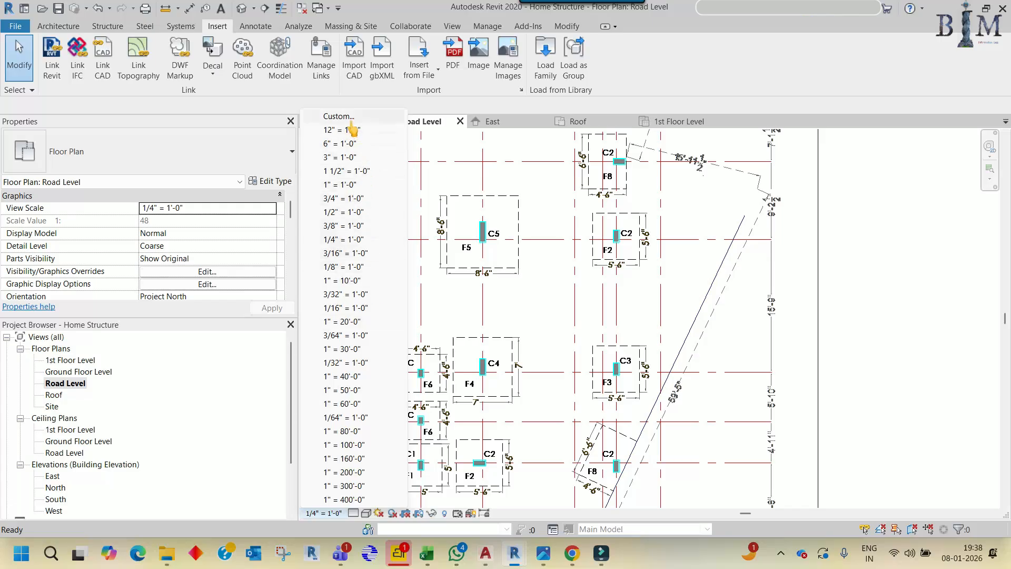
left_click(348, 184)
middle_click_drag(569, 315, 590, 290)
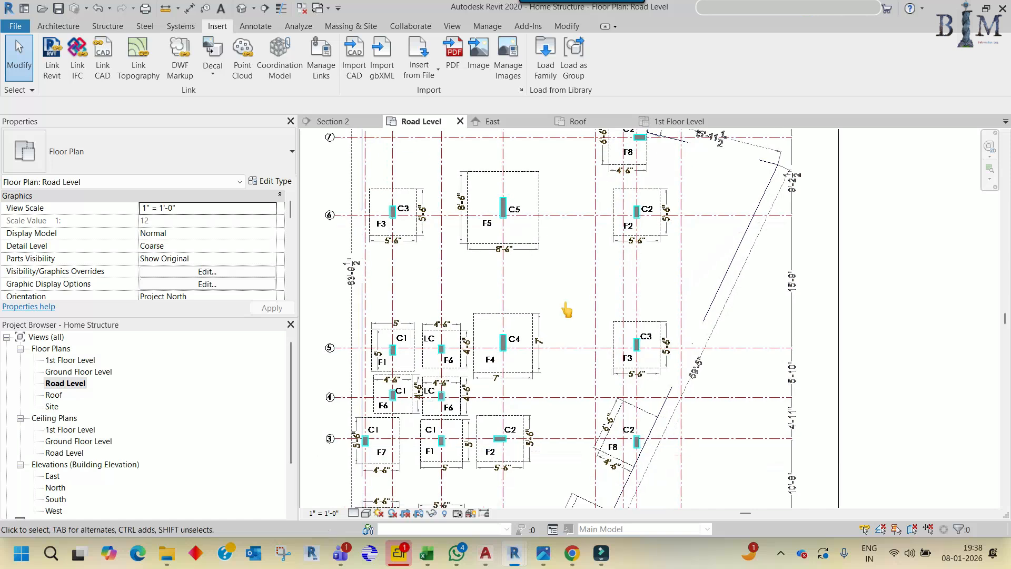
scroll(566, 310, "down", 3)
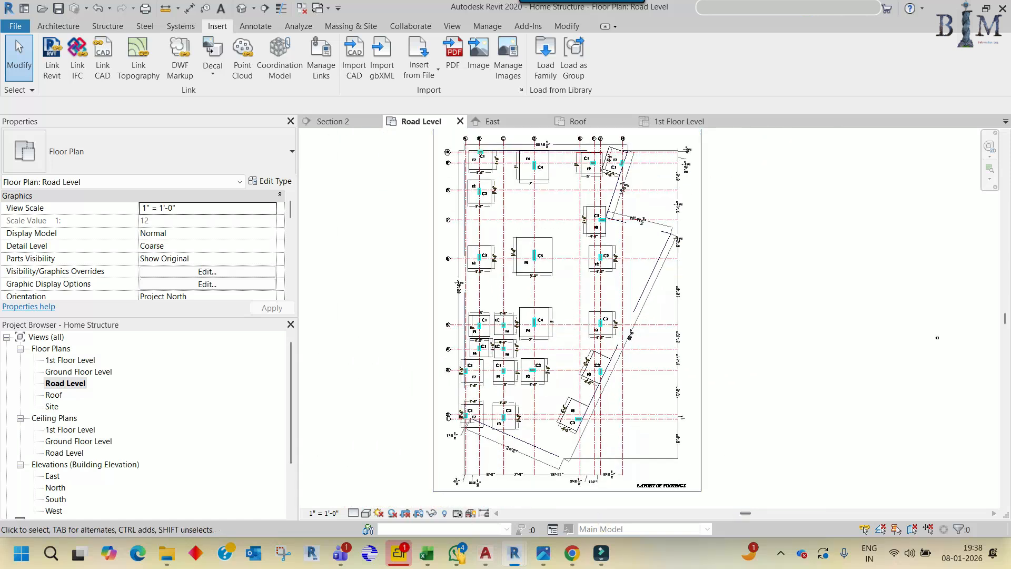
Switch to Centre Line Plan.dwg in AutoCAD and examine the linework and dimensions of the footing layout
mouse_move(485, 553)
left_click(574, 463)
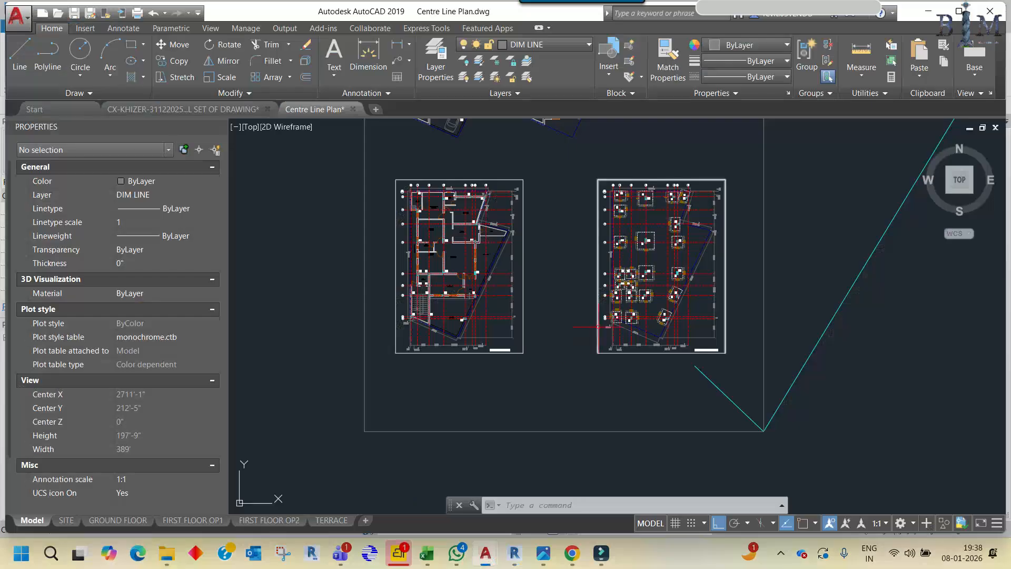
scroll(618, 176, "up", 5)
scroll(602, 336, "down", 4)
middle_click_drag(683, 253, 597, 351)
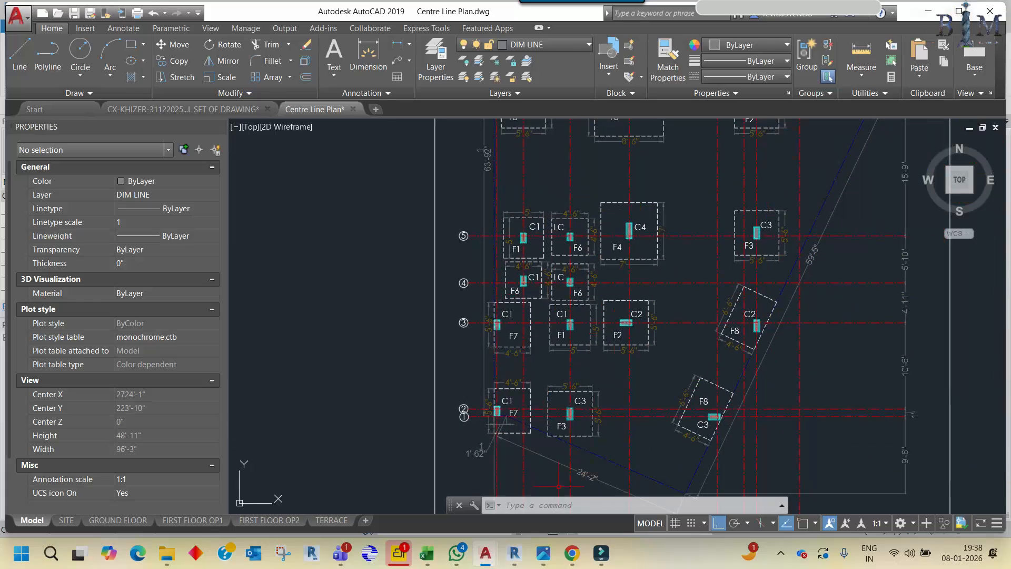
Return to Home Structure in Revit, try the 1/4" = 1'-0" view scale and settle on 1/2" = 1'-0" for Road Level
mouse_move(514, 553)
left_click(444, 484)
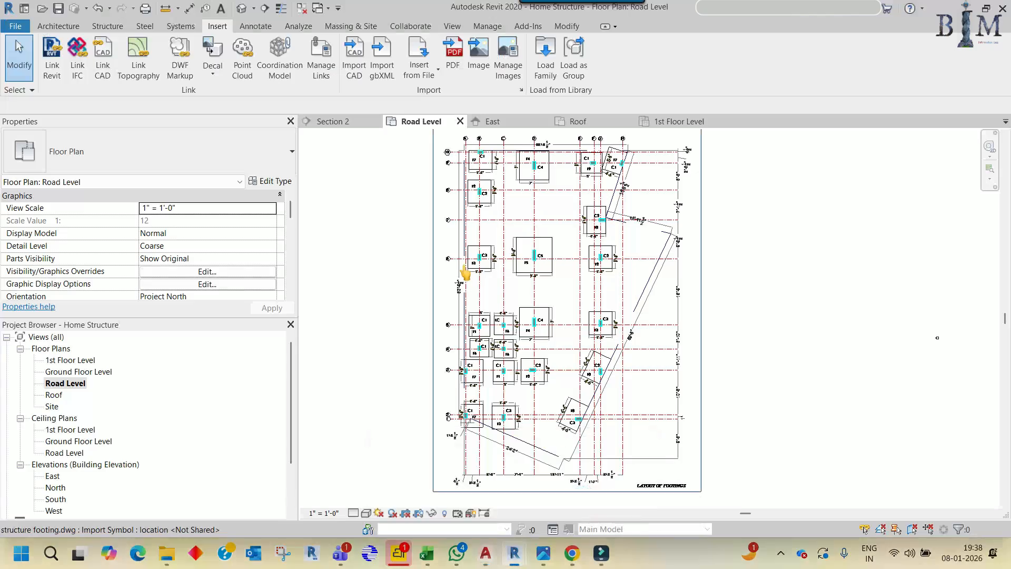
scroll(533, 252, "up", 1)
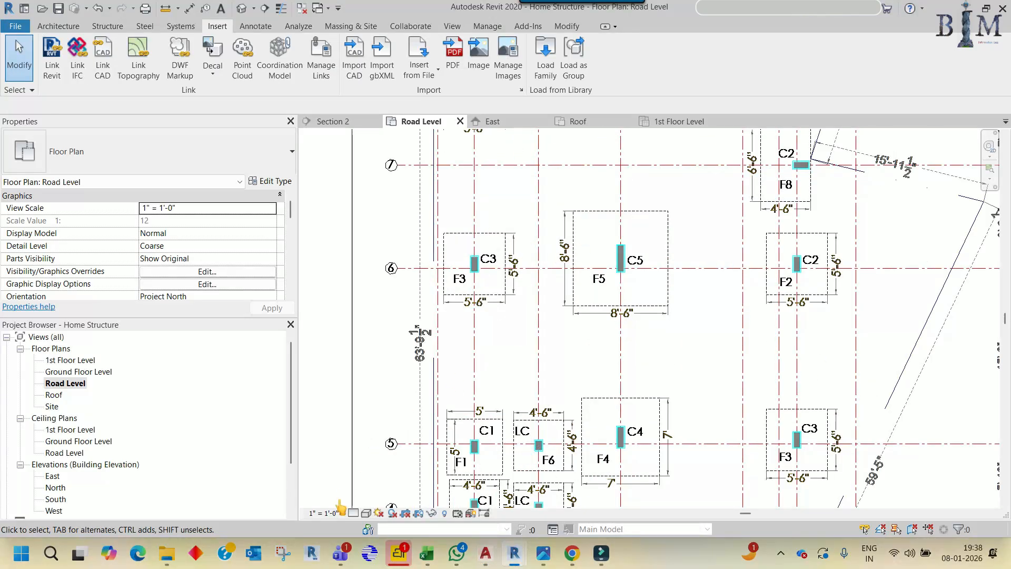
left_click(323, 513)
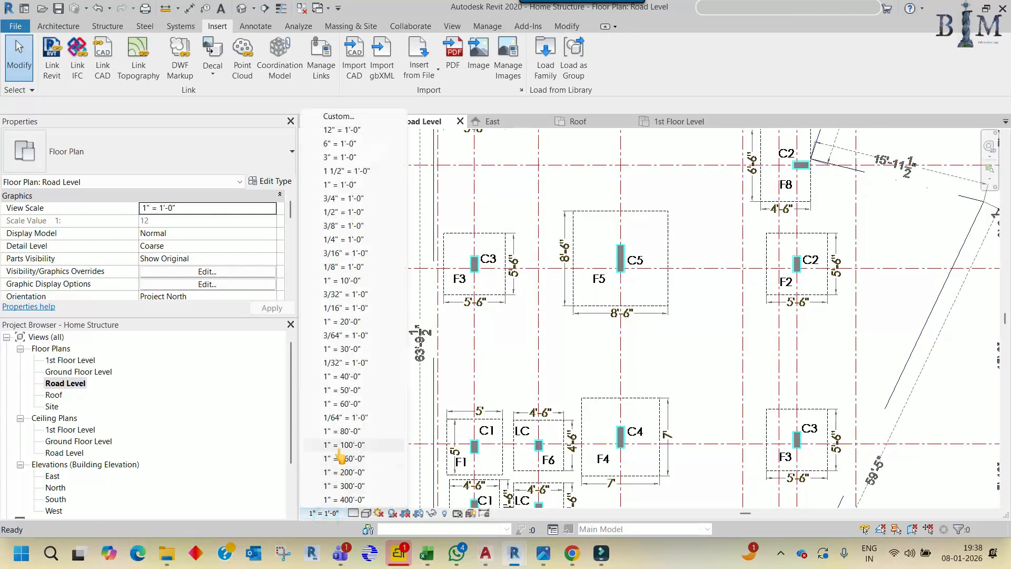
left_click(337, 242)
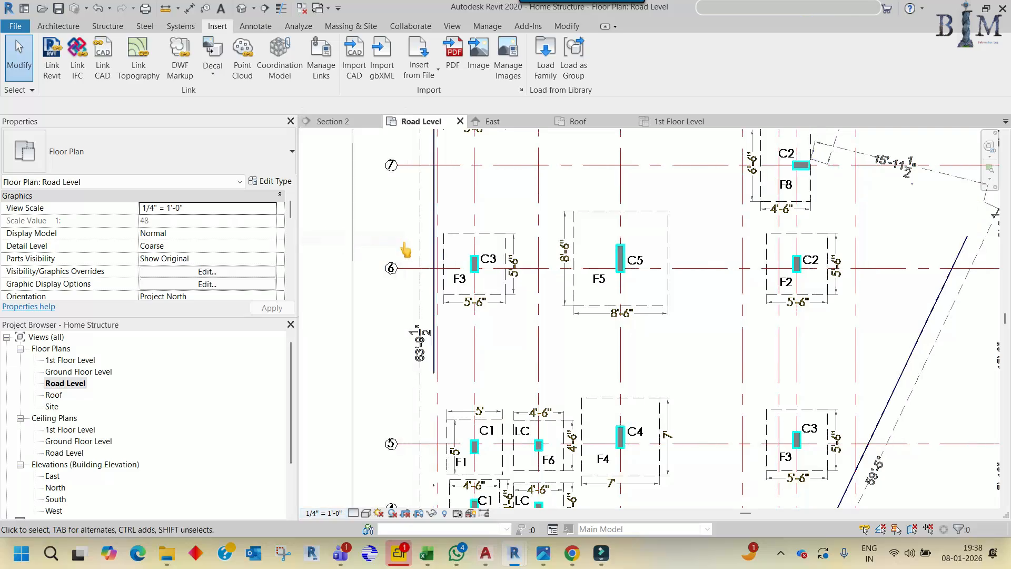
left_click(323, 513)
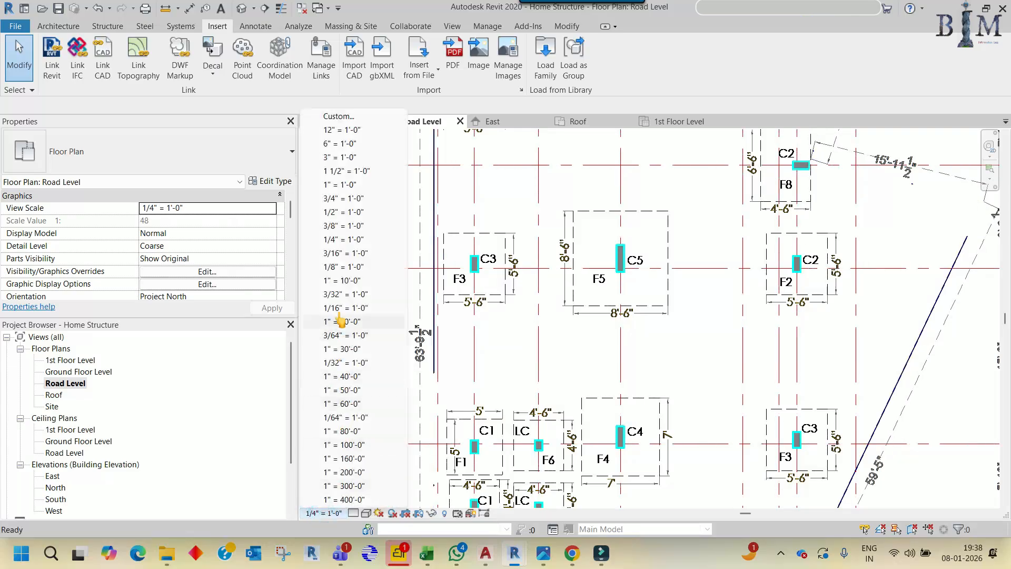
left_click(354, 212)
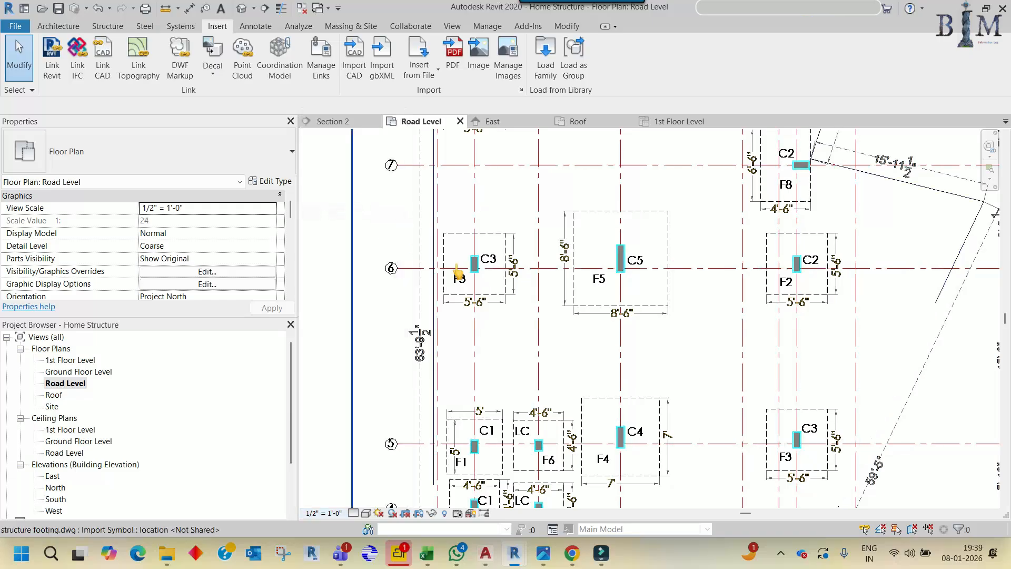
Set the Road Level plan's detail level to Fine and its visual style to Wireframe
scroll(561, 271, "down", 4)
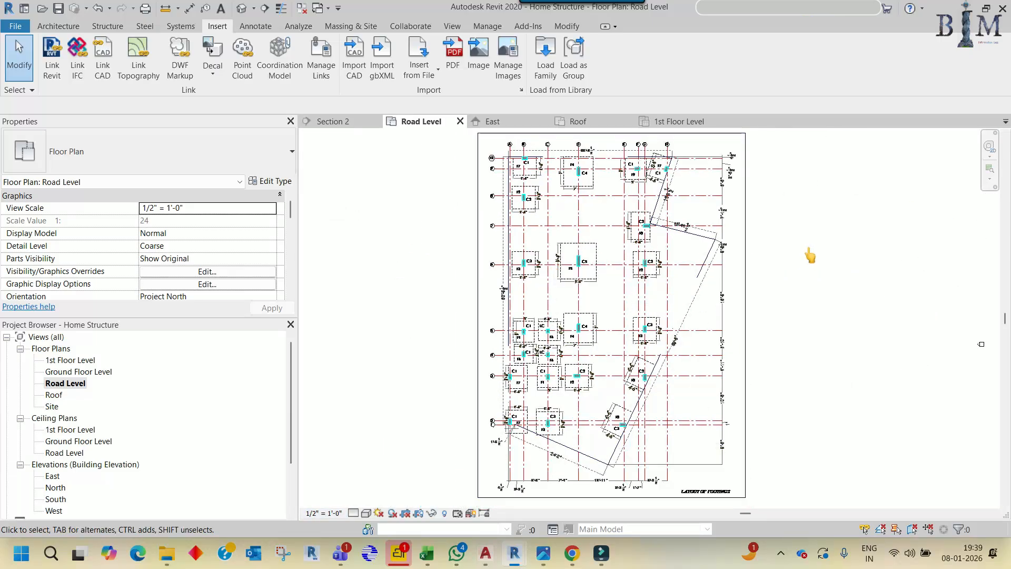
left_click(352, 513)
left_click(363, 499)
left_click(366, 512)
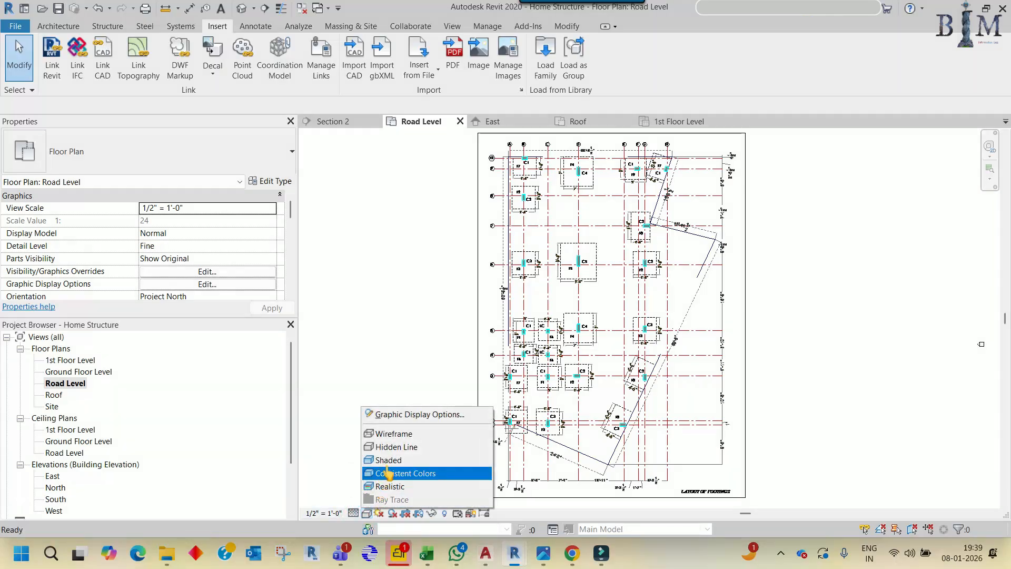
left_click(395, 434)
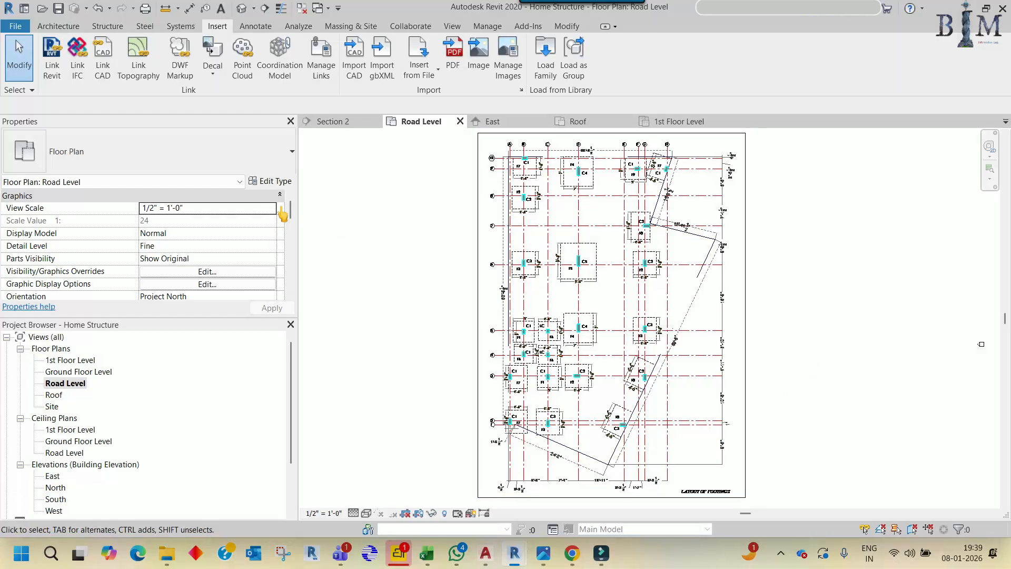
Link structure footing base.dwg into the Road Level plan for the current view only, positioned origin to origin, and unpin it
left_click(103, 63)
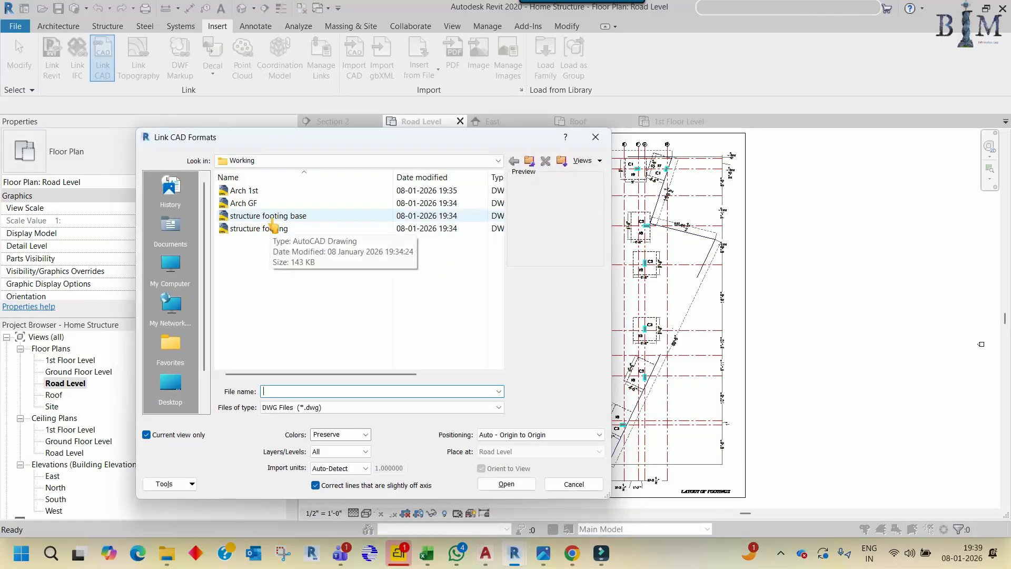
left_click(277, 217)
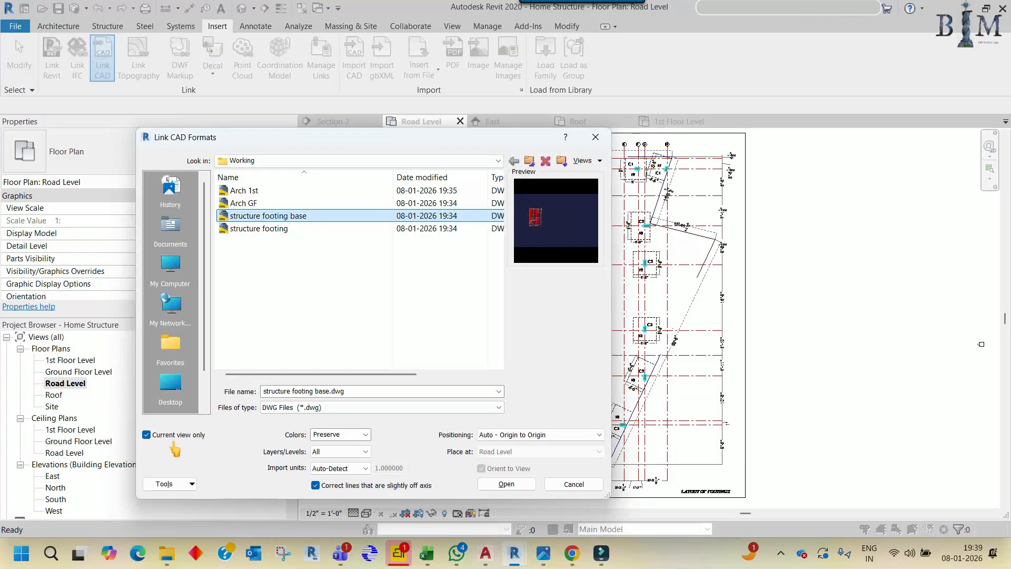
left_click(506, 483)
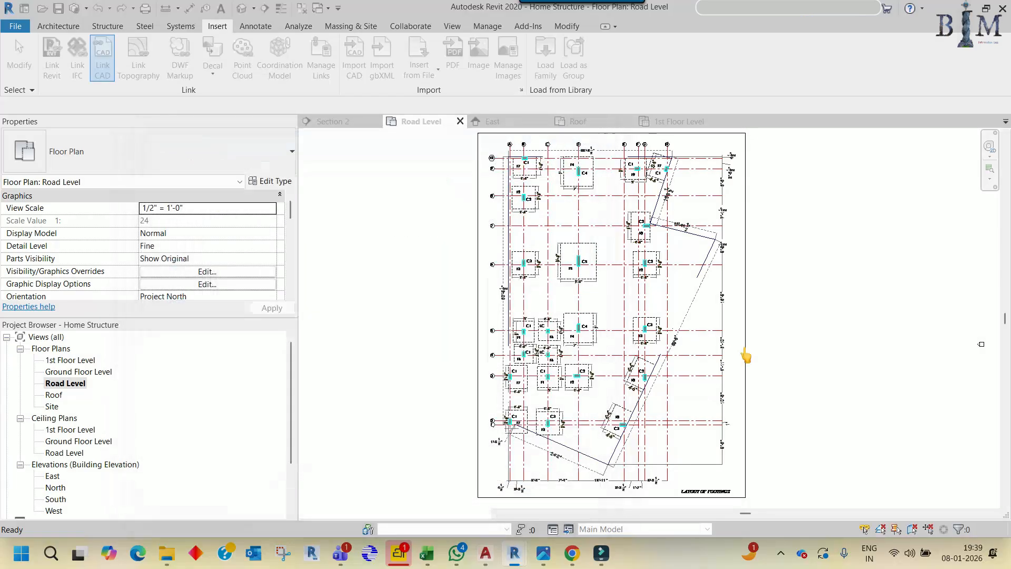
scroll(579, 337, "down", 10)
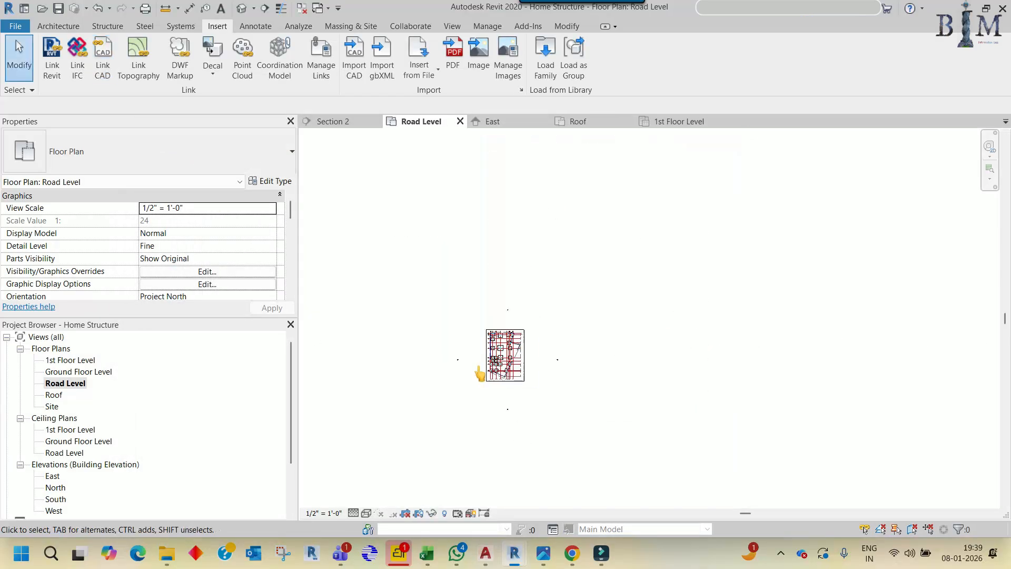
left_click_drag(481, 374, 874, 340)
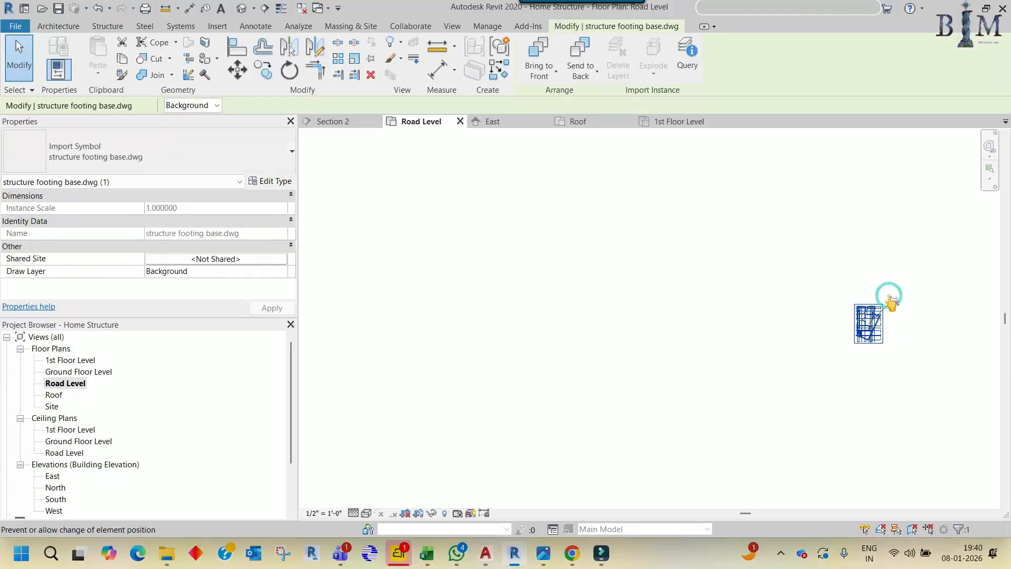
scroll(895, 264, "down", 3)
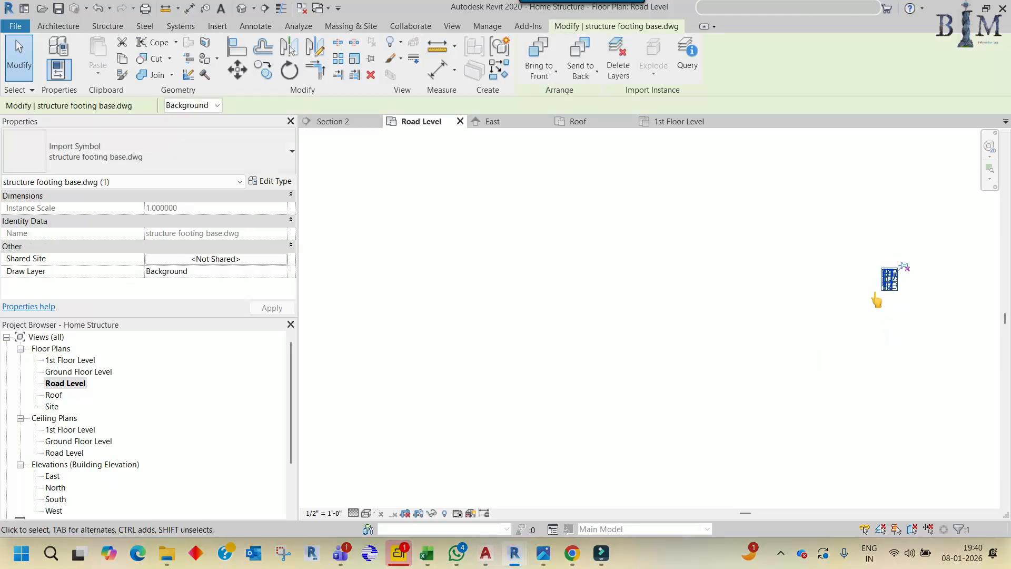
Move the structure footing base drawing by its outer boundary corner onto the matching corner of the structure footing drawing
left_click(236, 69)
scroll(884, 289, "up", 3)
scroll(865, 297, "up", 8)
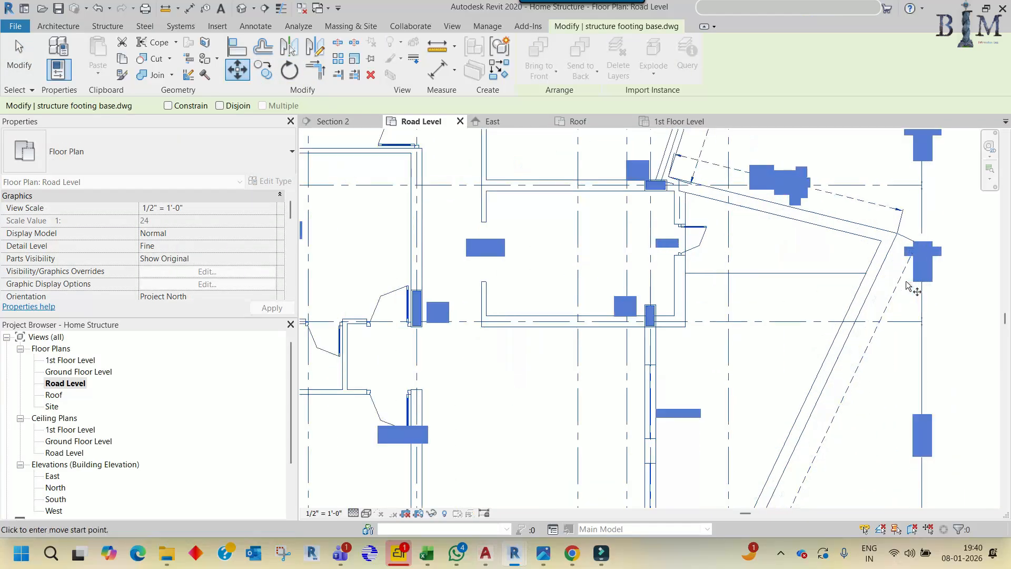
left_click(896, 233)
scroll(894, 236, "down", 10)
middle_click_drag(597, 350, 894, 243)
scroll(893, 243, "down", 2)
middle_click_drag(625, 363, 889, 241)
middle_click_drag(515, 184, 574, 359)
scroll(574, 359, "up", 8)
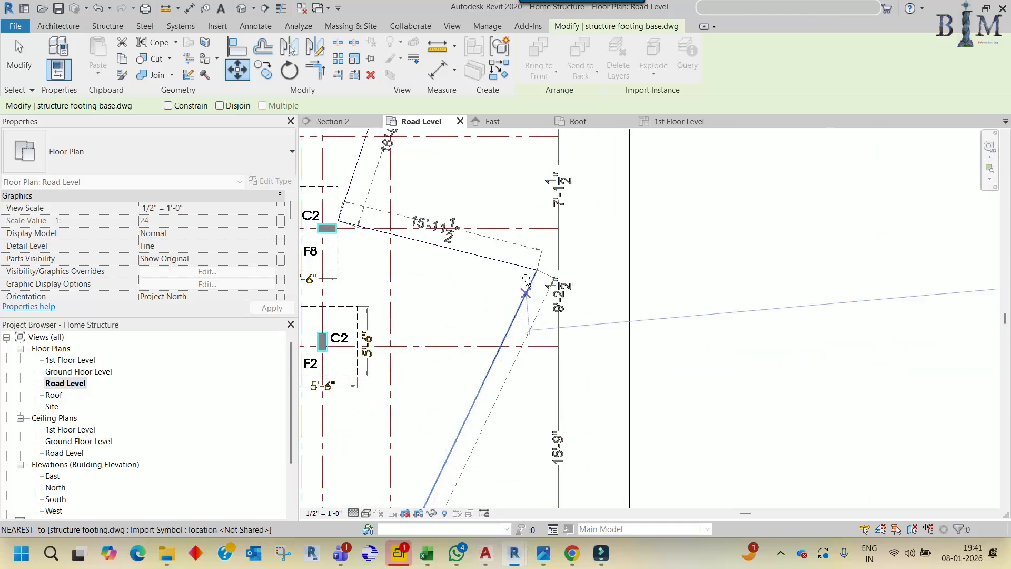
scroll(526, 279, "up", 2)
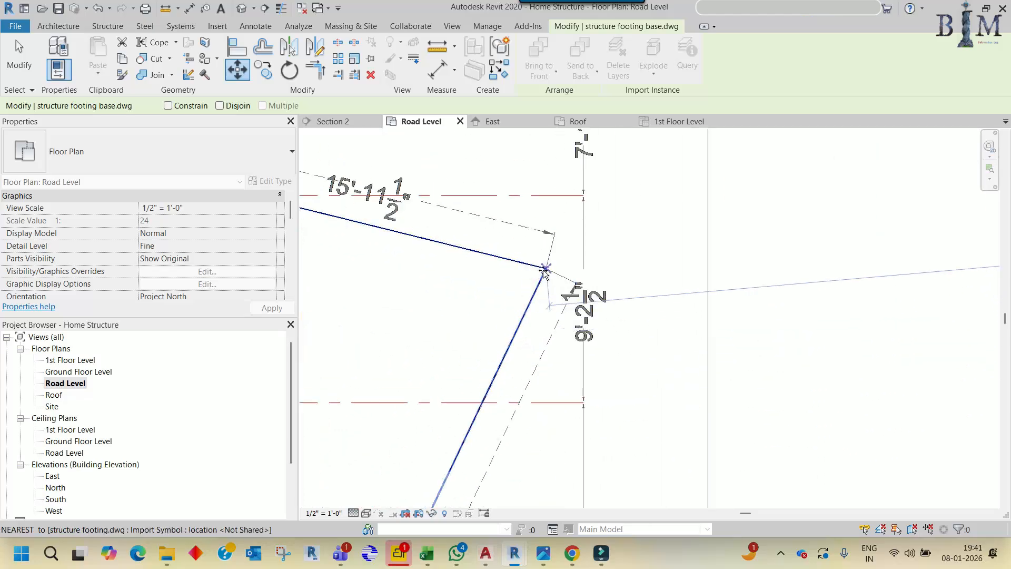
scroll(548, 274, "up", 4)
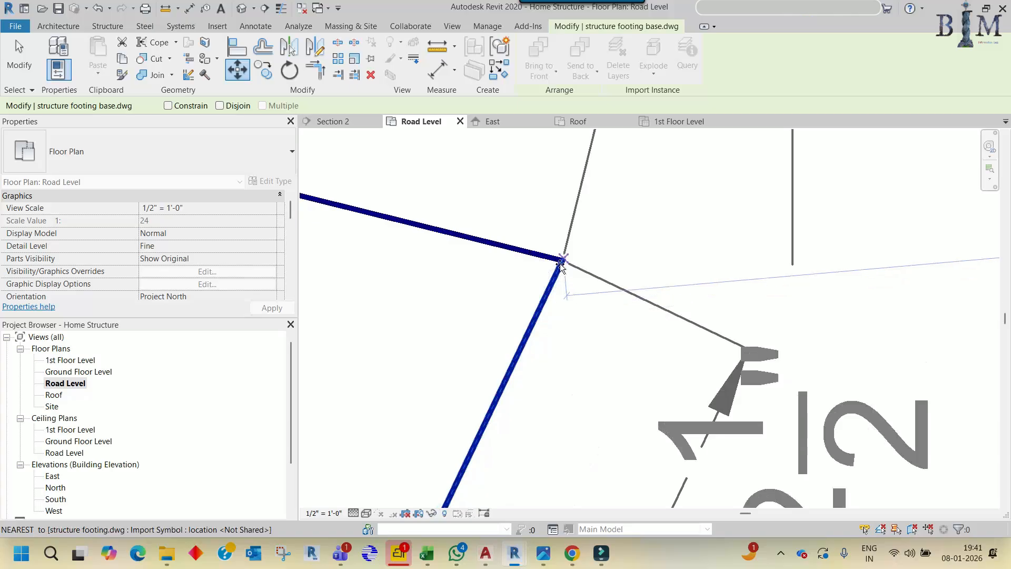
left_click(562, 259)
Turn on thin lines and inspect how closely the two linked drawings overlap along grid line 7
scroll(611, 264, "down", 8)
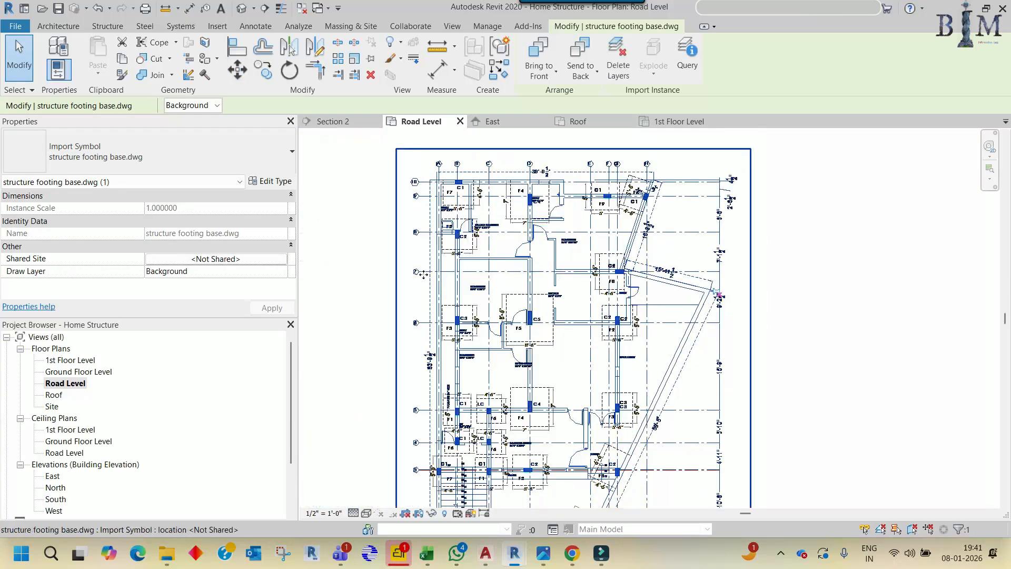
scroll(444, 287, "up", 6)
key("t")
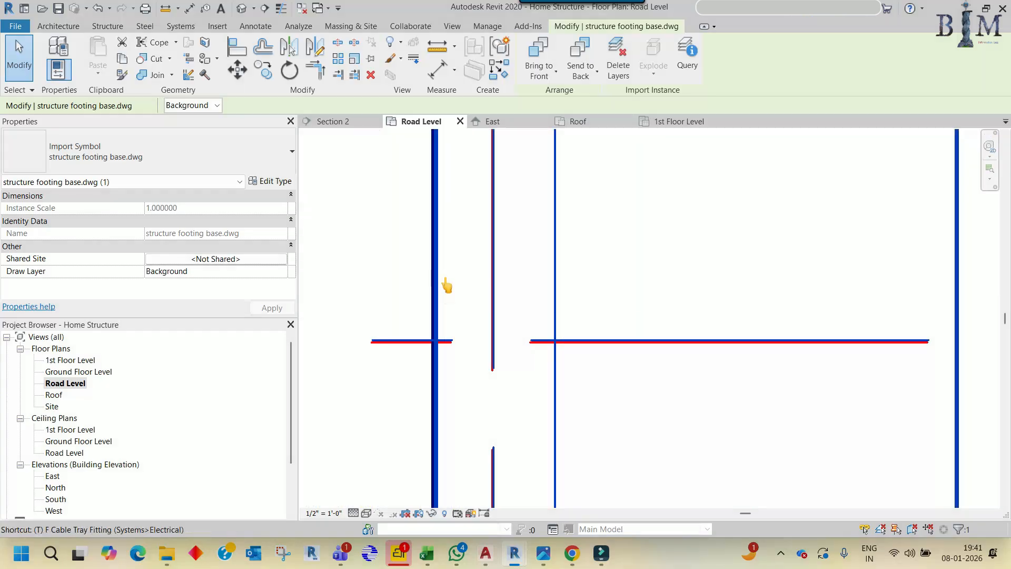
key("l")
key("Escape")
scroll(511, 305, "down", 2)
scroll(511, 310, "down", 8)
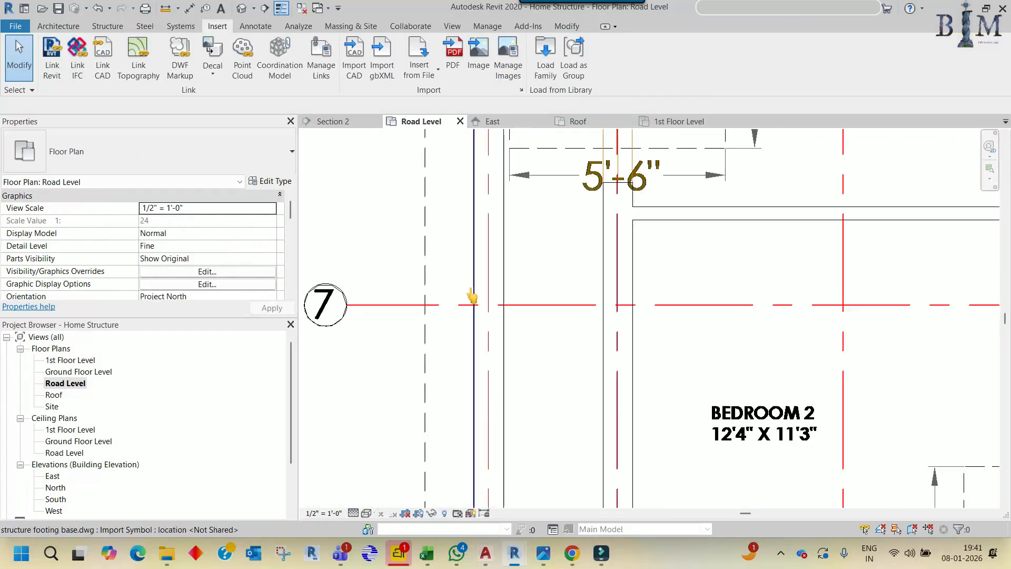
Move the structure footing base drawing by its outer boundary corner near the 15'-11 1/2" edge onto the structure footing drawing's matching corner
scroll(600, 286, "up", 10)
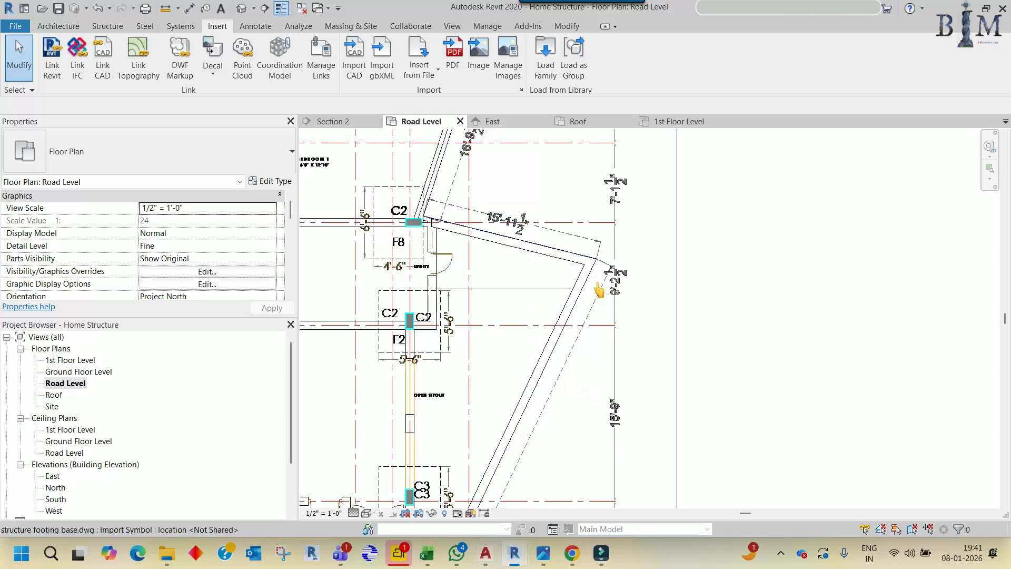
scroll(644, 252, "up", 2)
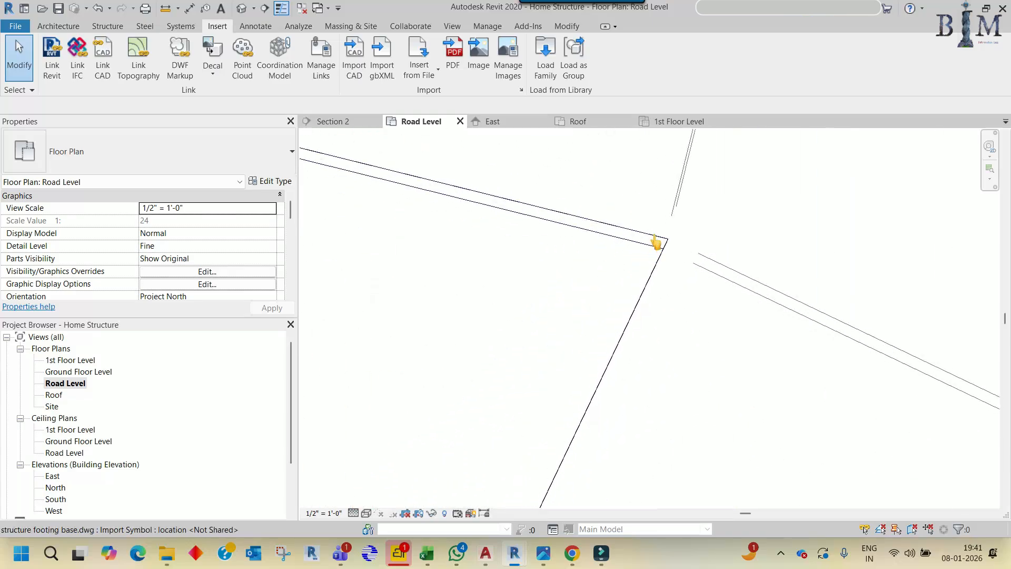
left_click(656, 239)
key("m")
key("v")
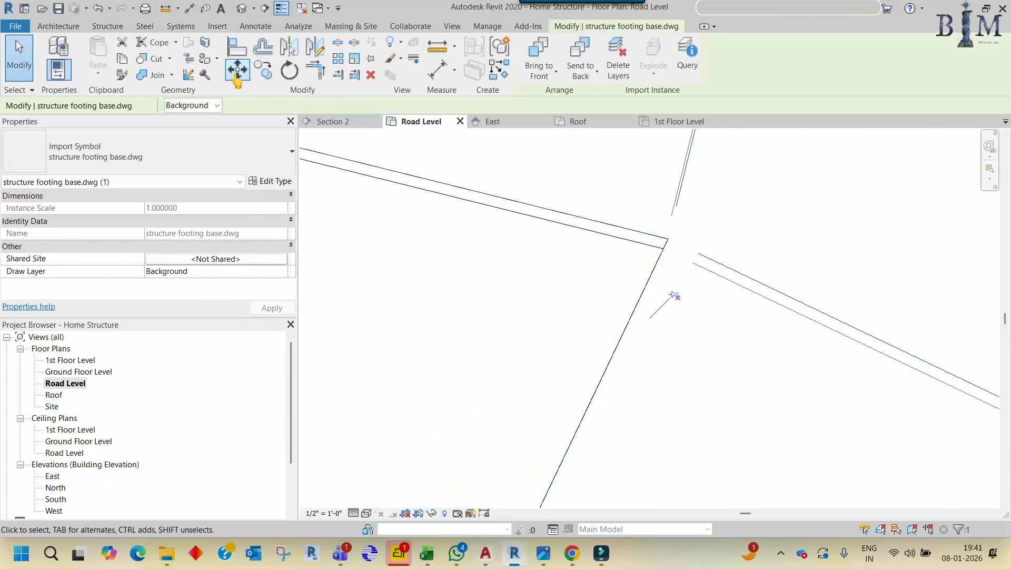
left_click(665, 241)
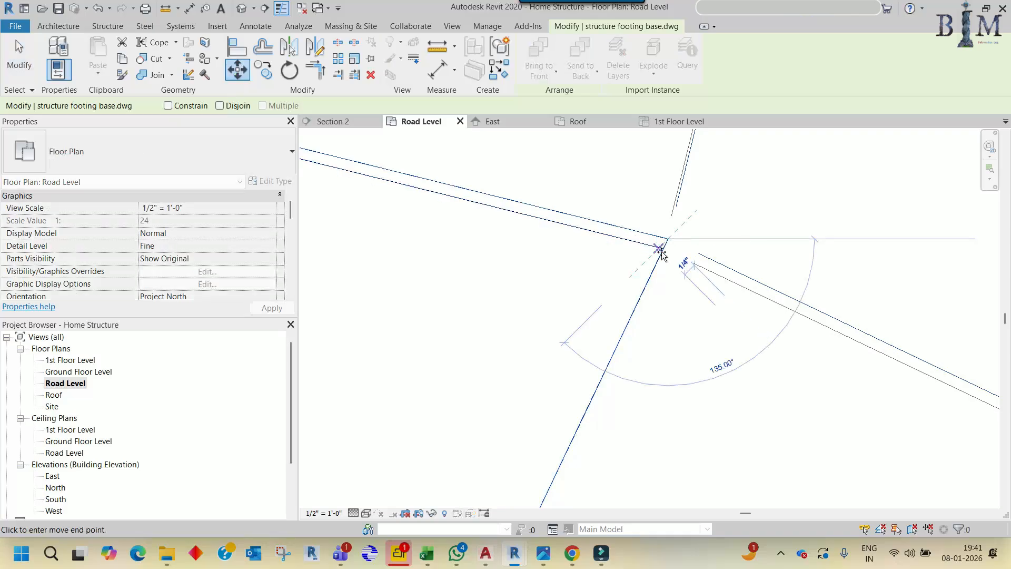
left_click(664, 245)
scroll(684, 284, "up", 2)
scroll(685, 289, "down", 7)
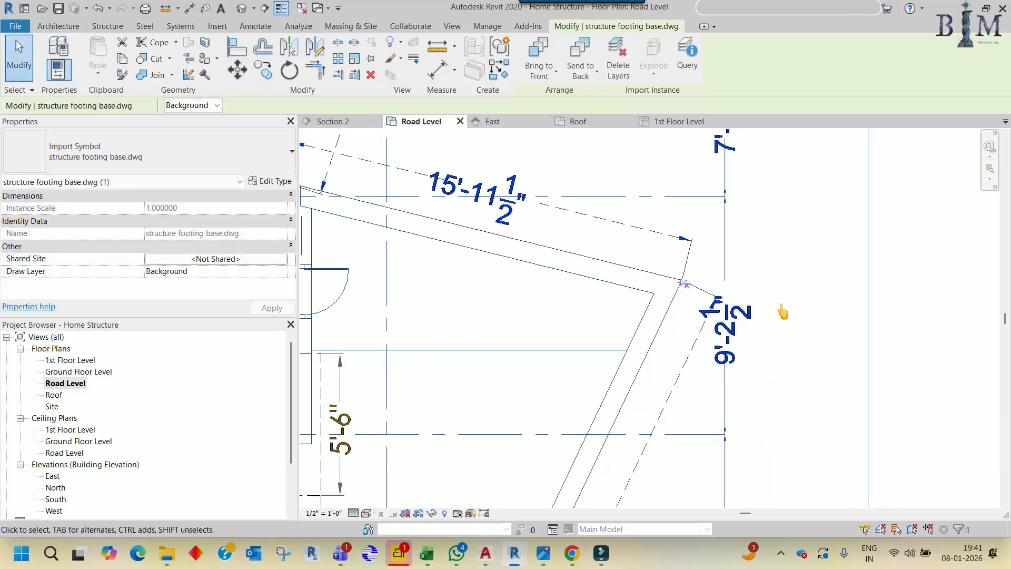
middle_click_drag(363, 204, 581, 269)
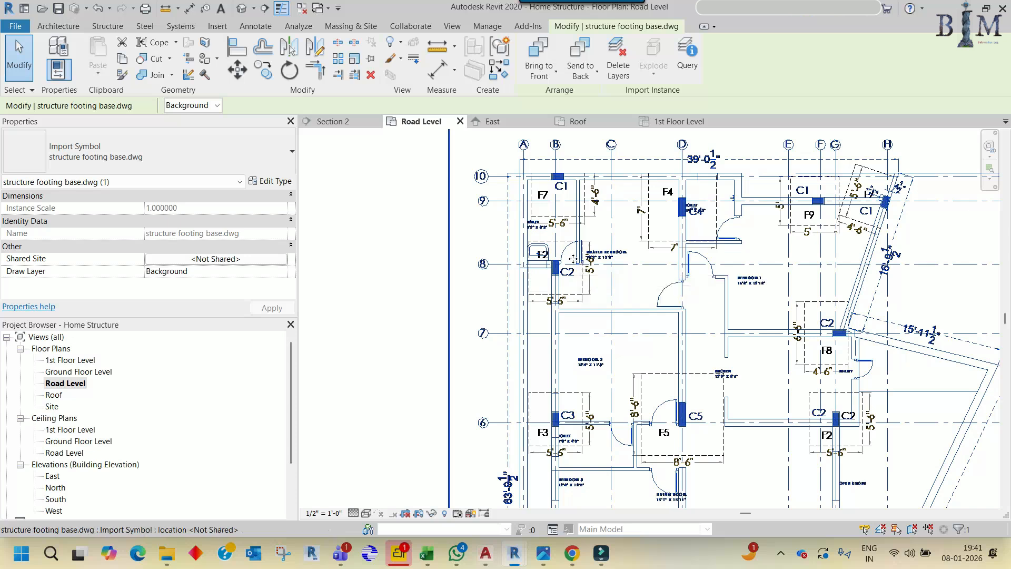
key("Escape")
Inspect the overlap of the two linked drawings across the whole grid, from the footings at line 10 down to the lower boundary
scroll(533, 193, "down", 4)
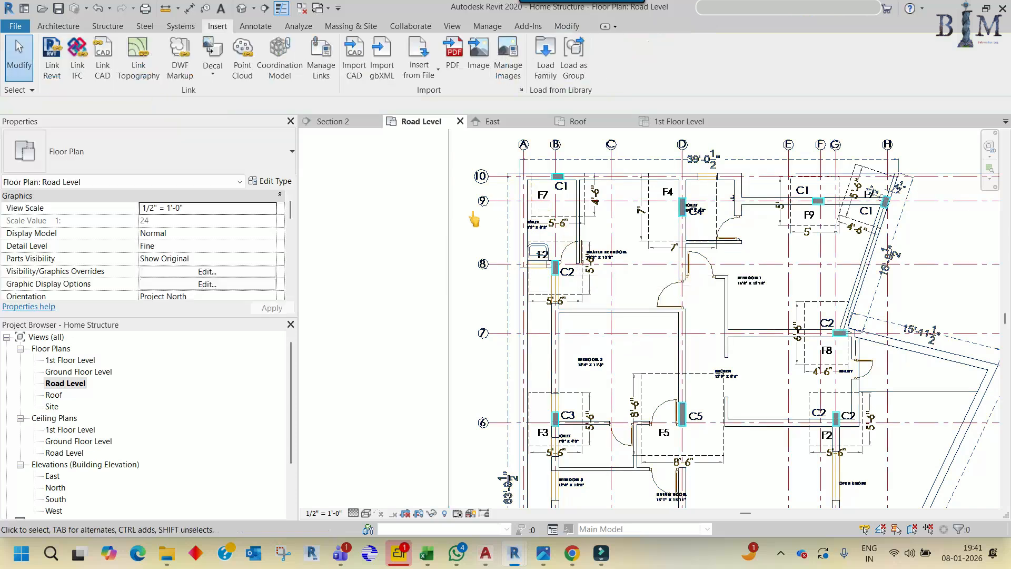
middle_click_drag(583, 343, 560, 283)
scroll(584, 321, "up", 3)
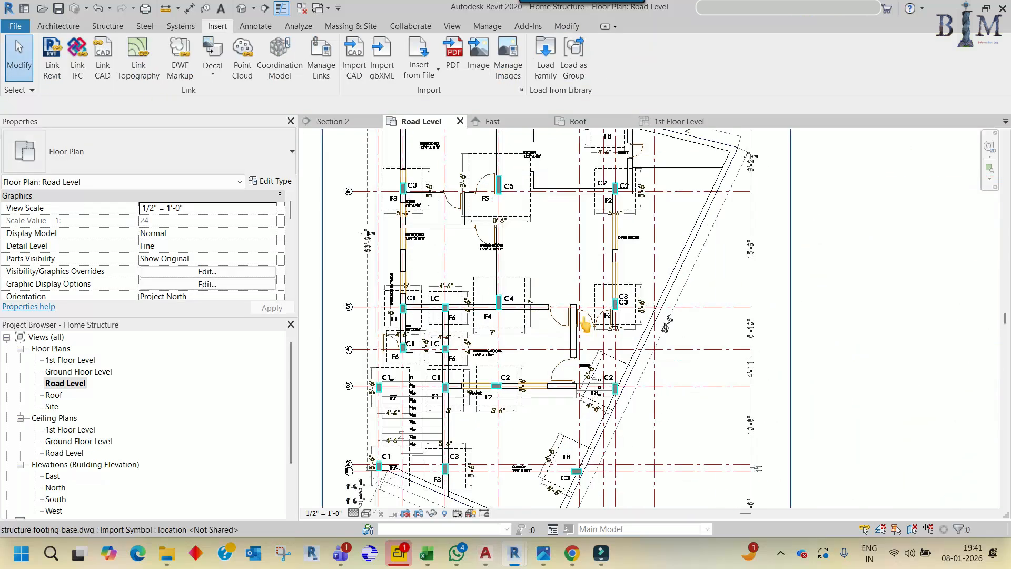
middle_click_drag(515, 221, 608, 377)
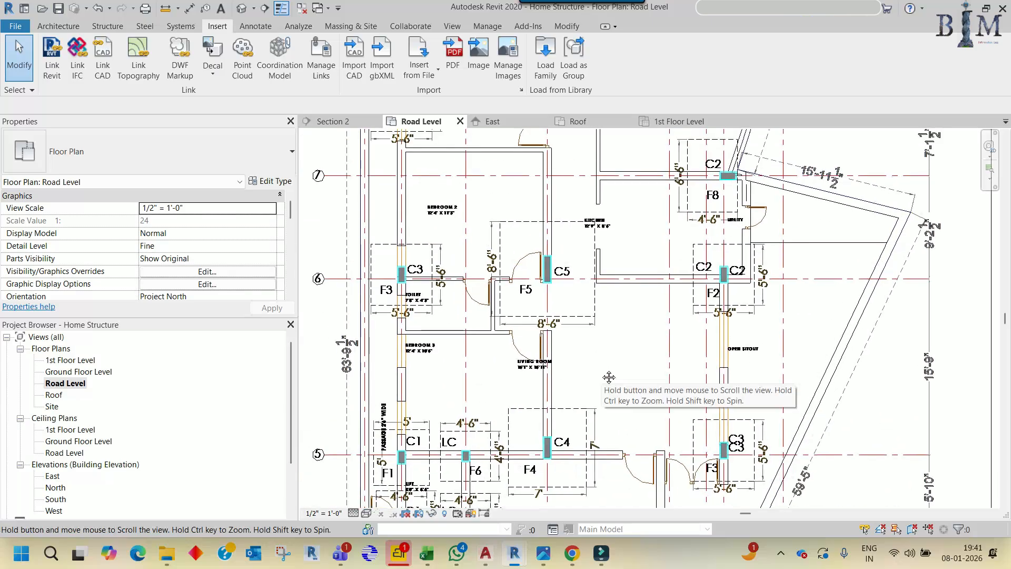
middle_click_drag(551, 240, 580, 377)
middle_click_drag(589, 270, 591, 311)
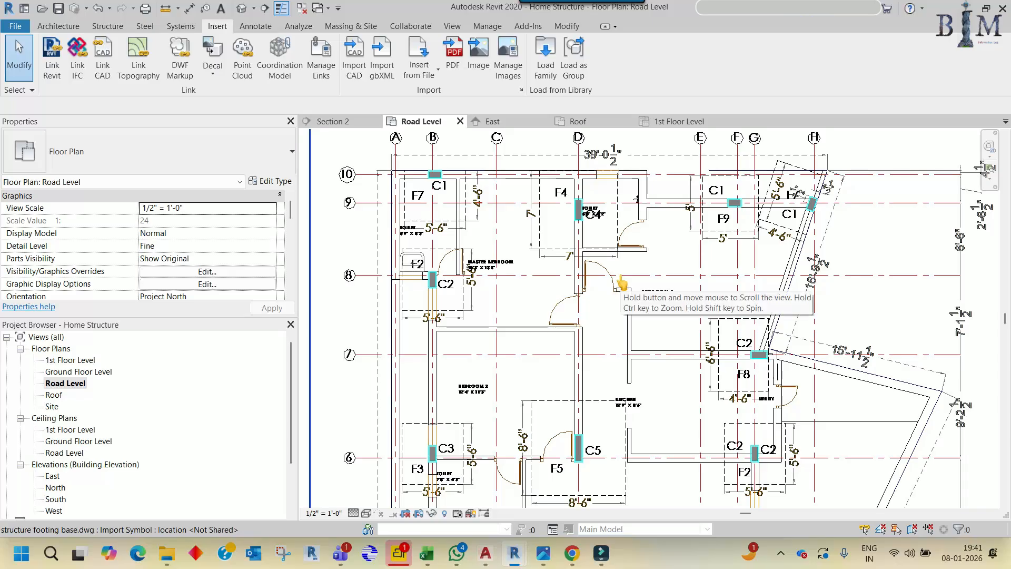
scroll(621, 284, "down", 5)
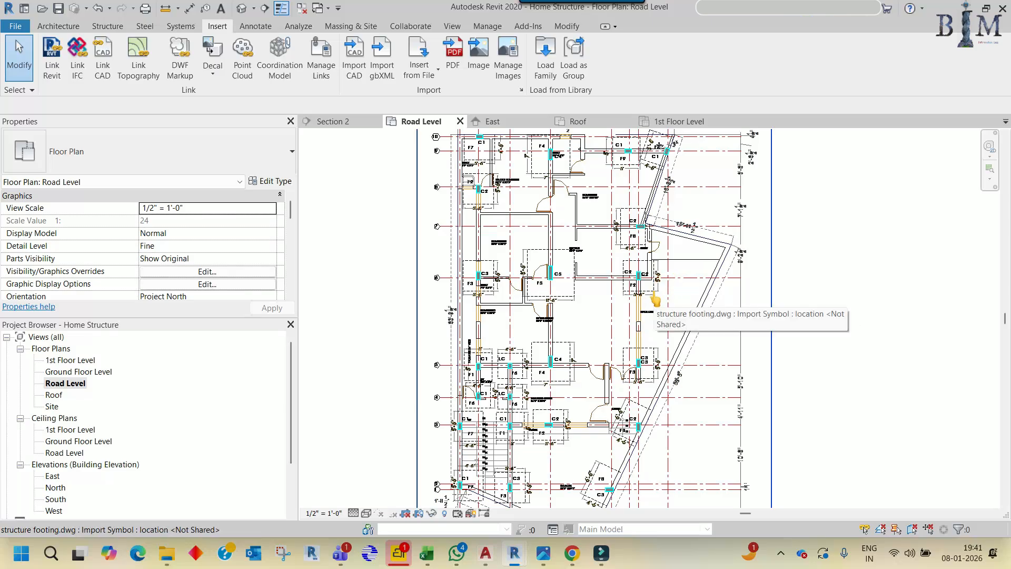
Turn off the visibility of the imported structure footing base drawing in the Road Level plan
key("v")
key("v")
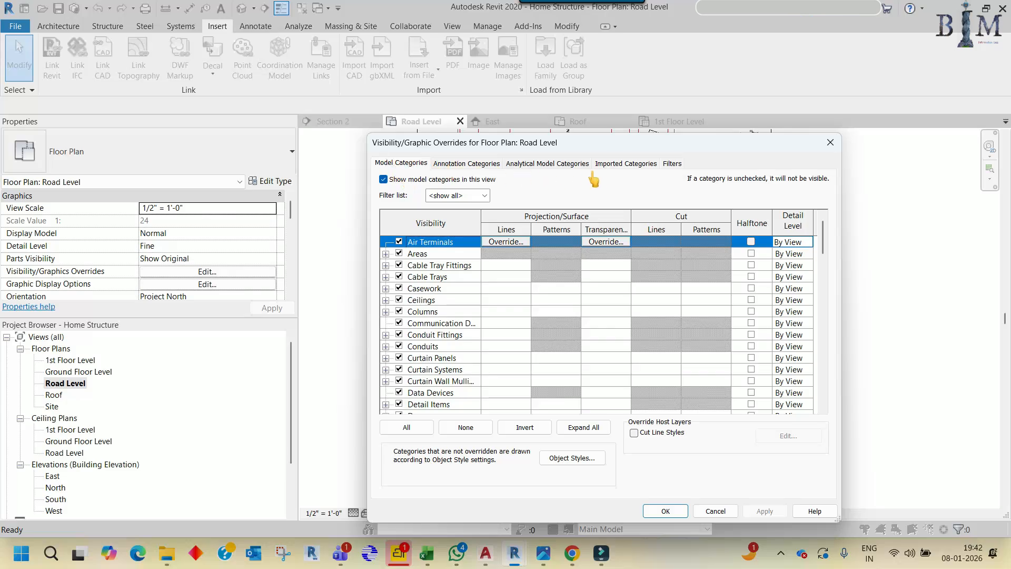
left_click(611, 167)
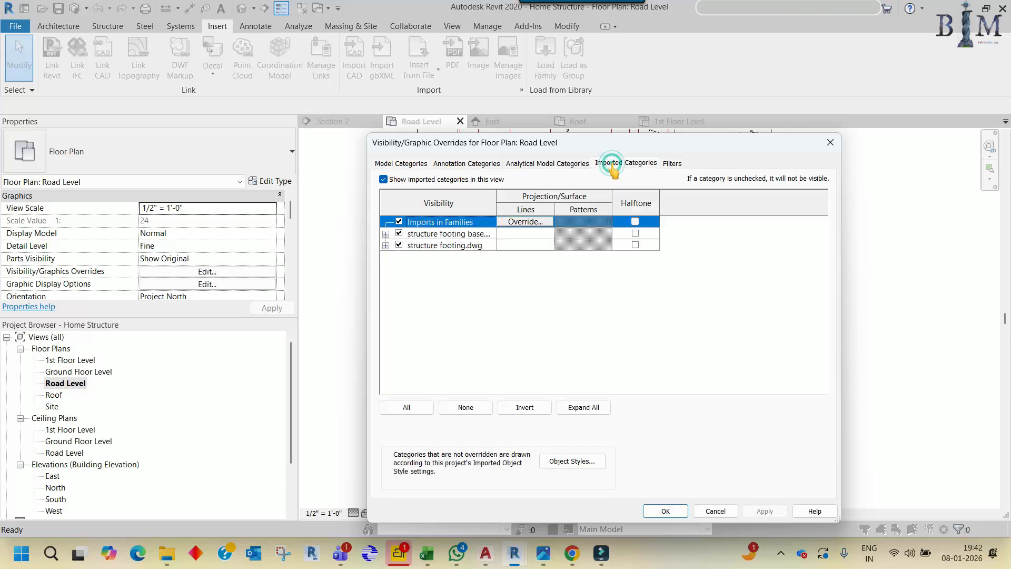
left_click(431, 234)
left_click(666, 511)
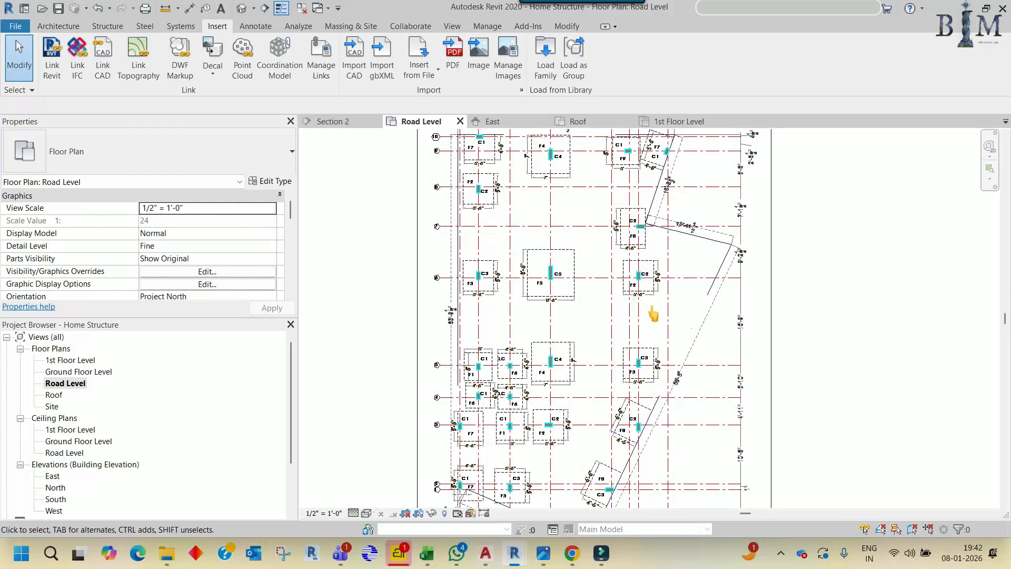
Turn the imported structure footing base drawing's visibility back on in the Road Level plan
key("v")
key("v")
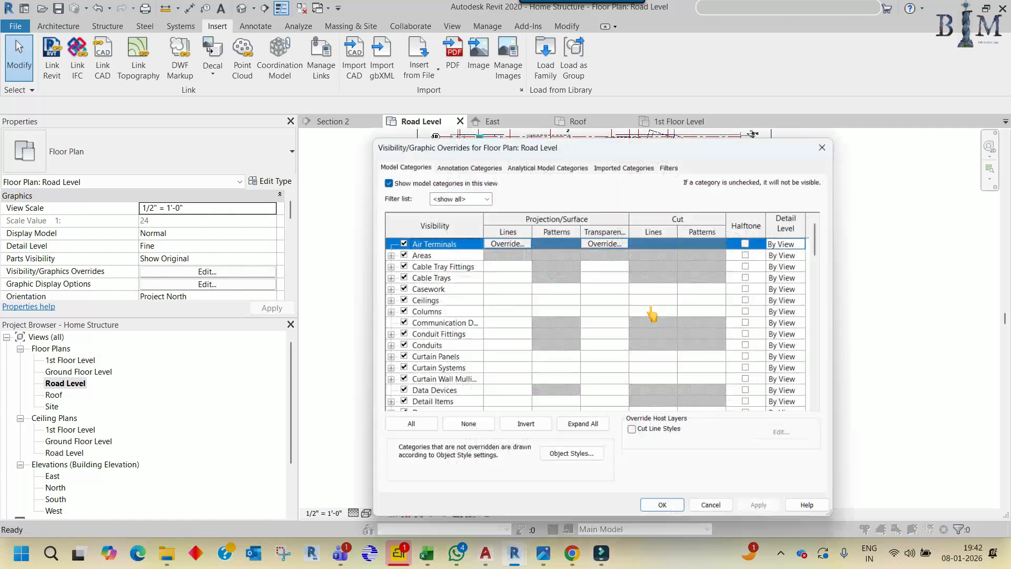
left_click(625, 163)
left_click(399, 232)
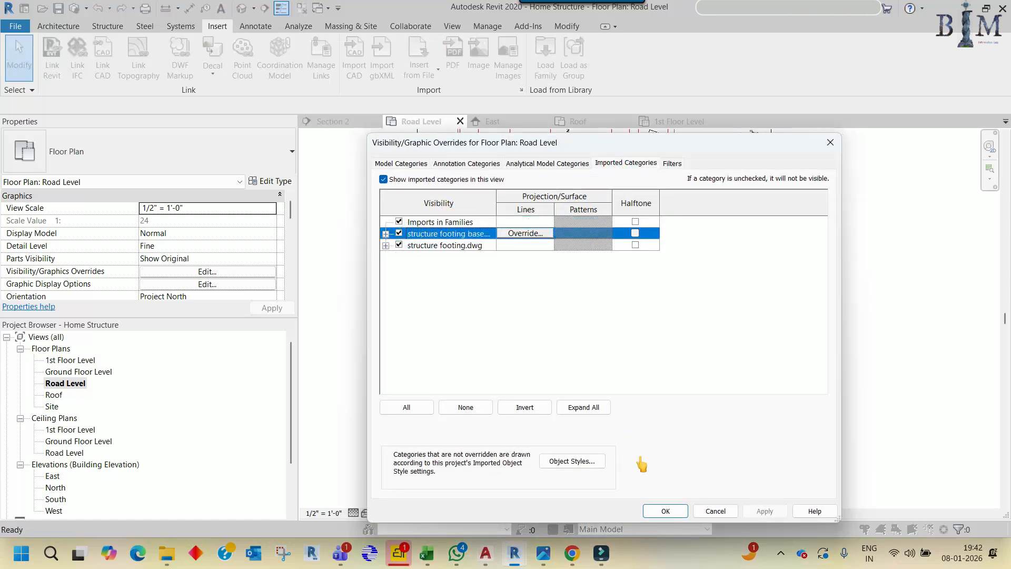
left_click(663, 508)
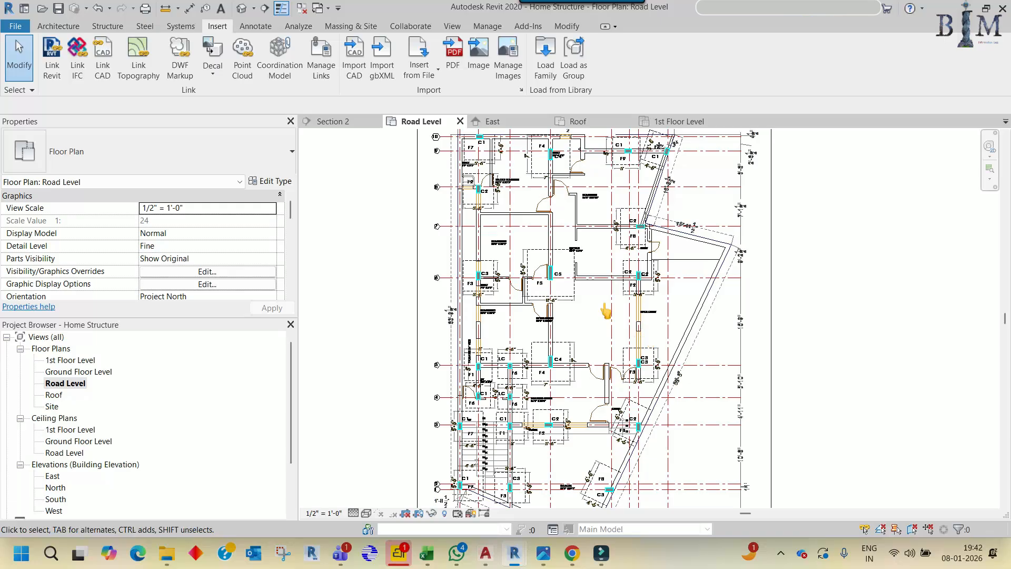
Pin the structure footing base drawing in place and temporarily hide it in the Road Level plan
left_click(737, 282)
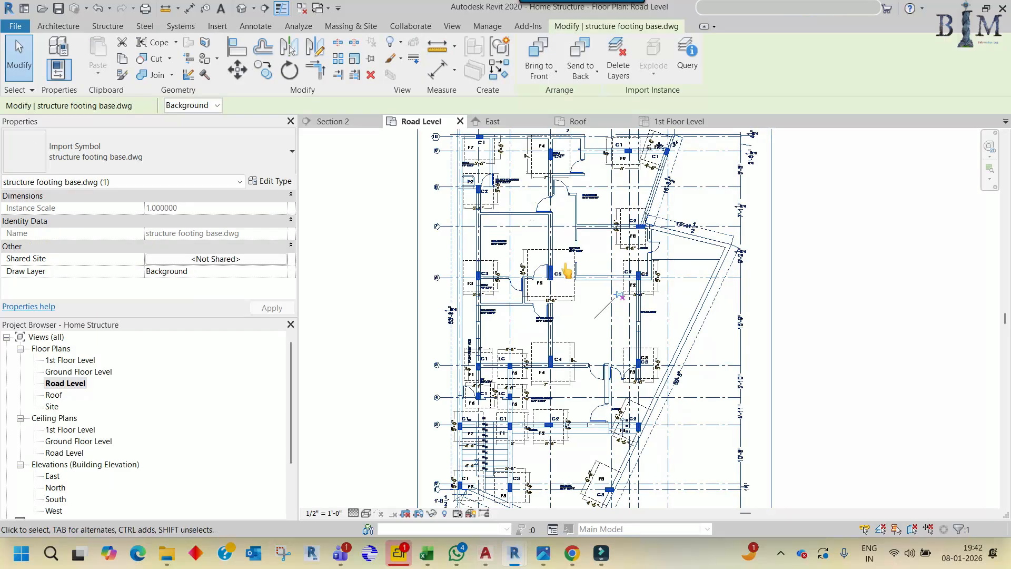
left_click(370, 59)
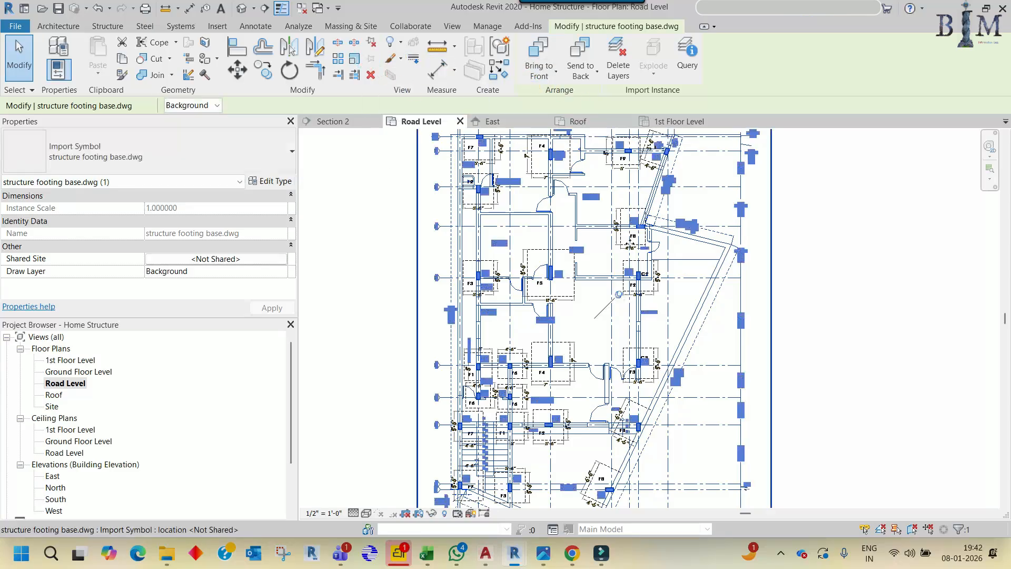
key("h")
key("h")
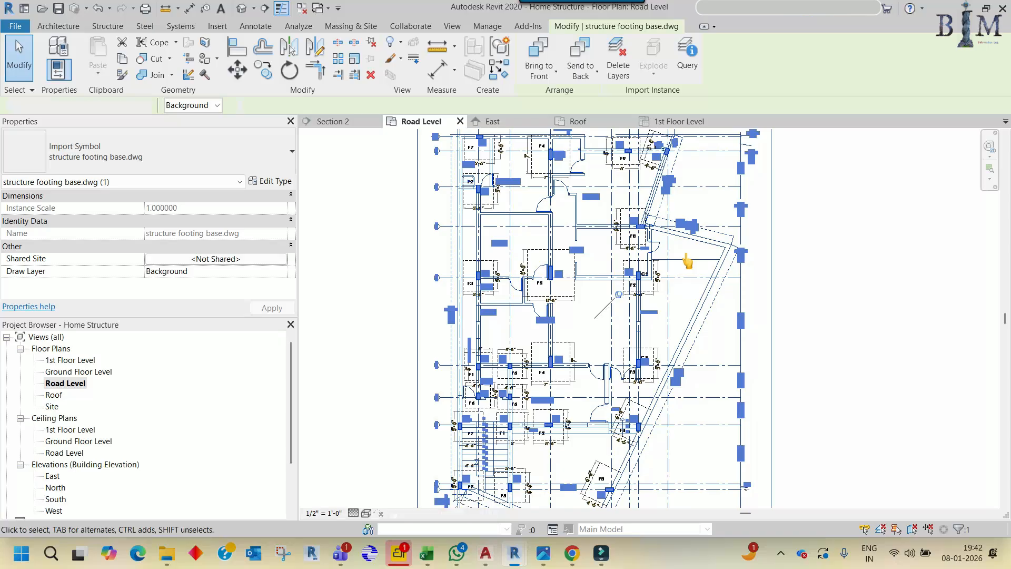
Pin the structure footing drawing in place and deselect it
left_click(717, 250)
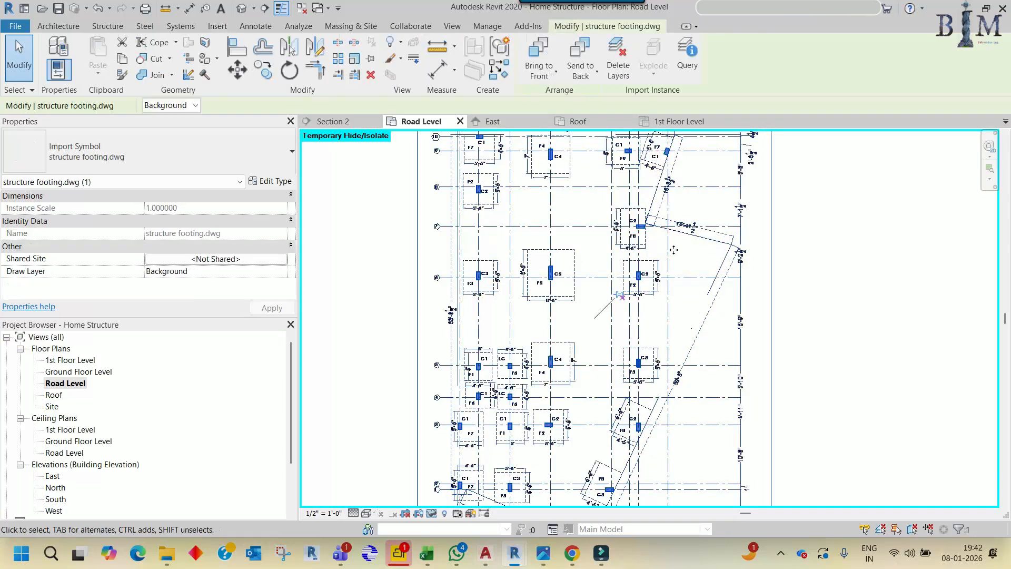
key("p")
key("n")
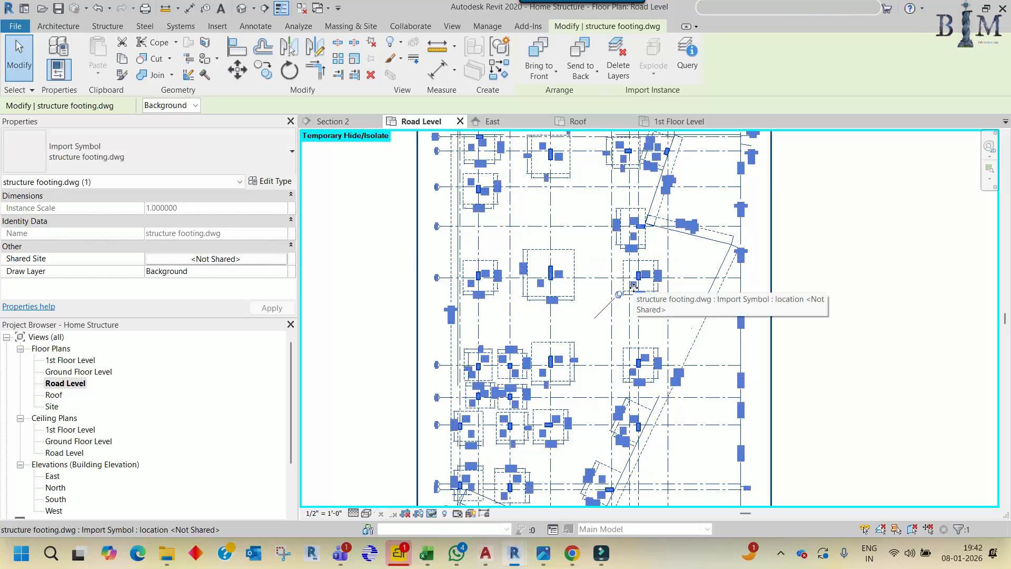
left_click(853, 397)
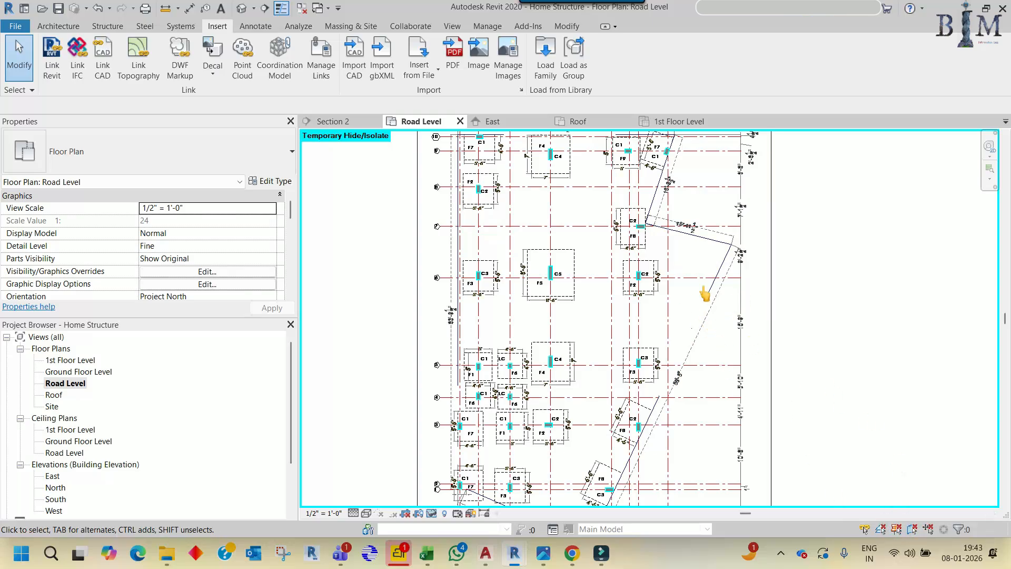
Reset the temporary hide in the Road Level plan to bring back the structure footing base drawing
scroll(705, 293, "down", 3)
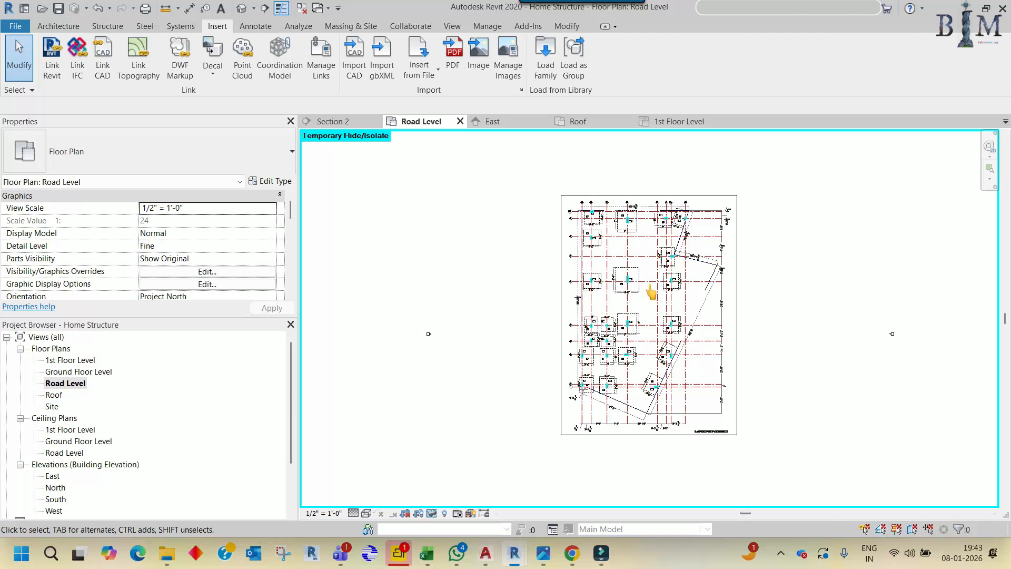
scroll(652, 291, "up", 5)
scroll(732, 272, "down", 6)
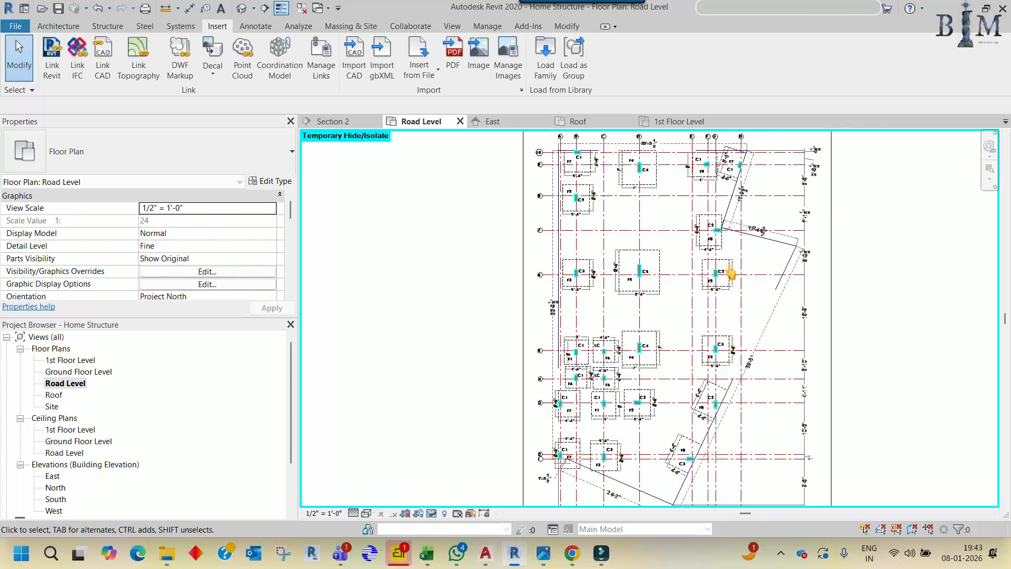
key("h")
key("r")
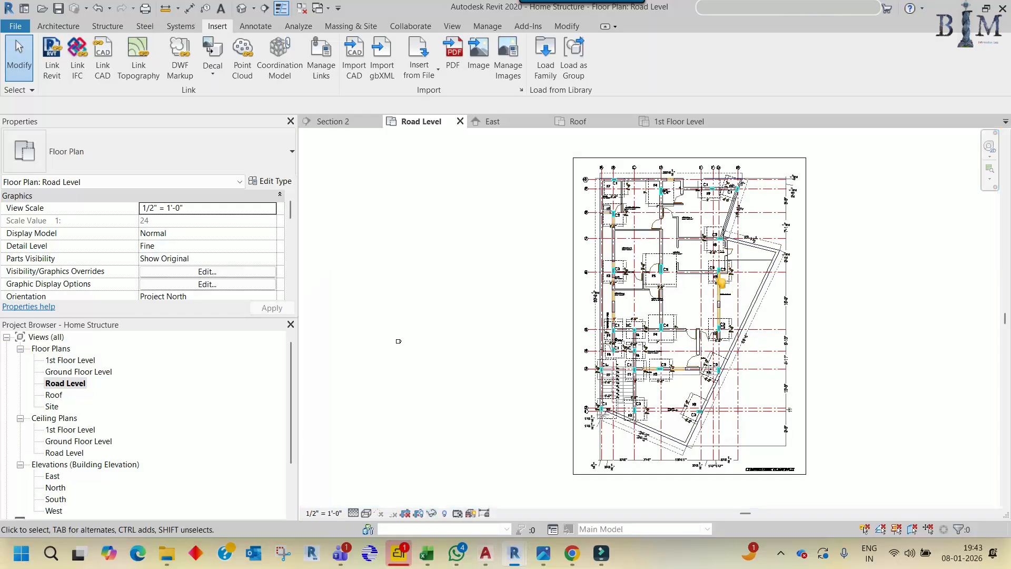
Use the Road Level plan's visibility overrides to hide the imported structure footing base drawing, leaving only the footing layout
key("v")
key("v")
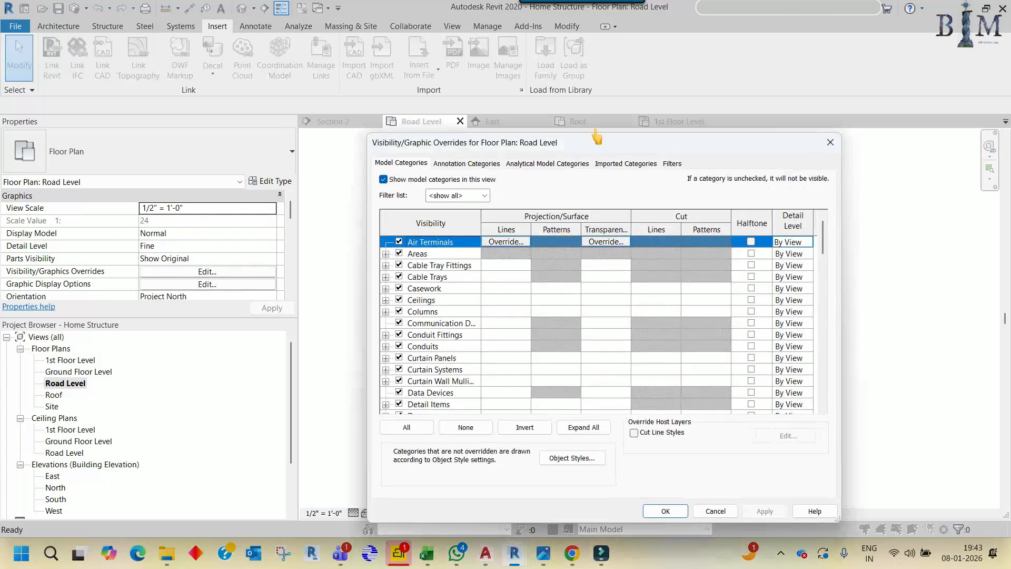
left_click(609, 163)
left_click(427, 234)
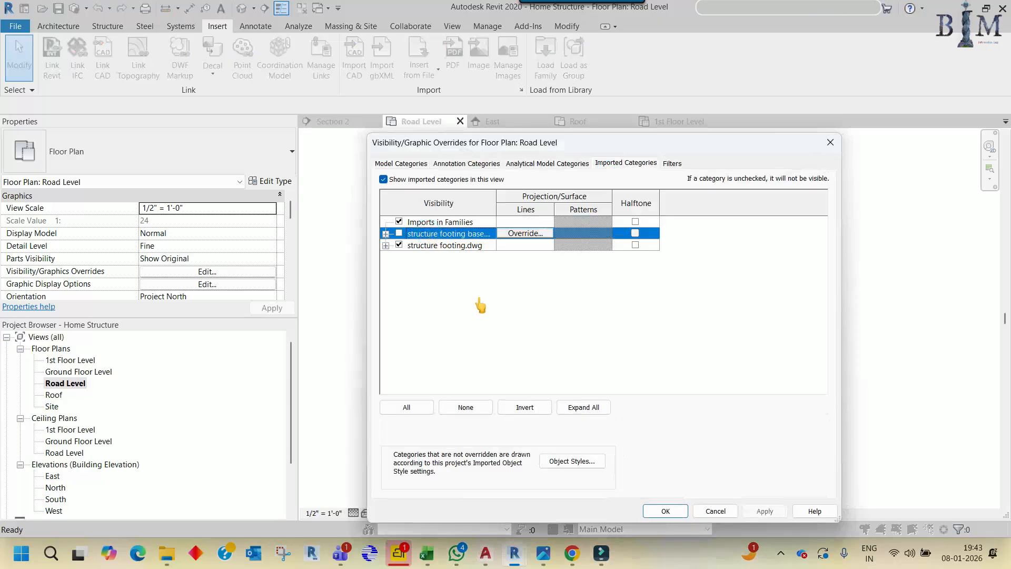
left_click(666, 511)
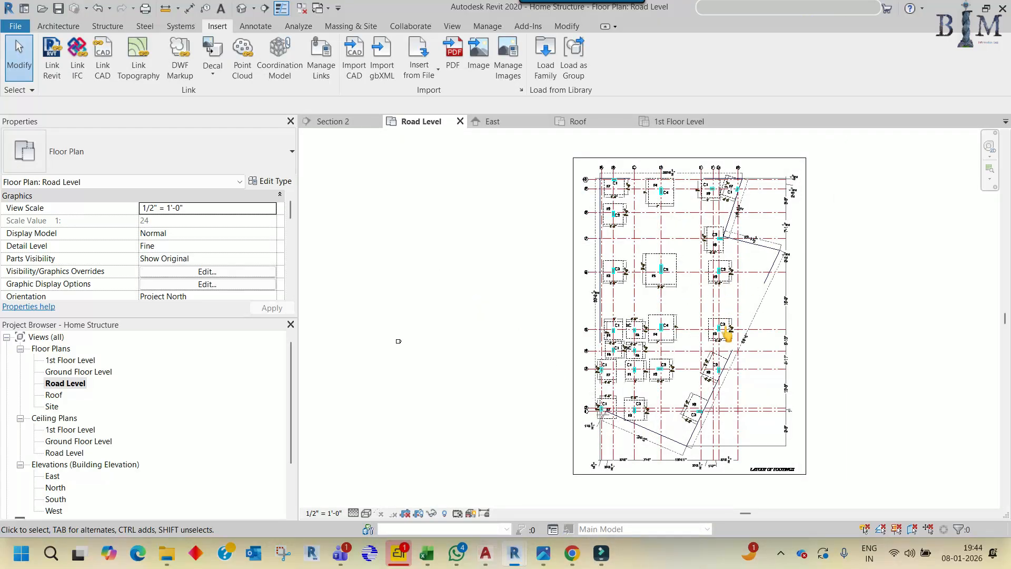
middle_click_drag(727, 333, 669, 332)
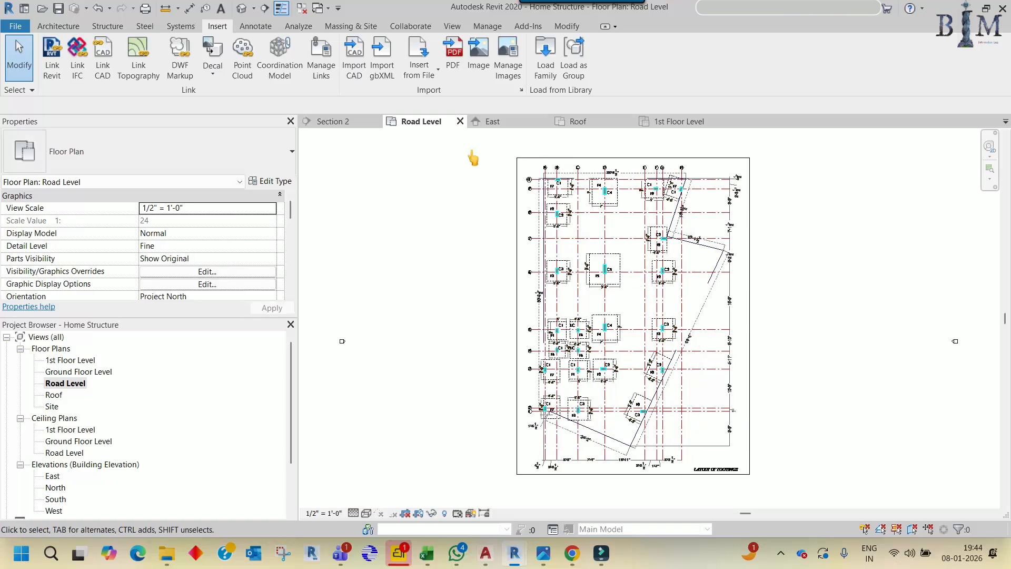
Close the inactive views, check the remaining Section 2 view of the Tower Structure project, and return to the Road Level plan
left_click(301, 8)
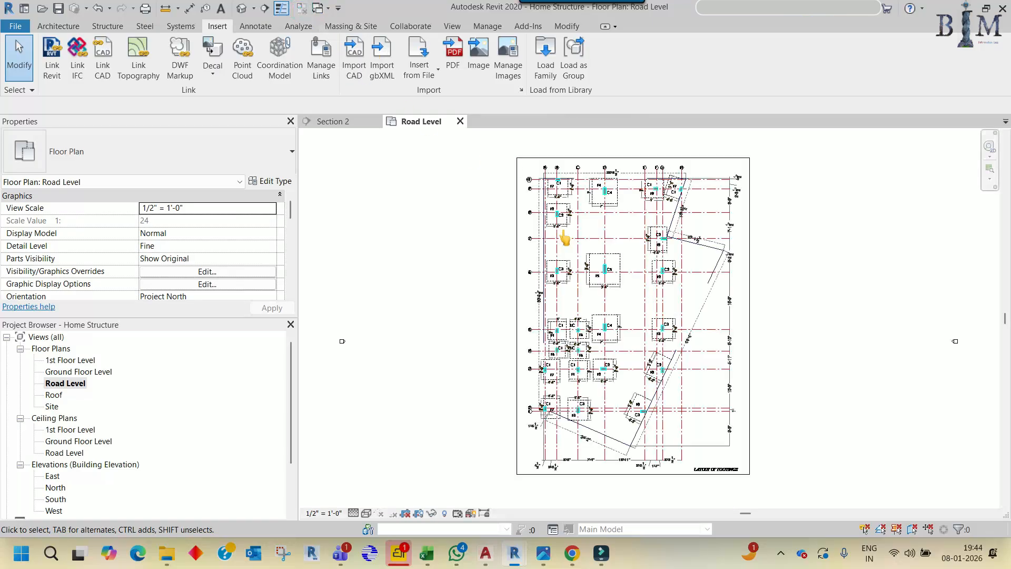
left_click(348, 126)
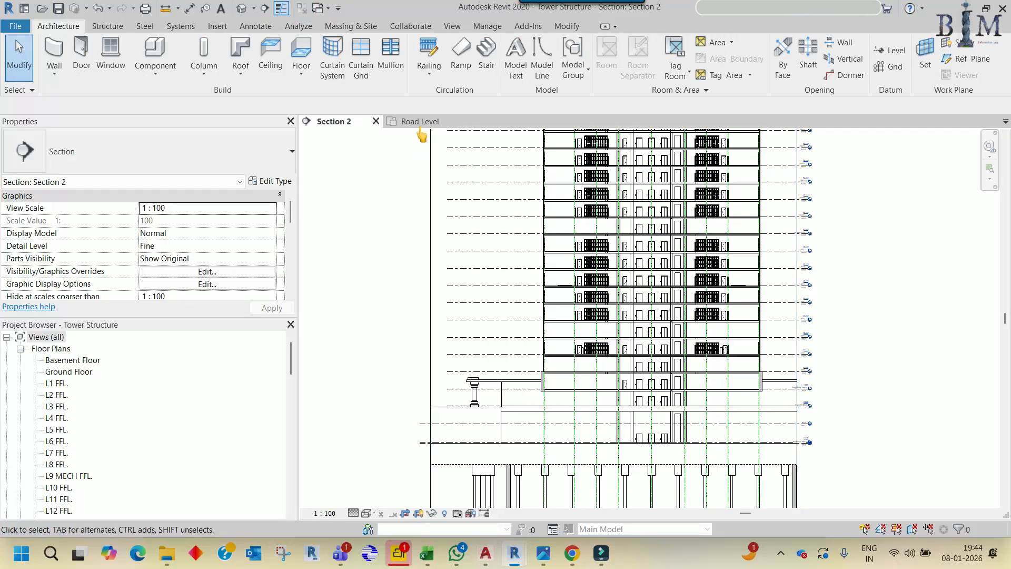
left_click(420, 127)
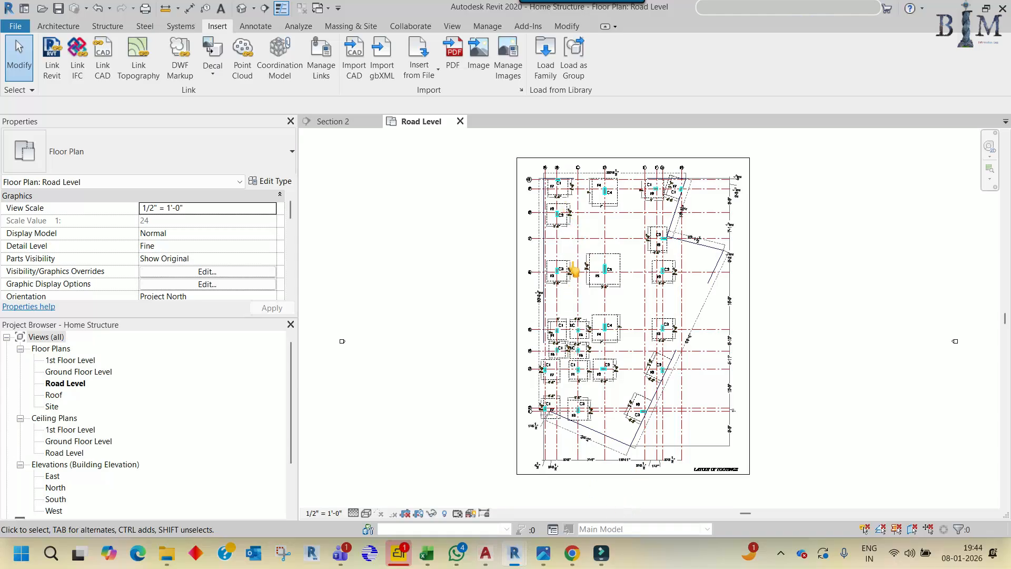
Switch to Chrome and examine the isolated concrete column footing reference with its 3D view, plan and section
left_click(572, 552)
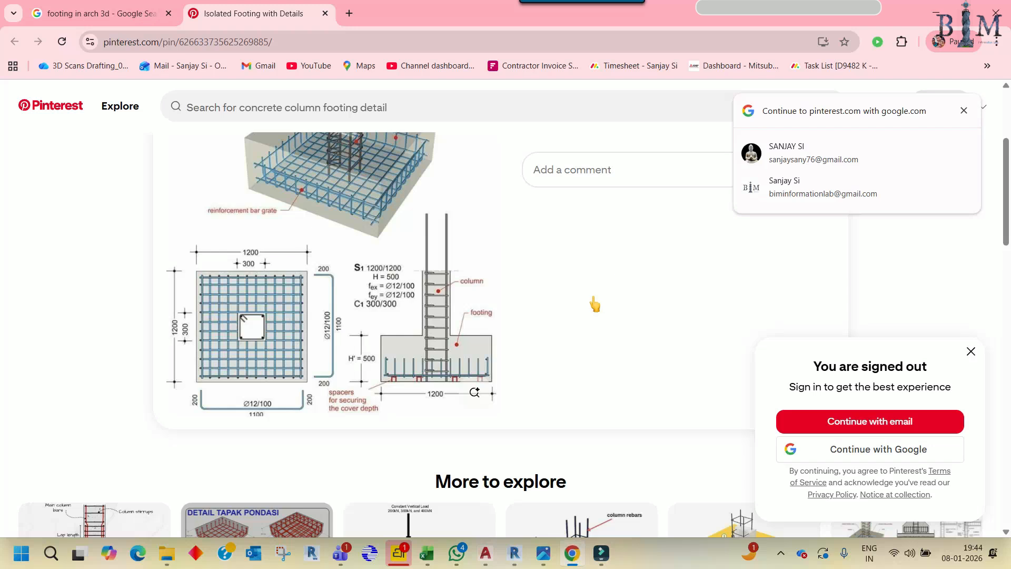
scroll(595, 304, "up", 2)
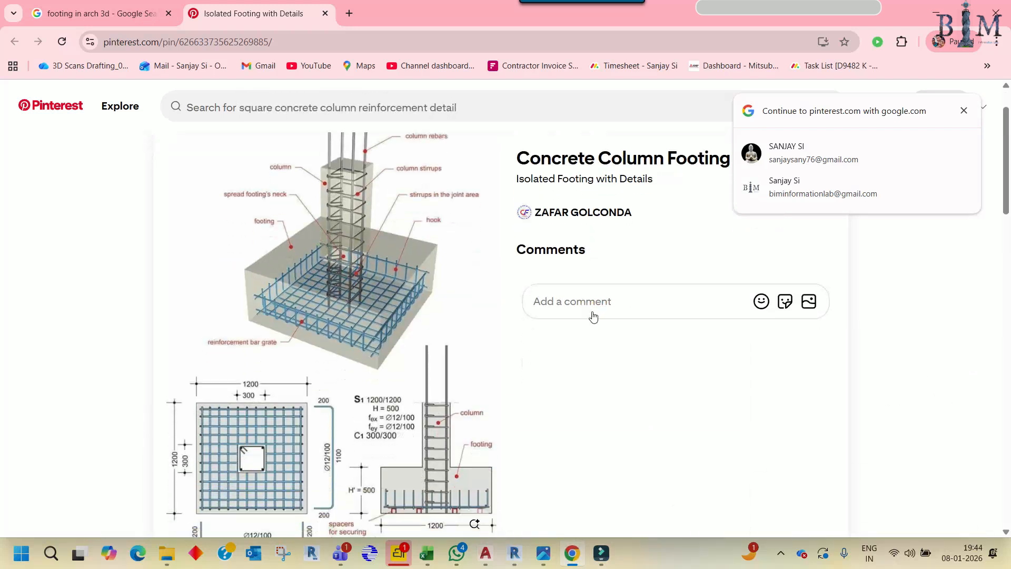
Switch back to Revit's Road Level plan and examine footing F3 around column C3
mouse_move(487, 556)
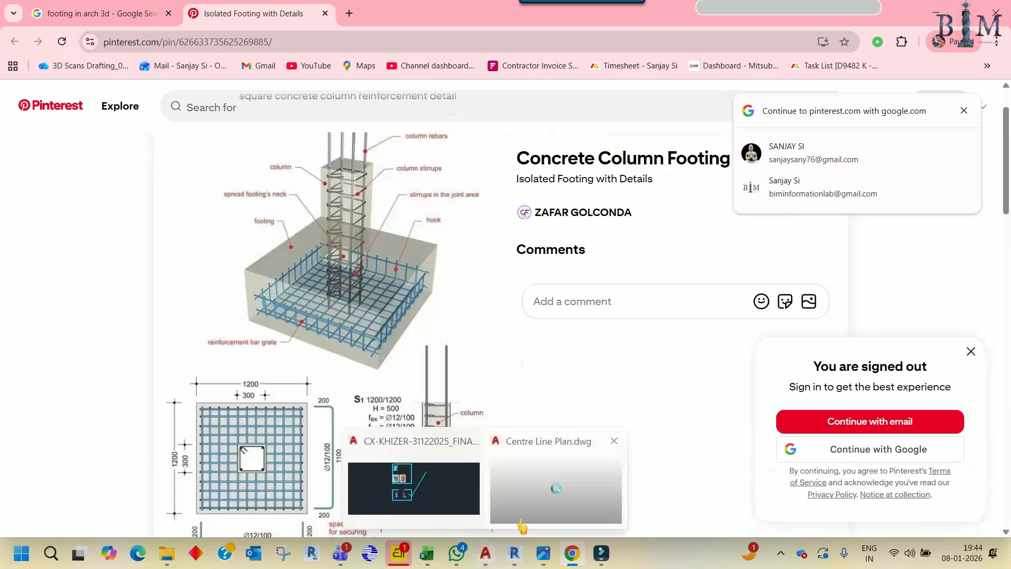
mouse_move(537, 508)
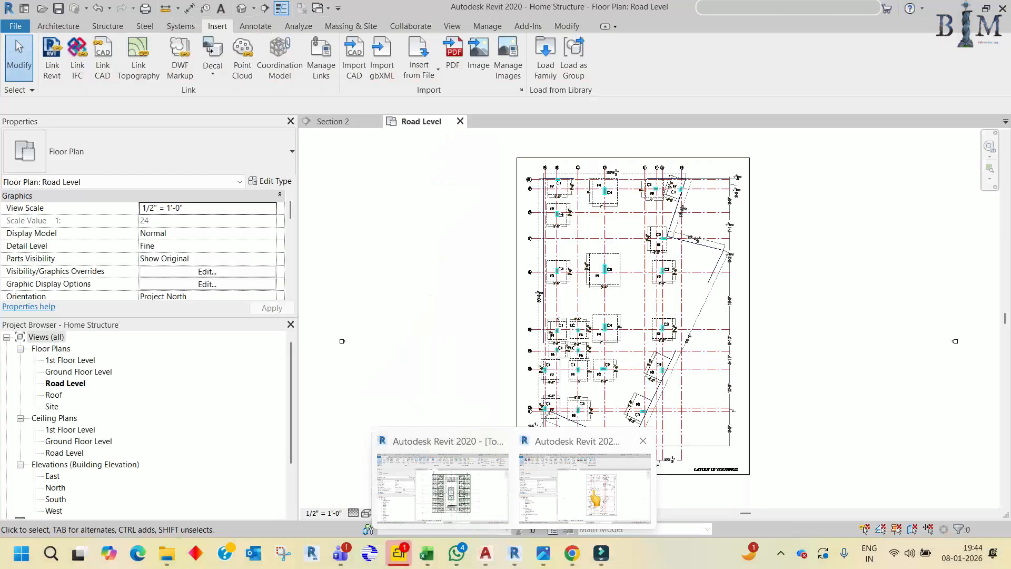
left_click(573, 506)
scroll(673, 330, "up", 6)
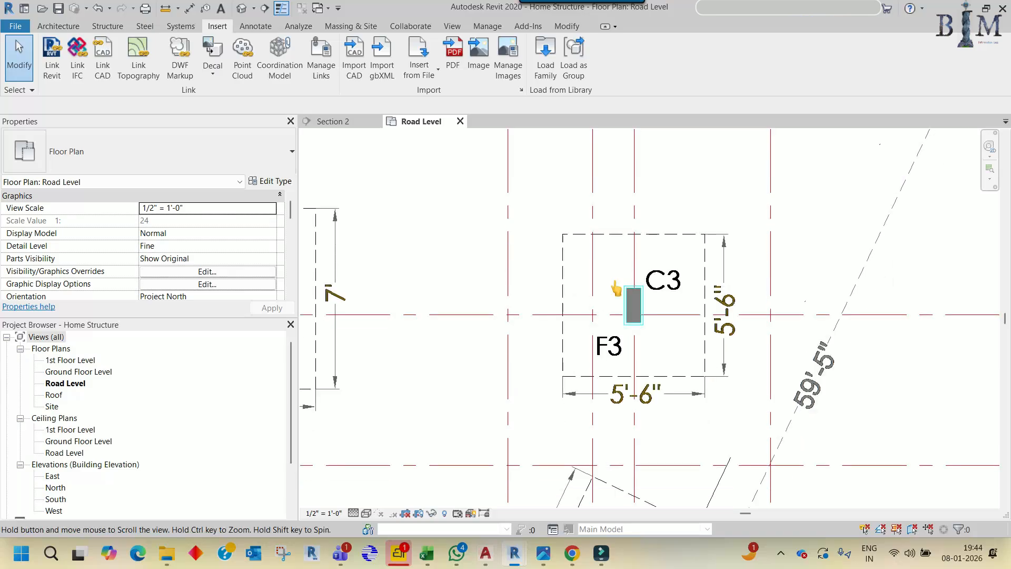
Return to the Chrome footing reference, dismiss the sign-in prompt, and examine the footing's 3D, plan and section details before minimizing the browser
left_click(573, 553)
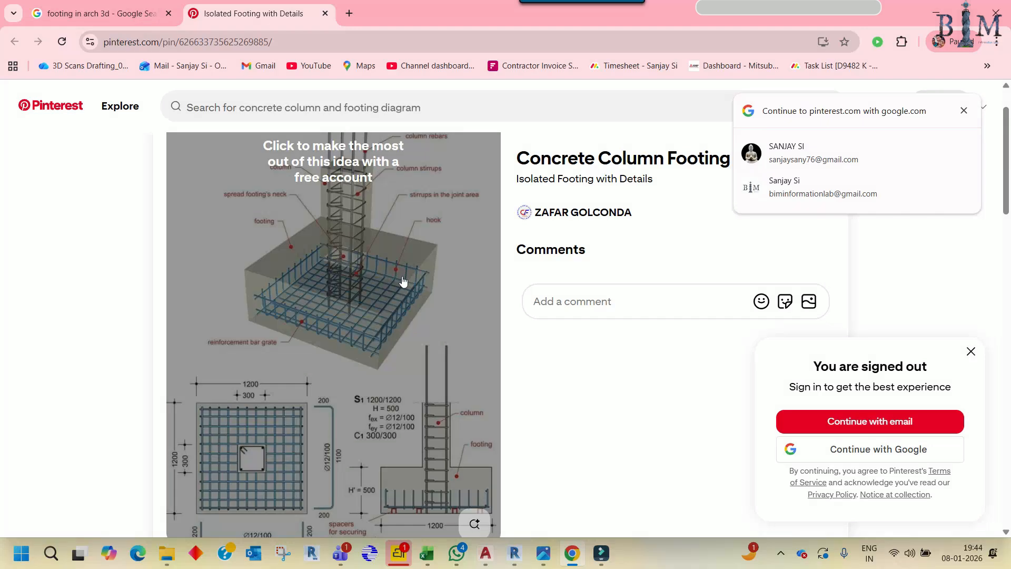
left_click(962, 111)
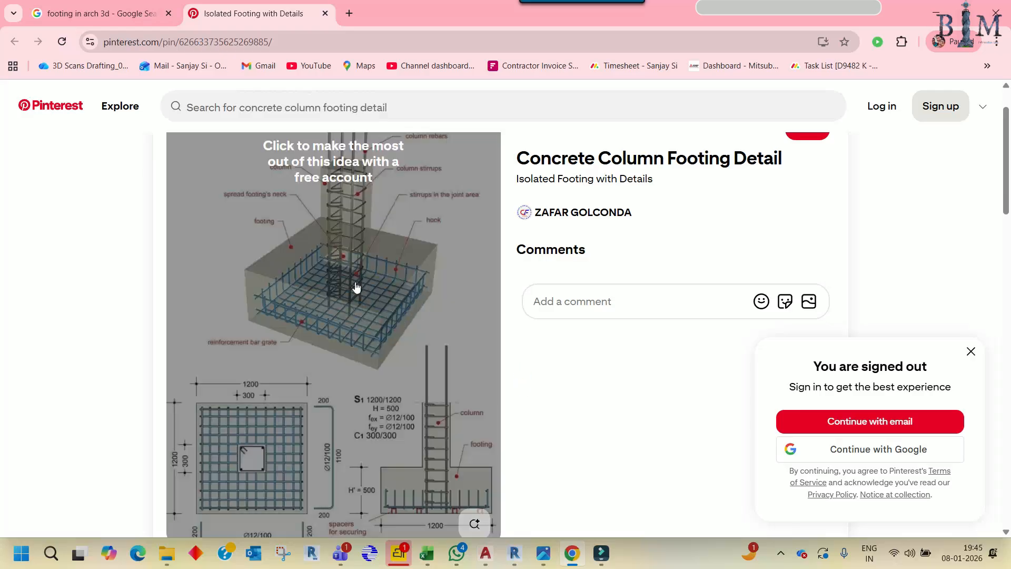
scroll(587, 377, "down", 3)
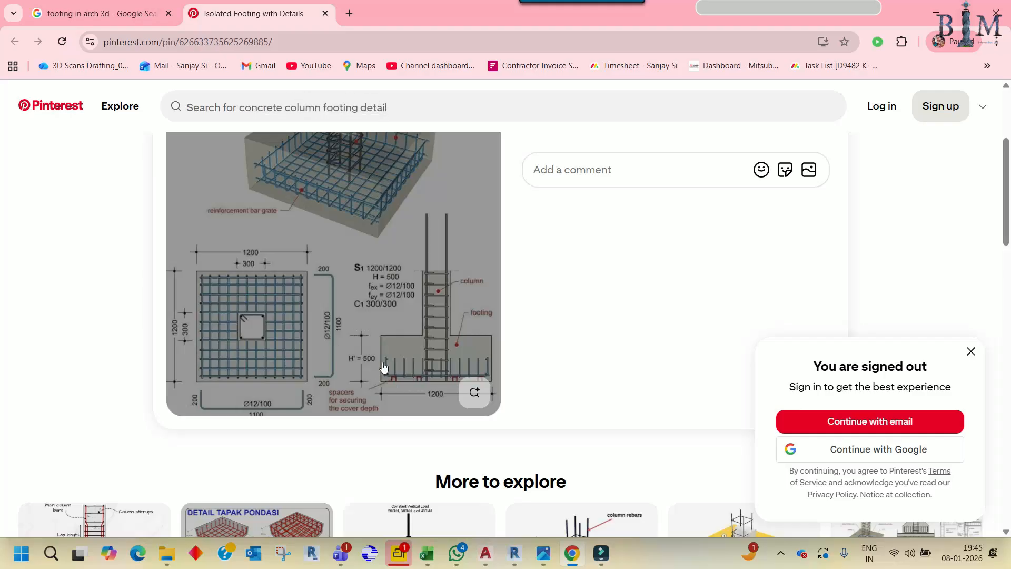
left_click(935, 13)
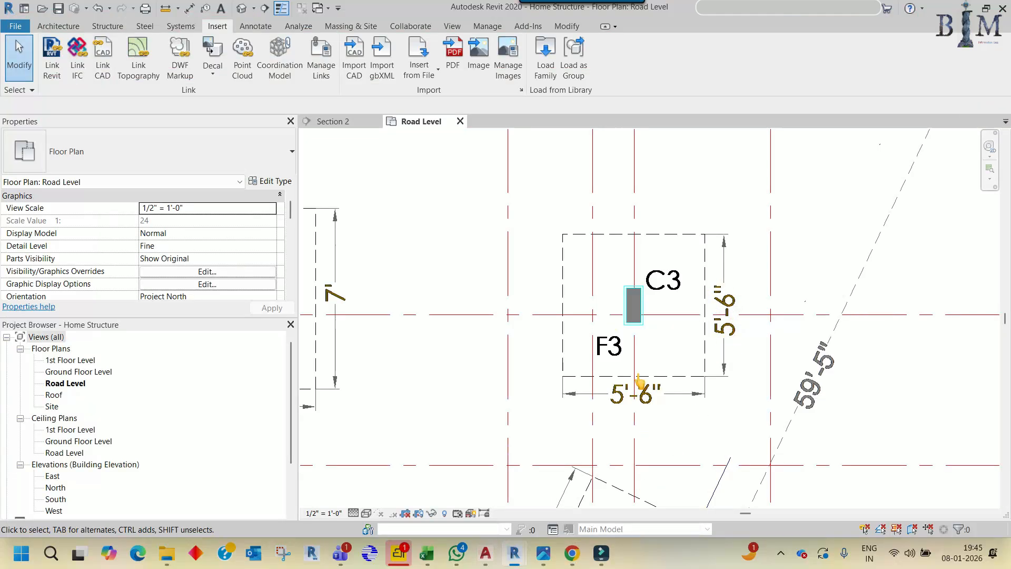
Open Calculator and convert the F3 footing's 5'-6" side to millimetres by computing 5 × 300 and adding 150
key("super+r")
type("ca")
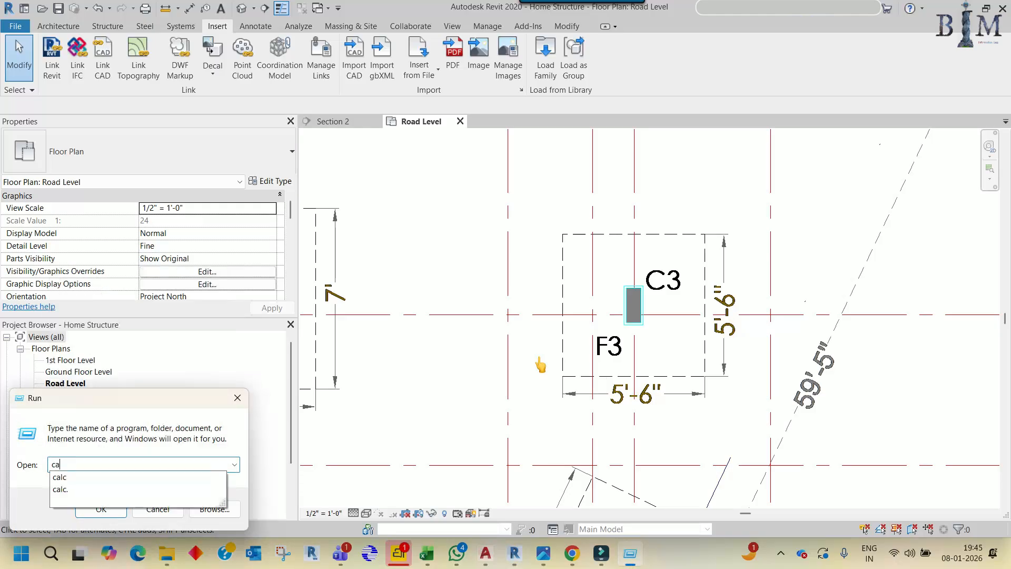
type("lc")
key("Return")
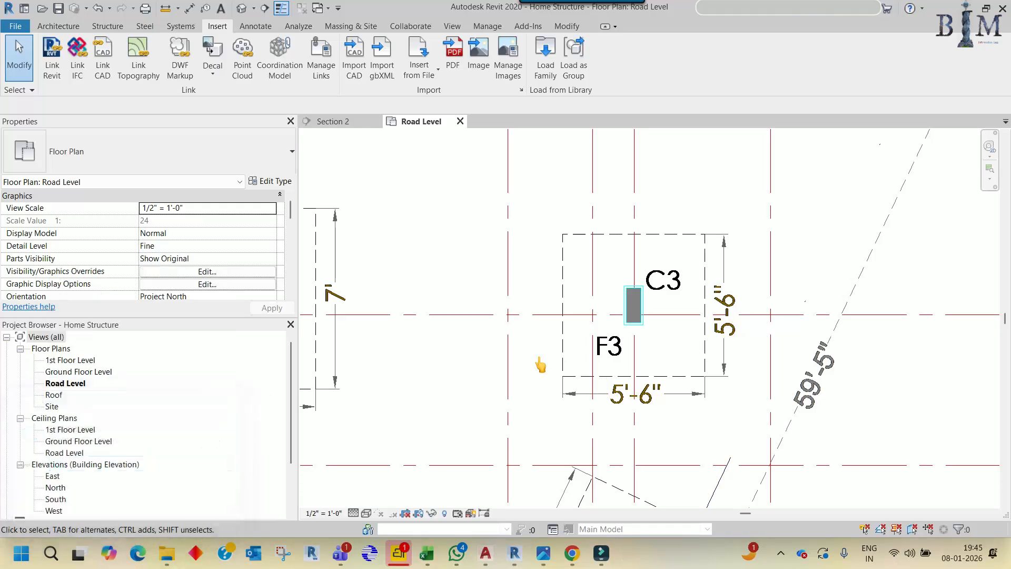
left_click_drag(882, 130, 350, 130)
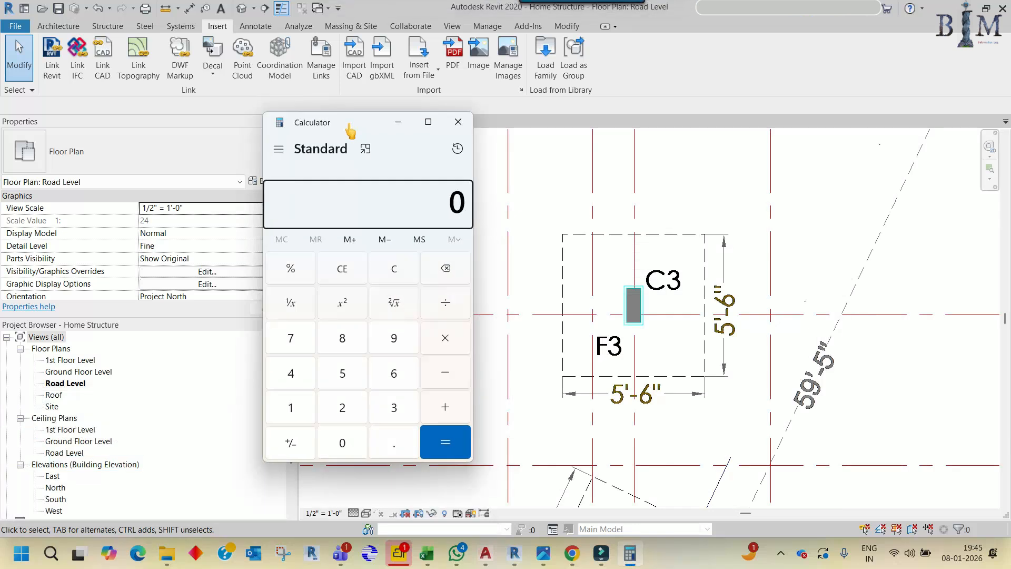
type("300")
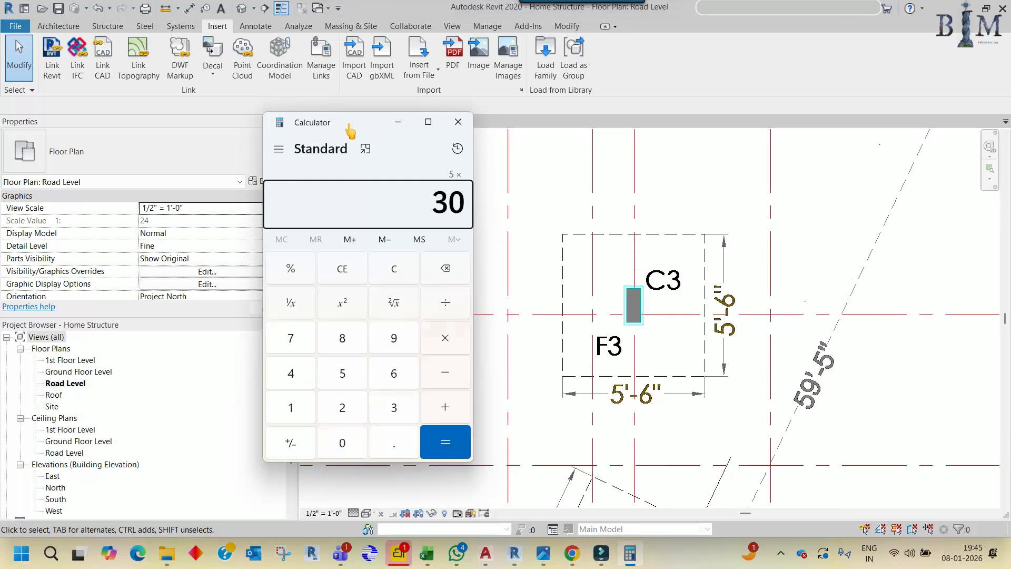
key("Return")
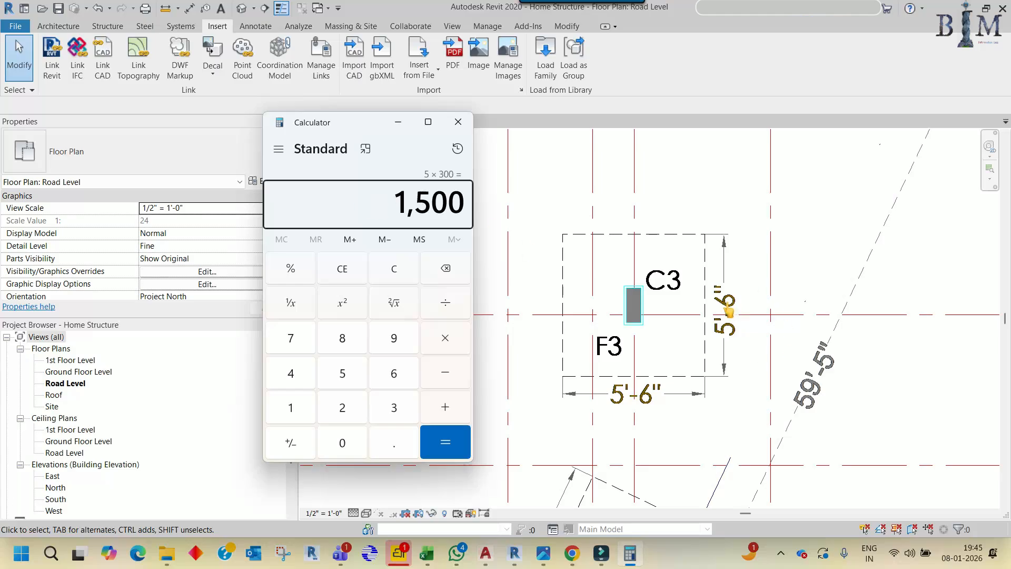
left_click(398, 204)
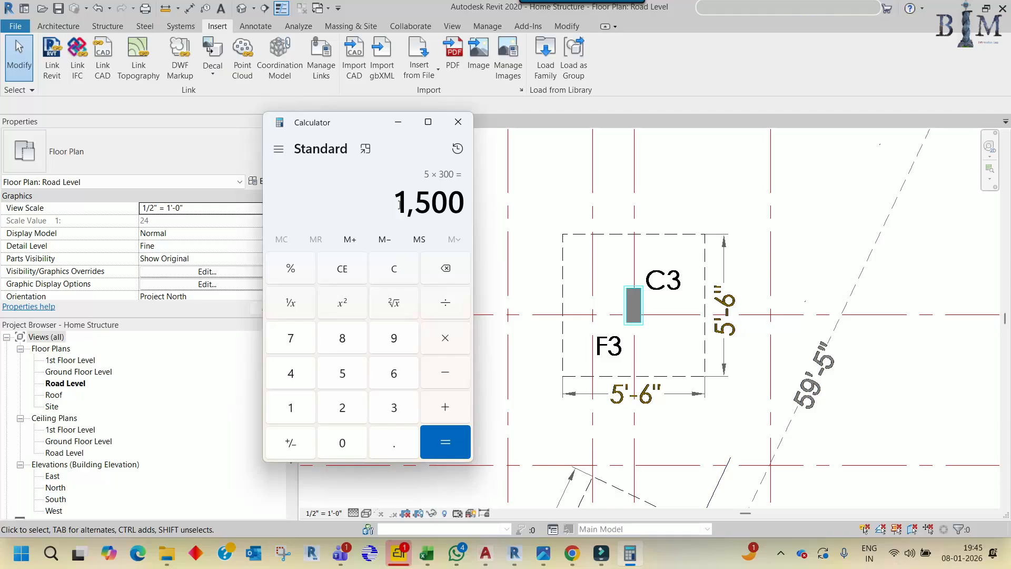
type("150")
key("Return")
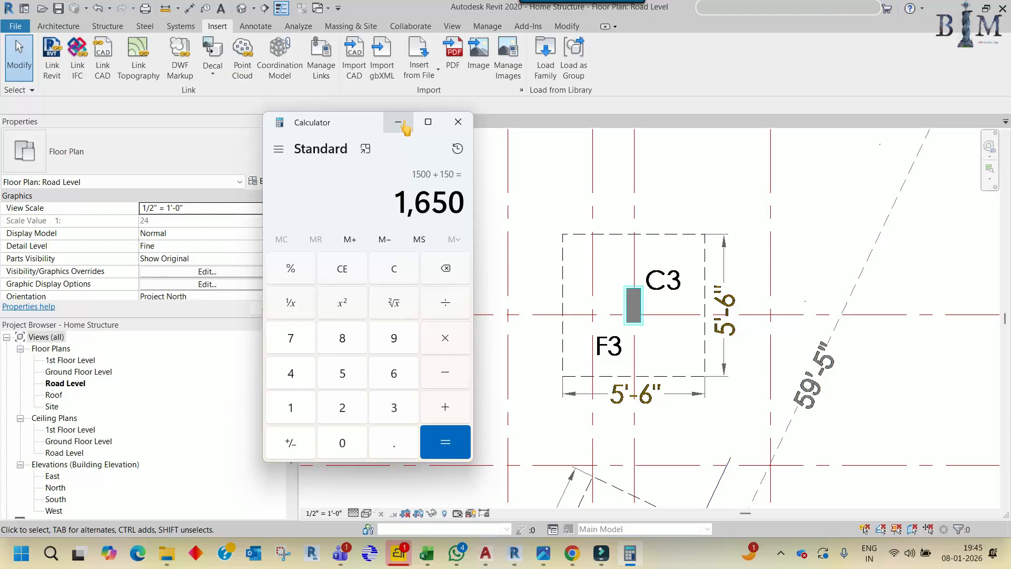
left_click(399, 122)
Switch to the Tower Structure project's Section 2 view and select an F3D rectangular footing beneath the thick base slab
left_click(337, 122)
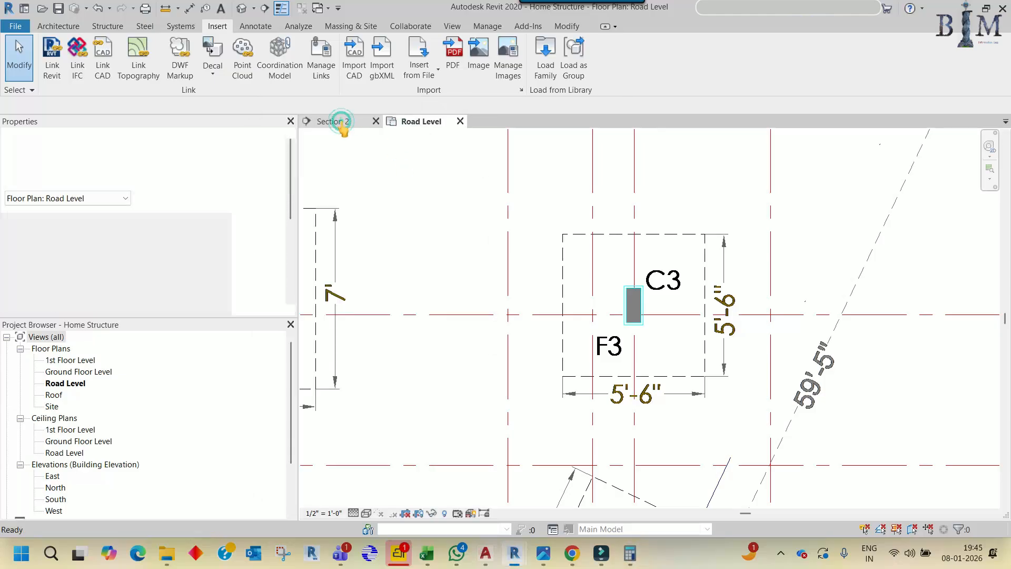
left_click(598, 287)
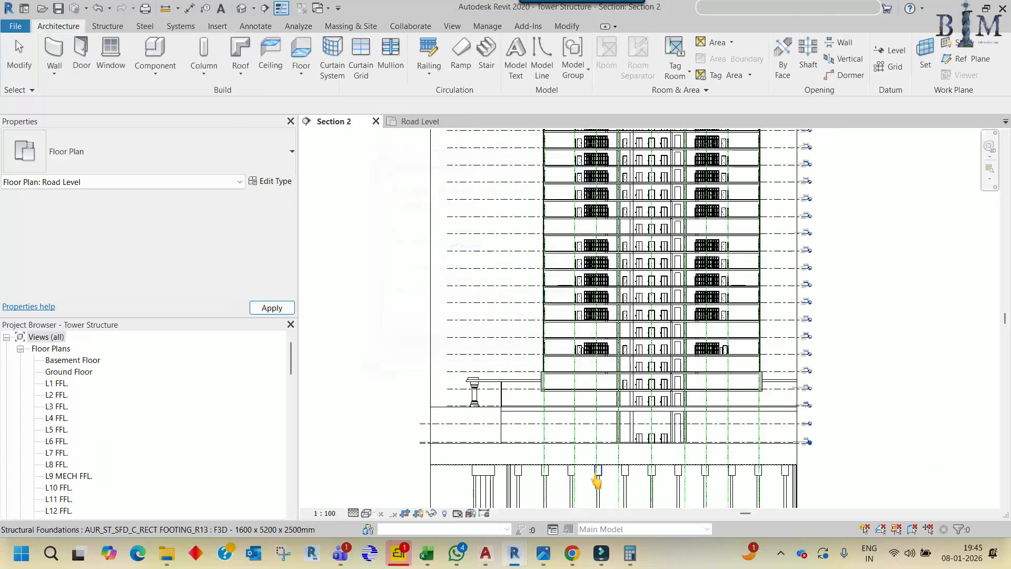
scroll(596, 480, "up", 4)
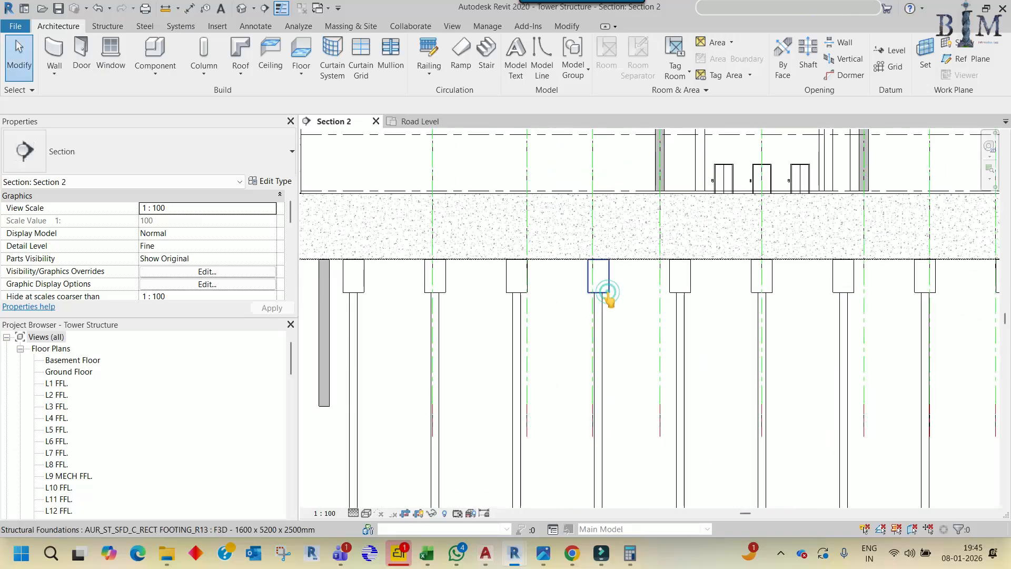
left_click(590, 316)
middle_click_drag(614, 382, 614, 365)
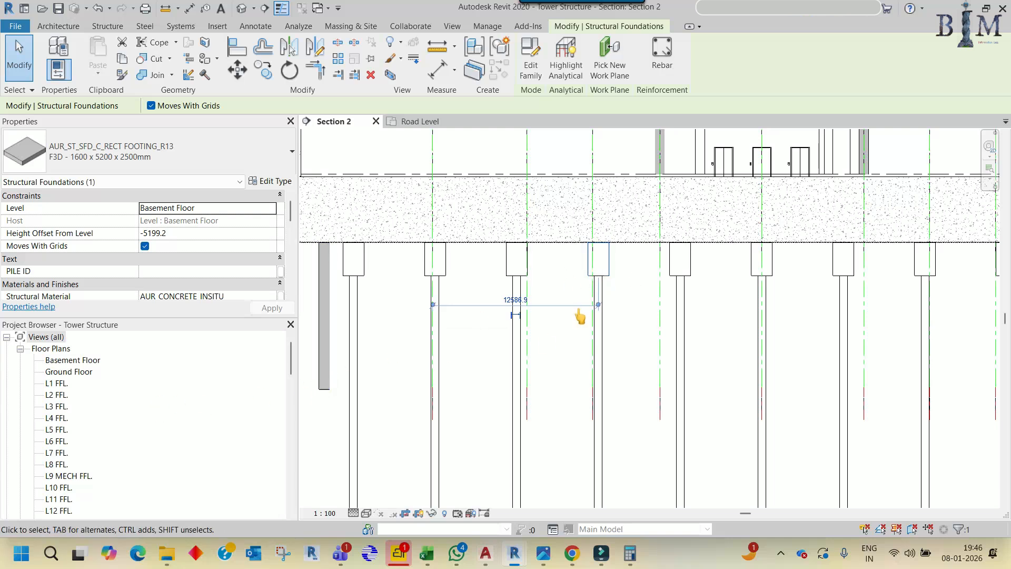
scroll(578, 310, "down", 7)
scroll(824, 284, "up", 10)
scroll(791, 232, "down", 6)
Open the Tower Structure project's Basement Floor plan and copy the selected F3D rectangular footing
left_click(92, 360)
double_click(92, 361)
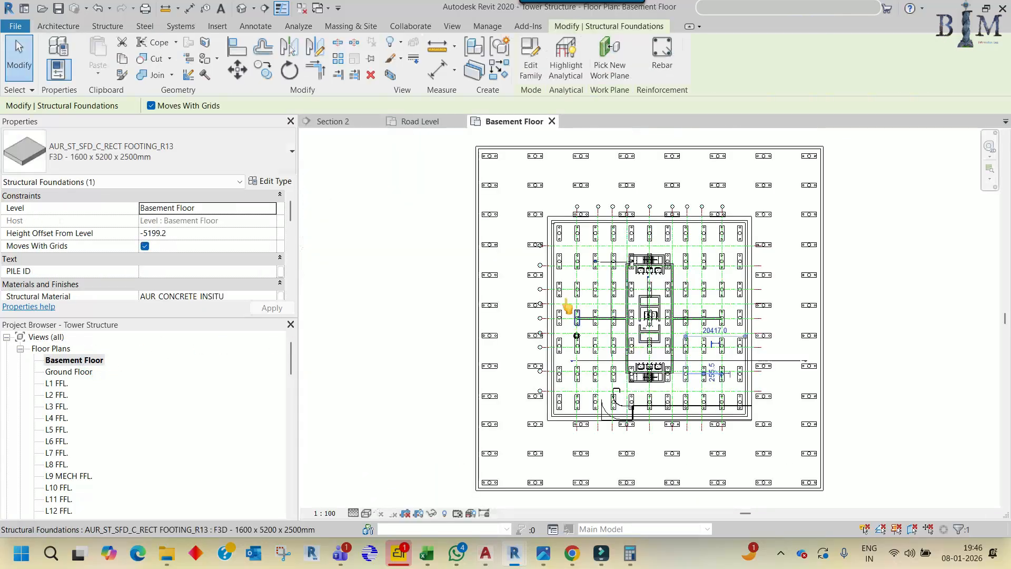
scroll(660, 270, "up", 6)
scroll(660, 270, "up", 5)
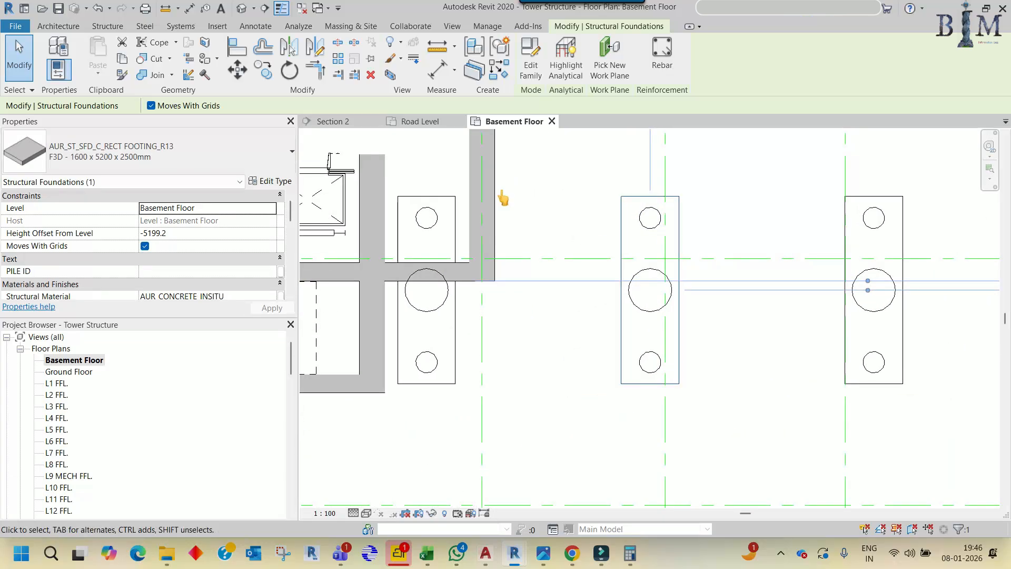
Paste the copied rectangular footing into the Home Structure Road Level plan near footing F2 and finish the paste
left_click(420, 122)
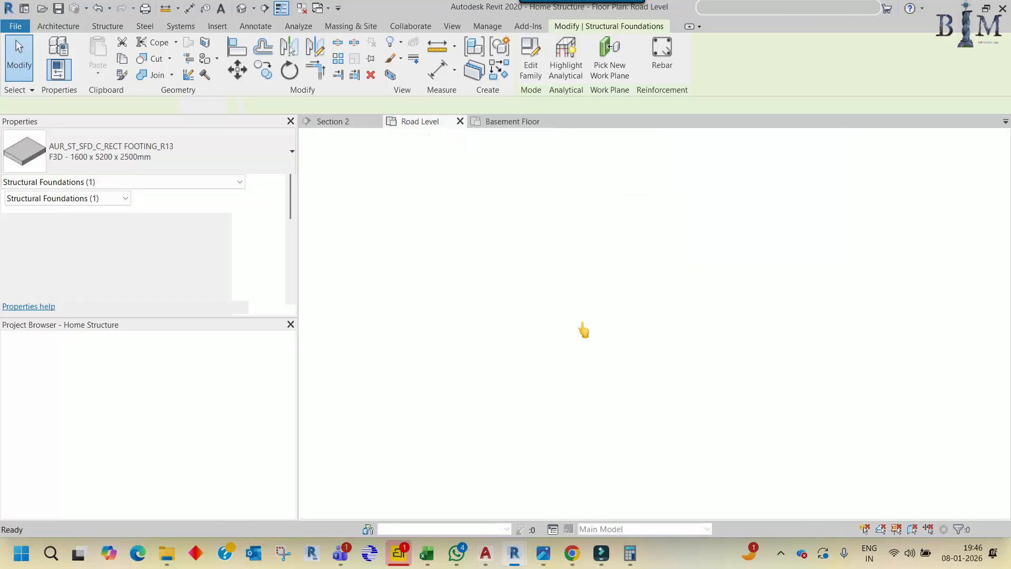
key("ctrl+v")
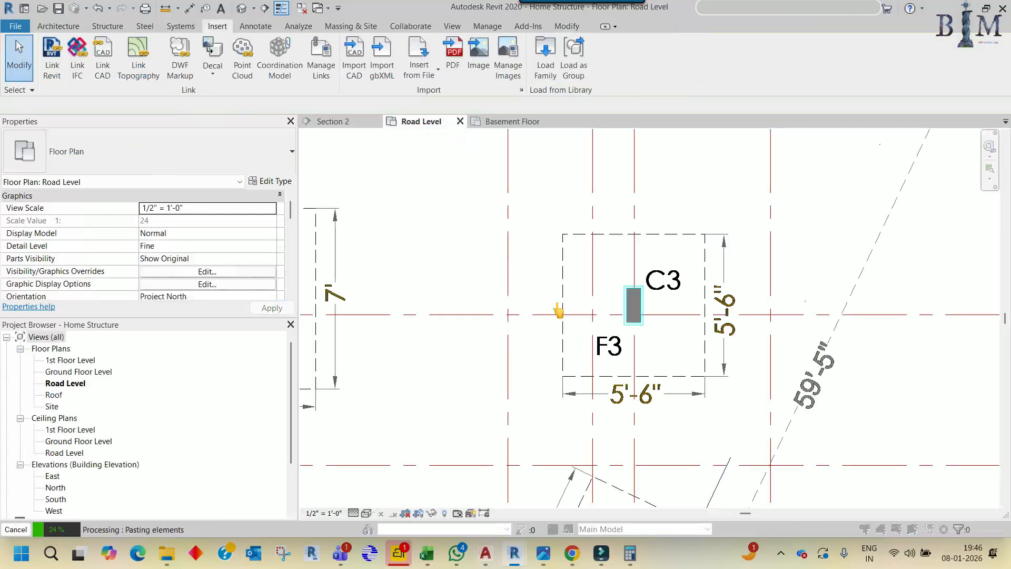
left_click(529, 330)
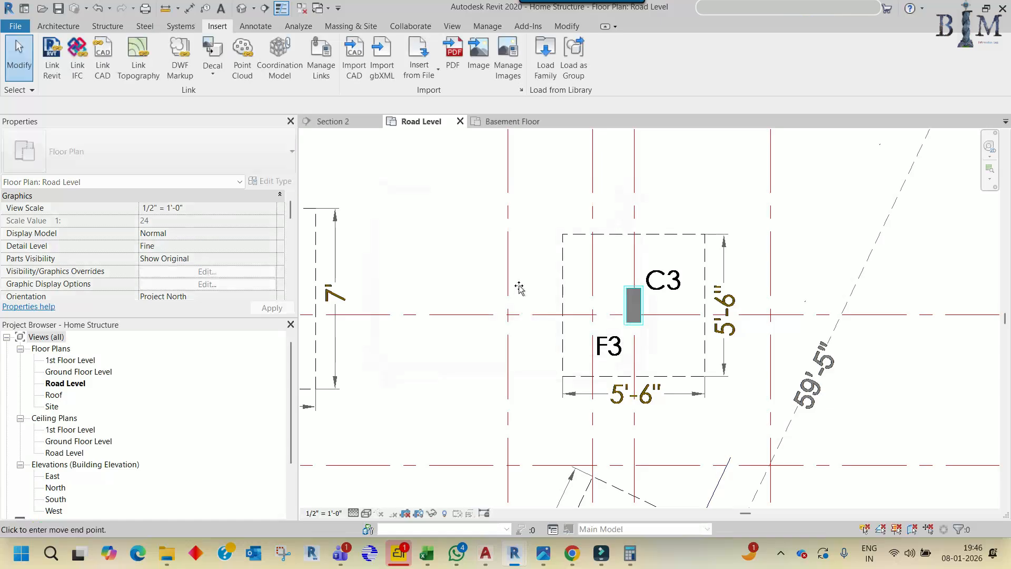
scroll(514, 289, "down", 5)
middle_click_drag(567, 303, 630, 304)
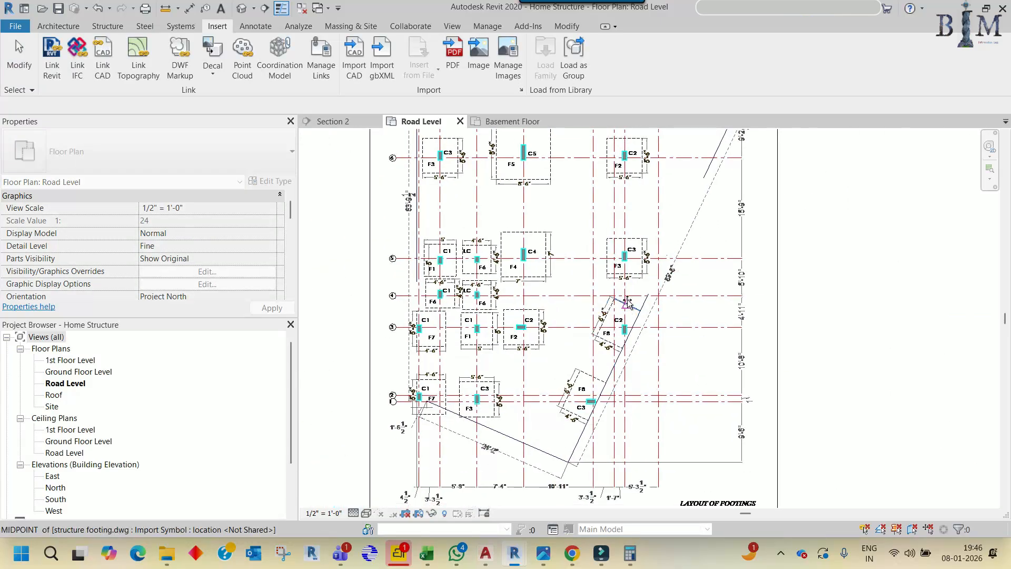
middle_click_drag(575, 231, 581, 357)
middle_click_drag(569, 428, 562, 315)
scroll(553, 426, "up", 3)
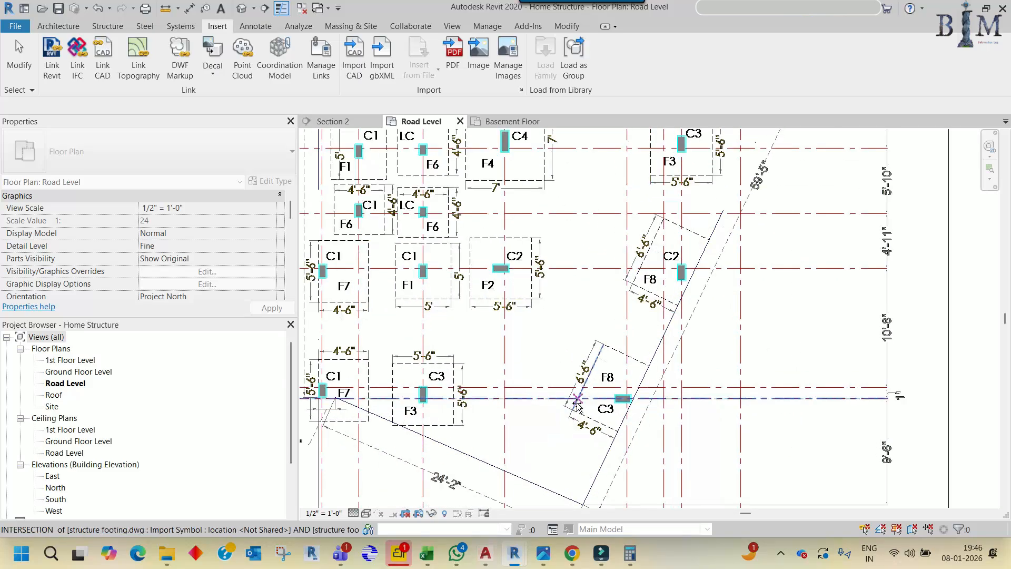
scroll(585, 380, "up", 3)
middle_click_drag(645, 368, 631, 487)
scroll(632, 458, "down", 2)
middle_click_drag(478, 327, 503, 339)
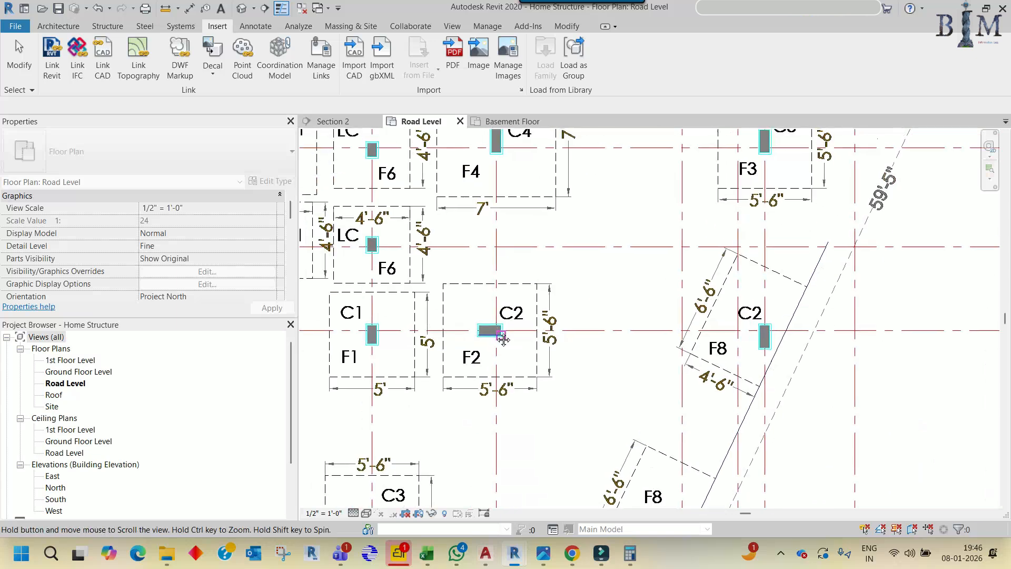
scroll(503, 340, "up", 3)
key("ctrl+v")
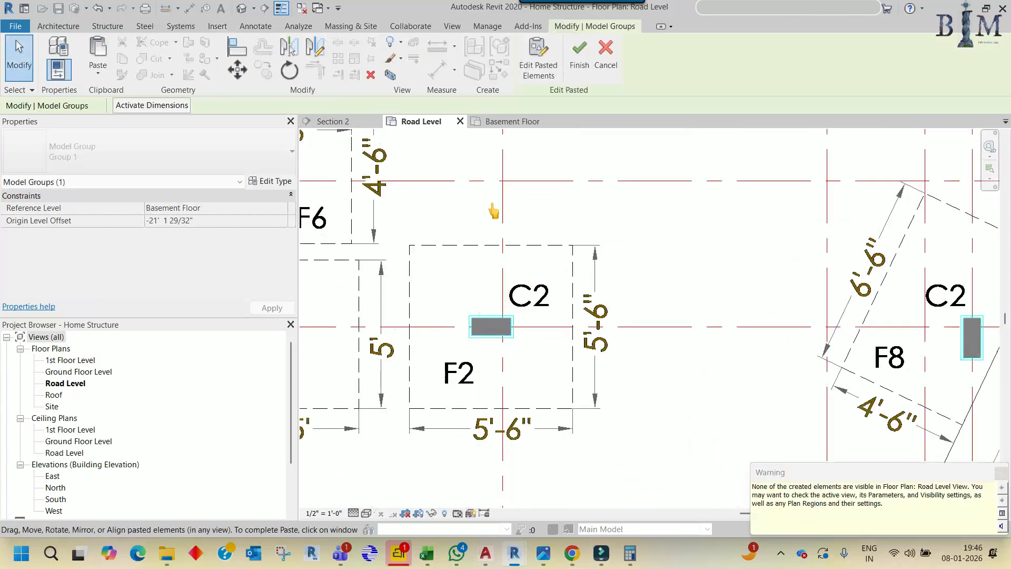
left_click(579, 58)
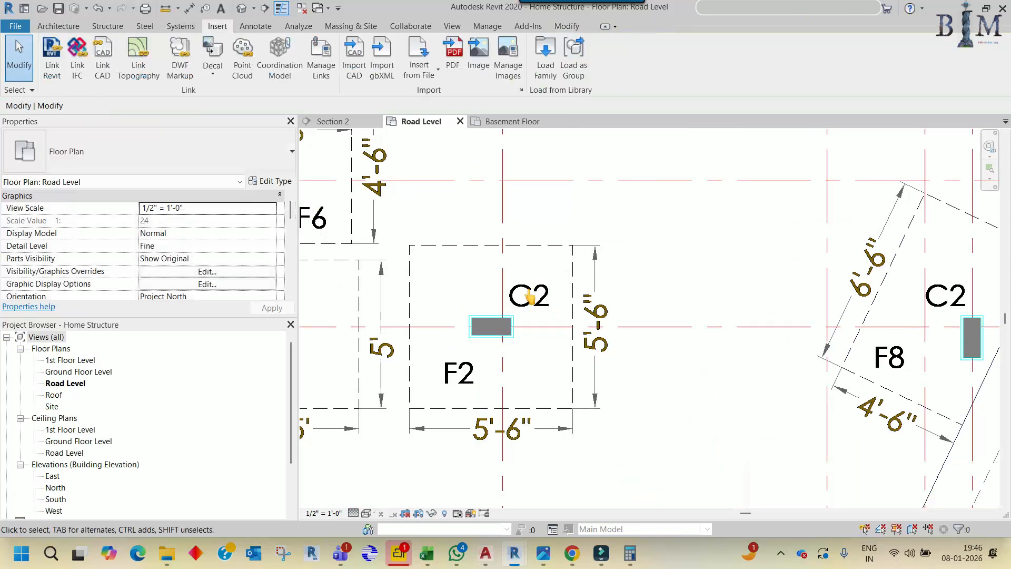
Open the Home Structure default 3D view, select the pasted footing, and orient the view to the front
left_click(241, 8)
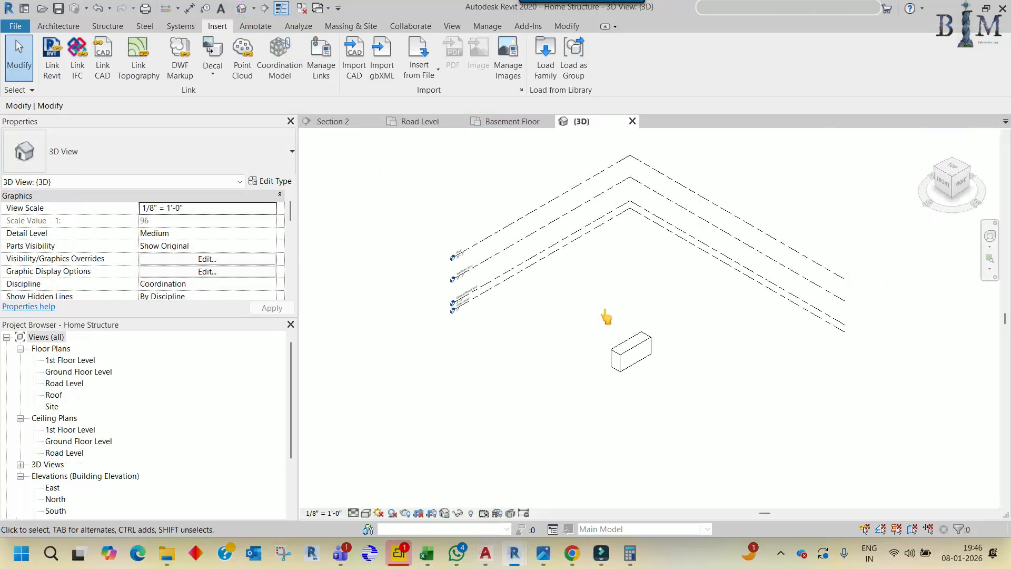
left_click(634, 348)
left_click(652, 378)
left_click(633, 351)
left_click(942, 184)
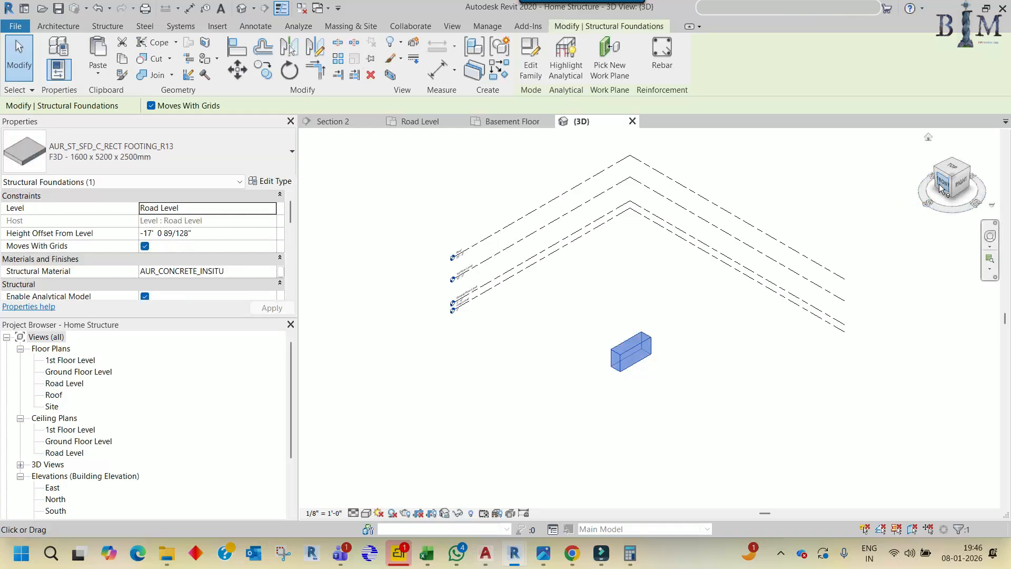
scroll(682, 298, "down", 5)
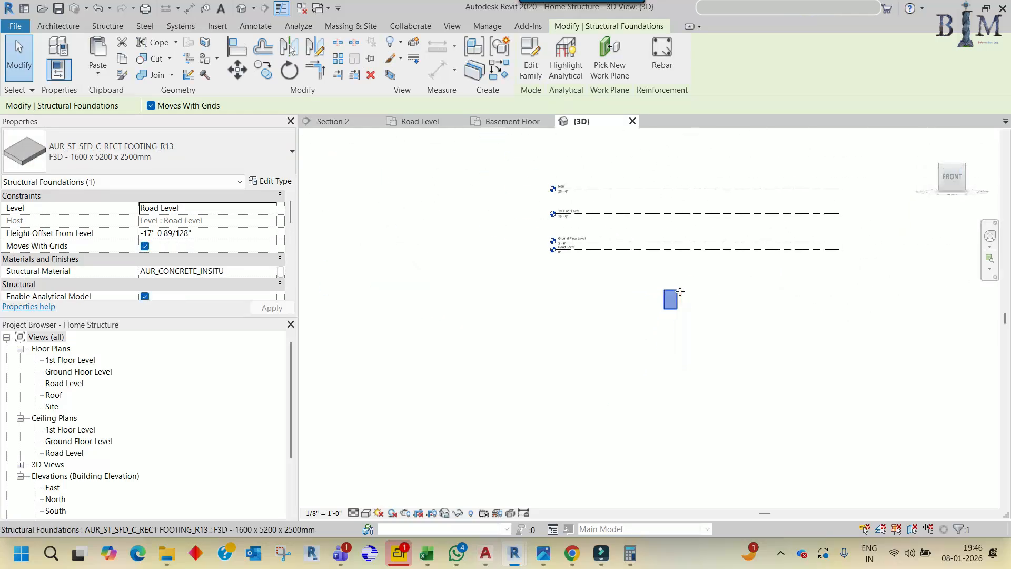
scroll(594, 269, "up", 3)
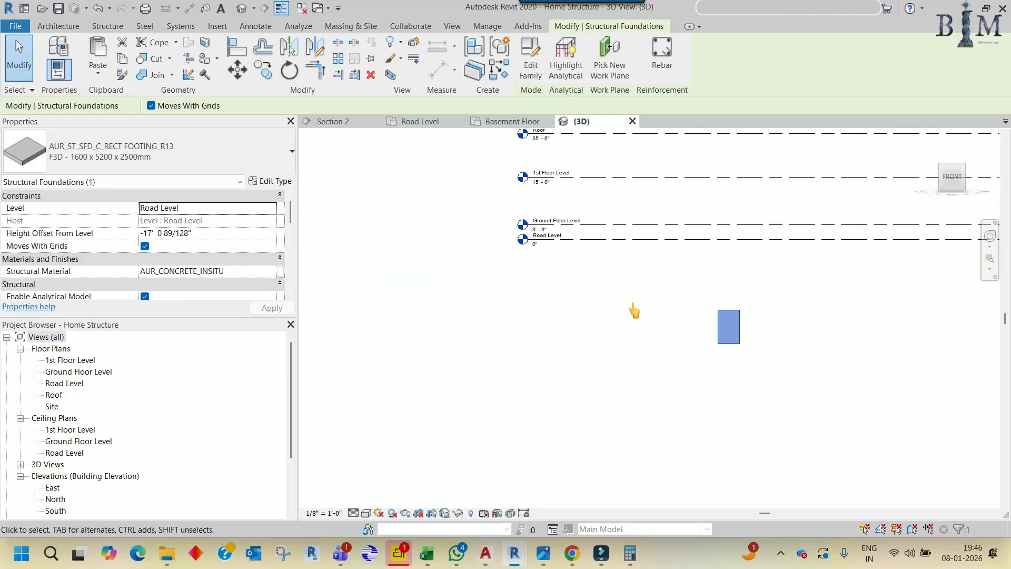
Nudge the pasted footing vertically to just below Road Level, at a height offset of -2' 6 89/128", and deselect it
key("Up")
key("Up")
key("Up")
key("Up")
key("Up")
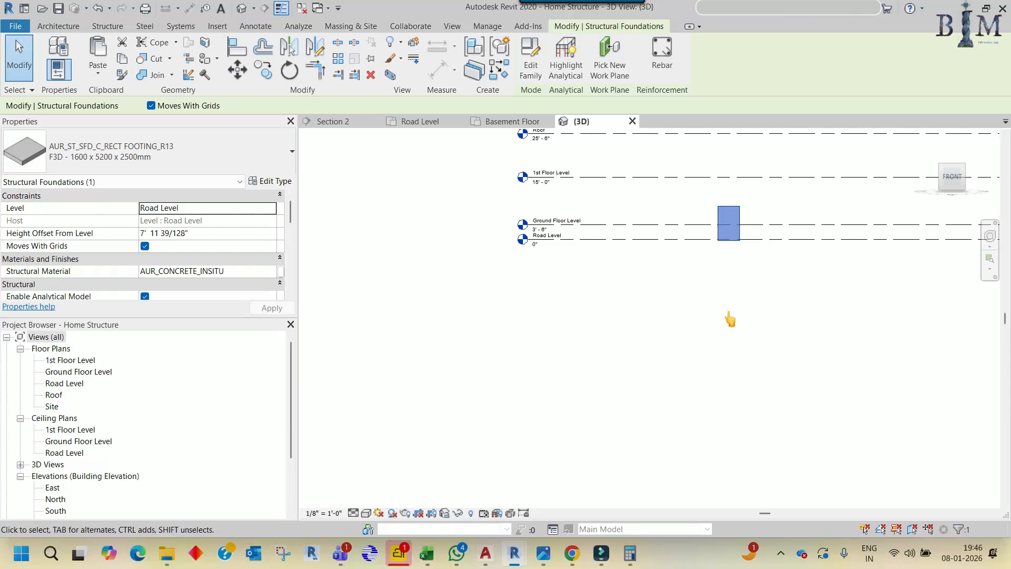
key("Down")
key("Down")
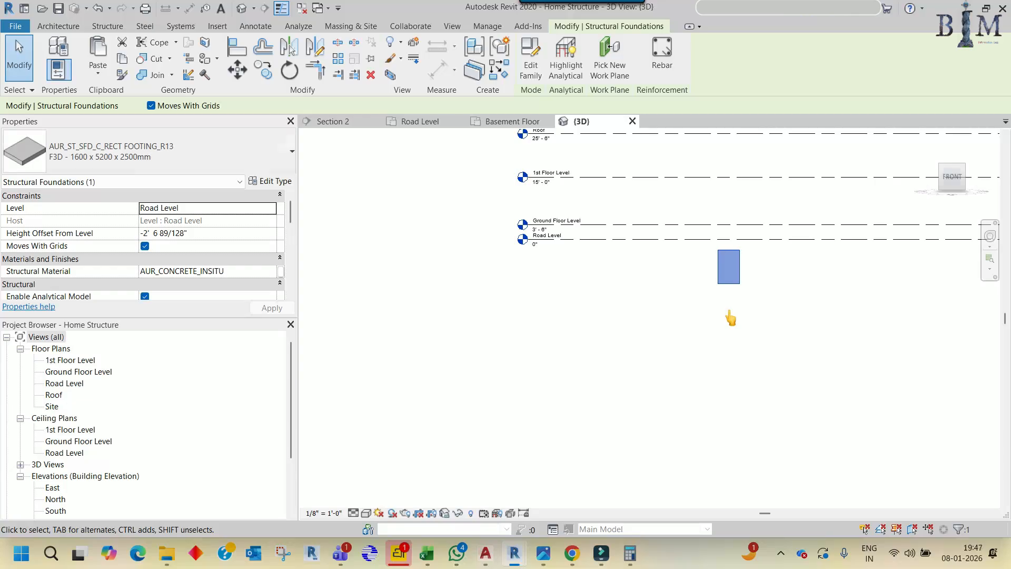
left_click(730, 317)
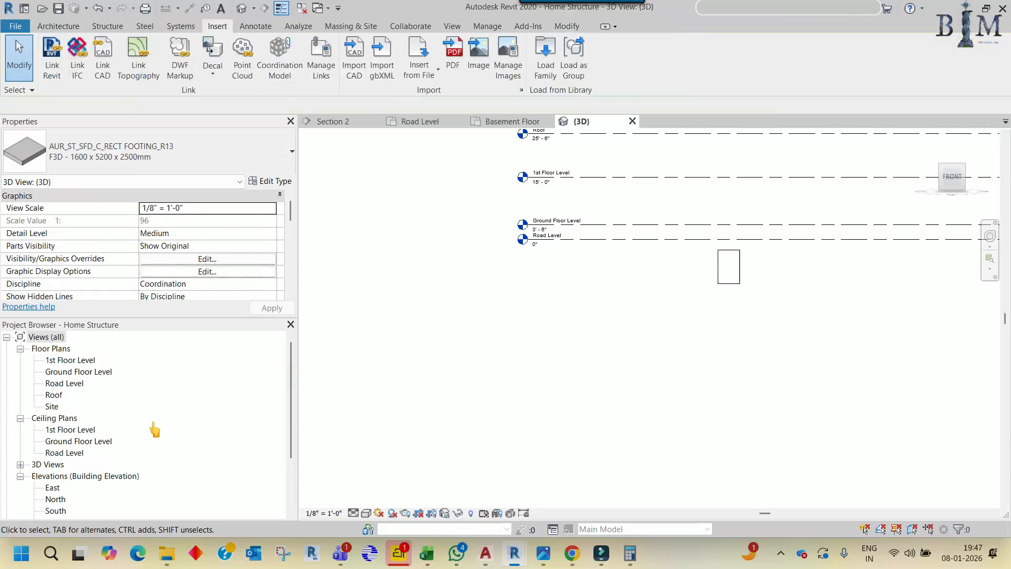
Open the East elevation and check the vertical distance from Road Level to the footing's underside with an aligned dimension, without placing it
double_click(52, 487)
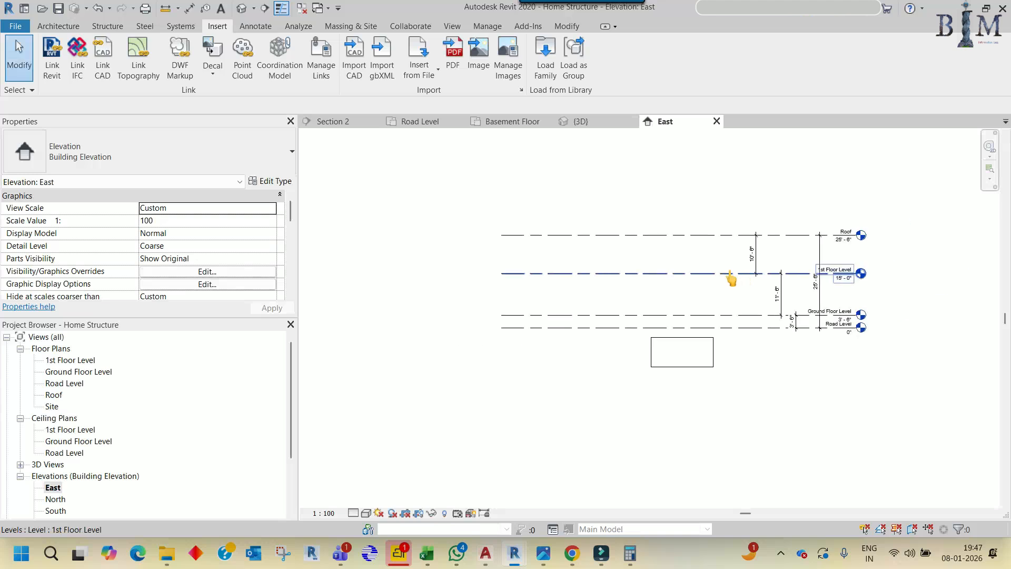
key("d")
key("i")
scroll(690, 326, "up", 3)
left_click(682, 398)
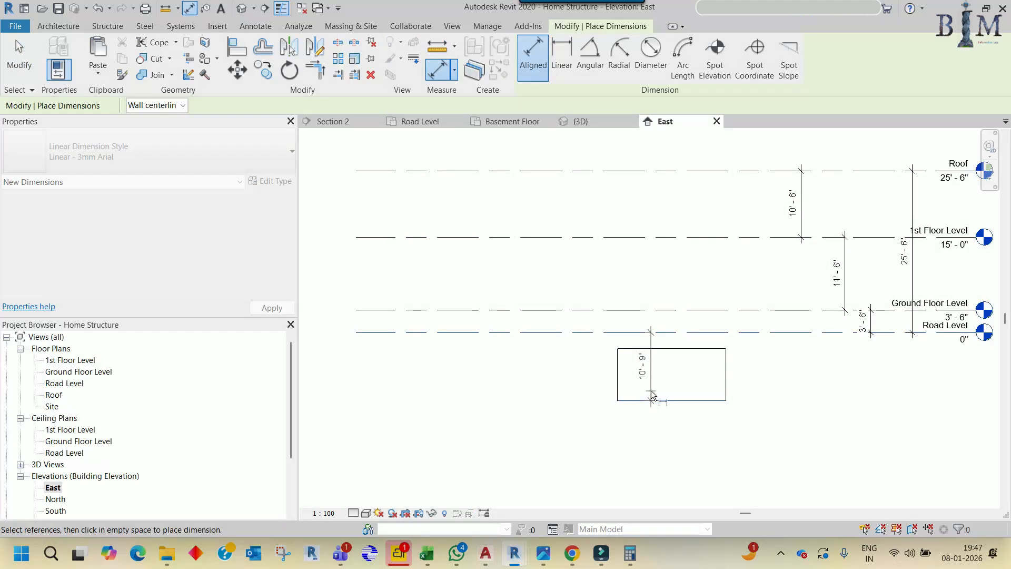
key("Escape")
key("Escape")
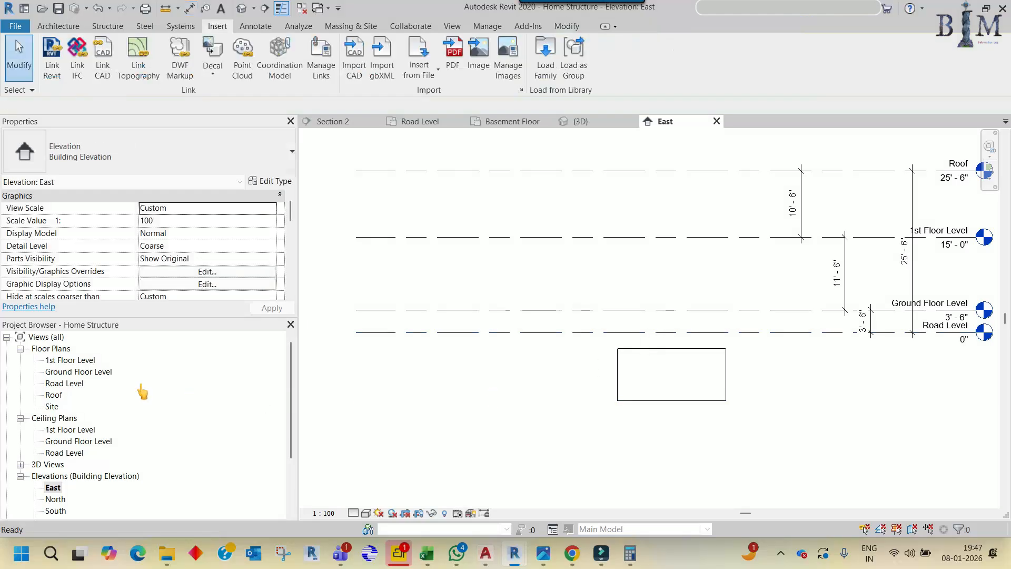
Open the Road Level floor plan and bring up its View Range settings
double_click(64, 383)
scroll(553, 323, "down", 5)
scroll(236, 229, "down", 5)
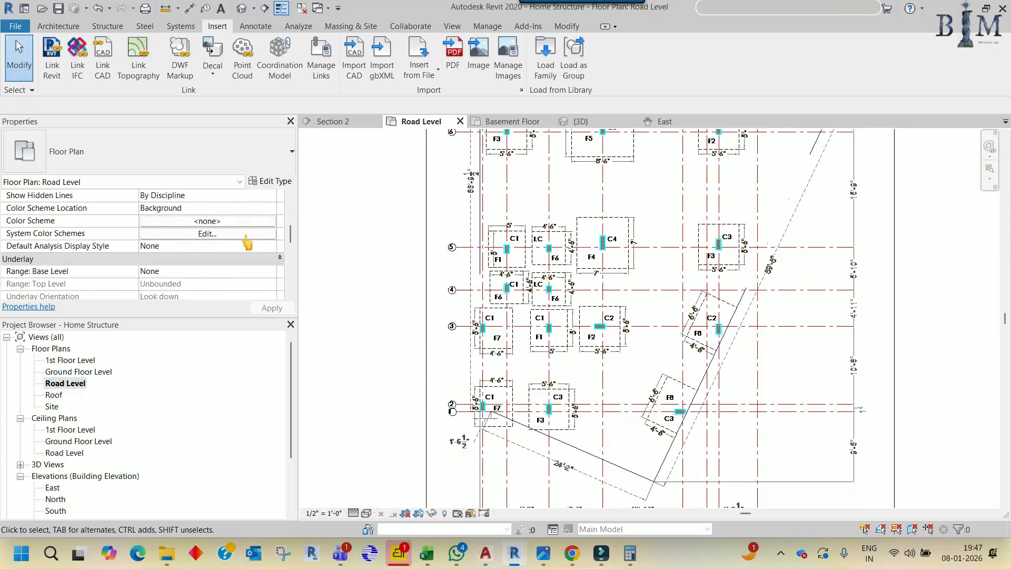
scroll(223, 263, "down", 3)
left_click(202, 247)
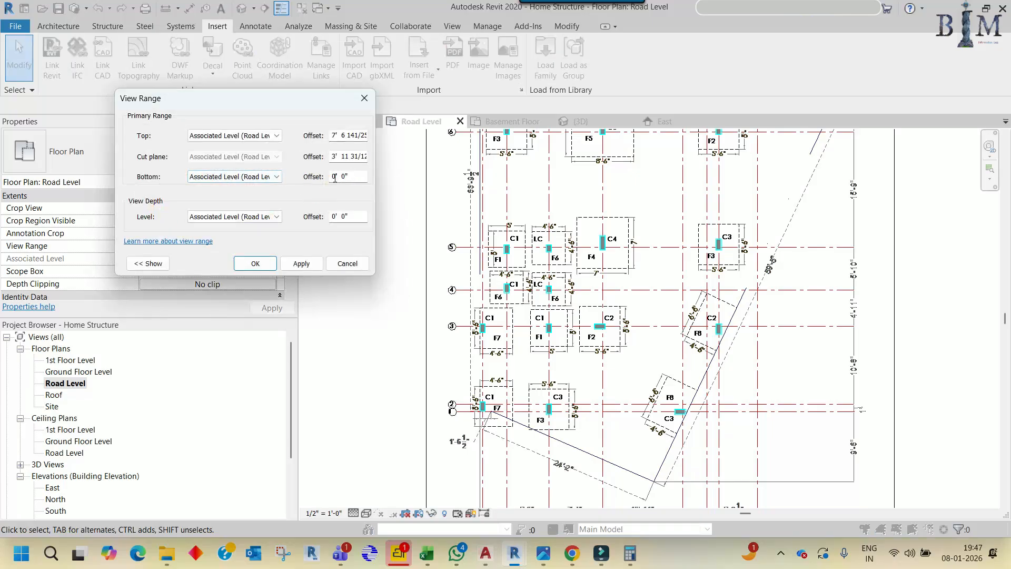
Set the Road Level plan's view depth offset to -20' 0" and accept the view range
double_click(335, 217)
type("20")
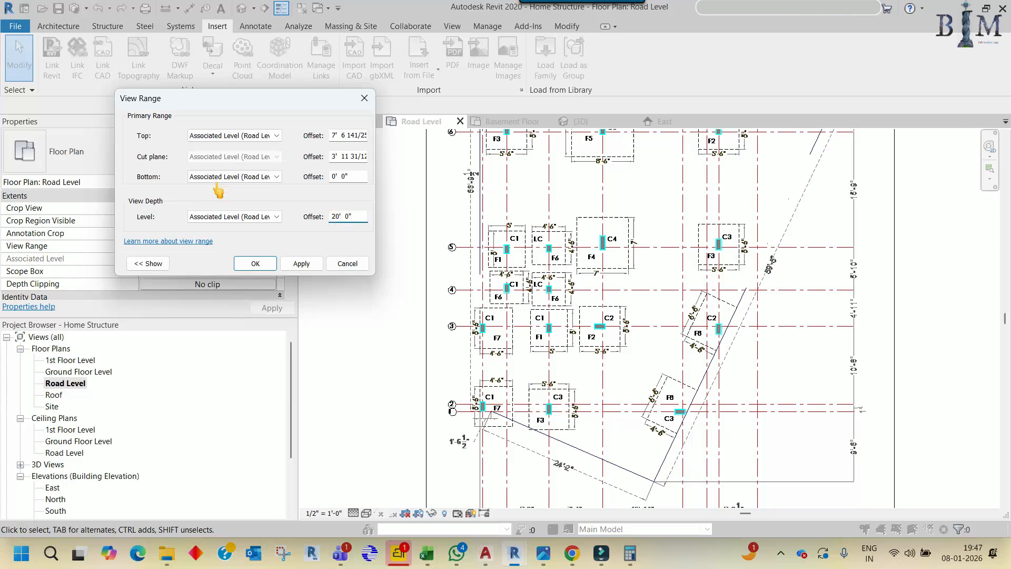
left_click(255, 264)
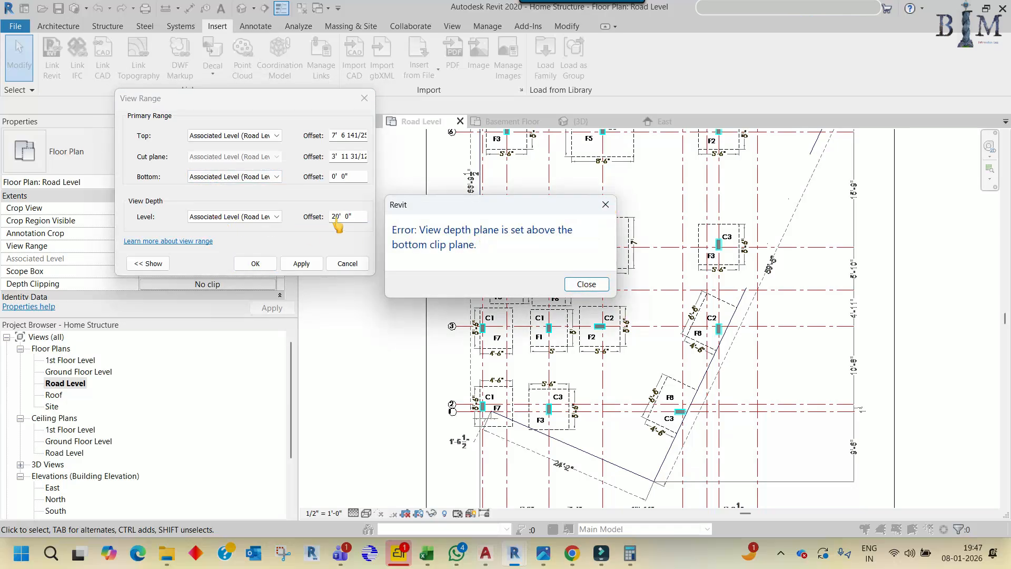
left_click(606, 204)
left_click(332, 220)
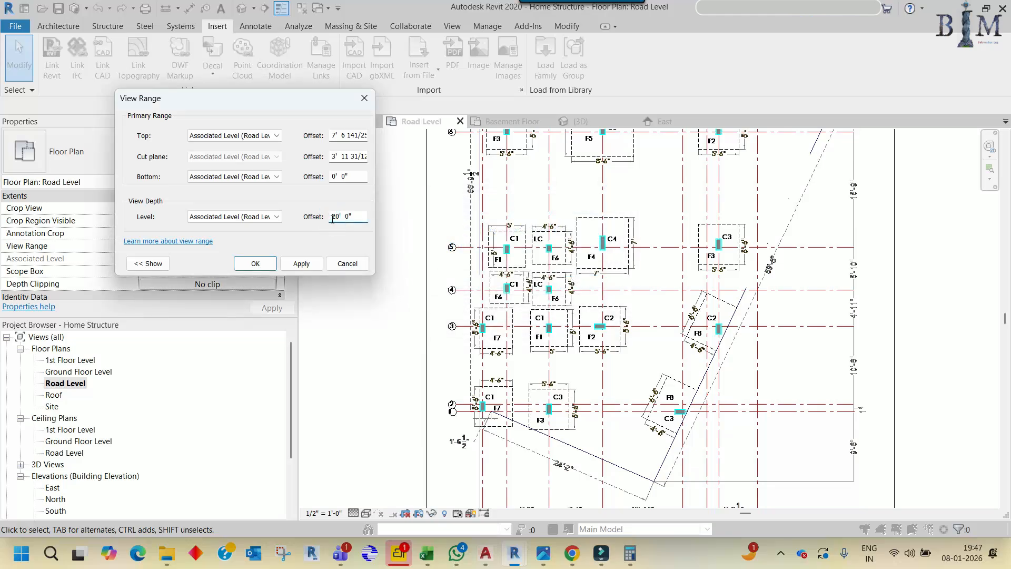
left_click(305, 264)
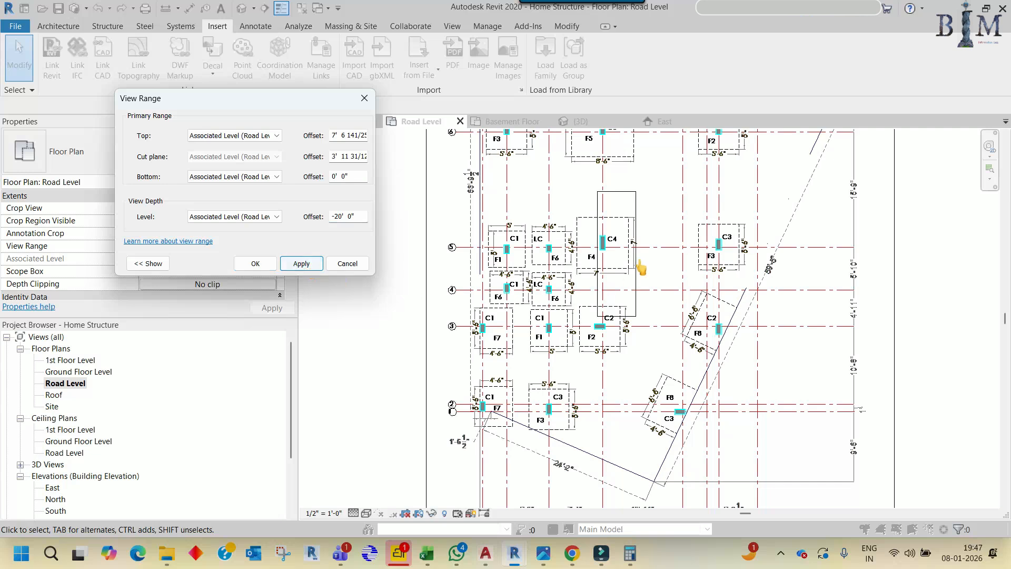
left_click(256, 264)
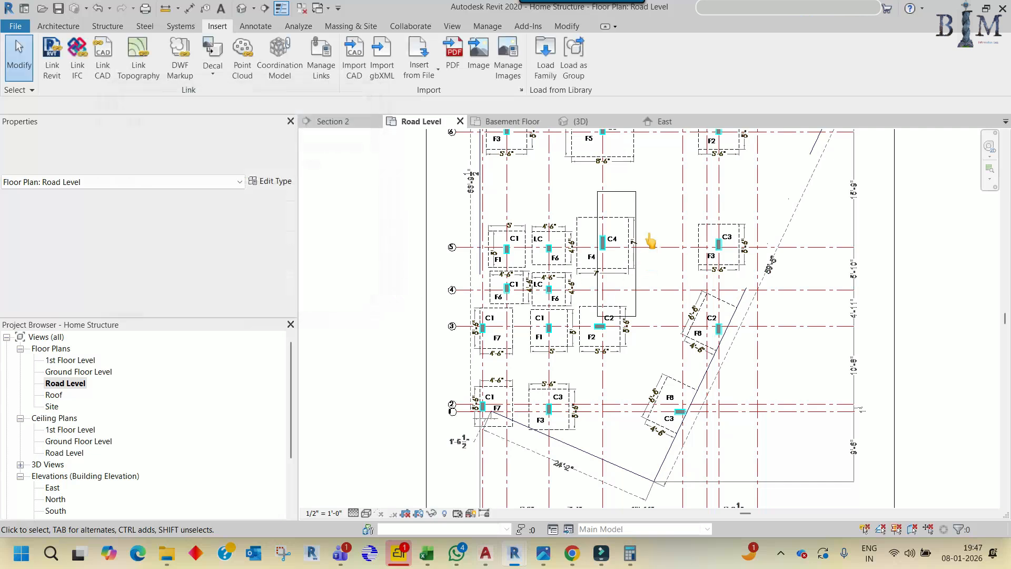
Select the pasted rectangular footing and move it down the plan so it overlaps footing F2 at column C2 on grid 3
left_click(629, 217)
middle_click_drag(639, 251, 643, 261)
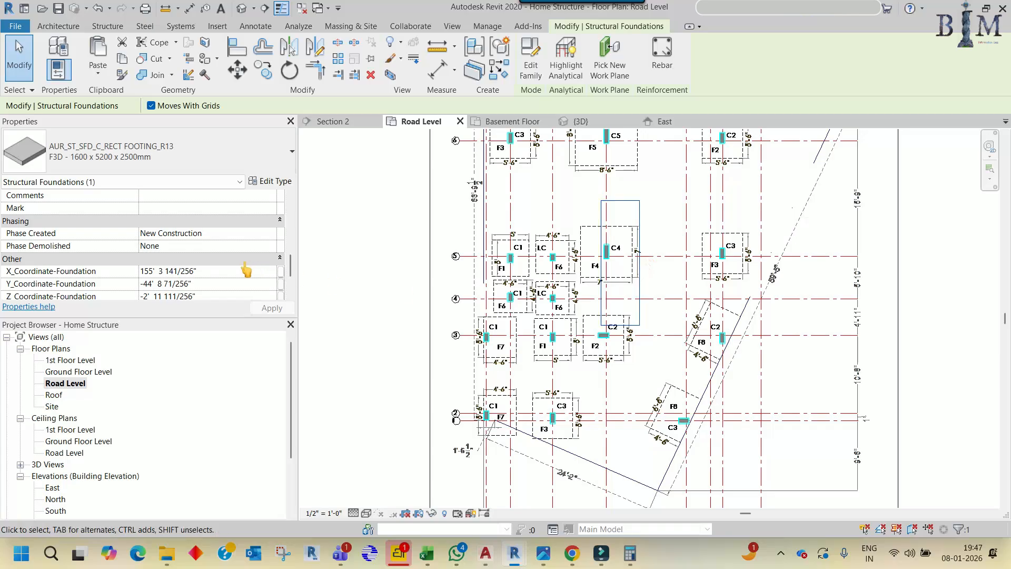
scroll(239, 243, "down", 2)
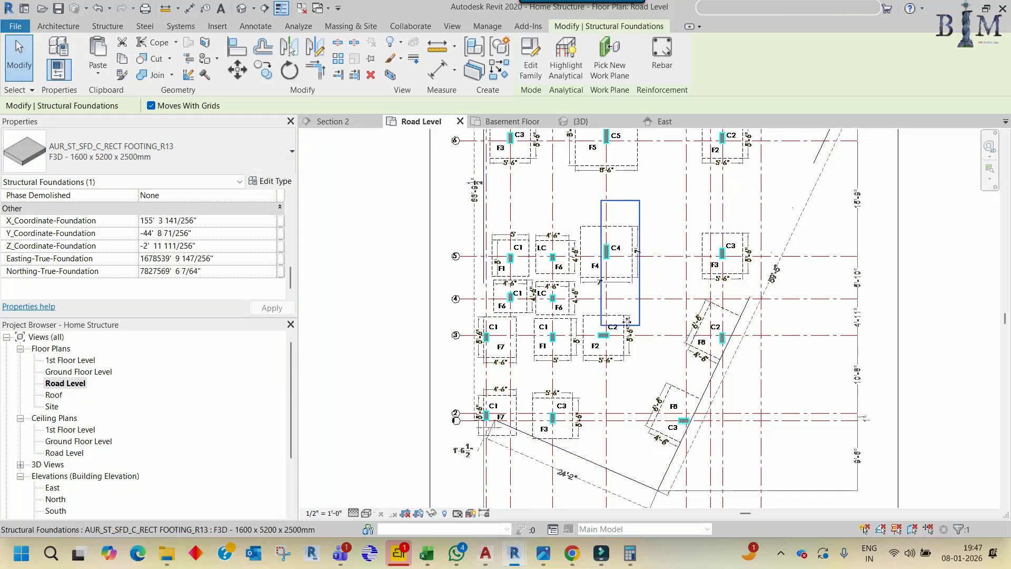
scroll(630, 331, "up", 5)
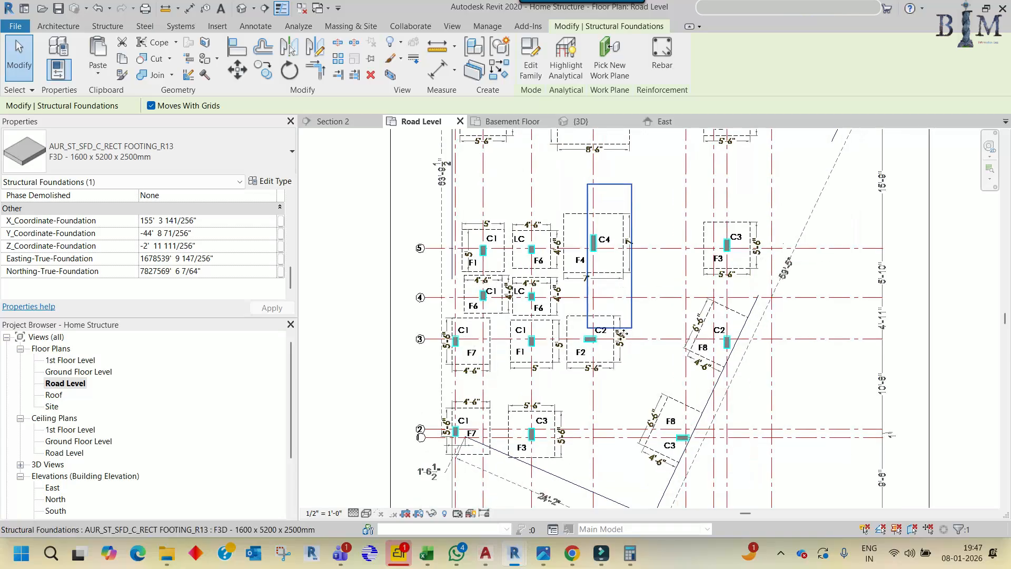
scroll(621, 407, "down", 2)
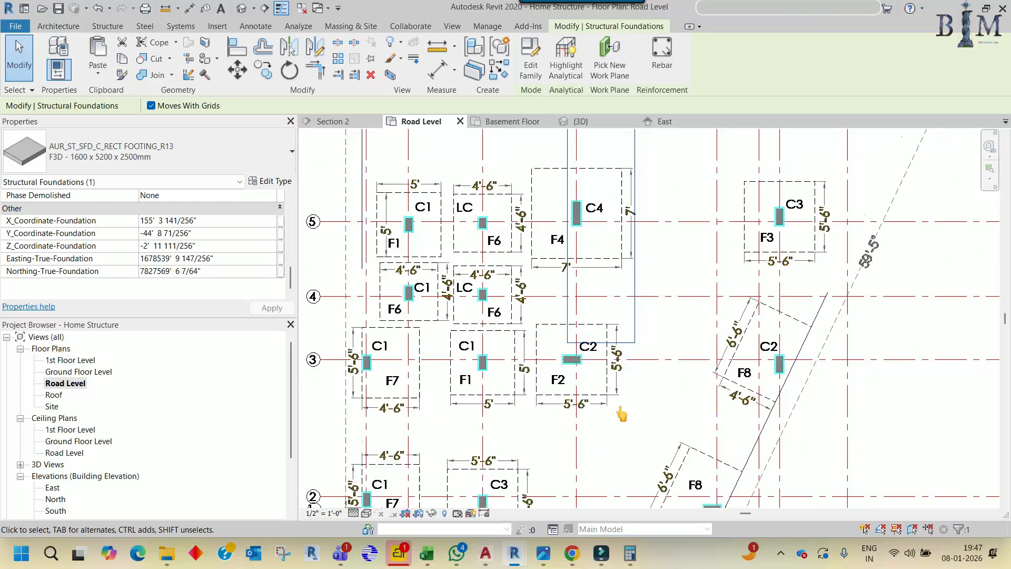
left_click_drag(635, 284, 642, 411)
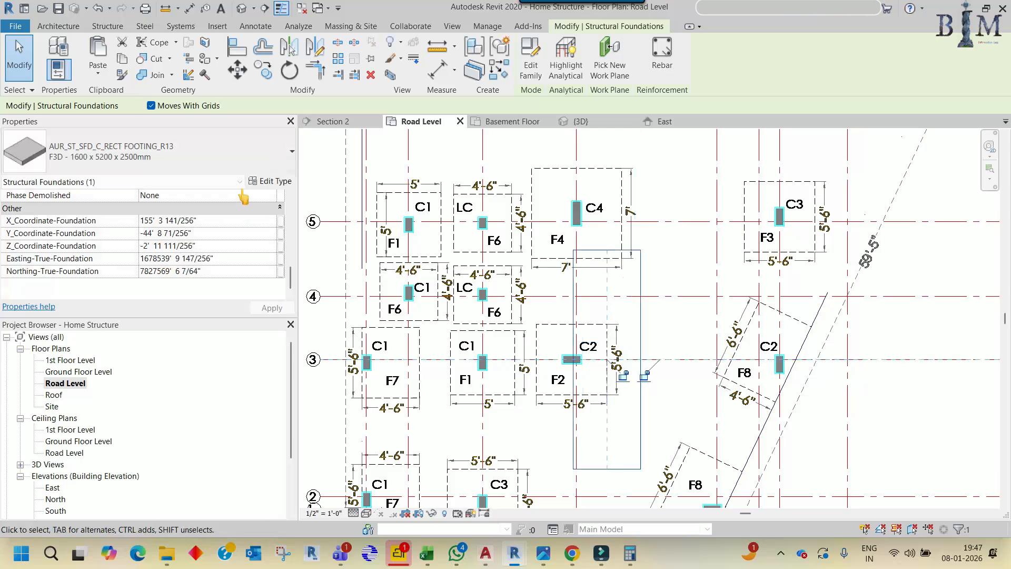
Duplicate the selected footing's type and enter 5f6i as the first size in the new name, F3D - 5f6i x 5200 x 2500mm 2
left_click(272, 182)
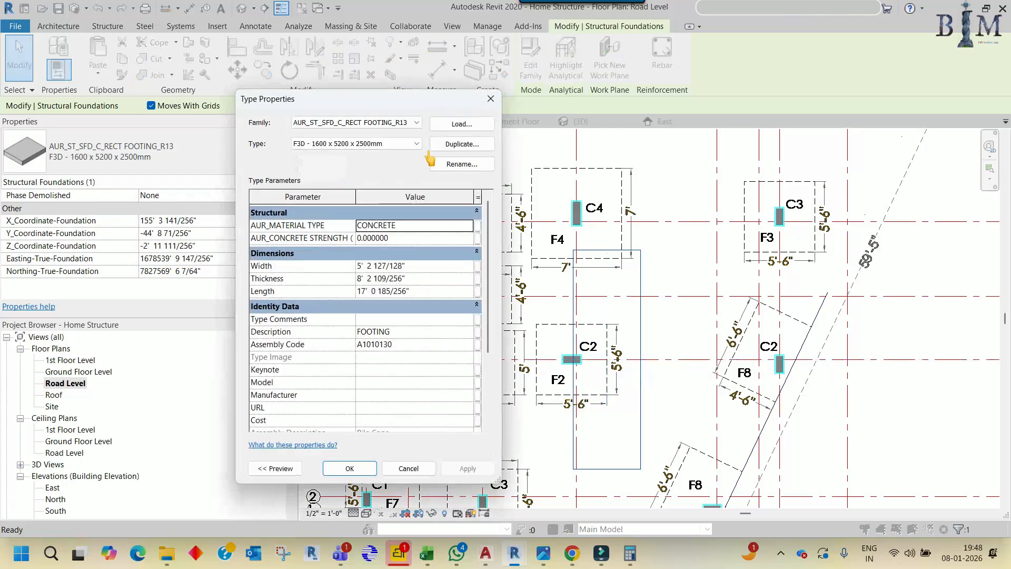
left_click(449, 145)
left_click_drag(487, 315, 240, 289)
type("5f6i x 5200 x 2500mm 2")
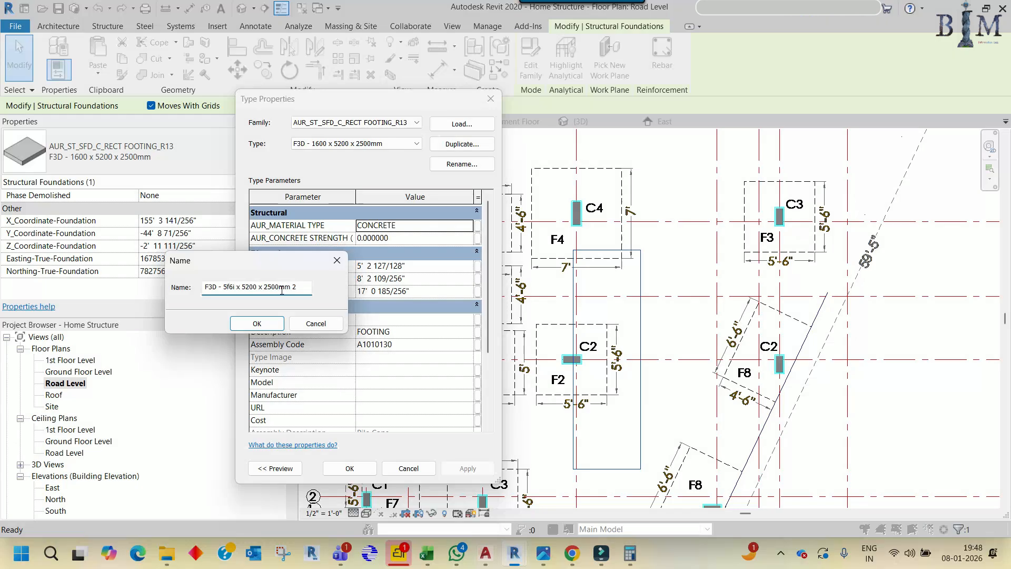
Replace the 5200 portion of the duplicate footing type's name with 5f6i
left_click_drag(242, 288, 267, 287)
type("5f6i")
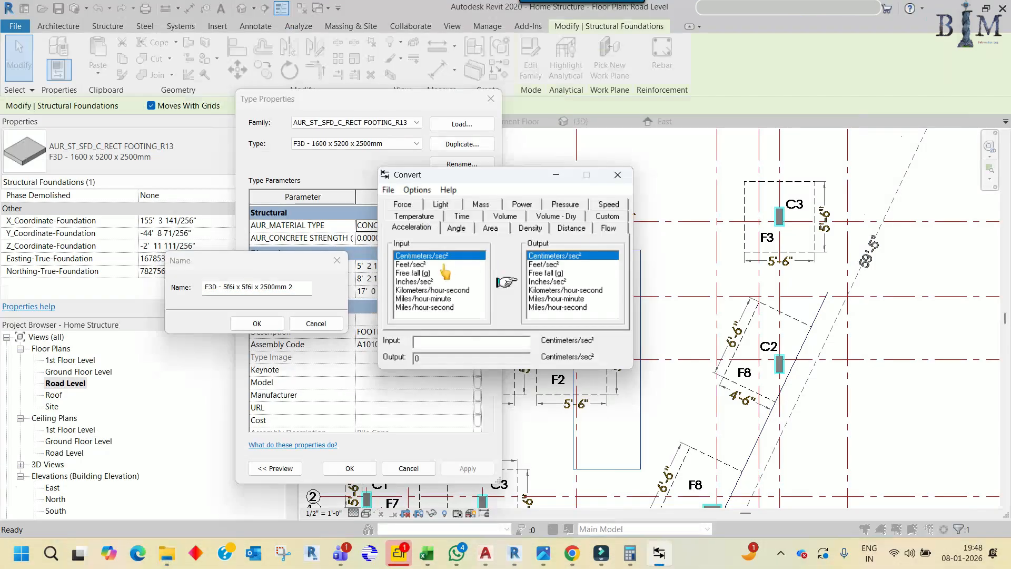
Switch to the Convert utility and convert a distance of 500 millimeters to inches
left_click_drag(502, 178, 707, 173)
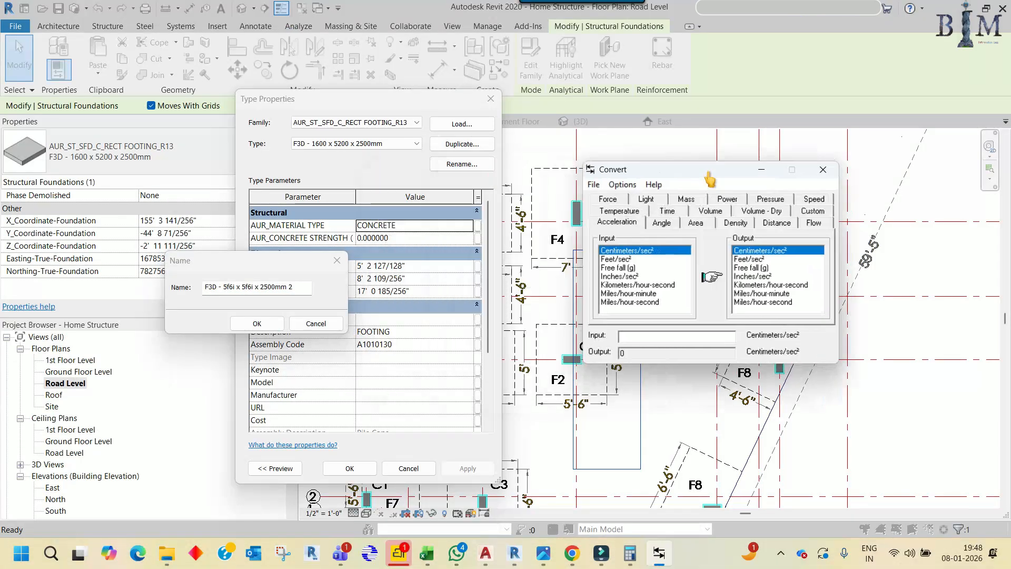
left_click(785, 232)
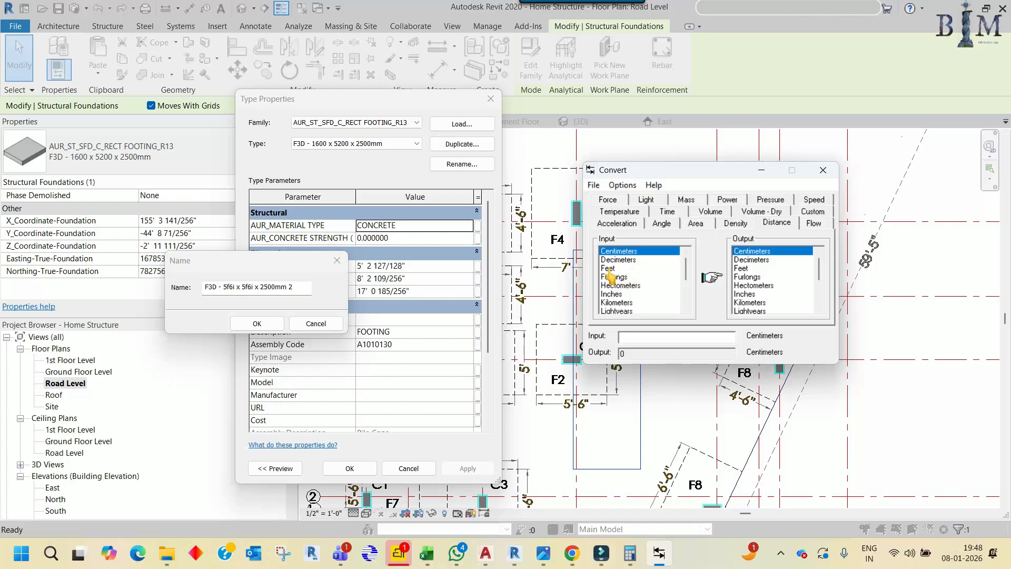
scroll(637, 290, "down", 2)
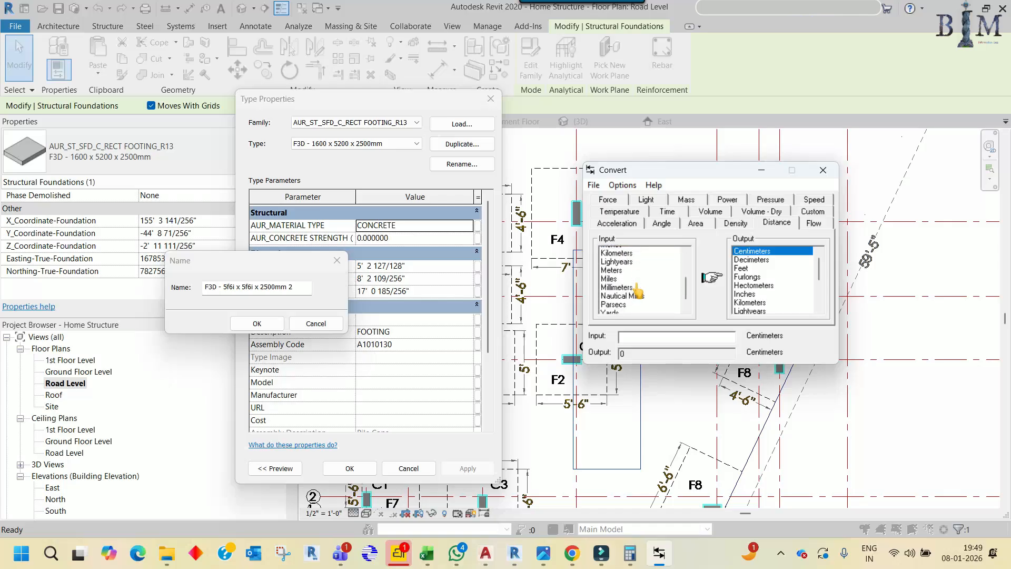
left_click(631, 285)
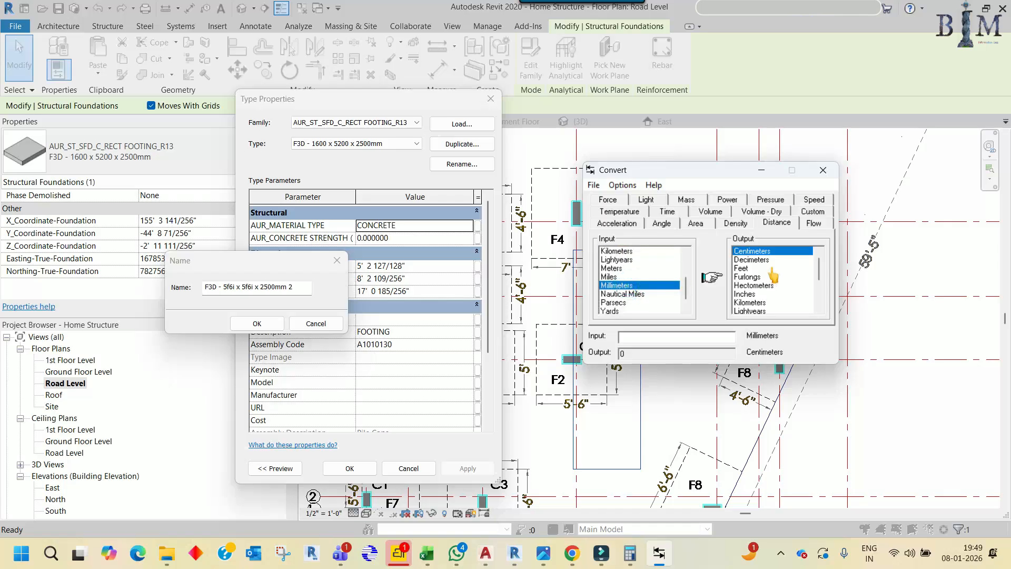
scroll(772, 294, "down", 1)
left_click(743, 268)
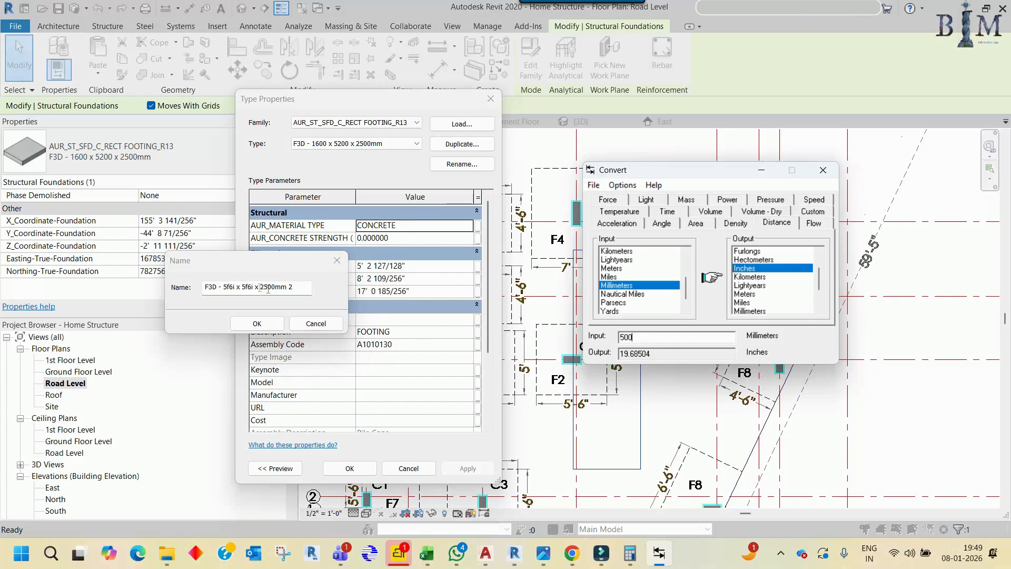
Complete the duplicate footing type's name as F3D - 5f6i x 5f6i x 20i
left_click_drag(260, 288, 293, 287)
type("20")
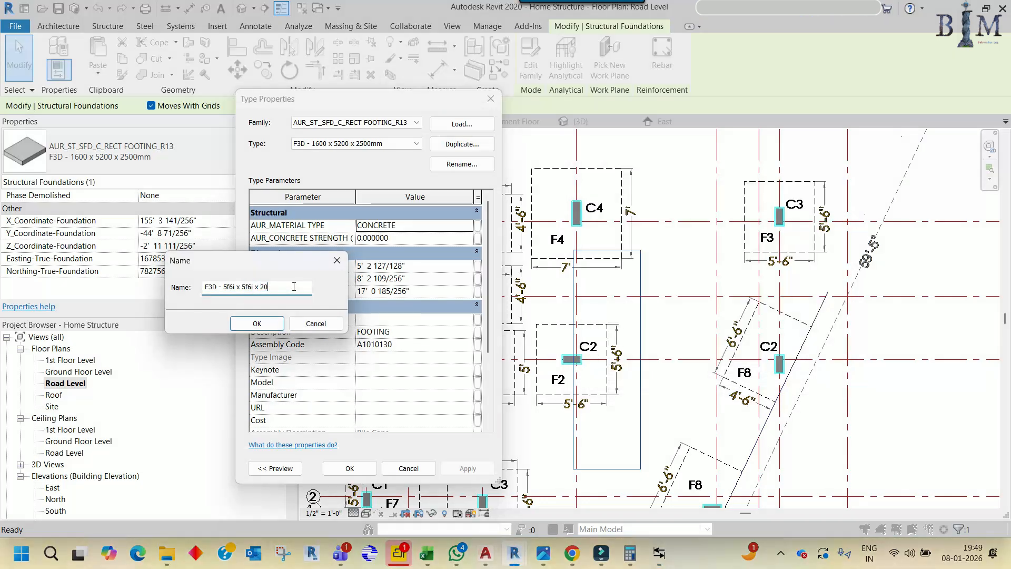
left_click(260, 324)
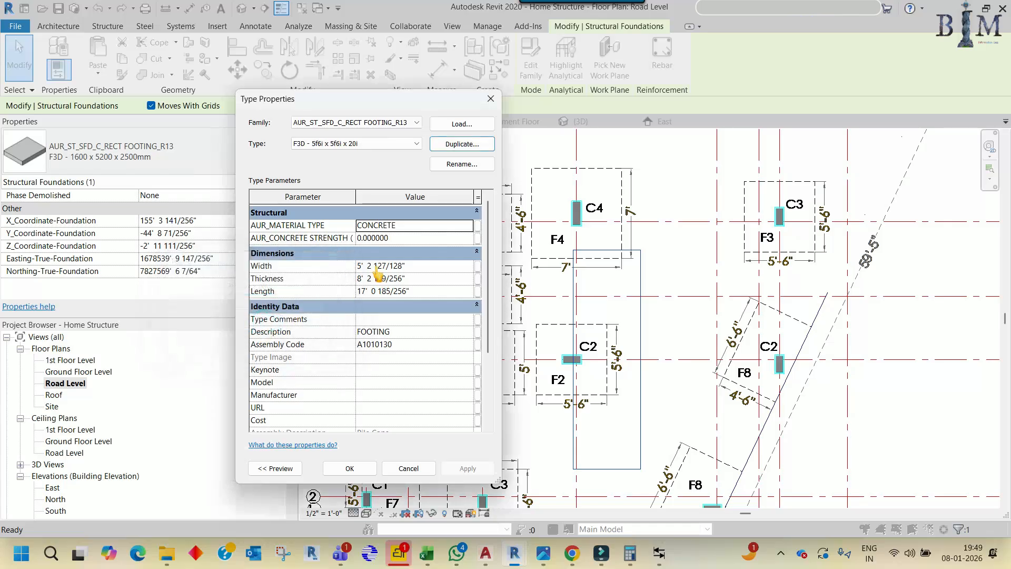
Set the new footing type's width to 5' 6", thickness to 20" and length to 5' 6", and apply it to the selected footing
left_click(417, 266)
left_click_drag(368, 266, 391, 267)
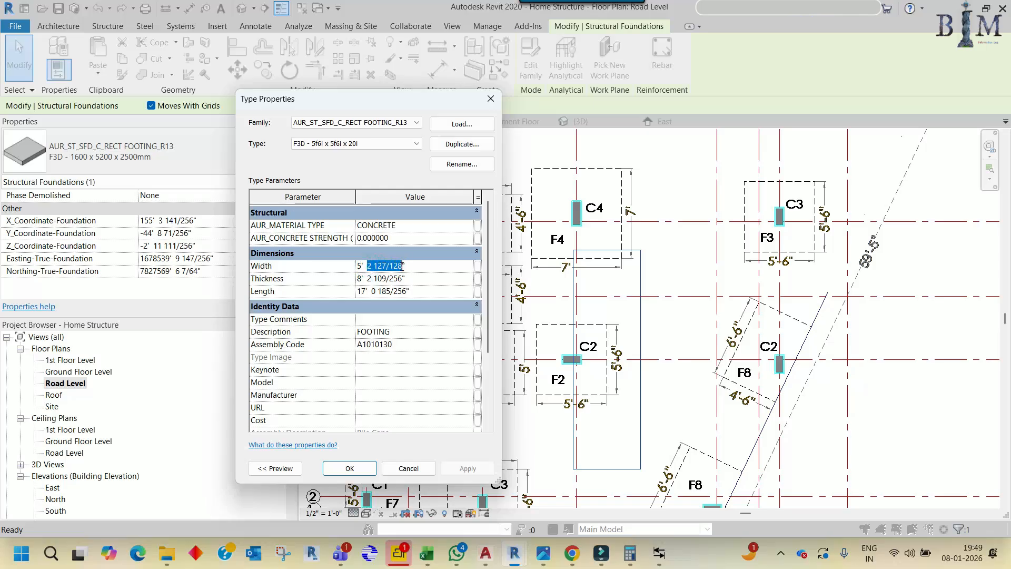
mouse_move(361, 278)
left_mouse_down()
mouse_move(355, 289)
mouse_move(398, 279)
mouse_move(341, 276)
left_mouse_up()
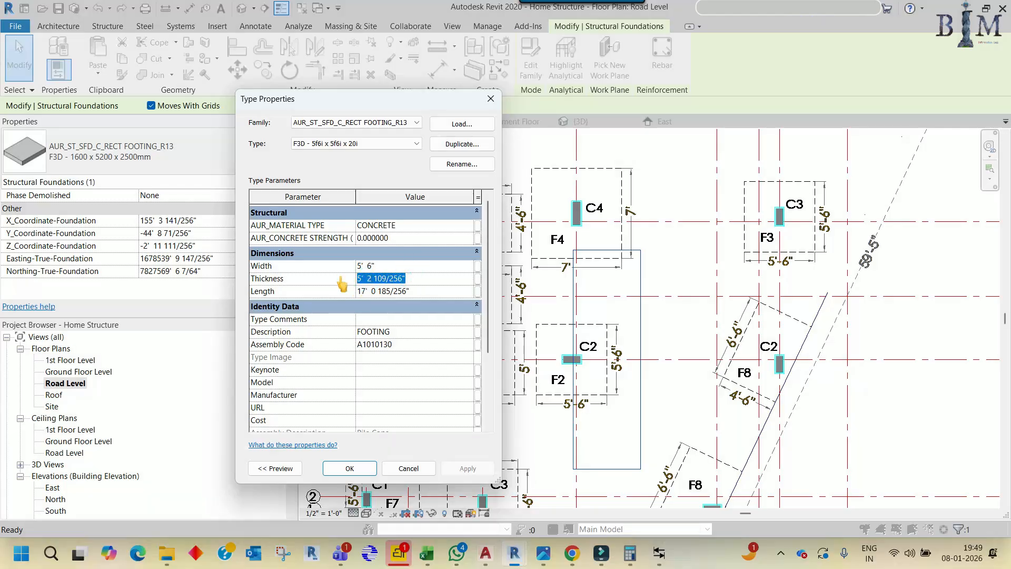
type("20\"")
left_click(396, 270)
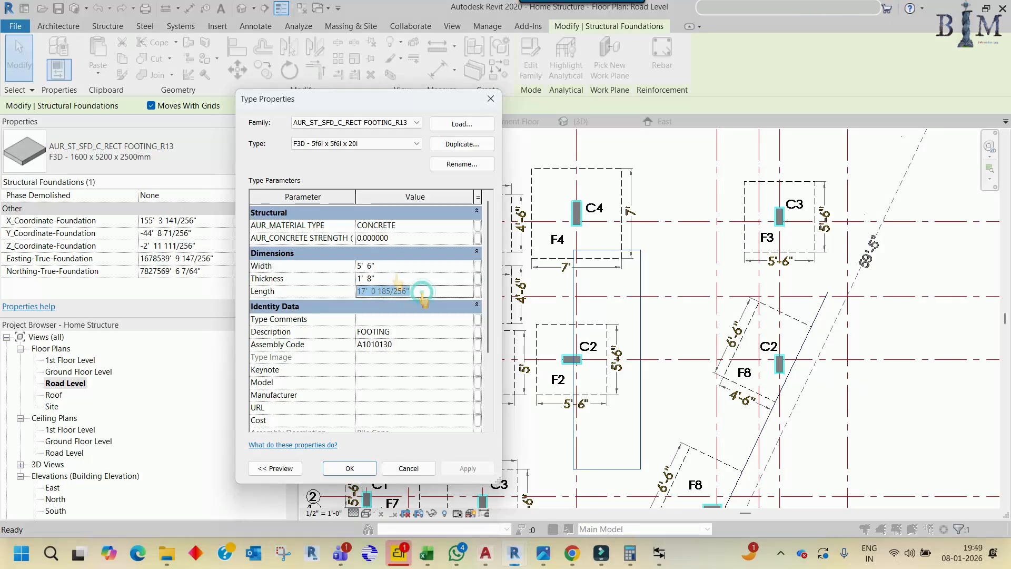
left_click(439, 289)
type("5'  6\"")
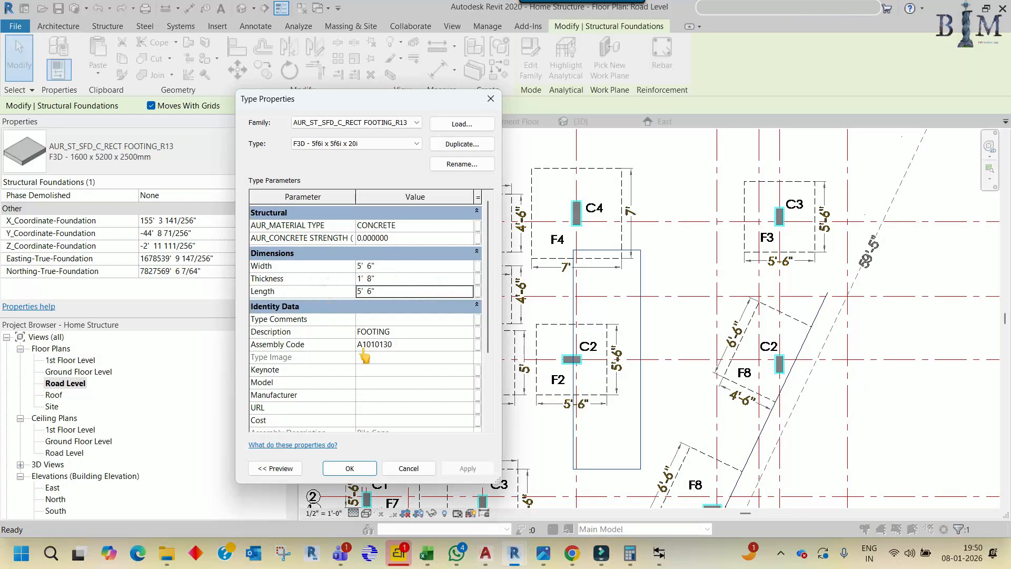
left_click(350, 468)
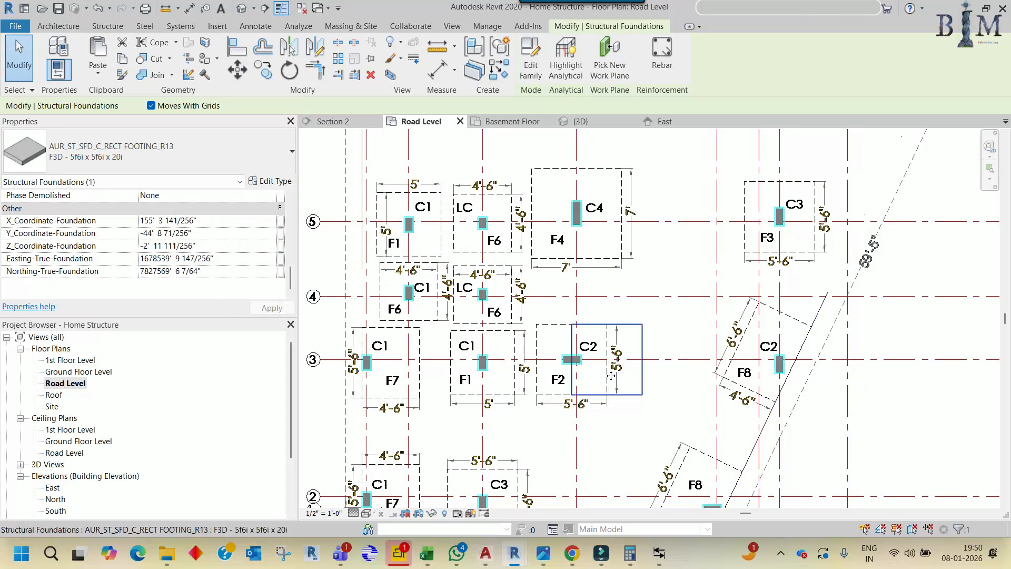
Move the footing by its upper-left corner onto the matching corner of the dashed F2 outline at column C2
scroll(548, 388, "up", 3)
key("m")
key("v")
scroll(600, 283, "up", 2)
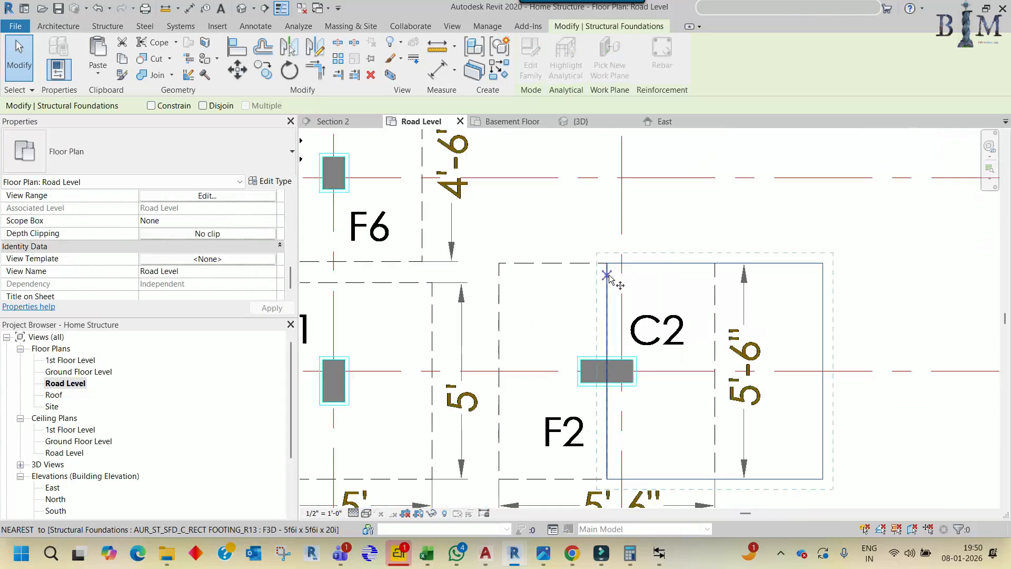
left_click(608, 267)
left_click(499, 263)
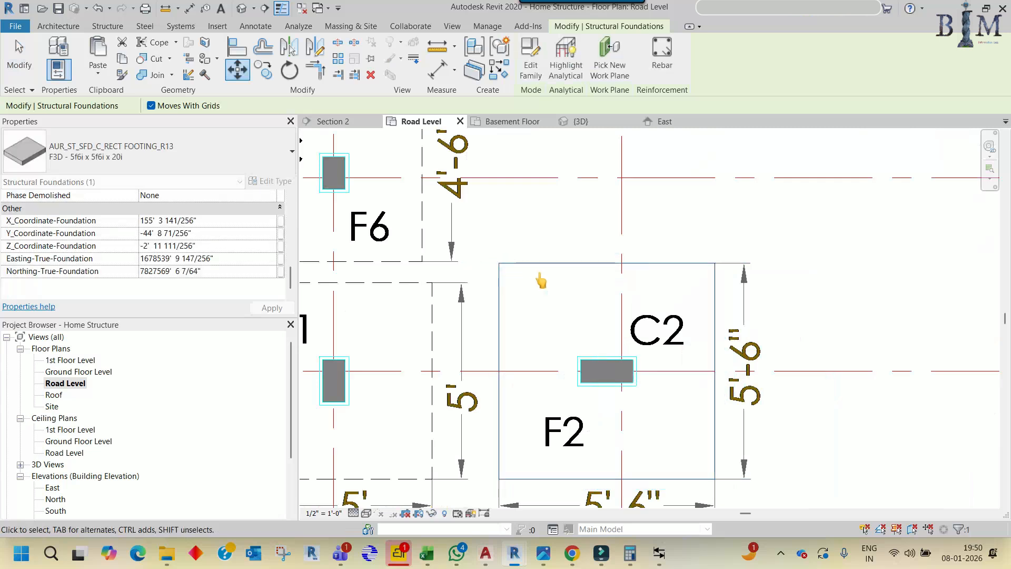
scroll(588, 276, "down", 5)
middle_click_drag(588, 277, 604, 287)
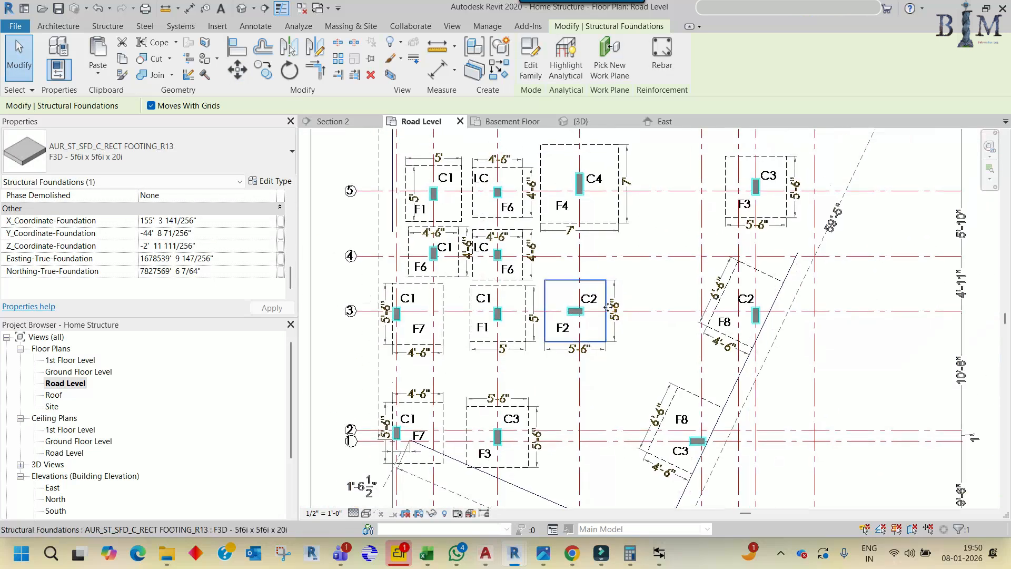
scroll(610, 308, "down", 2)
key("Escape")
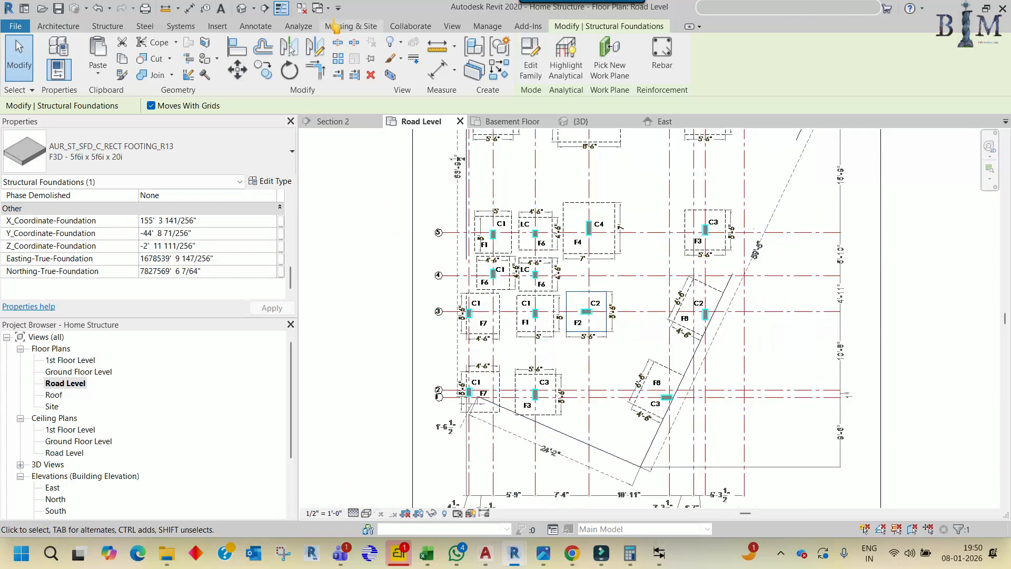
Draw a horizontal section through the F2 footing just below grid 3, running from the grid 3 bubble past column C2 of F8
left_click(265, 9)
scroll(511, 324, "up", 3)
left_click(403, 324)
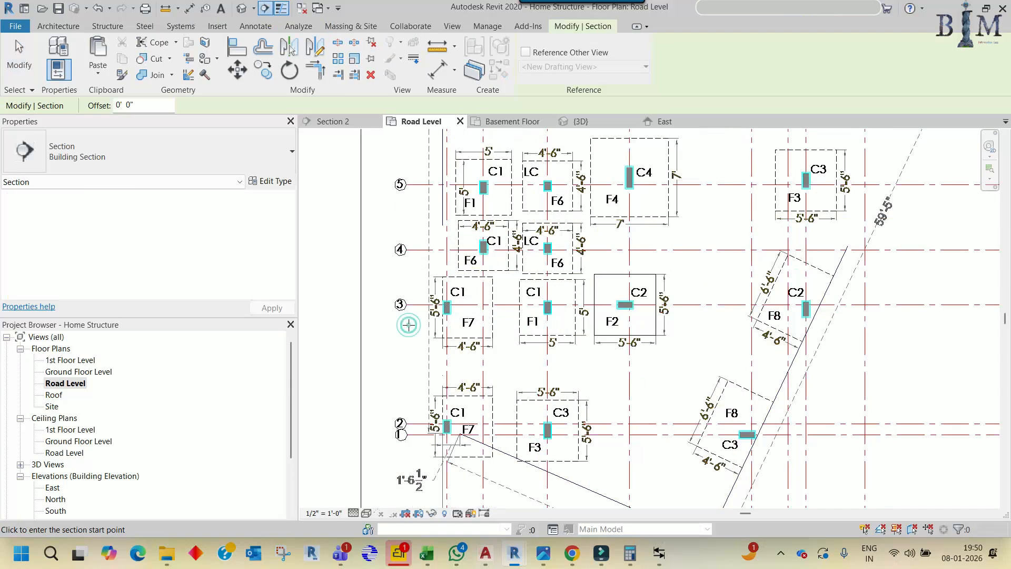
left_click(850, 324)
key("Escape")
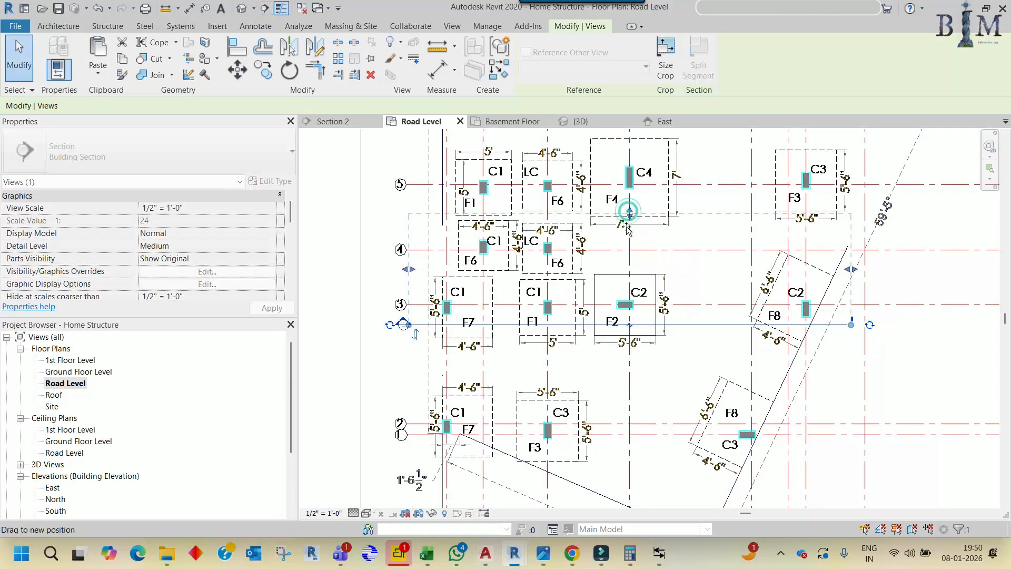
Shorten the section's view depth to just beyond grid 3 and open its section view
right_click(604, 326)
left_click(614, 309)
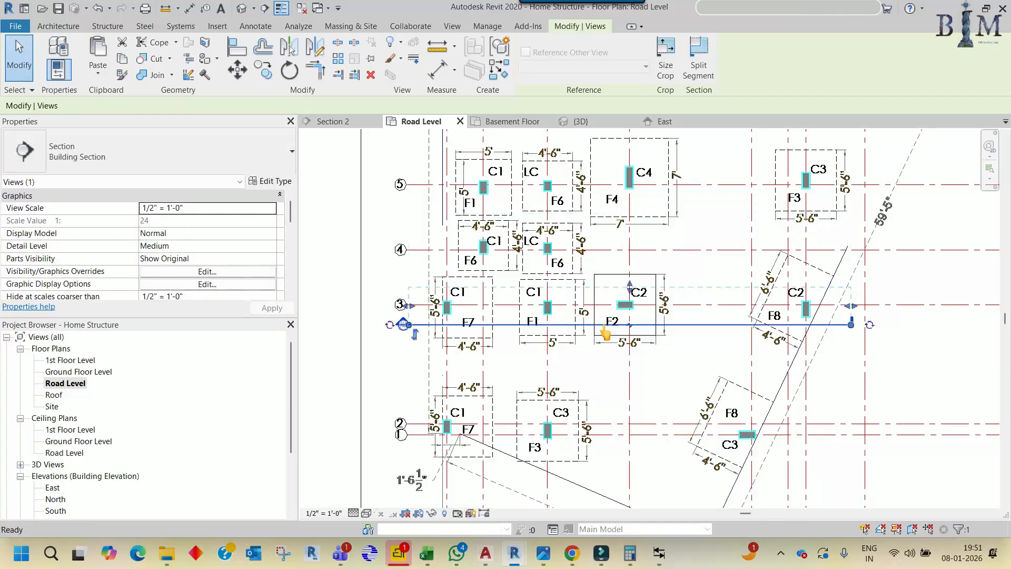
left_click(664, 232)
Extend the section view's crop region upward past the Roof level
scroll(646, 232, "down", 3)
middle_click_drag(645, 233, 646, 323)
left_click_drag(646, 323, 634, 185)
scroll(769, 249, "up", 5)
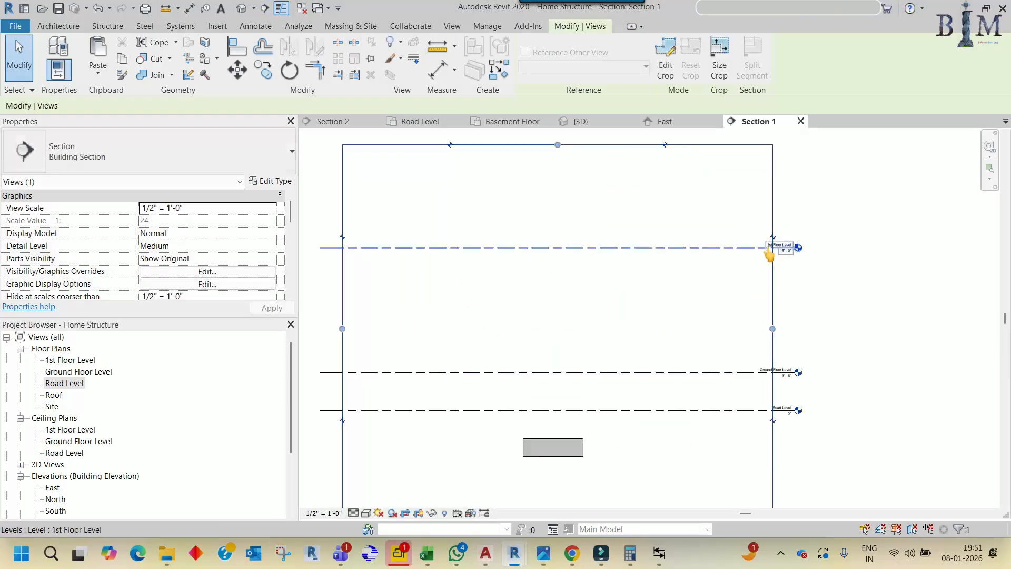
scroll(668, 379, "down", 4)
left_click_drag(593, 198, 595, 195)
key("Escape")
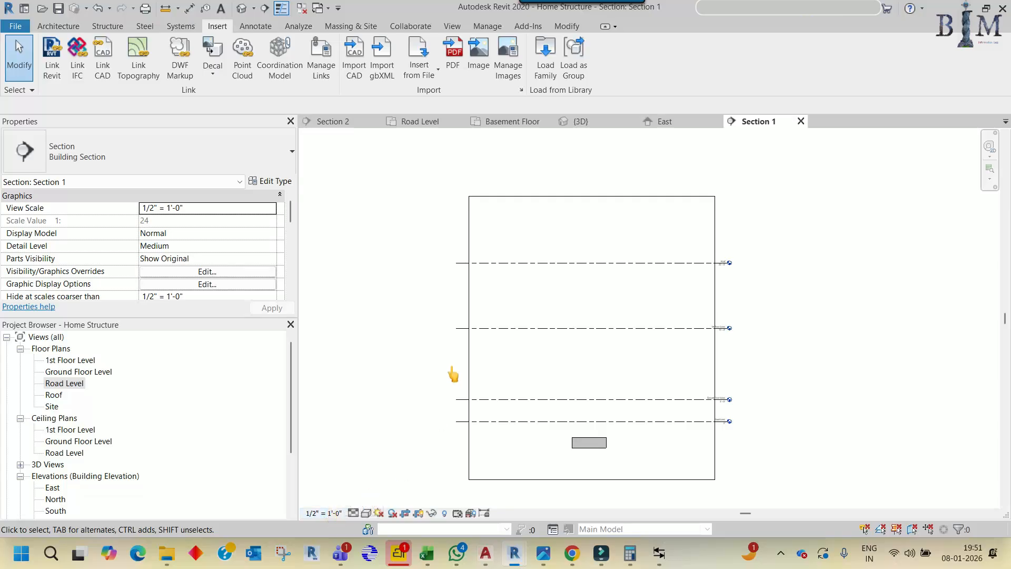
Set the section view's scale to 1/4" = 1'-0"
scroll(629, 419, "up", 3)
left_click(323, 513)
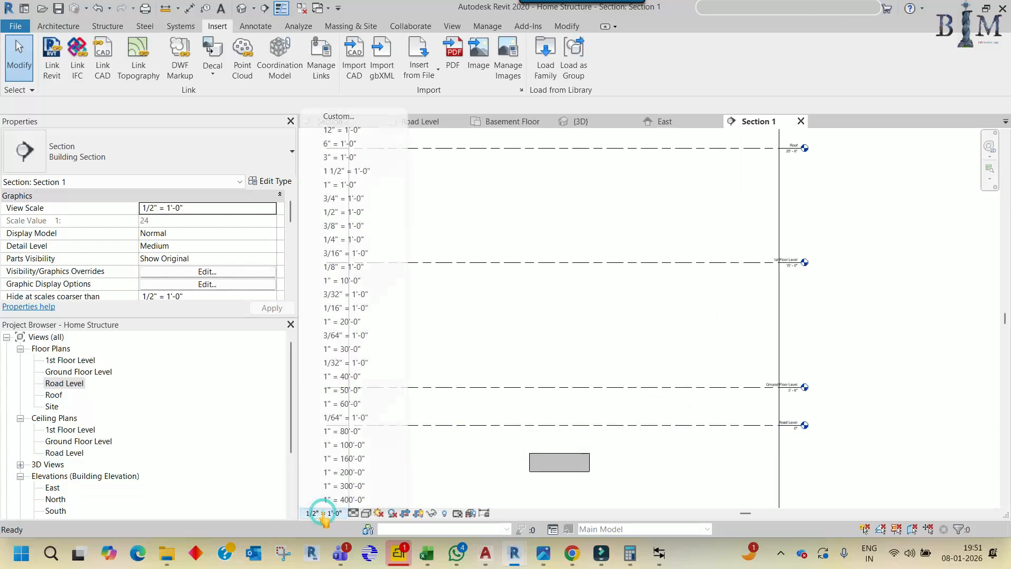
left_click(342, 239)
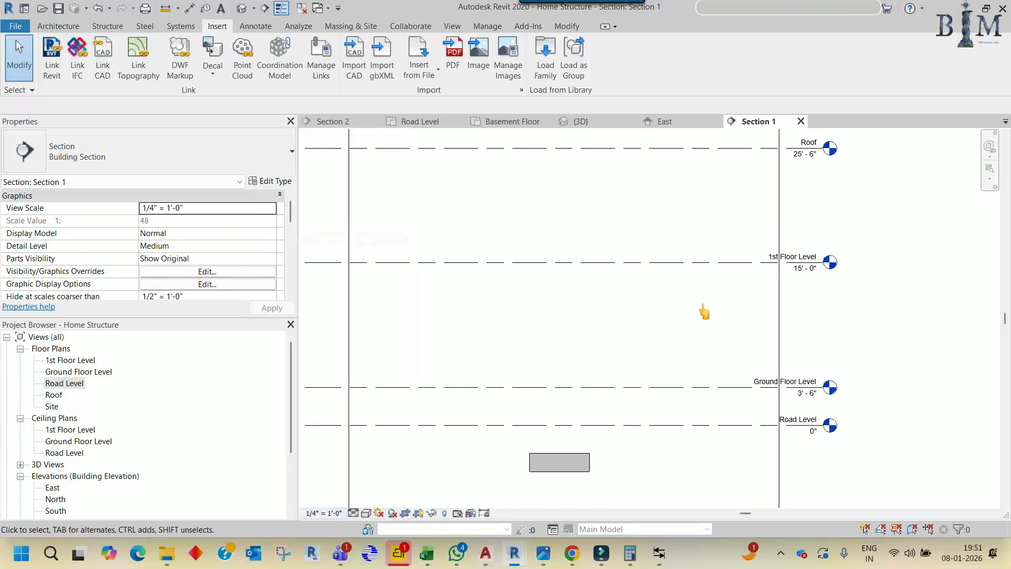
Add an aligned dimension from the Road Level line to the underside of the footing, placed beside the footing
middle_click_drag(653, 369, 690, 273)
left_click(614, 357)
middle_click_drag(608, 402, 605, 385)
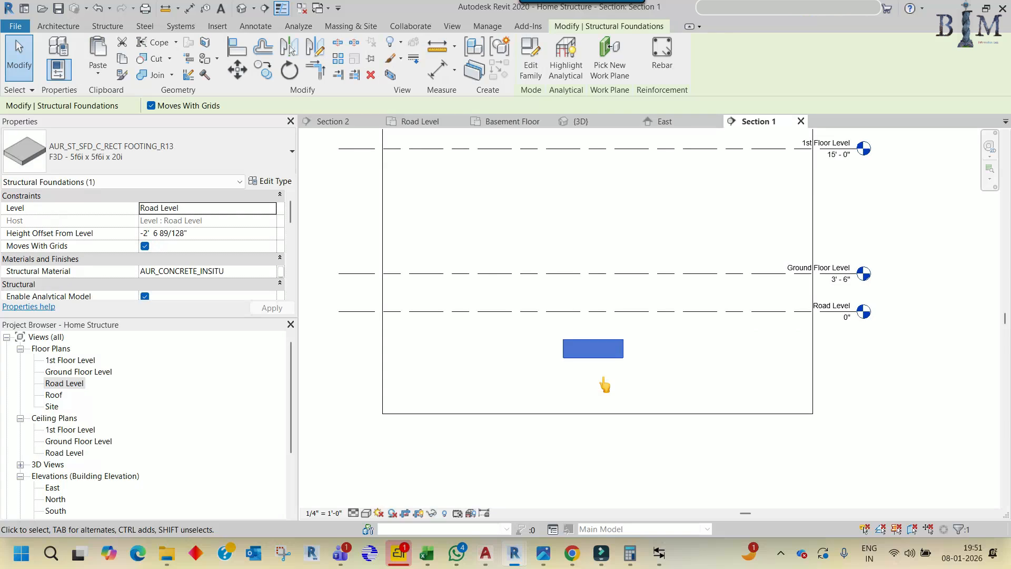
left_click(609, 376)
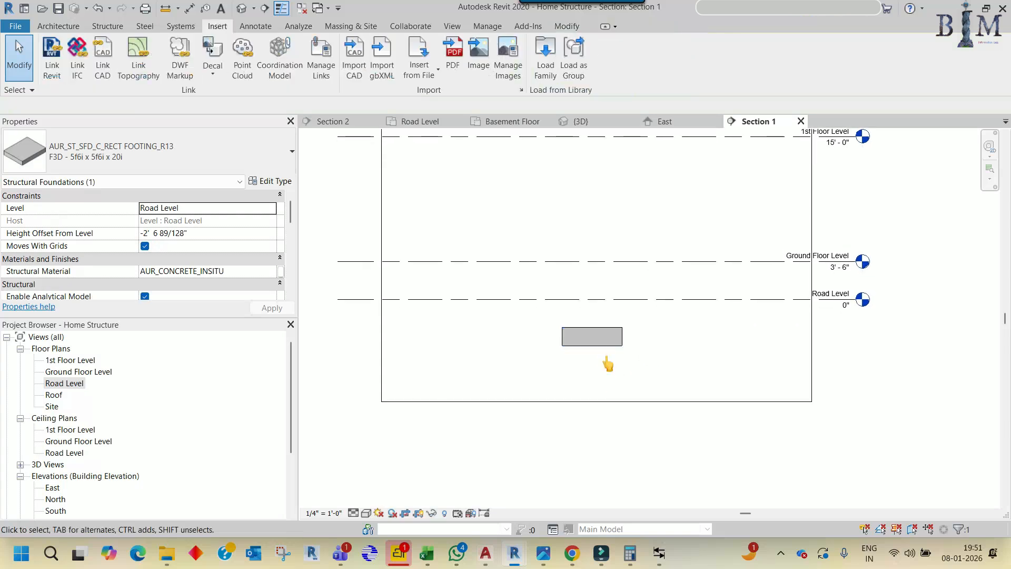
key("d")
key("i")
left_click(588, 302)
left_click(584, 346)
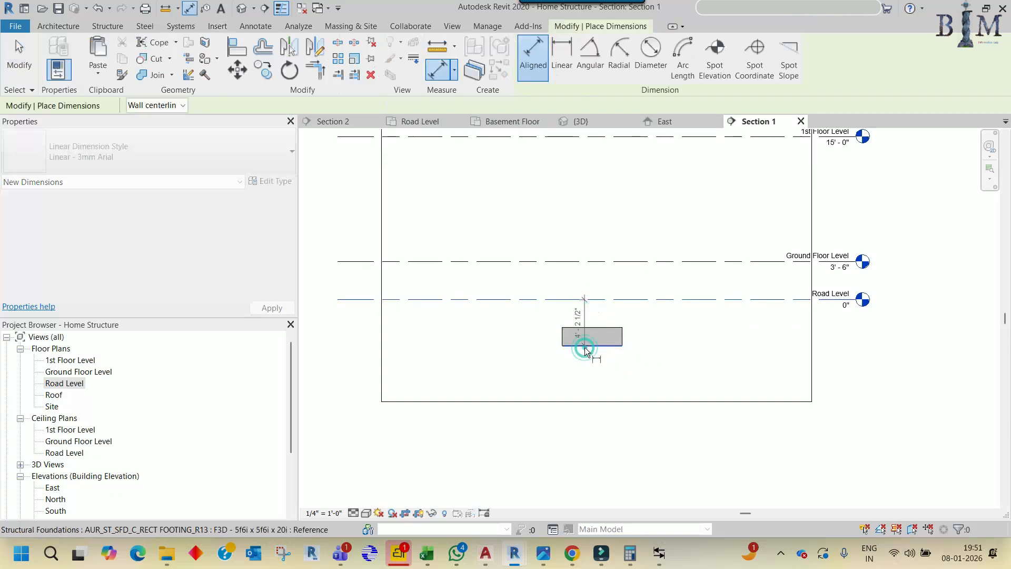
scroll(537, 360, "up", 2)
left_click(534, 345)
key("Escape")
key("Escape")
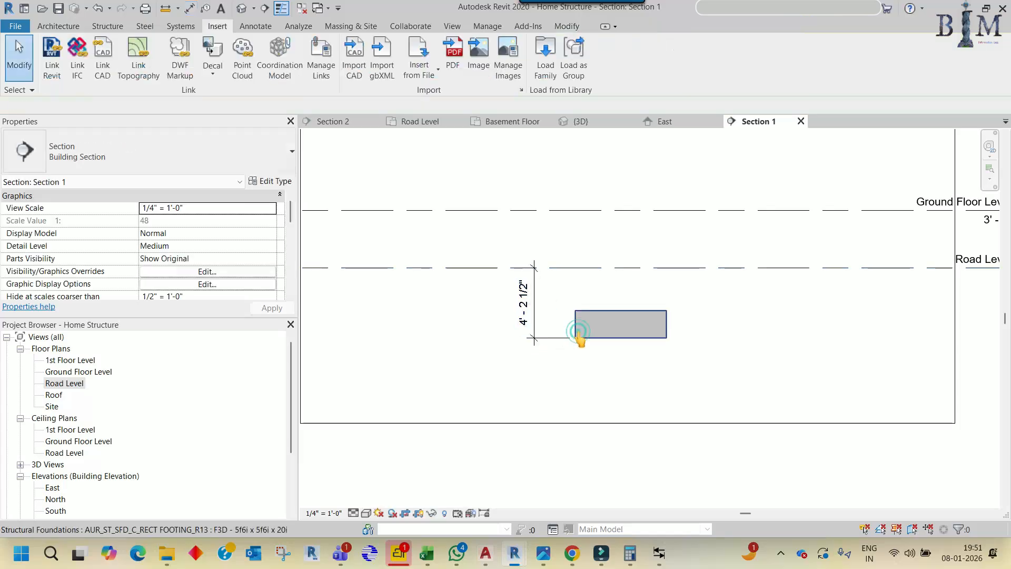
Set the distance from Road Level to the footing's underside to 8' by editing the dimension
left_click(579, 333)
middle_click_drag(601, 373, 535, 345)
left_click(455, 286)
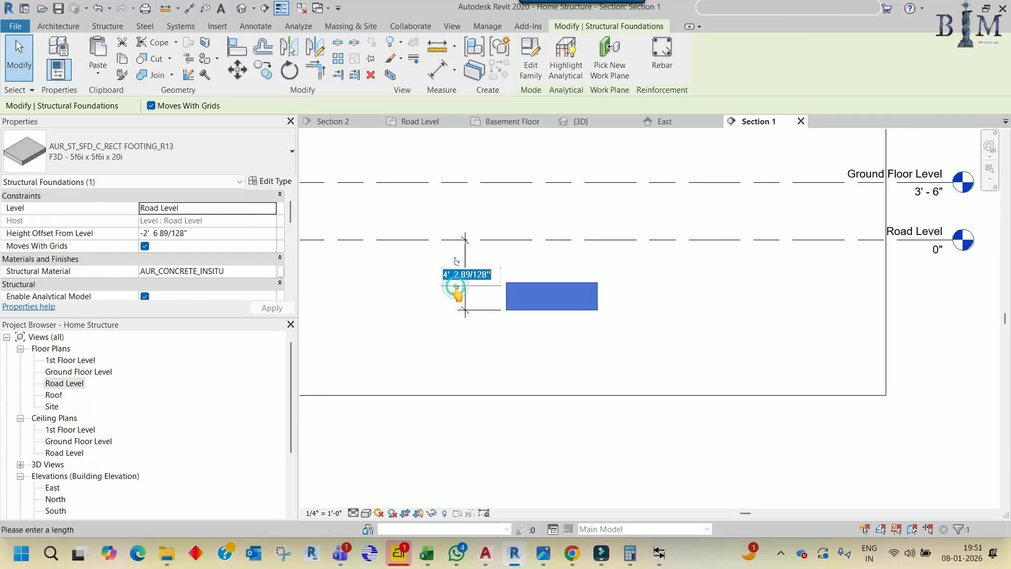
type("8")
left_click(435, 312)
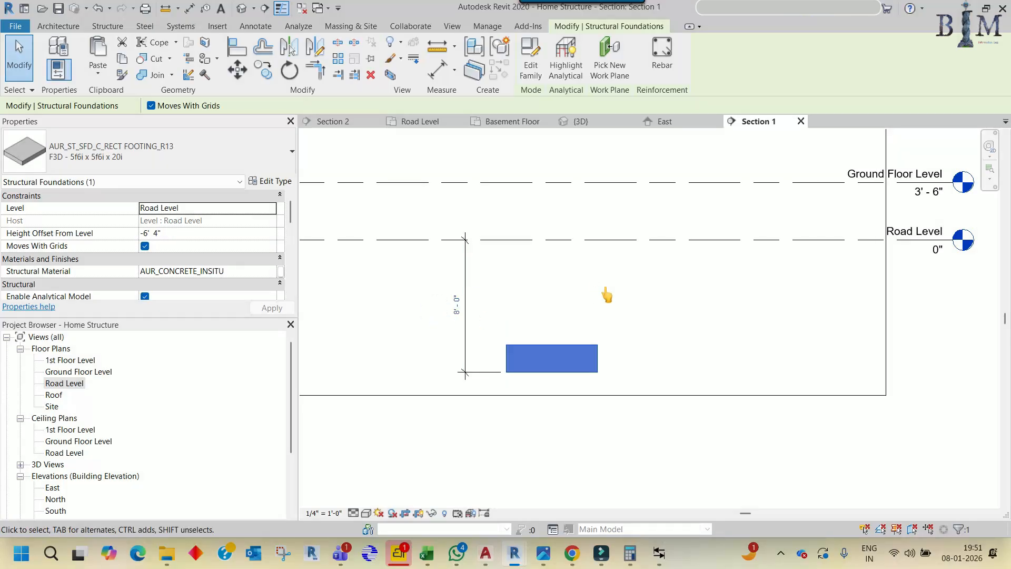
key("Escape")
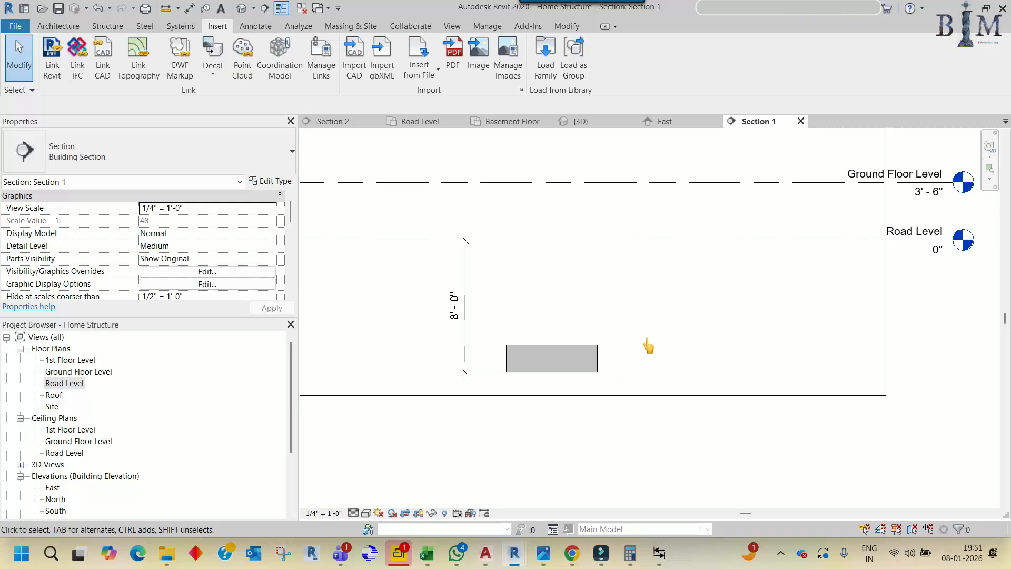
Close the Basement Floor view and return to the Road Level plan at column C2 on the F2 footing
left_click(548, 121)
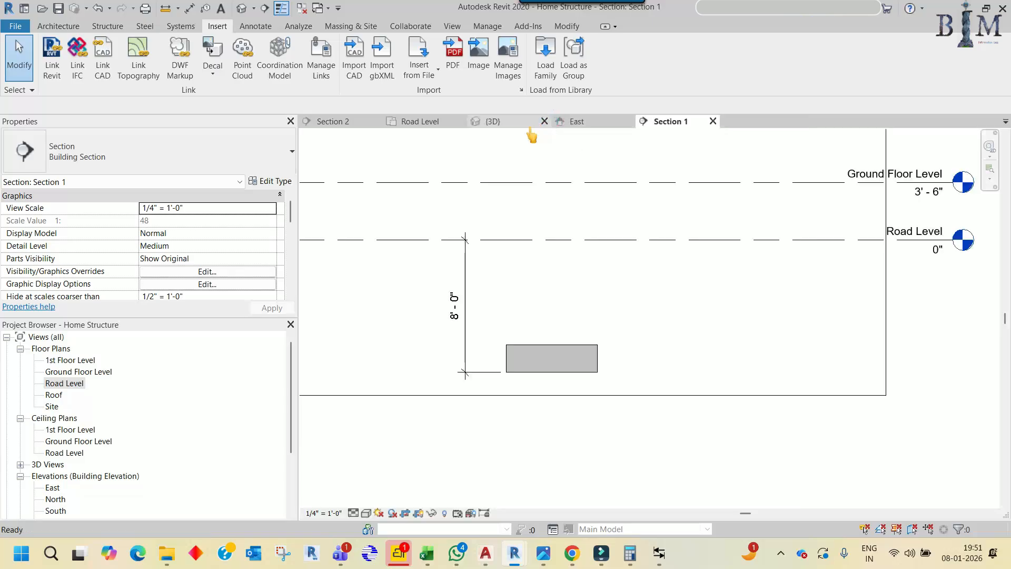
left_click(427, 122)
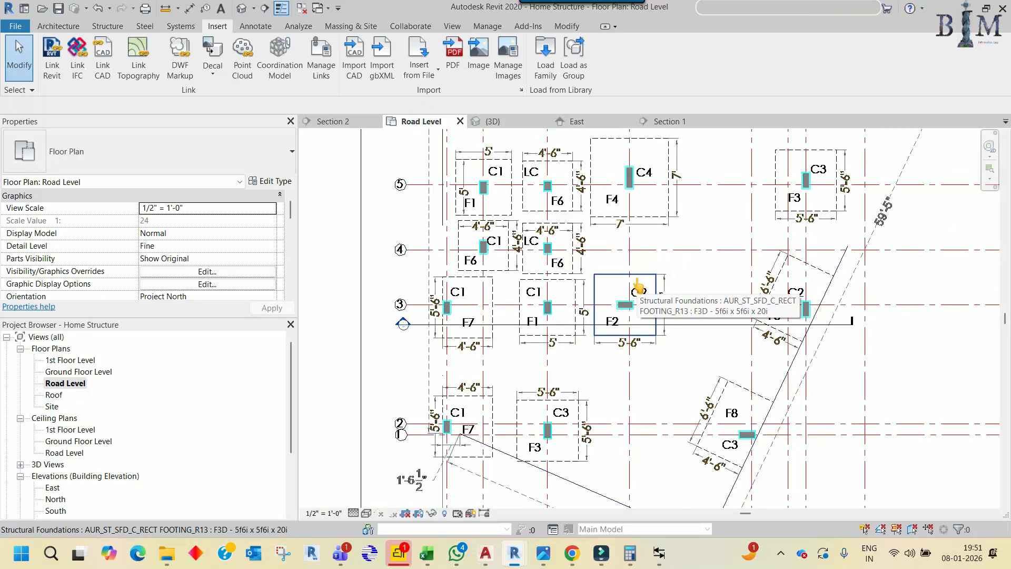
scroll(623, 306, "up", 5)
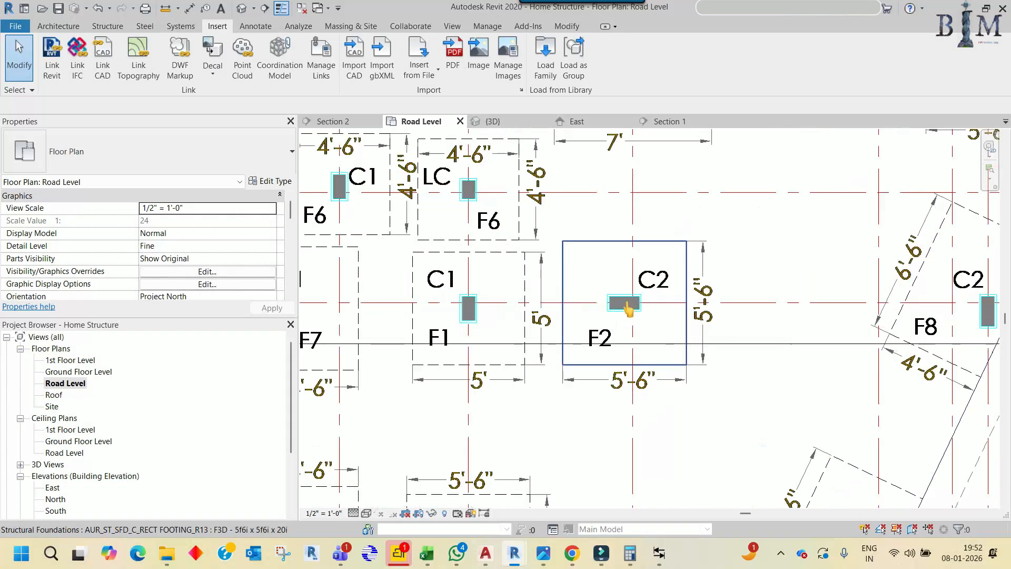
scroll(622, 310, "up", 5)
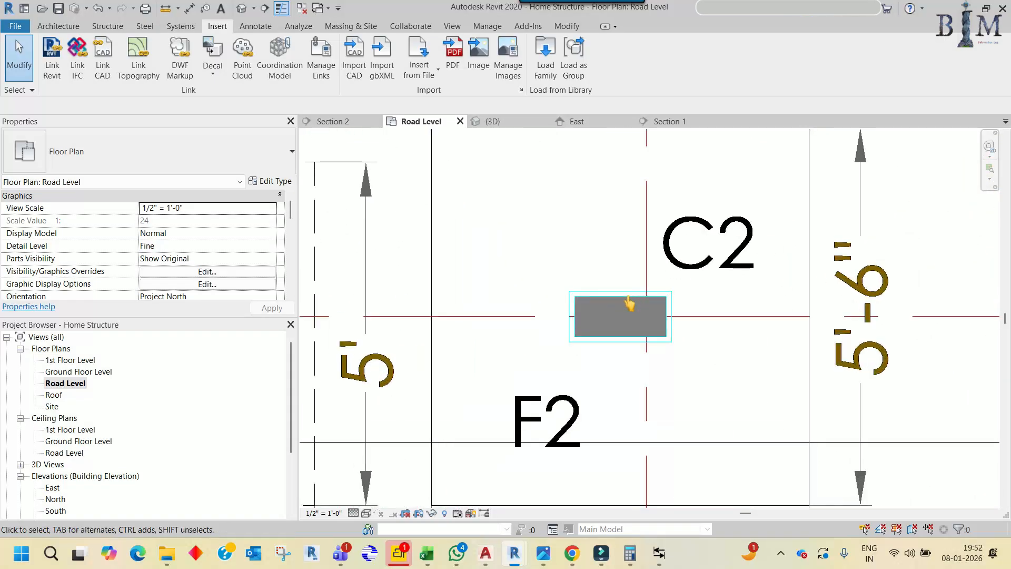
Examine the C2 column on the F2 footing and its surroundings in the Road Level plan
scroll(626, 303, "up", 3)
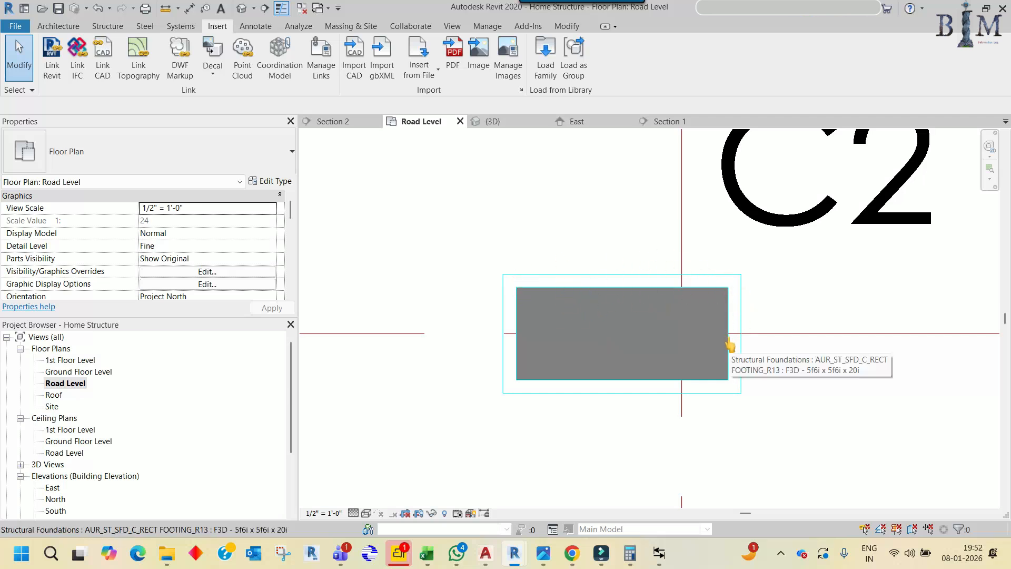
scroll(729, 343, "down", 5)
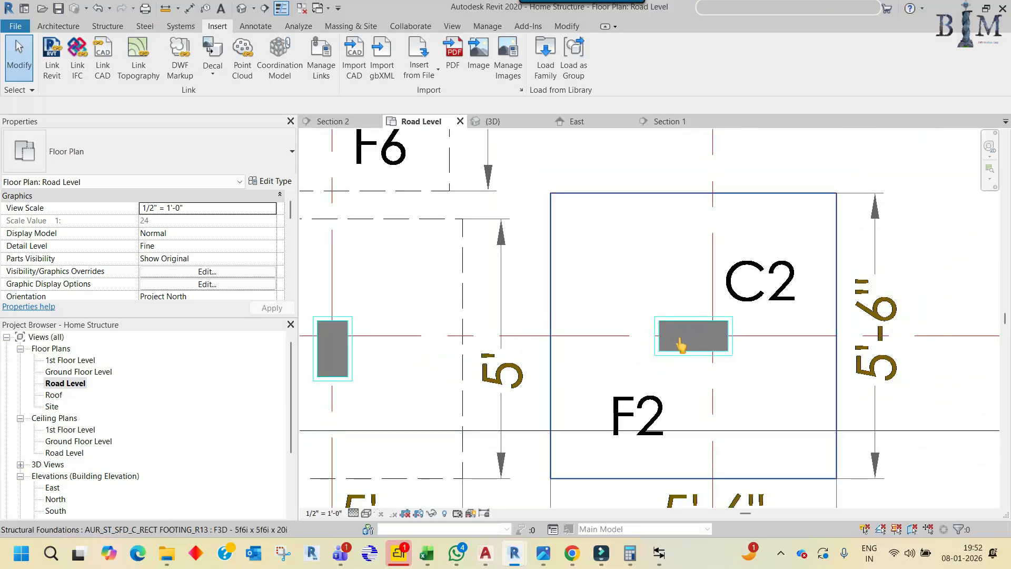
scroll(670, 337, "up", 3)
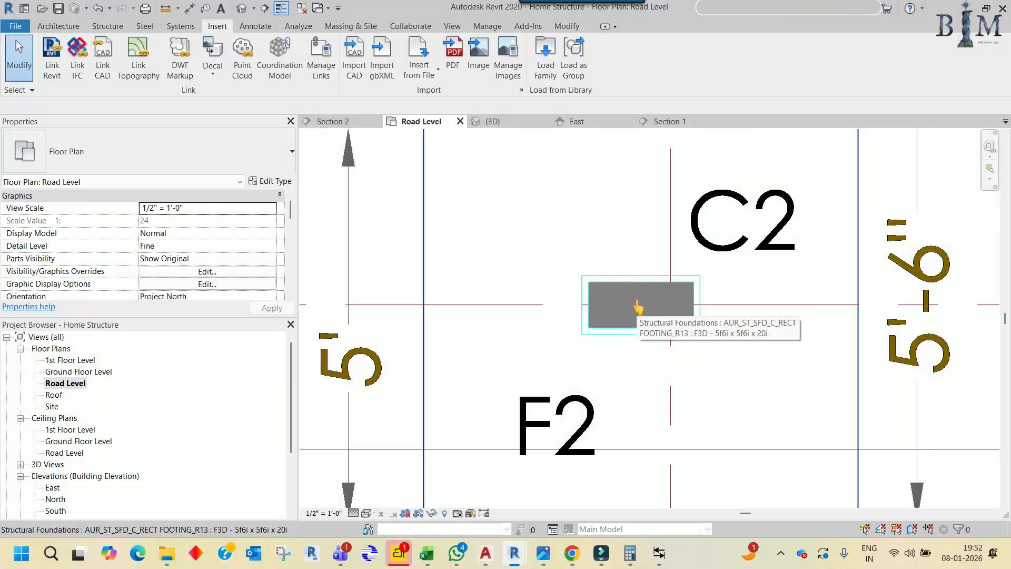
scroll(640, 311, "down", 4)
scroll(640, 315, "down", 2)
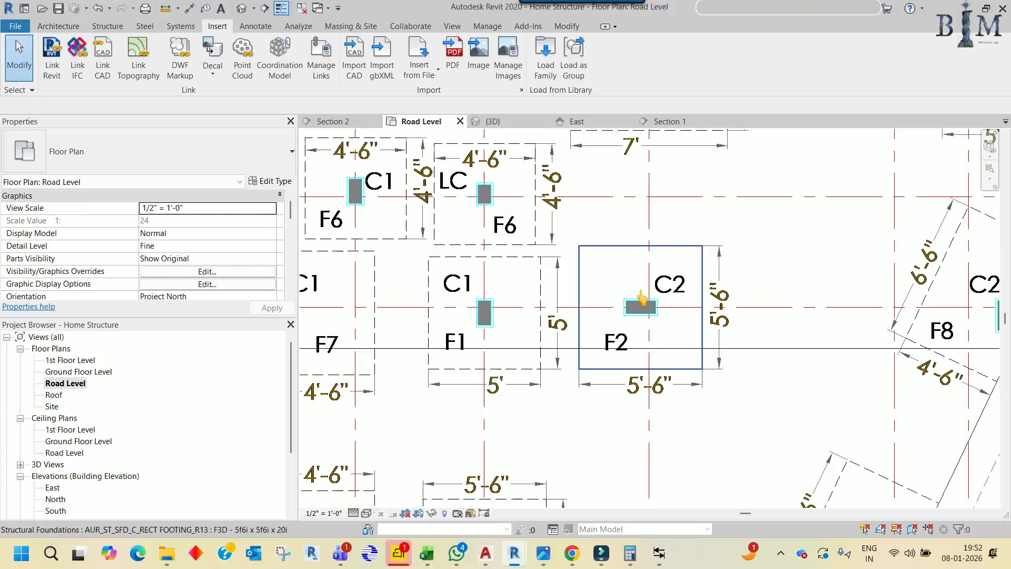
scroll(648, 324, "up", 4)
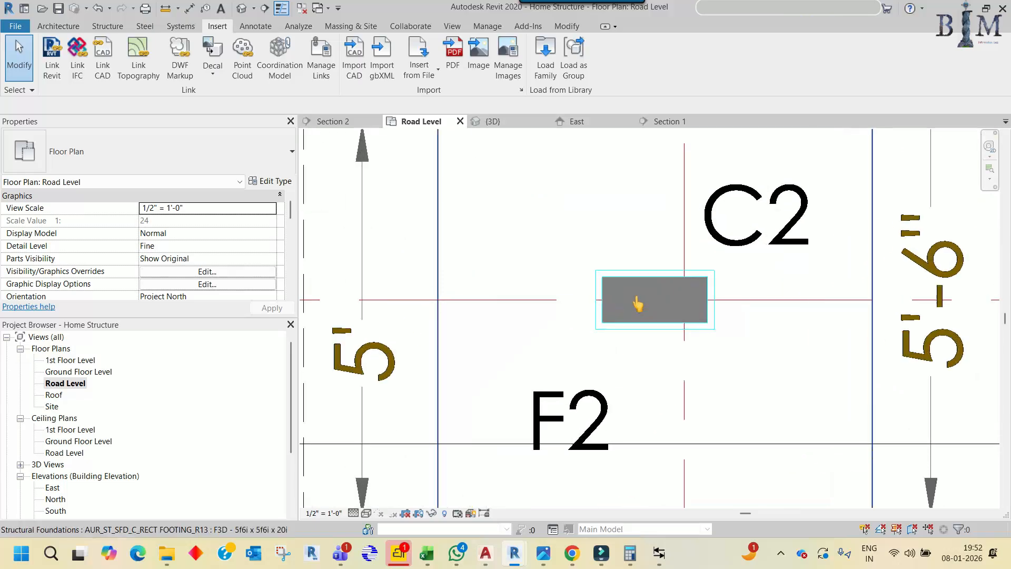
scroll(638, 308, "down", 2)
scroll(637, 311, "down", 1)
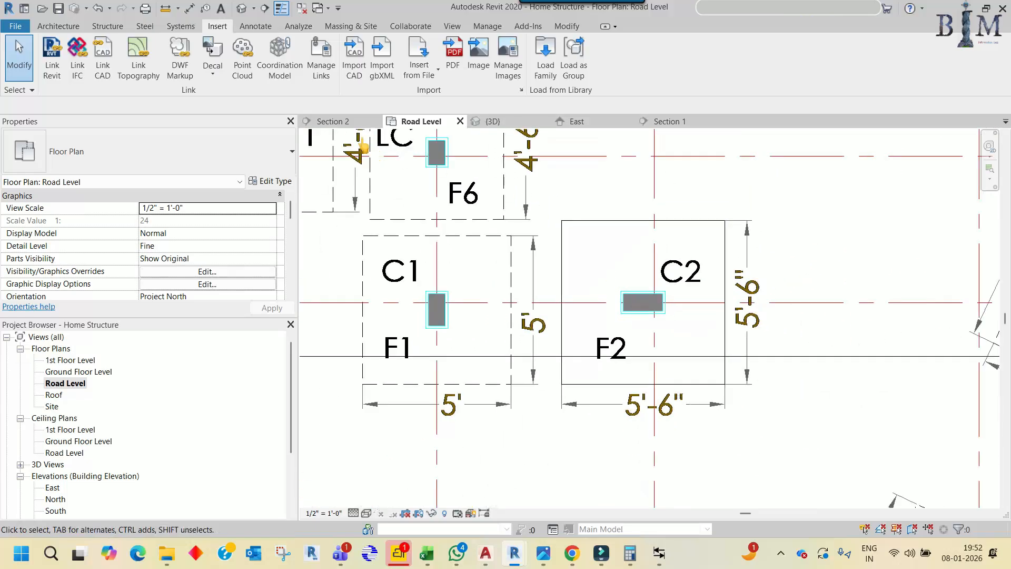
Switch to the Tower Structure model's Section 2 and open its L2 FFL floor plan at the lift core
left_click(350, 129)
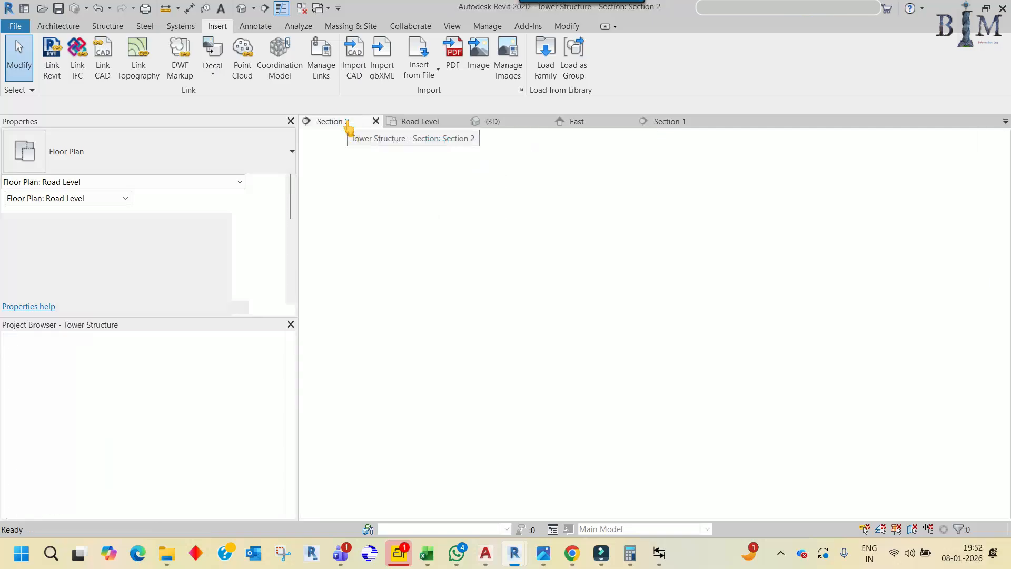
scroll(584, 243, "down", 2)
middle_click_drag(533, 184, 569, 295)
scroll(549, 230, "up", 5)
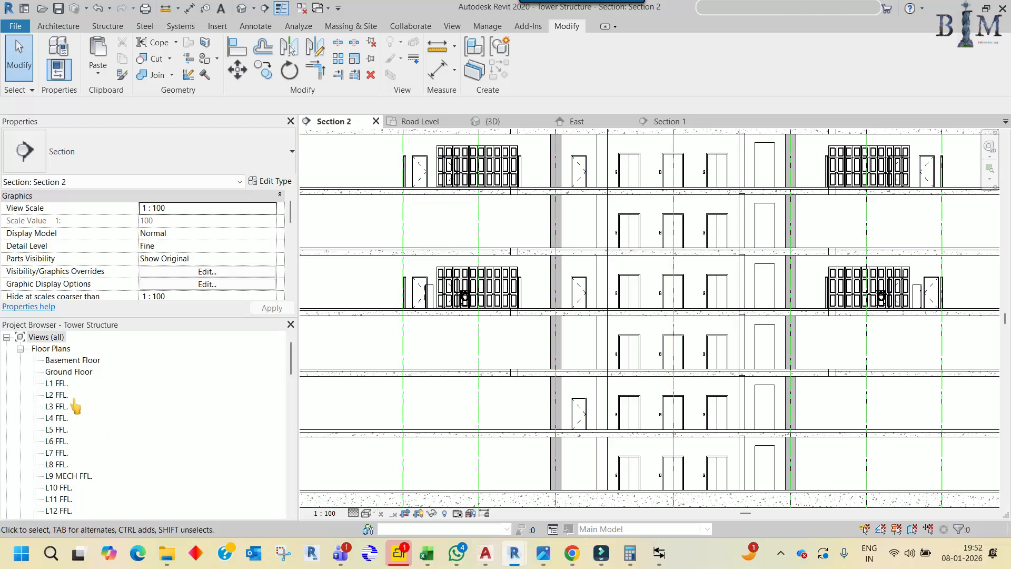
left_click(55, 395)
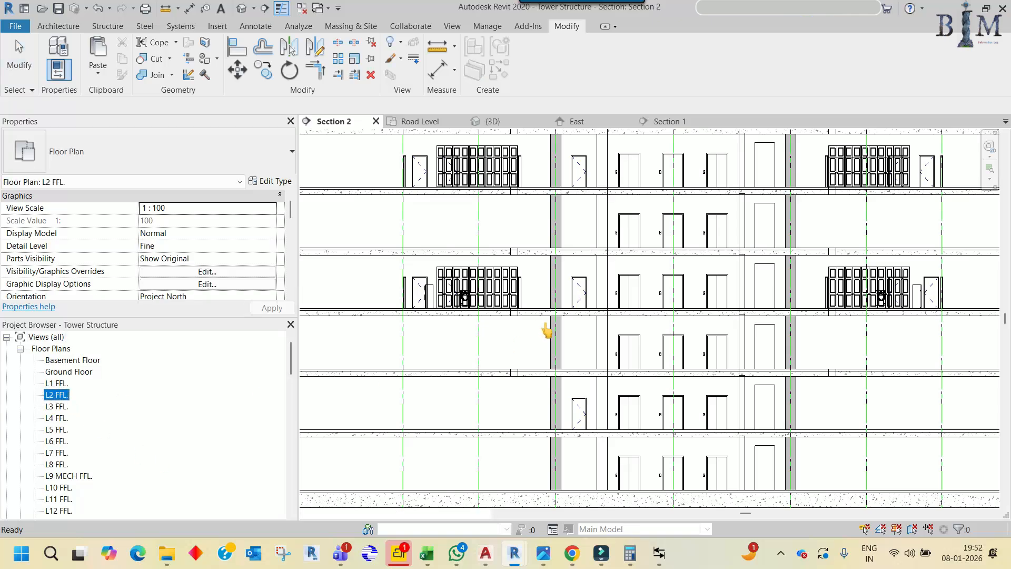
scroll(547, 330, "up", 8)
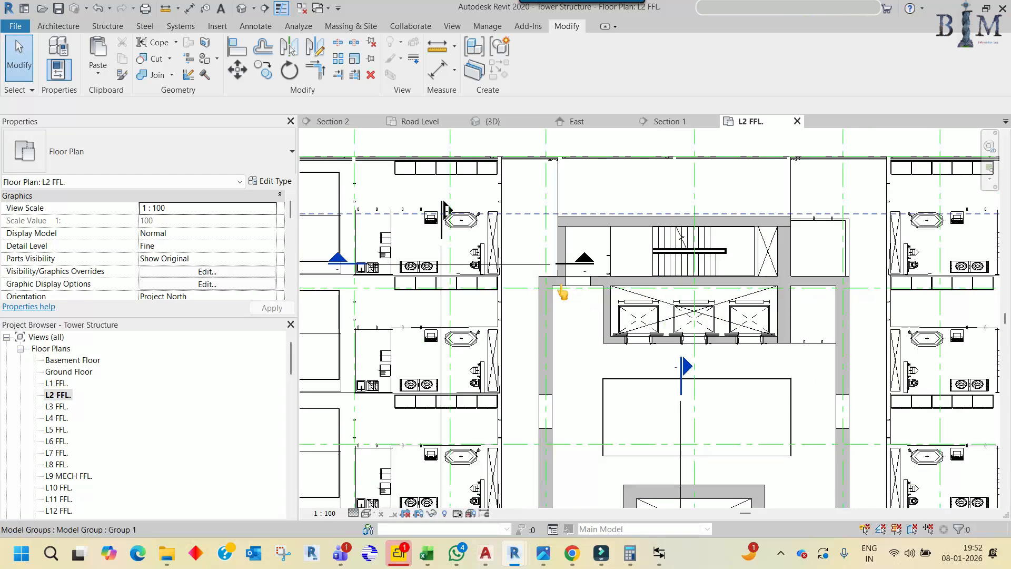
scroll(562, 293, "up", 2)
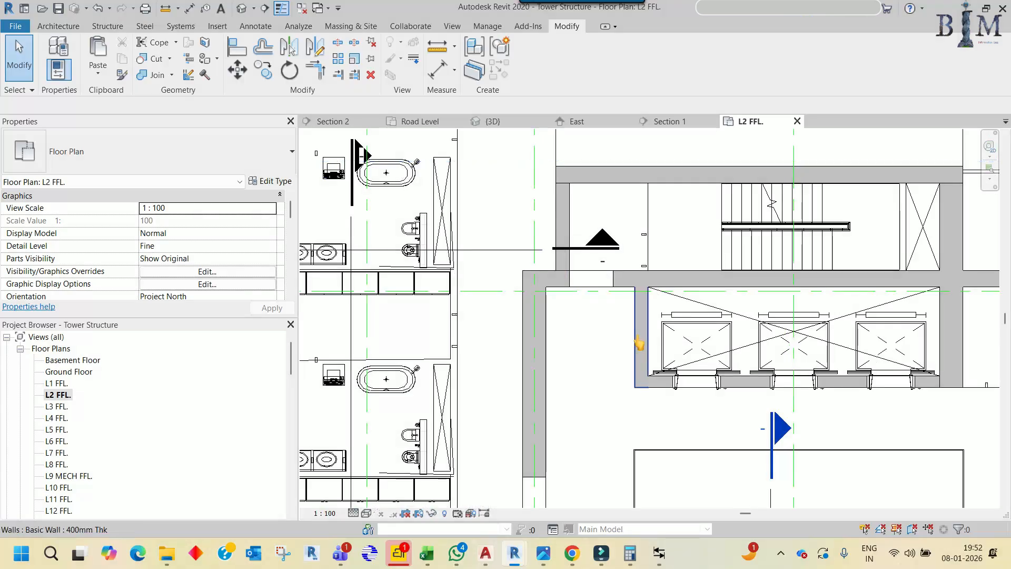
Copy the 400mm Thk wall at the end of the three-lift shaft
left_click(637, 362)
scroll(663, 342, "down", 5)
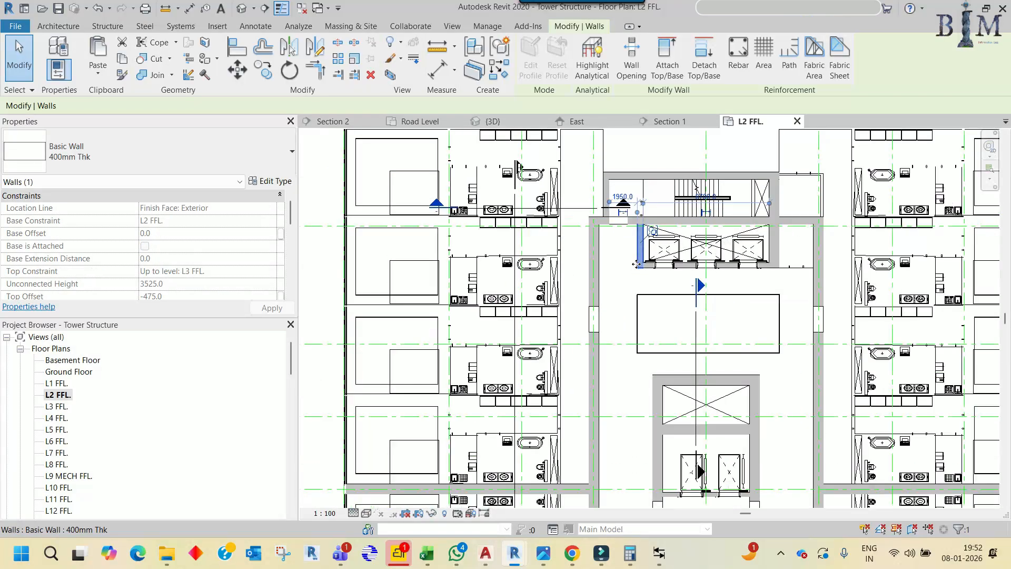
scroll(642, 226, "up", 4)
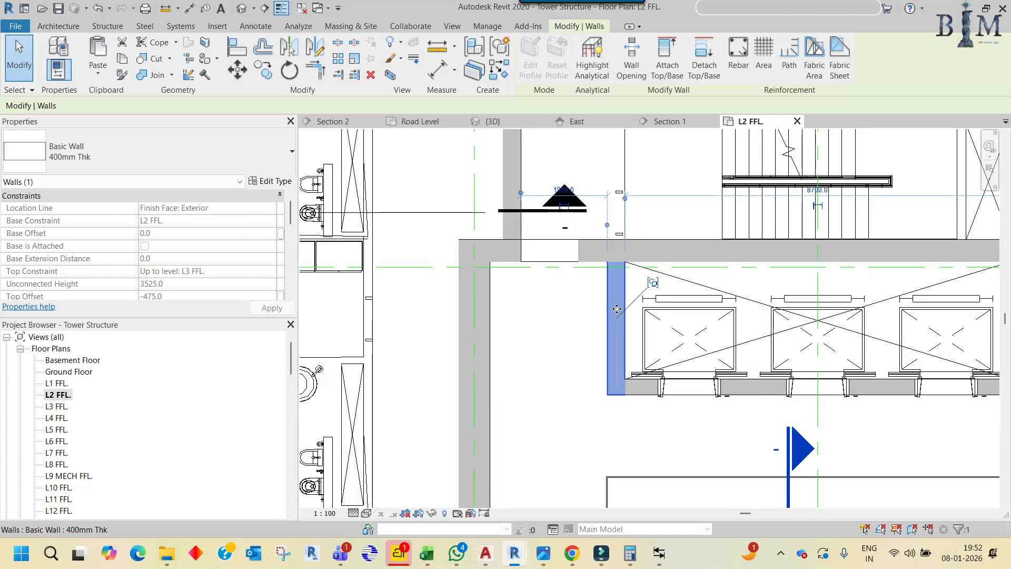
key("Escape")
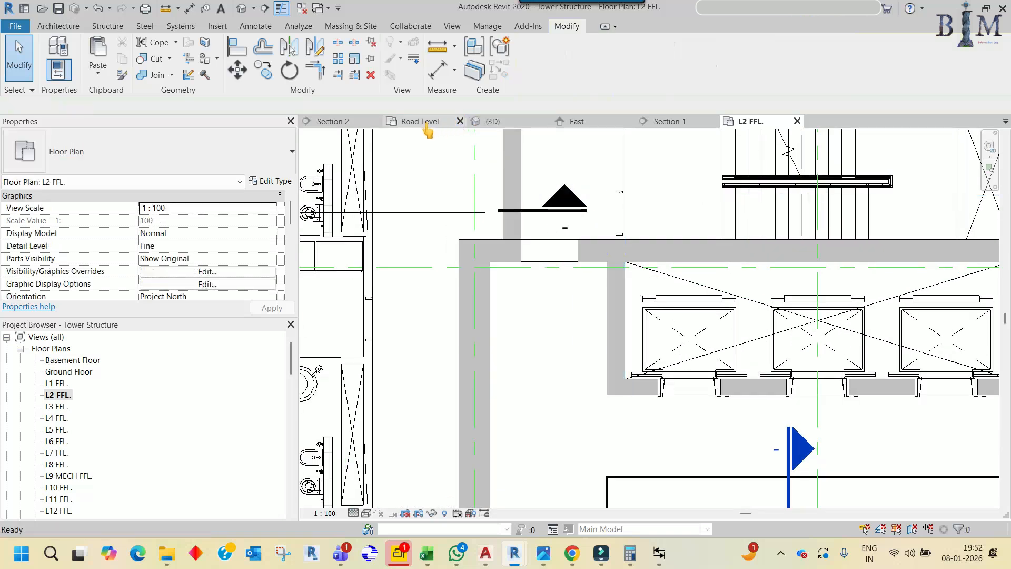
Paste the copied wall into the Home Structure's Road Level plan over the F2 footing beside column C2
left_click(425, 123)
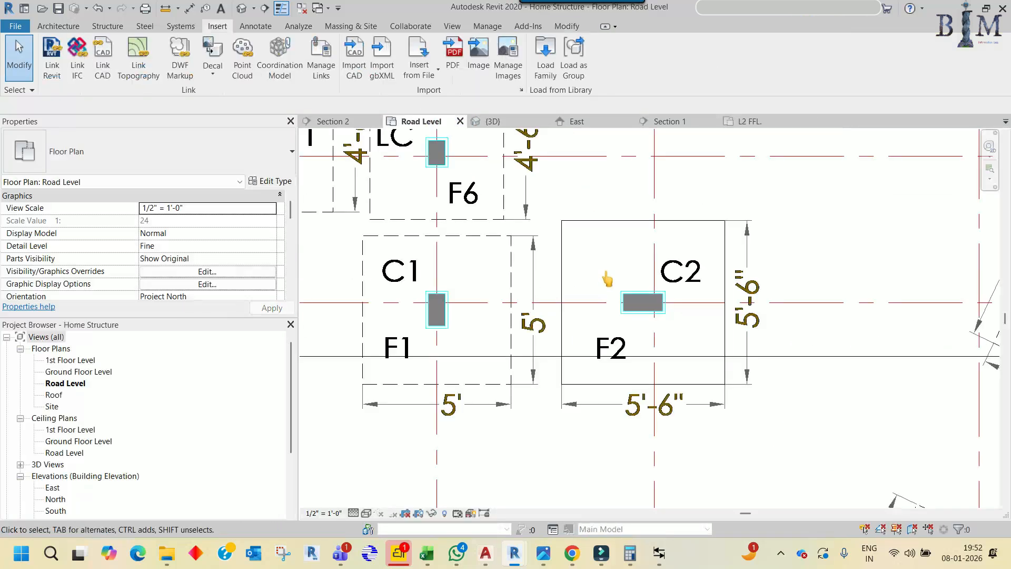
scroll(605, 270, "down", 1)
key("ctrl+v")
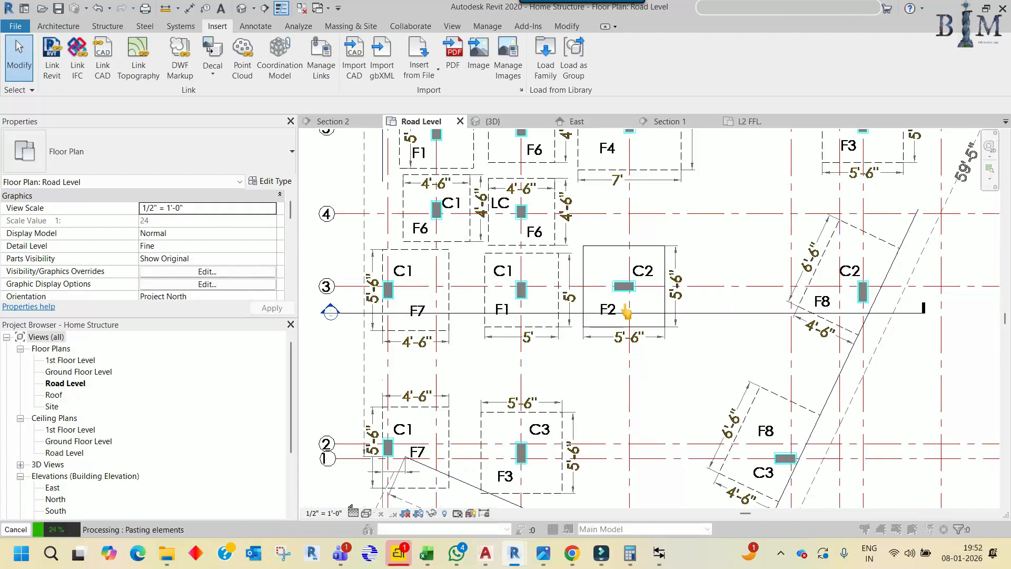
left_click(537, 330)
scroll(644, 319, "up", 3)
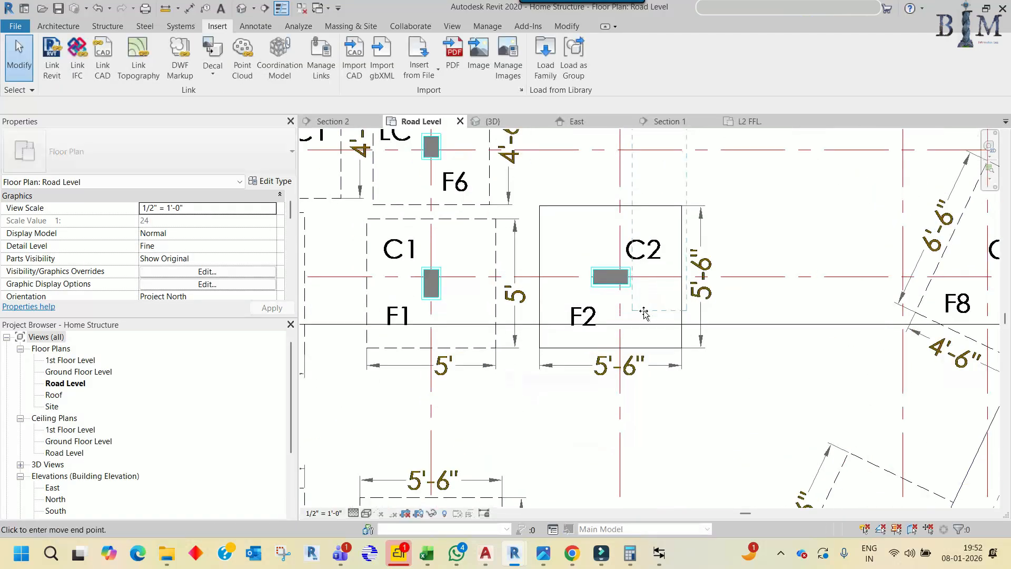
middle_click_drag(682, 253, 669, 342)
key("Escape")
left_click(662, 257)
middle_click_drag(669, 268, 635, 269)
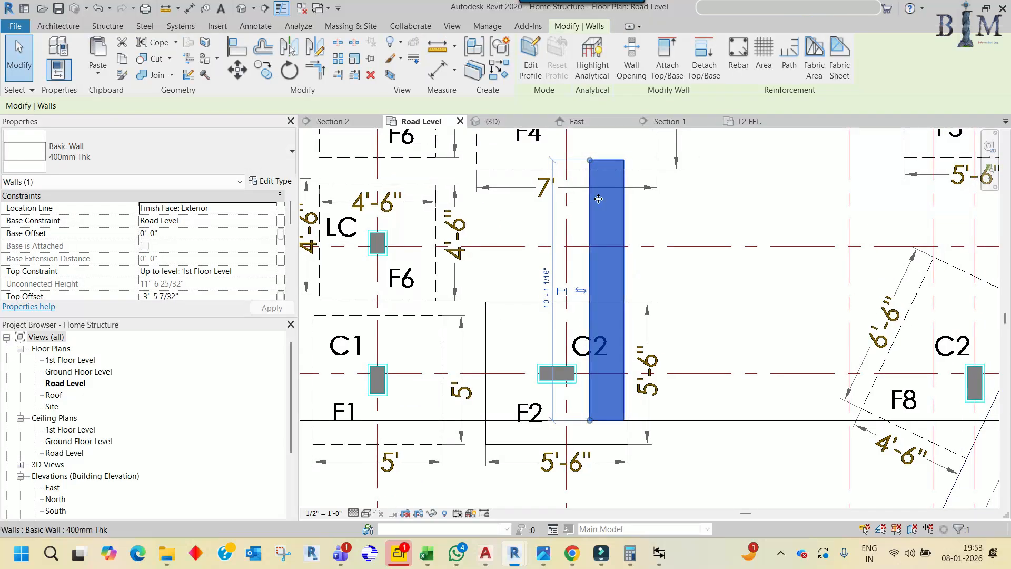
left_click(530, 74)
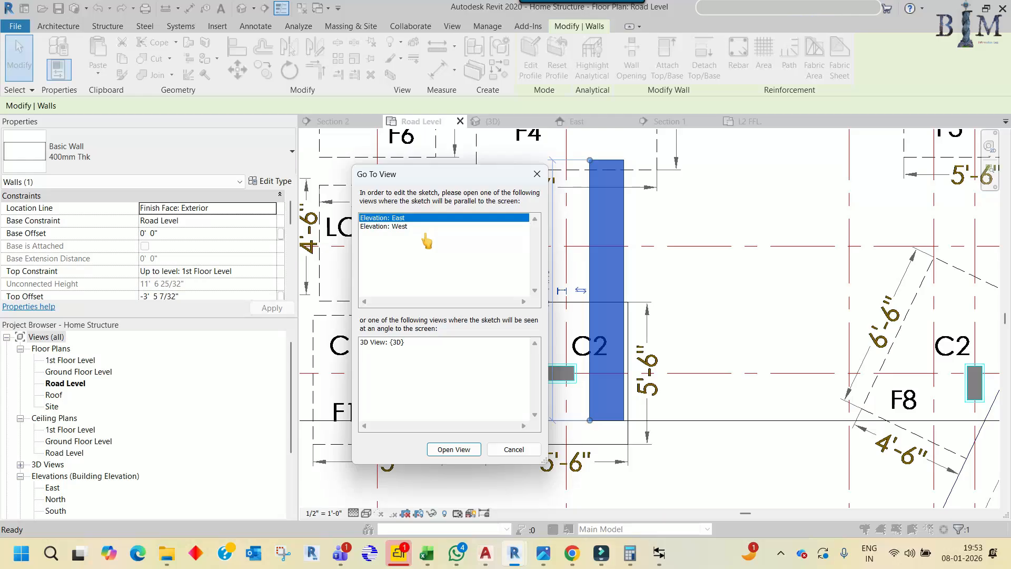
left_click(537, 174)
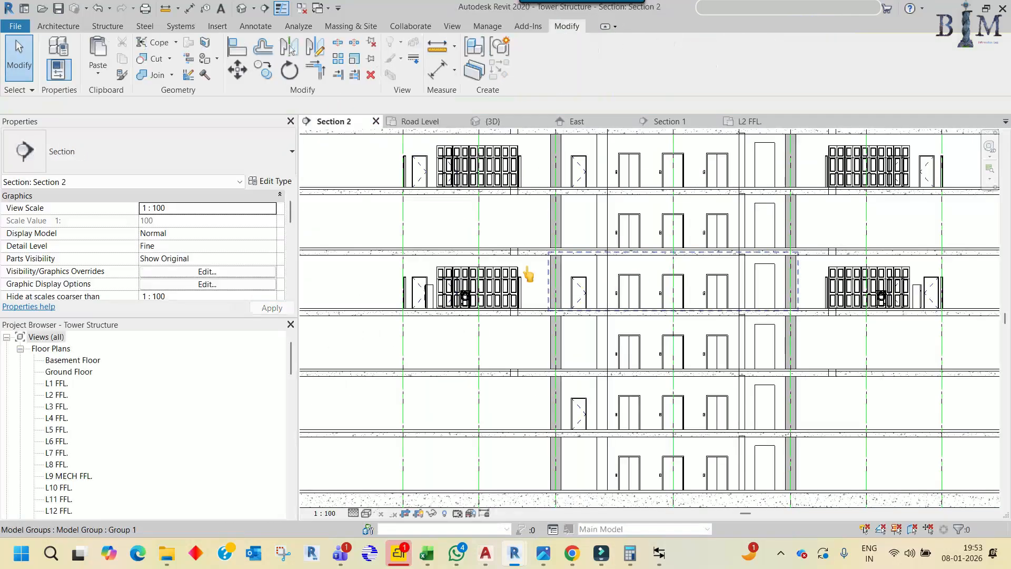
Examine the lift core walls in the Tower Structure's L2 FFL and Ground Floor plans, closing the Ground Floor view at the end
double_click(57, 395)
scroll(611, 271, "down", 2)
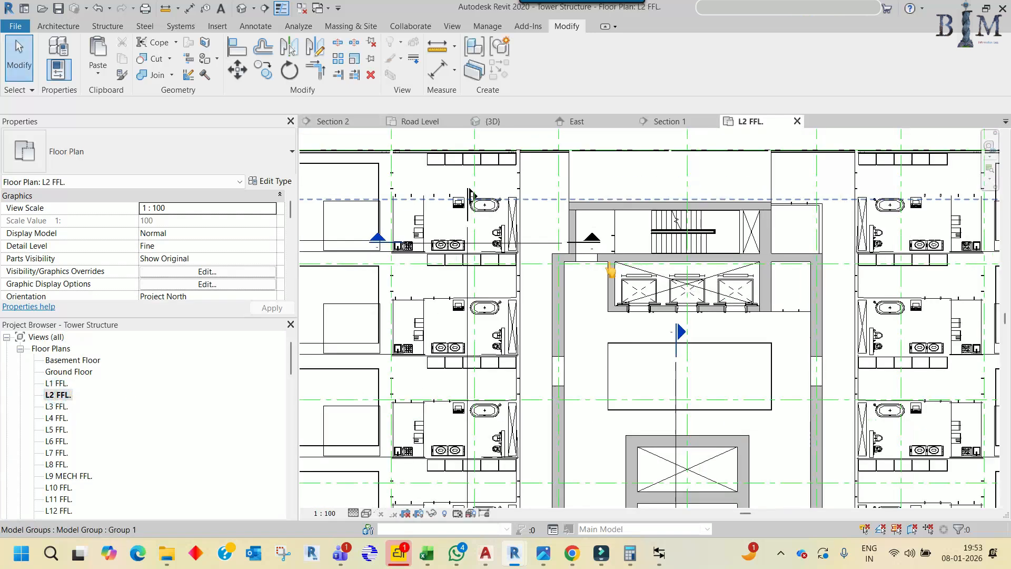
scroll(611, 271, "down", 2)
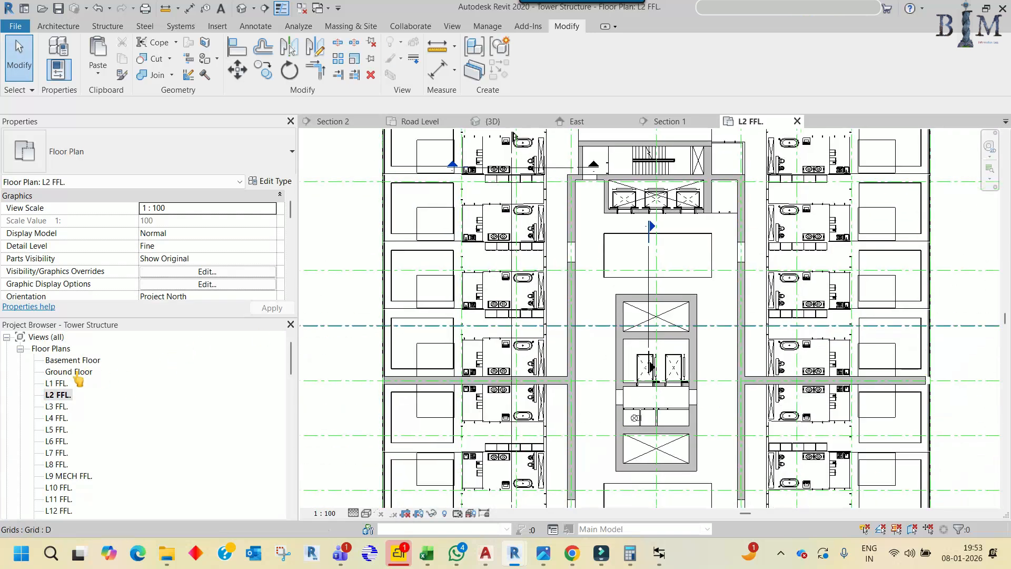
left_click(78, 371)
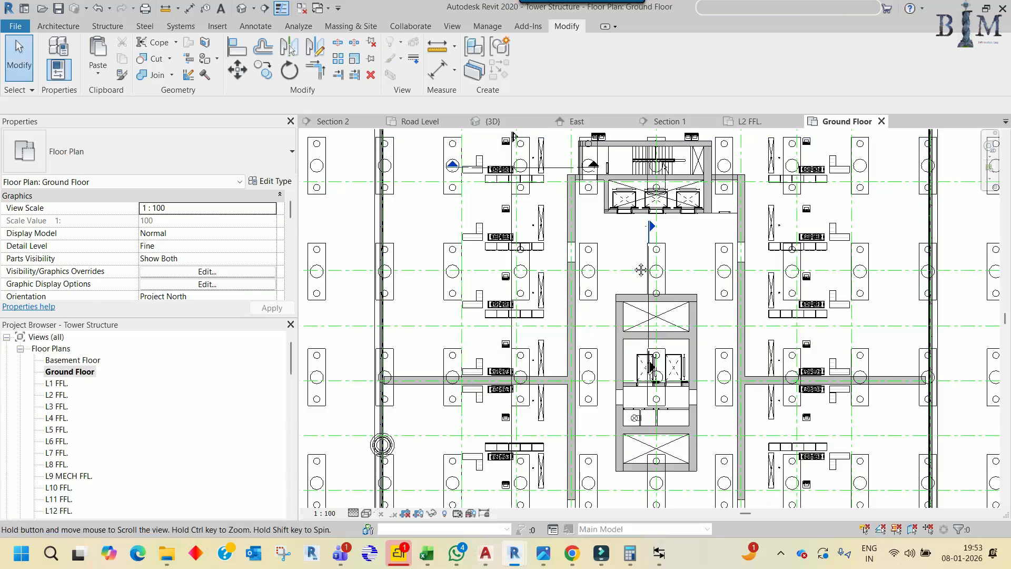
scroll(641, 269, "down", 5)
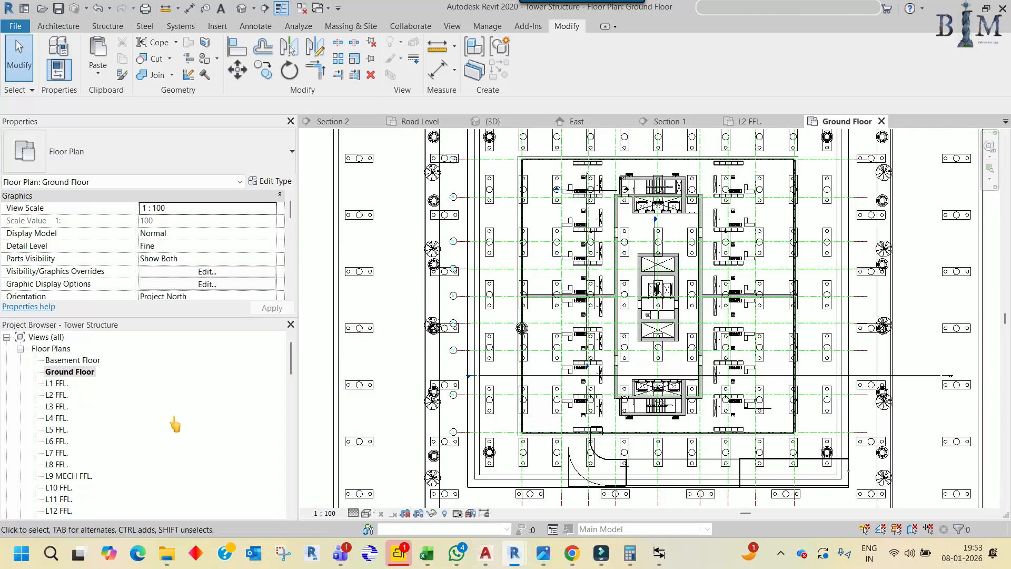
middle_click_drag(634, 320, 631, 358)
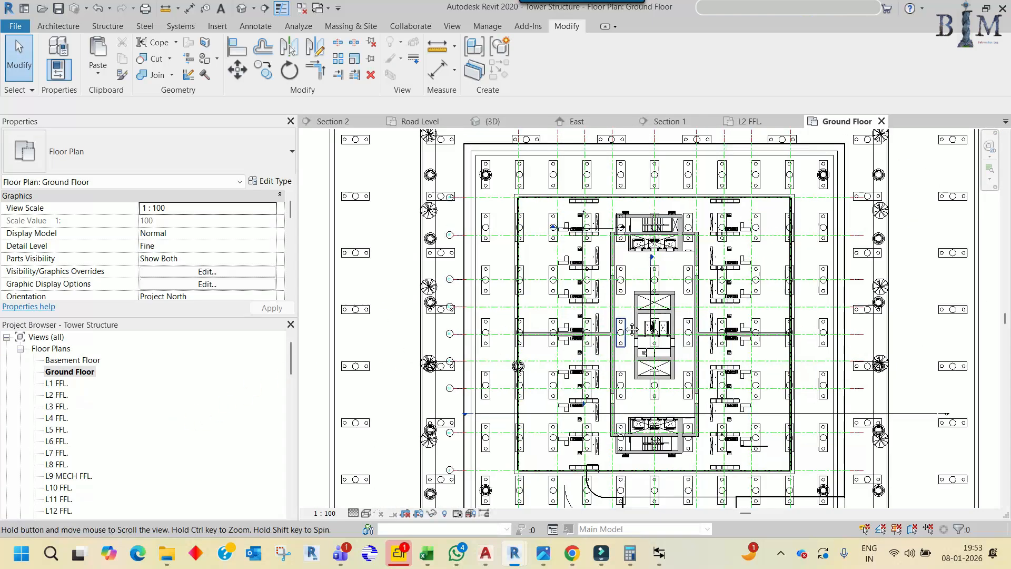
scroll(634, 239, "up", 3)
middle_click_drag(617, 416, 564, 279)
scroll(684, 261, "up", 8)
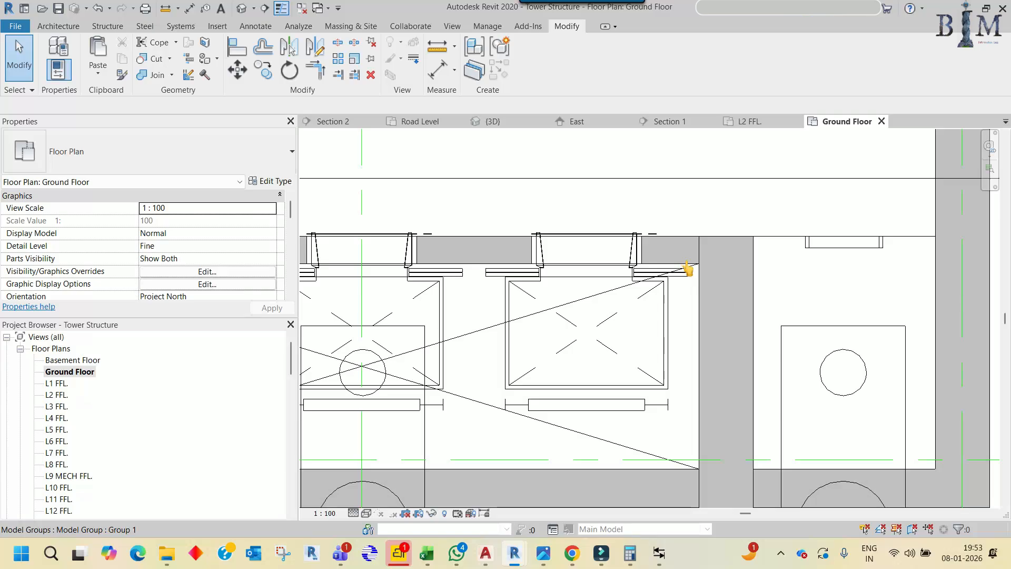
left_click(678, 263)
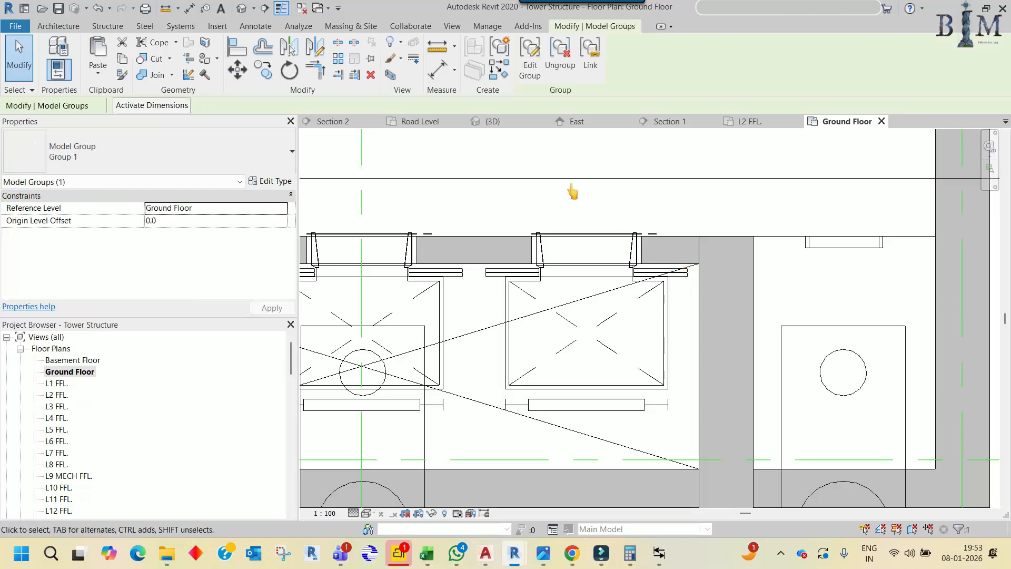
key("Escape")
left_click(881, 121)
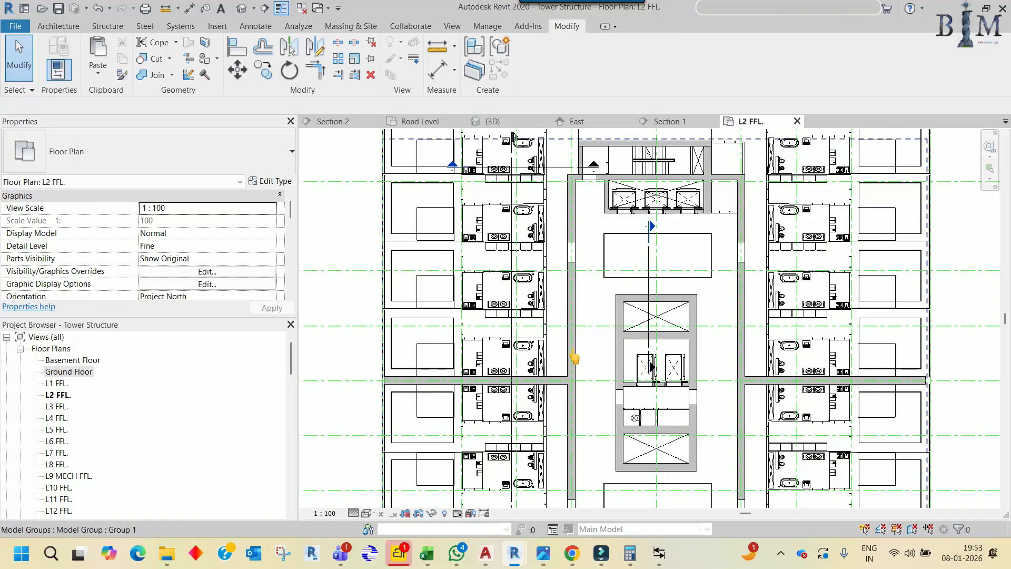
Move the pasted wall onto column C2 of the F2 footing in the Road Level plan
left_click(419, 122)
left_click(624, 339)
middle_click_drag(628, 364, 640, 345)
left_click_drag(599, 298, 549, 323)
scroll(550, 319, "down", 3)
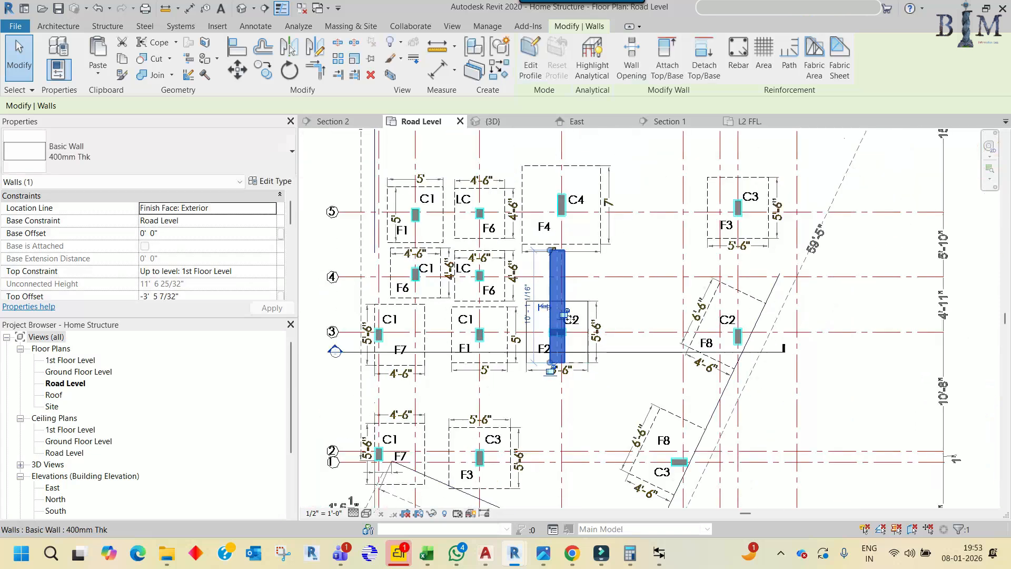
Copy the existing section line and rotate the copy 90° so it runs parallel to the pasted wall
left_click(614, 350)
left_click_drag(614, 287, 614, 287, "ctrl")
key("r")
key("o")
left_click(658, 236)
type("90")
key("Return")
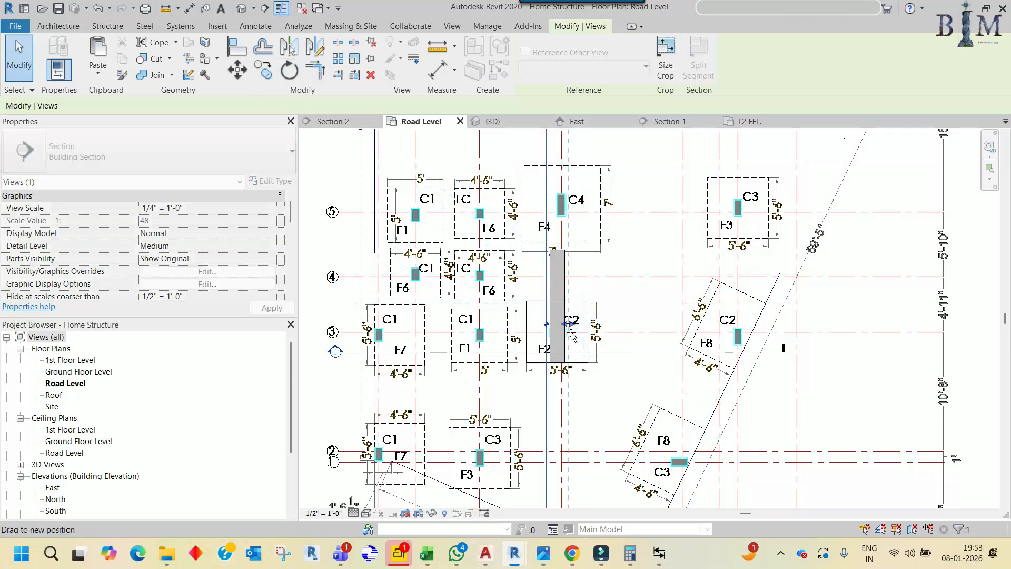
Open the rotated section's view and shorten the wall there to about 3'-6" long by pulling in one end
right_click(548, 316)
left_click(599, 305)
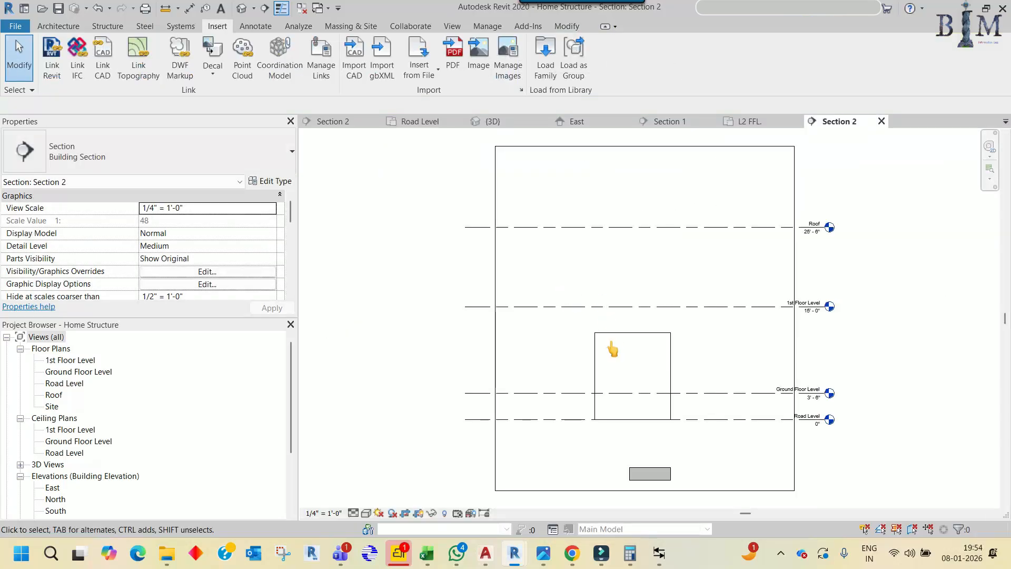
left_click(627, 382)
middle_click_drag(628, 384, 575, 299)
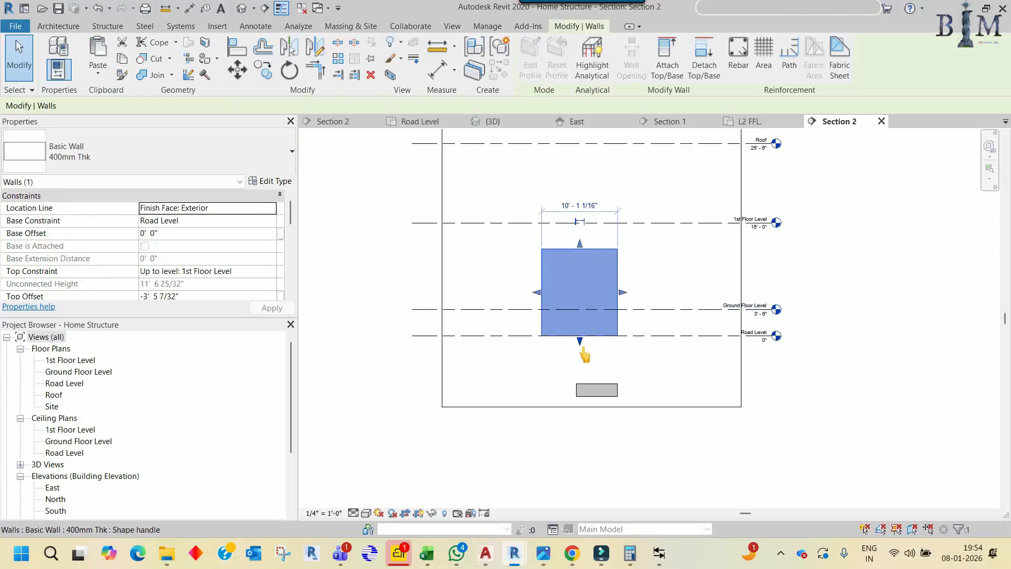
scroll(584, 356, "up", 2)
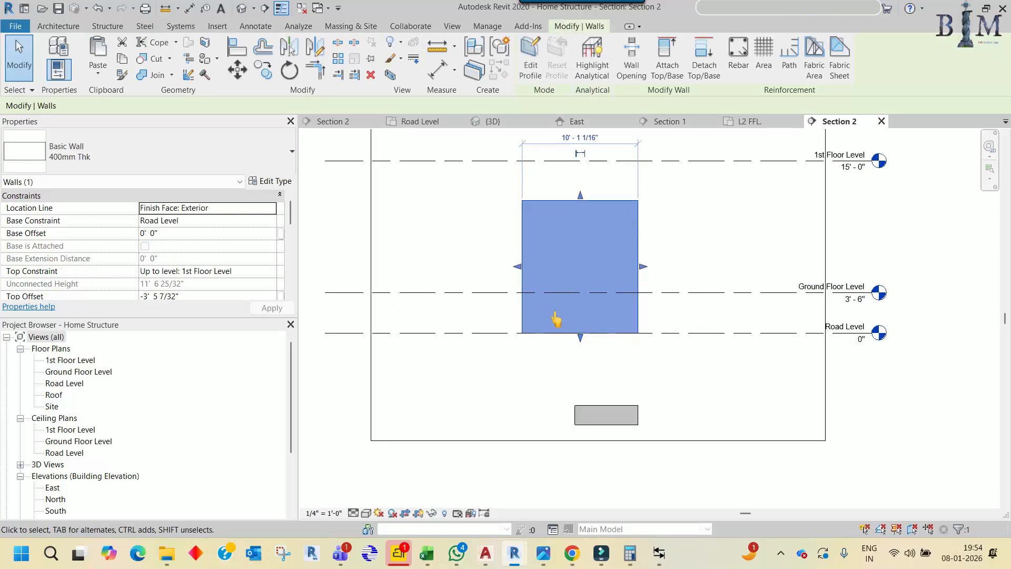
left_click_drag(517, 267, 598, 276)
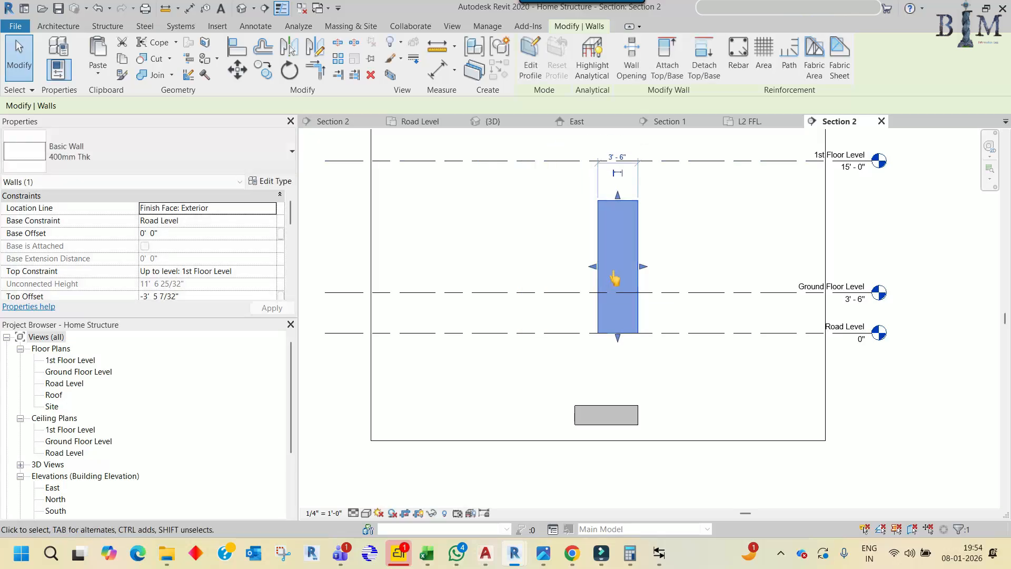
key("Escape")
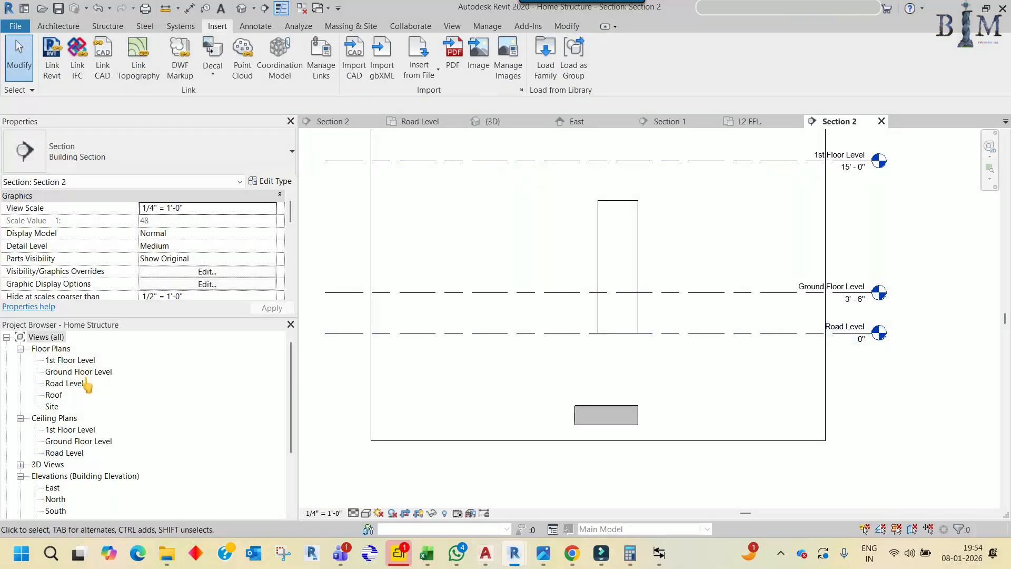
Rotate the wall over the F2 footing by 90° in the Road Level plan
double_click(71, 386)
scroll(574, 319, "up", 5)
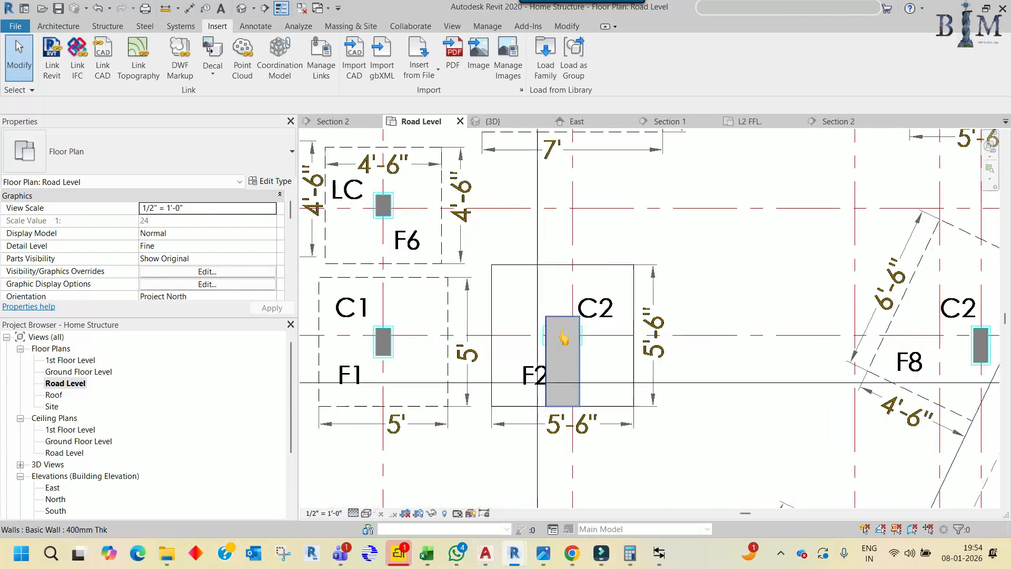
middle_click_drag(574, 318, 505, 298)
left_click(506, 345)
key("r")
key("o")
left_click(469, 273)
type("90")
key("Return")
scroll(508, 334, "up", 3)
key("Escape")
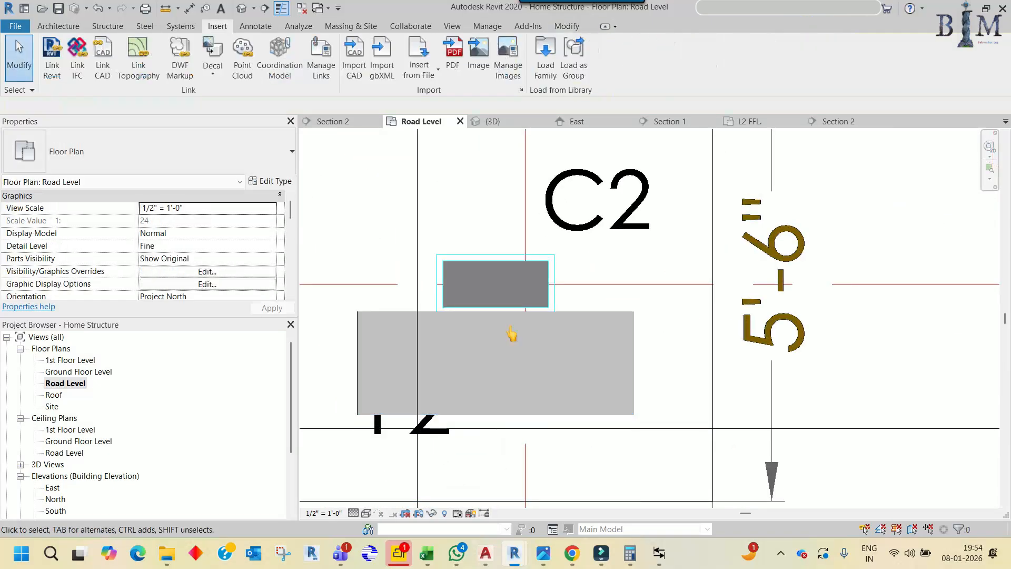
key("d")
key("i")
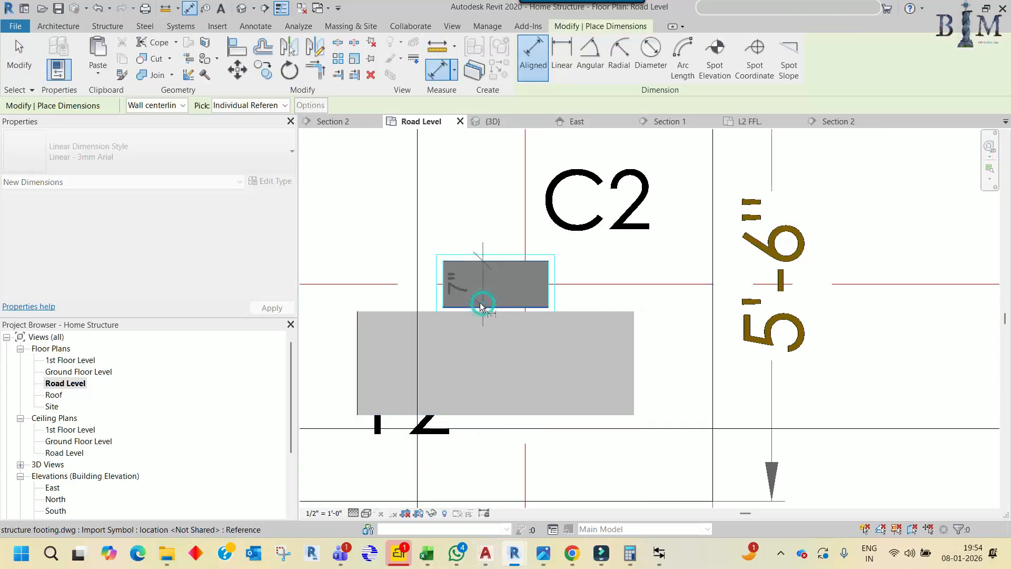
middle_click_drag(479, 302, 563, 298)
middle_click_drag(519, 260, 441, 271)
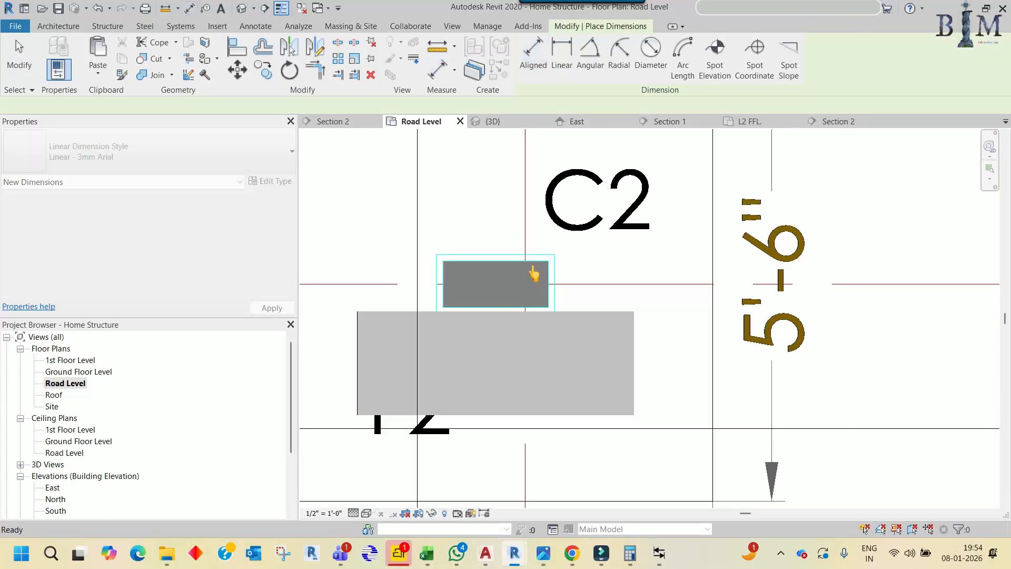
key("Escape")
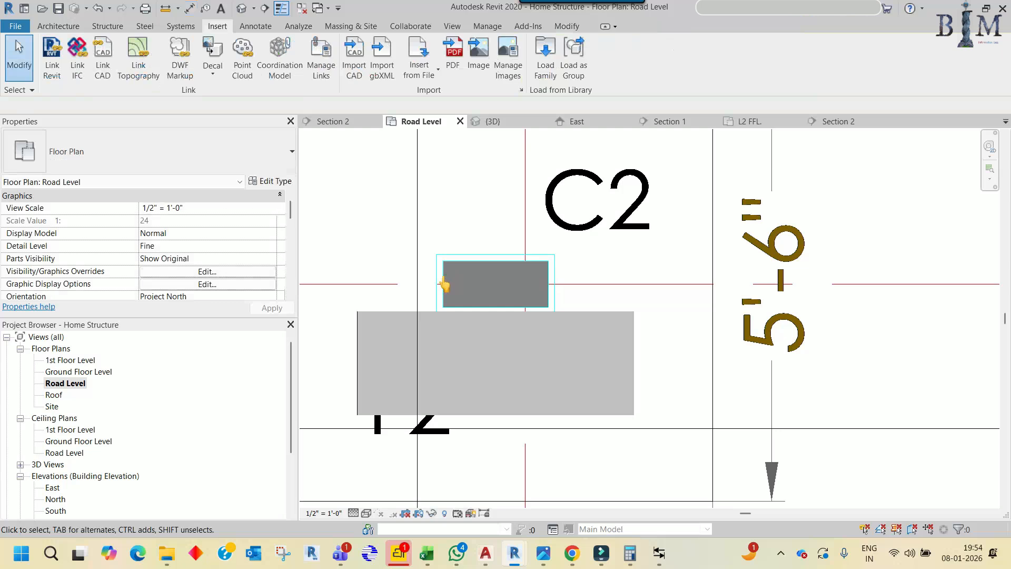
Add aligned dimensions for the length and the depth of the C2 column outline
key("d")
key("i")
left_click(442, 282)
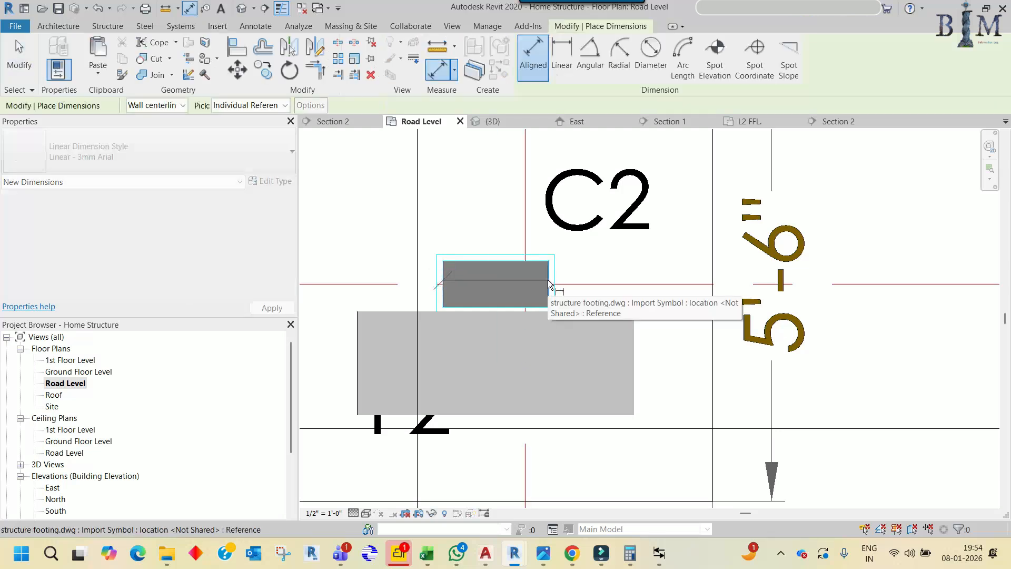
left_click(548, 287)
left_click(492, 228)
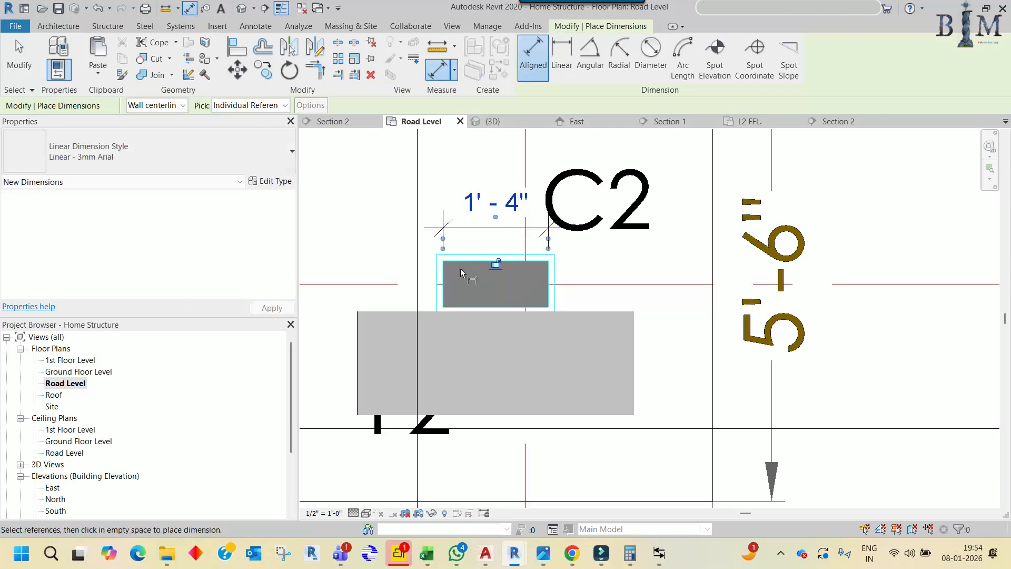
left_click(460, 304)
left_click(343, 254)
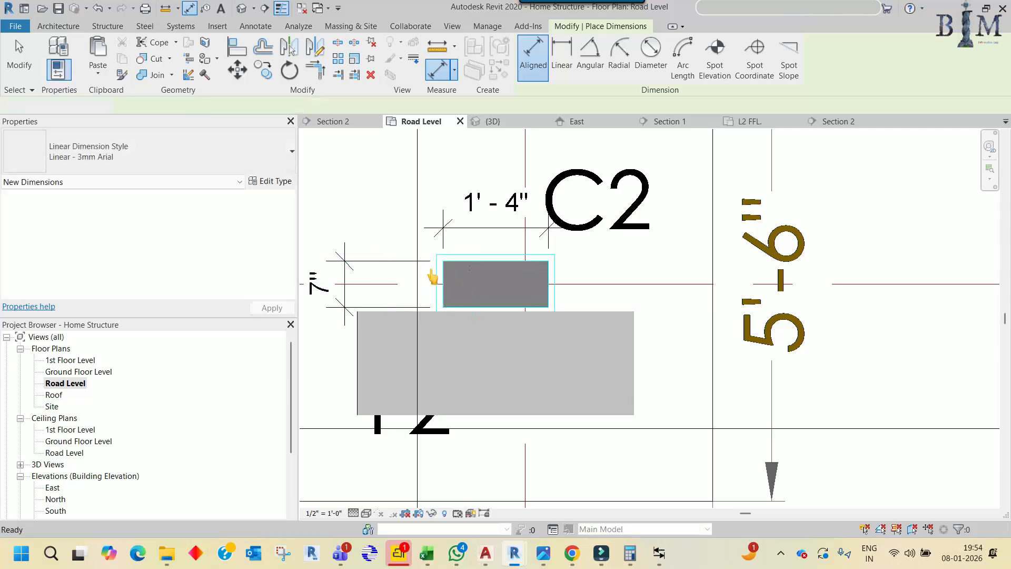
key("Escape")
key("Escape")
Shorten the wall and align both of its ends with the short sides of the C2 column outline
left_click(453, 333)
middle_click_drag(453, 333, 528, 311)
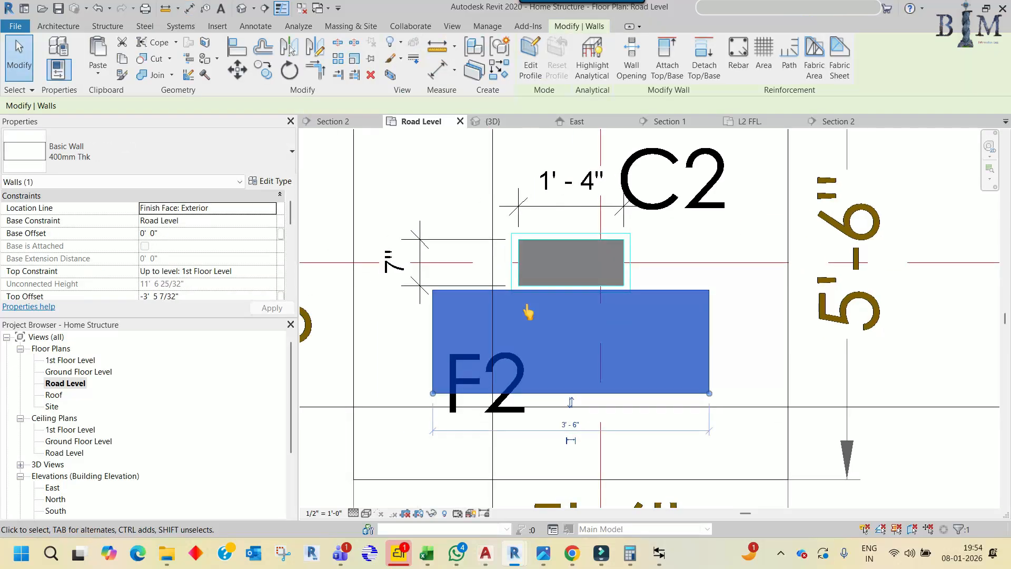
left_click_drag(433, 394, 578, 392)
key("Escape")
key("a")
key("l")
left_click(523, 254)
left_click(578, 338)
left_click(624, 258)
left_click(708, 340)
key("Escape")
key("Escape")
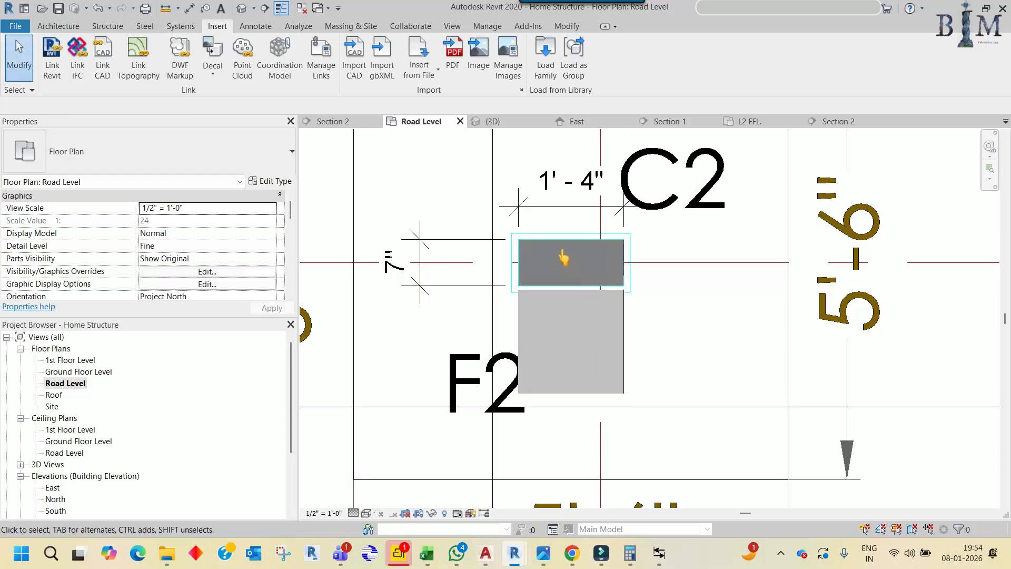
Open the rotated section and extend the wall's base down to the top of the F2 footing
left_click(537, 300)
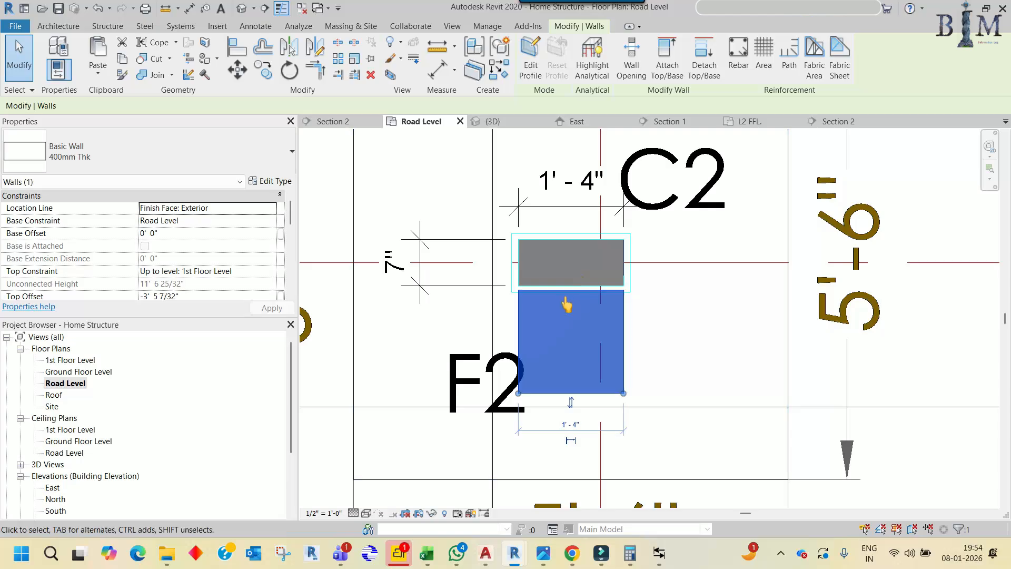
double_click(493, 208)
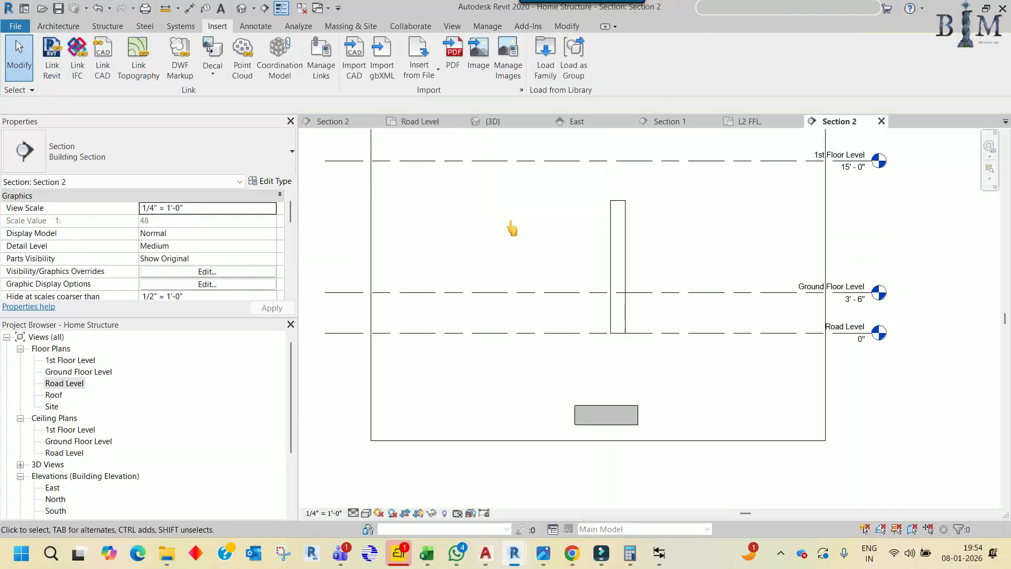
left_click(619, 341)
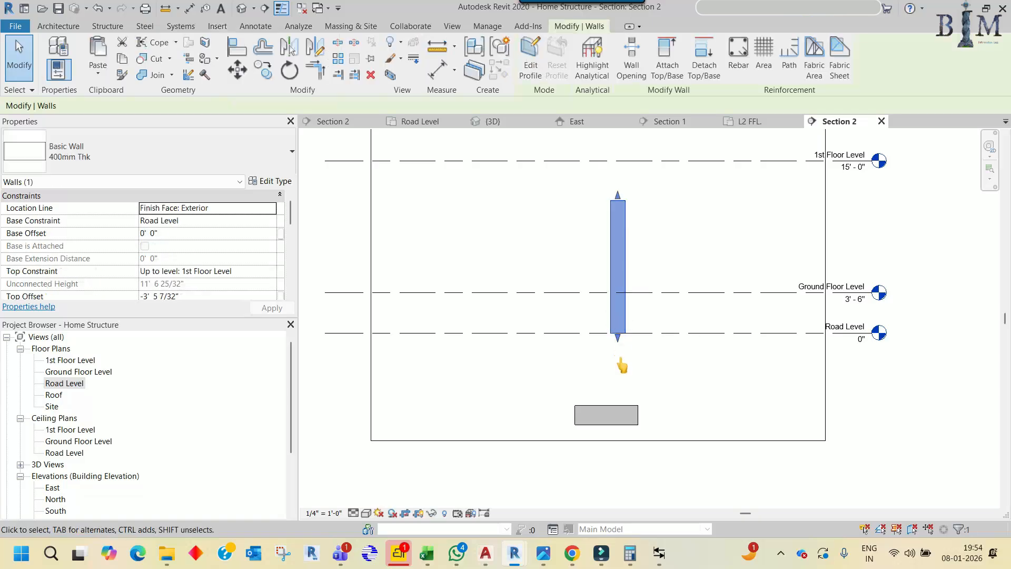
left_click_drag(618, 341, 616, 411)
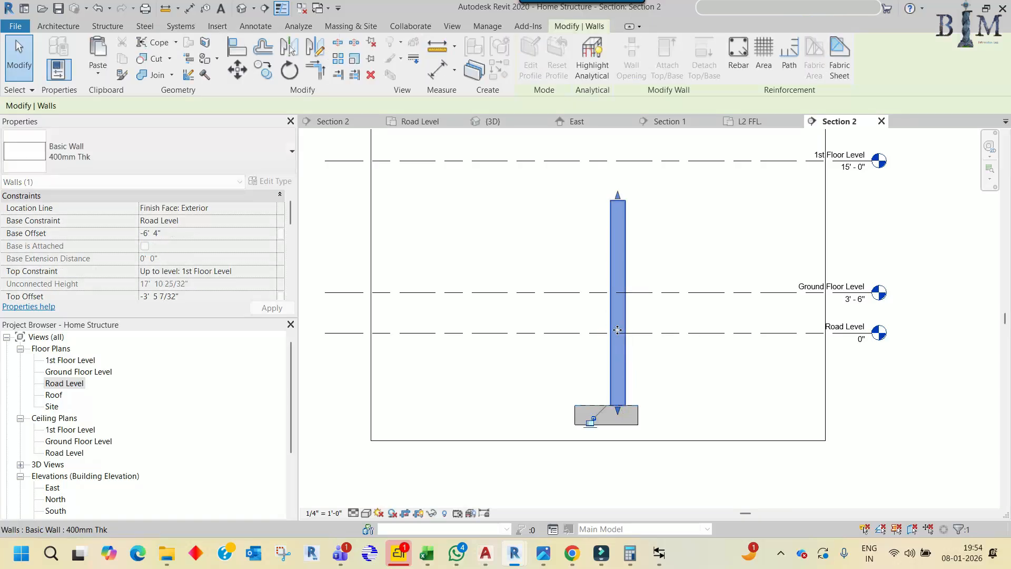
key("Escape")
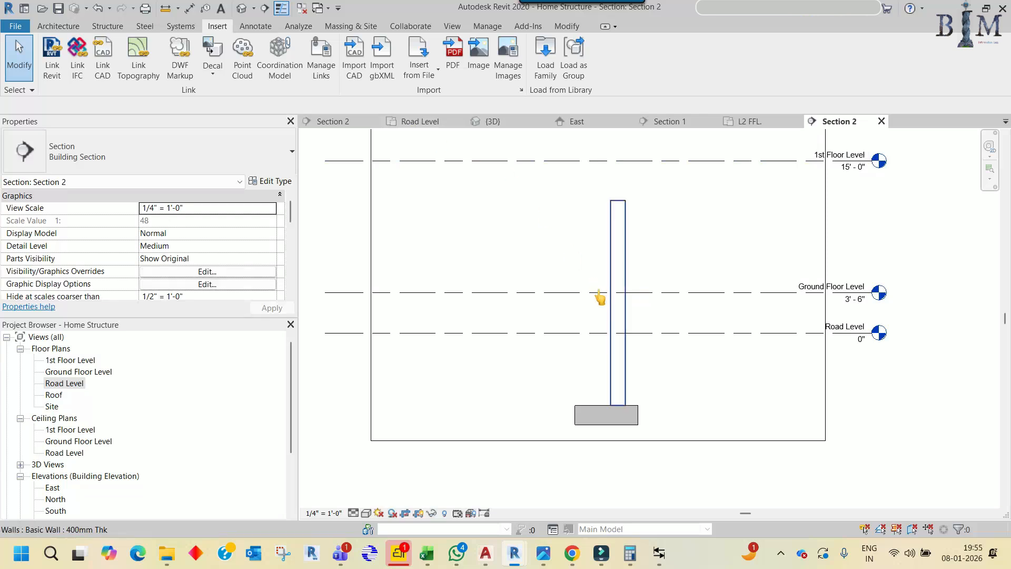
Dimension the wall's thickness above its top in the section and review the wall's properties
key("i")
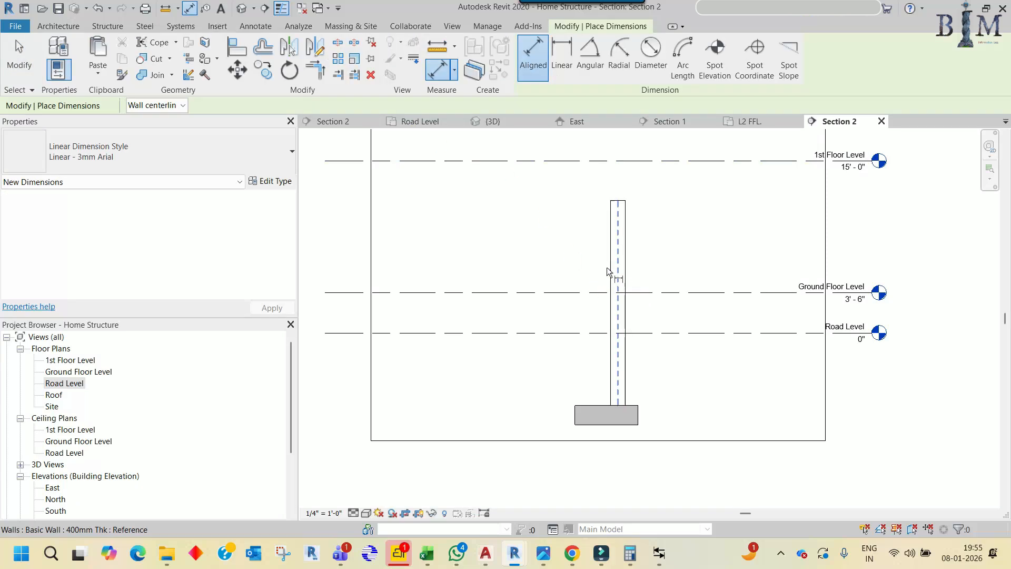
left_click(607, 271)
left_click(627, 271)
scroll(639, 261, "up", 2)
middle_click_drag(640, 236, 629, 346)
left_click(625, 259)
key("Escape")
key("Escape")
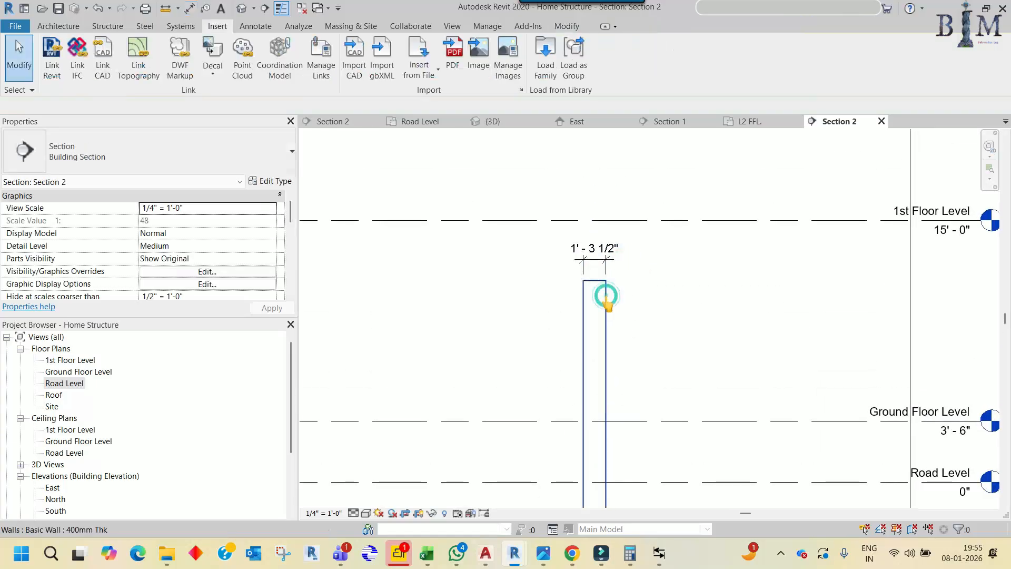
left_click(606, 296)
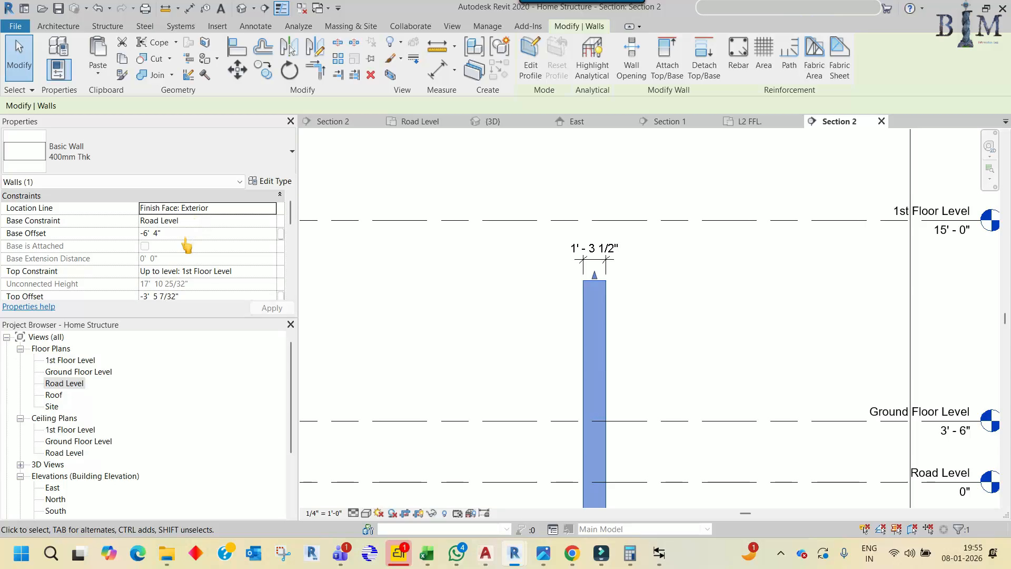
scroll(185, 245, "down", 2)
scroll(189, 248, "up", 2)
scroll(203, 258, "down", 3)
scroll(203, 258, "down", 4)
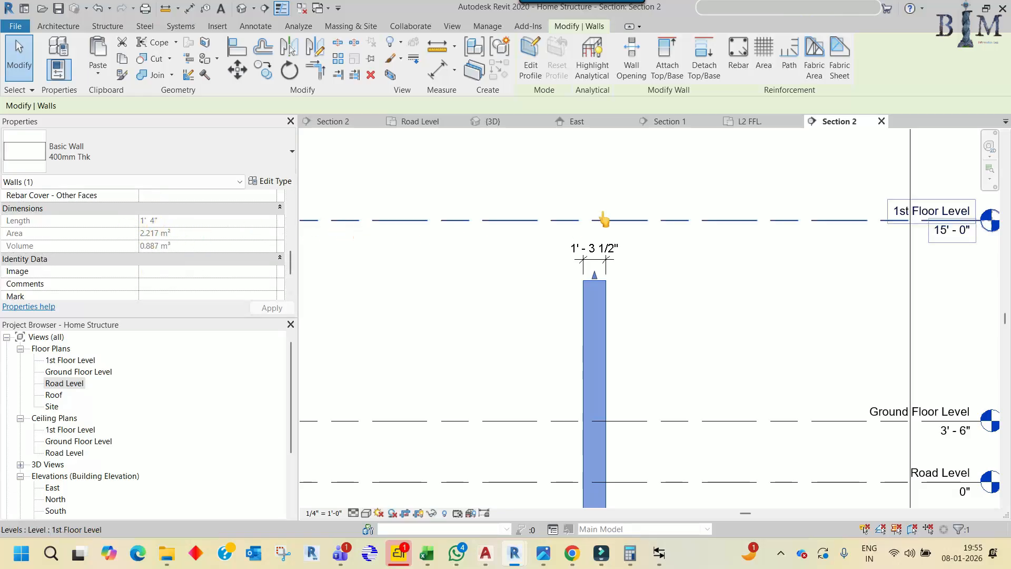
Align the wall's upper face with the C2 column's upper edge in the Road Level plan, and try moving one wall end upward
left_click(412, 122)
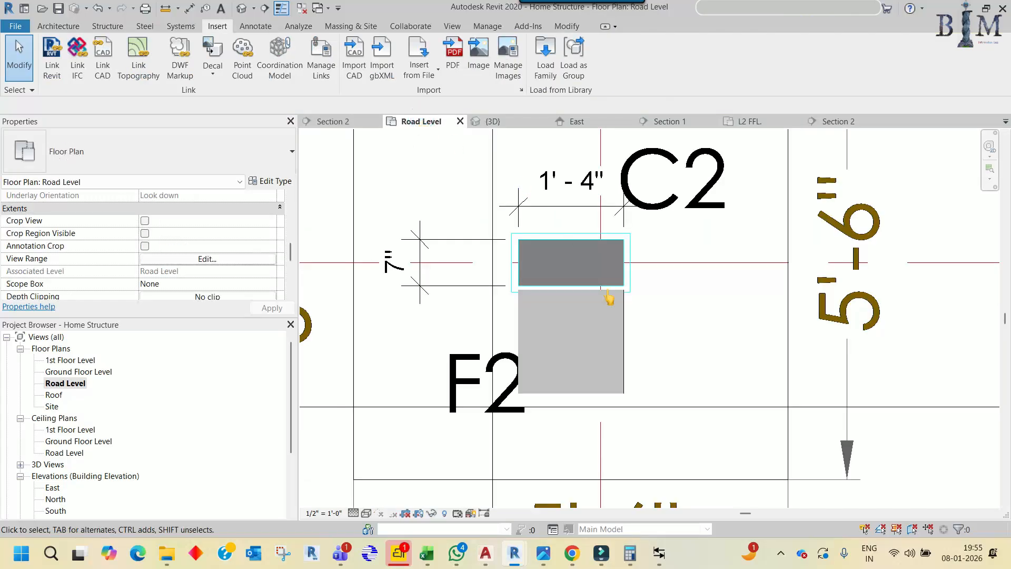
key("a")
key("l")
left_click(544, 240)
left_click(551, 287)
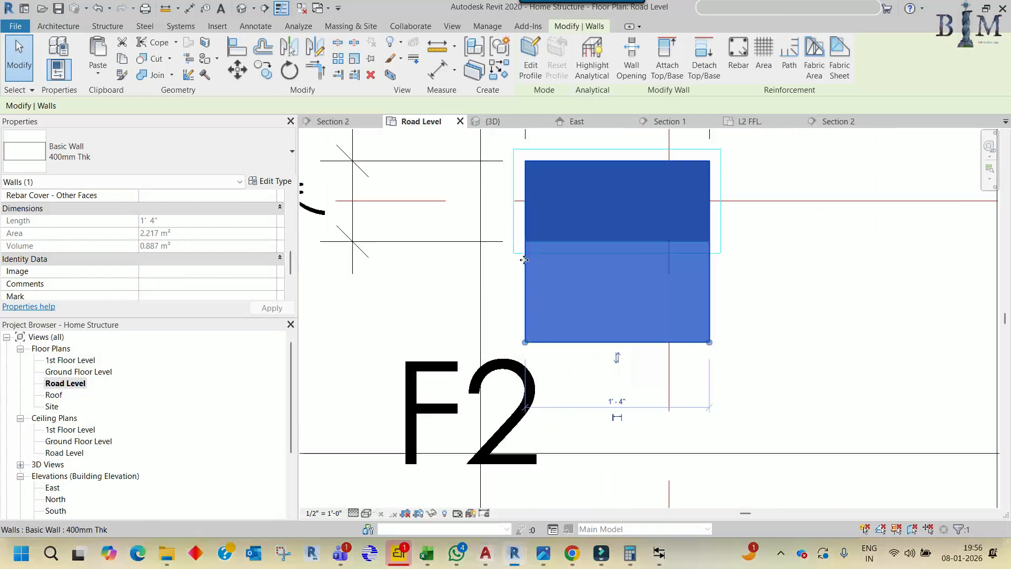
left_click_drag(525, 342, 528, 263)
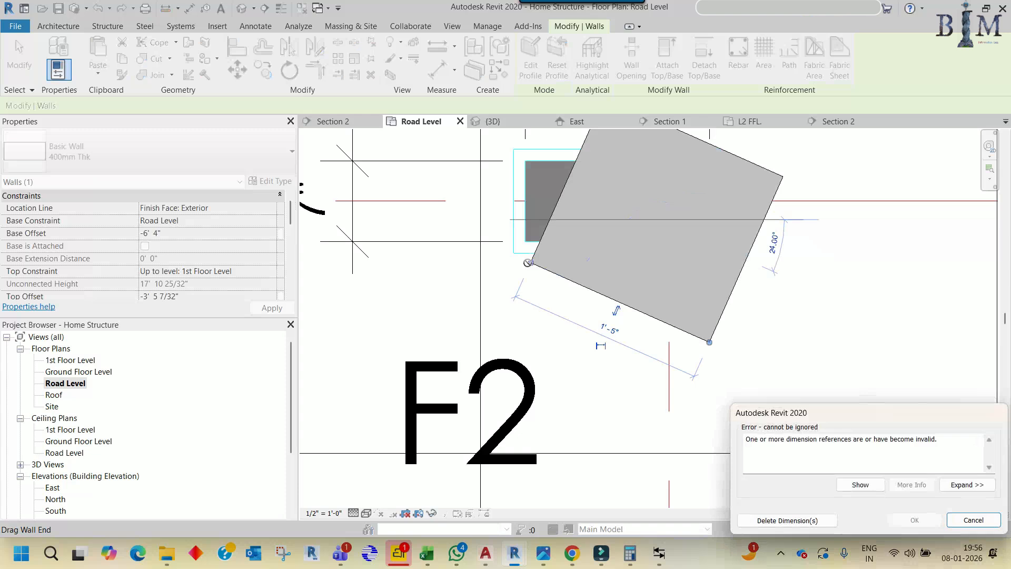
key("Escape")
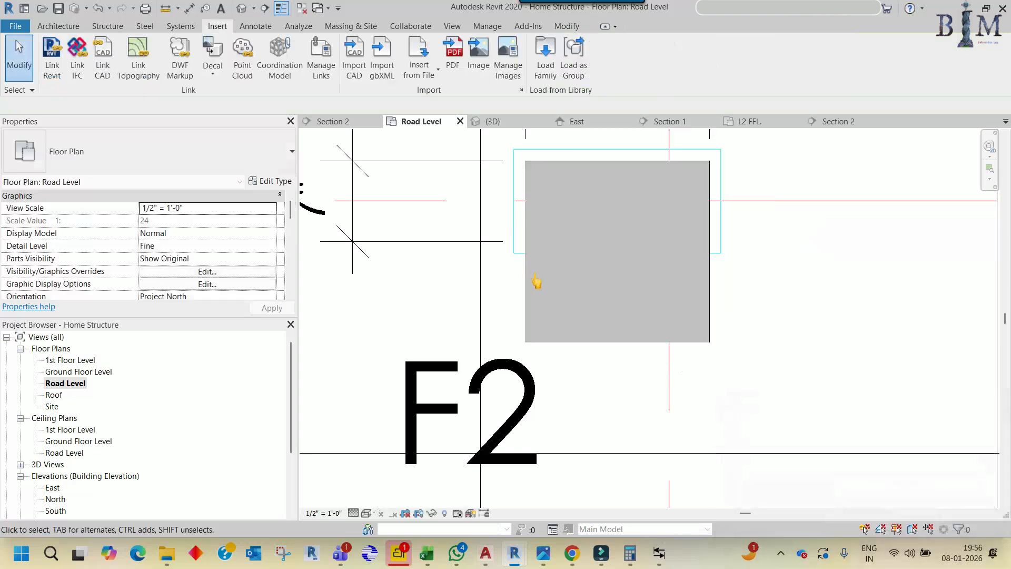
Open the wall's profile sketch in Section 1 and dimension the profile's width
double_click(538, 210)
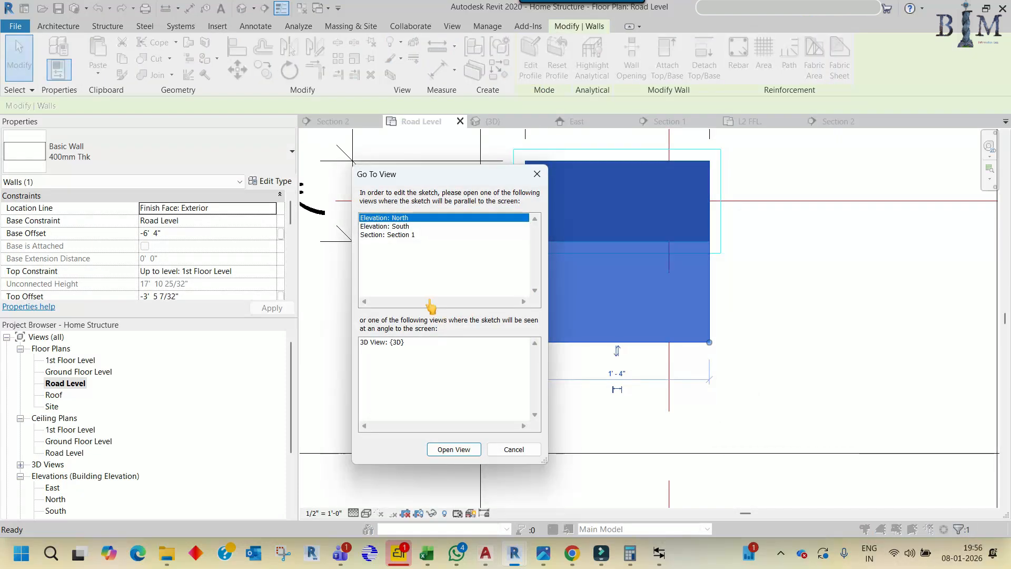
left_click(400, 235)
left_click(454, 449)
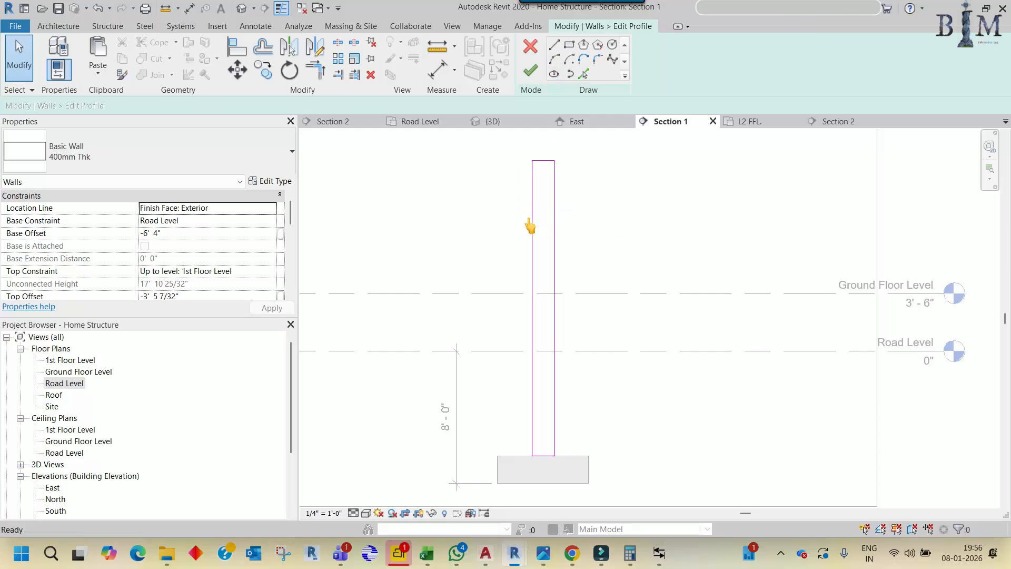
key("d")
key("i")
scroll(565, 216, "up", 2)
left_click(566, 216)
key("Escape")
key("Escape")
Set the profile width to 7" by shifting its right edge, removing the conflicting constraints, and finish the sketch
left_click(545, 227)
middle_click_drag(542, 227, 534, 266)
left_click(518, 242)
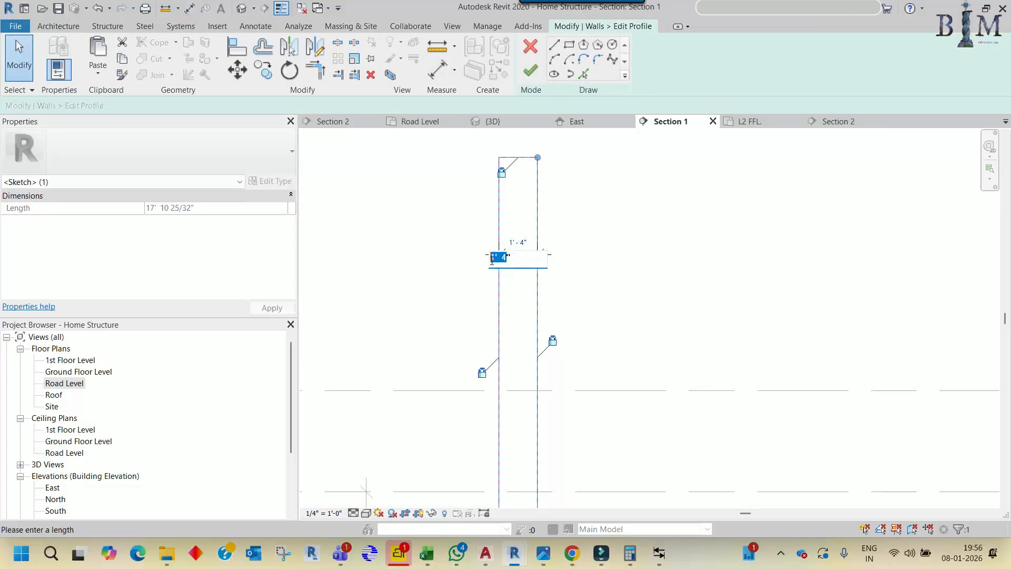
type("7")
key("Return")
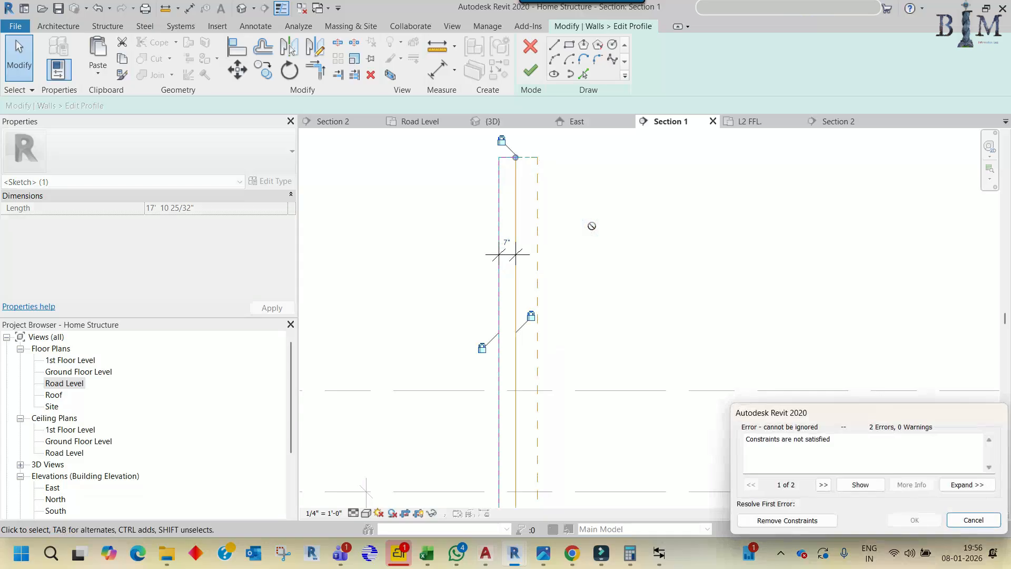
left_click(787, 520)
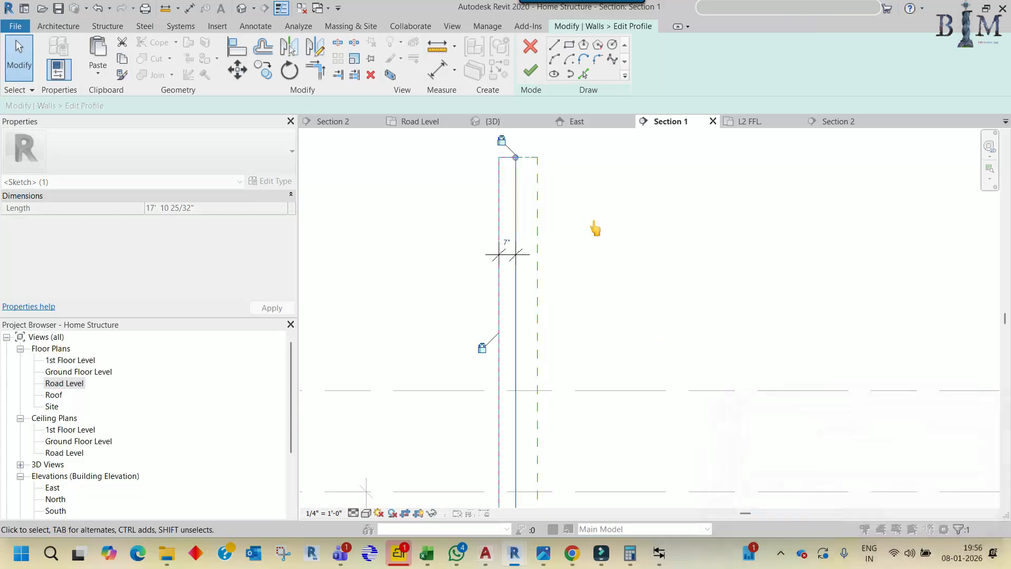
left_click(530, 71)
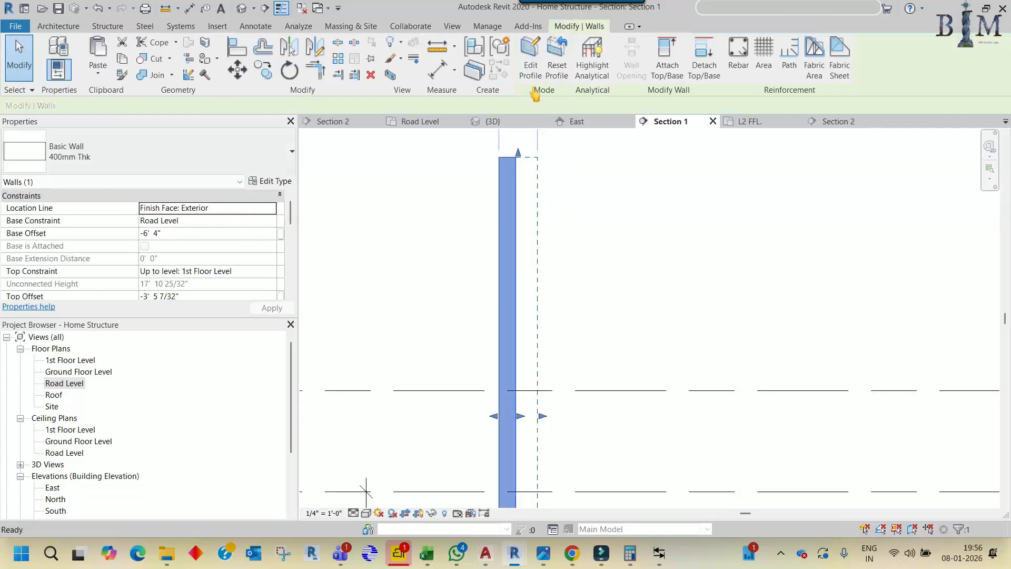
left_click(529, 68)
middle_click_drag(562, 343, 586, 233)
scroll(565, 220, "up", 3)
mouse_move(560, 221)
left_mouse_down()
mouse_move(527, 237)
mouse_move(557, 243)
left_mouse_up()
scroll(605, 308, "down", 3)
middle_click_drag(631, 268, 615, 166)
middle_click_drag(571, 320, 556, 424)
left_click(573, 236)
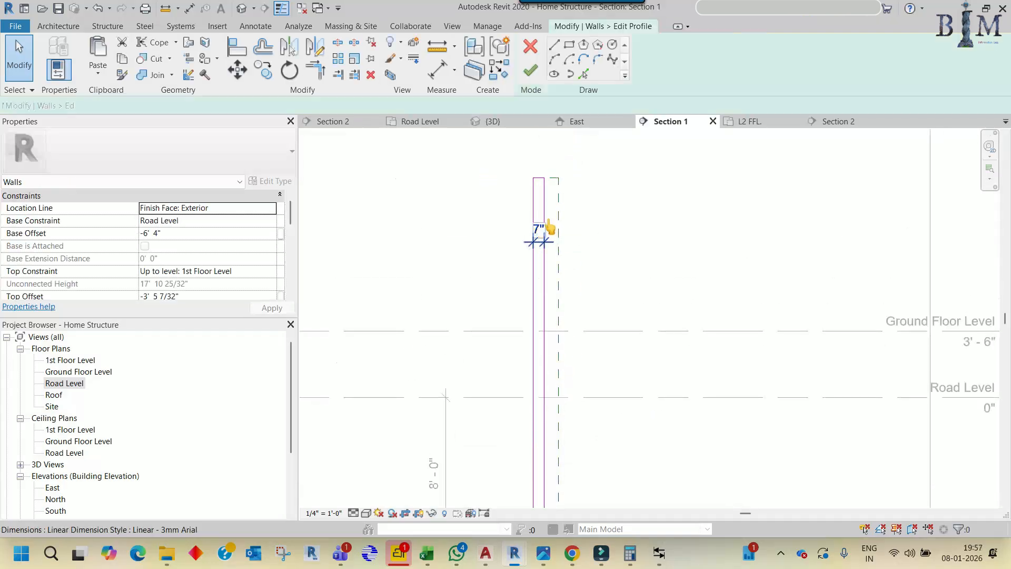
scroll(547, 203, "up", 3)
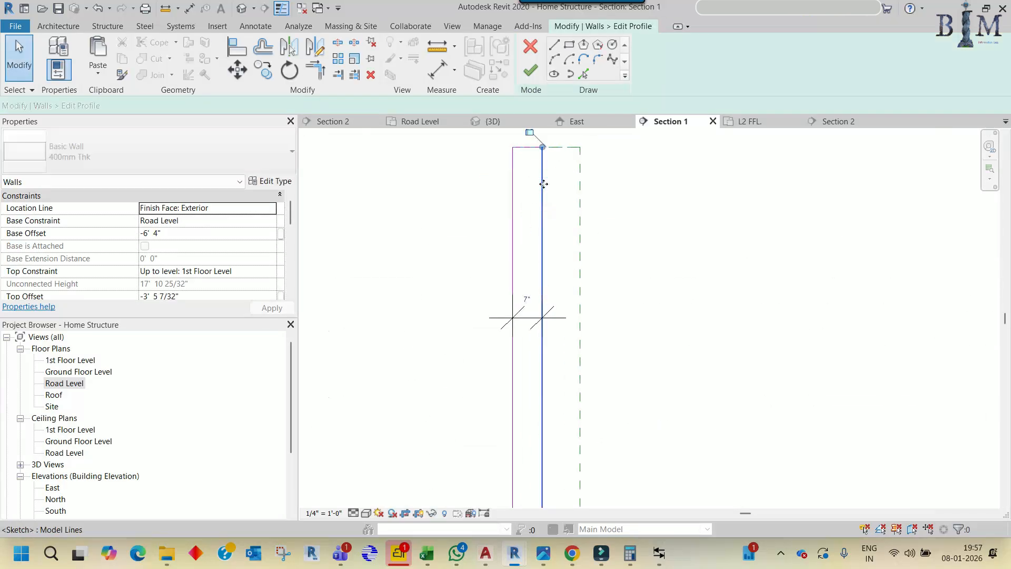
left_click(543, 183)
key("ctrl+z")
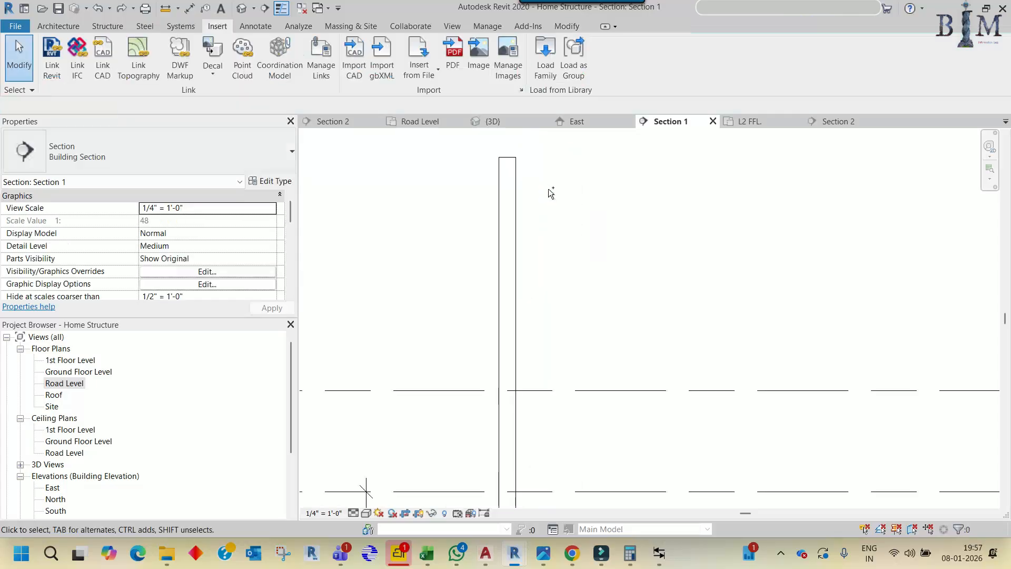
Set the wall profile's width to 7" in Section 1 by shifting its left edge, remove the conflicting constraint, and finish the sketch
double_click(516, 210)
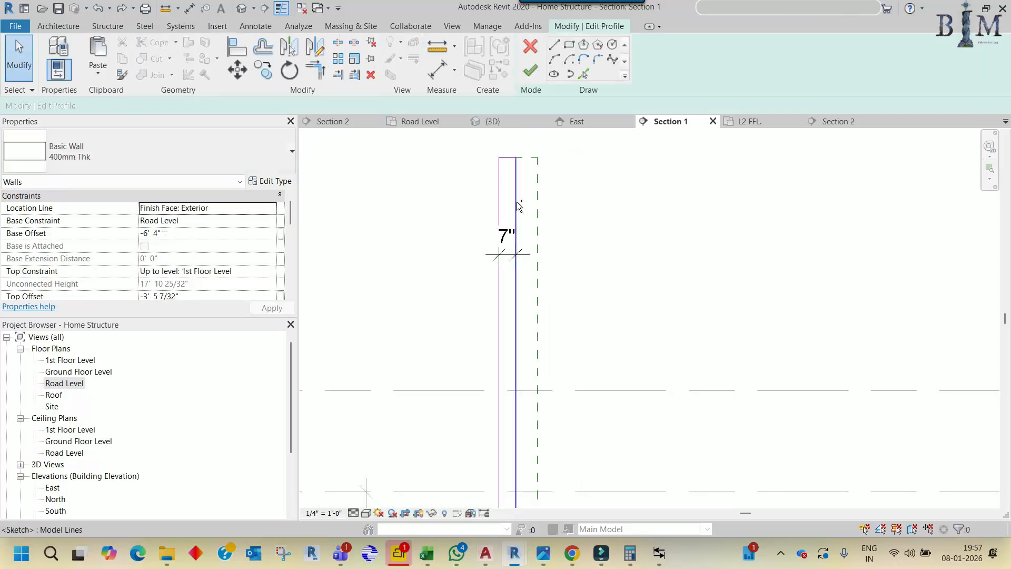
left_click(500, 209)
left_click(519, 244)
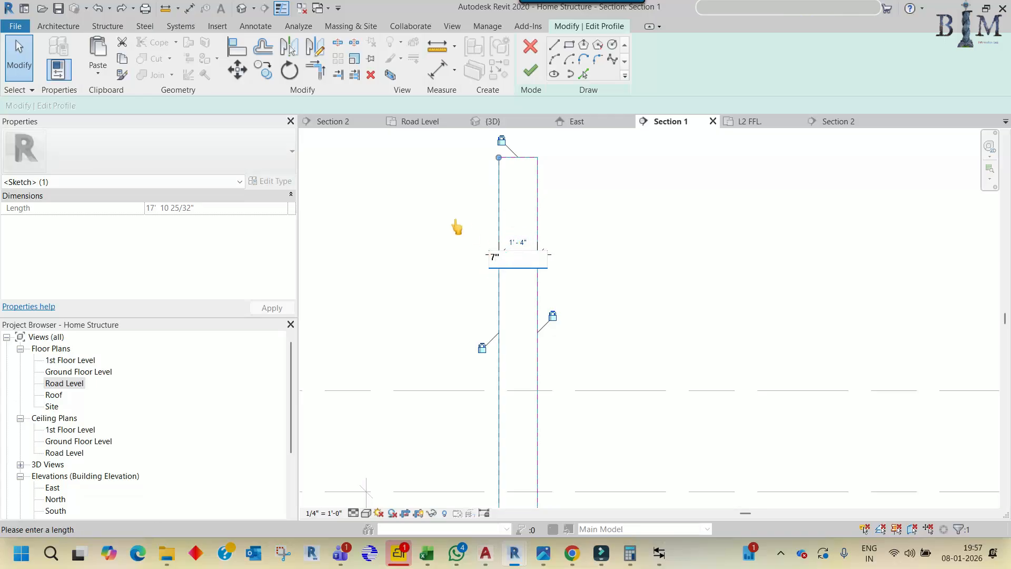
key("Return")
left_click(766, 520)
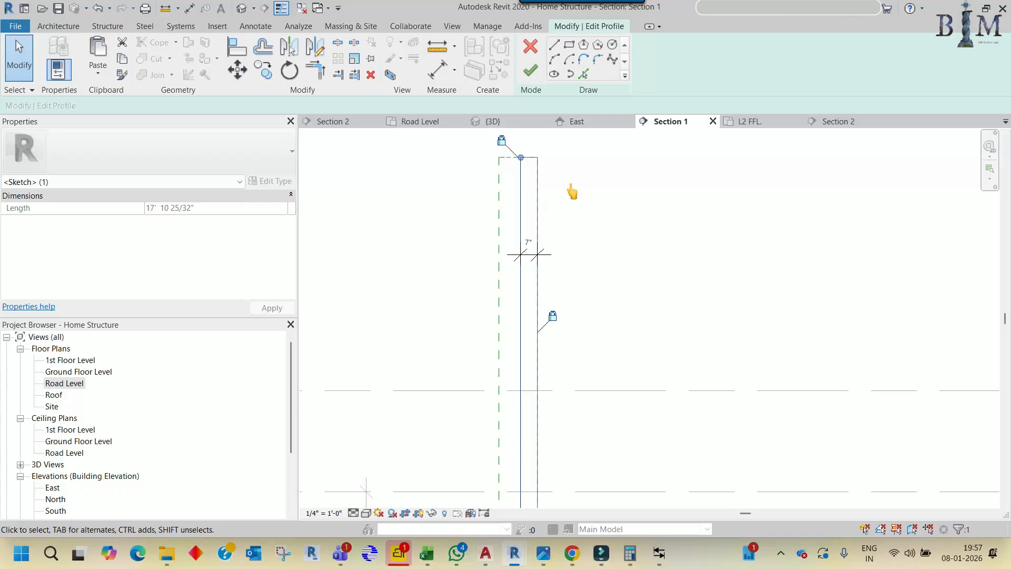
scroll(599, 263, "down", 3)
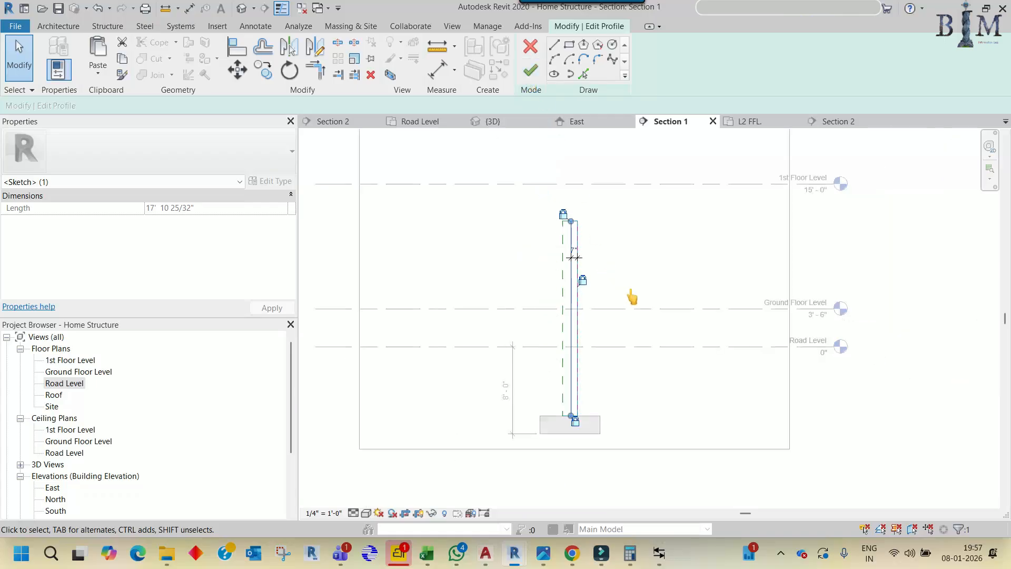
left_click(530, 73)
left_click(574, 277)
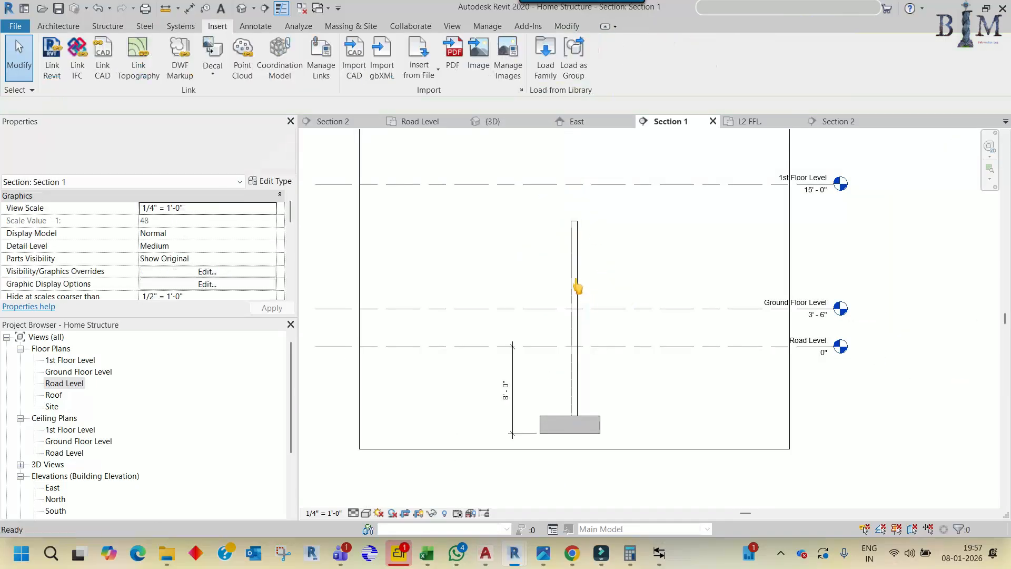
scroll(566, 321, "up", 5)
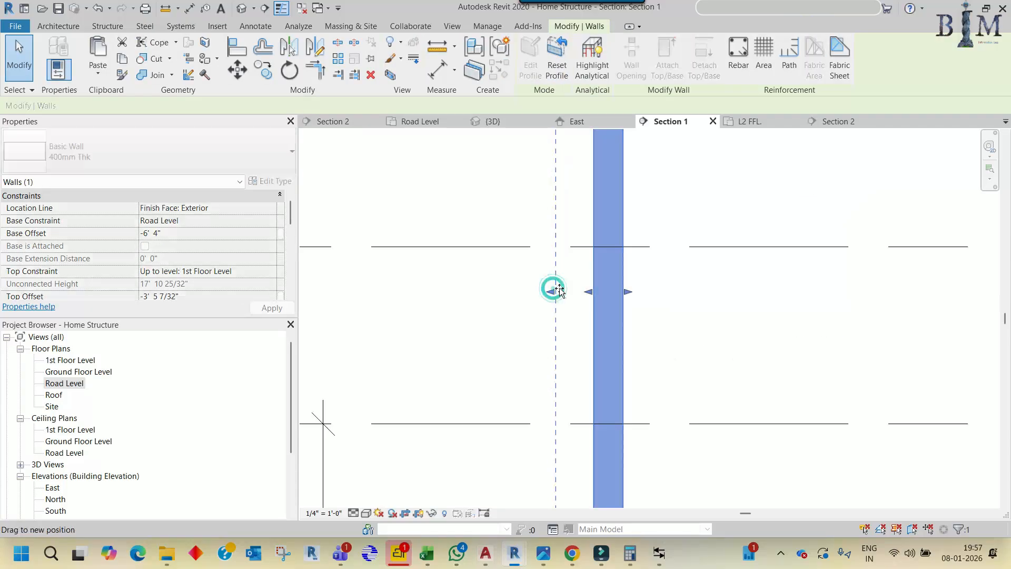
scroll(580, 293, "down", 5)
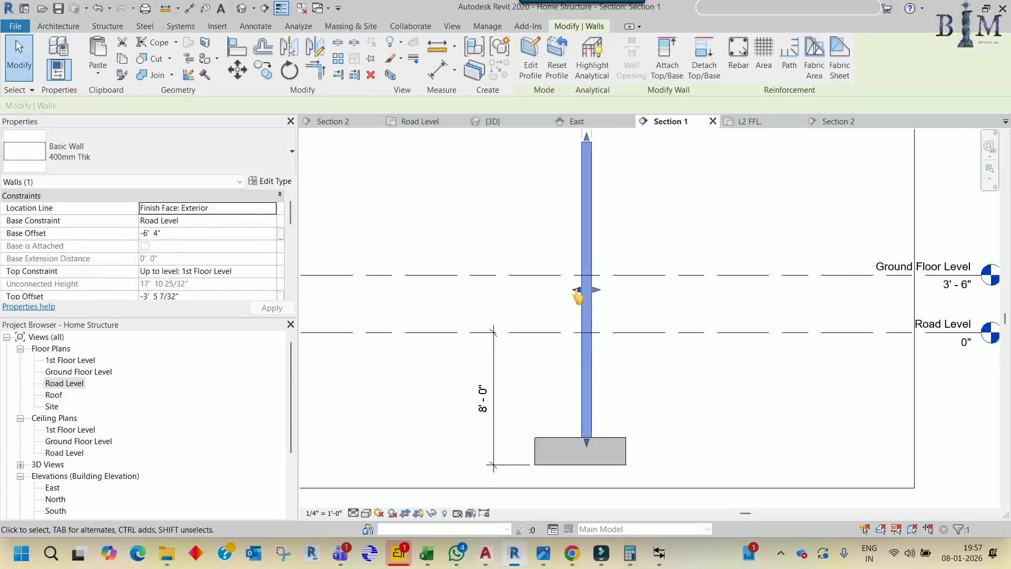
key("Escape")
Try to rotate the wall about its centre in the Road Level plan so that it lies along the C2 column
left_click(412, 122)
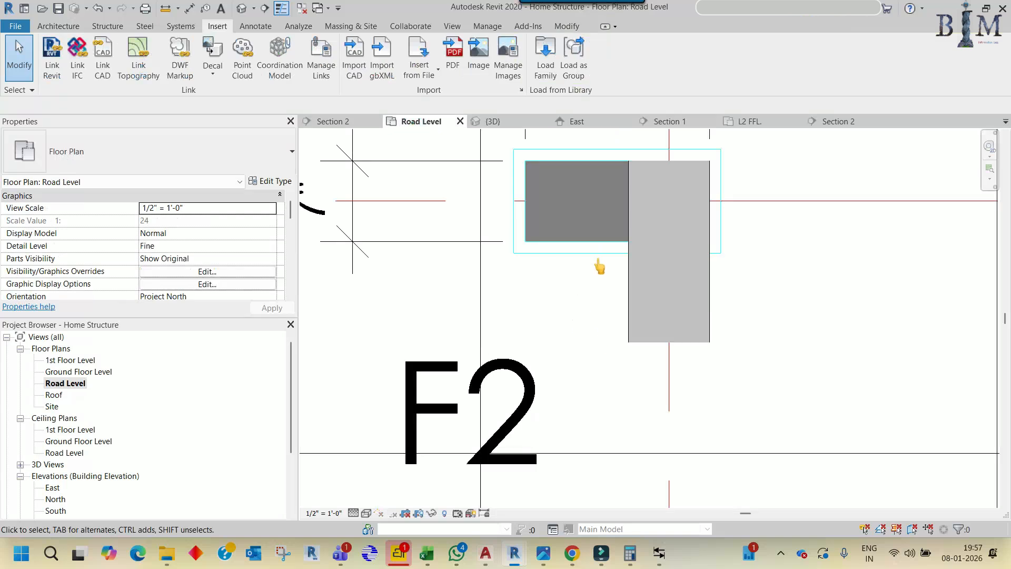
left_click(633, 261)
middle_click_drag(629, 271, 619, 333)
key("r")
key("o")
left_click(588, 315)
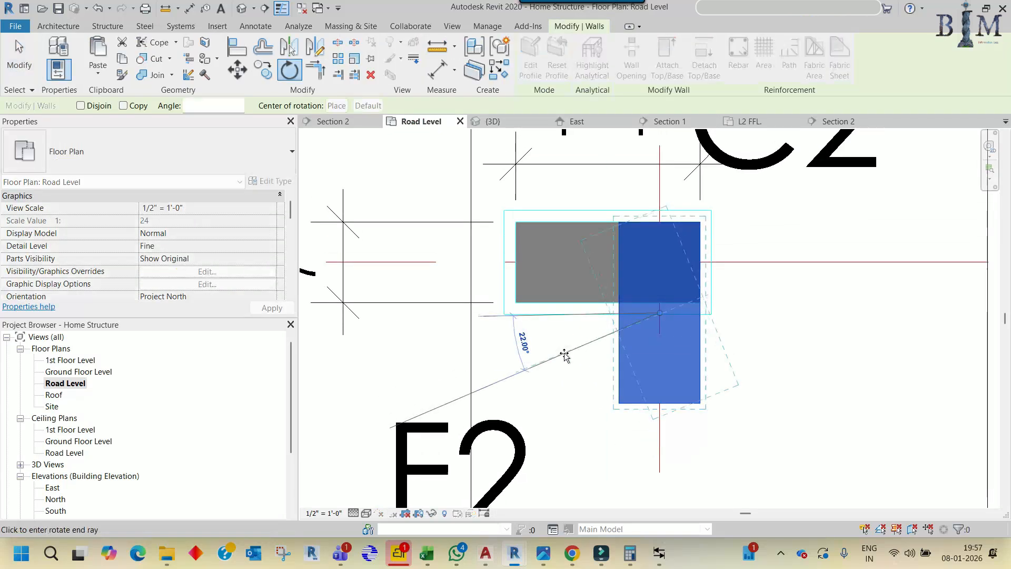
left_click(564, 355)
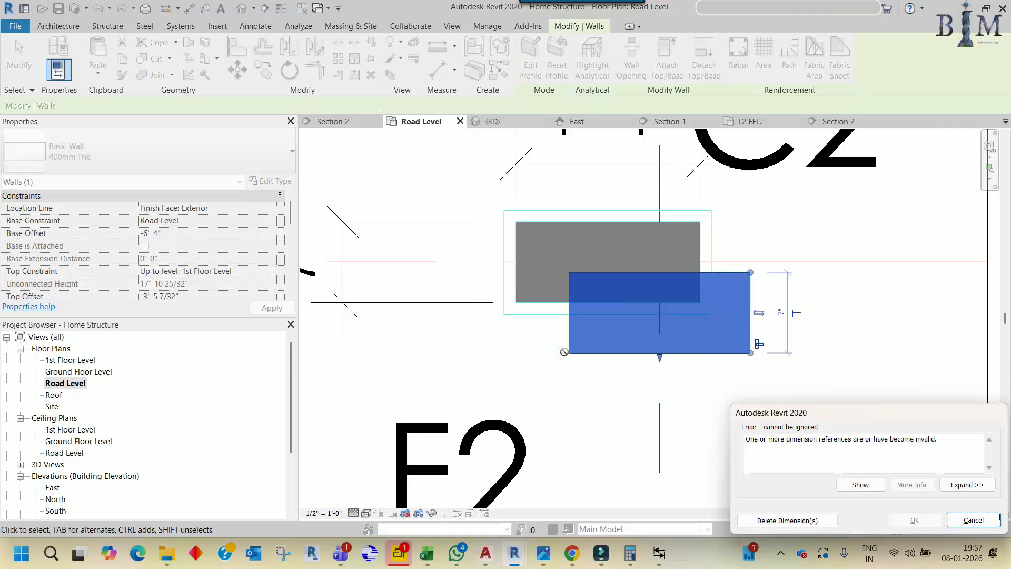
key("Escape")
Shift the wall's left face to the C2 column's left edge and stretch its left end to a 1'-4" length
left_click(625, 316)
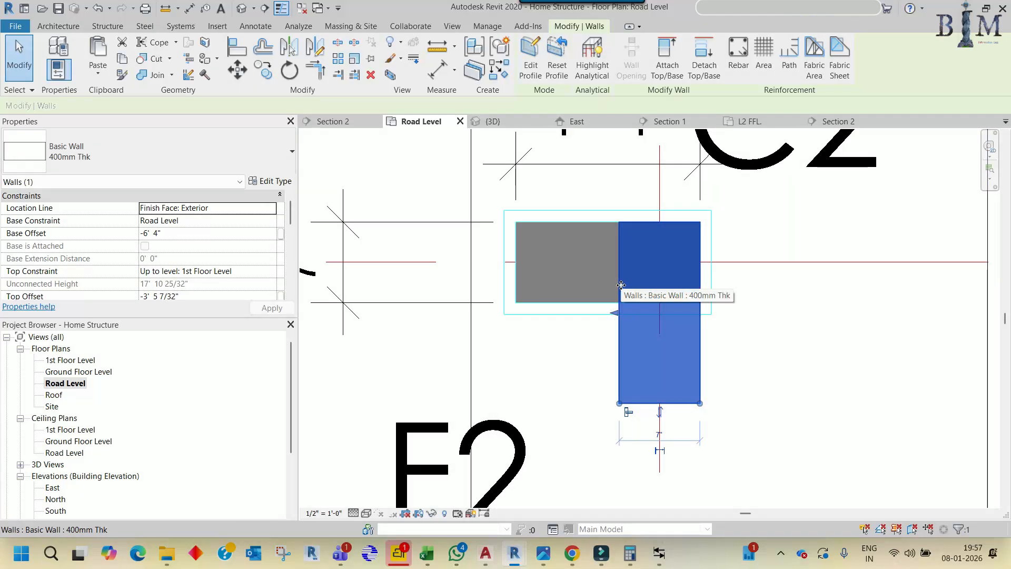
left_click_drag(618, 322, 515, 293)
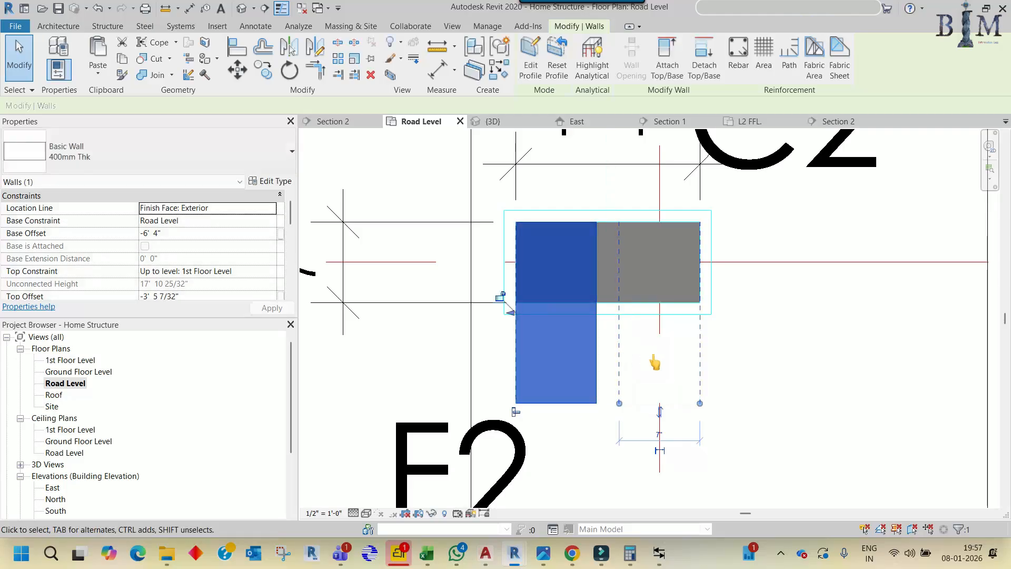
left_click_drag(619, 403, 588, 405)
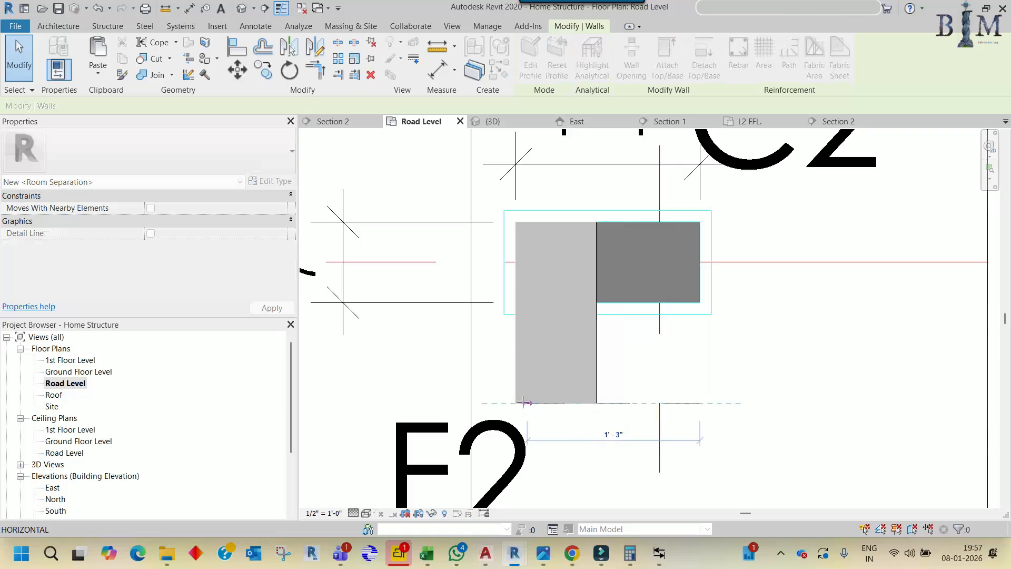
left_click_drag(513, 404, 515, 404)
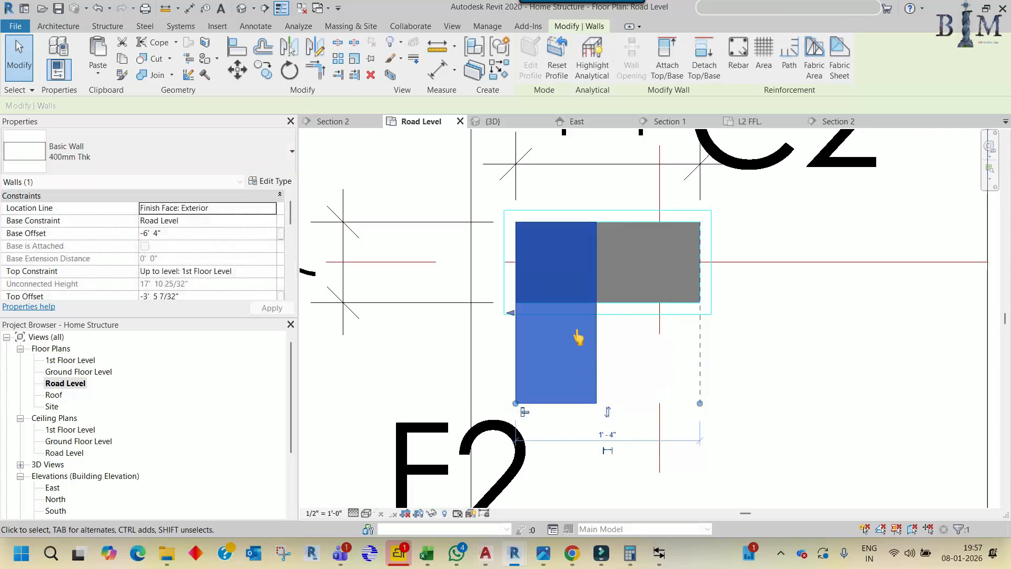
Undo the wall's face and end shifts and the edited profile in the Road Level plan
key("ctrl+z")
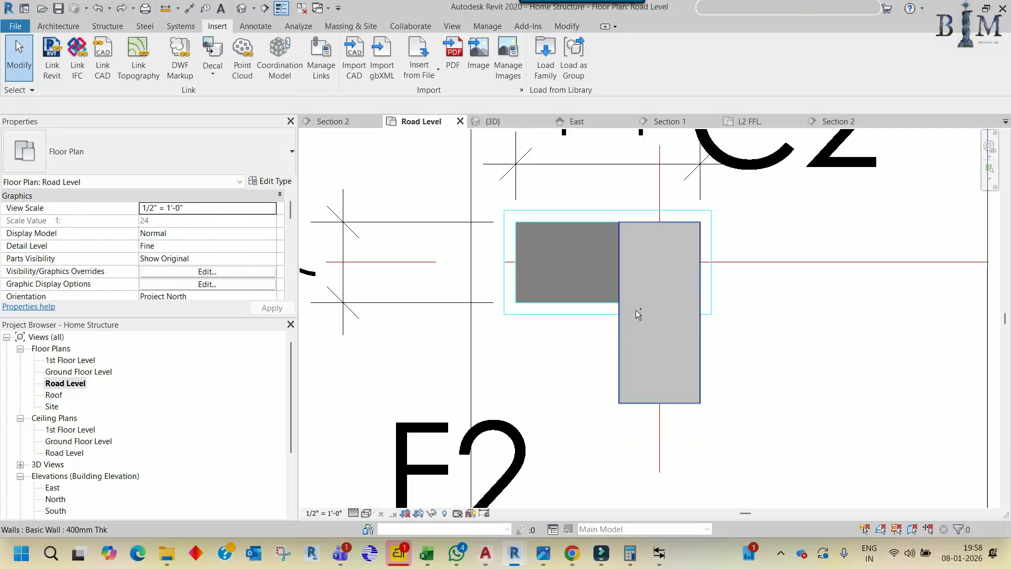
double_click(638, 314)
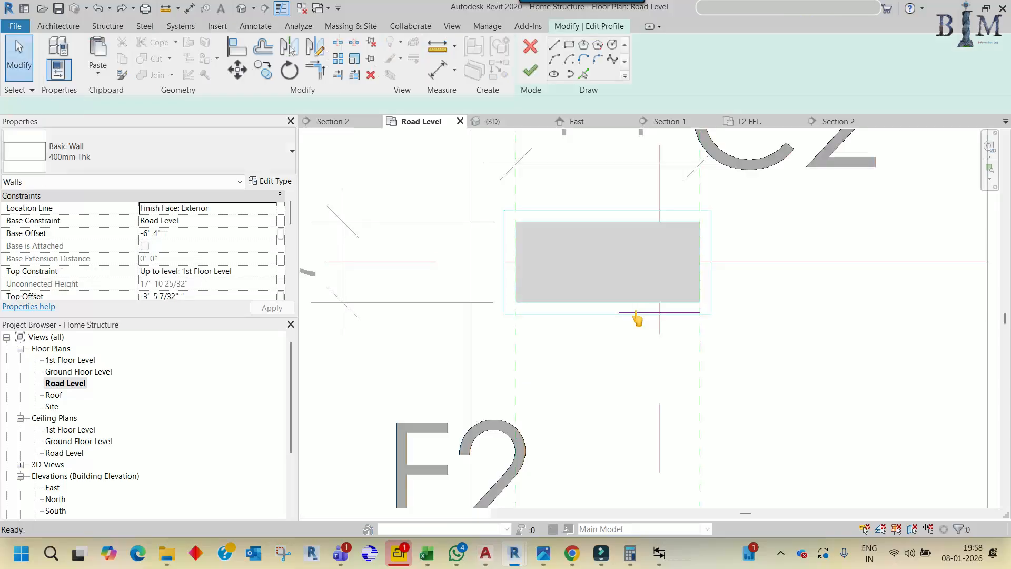
key("ctrl+z")
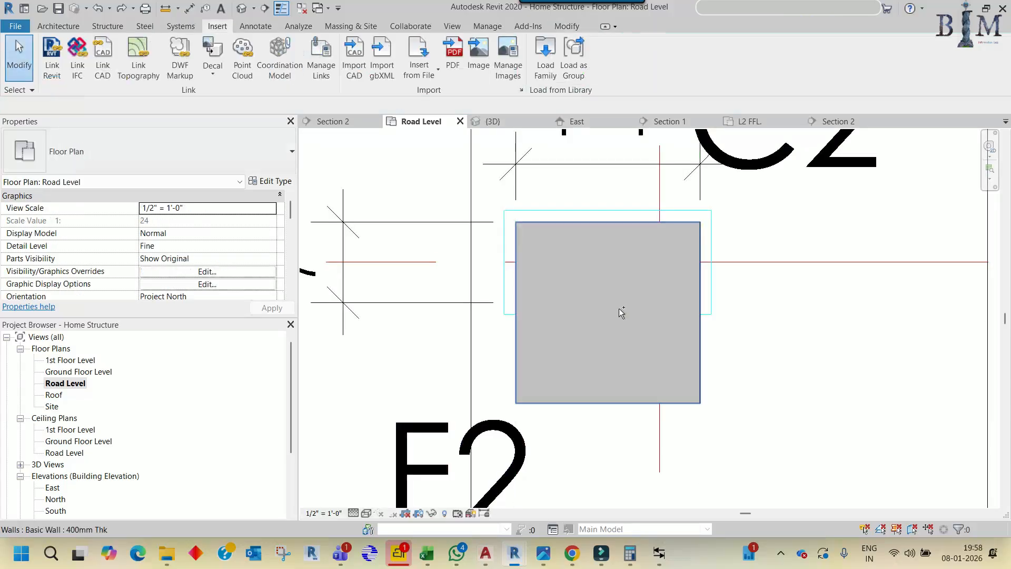
Open the wall's profile sketch in Section 1 and check the profile's width with an aligned dimension
left_click(548, 247)
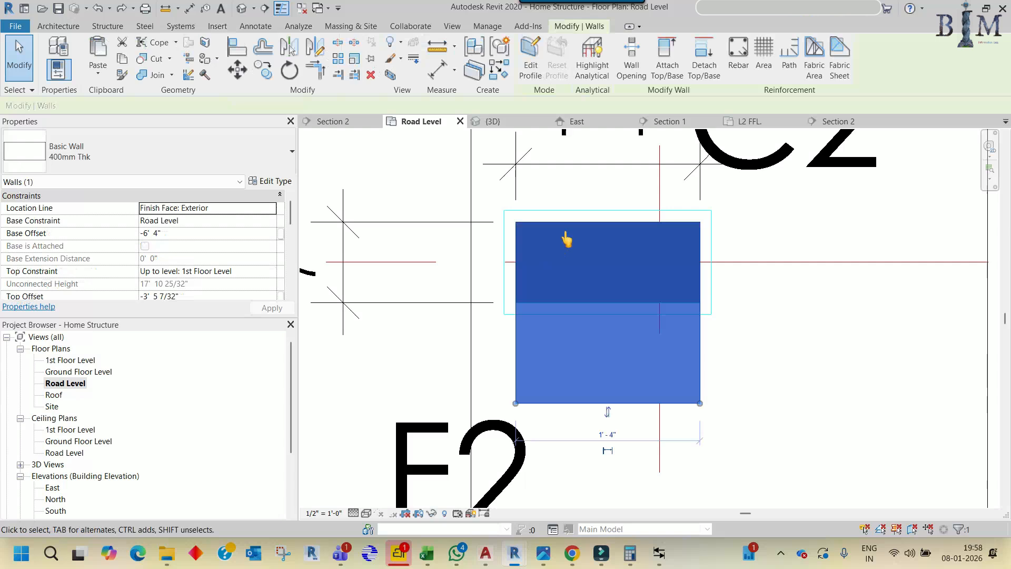
left_click(533, 72)
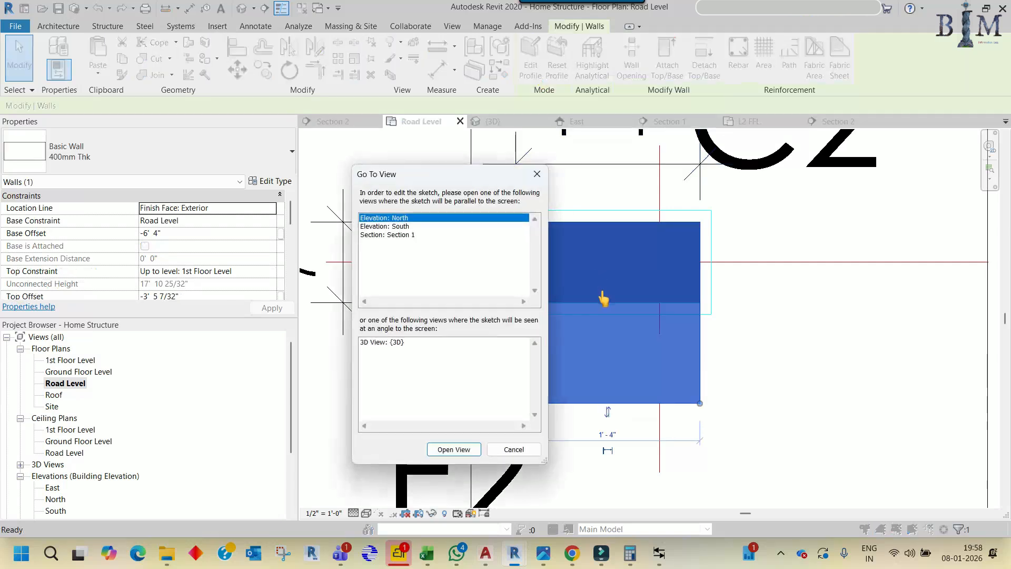
left_click(399, 234)
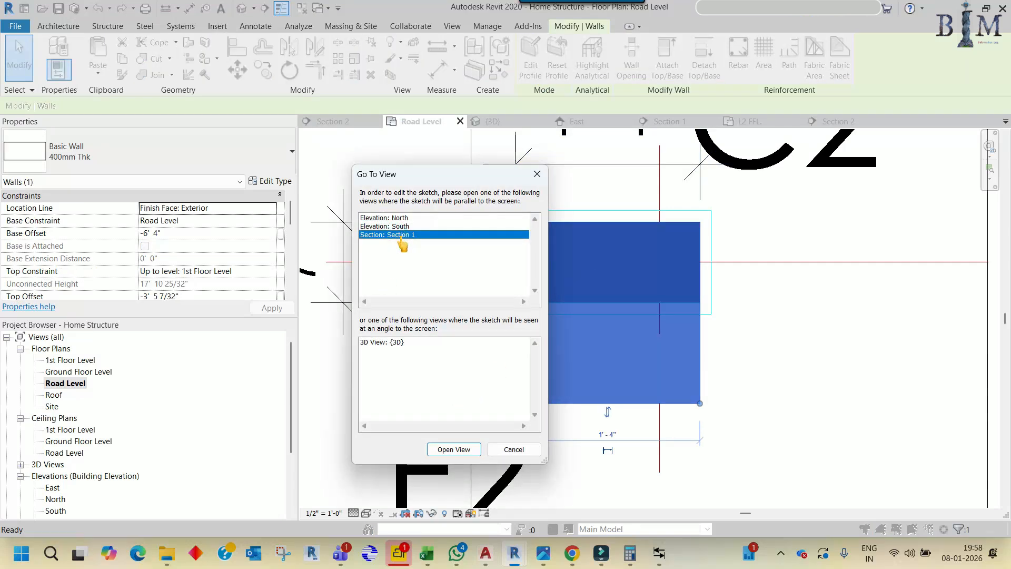
left_click(445, 448)
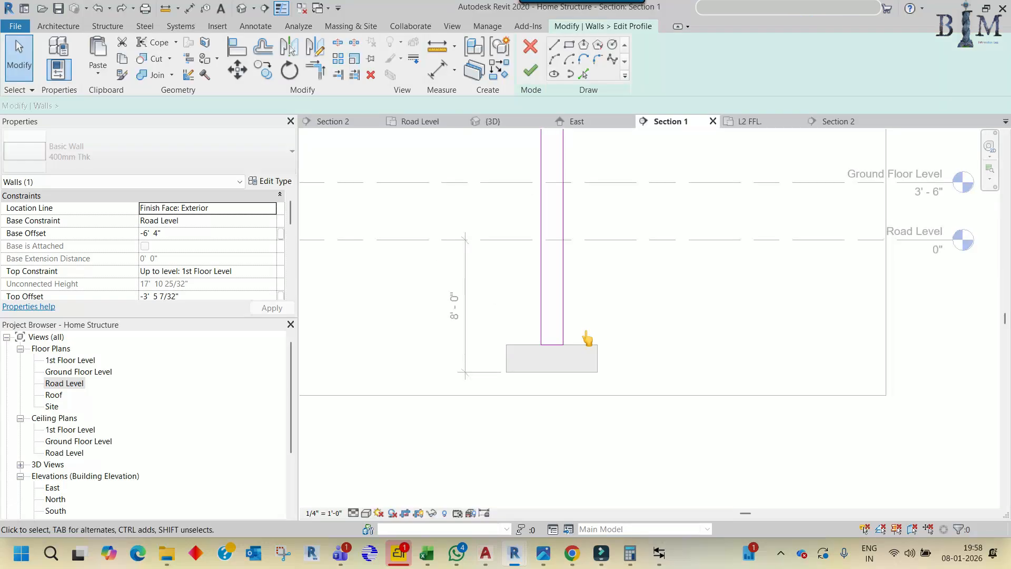
scroll(533, 369, "down", 4)
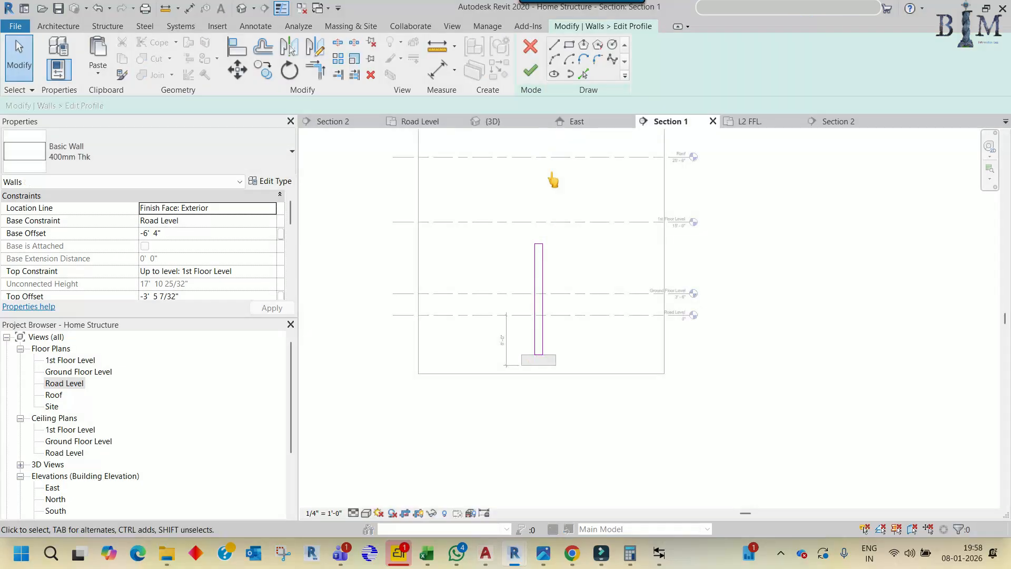
scroll(542, 263, "up", 4)
key("d")
key("i")
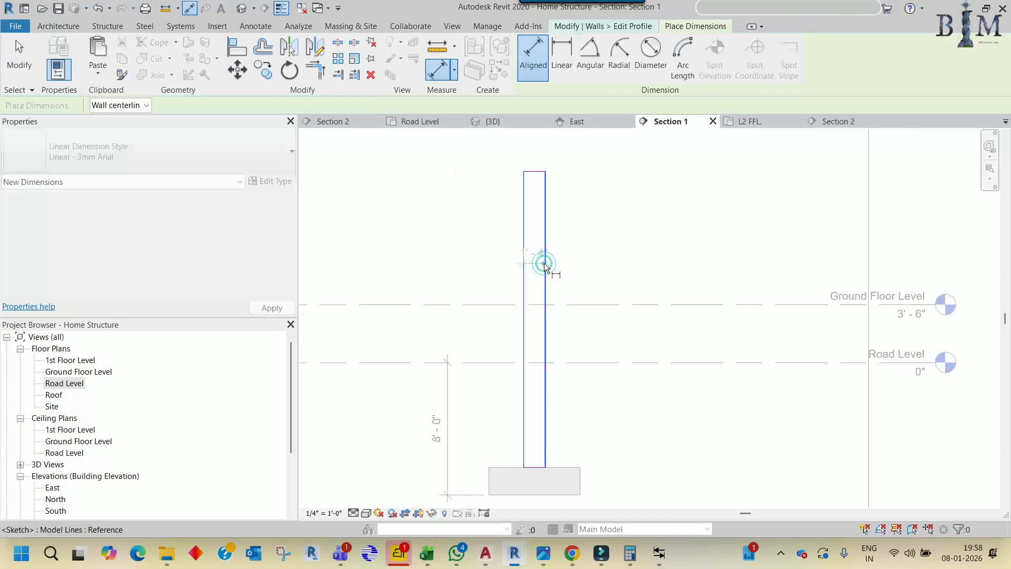
key("Escape")
Compare the wall profile with the C2 column in the Road Level plan, finish the sketch, and dismiss the save reminder
double_click(64, 383)
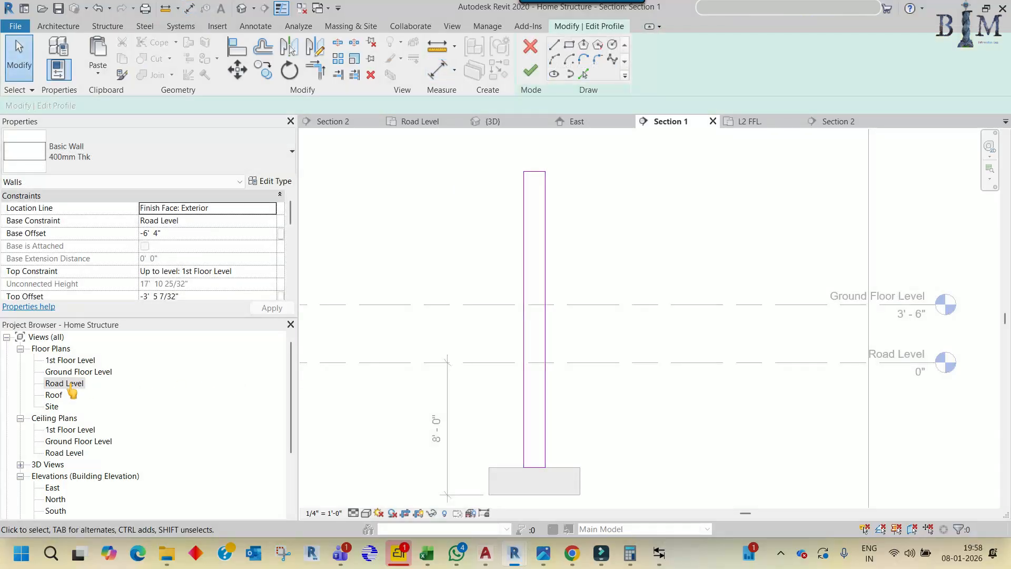
left_click(540, 279)
scroll(540, 277, "down", 3)
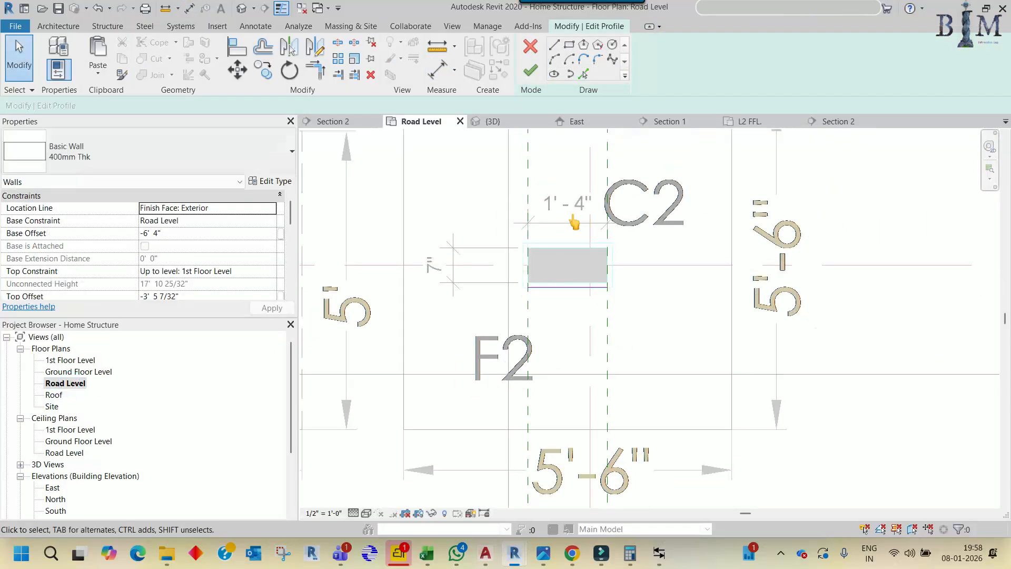
left_click(527, 74)
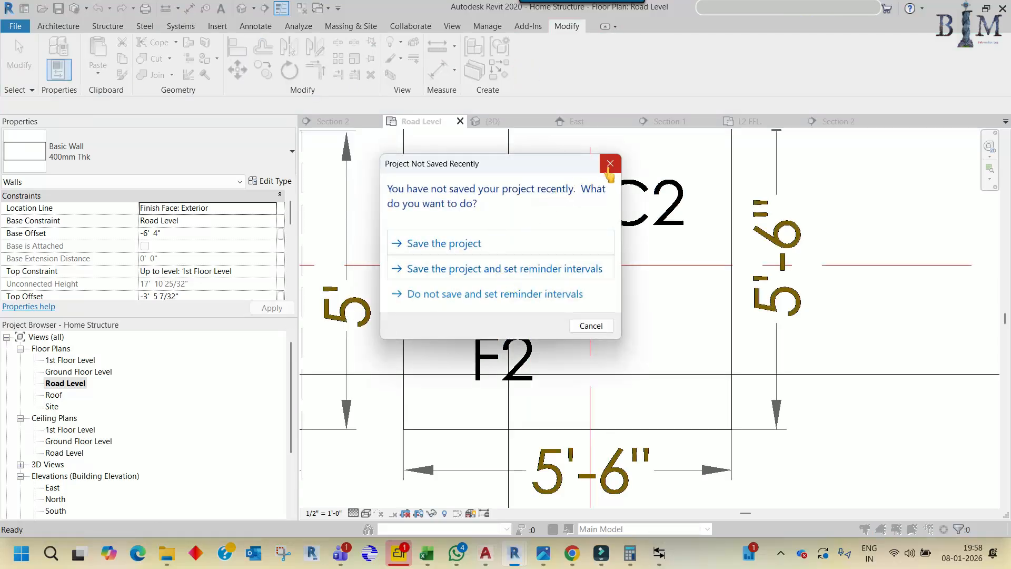
left_click(609, 169)
scroll(565, 287, "down", 1)
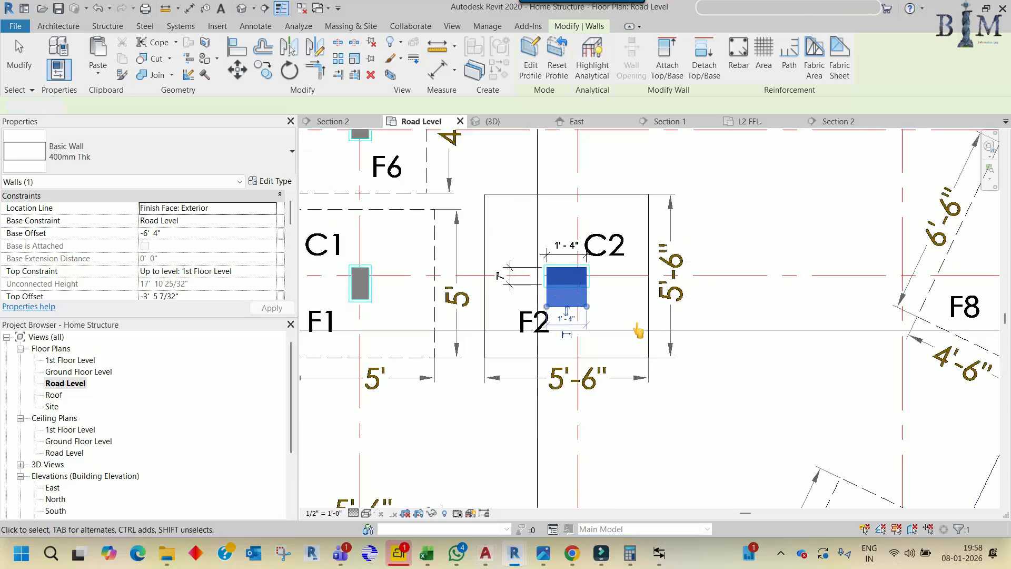
Return to Section 1 from the plan's section line, recheck the width in the wall's profile sketch, and finish the sketch
right_click(619, 330)
left_click(651, 277)
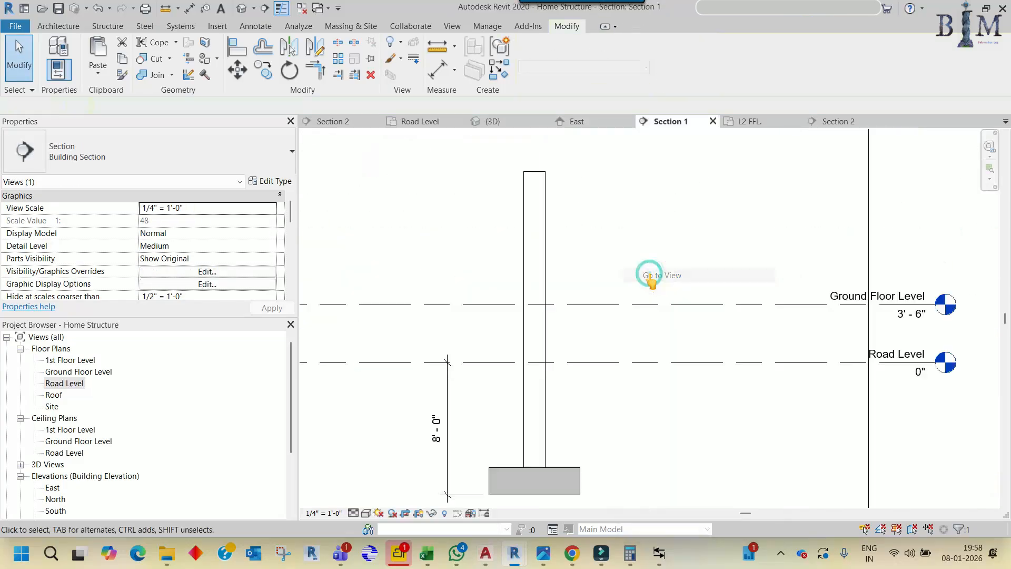
scroll(642, 295, "down", 1)
double_click(566, 275)
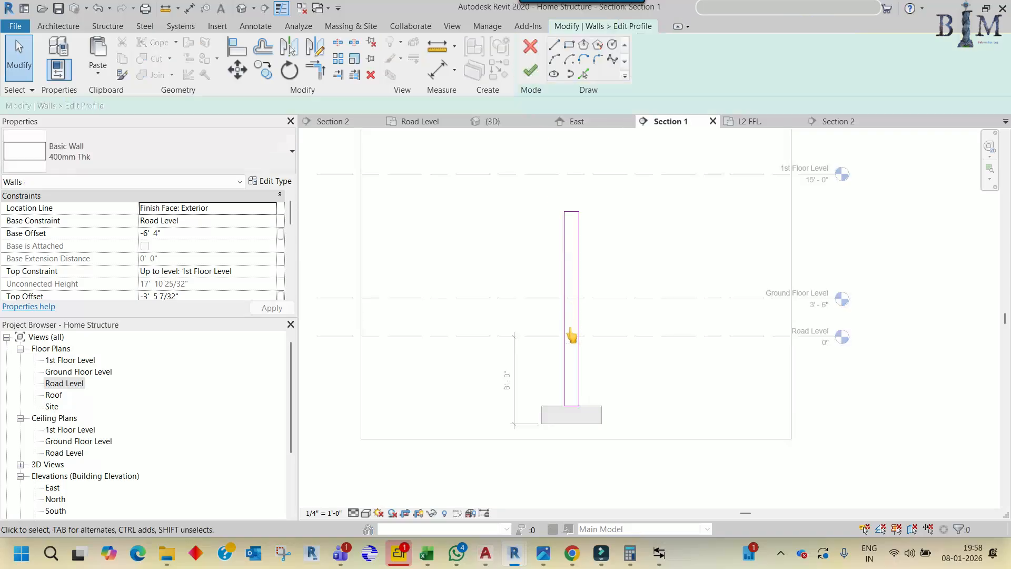
key("d")
key("i")
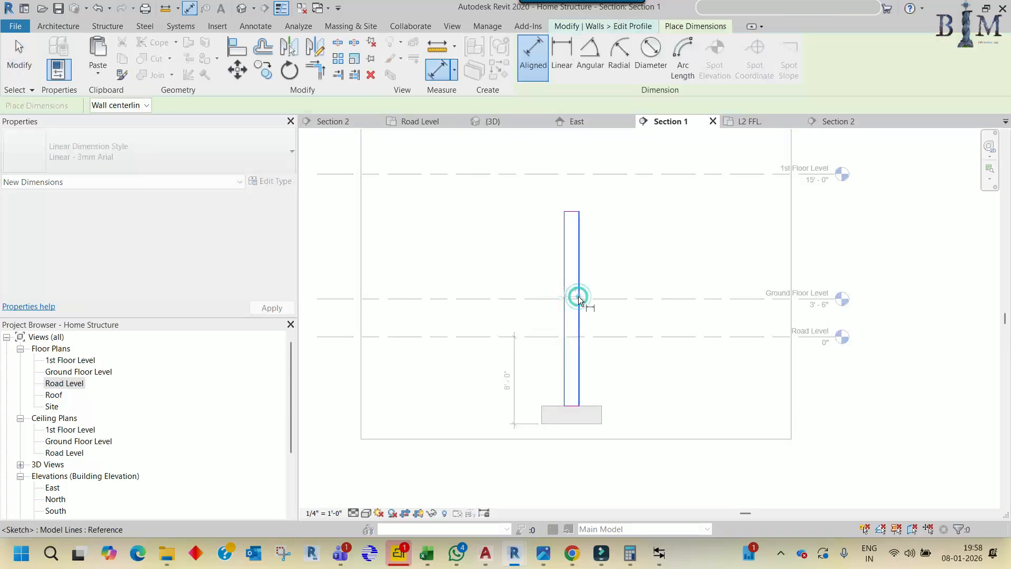
scroll(563, 292, "up", 5)
key("Escape")
scroll(568, 274, "down", 5)
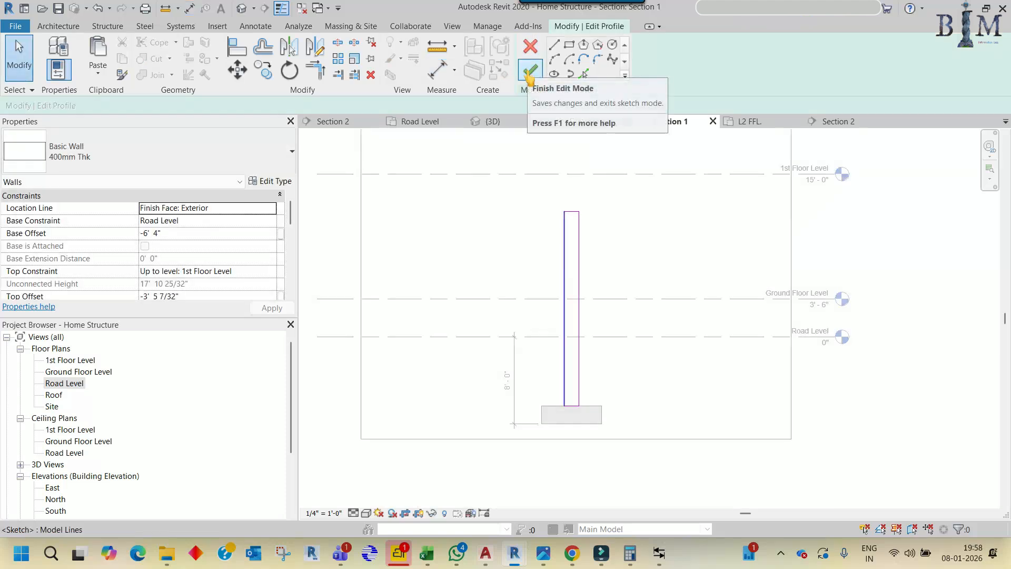
left_click(529, 73)
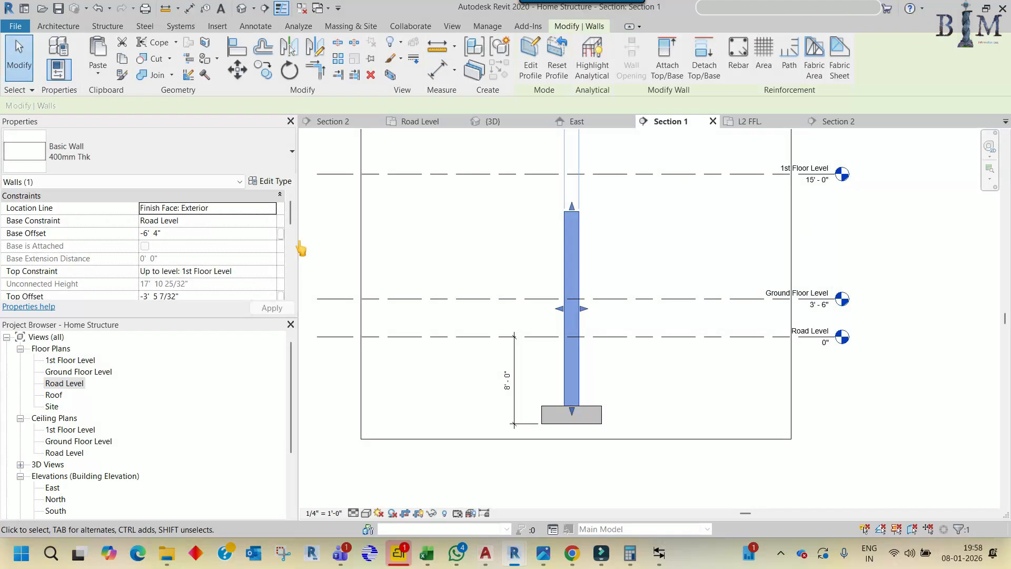
Set the structure layer thickness of the 400mm Thk wall type to 7" and apply the type change
left_click(272, 184)
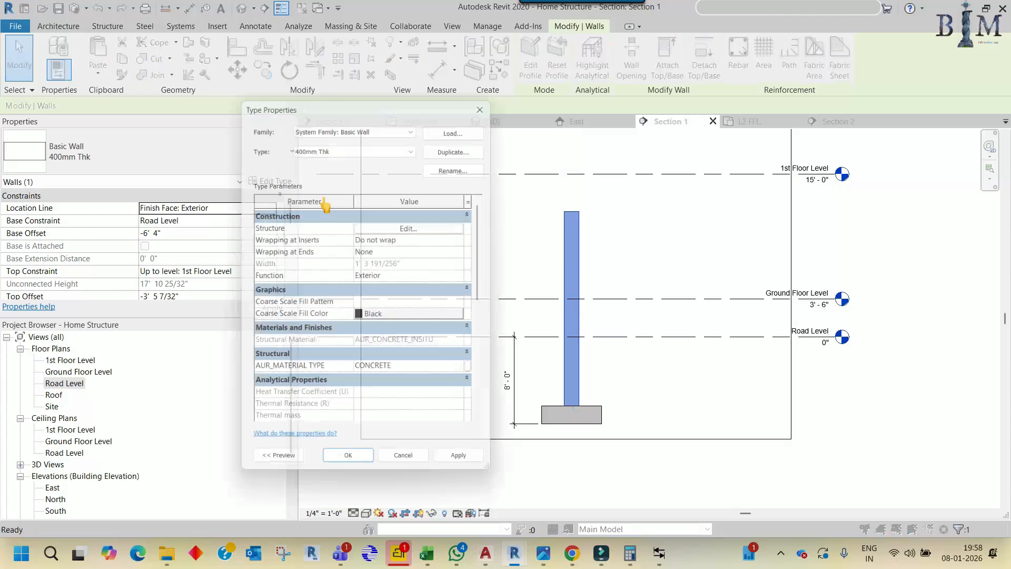
scroll(445, 312, "down", 6)
scroll(445, 335, "up", 3)
scroll(445, 335, "up", 3)
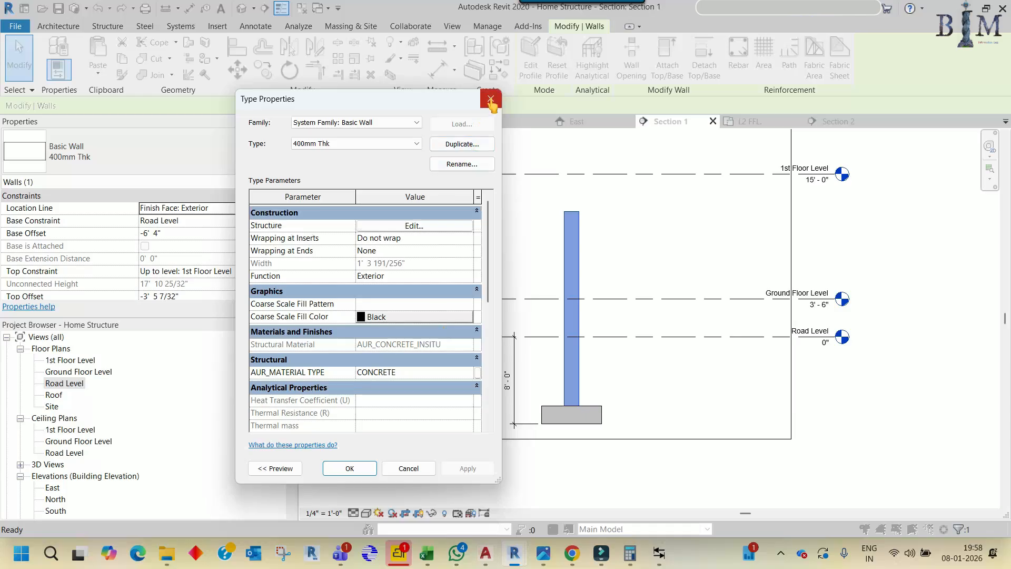
left_click(400, 225)
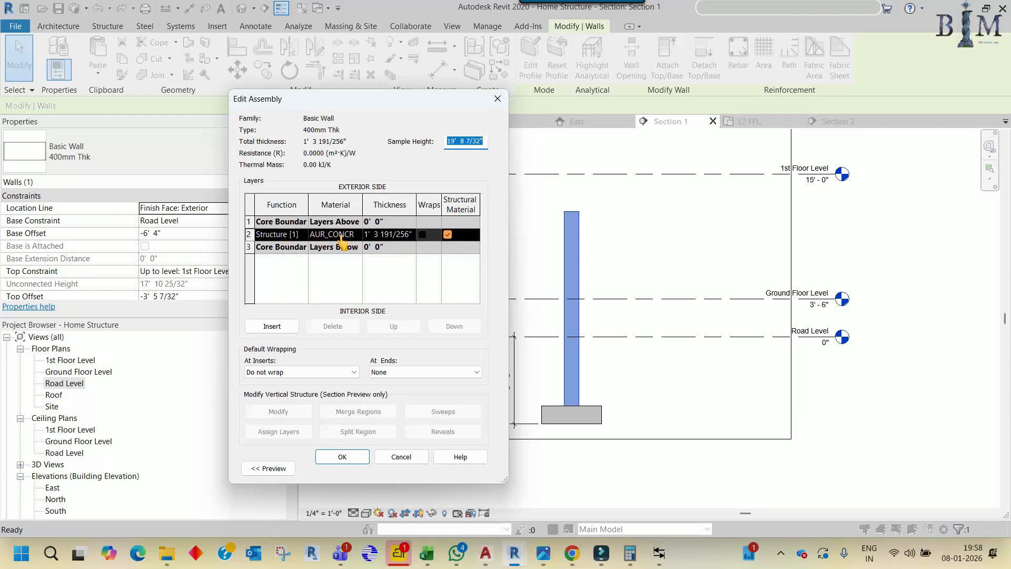
left_click(382, 235)
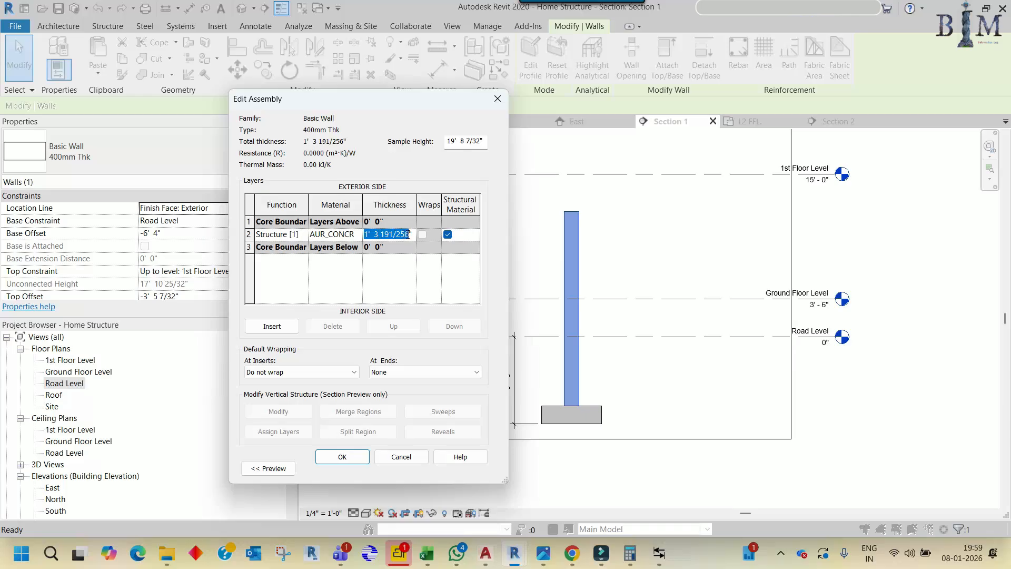
left_click(343, 456)
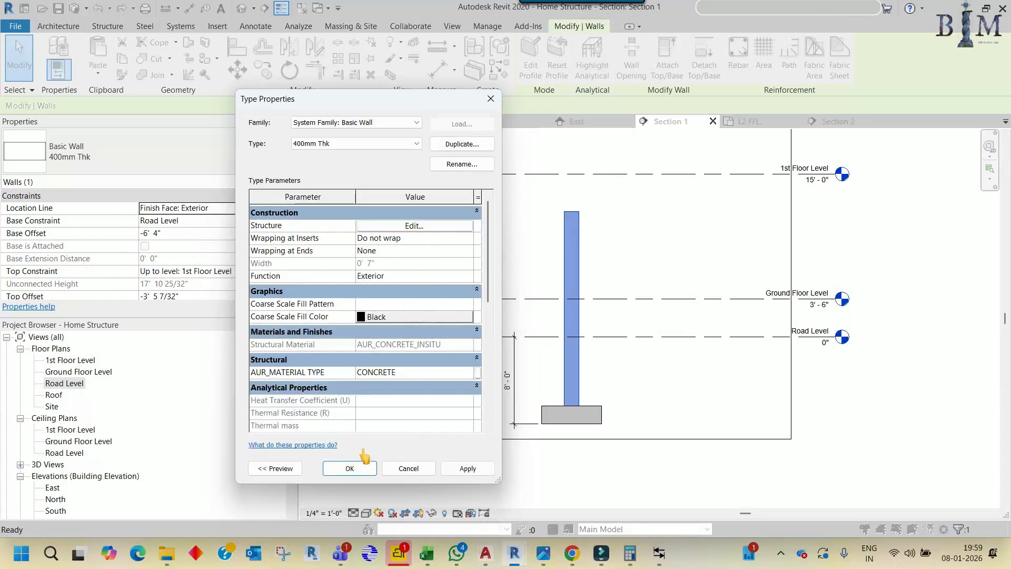
left_click(351, 468)
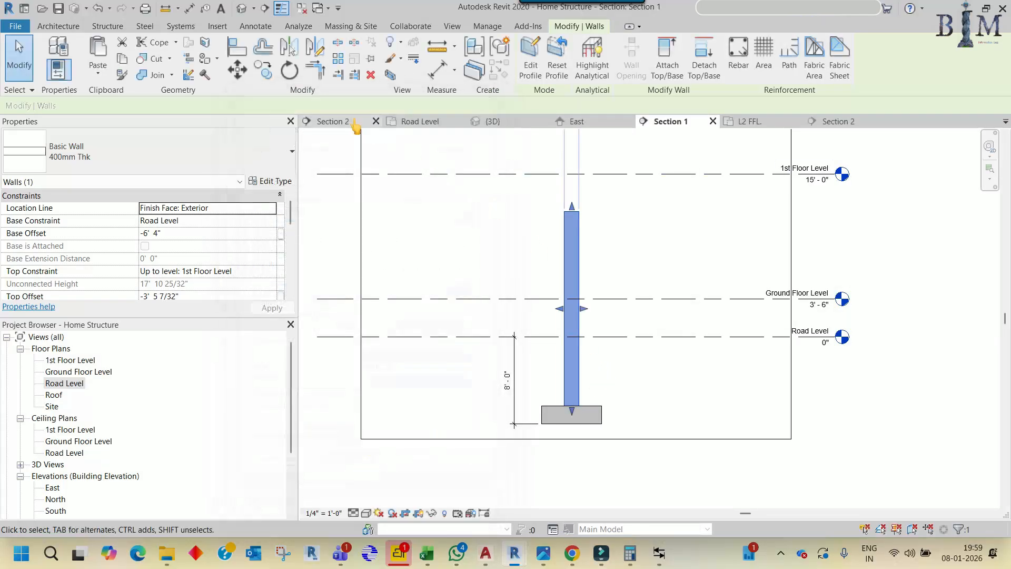
Move the wall in the Road Level plan by its corner onto the matching corner of the C2 column
double_click(65, 384)
scroll(573, 295, "up", 5)
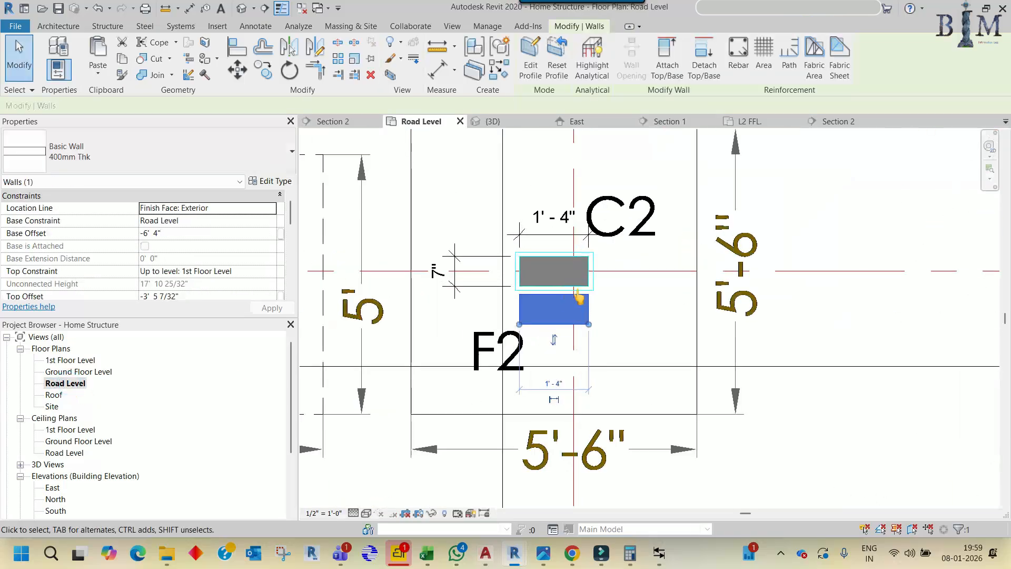
key("Escape")
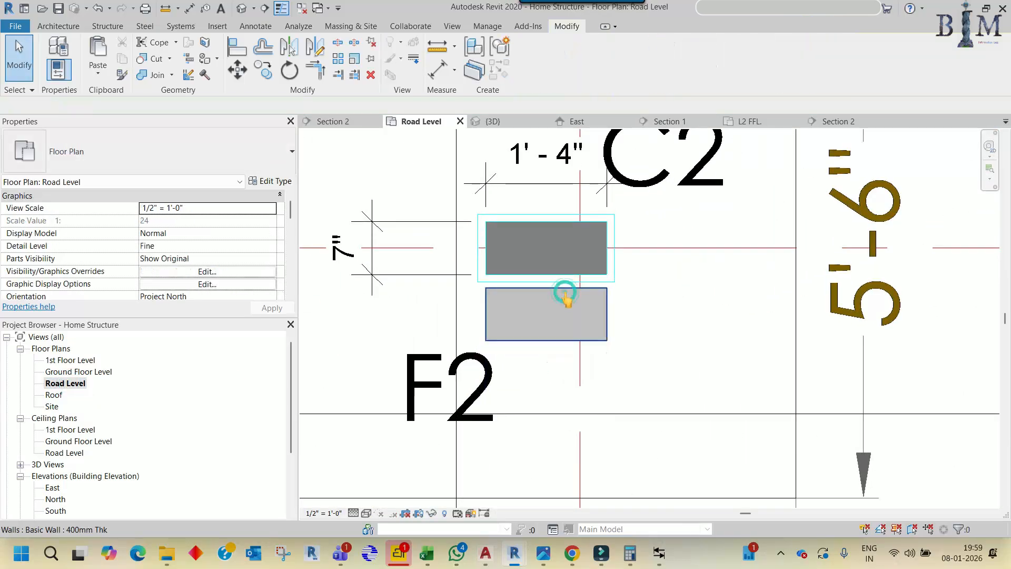
left_click(565, 298)
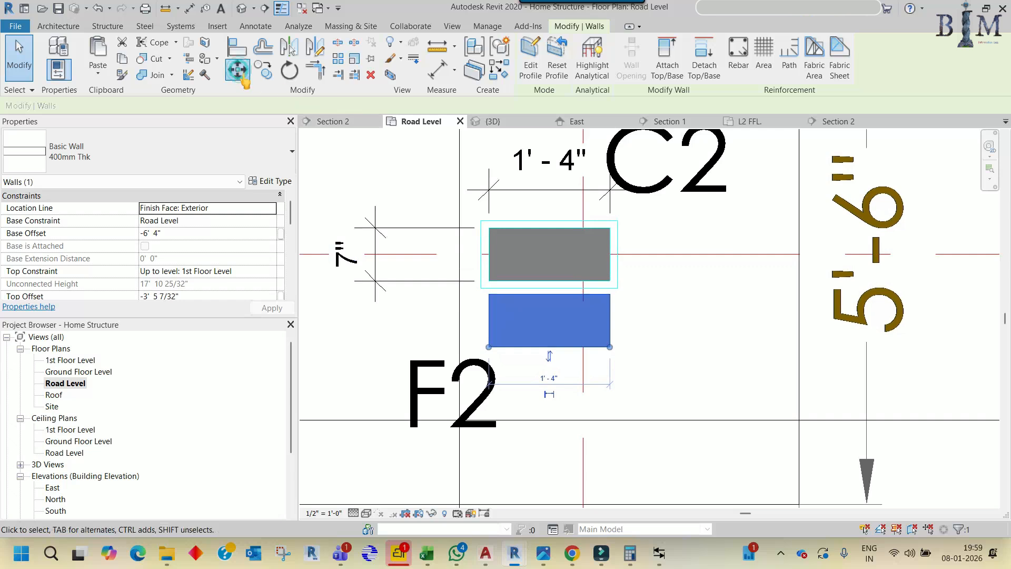
left_click(237, 69)
scroll(487, 289, "up", 2)
left_click(488, 290)
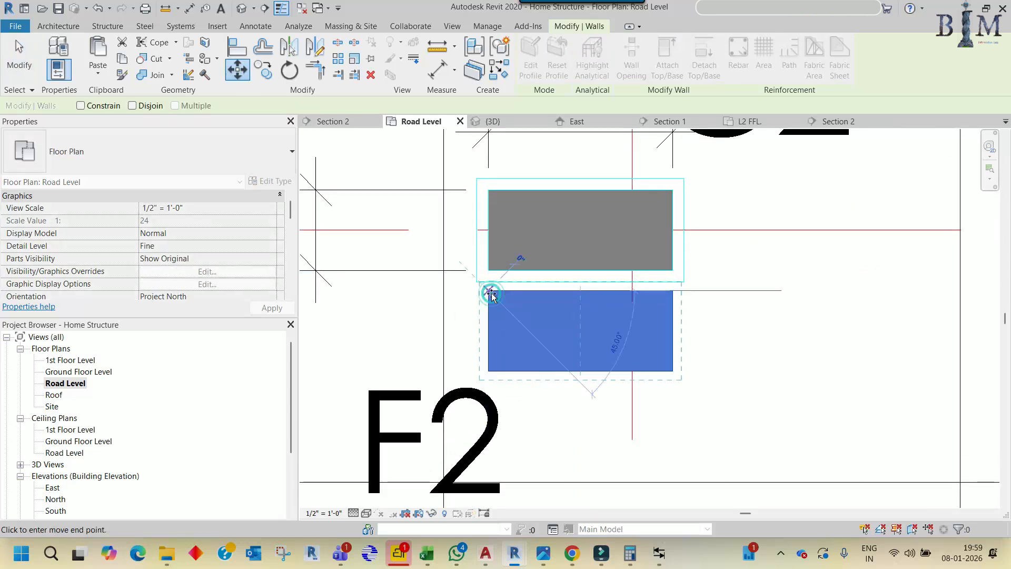
left_click(488, 190)
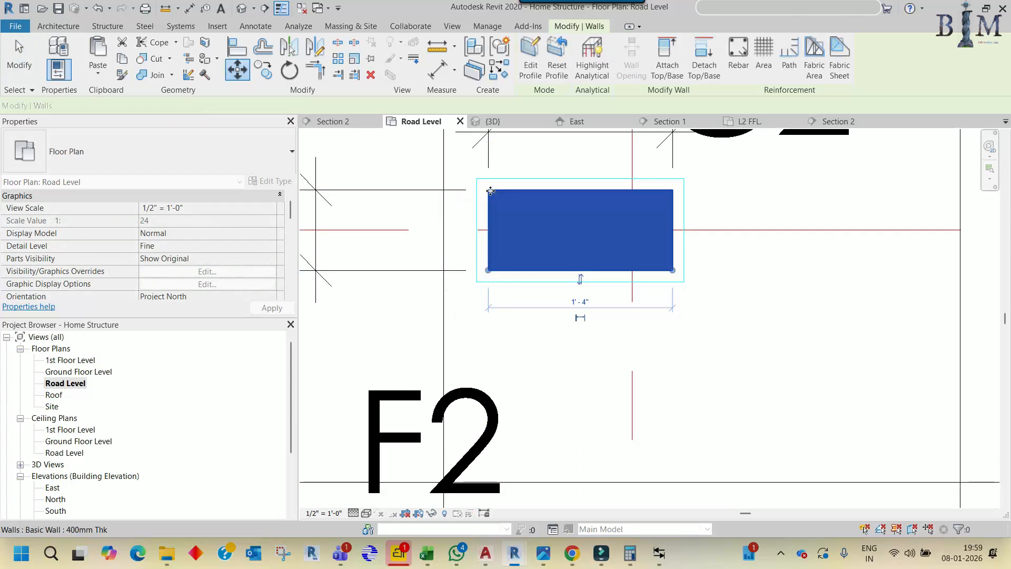
middle_click_drag(459, 186, 469, 254)
key("Escape")
Open Section 2 from the plan's section line and lower the top of the wall to Road Level
double_click(453, 229)
scroll(521, 266, "down", 3)
left_click(548, 361)
middle_click_drag(578, 366, 578, 325)
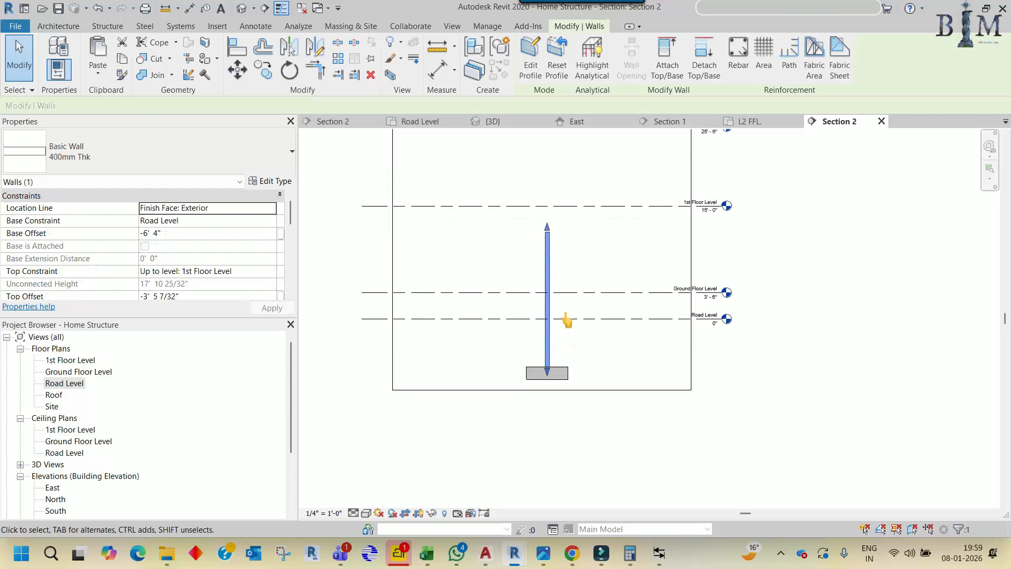
middle_click_drag(584, 259, 590, 338)
scroll(586, 336, "down", 2)
scroll(564, 311, "up", 3)
left_click_drag(561, 314, 570, 421)
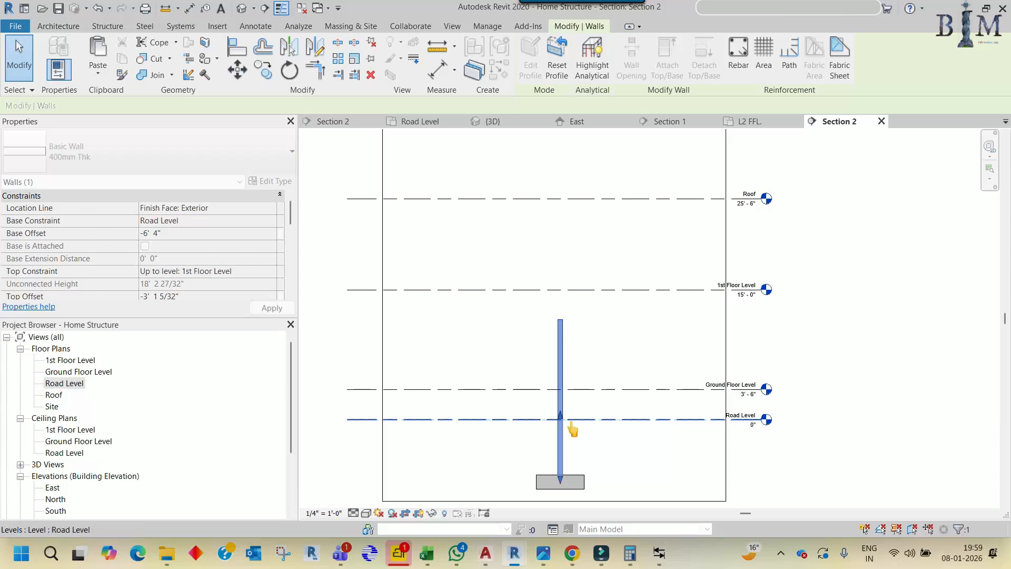
left_click(535, 435)
middle_click_drag(533, 435, 528, 376)
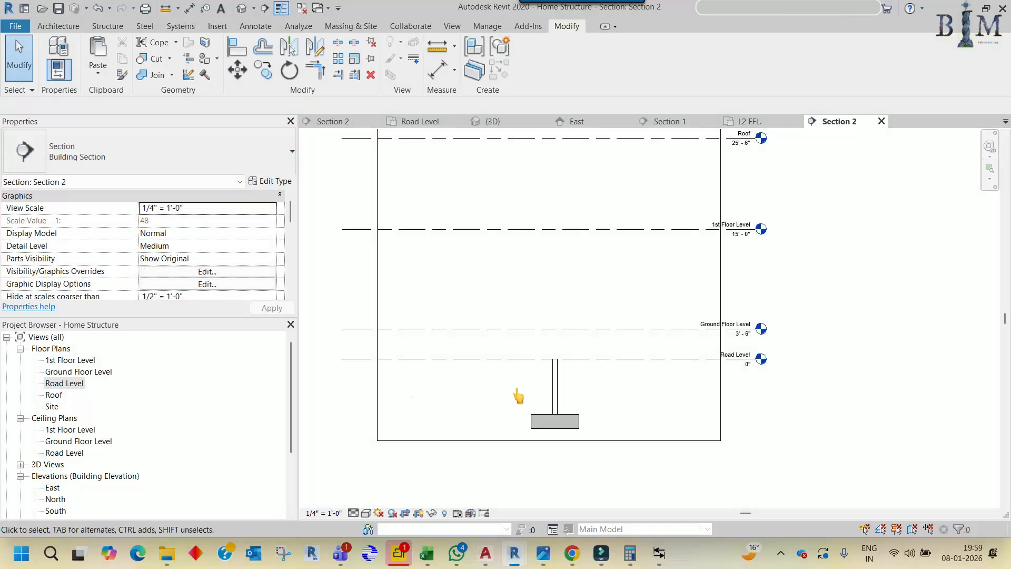
Open the 3D view and set it to Fine detail level with the Shaded visual style
double_click(65, 383)
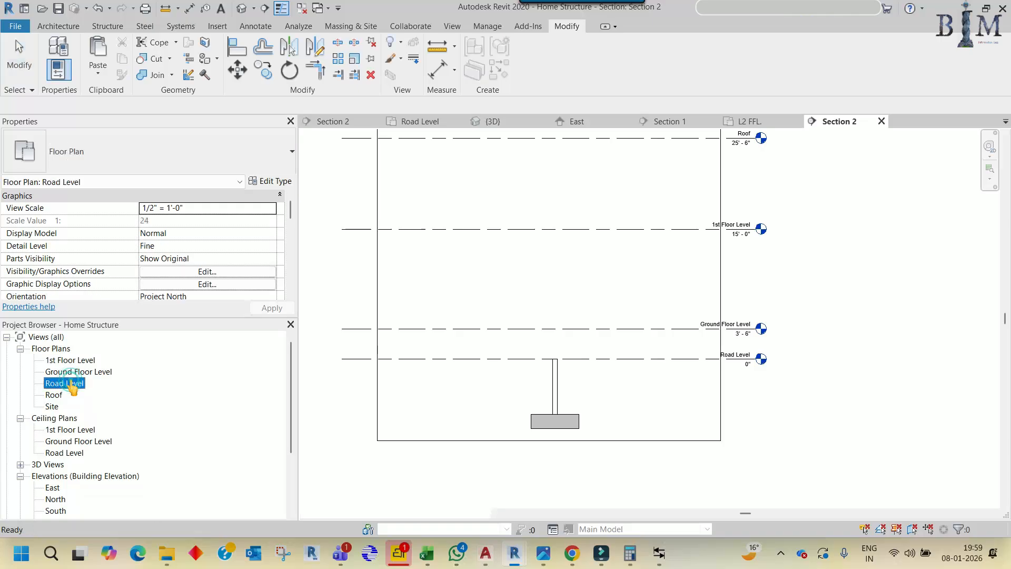
scroll(535, 305, "down", 3)
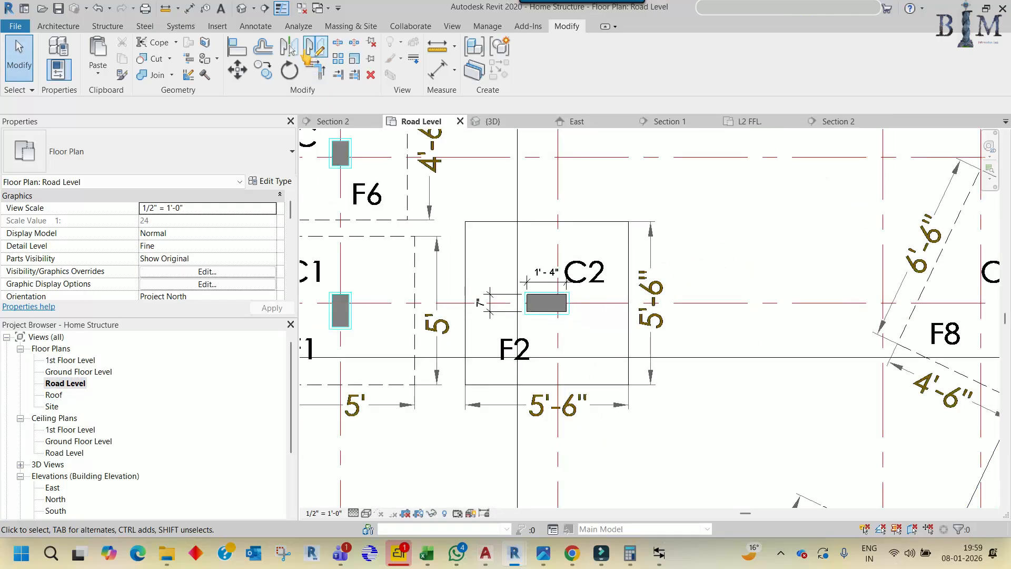
left_click(242, 8)
scroll(672, 304, "up", 2)
middle_click_drag(664, 316, 791, 255, "shift")
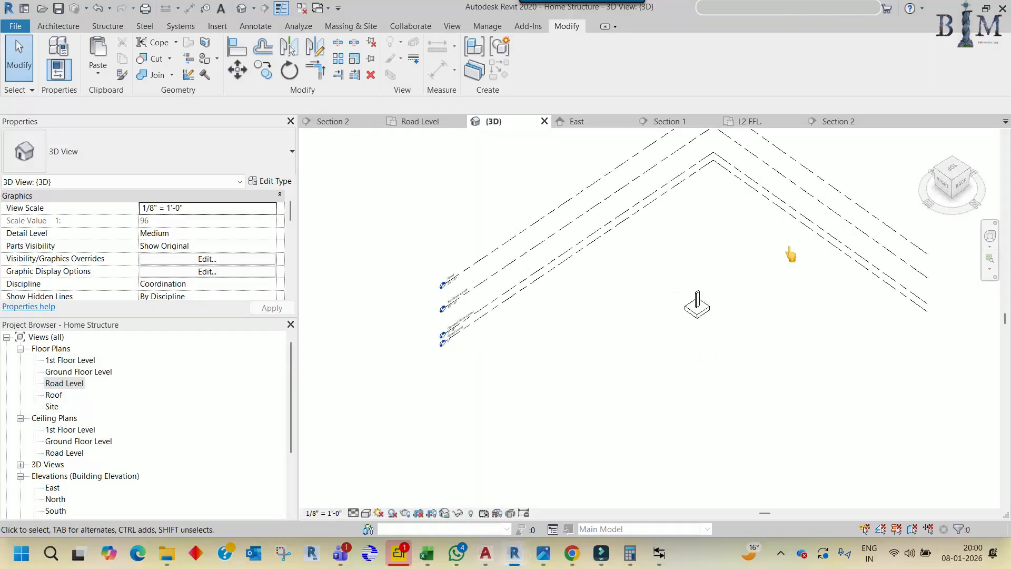
left_click(353, 513)
left_click(371, 498)
left_click(366, 513)
left_click(389, 459)
scroll(662, 393, "up", 3)
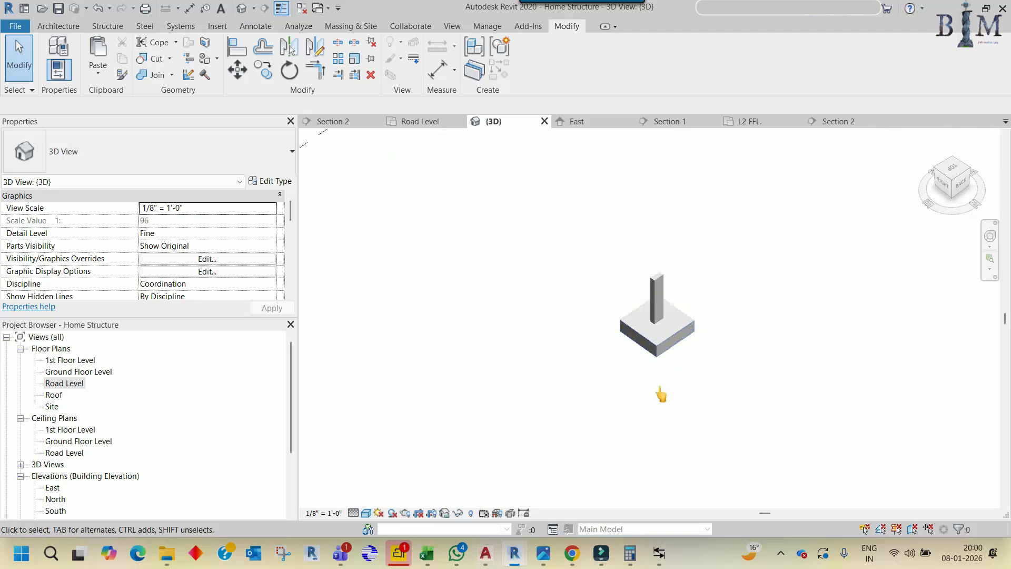
Place an aligned dimension in Section 2 from Road Level to the bottom of the F2 footing
left_click(419, 121)
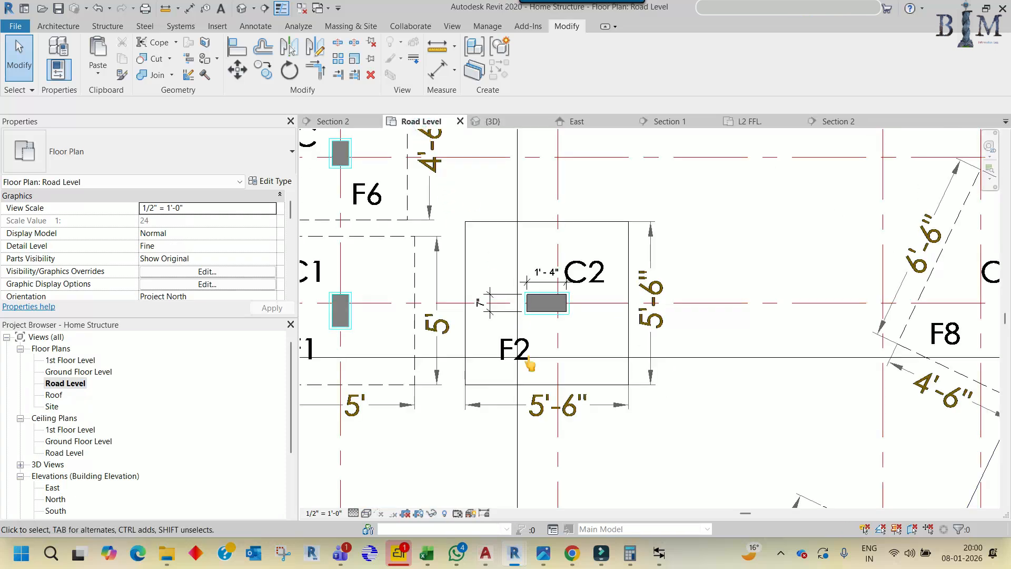
scroll(545, 337, "down", 2)
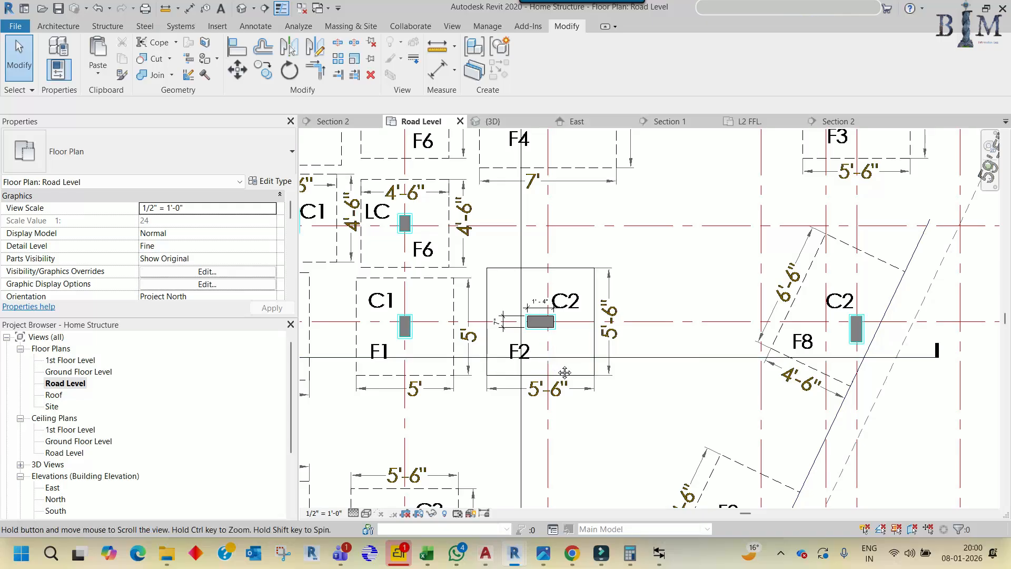
middle_click_drag(524, 272, 532, 274)
double_click(533, 274)
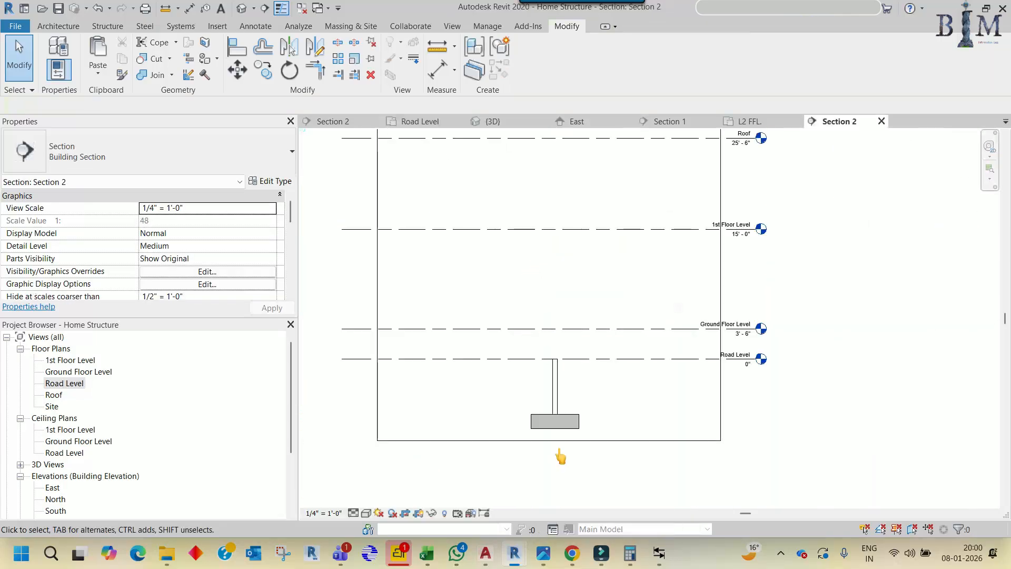
middle_click_drag(568, 451, 530, 359)
key("d")
key("i")
scroll(537, 262, "up", 1)
left_click(536, 266)
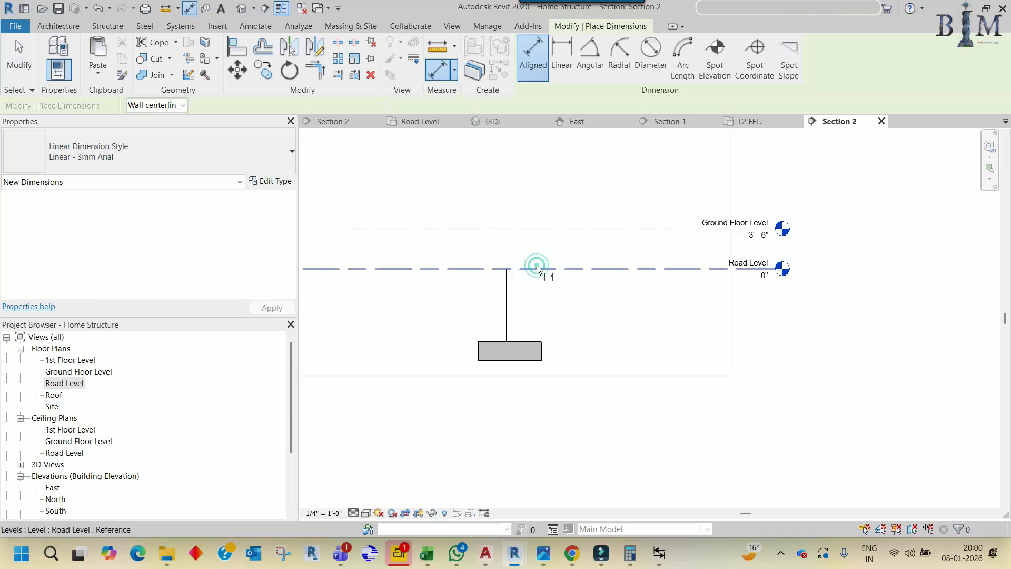
left_click(538, 360)
left_click(566, 327)
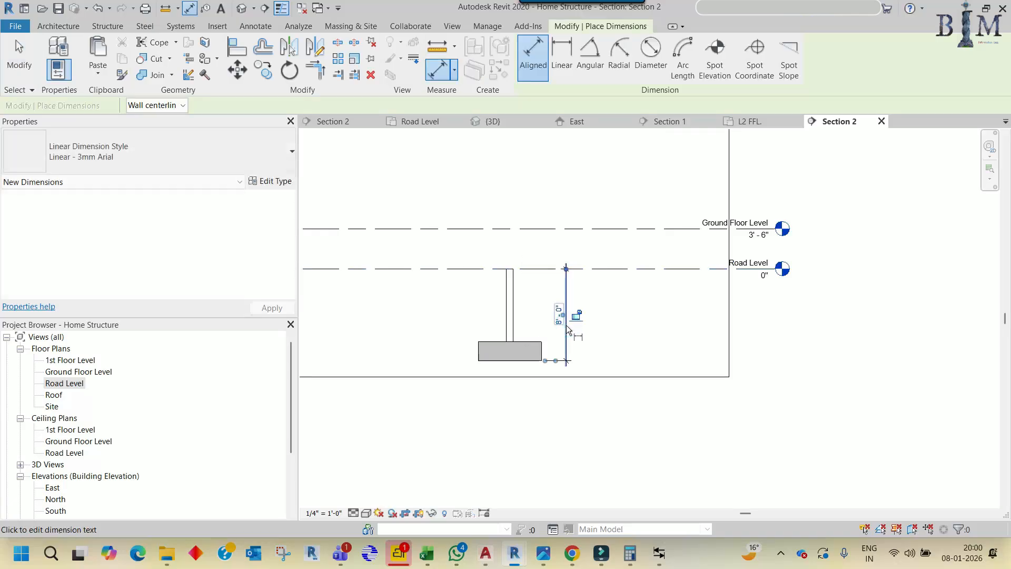
key("Escape")
key("Escape")
middle_click_drag(548, 327, 579, 338)
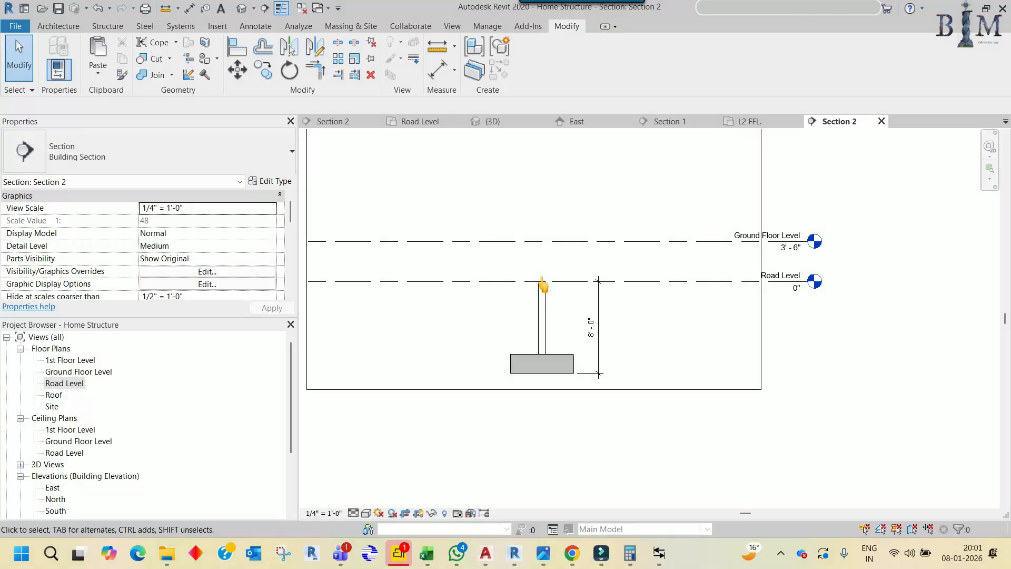
left_click(547, 329)
left_click(572, 355, "ctrl")
scroll(571, 355, "up", 3)
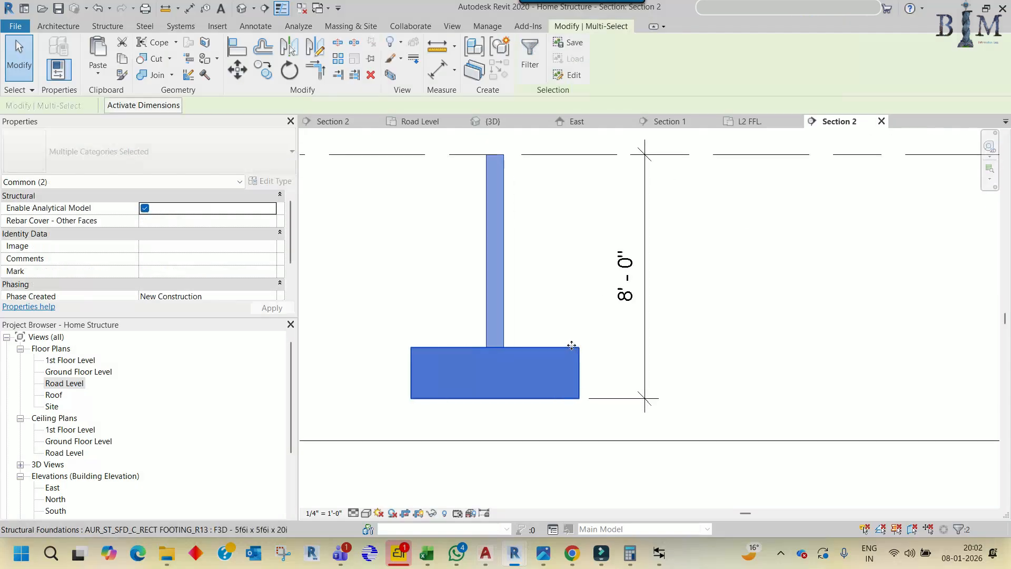
key("m")
key("v")
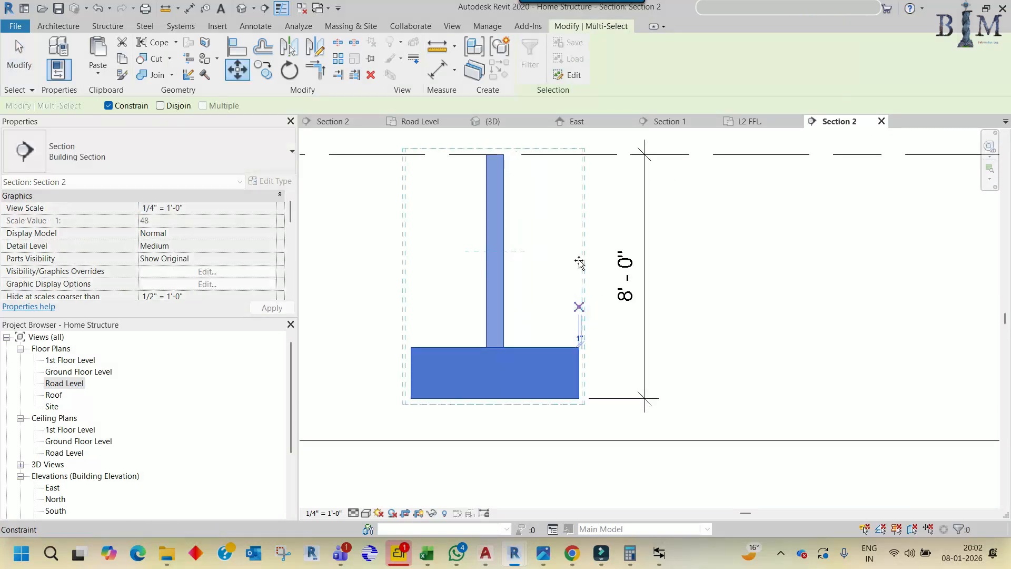
key("Escape")
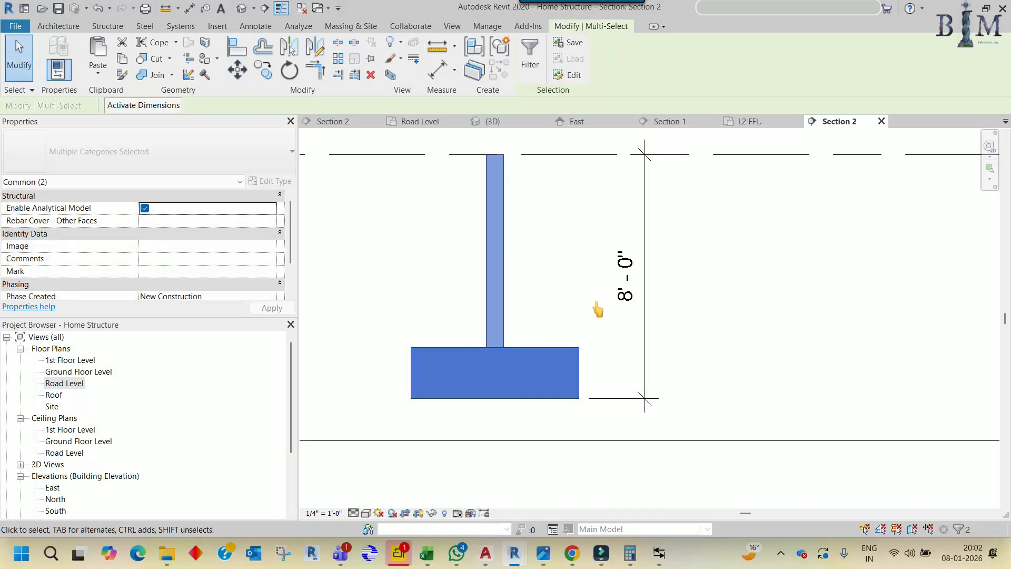
key("Escape")
Set the footing's depth dimension below Road Level to 6'-0" with the footing selected
left_click(560, 349)
left_click(631, 279)
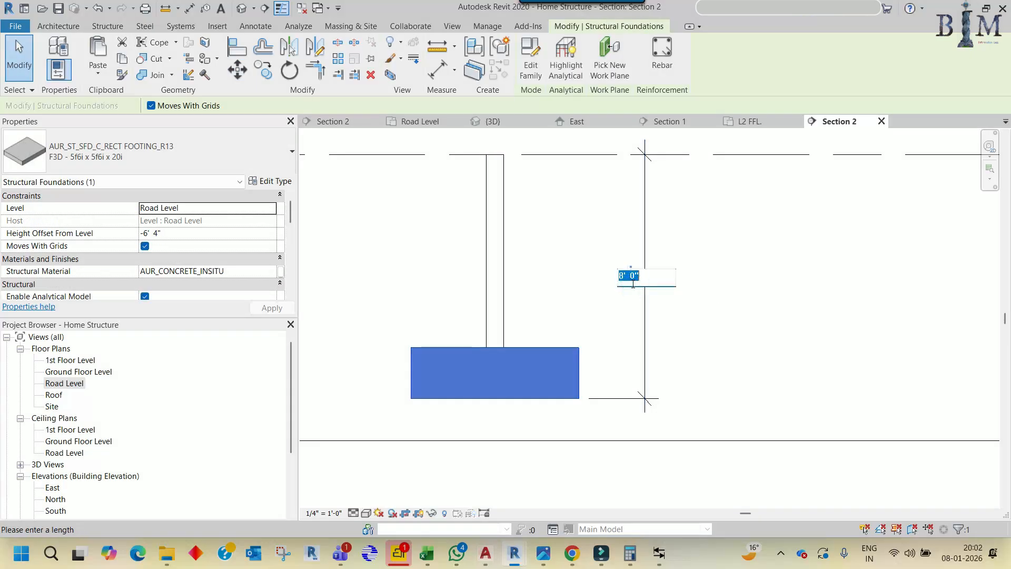
left_click(605, 225)
middle_click_drag(563, 237, 578, 284)
key("Escape")
Raise the wall's base to the top of the footing, giving a base offset of -4' 4"
left_click(519, 285)
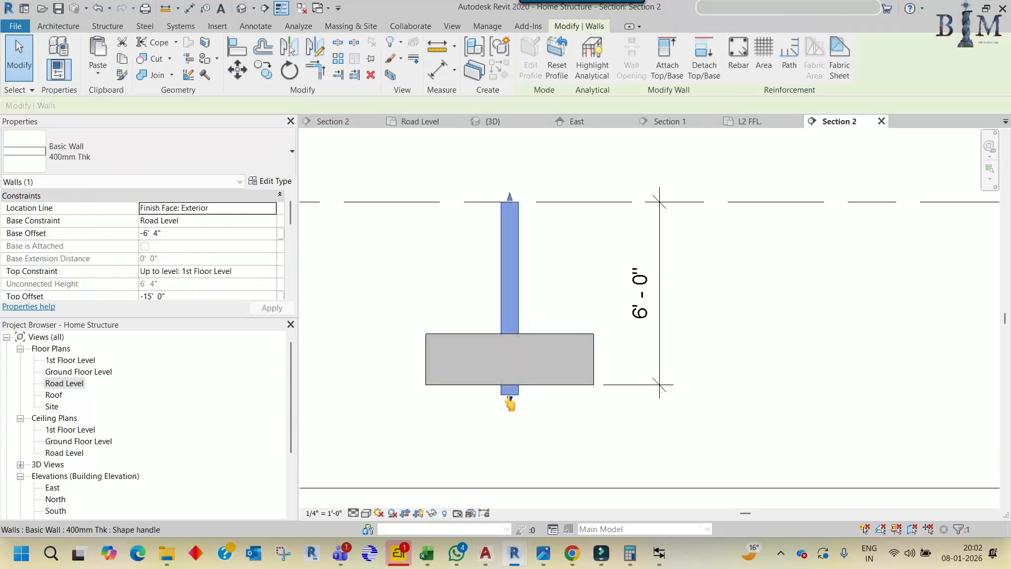
scroll(548, 323, "down", 2)
middle_click_drag(548, 323, 635, 331)
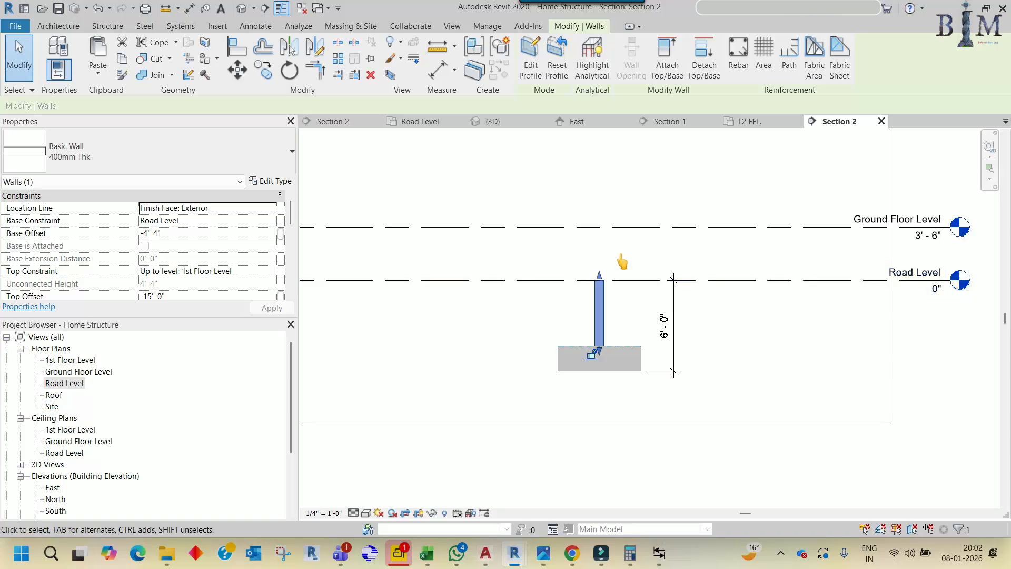
Switch to WhatsApp, review the project contact's level sketch and floor thickness messages, and return to Revit
left_click(459, 562)
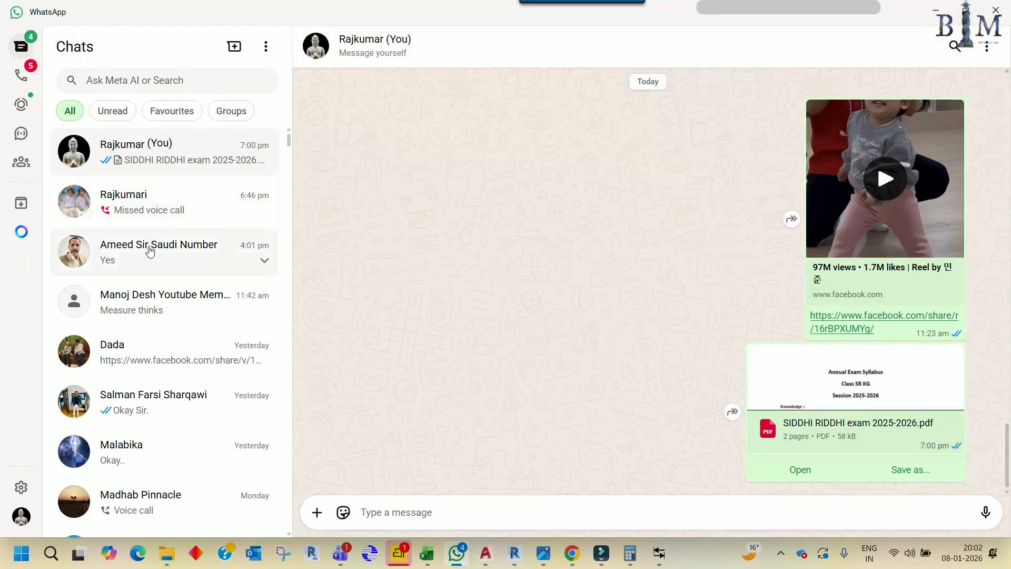
left_click(150, 251)
scroll(553, 365, "up", 3)
scroll(445, 363, "down", 3)
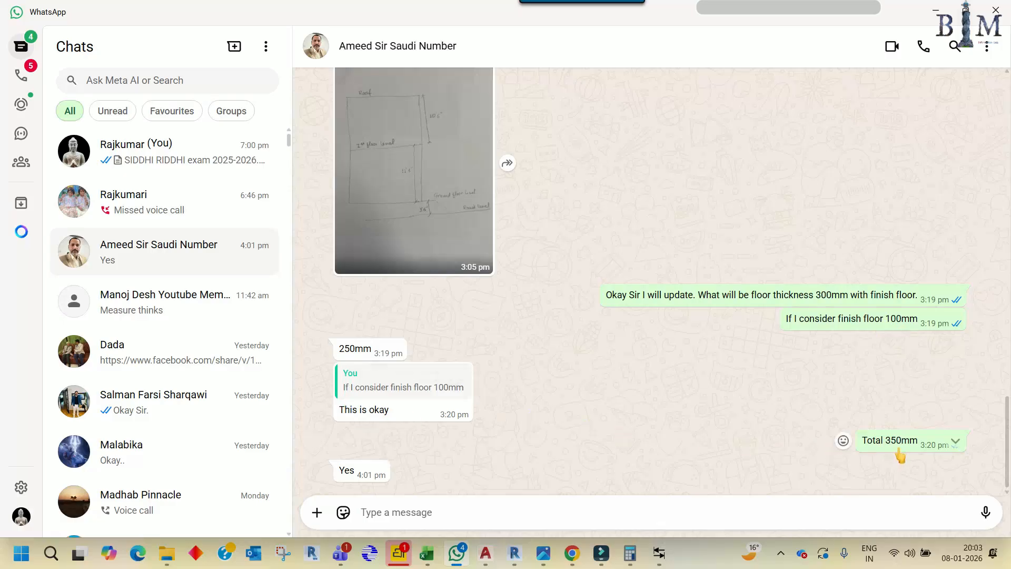
left_click(936, 10)
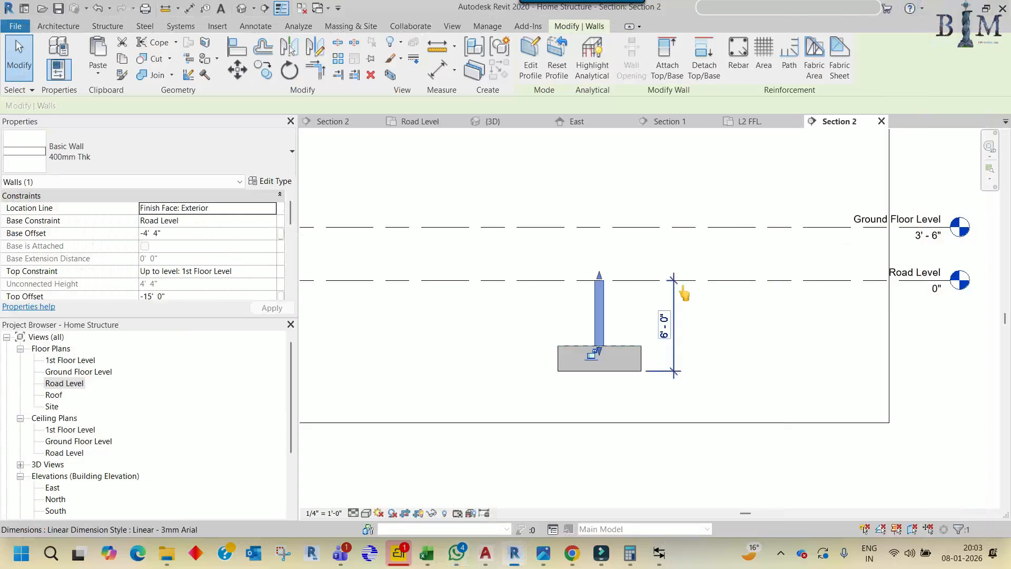
Clear the wall selection and open the Road Level plan to view the whole footing layout
left_click(478, 208)
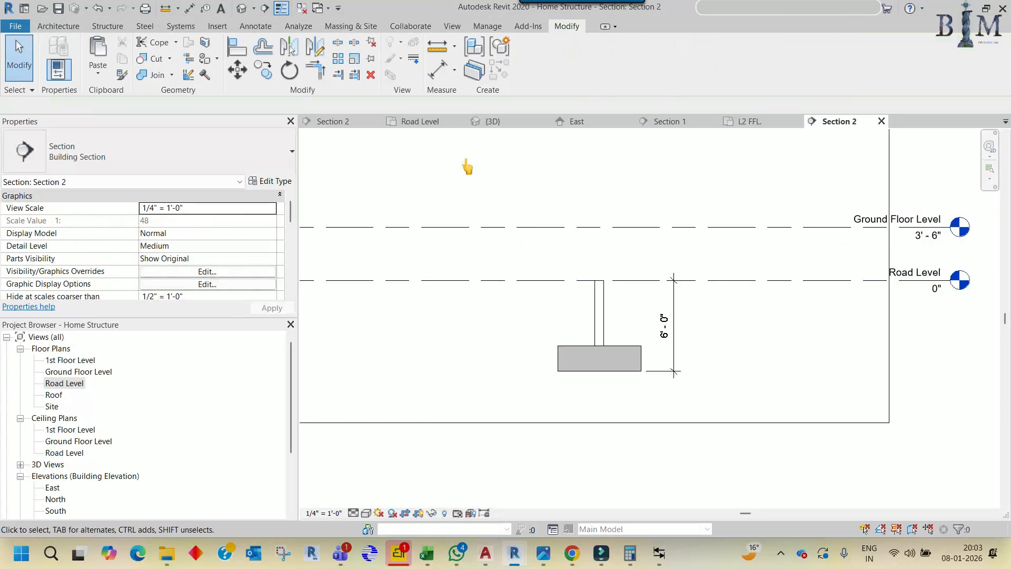
left_click(420, 121)
scroll(720, 305, "down", 5)
scroll(721, 306, "down", 4)
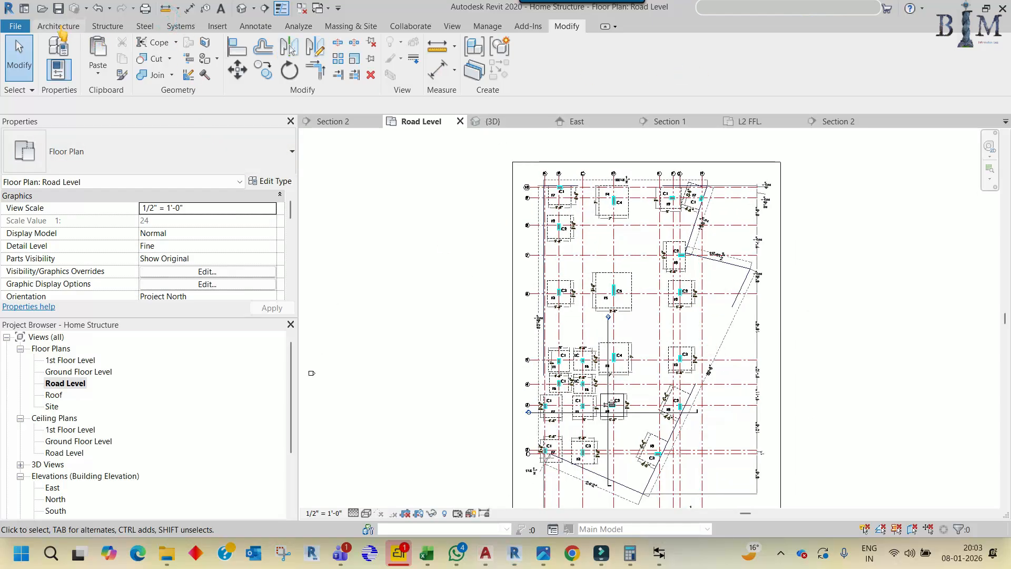
left_click(108, 27)
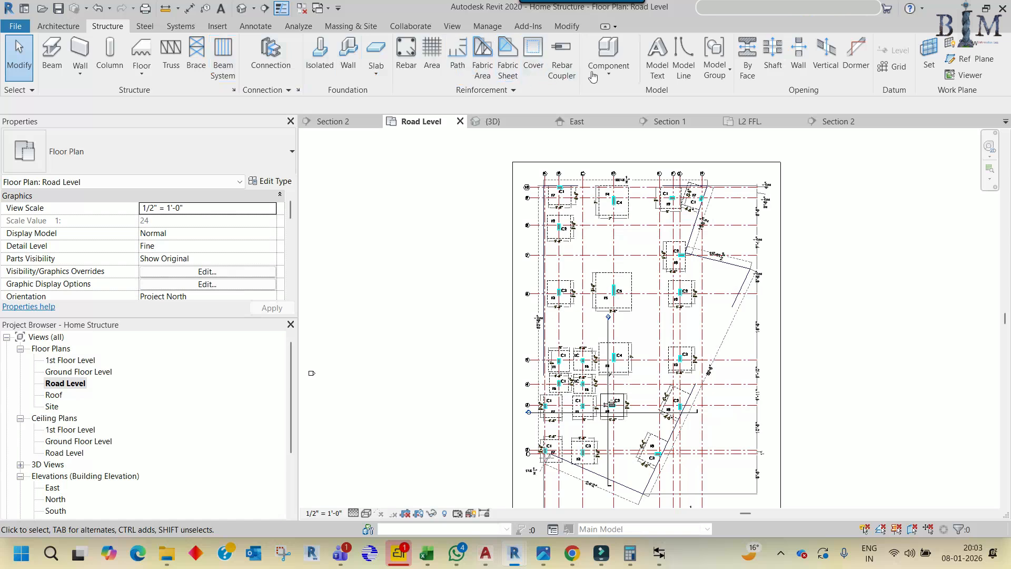
left_click(58, 26)
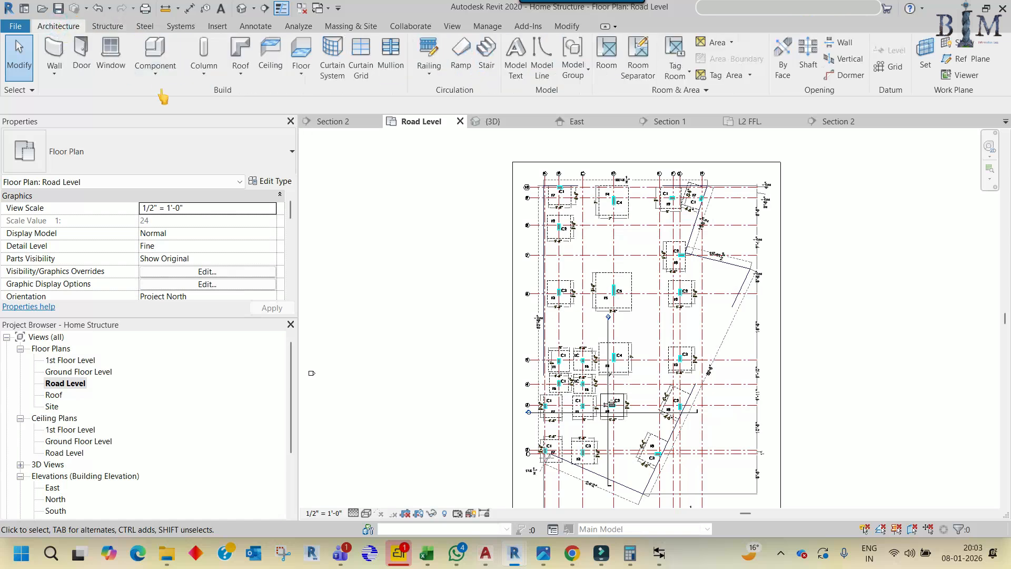
left_click(301, 78)
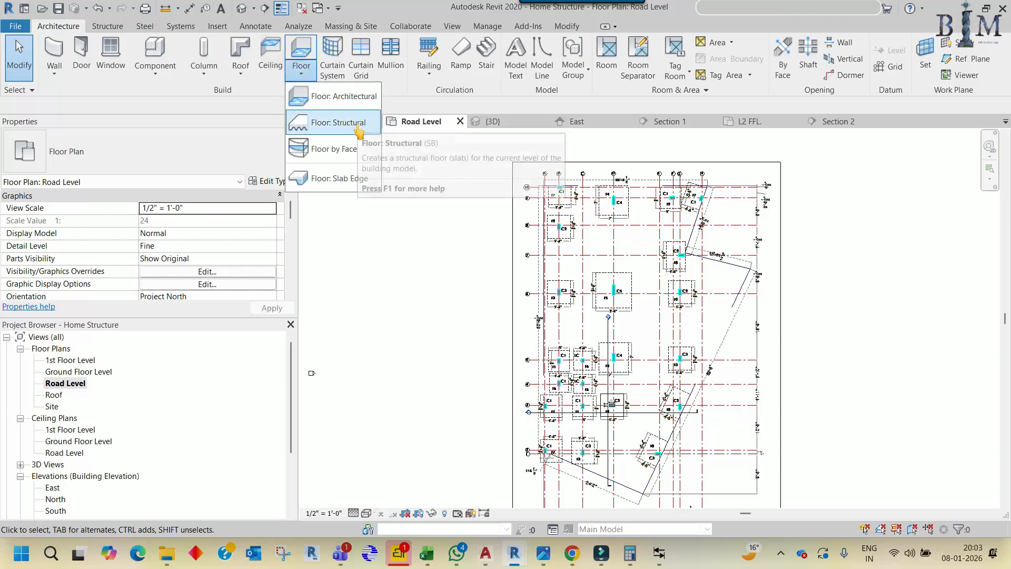
left_click(355, 127)
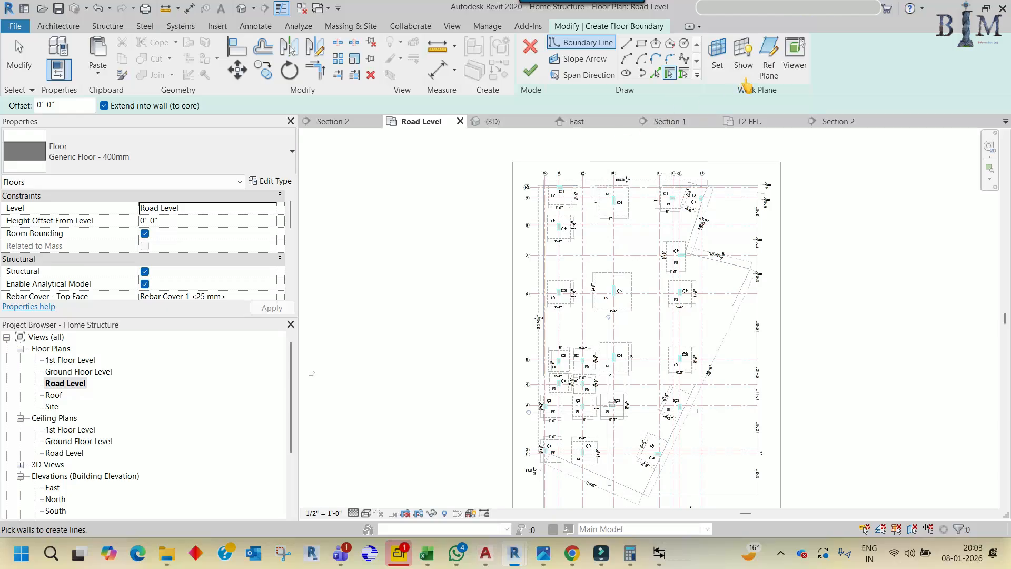
left_click(531, 72)
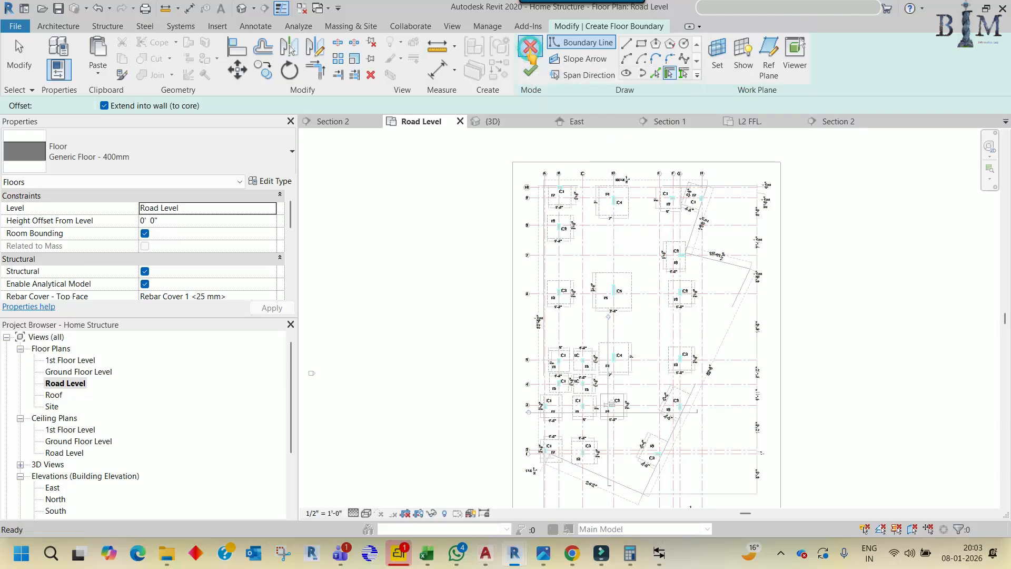
Open Section 2 of the Tower Structure project and examine its floor slabs at the lower levels
left_click(332, 123)
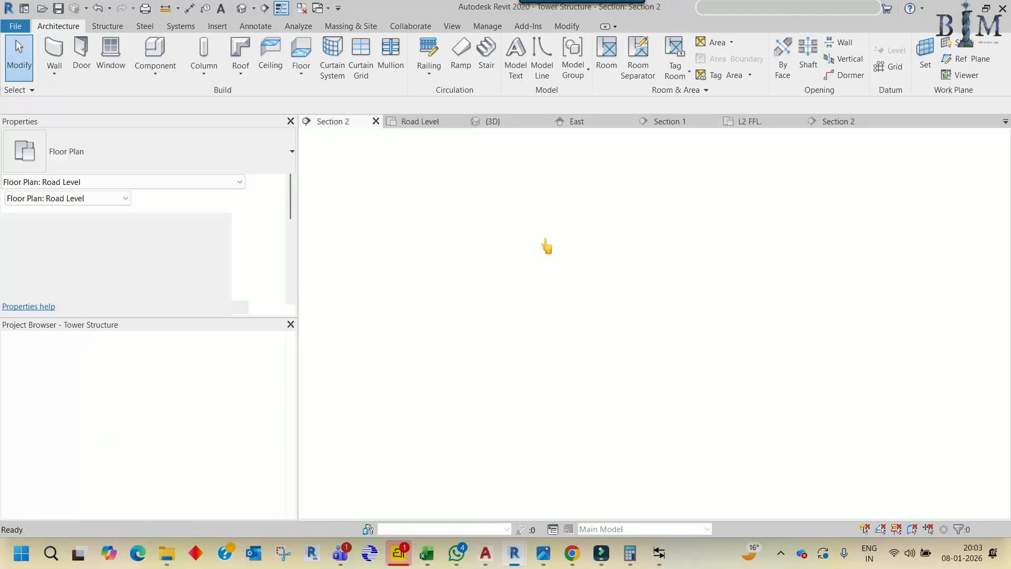
scroll(519, 198, "up", 6)
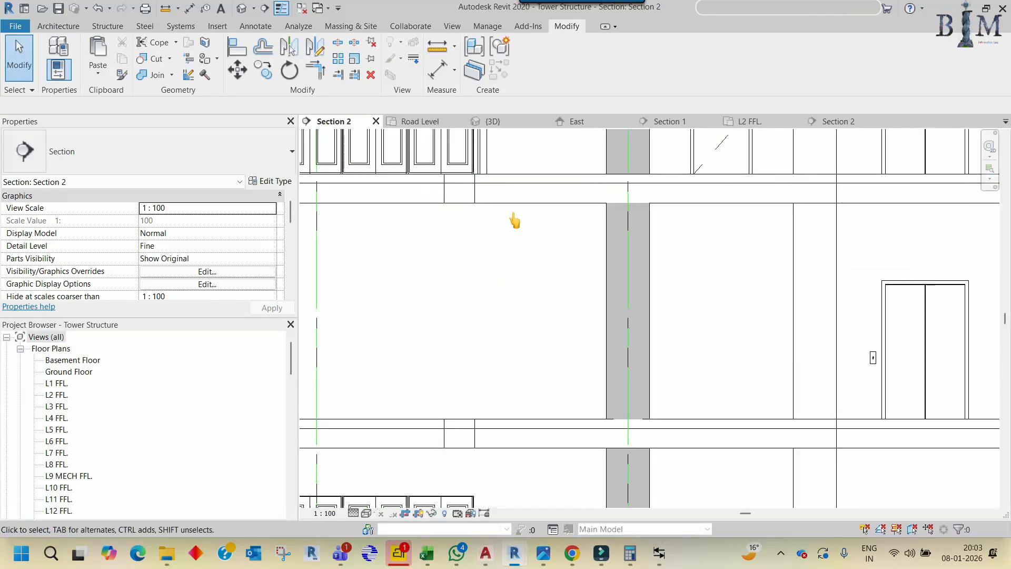
scroll(454, 239, "down", 5)
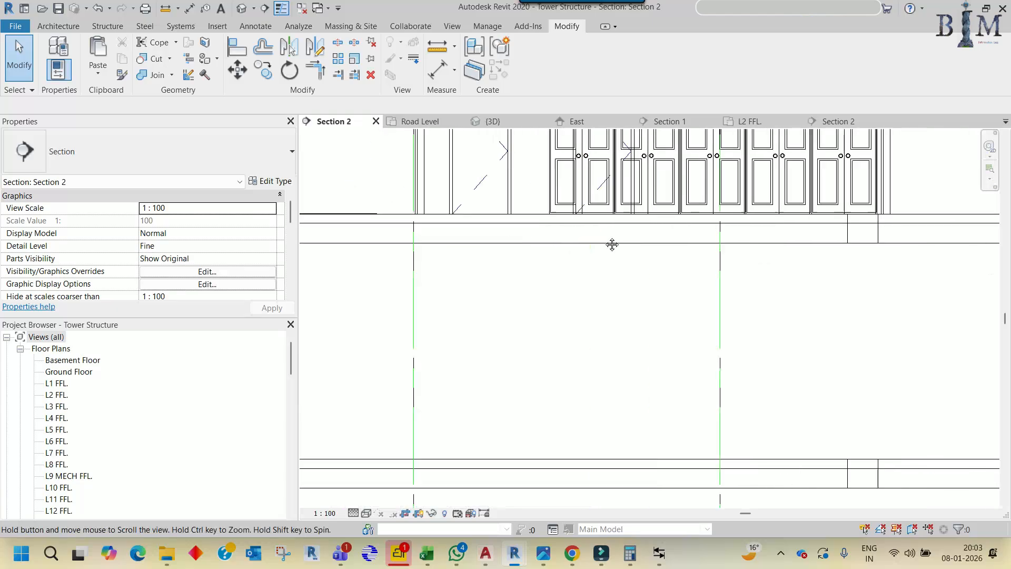
scroll(472, 249, "down", 4)
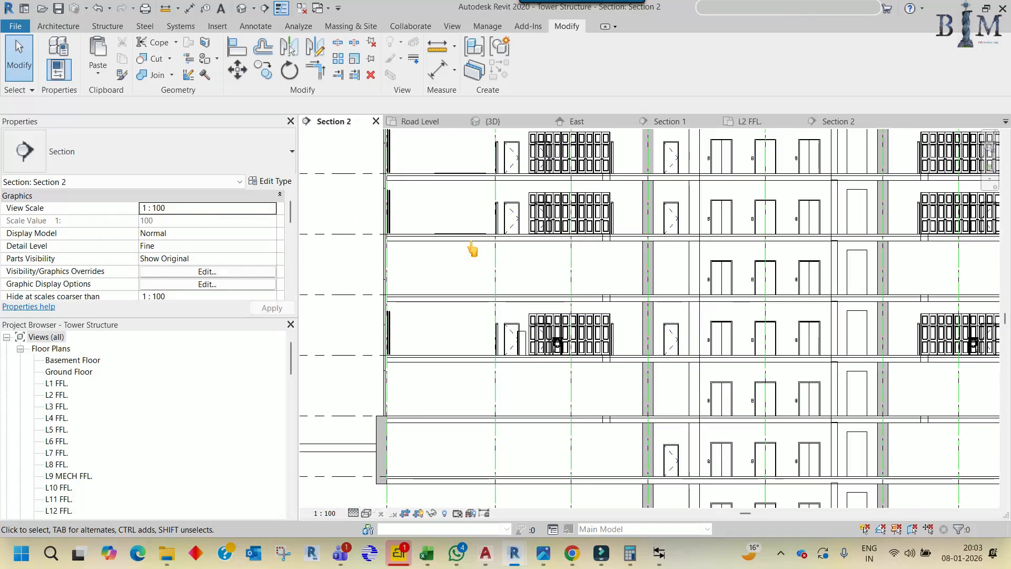
scroll(480, 315, "up", 5)
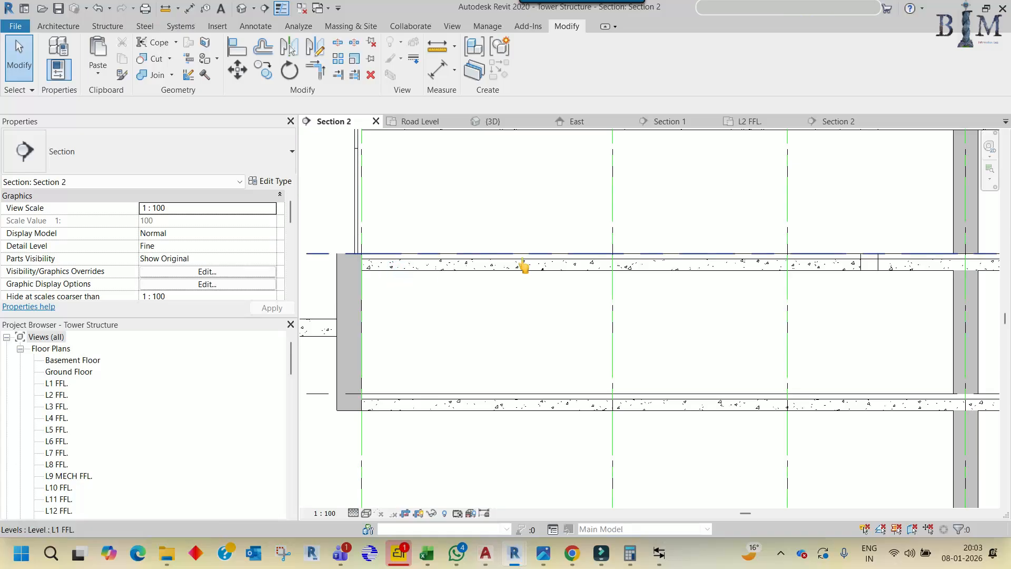
scroll(670, 294, "down", 3)
middle_click_drag(670, 294, 607, 293)
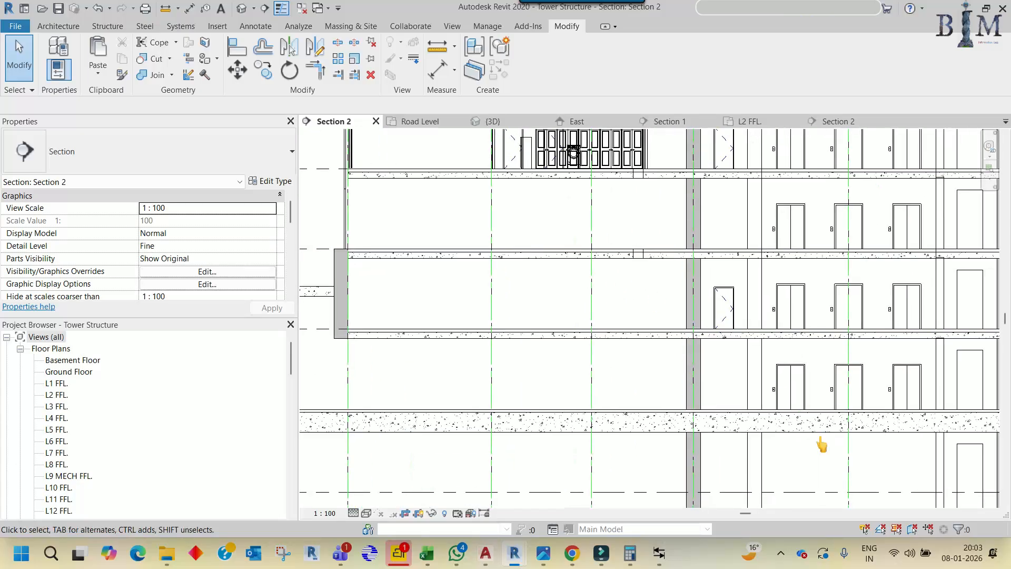
Check the linked model behind the tower section's slabs and return to the Home Structure's Road Level plan
left_click(895, 529)
left_click(464, 267)
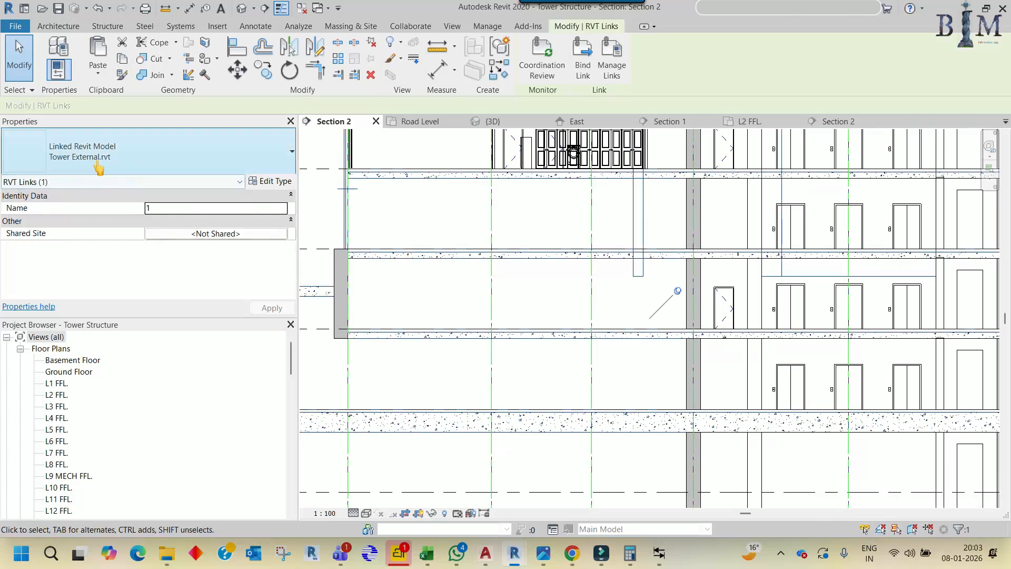
key("Escape")
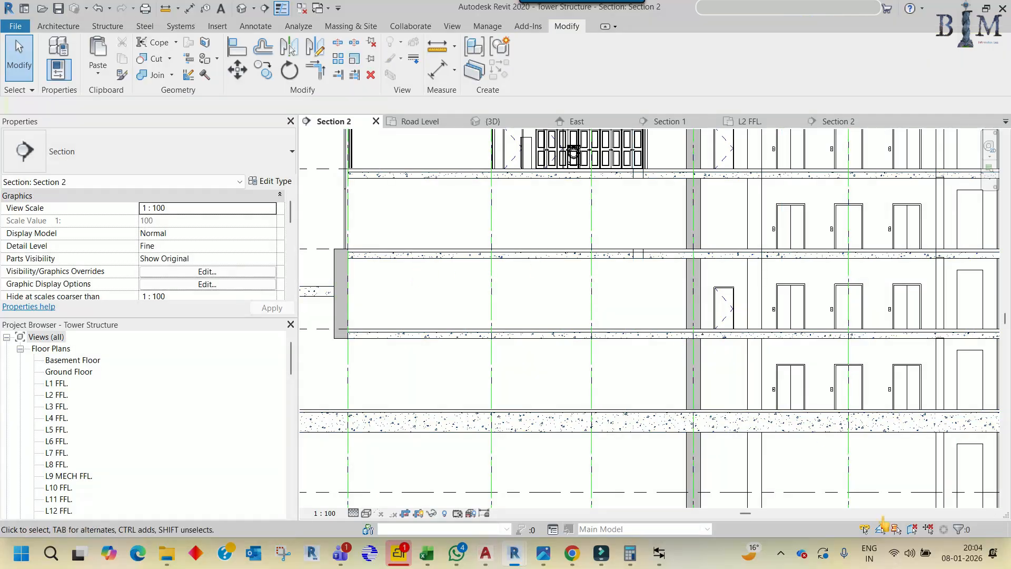
left_click(864, 528)
mouse_move(513, 559)
left_click(579, 477)
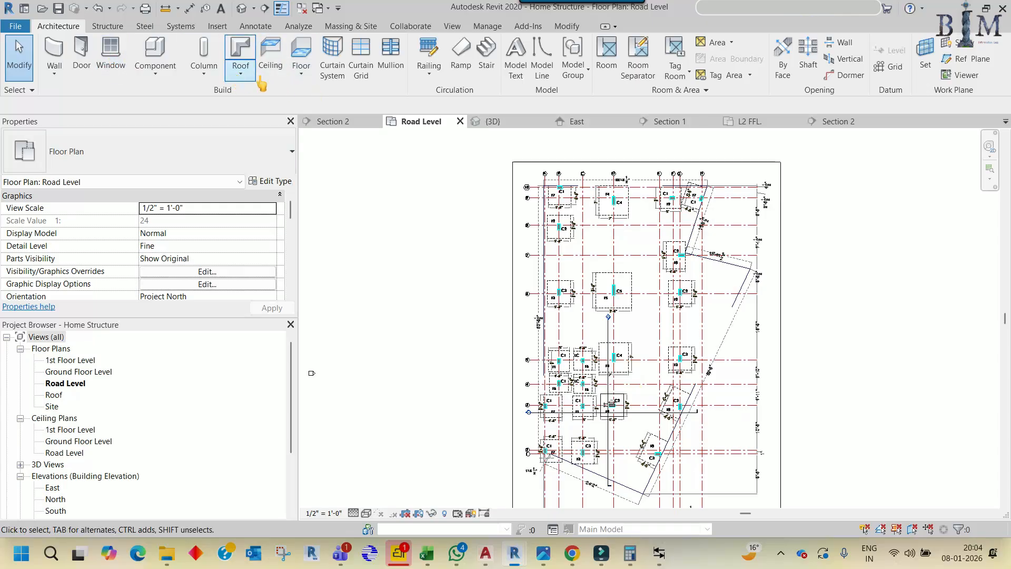
Start a structural floor on Road Level and draw a boundary line along the slanted plot edge from grid H to the C2 column at F8
left_click(301, 73)
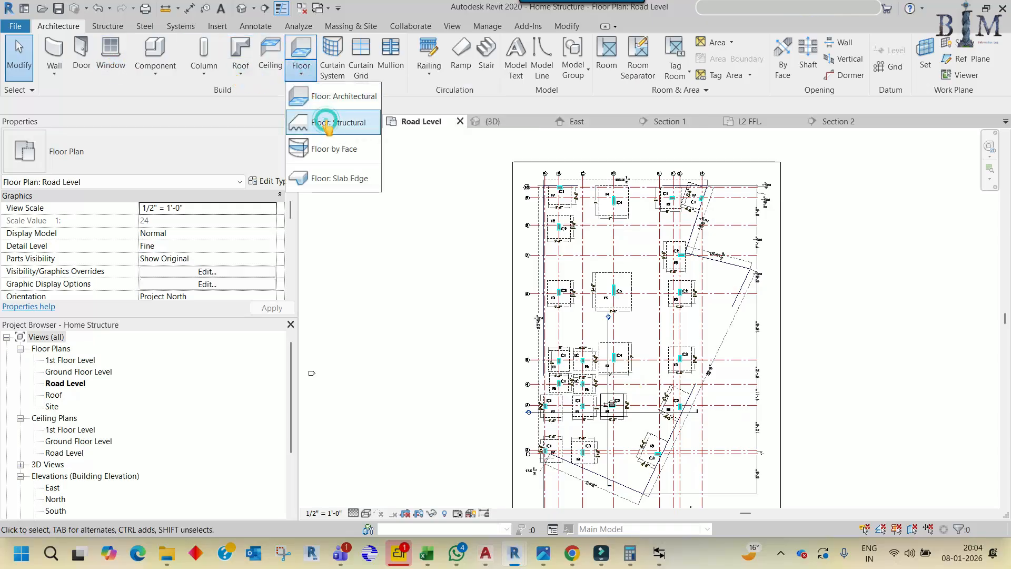
left_click(325, 122)
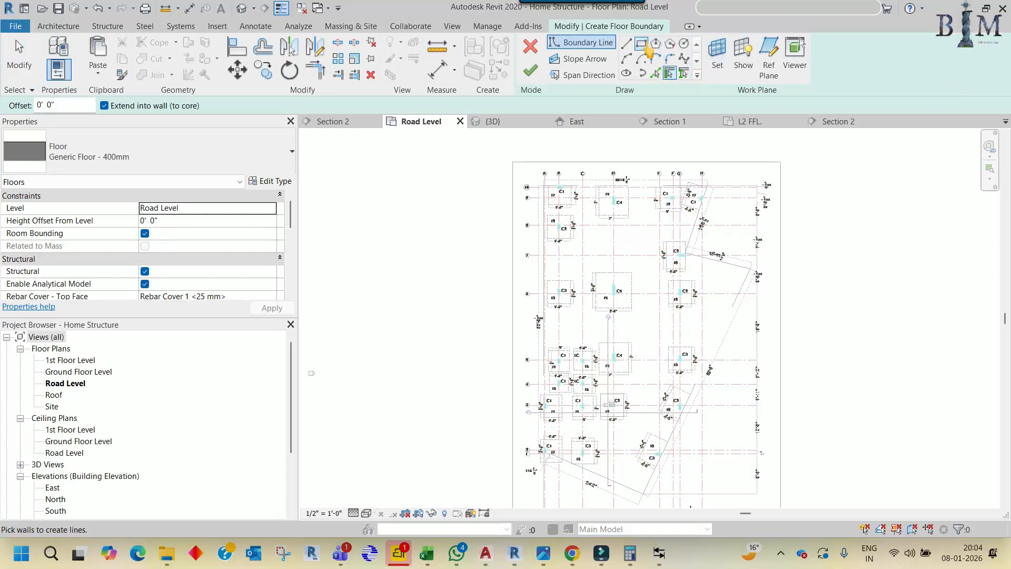
left_click(626, 43)
scroll(562, 208, "up", 4)
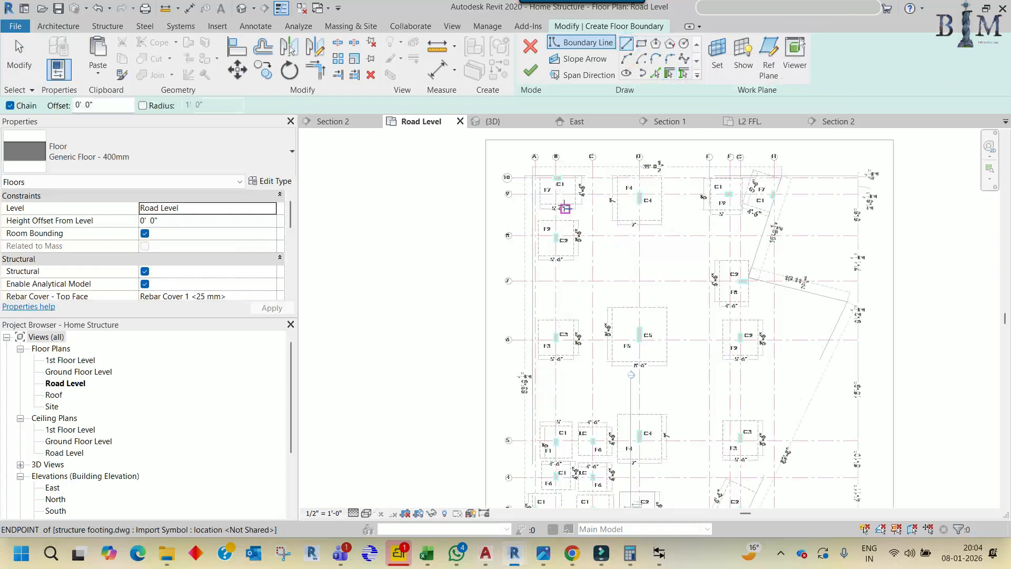
scroll(562, 209, "up", 3)
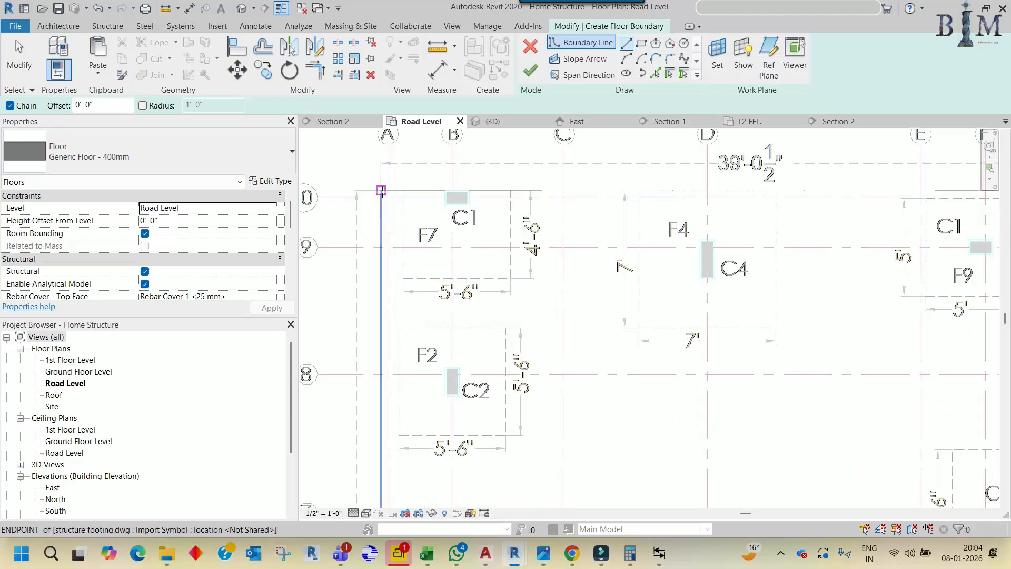
scroll(382, 190, "down", 3)
scroll(660, 184, "up", 4)
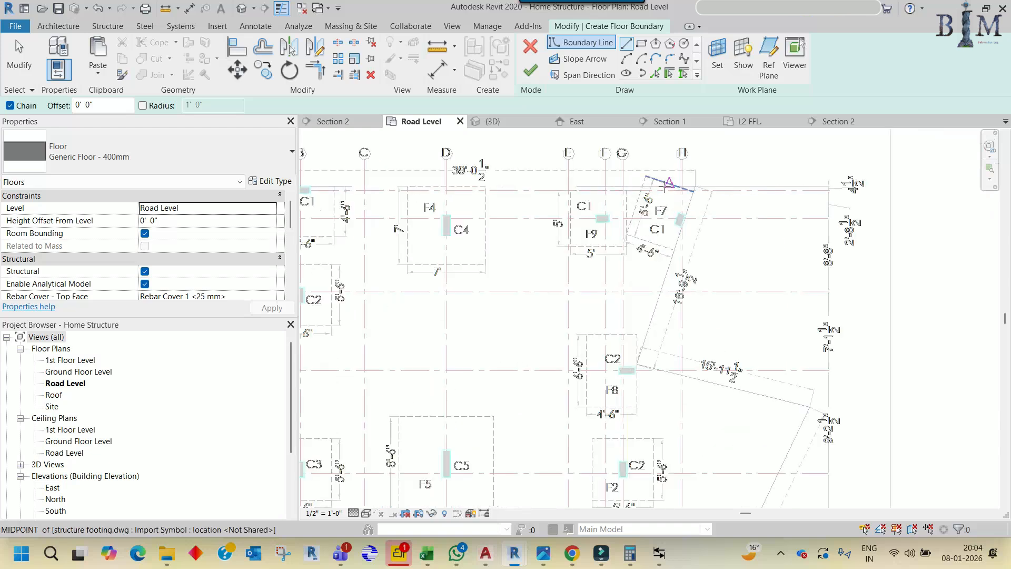
left_click(729, 186)
middle_click_drag(673, 365, 684, 158)
scroll(601, 406, "up", 3)
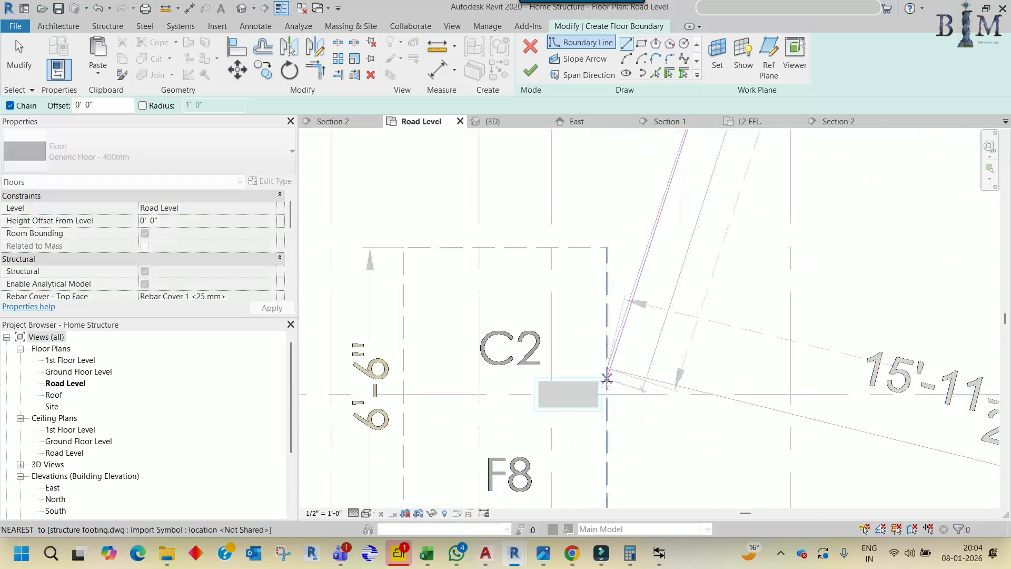
left_click(604, 360)
Continue the floor boundary along the 15'-11 1/2" plot edge to its outer corner
scroll(580, 312, "down", 3)
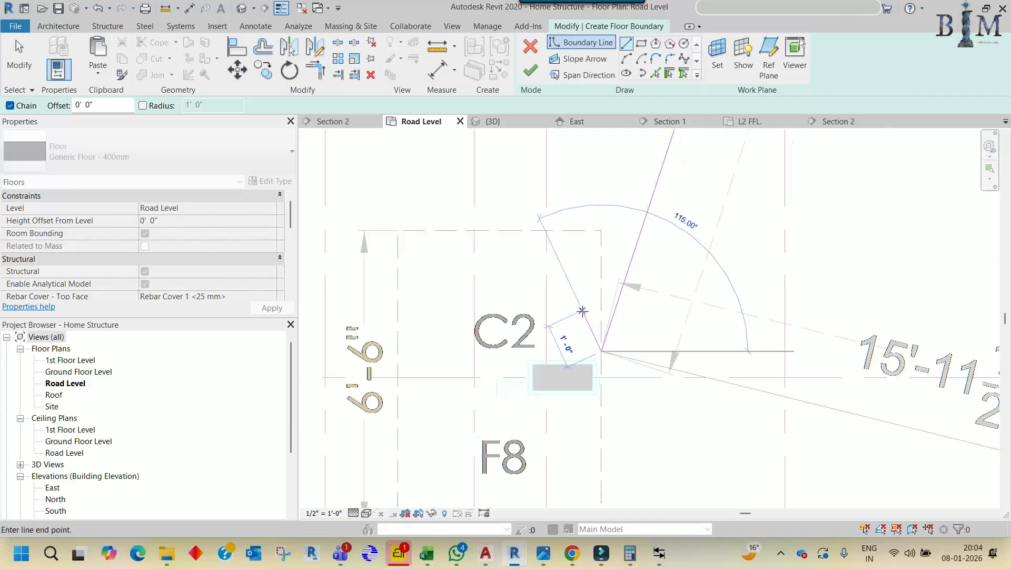
middle_click_drag(908, 411, 631, 291)
left_click(661, 298)
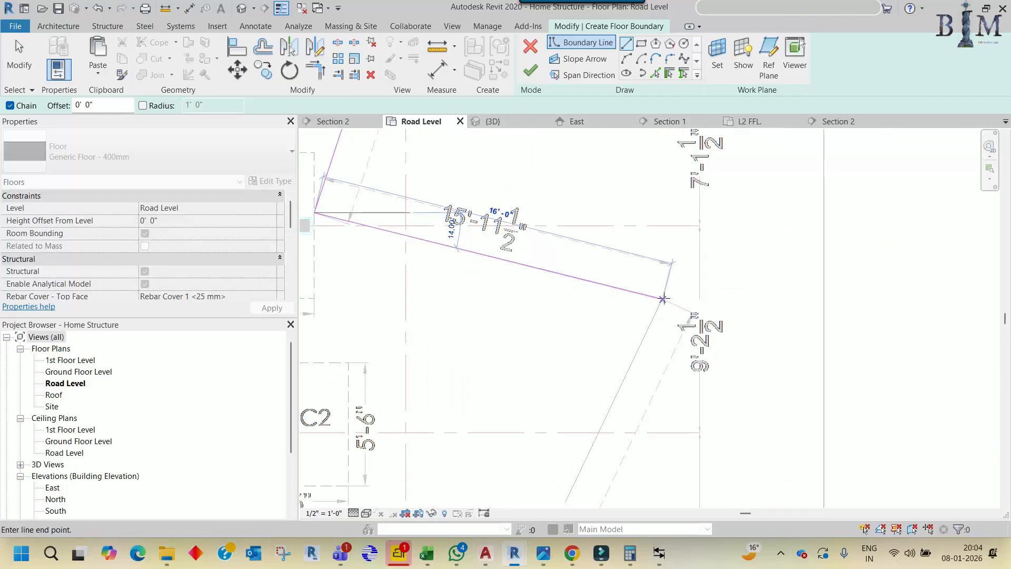
scroll(663, 299, "up", 5)
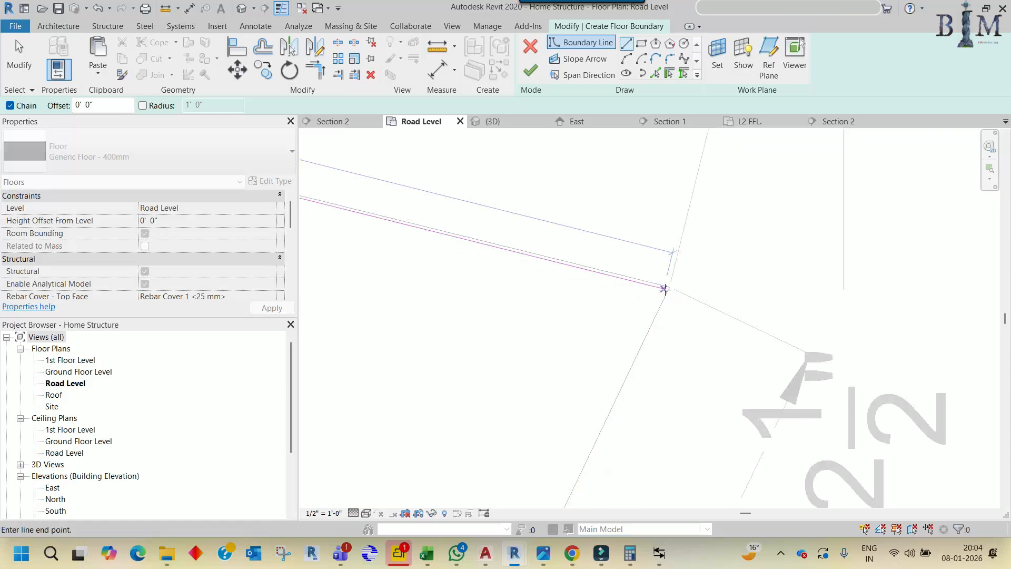
left_click(670, 288)
Draw the next floor boundary line down the long slanted plot edge past both F8 footings to its lower corner
scroll(697, 253, "down", 6)
middle_click_drag(623, 411, 699, 190)
scroll(699, 190, "down", 4)
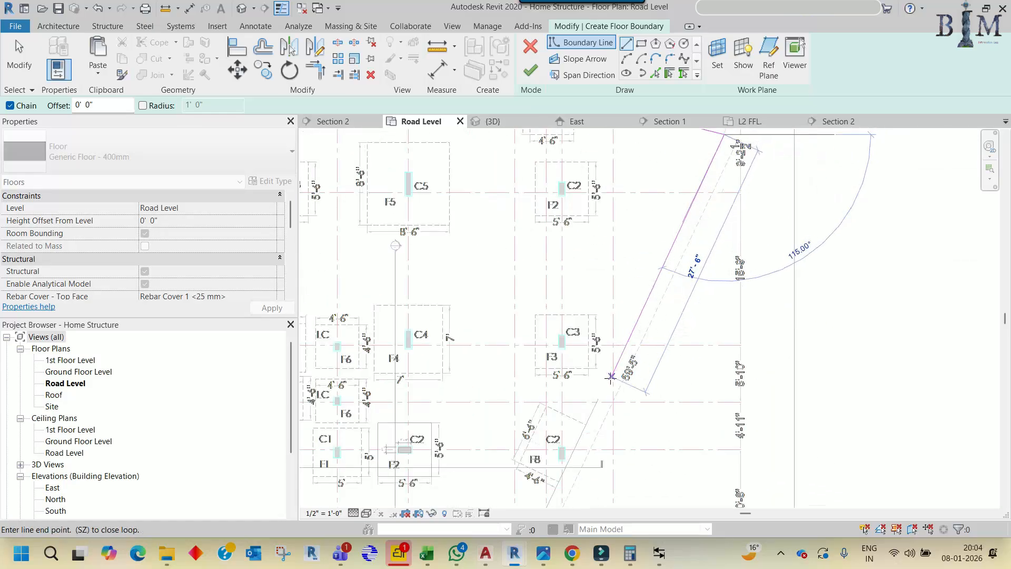
middle_click_drag(643, 386, 690, 199)
middle_click_drag(546, 452, 595, 320)
scroll(576, 335, "up", 5)
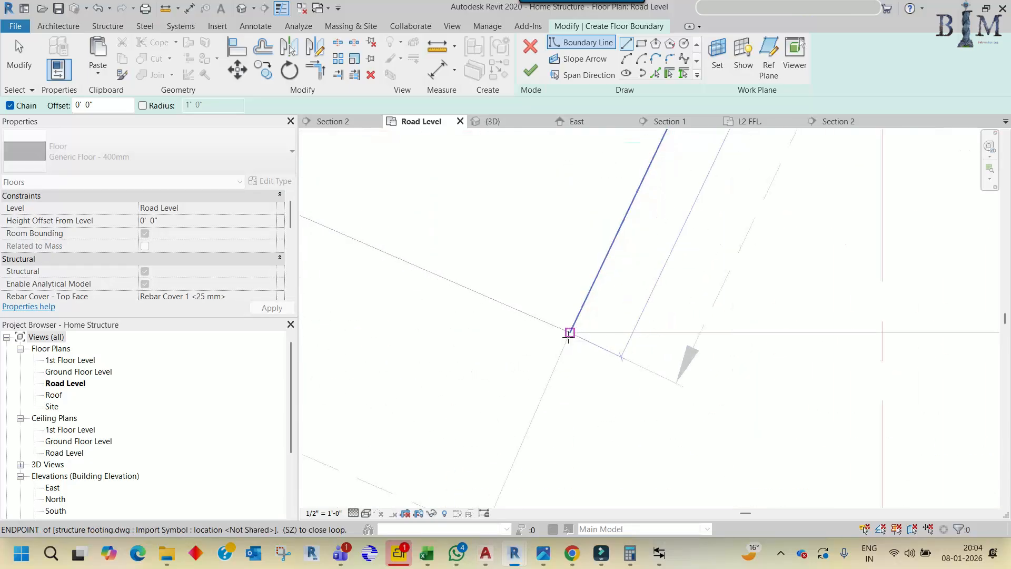
left_click(568, 337)
Extend the floor boundary along the lower slanted plot edge to the line endpoint inside footing F7 near grid 1
scroll(639, 364, "down", 5)
scroll(497, 304, "up", 3)
scroll(563, 326, "up", 5)
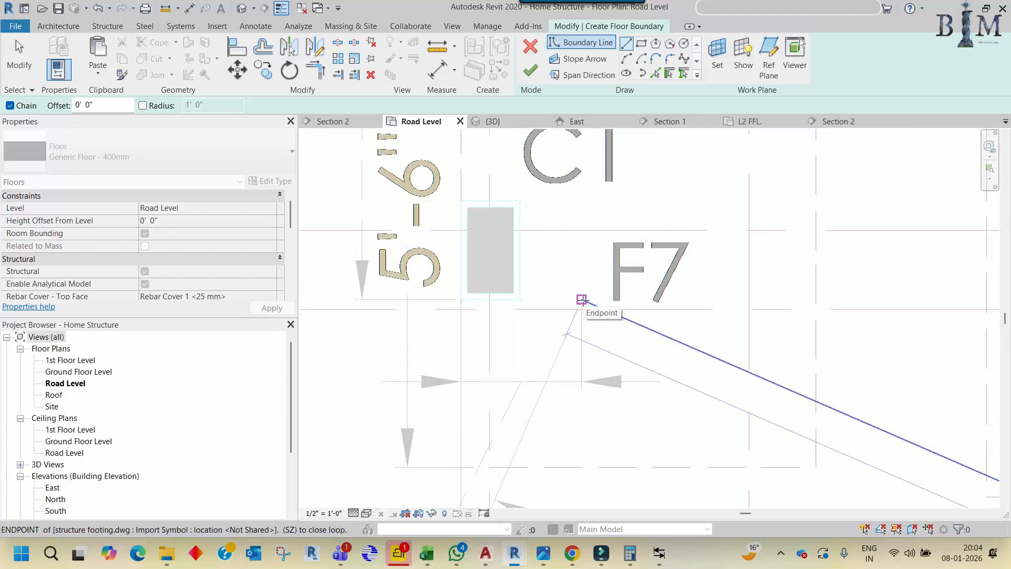
scroll(581, 299, "down", 6)
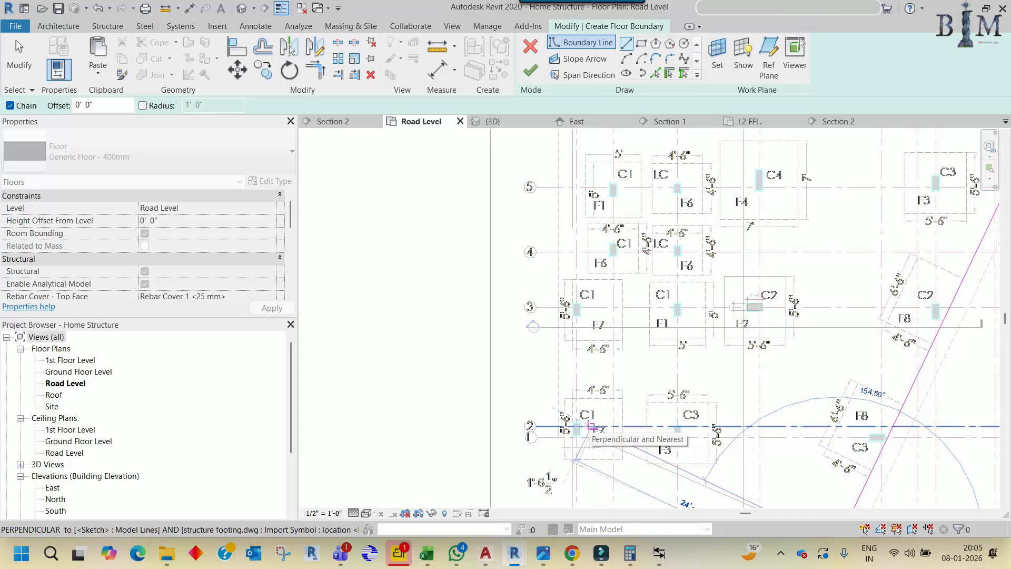
scroll(591, 425, "up", 5)
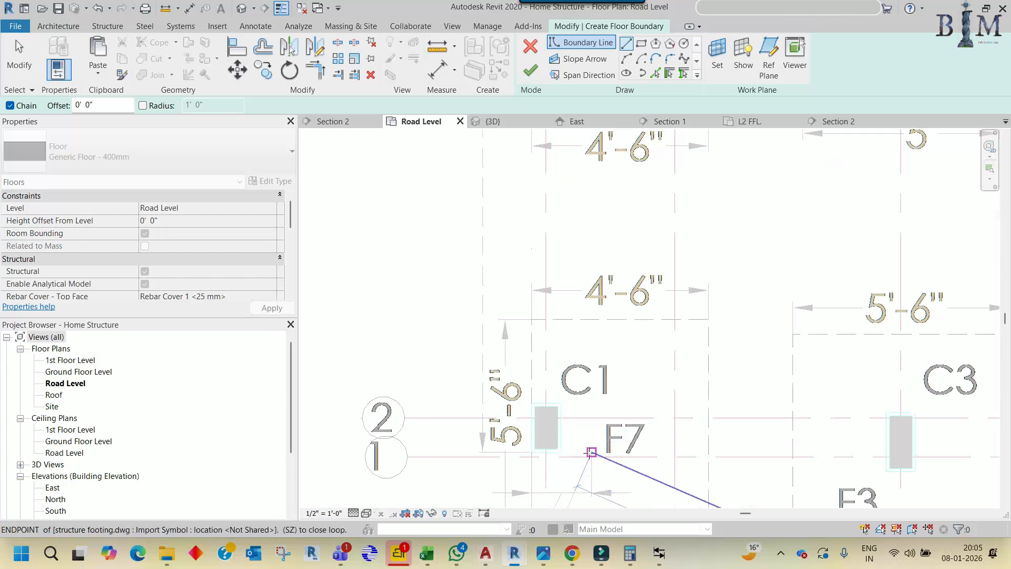
left_click(591, 452)
Draw the upper floor boundary line near grid 10, from the slanted edge at grid H to the plot corner at grid A
scroll(593, 451, "down", 5)
middle_click_drag(610, 316, 601, 501)
middle_click_drag(600, 299, 589, 490)
middle_click_drag(562, 216, 567, 405)
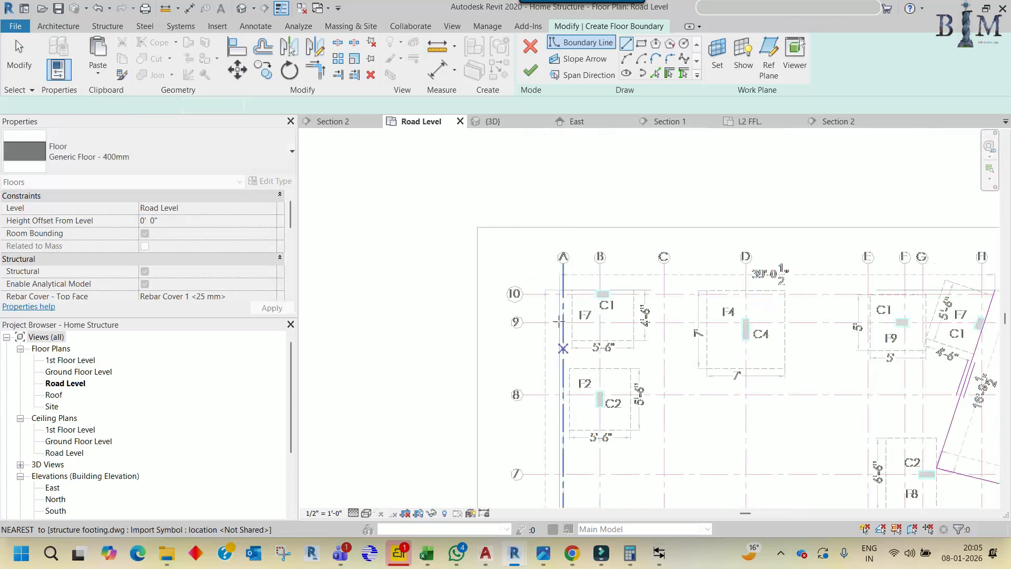
middle_click_drag(548, 289, 423, 280)
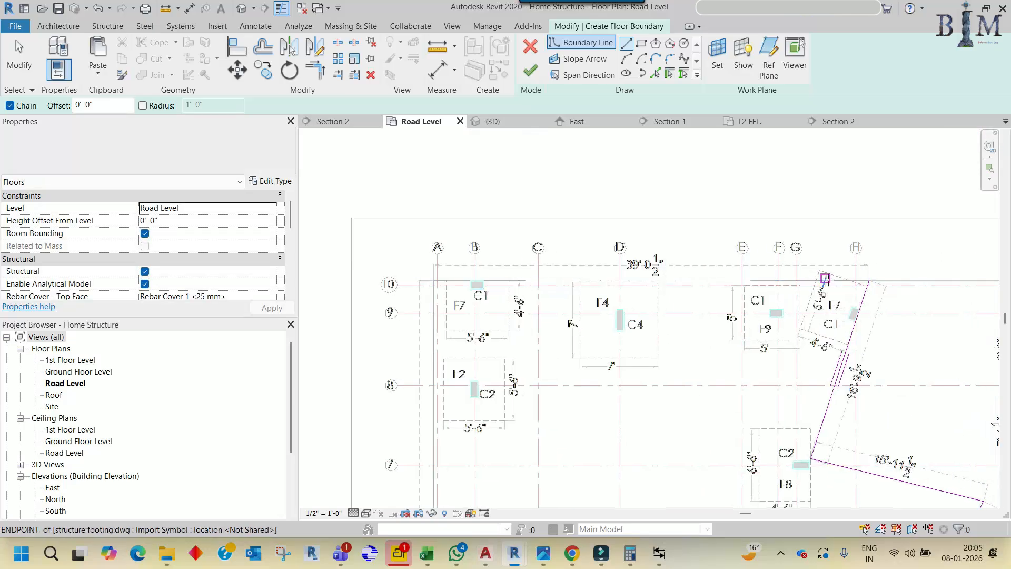
left_click(869, 280)
left_click(433, 280)
Draw the floor boundary down the plot edge beside grid A to the F7 footing near grid 2, and end the line command
middle_click_drag(441, 418, 453, 145)
middle_click_drag(444, 490, 446, 180)
scroll(440, 374, "up", 3)
left_click(440, 373)
key("Escape")
key("Escape")
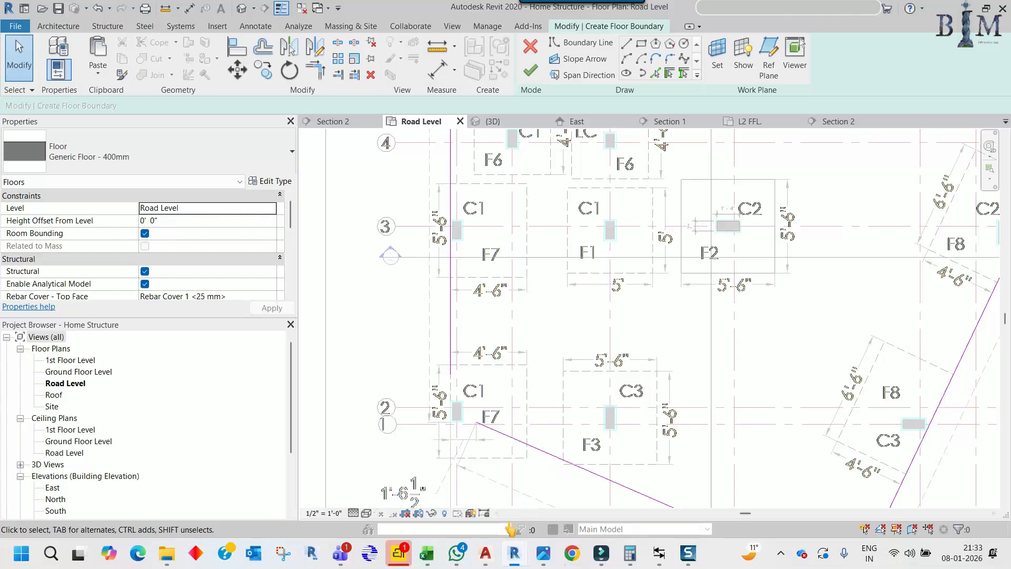
Switch to Centre Line Plan.dwg in AutoCAD and examine the plot boundary corner at column C1 and footing F7 near grids 1 and 2
mouse_move(485, 553)
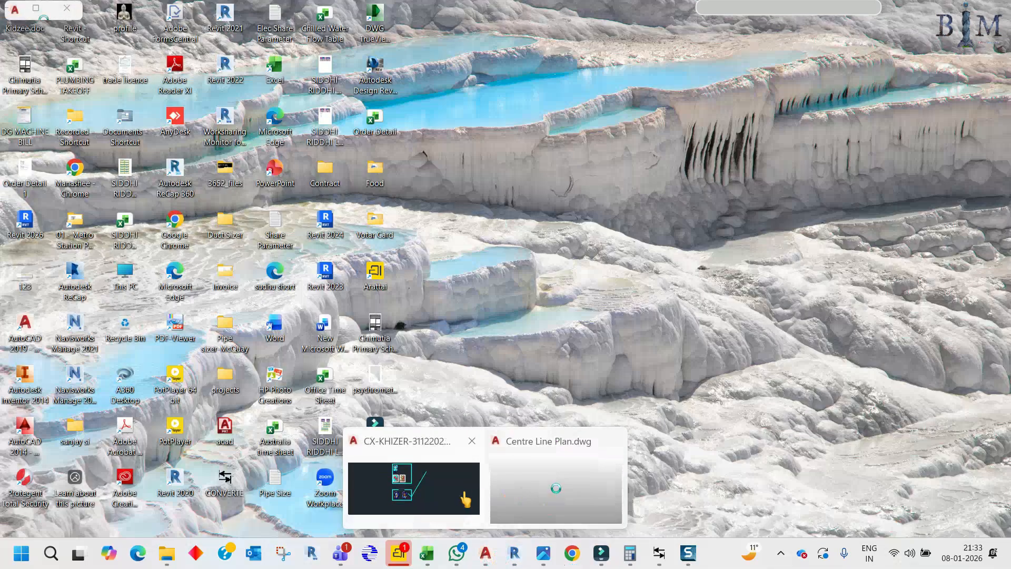
left_click(534, 490)
scroll(532, 351, "down", 4)
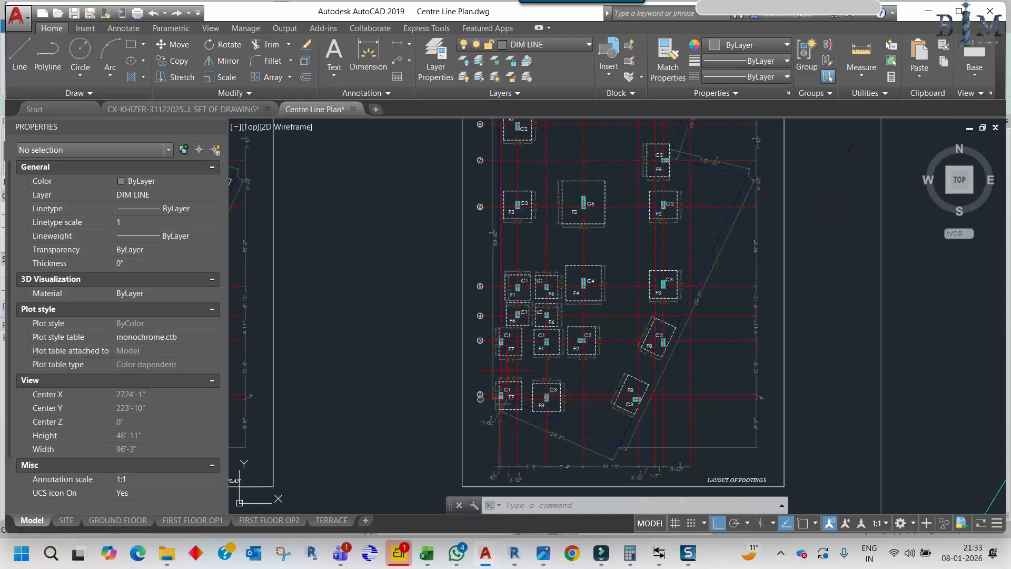
scroll(500, 393, "up", 5)
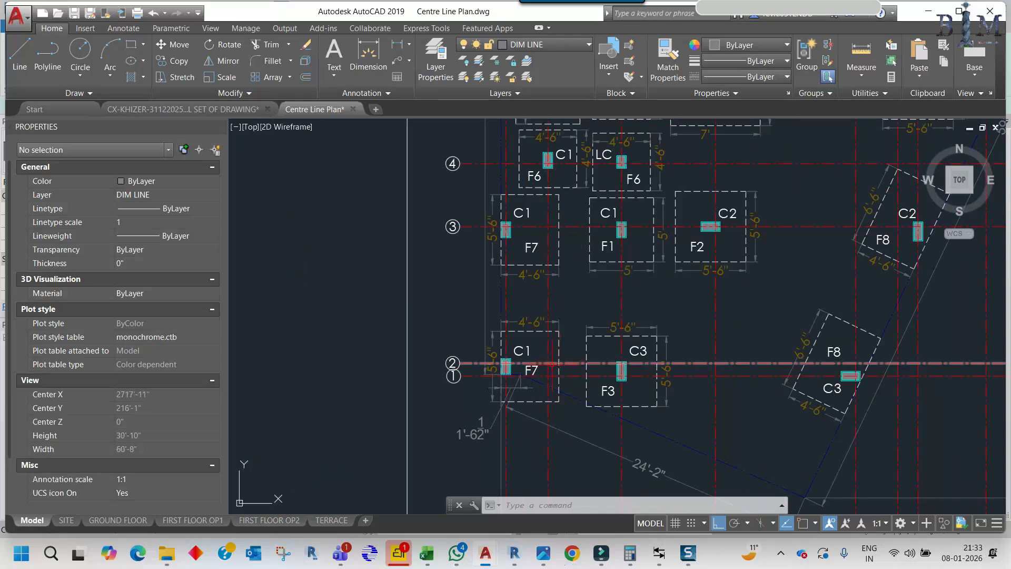
scroll(544, 363, "up", 6)
middle_click_drag(494, 386, 544, 353)
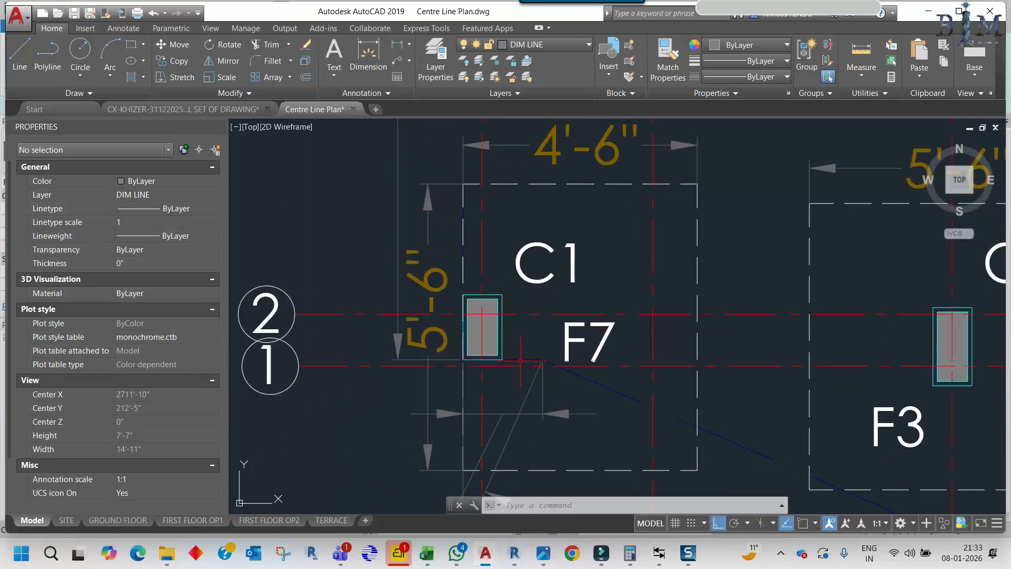
Switch back to the Home Structure project in Revit and draw the short floor boundary line from the slanted edge's endpoint to column C1's outer corner
scroll(521, 360, "up", 4)
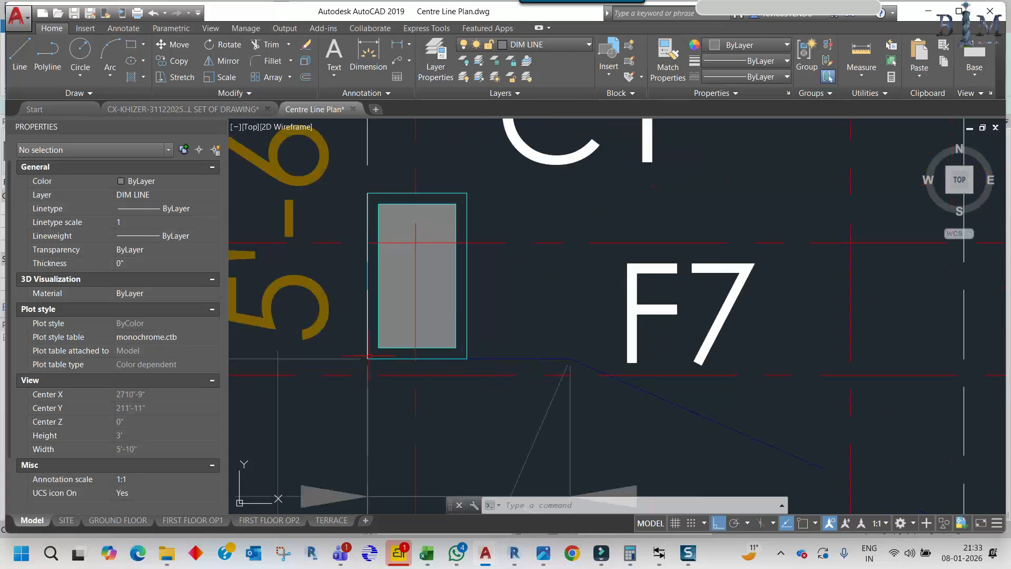
scroll(370, 363, "down", 13)
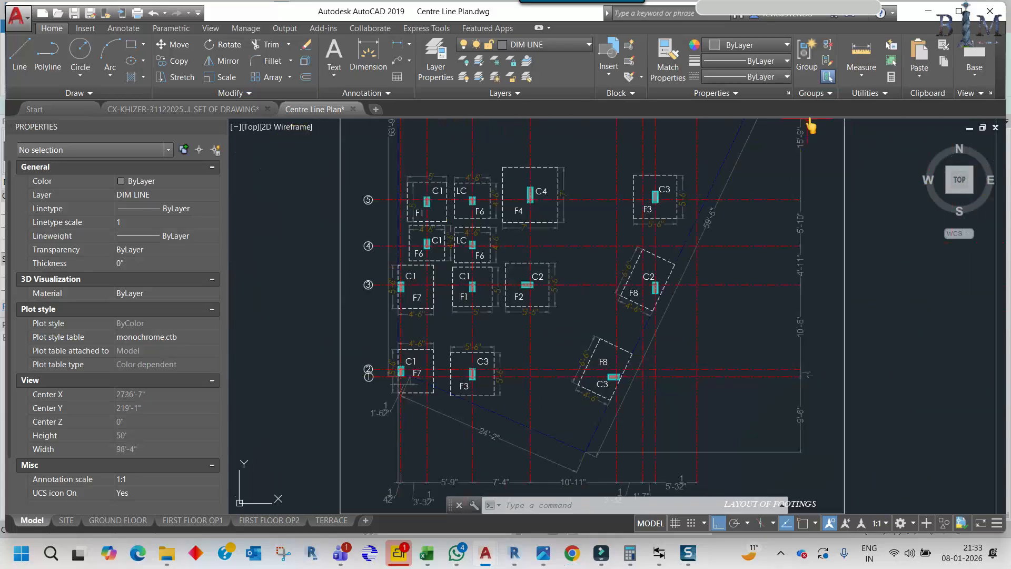
mouse_move(519, 558)
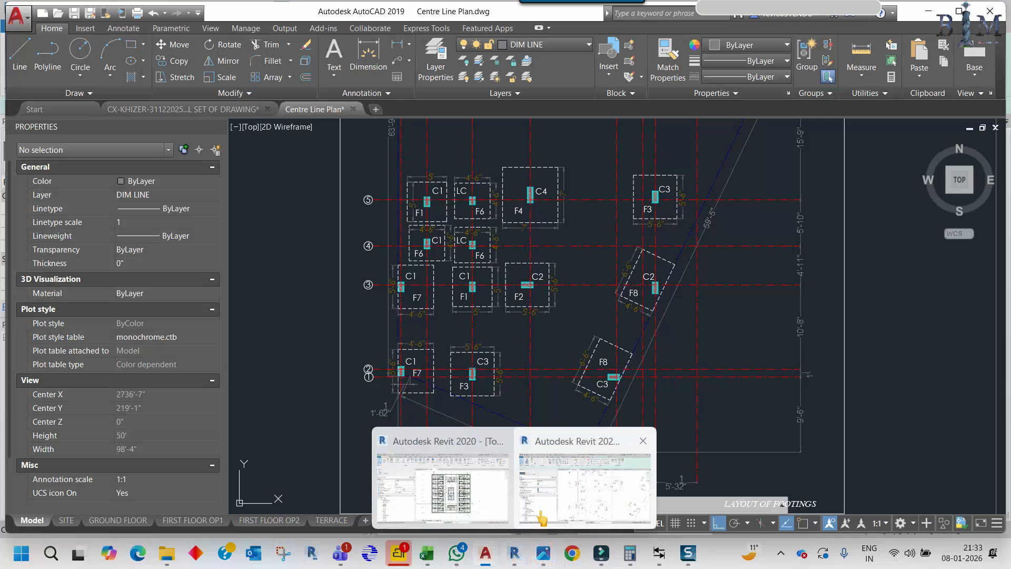
left_click(562, 500)
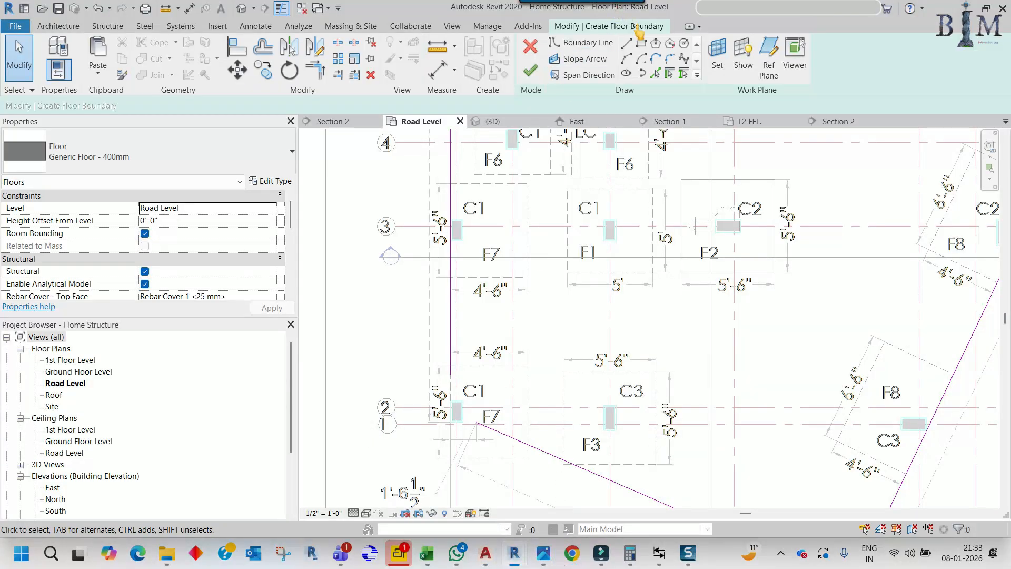
left_click(627, 44)
scroll(464, 436, "up", 5)
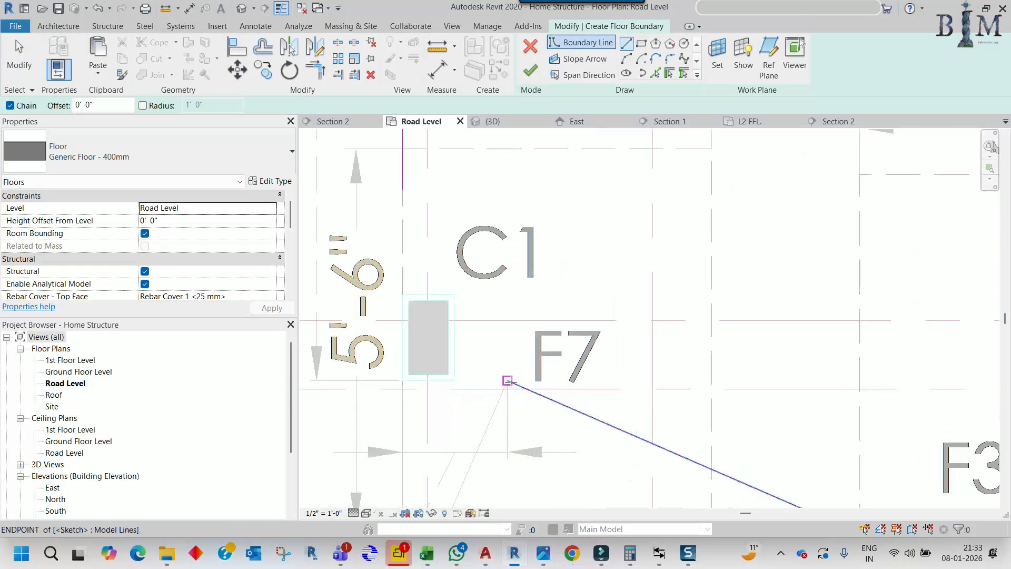
left_click(401, 379)
scroll(405, 376, "down", 4)
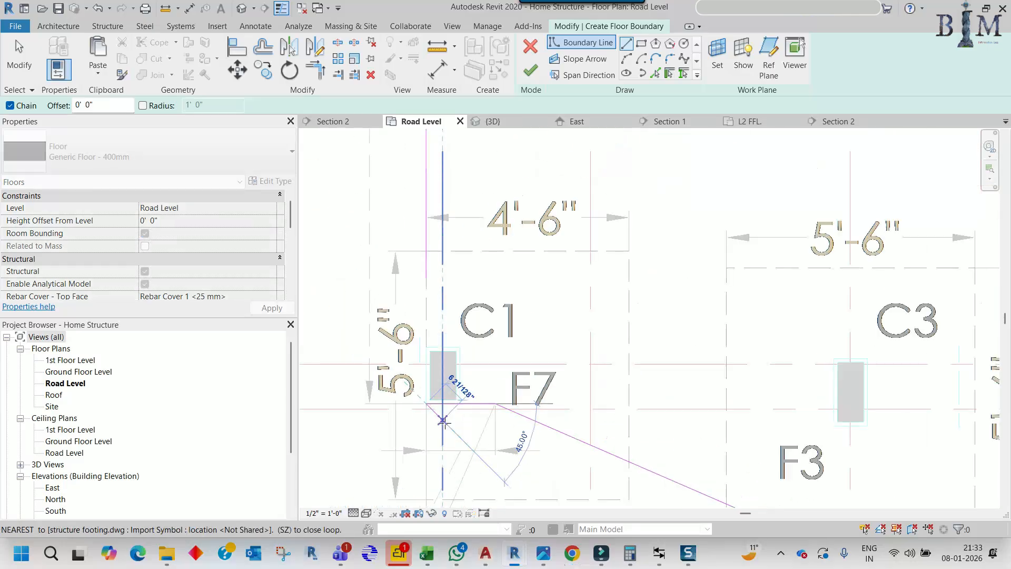
key("Escape")
key("Escape")
Trim the vertical plot-edge line and the short line below column C1 into a closed corner at footing F7
key("t")
key("r")
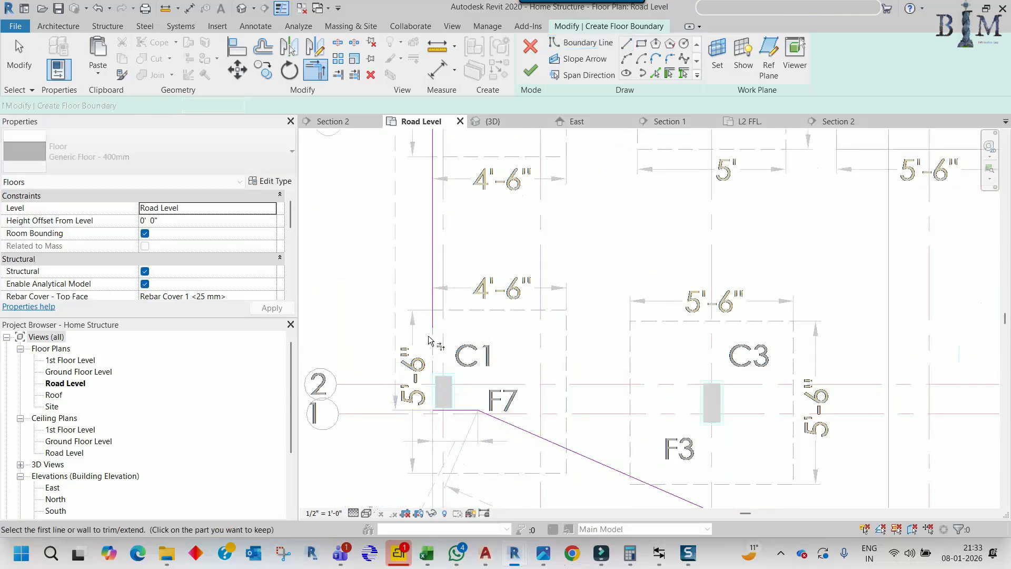
left_click(432, 324)
left_click(445, 410)
key("Escape")
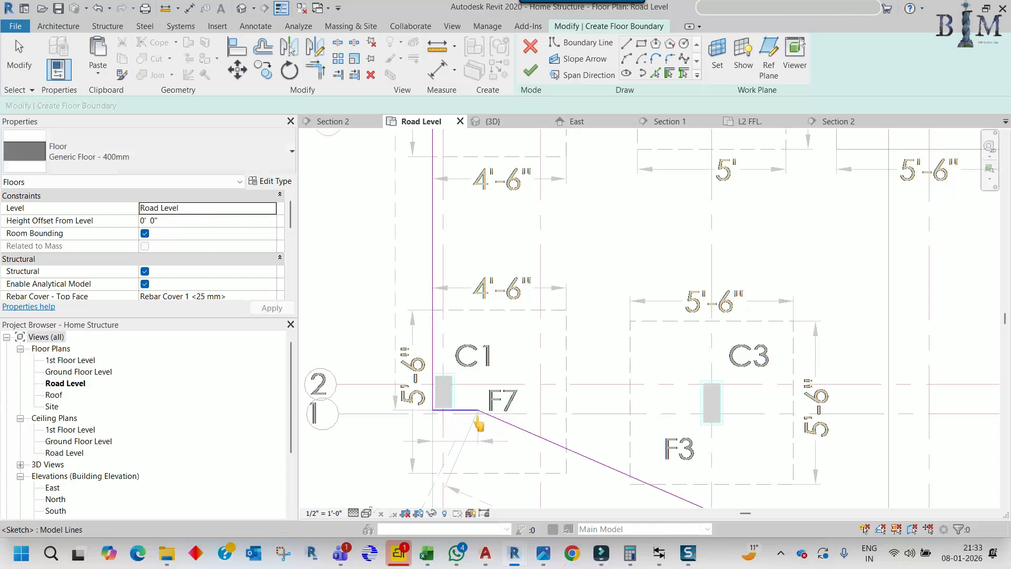
Finish the floor boundary sketch to create the Road Level floor, cancel the save reminder and deselect the floor
middle_click_drag(477, 414, 450, 372)
scroll(450, 375, "down", 6)
middle_click_drag(578, 379, 581, 392)
scroll(581, 392, "down", 1)
scroll(580, 392, "down", 2)
middle_click_drag(597, 282, 602, 300)
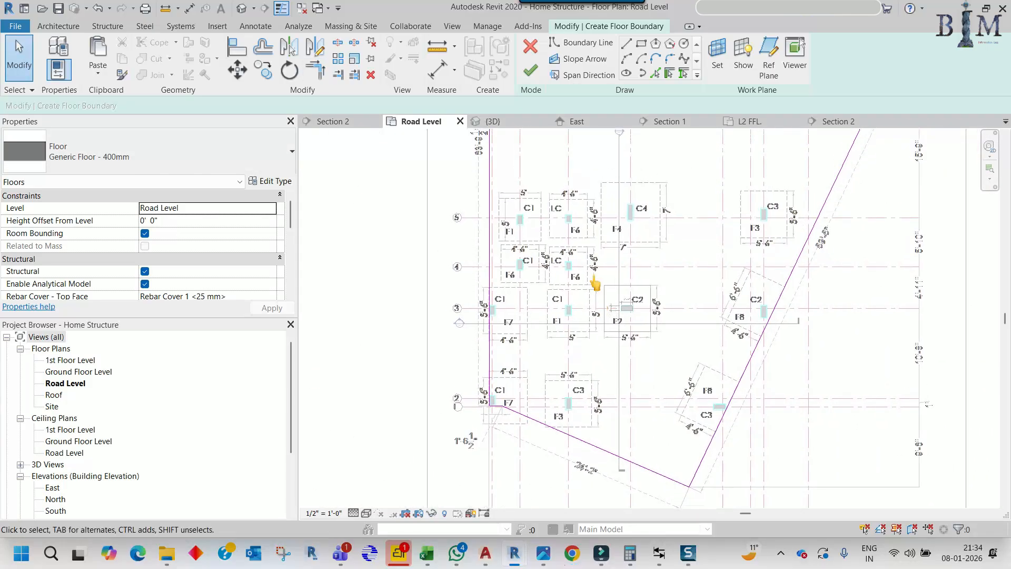
left_click(530, 70)
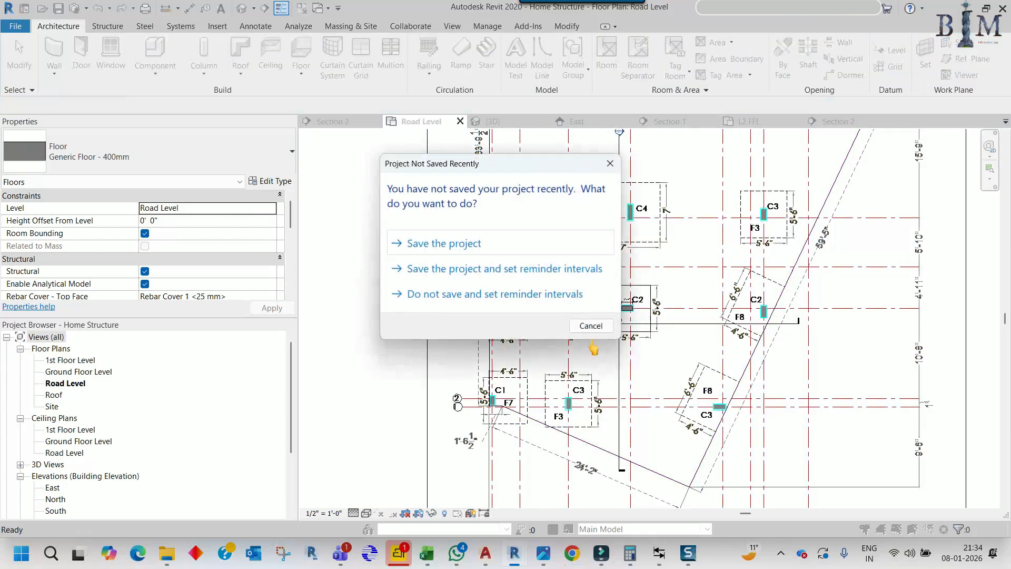
key("Escape")
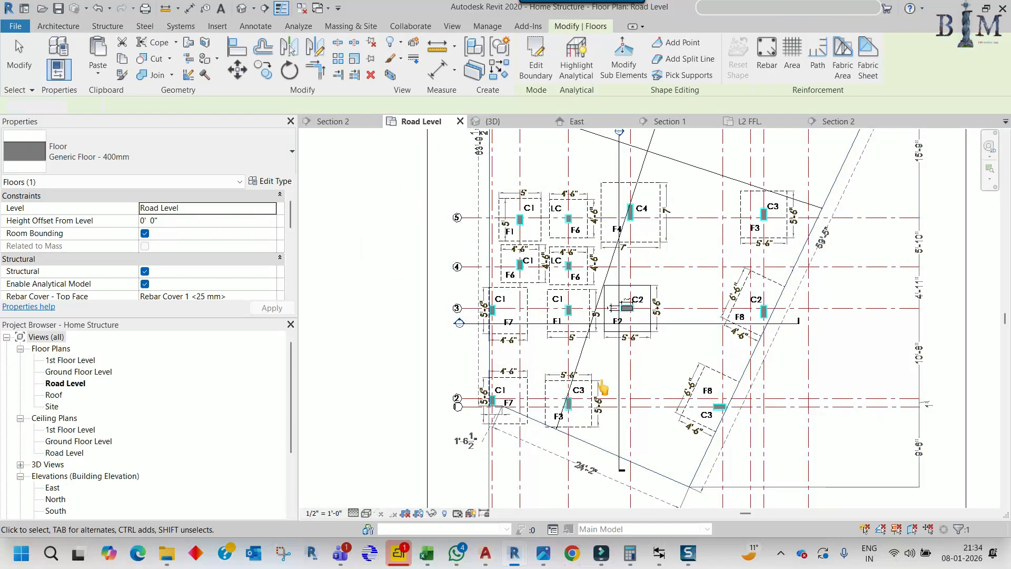
key("Escape")
Go from the Road Level plan to the Section 1 view and select the new floor slab there
middle_click_drag(630, 243, 631, 318)
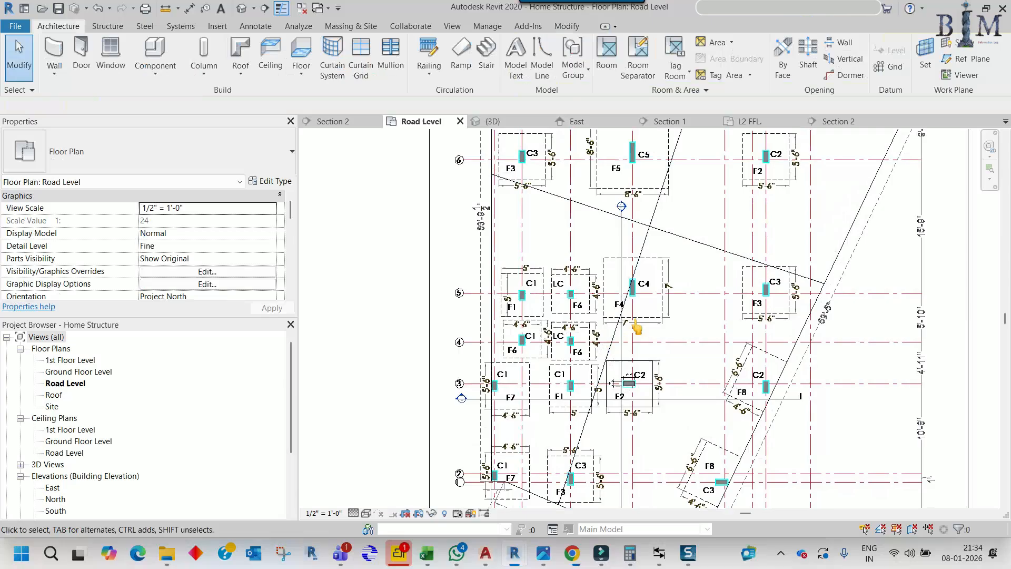
right_click(637, 407)
left_click(679, 136)
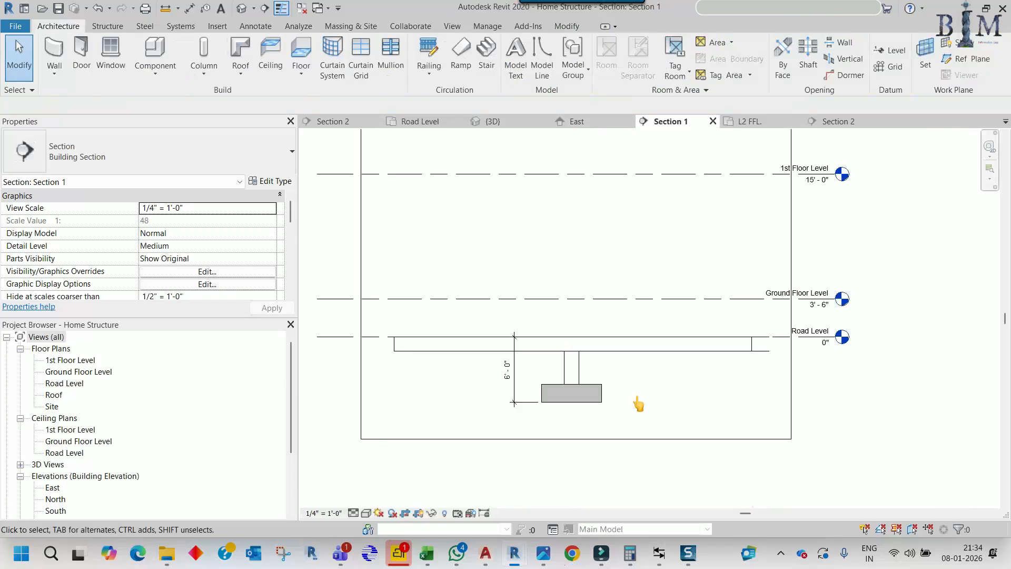
scroll(604, 366, "down", 2)
left_click(610, 363)
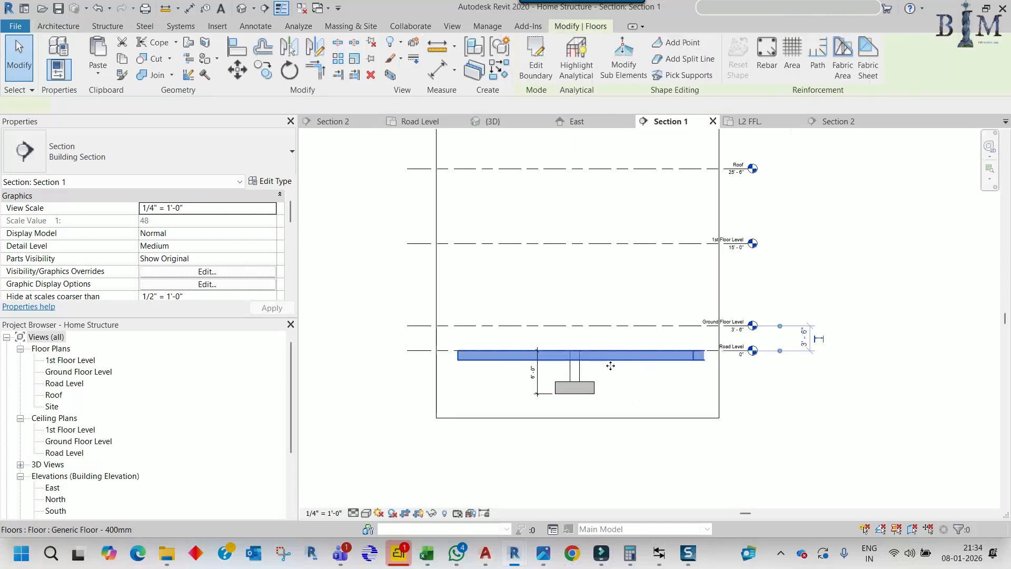
Check the level heights between road, ground floor, first floor and roof on the hand-drawn section image
left_click(544, 553)
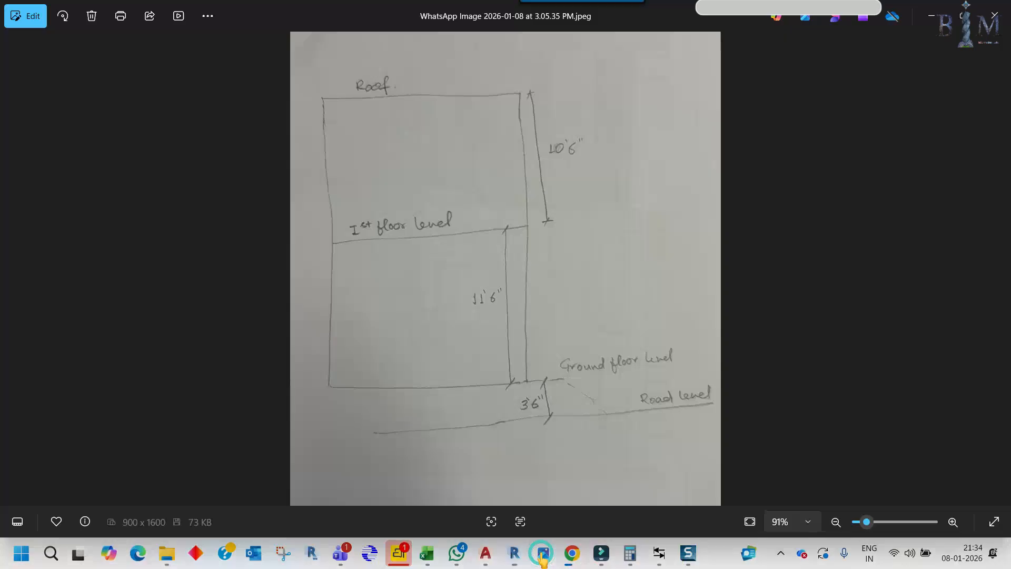
left_click(933, 20)
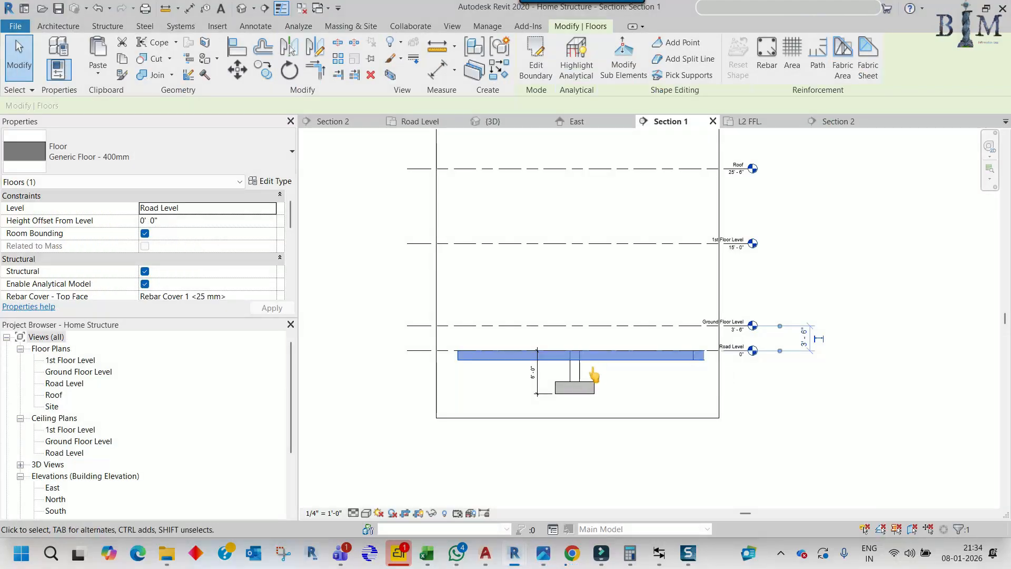
scroll(594, 374, "up", 2)
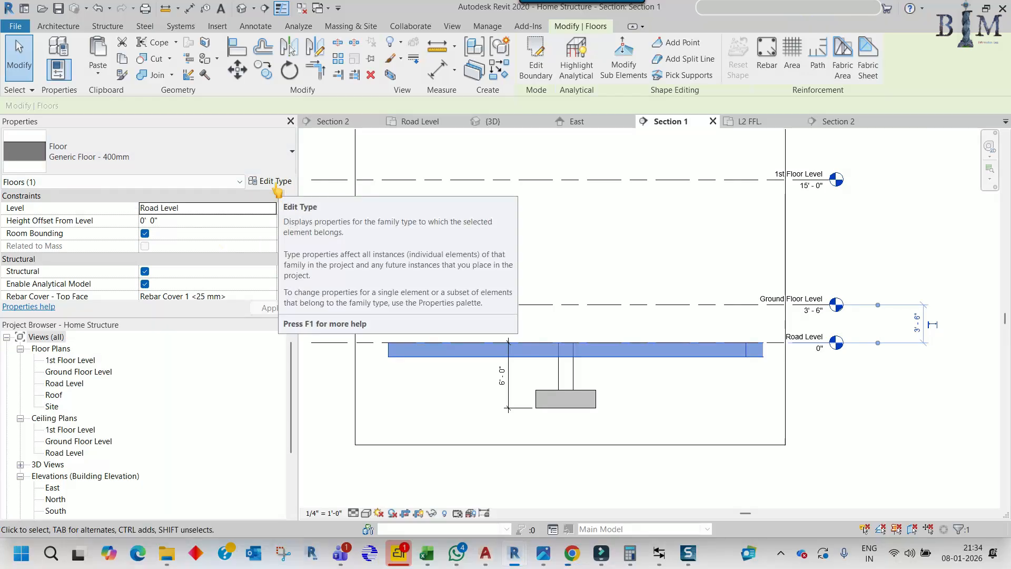
Duplicate the selected floor's Generic Floor - 400mm type under the name Generic Floor - 250mm
left_click(274, 184)
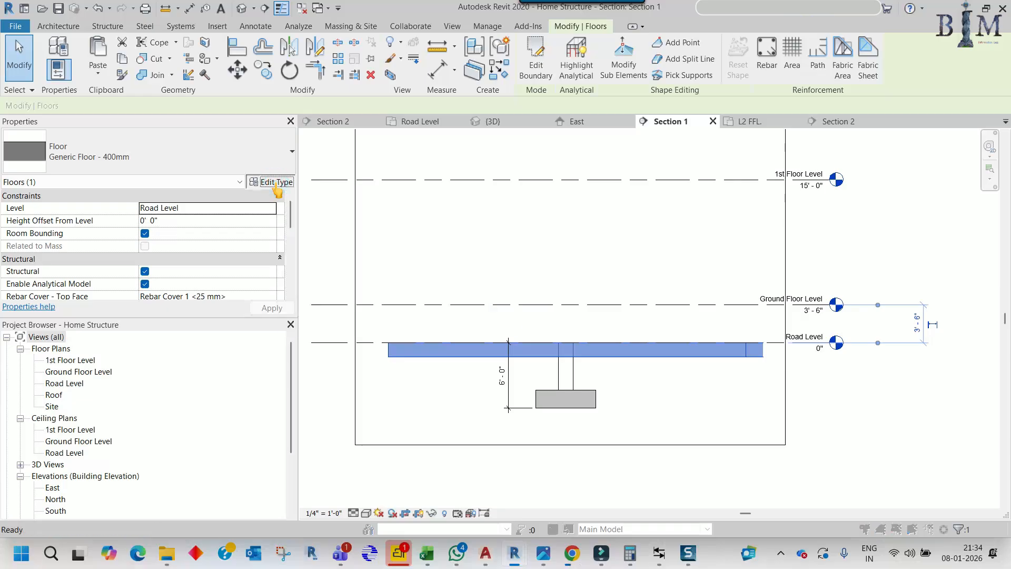
left_click(379, 144)
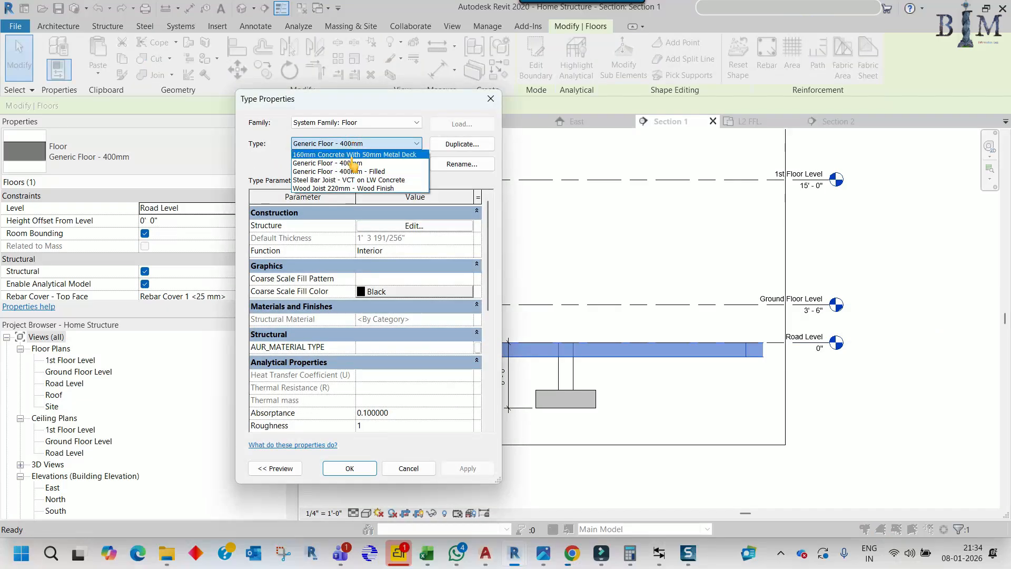
left_click(364, 163)
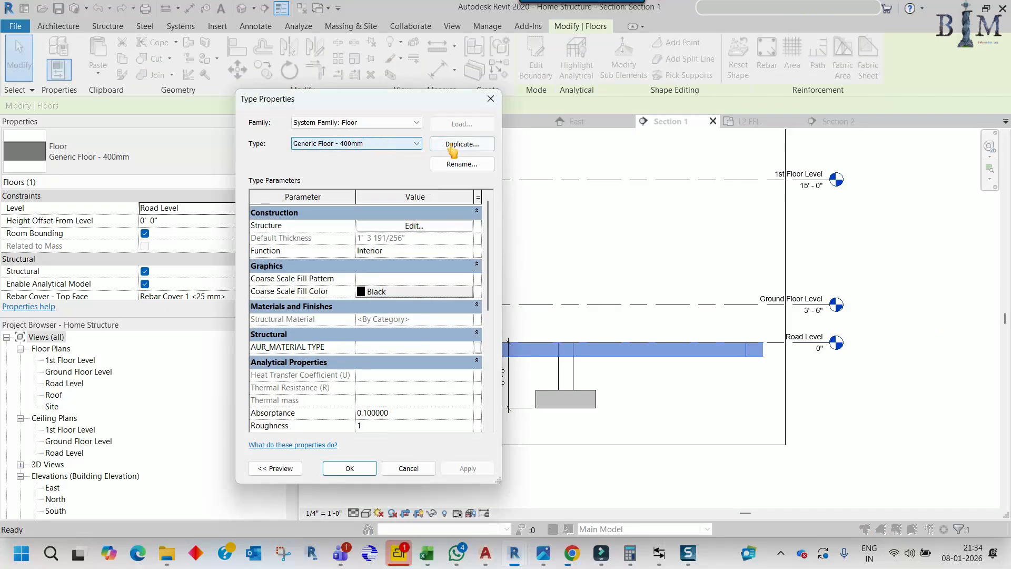
left_click(462, 144)
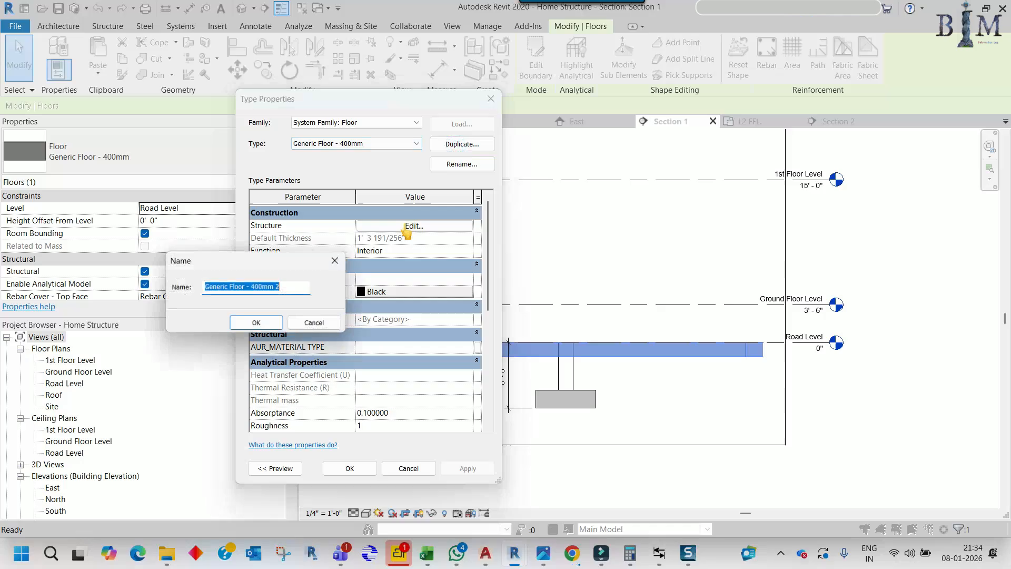
left_click(254, 289)
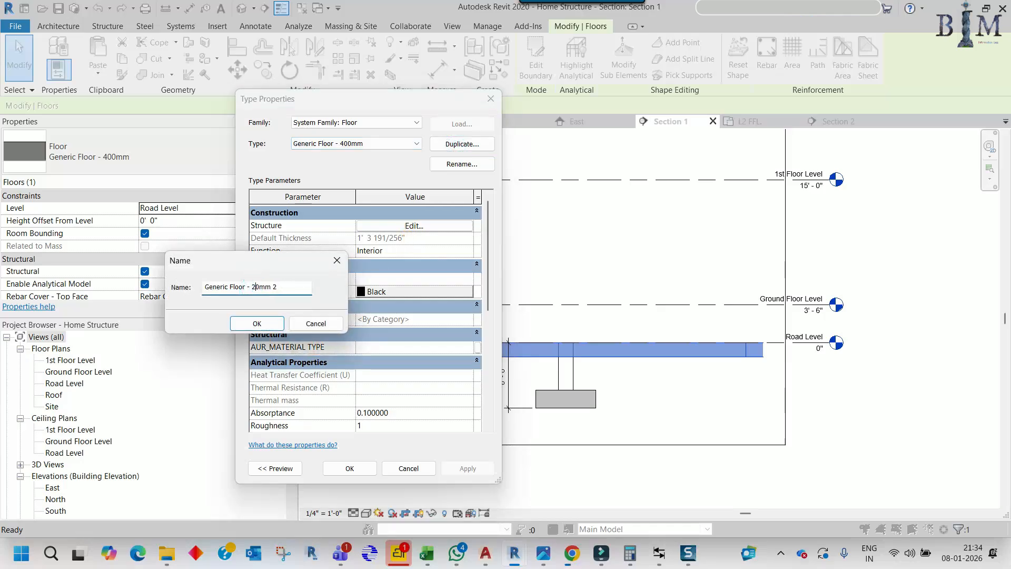
left_click(257, 323)
Open the new floor type's layer structure and convert 250 millimetres to inches in the Convert program for its thickness
left_click(386, 227)
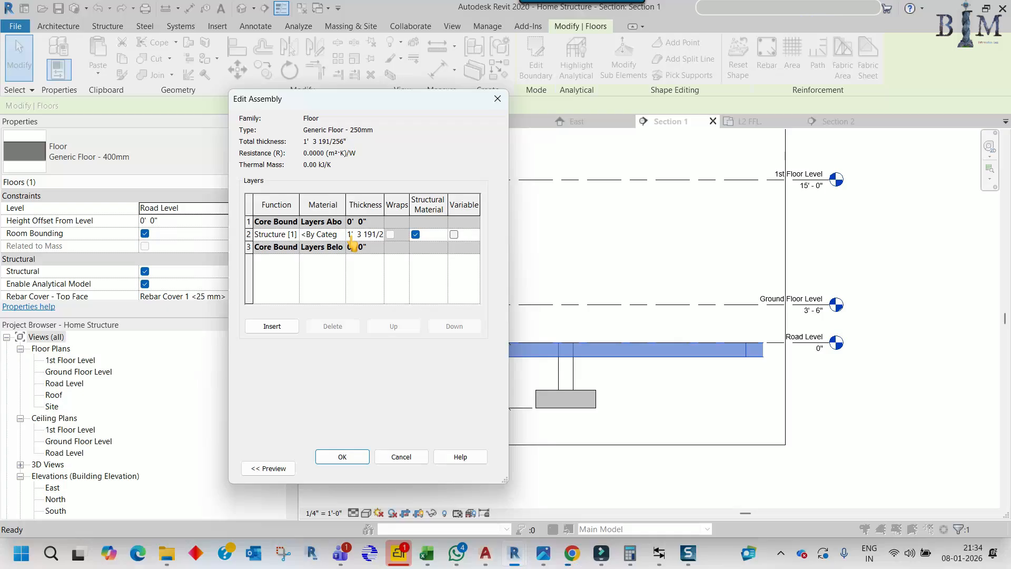
left_click(659, 554)
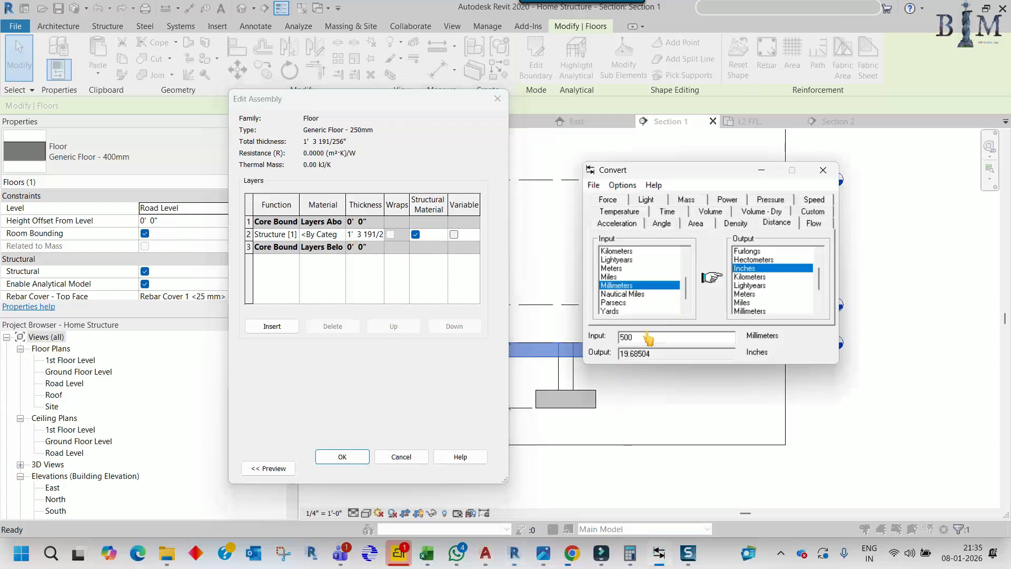
type("250")
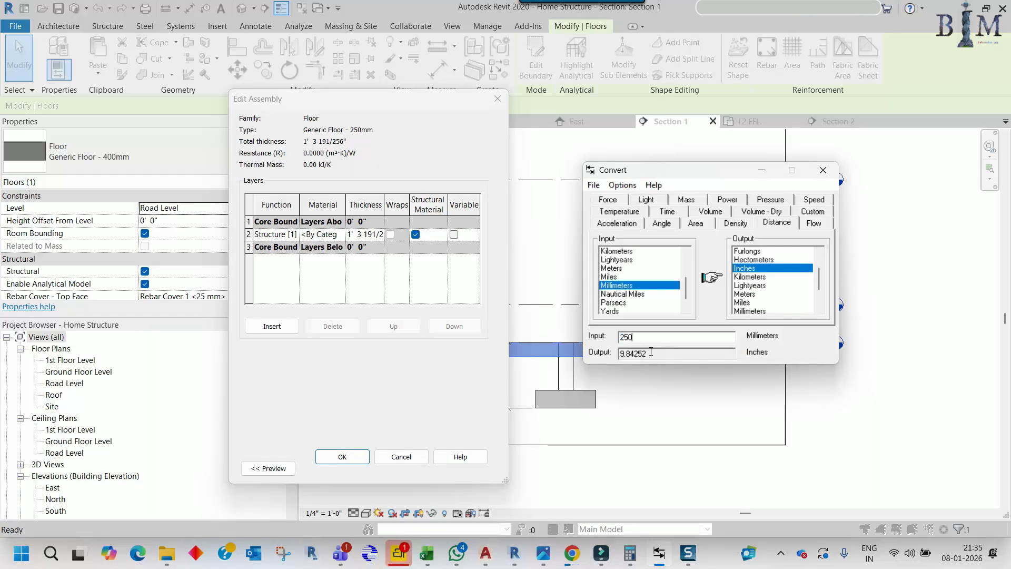
left_click_drag(651, 351, 599, 353)
left_click(357, 240)
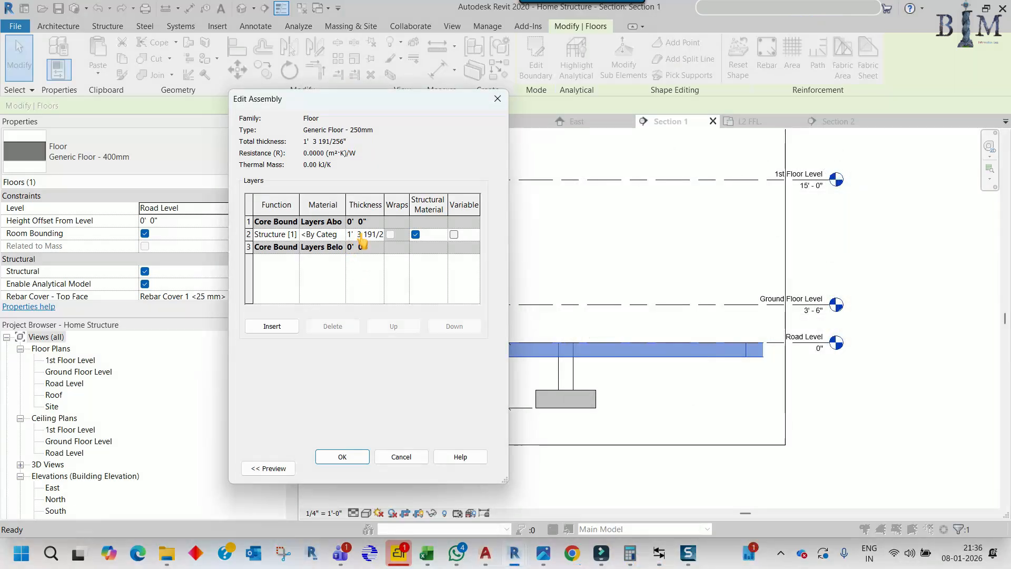
Apply the Generic Floor - 250mm type to the selected floor and deselect it
left_click(342, 456)
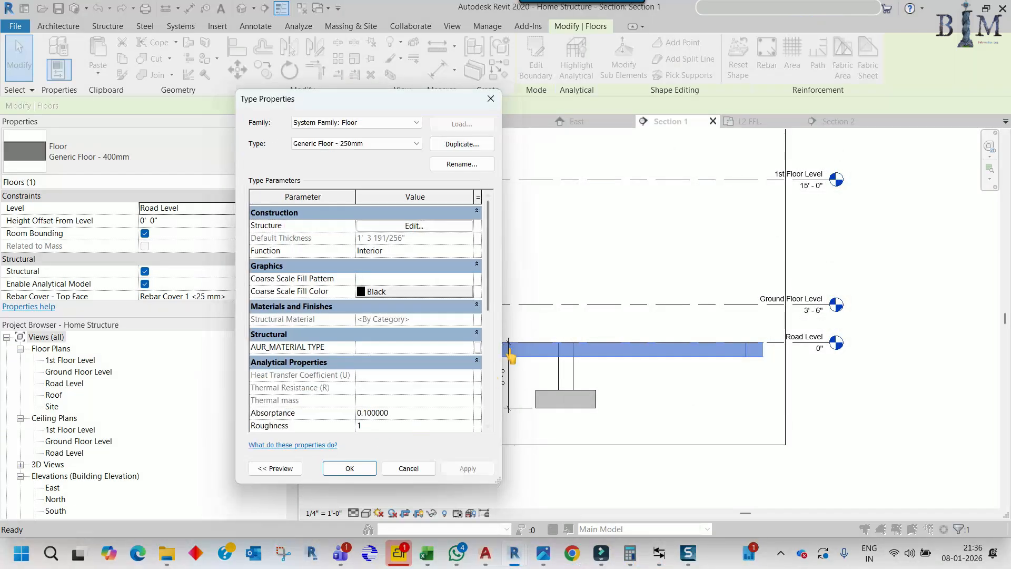
left_click(353, 469)
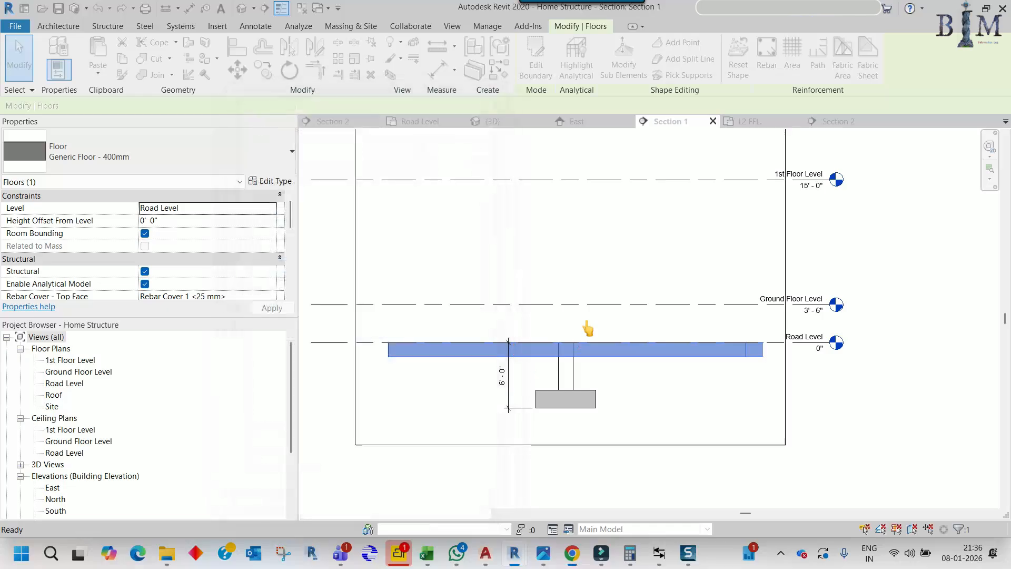
left_click(571, 298)
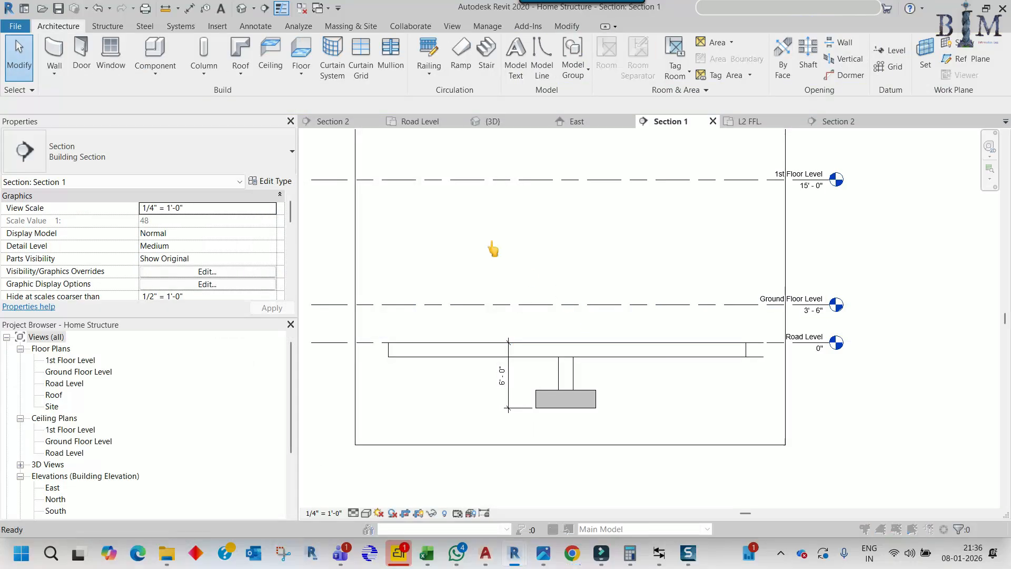
Change the project's length units from feet and fractional inches to Millimeters
key("u")
key("n")
left_click(533, 174)
left_click(465, 234)
left_click(468, 234)
left_click(547, 202)
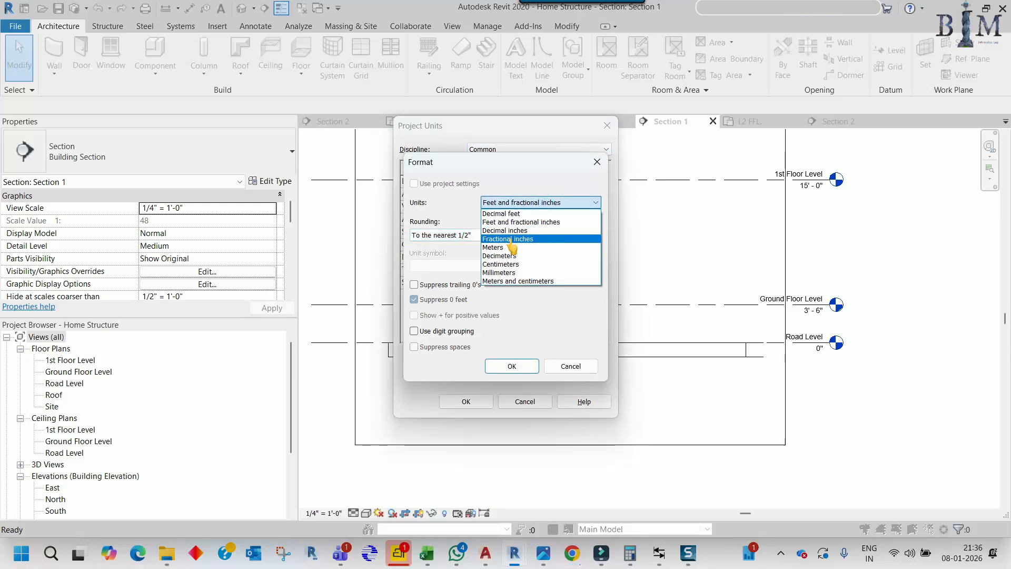
left_click(502, 272)
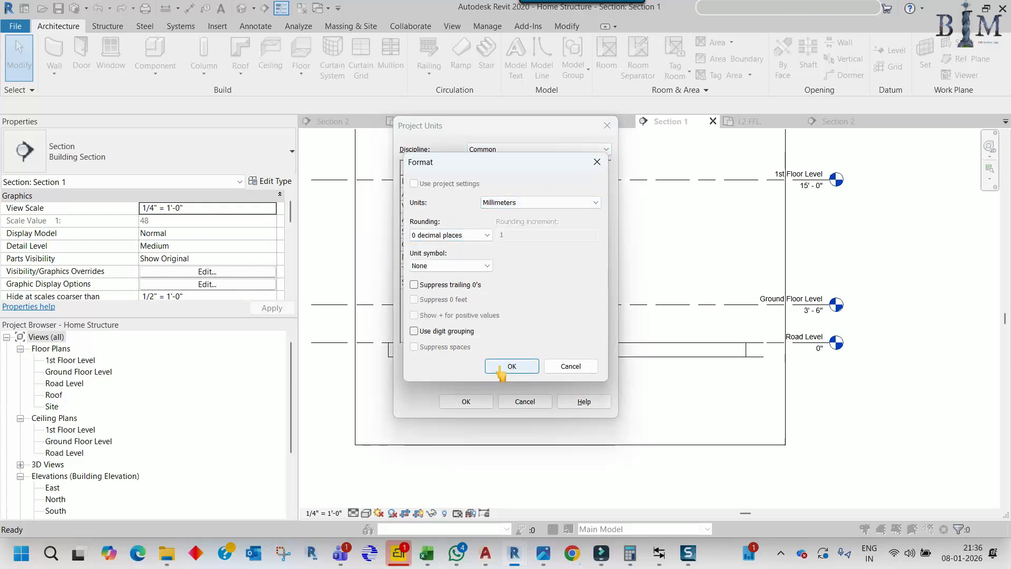
left_click(499, 370)
left_click(481, 402)
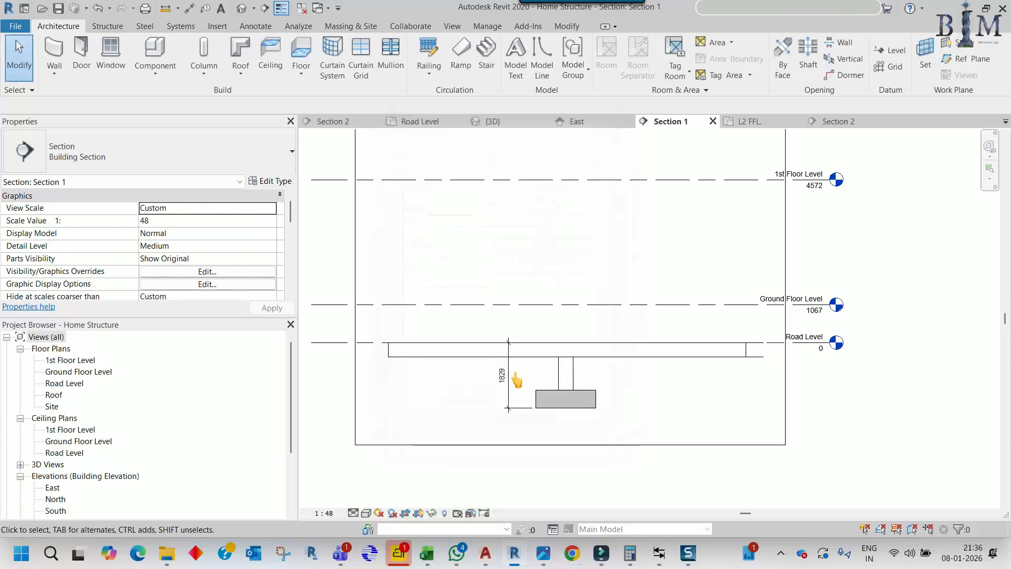
Set the structural layer thickness of the Road Level floor's Generic Floor - 250mm type to 250 mm
left_click(531, 351)
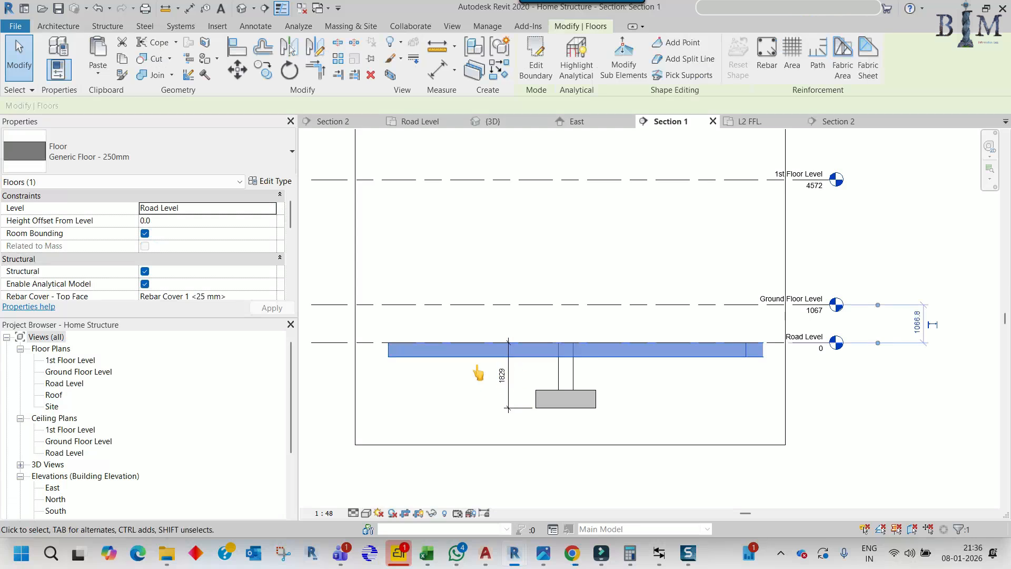
left_click(276, 182)
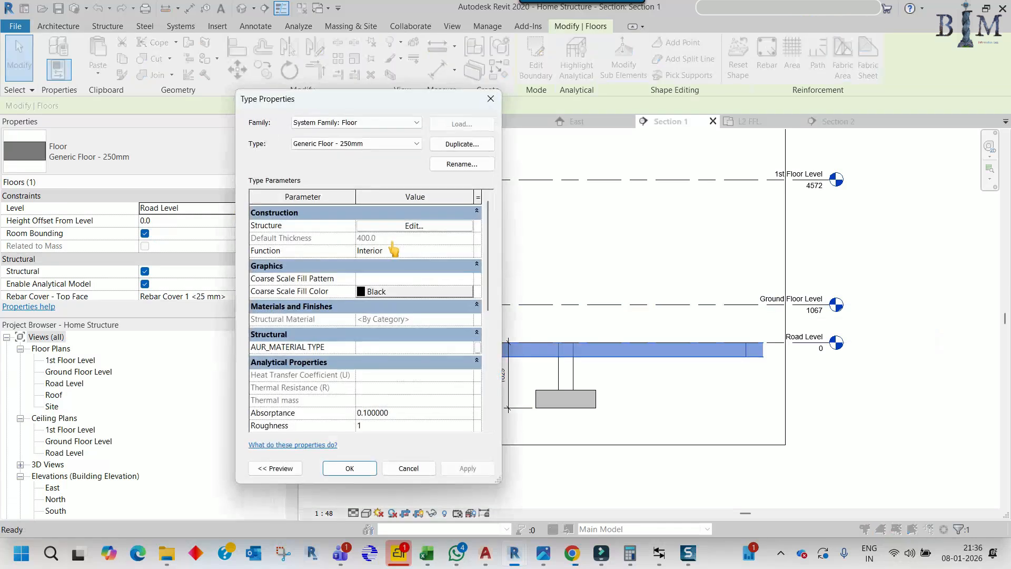
left_click(425, 225)
left_click(376, 231)
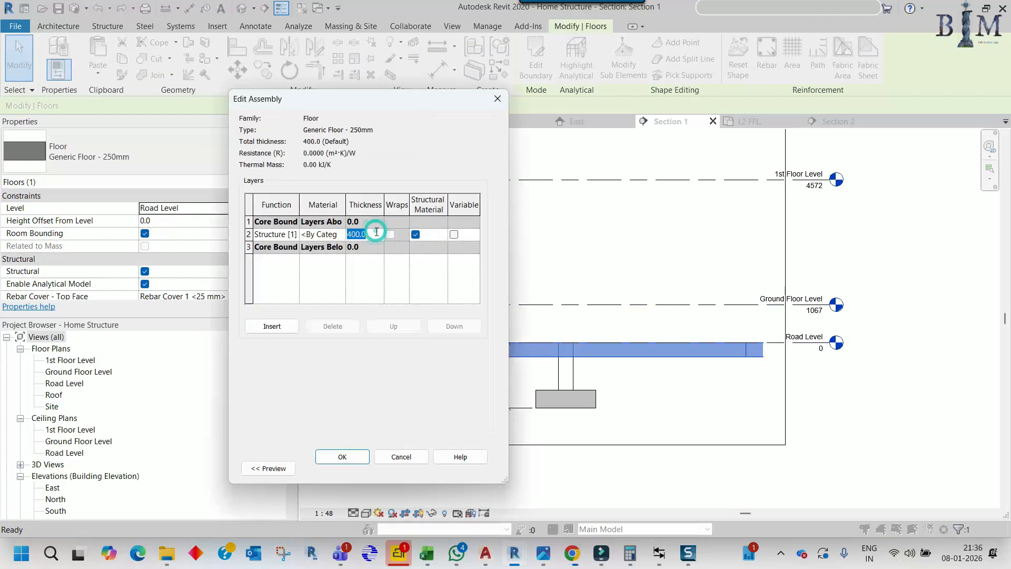
left_click(329, 261)
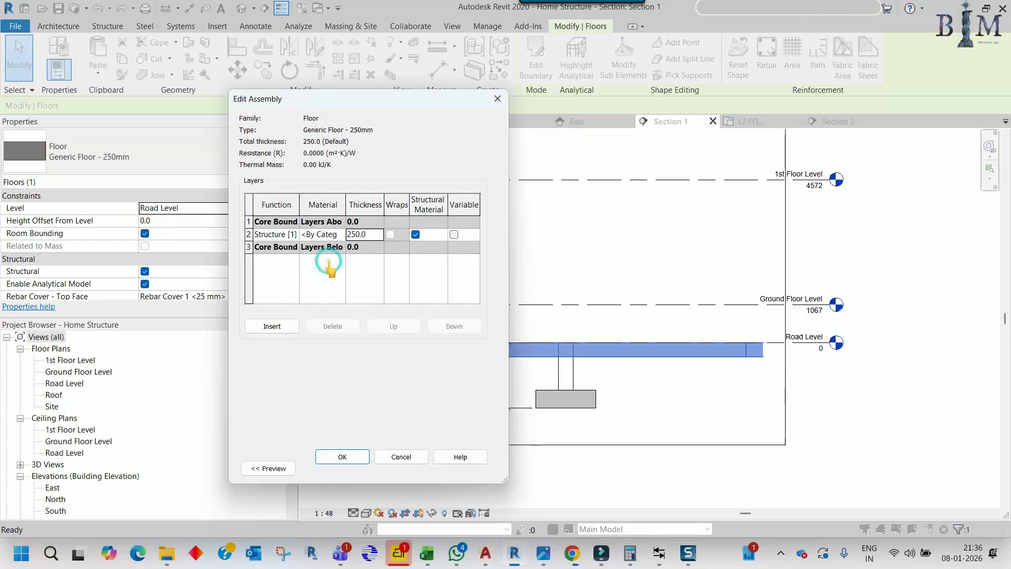
Create a new project material from the structural layer's material setting and rename it Con
left_click(340, 234)
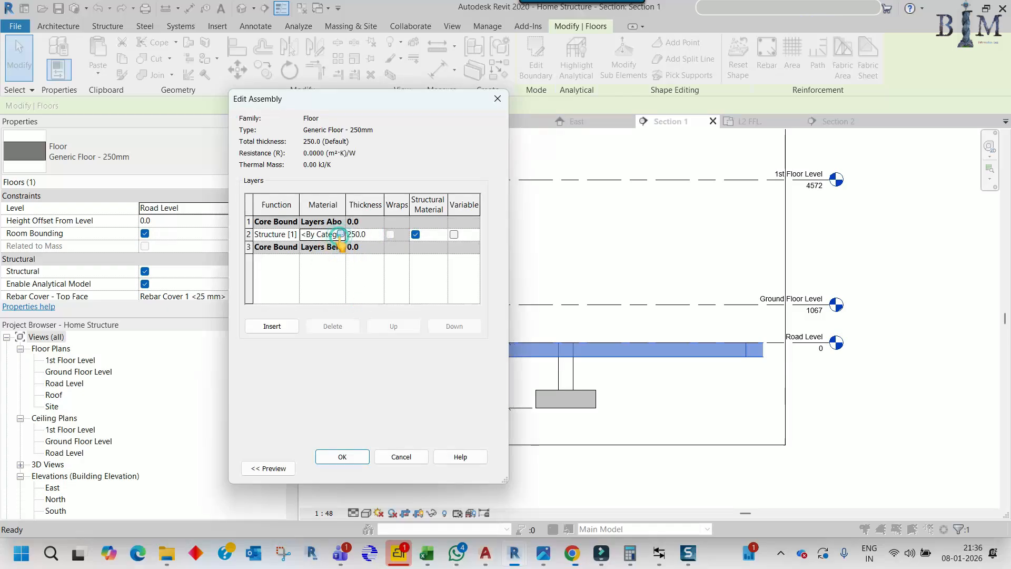
left_click(340, 234)
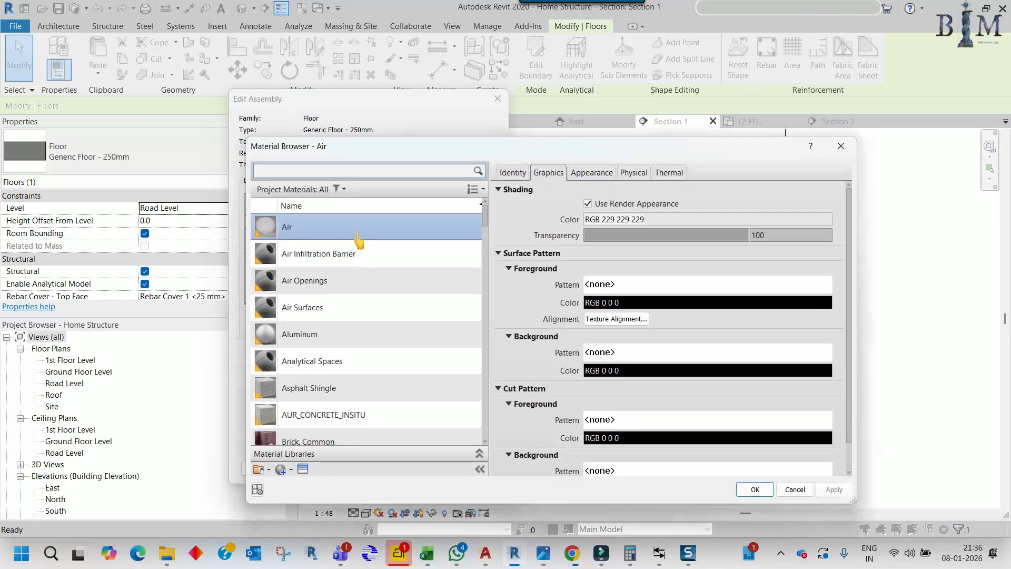
left_click(293, 470)
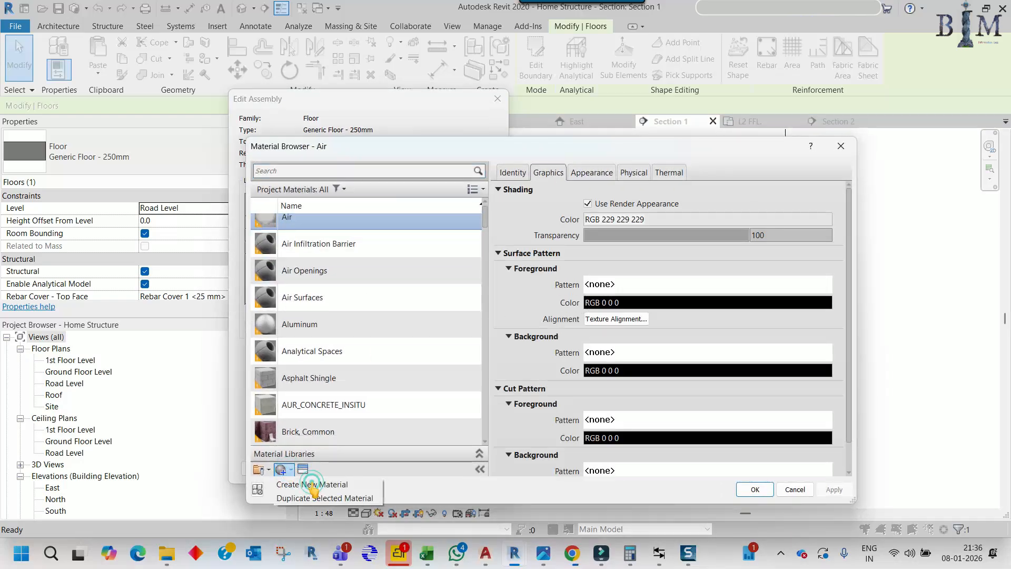
left_click(312, 484)
right_click(330, 329)
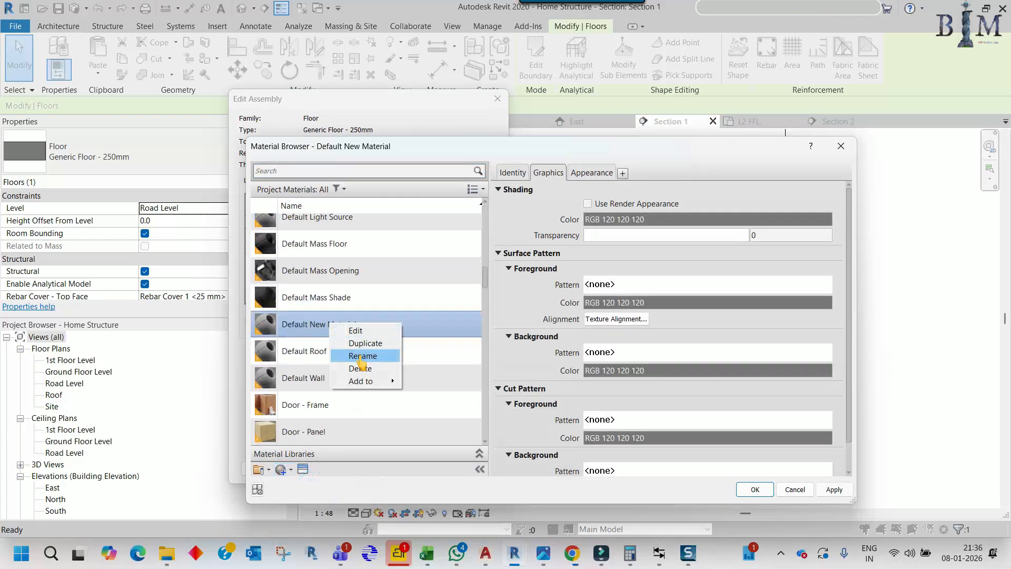
left_click(361, 355)
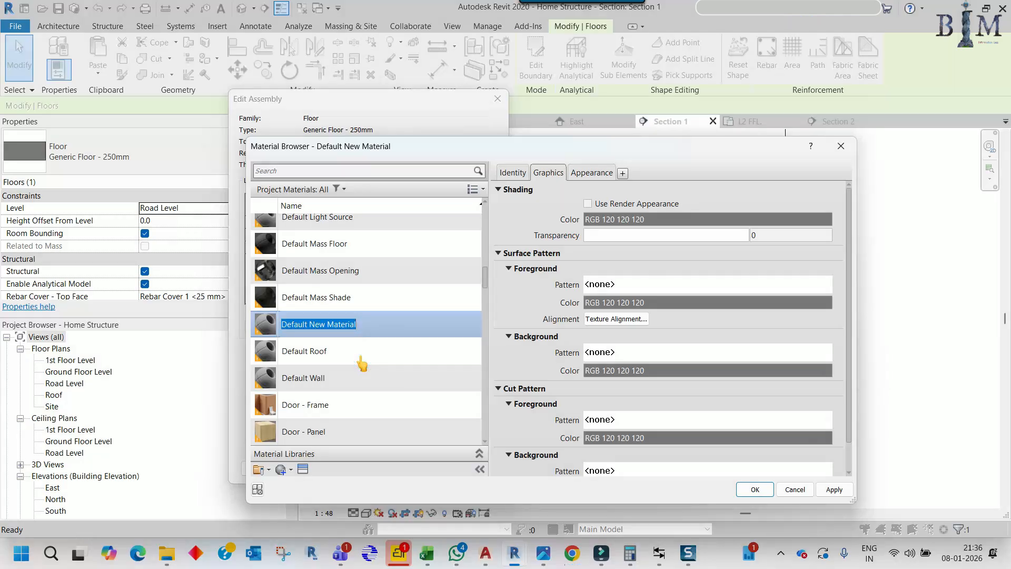
type("C")
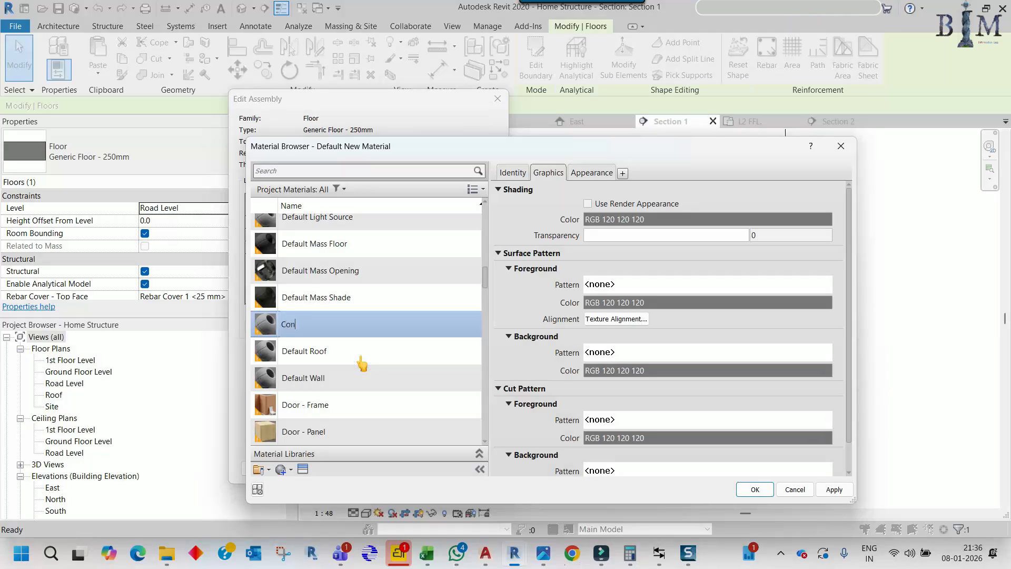
type("on")
key("Return")
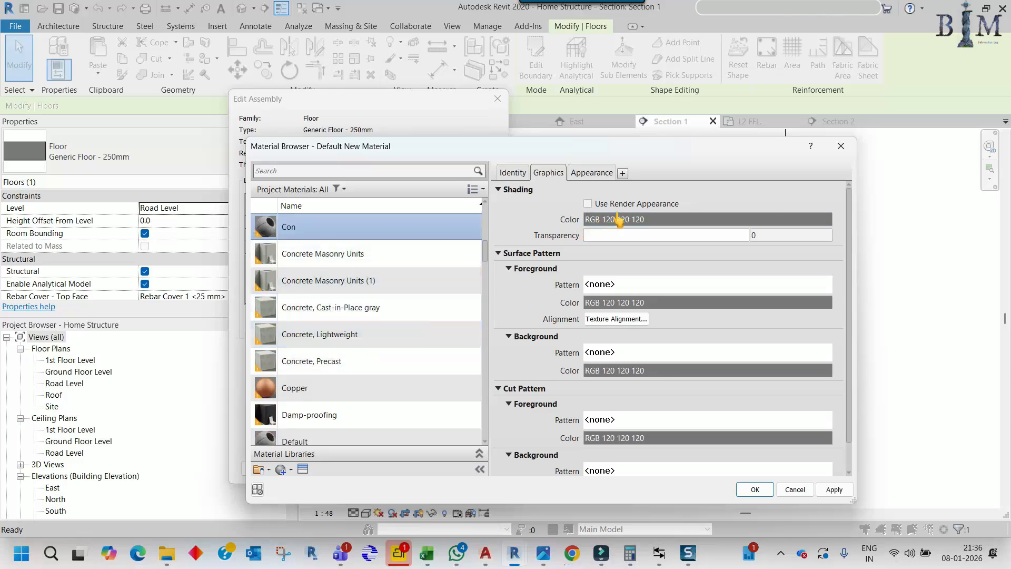
Assign the Concrete, Precast material to the floor's structural layer, apply the type changes and deselect the floor
left_click(369, 361)
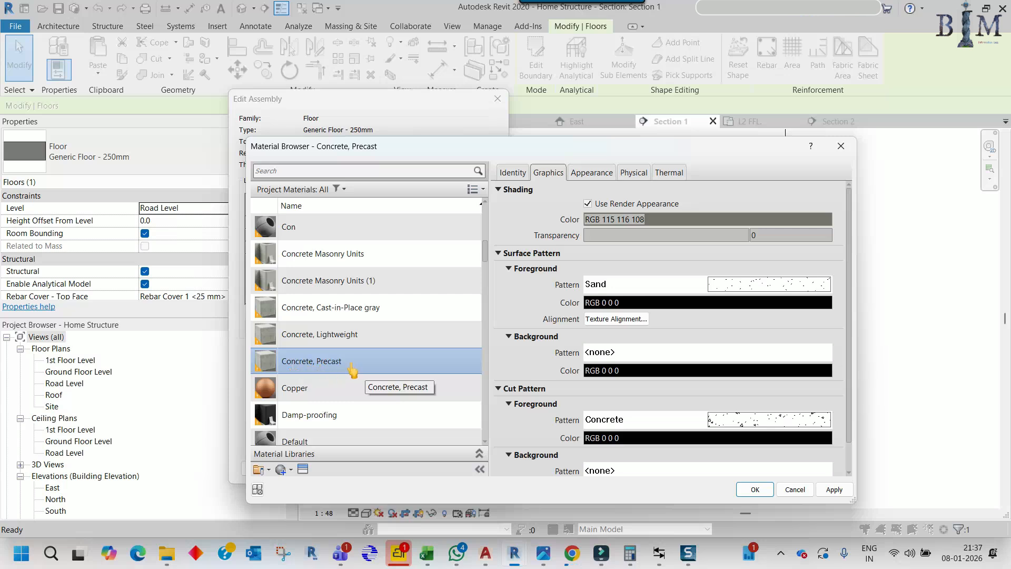
left_click(585, 174)
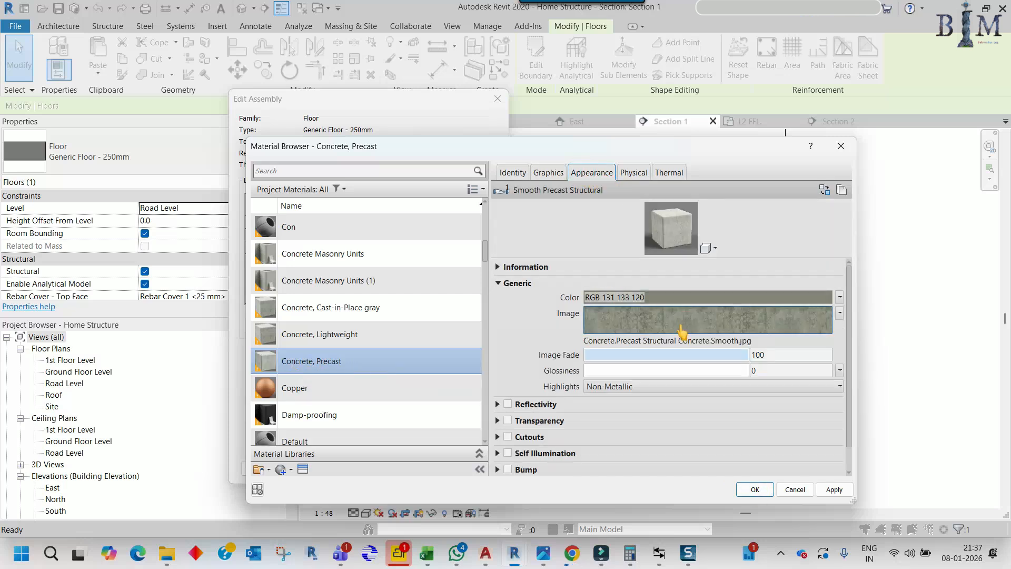
left_click(538, 174)
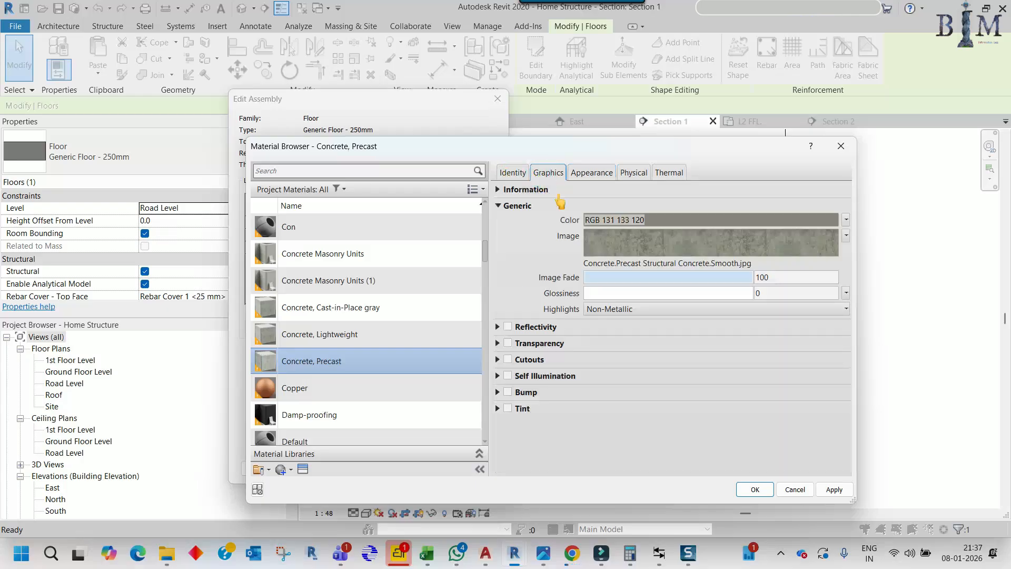
left_click(754, 489)
left_click(342, 456)
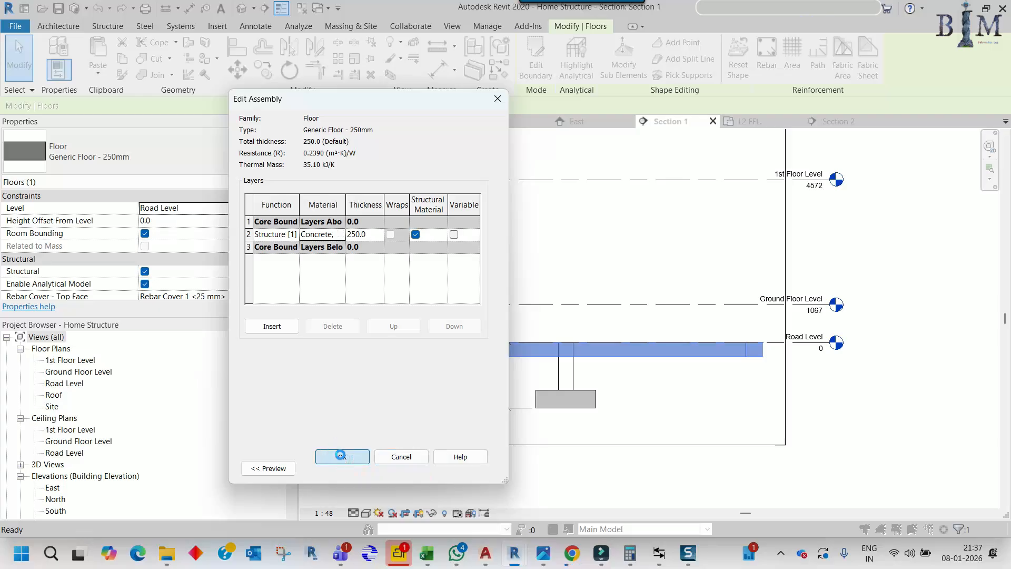
left_click(350, 468)
left_click(563, 449)
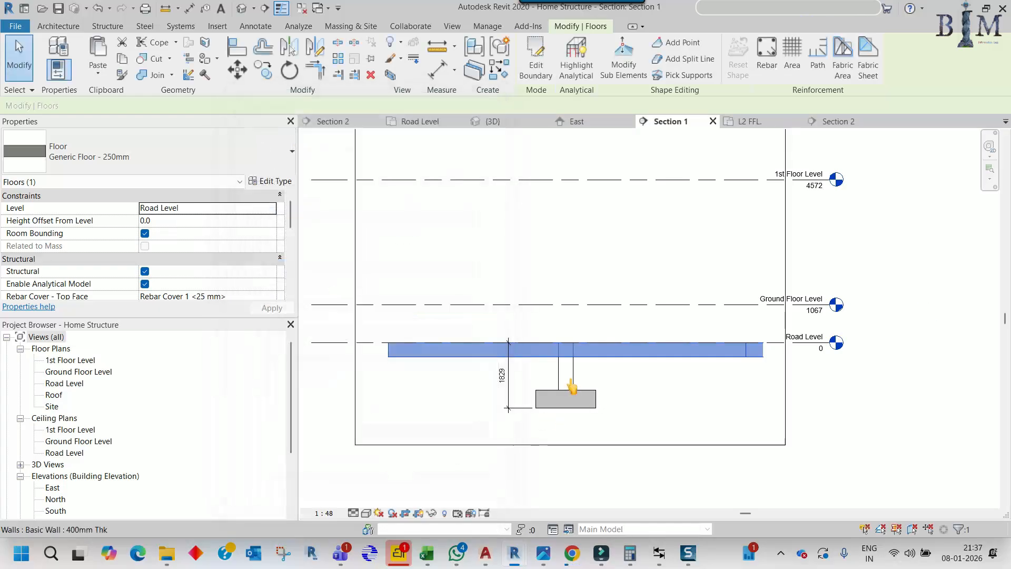
Move the Road Level floor down by 100 mm in the section view
scroll(476, 366, "up", 6)
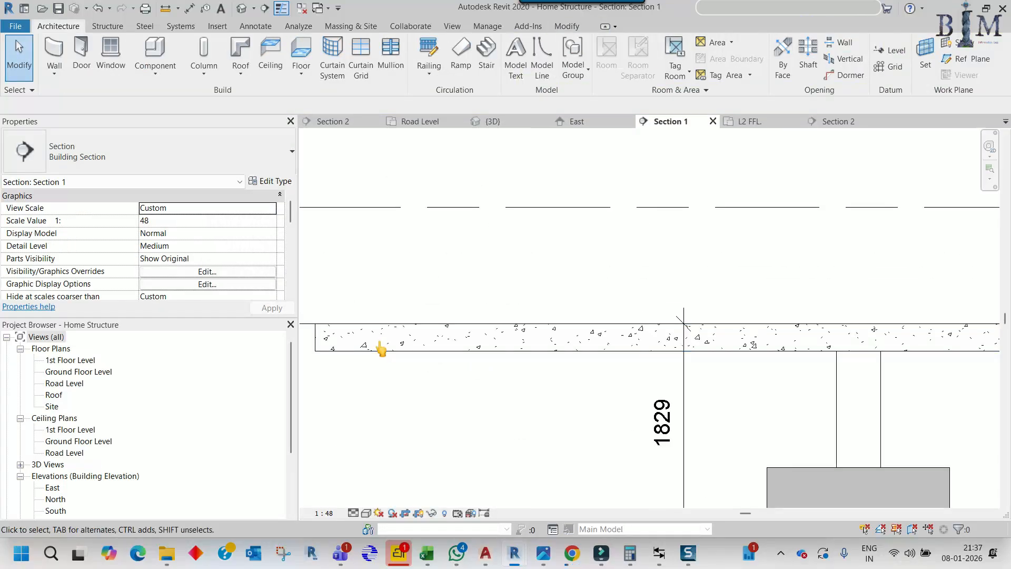
left_click(476, 360)
scroll(468, 357, "down", 3)
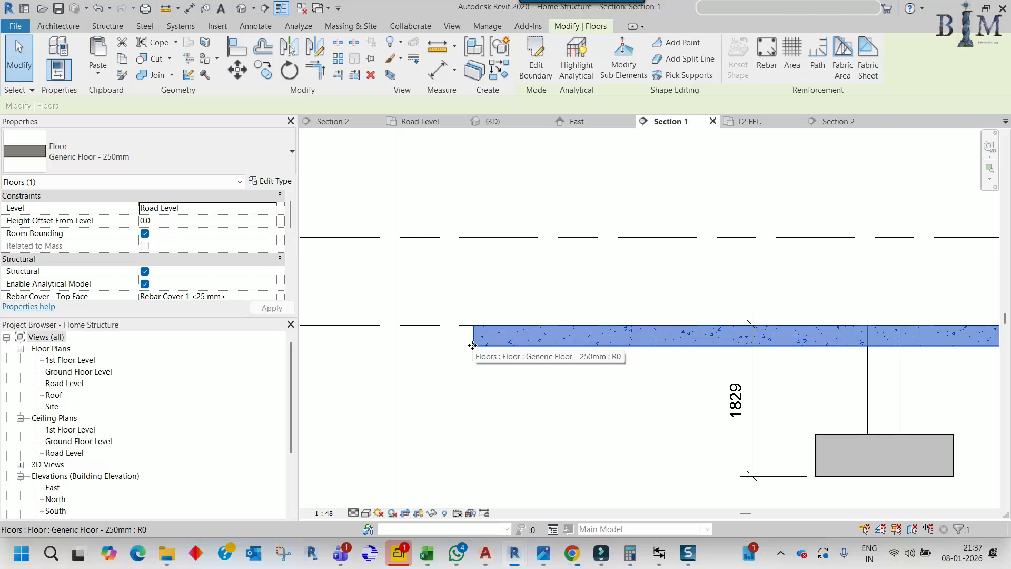
key("m")
key("v")
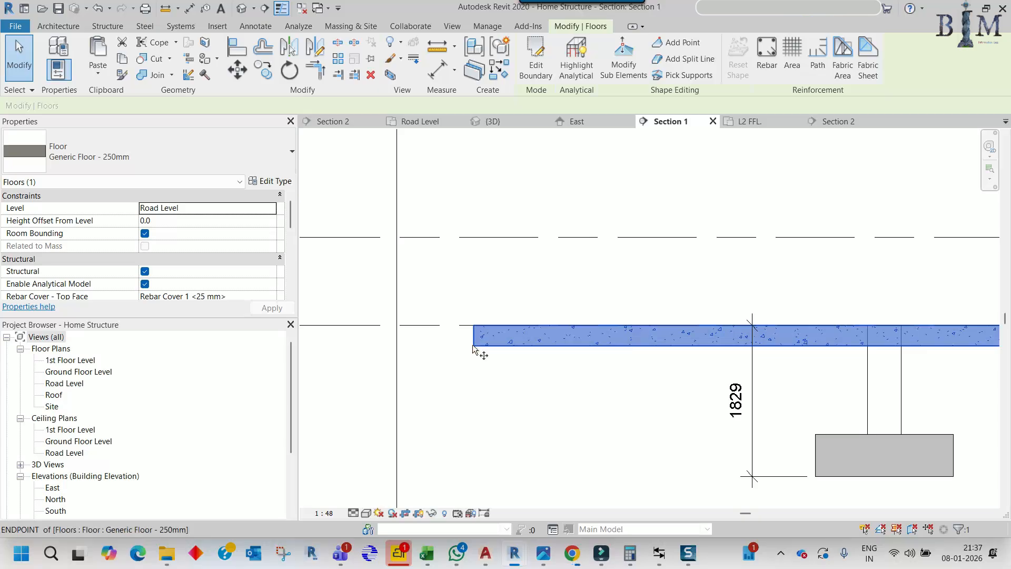
scroll(445, 339, "up", 3)
left_click(452, 336)
type("100")
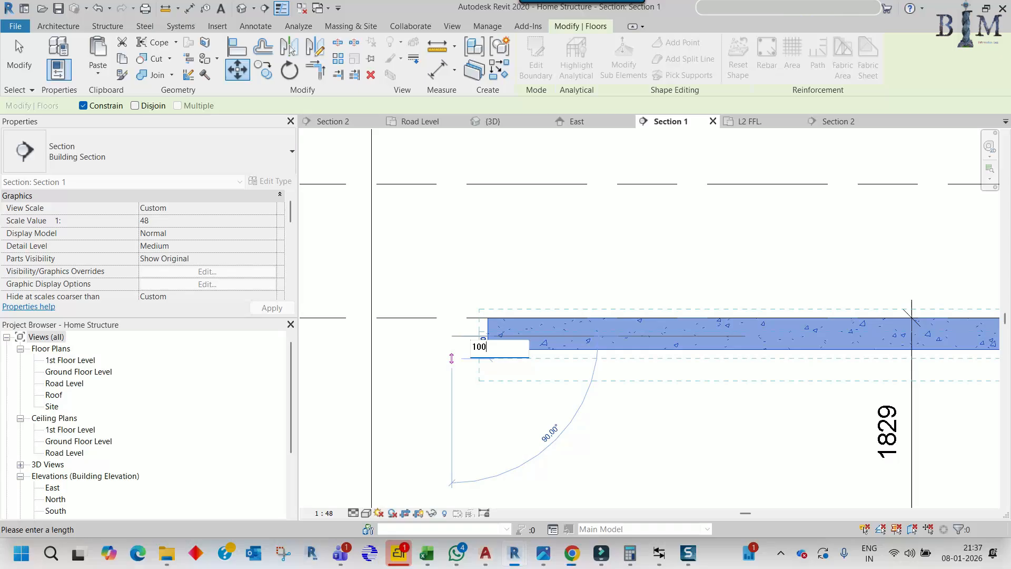
key("Return")
Copy the floor vertically upward by 300 mm in the section view
scroll(561, 340, "down", 3)
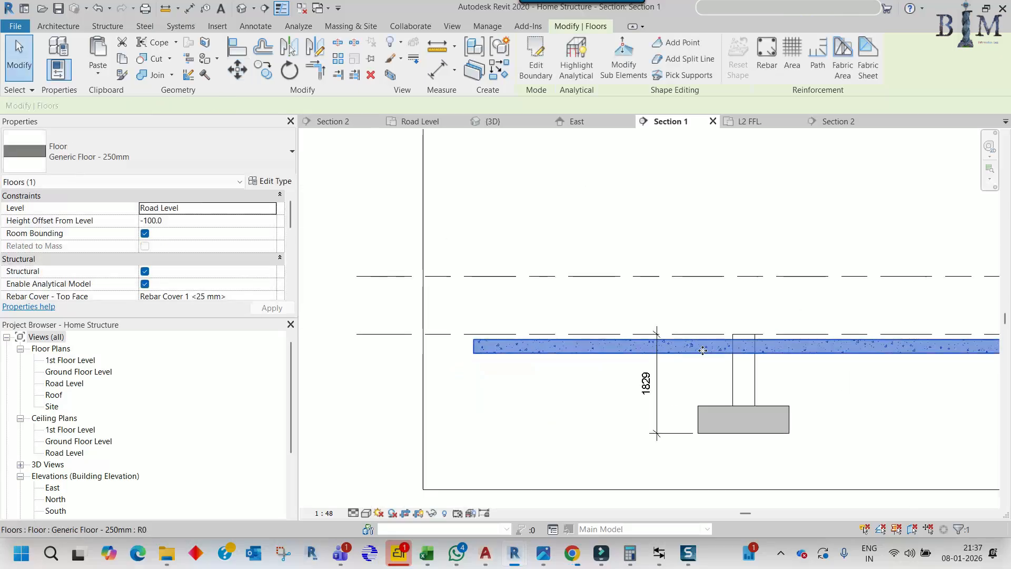
middle_click_drag(560, 339, 481, 333)
middle_click_drag(656, 329, 757, 316)
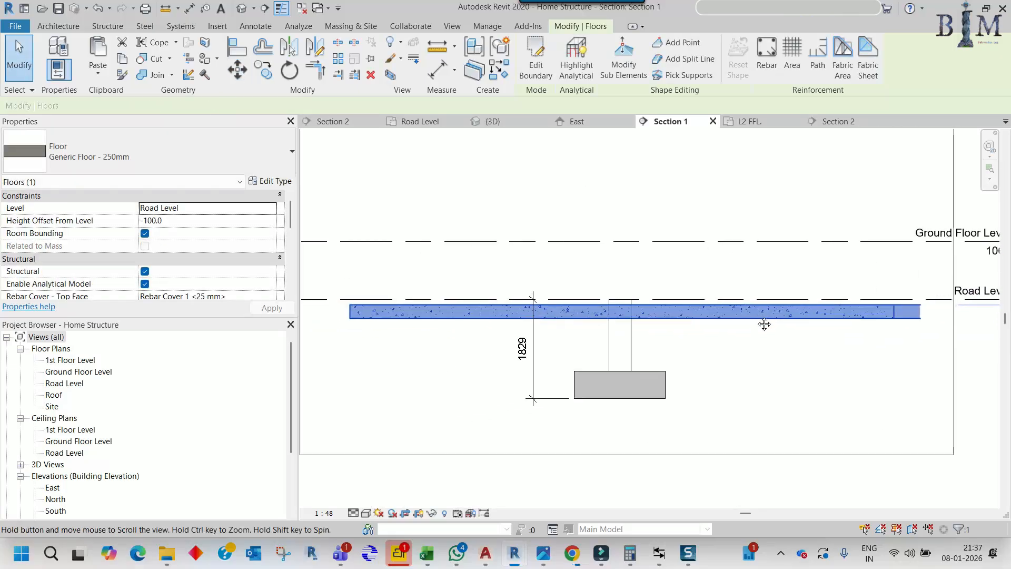
key("c")
key("c")
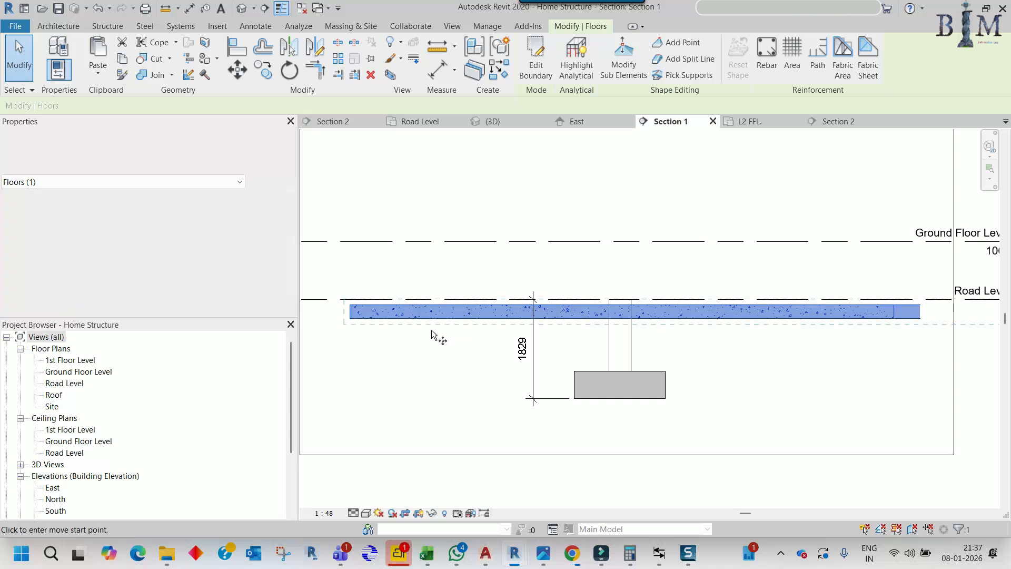
scroll(371, 313, "up", 2)
left_click(372, 313)
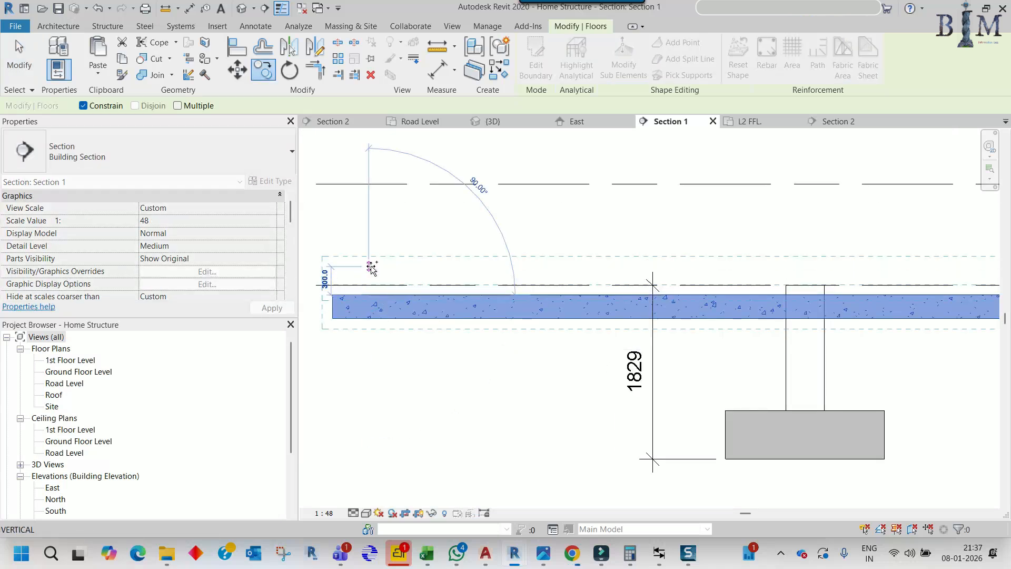
left_click(371, 266)
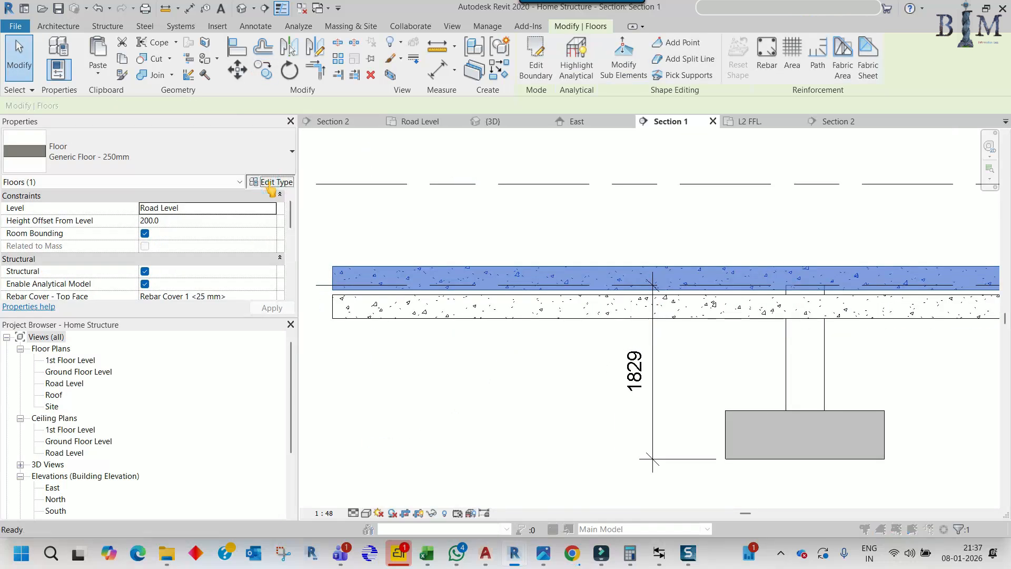
Duplicate the copied floor's type under the name Generic Floor - 100mm
left_click(269, 186)
left_click(462, 144)
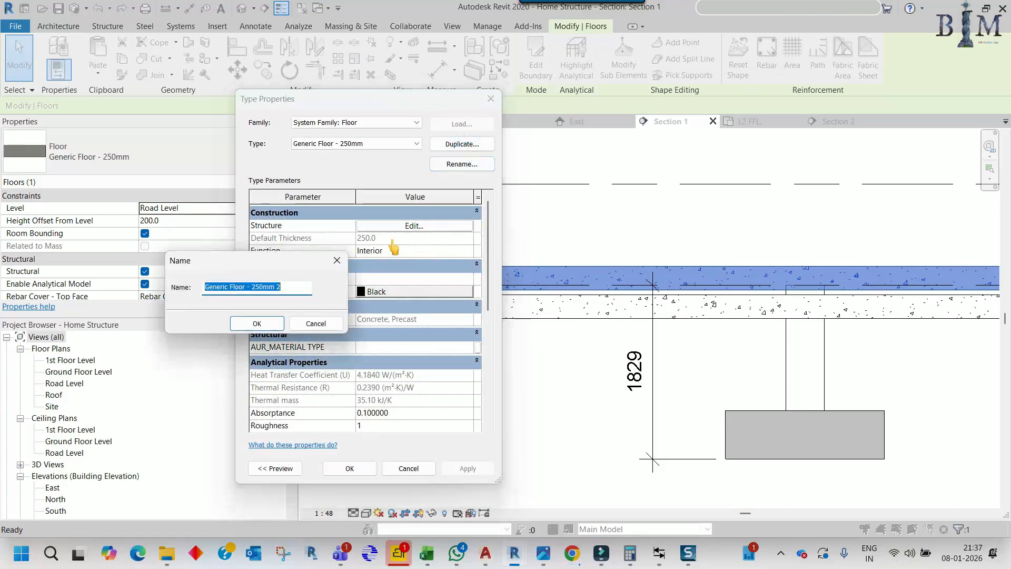
left_click_drag(252, 287, 265, 288)
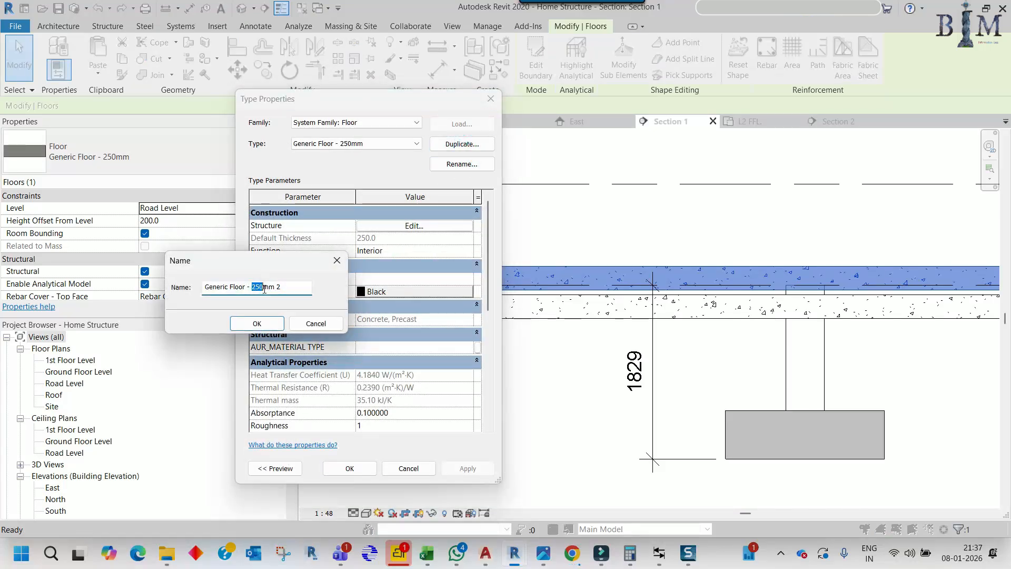
type("100")
left_click(258, 324)
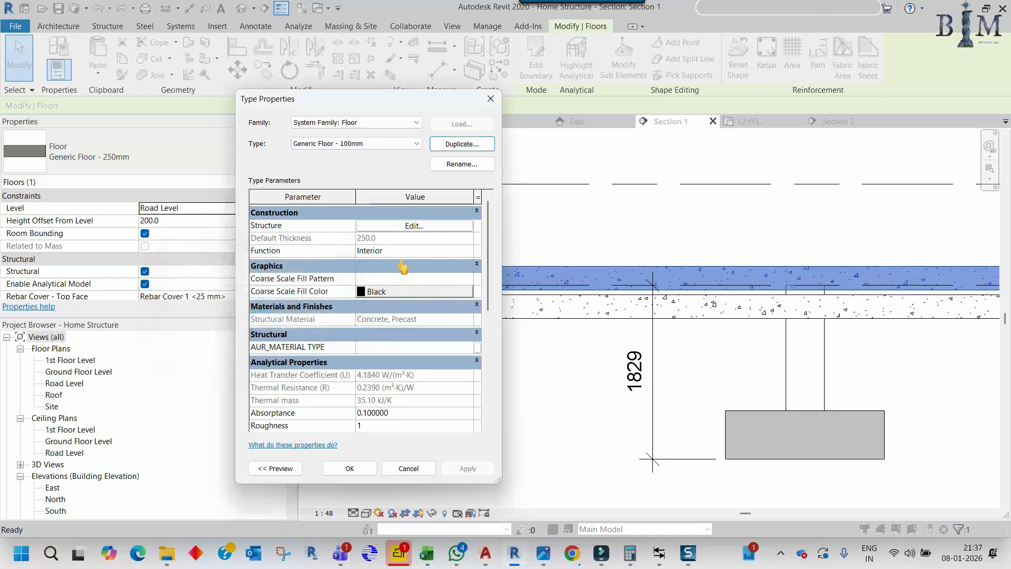
Set the structural layer's thickness to 100 mm in the Generic Floor - 100mm assembly and open that layer's material selection
left_click(411, 227)
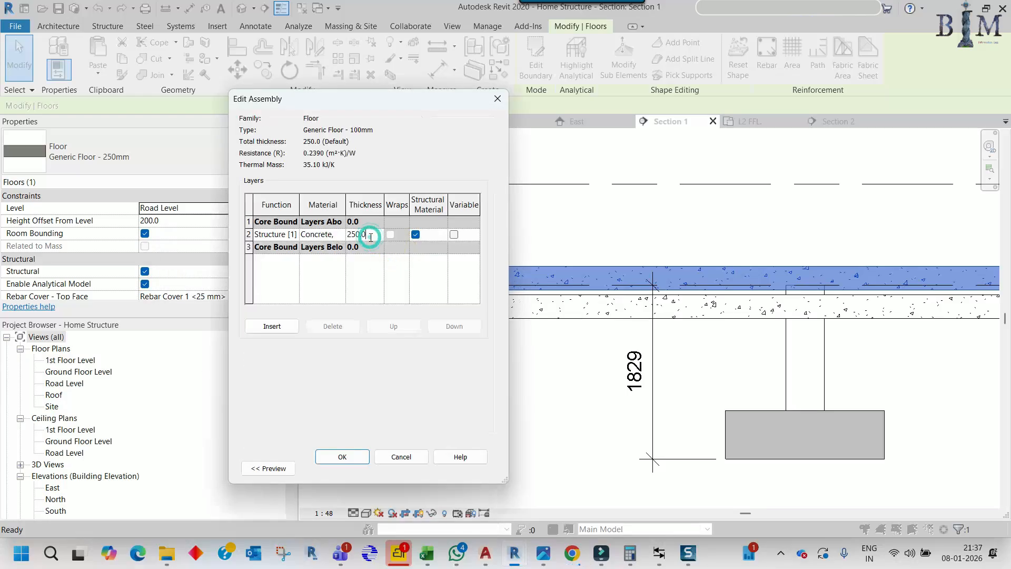
left_click(371, 236)
left_click(340, 236)
left_click(340, 234)
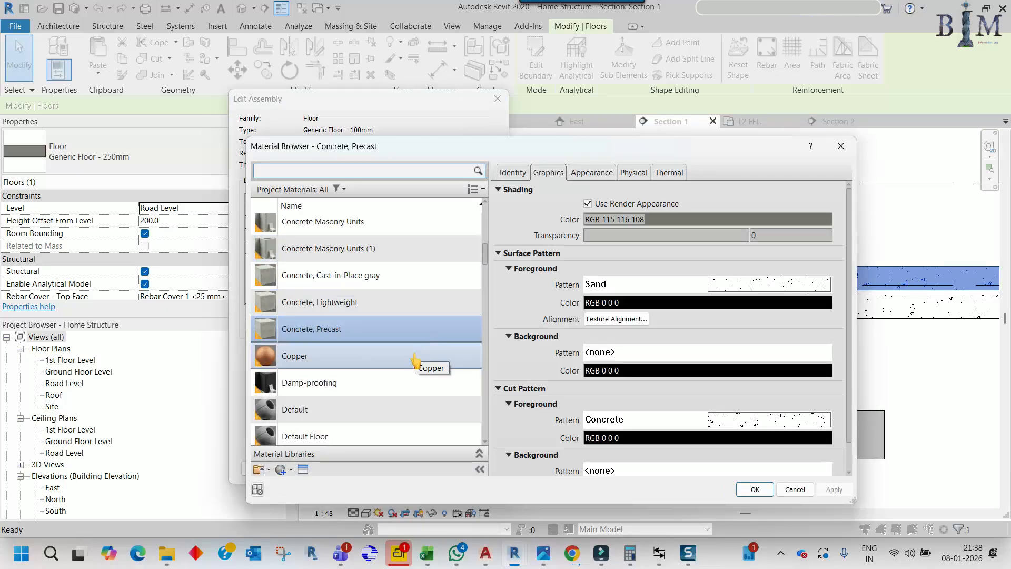
Look through the project materials for a suitable floor finish, checking the graphics of Roofs and Sash
scroll(413, 337, "down", 2)
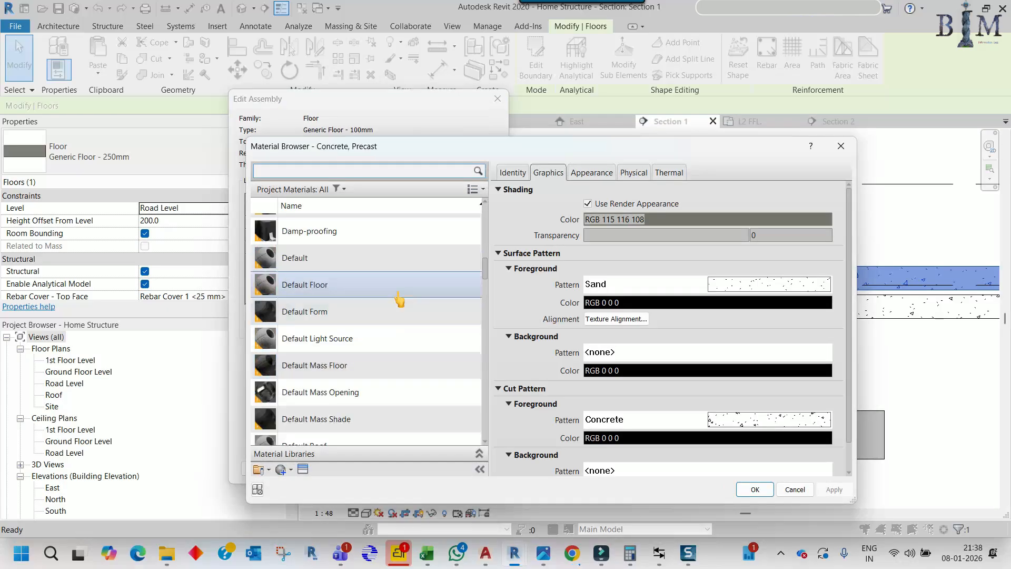
scroll(411, 274, "up", 3)
scroll(376, 322, "up", 3)
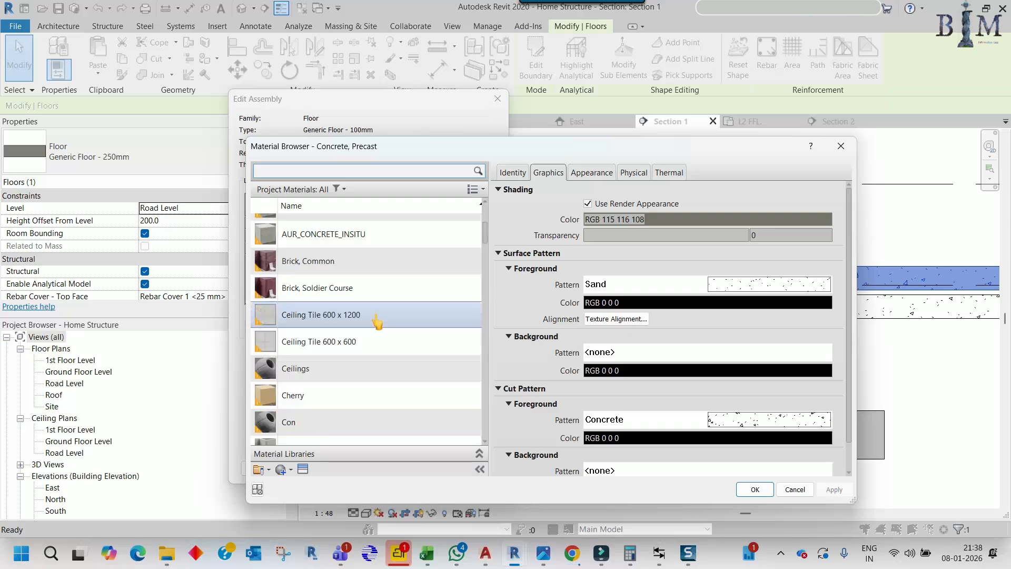
scroll(407, 320, "up", 3)
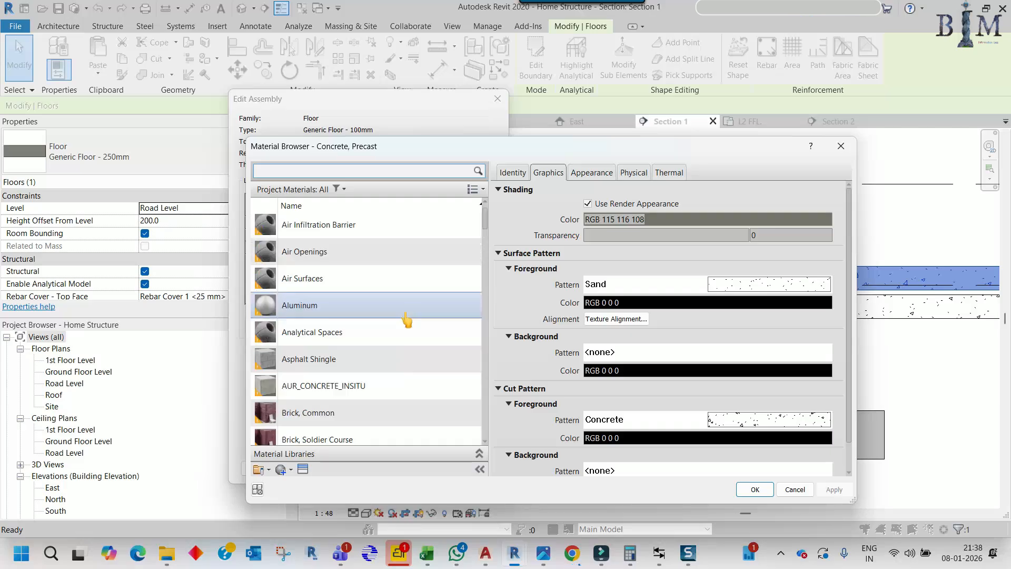
scroll(407, 320, "down", 4)
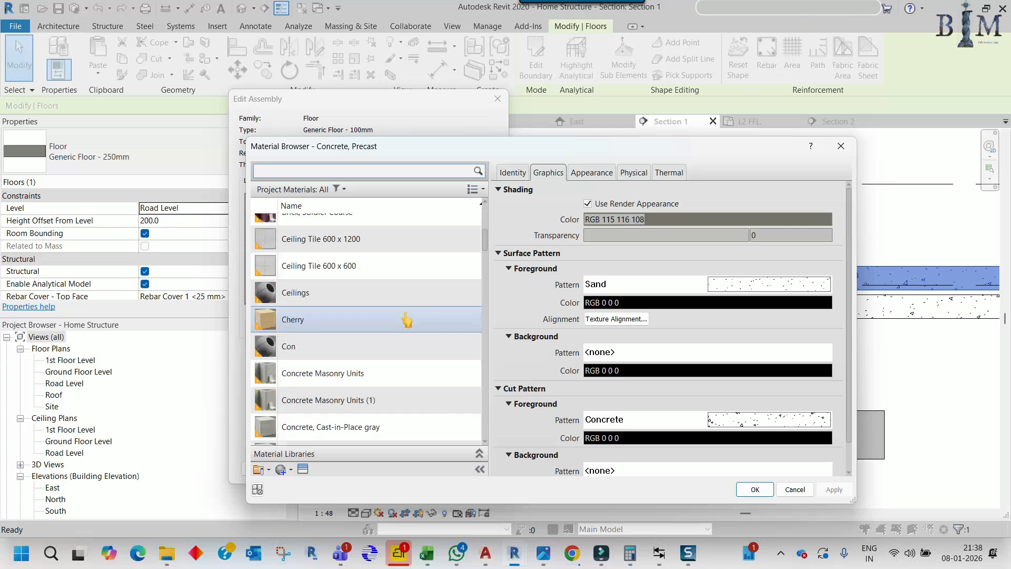
scroll(408, 341, "down", 12)
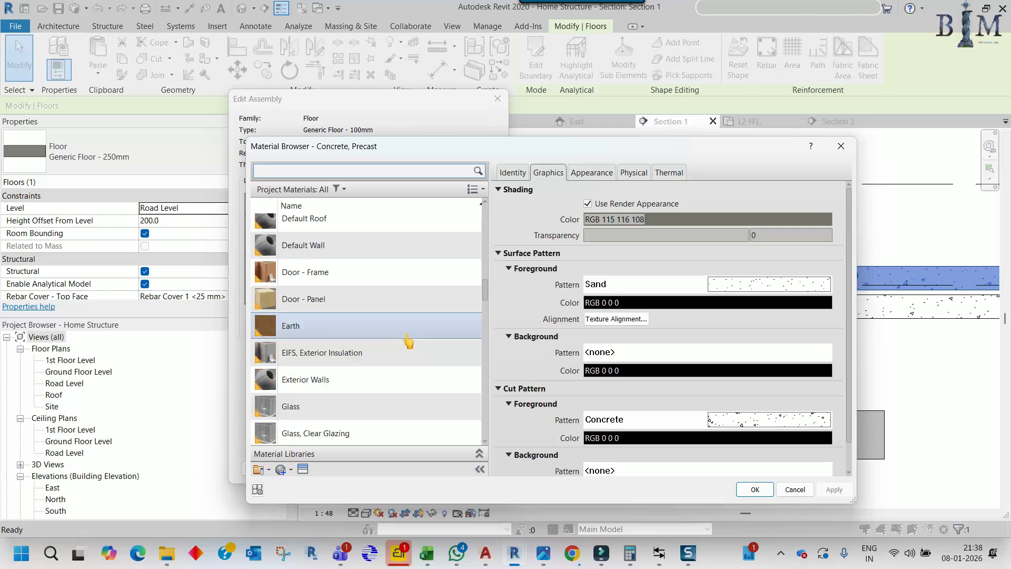
scroll(409, 343, "down", 15)
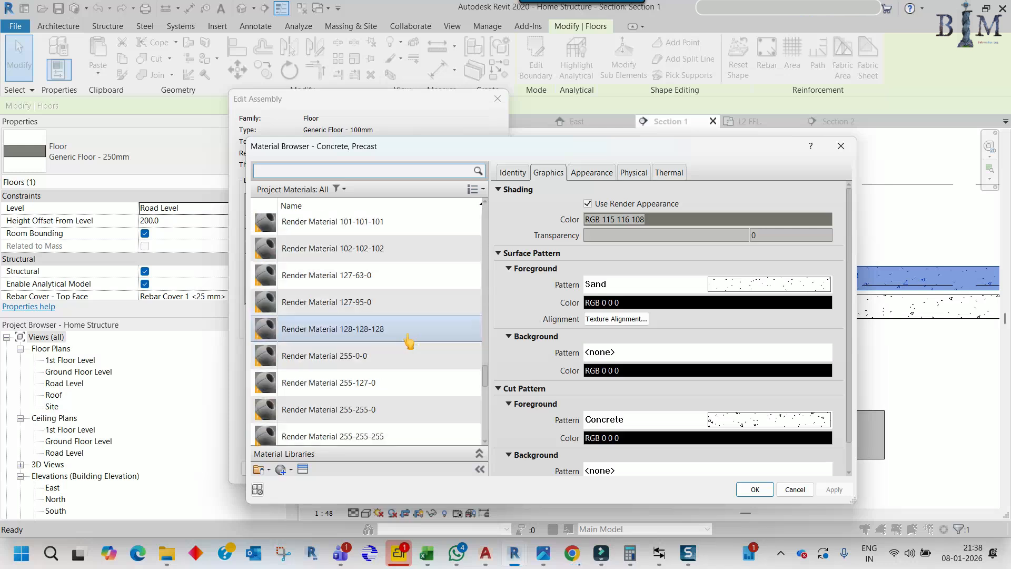
scroll(409, 343, "up", 3)
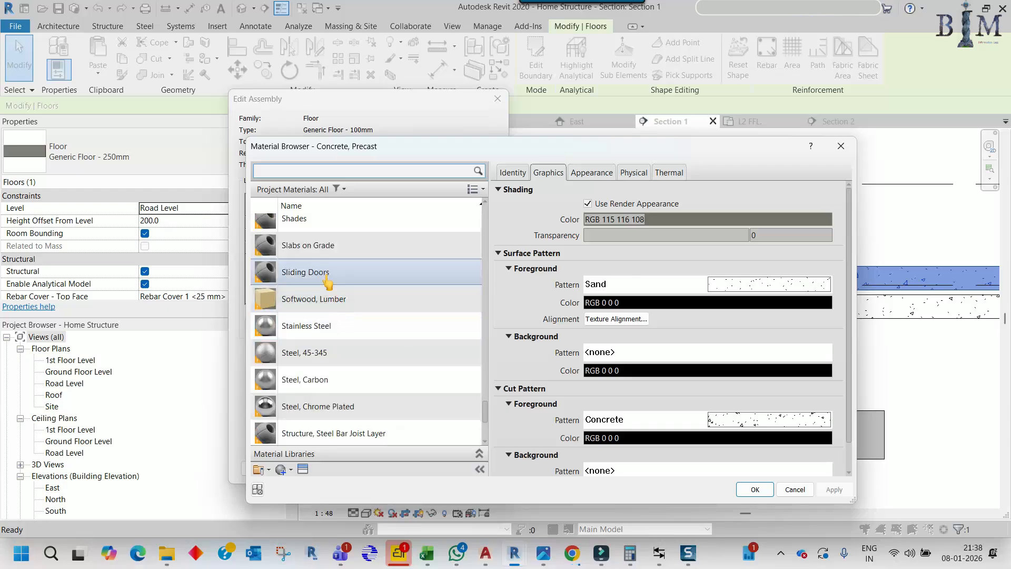
scroll(383, 395, "down", 2)
scroll(350, 369, "up", 5)
scroll(346, 327, "down", 2)
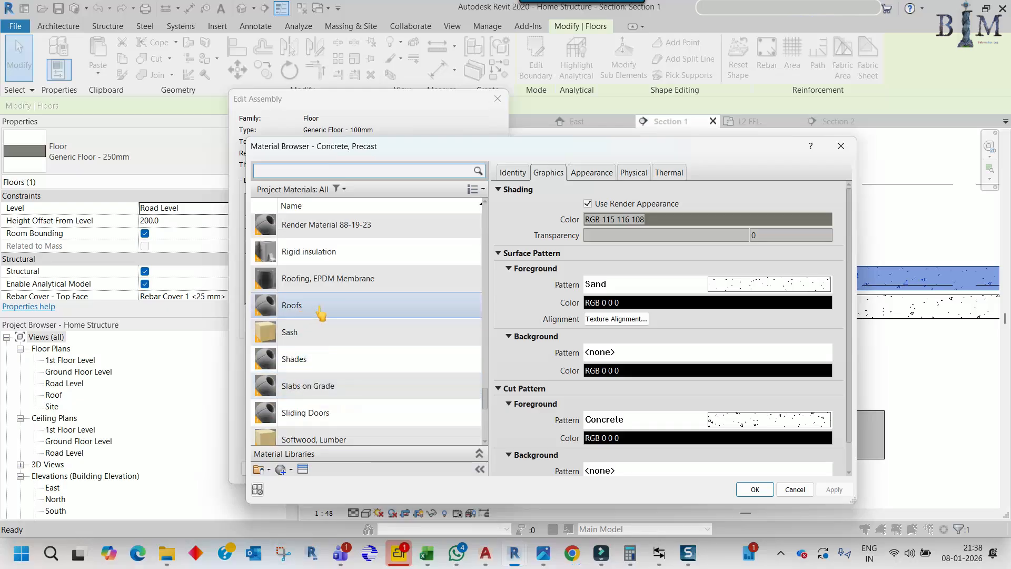
left_click(320, 310)
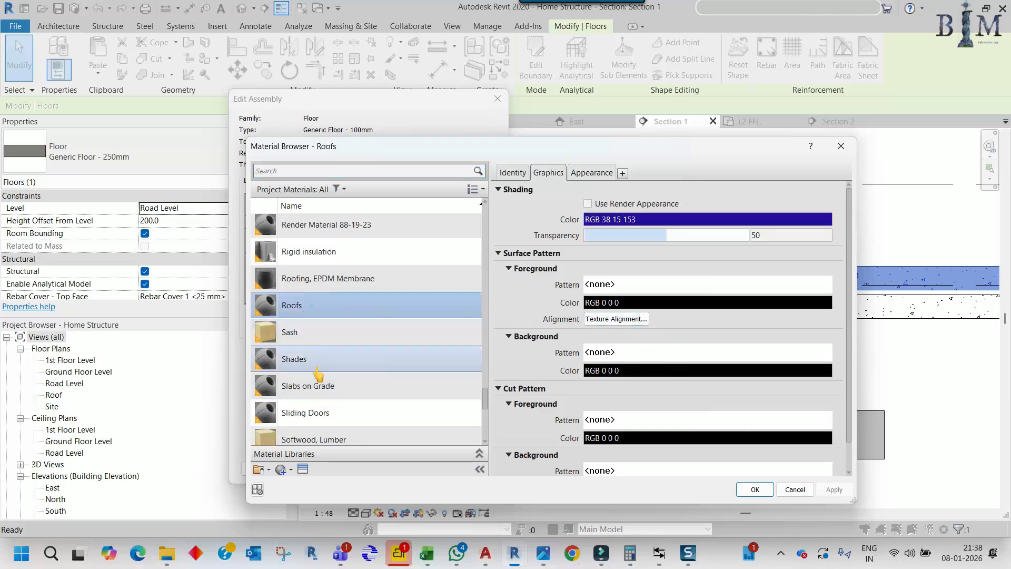
left_click(316, 331)
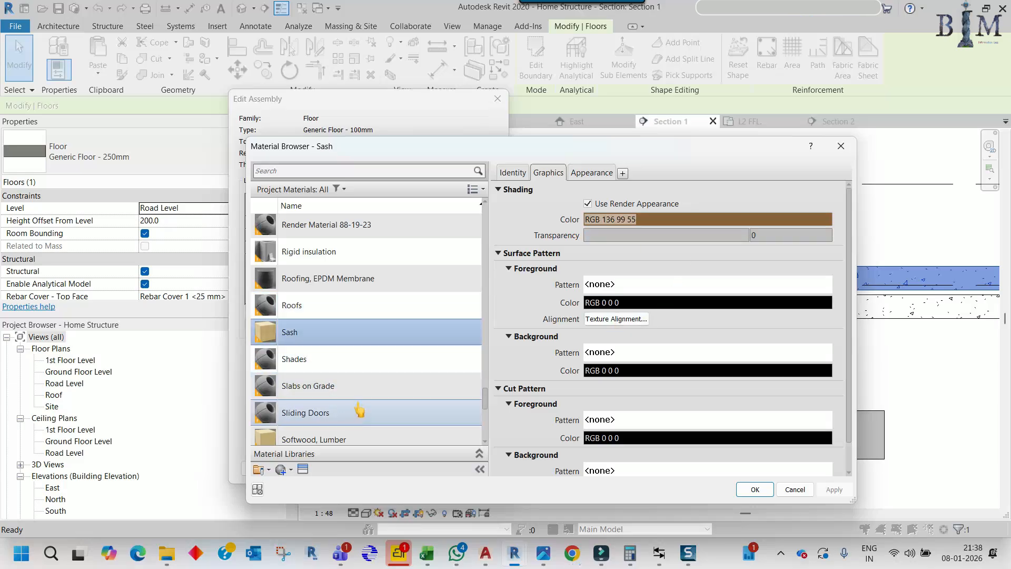
scroll(360, 411, "up", 10)
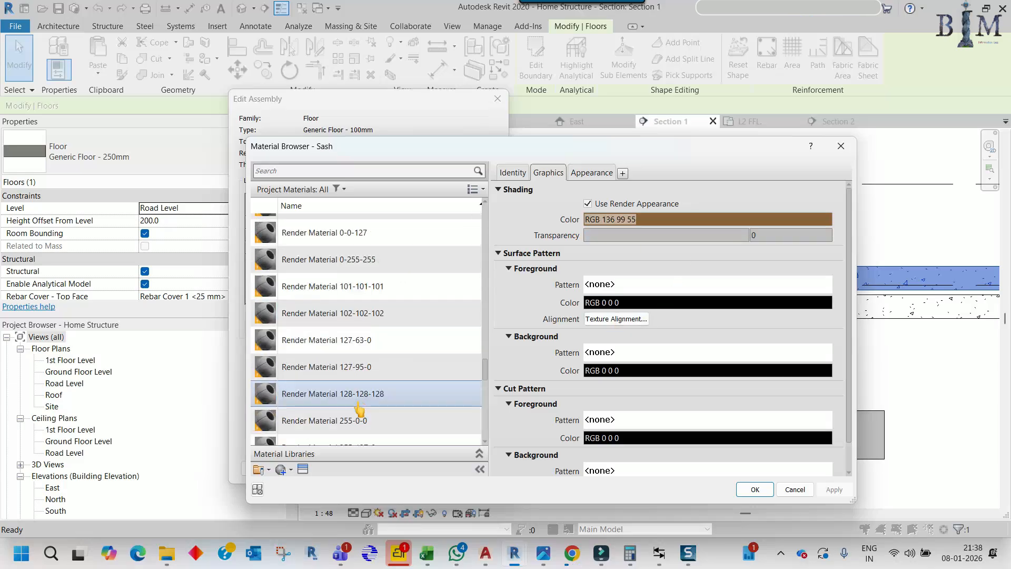
Create a new project material and rename it Finish Floor
left_click(284, 470)
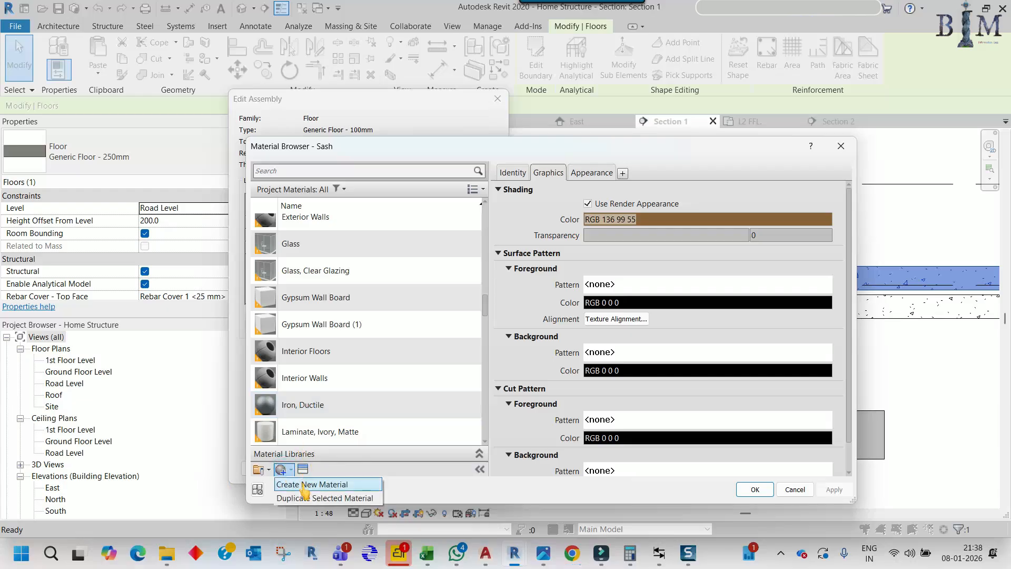
left_click(292, 479)
right_click(336, 327)
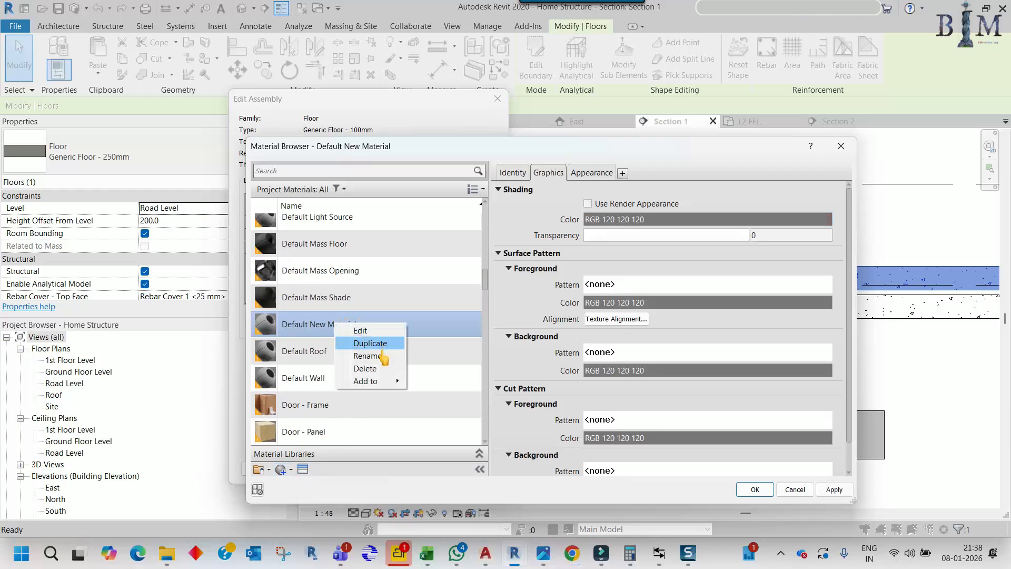
left_click(369, 353)
type("Finish Floor")
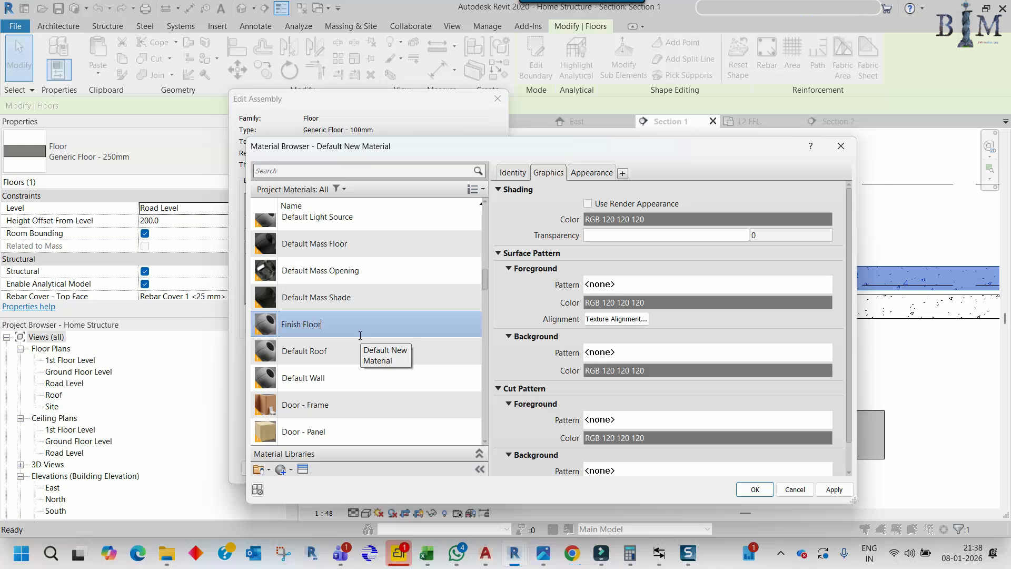
key("Return")
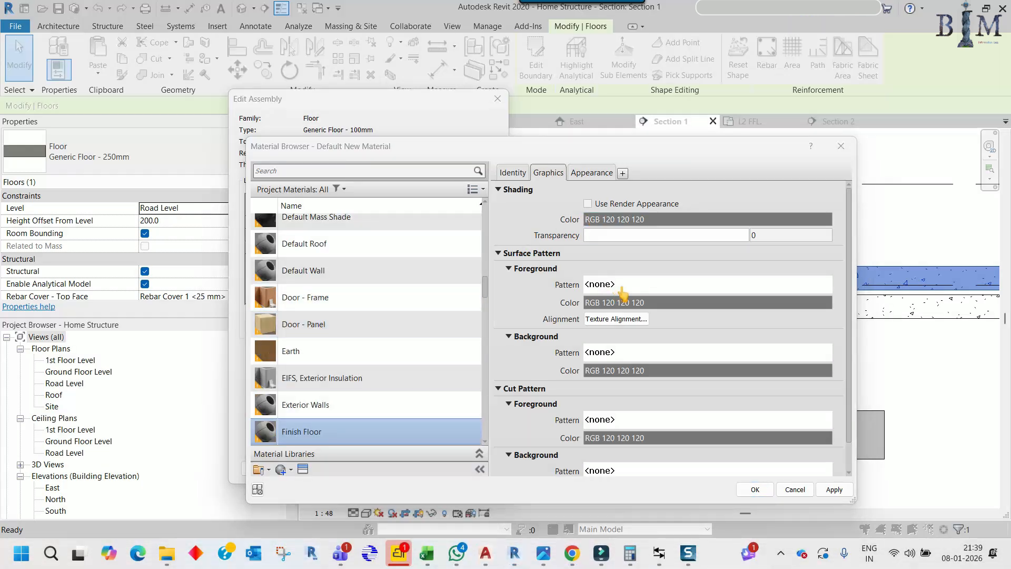
Set the Finish Floor material's surface background pattern to the Sand - Dense drafting pattern
left_click(629, 352)
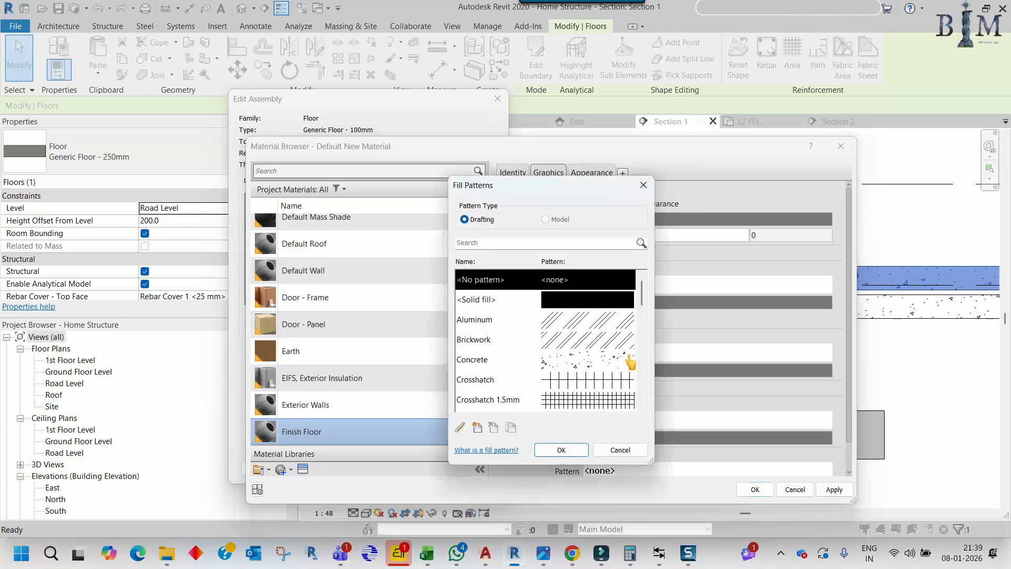
scroll(588, 369, "down", 2)
scroll(643, 324, "down", 1)
scroll(642, 329, "down", 1)
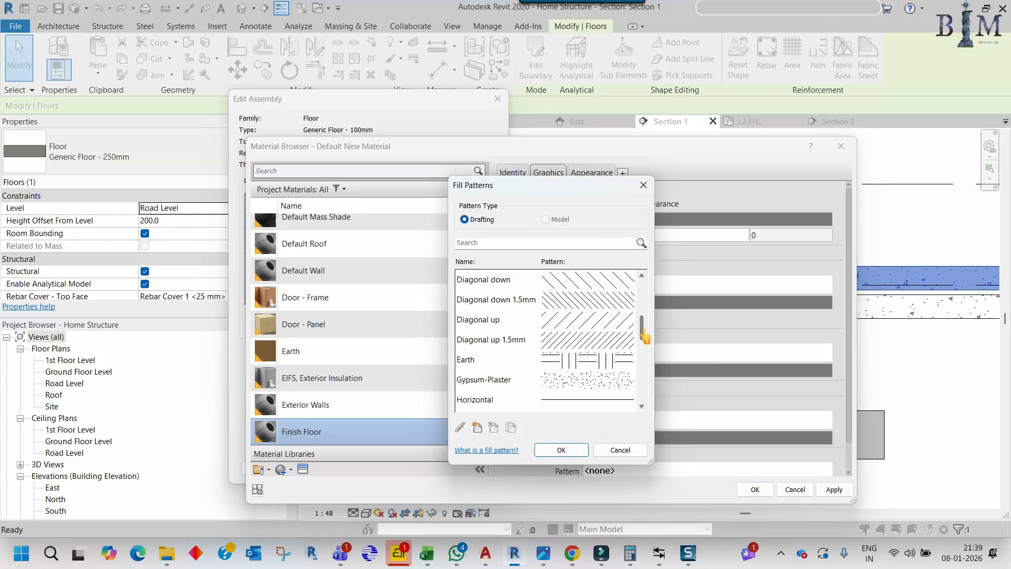
left_click(547, 388)
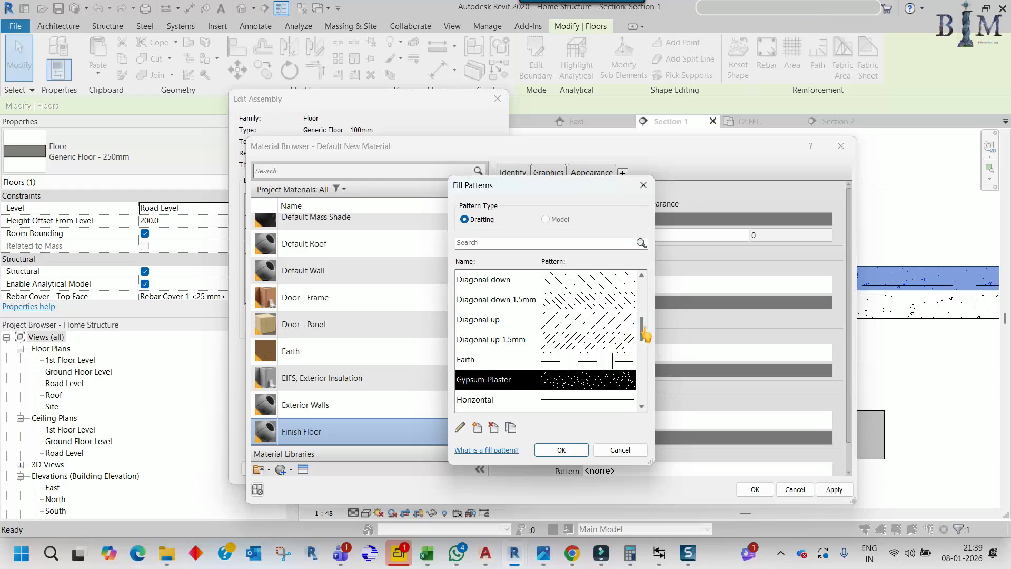
scroll(644, 333, "down", 1)
left_click_drag(645, 339, 645, 365)
left_click(545, 362)
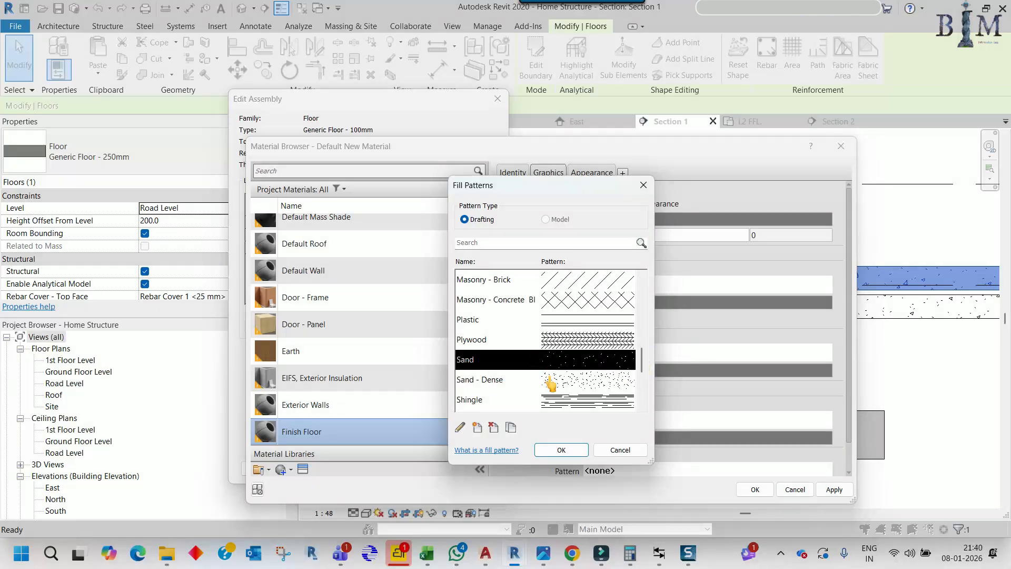
left_click(550, 380)
left_click(559, 449)
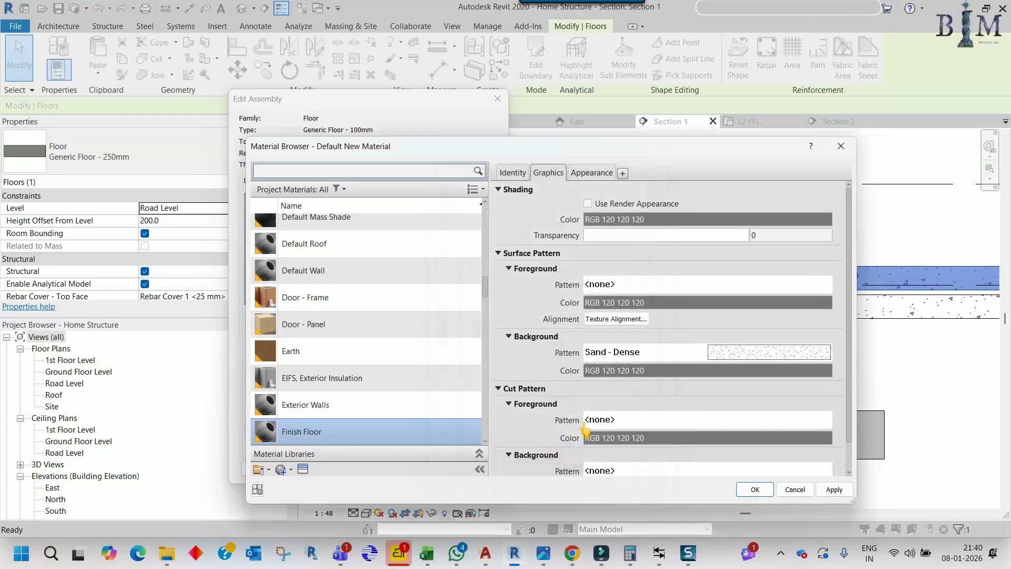
Set the Finish Floor material's surface foreground pattern to the Sand - Dense drafting pattern
left_click(626, 285)
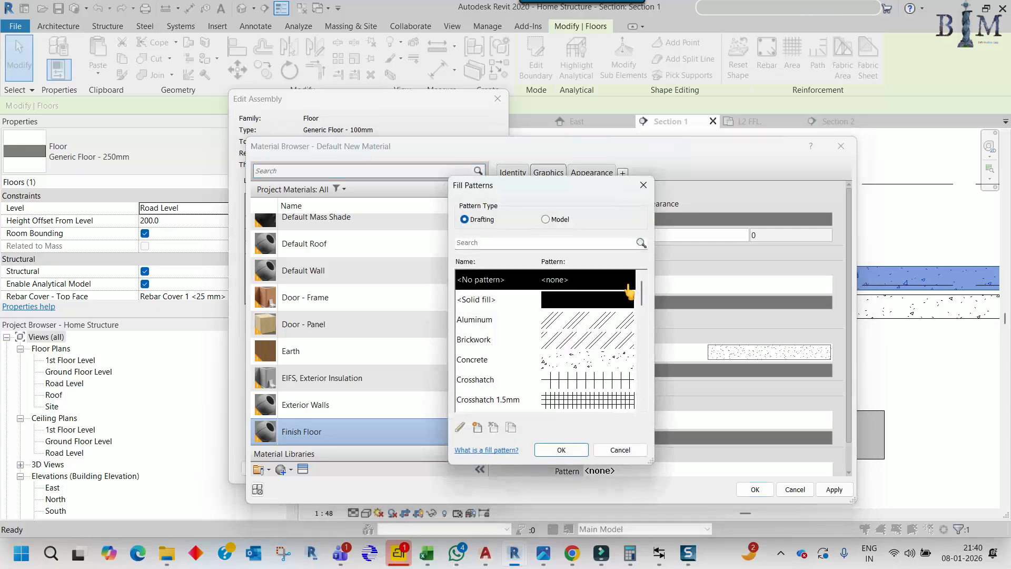
left_click_drag(642, 293, 644, 354)
scroll(592, 386, "down", 4)
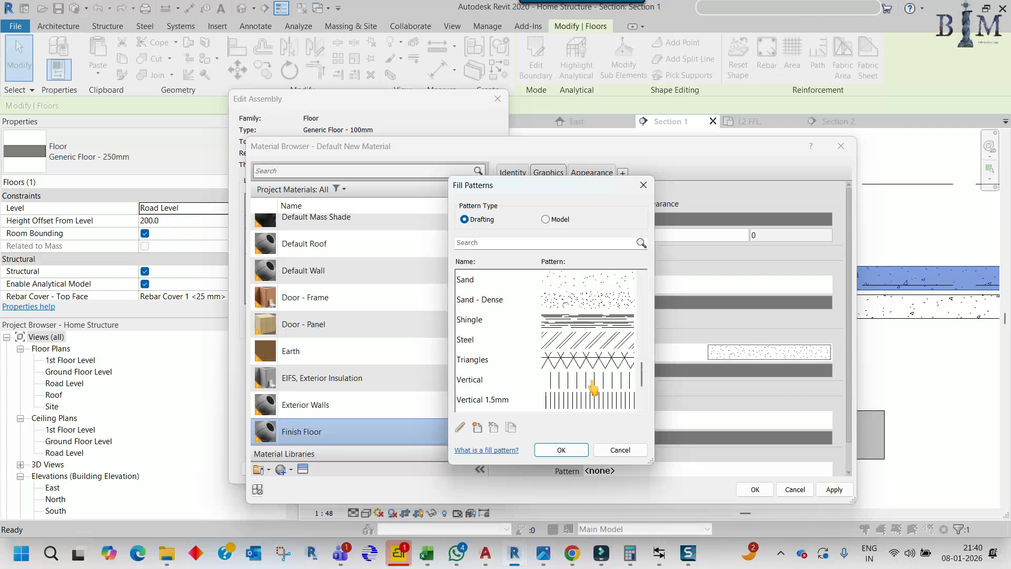
scroll(592, 390, "up", 3)
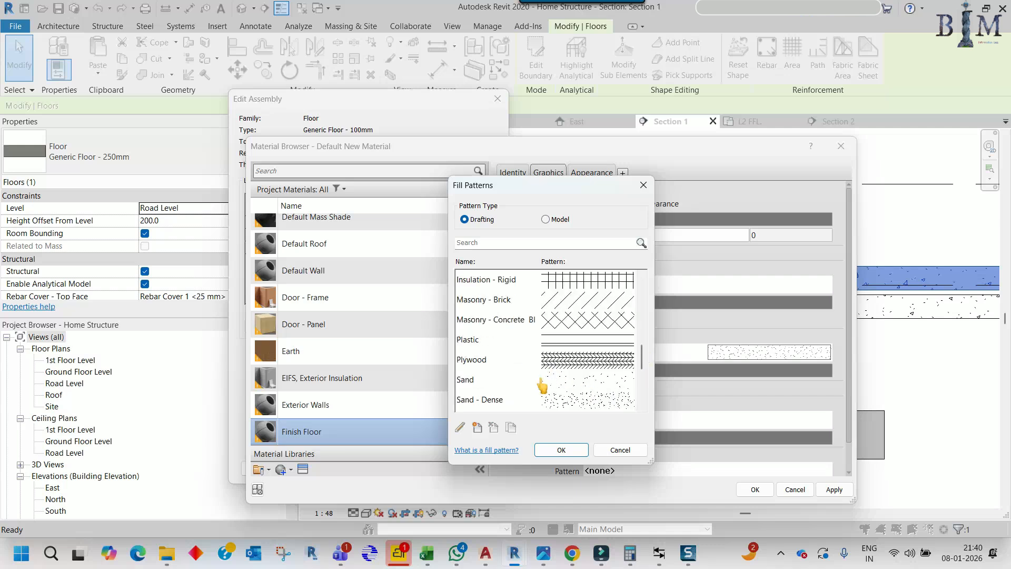
left_click(547, 401)
left_click(562, 450)
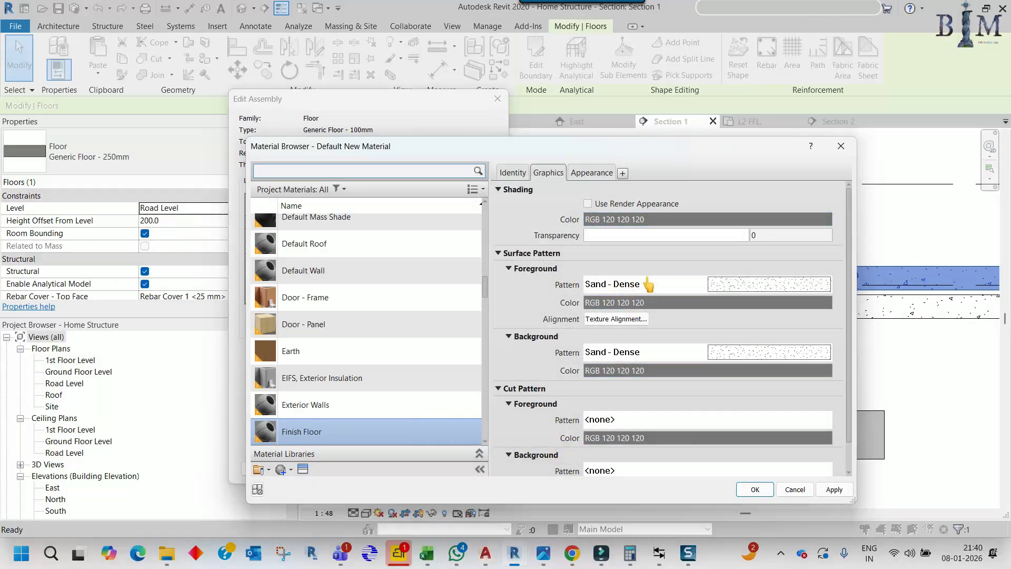
Set the Finish Floor material's generic appearance color to gray RGB 128 128 128
left_click(591, 173)
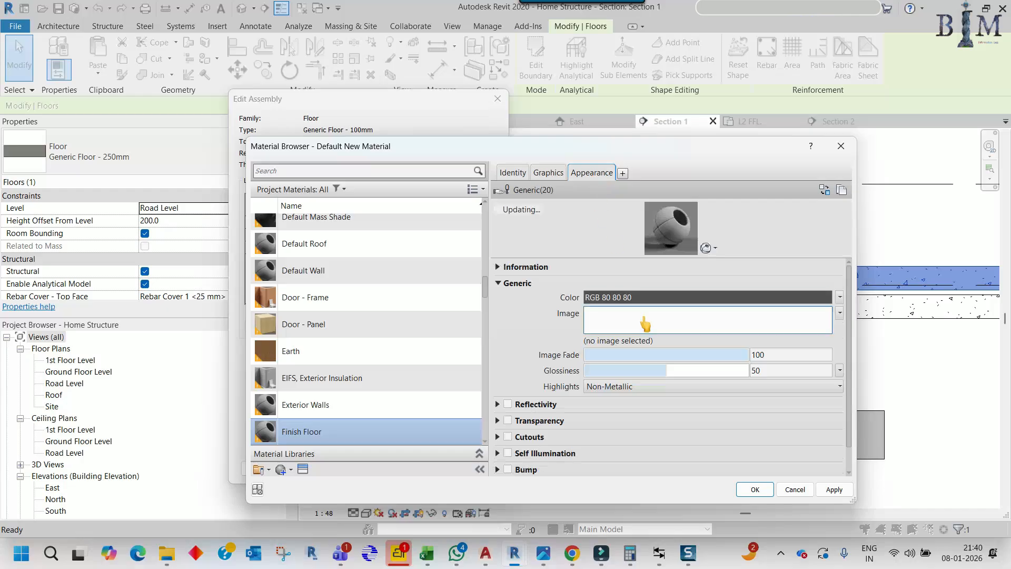
left_click(626, 297)
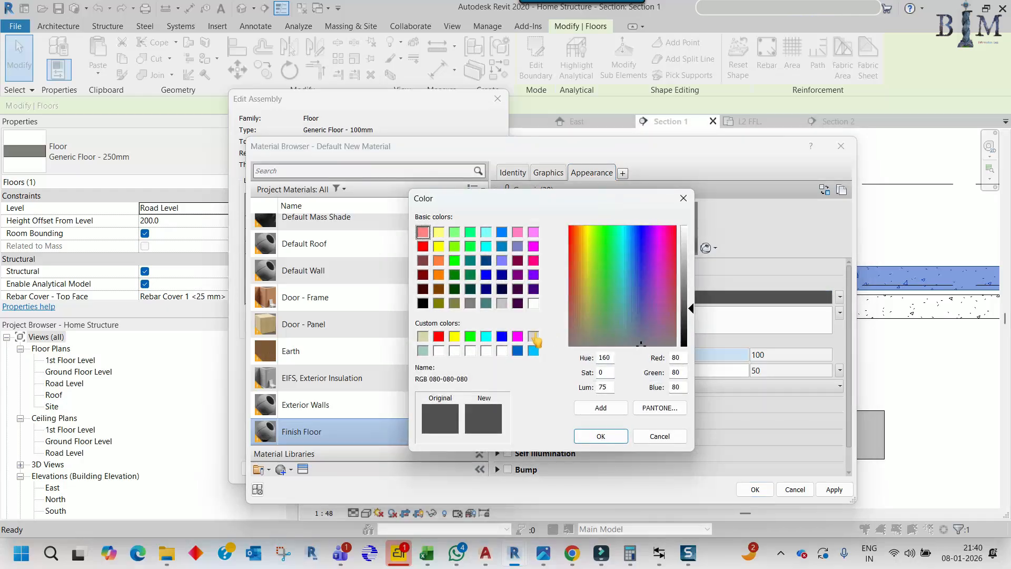
left_click_drag(643, 194, 567, 212)
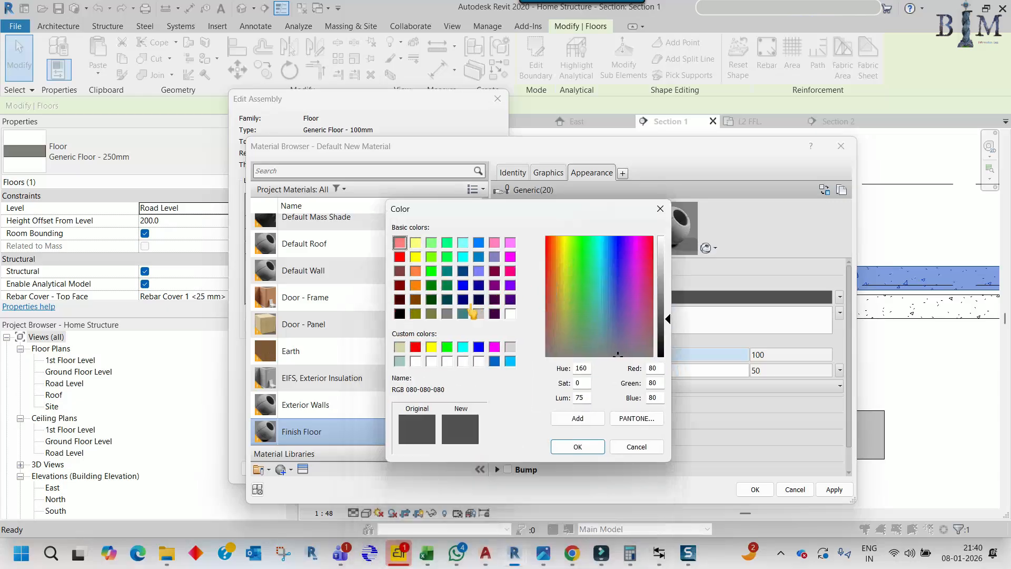
left_click(446, 313)
left_click(577, 446)
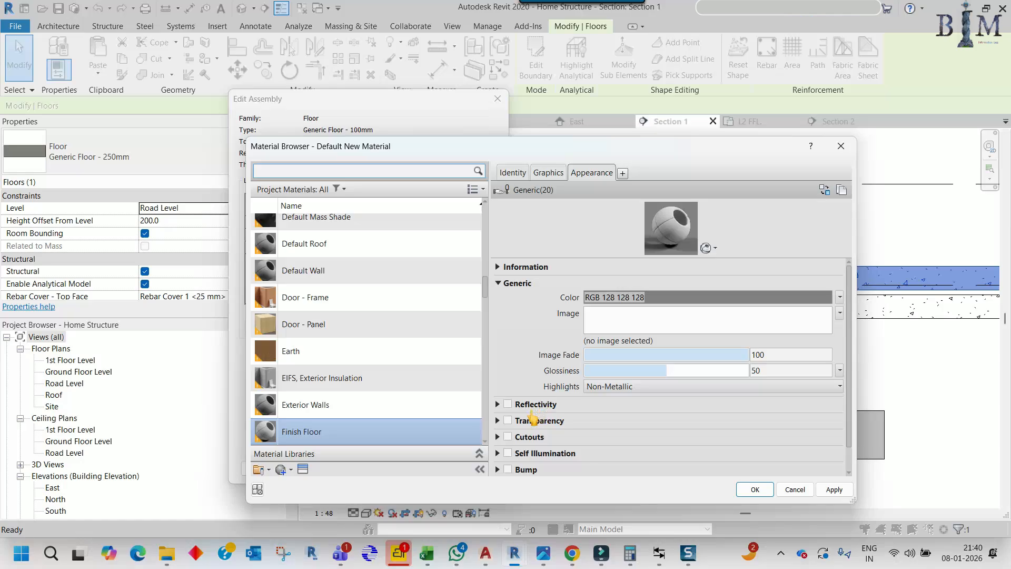
Assign the Finish Floor material to the structural layer and apply the assembly and floor type changes
left_click(548, 176)
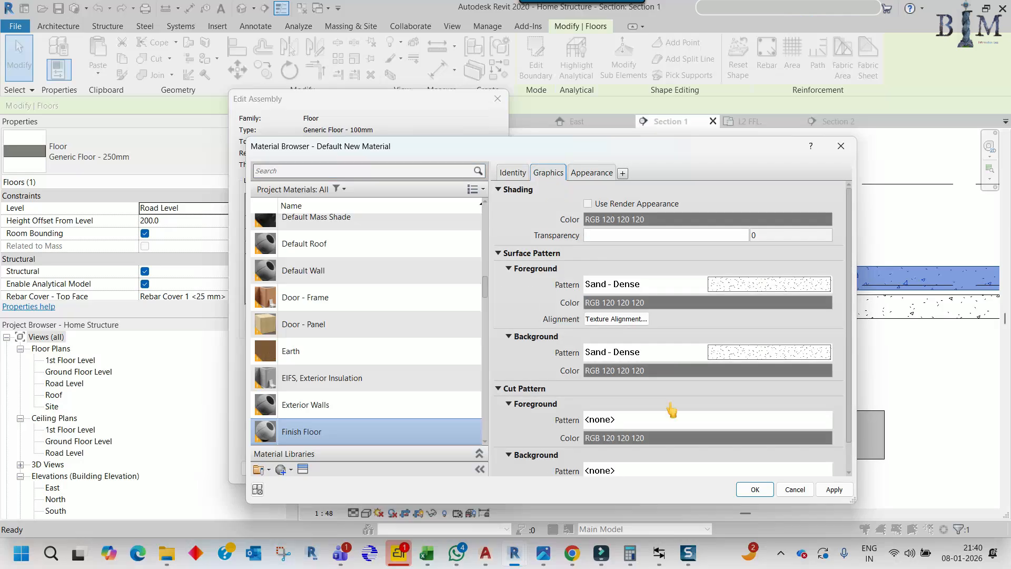
left_click(754, 489)
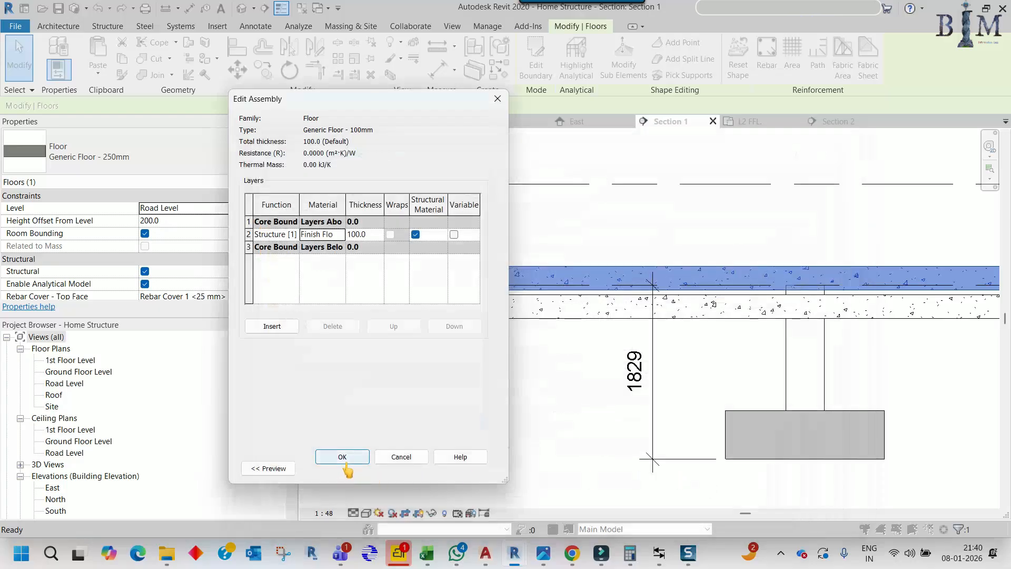
left_click(341, 454)
left_click(350, 468)
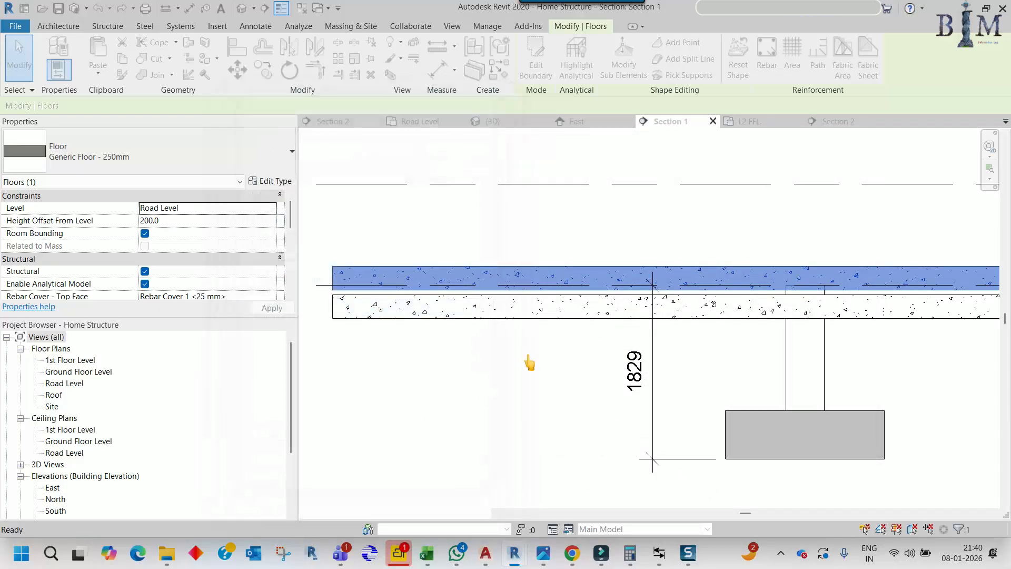
Open the Finish Floor material for editing from the structural layer of the upper 100 mm floor at Road Level
middle_click_drag(618, 281, 616, 303)
left_click(591, 301)
left_click(576, 299)
key("Escape")
left_click(580, 298)
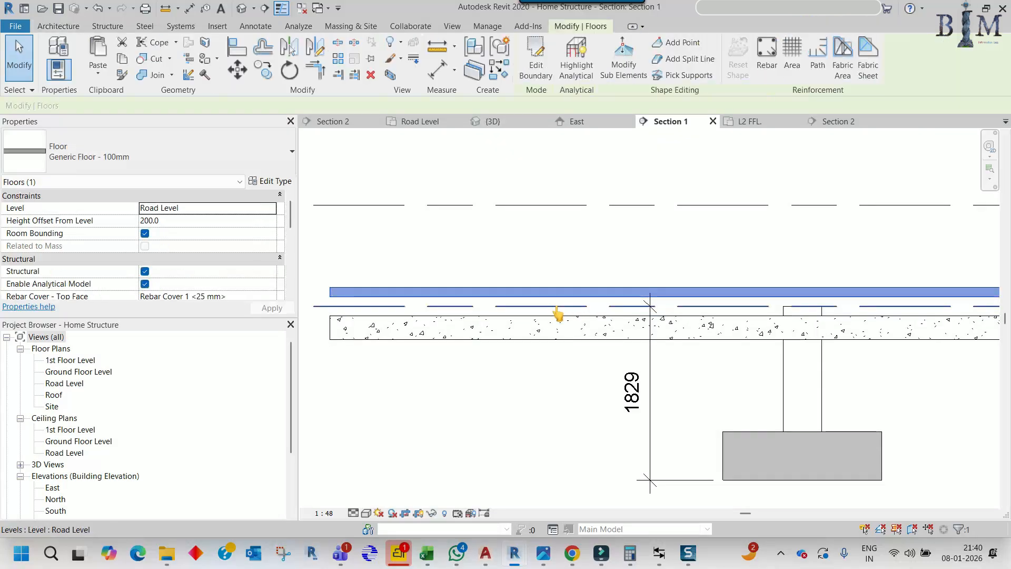
scroll(490, 305, "up", 2)
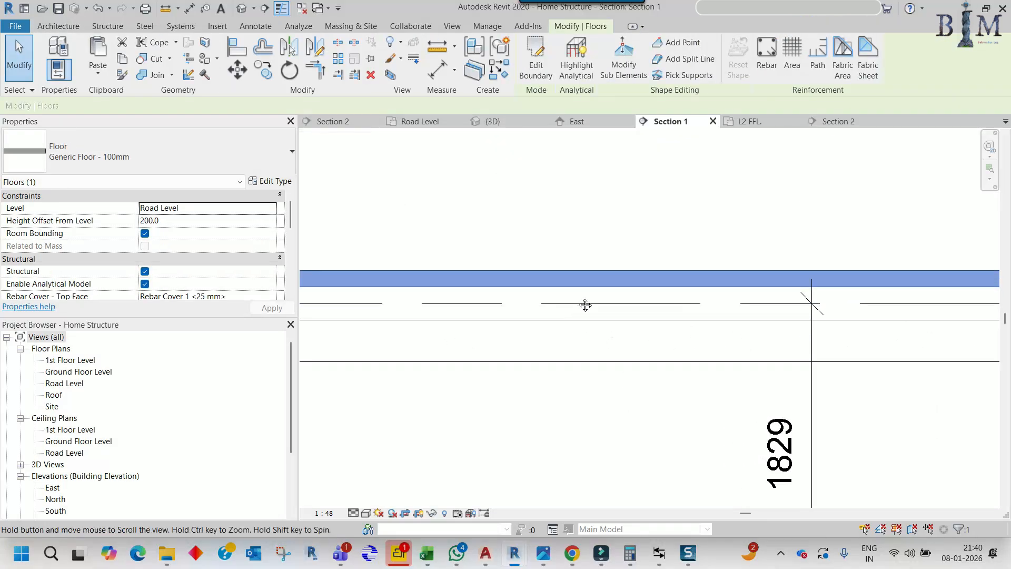
scroll(582, 305, "down", 2)
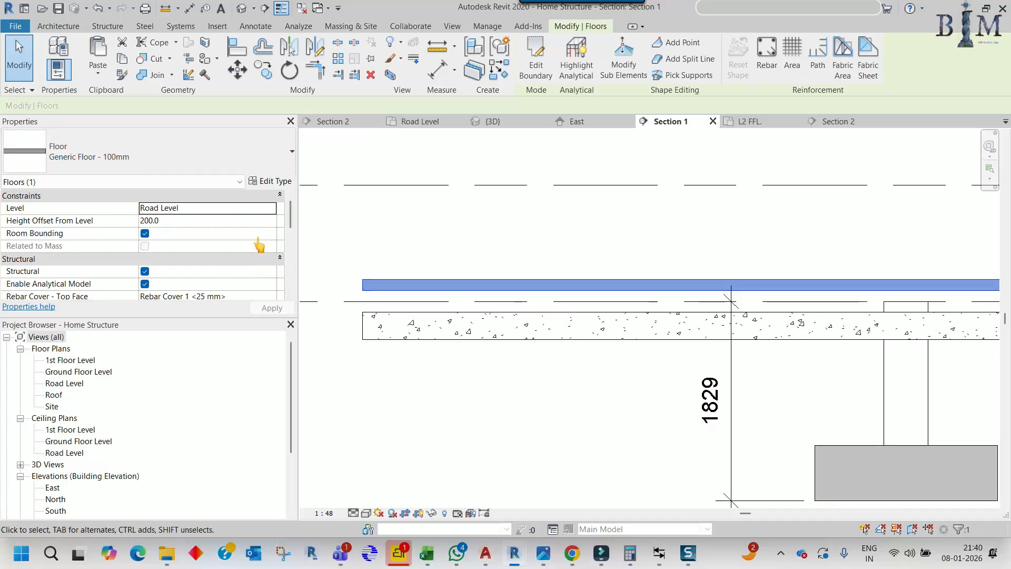
left_click(269, 180)
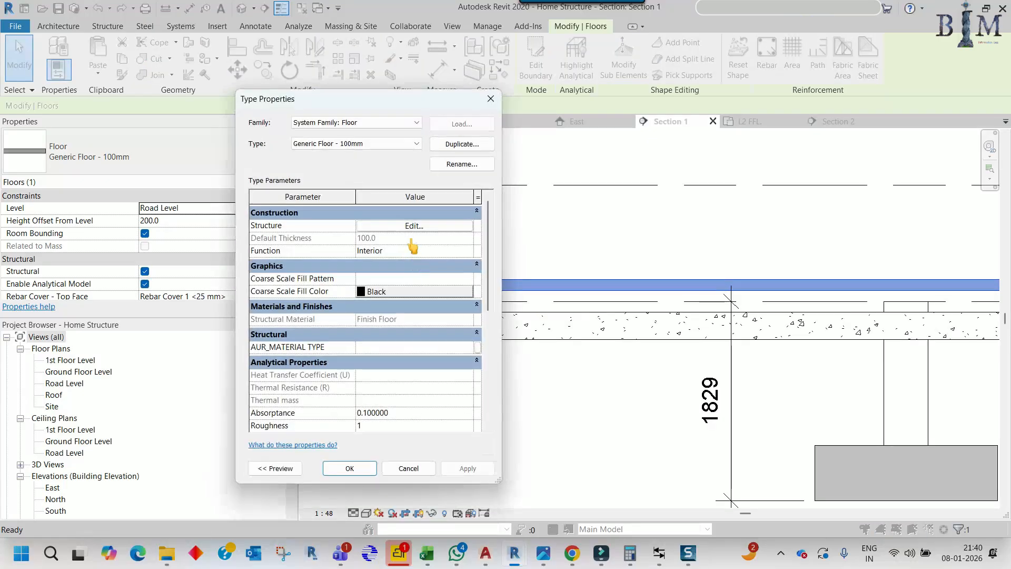
left_click(409, 226)
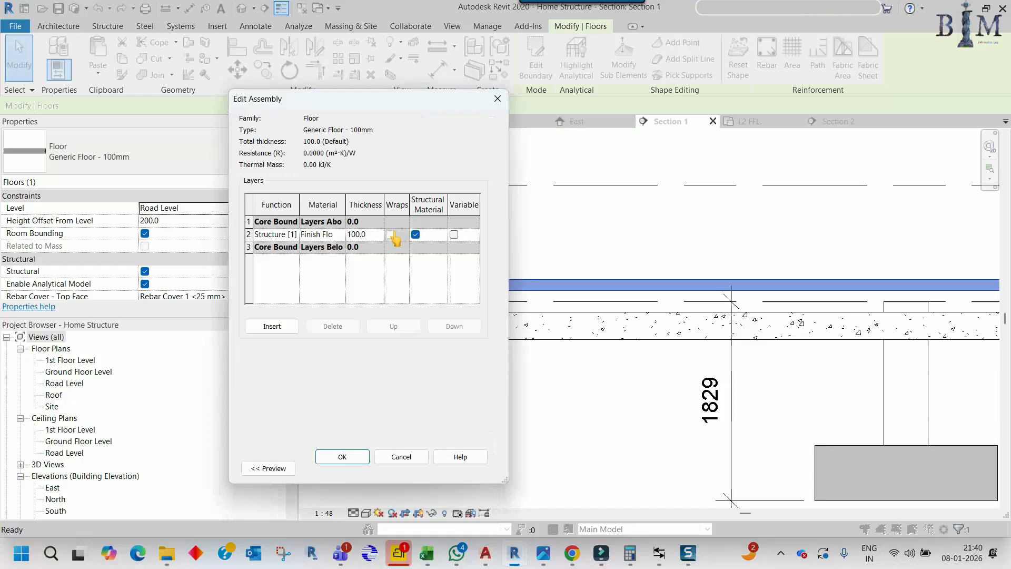
left_click(340, 235)
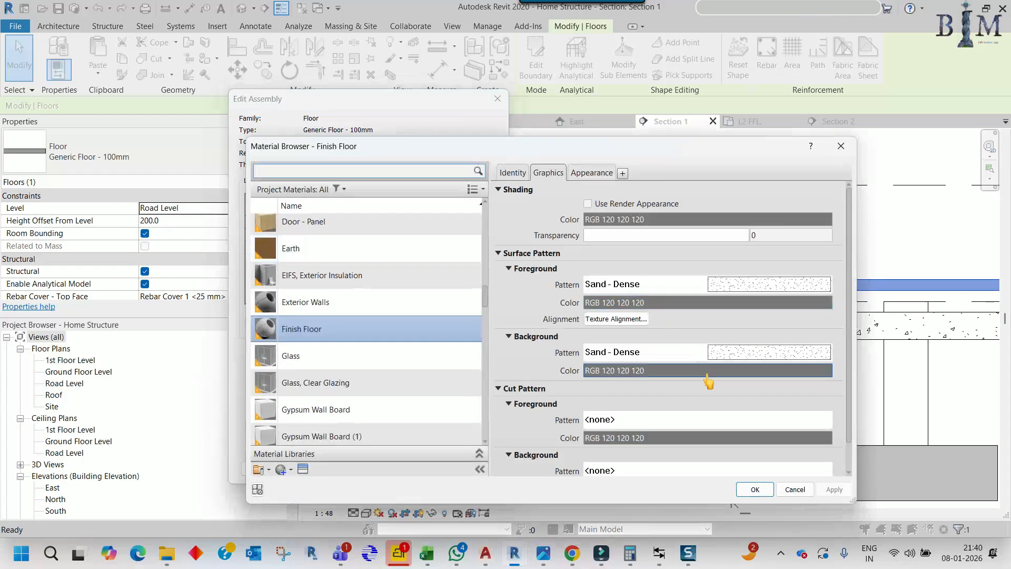
Set the Finish Floor material's cut foreground pattern to Sand - Dense and apply the material, assembly and floor type changes
left_click(678, 421)
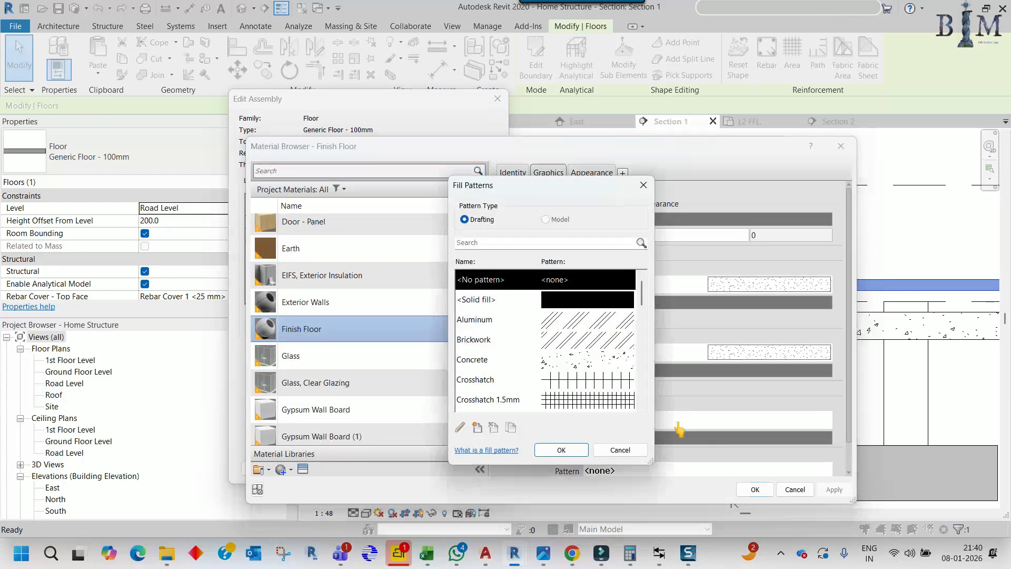
left_click_drag(641, 289, 643, 378)
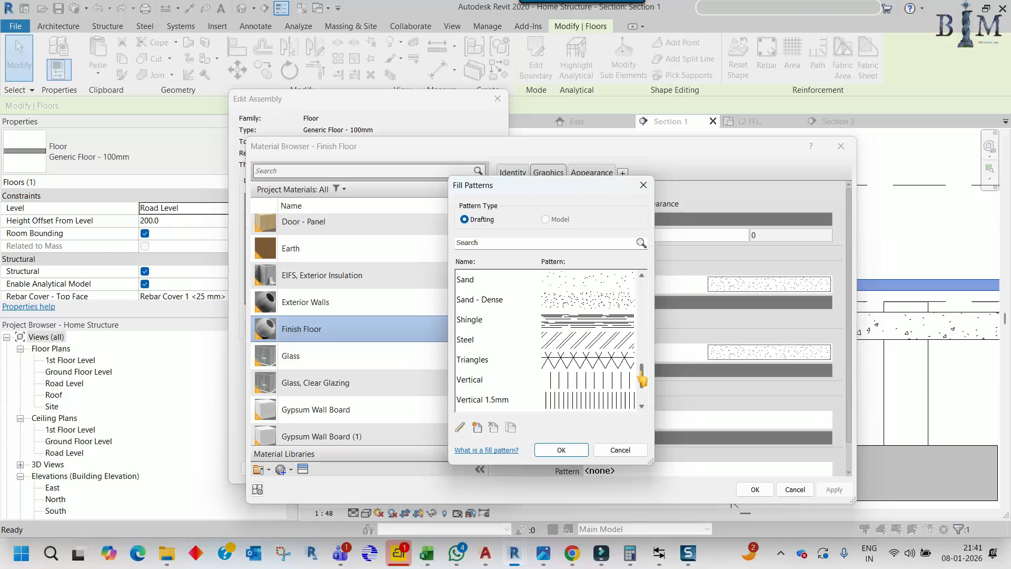
left_click(542, 300)
left_click(561, 449)
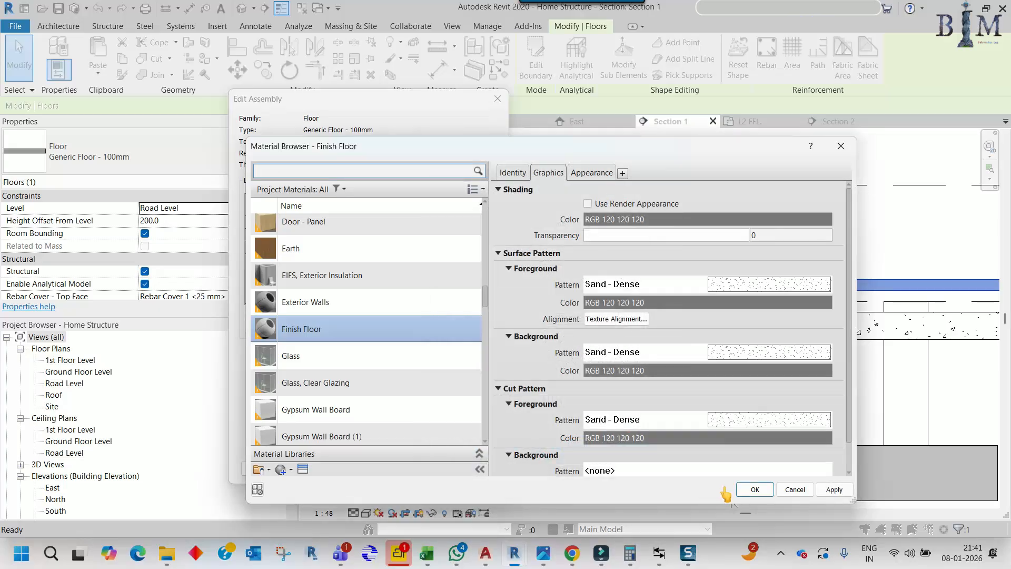
left_click(749, 490)
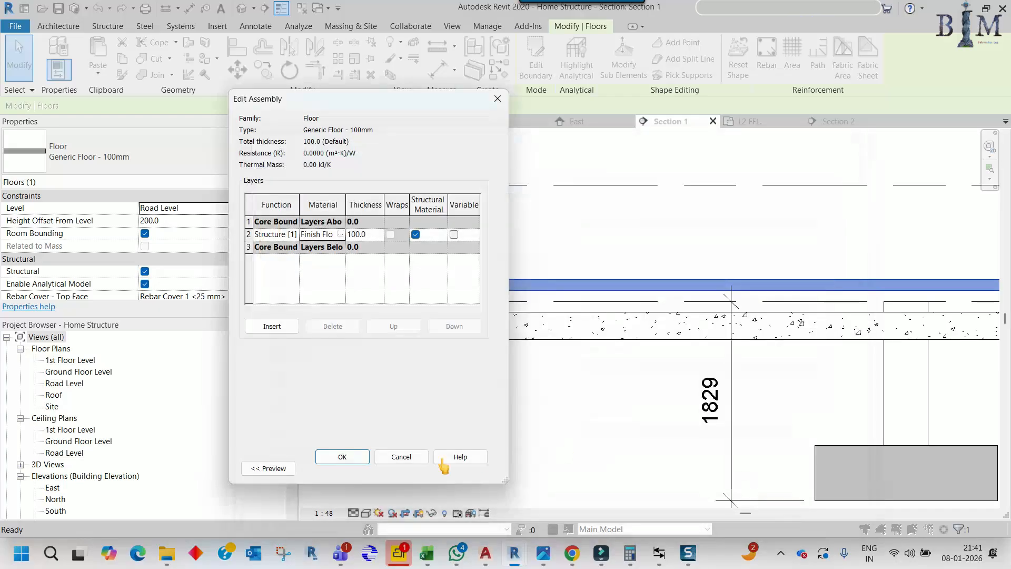
left_click(340, 456)
left_click(352, 468)
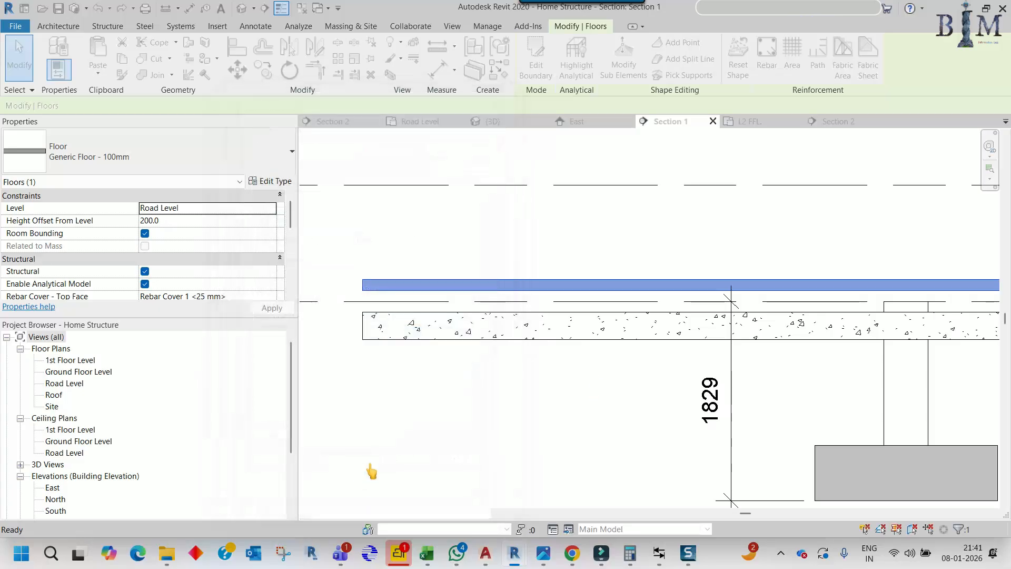
left_click(445, 294)
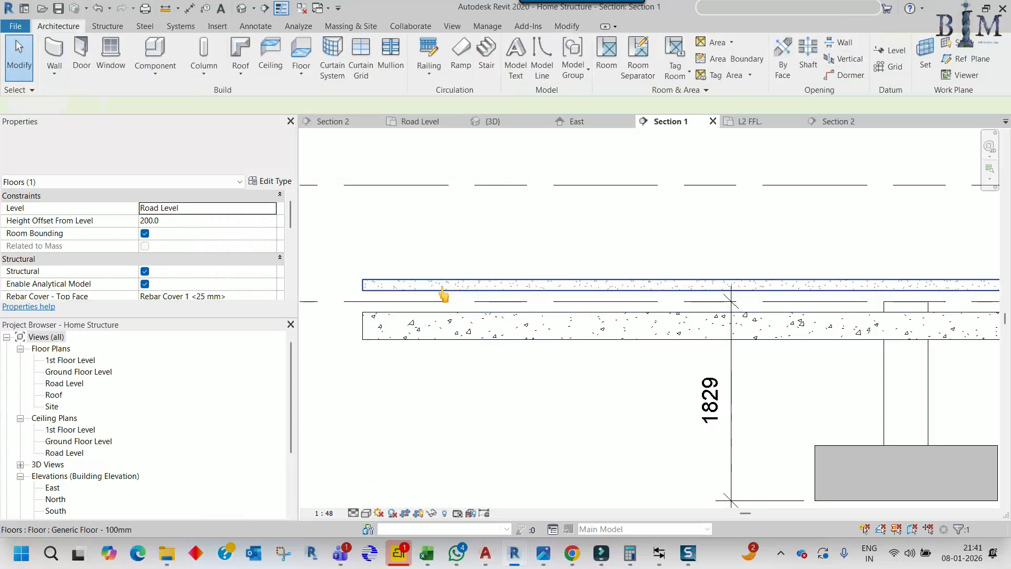
scroll(429, 298, "up", 2)
left_click(410, 287)
middle_click_drag(446, 283, 527, 252)
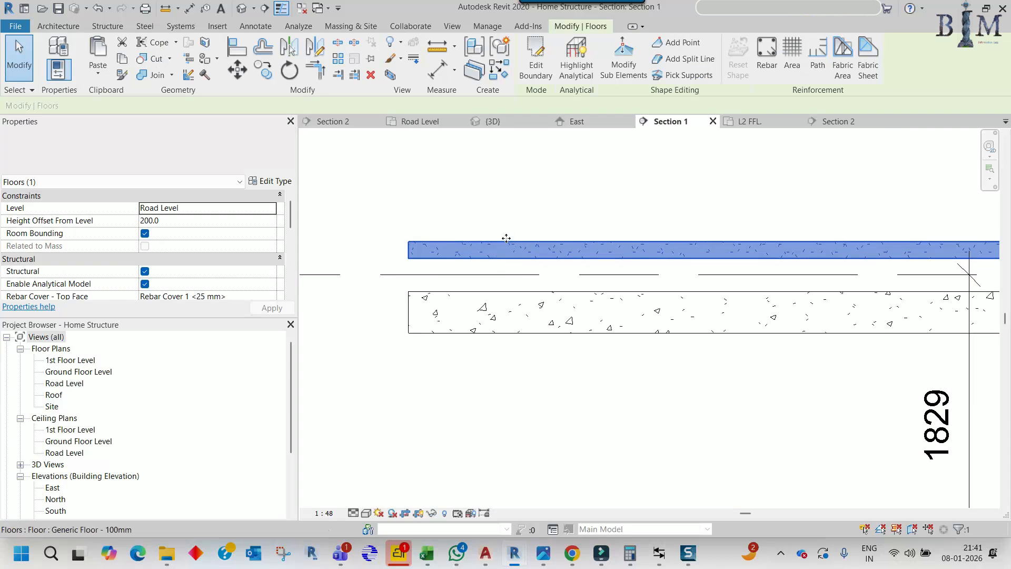
left_click(237, 70)
scroll(441, 237, "up", 1)
left_click(450, 244)
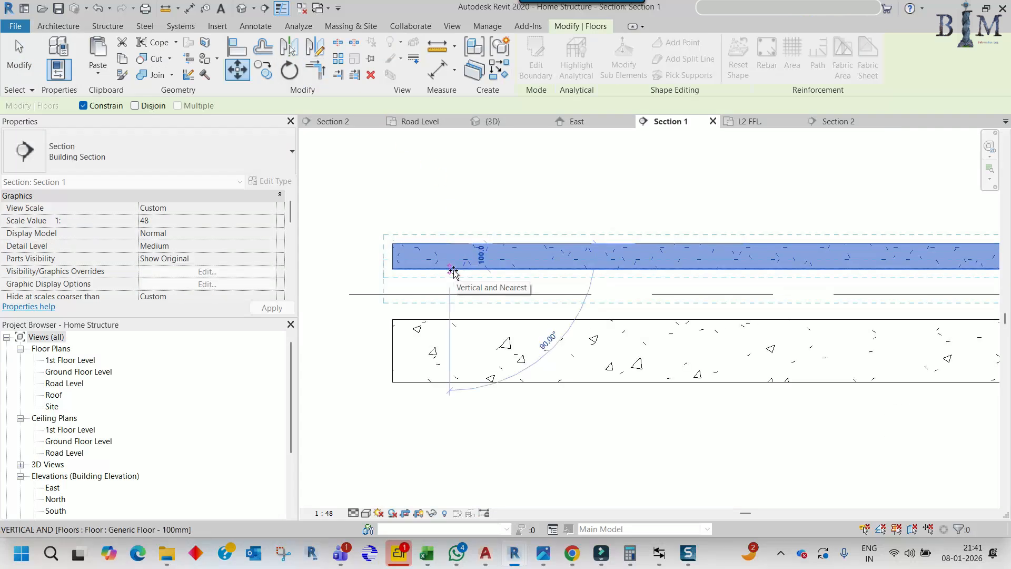
key("Escape")
key("Escape")
scroll(465, 250, "down", 2)
scroll(466, 257, "down", 1)
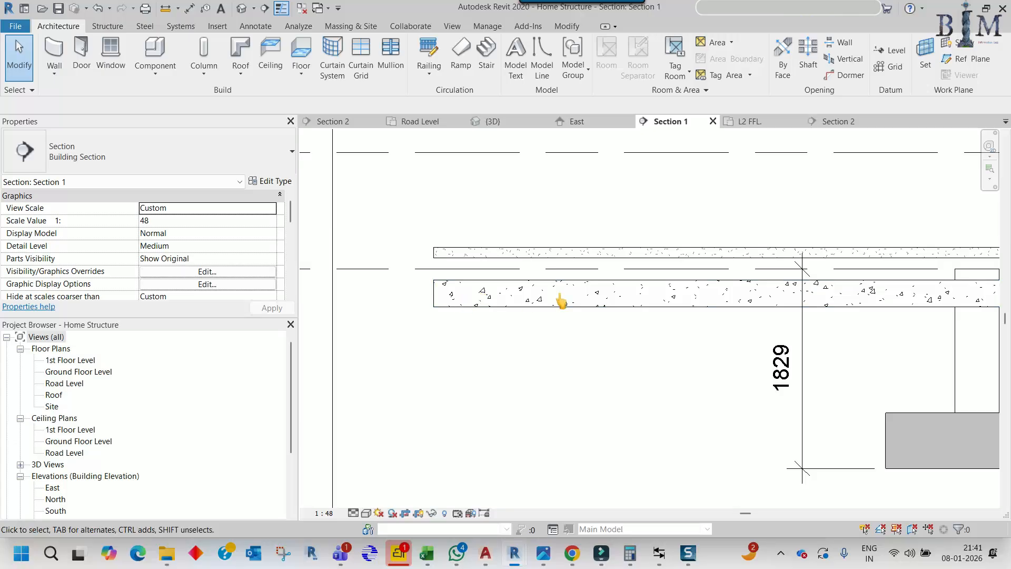
Duplicate the lower precast slab's floor type under the name Generic Floor - 350mm
middle_click_drag(562, 302, 509, 300)
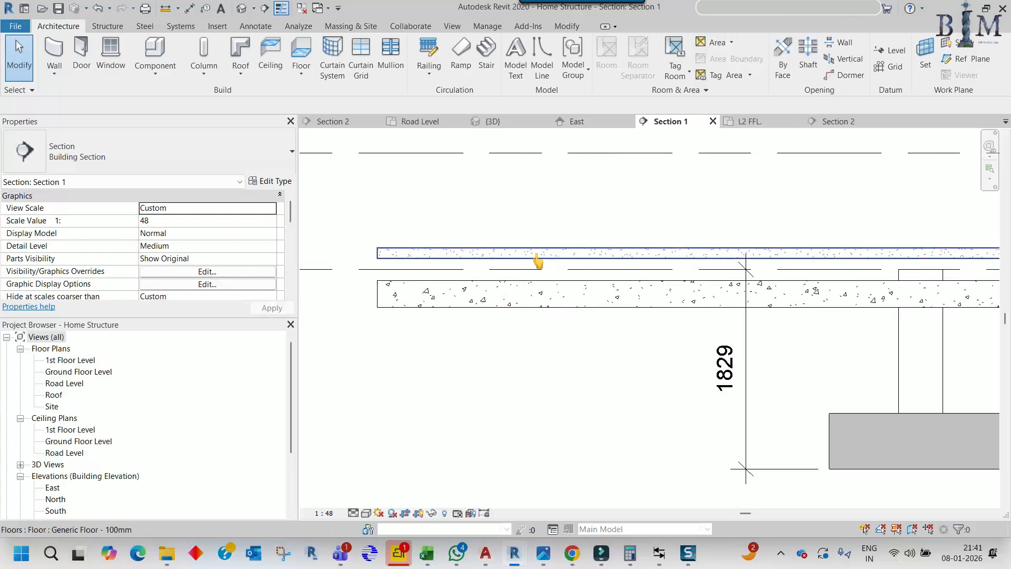
left_click(522, 289)
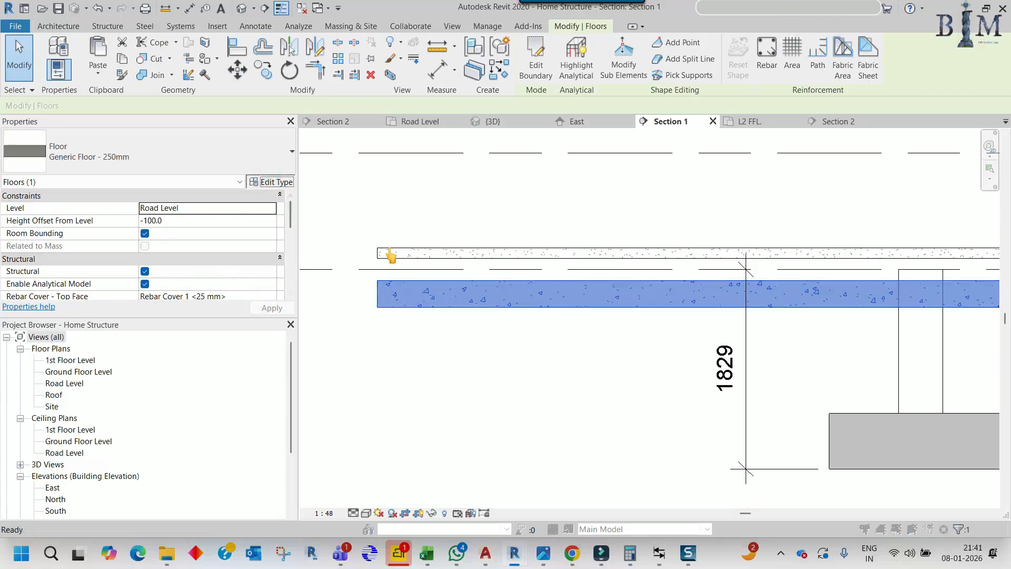
left_click(270, 182)
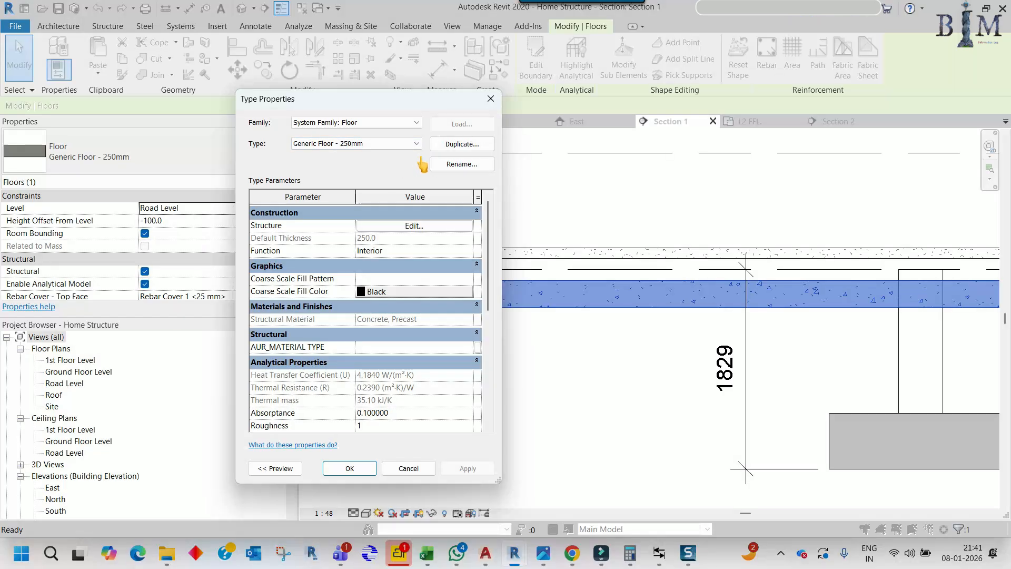
left_click(457, 145)
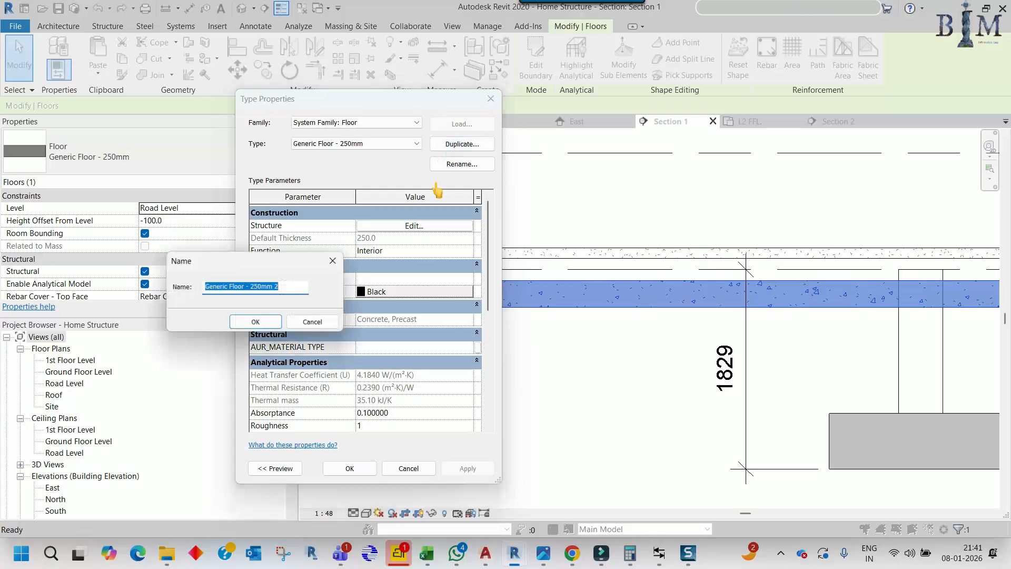
left_click(259, 284)
double_click(255, 287)
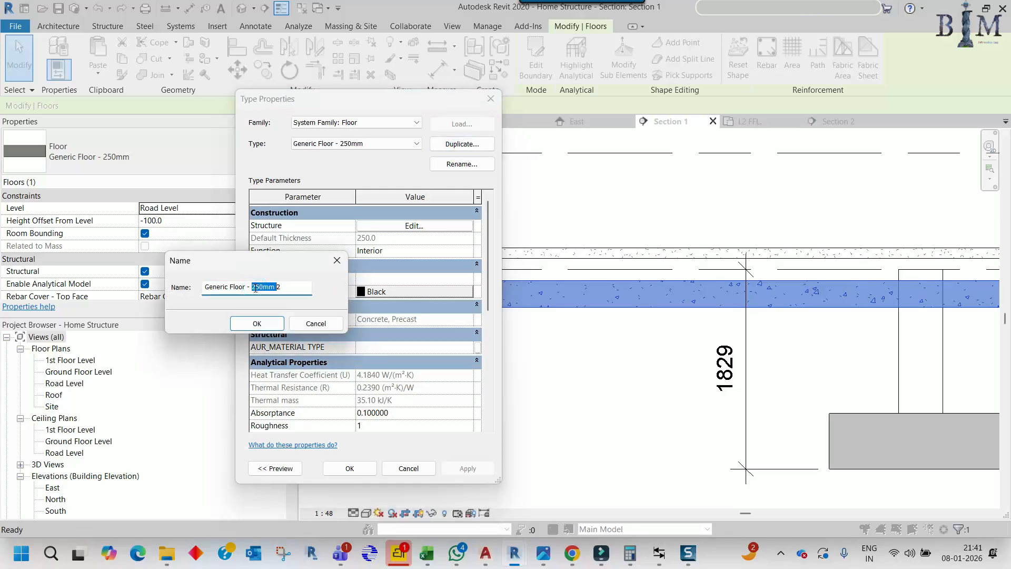
type("350mm")
left_click(286, 288)
key("BackSpace")
key("BackSpace")
left_click(259, 324)
Add a 100 mm Finish Floor layer below the core boundary of the Generic Floor - 350mm assembly and accept the structure
left_click(401, 228)
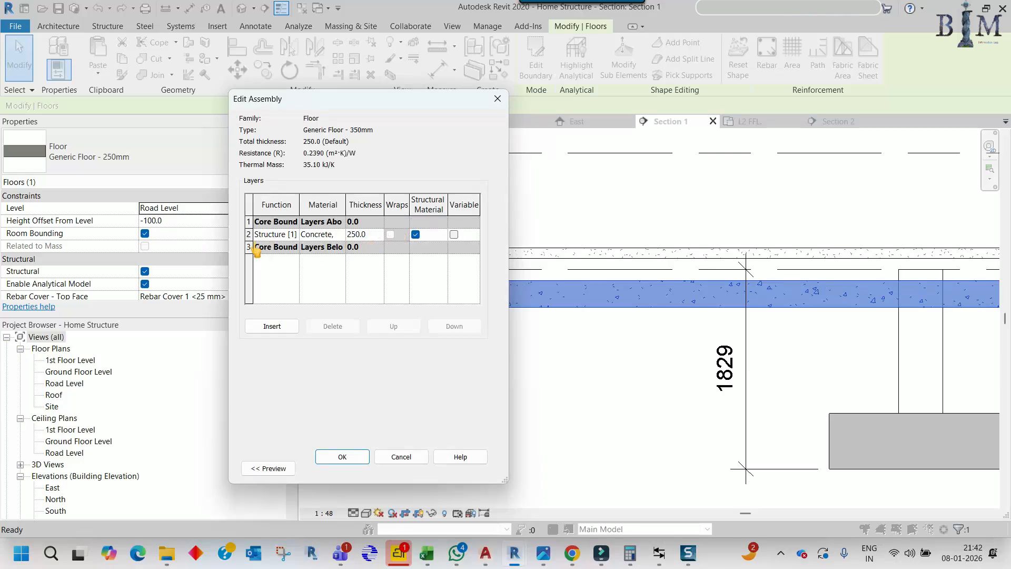
left_click(272, 326)
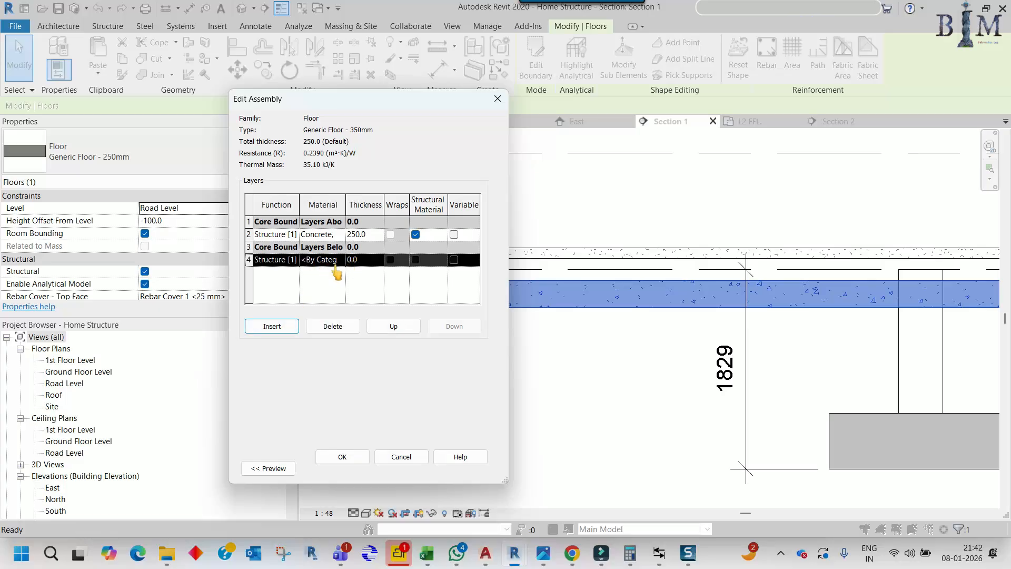
left_click(365, 261)
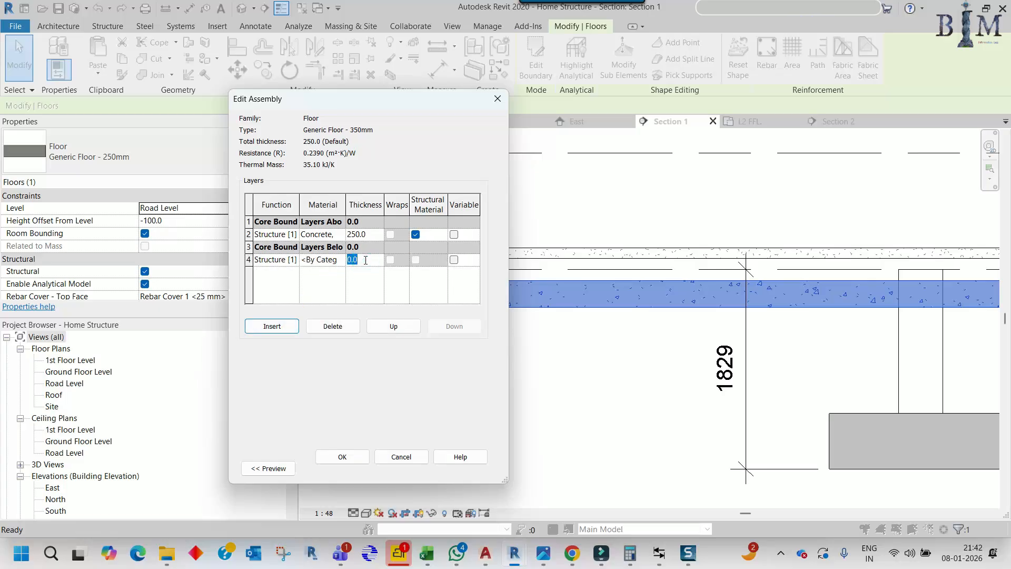
left_click(336, 262)
left_click(339, 260)
left_click(336, 329)
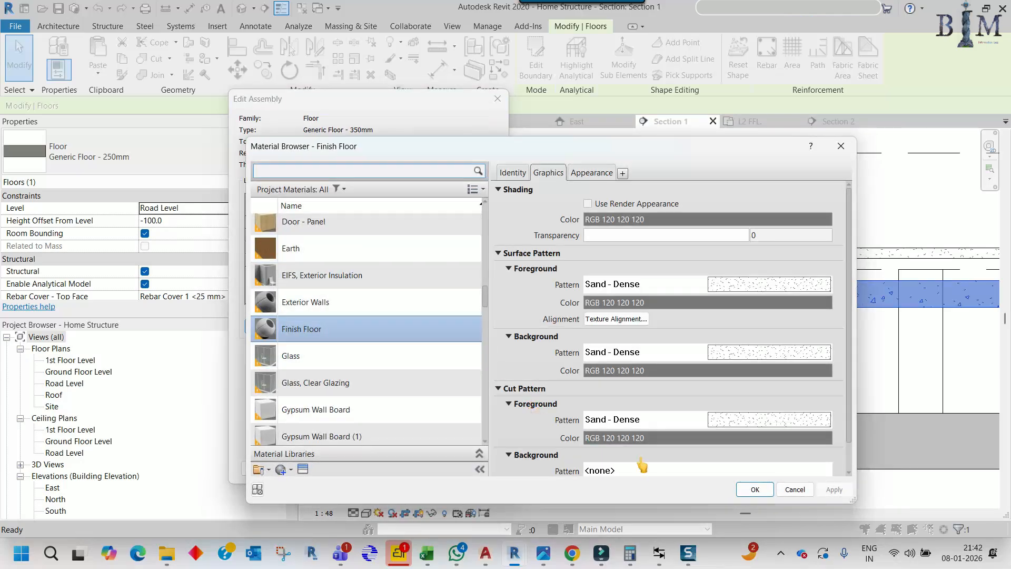
left_click(754, 489)
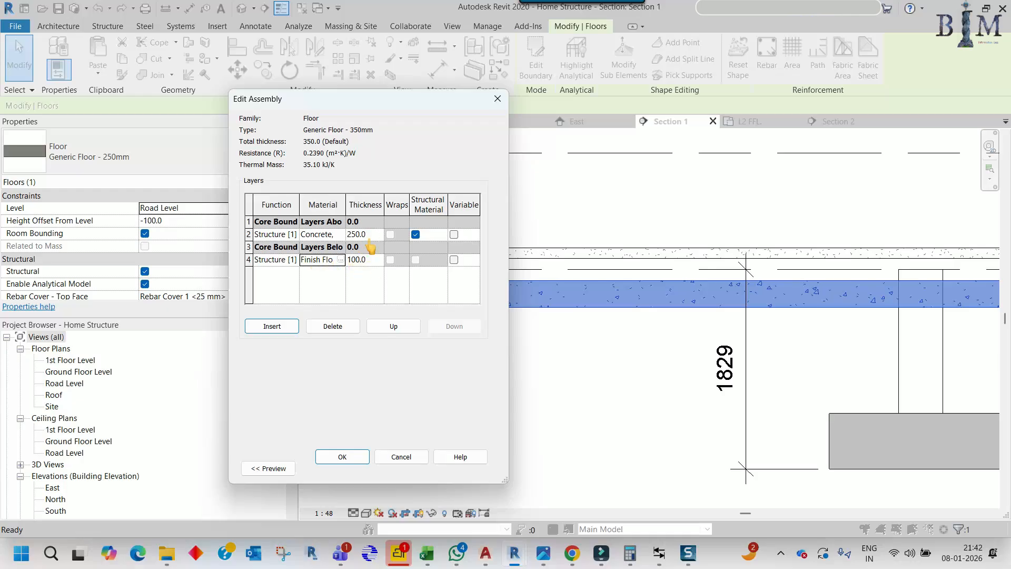
left_click(349, 463)
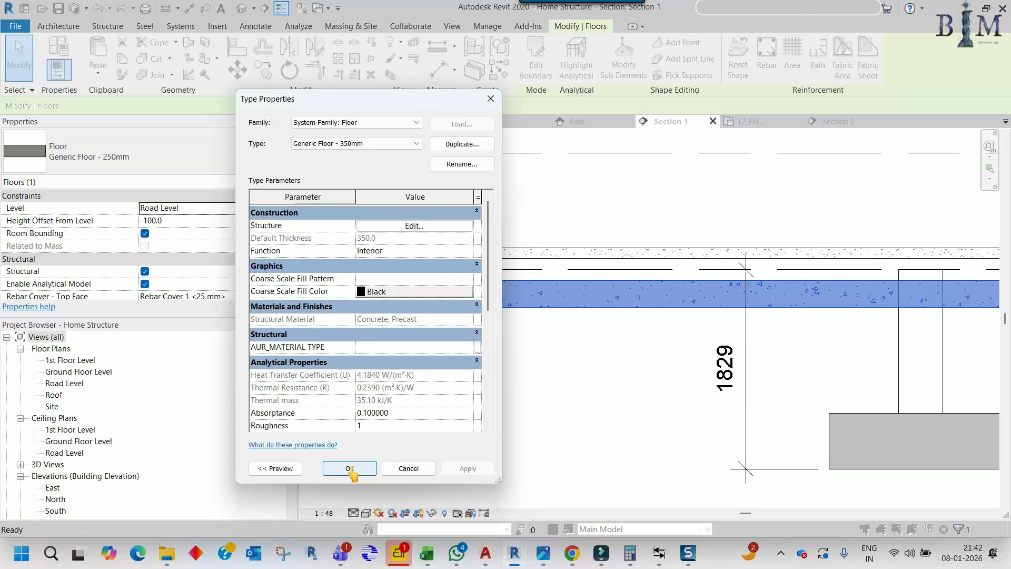
Reorder the Generic Floor - 350mm assembly so the 100 mm finish layer sits above the upper core boundary and the concrete
left_click(350, 468)
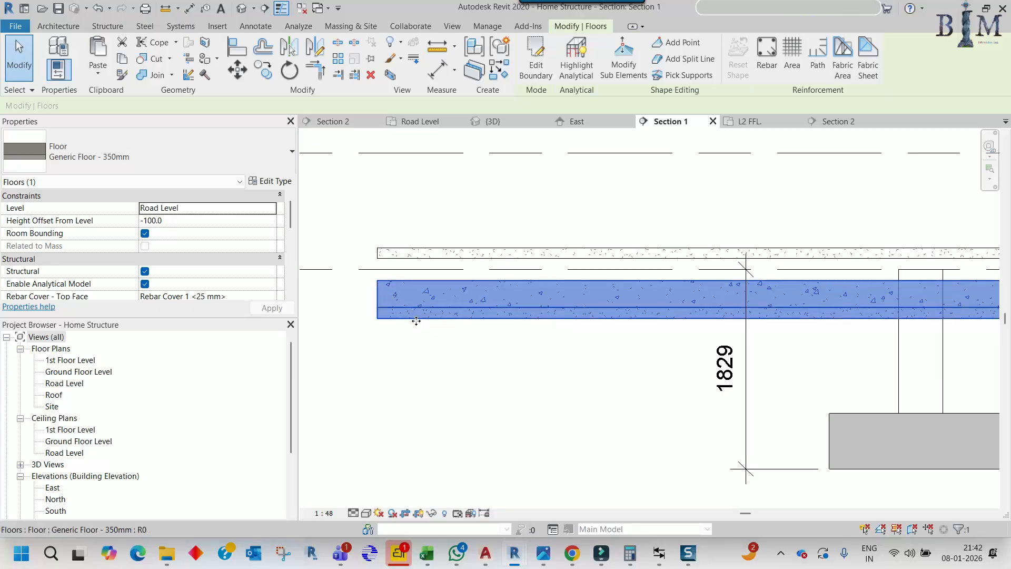
left_click(271, 181)
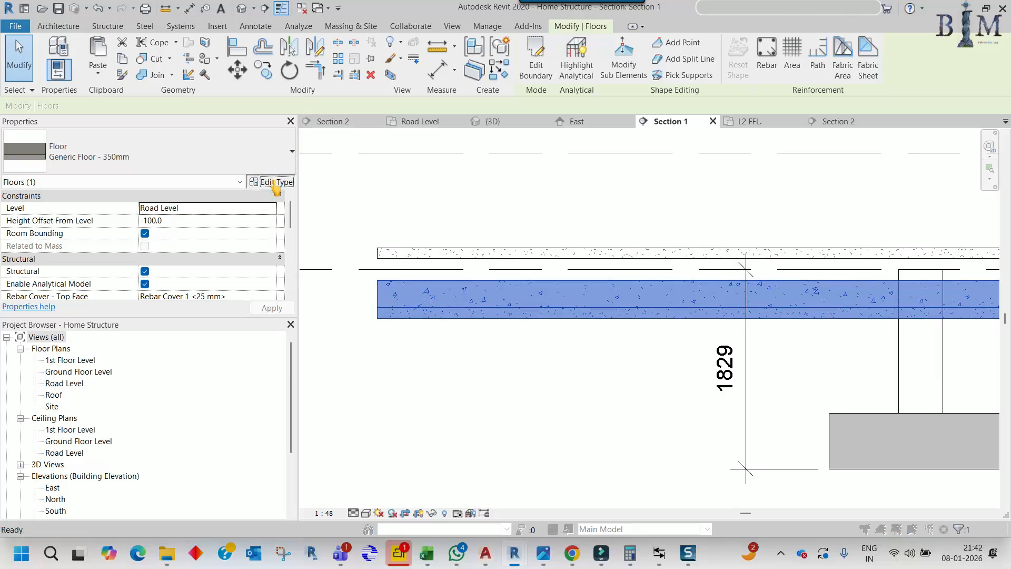
left_click(405, 228)
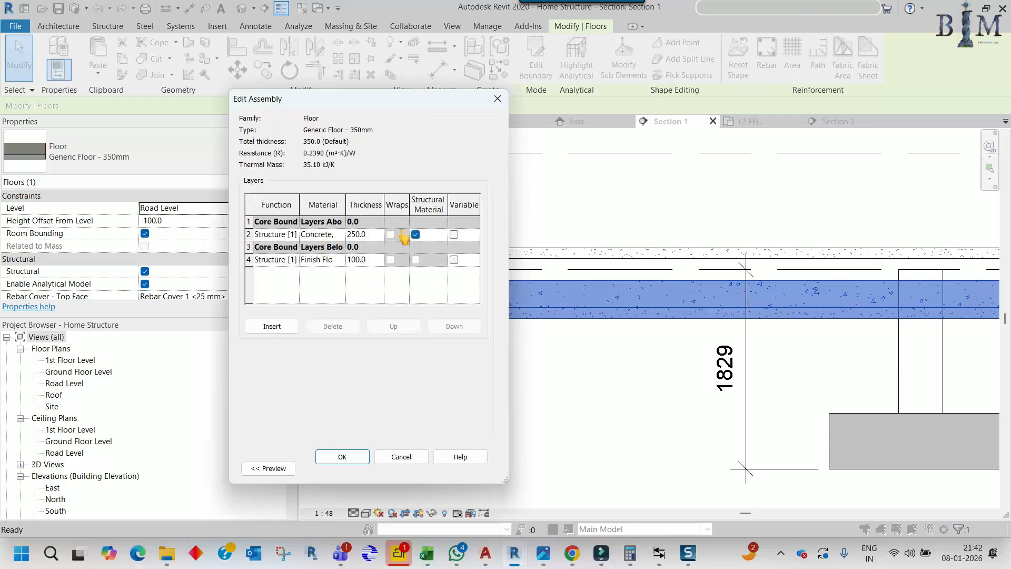
left_click(273, 261)
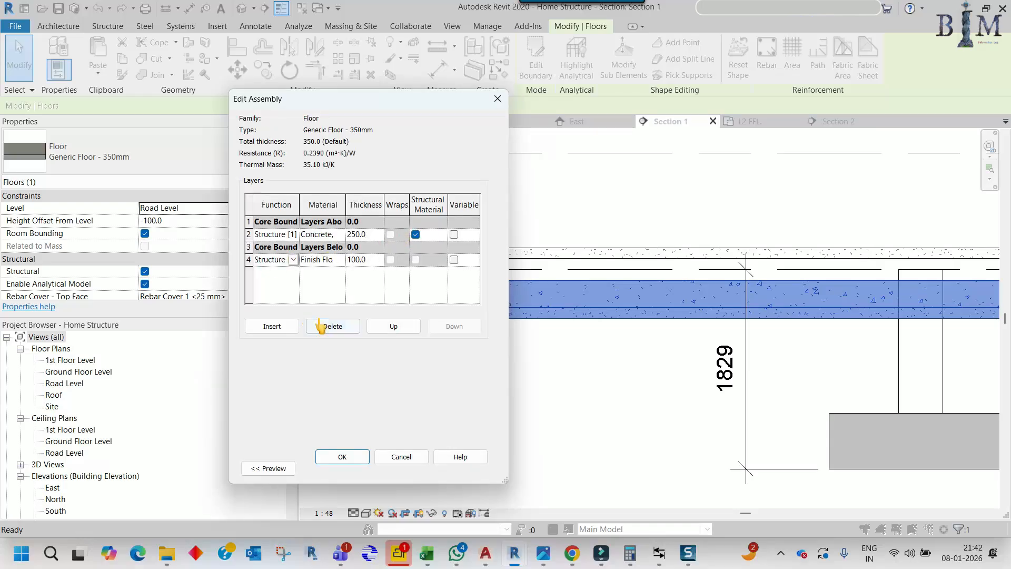
left_click(388, 325)
left_click(388, 325)
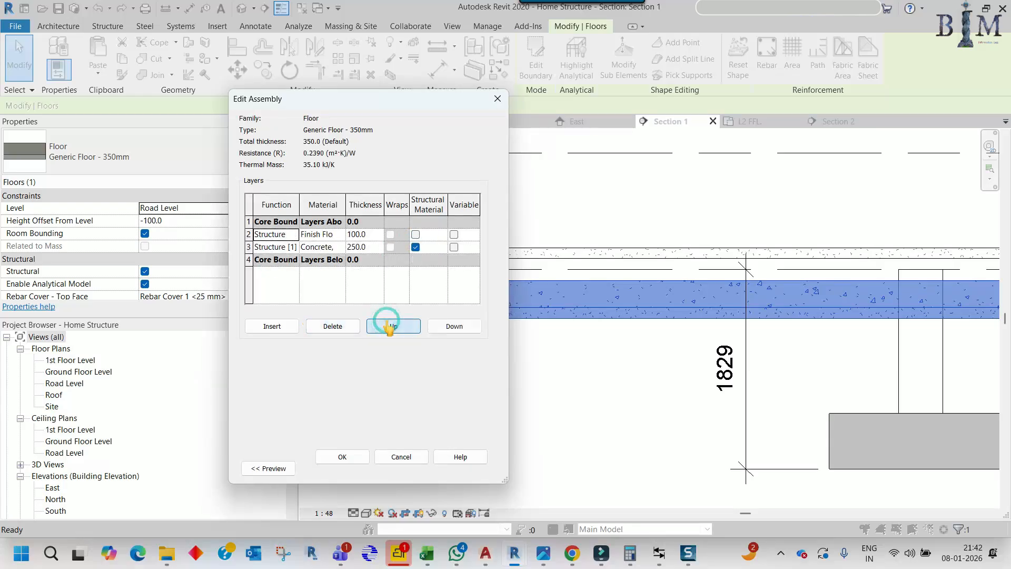
left_click(388, 325)
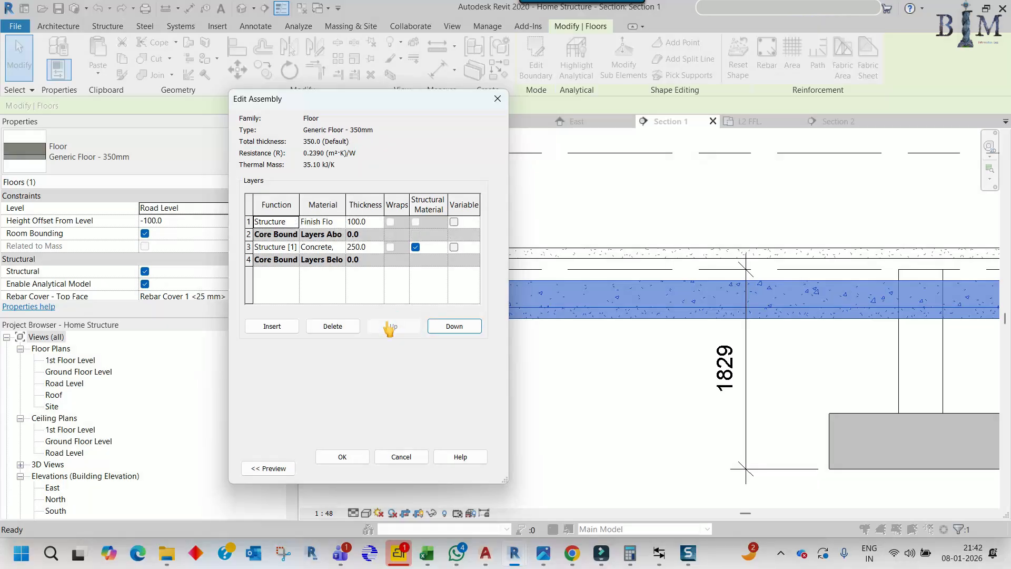
left_click(340, 451)
left_click(341, 468)
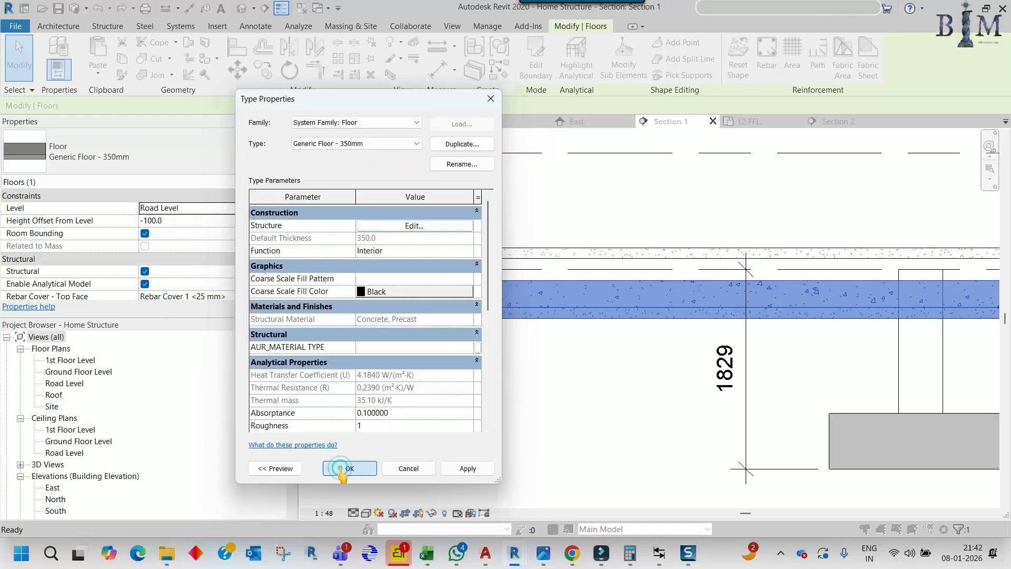
key("Escape")
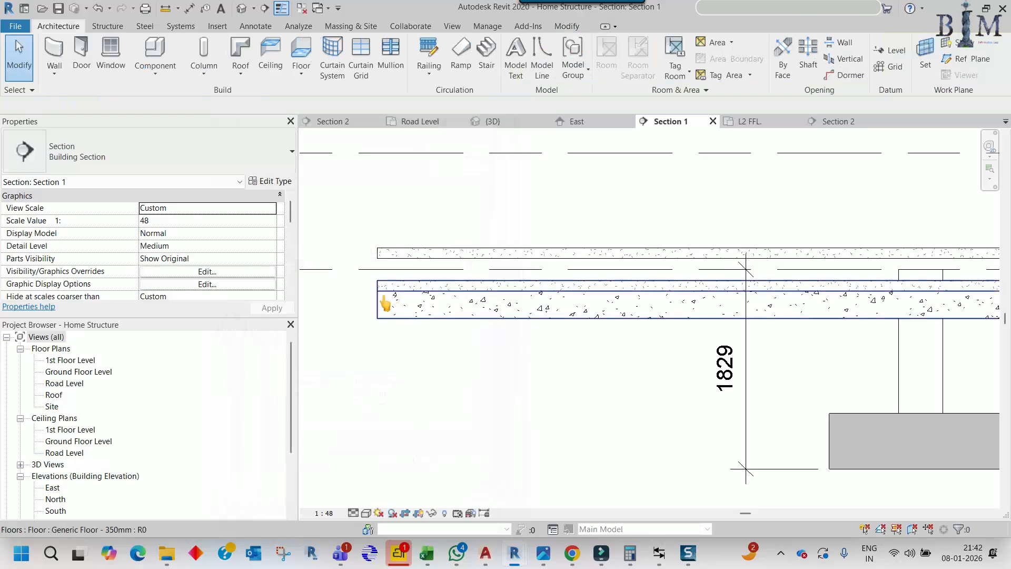
Delete the separate 100 mm floor located above the 350 mm floor in the section
scroll(387, 300, "up", 2)
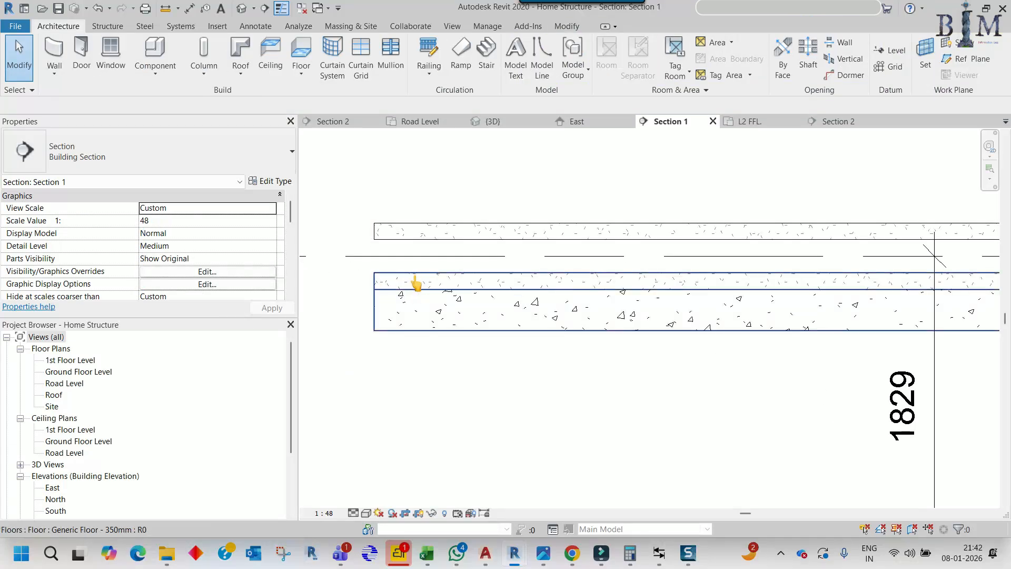
scroll(415, 278, "down", 1)
left_click(426, 247)
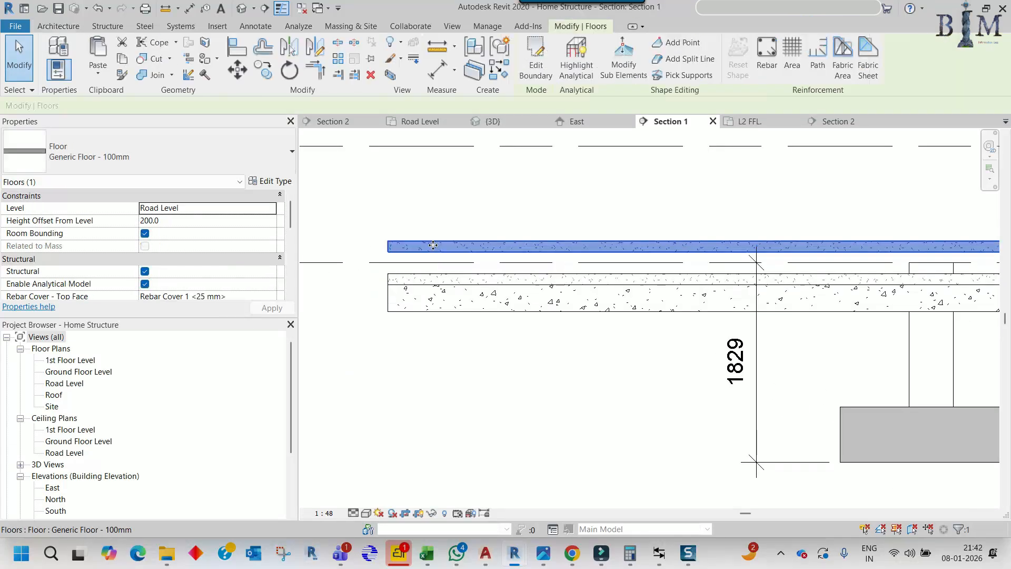
scroll(433, 246, "down", 1)
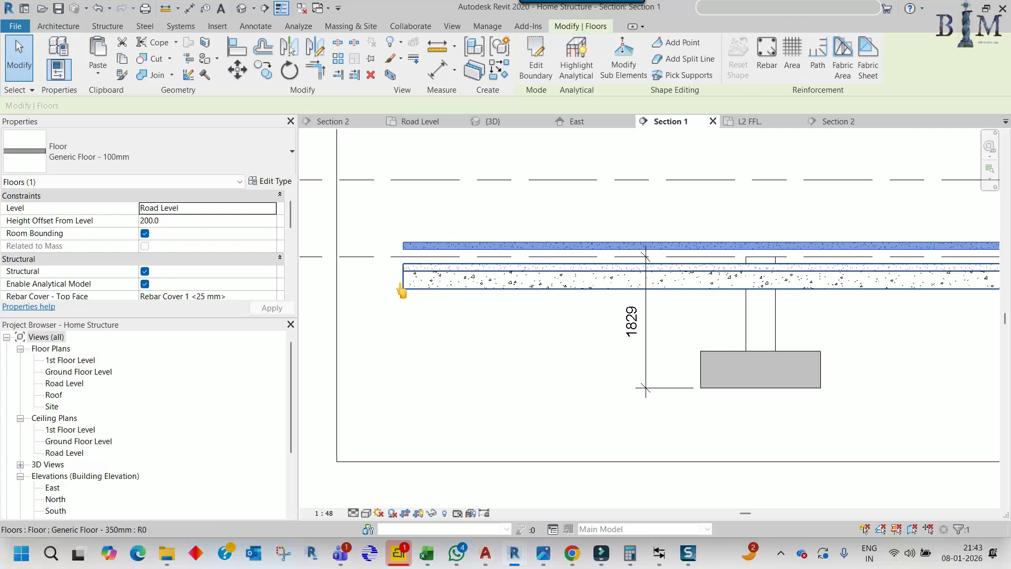
scroll(402, 289, "up", 2)
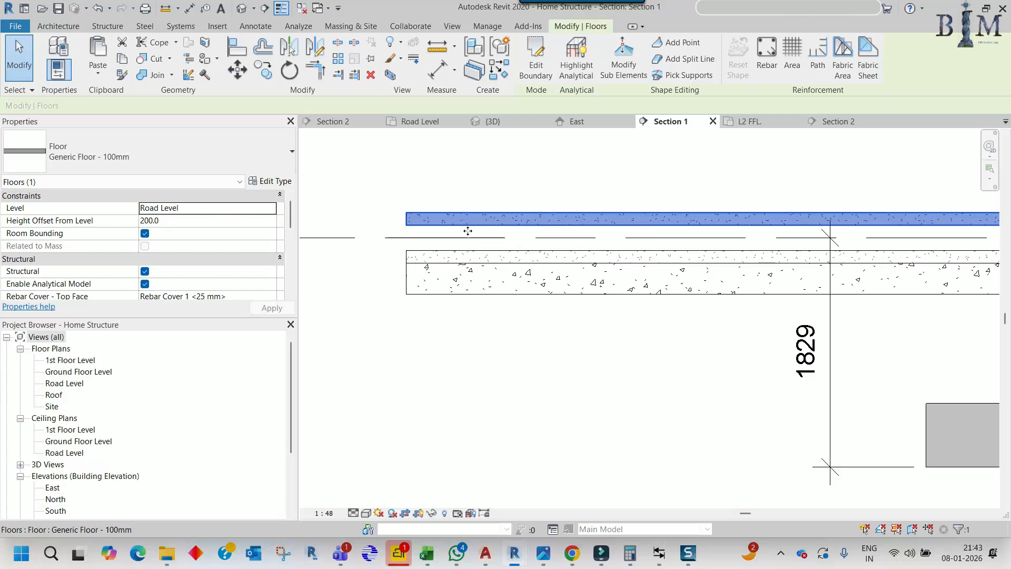
scroll(468, 230, "down", 3)
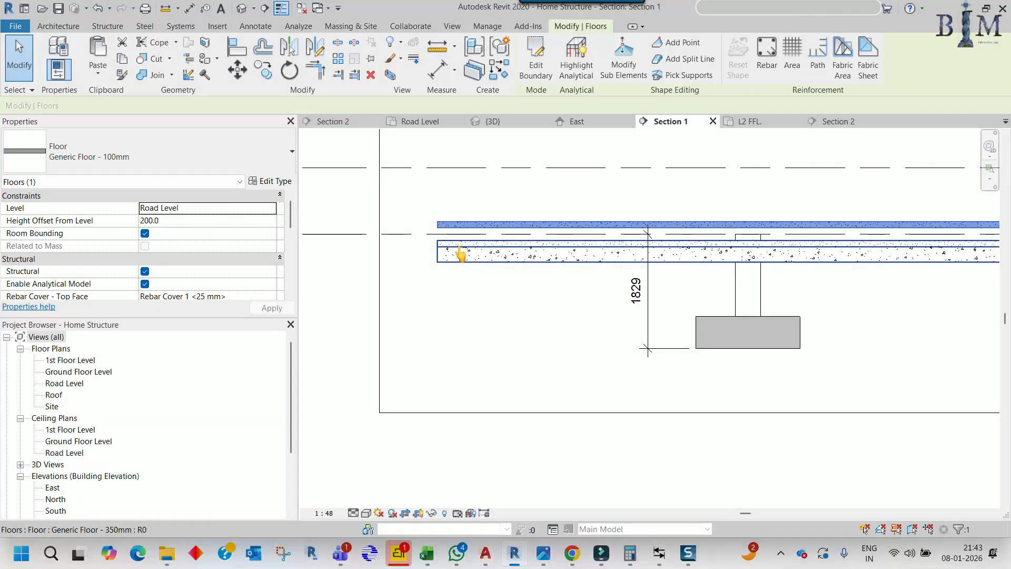
scroll(446, 255, "up", 2)
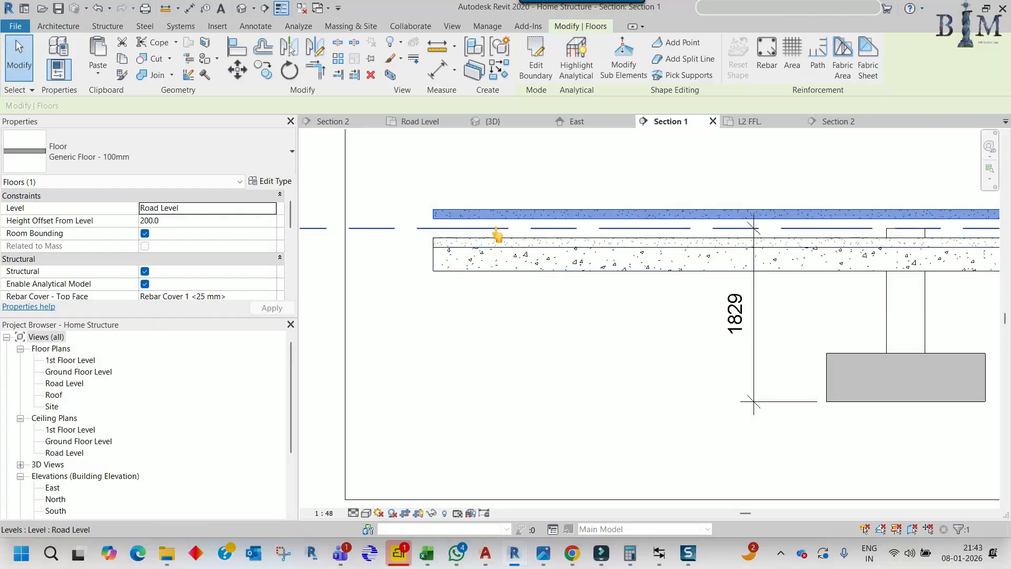
key("Delete")
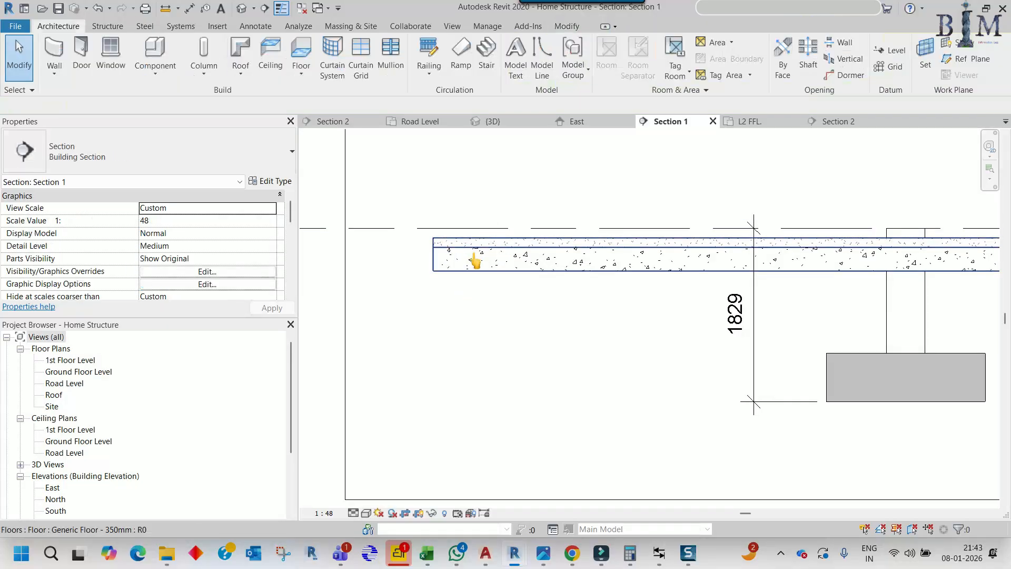
Move the 350 mm floor vertically so its top face aligns with the Road Level line
left_click(474, 256)
left_click(238, 69)
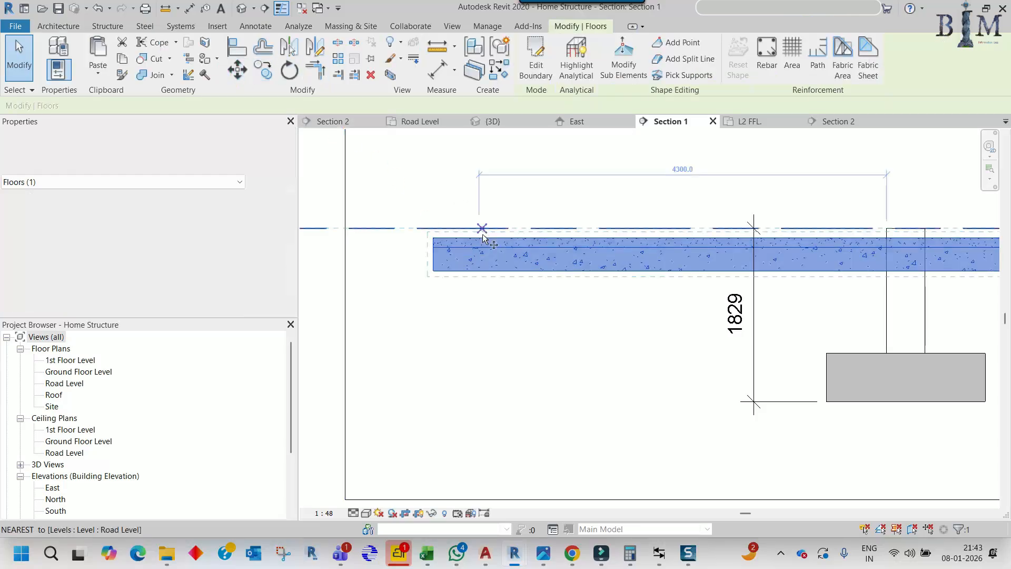
scroll(482, 232, "up", 3)
left_click(484, 223)
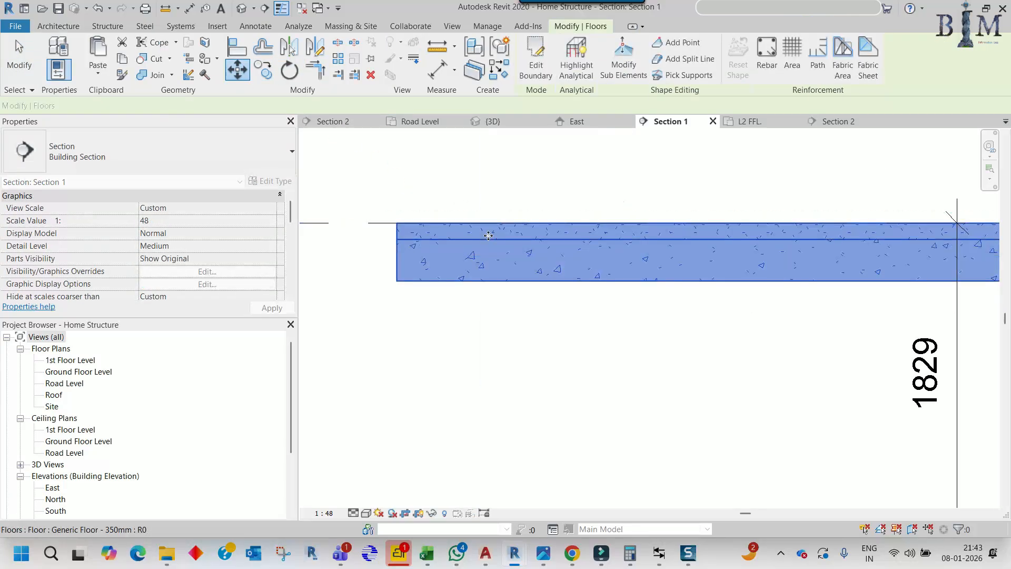
scroll(487, 234, "down", 4)
scroll(489, 236, "down", 3)
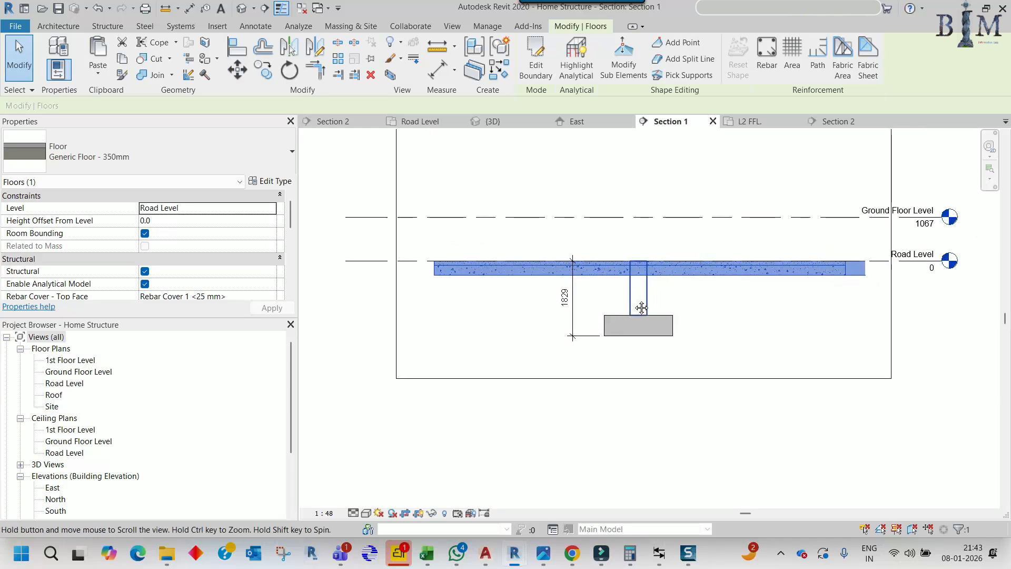
key("Escape")
Lower the top of the 400 mm wall above the footing to the underside of the 350 mm floor
left_click(632, 301)
scroll(639, 279, "up", 3)
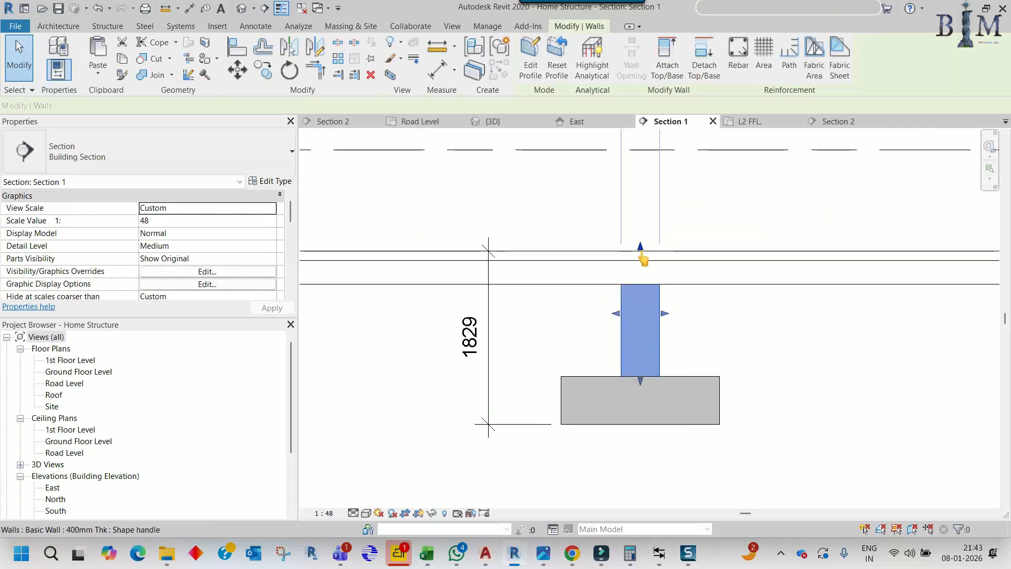
left_click_drag(642, 283, 643, 284)
scroll(648, 231, "down", 3)
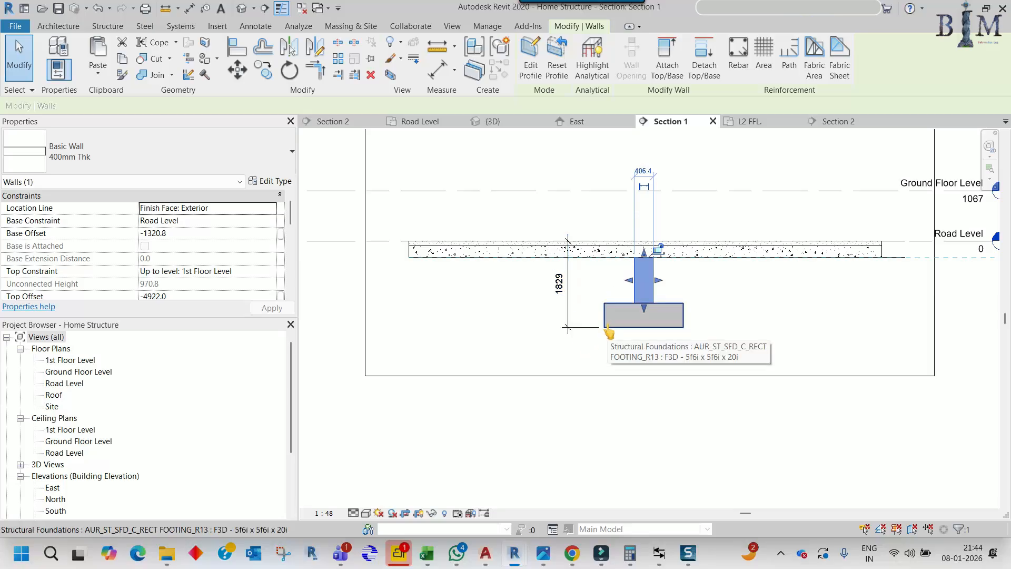
left_click(547, 350)
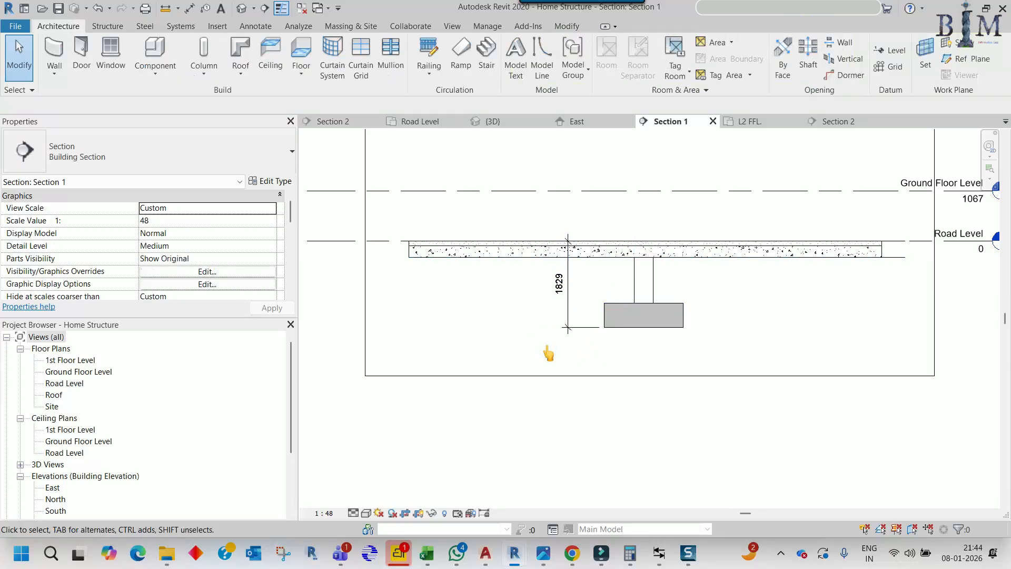
Change the project length units to feet and fractional inches, with zero feet suppressed
key("u")
key("n")
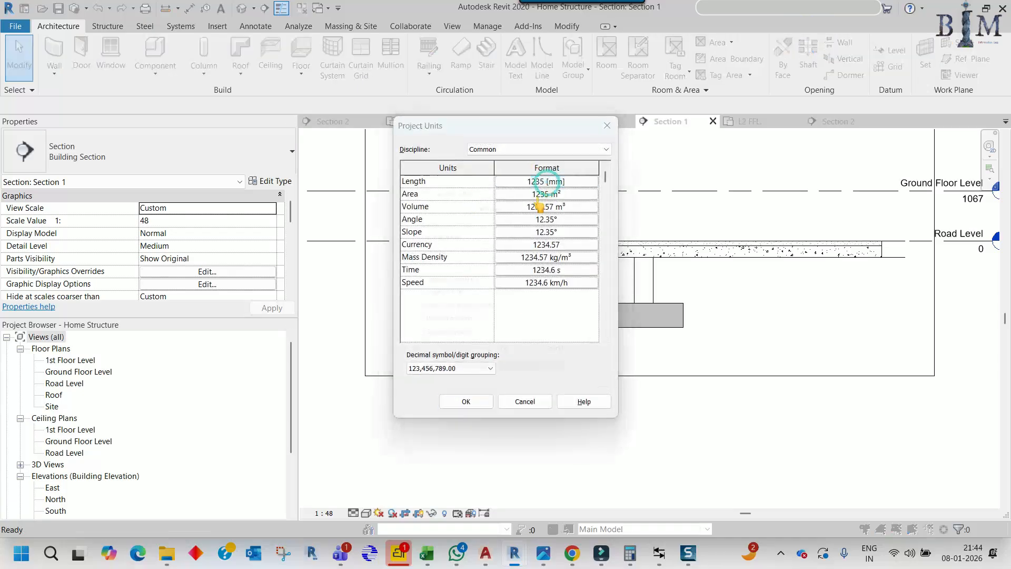
left_click(546, 182)
left_click(574, 202)
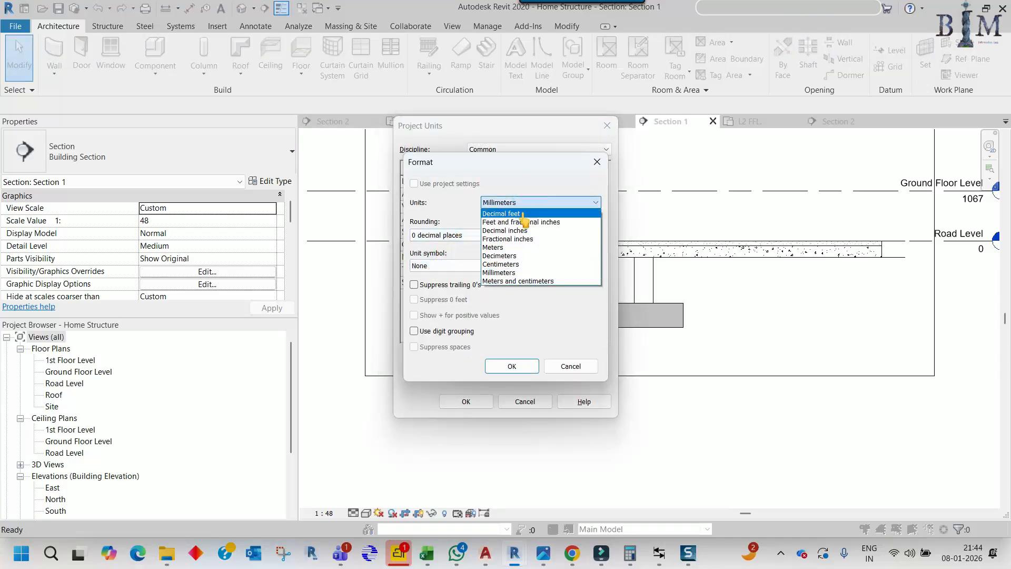
left_click(526, 222)
left_click(508, 367)
left_click(457, 299)
left_click(509, 366)
left_click(464, 401)
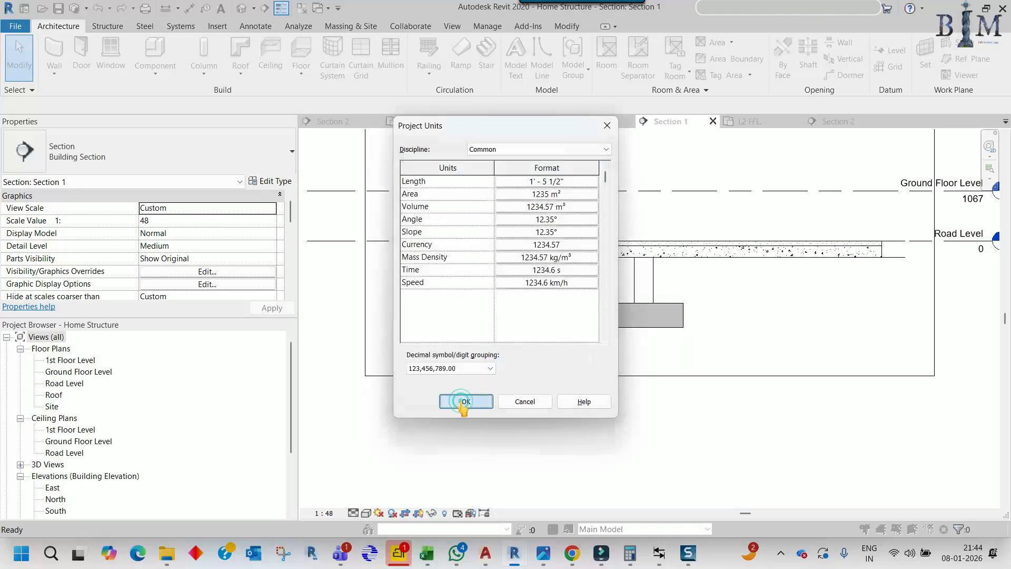
Select the structural footing beneath the wall in the section
left_click(618, 331)
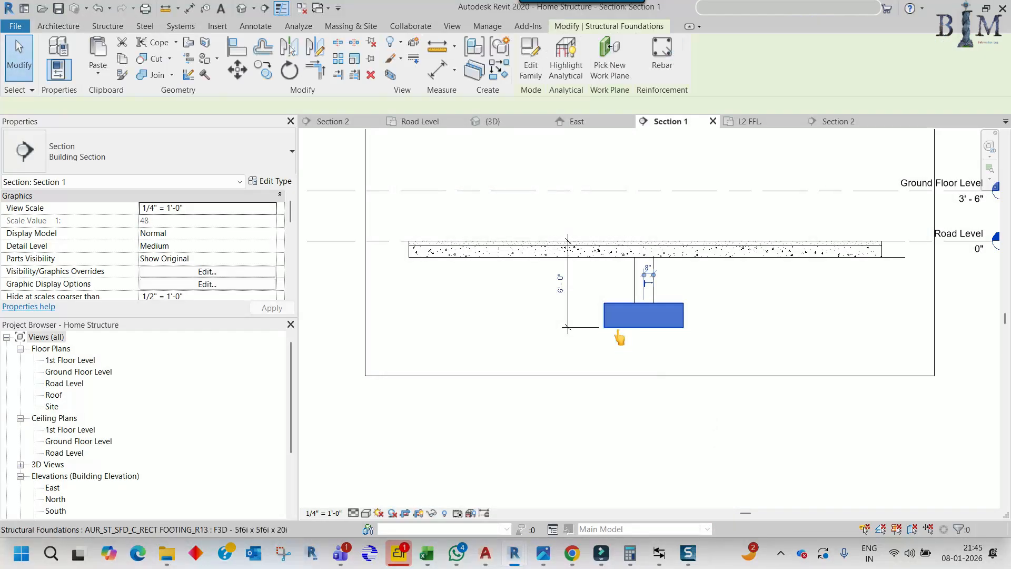
scroll(518, 254, "up", 4)
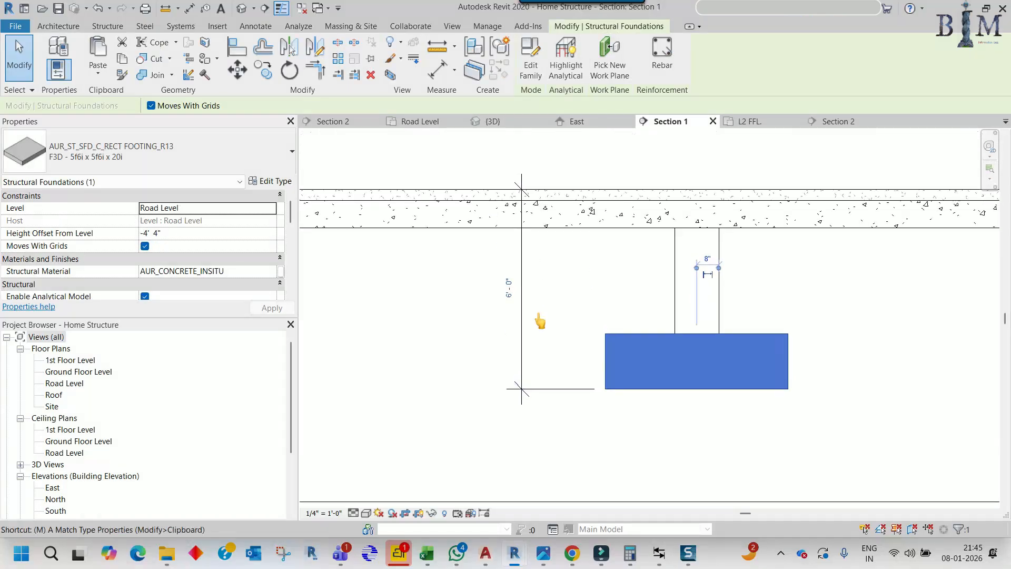
key("m")
key("v")
left_click(554, 274)
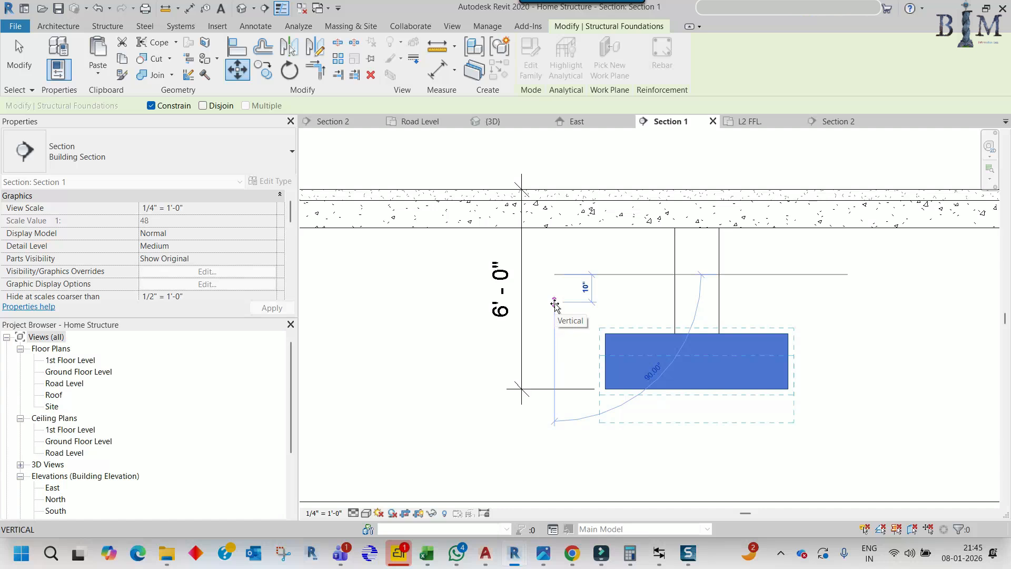
key("Escape")
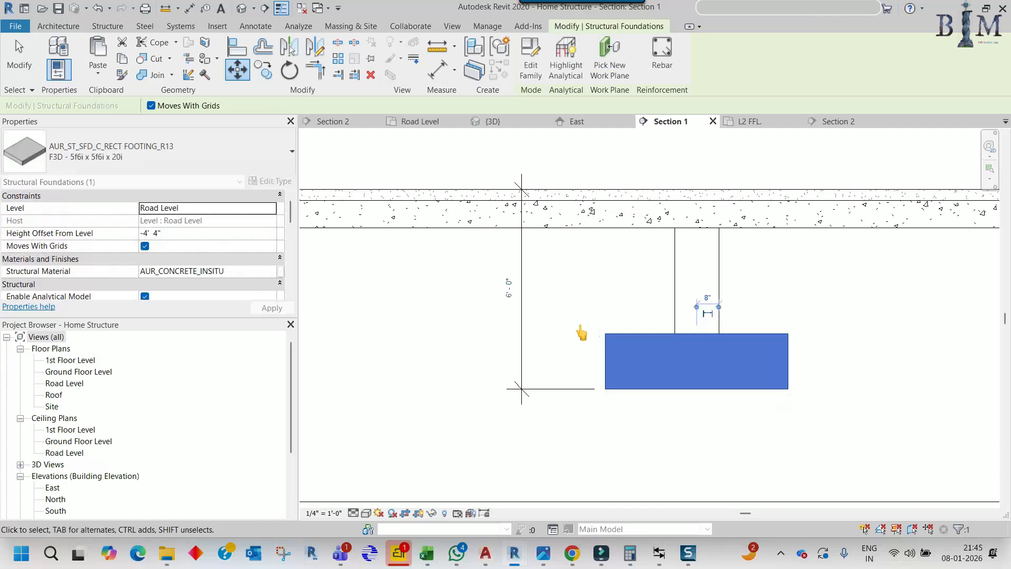
Set the vertical dimension from Road Level to the underside of the footing to 8 feet
left_click(509, 293)
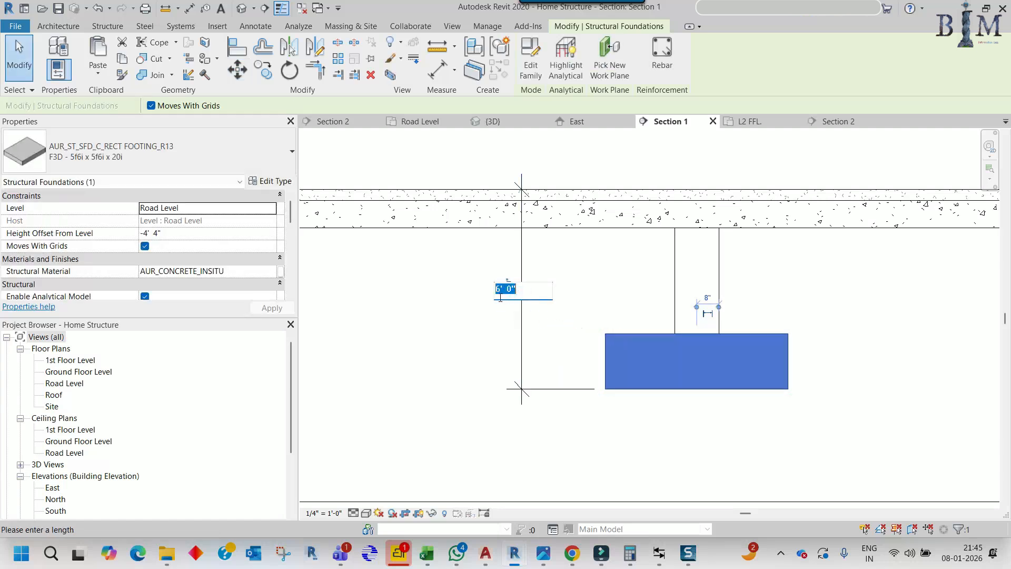
type("8")
key("Return")
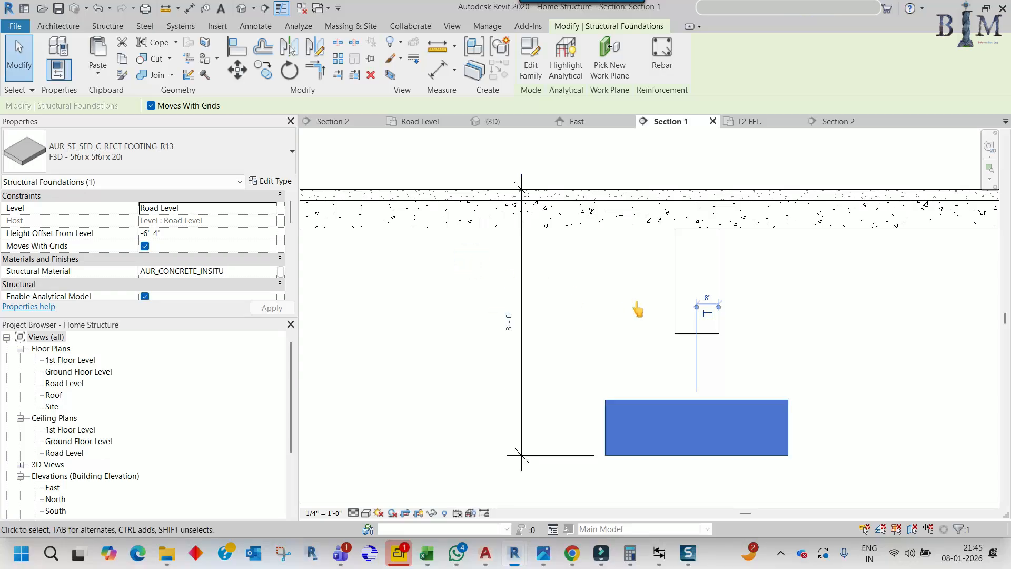
key("Escape")
Extend the wall's base down to the top face of the lowered footing
left_click(703, 344)
left_click_drag(703, 343, 699, 402)
scroll(716, 345, "down", 3)
scroll(792, 284, "down", 3)
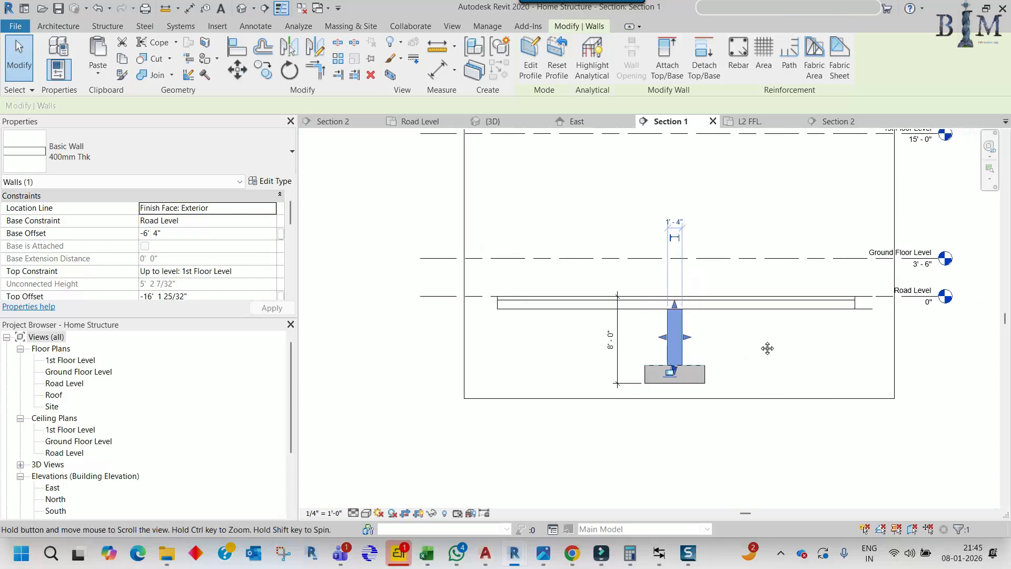
key("Escape")
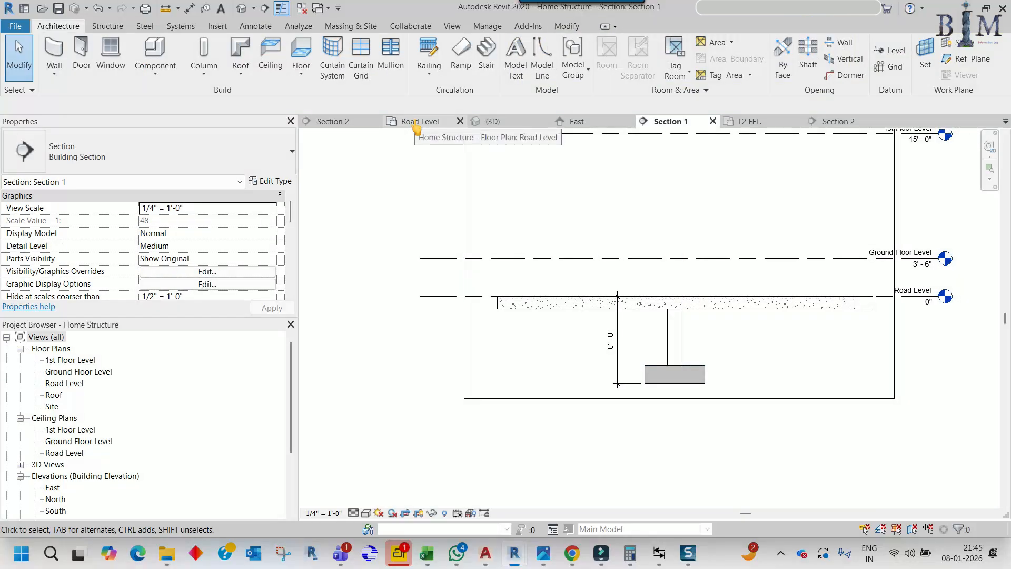
Open the Road Level floor plan and inspect column C2 on footing F2 near grid 3
left_click(417, 121)
scroll(647, 384, "up", 2)
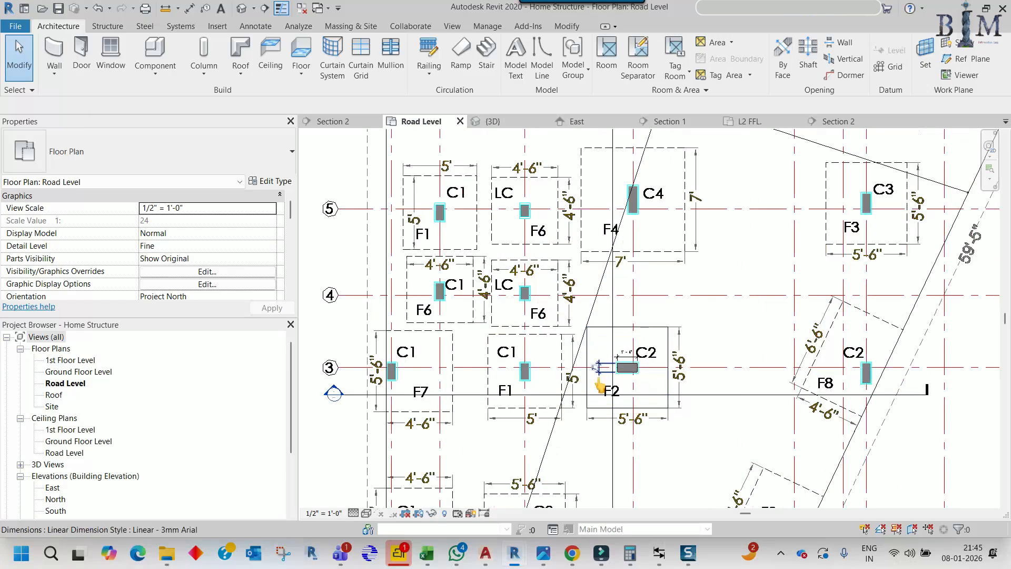
scroll(627, 279, "down", 2)
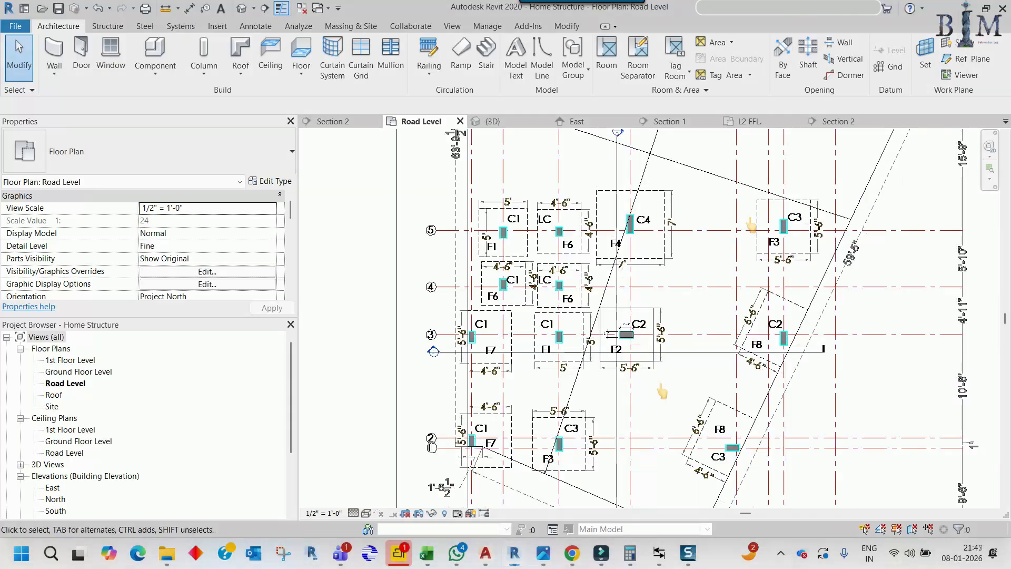
scroll(649, 323, "up", 3)
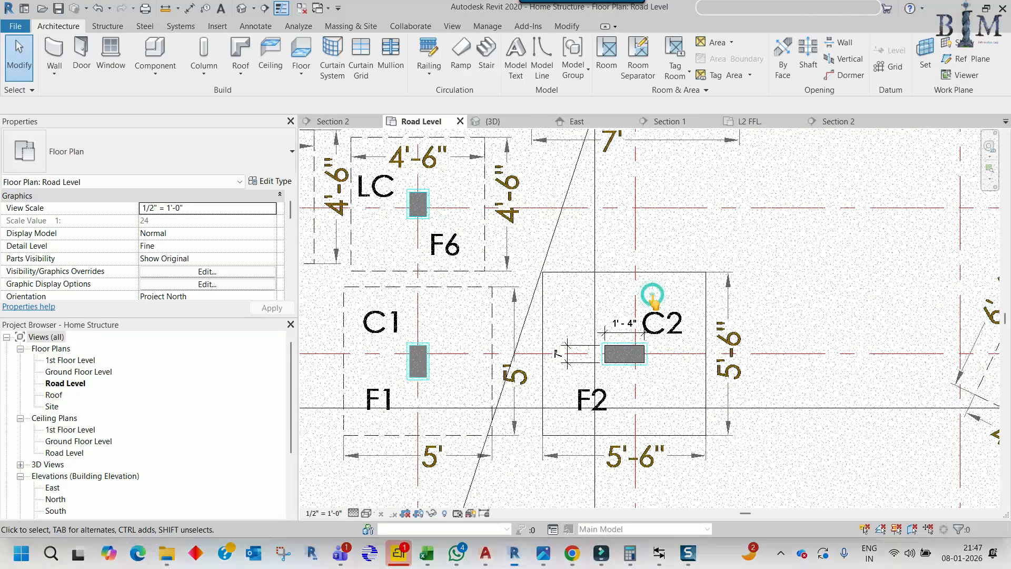
Open Section 2 from its section line near footing F2 and select the Road Level floor slab
scroll(685, 295, "down", 2)
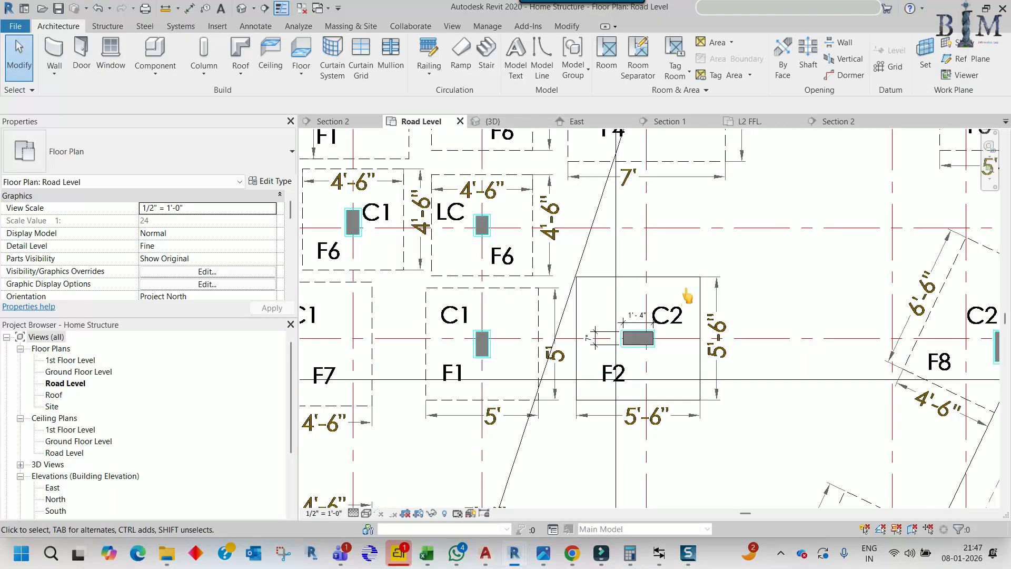
scroll(629, 279, "up", 4)
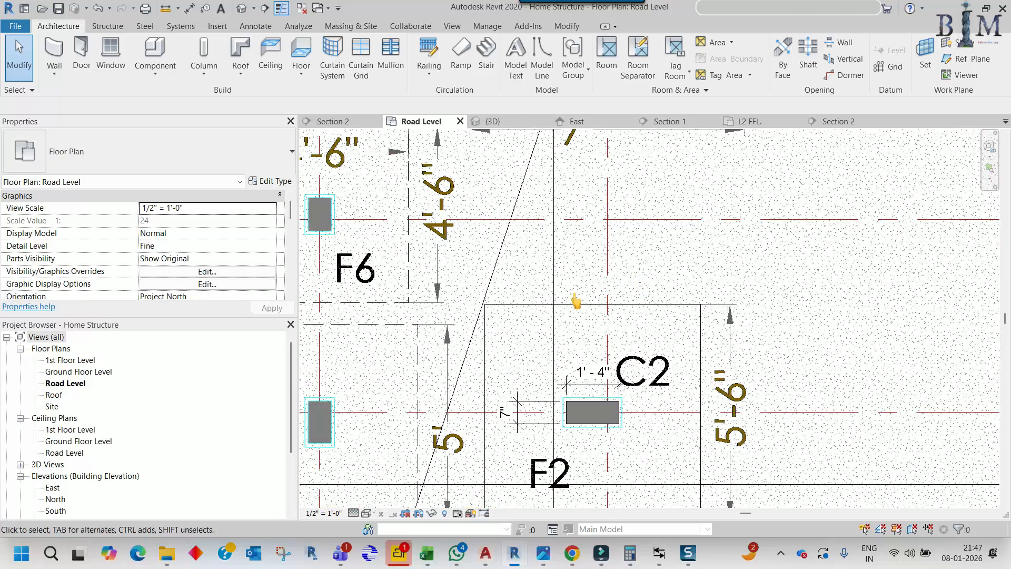
left_click(554, 290)
right_click(554, 290)
left_click(592, 260)
left_click(671, 290)
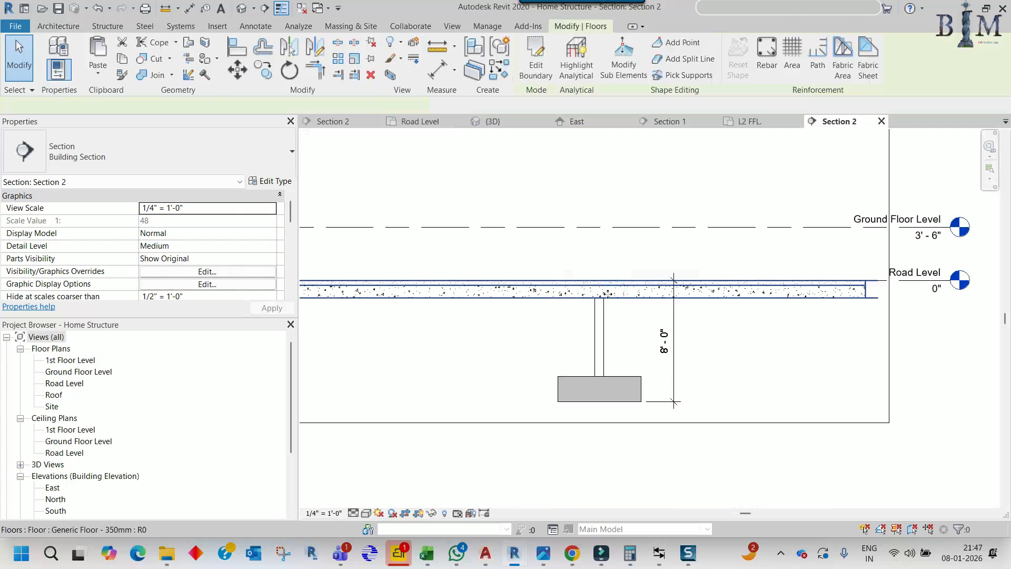
Examine the graphics settings of the Concrete, Precast material in the floor type's structural layer
left_click(274, 181)
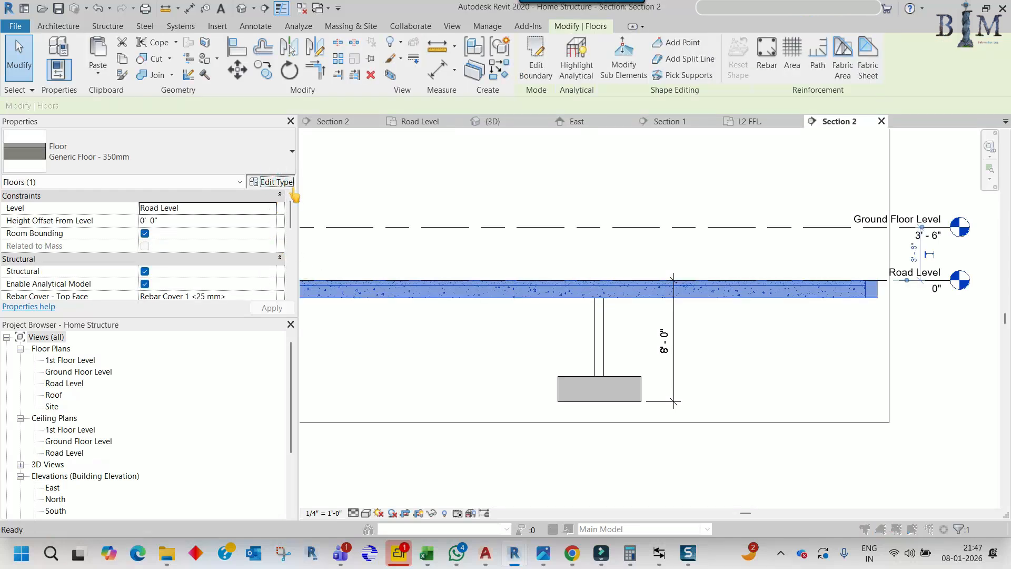
left_click(408, 226)
left_click(340, 248)
left_click(340, 247)
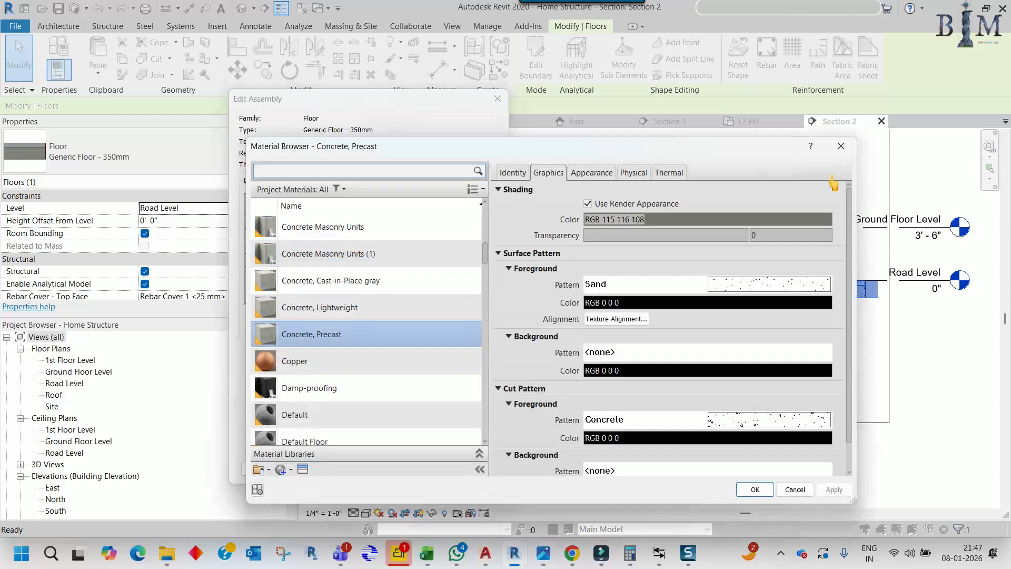
left_click(841, 146)
Set the Finish Floor material's surface foreground pattern to <No pattern> and apply it to the floor type
left_click(341, 223)
left_click(340, 221)
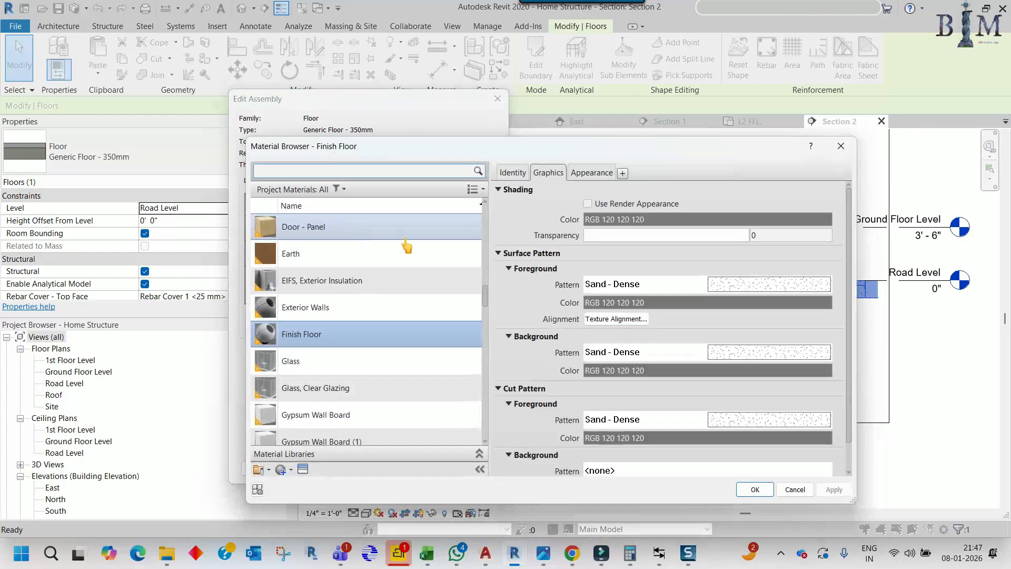
left_click(731, 287)
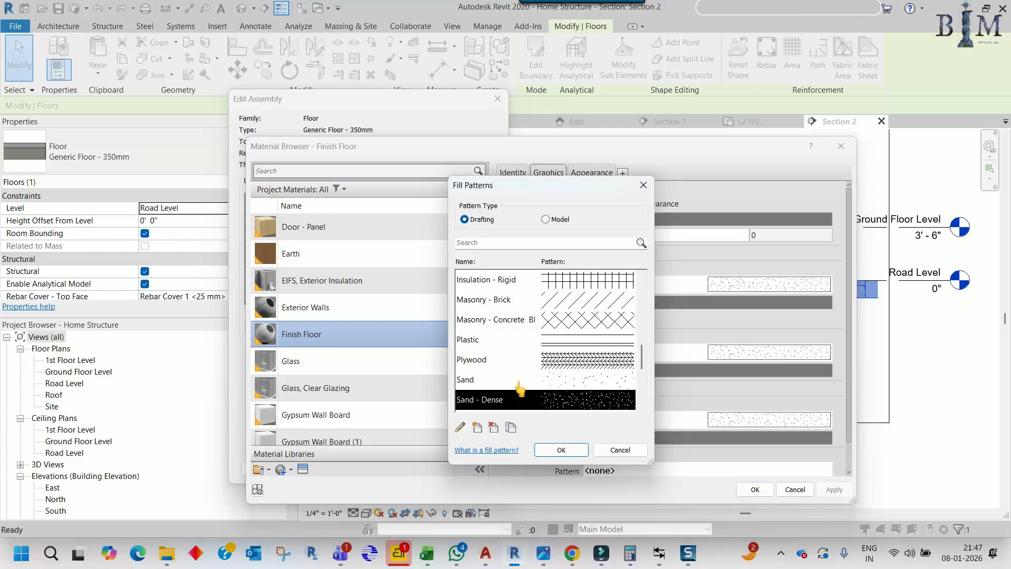
scroll(642, 350, "up", 10)
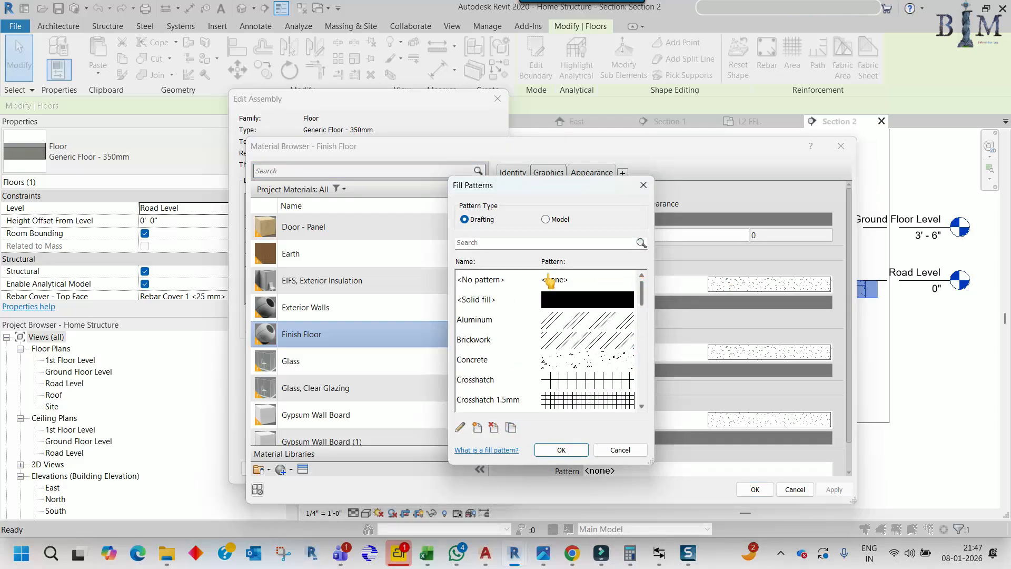
left_click(532, 279)
left_click(561, 450)
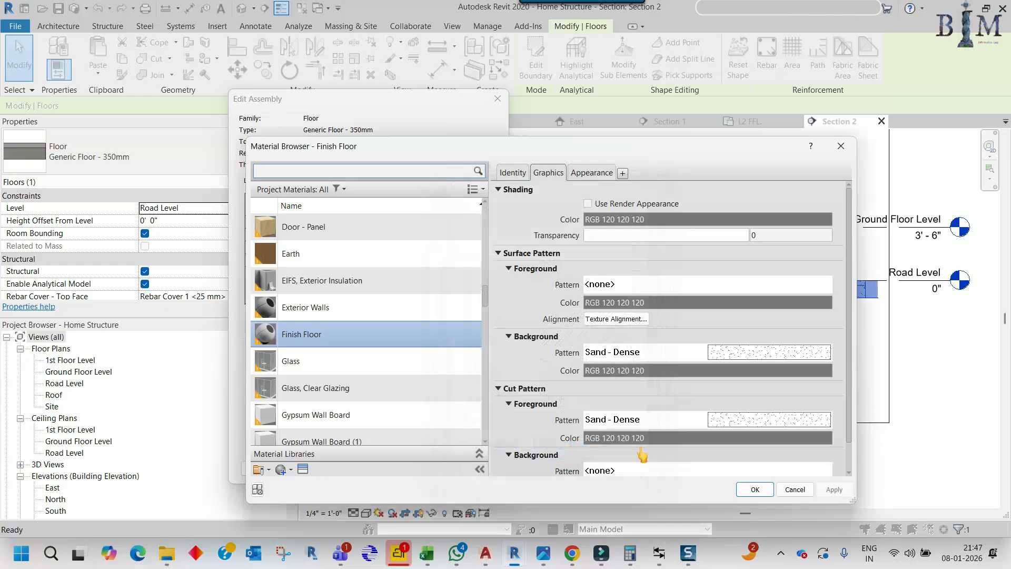
left_click(755, 489)
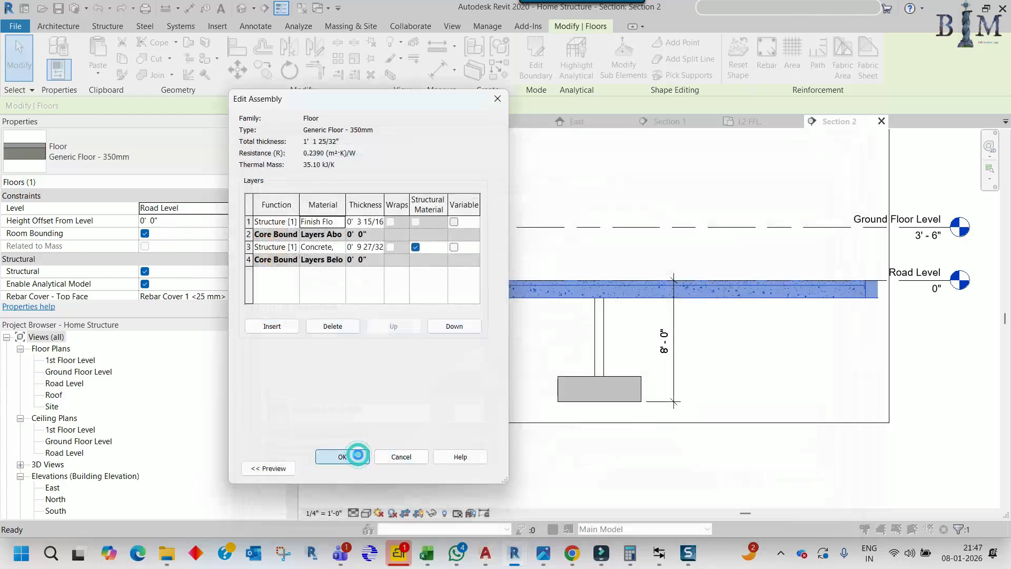
left_click(345, 456)
left_click(350, 468)
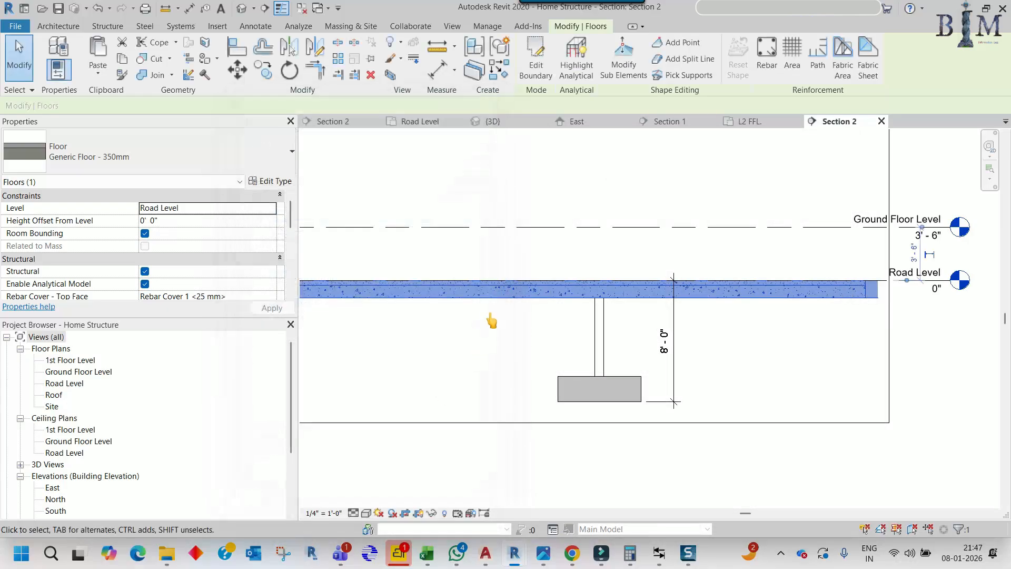
From the Road Level plan, set the Finish Floor material's surface foreground pattern back to Sand - Dense
left_click(410, 127)
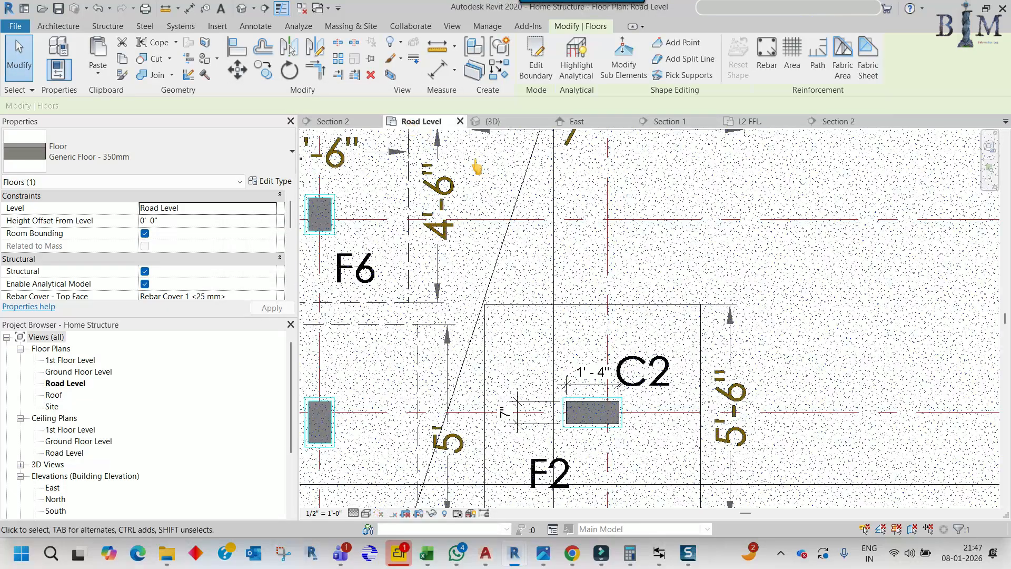
middle_click_drag(572, 284, 573, 291)
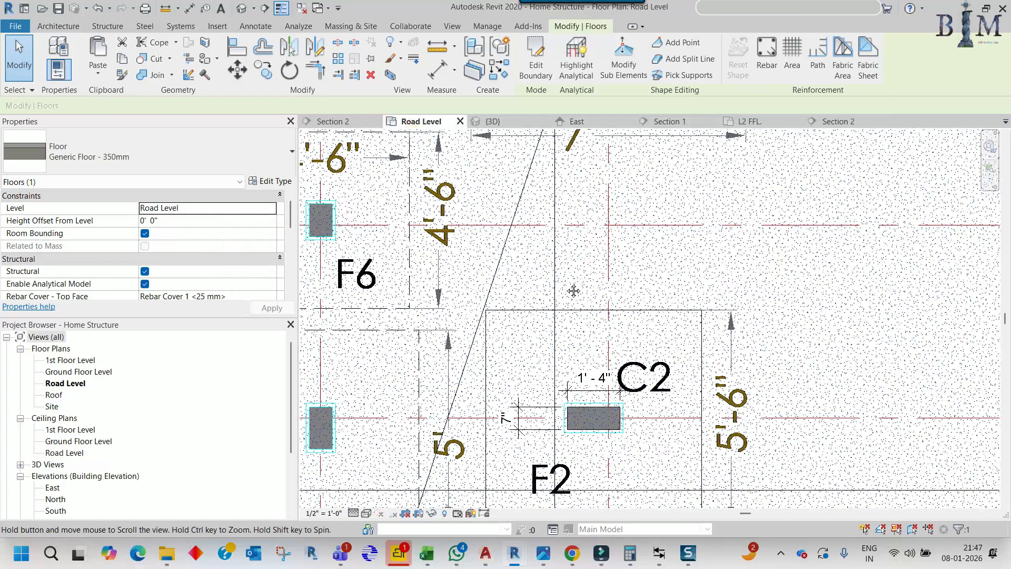
left_click(268, 181)
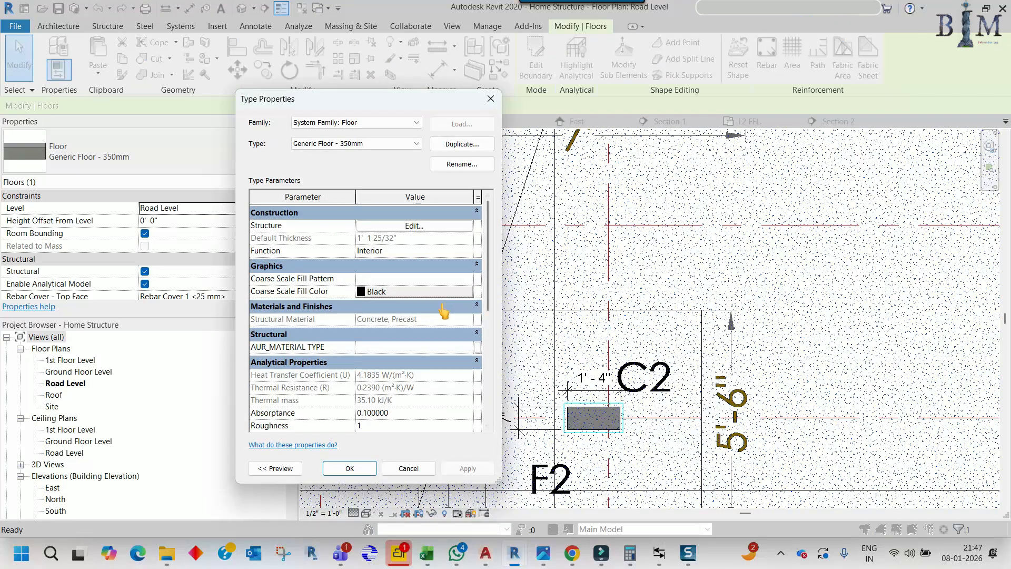
left_click(411, 226)
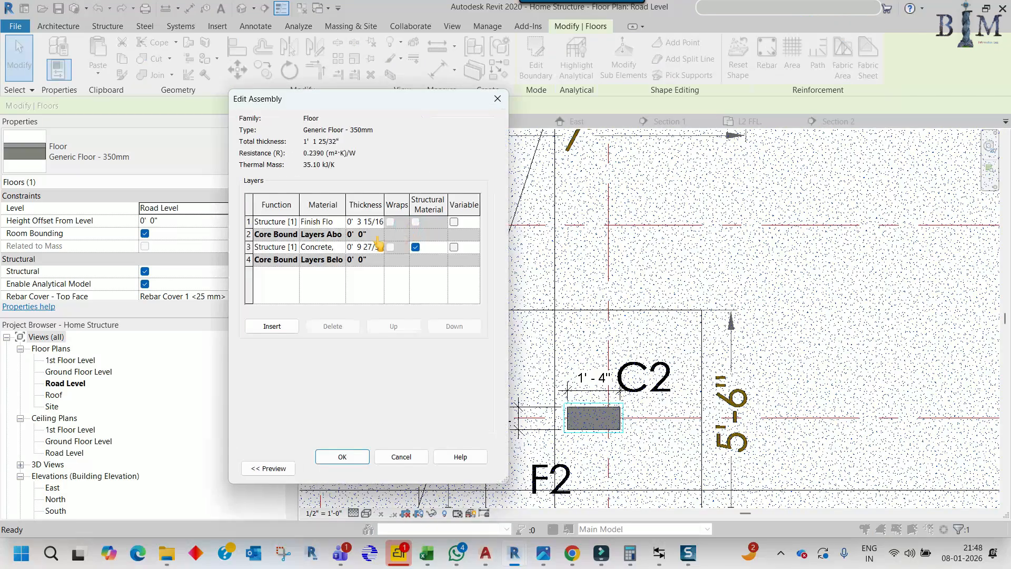
left_click(340, 222)
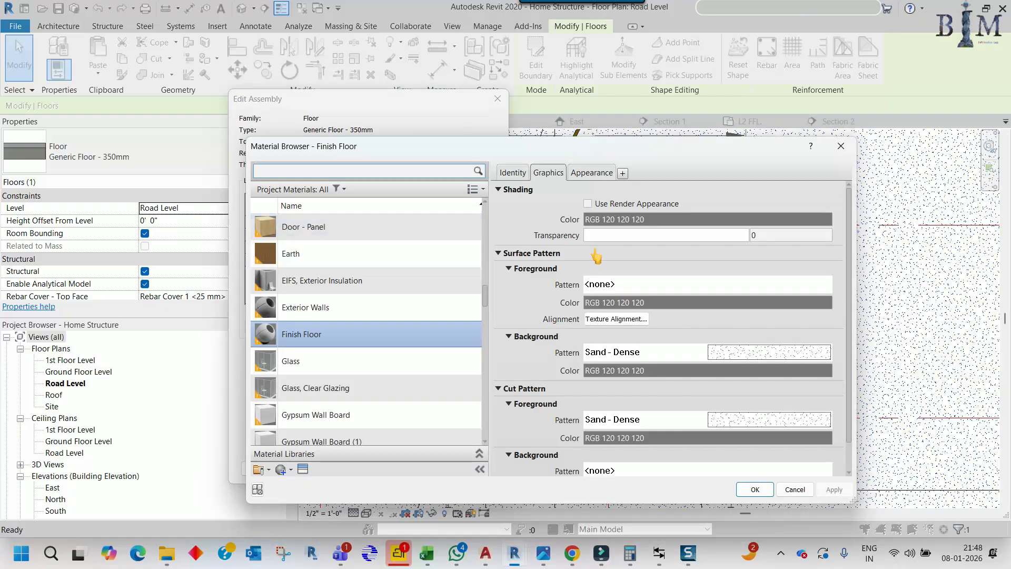
left_click(667, 284)
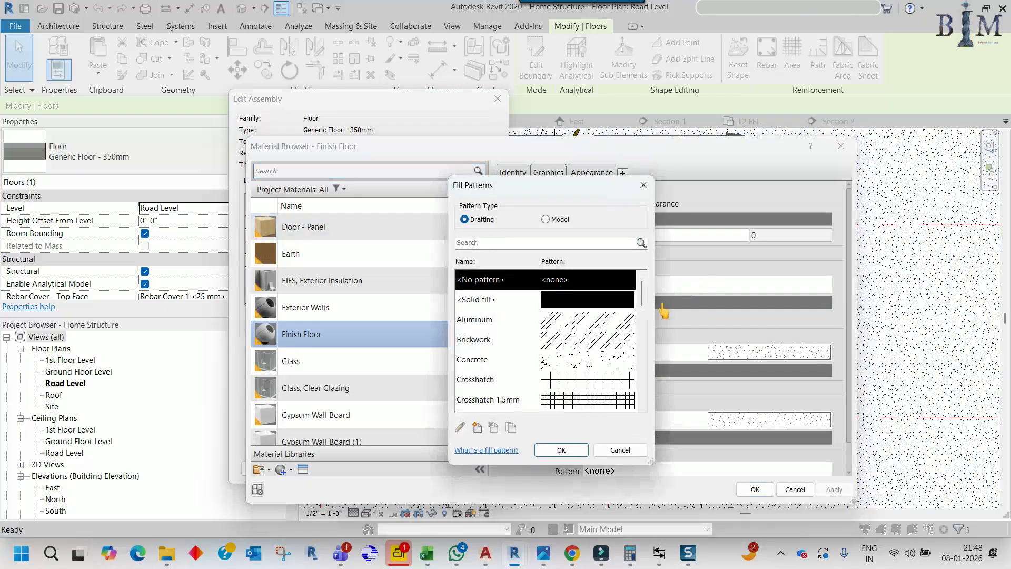
left_click_drag(643, 298, 643, 383)
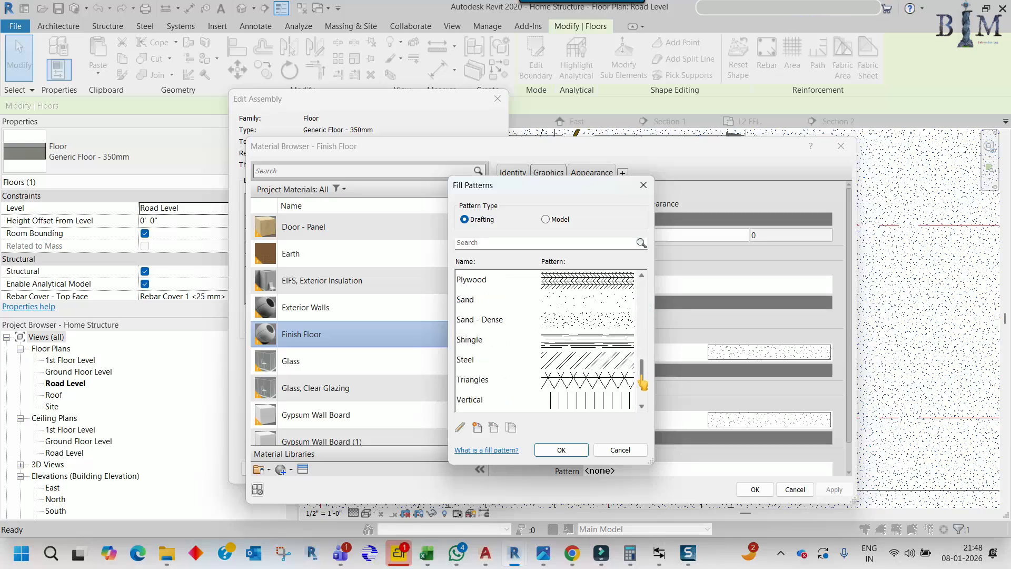
left_click(560, 319)
left_click(561, 449)
left_click(748, 490)
left_click(351, 454)
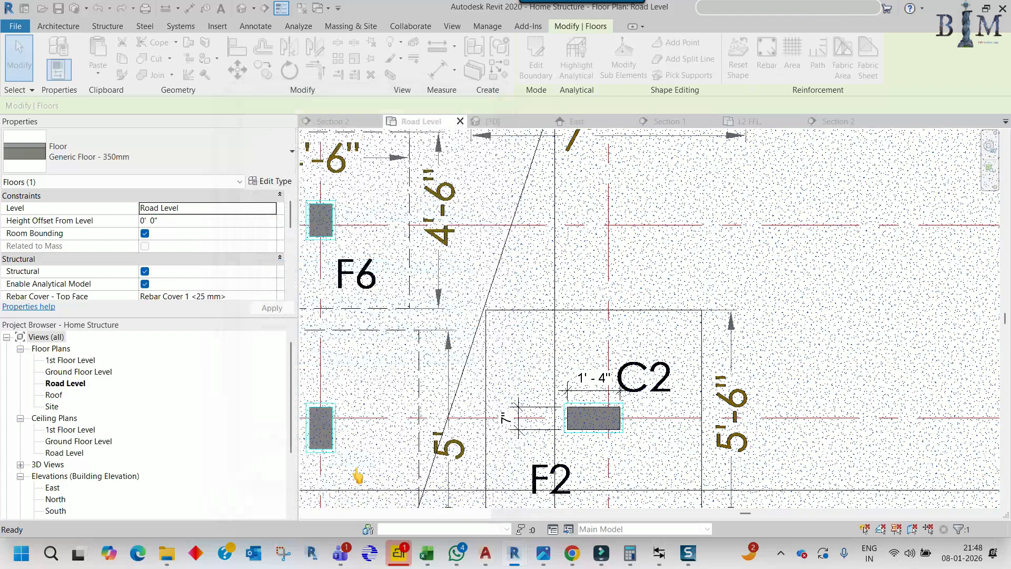
left_click(350, 468)
key("Escape")
Hide the Floors model category in the Road Level plan's Visibility/Graphics overrides
scroll(551, 301, "down", 6)
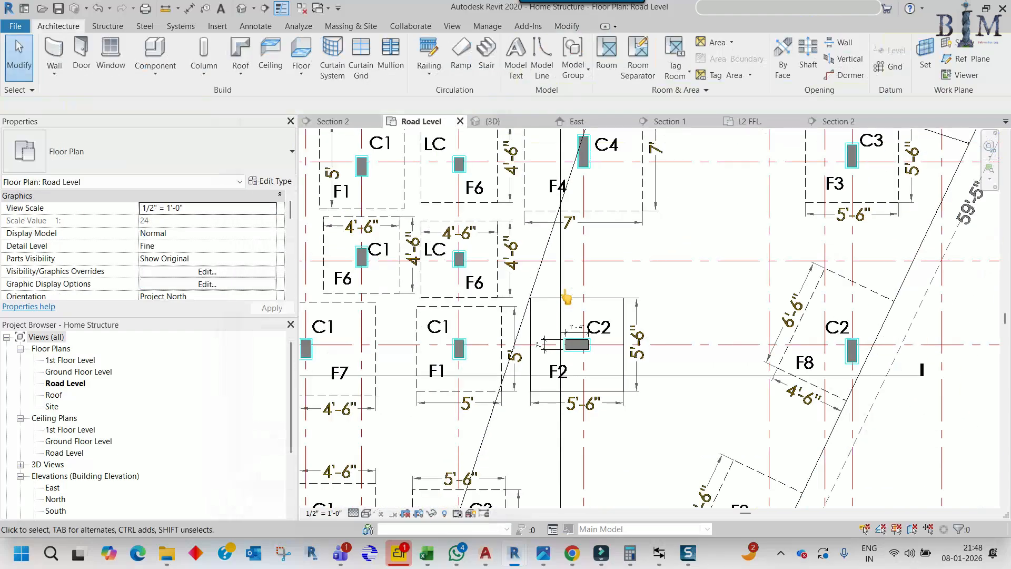
middle_click_drag(567, 296, 575, 320)
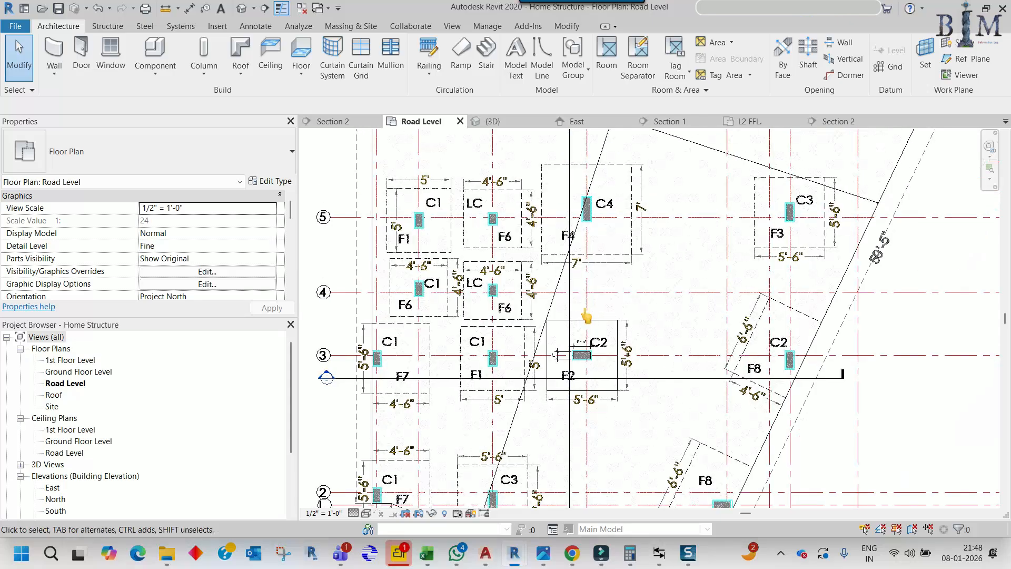
key("v")
key("g")
left_click(672, 163)
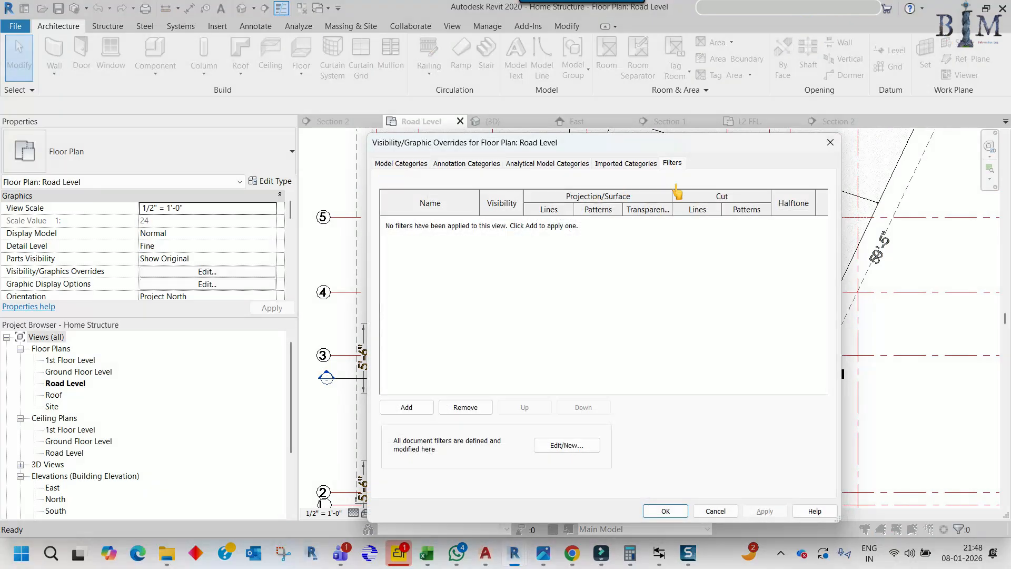
left_click(403, 163)
left_click(432, 277)
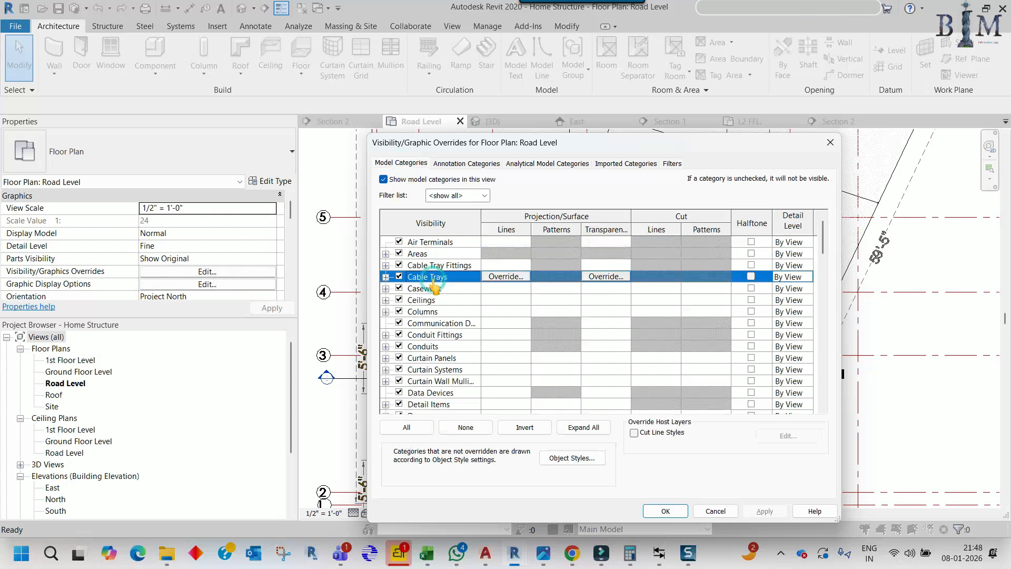
key("f")
scroll(445, 347, "down", 2)
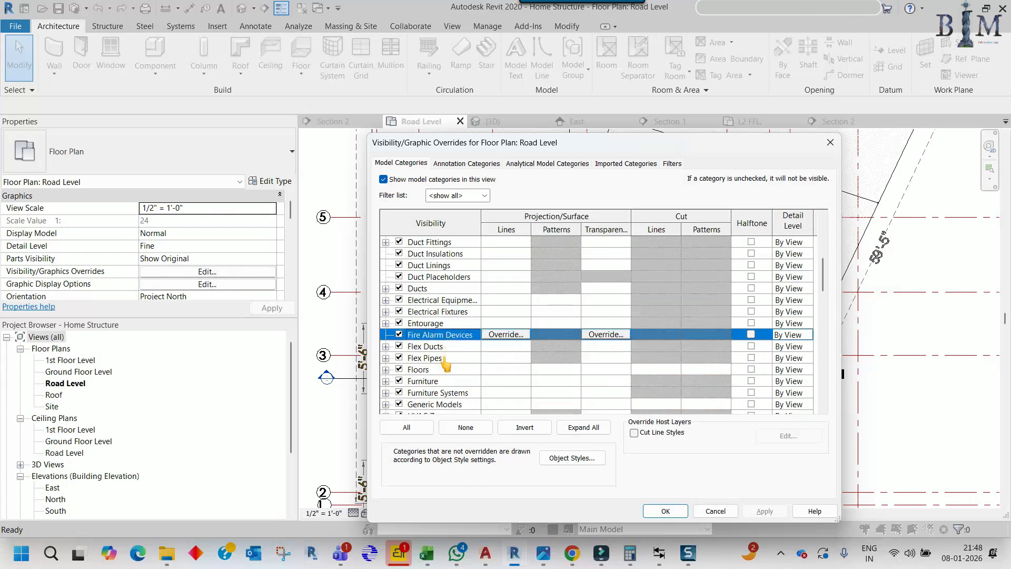
left_click(427, 371)
left_click(666, 511)
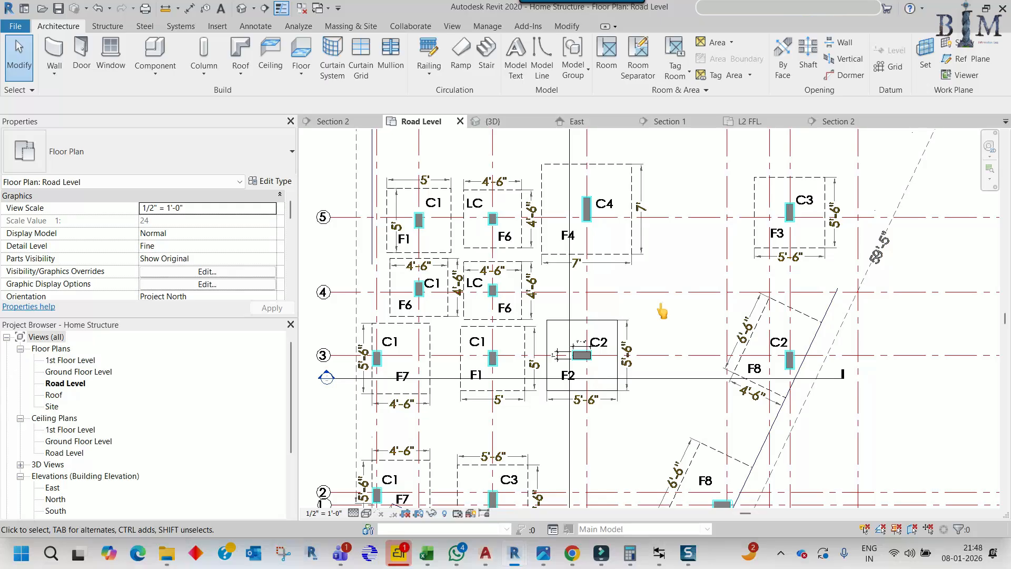
Restore the visibility of the Floors model category in the Road Level plan
key("v")
key("v")
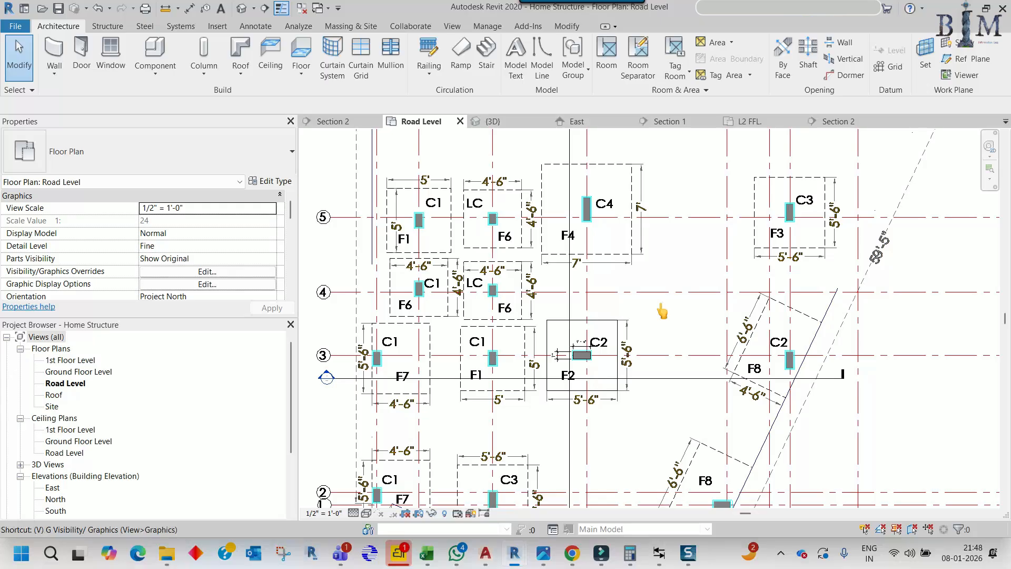
left_click(438, 266)
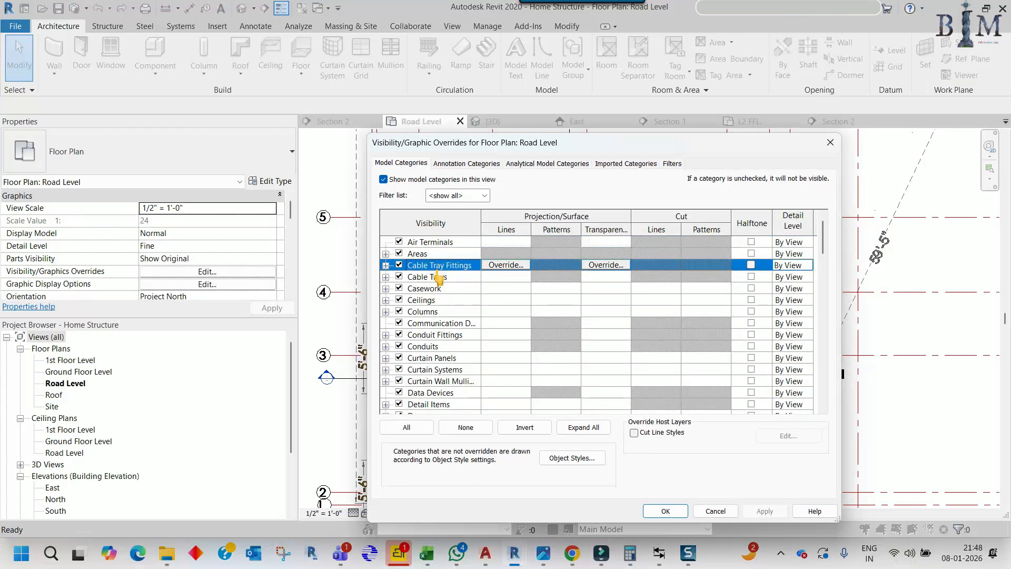
scroll(438, 276, "down", 6)
left_click(419, 358)
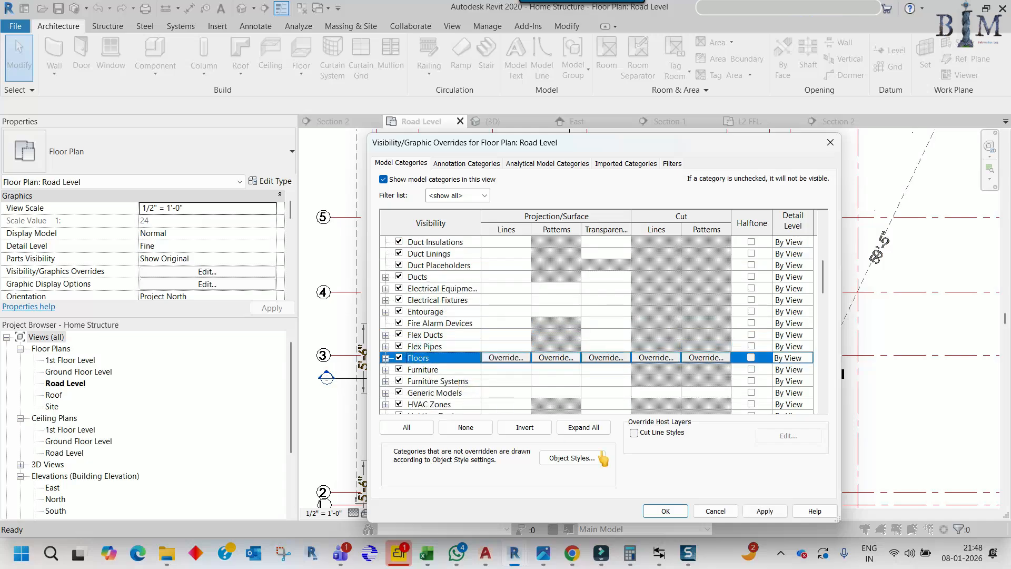
left_click(658, 510)
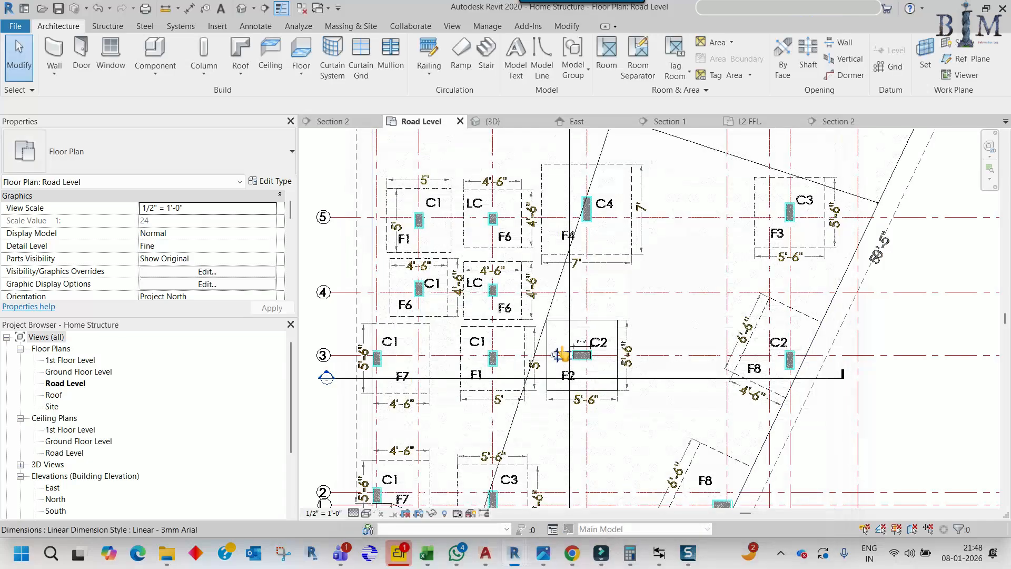
From Section 2, inspect the surface and cut patterns of the Concrete, Precast material in the road-level floor's structure
double_click(567, 221)
left_click(582, 293)
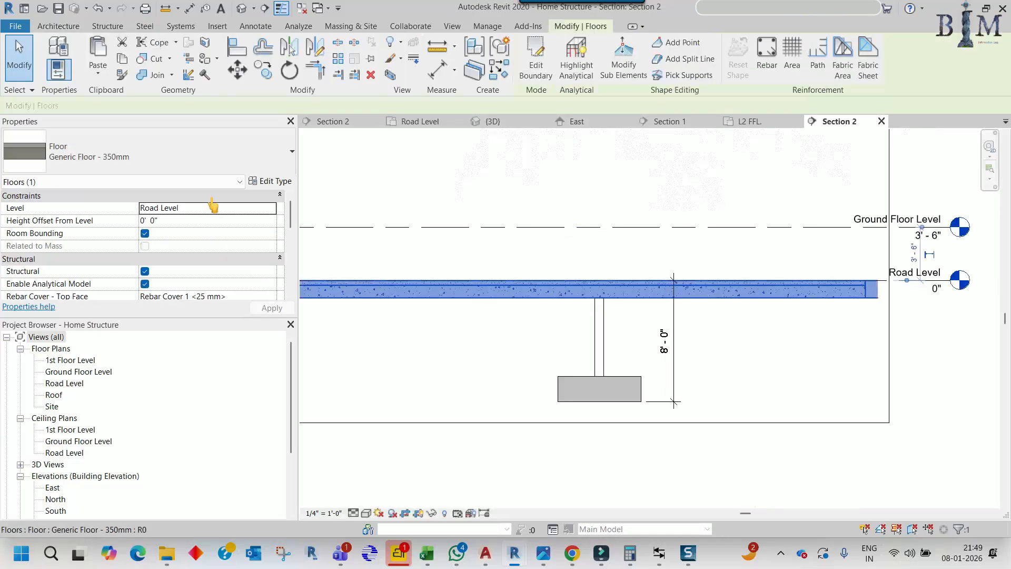
left_click(279, 181)
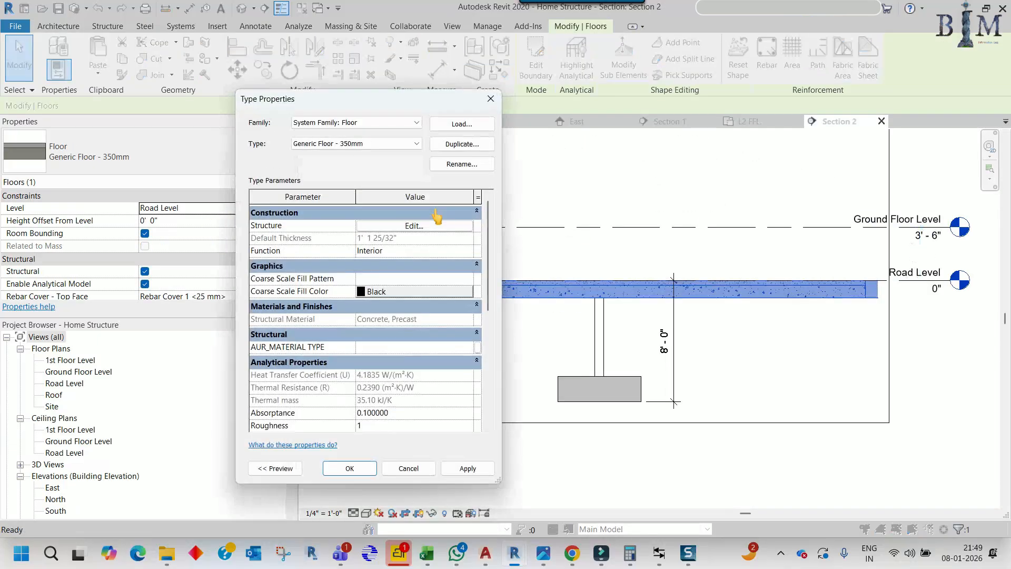
left_click(414, 227)
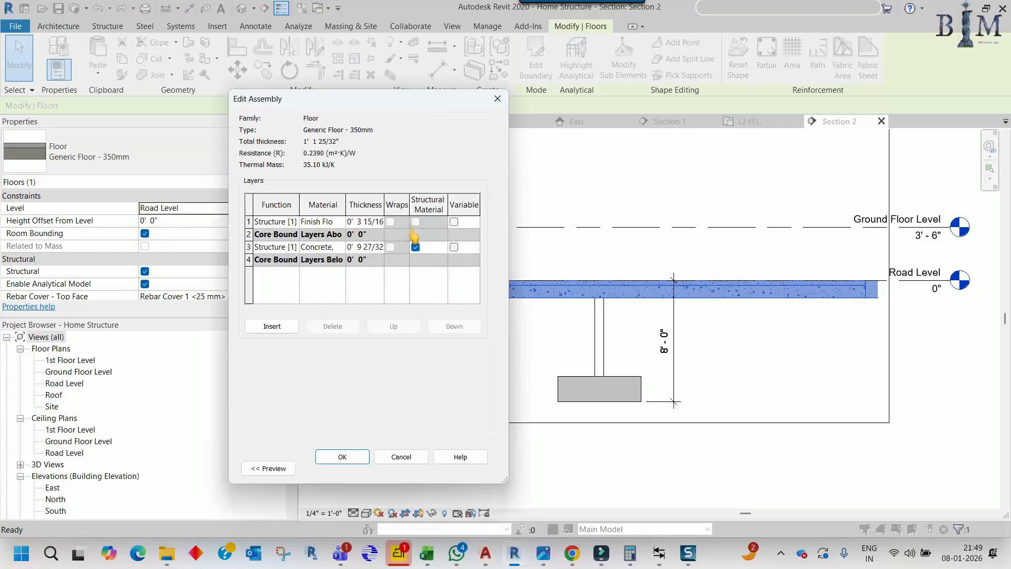
left_click(338, 247)
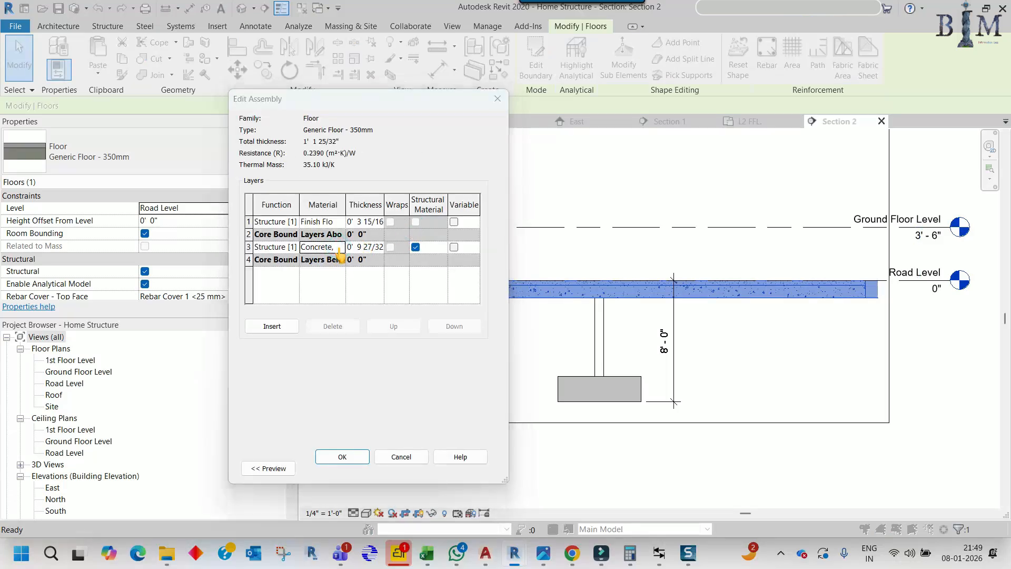
left_click(340, 247)
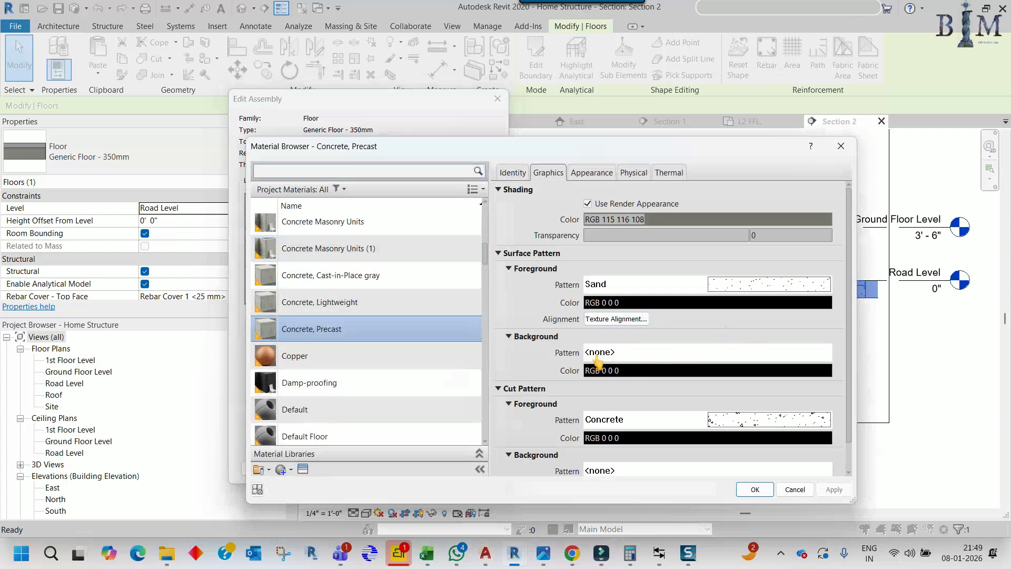
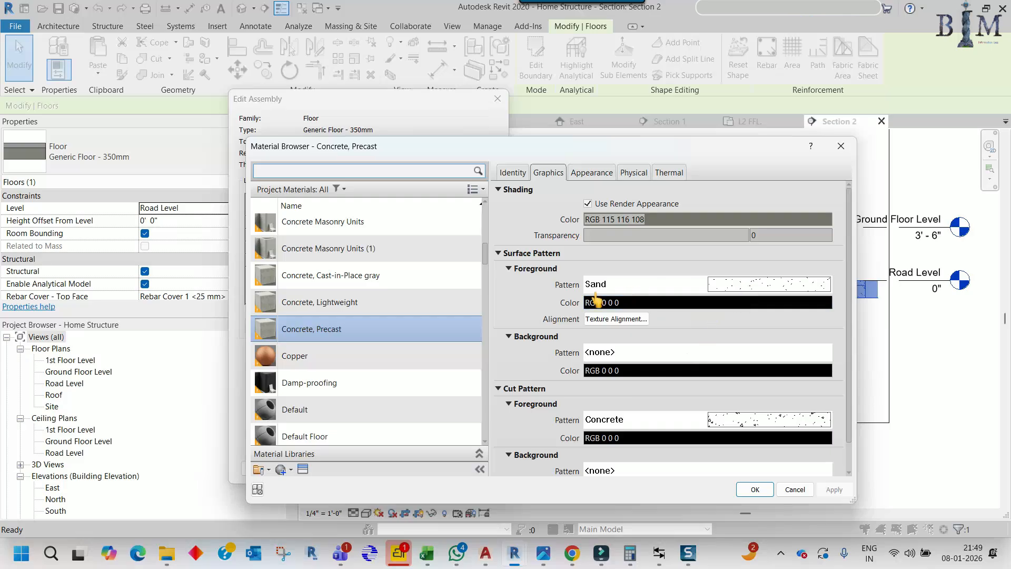
left_click(840, 146)
Set the Finish Floor material's surface background pattern to <No pattern>, apply it to the floor type and return to the Road Level plan
left_click(342, 224)
left_click(341, 221)
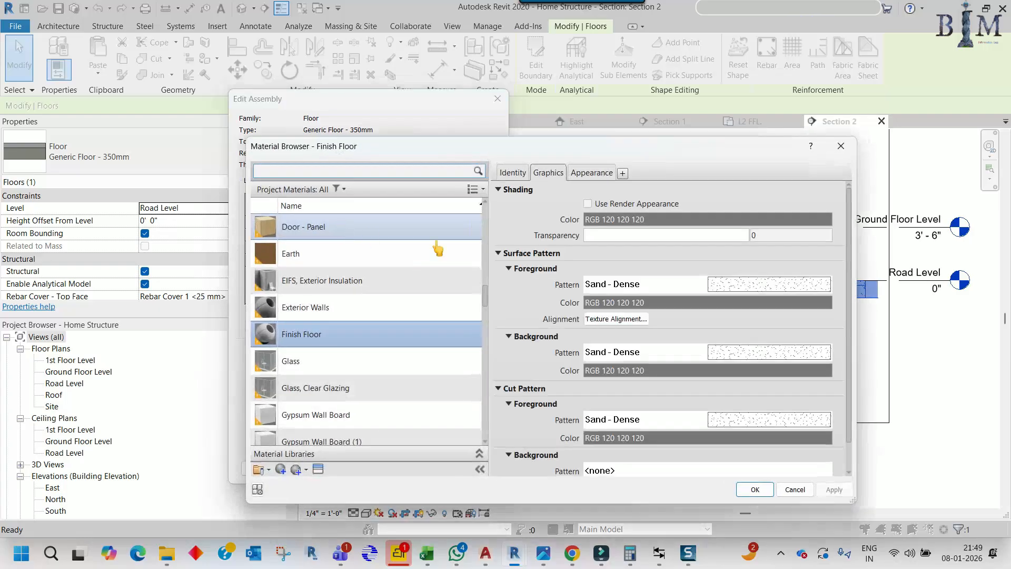
left_click(721, 351)
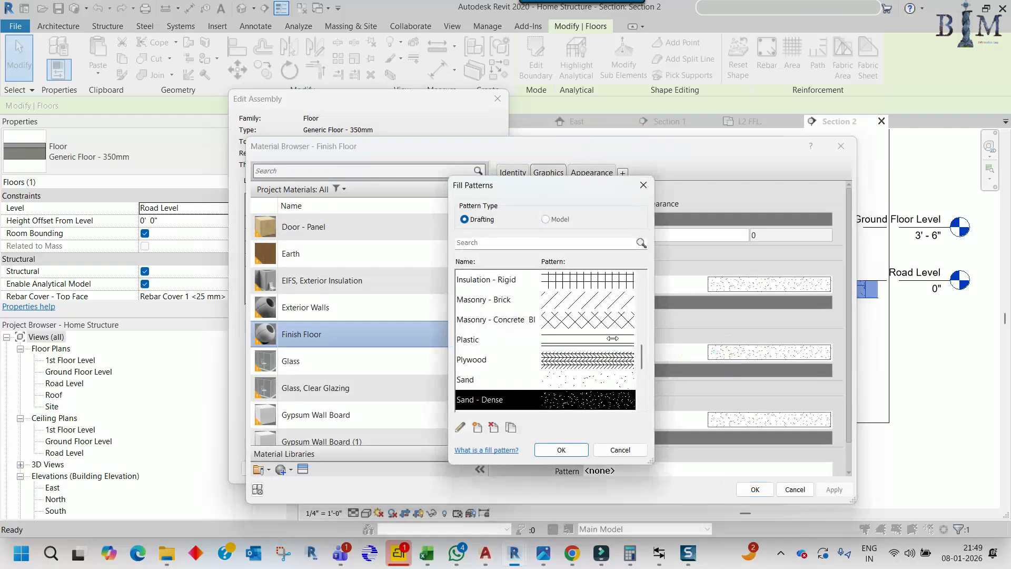
scroll(643, 363, "up", 10)
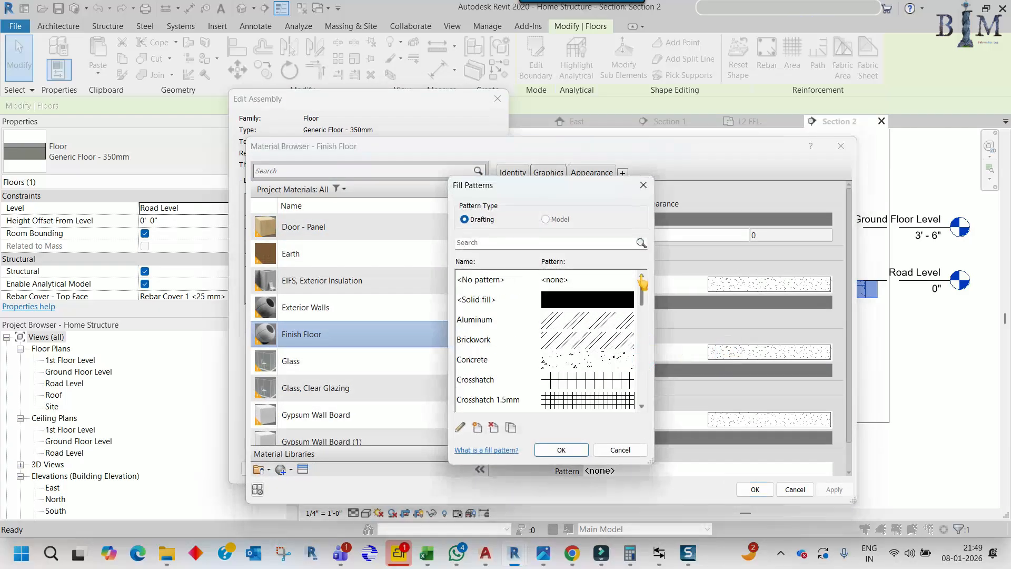
left_click(513, 278)
left_click(560, 449)
left_click(755, 489)
left_click(348, 453)
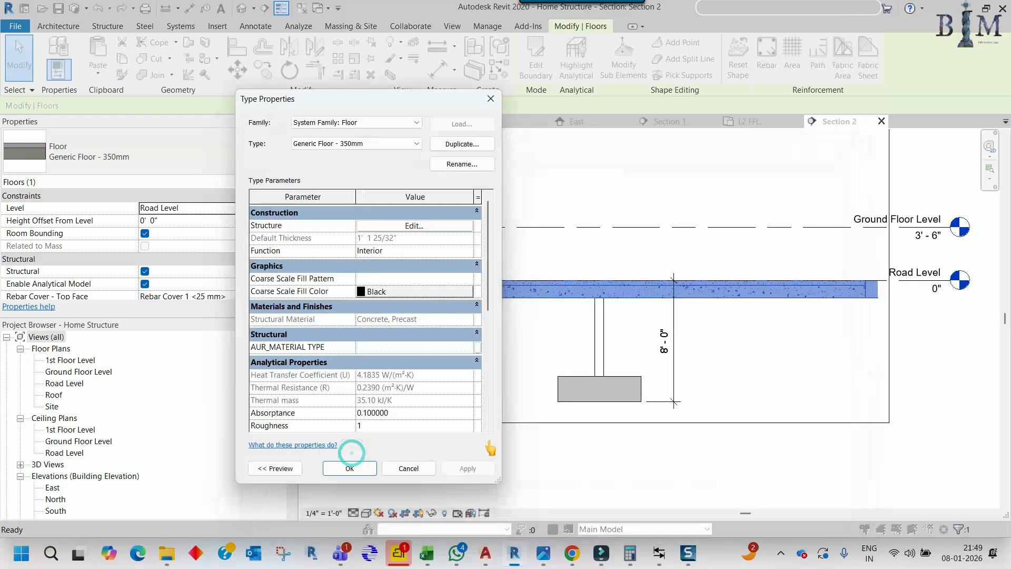
left_click(350, 468)
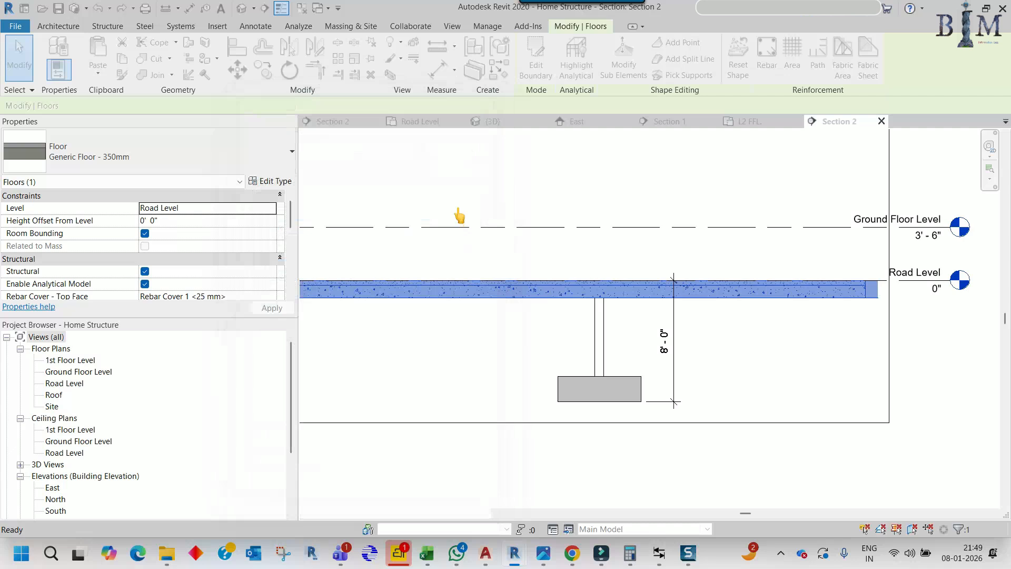
left_click(420, 122)
middle_click_drag(599, 278, 595, 306)
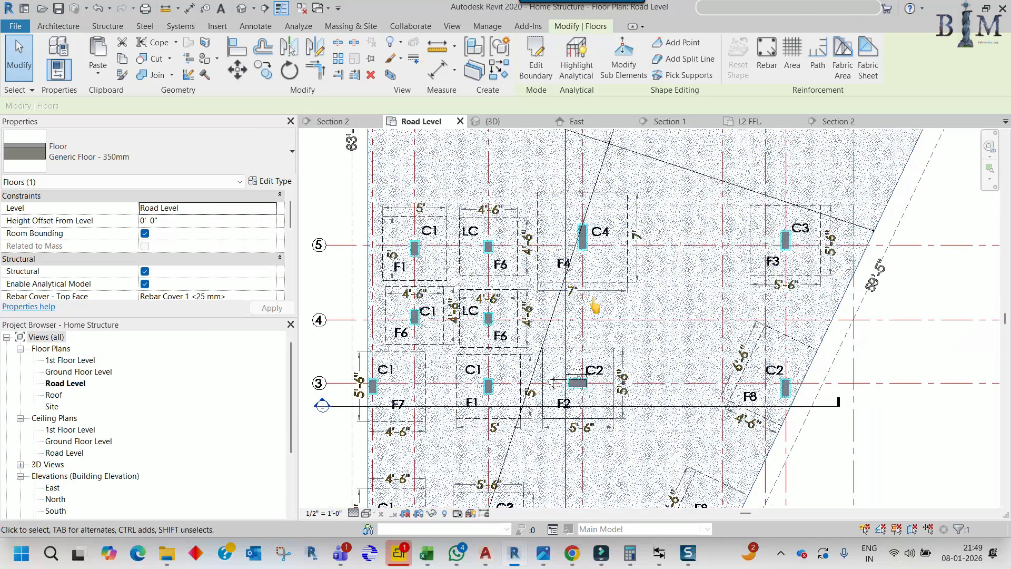
key("Escape")
Go to Section 2 from its section line and delete the Finish Floor layer from the Generic Floor - 350mm structure
scroll(579, 308, "up", 5)
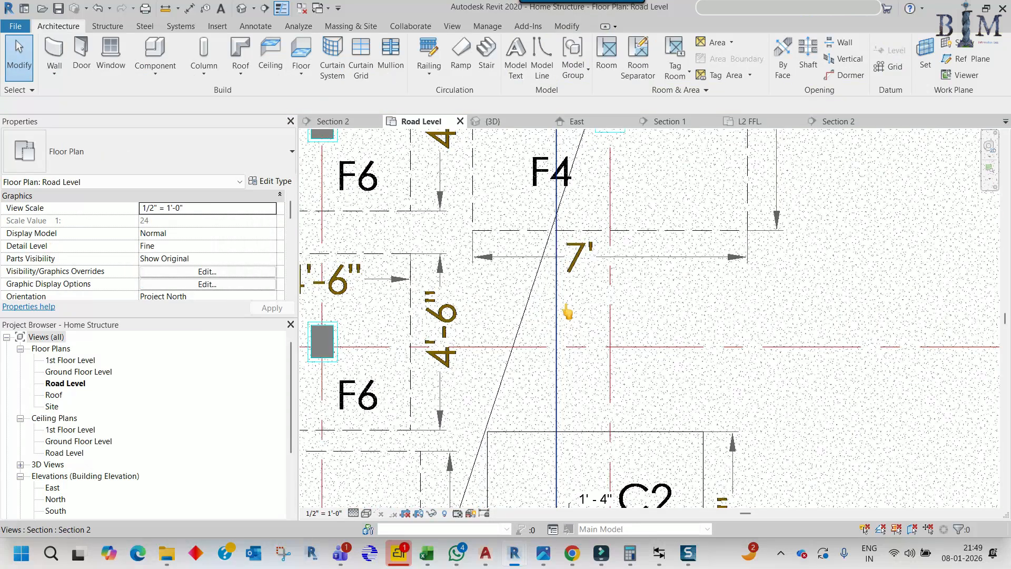
scroll(563, 304, "up", 1)
middle_click_drag(538, 306, 611, 306)
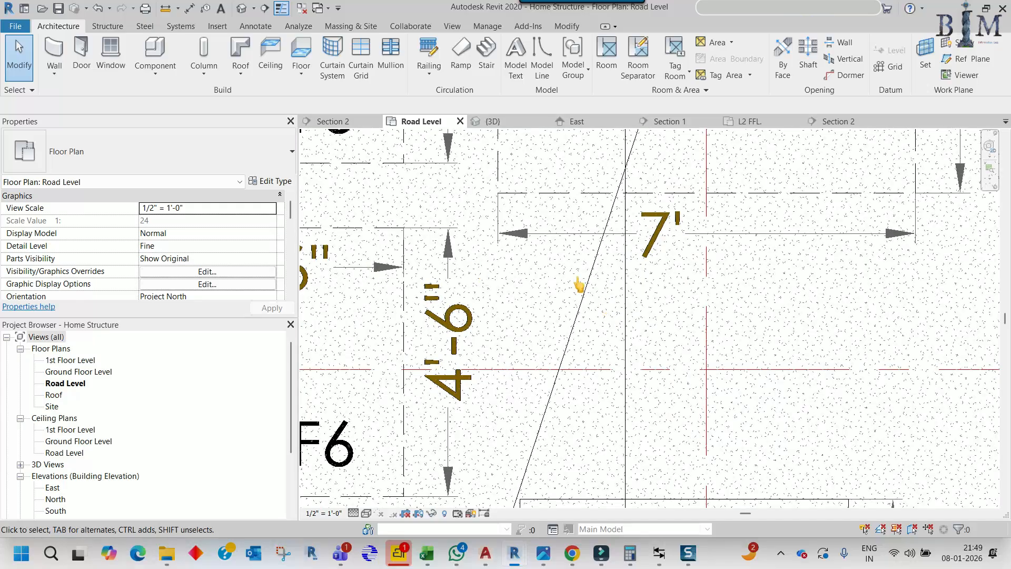
left_click(626, 308)
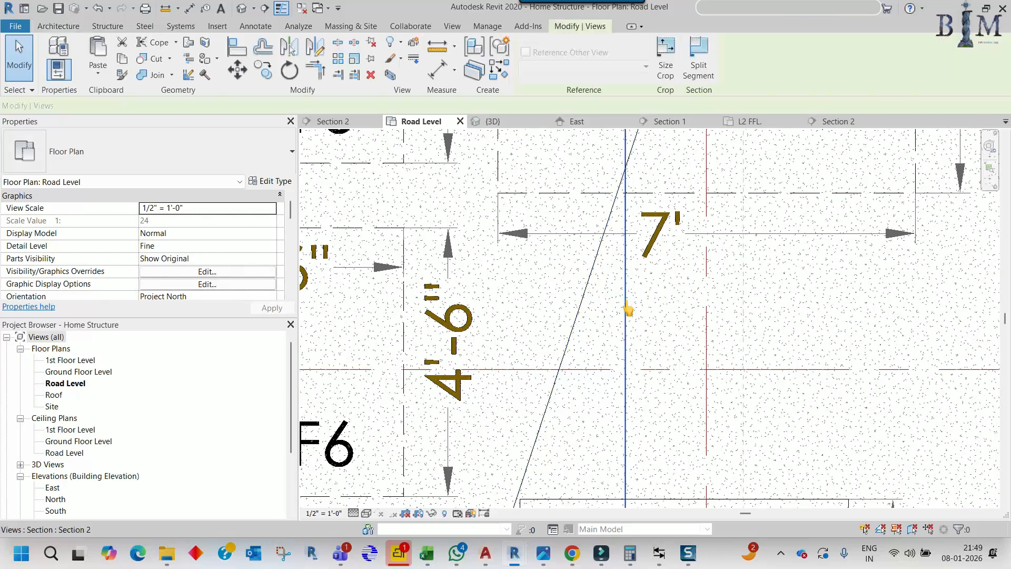
right_click(628, 309)
left_click(664, 271)
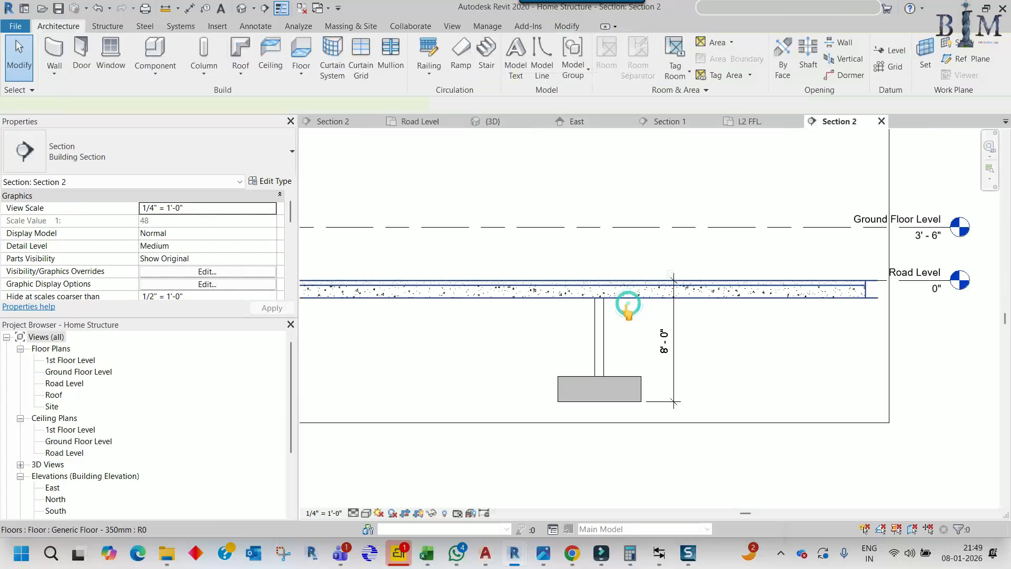
left_click(627, 308)
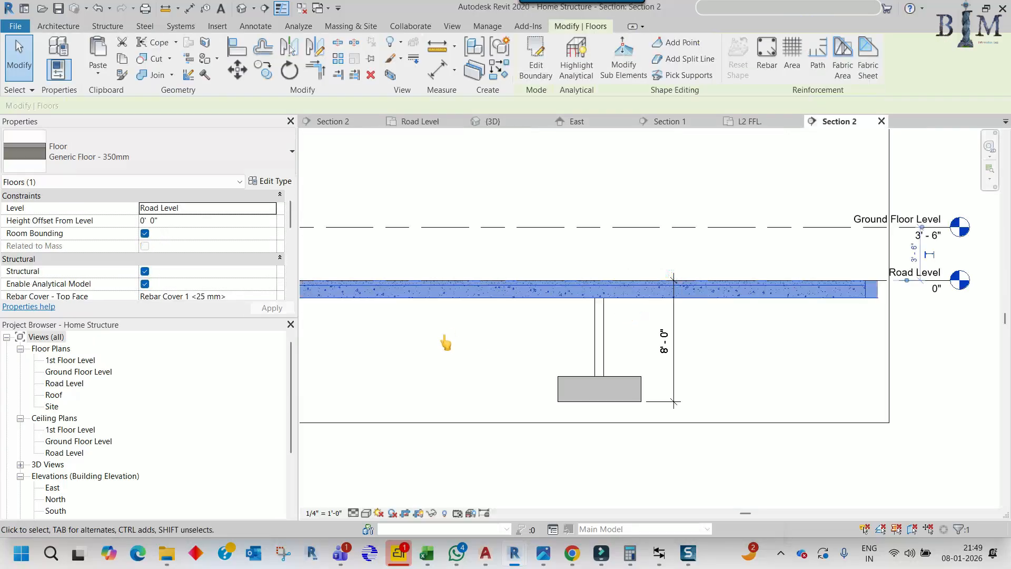
left_click(270, 181)
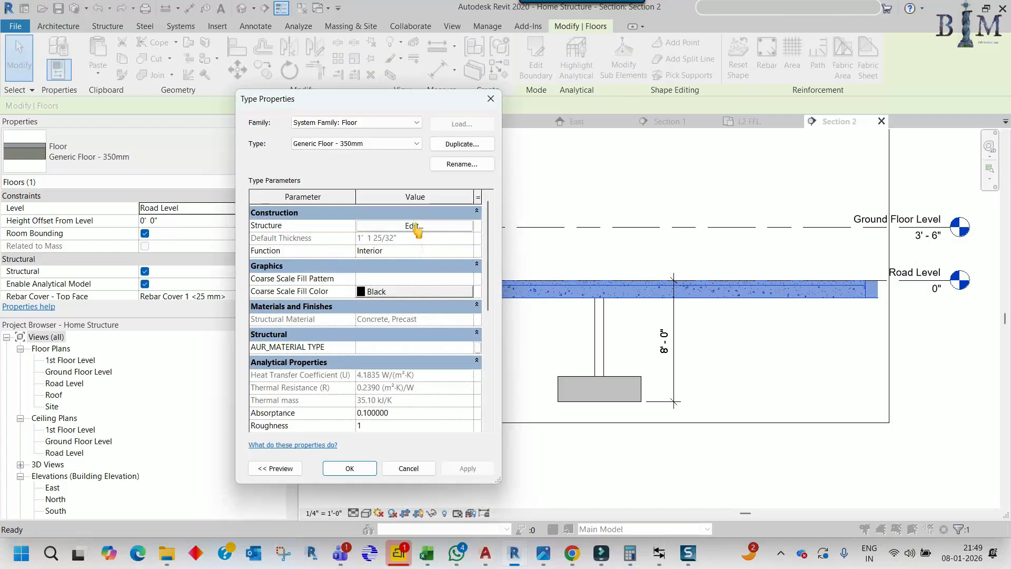
left_click(415, 225)
left_click(285, 223)
left_click(332, 325)
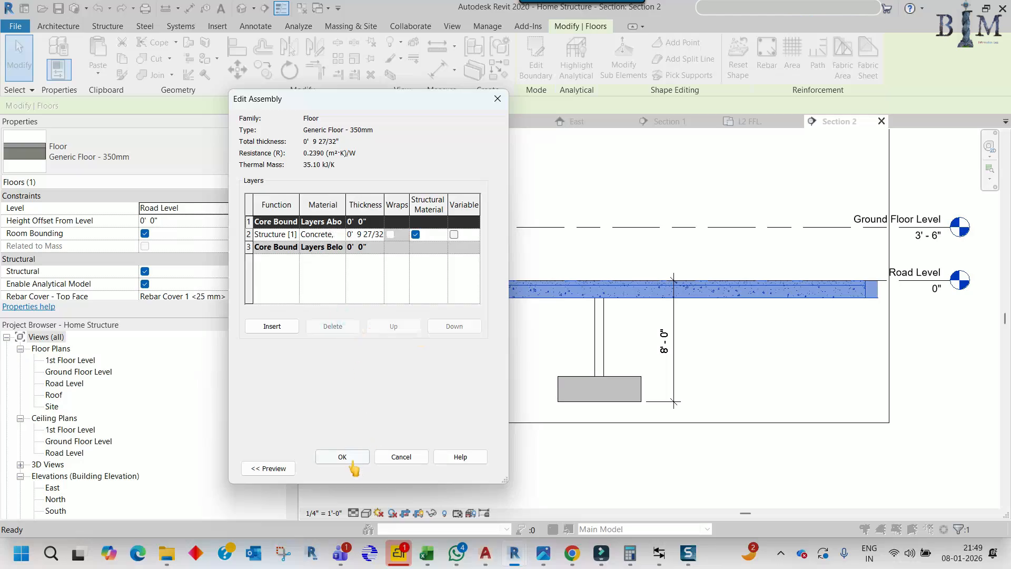
left_click(352, 462)
left_click(353, 467)
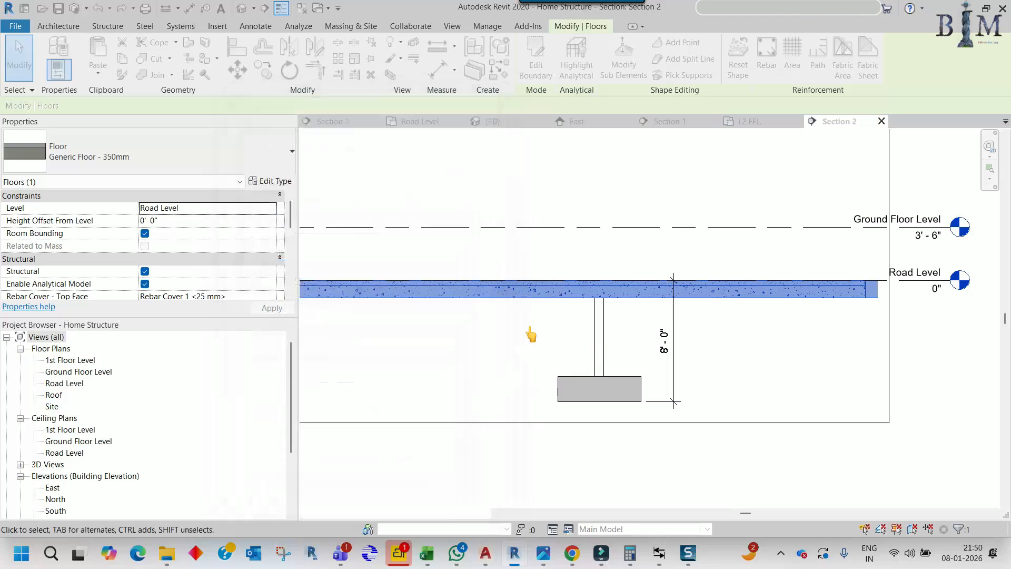
Check the floor's surface pattern in the Road Level plan and undo the deletion of the Finish Floor layer
left_click(418, 125)
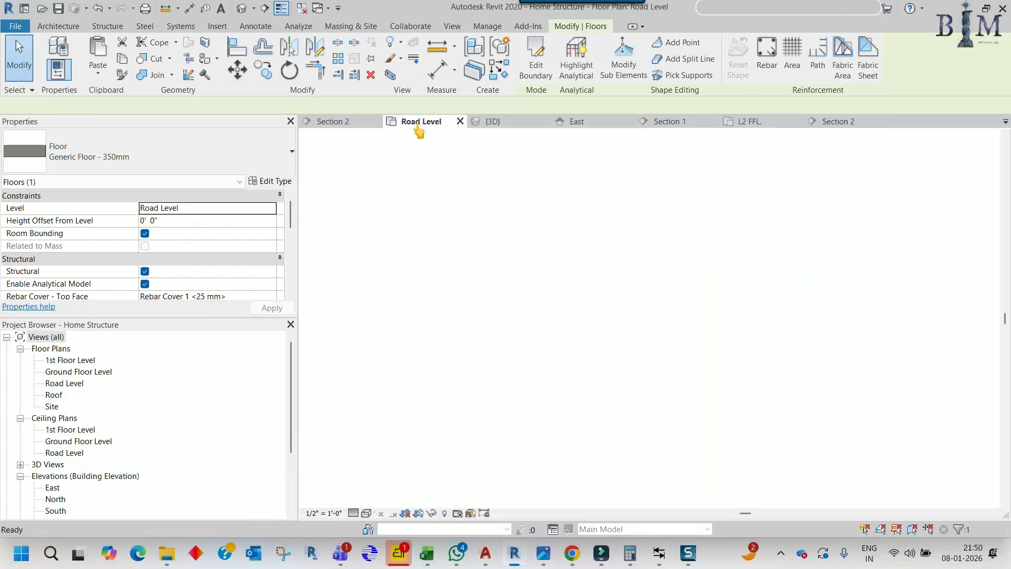
scroll(595, 316, "down", 3)
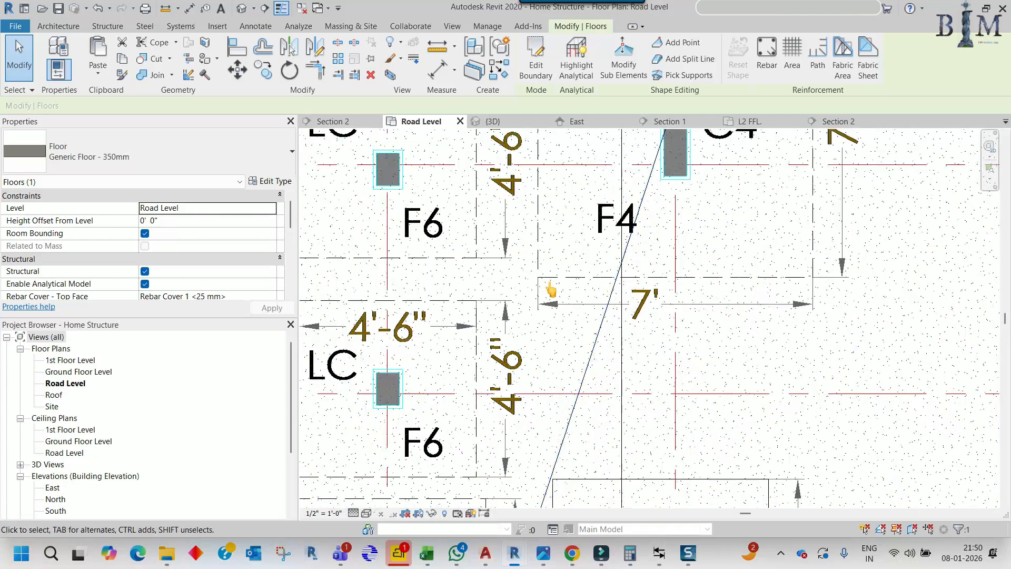
left_click(569, 299)
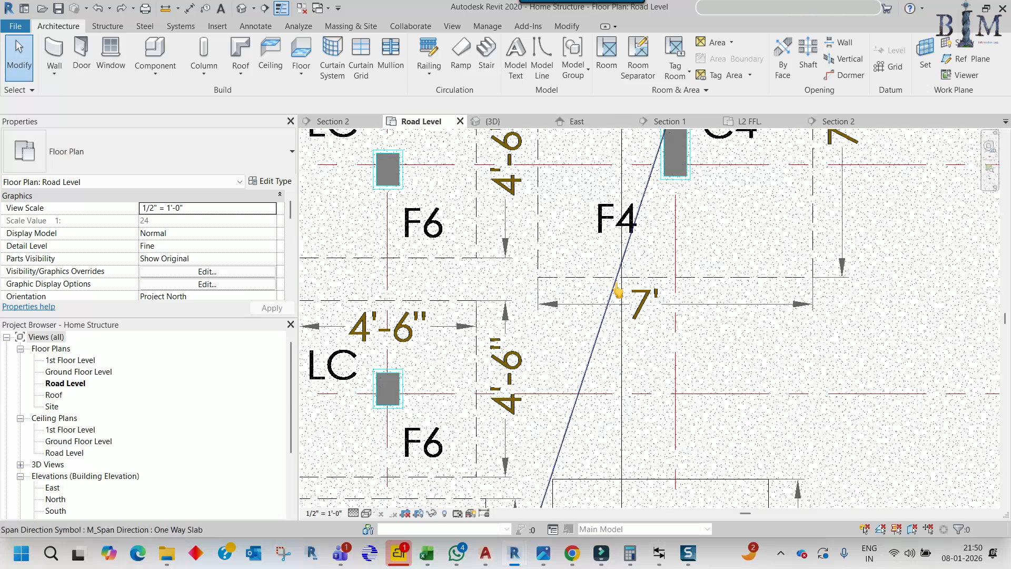
Open Section 2 and review the layers in the road-level floor's structure without changing them
left_click(619, 228)
double_click(619, 228)
left_click(598, 287)
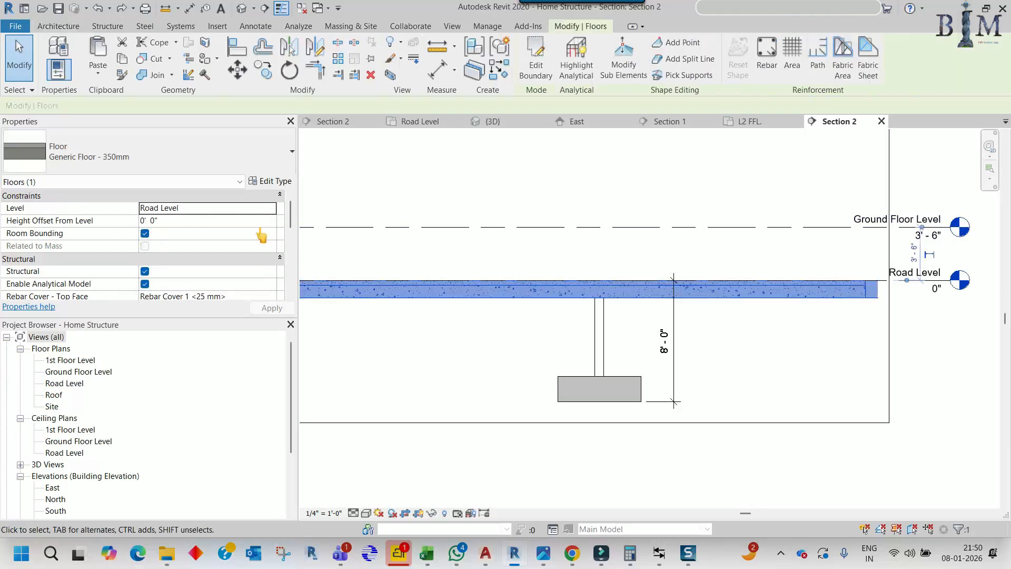
left_click(269, 182)
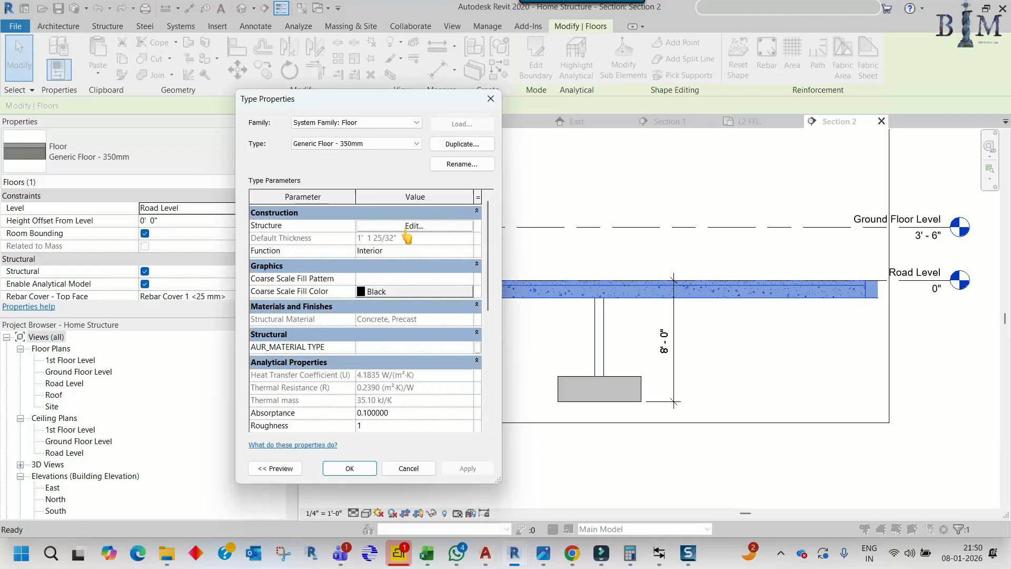
left_click(415, 233)
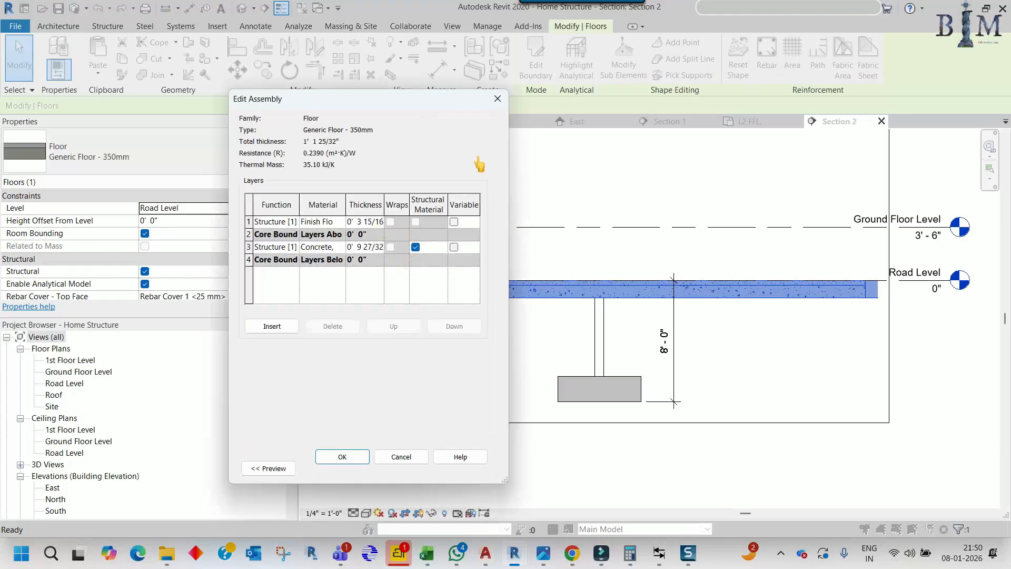
left_click(497, 99)
key("Escape")
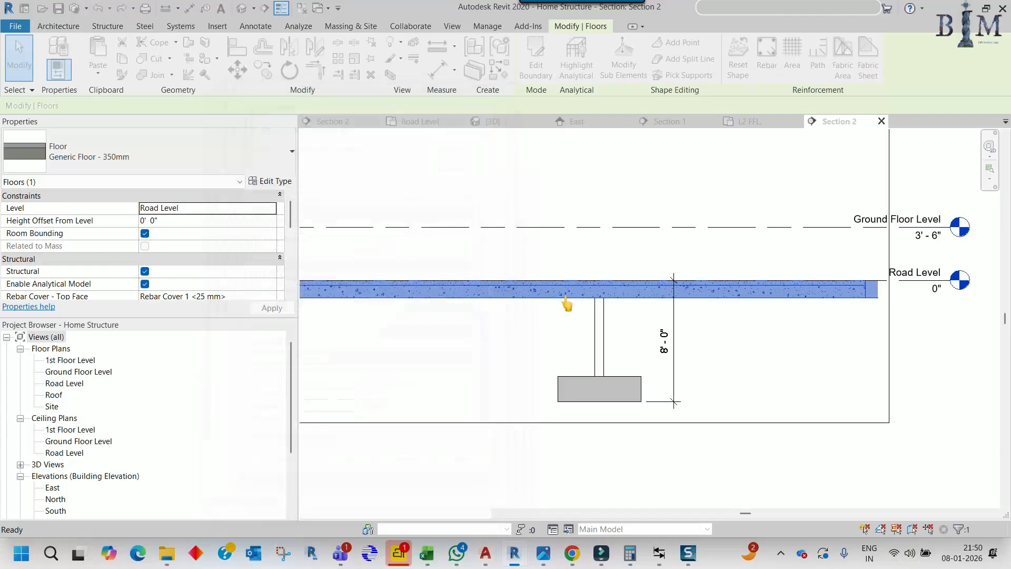
key("Escape")
Return to the Road Level plan and set the Floors category's surface transparency to 100 in its visibility/graphic overrides
left_click(407, 122)
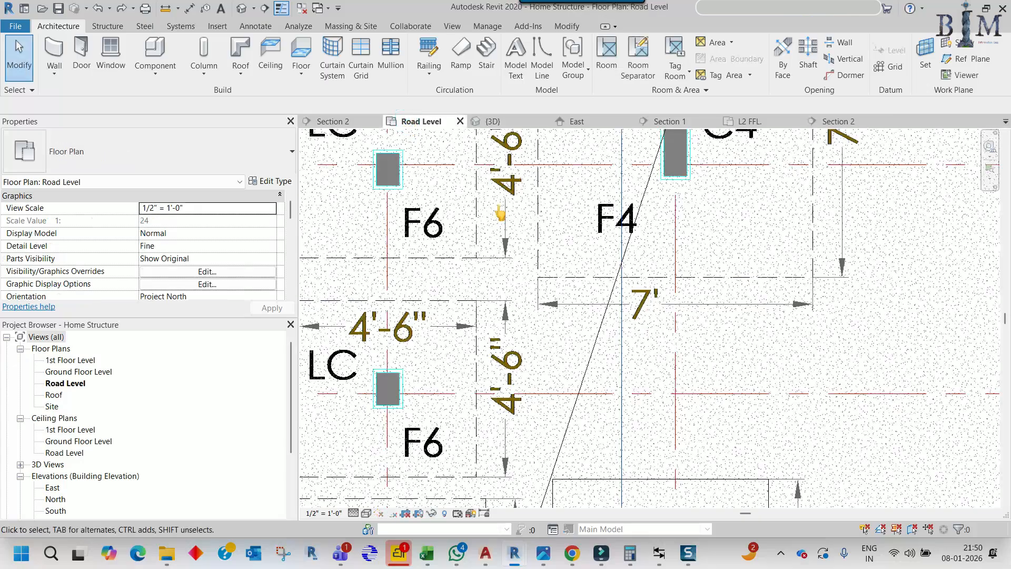
scroll(600, 304, "down", 3)
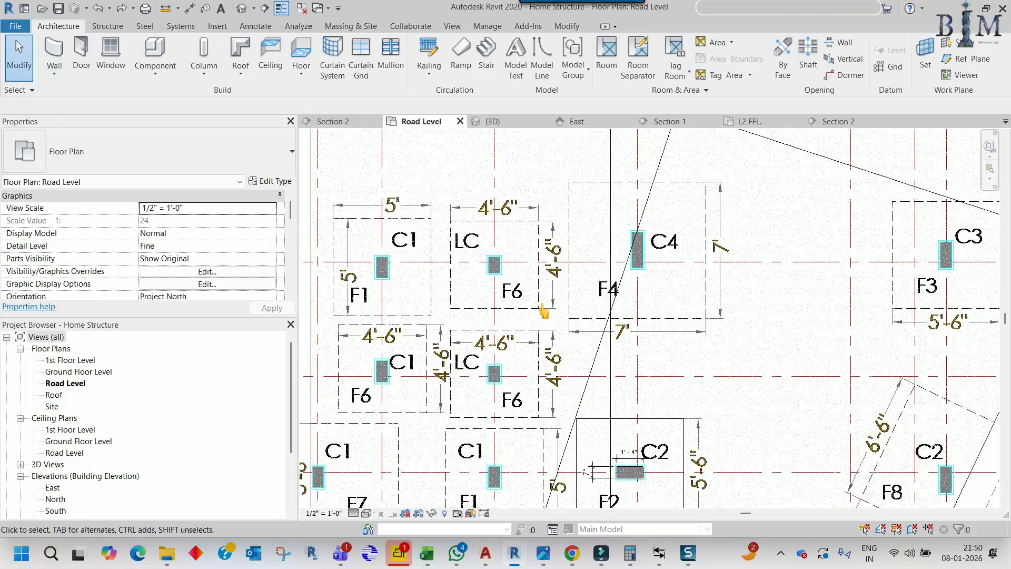
scroll(543, 311, "down", 3)
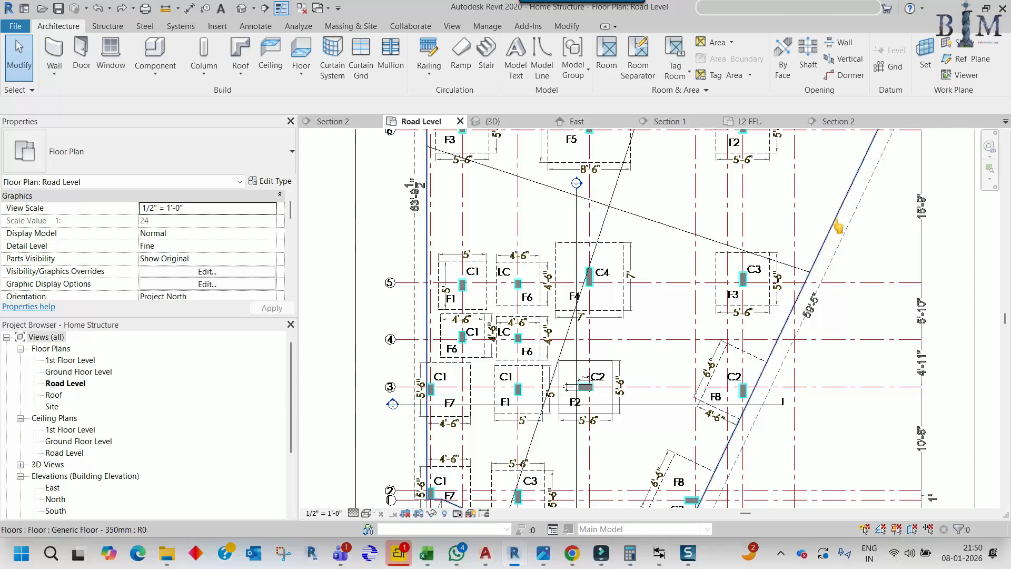
middle_click_drag(760, 320, 733, 418)
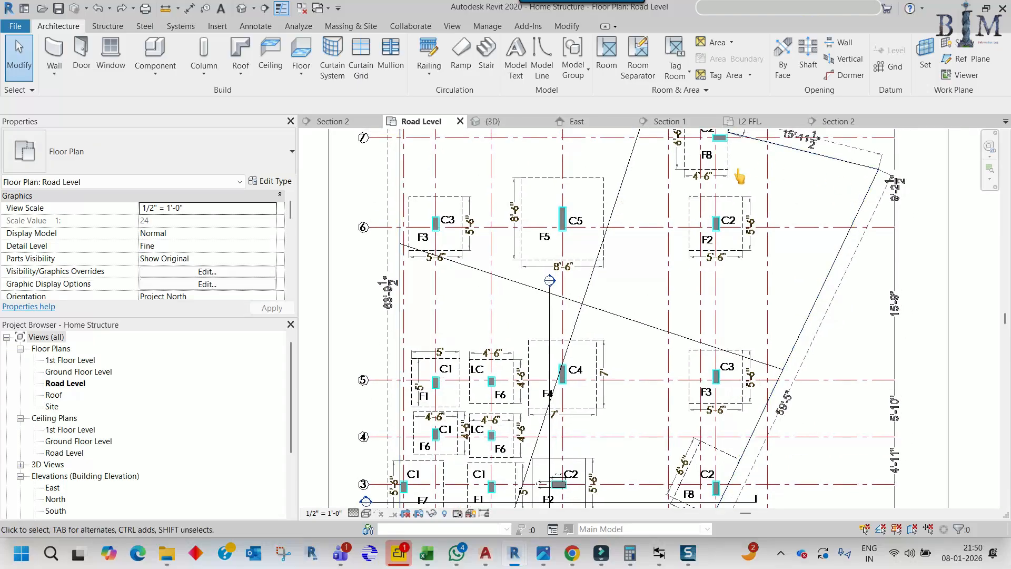
middle_click_drag(637, 406, 643, 330)
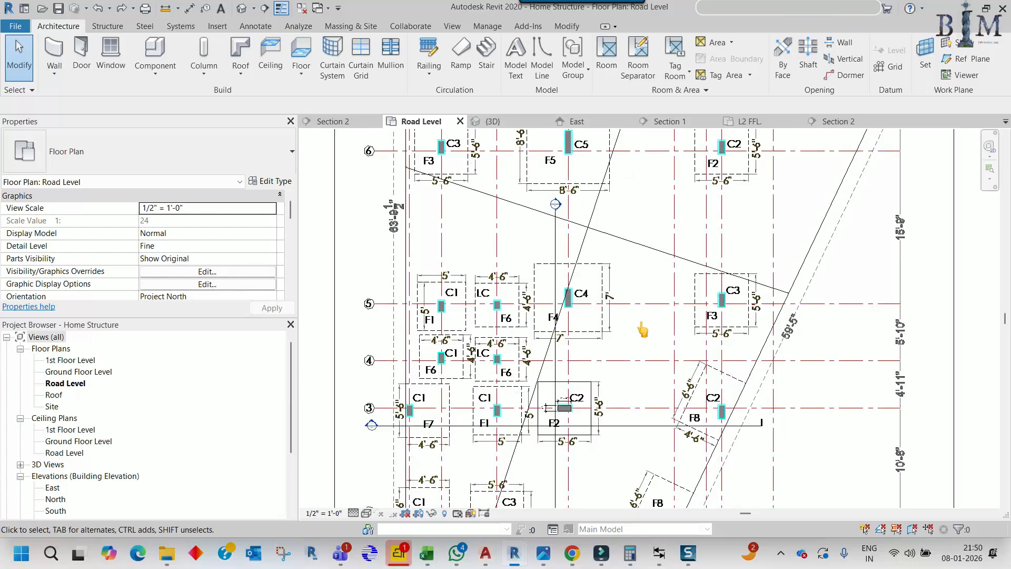
key("v")
key("g")
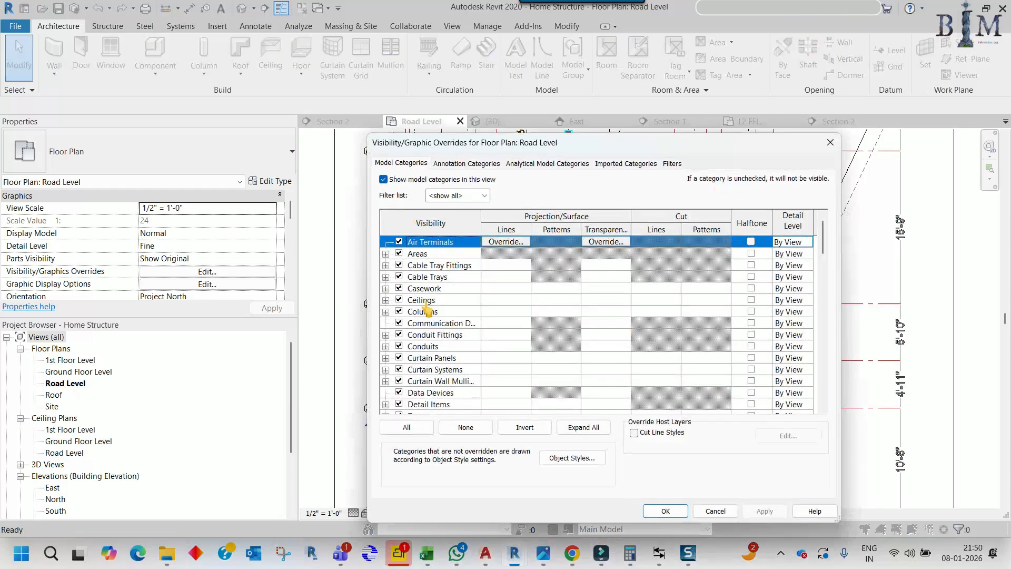
left_click(437, 301)
scroll(441, 307, "down", 6)
left_click(421, 358)
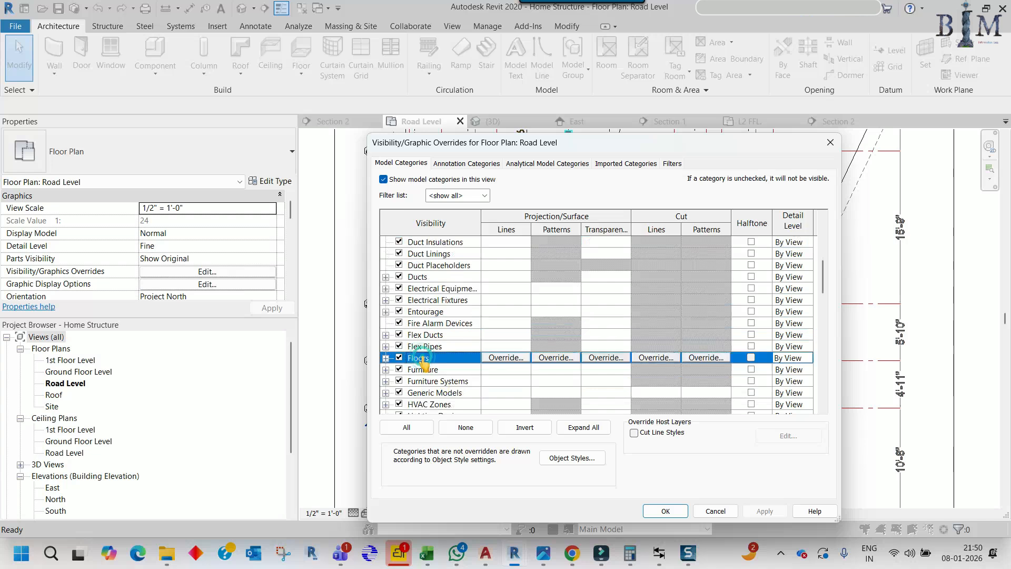
left_click(601, 358)
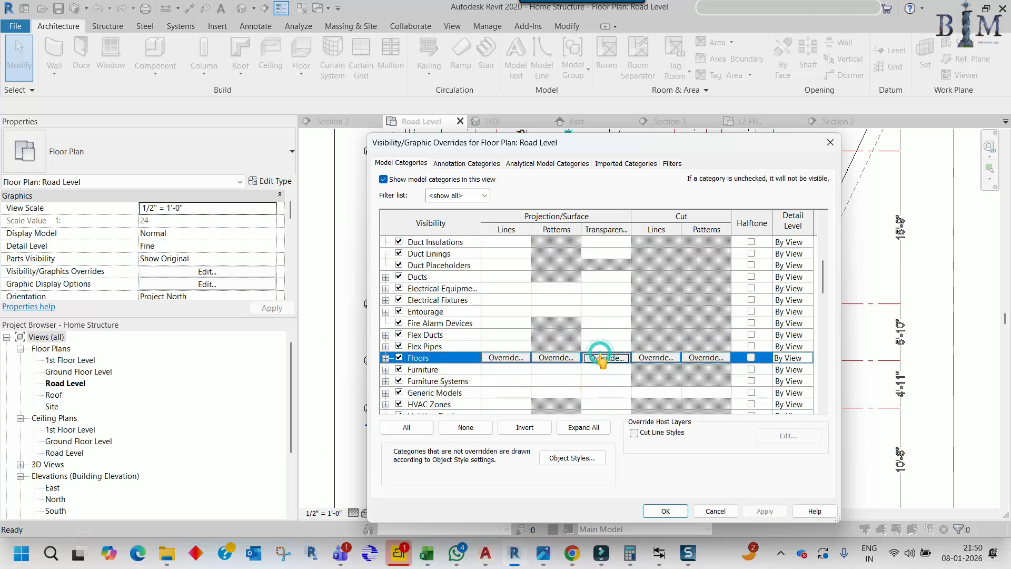
left_click_drag(570, 333, 667, 335)
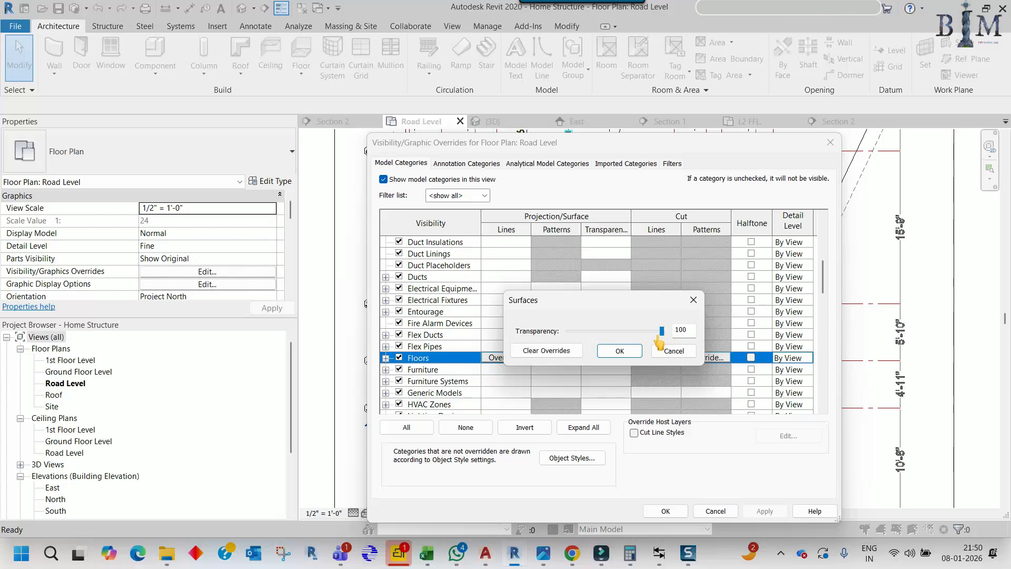
left_click(618, 351)
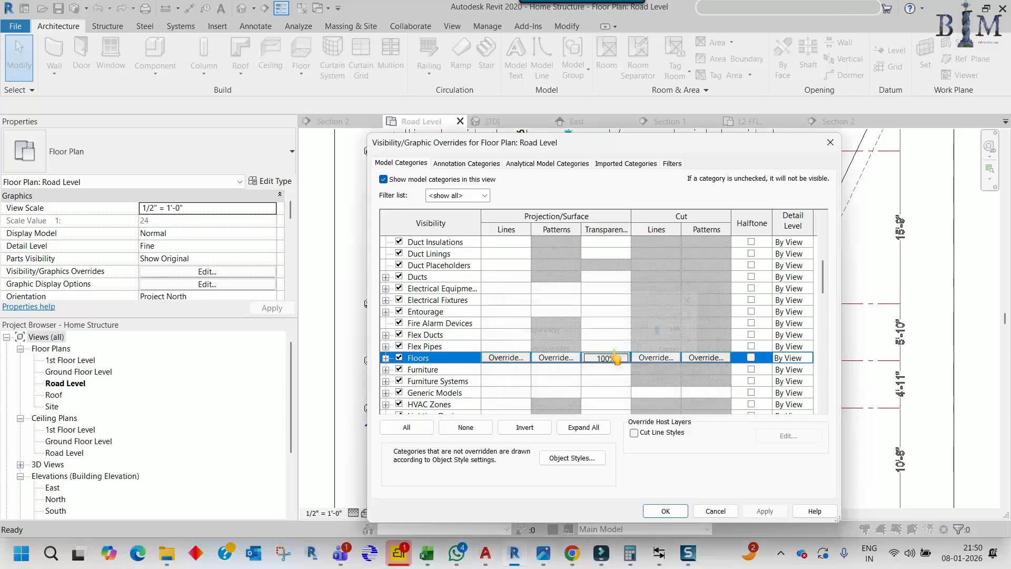
left_click(666, 511)
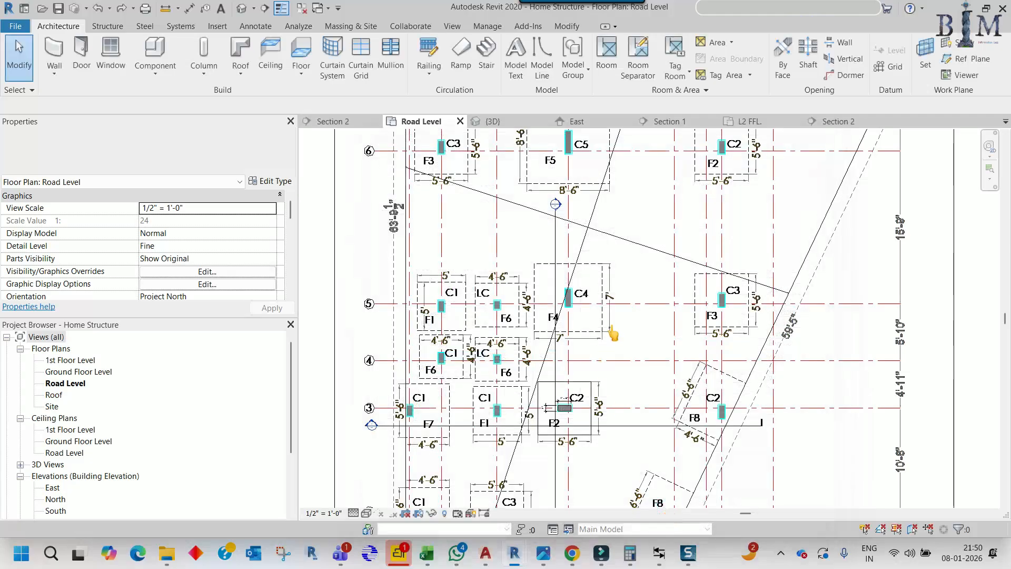
Inspect the floor pattern in plan, go to Section 2 from its section line, select the road-level floor and return to the Road Level plan
scroll(571, 365, "up", 6)
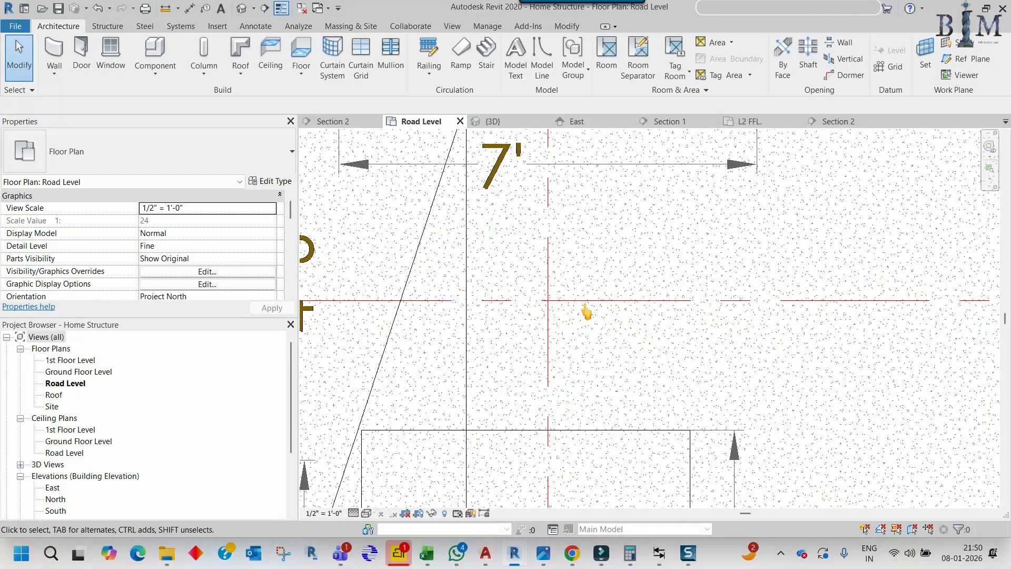
scroll(586, 312, "down", 4)
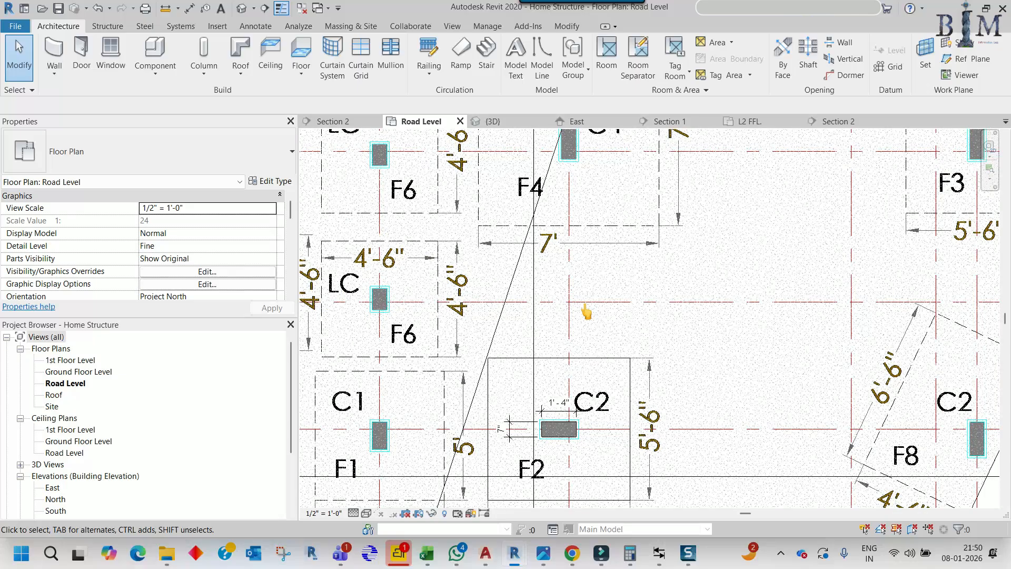
scroll(586, 311, "down", 3)
middle_click_drag(586, 312, 718, 396)
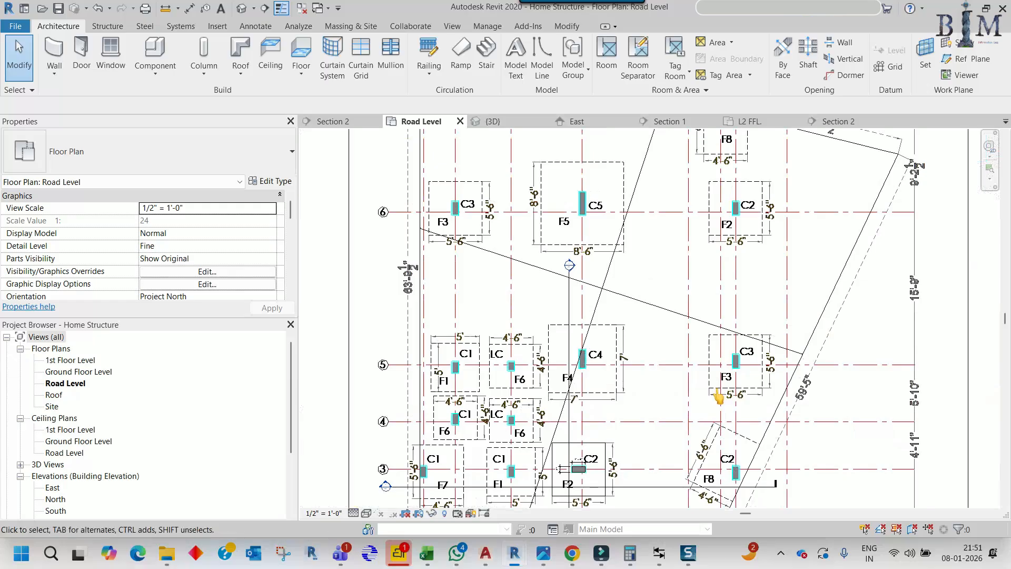
scroll(582, 334, "up", 5)
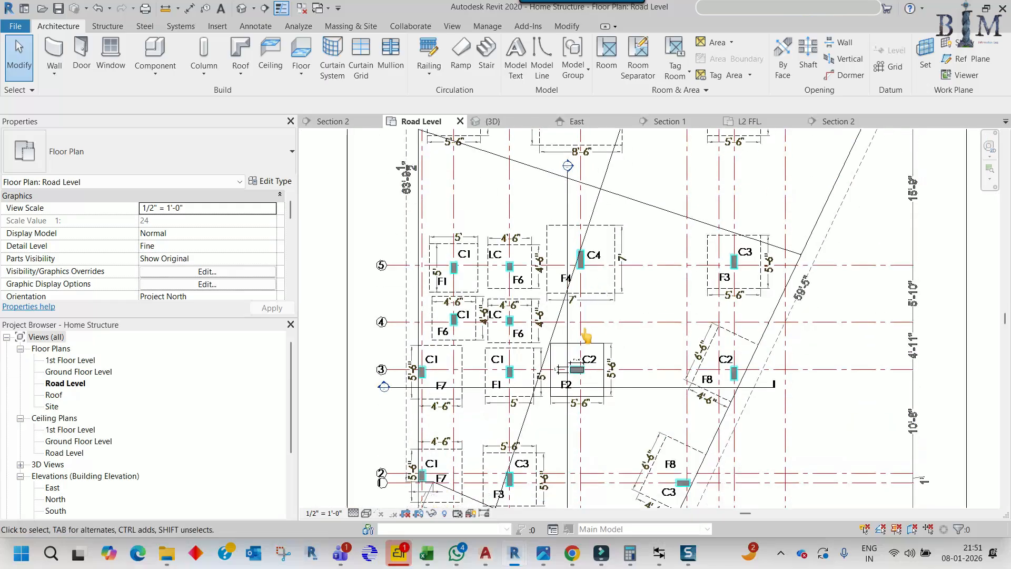
right_click(556, 333)
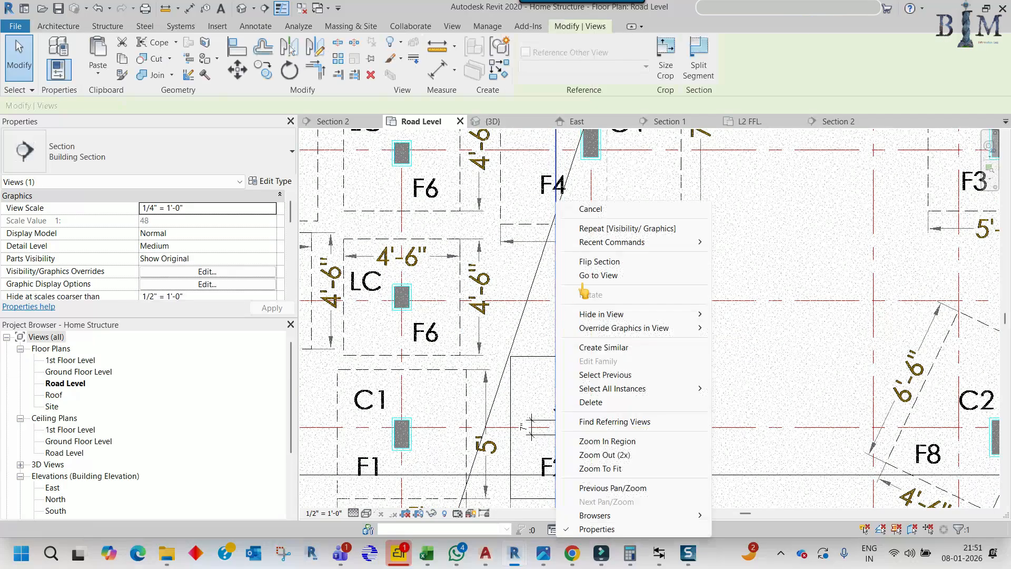
left_click(592, 276)
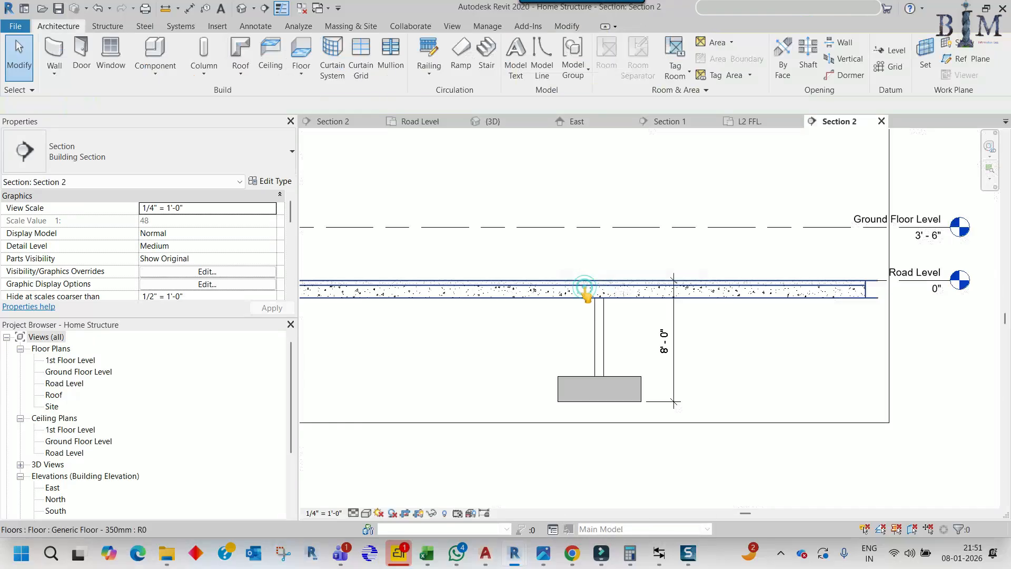
left_click(551, 291)
left_click(418, 121)
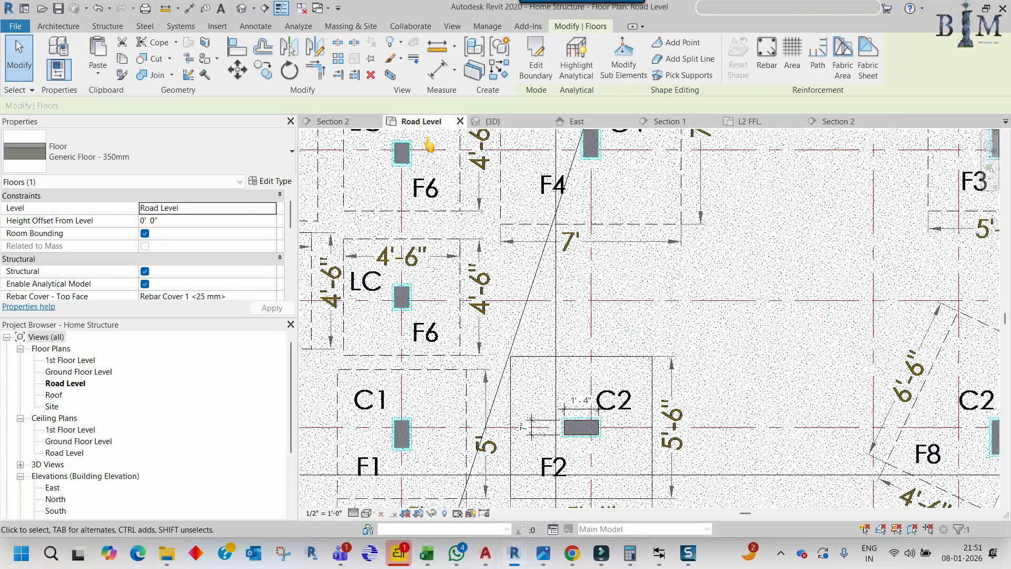
Edit the Generic Floor - 350mm structure and set the Finish Floor material's surface foreground pattern to <No pattern>
left_click(268, 181)
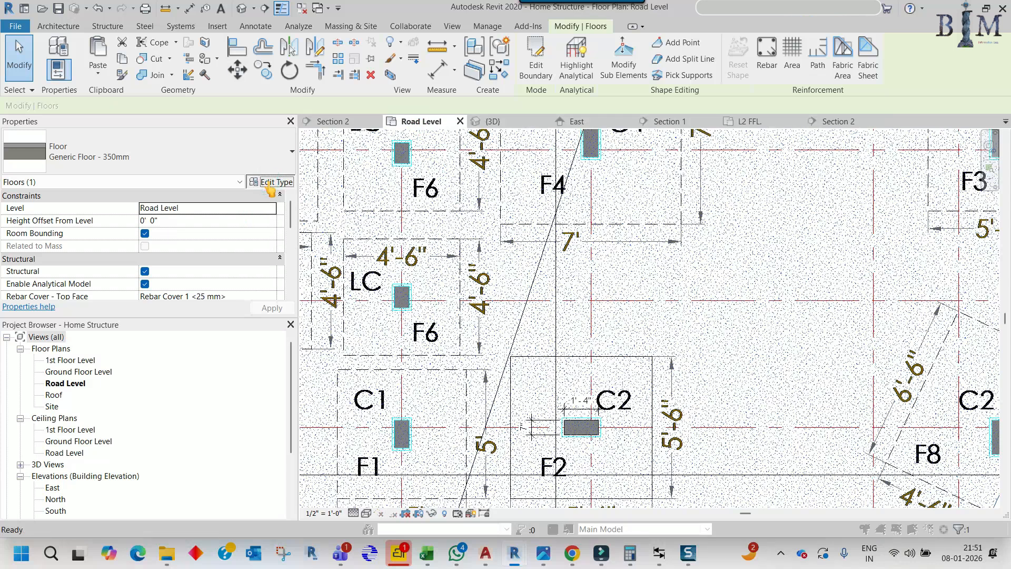
left_click(414, 226)
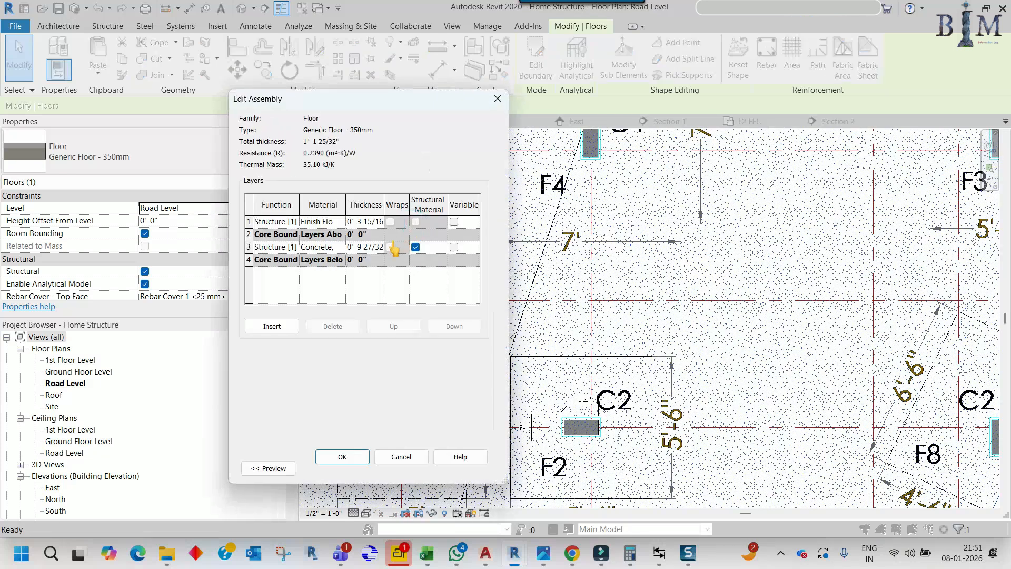
left_click(339, 224)
left_click(341, 221)
left_click(739, 284)
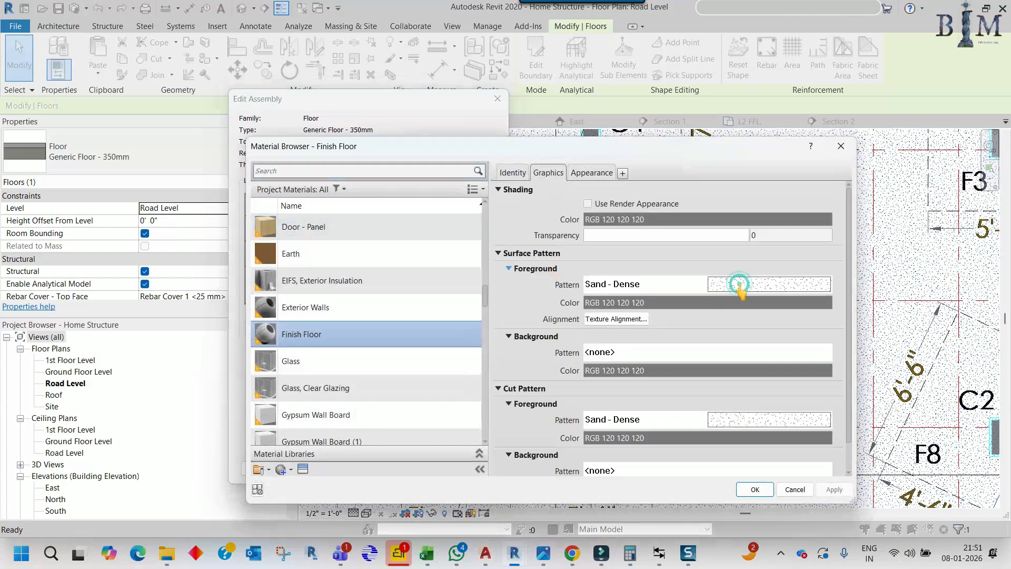
scroll(643, 352, "up", 10)
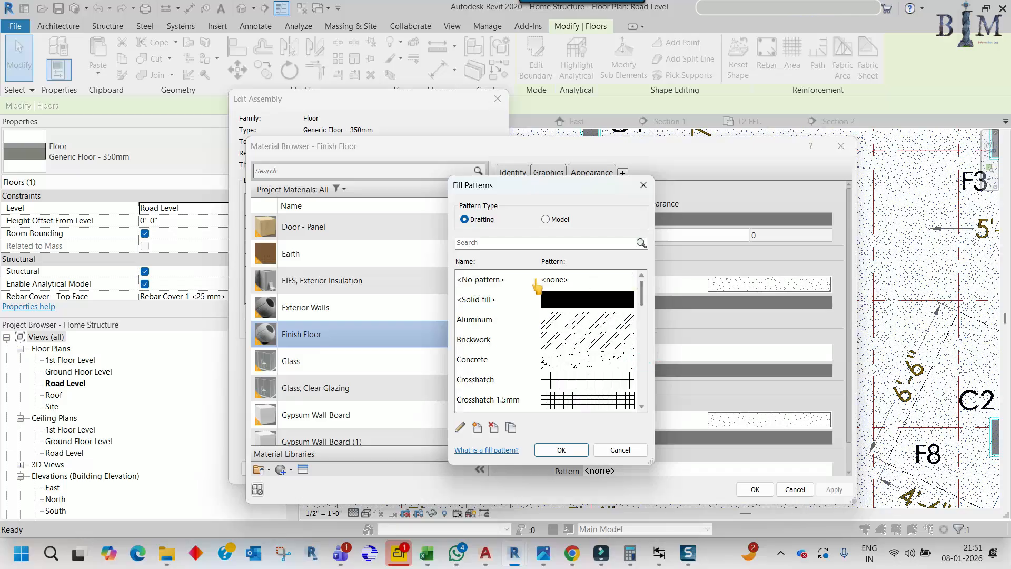
left_click(533, 279)
left_click(560, 449)
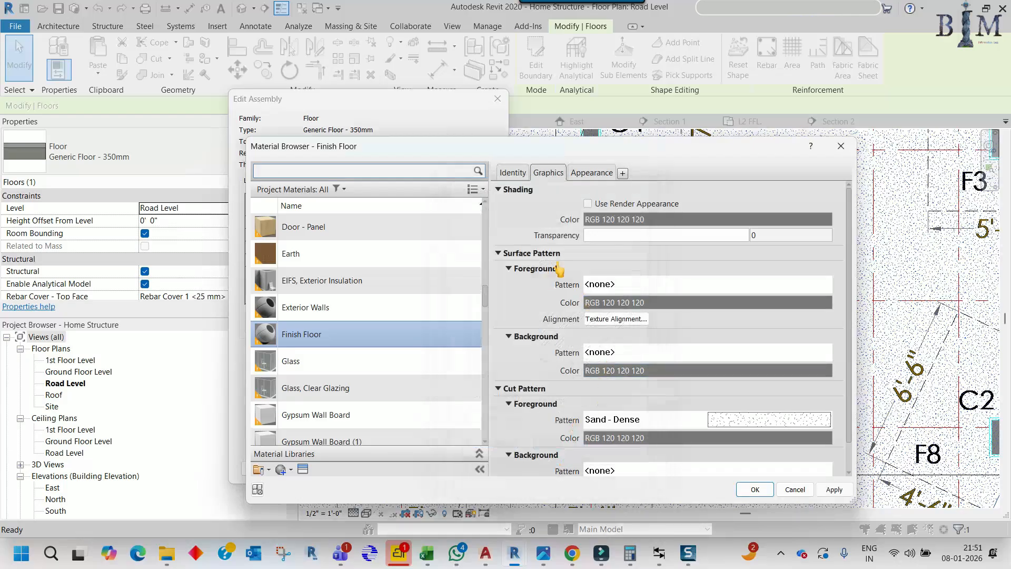
left_click(755, 489)
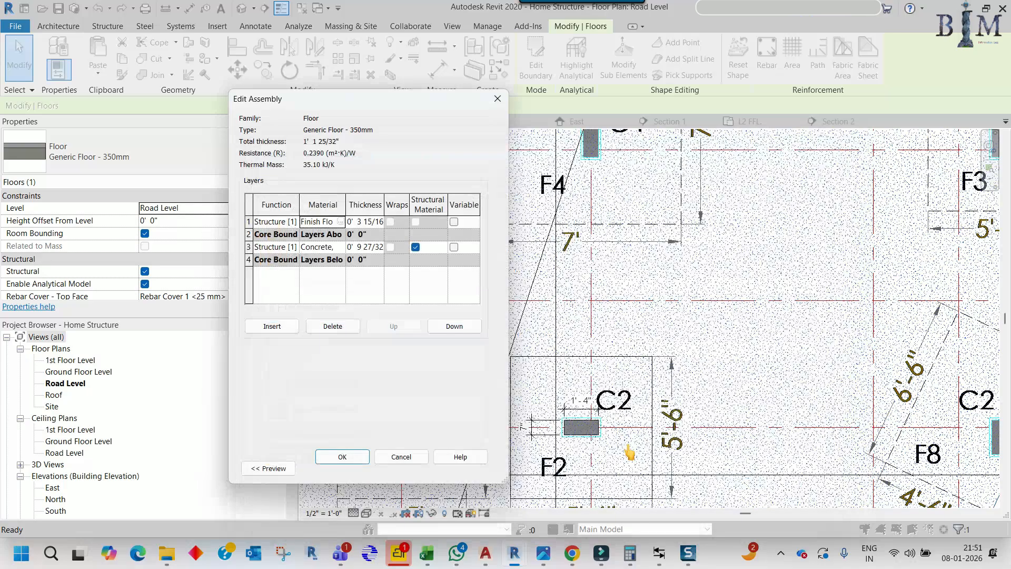
Set the Concrete, Precast material's surface foreground pattern to <No pattern> and apply the changes to the floor type
left_click(332, 248)
left_click(341, 247)
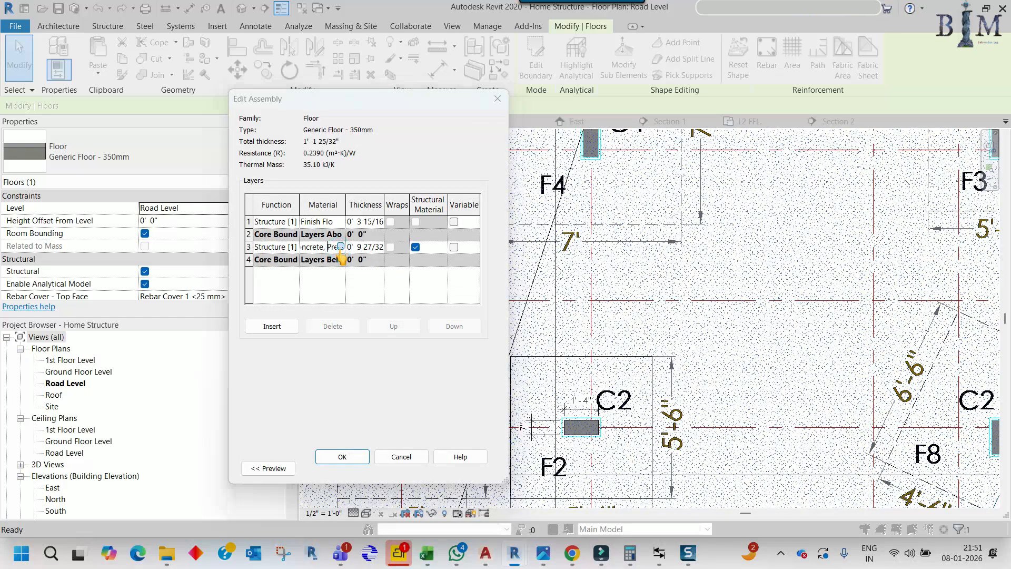
left_click(705, 285)
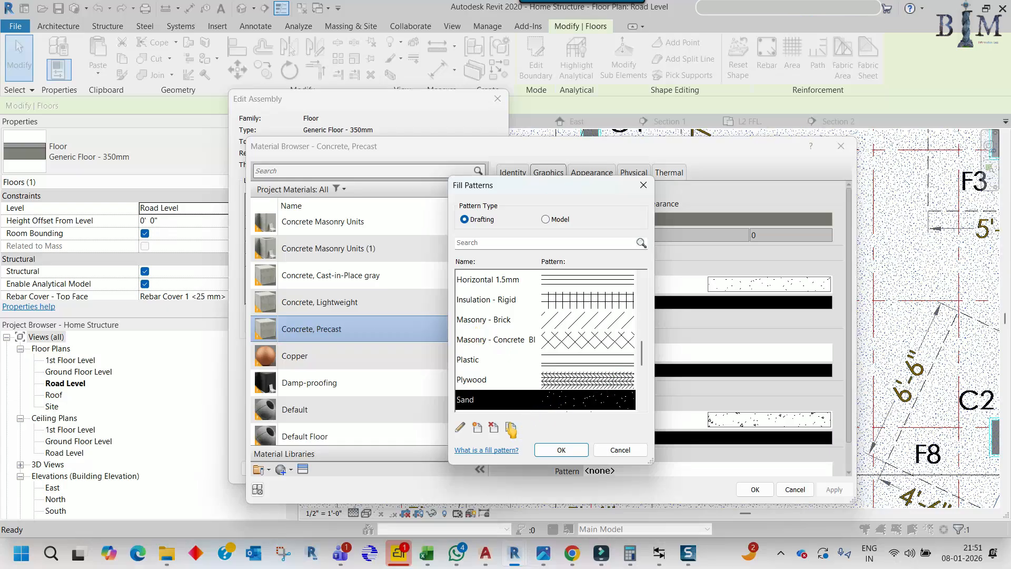
left_click_drag(642, 350, 645, 287)
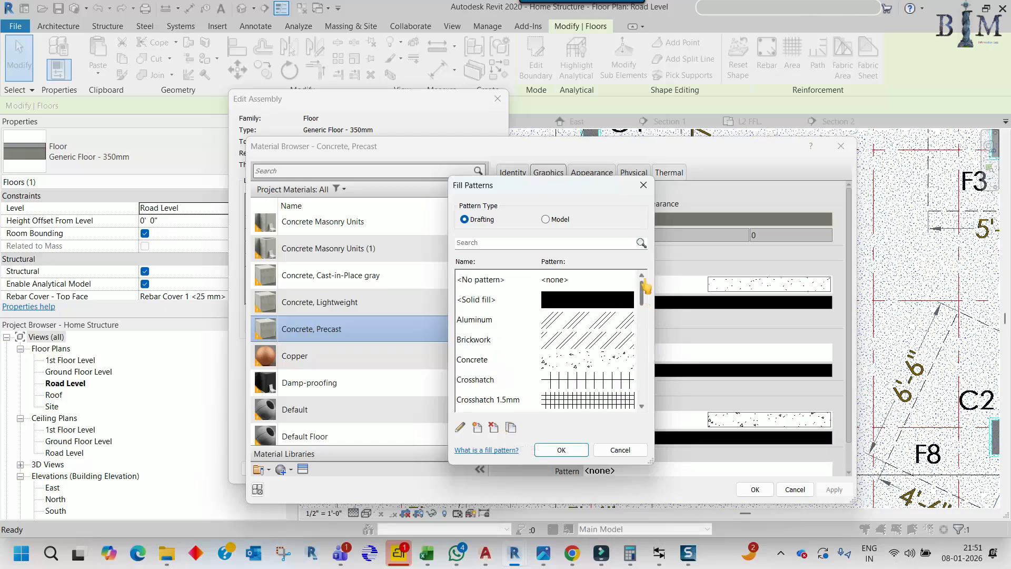
left_click(557, 281)
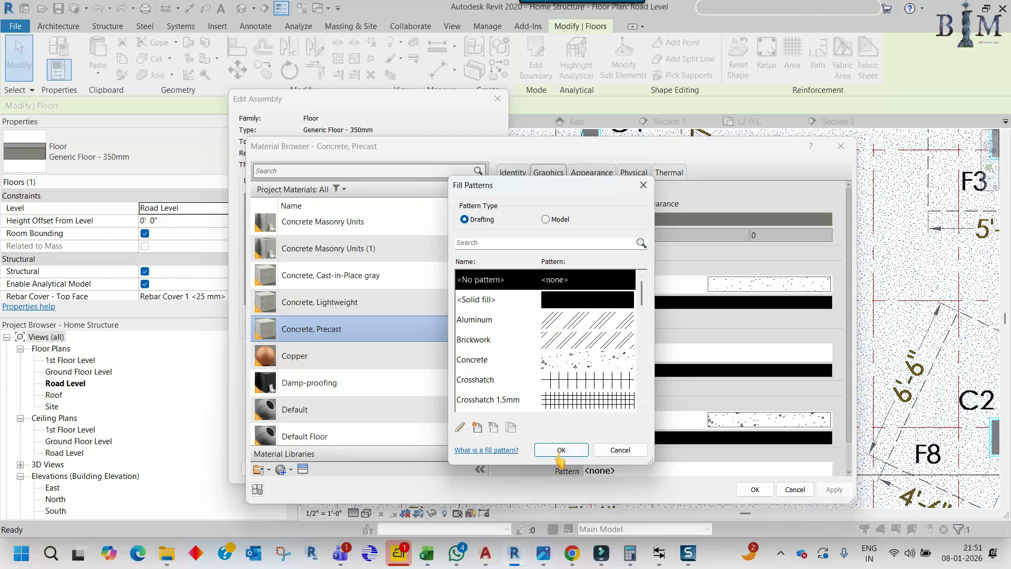
left_click(560, 453)
left_click(754, 488)
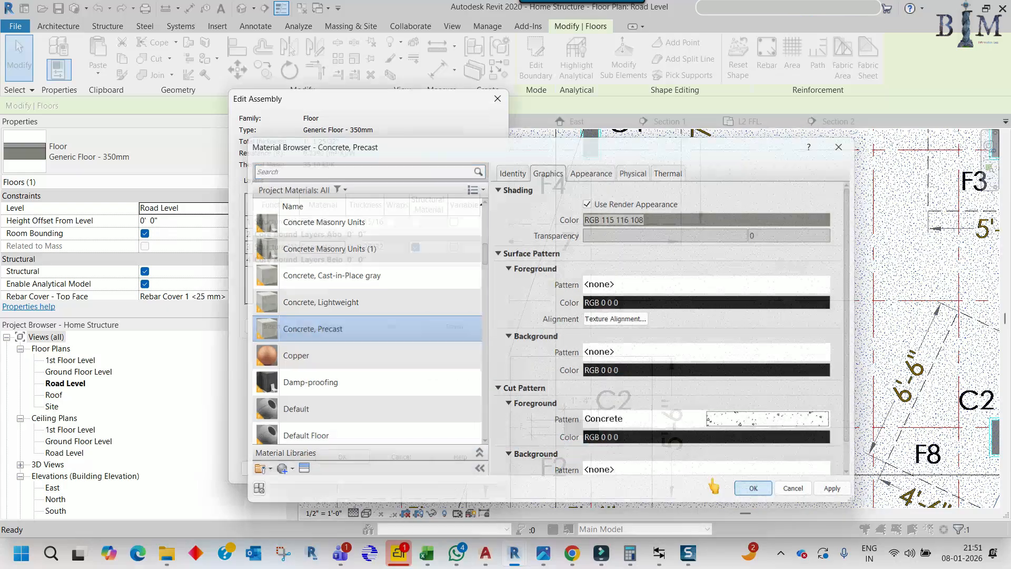
left_click(345, 458)
left_click(330, 466)
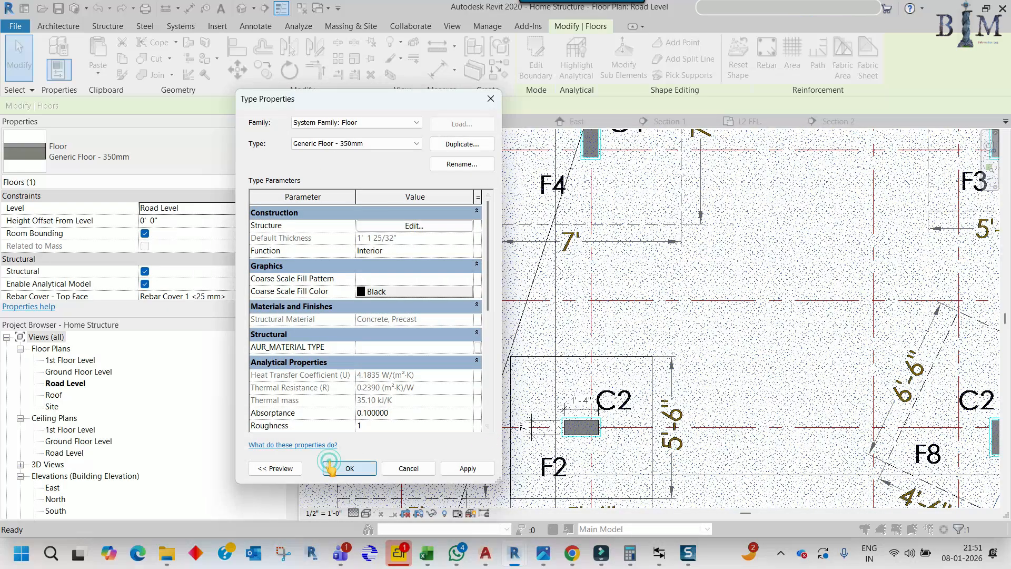
Check the floor's surface in the Road Level plan, and open Section 2 from its section line to examine the slab's cut patterns
scroll(672, 350, "down", 5)
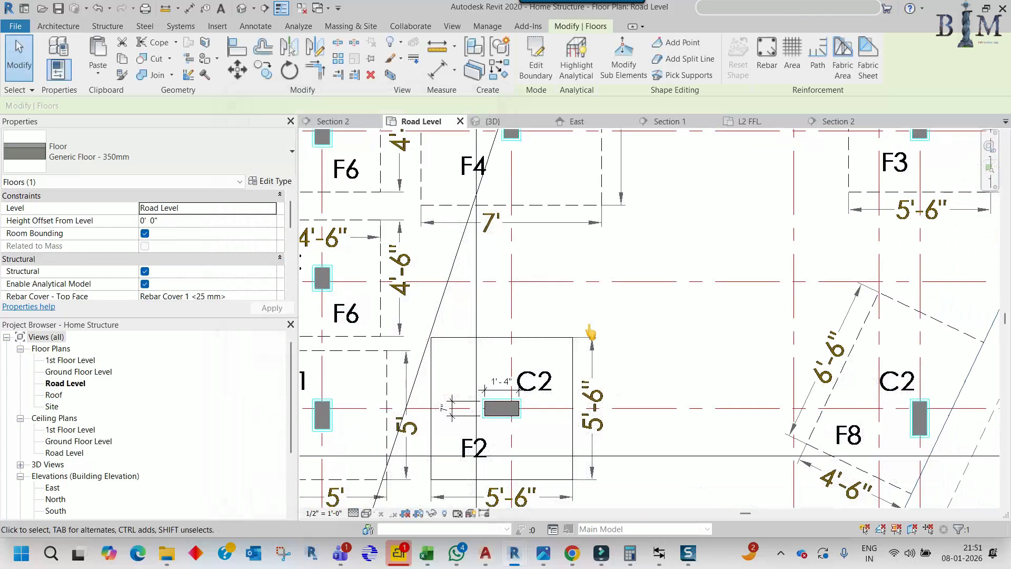
left_click(758, 229)
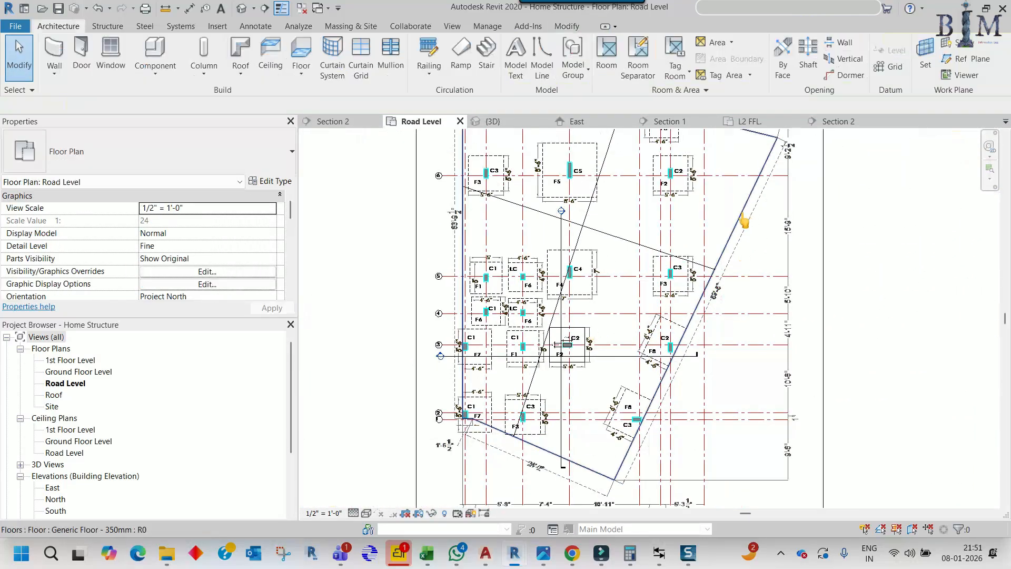
scroll(550, 337, "up", 3)
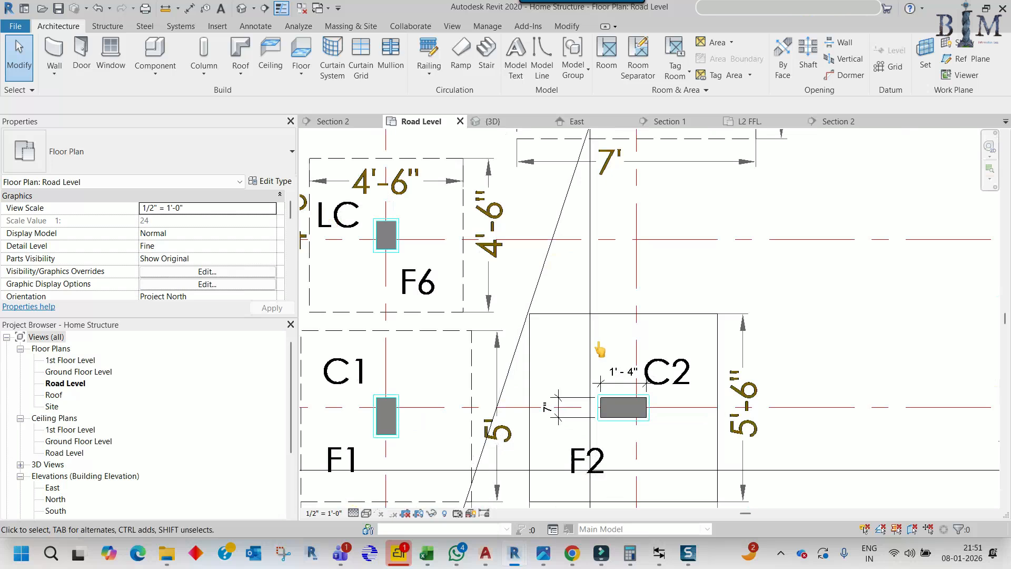
middle_click_drag(583, 354, 563, 349)
left_click(559, 232)
right_click(559, 281)
left_click(596, 276)
scroll(534, 261, "up", 5)
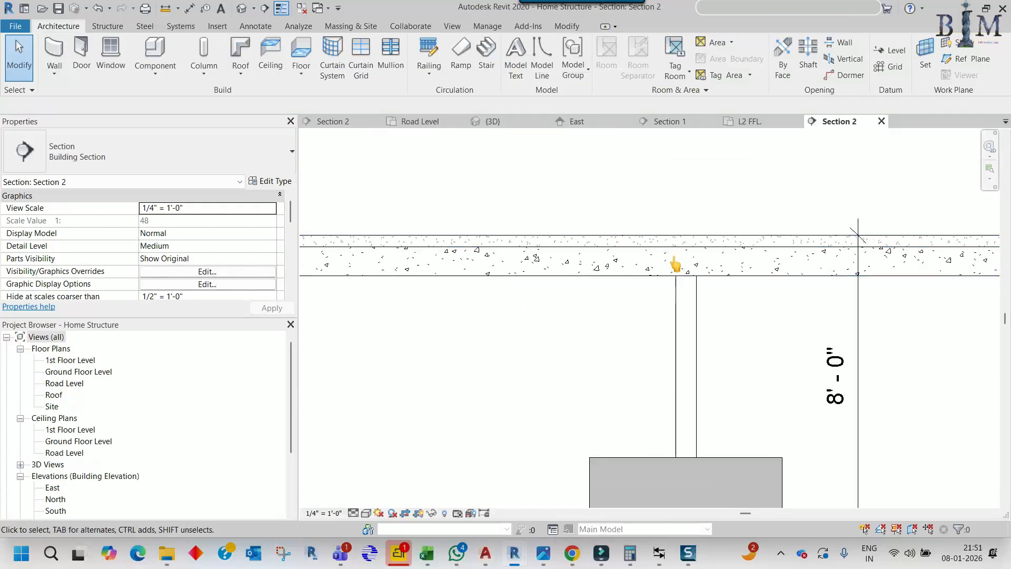
scroll(622, 297, "down", 2)
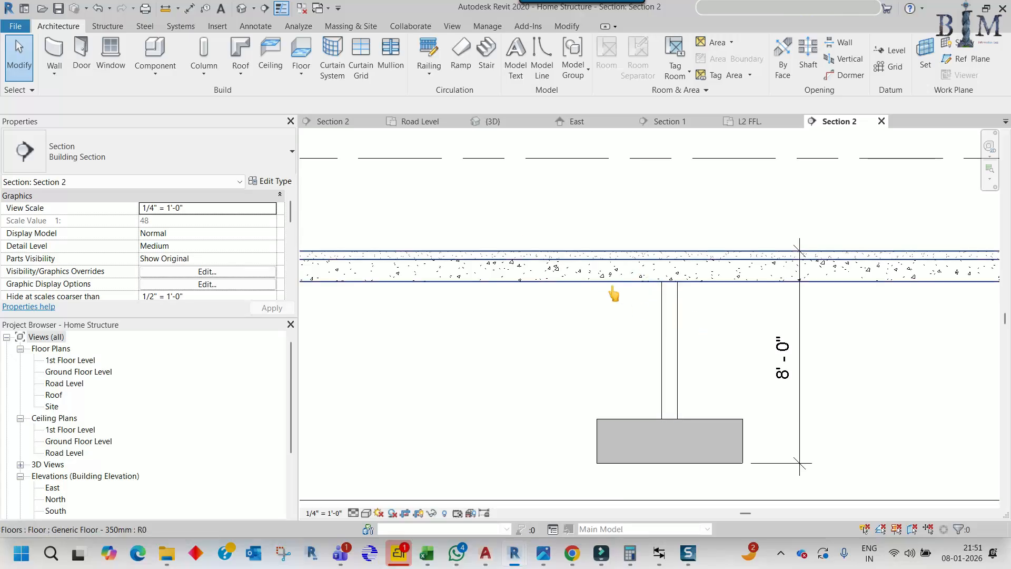
Examine the footing layout in the Road Level plan and go back to Section 2 from its section line
left_click(425, 131)
scroll(632, 337, "down", 3)
middle_click_drag(648, 343, 641, 345)
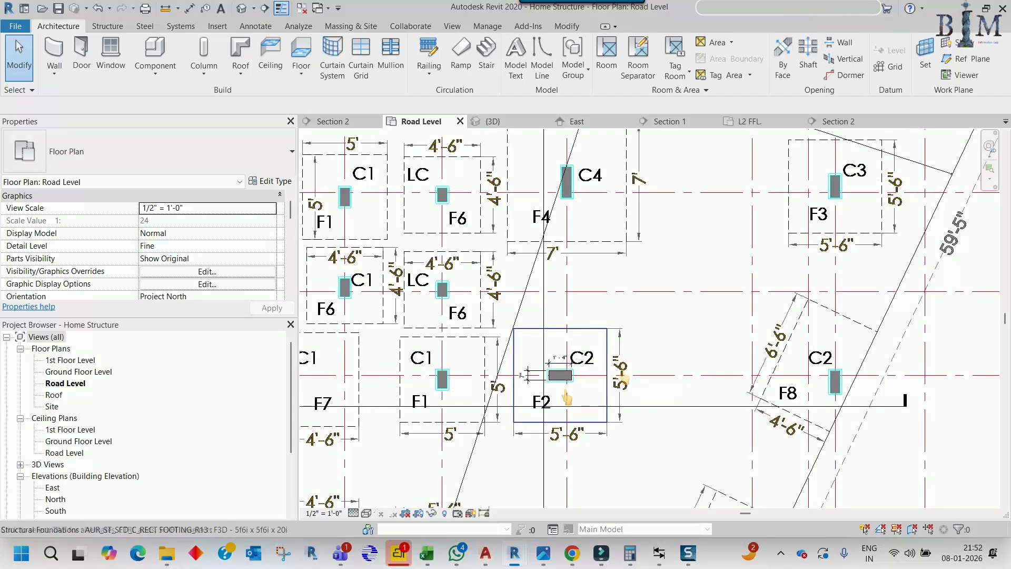
middle_click_drag(858, 232, 857, 251)
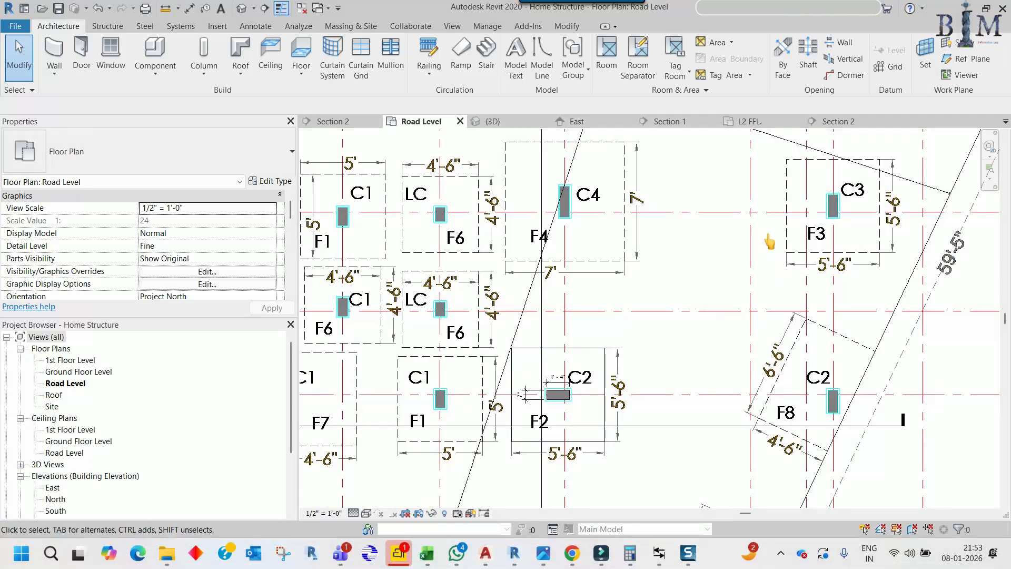
right_click(540, 333)
left_click(566, 283)
Group the column wall and its footing in Section 2 as a model group named c1
left_click(670, 318)
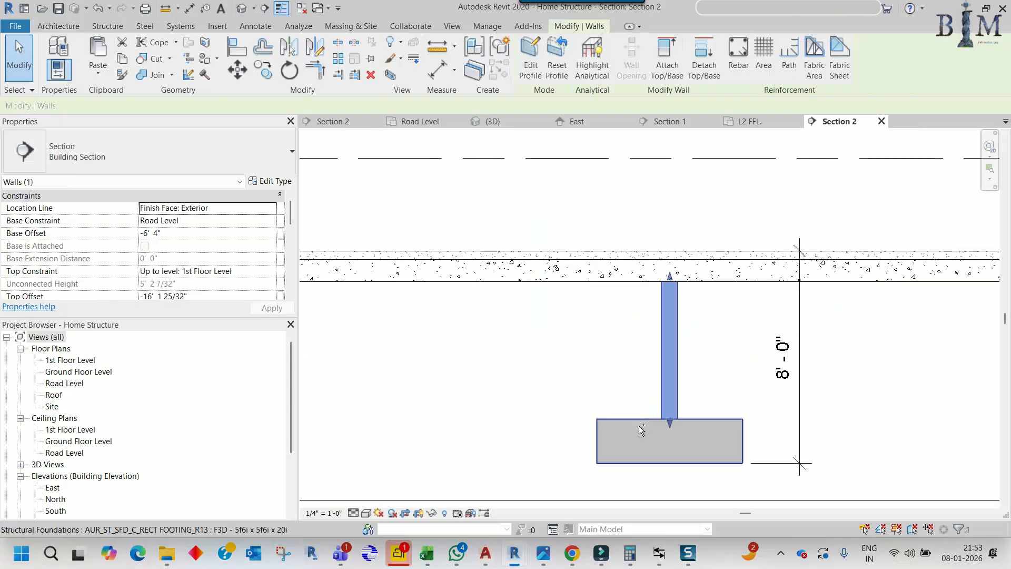
left_click(629, 406, "ctrl")
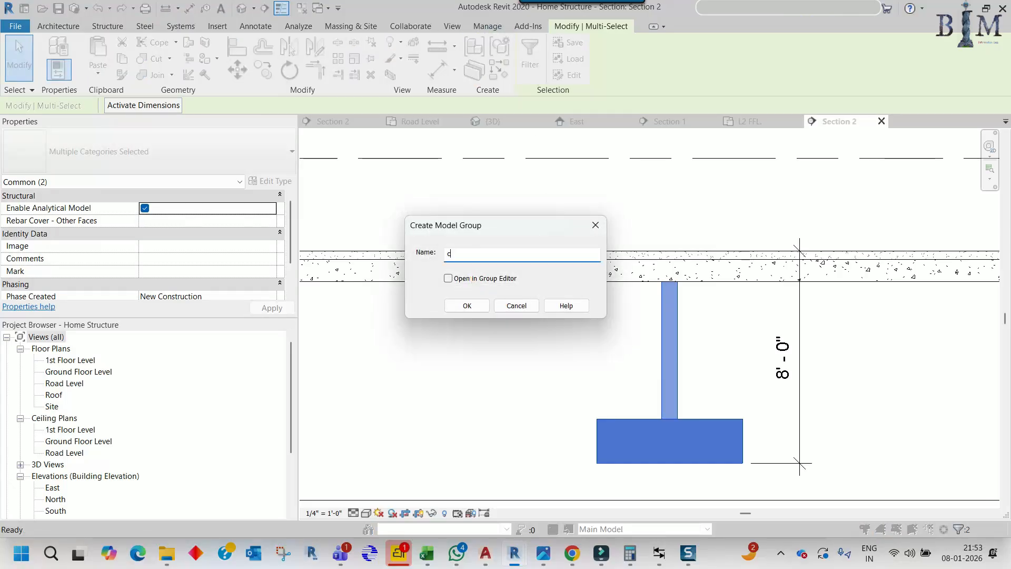
left_click(466, 305)
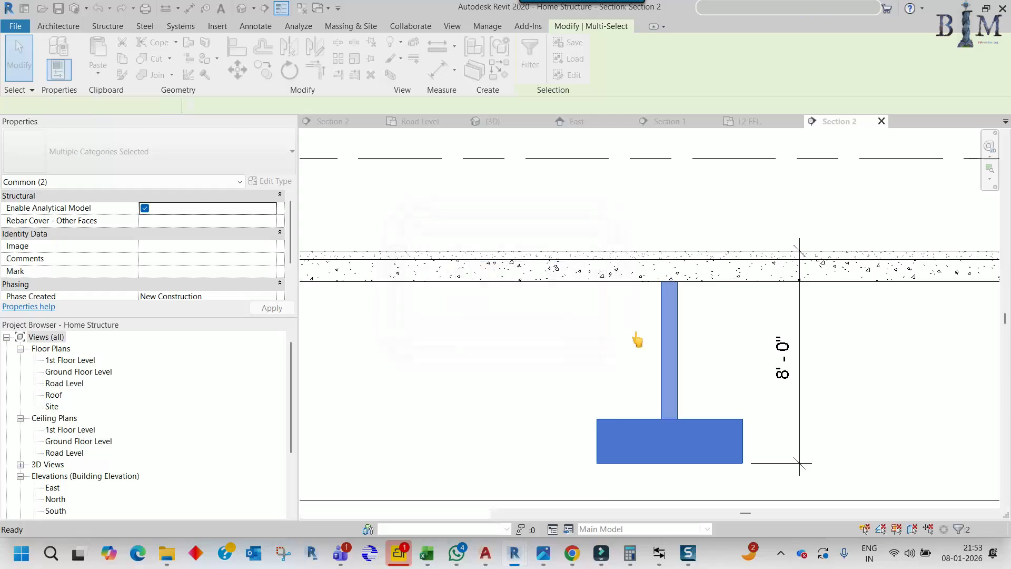
key("Escape")
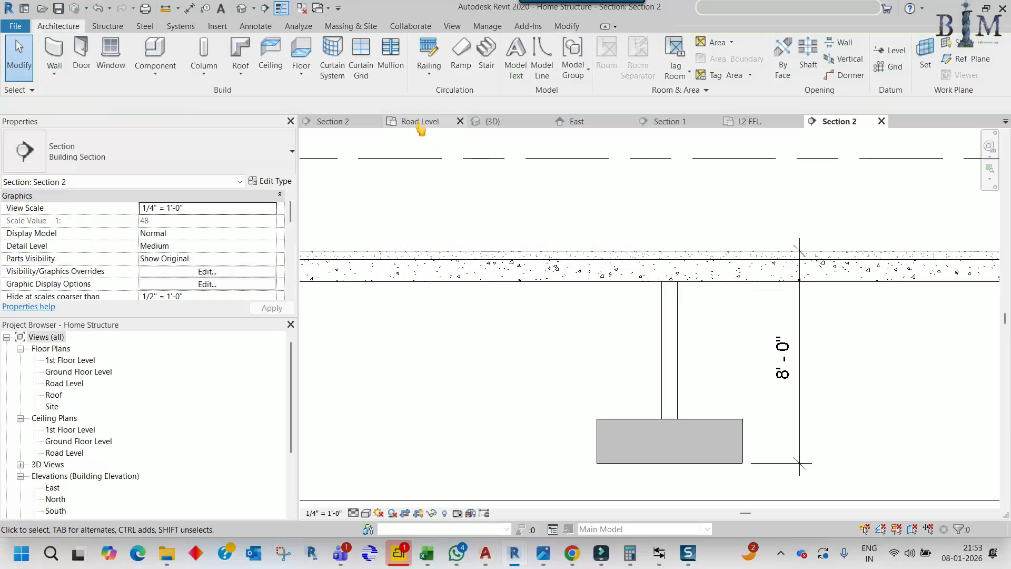
In the Road Level plan, copy the c1 group unconstrained from the C2 column's F2 footing at grid 3 to the F3 footing outline at grid 5
left_click(420, 121)
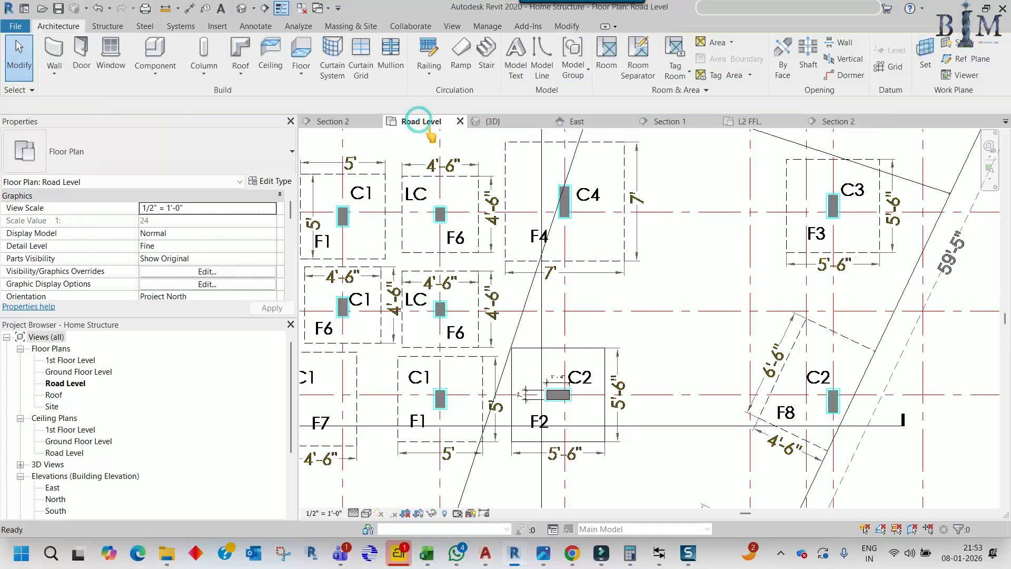
left_click(579, 359)
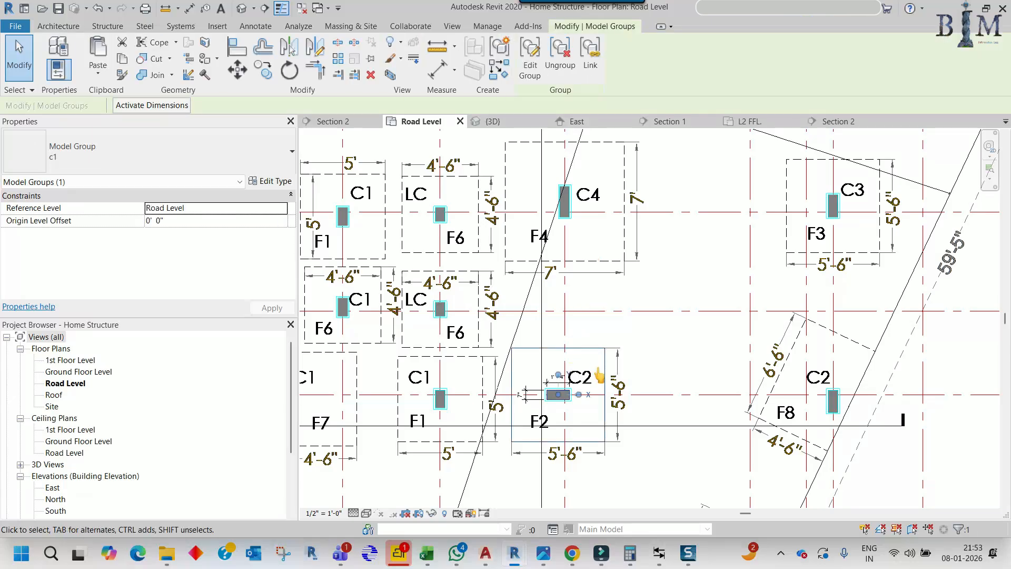
key("c")
left_click(515, 350)
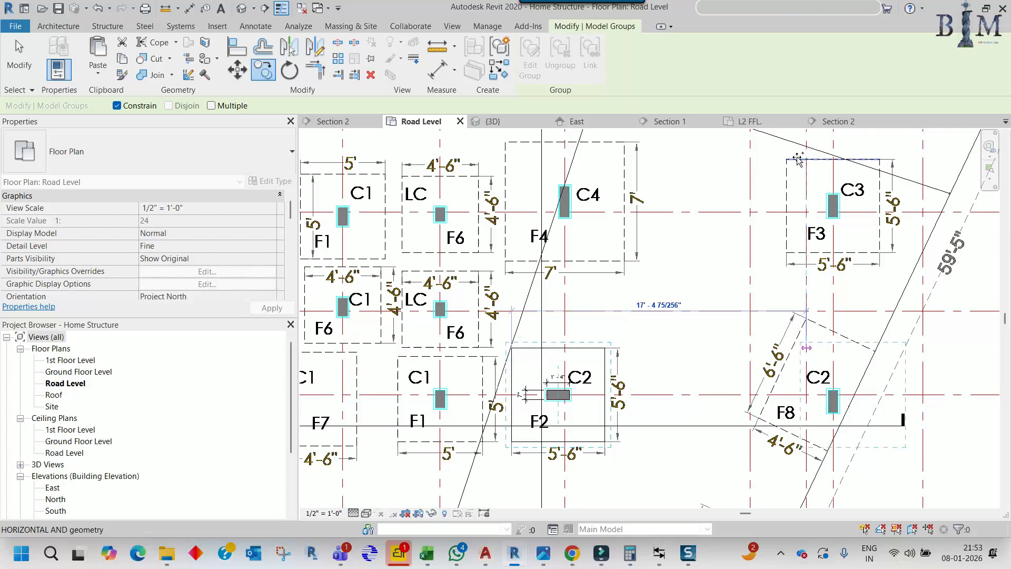
left_click(136, 107)
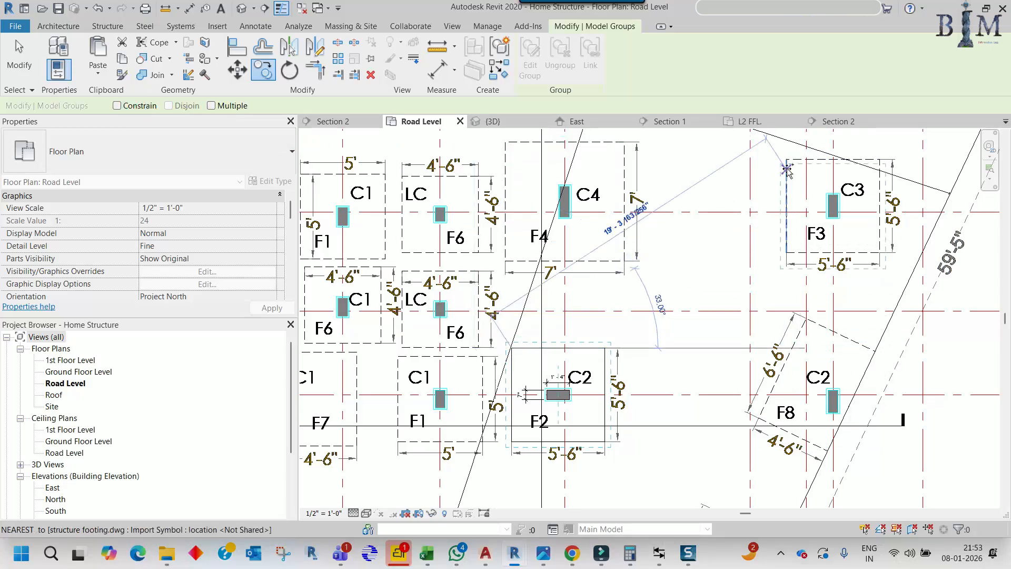
scroll(786, 170, "up", 6)
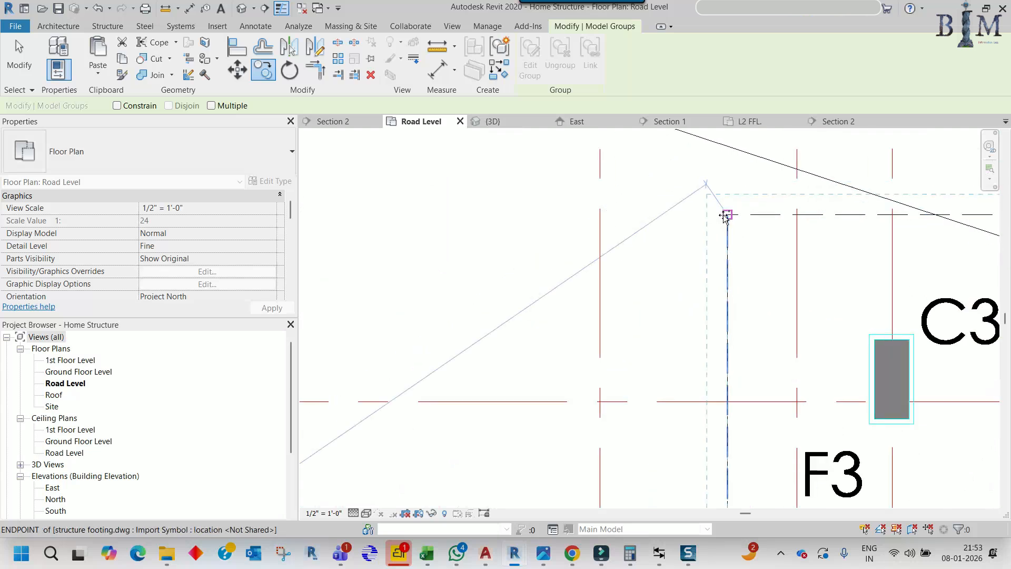
left_click(724, 216)
scroll(684, 237, "down", 5)
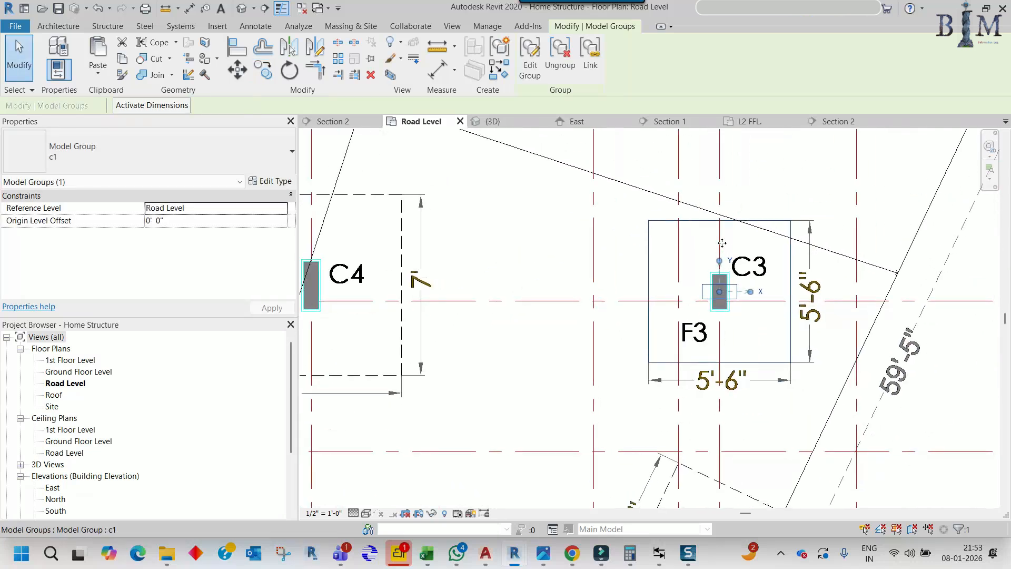
Copy the group from the grid 5 F3 footing to the corner of the F2 footing outline at grid 6
scroll(722, 242, "down", 4)
middle_click_drag(607, 290, 633, 455)
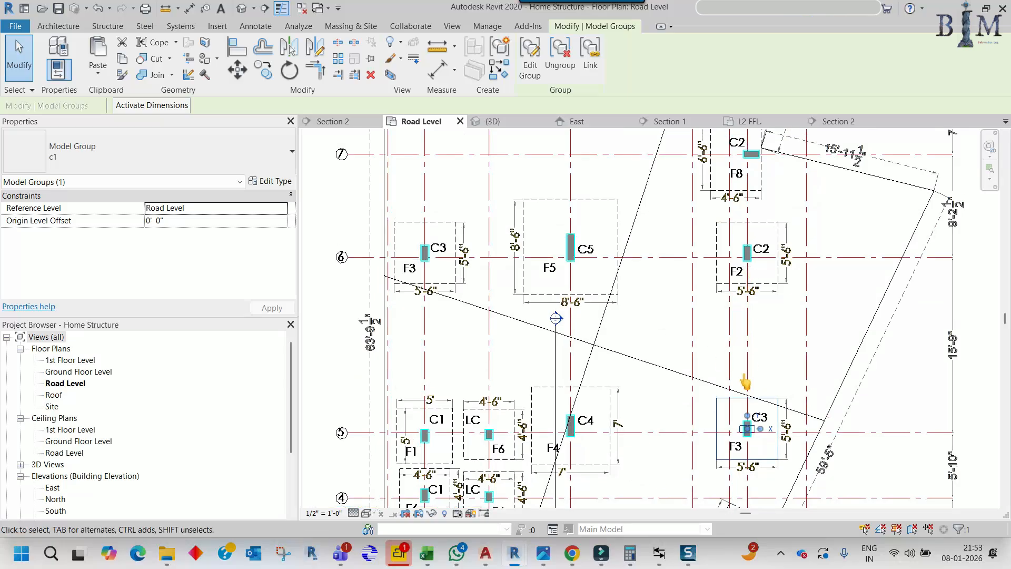
key("c")
left_click(716, 398)
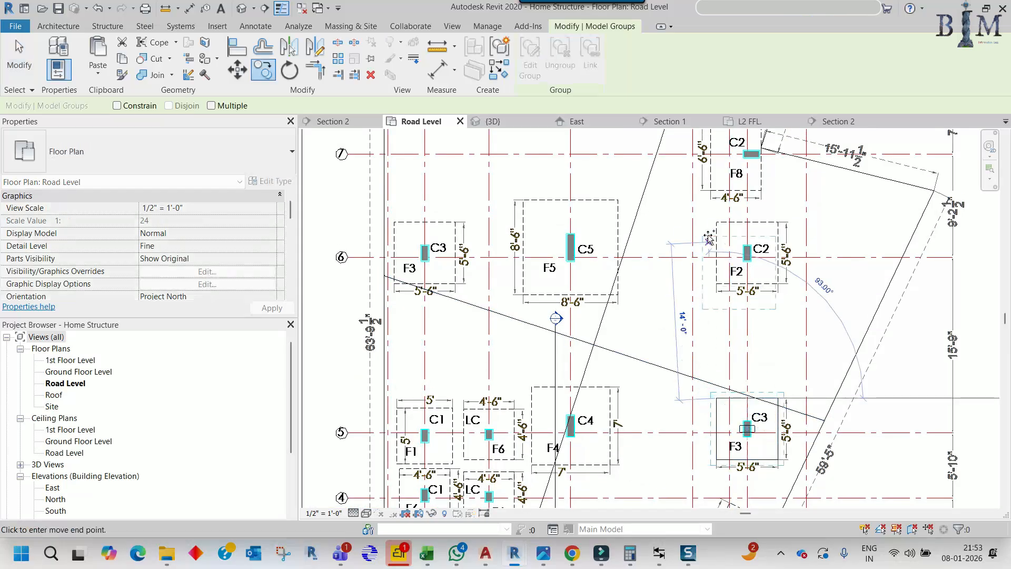
scroll(717, 223, "up", 5)
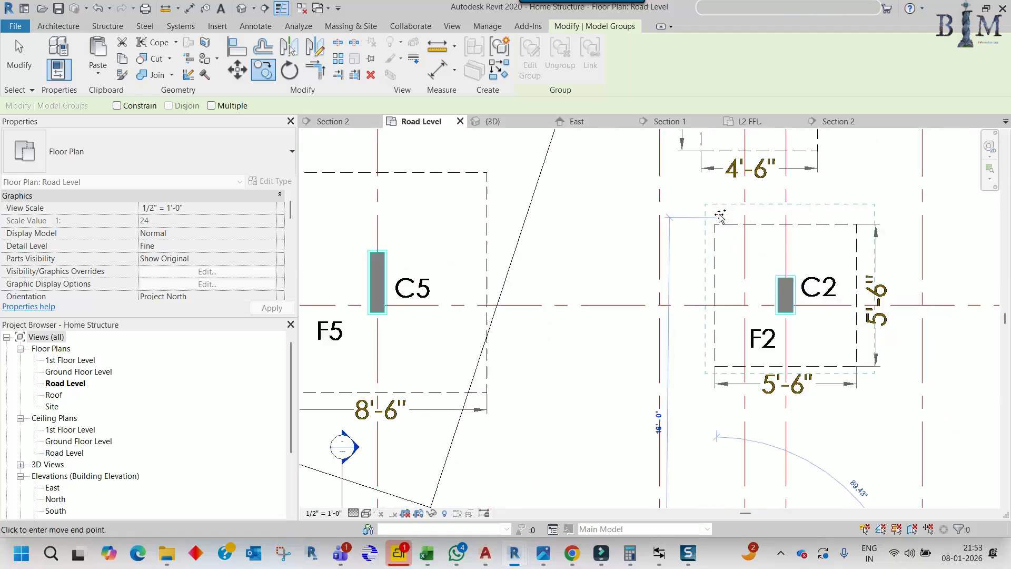
left_click(714, 230)
middle_click_drag(737, 249, 737, 285)
Start a multiple copy of the group from the grid 6 F2 footing's corner and place one on the F2 outline at grids B and 8
key("c")
key("o")
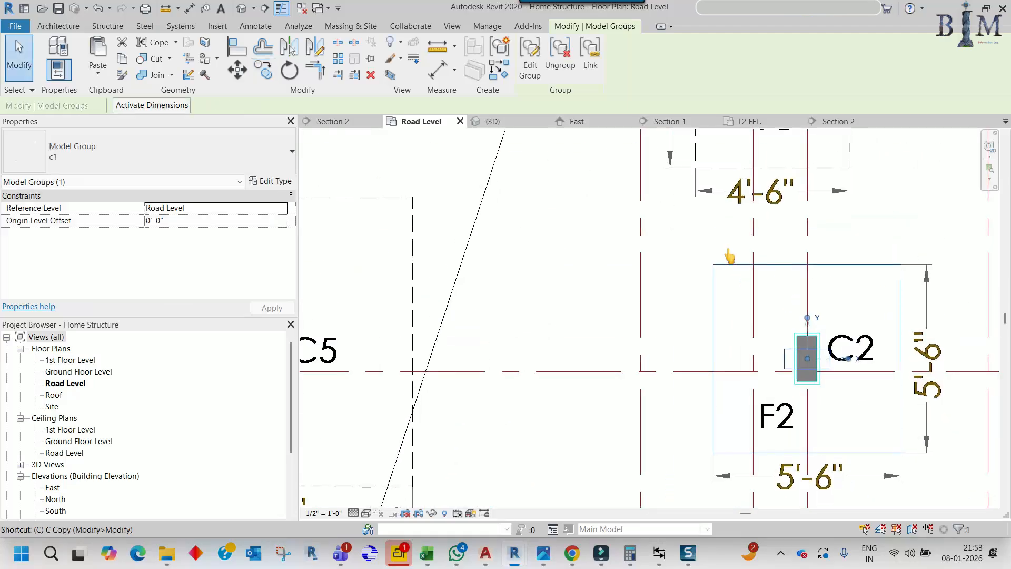
left_click(211, 106)
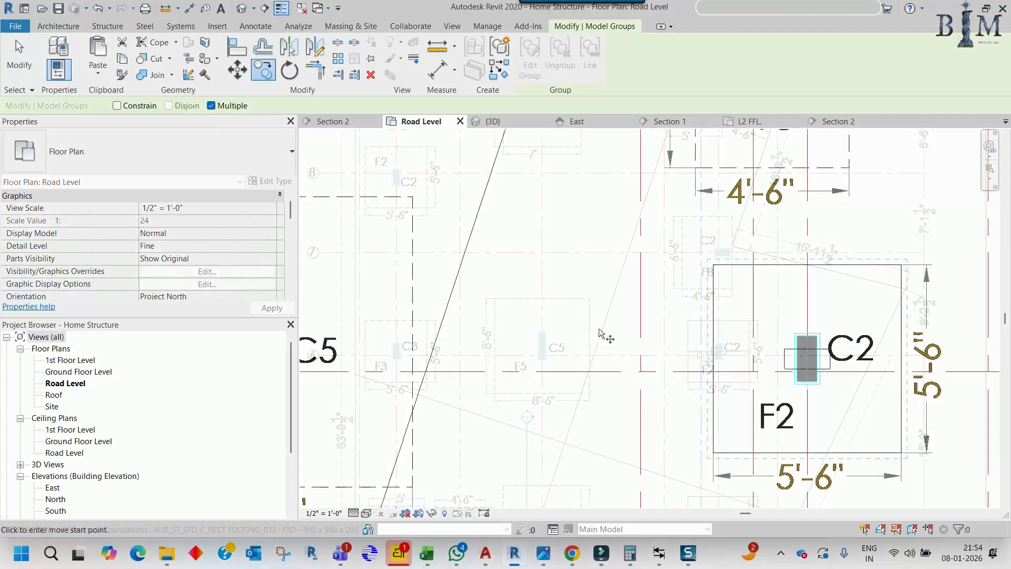
scroll(685, 351, "down", 4)
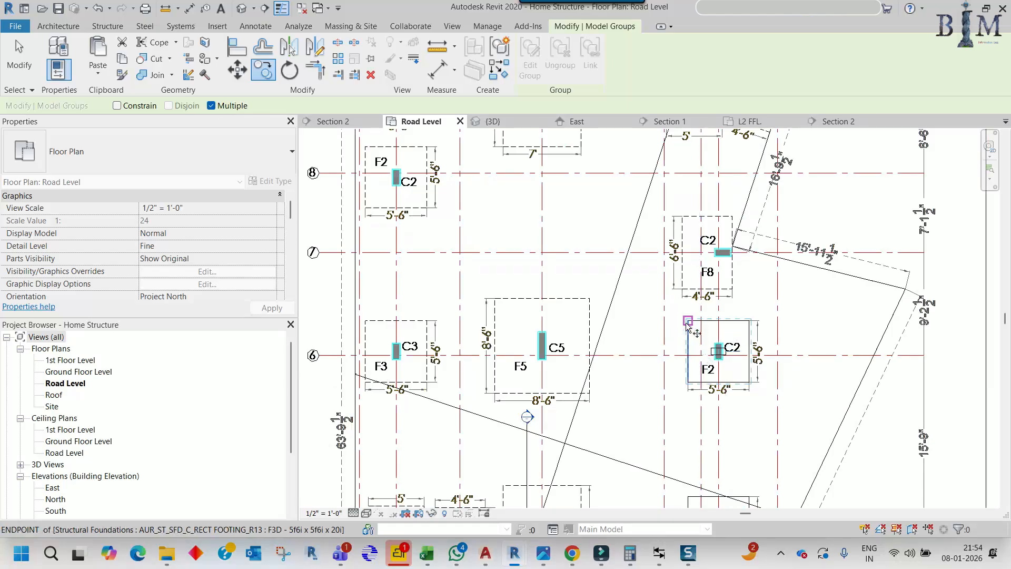
scroll(688, 320, "up", 7)
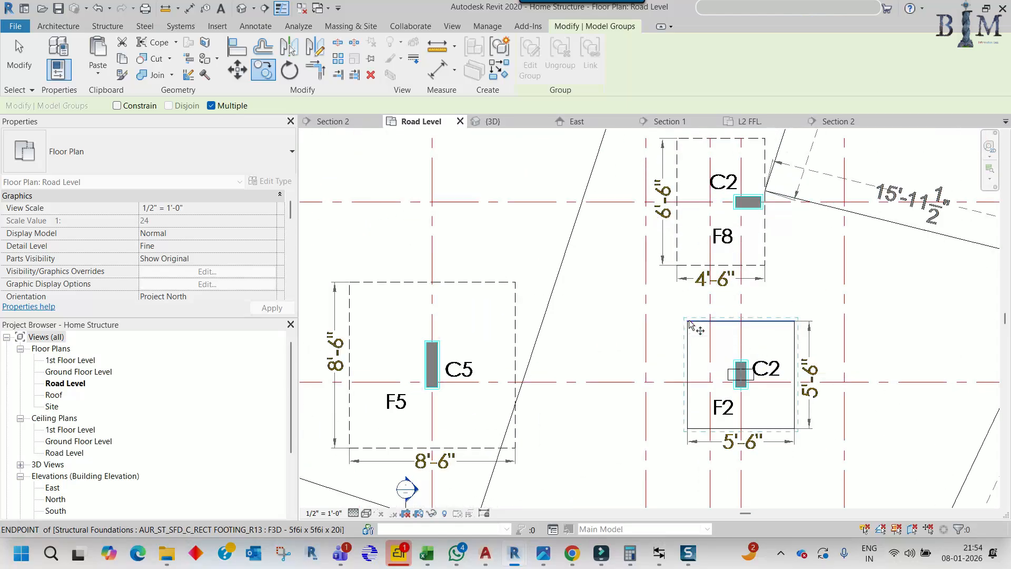
left_click(688, 321)
scroll(771, 372, "down", 8)
scroll(531, 287, "up", 6)
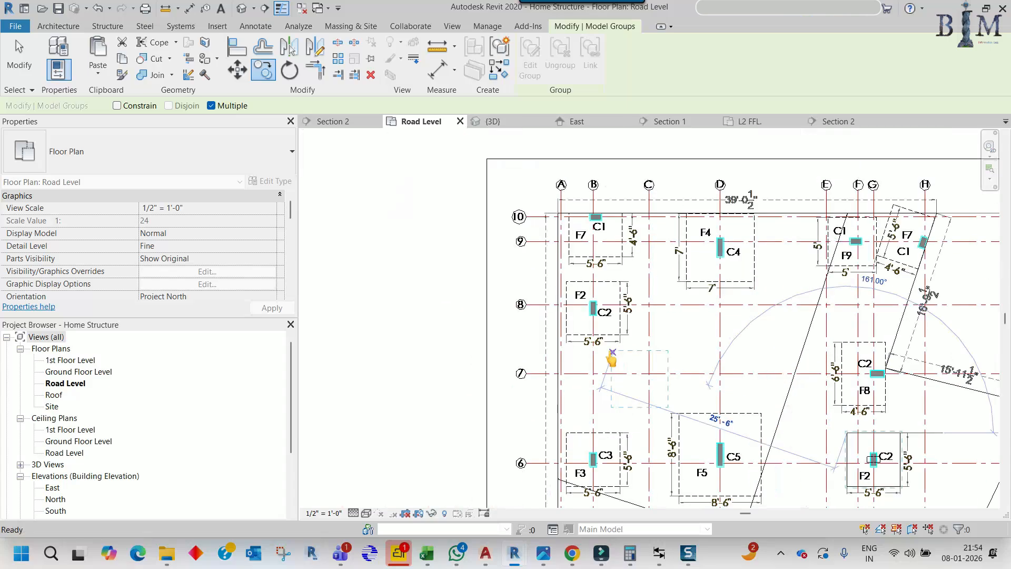
scroll(547, 263, "up", 3)
left_click(547, 261)
scroll(548, 262, "down", 7)
scroll(500, 256, "down", 3)
Place another copy of the group on the C3 column's F3 footing outline near grids 1 and 2, and end the copying
scroll(598, 362, "up", 5)
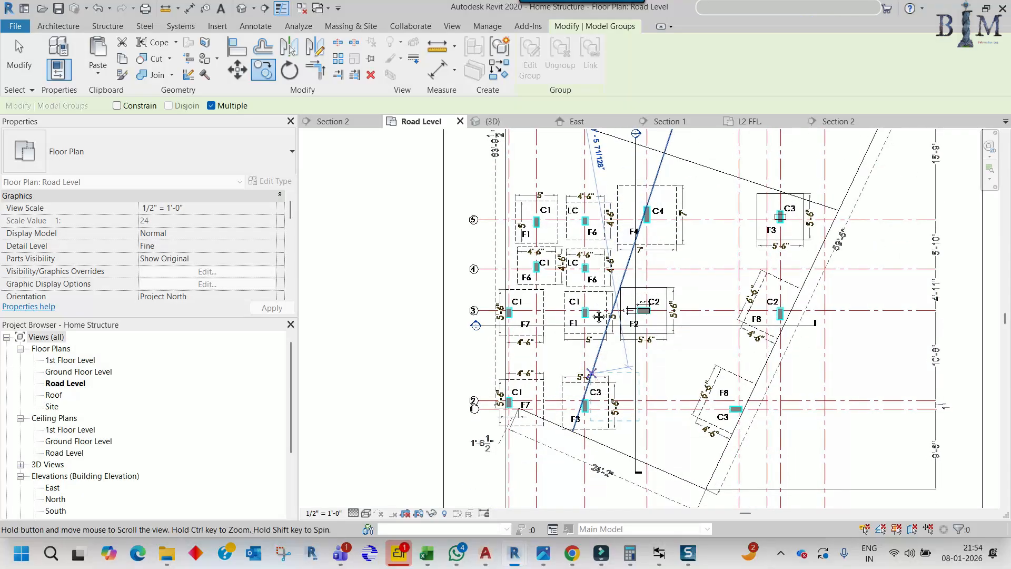
scroll(569, 379, "up", 4)
scroll(531, 288, "up", 2)
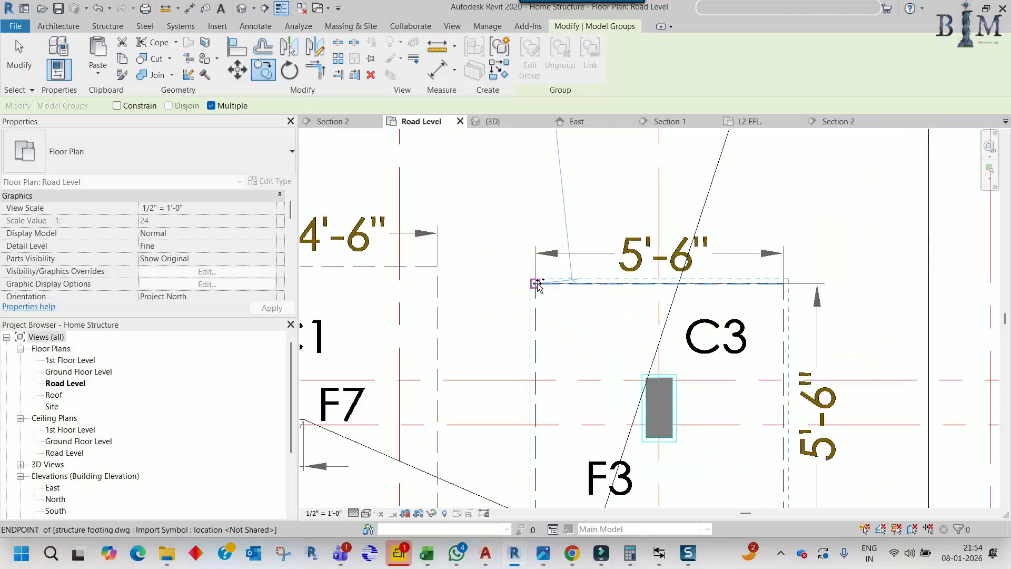
scroll(512, 268, "down", 2)
scroll(512, 268, "down", 4)
scroll(558, 318, "up", 3)
middle_click_drag(524, 266, 555, 346)
scroll(581, 266, "down", 2)
middle_click_drag(594, 248, 594, 393)
middle_click_drag(677, 260, 670, 223)
key("Escape")
key("Escape")
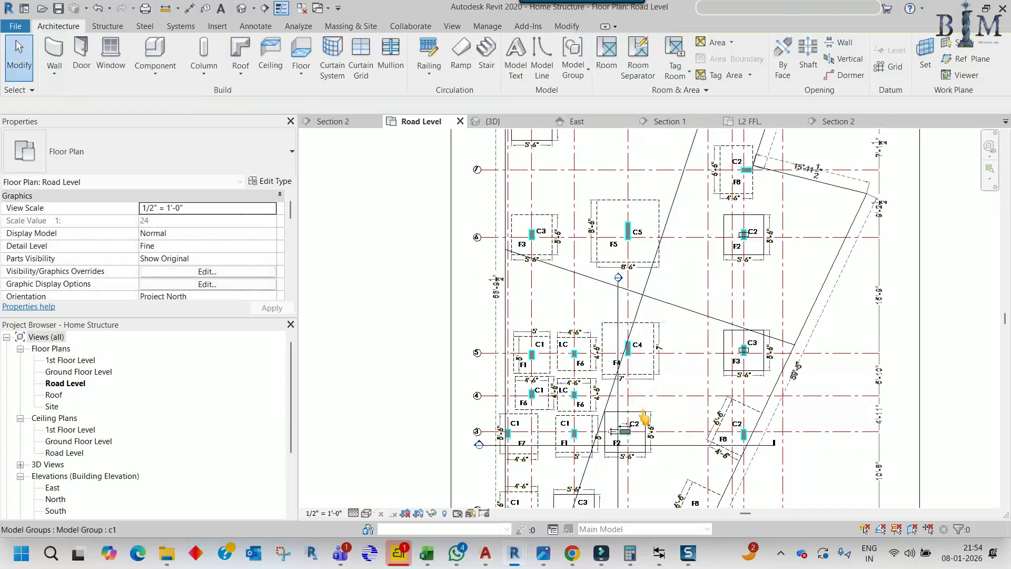
Copy the c1 group from the F3 footing near grid 2 to the F1 footing at grid 3, and ungroup that copy
scroll(644, 419, "down", 3)
scroll(605, 339, "up", 8)
left_click(609, 355)
key("c")
key("o")
left_click(503, 326)
middle_click_drag(505, 326, 524, 482)
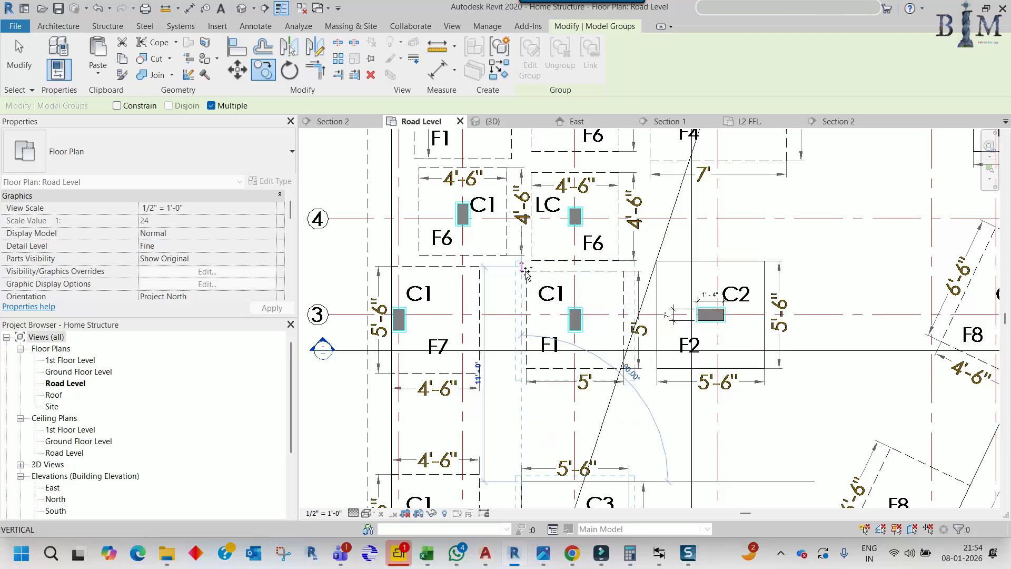
scroll(525, 273, "up", 4)
scroll(494, 287, "down", 3)
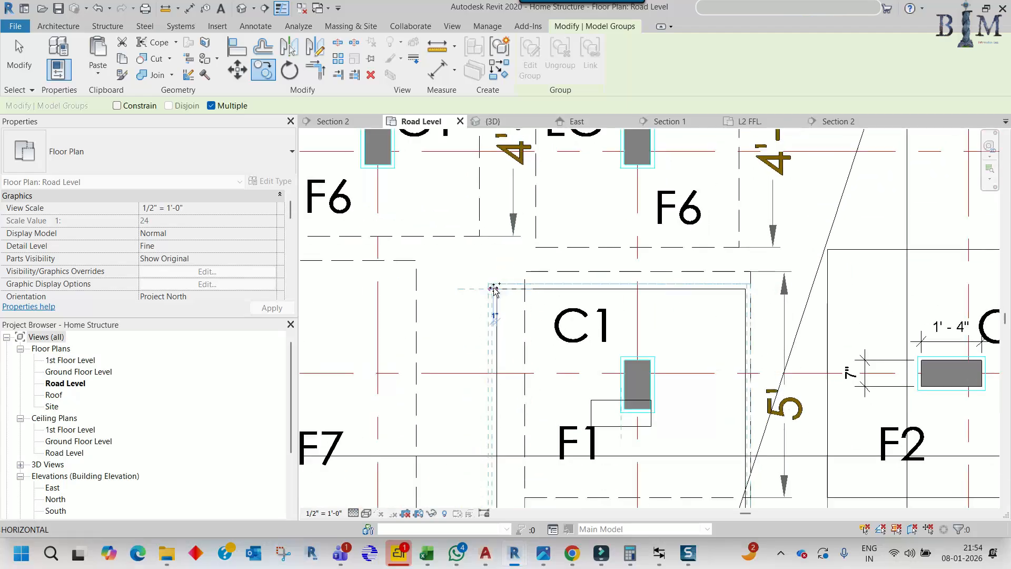
key("Escape")
left_click(555, 64)
Duplicate the F1 footing's type as F3D - 5f x 5f x 20i and set its width and length to 5' 0"
left_click(513, 286)
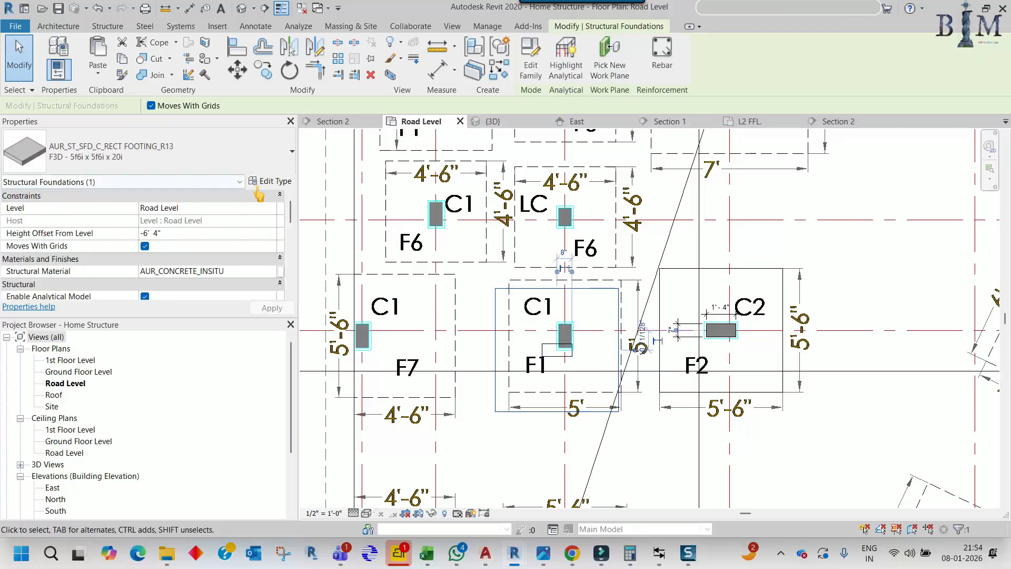
left_click(271, 181)
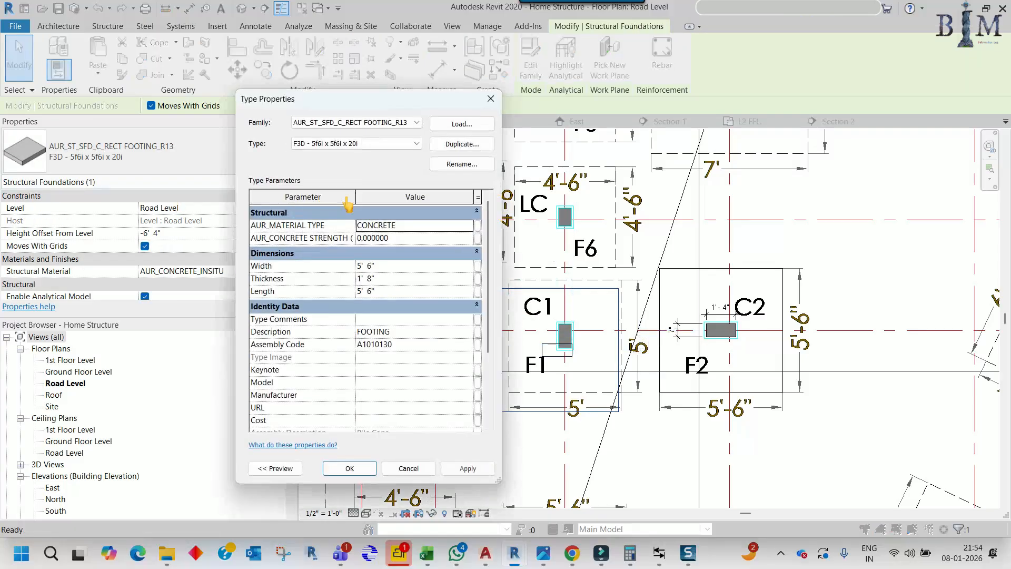
left_click(463, 144)
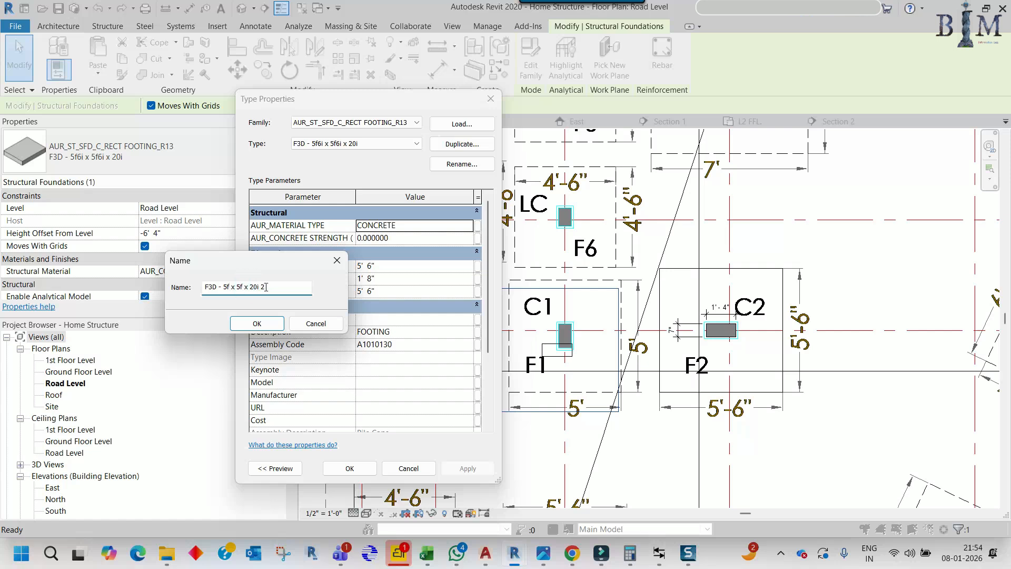
left_click(257, 325)
left_click(377, 268)
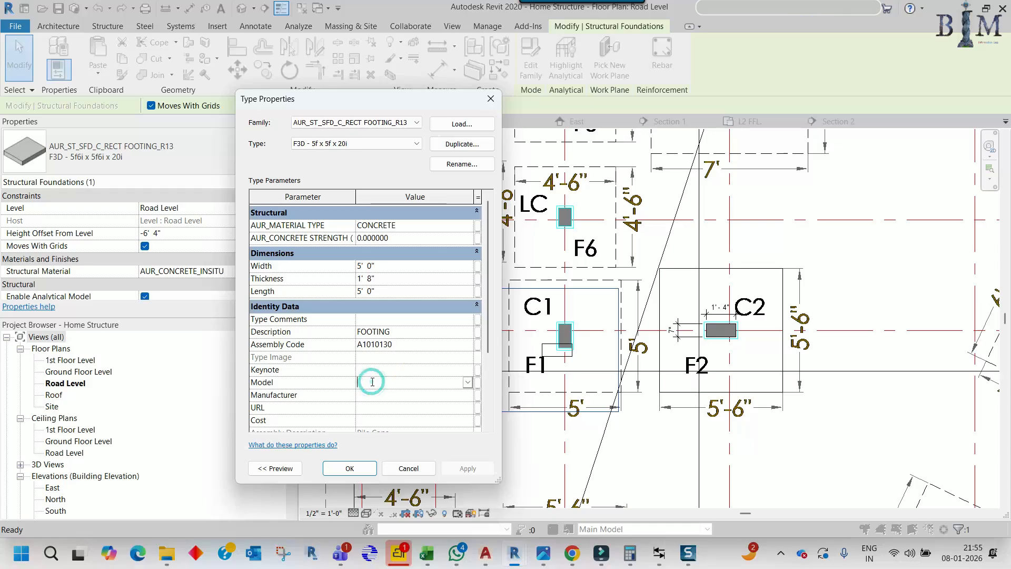
left_click(350, 468)
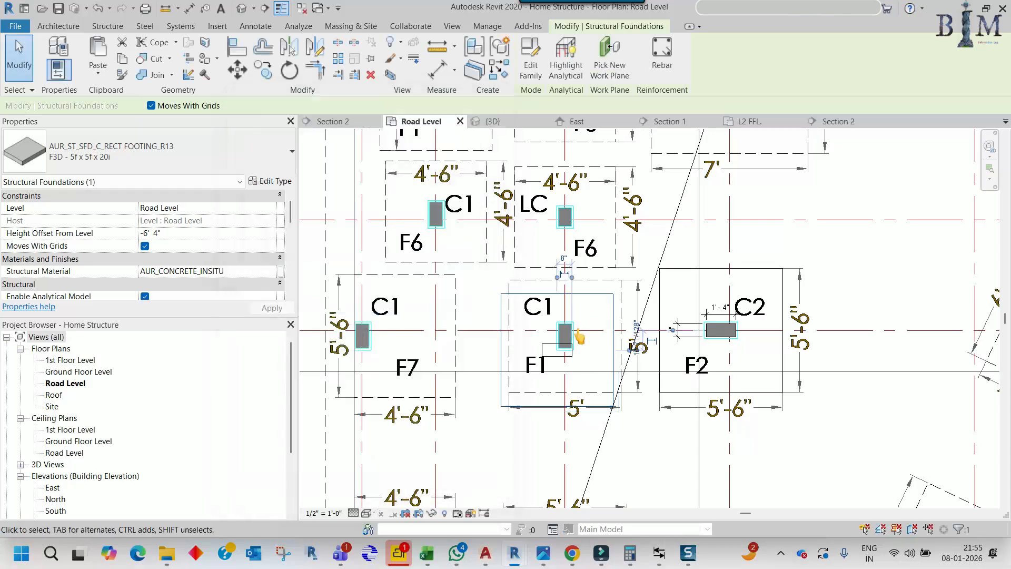
Rotate the column wall at the F1 footing by 90 degrees
middle_click_drag(586, 335, 564, 285)
scroll(564, 285, "up", 4)
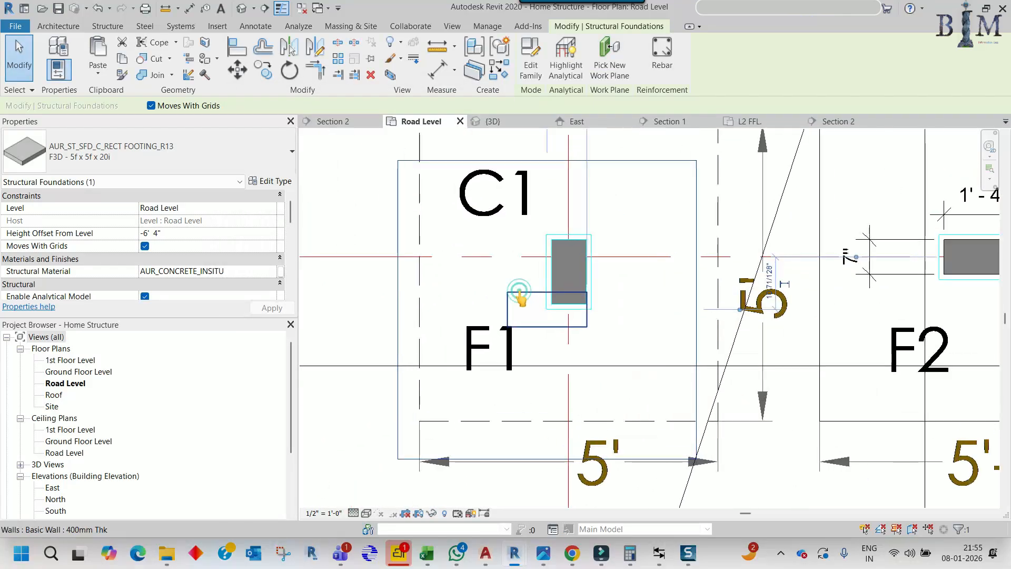
left_click(545, 294)
scroll(545, 293, "up", 2)
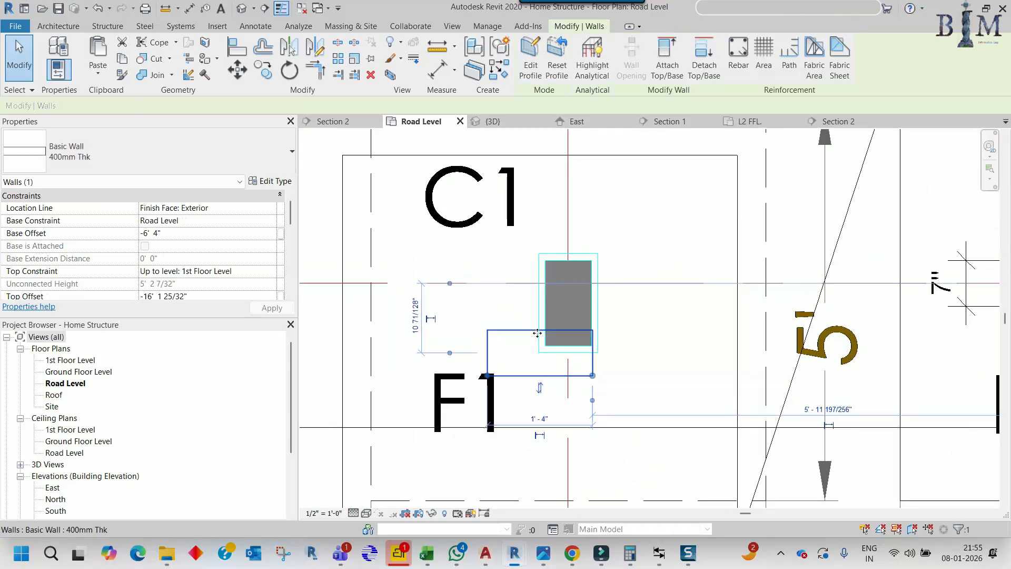
key("o")
left_click(509, 315)
type("90")
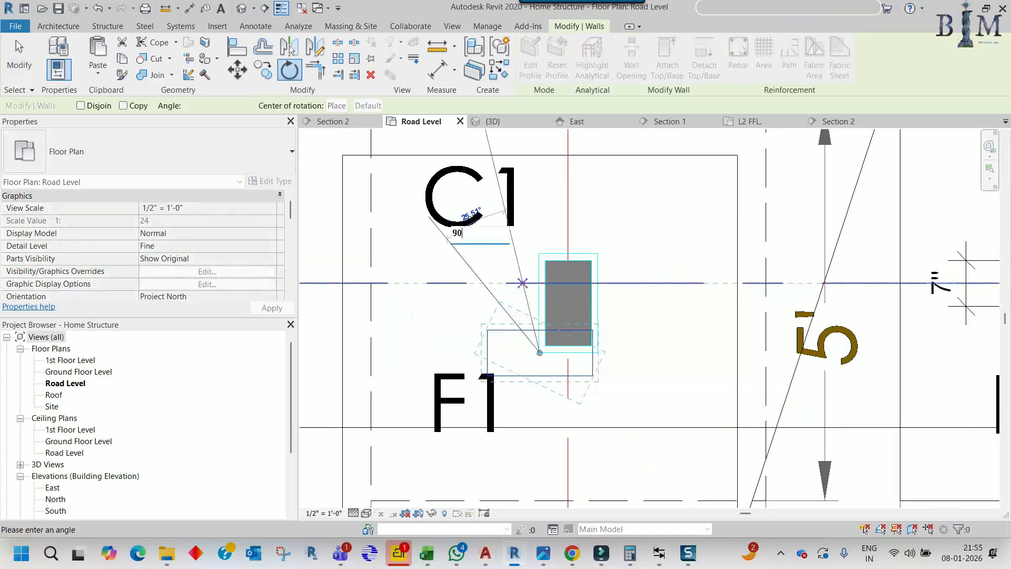
key("Return")
Move the rotated wall by its corner onto the matching corner of the C1 column outline
scroll(499, 353, "up", 1)
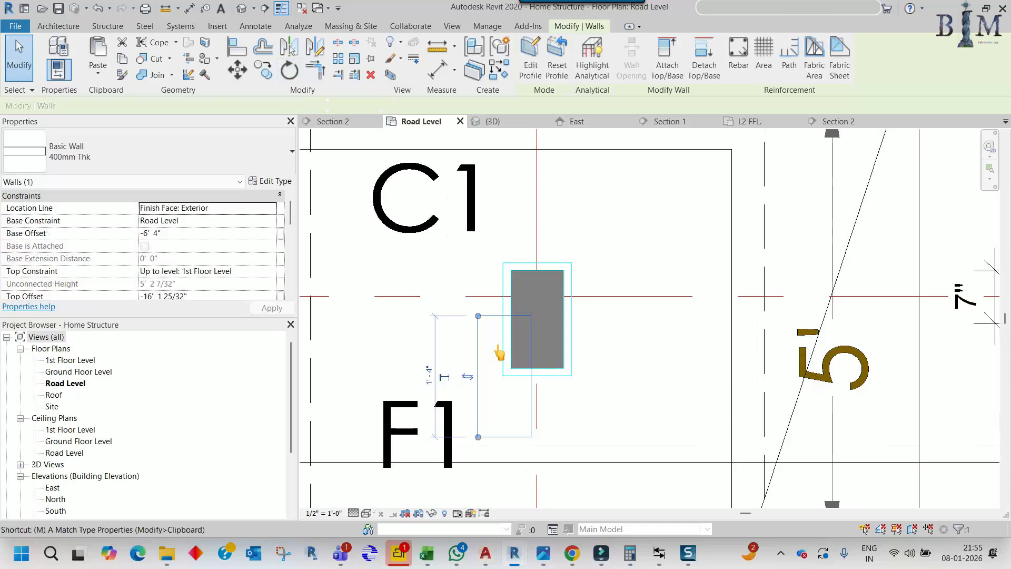
key("v")
scroll(499, 352, "up", 2)
left_click(531, 316)
left_click(598, 223)
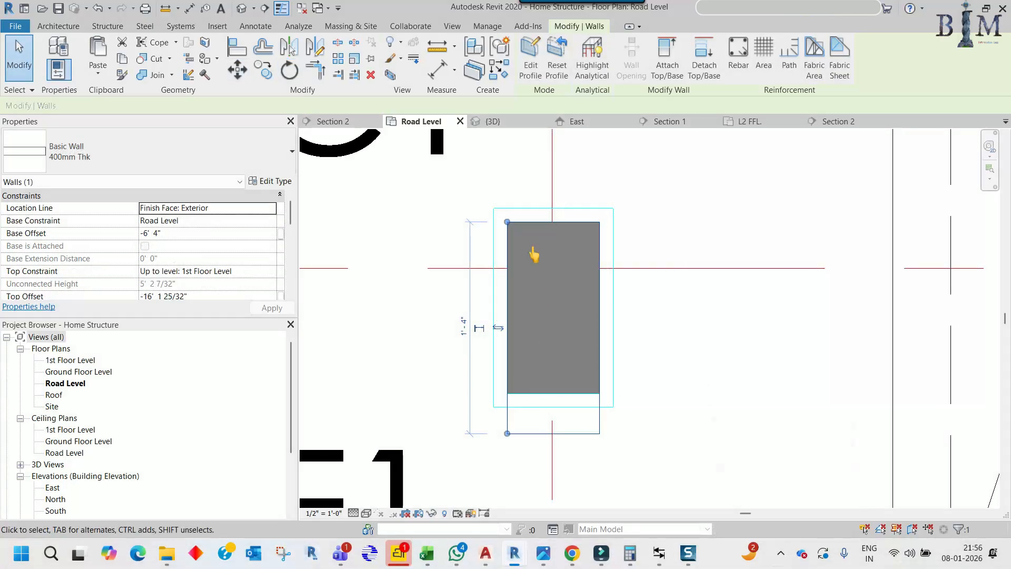
Measure the C1 column outline's length and the wall's overhang beyond it with aligned dimensions, without placing any
key("d")
key("i")
left_click(538, 222)
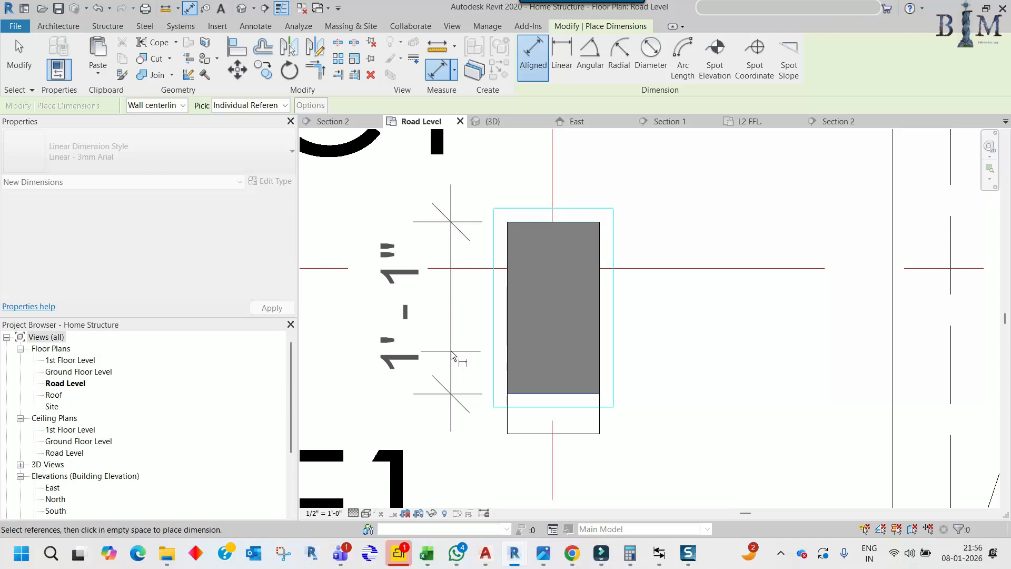
key("Escape")
key("Escape")
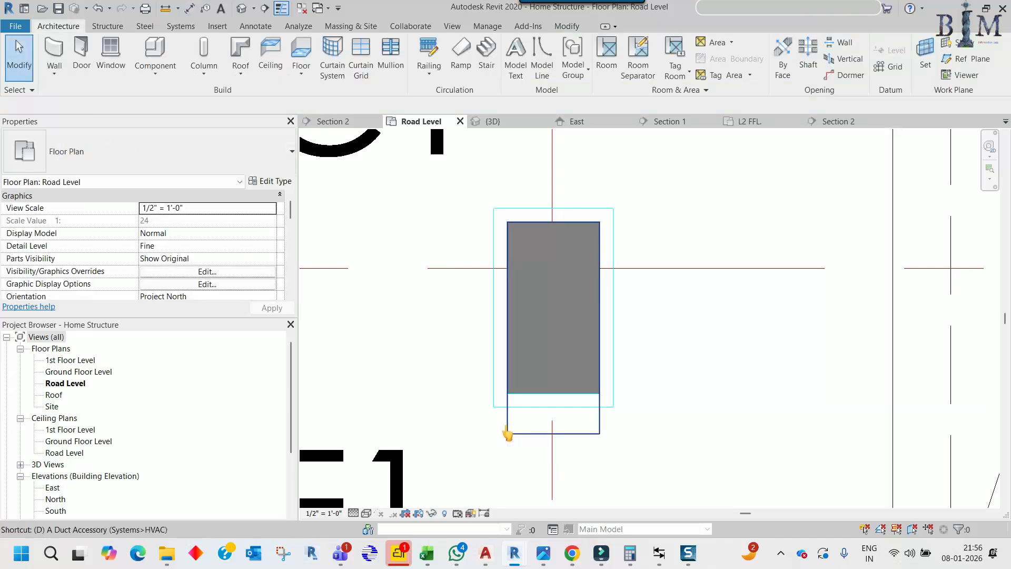
key("d")
key("i")
left_click(527, 432)
left_click(482, 438)
key("Escape")
key("Escape")
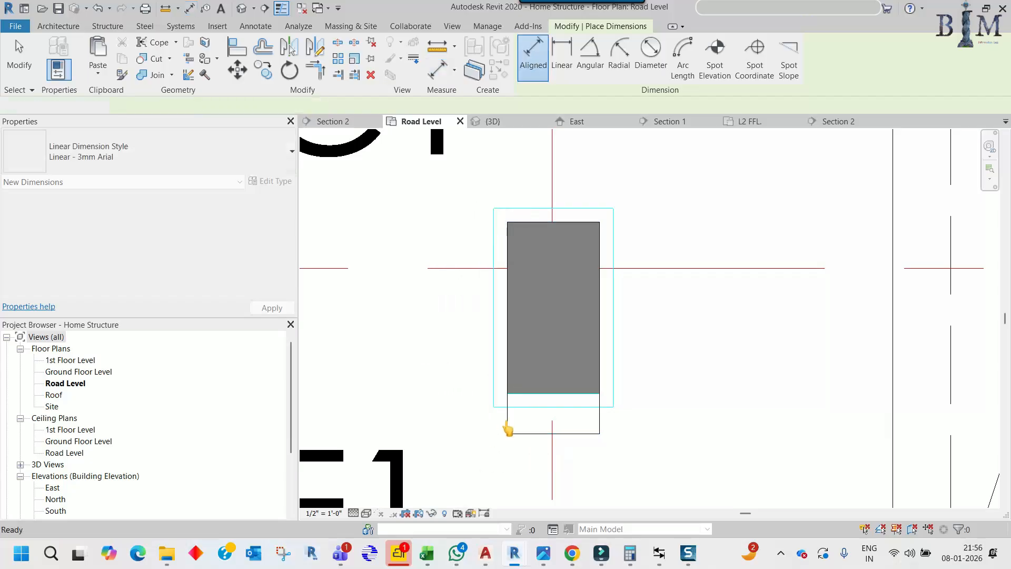
Shorten the column wall at the F1 footing so its end meets the C1 column outline
left_click(507, 421)
left_click_drag(507, 433, 507, 394)
scroll(539, 283, "down", 4)
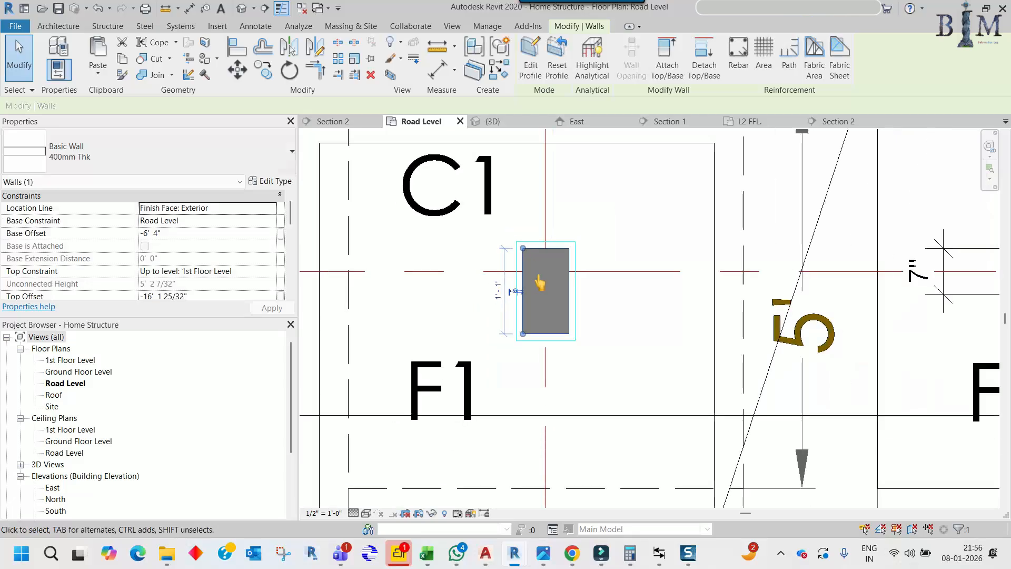
Rename the column wall's type from its properties as 7" Thk
middle_click_drag(579, 291, 545, 301)
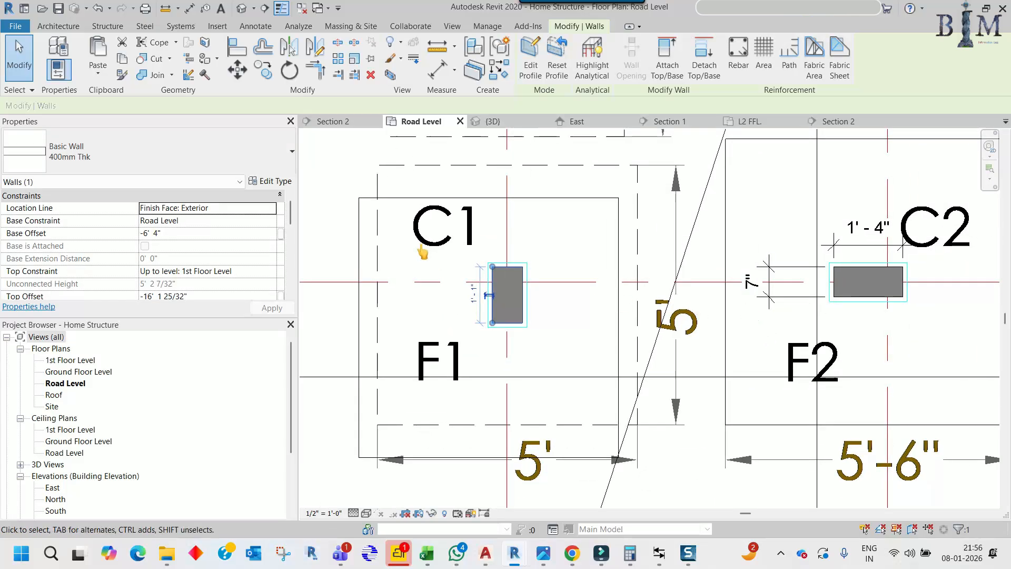
left_click(272, 181)
left_click(462, 163)
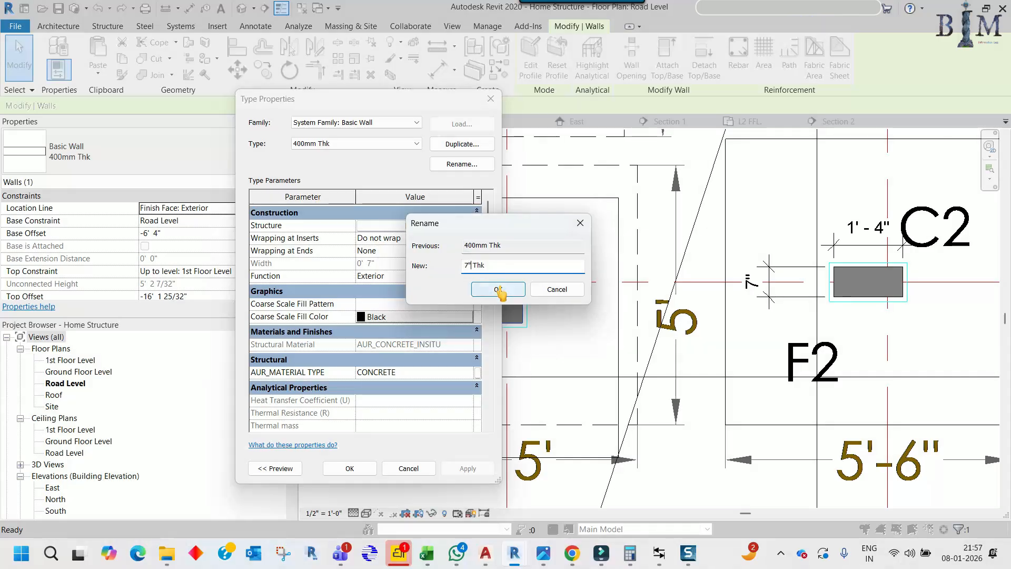
left_click(498, 290)
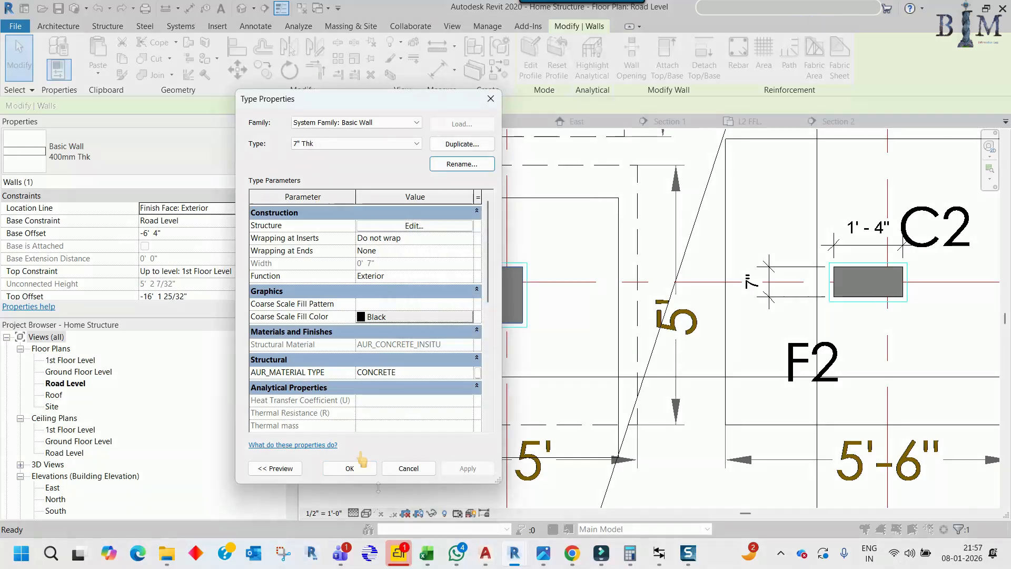
left_click(350, 468)
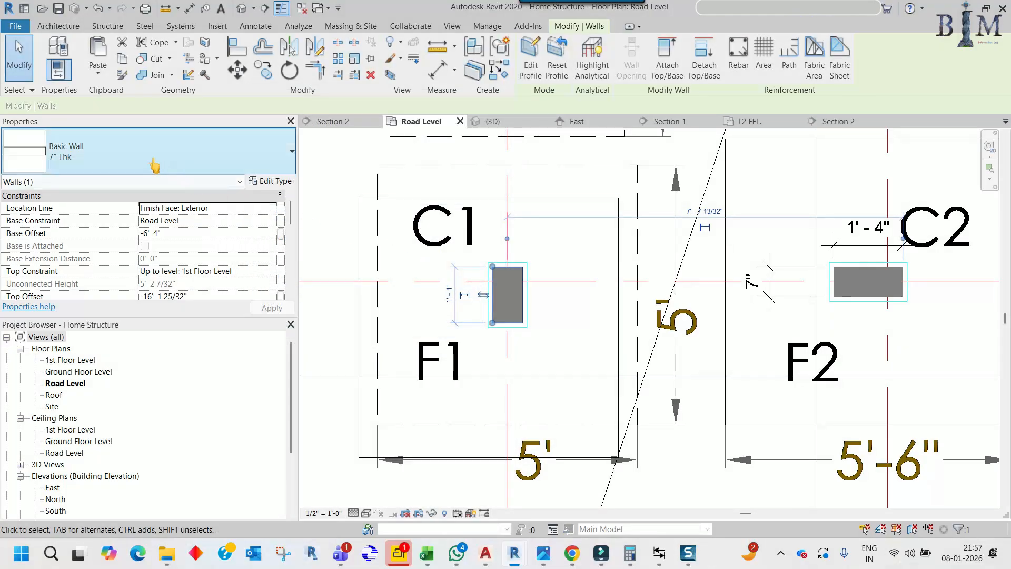
Move the 5' footing by its corner onto the matching corner of the dashed F1 outline at grid 3
left_click(593, 209)
key("m")
key("v")
left_click(359, 198)
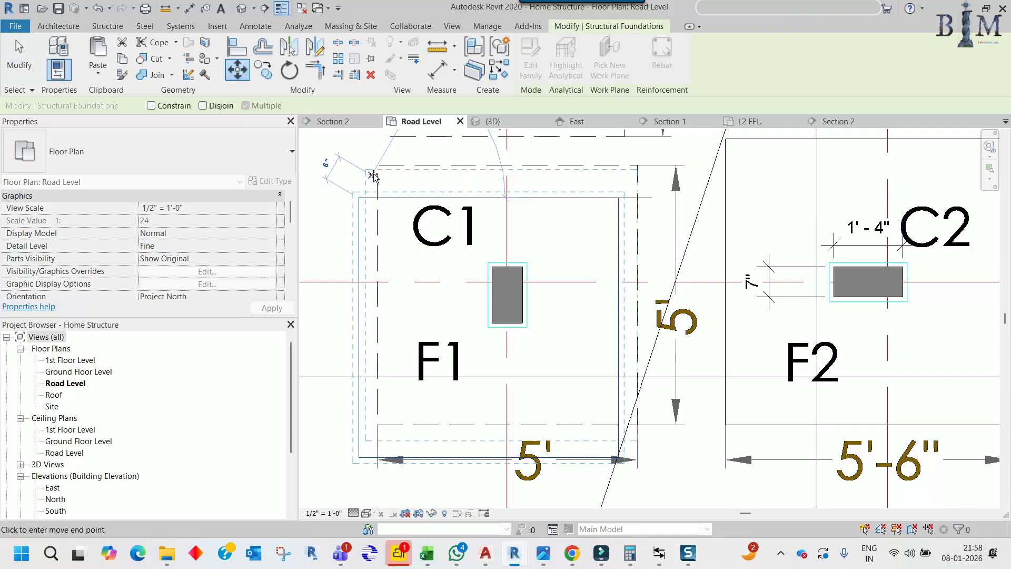
left_click(376, 165)
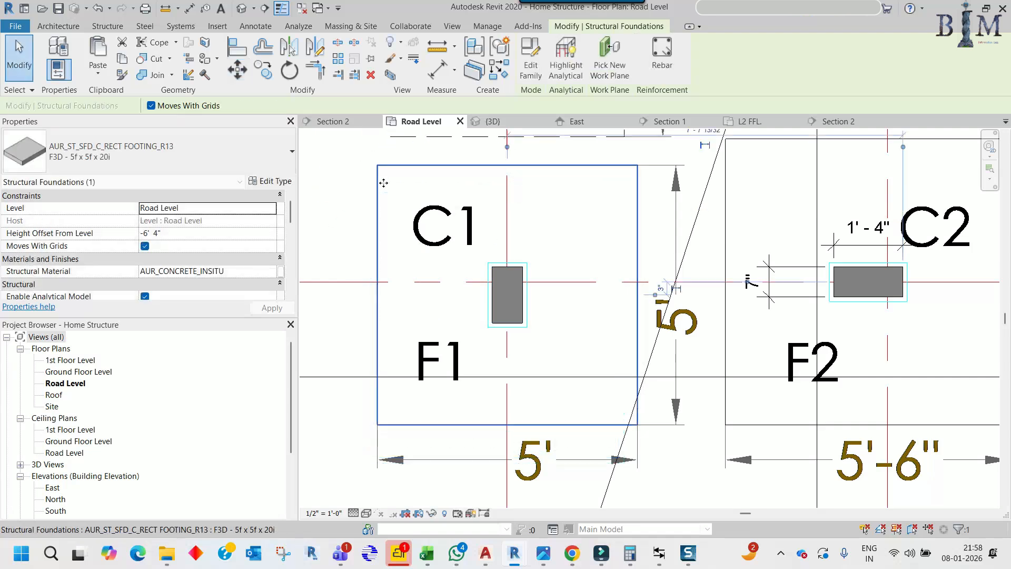
Open the section view of the section line running just below grid 3
scroll(605, 295, "down", 4)
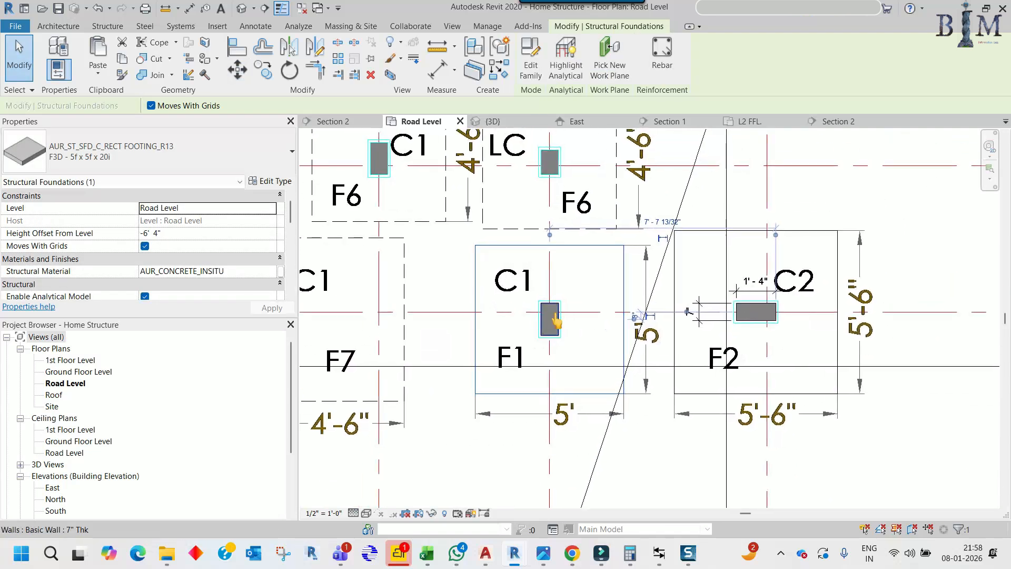
scroll(590, 303, "down", 4)
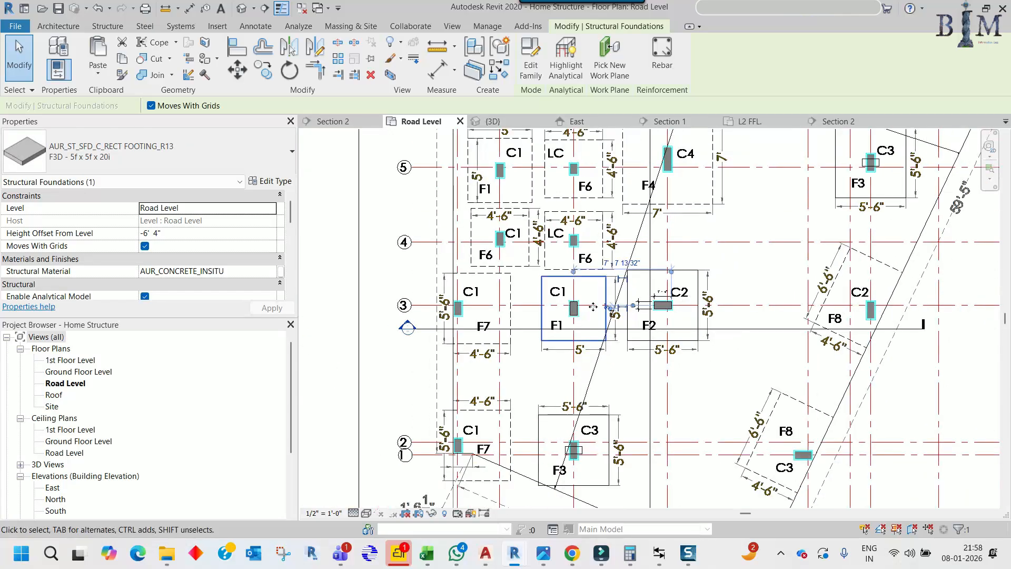
right_click(522, 329)
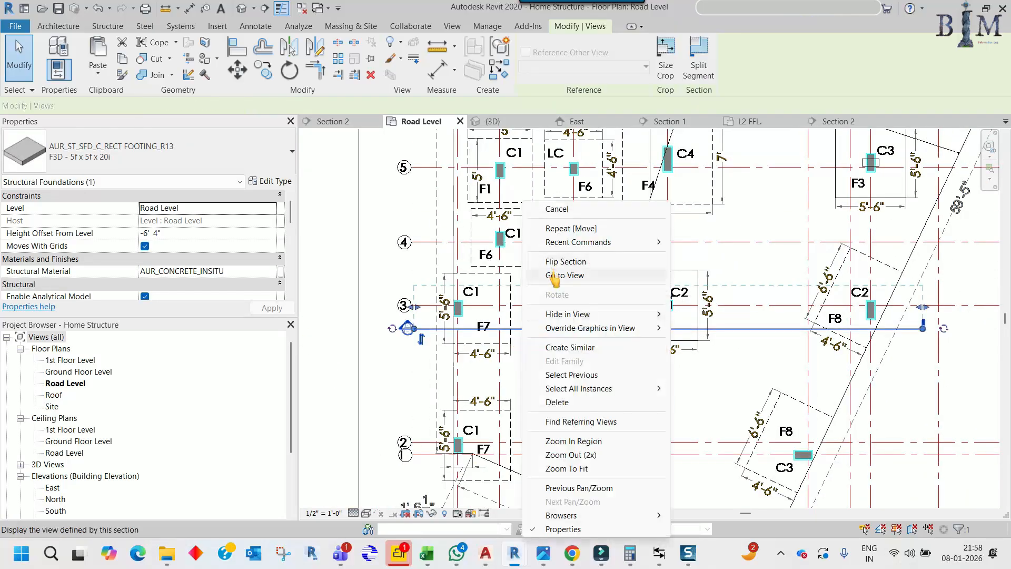
left_click(556, 274)
scroll(609, 342, "up", 2)
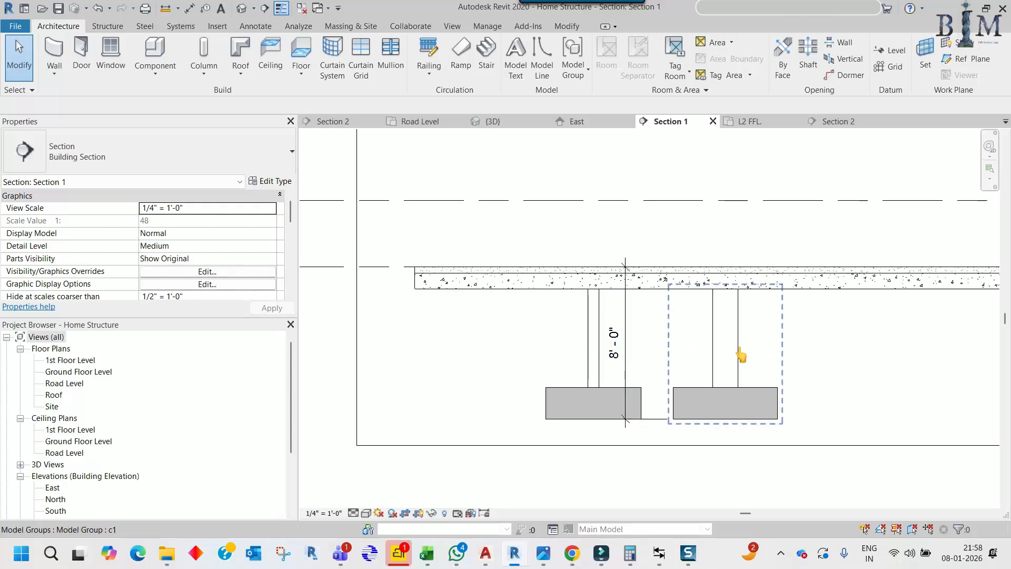
Group the F1 column wall and its footing as a model group named c2
left_click(738, 353)
key("Escape")
left_click(593, 337)
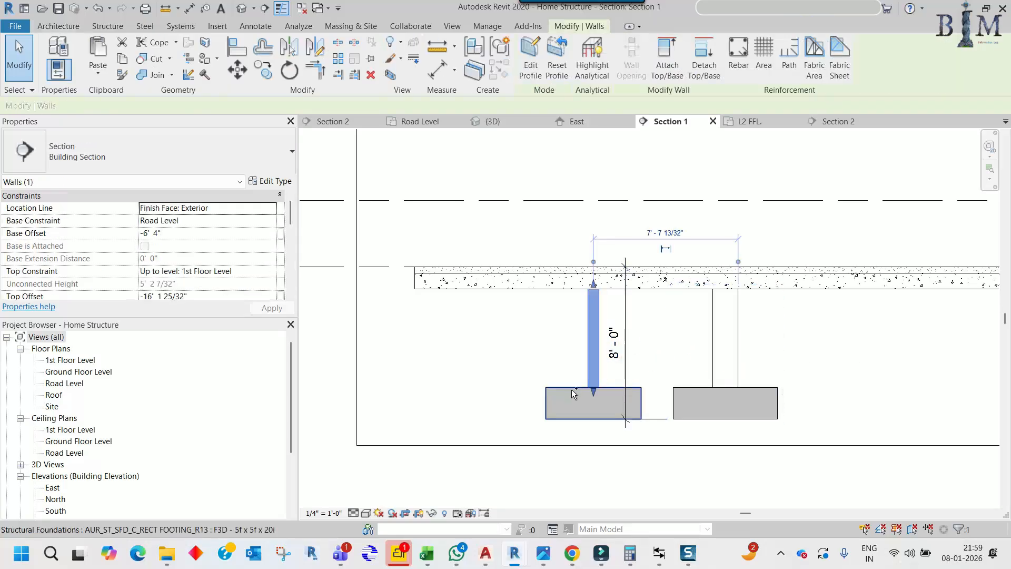
left_click(574, 396, "ctrl")
left_click(503, 52)
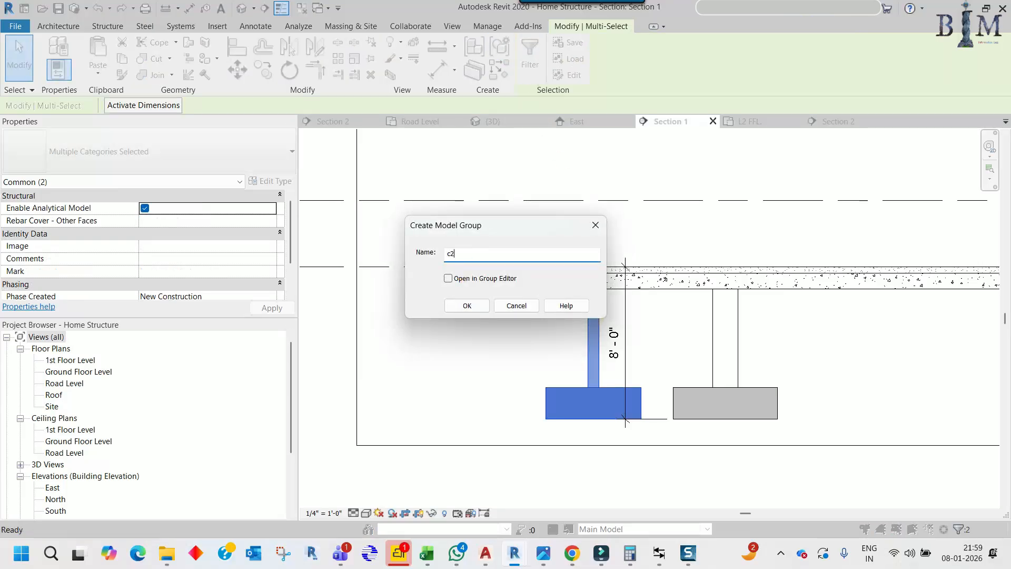
left_click(466, 307)
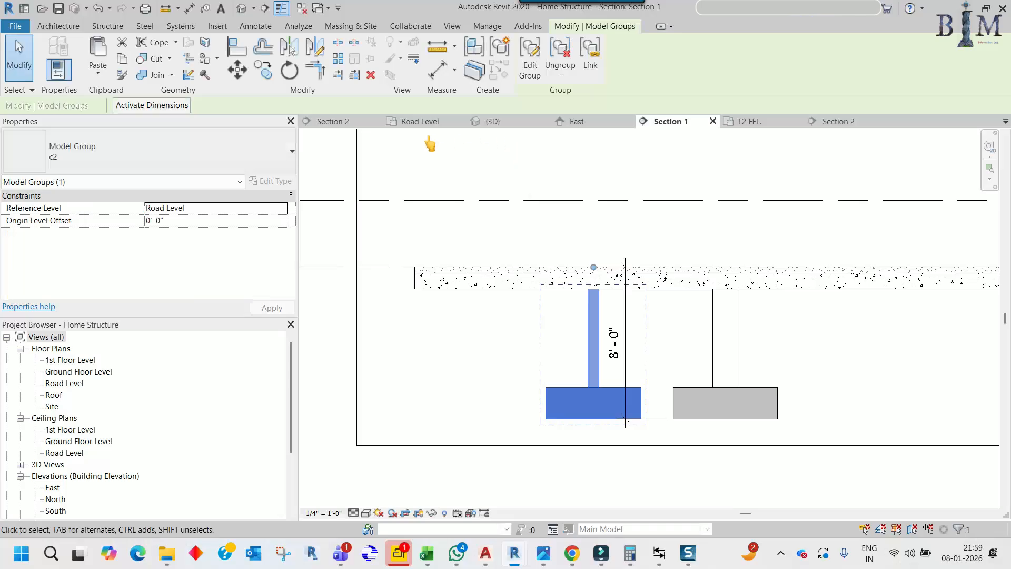
In the Road Level plan, copy the c2 group by its footing corner onto the F1 outline at grid 5
left_click(414, 121)
scroll(540, 274, "up", 2)
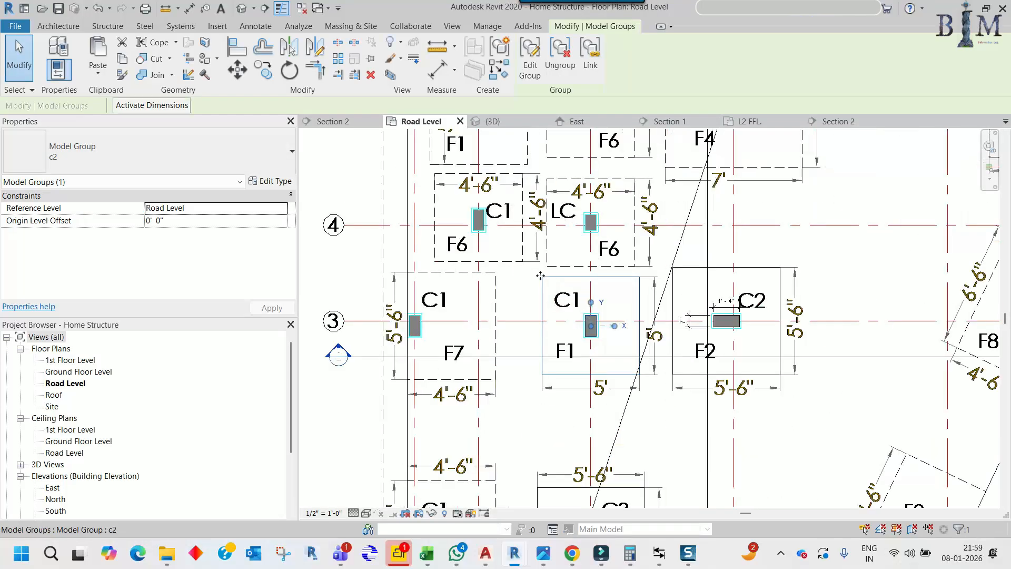
key("c")
left_click(541, 277)
scroll(509, 311, "down", 3)
mouse_move(558, 408)
middle_mouse_down()
mouse_move(569, 305)
mouse_move(555, 413)
middle_mouse_up()
middle_click_drag(606, 258, 595, 305)
scroll(483, 356, "up", 5)
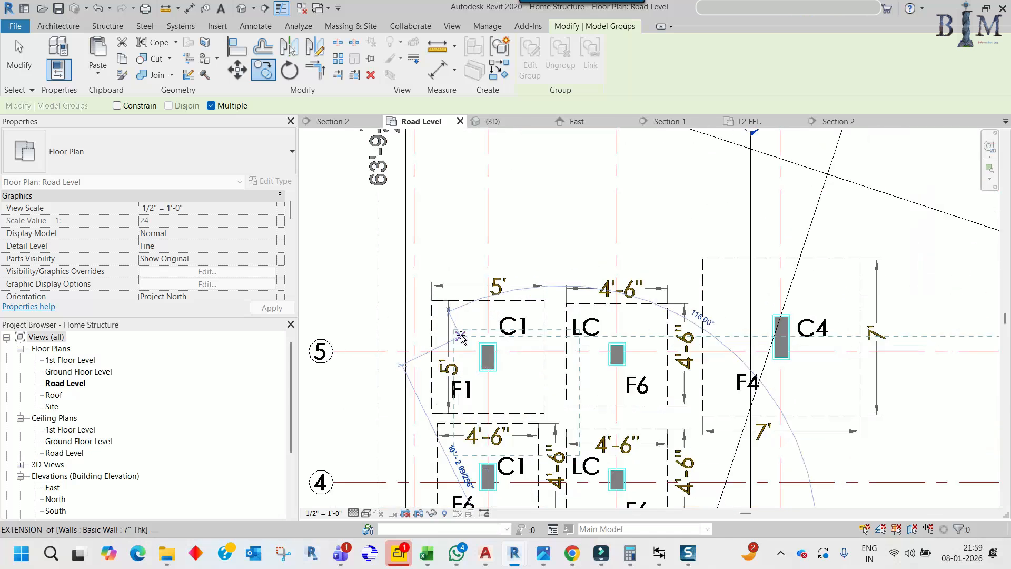
scroll(428, 291, "up", 5)
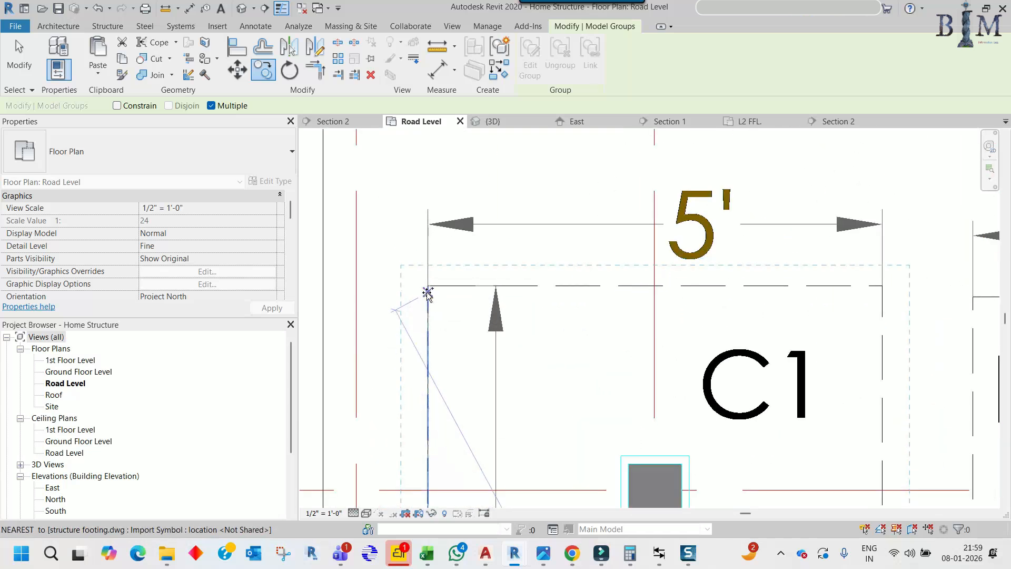
scroll(429, 287, "down", 4)
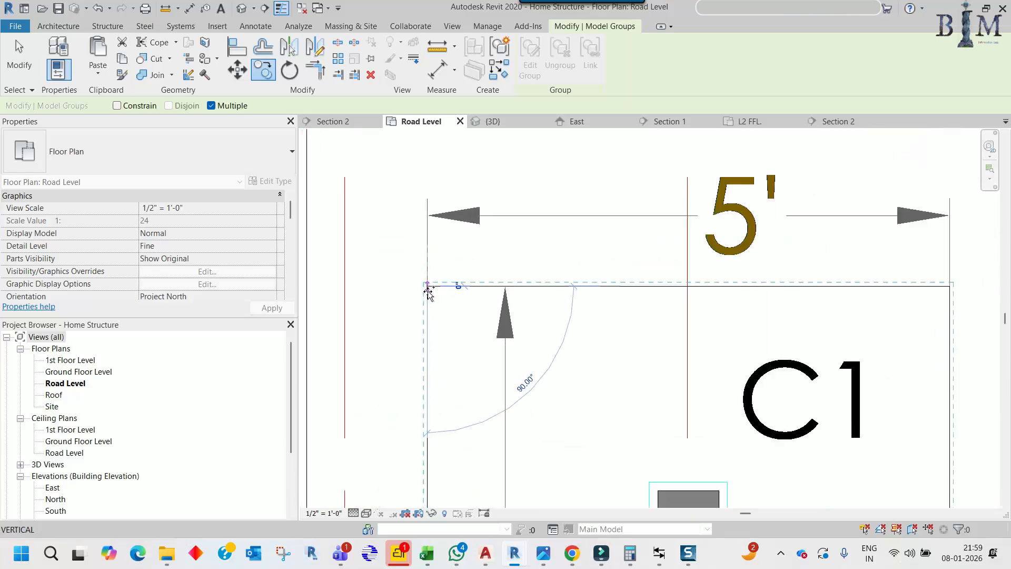
scroll(494, 328, "down", 4)
scroll(580, 327, "up", 6)
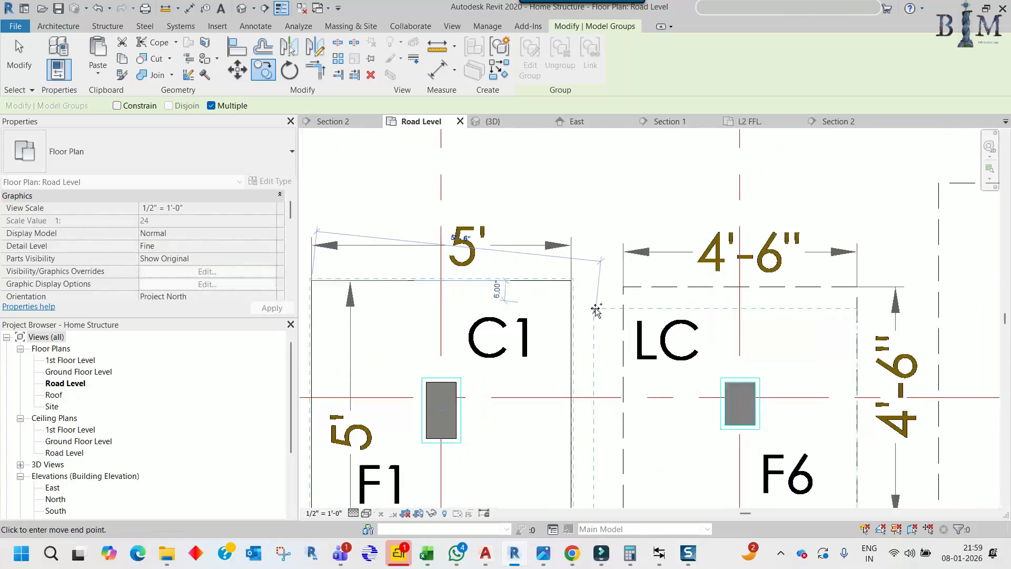
Place another copy of the c2 group on the corner of the F9 footing outline at grid 9
scroll(595, 327, "down", 6)
middle_click_drag(682, 288, 499, 444)
middle_click_drag(544, 255, 569, 412)
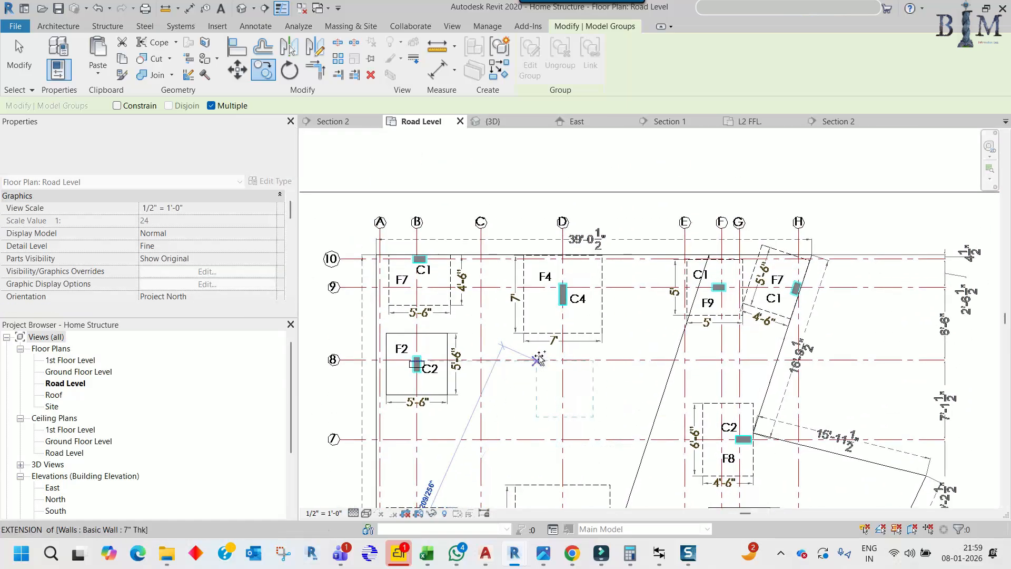
scroll(695, 262, "up", 10)
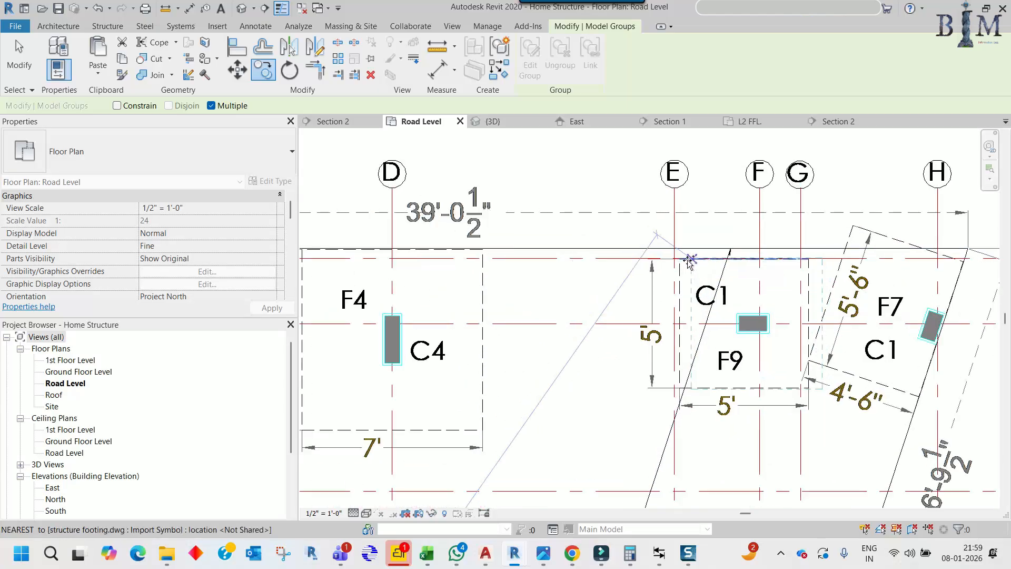
left_click(679, 226)
scroll(537, 238, "down", 8)
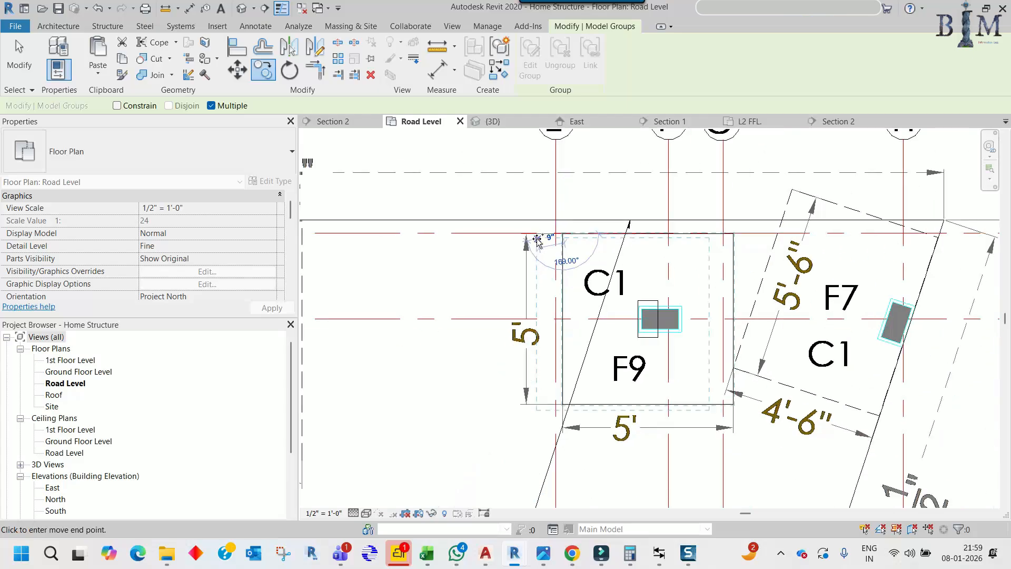
Check the remaining footings across the plan for further places to copy the c2 group, and end the copying
scroll(537, 239, "down", 3)
scroll(619, 260, "up", 5)
scroll(708, 253, "down", 7)
scroll(710, 275, "down", 3)
middle_click_drag(715, 389, 700, 243)
scroll(700, 244, "up", 1)
mouse_move(686, 397)
middle_mouse_down()
mouse_move(667, 211)
mouse_move(692, 238)
middle_mouse_up()
middle_click_drag(641, 380, 762, 292)
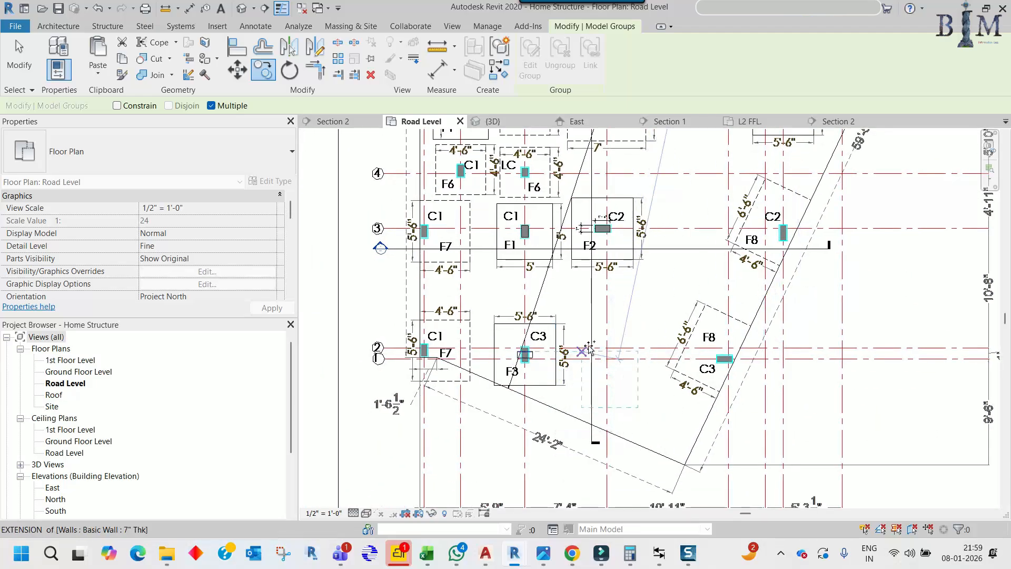
middle_click_drag(713, 292, 716, 344)
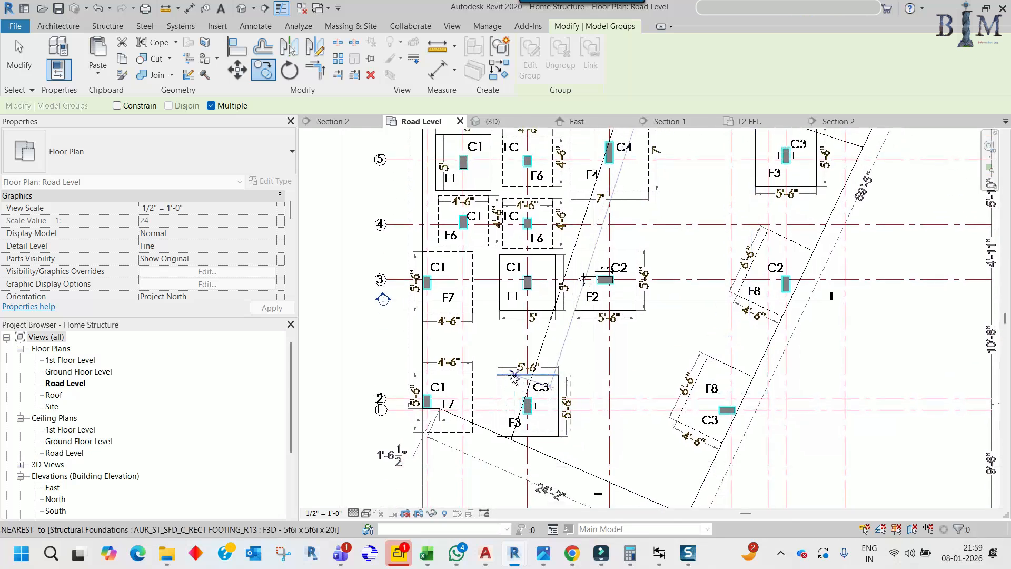
middle_click_drag(658, 299, 667, 345)
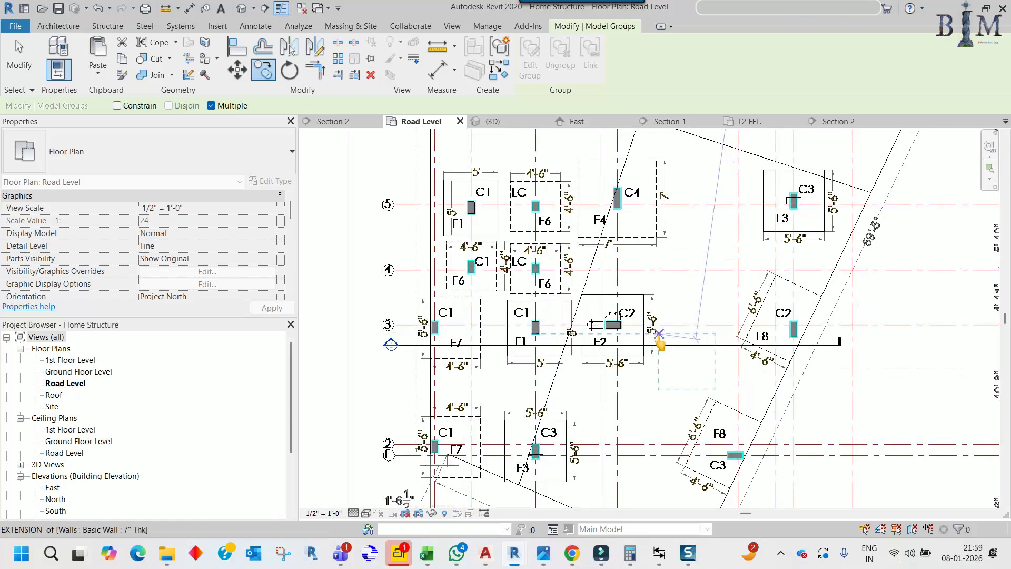
key("Escape")
key("Escape")
Copy the c2 group from the F1 footing at grid 3 to the LC F6 footing at grid 4, and ungroup that copy
scroll(523, 301, "up", 3)
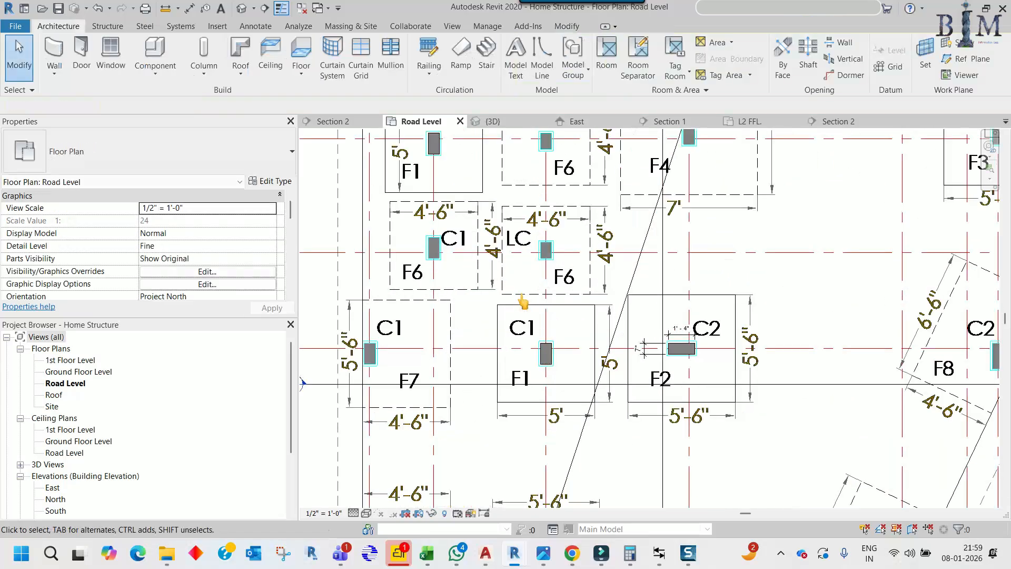
left_click(497, 348)
key("c")
key("o")
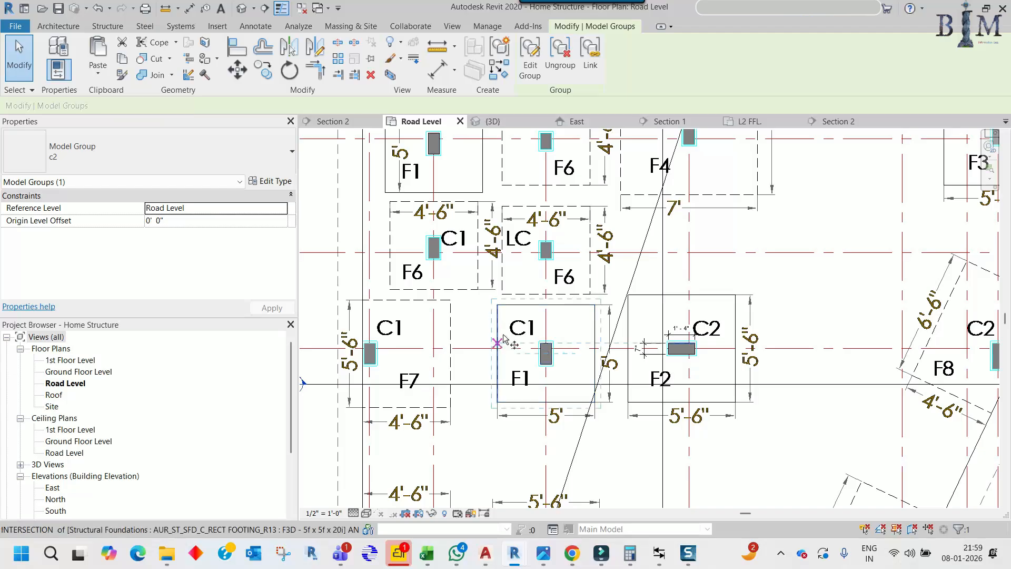
left_click(498, 304)
scroll(504, 215, "up", 2)
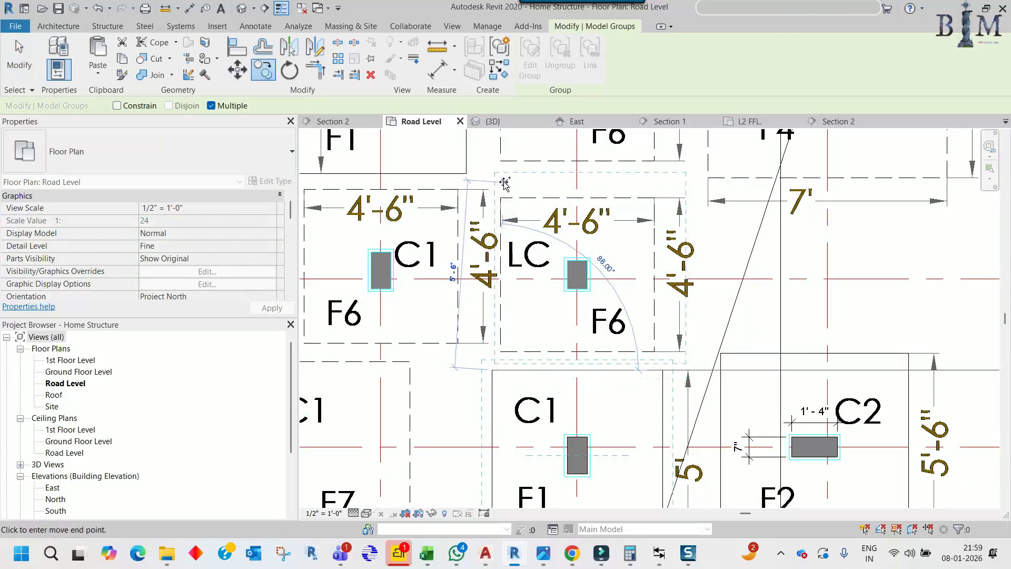
left_click(504, 183)
key("Escape")
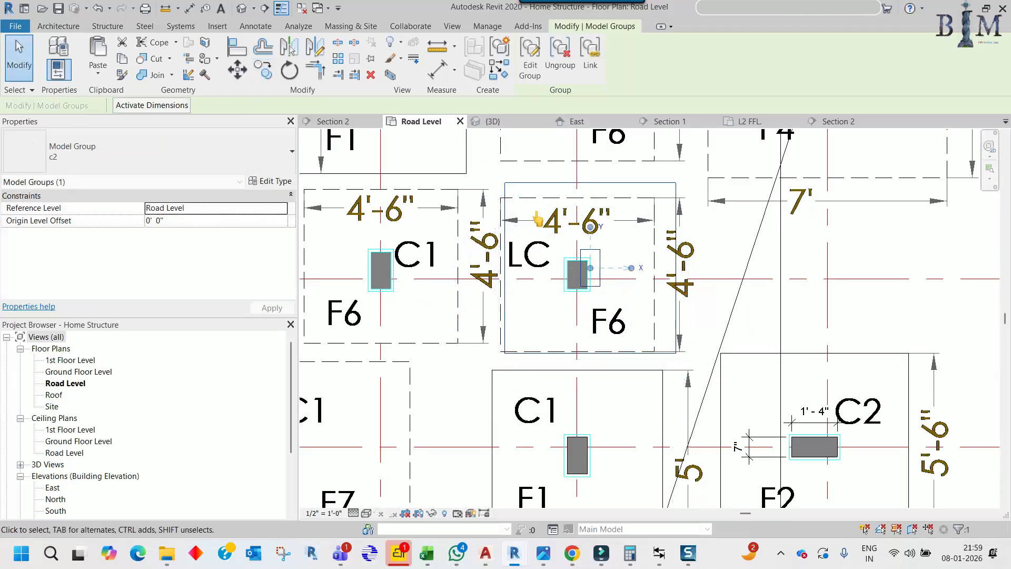
left_click(559, 67)
Duplicate the LC footing's type as F3D - 4f6i x 4f6i x 20i with width and length of 4' 6"
left_click(504, 198)
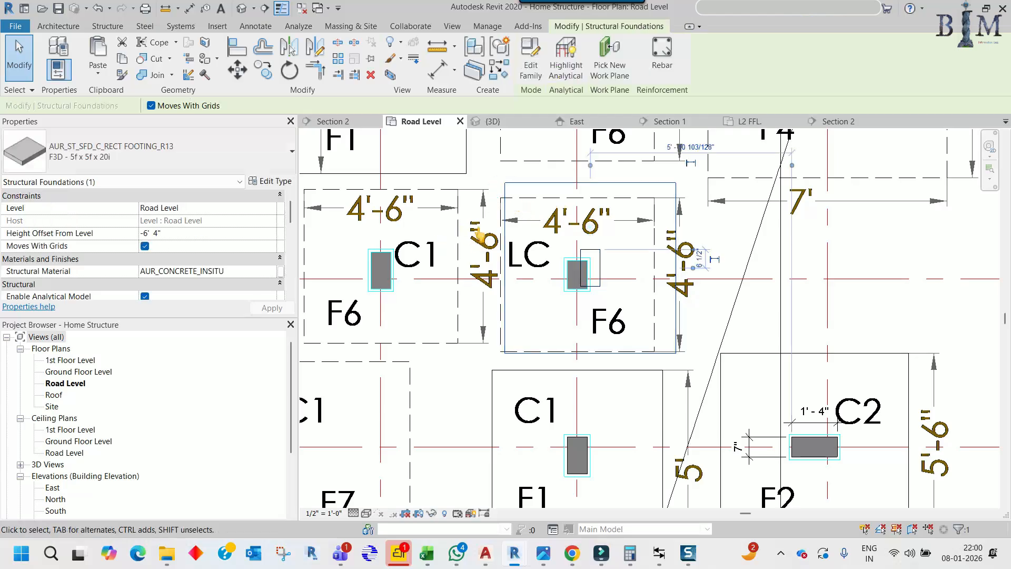
left_click(269, 180)
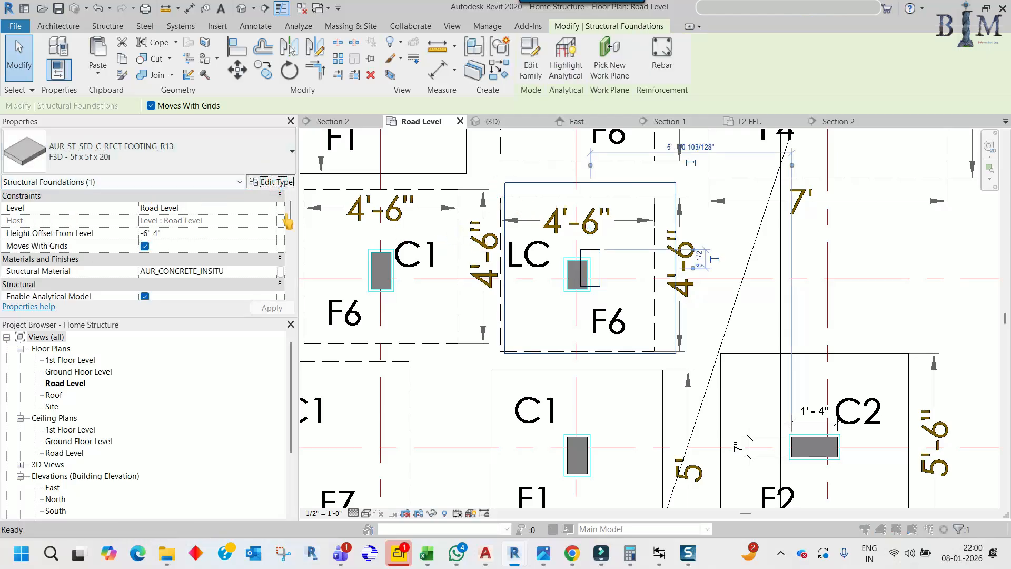
left_click(461, 144)
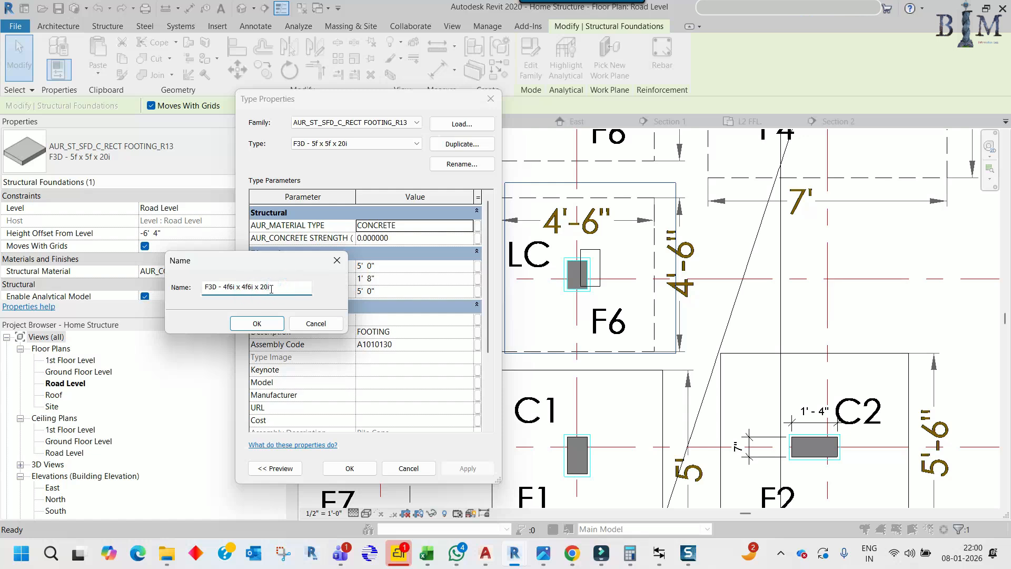
left_click(264, 323)
left_click(379, 266)
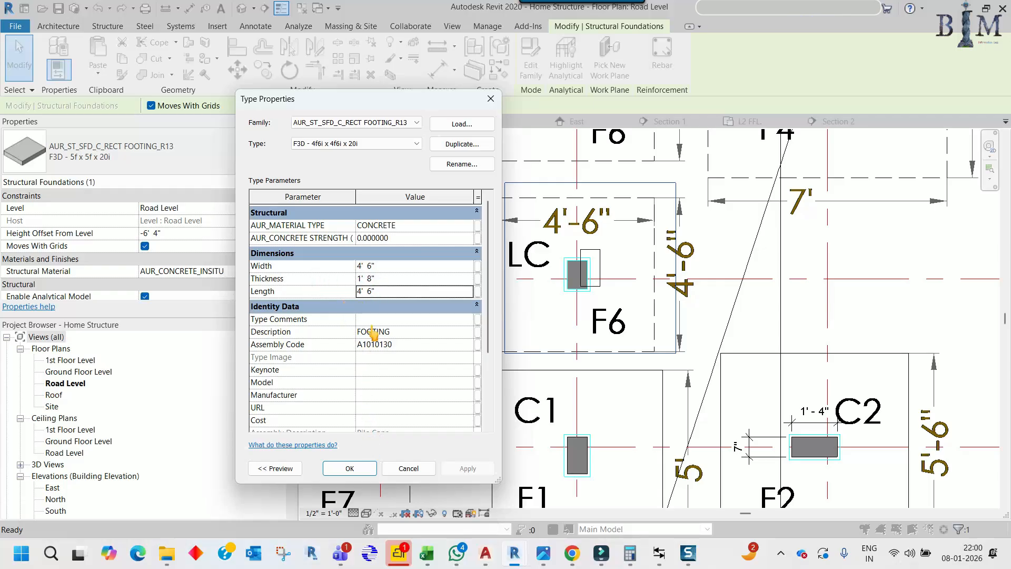
left_click(350, 468)
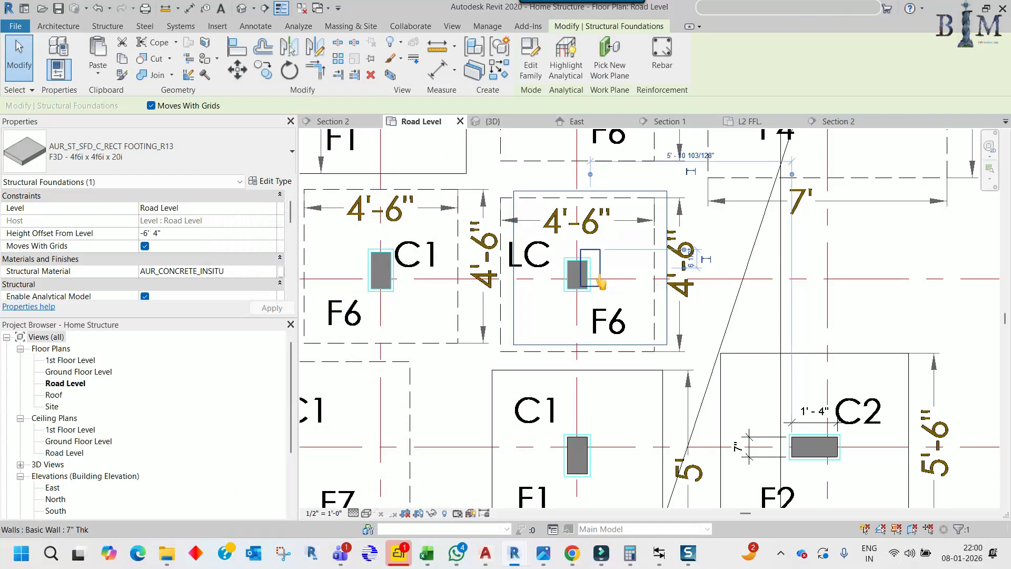
Move the 7" column wall by its upper-left corner onto the matching corner of the LC column outline
left_click(601, 282)
scroll(599, 279, "up", 3)
key("m")
key("v")
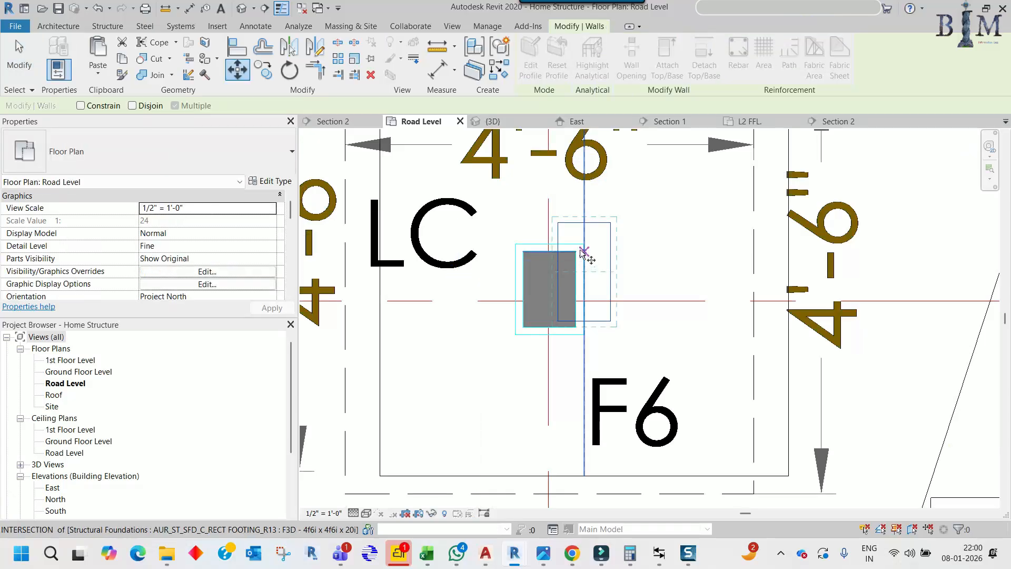
scroll(584, 252, "up", 2)
left_click(544, 203)
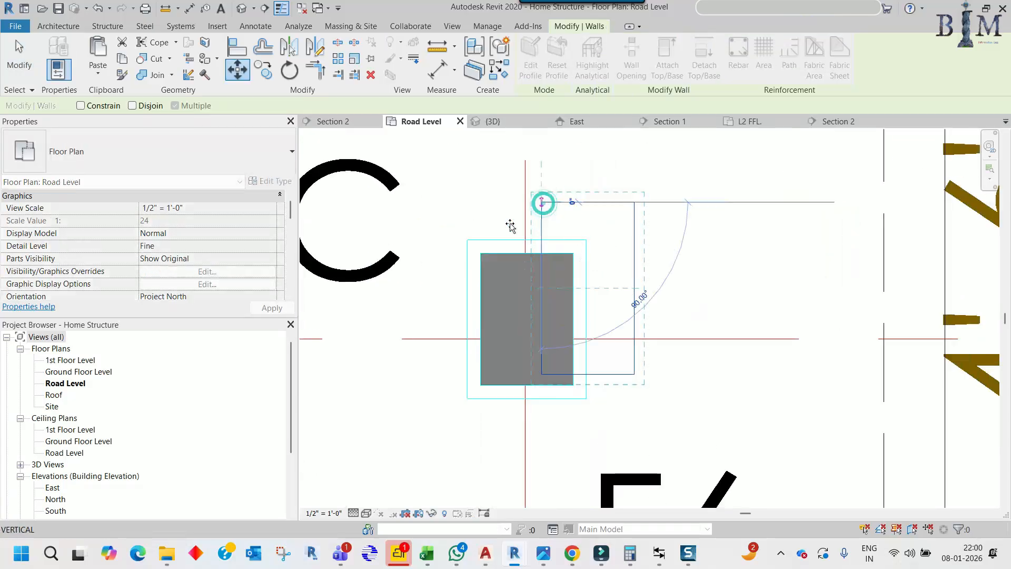
left_click(481, 254)
Shorten the column wall to about 10" so its lower end meets the LC column outline
scroll(482, 430, "up", 3)
left_click_drag(482, 431, 481, 359)
scroll(523, 343, "down", 4)
scroll(525, 342, "down", 2)
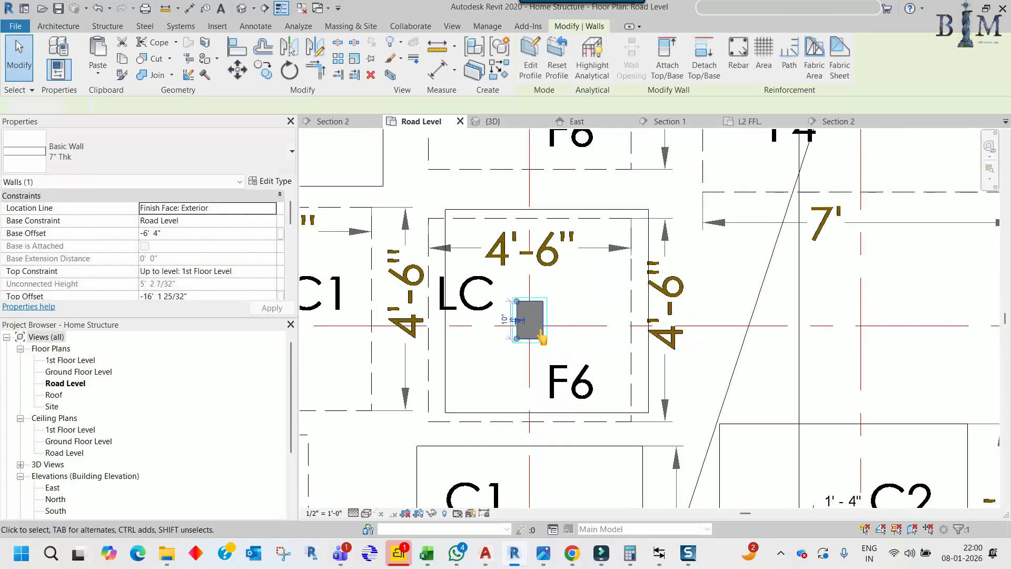
key("Escape")
Move the 4' 6" footing by its upper-left corner onto the dashed LC F6 footing outline at grid 4
left_click(477, 210)
key("m")
key("v")
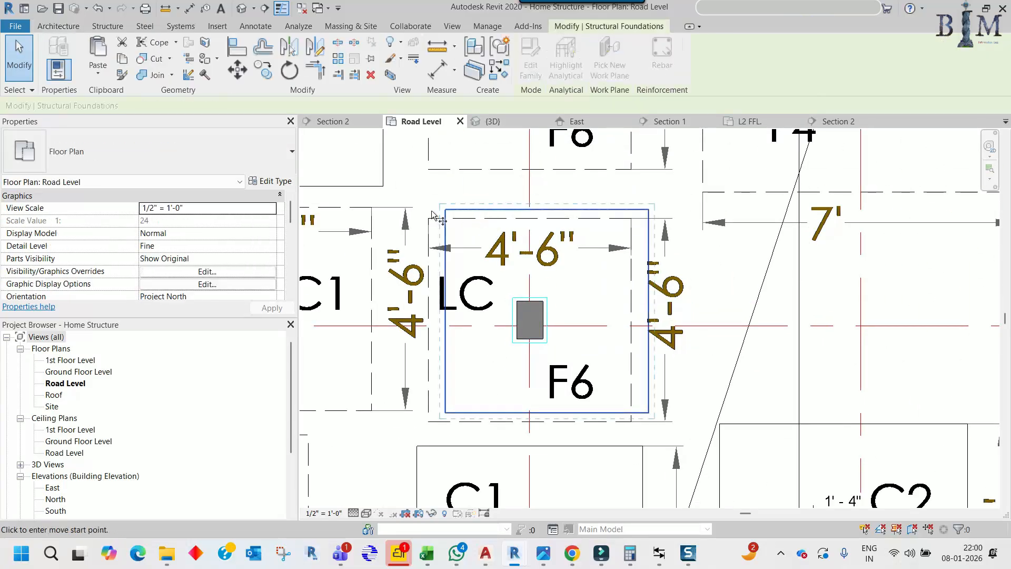
scroll(455, 210, "up", 3)
left_click(425, 224)
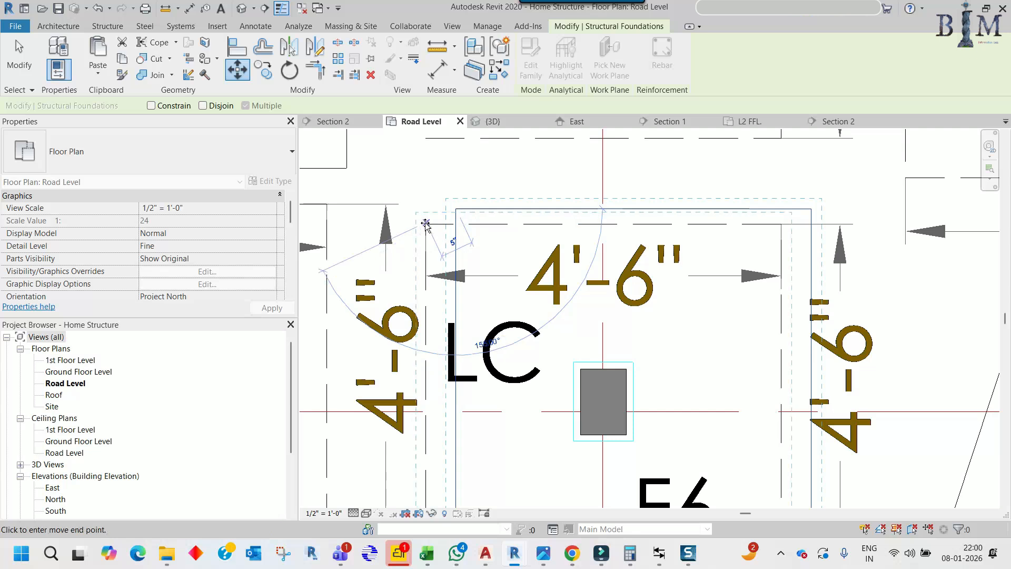
left_click(424, 220)
scroll(475, 279, "down", 3)
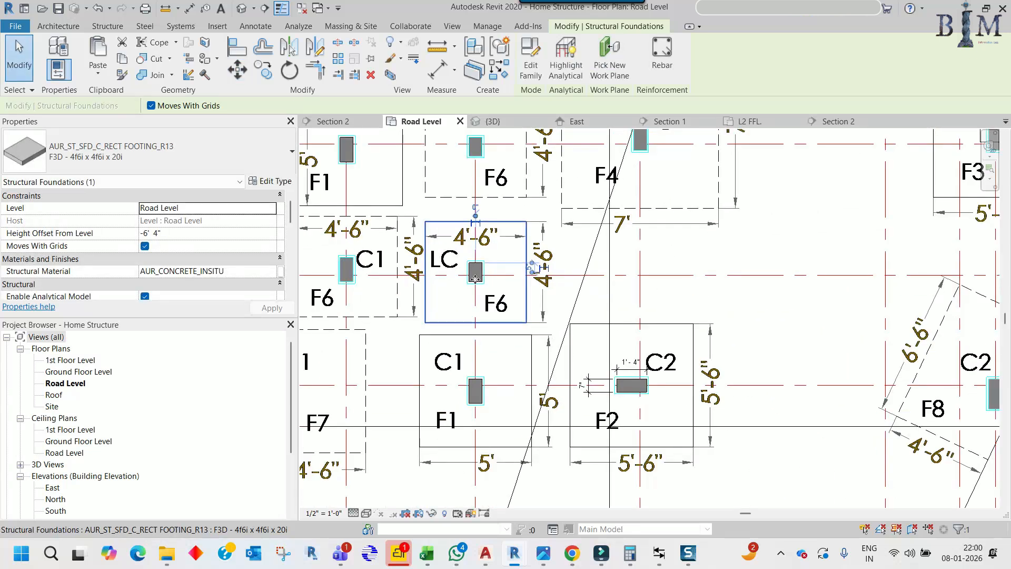
scroll(475, 279, "down", 1)
key("Escape")
Move the Section 1 line up so it cuts the LC F6 footing, and open its section view
scroll(584, 368, "down", 2)
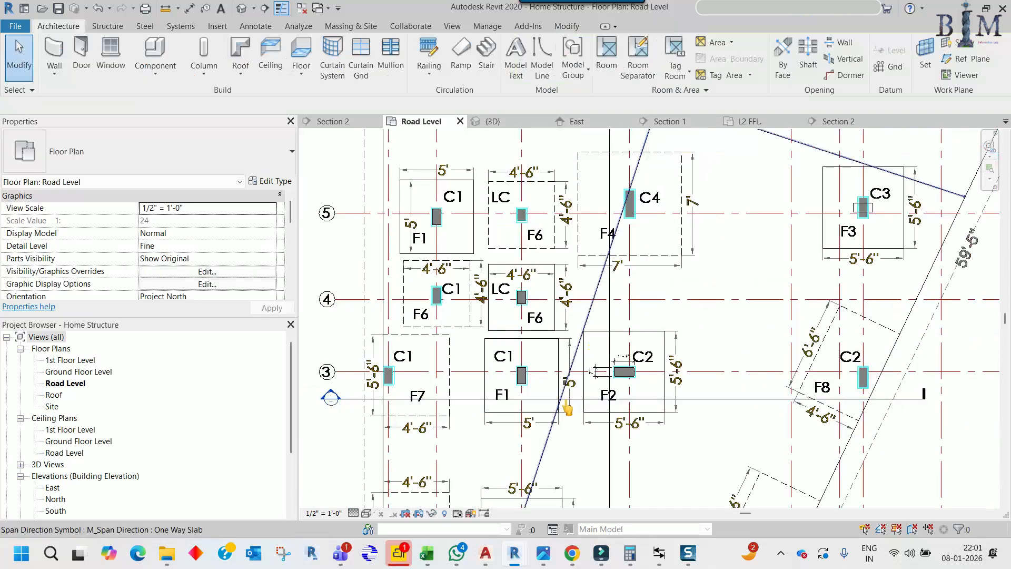
left_click(566, 399)
left_click_drag(566, 399, 535, 322)
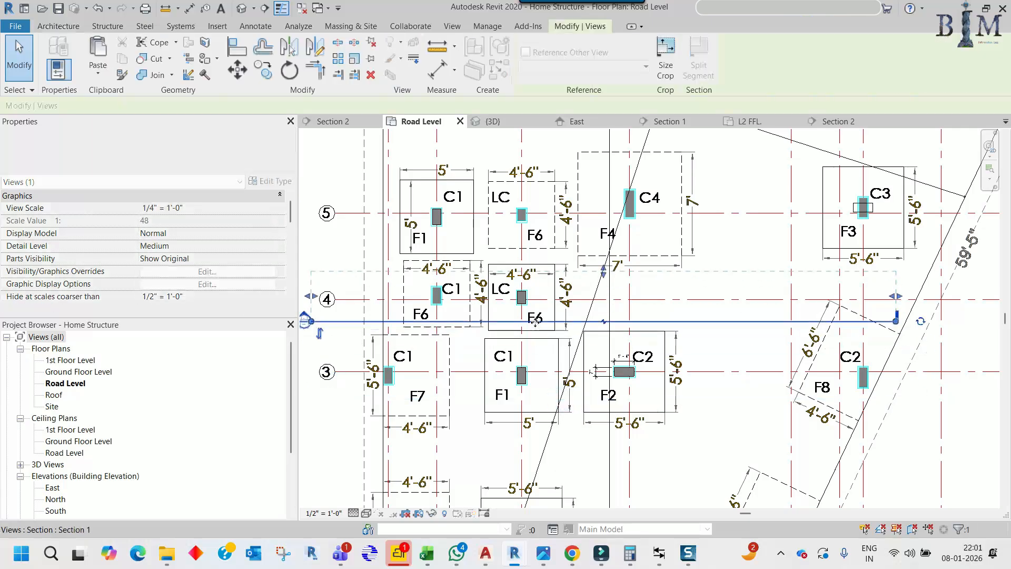
right_click(535, 322)
left_click(571, 278)
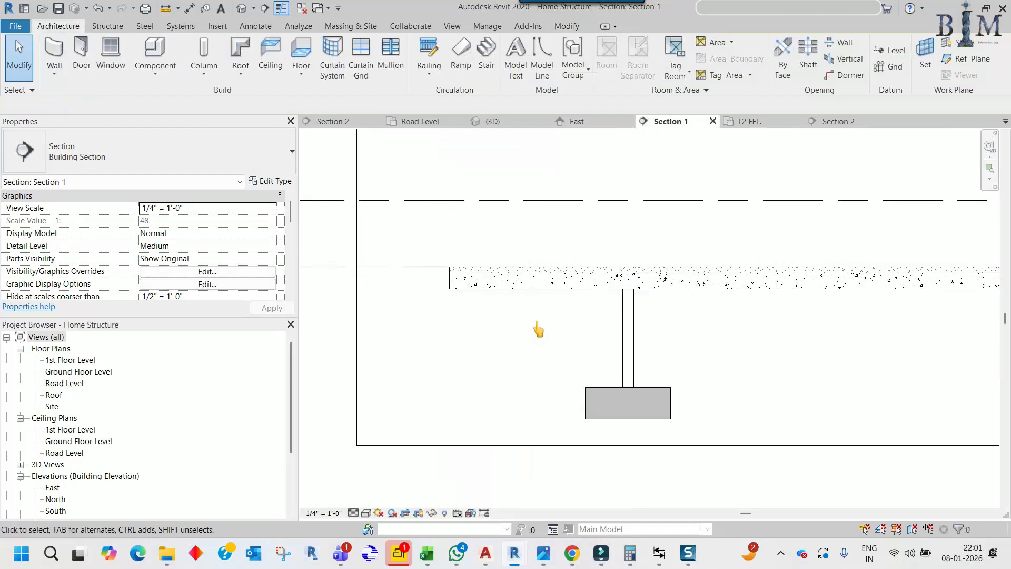
Group the footing and its column wall in the section view as a model group named c3
left_click(603, 389)
left_click(599, 393, "ctrl")
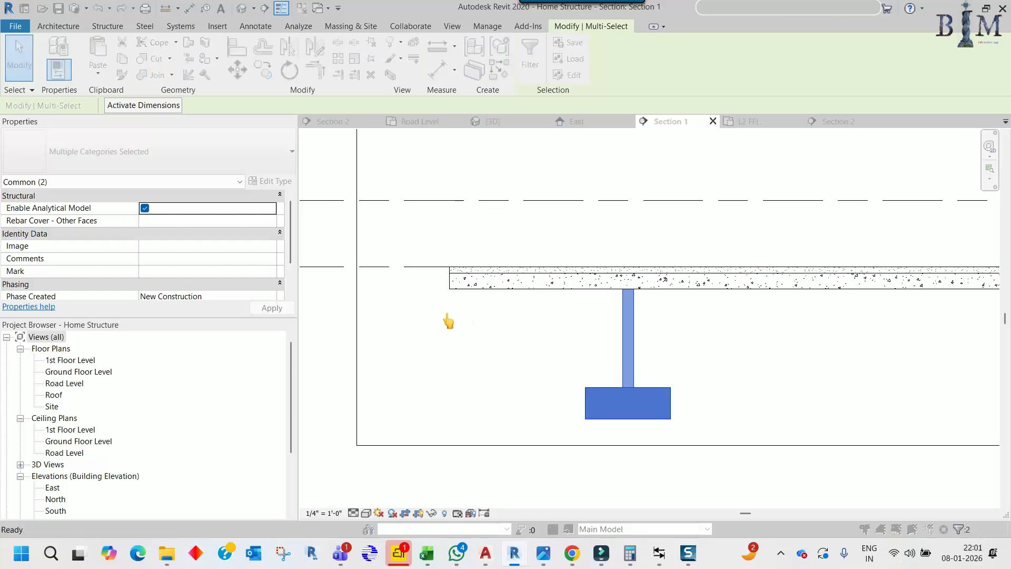
key("g")
key("p")
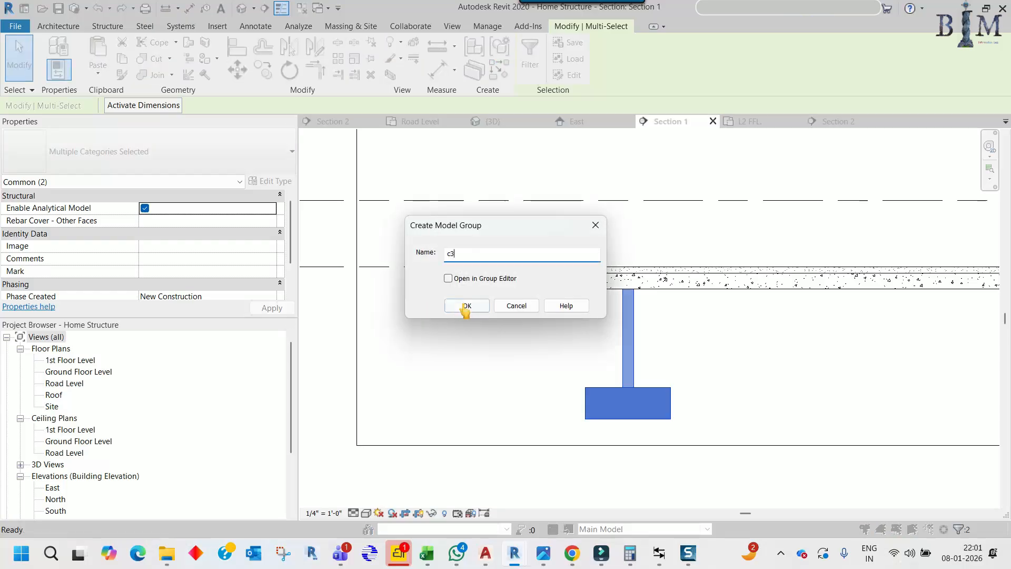
left_click(465, 306)
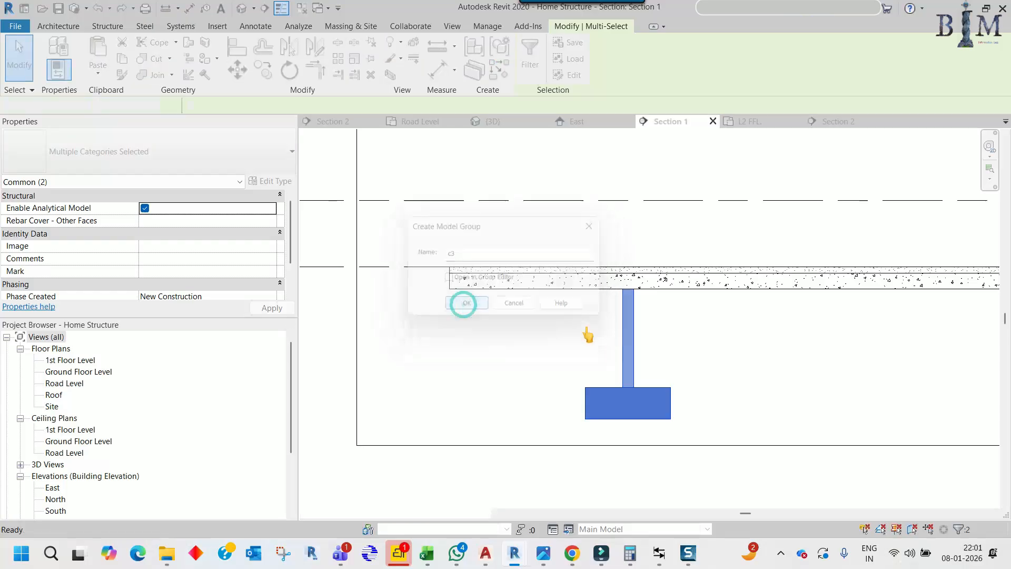
In the Road Level plan, copy the c3 group by its footing corner onto the C1 F6 footing outline at grid 4
left_click(406, 122)
key("c")
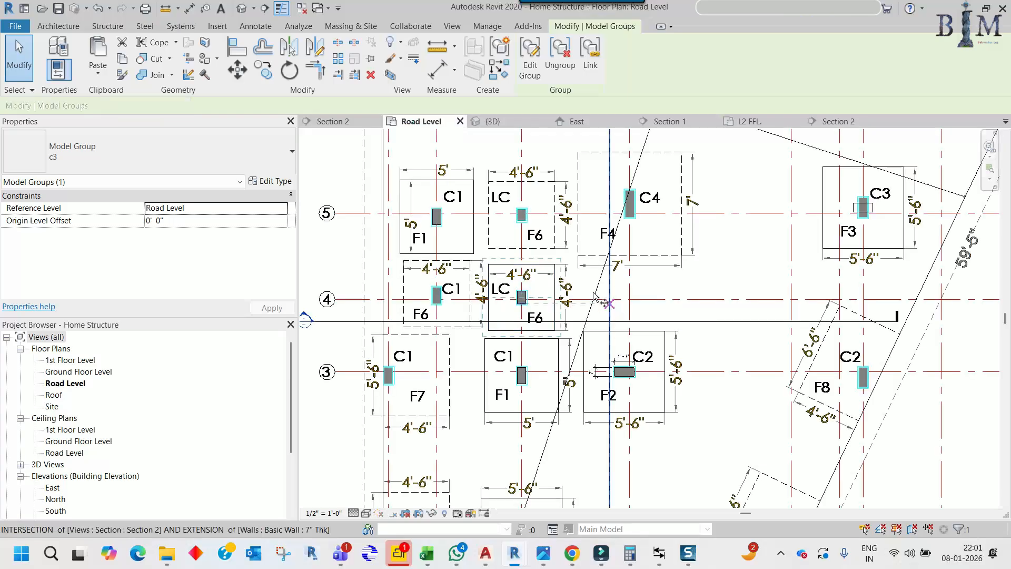
scroll(501, 268, "up", 3)
left_click(488, 264)
middle_click_drag(468, 282, 555, 303)
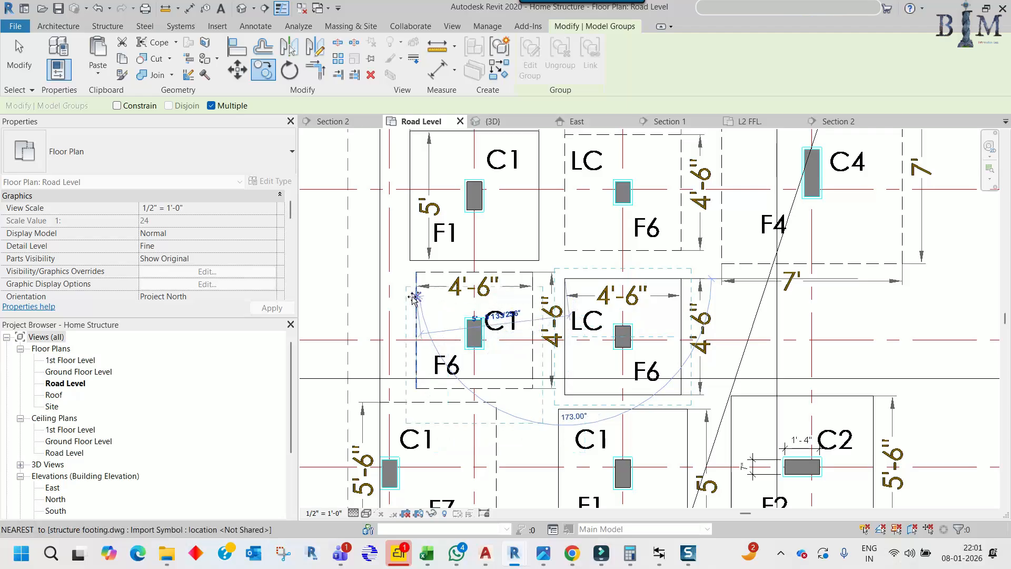
scroll(416, 268, "up", 2)
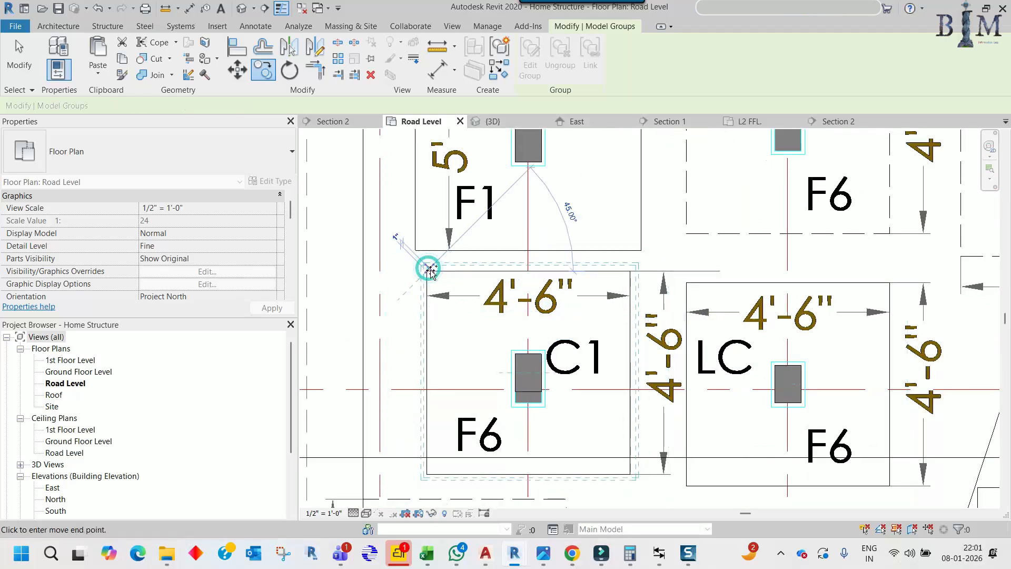
Check the remaining footings across the plan for further places to copy the c3 group, and end the copying
scroll(458, 300, "down", 4)
middle_click_drag(592, 268, 561, 392)
middle_click_drag(686, 256, 650, 401)
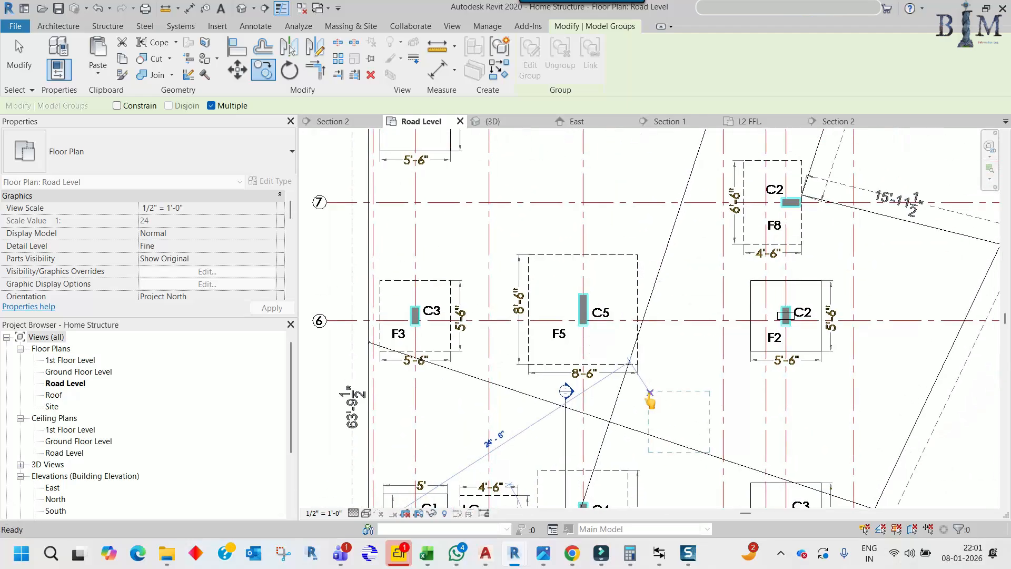
middle_click_drag(552, 252, 572, 422)
middle_click_drag(523, 269, 533, 353)
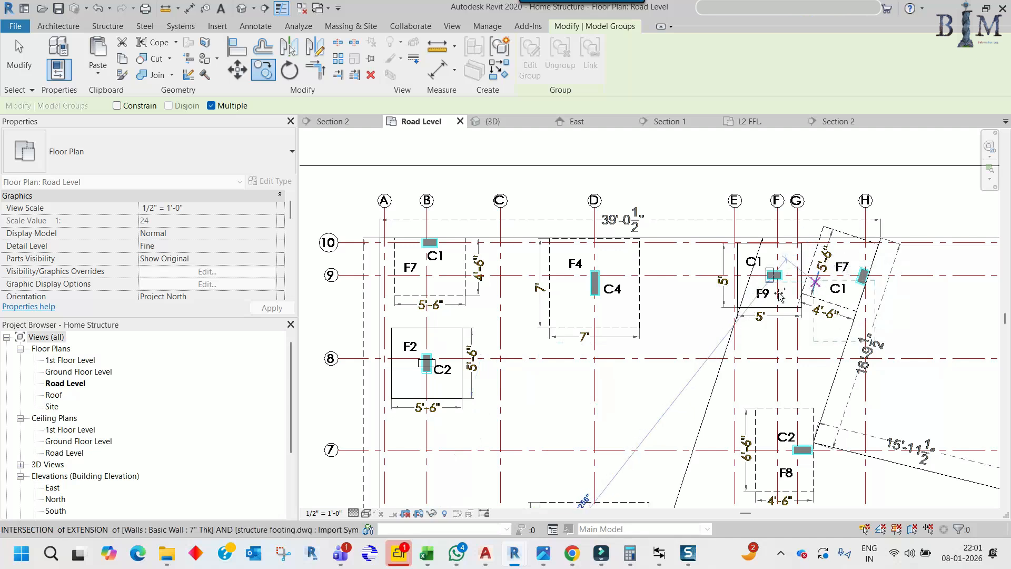
middle_click_drag(639, 339, 653, 268)
scroll(653, 267, "down", 2)
middle_click_drag(657, 376, 657, 180)
middle_click_drag(650, 337, 643, 145)
middle_click_drag(607, 276, 606, 182)
scroll(494, 279, "up", 5)
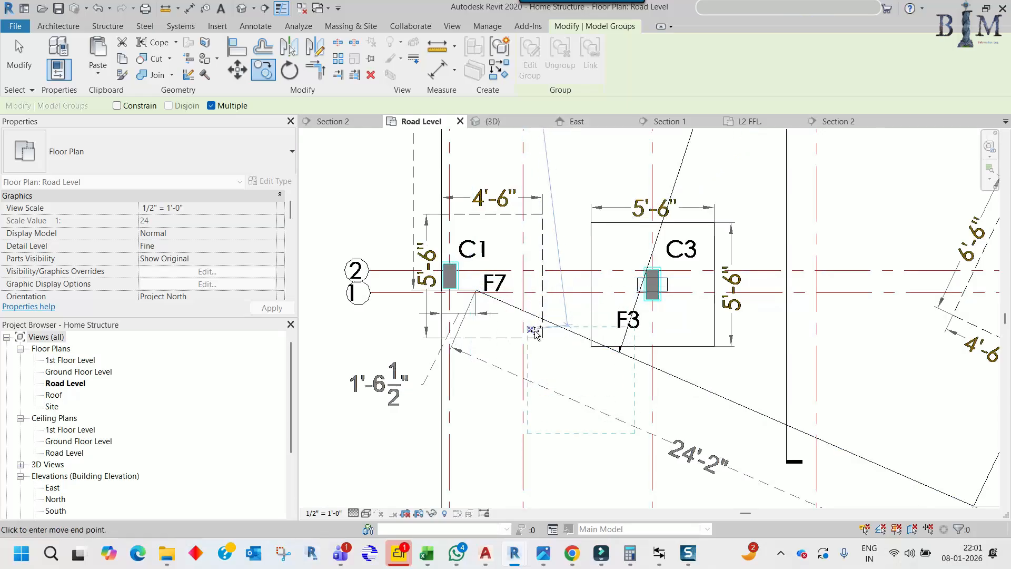
scroll(506, 287, "down", 5)
middle_click_drag(711, 333, 655, 502)
middle_click_drag(599, 258, 578, 261)
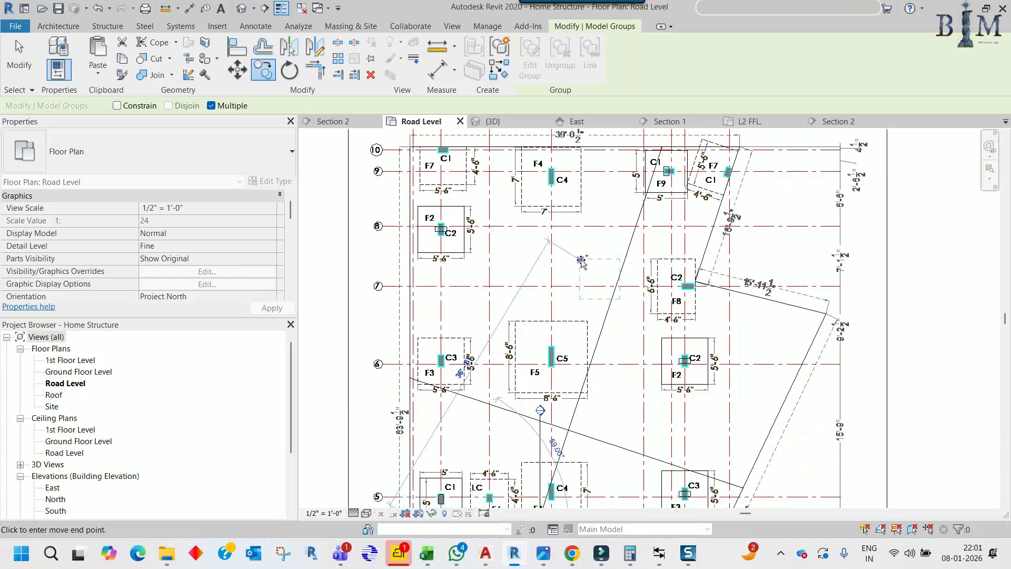
key("Escape")
key("Escape")
Copy the c2 group from the F1 footing at grid 3 to the open area below the F4 footing at grid 9, and ungroup that copy
middle_click_drag(497, 436, 498, 344)
middle_click_drag(562, 361, 489, 350)
scroll(481, 386, "up", 2)
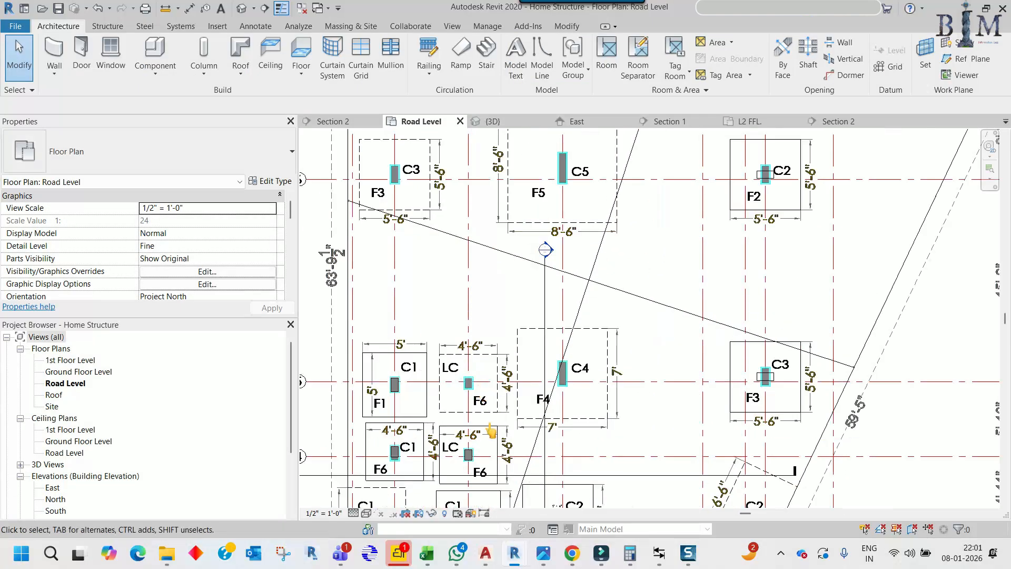
middle_click_drag(490, 423, 490, 270)
left_click(486, 342)
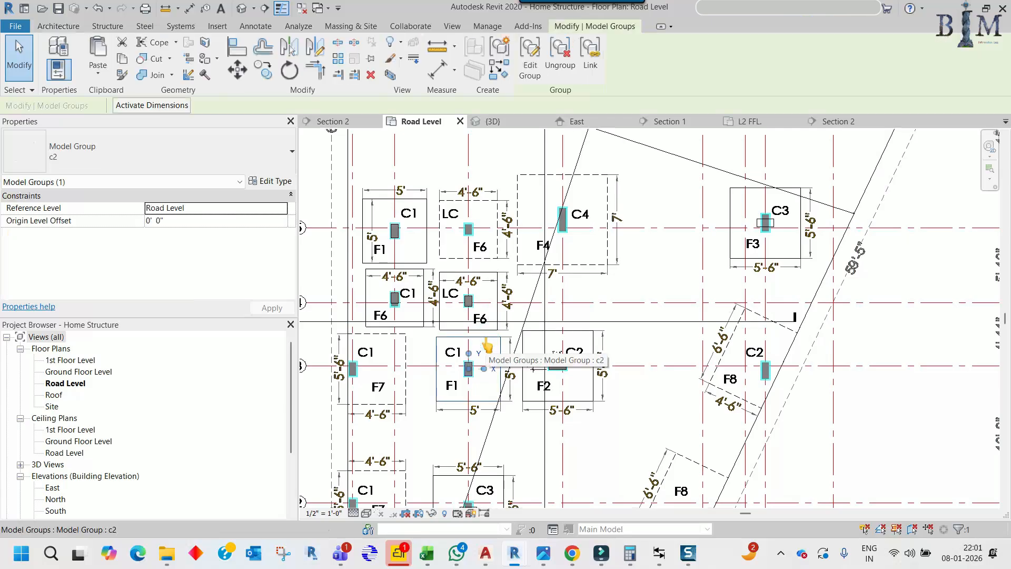
key("c")
key("o")
scroll(549, 255, "down", 3)
middle_click_drag(595, 190, 549, 468)
scroll(519, 260, "up", 4)
left_click(525, 227)
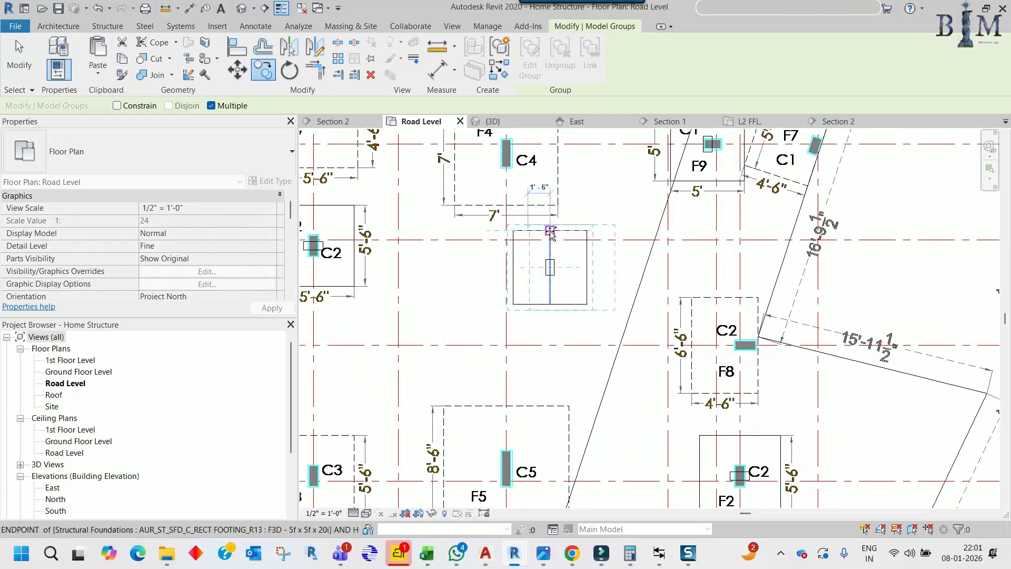
middle_click_drag(526, 231, 527, 335)
key("Escape")
left_click(547, 66)
scroll(577, 336, "up", 3)
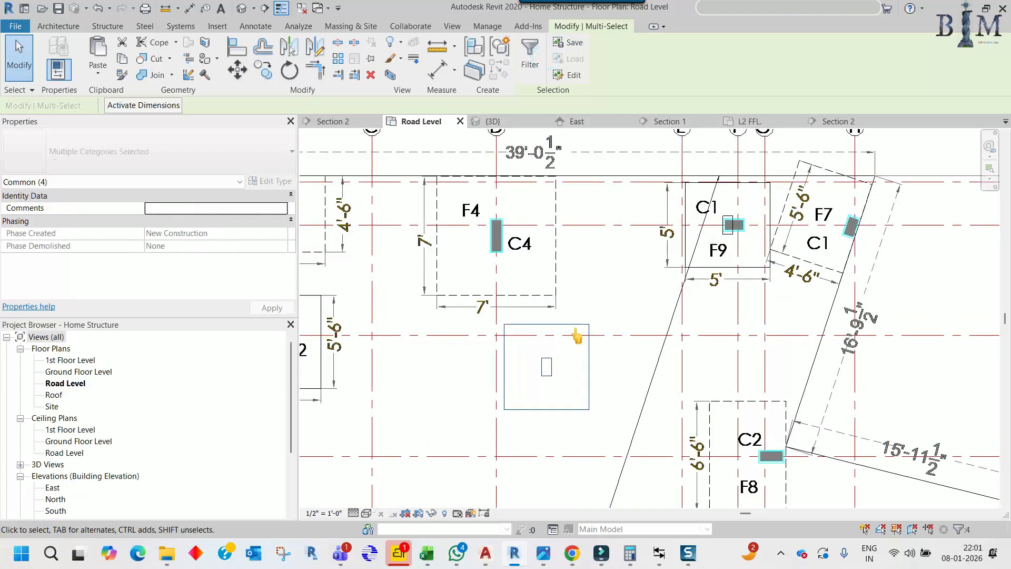
Duplicate the ungrouped footing's type as F3D - 7f x 7f x 20i with width and length of 7' 0"
left_click(580, 316)
left_click(578, 320)
scroll(578, 321, "down", 3)
middle_click_drag(598, 288, 612, 348)
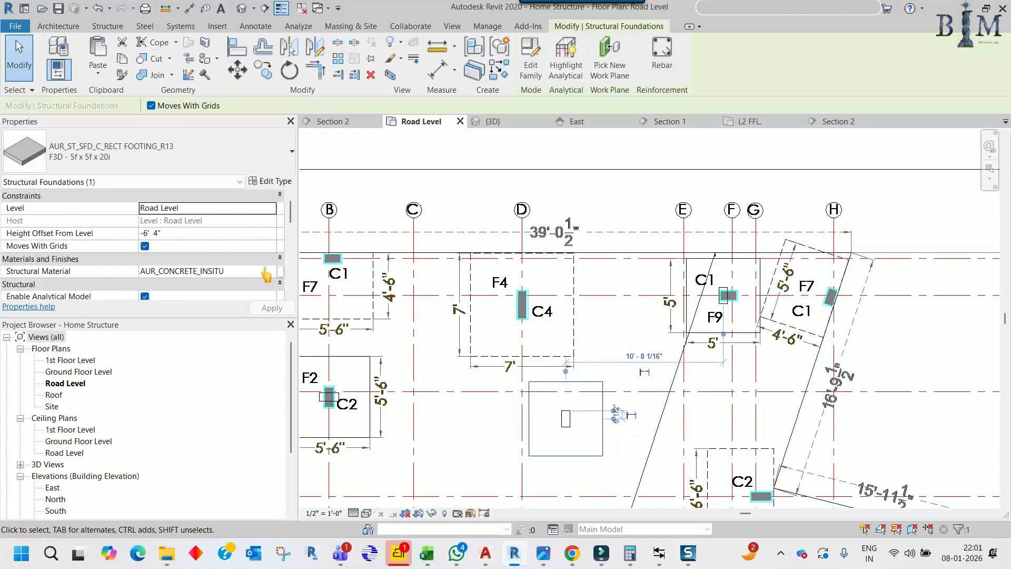
left_click(272, 184)
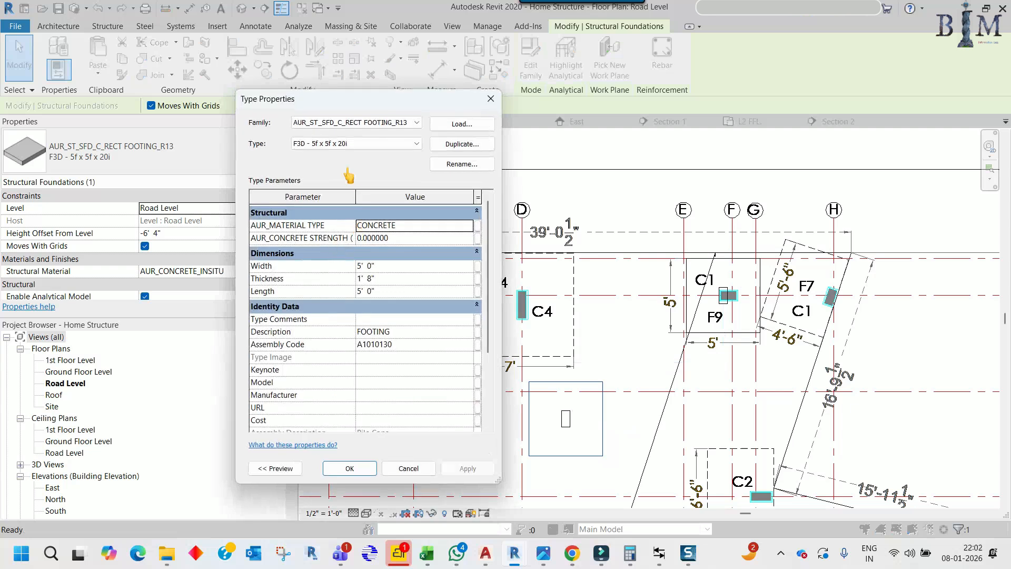
left_click(461, 144)
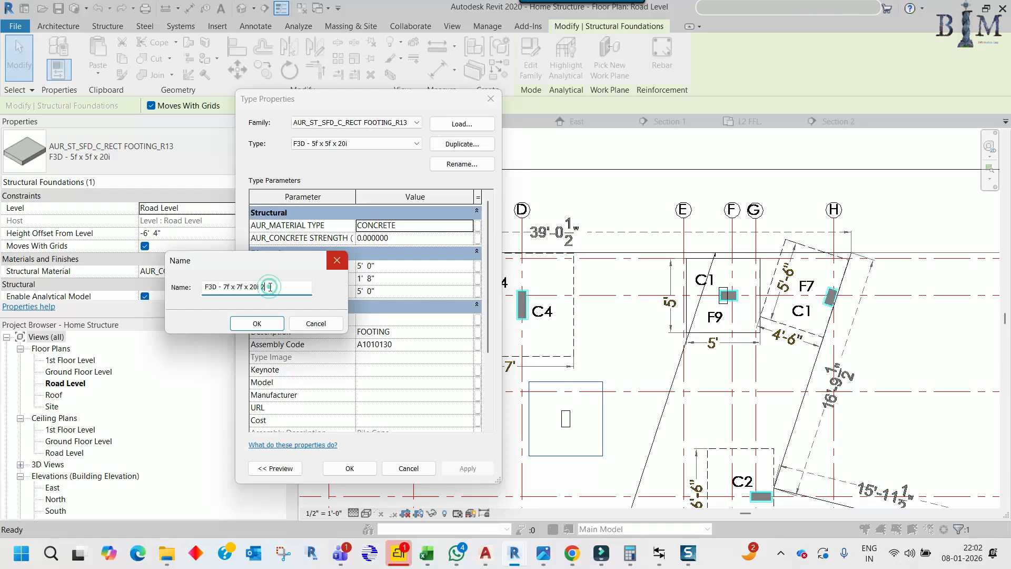
left_click(258, 324)
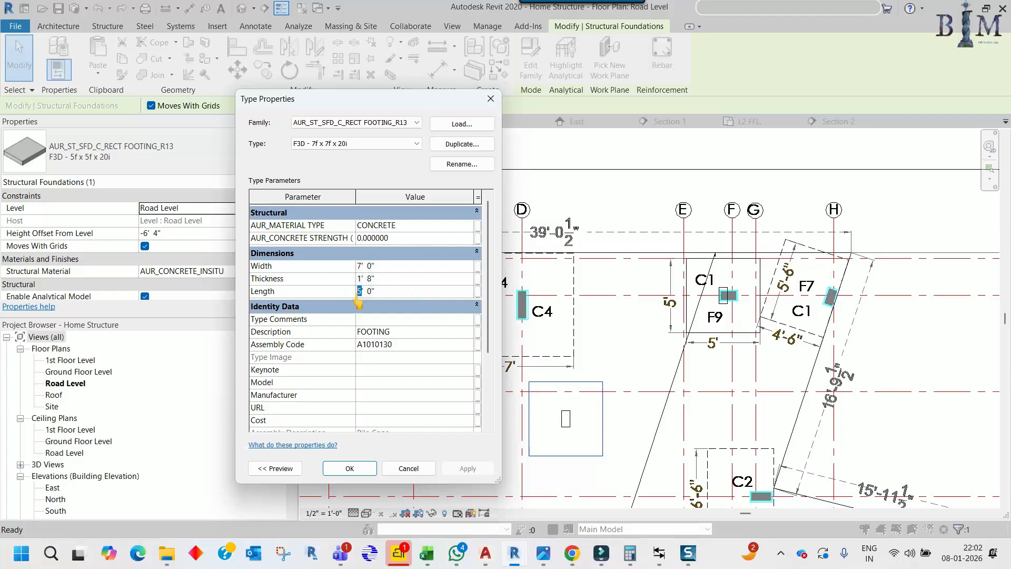
left_click(349, 468)
key("Escape")
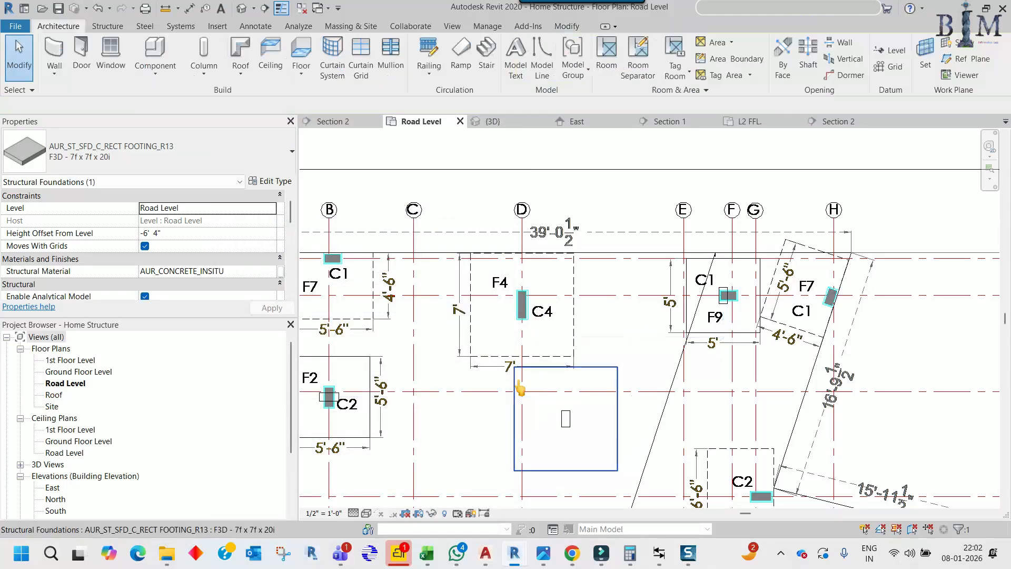
Move the 7' footing together with its column wall by the footing's corner onto the matching corner of the F4 outline at grid D
left_click(564, 428)
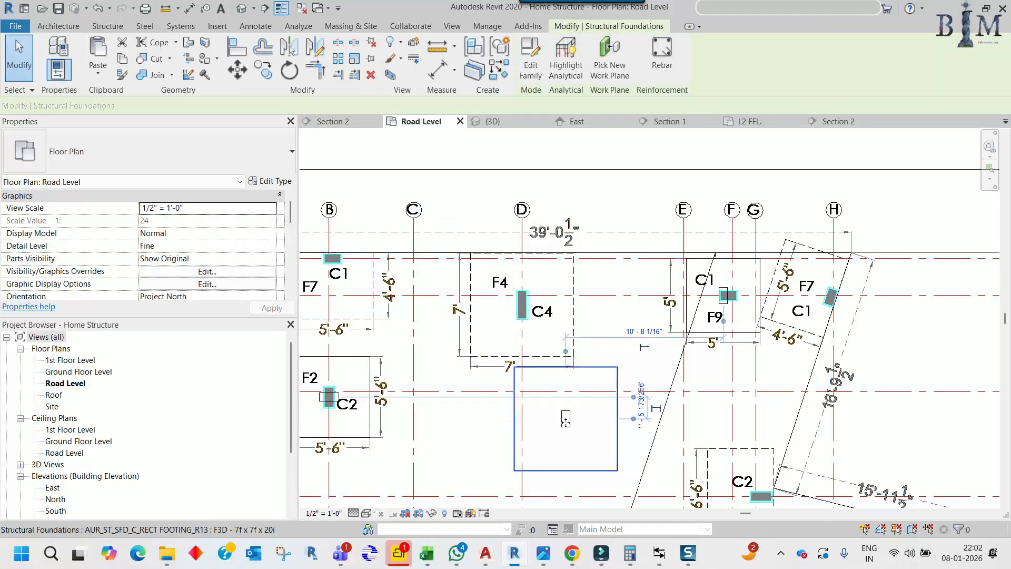
key("m")
key("v")
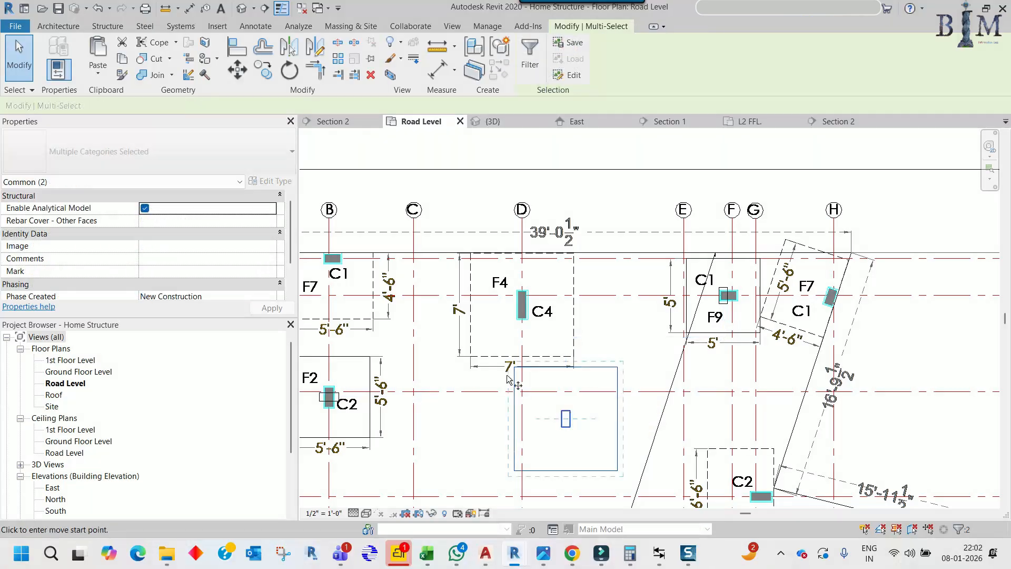
scroll(508, 375, "up", 2)
left_click(516, 362)
scroll(447, 174, "up", 6)
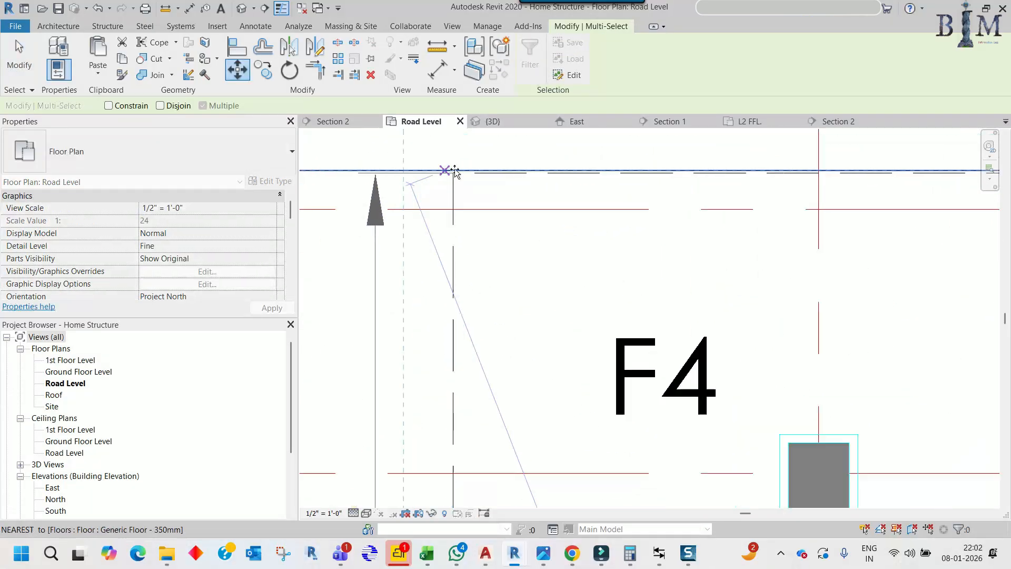
scroll(452, 180, "up", 3)
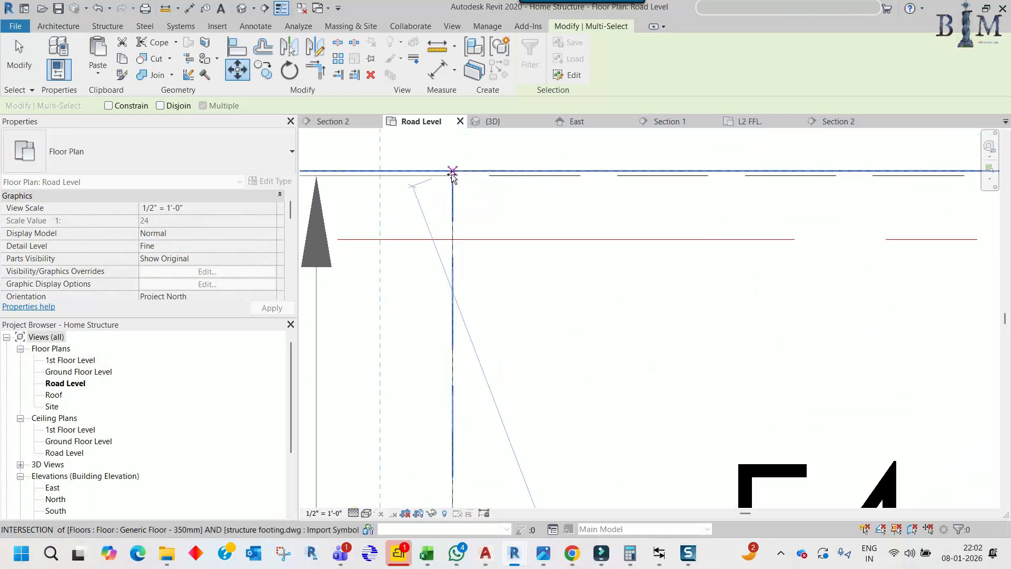
left_click(452, 176)
scroll(452, 182, "up", 3)
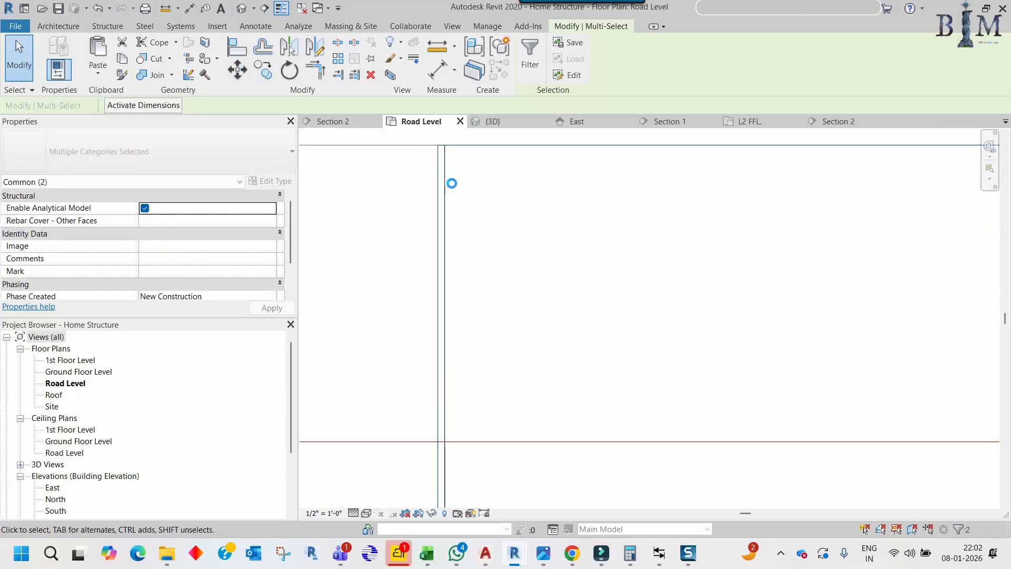
Shift the footing and wall horizontally so the footing's edge aligns with the edge of the F4 outline
key("v")
left_click(432, 189)
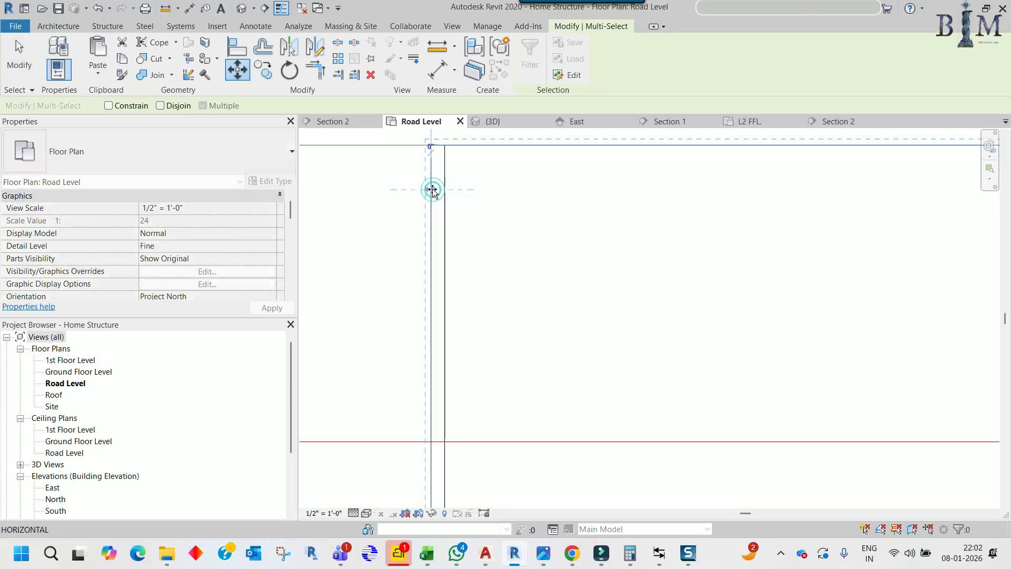
left_click(444, 188)
scroll(444, 188, "down", 2)
scroll(444, 188, "down", 8)
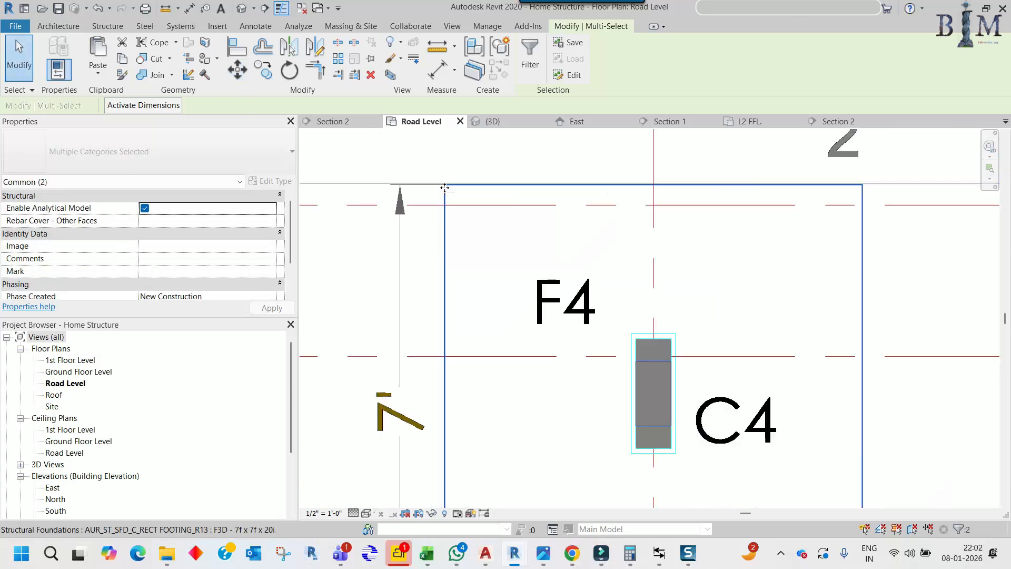
Stretch both ends of the 7" column wall to the C4 column outline, making it 1' 10" long
left_click(537, 307)
scroll(588, 304, "up", 1)
scroll(588, 303, "up", 2)
left_click(587, 306)
scroll(578, 303, "up", 2)
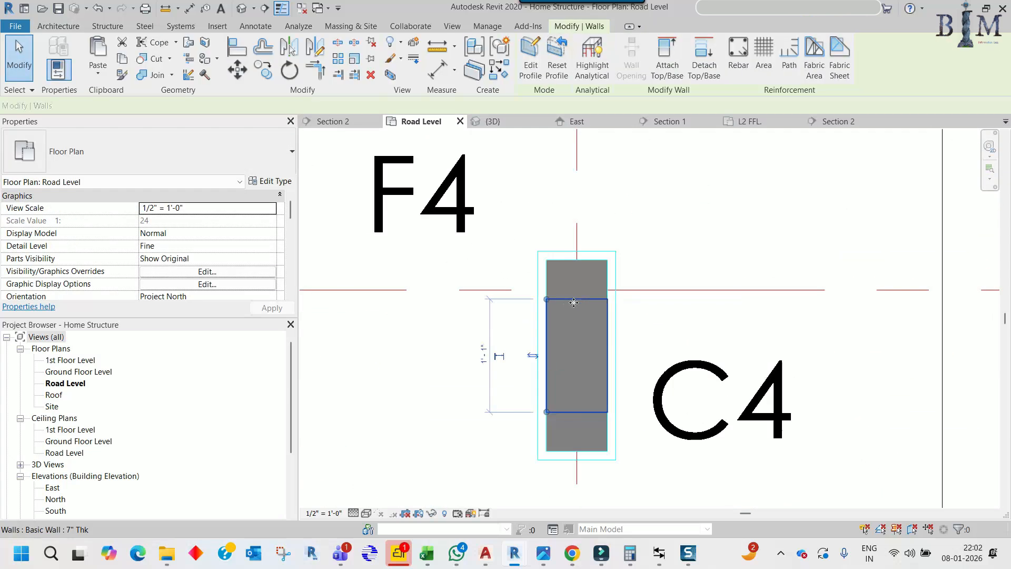
scroll(547, 298, "up", 3)
left_click_drag(550, 299, 551, 231)
scroll(551, 231, "down", 3)
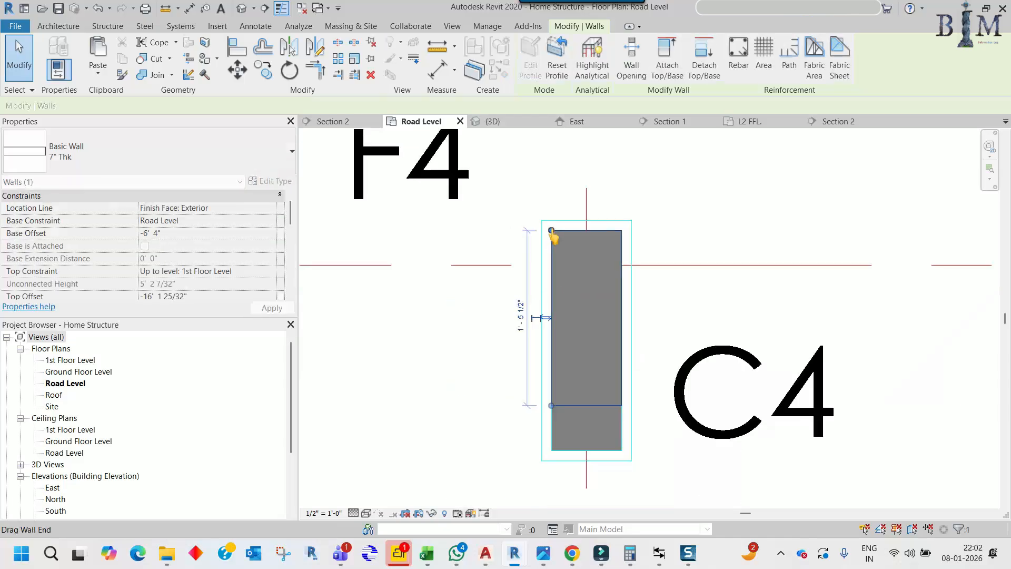
middle_click_drag(548, 379, 549, 293)
scroll(549, 298, "up", 2)
left_click_drag(552, 324, 552, 381)
scroll(560, 363, "down", 2)
scroll(605, 284, "down", 2)
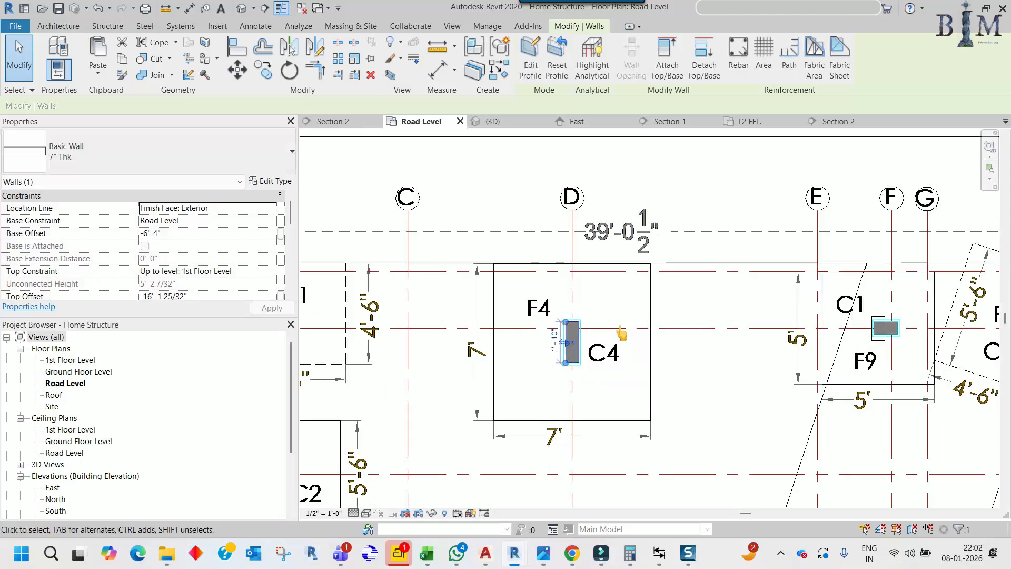
left_click(598, 280)
Group the F4 footing with its C4 column wall as a model group named c4
scroll(599, 279, "down", 4)
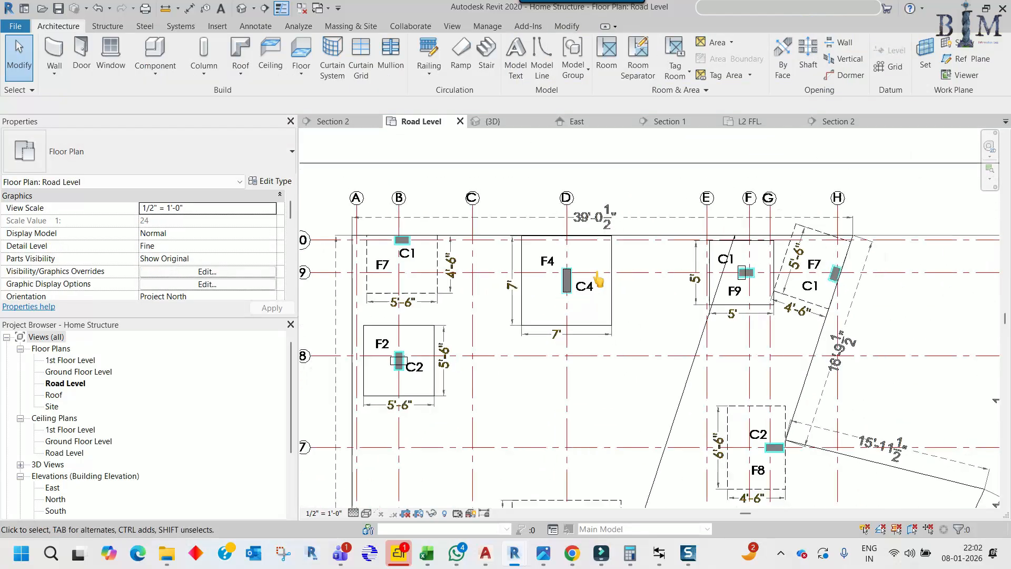
middle_click_drag(599, 279, 618, 307)
mouse_move(557, 388)
middle_mouse_down()
mouse_move(541, 266)
mouse_move(554, 396)
middle_mouse_up()
scroll(551, 220, "up", 2)
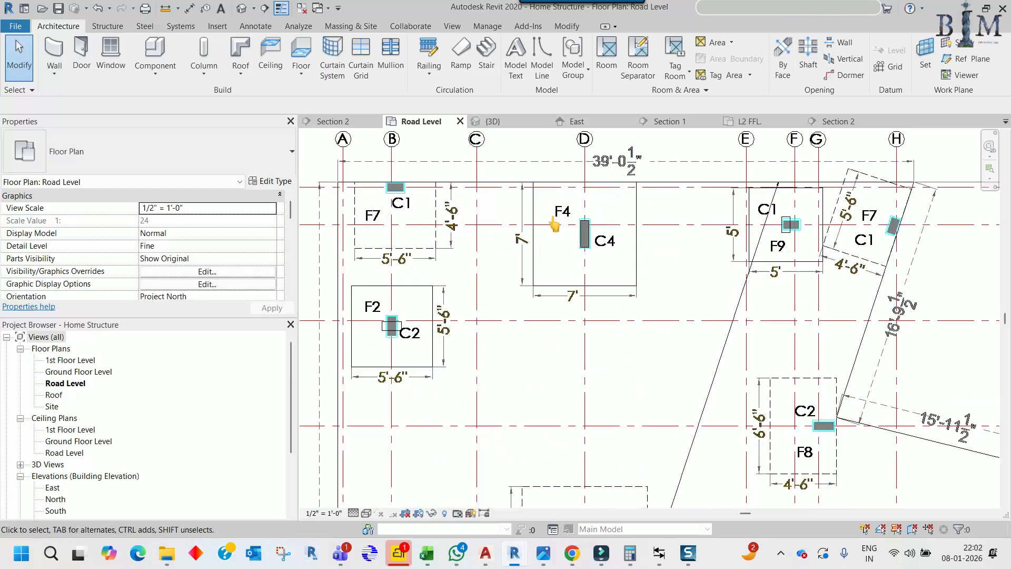
left_click(584, 240)
left_click(532, 235, "ctrl")
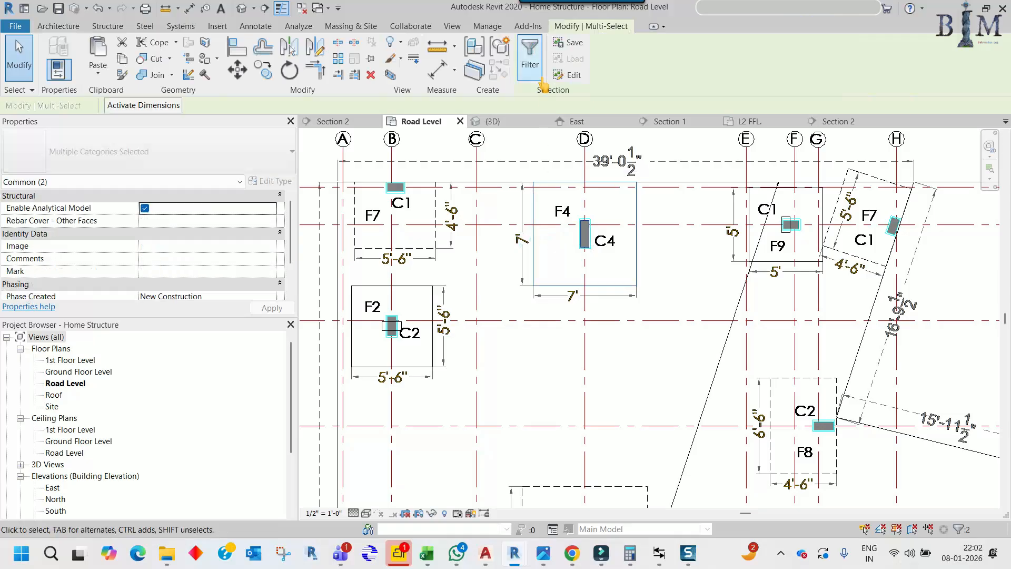
left_click(499, 50)
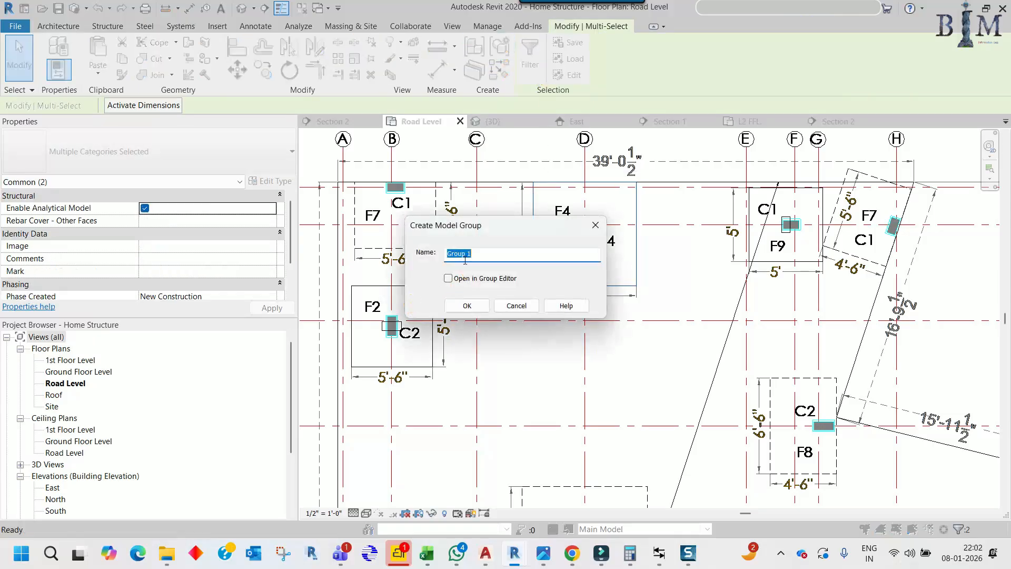
left_click(467, 306)
middle_click_drag(586, 410, 578, 376)
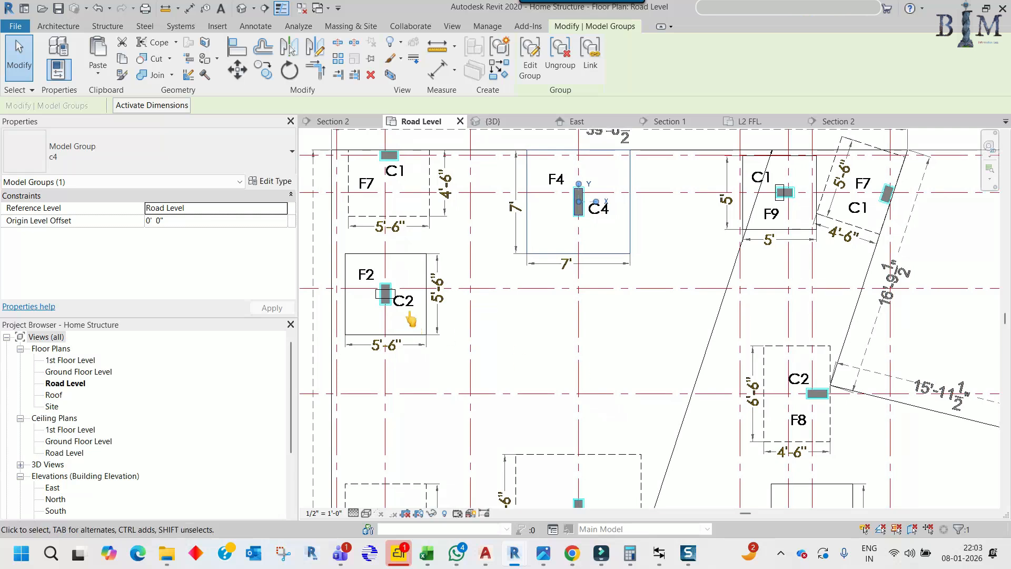
Rename the model group type of the F2 footing with the C2 column as c2a
middle_click_drag(396, 300, 461, 331)
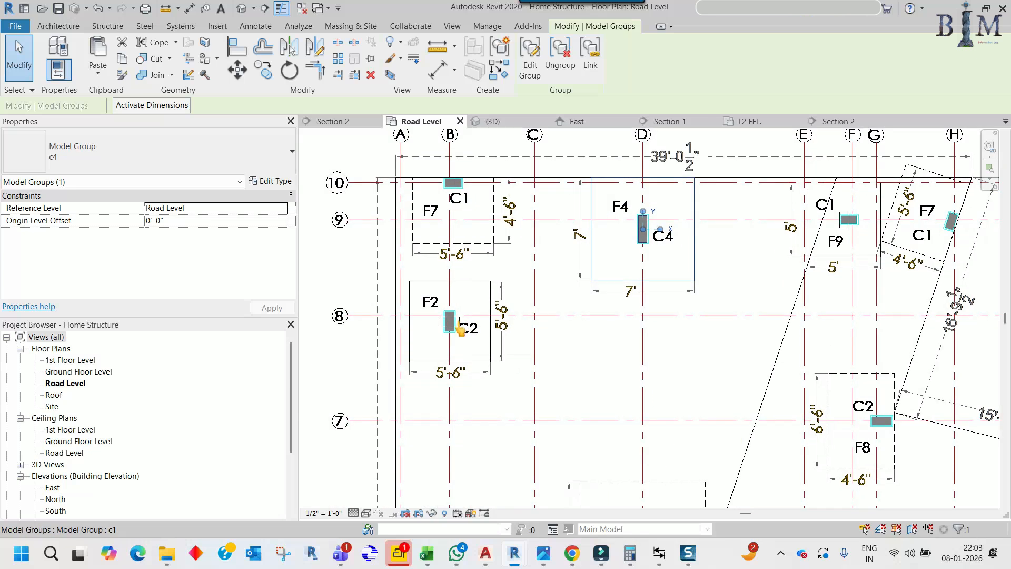
middle_click_drag(610, 392, 598, 293)
middle_click_drag(612, 378, 607, 321)
middle_click_drag(633, 395, 615, 251)
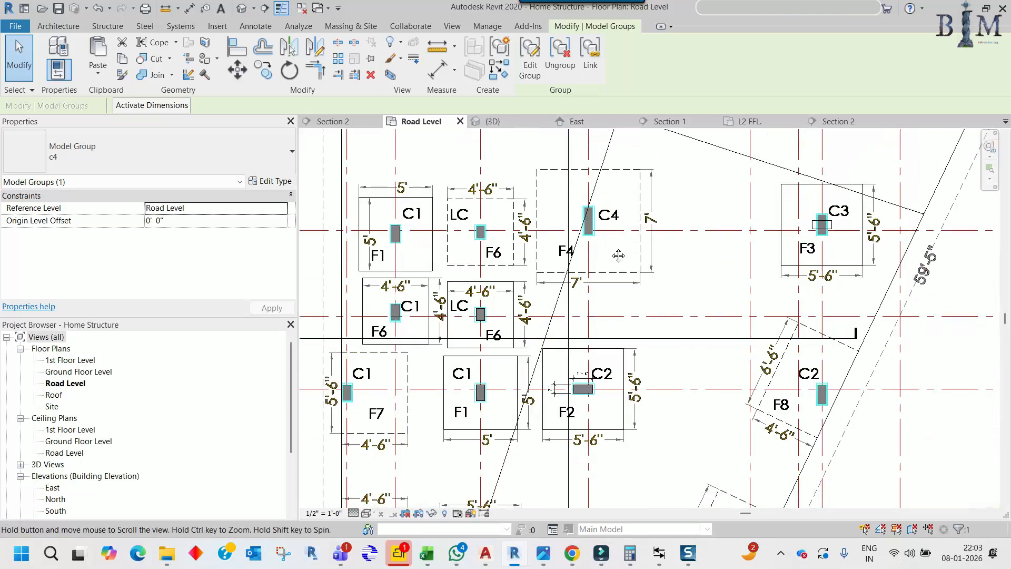
left_click(606, 375)
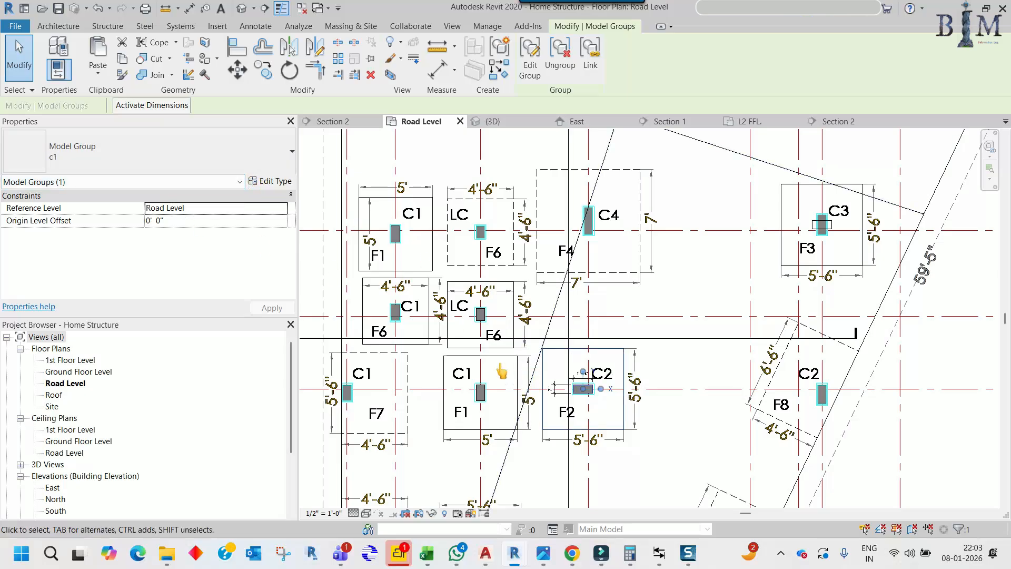
middle_click_drag(507, 370, 507, 324)
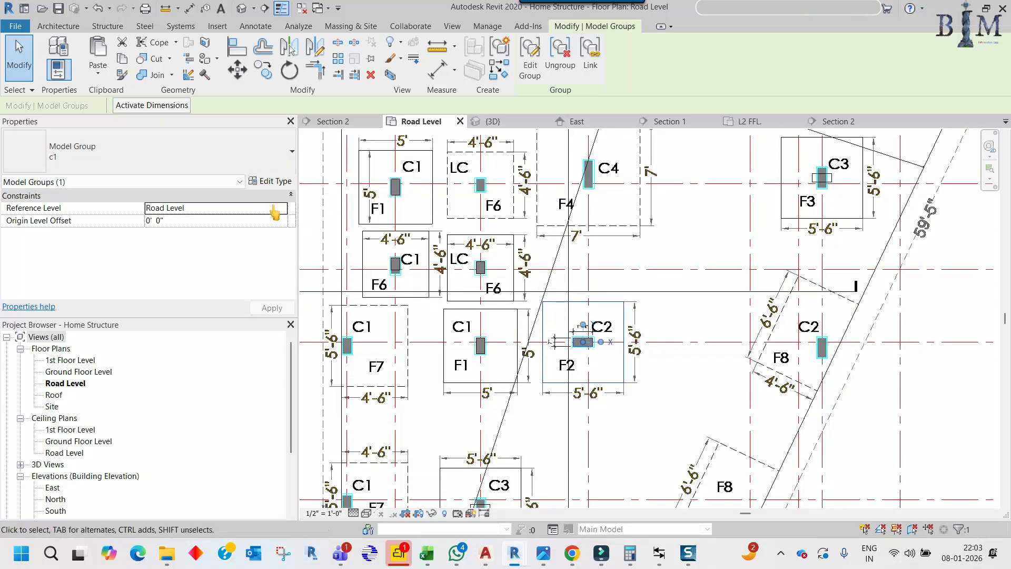
left_click(276, 186)
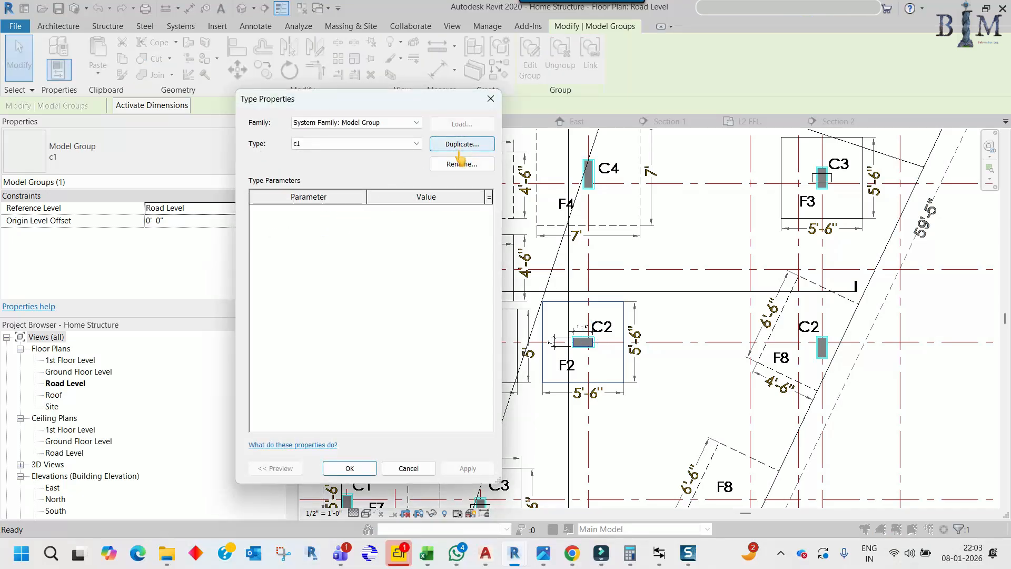
left_click(363, 145)
left_click(356, 142)
left_click(462, 163)
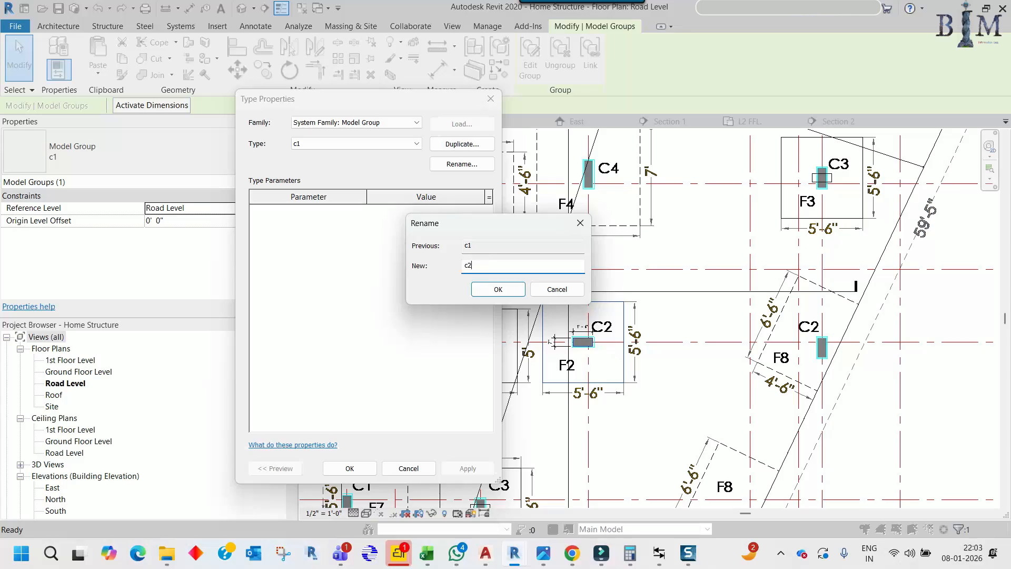
left_click(492, 289)
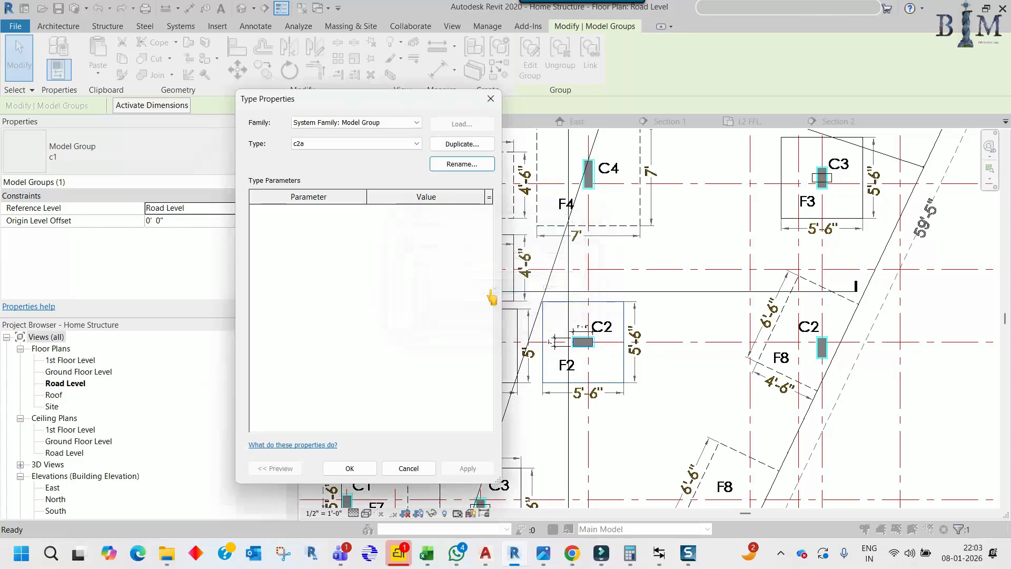
left_click(352, 469)
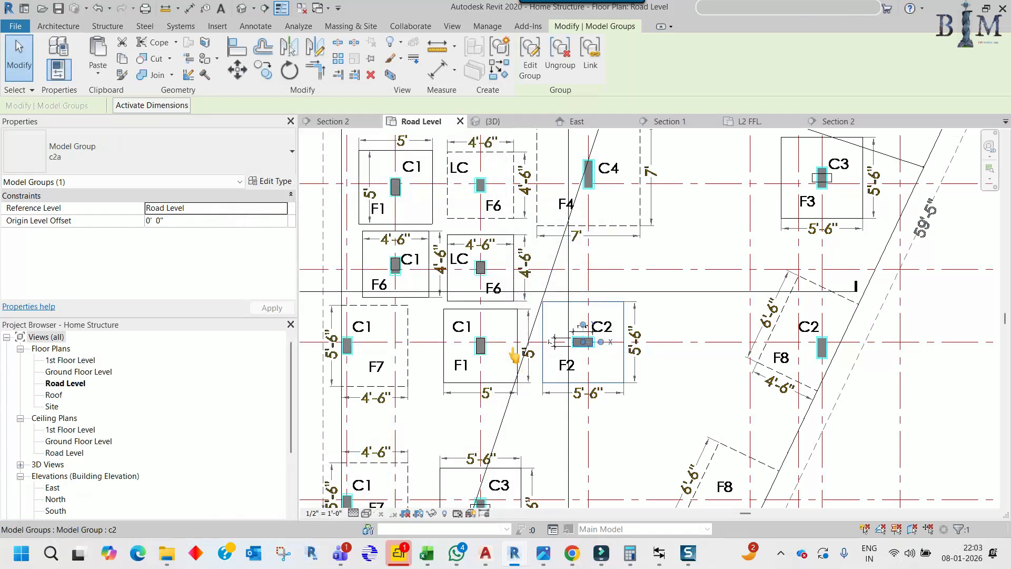
Rename the model group type of the neighbouring F1 footing with the C1 column as c1
left_click(447, 330)
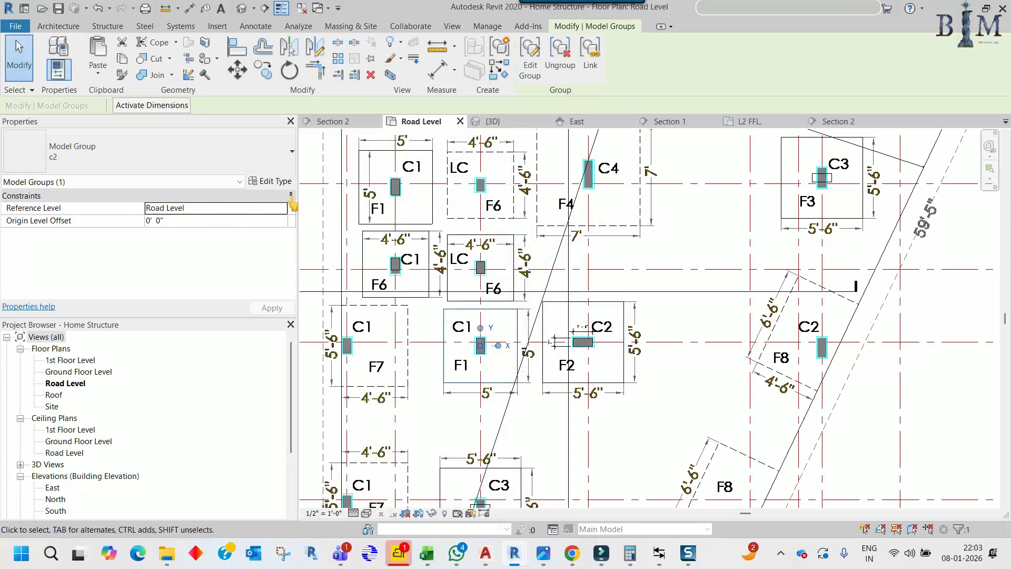
left_click(275, 182)
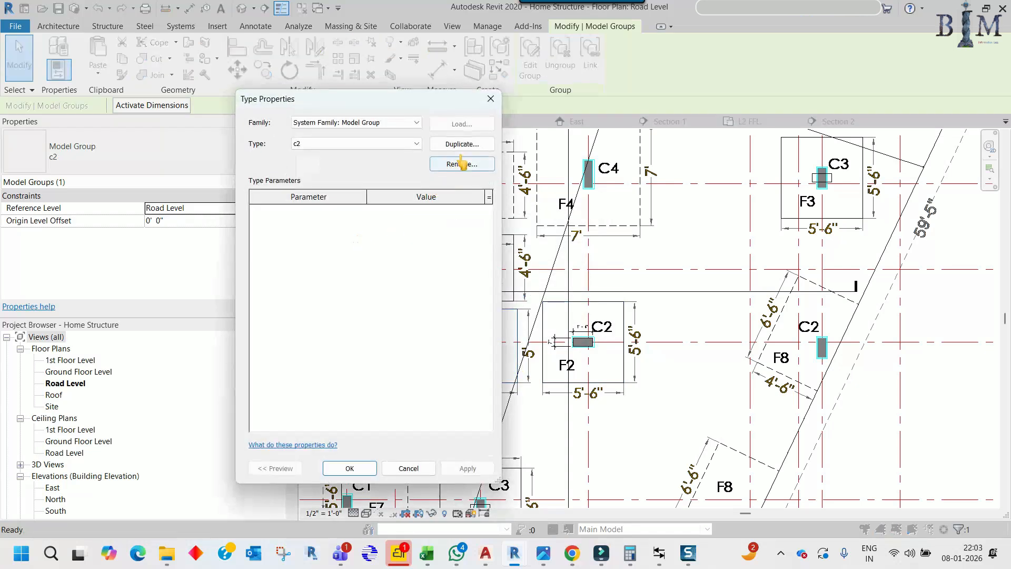
left_click(460, 164)
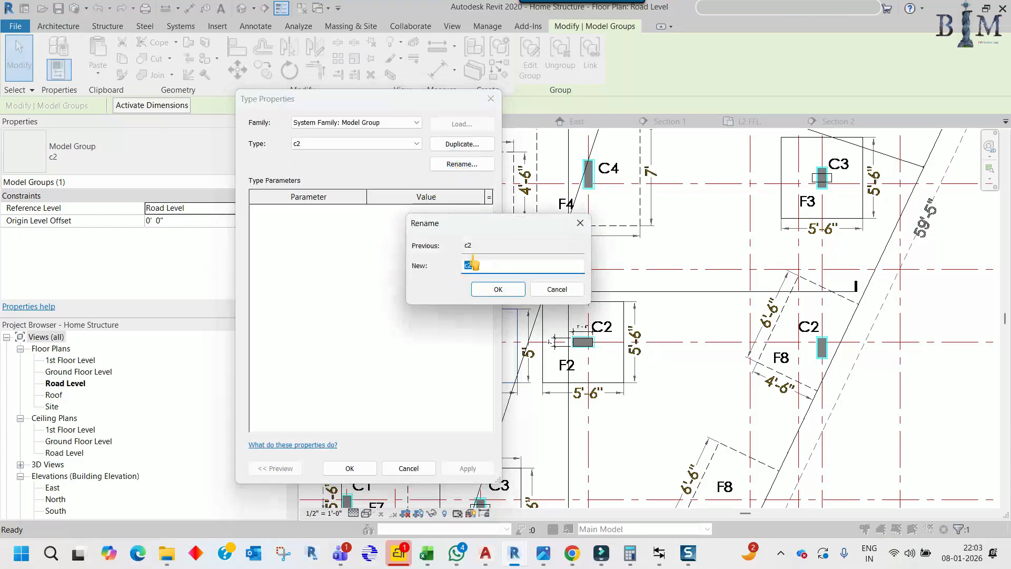
left_click(485, 293)
left_click(350, 468)
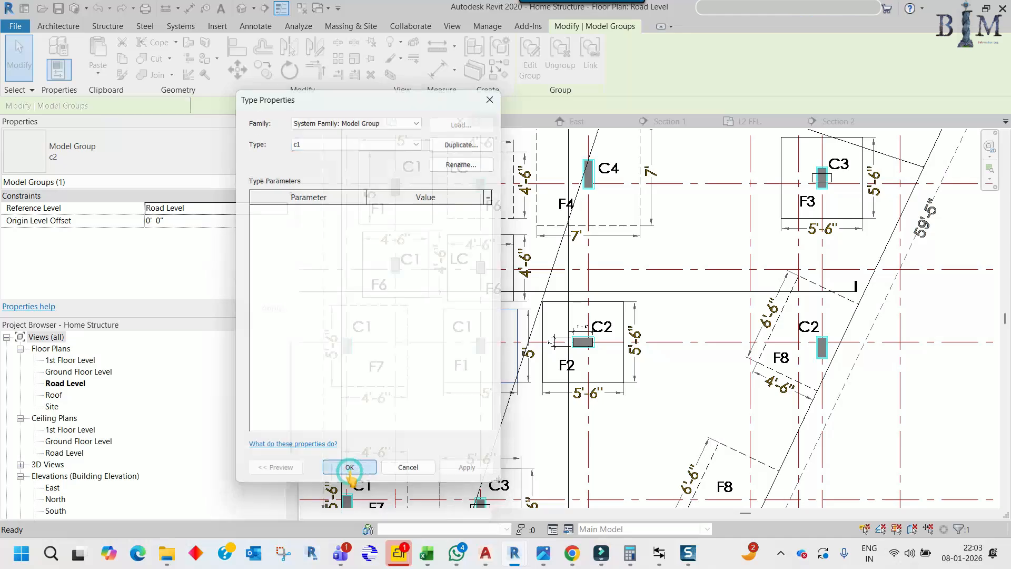
Rename the F2 footing's model group type as C2
left_click(582, 307)
left_click(269, 181)
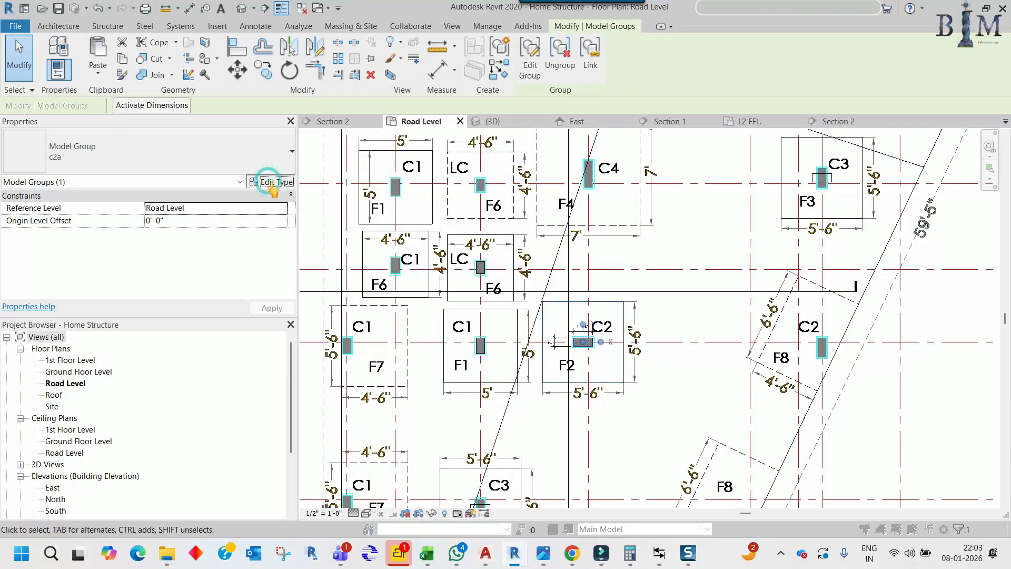
left_click(461, 163)
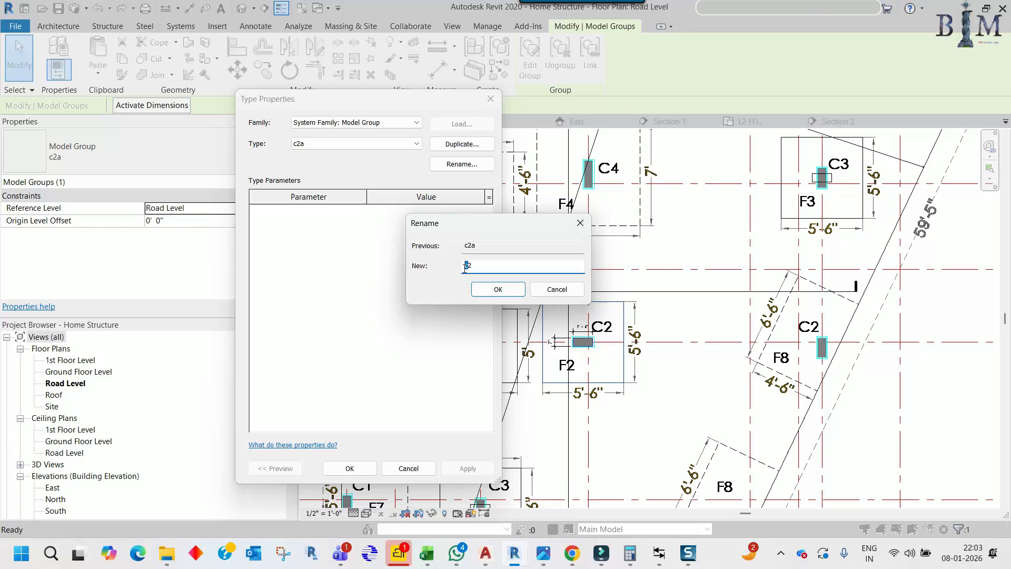
left_click(506, 293)
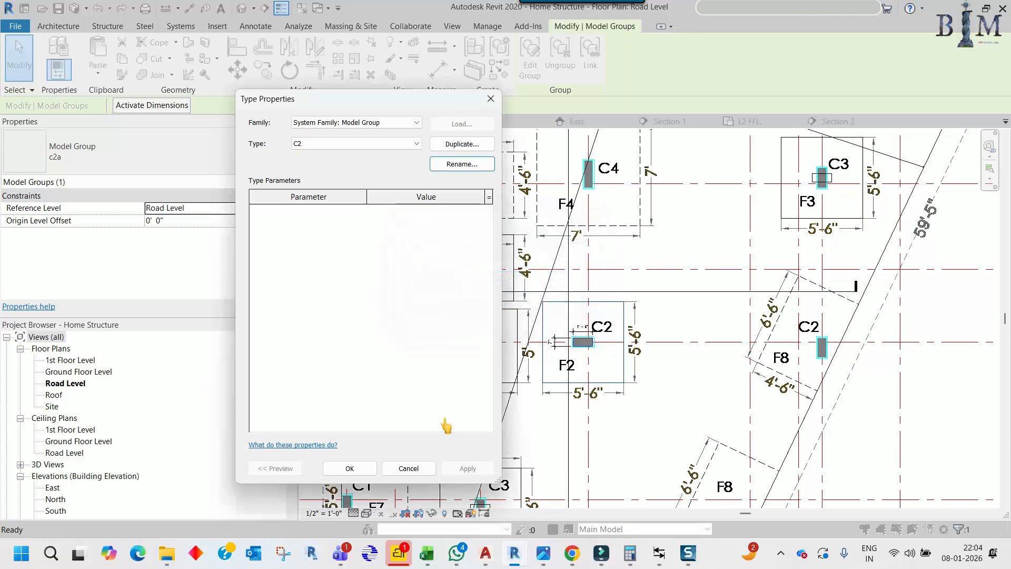
left_click(349, 467)
Rename the F1 footing's model group type as C1 with a capital letter
left_click(273, 182)
left_click(448, 165)
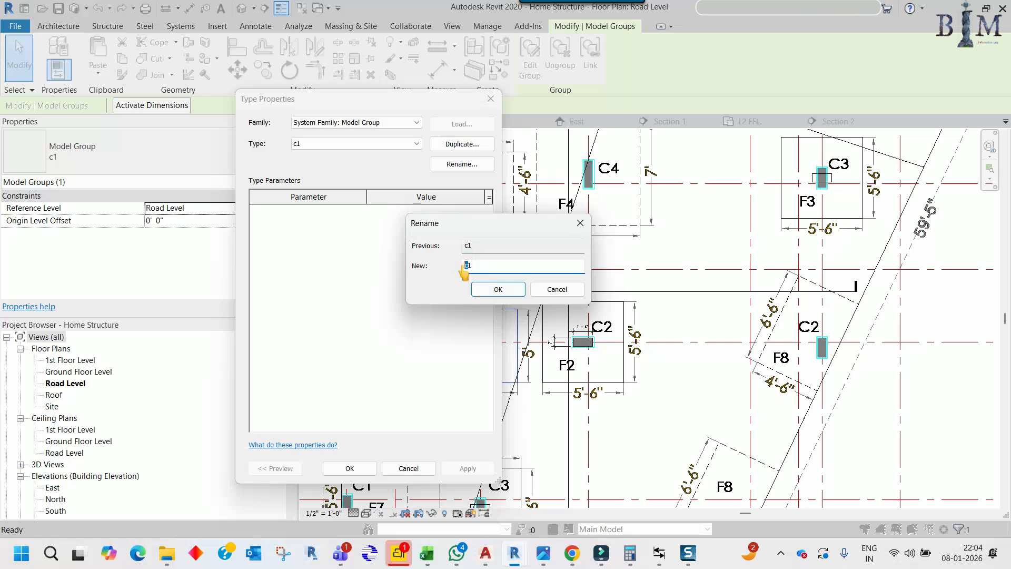
left_click(484, 291)
left_click(349, 468)
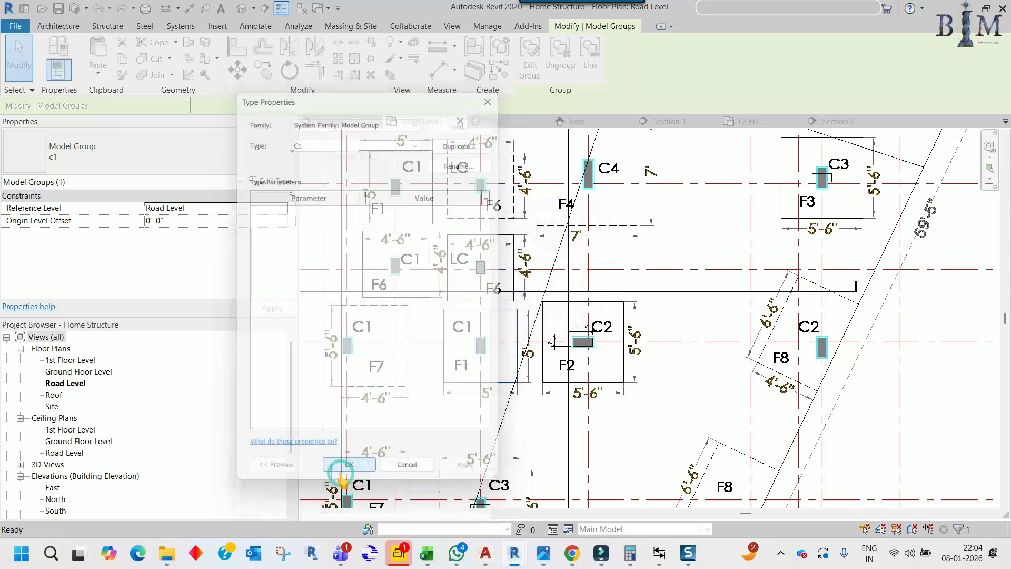
Rename the model group type of the F6 footing with the LC column near grid 4 as LC
left_click(500, 309)
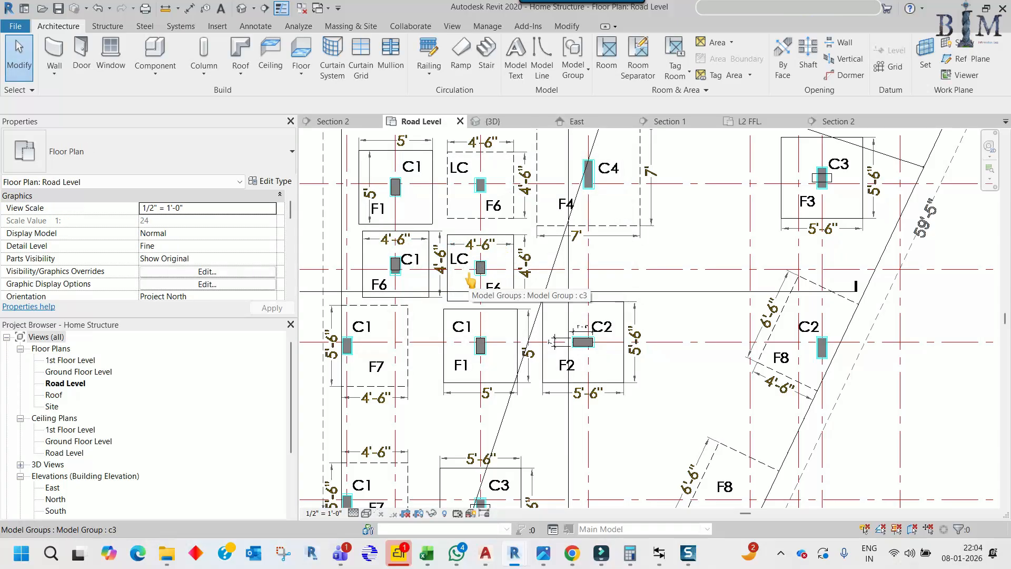
scroll(458, 266, "up", 2)
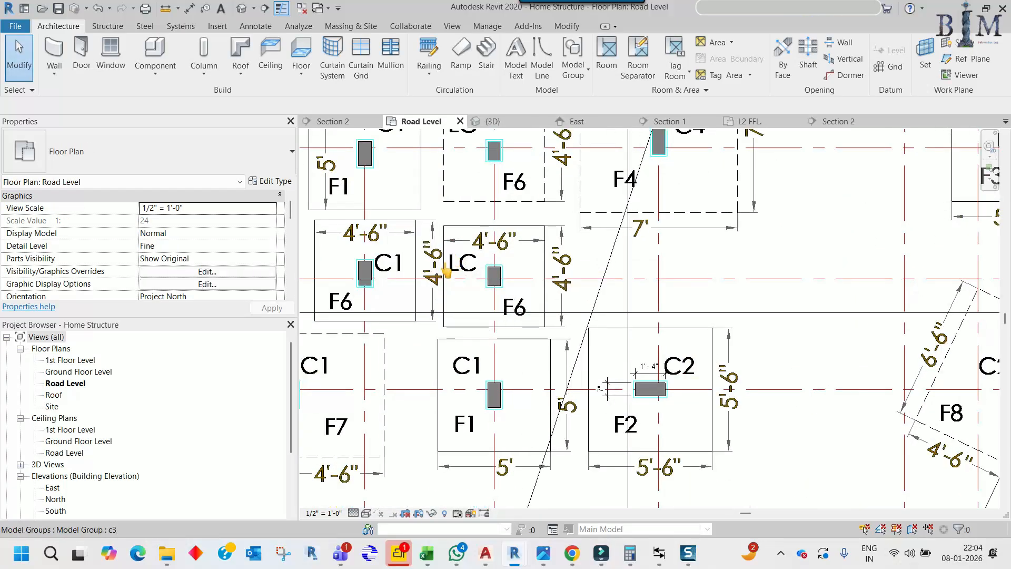
left_click(447, 273)
middle_click_drag(469, 294, 491, 280)
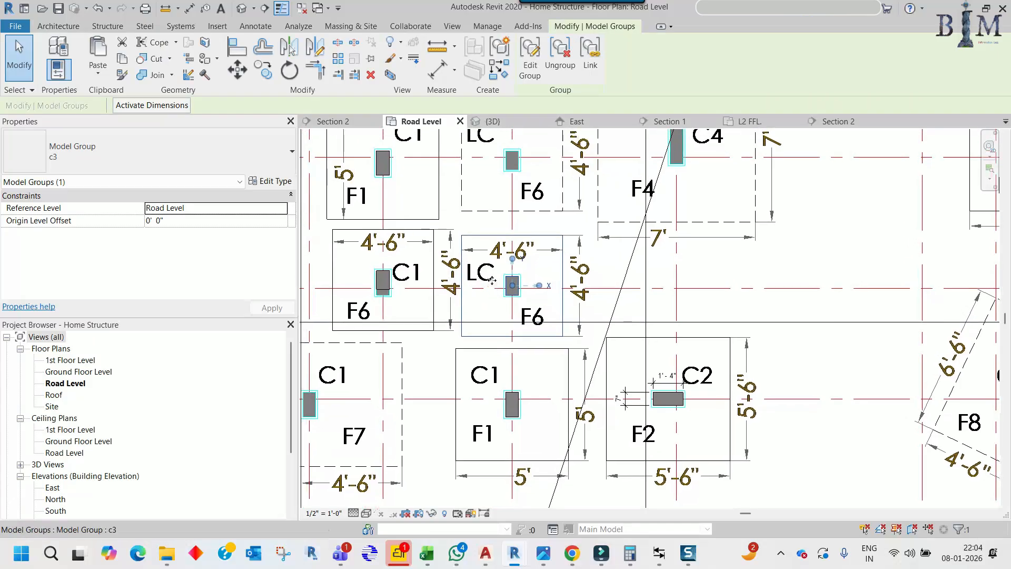
left_click(271, 181)
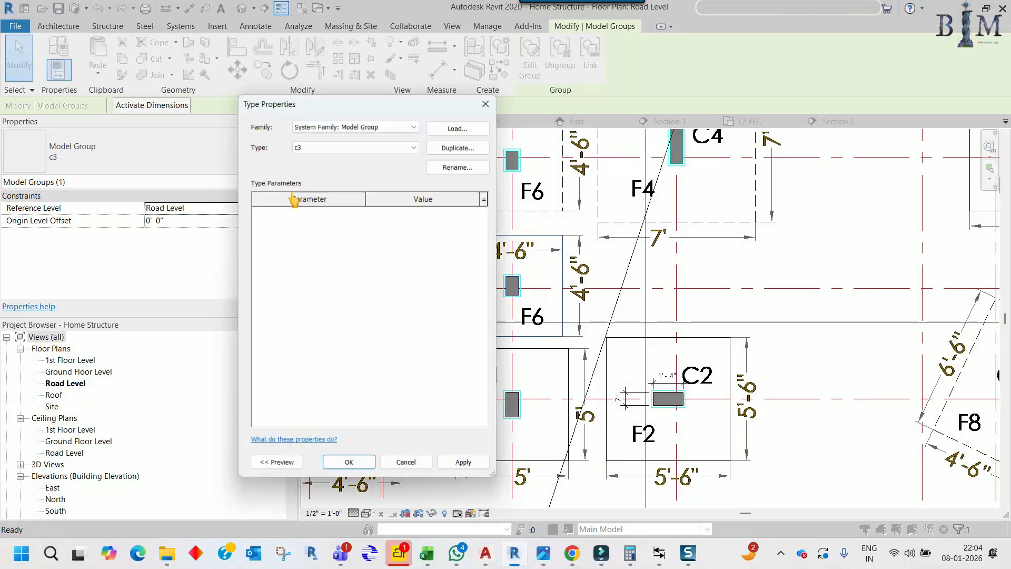
left_click(462, 164)
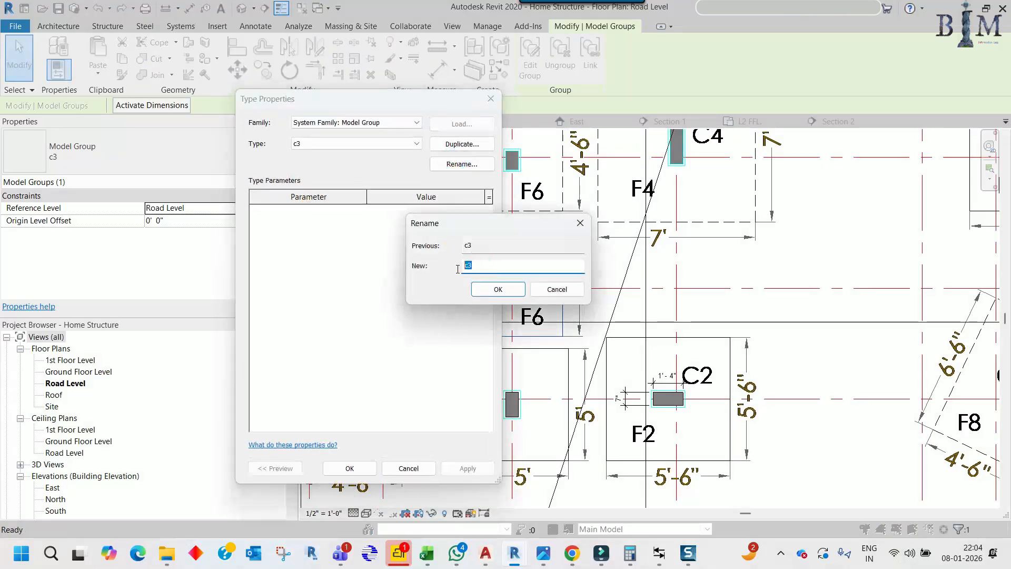
type("LC")
left_click(479, 289)
left_click(350, 468)
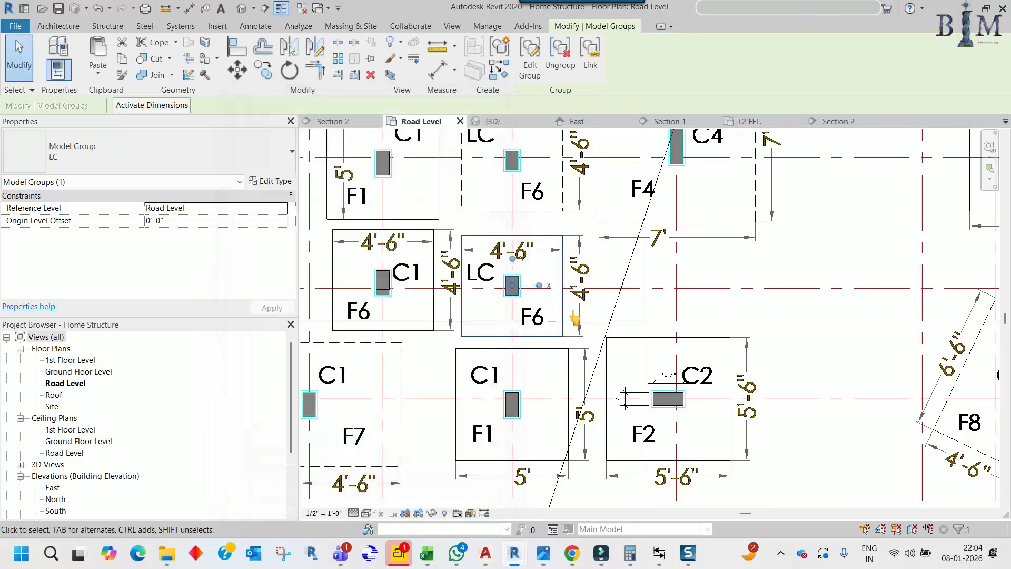
Rotate the F3 footing group on grid 5 by 90 degrees so its column wall matches the drawn C3 column
scroll(573, 312, "down", 4)
middle_click_drag(627, 292, 614, 297)
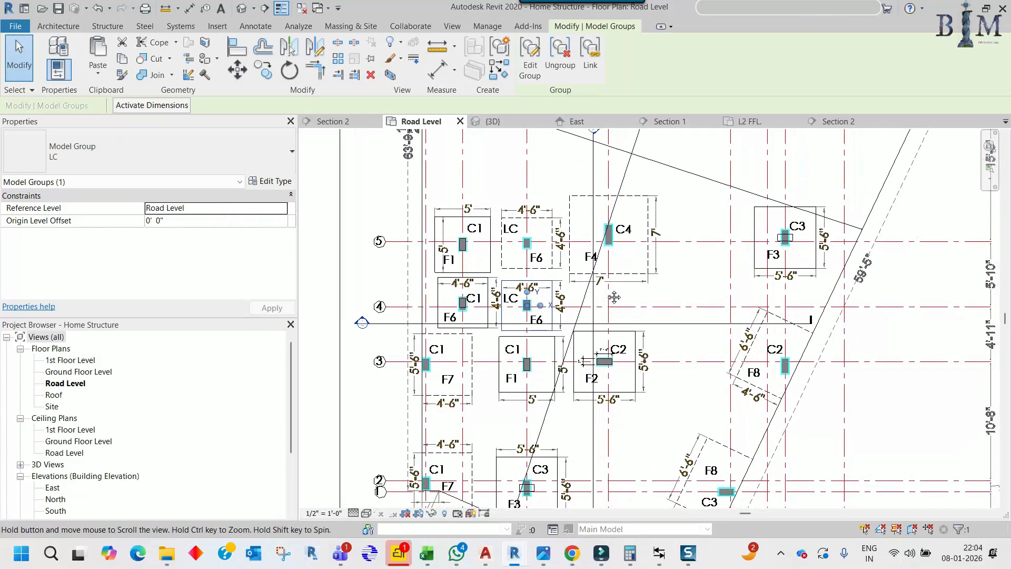
scroll(461, 232, "up", 2)
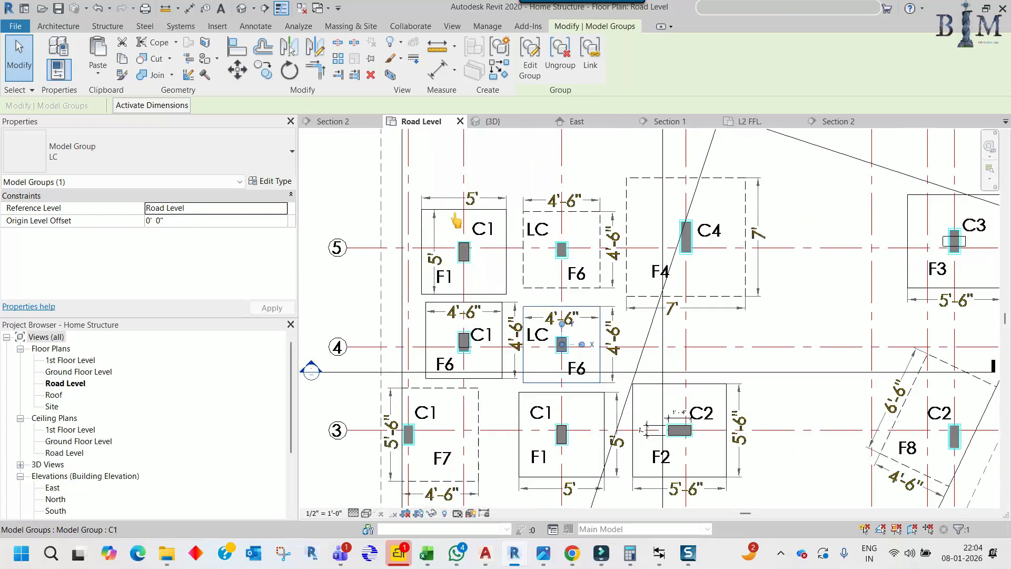
left_click(452, 218)
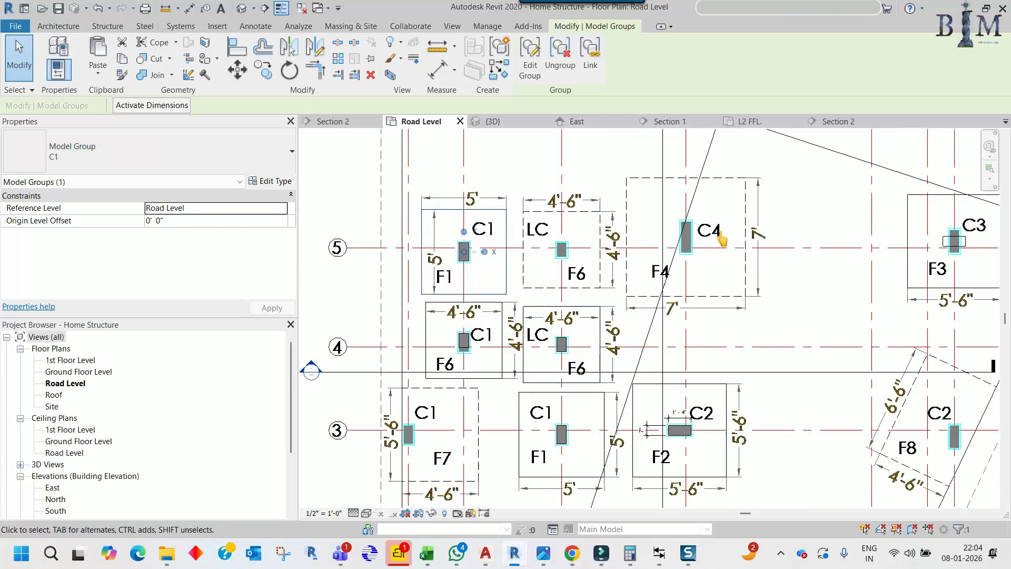
middle_click_drag(721, 236, 533, 269)
left_click(711, 260)
middle_click_drag(754, 304, 648, 308)
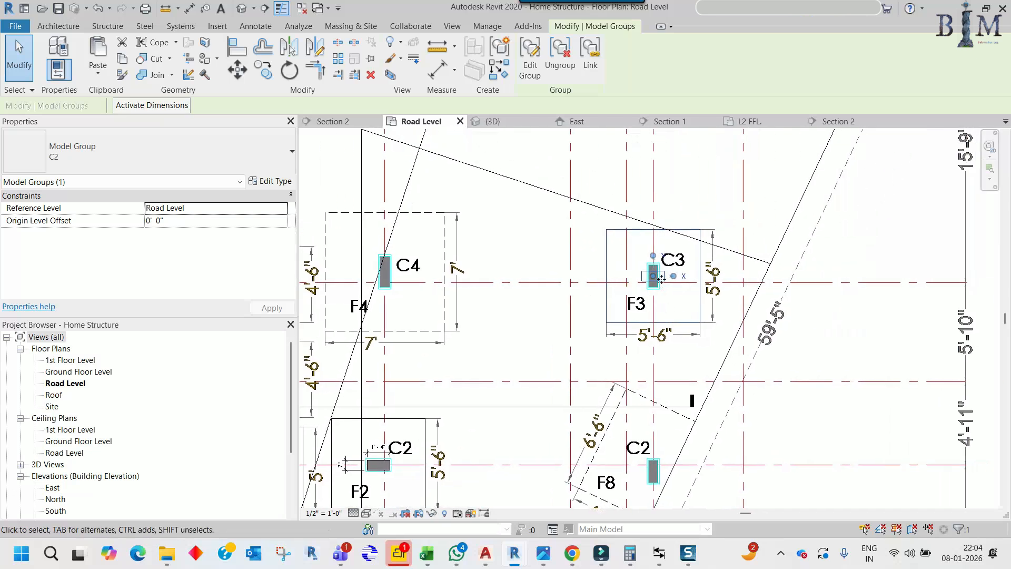
scroll(660, 279, "up", 2)
key("r")
key("o")
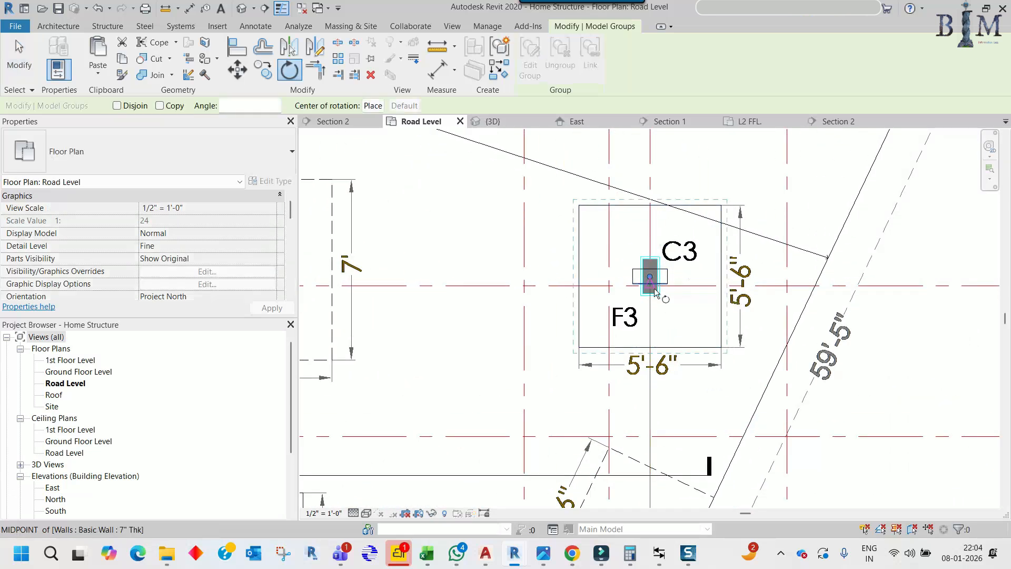
scroll(648, 267, "up", 2)
left_click(479, 269)
key("Escape")
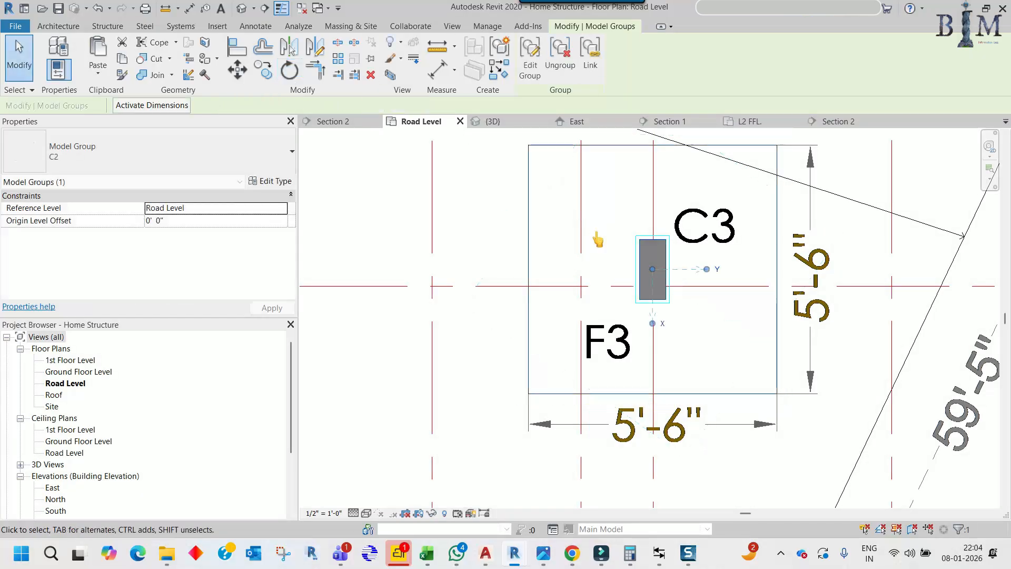
Copy the LC footing group from grid 4 onto the dashed F6 footing outline on grid 5, matching their corners
scroll(606, 247, "down", 3)
scroll(661, 274, "down", 2)
middle_click_drag(483, 415, 615, 402)
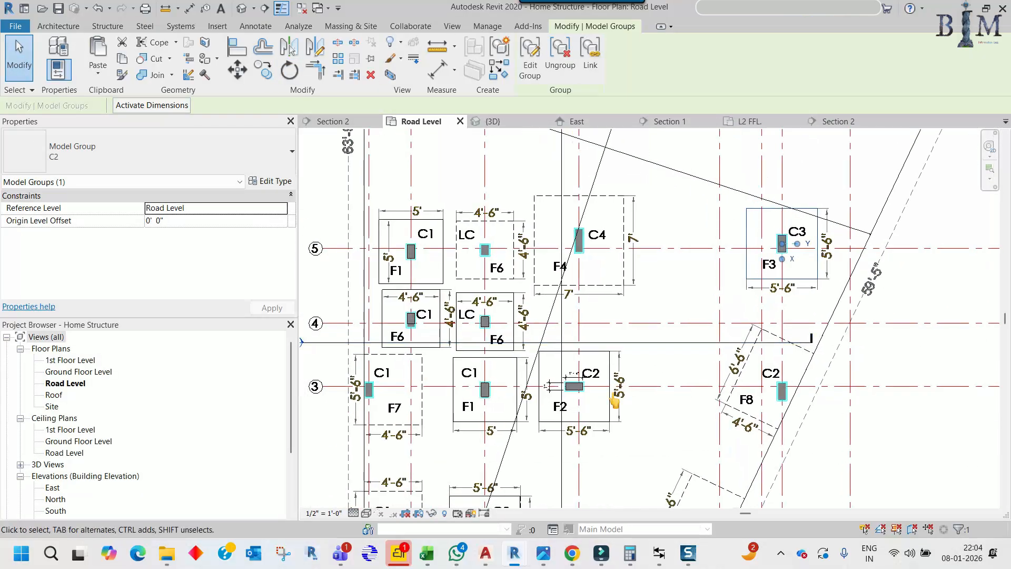
middle_click_drag(468, 251, 493, 286)
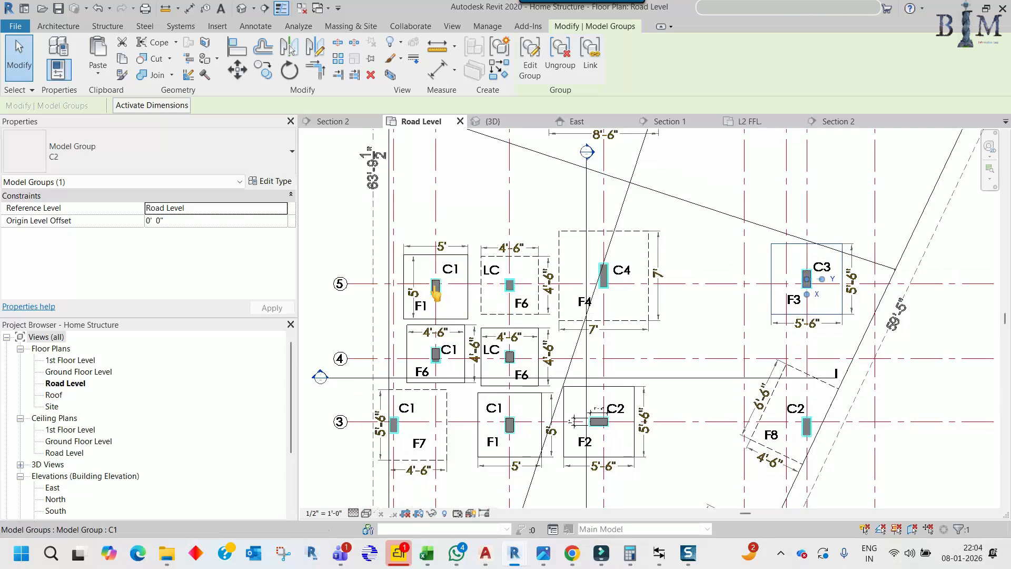
middle_click_drag(515, 231, 518, 241)
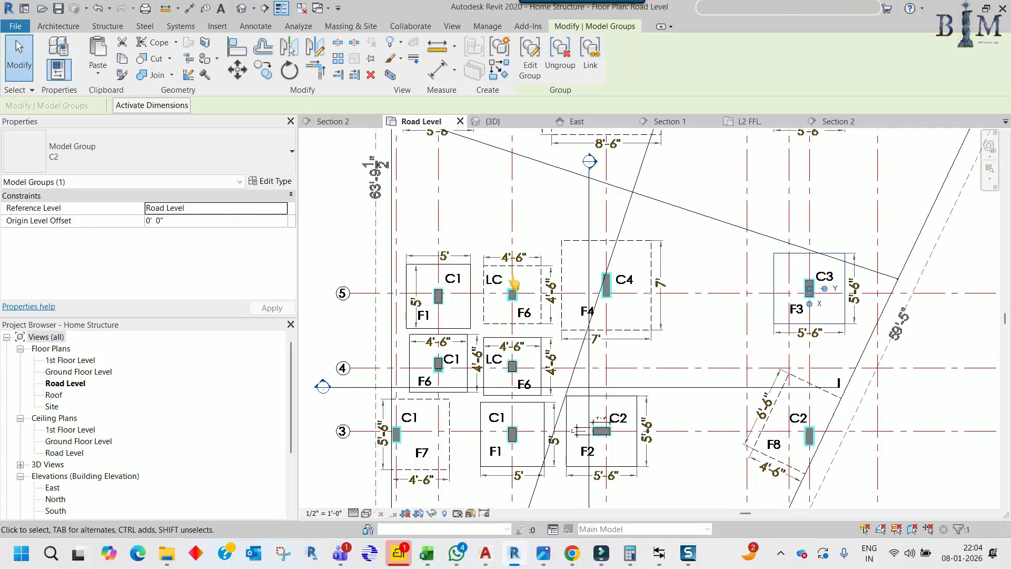
scroll(488, 349, "up", 2)
left_click(494, 346)
key("c")
key("c")
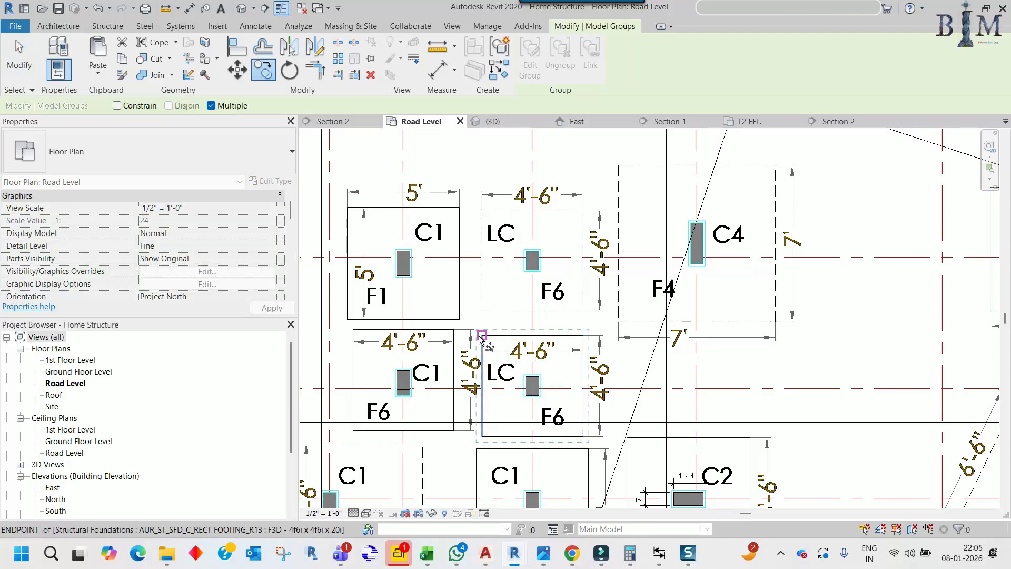
left_click(482, 335)
scroll(482, 214, "up", 3)
left_click(481, 204)
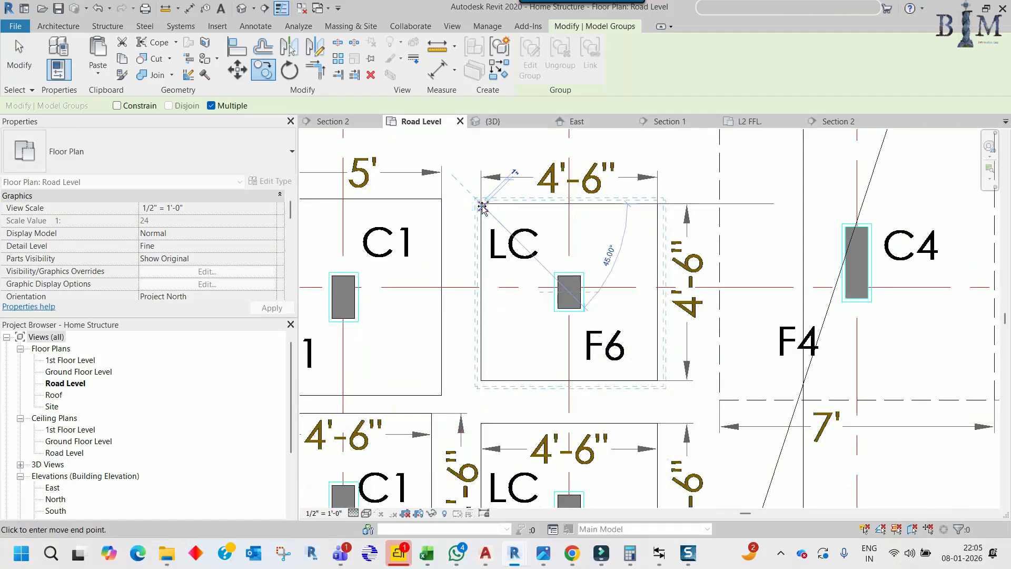
scroll(581, 298, "down", 3)
middle_click_drag(581, 305, 577, 459)
middle_click_drag(669, 264, 624, 492)
key("Escape")
key("Escape")
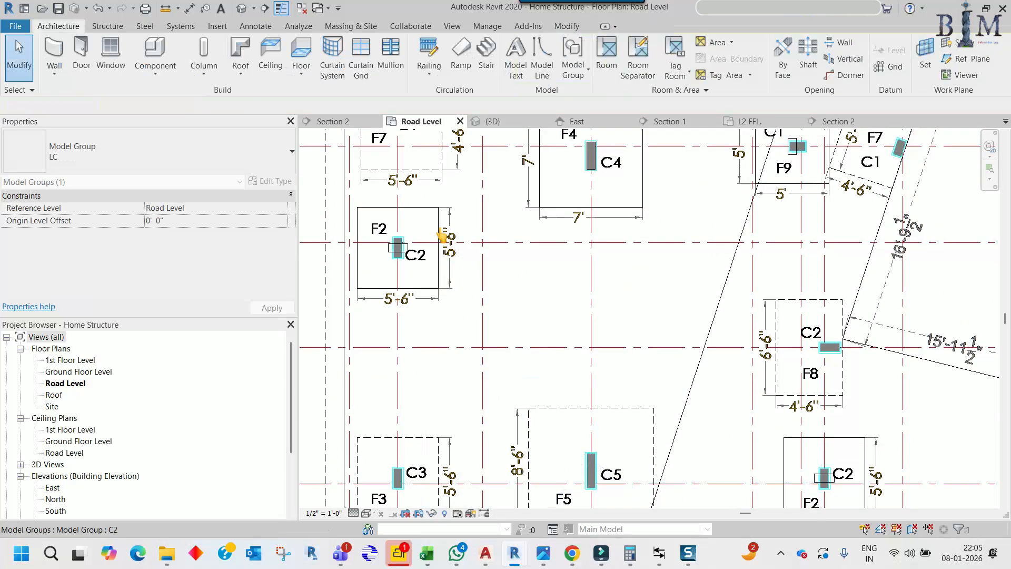
Rotate the F2 footing group on grid 8 by 90 degrees to match the drawn C2 column
left_click(439, 228)
middle_click_drag(409, 228, 436, 263)
key("o")
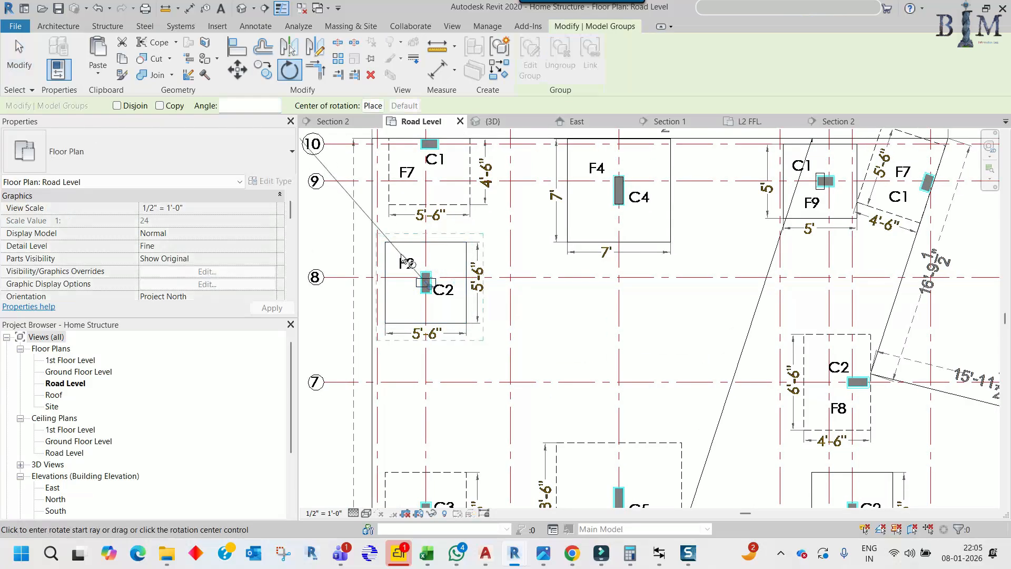
scroll(400, 252, "up", 2)
scroll(413, 237, "down", 2)
Rotate the F2 footing group on grid 6 by 90 degrees to match the drawn C2 column
middle_click_drag(678, 321, 551, 293)
left_click(626, 422)
middle_click_drag(546, 395, 631, 349)
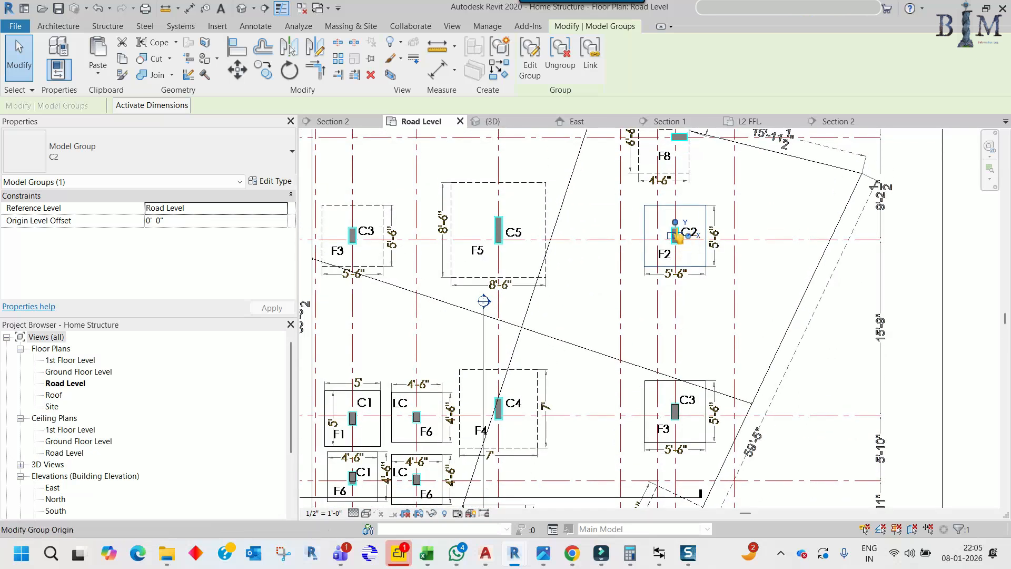
scroll(677, 235, "up", 4)
key("r")
key("o")
left_click(609, 230)
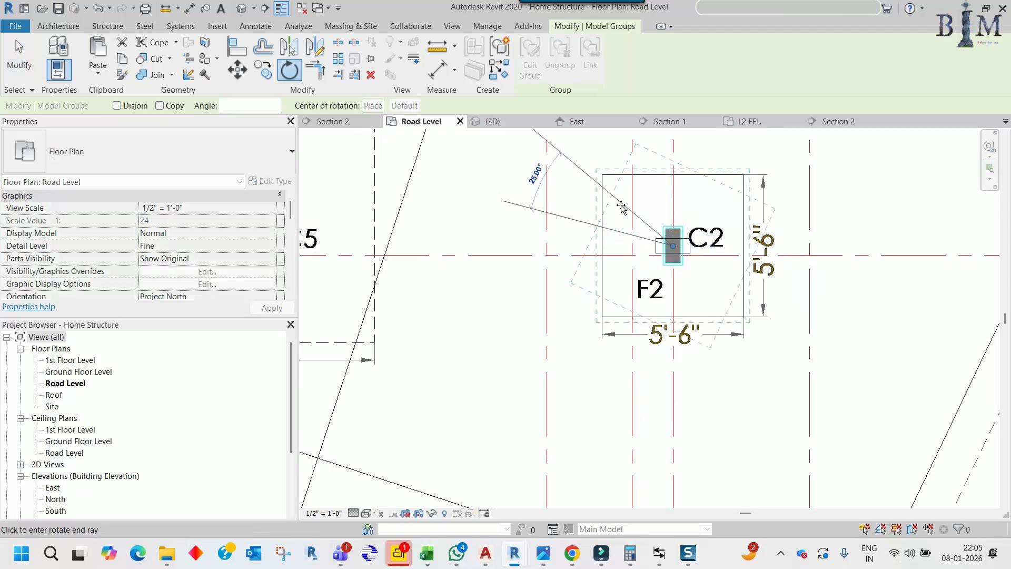
type("90")
key("Return")
scroll(640, 298, "down", 5)
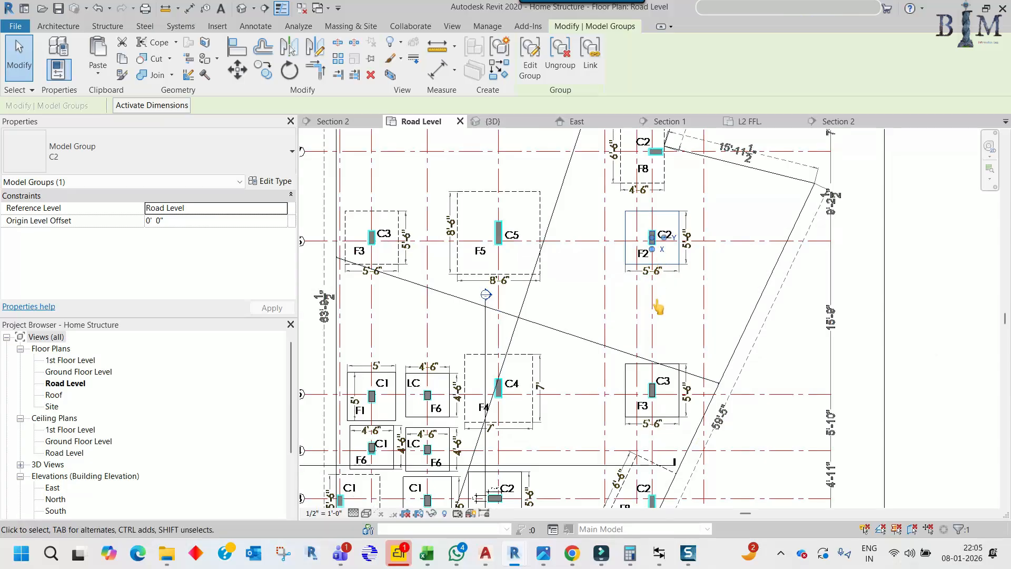
Rotate the F9 footing group with the C1 column on grid 9 by 90 degrees
middle_click_drag(664, 308, 690, 336)
scroll(679, 326, "down", 2)
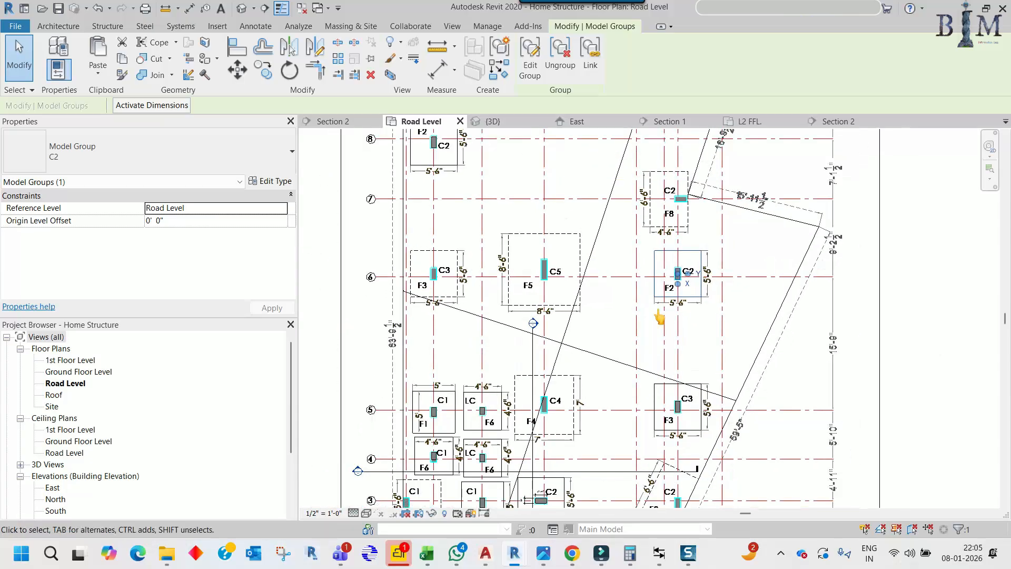
middle_click_drag(551, 228, 591, 311)
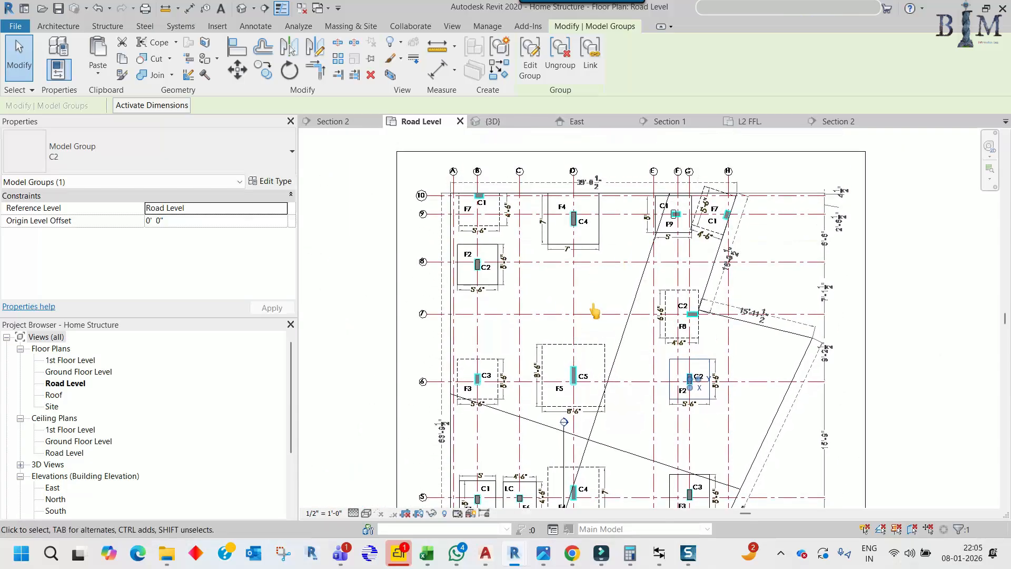
scroll(655, 221, "up", 1)
scroll(655, 221, "up", 6)
left_click(635, 203)
key("o")
left_click(638, 203)
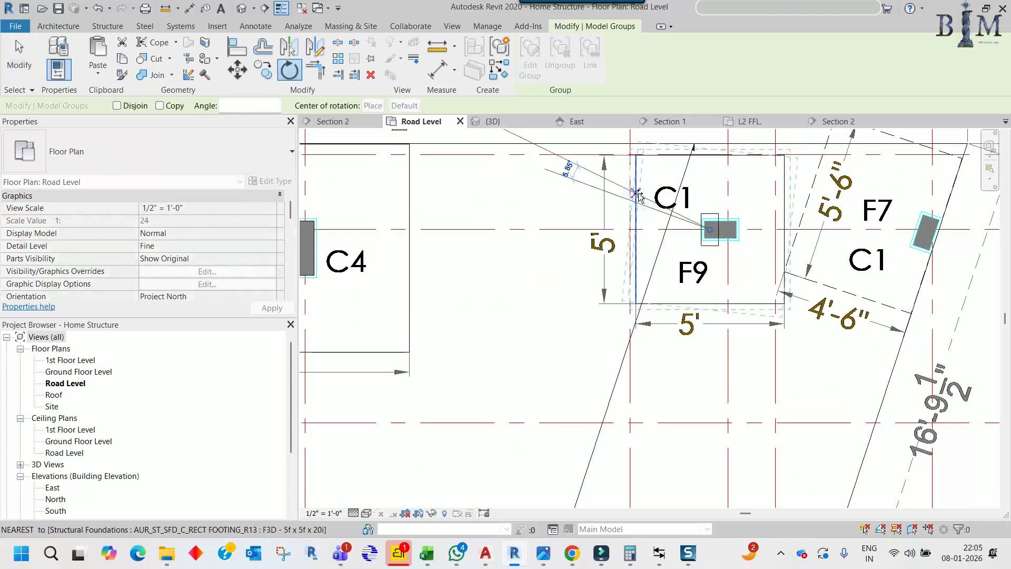
type("90")
key("Return")
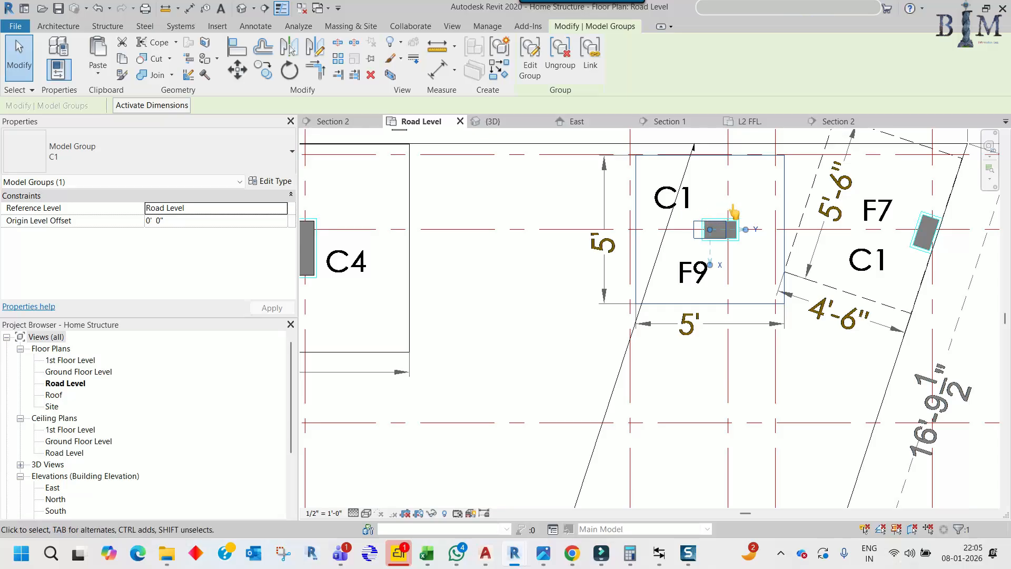
Ungroup the F9 footing and move its 7" column wall onto the drawn C1 column outline
scroll(735, 216, "down", 3)
scroll(738, 208, "down", 2)
middle_click_drag(677, 336, 697, 135)
middle_click_drag(575, 444, 726, 194)
scroll(718, 159, "up", 4)
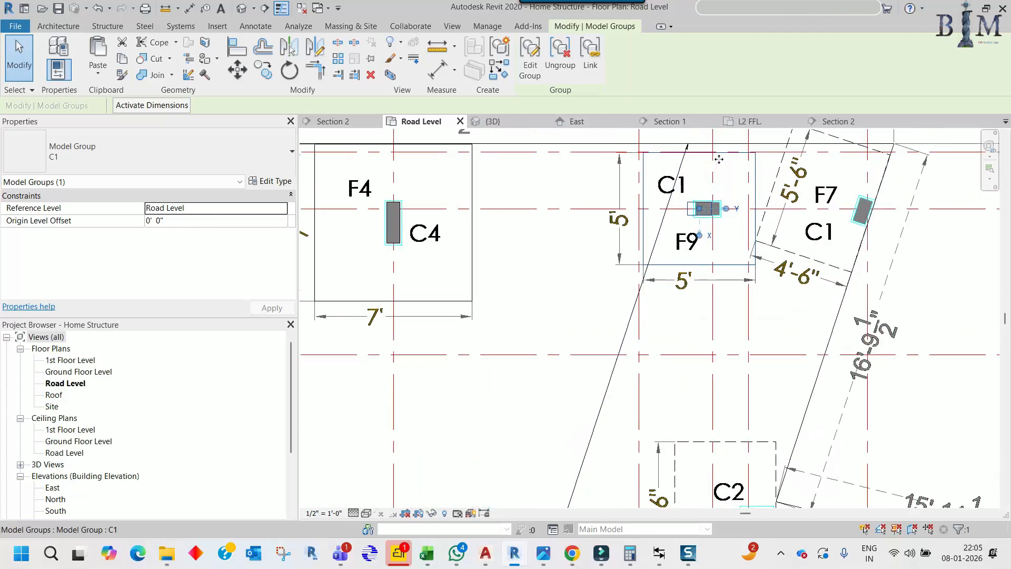
left_click(561, 57)
scroll(700, 211, "up", 3)
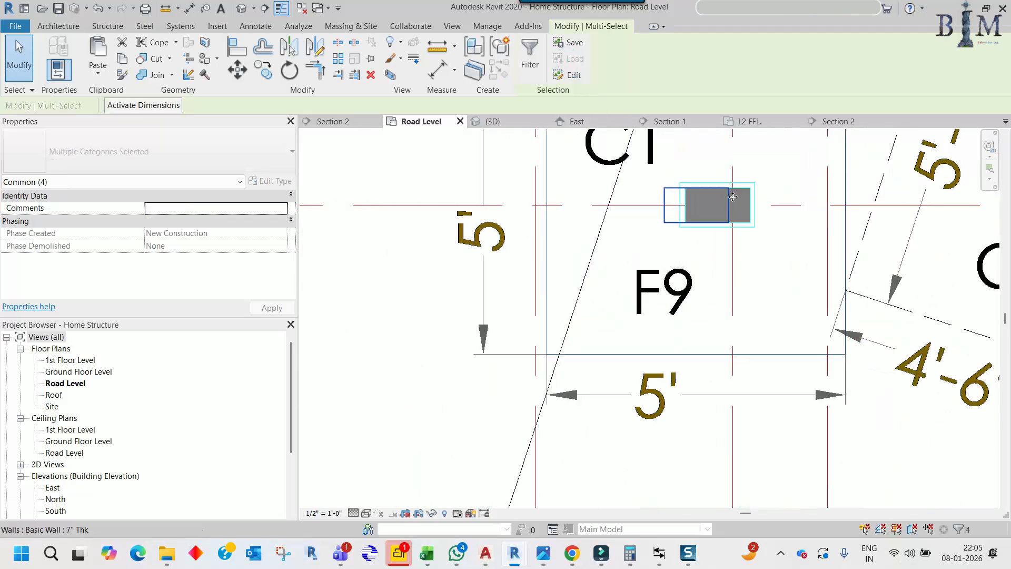
middle_click_drag(729, 214, 600, 236)
left_click(599, 230)
key("m")
key("v")
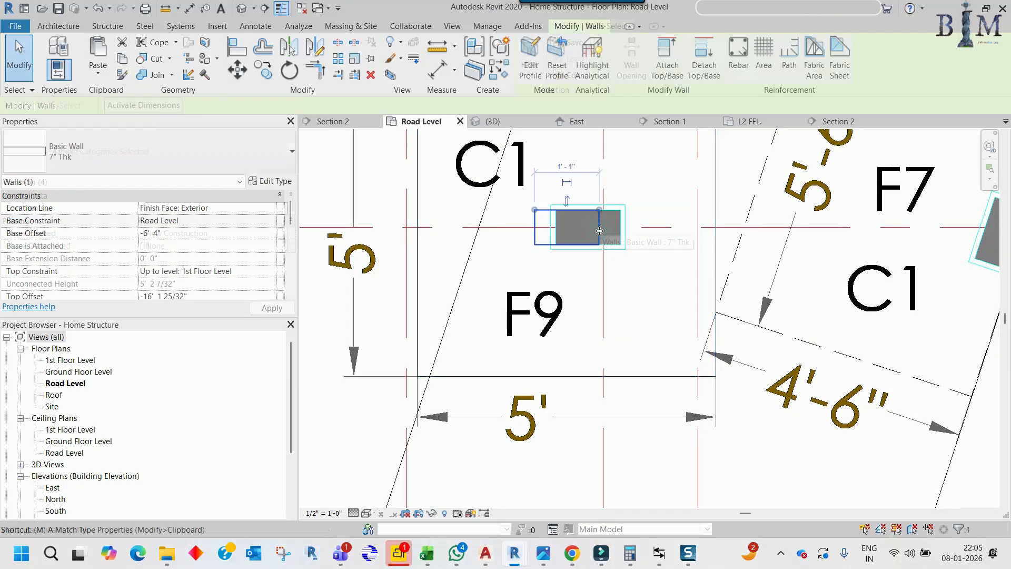
scroll(597, 215, "up", 2)
left_click(601, 207)
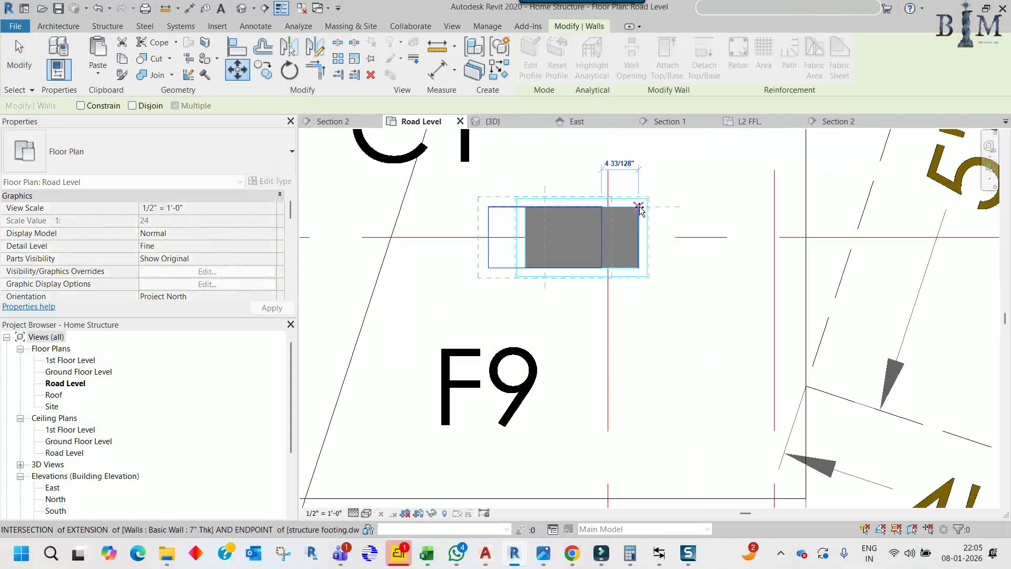
left_click(638, 208)
scroll(647, 206, "down", 3)
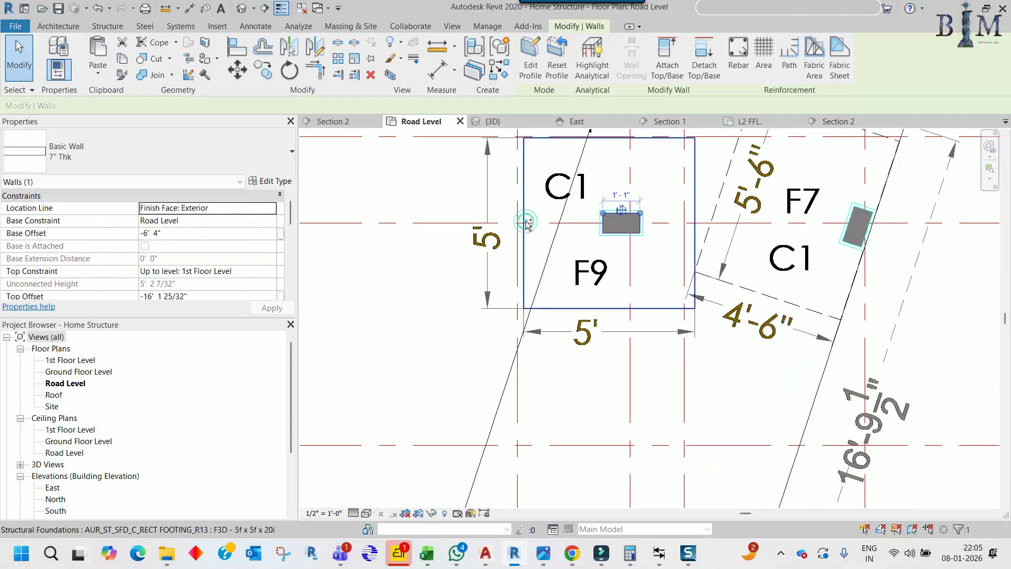
Group the F9 footing with its moved column wall as a model group named C1A
left_click(523, 218, "ctrl")
scroll(578, 239, "down", 2)
middle_click_drag(583, 219, 605, 237)
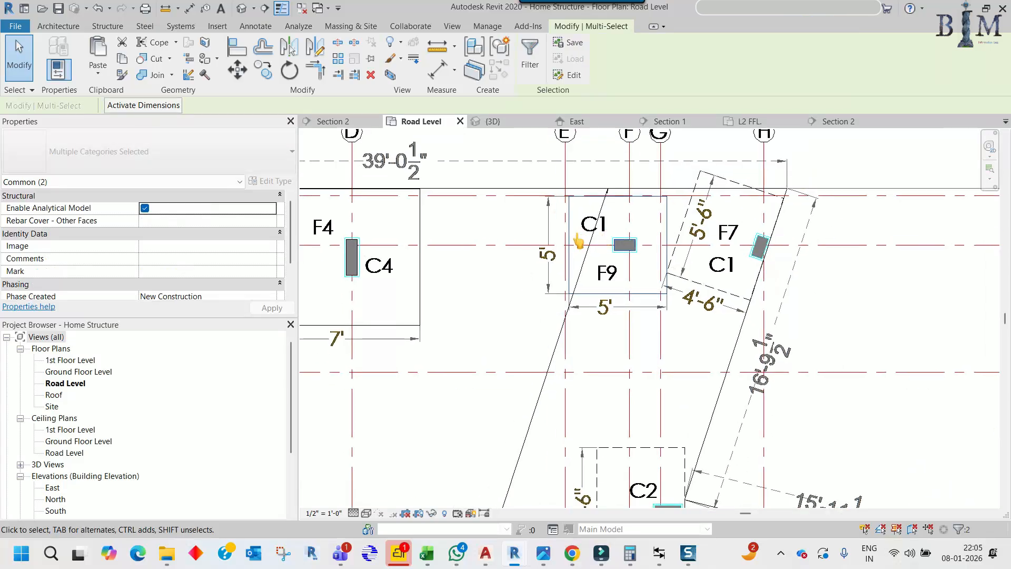
scroll(589, 239, "down", 3)
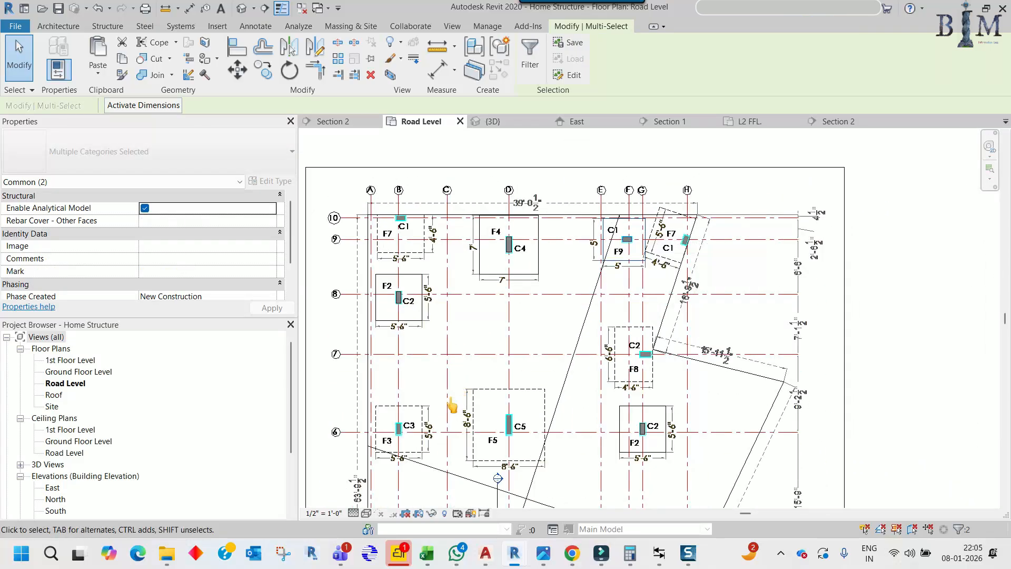
left_click(500, 49)
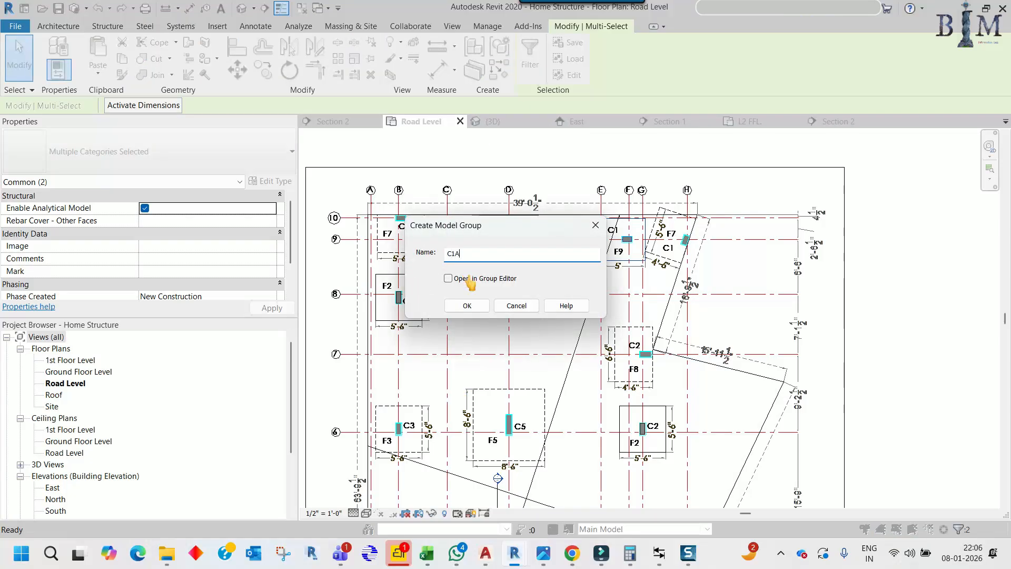
left_click(463, 306)
scroll(643, 242, "up", 5)
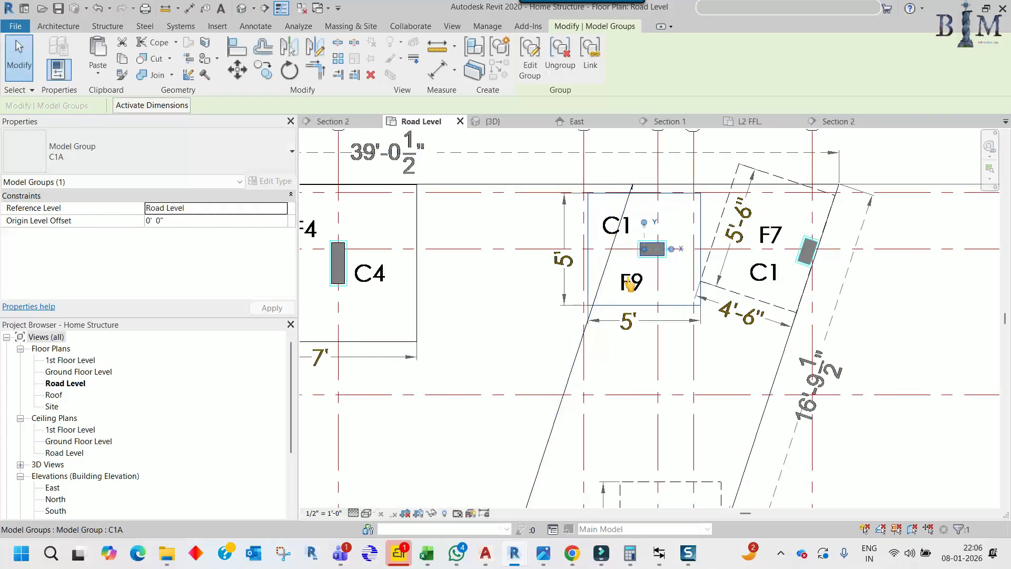
Rename the F4 footing's model group on grid 9 to C4
scroll(643, 242, "down", 2)
middle_click_drag(627, 342, 643, 254)
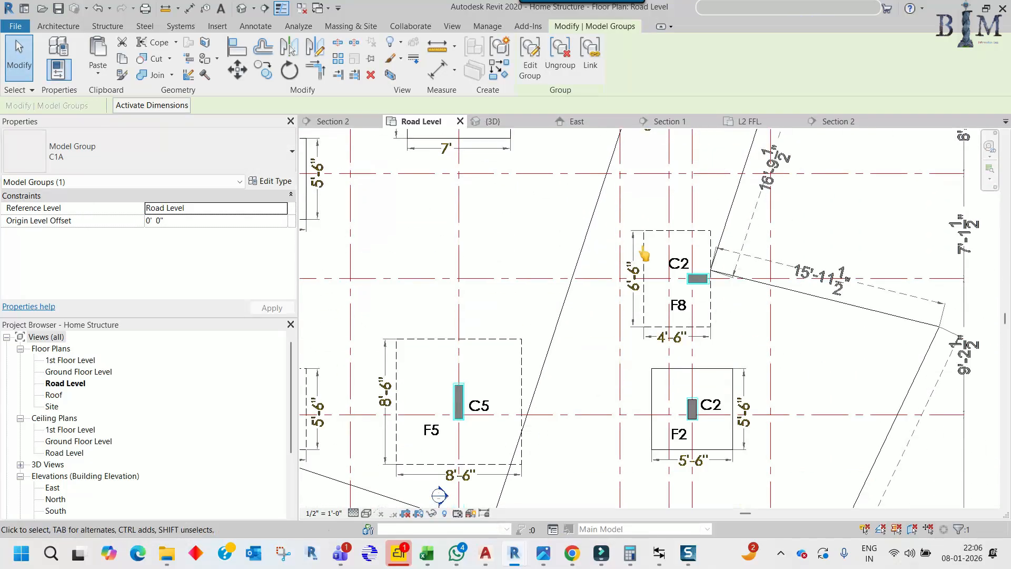
key("Escape")
middle_click_drag(562, 366, 663, 130)
middle_click_drag(644, 305, 663, 522)
scroll(646, 483, "down", 2)
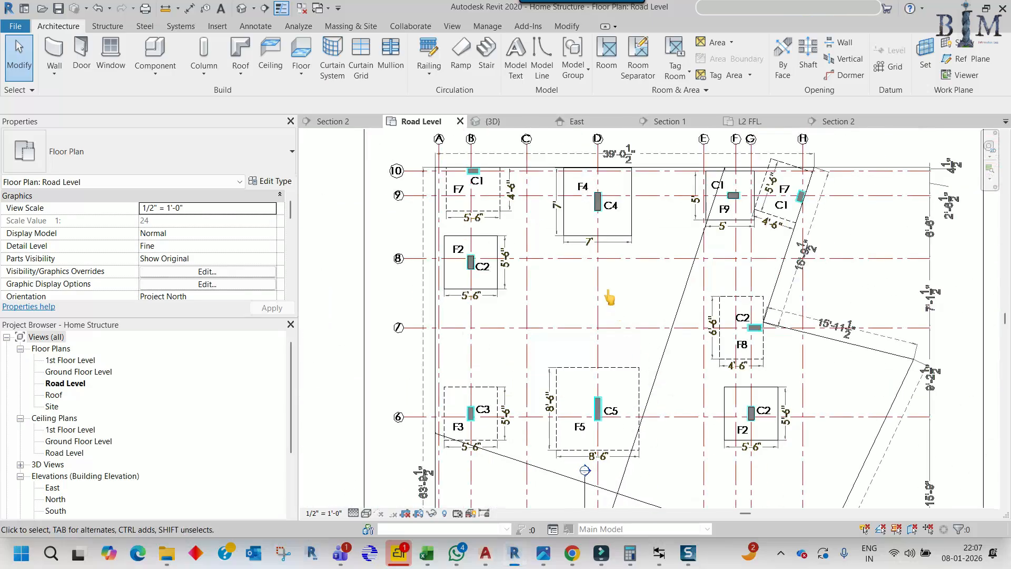
left_click(611, 242)
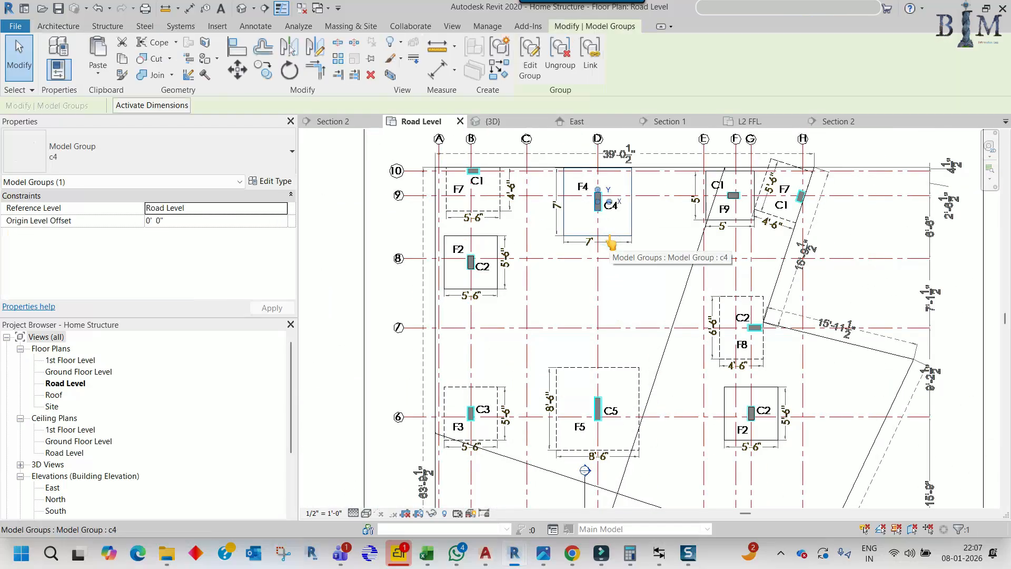
left_click(272, 182)
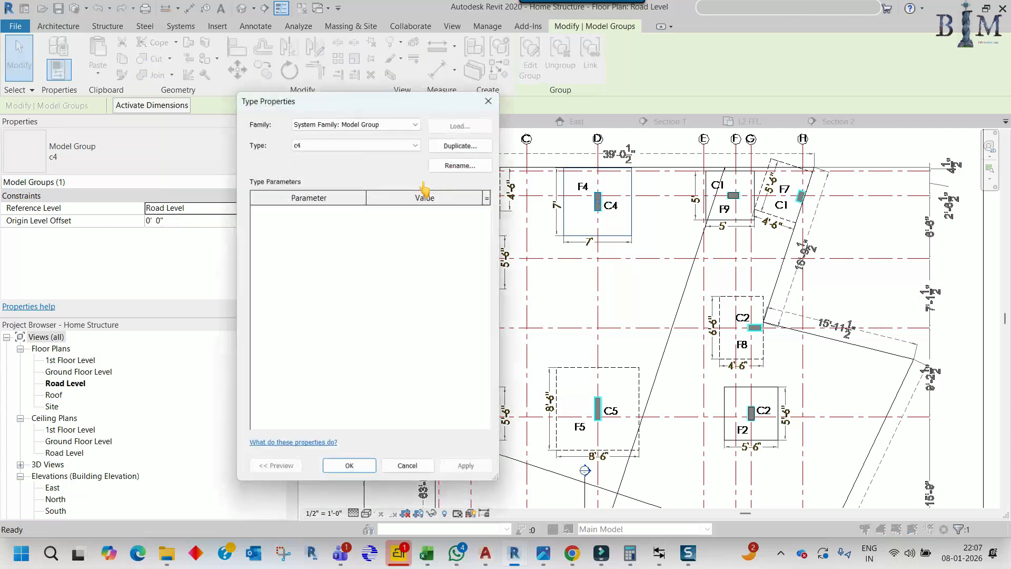
left_click(462, 163)
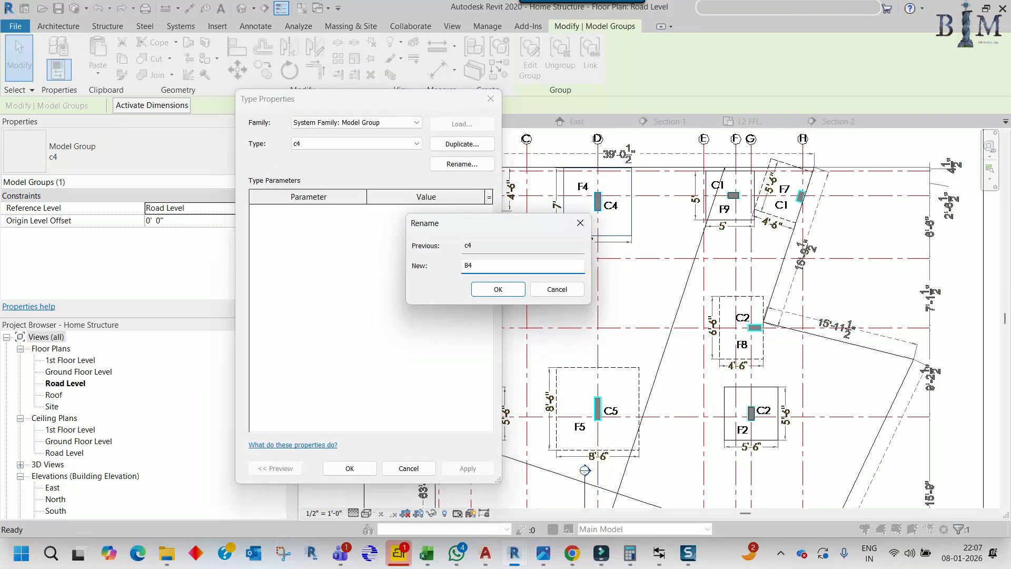
left_click(482, 289)
left_click(354, 468)
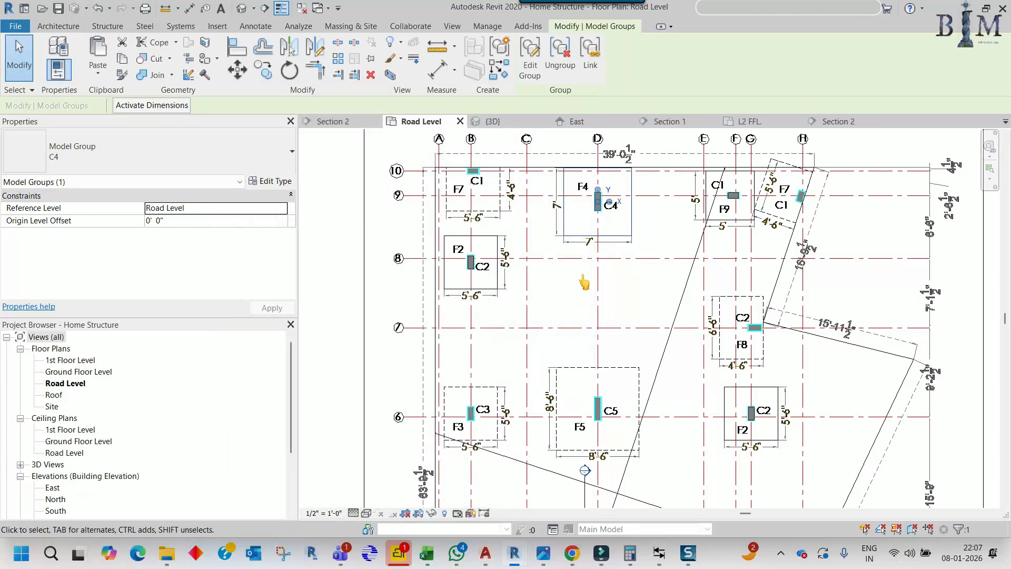
Copy the C4 footing group from grid 9 onto the drawn F4 footing on grid 5
key("c")
left_click(563, 236)
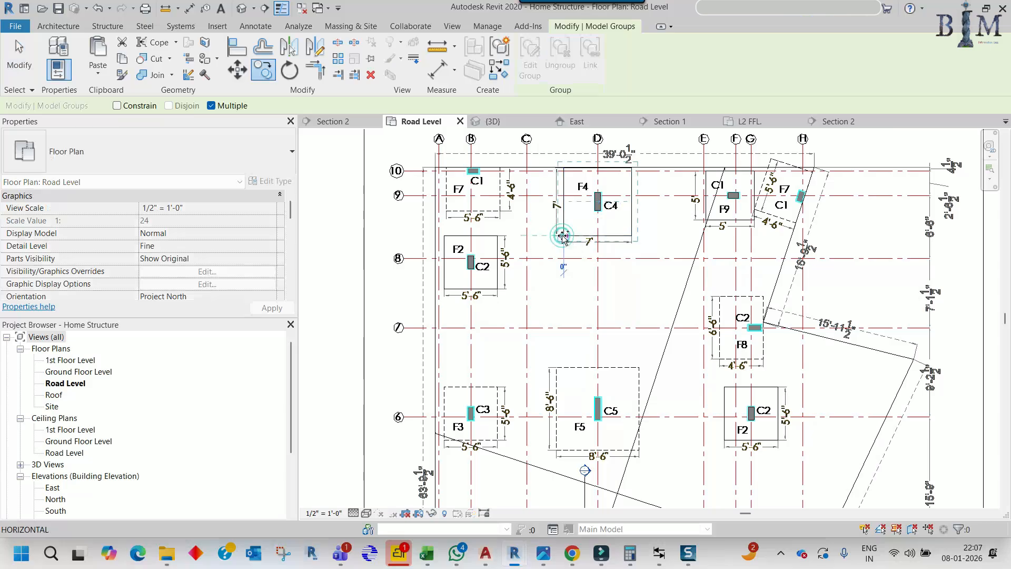
middle_click_drag(555, 374, 544, 153)
scroll(590, 398, "up", 5)
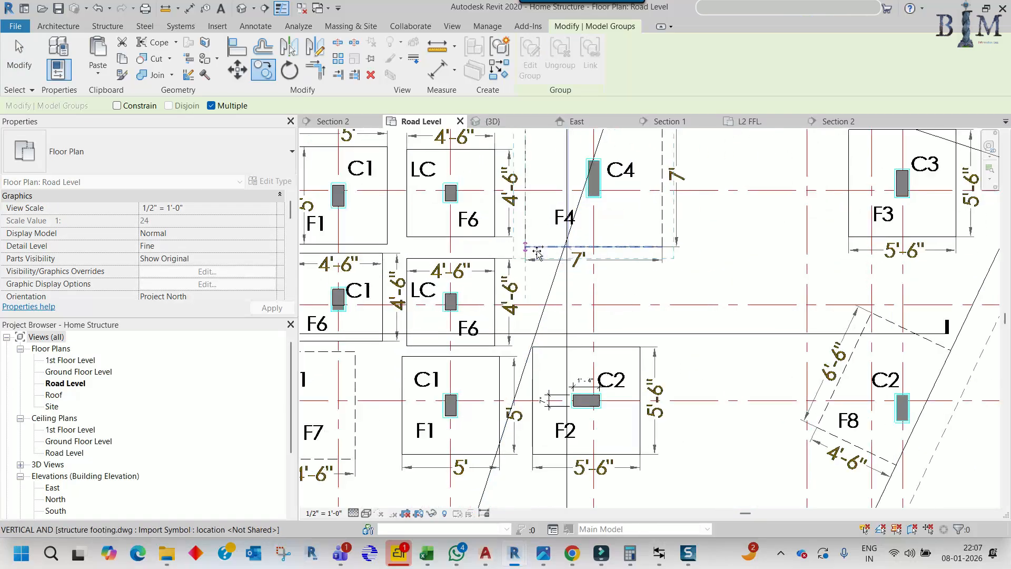
scroll(525, 248, "down", 4)
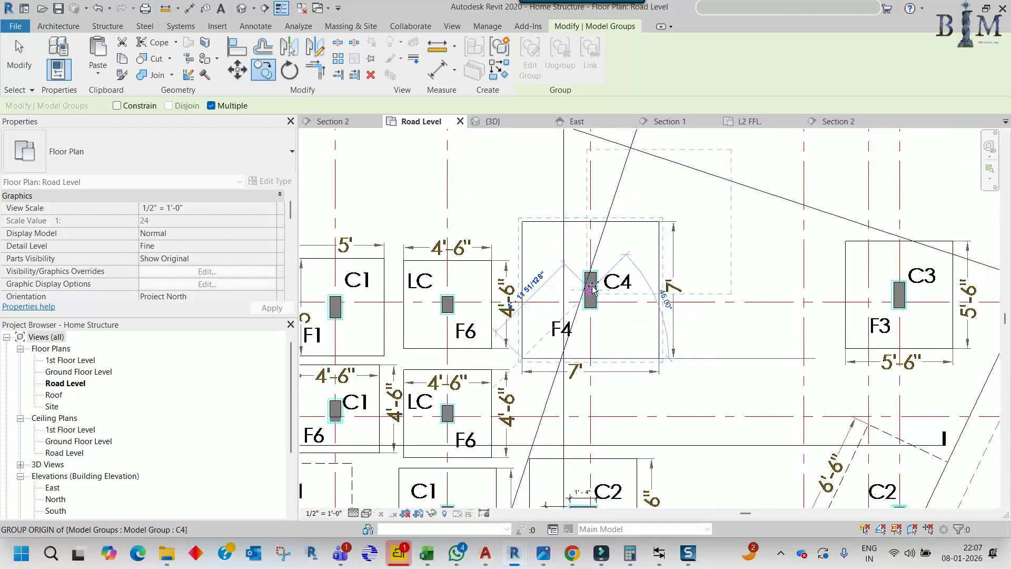
scroll(600, 284, "up", 5)
left_click(606, 281)
Copy the 5'-6" F2 footing group with the horizontal C2 column up to the drawn F5 footing and ungroup the copy
scroll(605, 285, "down", 4)
middle_click_drag(664, 217, 675, 385)
scroll(674, 358, "down", 3)
middle_click_drag(672, 323, 638, 302)
scroll(645, 416, "up", 3)
middle_click_drag(631, 463, 629, 493)
left_click(638, 411)
key("c")
key("o")
left_click(631, 411)
scroll(646, 251, "up", 2)
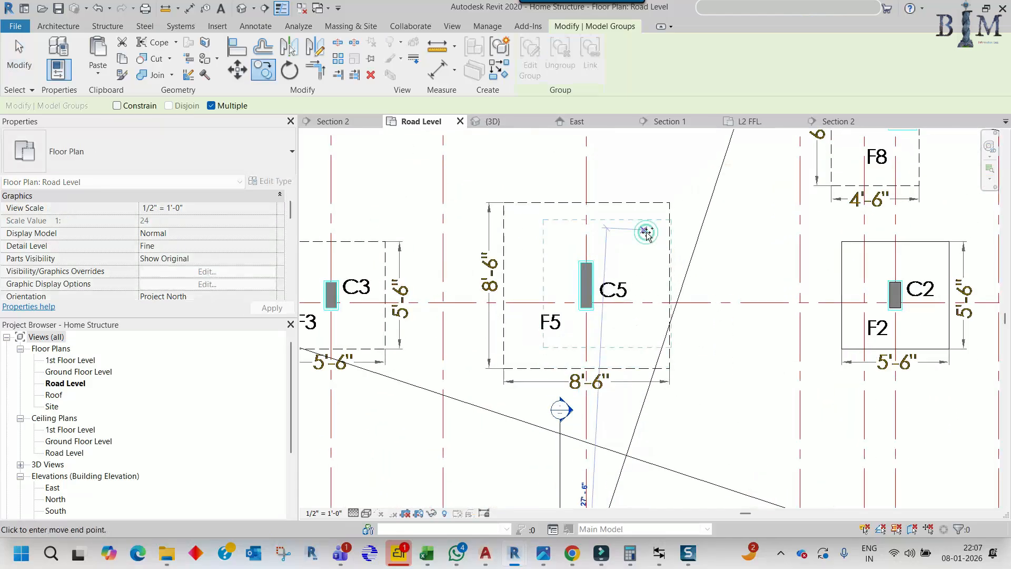
left_click(612, 269)
left_click(571, 61)
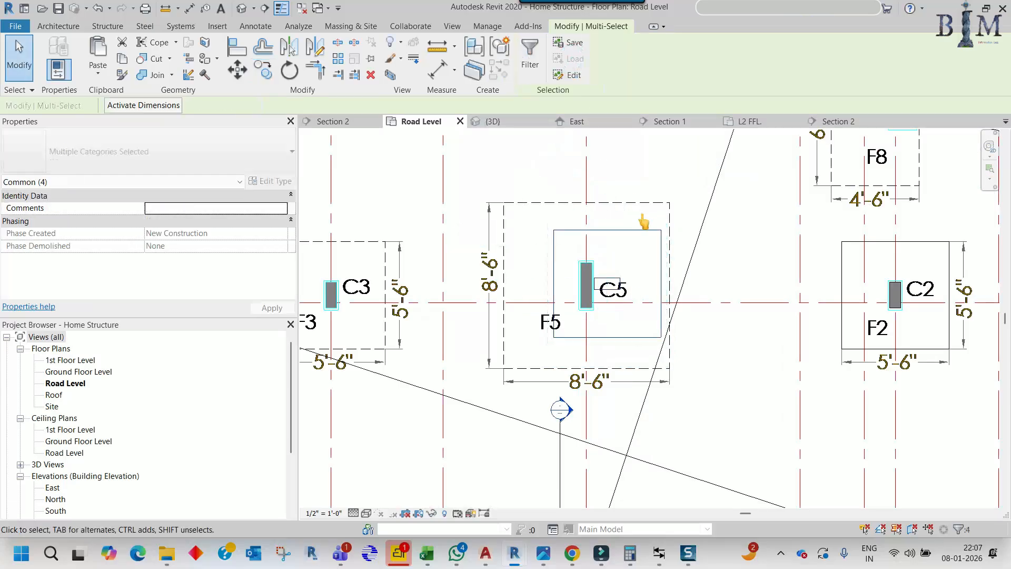
Duplicate the copied footing's type as F3D - 8f6i x 8f6i x 20i with width and length of 8' 6"
left_click(641, 217)
left_click(618, 231)
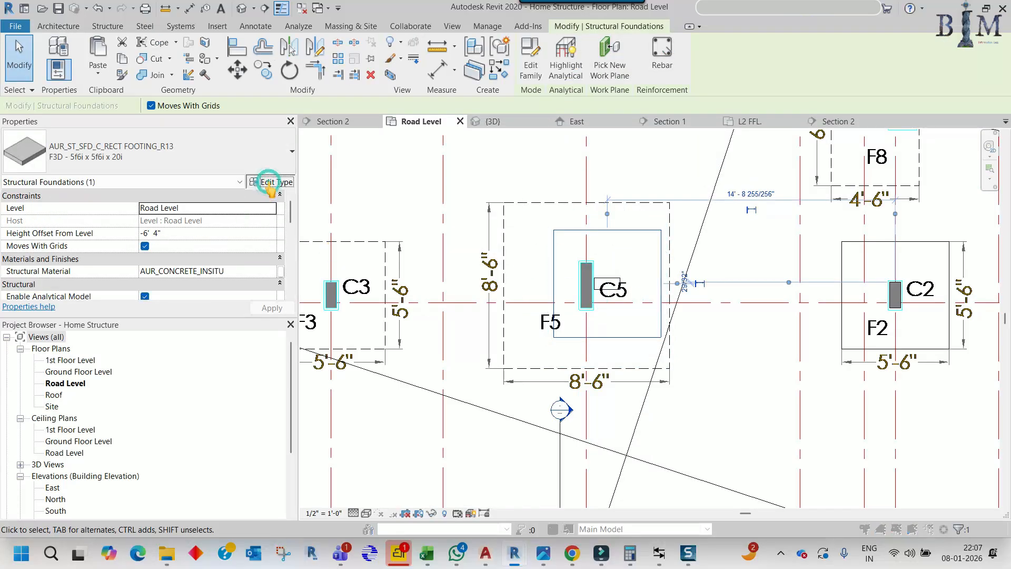
left_click(593, 225)
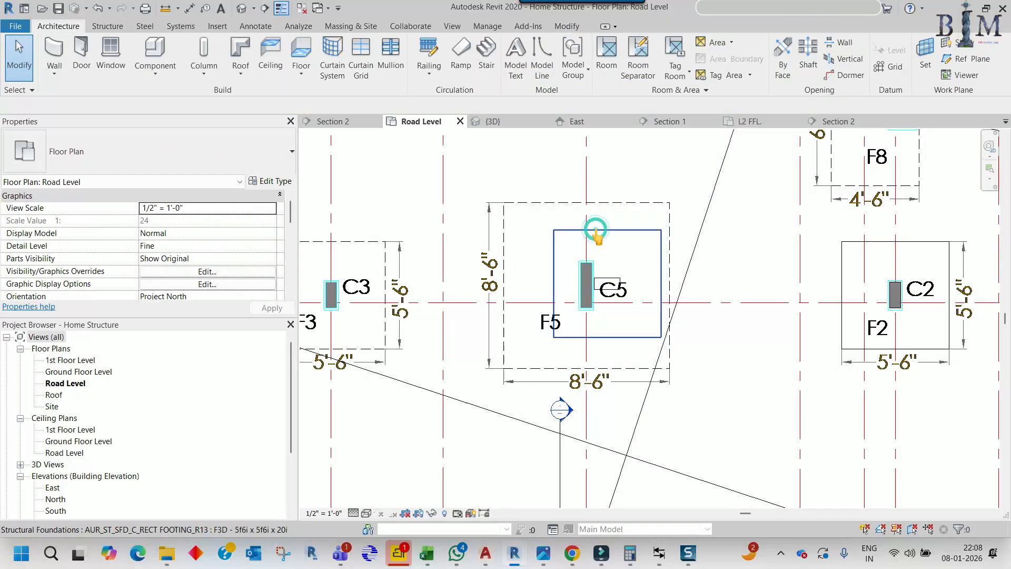
left_click(269, 181)
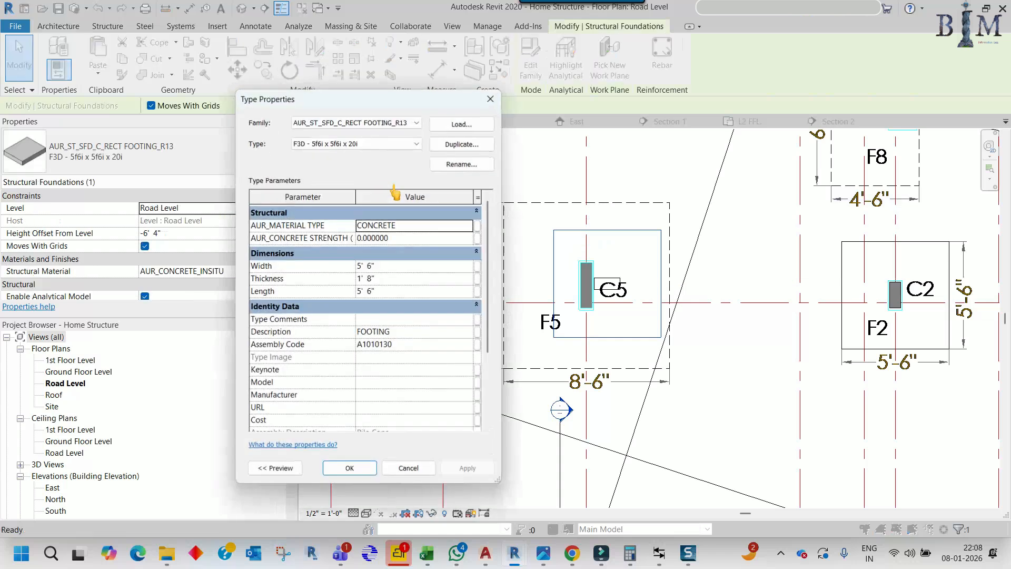
left_click(466, 145)
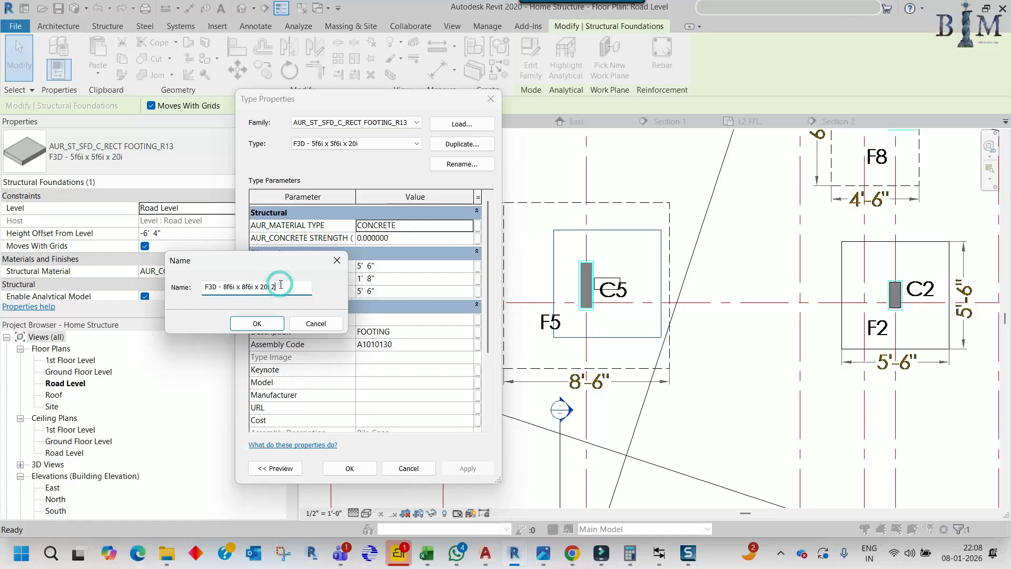
left_click(263, 323)
left_click(361, 266)
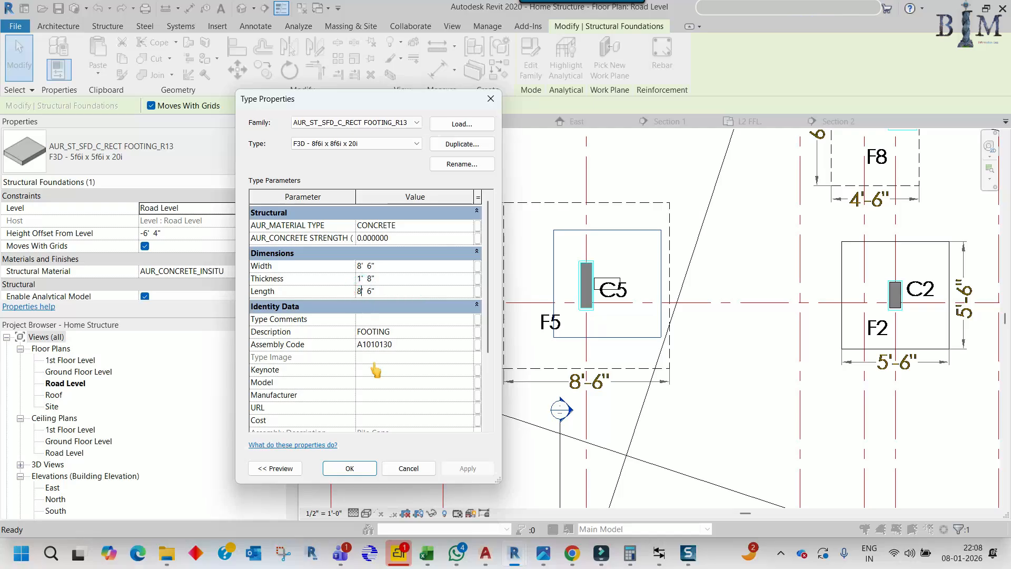
left_click(349, 468)
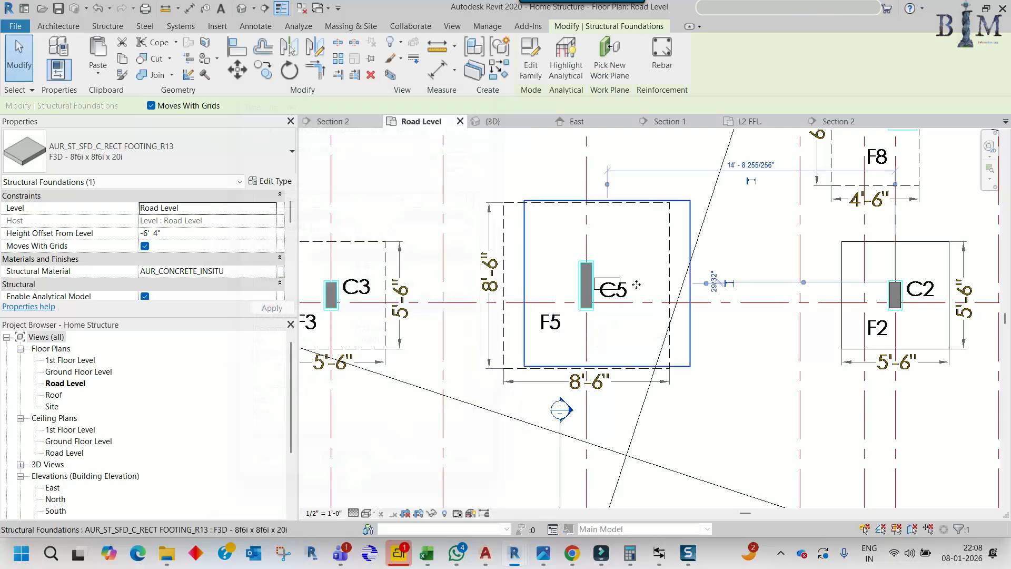
Move the resized footing by its corner onto the drawn F5 footing outline
middle_click_drag(645, 292, 645, 307)
key("m")
key("v")
scroll(527, 211, "up", 5)
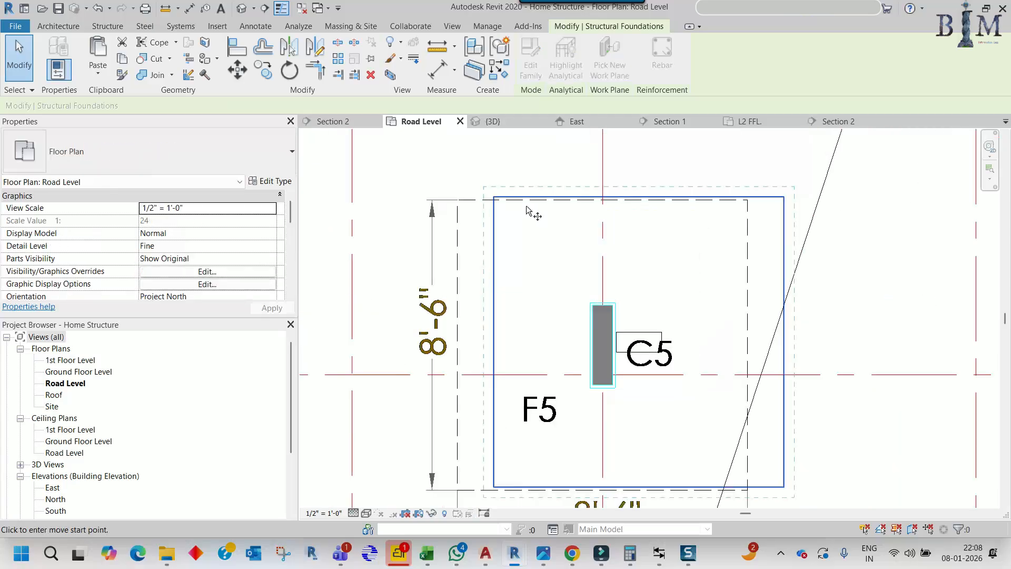
left_click(477, 193)
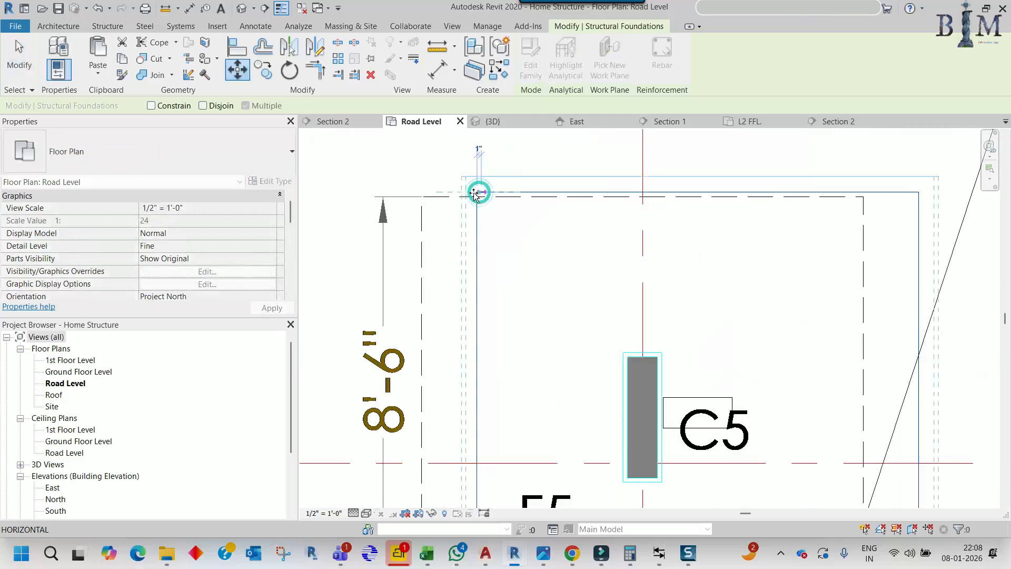
left_click(420, 197)
scroll(422, 199, "down", 3)
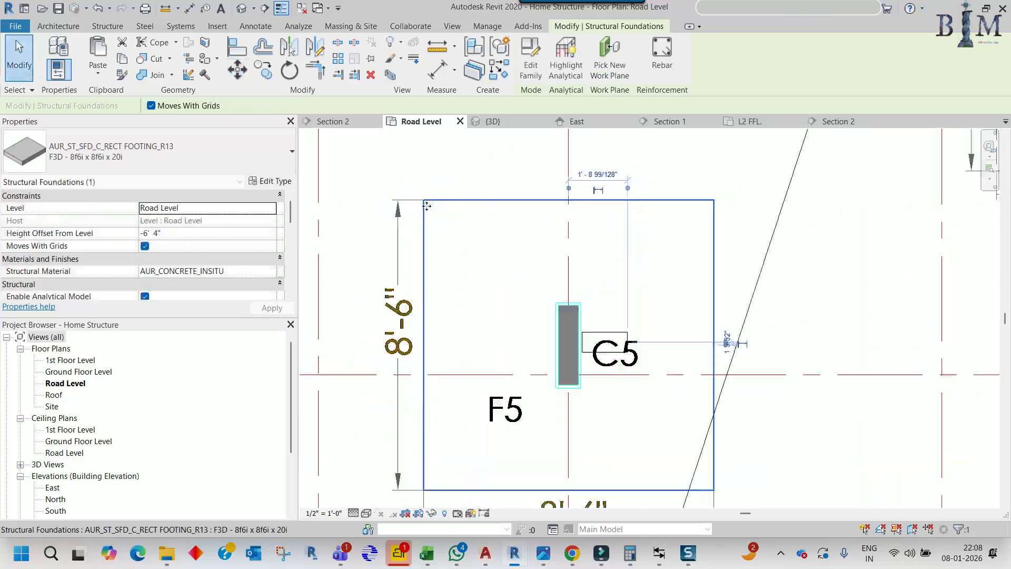
Rotate the 7" column wall inside the F5 footing by 90 degrees to match the drawn C5 column's direction
left_click(559, 306)
scroll(560, 306, "up", 3)
scroll(559, 305, "up", 1)
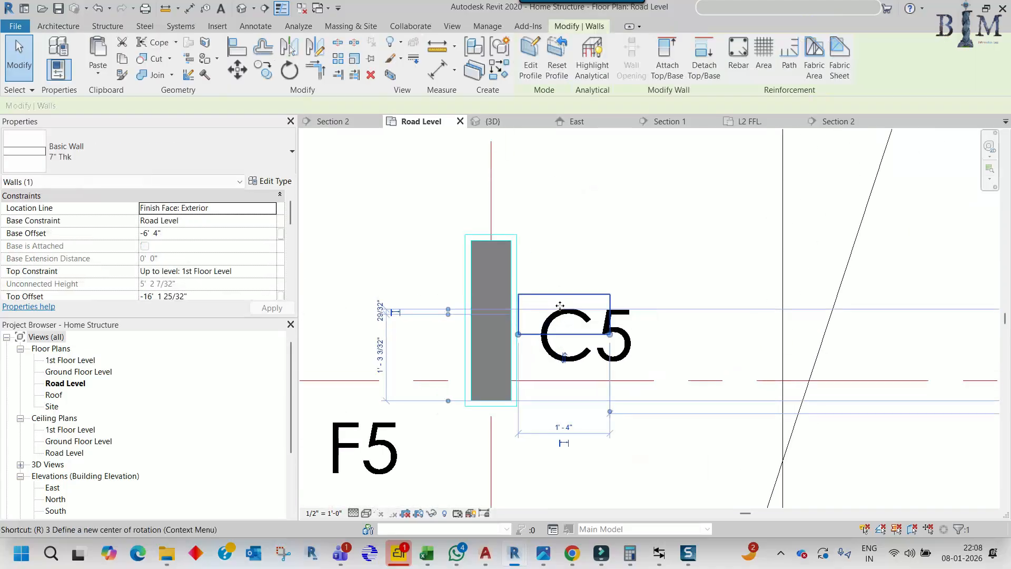
key("r")
key("o")
left_click(570, 255)
key("Return")
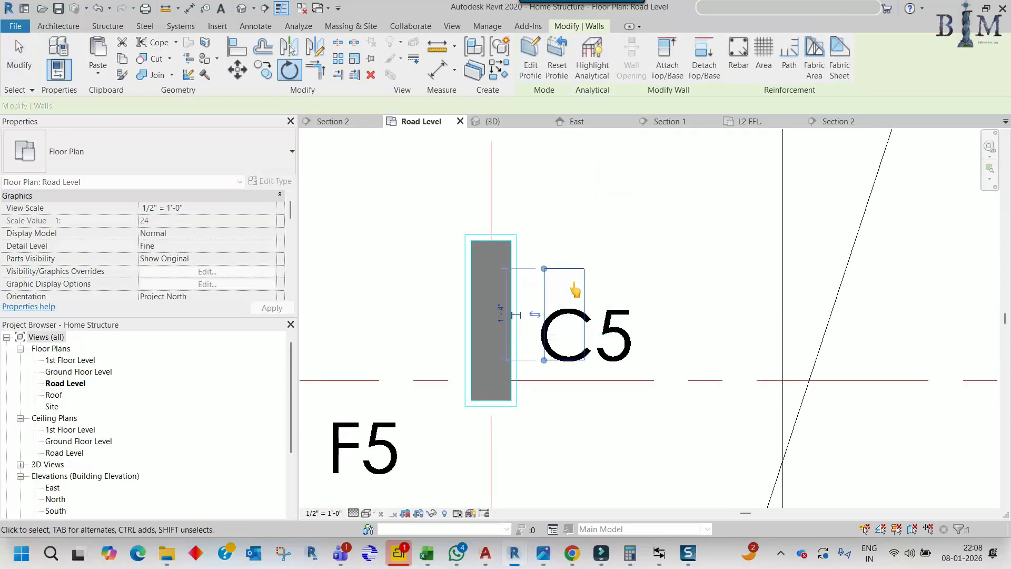
Move the 7" column wall onto the drawn C5 column outline and extend it to 2'-4" long
key("m")
key("v")
scroll(589, 270, "up", 1)
left_click(589, 269)
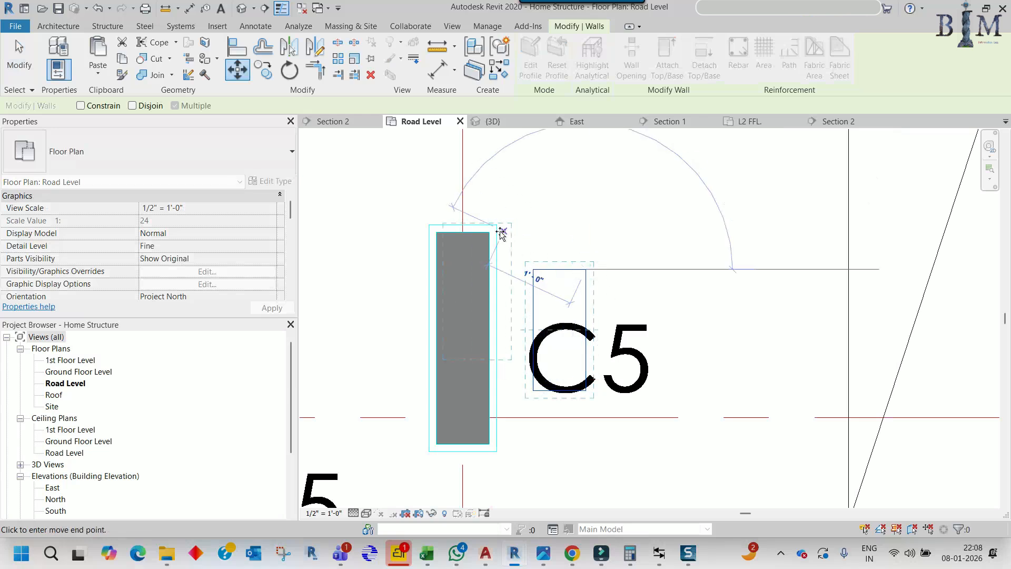
left_click(486, 245)
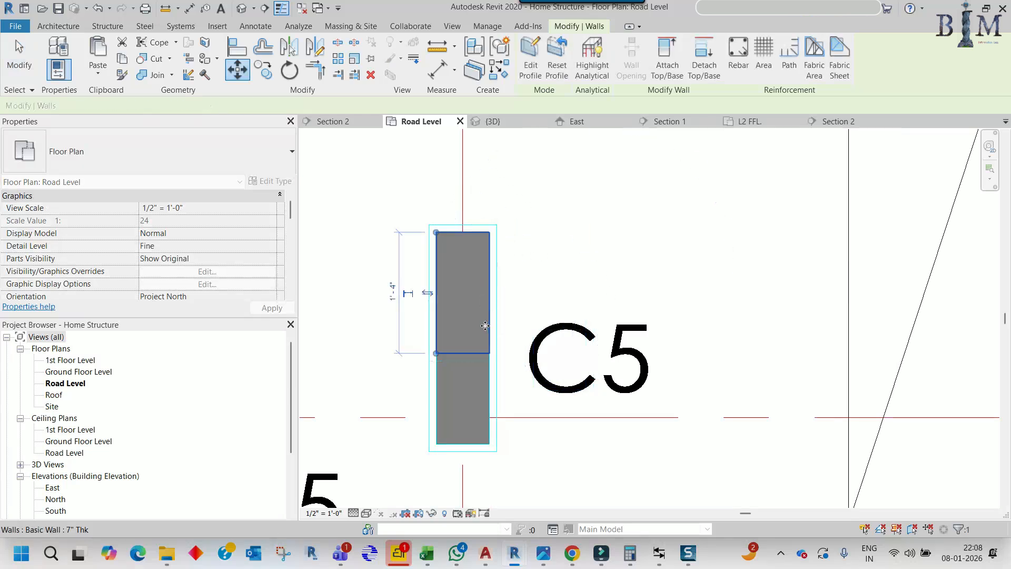
middle_click_drag(440, 356, 472, 264)
left_click_drag(470, 262, 471, 272)
left_click_drag(469, 327, 470, 351)
scroll(533, 308, "down", 5)
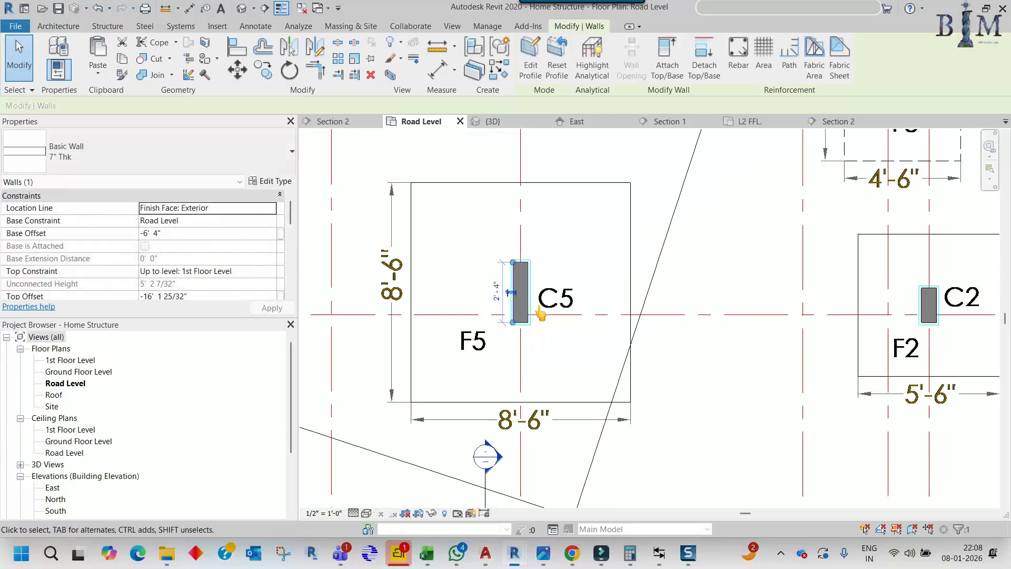
Group the F5 footing with its column wall as a model group named C5
left_click(563, 221, "ctrl")
scroll(560, 248, "down", 5)
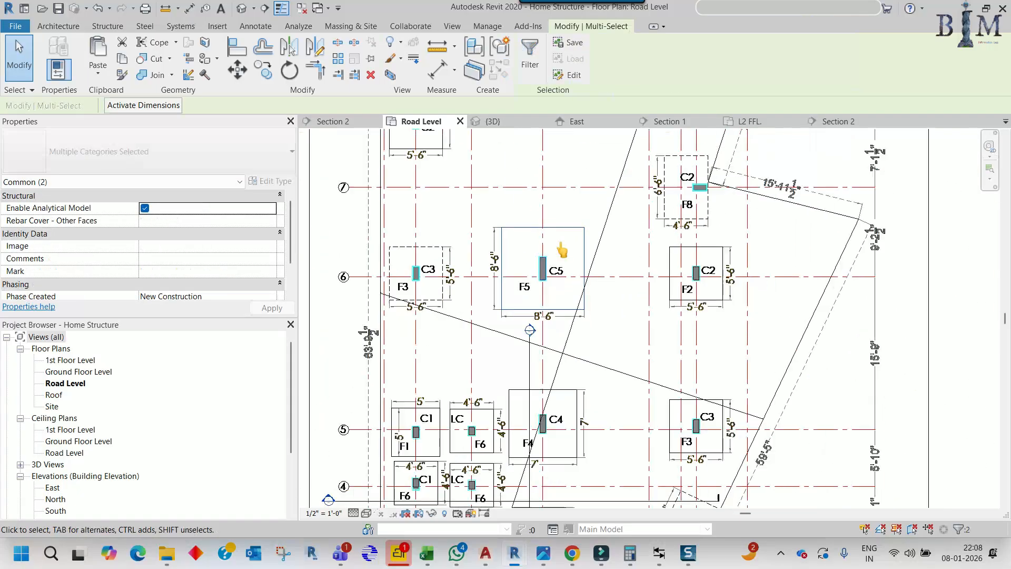
scroll(562, 251, "down", 5)
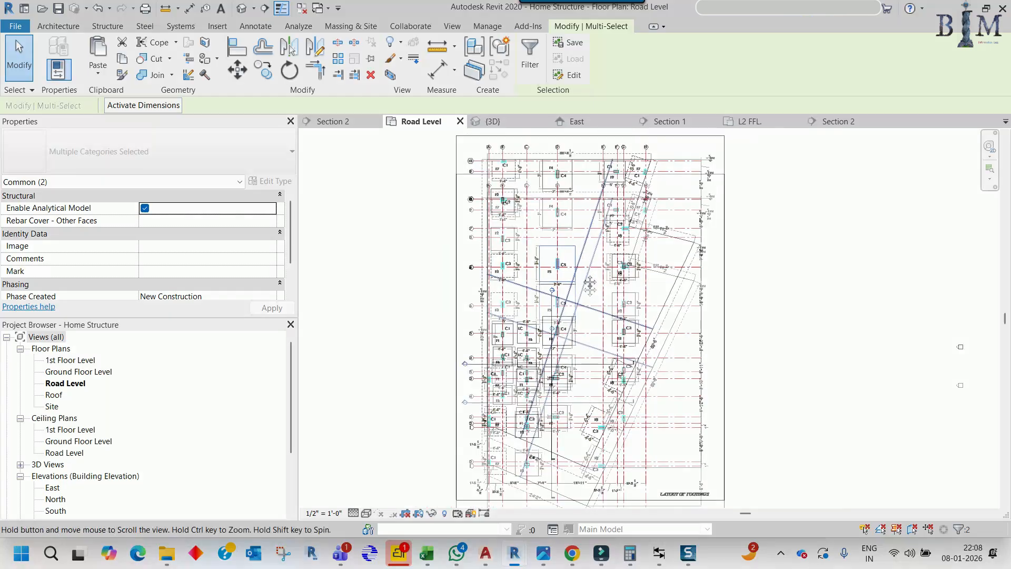
scroll(577, 288, "up", 6)
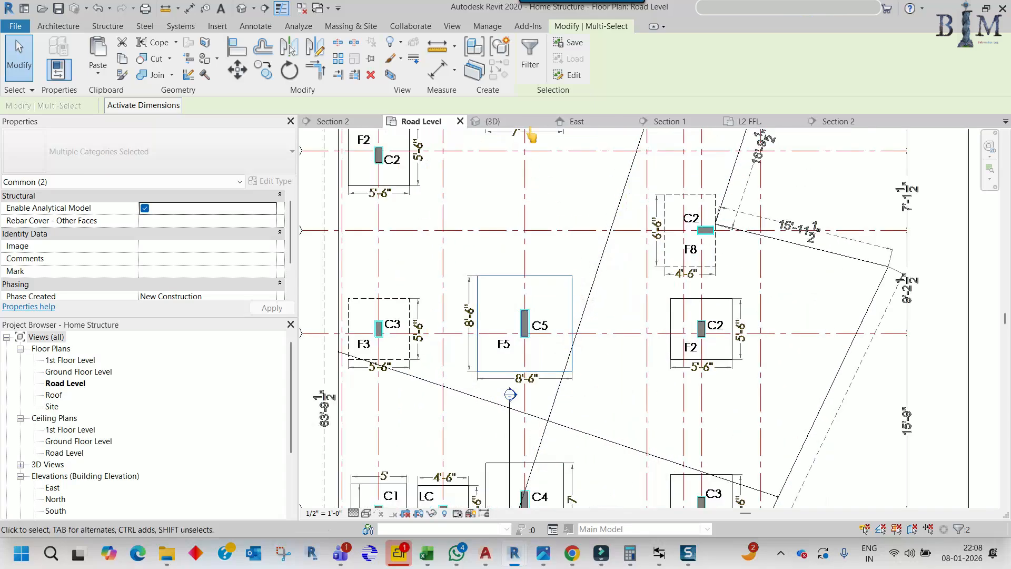
left_click(500, 46)
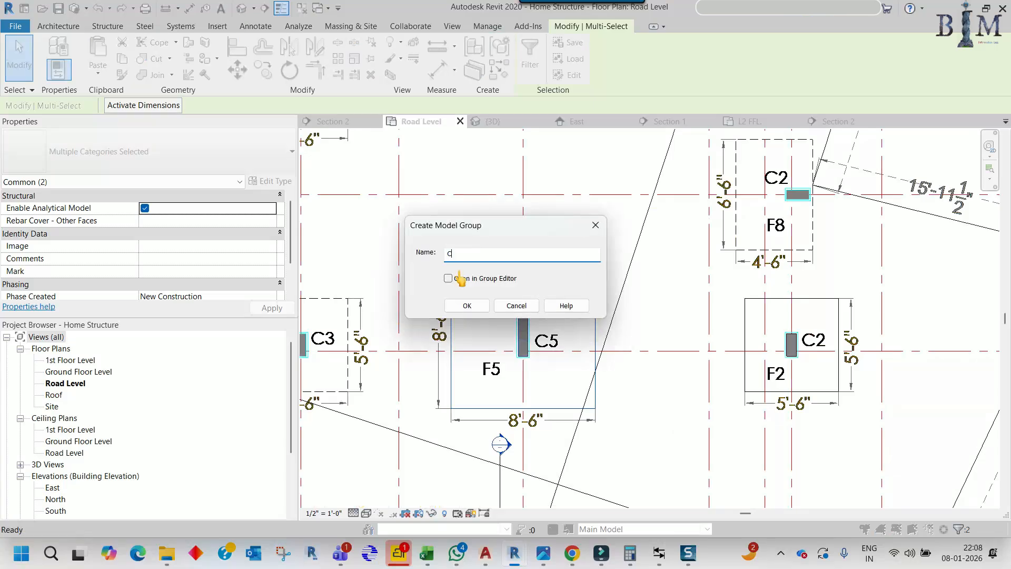
left_click(462, 306)
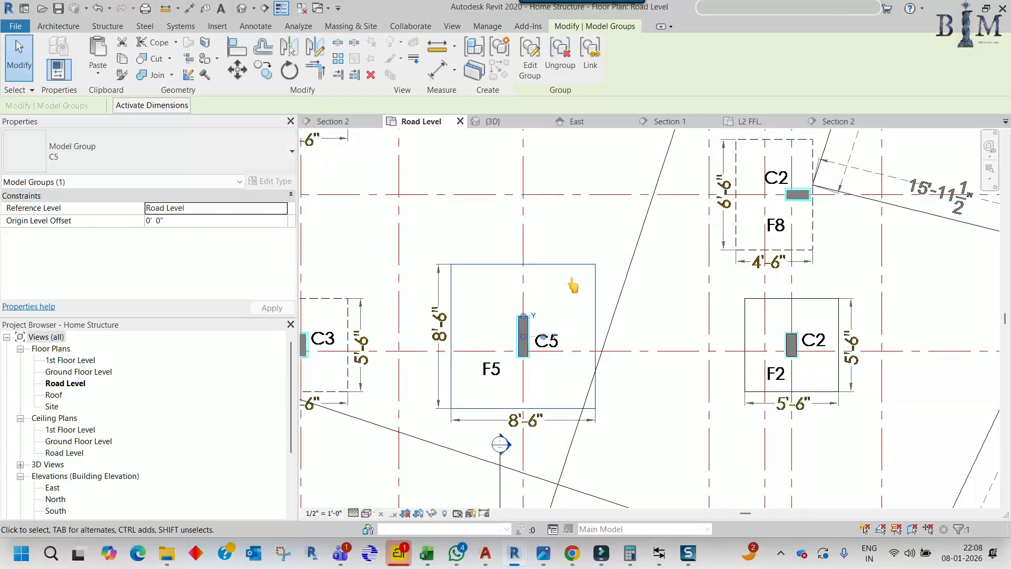
scroll(571, 282, "down", 3)
scroll(535, 323, "up", 3)
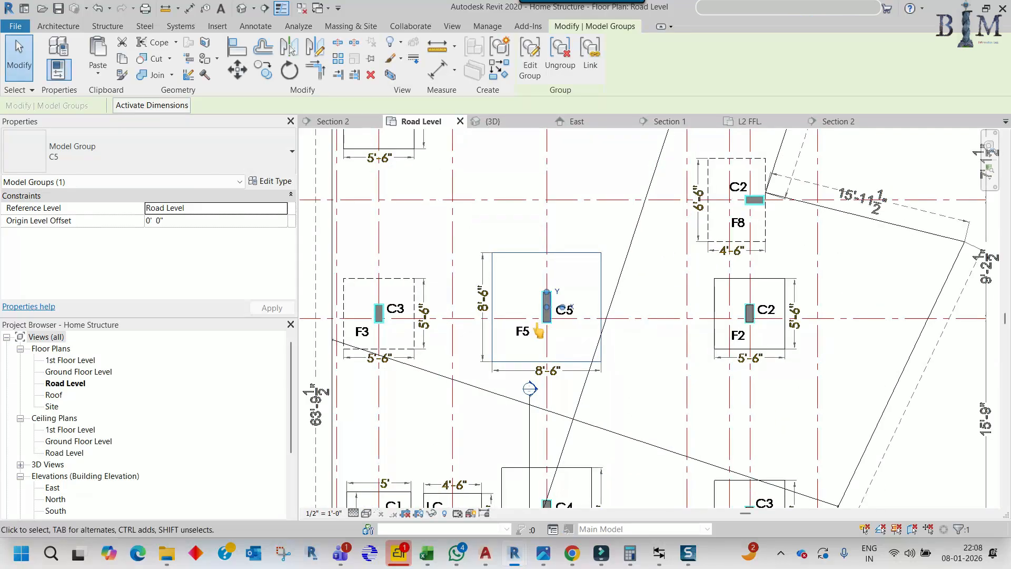
Examine the Road Level plan for footing outlines between grids 5 and 10 that still need modelled footings
scroll(519, 340, "down", 3)
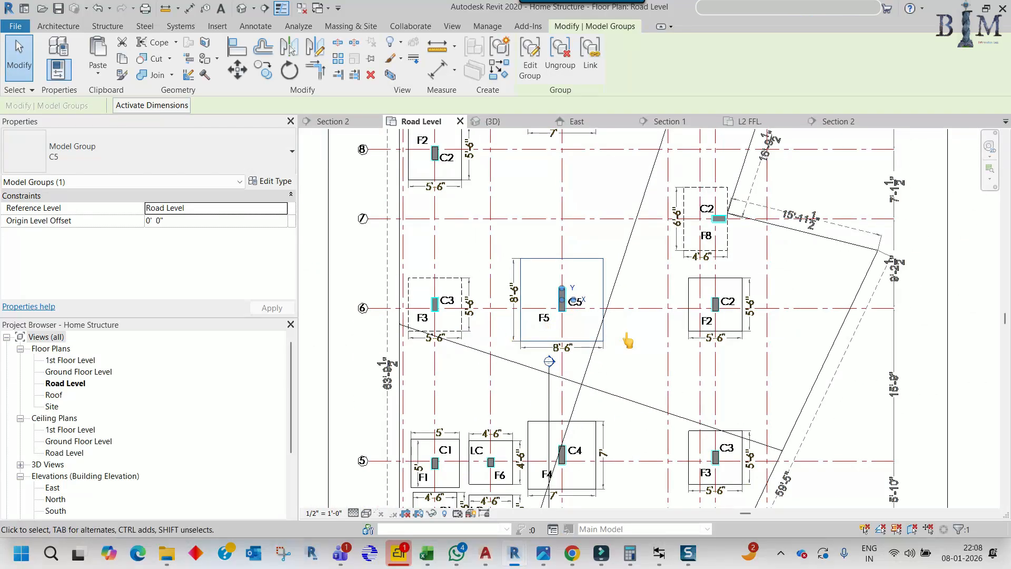
middle_click_drag(628, 341, 638, 350)
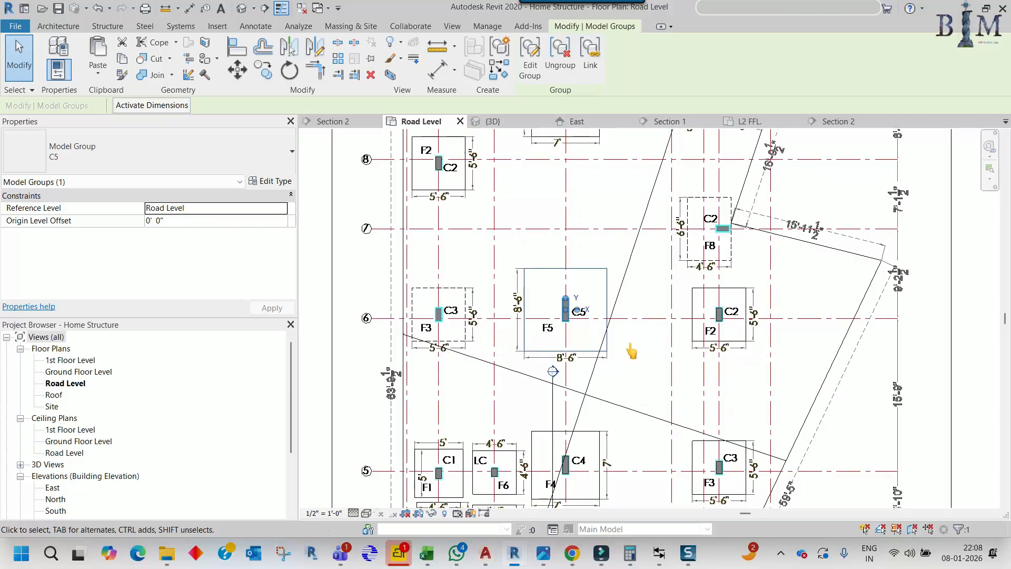
middle_click_drag(624, 276, 615, 319)
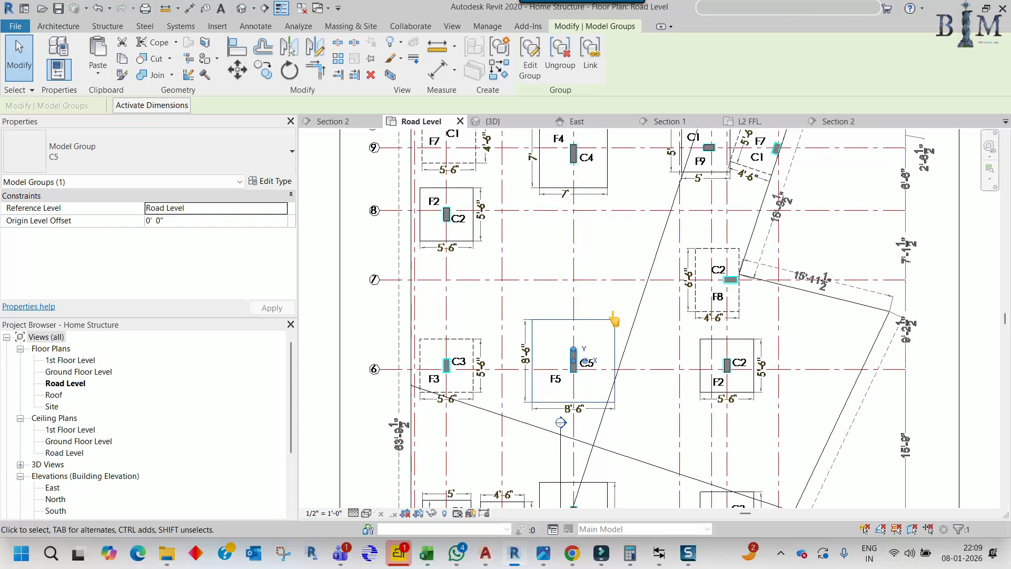
key("Escape")
middle_click_drag(556, 249, 558, 337)
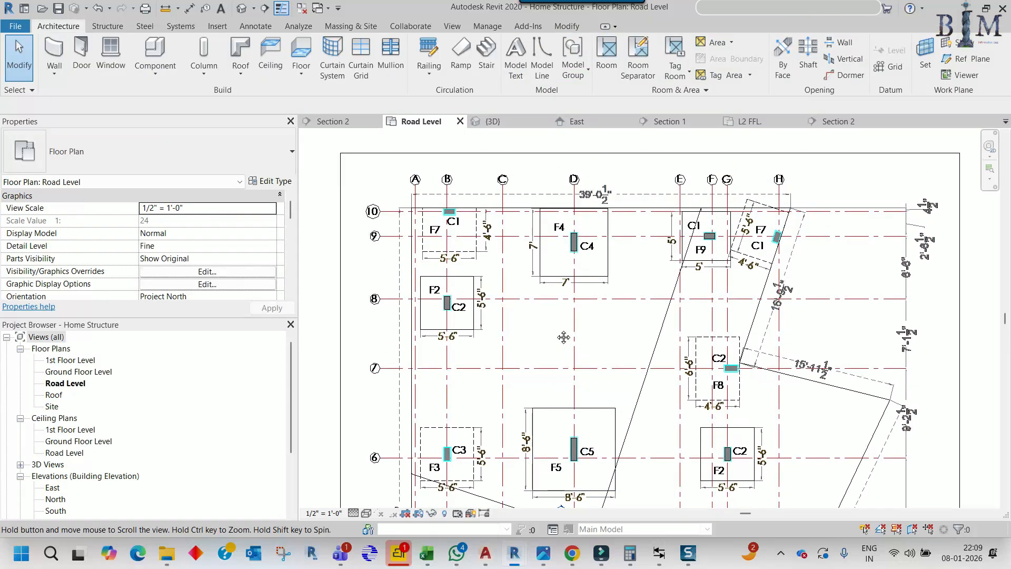
middle_click_drag(714, 415, 699, 309)
middle_click_drag(609, 405, 602, 345)
middle_click_drag(587, 420, 565, 477)
Copy a 5'-6" square C2 footing and column group into the empty space beside the F8 outline, and ungroup the copy
left_click(572, 386)
key("c")
key("o")
left_click(569, 393)
middle_click_drag(646, 247, 624, 295)
scroll(569, 279, "up", 2)
left_click(567, 259)
key("Escape")
left_click(560, 58)
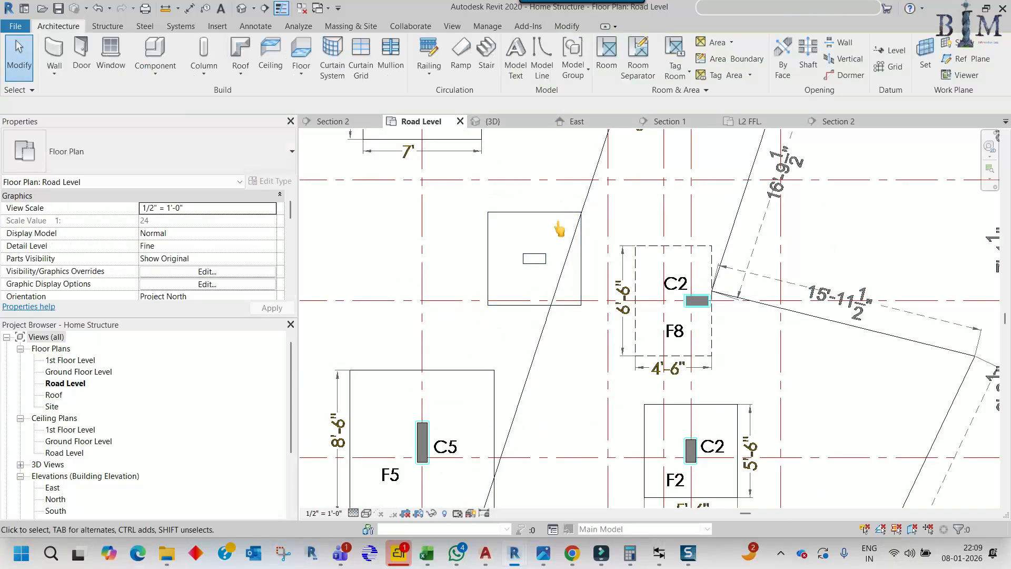
Duplicate the copied footing's type as F3D - 6f6i x 4f6i x 20i, with Width 6' 6" and Length 4' 6"
left_click(560, 213)
left_click(275, 183)
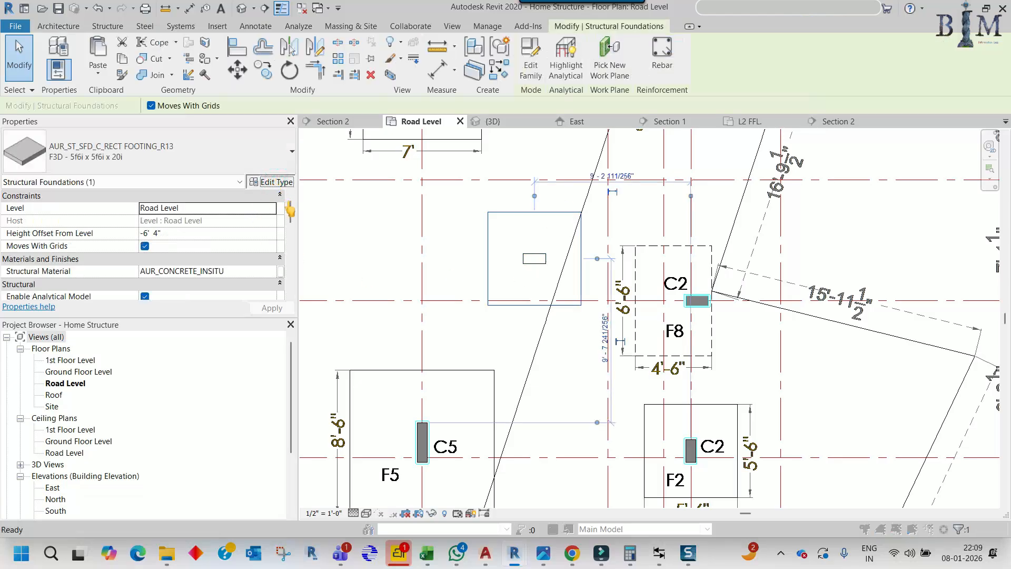
left_click(458, 151)
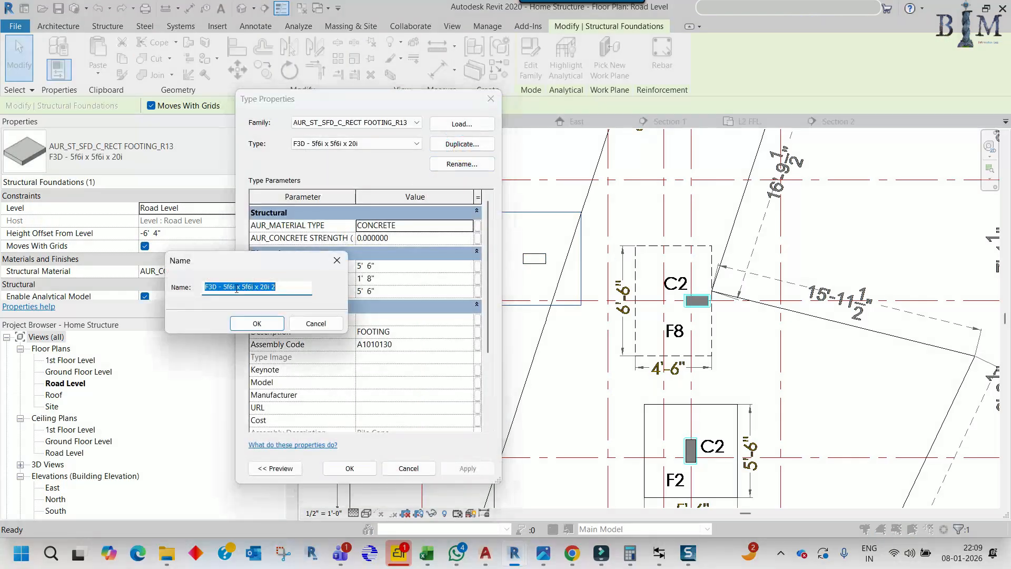
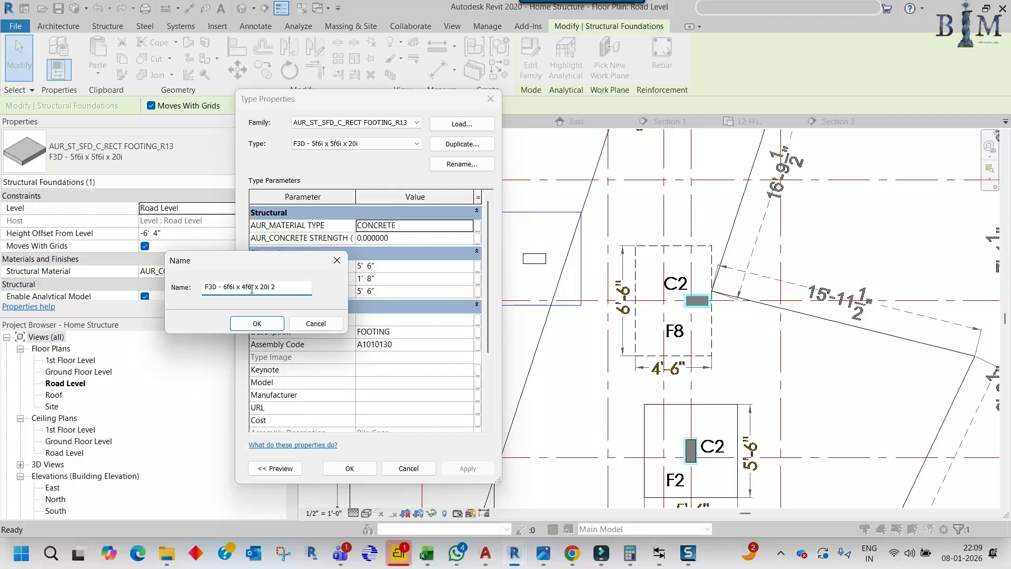
left_click(268, 325)
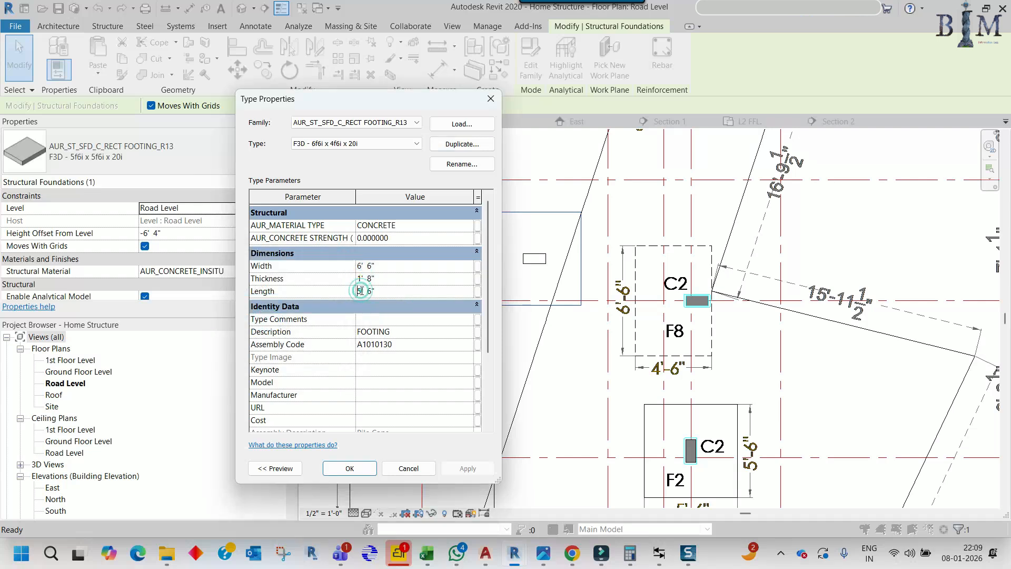
left_click(350, 468)
Rotate the resized footing 90 degrees and move it corner to corner onto the F8 outline on grid 7
middle_click_drag(579, 259, 564, 279)
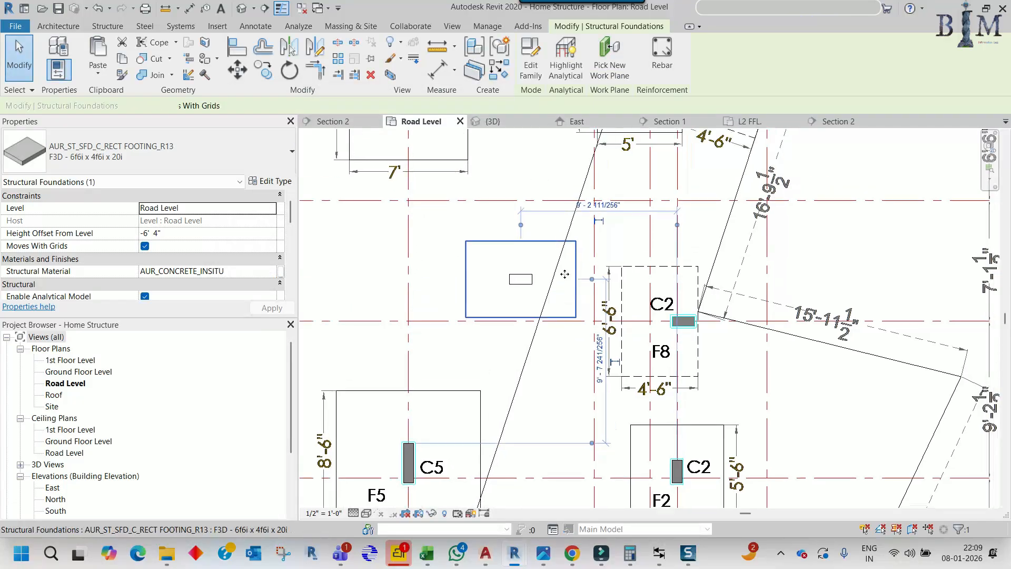
key("space")
scroll(495, 230, "up", 2)
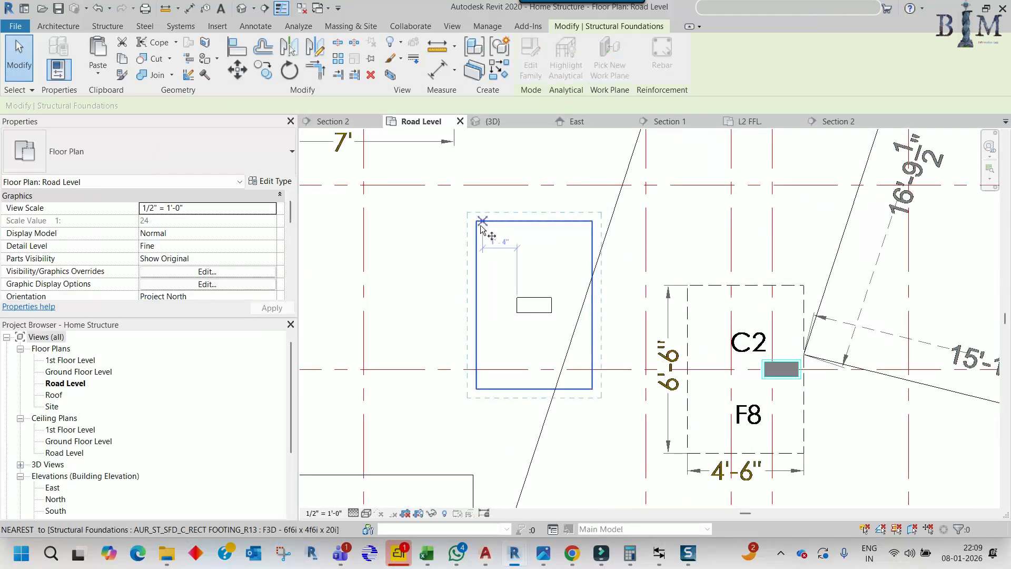
key("m")
key("v")
left_click(477, 221)
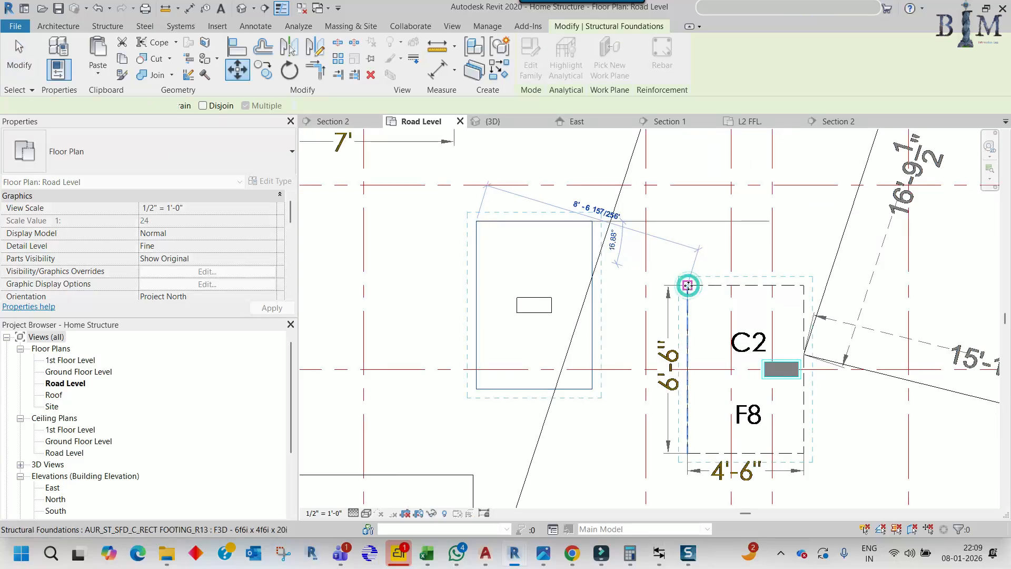
left_click(688, 287)
key("Escape")
Move the loose column wall onto the drawn C2 column inside the F8 footing, matching their corners
left_click(548, 304)
key("m")
key("v")
left_click(535, 297)
scroll(789, 363, "up", 2)
scroll(782, 375, "up", 2)
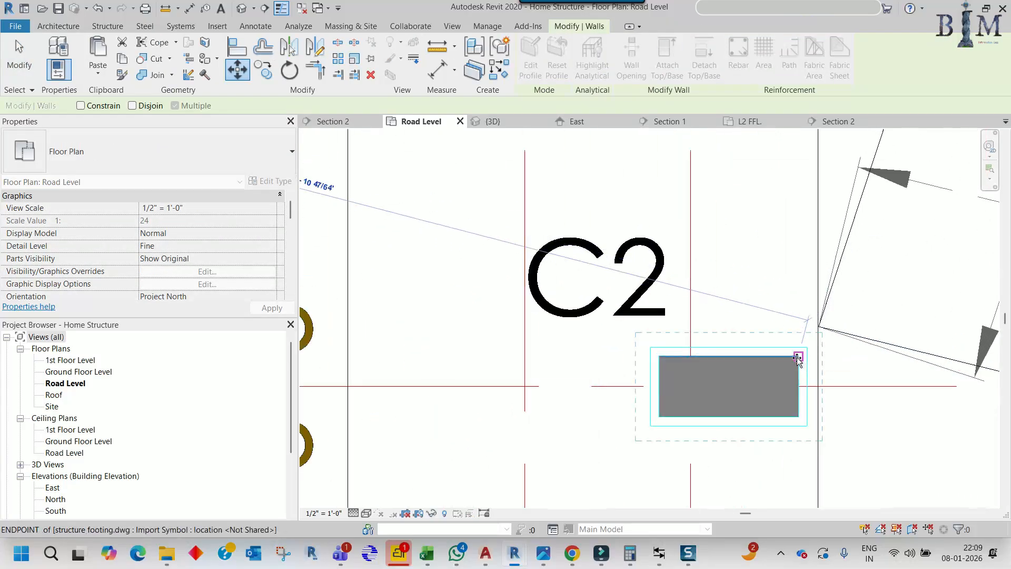
left_click(784, 371)
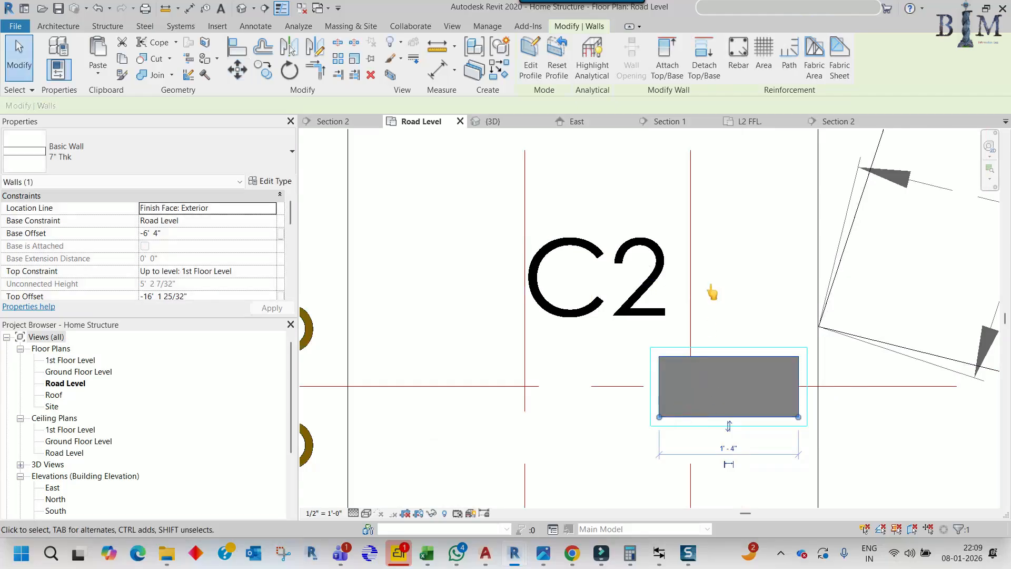
Group the F8 footing and its column wall as a model group named C2B
scroll(712, 292, "down", 4)
scroll(731, 279, "down", 2)
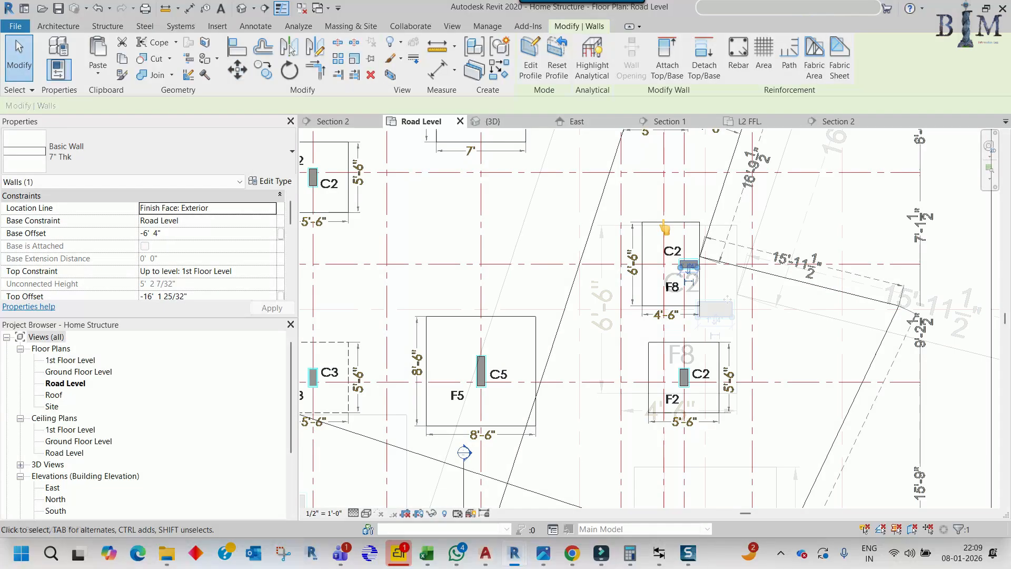
scroll(671, 261, "down", 2)
middle_click_drag(699, 358, 706, 292)
scroll(676, 365, "up", 2)
scroll(672, 378, "down", 2)
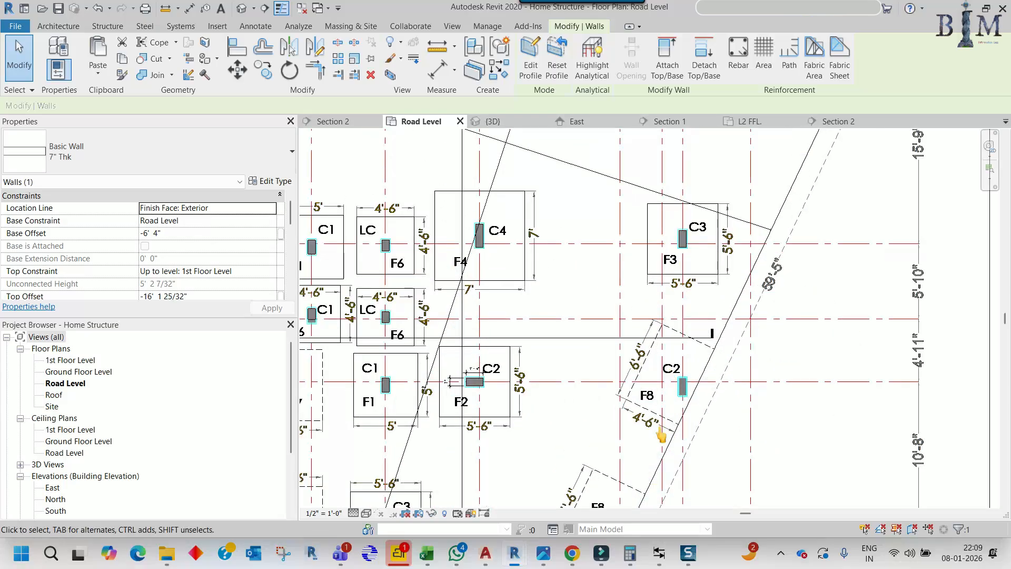
scroll(677, 267, "down", 2)
scroll(667, 279, "up", 6)
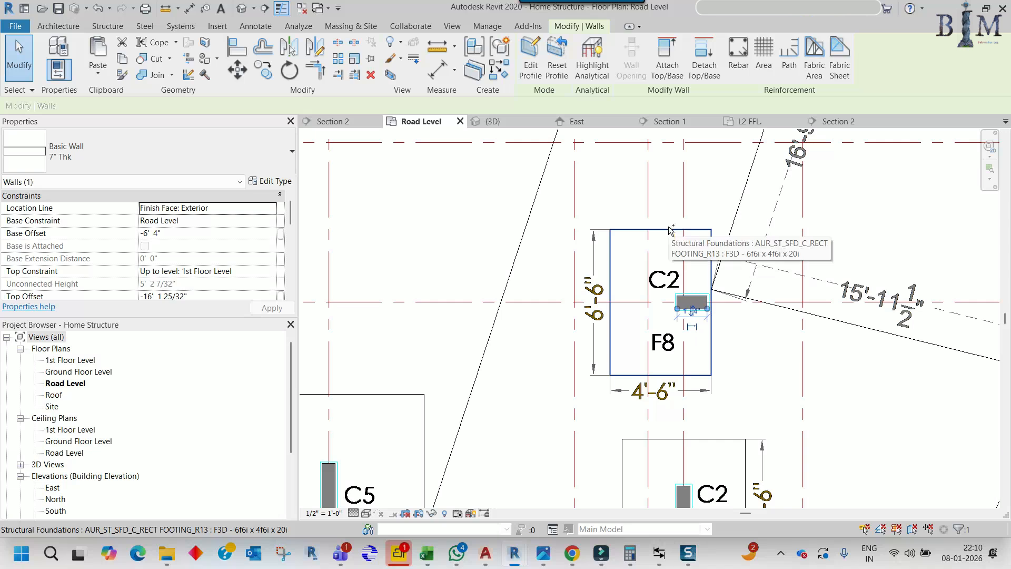
left_click(668, 230, "ctrl")
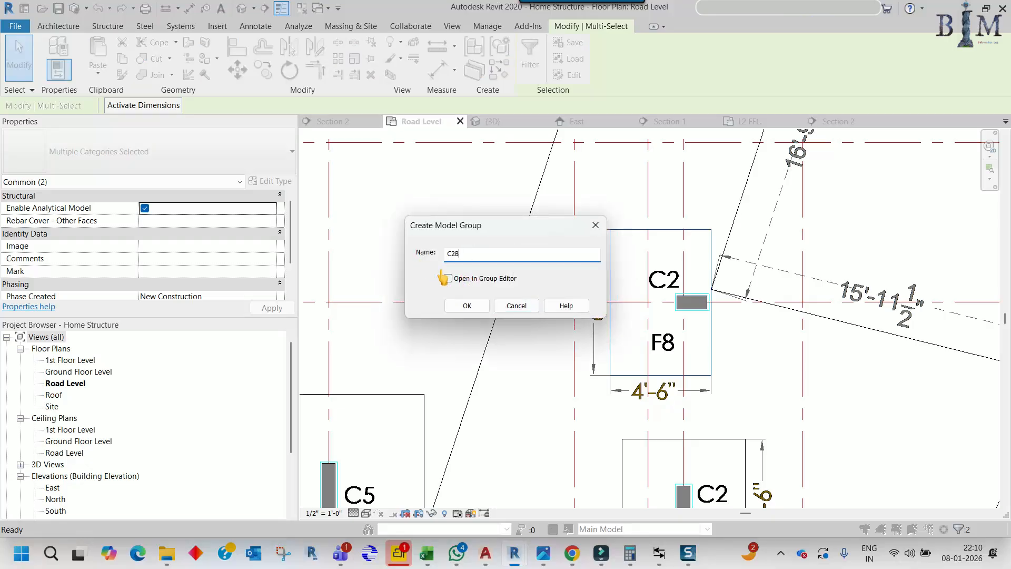
left_click(464, 307)
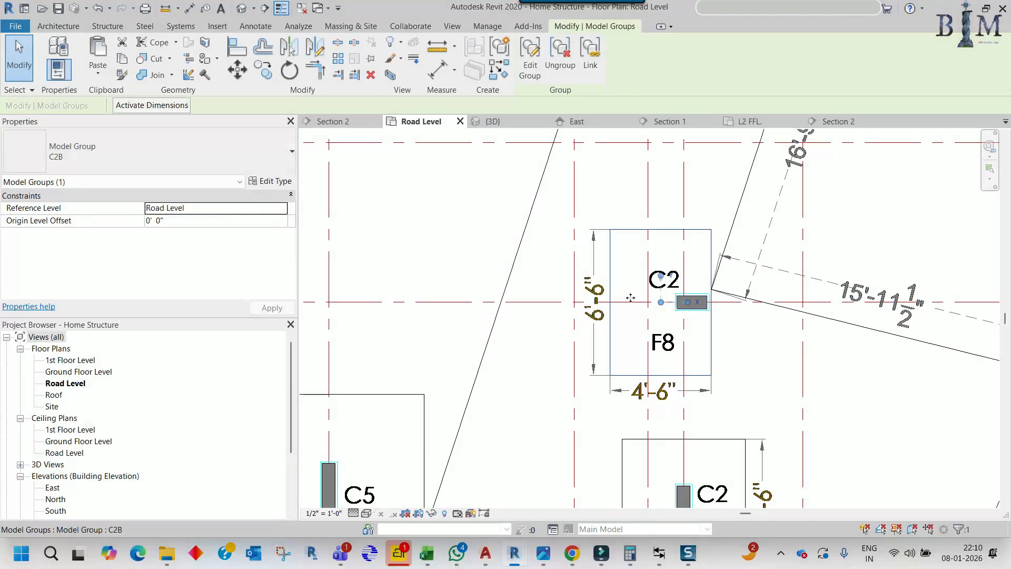
Copy group C2B so its upper corner meets the top corner of the slanted F8 outline at column C2
key("c")
left_click(610, 230)
scroll(577, 221, "down", 4)
middle_click_drag(602, 368, 574, 186)
middle_click_drag(606, 385, 606, 287)
scroll(581, 283, "up", 6)
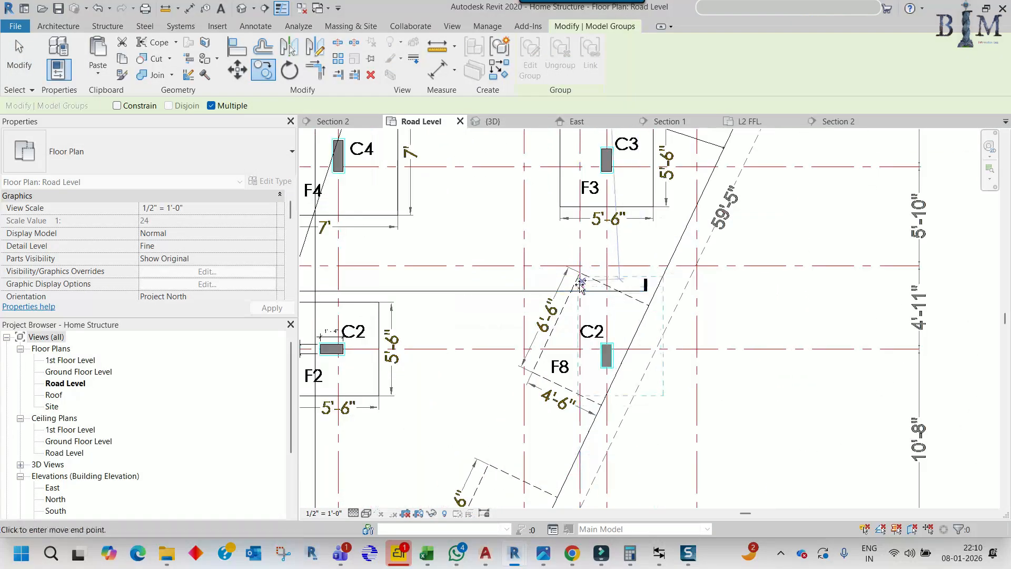
left_click(579, 265)
scroll(580, 266, "down", 2)
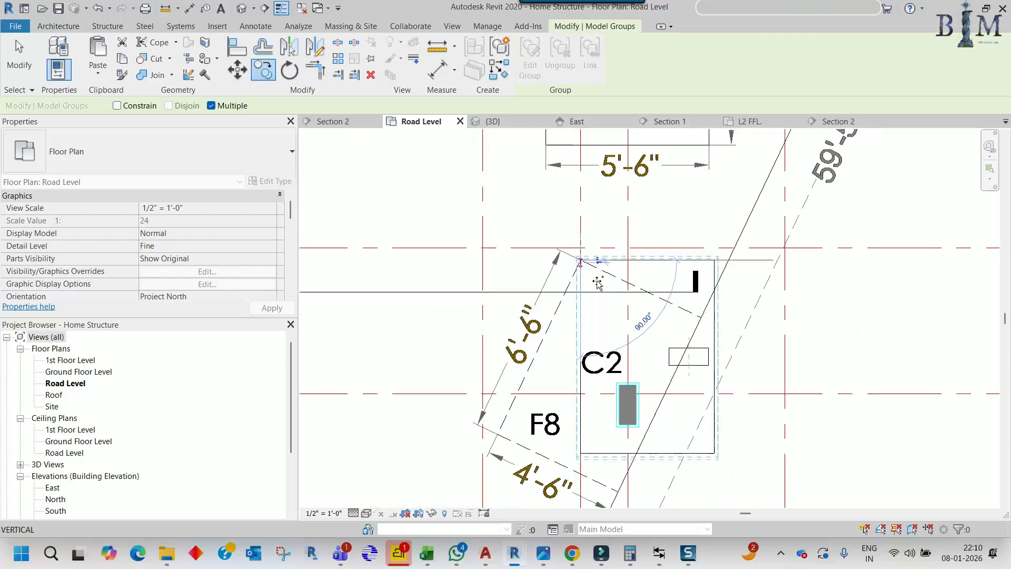
key("Escape")
Rotate the copied C2B group about its shared corner until its long side follows the slanted F8 outline
key("r")
key("o")
left_click(373, 105)
left_click(580, 260)
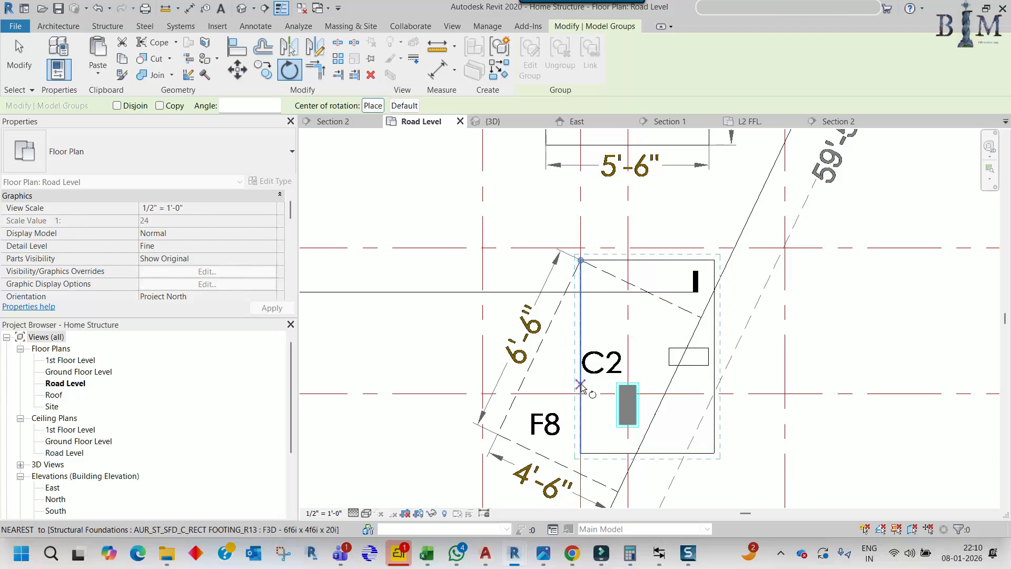
left_click(506, 420)
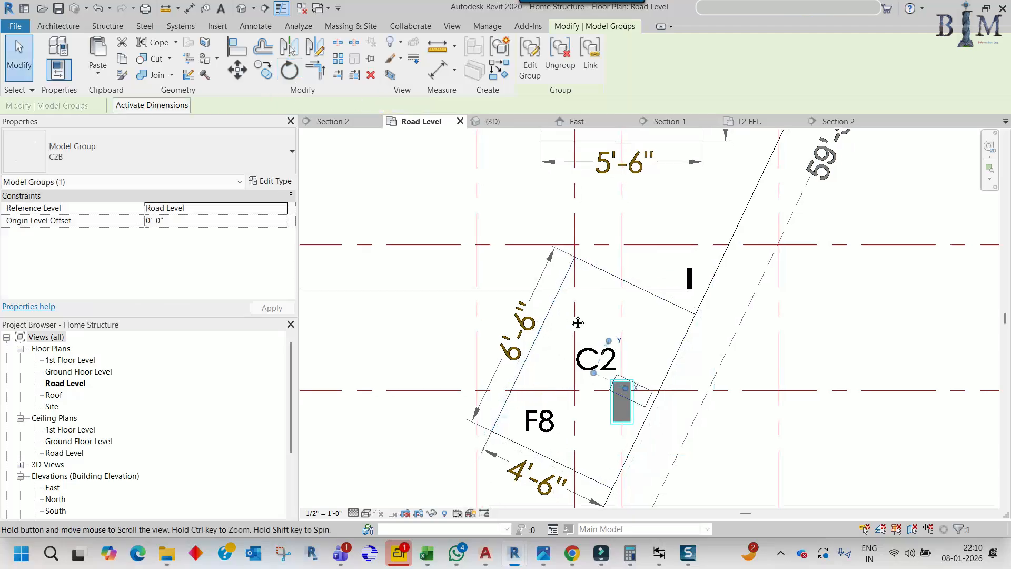
Ungroup the rotated copy and align its column wall with the long side of the drawn C2 column
middle_click_drag(648, 420, 608, 367)
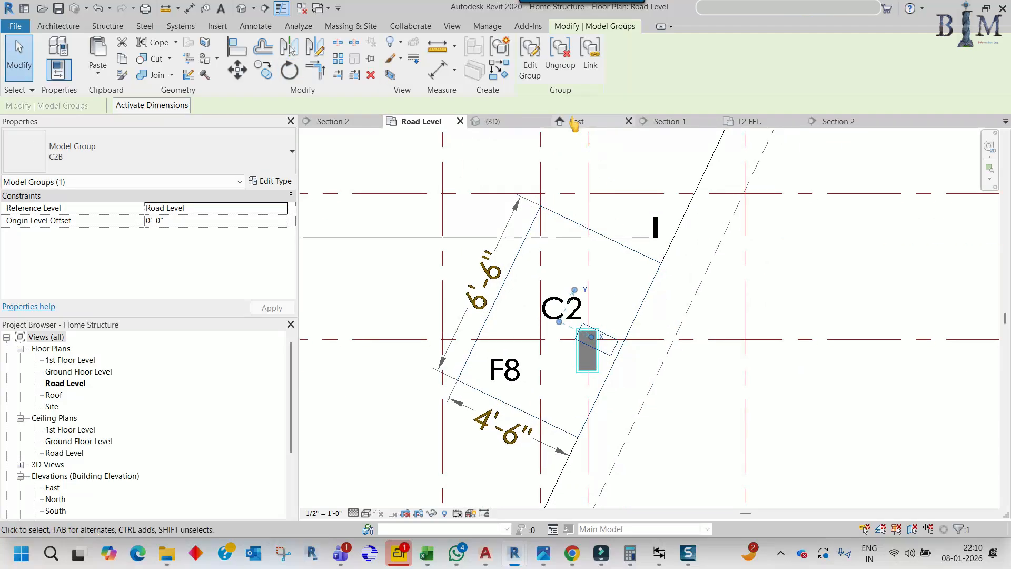
key("Escape")
scroll(598, 363, "up", 4)
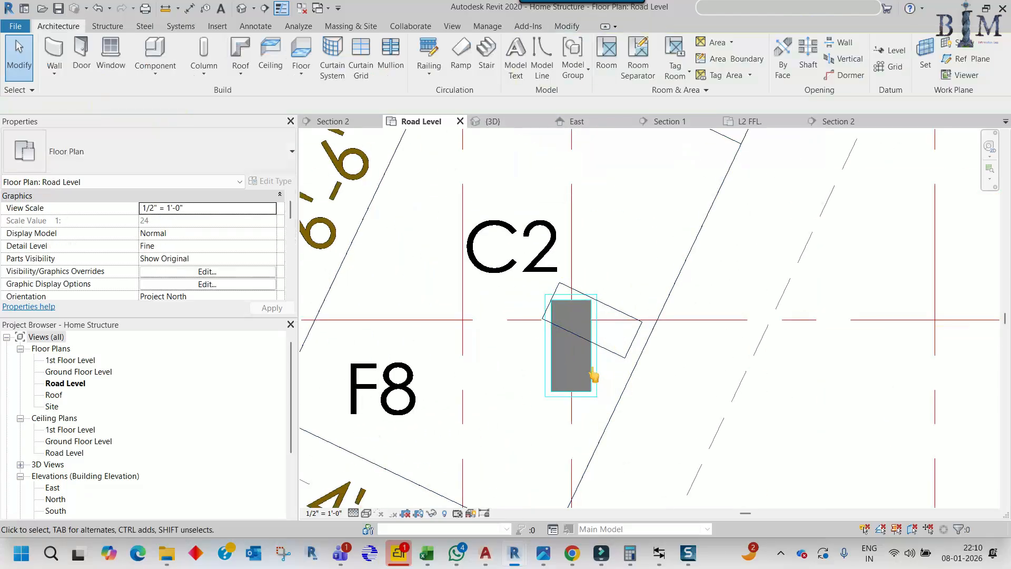
key("a")
key("l")
left_click(552, 351)
left_click(574, 334)
key("Escape")
Adjust both ends of the aligned column wall to the ends of the drawn C2 column
left_click(575, 314)
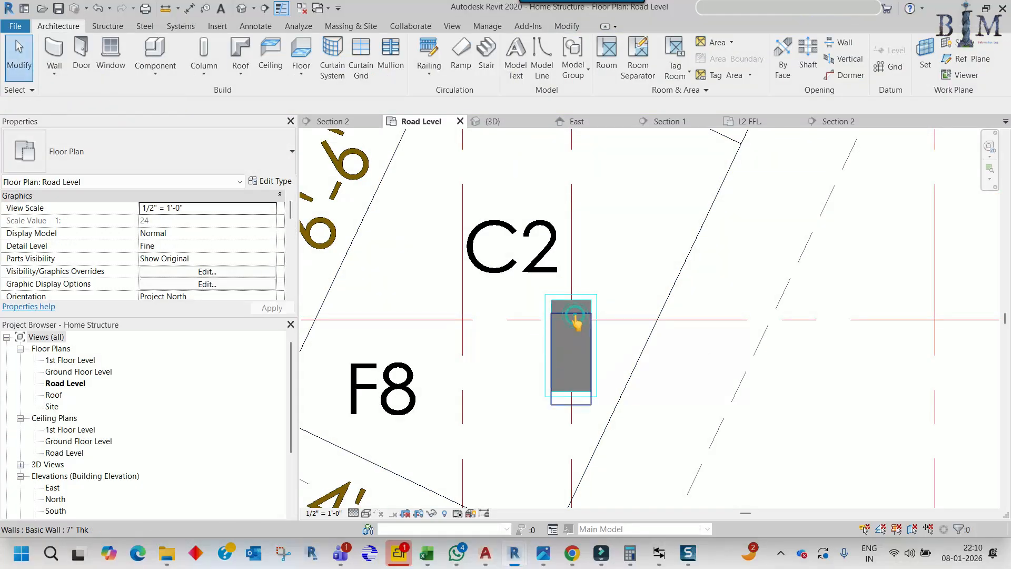
scroll(570, 316, "up", 4)
left_click_drag(535, 310, 537, 269)
scroll(558, 343, "down", 2)
middle_click_drag(582, 434, 564, 298)
scroll(531, 366, "up", 2)
left_click_drag(521, 372, 520, 326)
scroll(541, 349, "down", 3)
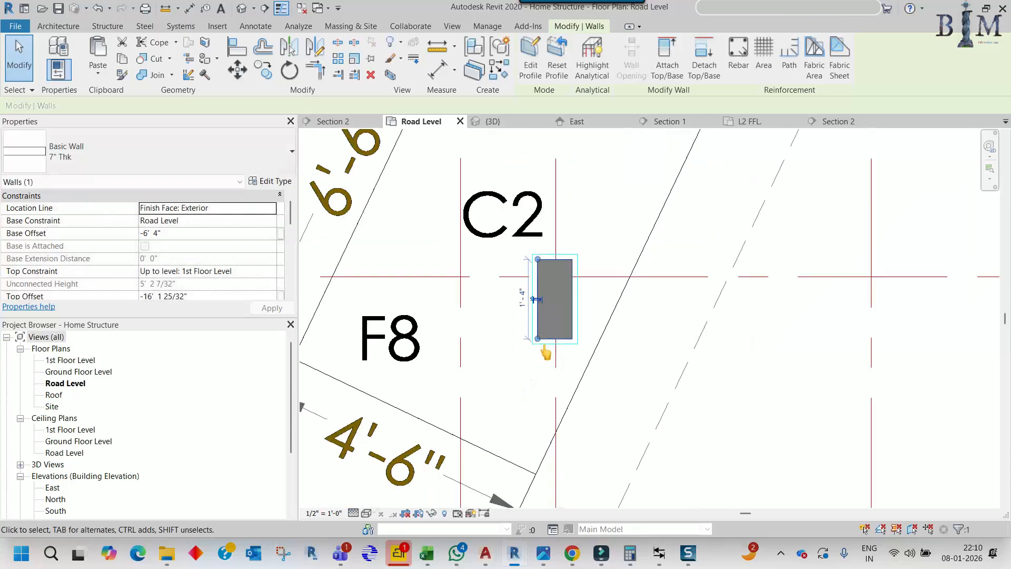
Group the slanted F8 footing and its column wall as a model group named C2C
middle_click_drag(548, 305, 578, 374)
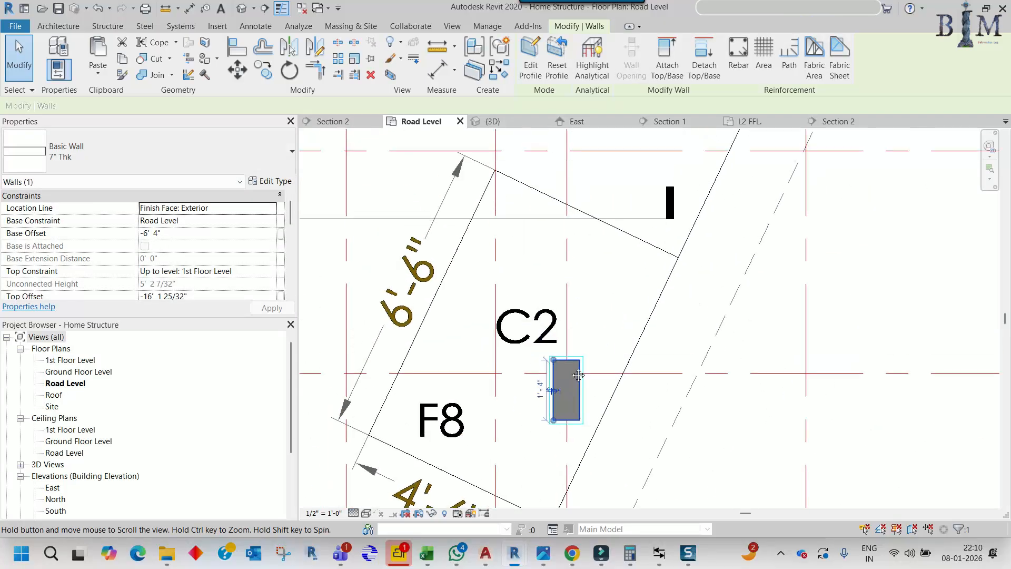
left_click(638, 240, "ctrl")
scroll(624, 310, "down", 1)
scroll(623, 303, "down", 2)
middle_click_drag(602, 297, 620, 346)
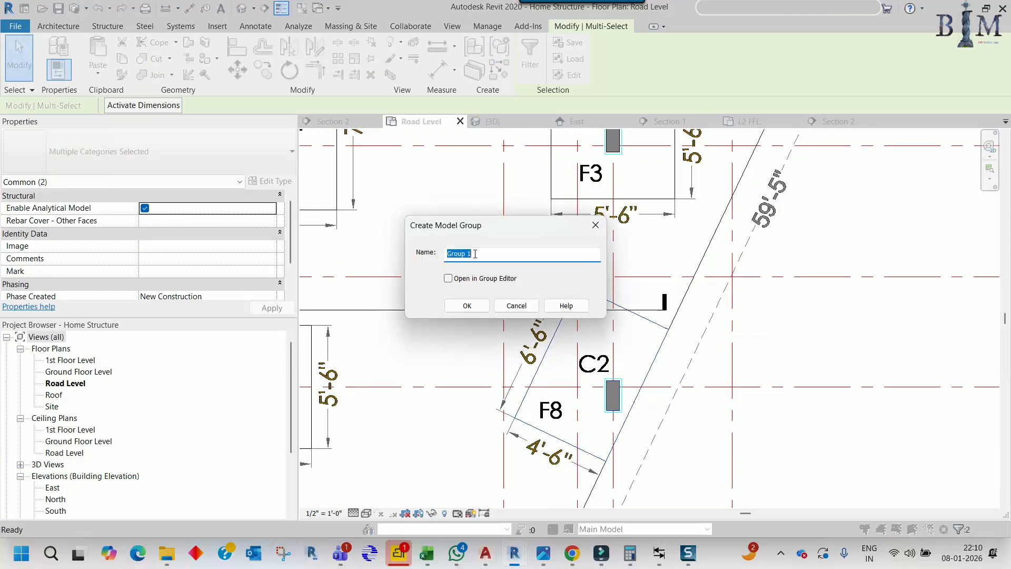
type("2C")
key("Return")
scroll(530, 376, "down", 3)
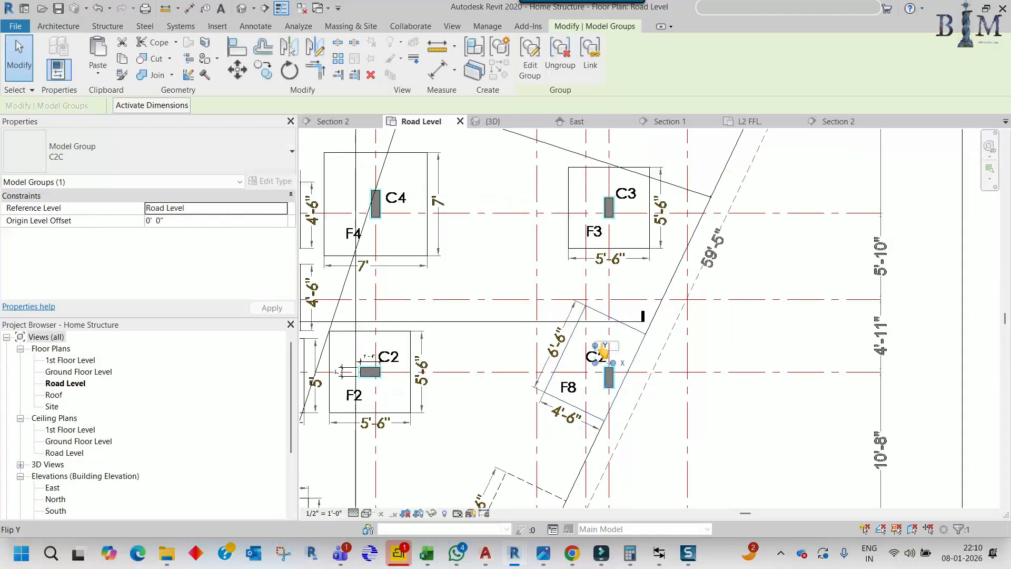
Copy group C2C onto the slanted F8 outline at column C3, and ungroup the copy
middle_click_drag(530, 376, 627, 299)
middle_click_drag(665, 353, 638, 388)
scroll(638, 388, "up", 2)
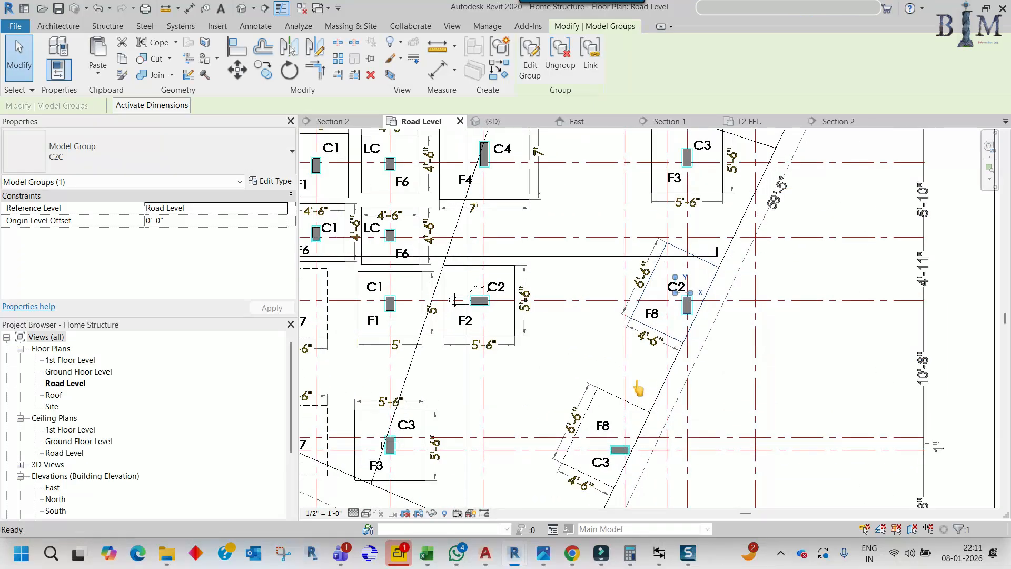
key("c")
key("o")
scroll(668, 243, "up", 5)
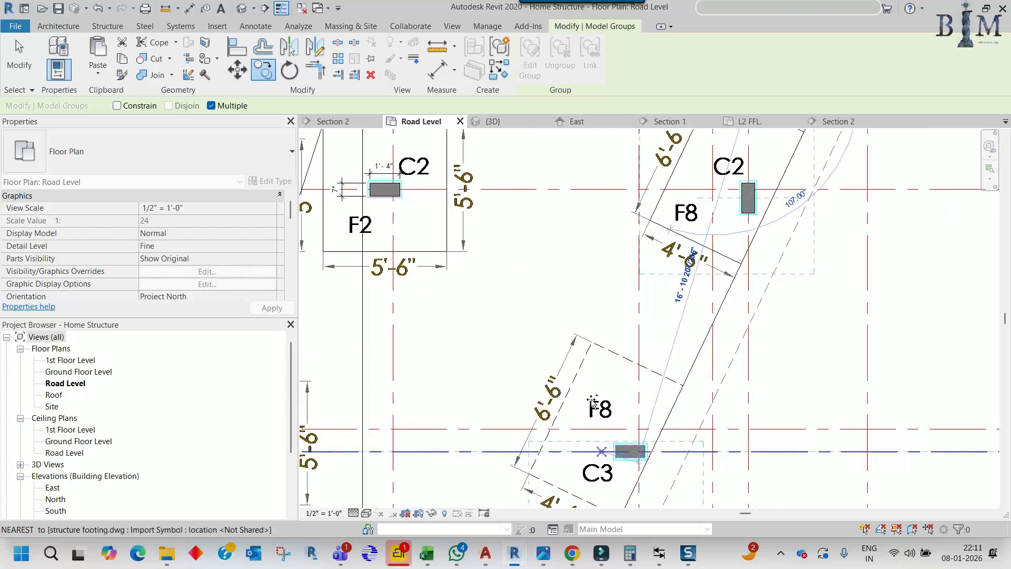
scroll(611, 303, "down", 4)
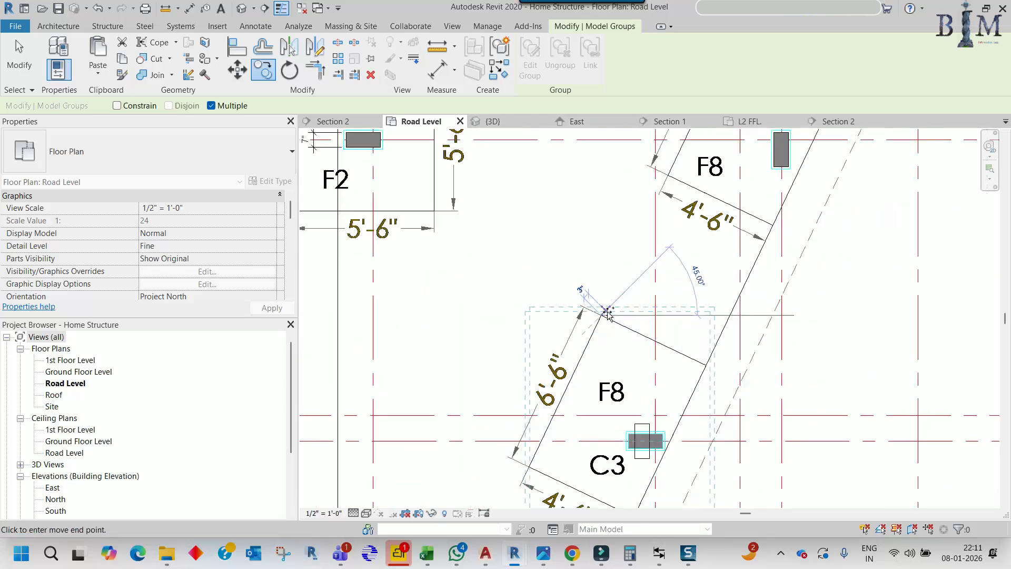
key("Escape")
scroll(600, 451, "up", 3)
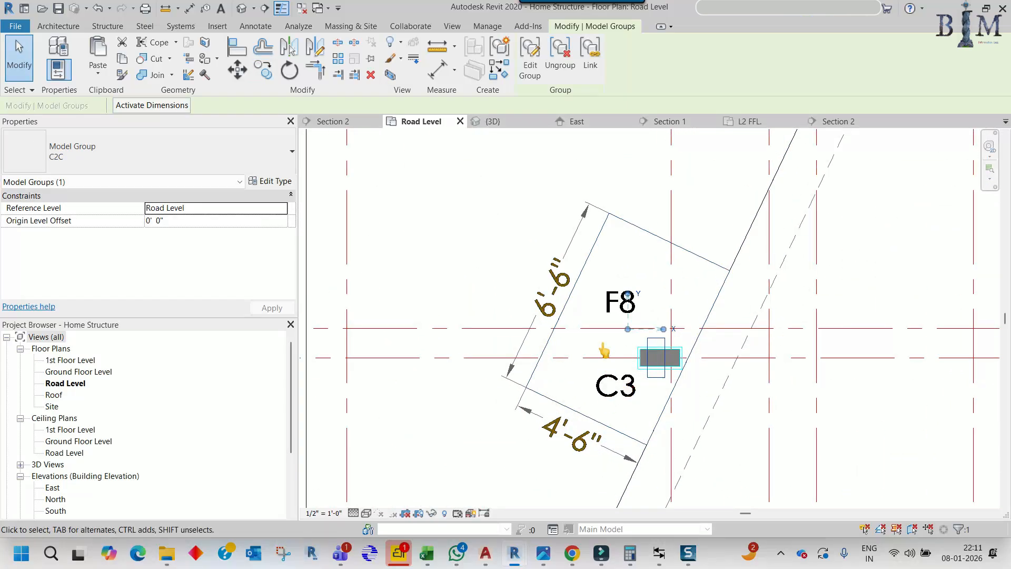
left_click(559, 53)
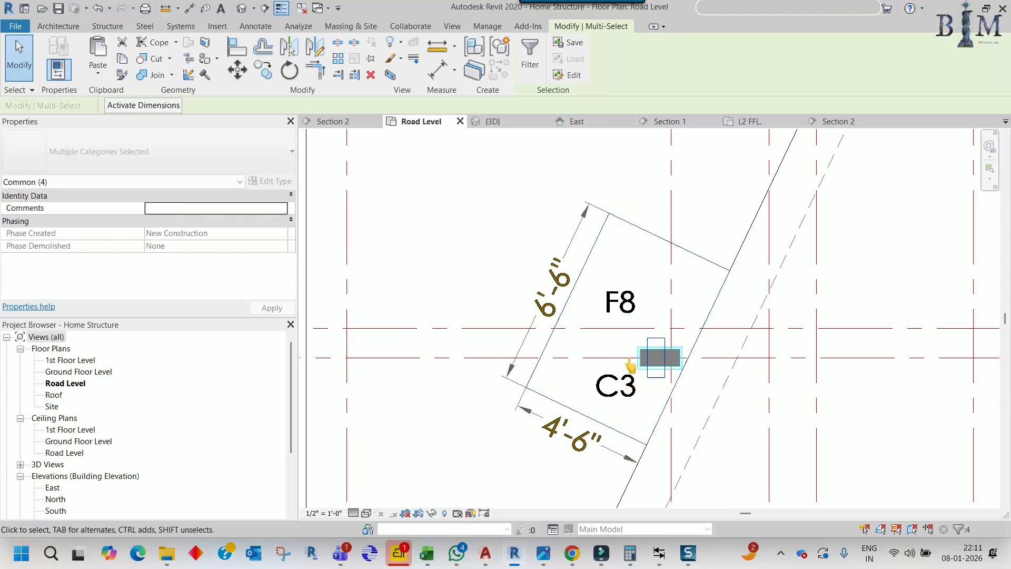
Rotate the 7-inch column wall on the slanted F8 footing at C3 by 90 degrees
key("Escape")
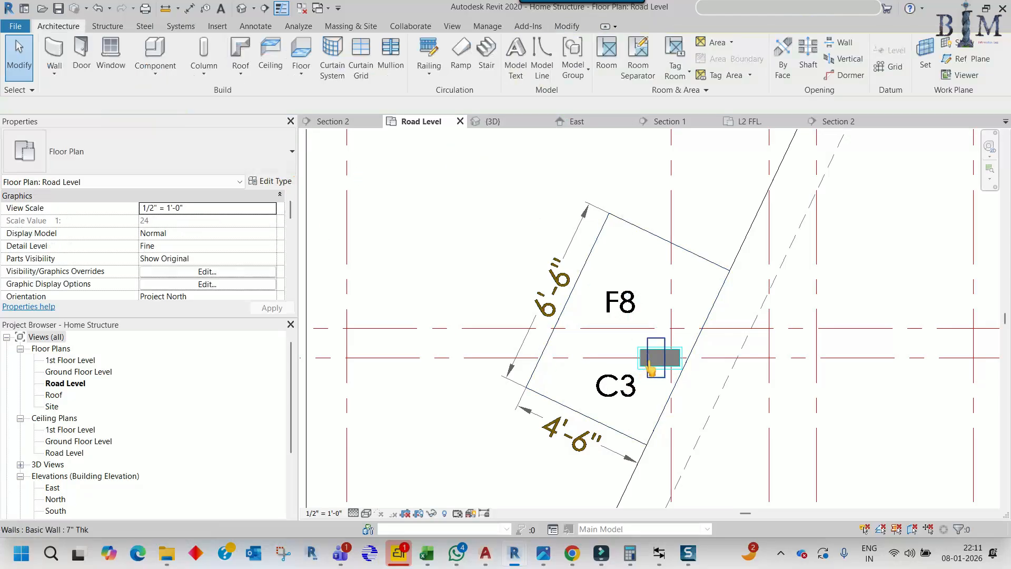
left_click(660, 359)
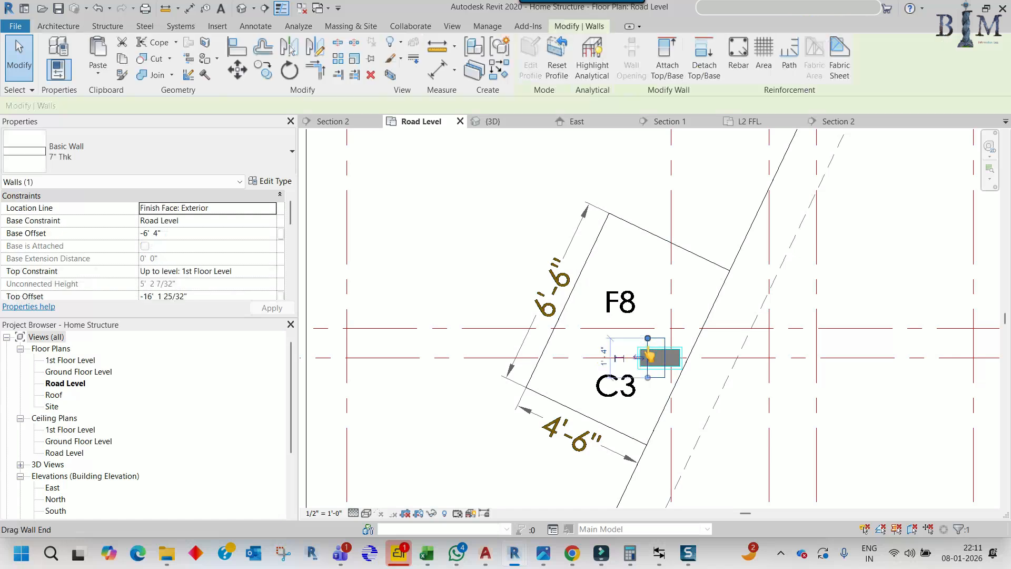
scroll(661, 363, "up", 2)
key("Escape")
left_click(663, 355)
key("r")
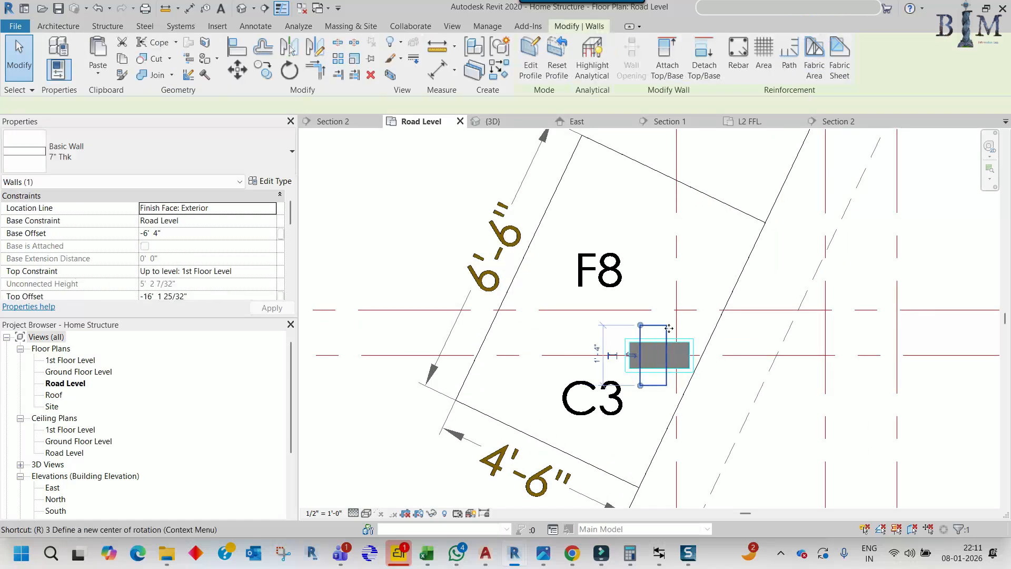
key("o")
left_click(666, 289)
type("90")
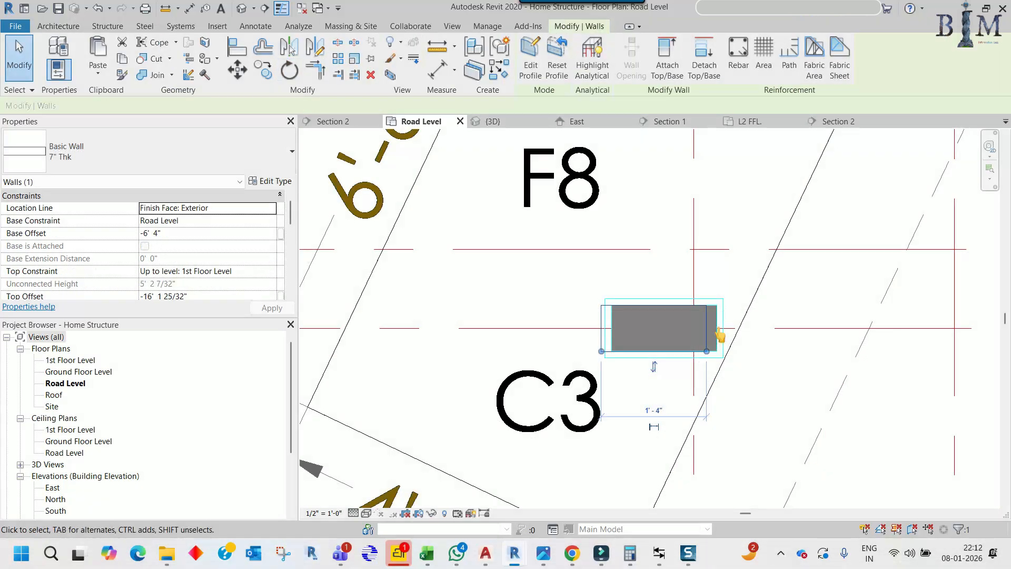
Move the rotated wall by its corner onto the matching corner of the drawn C3 column
key("v")
scroll(709, 311, "up", 4)
left_click(699, 292)
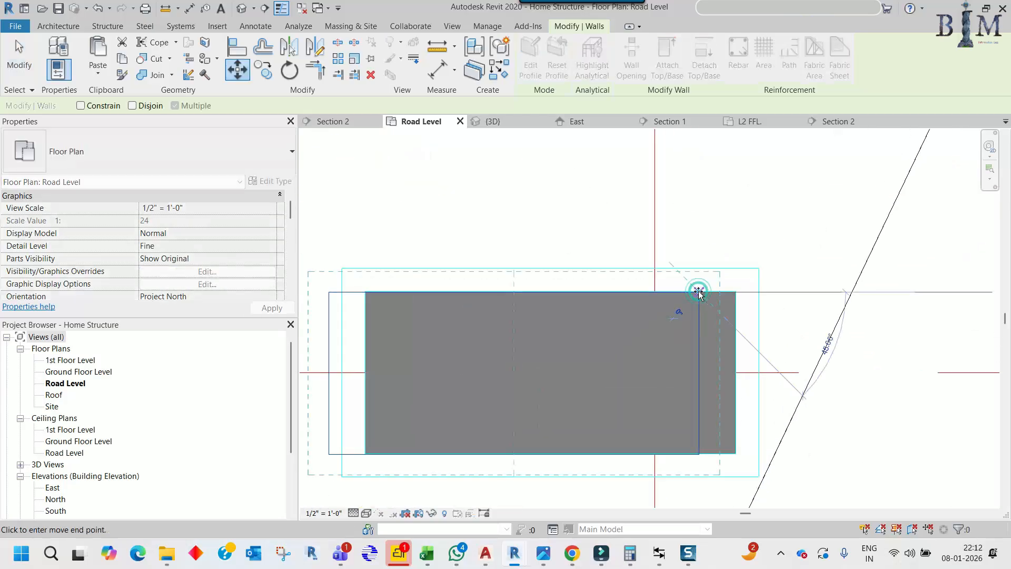
left_click(735, 294)
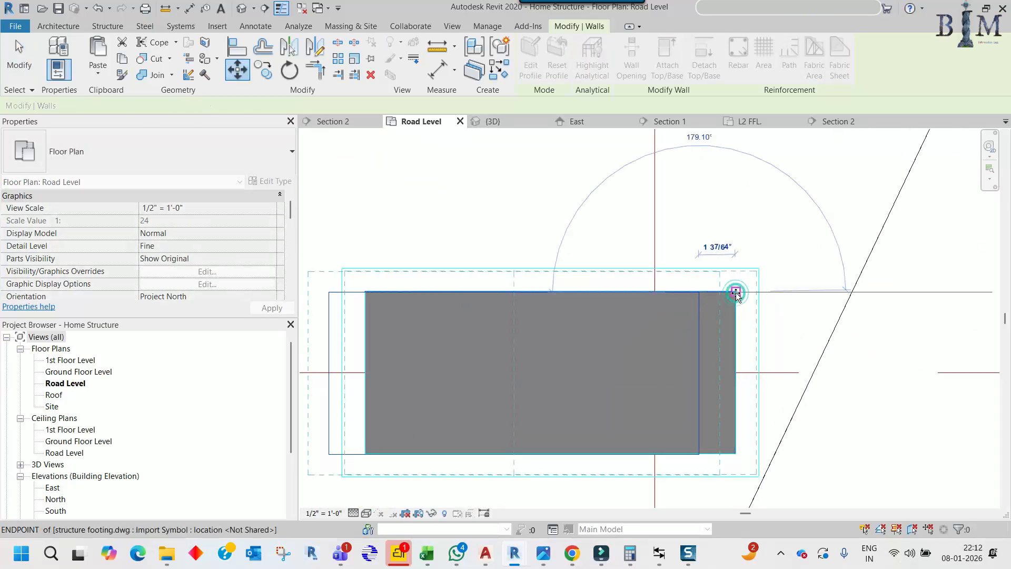
Group the C3 column wall and its slanted F8 footing as a named model group
scroll(736, 294, "down", 7)
scroll(675, 327, "down", 2)
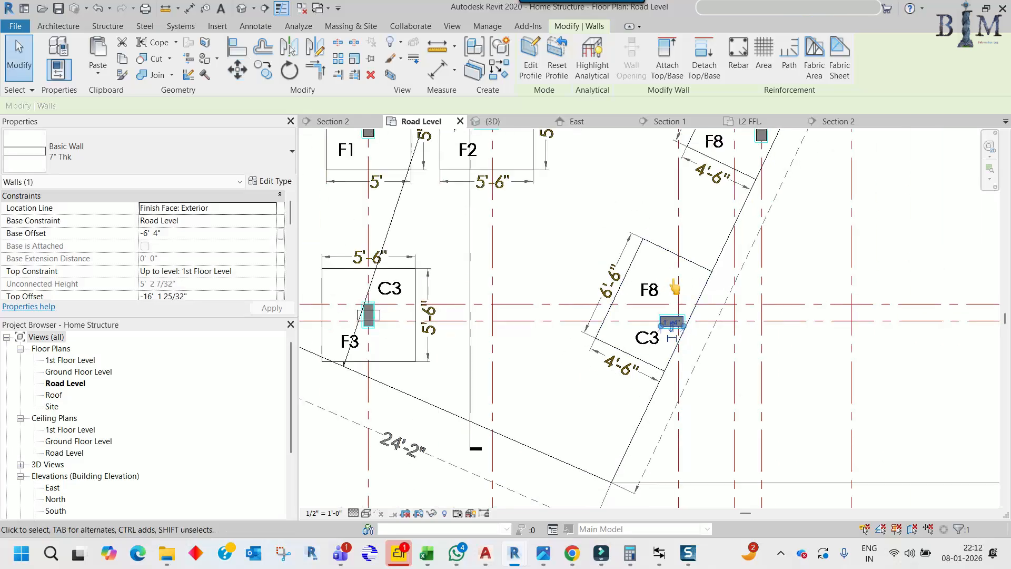
left_click(627, 279, "ctrl")
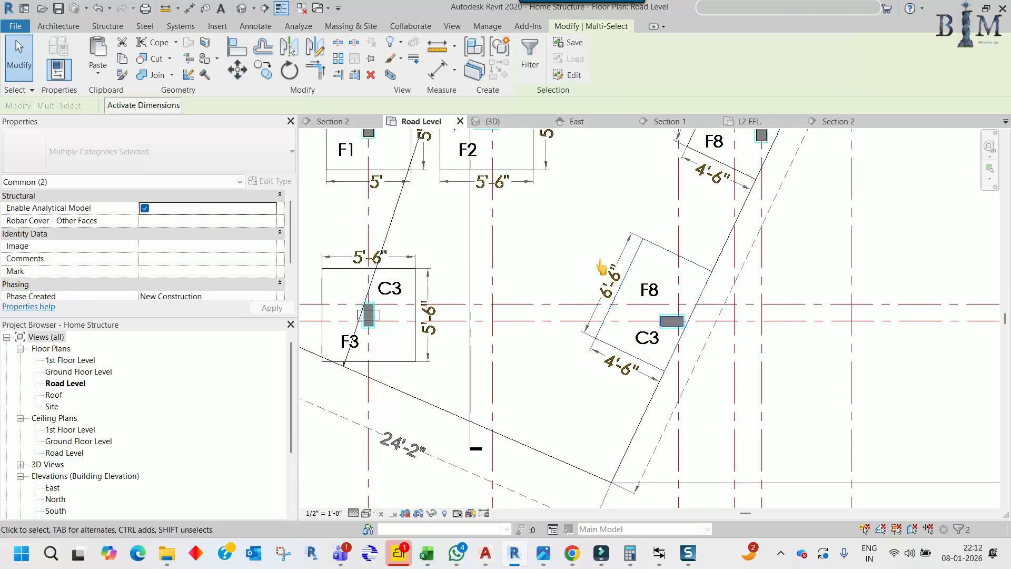
left_click(500, 52)
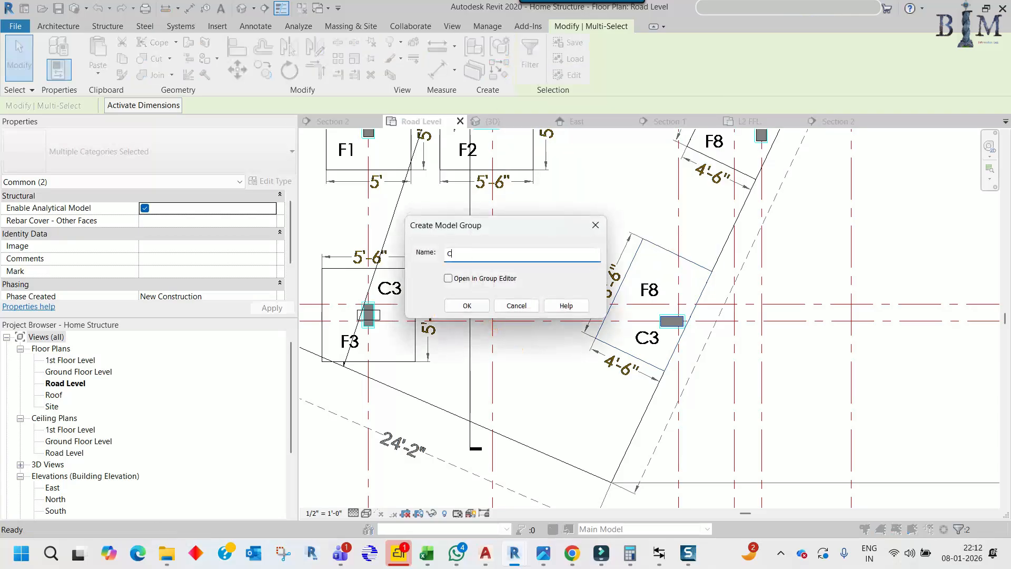
left_click(457, 306)
middle_click_drag(597, 317, 693, 336)
key("Escape")
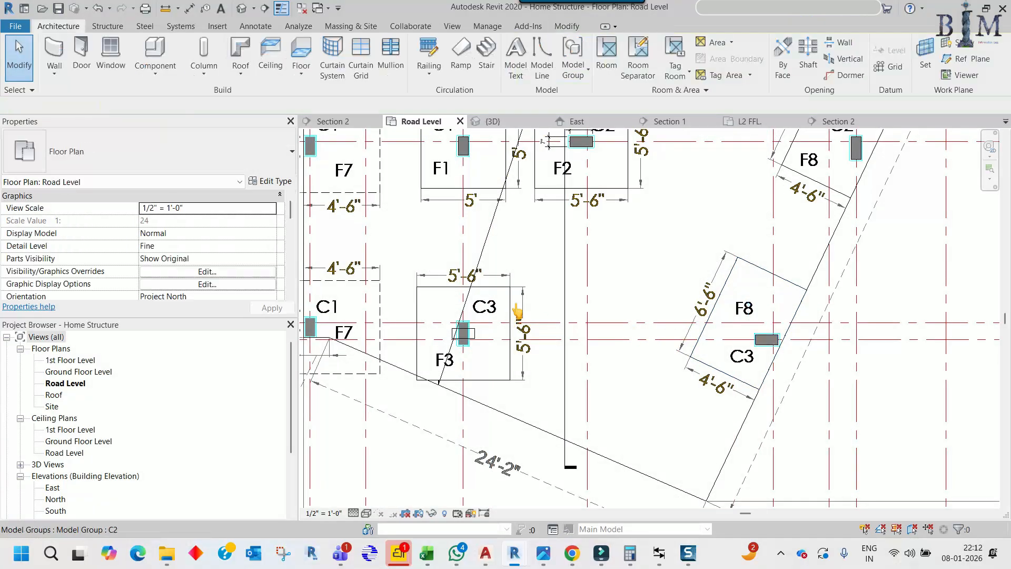
Rotate the C2 group on the F3 footing near grid 2 a quarter turn to match the drawn C3 column
left_click(514, 312)
middle_click_drag(476, 310, 524, 300)
key("r")
key("o")
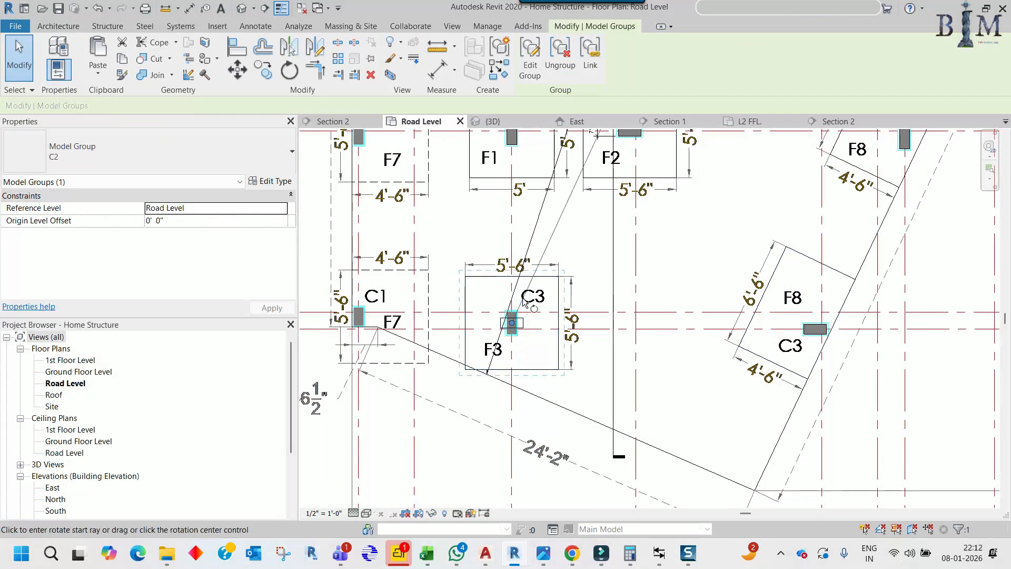
key("Return")
scroll(543, 266, "down", 2)
middle_click_drag(571, 258, 646, 257)
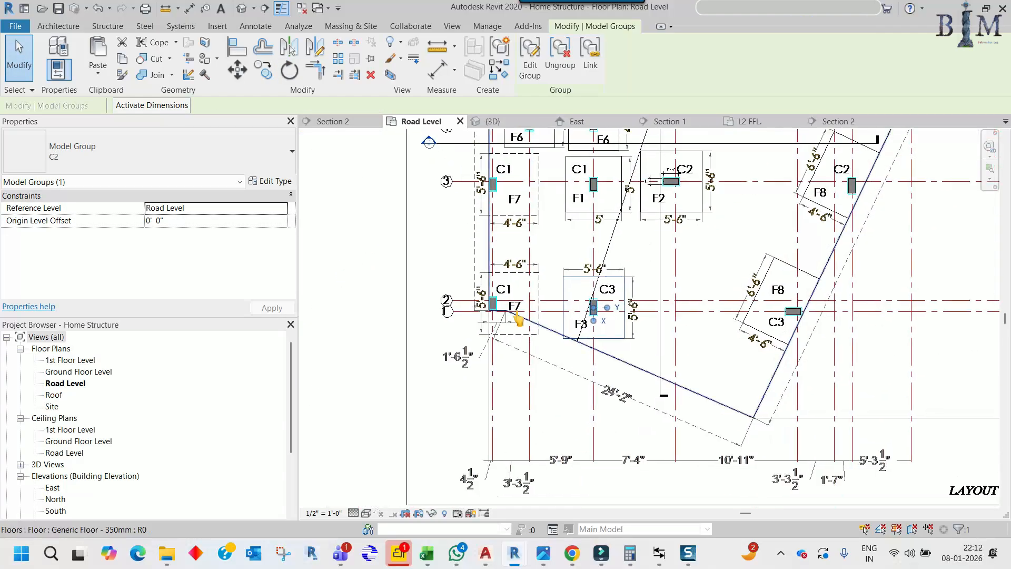
Check the footing and column groups across the plan, including the LC groups on the F6 footings, against the drawing
scroll(518, 319, "up", 4)
left_click(571, 238)
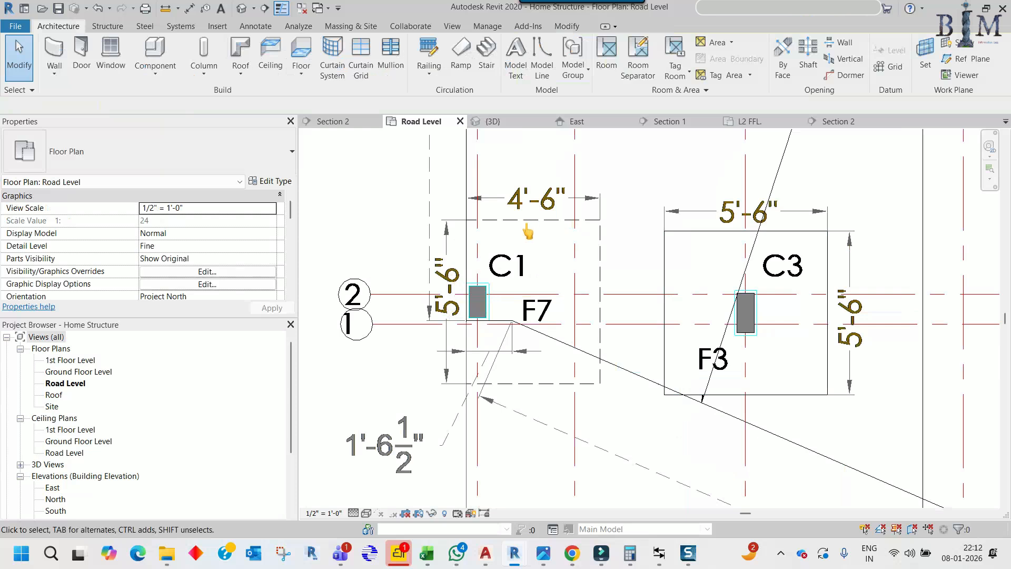
scroll(528, 231, "down", 6)
middle_click_drag(622, 278, 610, 375)
scroll(559, 255, "up", 3)
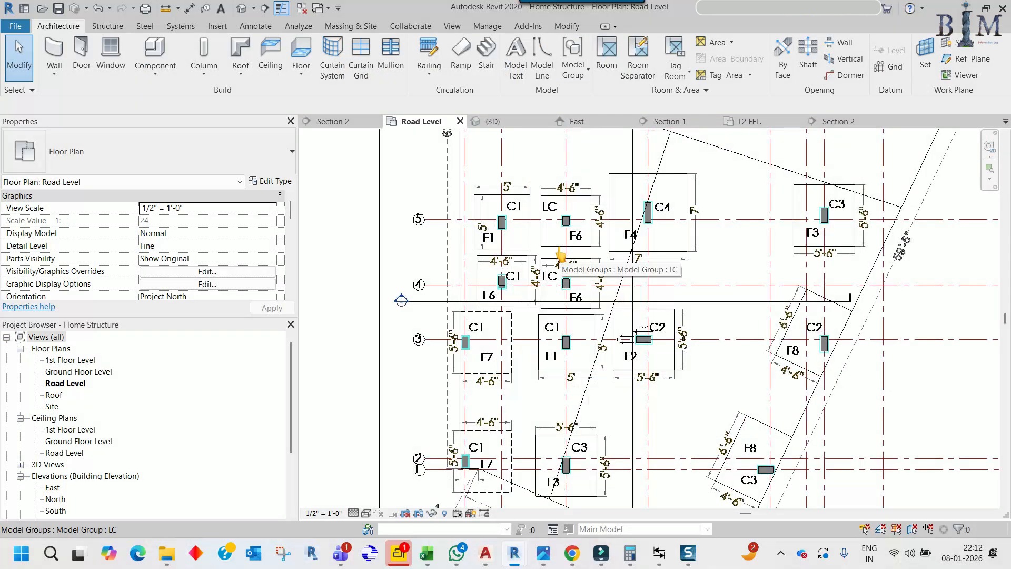
middle_click_drag(668, 268, 570, 310)
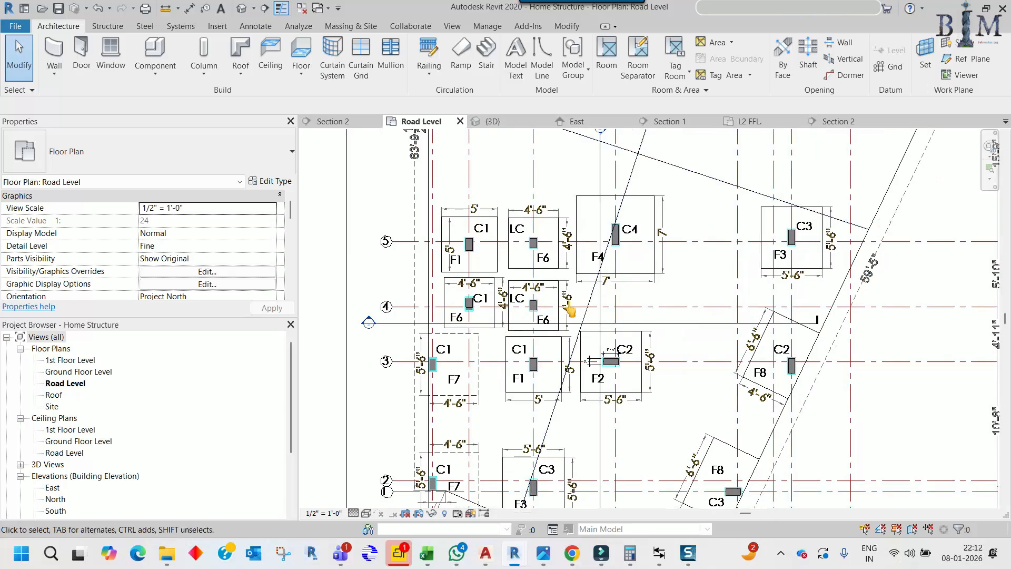
scroll(532, 307, "up", 3)
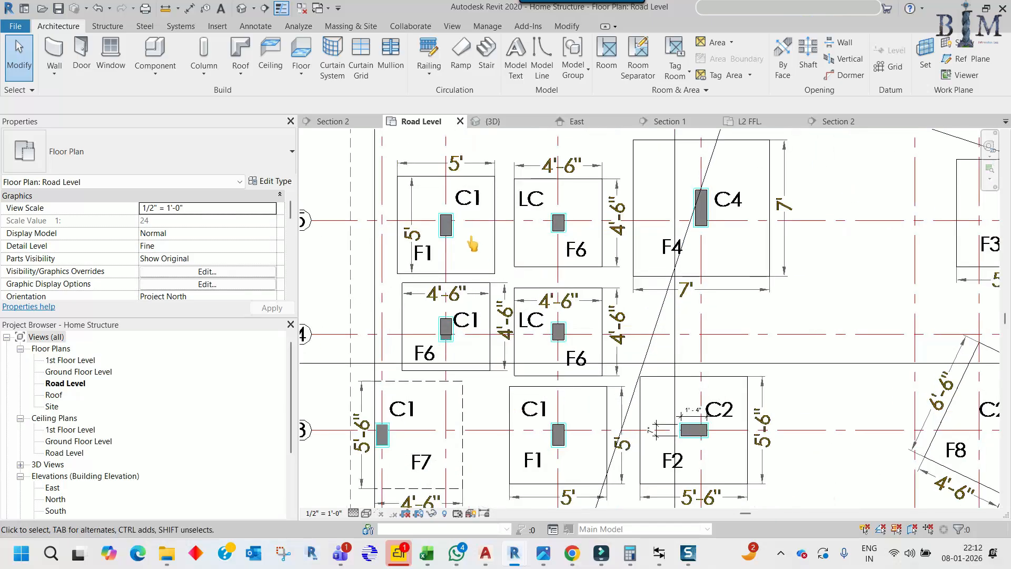
left_click(508, 258)
left_click(545, 262)
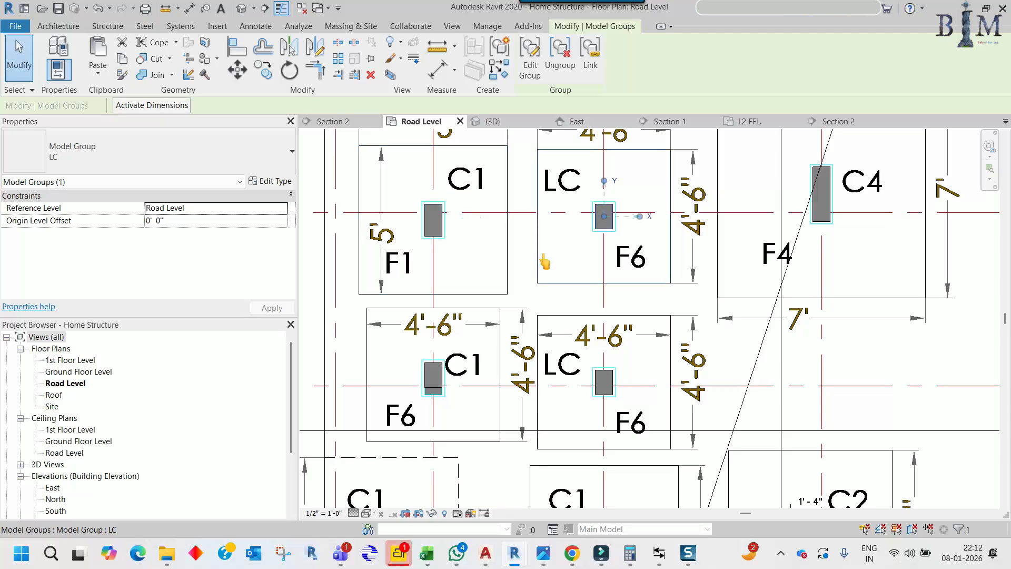
left_click(565, 318)
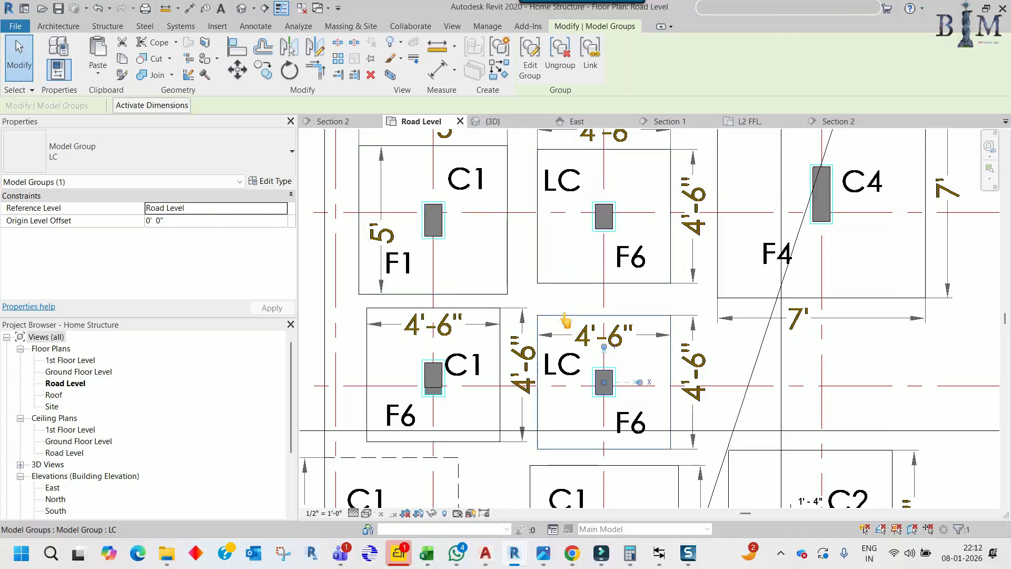
left_click(491, 316)
scroll(491, 316, "down", 3)
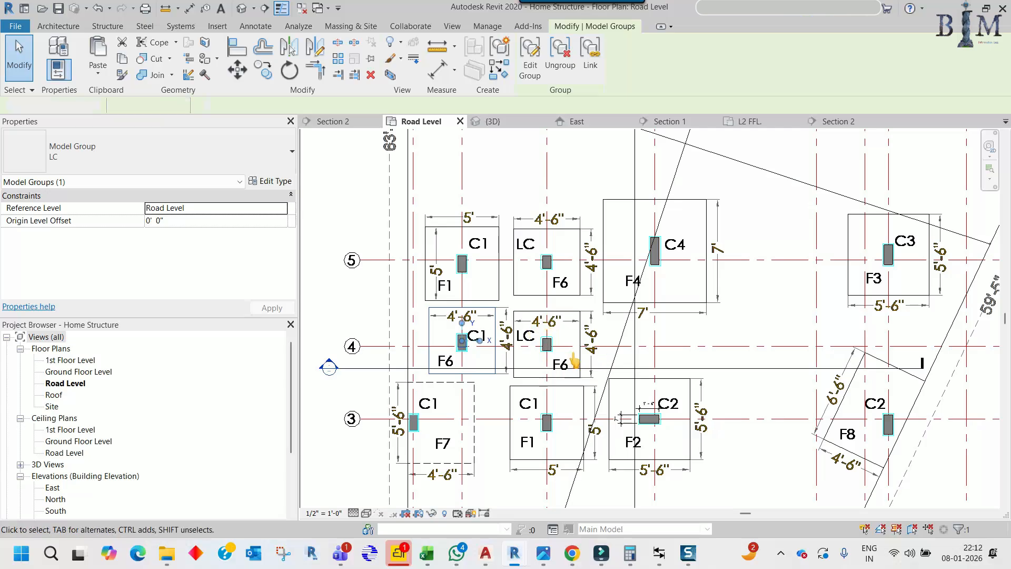
key("Escape")
scroll(578, 355, "down", 3)
middle_click_drag(697, 316, 637, 470)
scroll(692, 284, "down", 3)
middle_click_drag(711, 226, 700, 307)
scroll(700, 306, "up", 3)
middle_click_drag(666, 221, 659, 311)
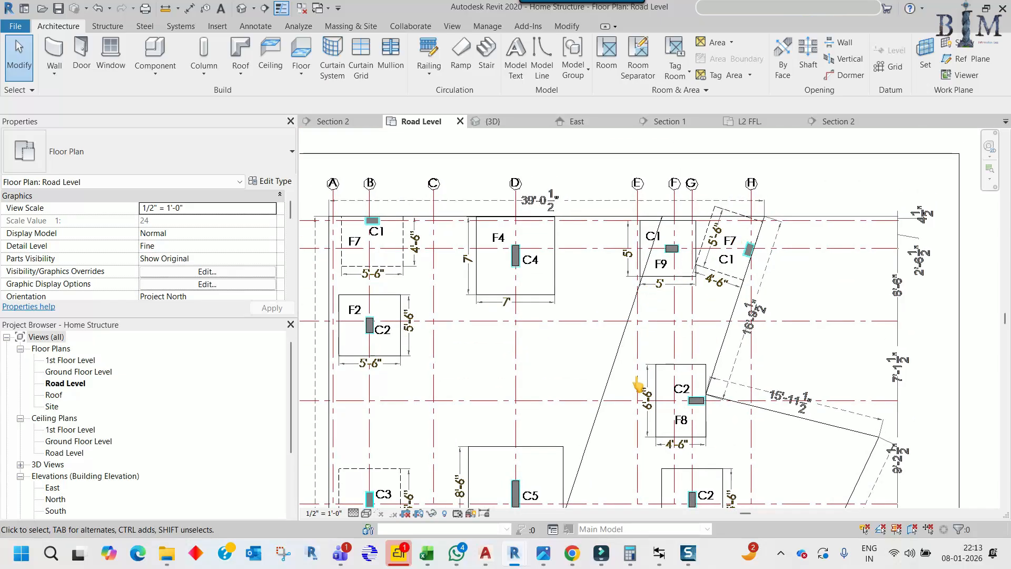
middle_click_drag(638, 385, 640, 262)
middle_click_drag(609, 408, 618, 262)
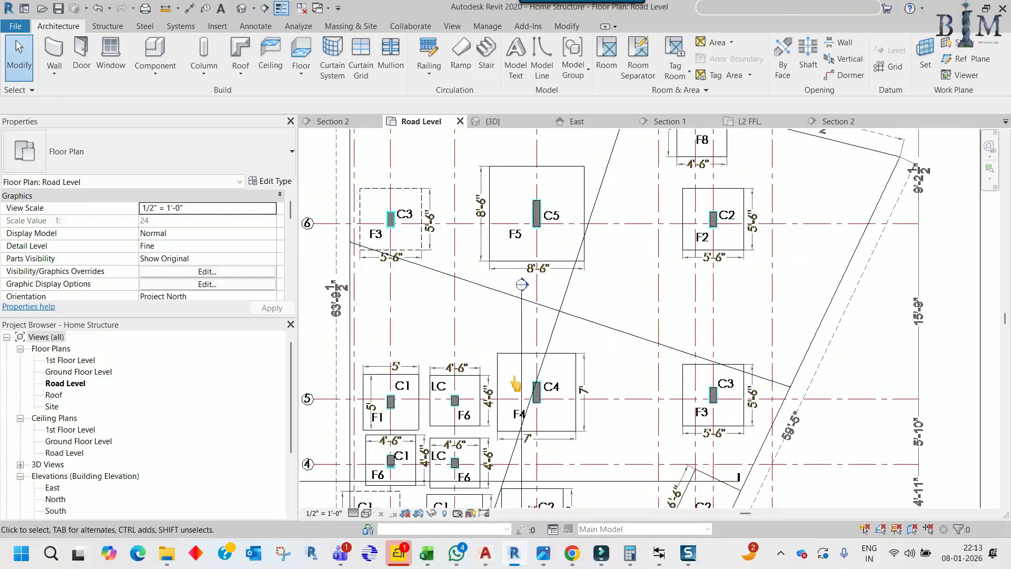
middle_click_drag(515, 384, 516, 269)
Copy group C2 from the F2 footing on grid 3 onto the F3 outline at column C3 on grid 6
left_click(567, 420)
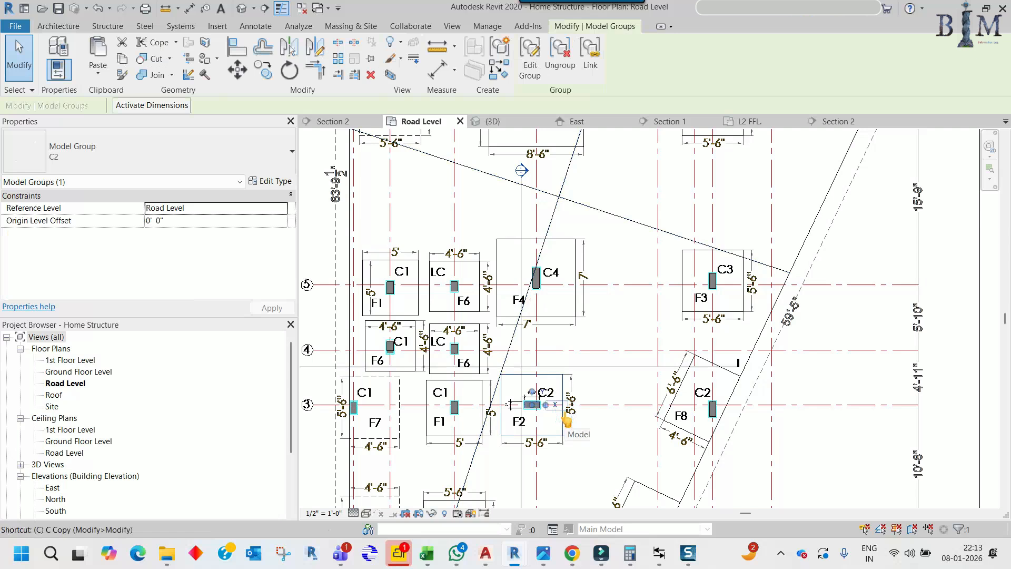
key("c")
scroll(495, 370, "up", 2)
left_click(503, 372)
middle_click_drag(415, 245, 526, 466)
middle_click_drag(389, 145, 415, 313)
scroll(415, 303, "up", 6)
left_click(418, 276)
scroll(418, 276, "down", 5)
key("Escape")
Rotate the copied group on the grid 6 F3 footing by 90 degrees to match the drawn C3 column
scroll(505, 315, "down", 2)
scroll(473, 306, "up", 4)
key("o")
left_click(518, 254)
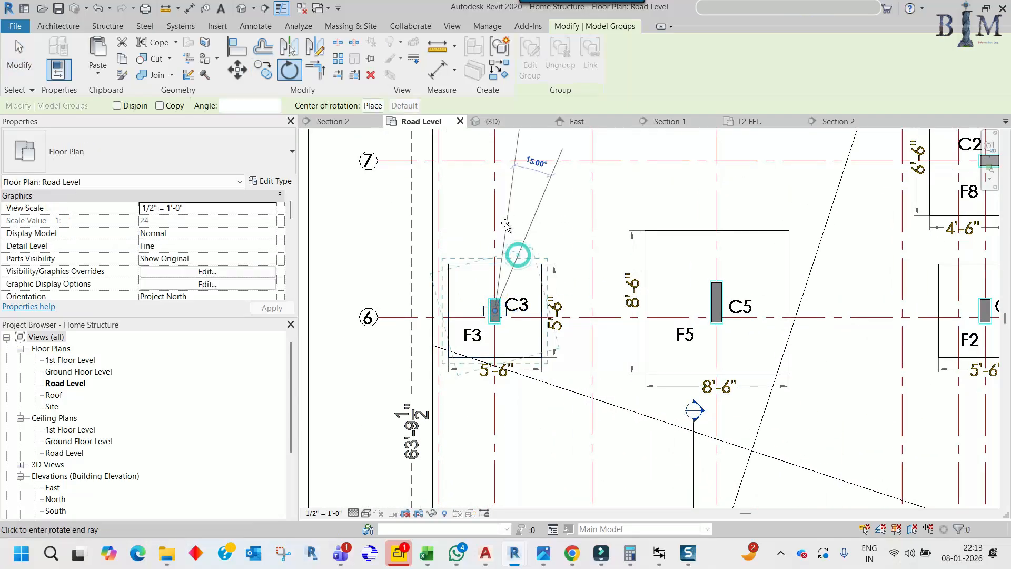
type("90")
key("Return")
scroll(508, 325, "down", 2)
scroll(507, 331, "down", 1)
middle_click_drag(625, 267, 552, 409)
key("Escape")
Copy group C5 from the F5 footing to the free area between footings F4 and F8, and ungroup the copy
scroll(681, 282, "up", 2)
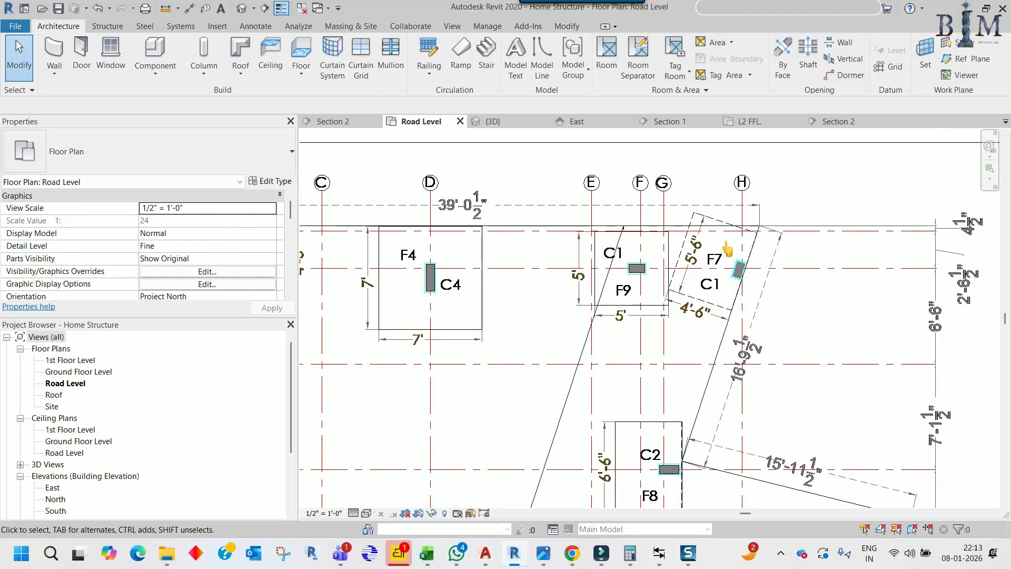
scroll(714, 265, "down", 2)
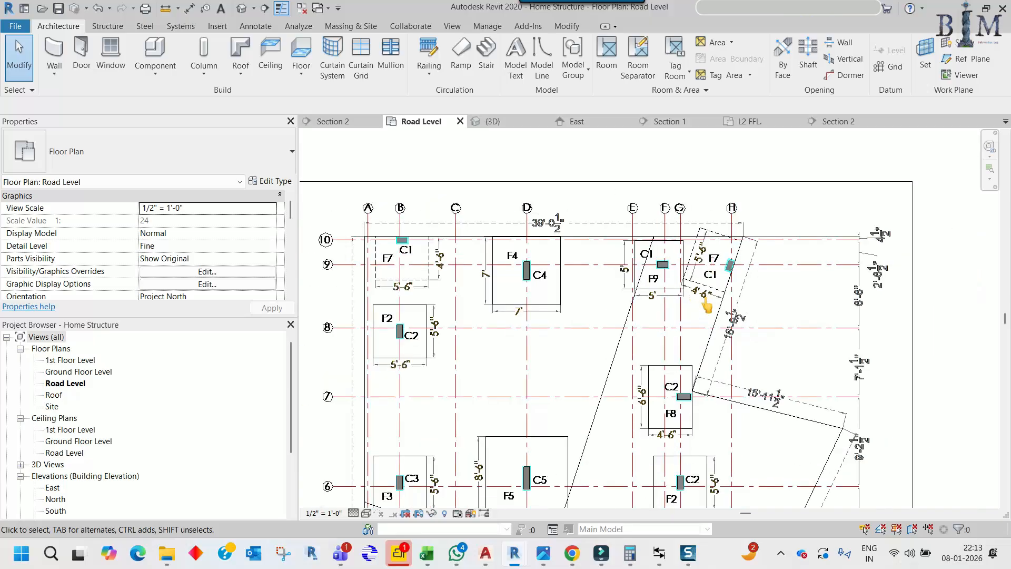
middle_click_drag(696, 315, 709, 242)
middle_click_drag(692, 382, 697, 321)
left_click(584, 312)
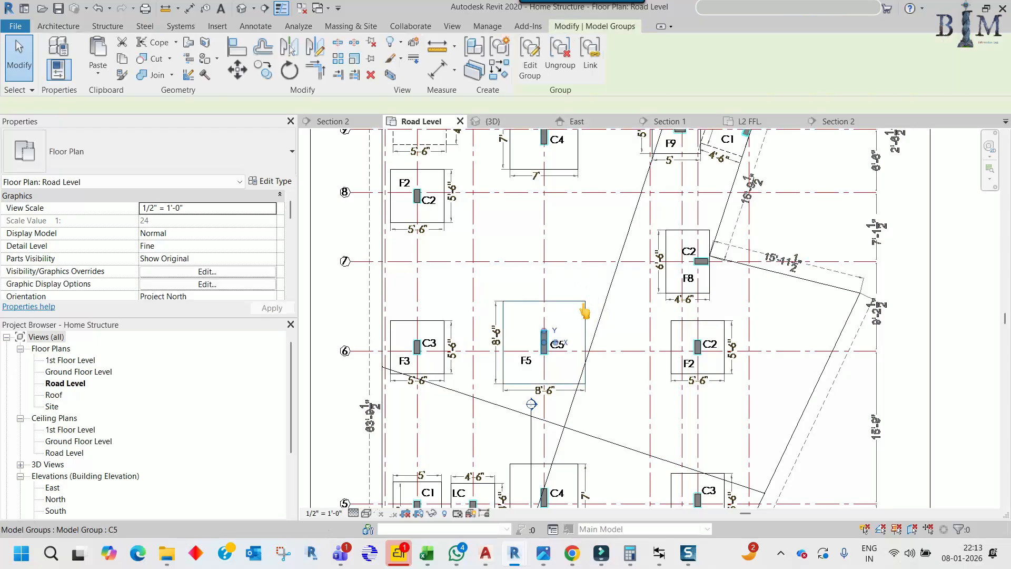
key("c")
left_click(569, 310)
middle_click_drag(600, 272, 569, 434)
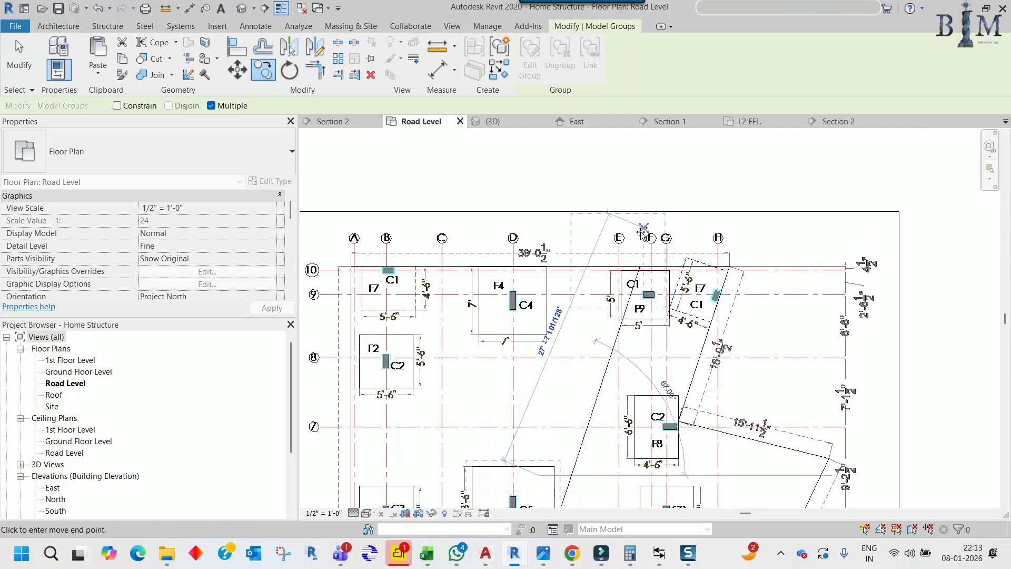
scroll(582, 340, "up", 2)
left_click(584, 344)
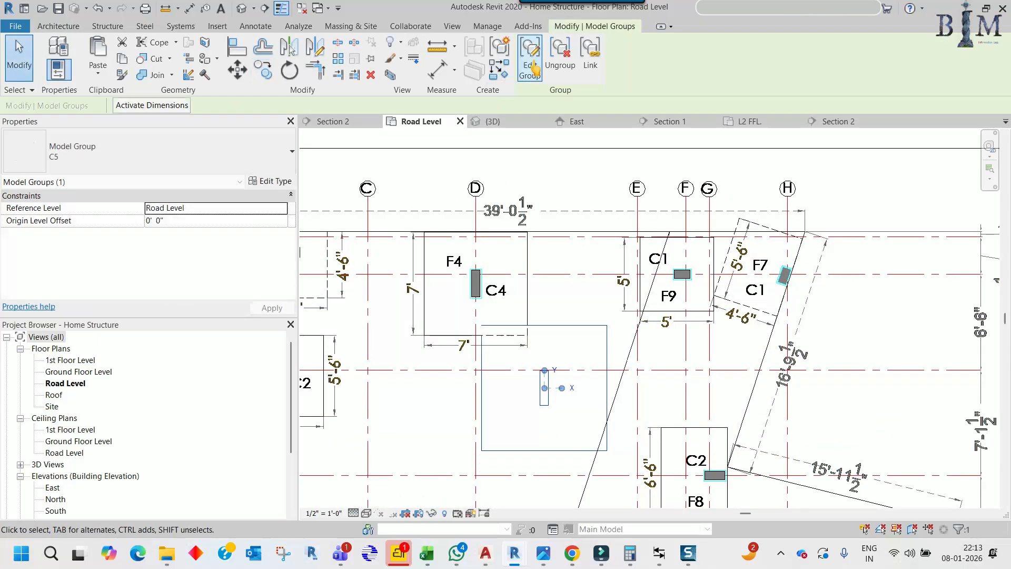
key("Escape")
Duplicate the ungrouped footing's type as F3D - 5f6i x 4f6i x 20i, with width 5' 6" and length 4' 6"
left_click(551, 326)
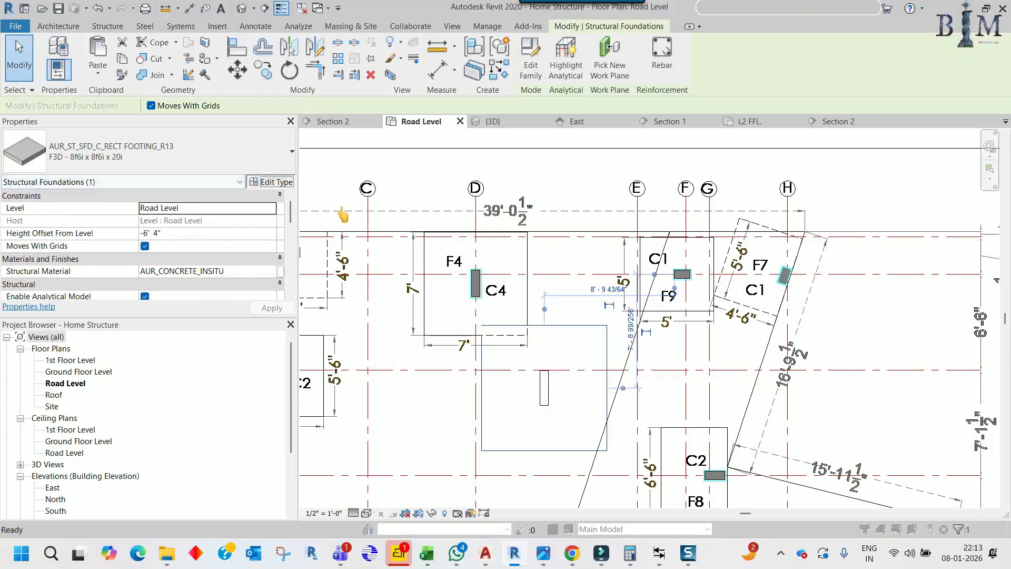
left_click(270, 181)
left_click(460, 145)
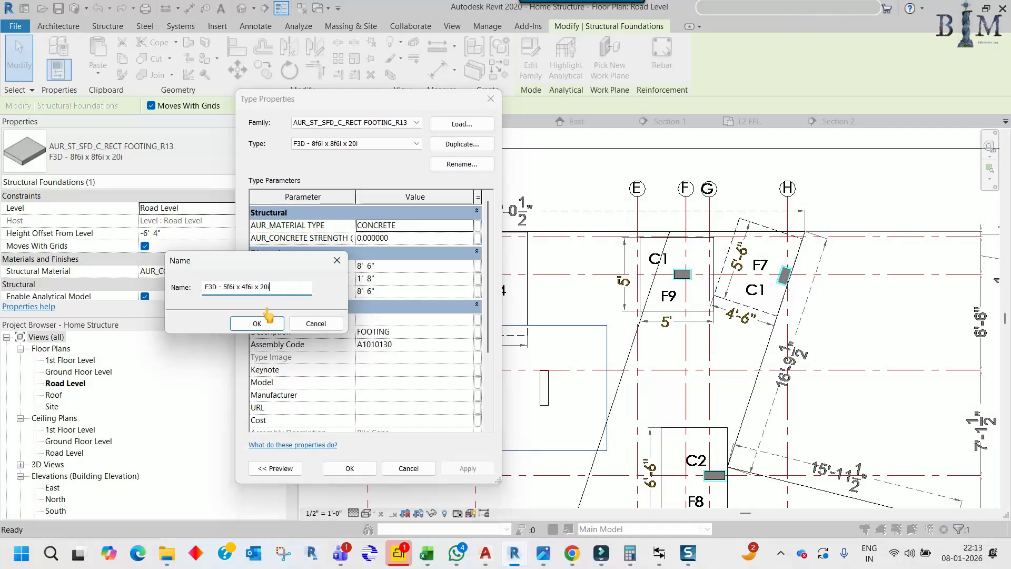
left_click(257, 323)
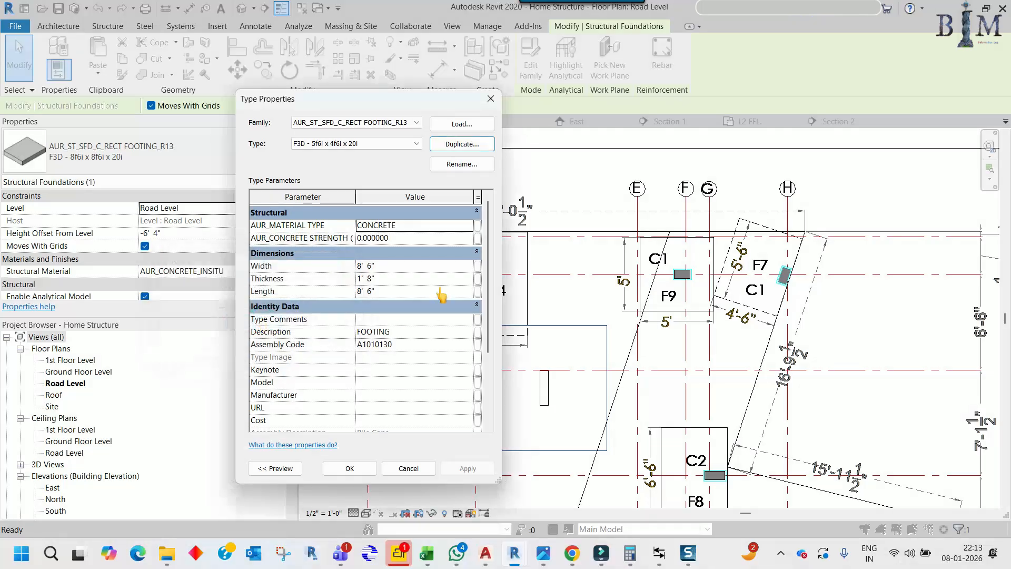
left_click(359, 266)
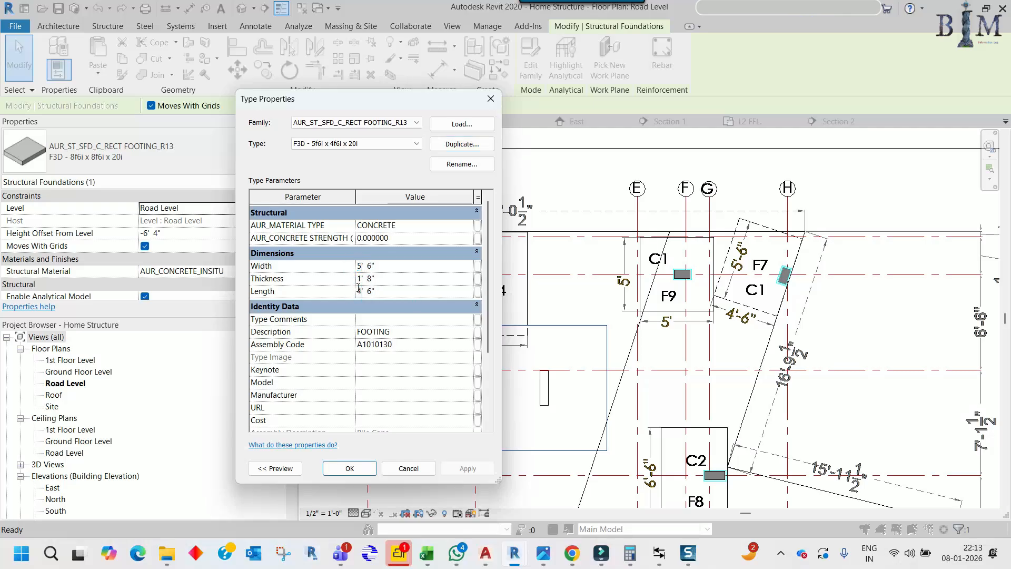
left_click(352, 469)
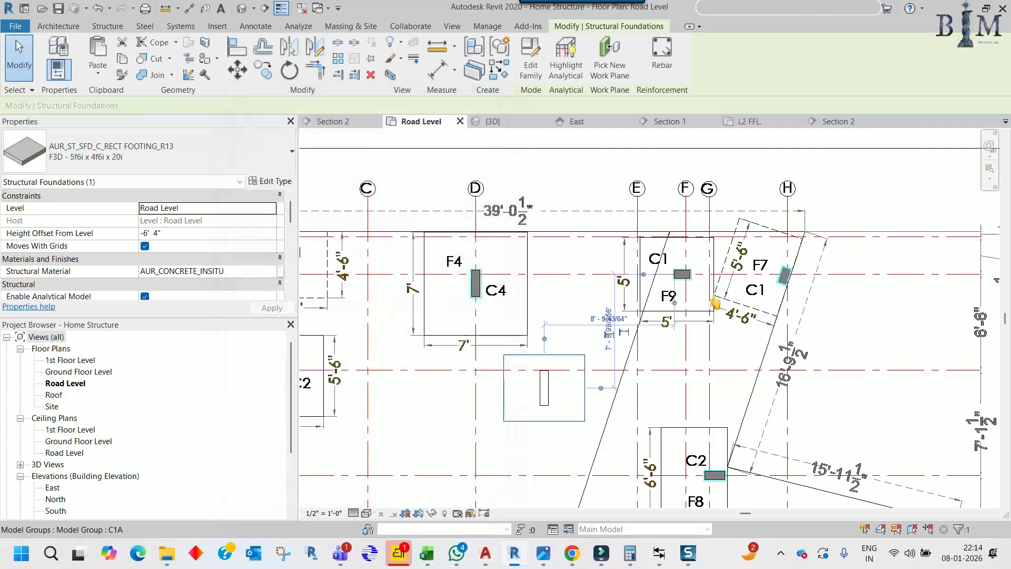
Move the F3D footing together with its column wall so the footing's upper corner sits on the peak of the slanted F7 outline
middle_click_drag(595, 374, 569, 371)
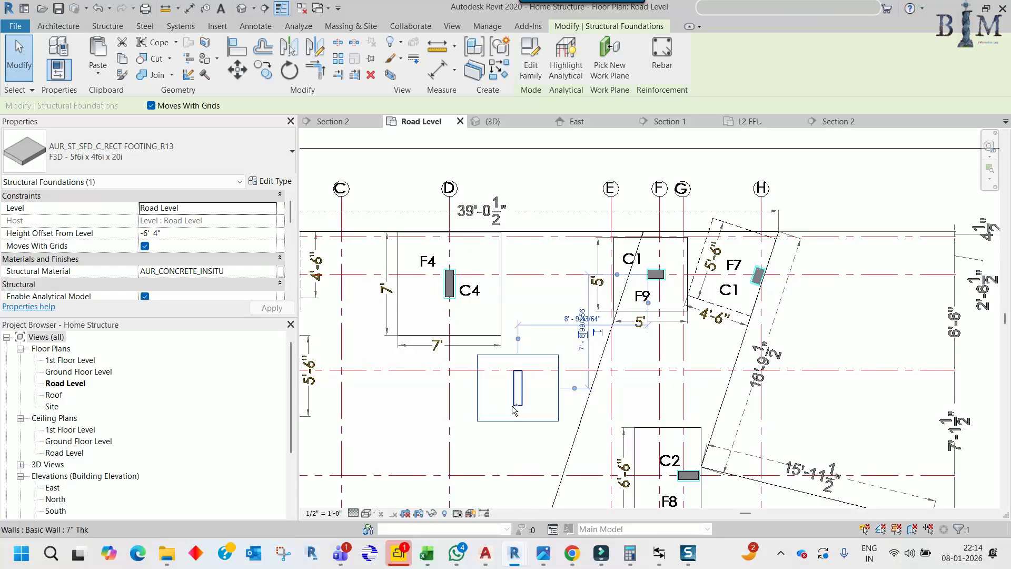
left_click(512, 406, "ctrl")
key("m")
key("v")
scroll(564, 351, "up", 3)
left_click(558, 359)
middle_click_drag(658, 322, 545, 417)
scroll(683, 242, "up", 3)
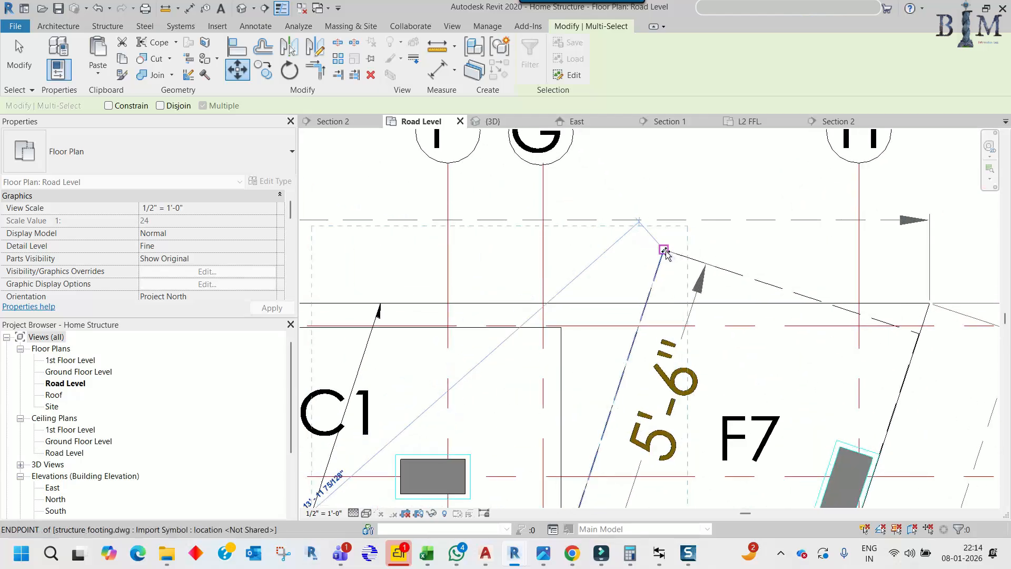
left_click(663, 249)
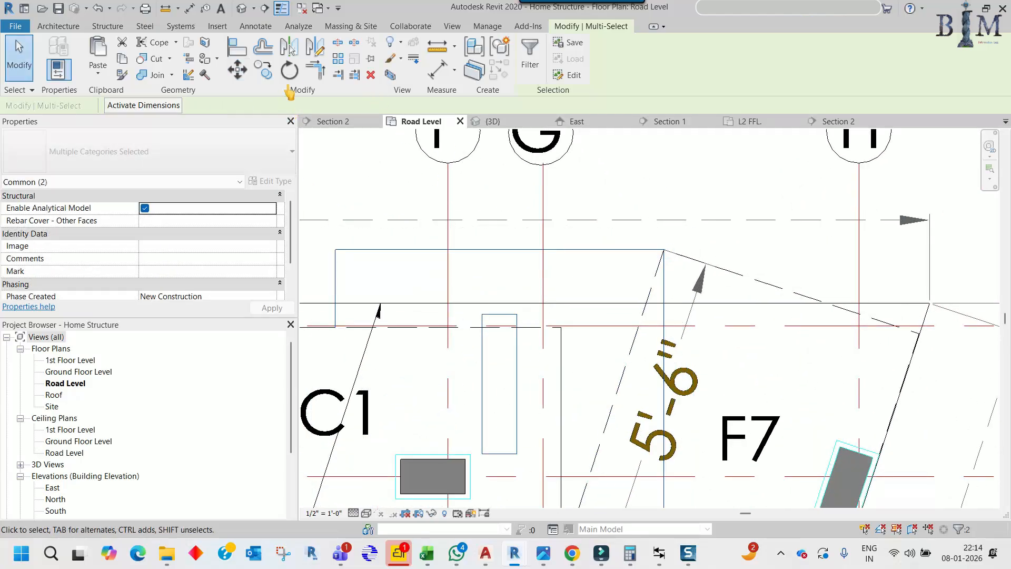
Rotate the footing and column wall about the shared corner to align with the slanted F7 outline near grid H
left_click(289, 70)
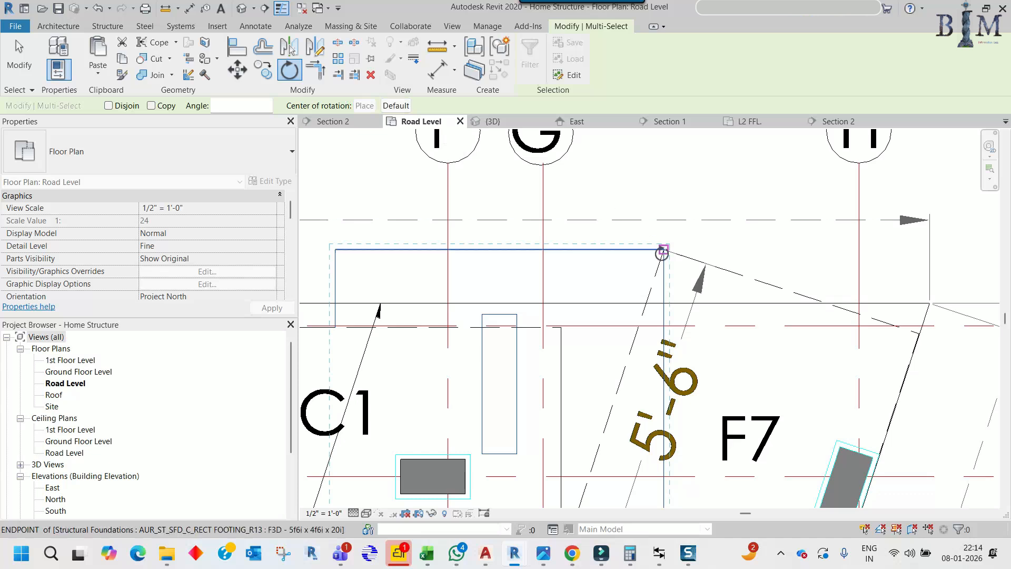
left_click(623, 249)
left_click(643, 310)
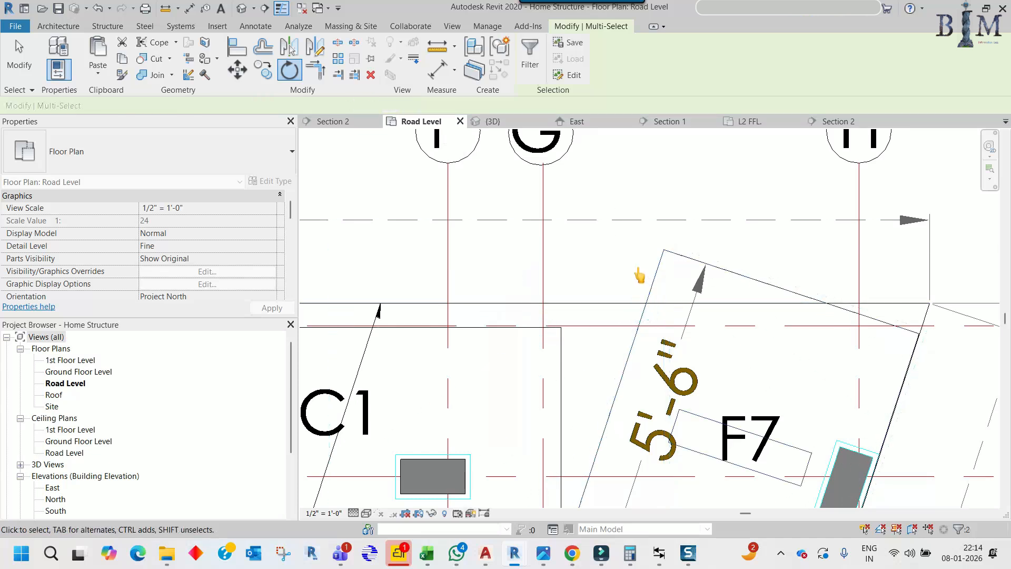
scroll(639, 276, "down", 2)
middle_click_drag(668, 303, 624, 236)
scroll(650, 271, "up", 1)
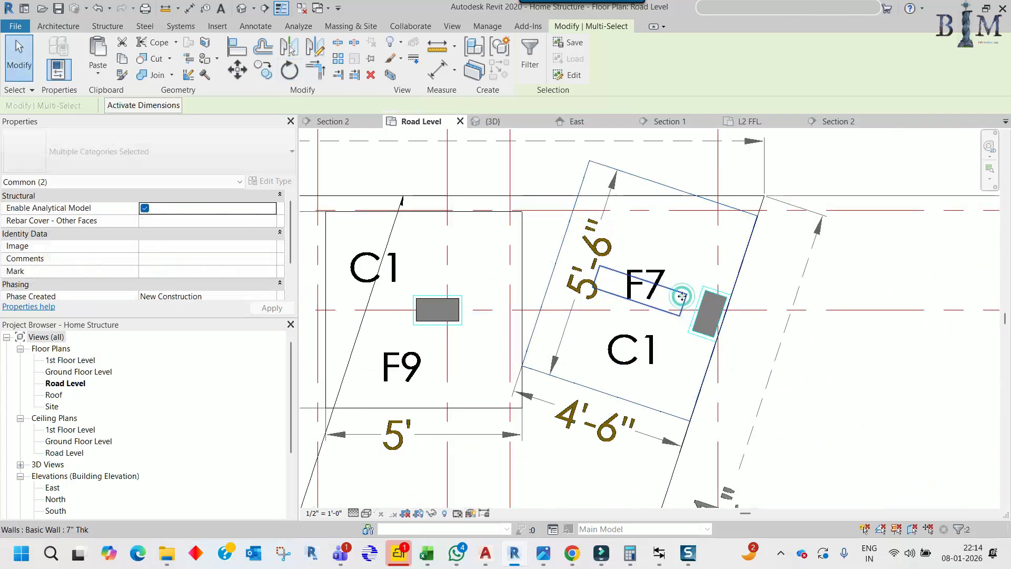
Rotate only the column wall inside the slanted F7 footing by 90 degrees
left_click(682, 296)
scroll(689, 306, "up", 3)
key("r")
key("o")
left_click(695, 253)
type("90")
key("Return")
middle_click_drag(556, 264, 547, 323)
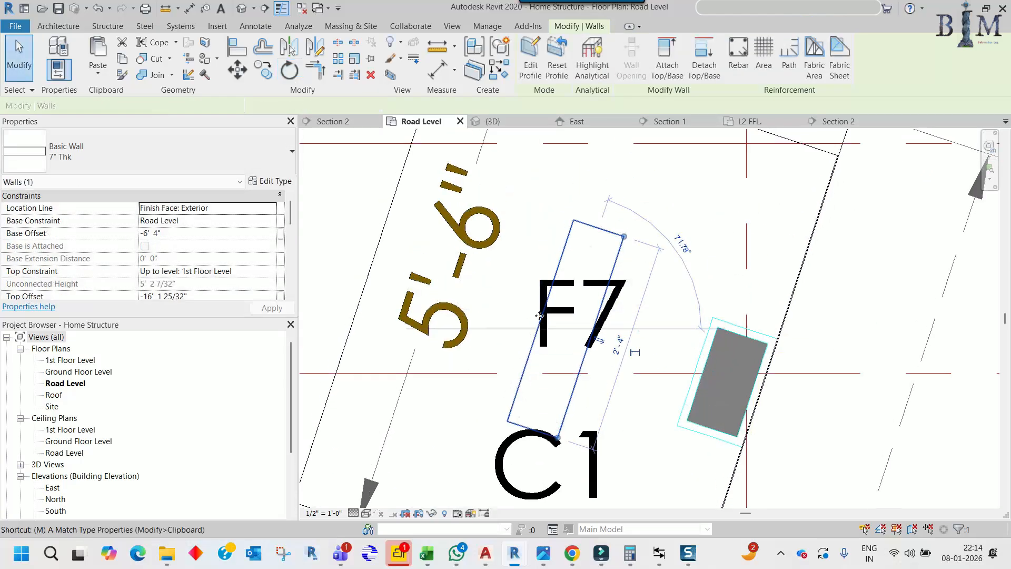
Move the column wall so its upper corner coincides with the corner of the drawn C1 column in F7
key("m")
key("v")
left_click(573, 220)
scroll(708, 322, "up", 2)
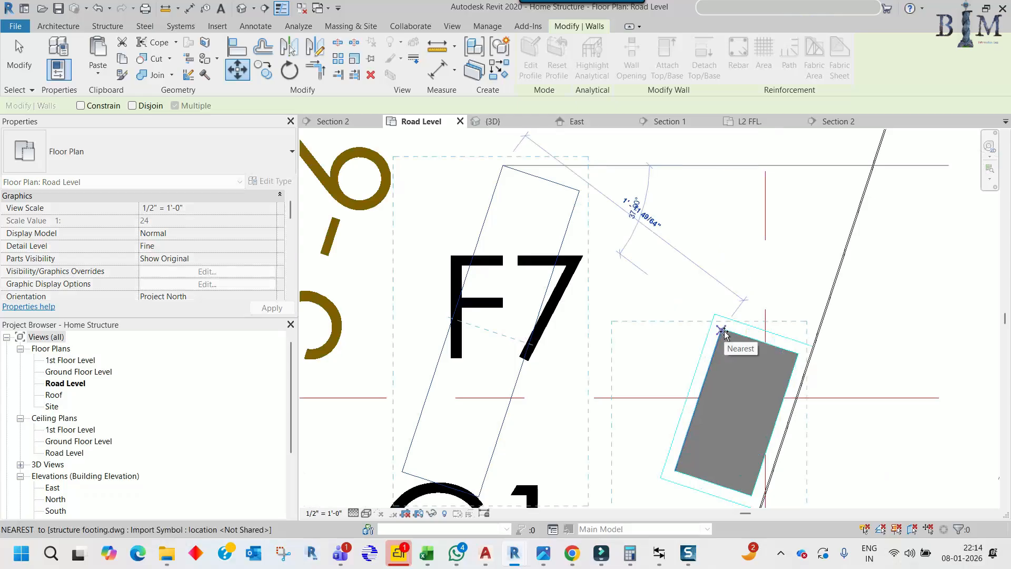
left_click(722, 330)
scroll(708, 295, "down", 2)
middle_click_drag(708, 367, 591, 259)
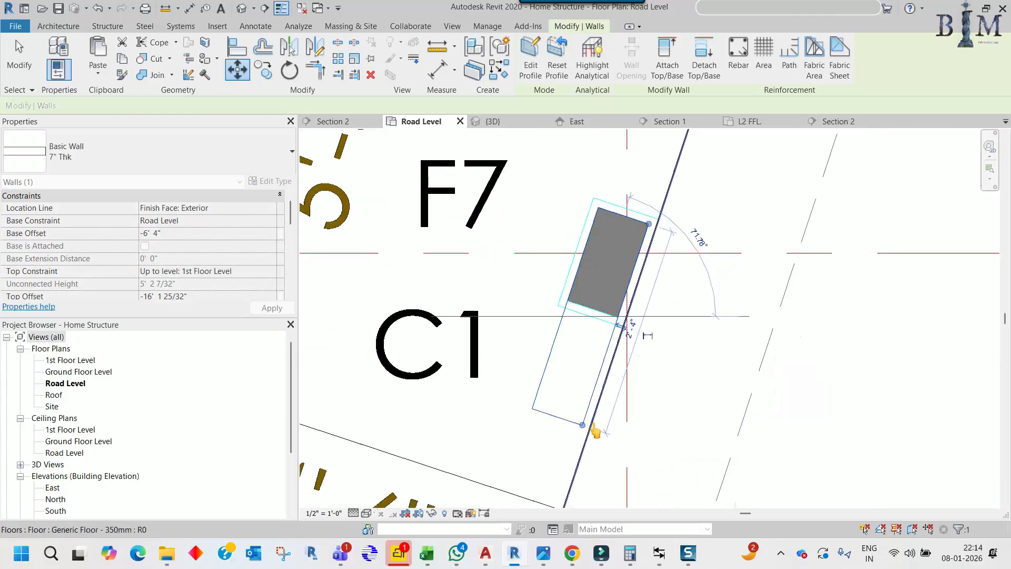
Shorten the column wall to 1' 1" by bringing its free end to the edge of the drawn C1 column
left_click_drag(582, 425, 617, 317)
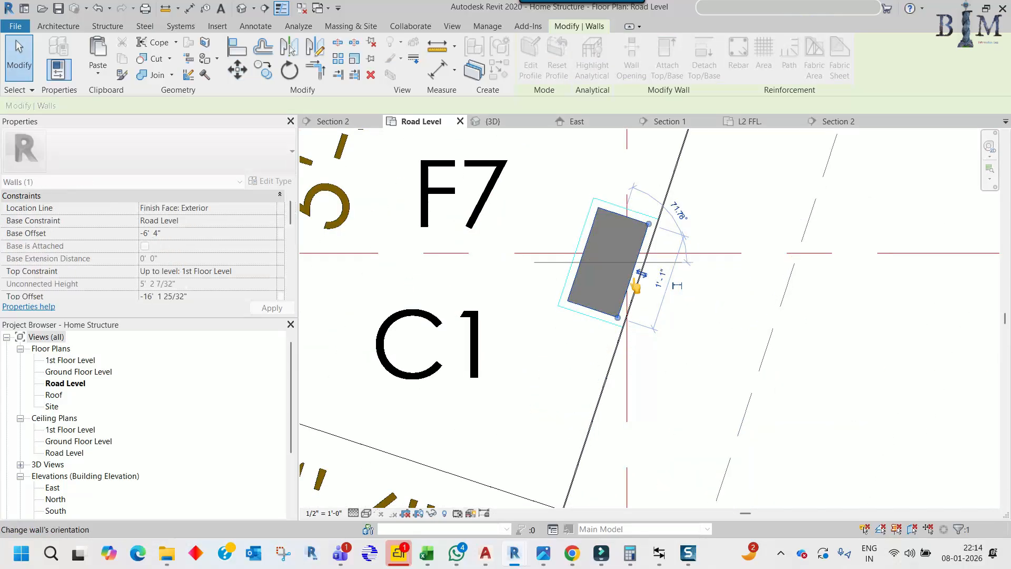
scroll(636, 287, "down", 3)
left_click(677, 273)
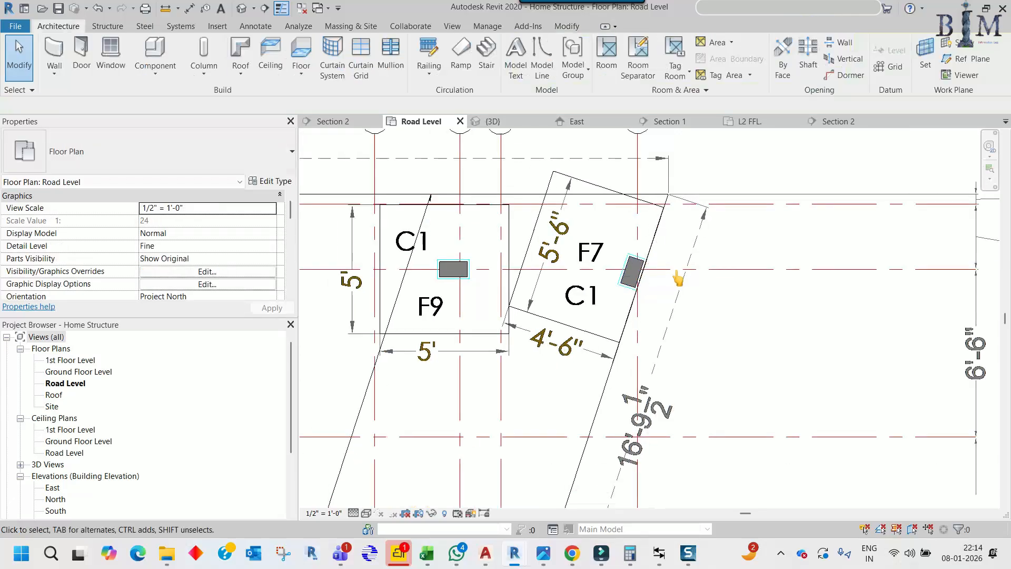
scroll(678, 278, "down", 2)
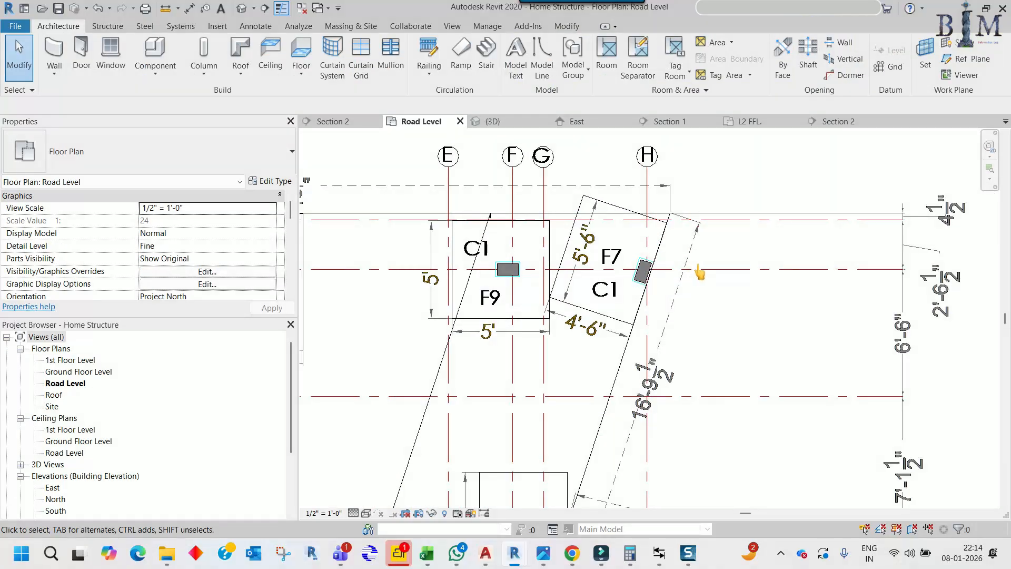
middle_click_drag(639, 274, 704, 234)
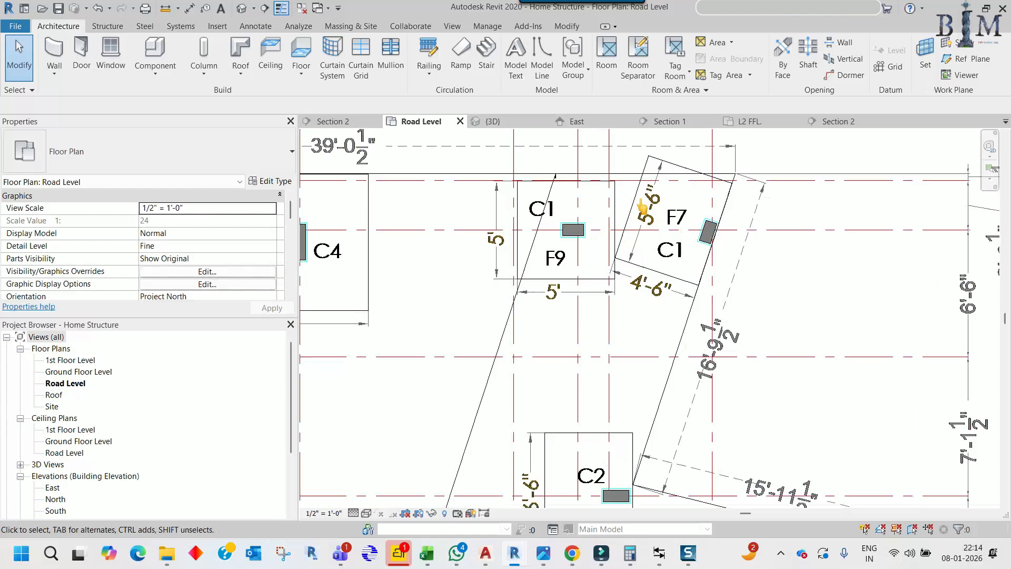
Group the slanted F7 footing and its C1 column wall as a model group named C1B
left_click(704, 235)
scroll(703, 237, "up", 4)
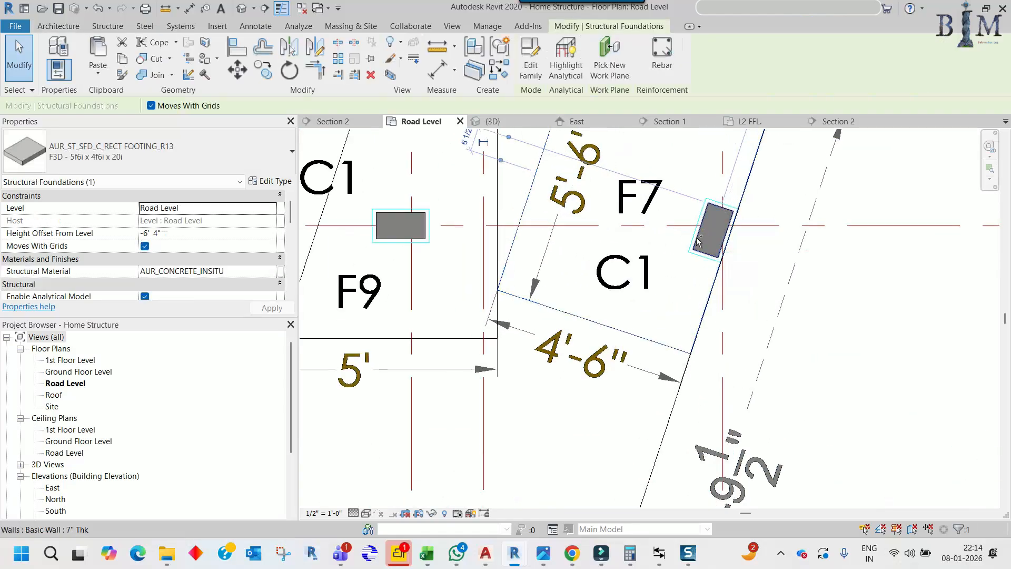
left_click(697, 241, "ctrl")
scroll(668, 255, "down", 4)
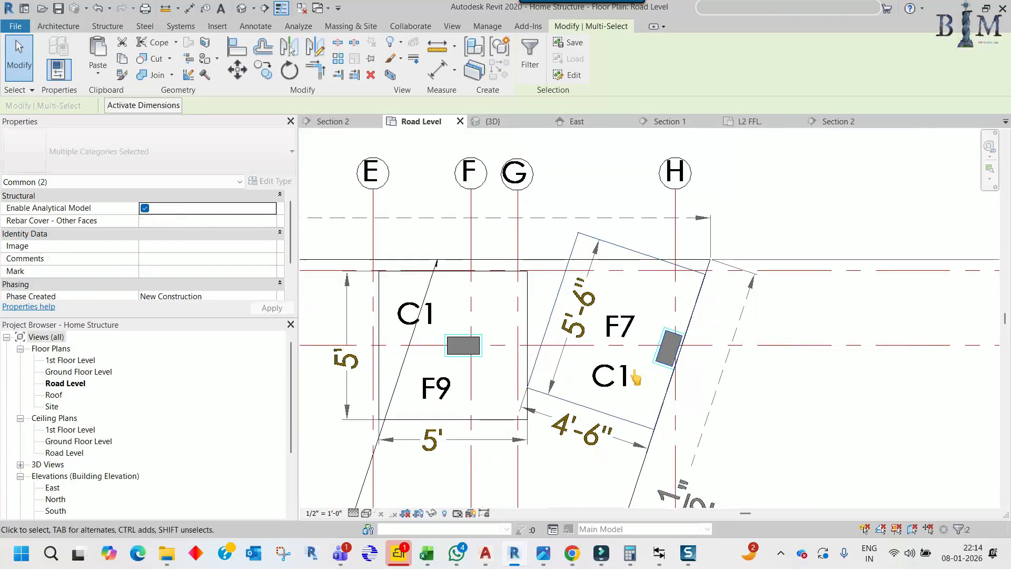
scroll(661, 260, "down", 6)
middle_click_drag(642, 486, 653, 316)
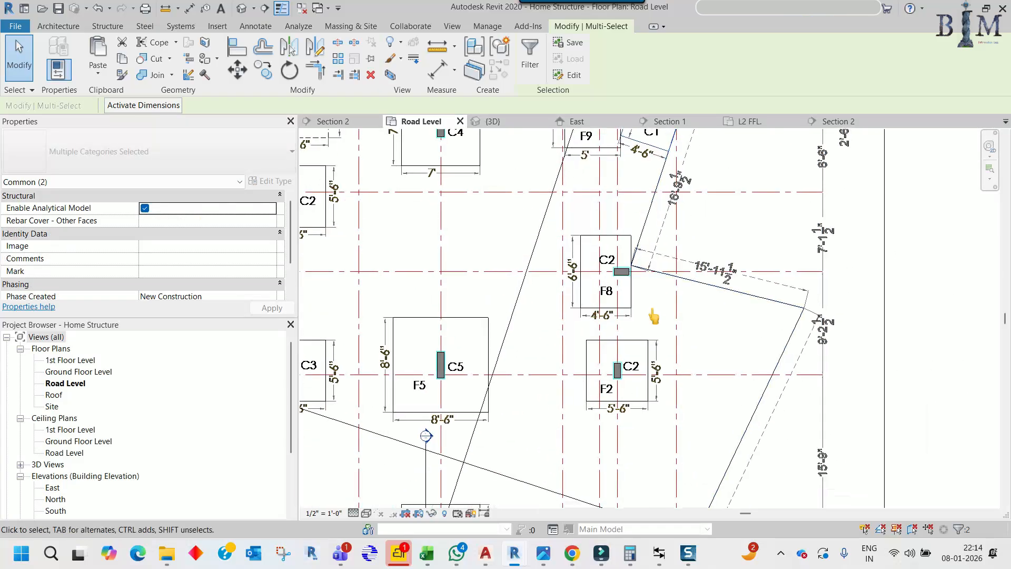
scroll(654, 316, "down", 2)
scroll(494, 435, "up", 2)
middle_click_drag(585, 301, 544, 509)
middle_click_drag(686, 164, 670, 256)
scroll(669, 256, "up", 2)
scroll(671, 261, "up", 1)
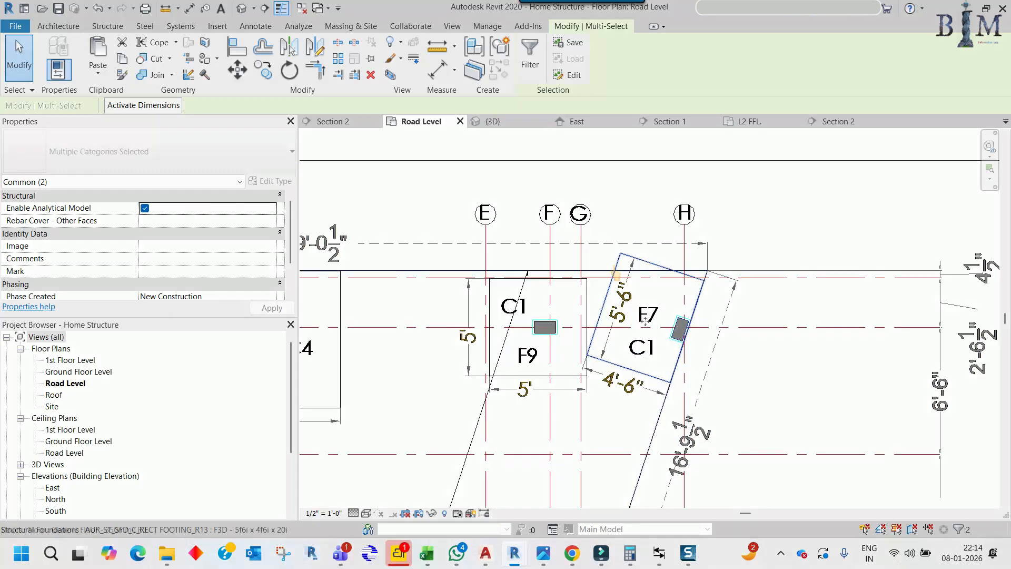
left_click(500, 46)
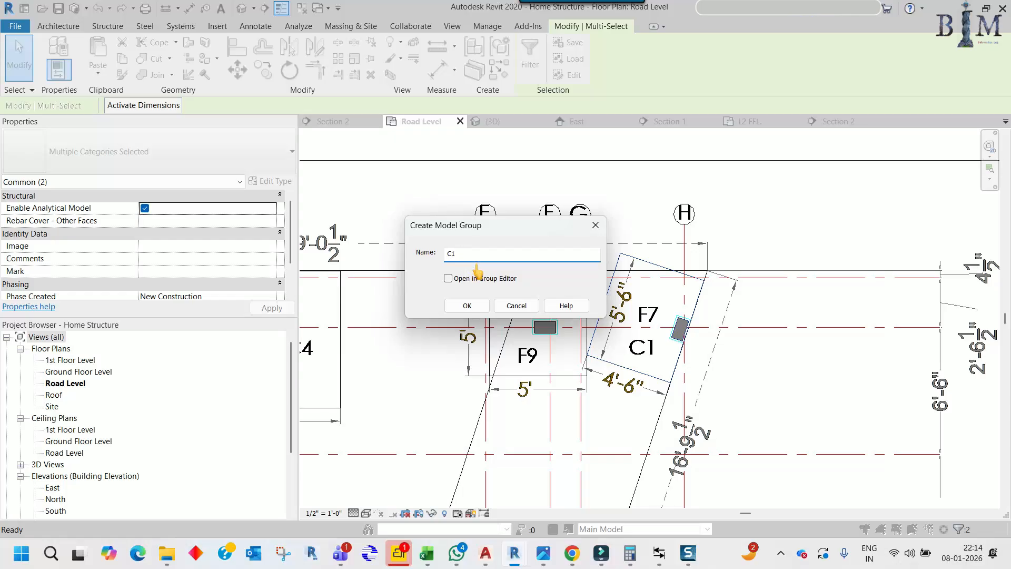
left_click(461, 303)
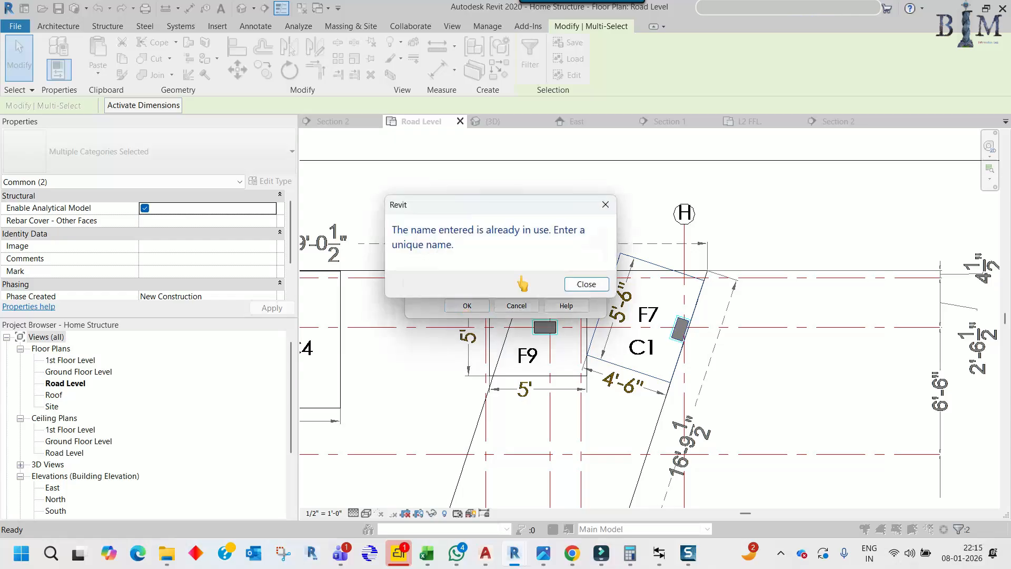
left_click(605, 207)
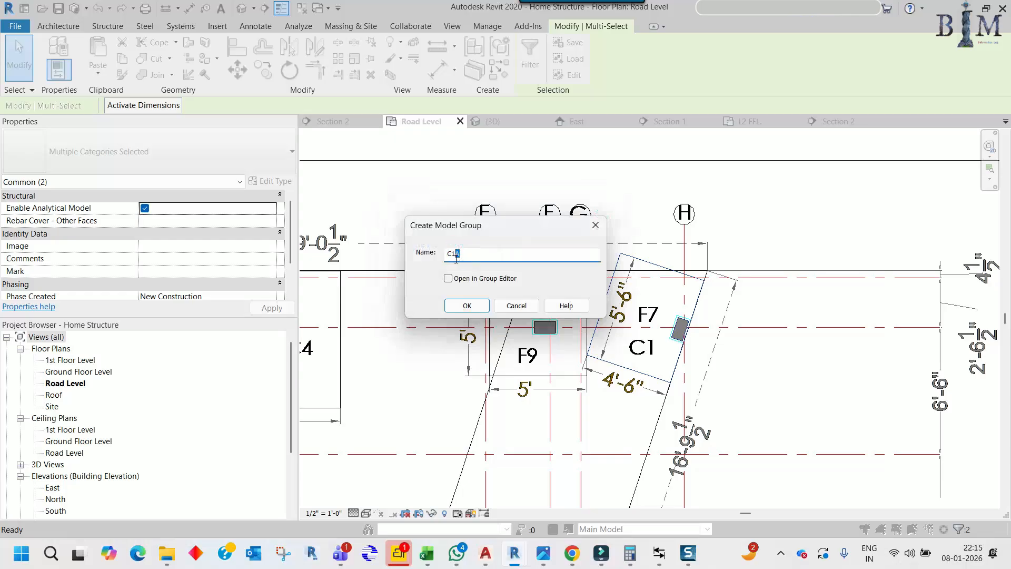
left_click(467, 305)
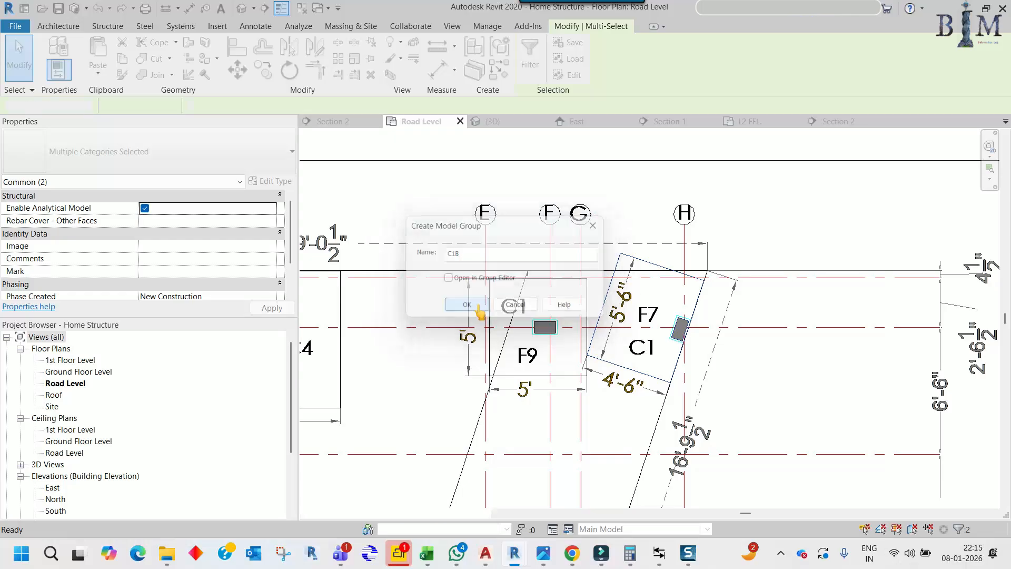
key("Escape")
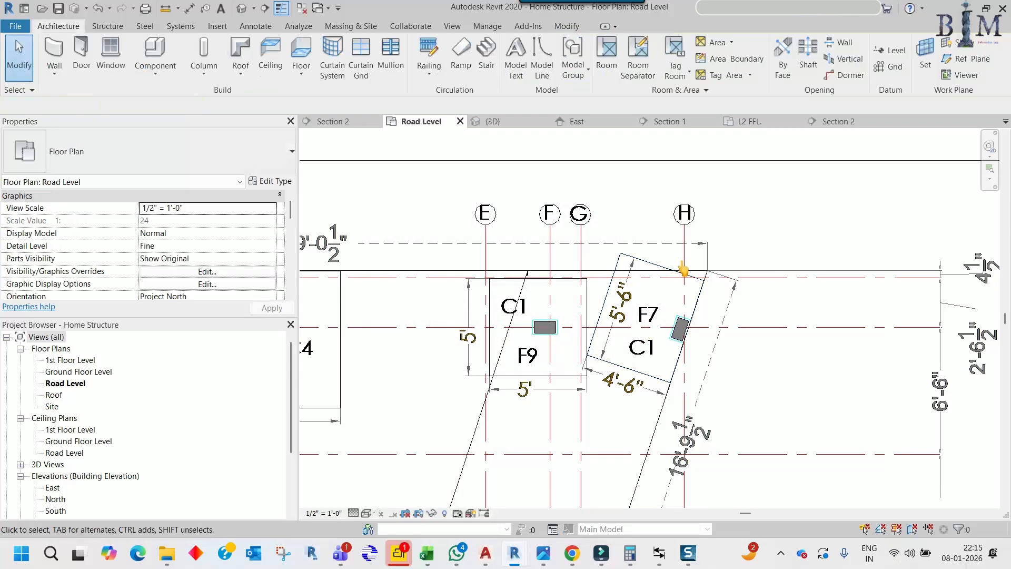
Copy group C1B from the slanted F7 footing to the dashed F7 outline near grid B
scroll(683, 273, "down", 5)
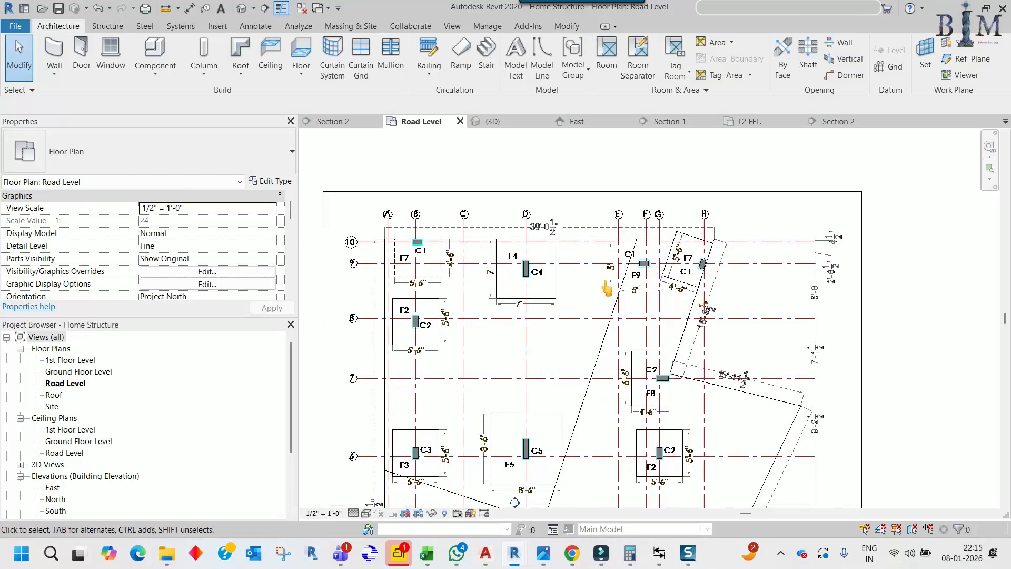
scroll(391, 266, "up", 2)
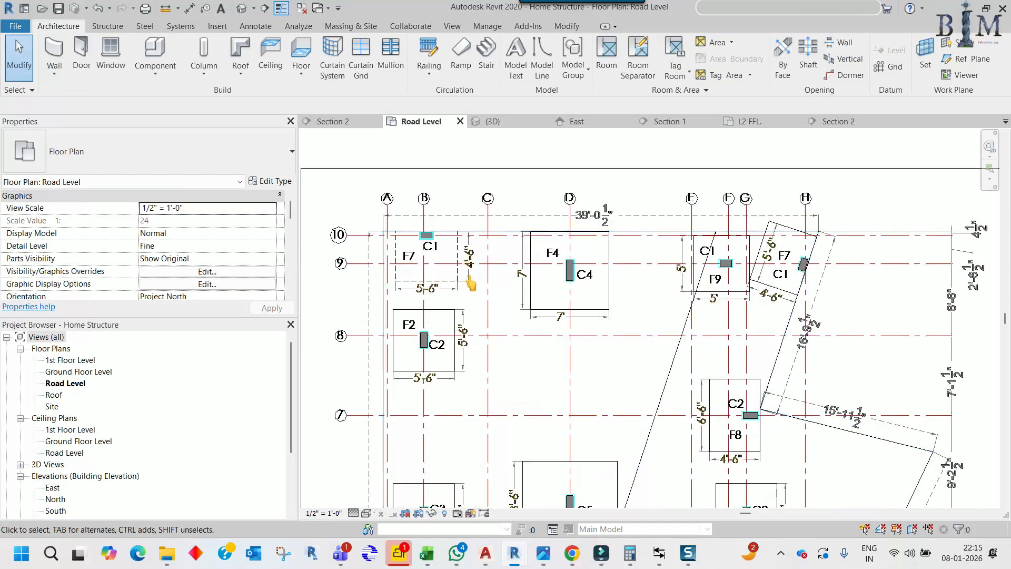
left_click(771, 295)
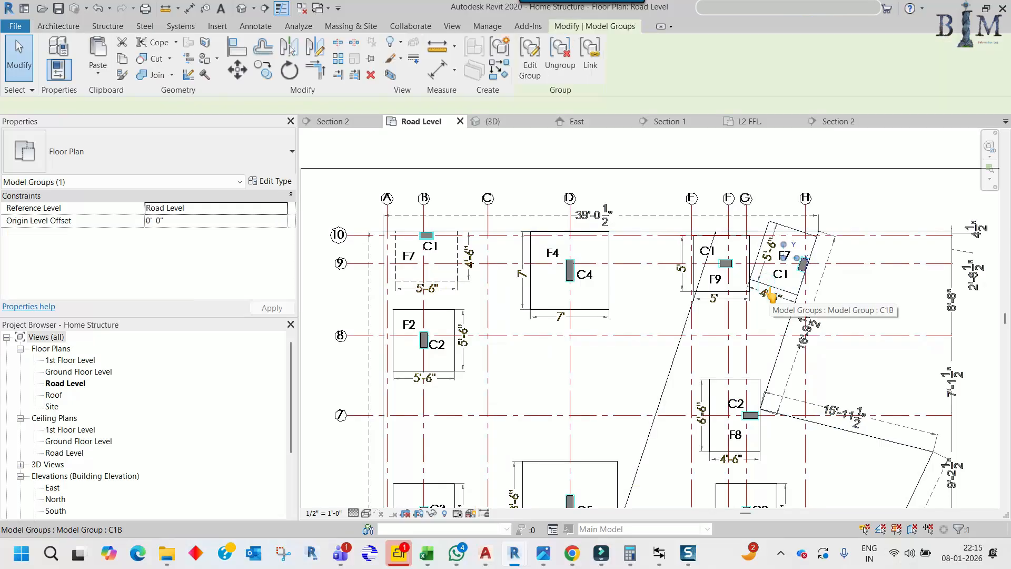
key("c")
key("o")
left_click(774, 289)
left_click(462, 287)
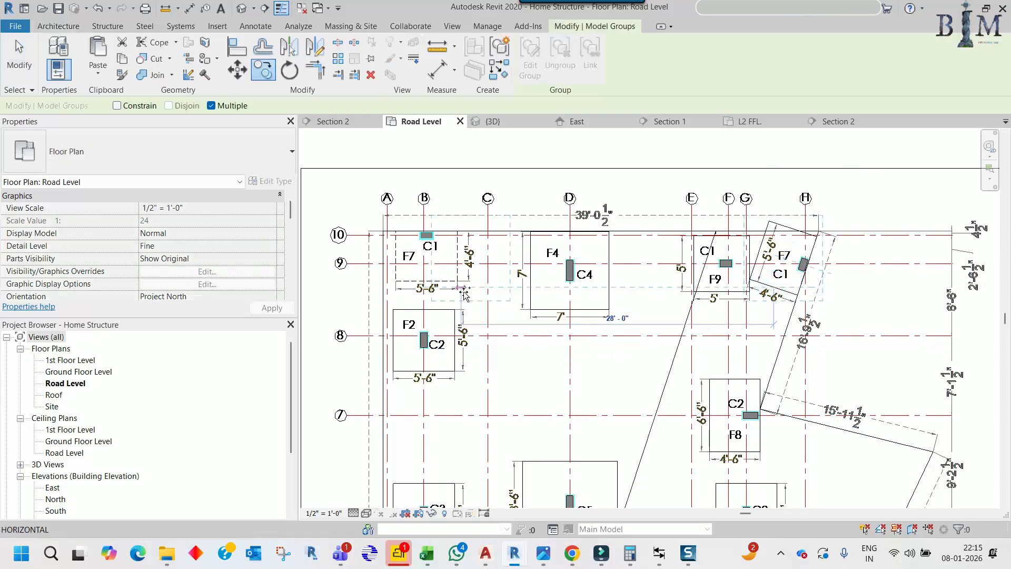
scroll(433, 235, "up", 3)
key("Escape")
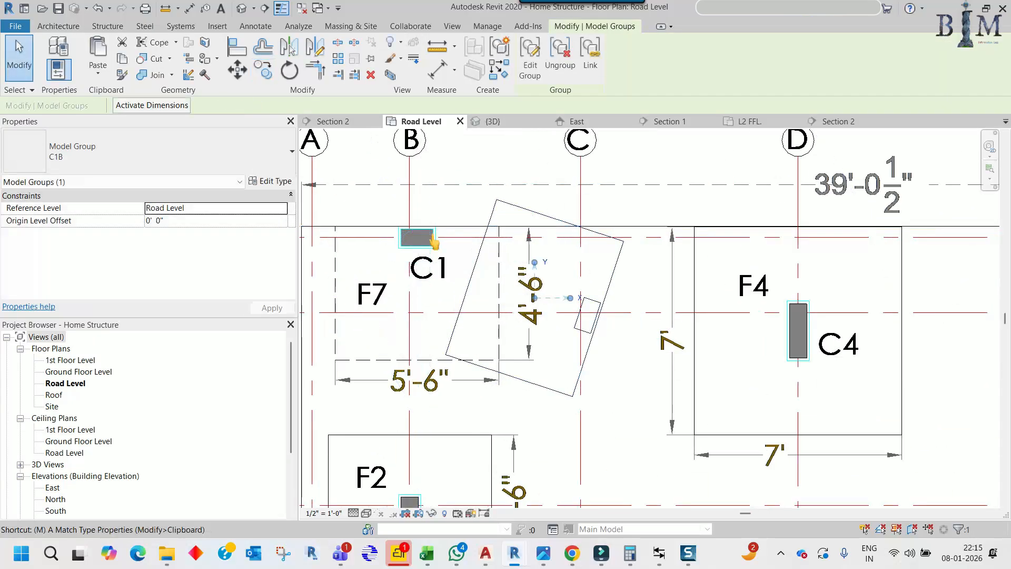
Move the copied C1B group so its peak corner lands on the upper corner of the dashed F7 outline nearest grid A
key("m")
key("v")
left_click(496, 200)
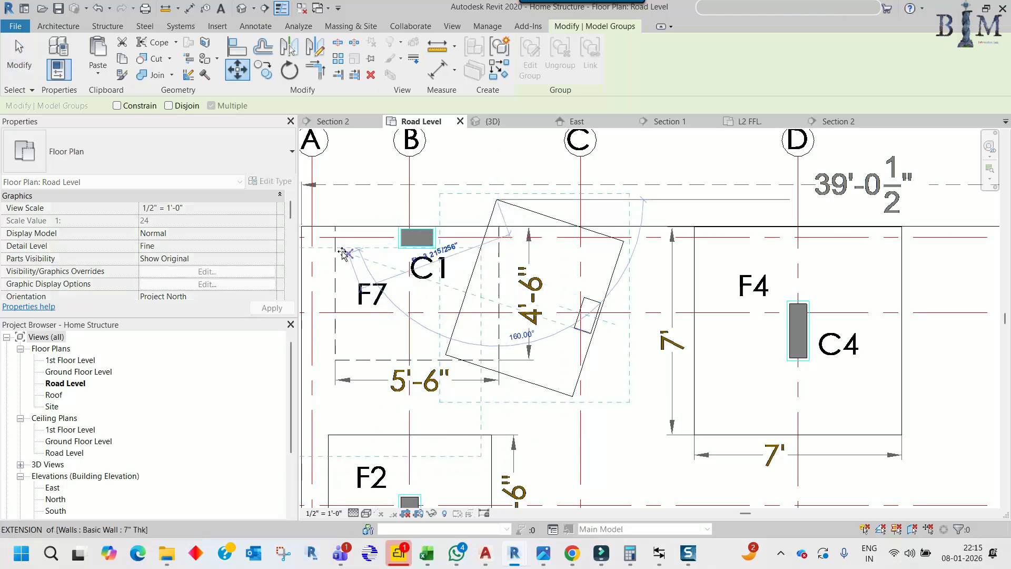
left_click(339, 213)
scroll(342, 220, "up", 3)
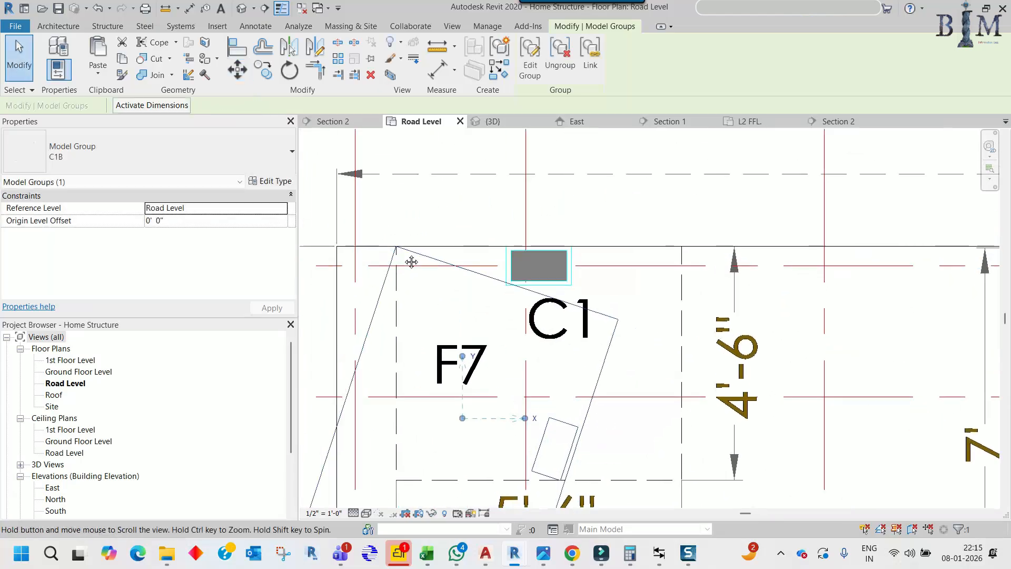
Rotate the copied C1B group about the shared F7 corner, bringing its long slanted edge onto the horizontal boundary line near grid 10
left_click(289, 70)
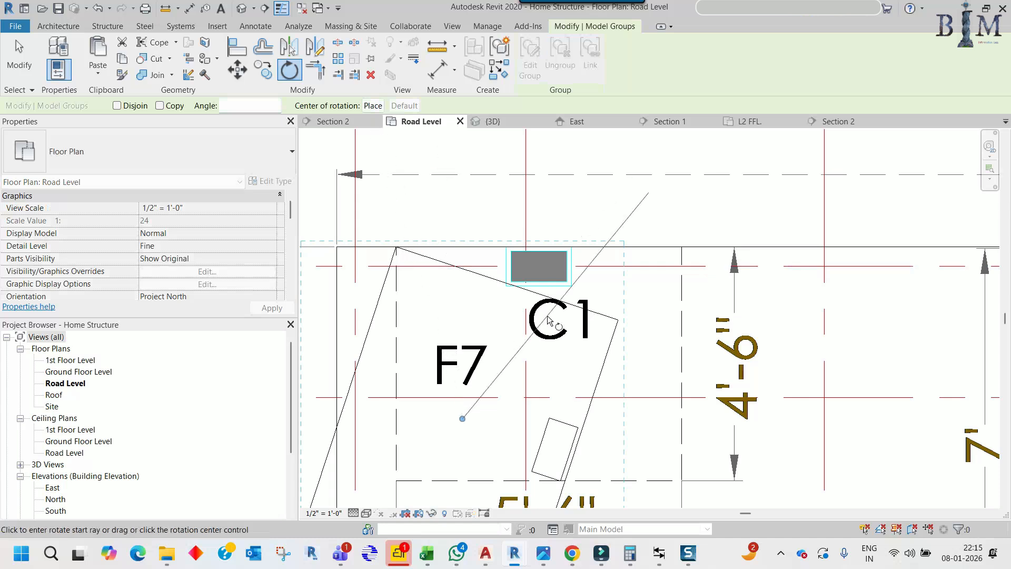
scroll(548, 320, "down", 4)
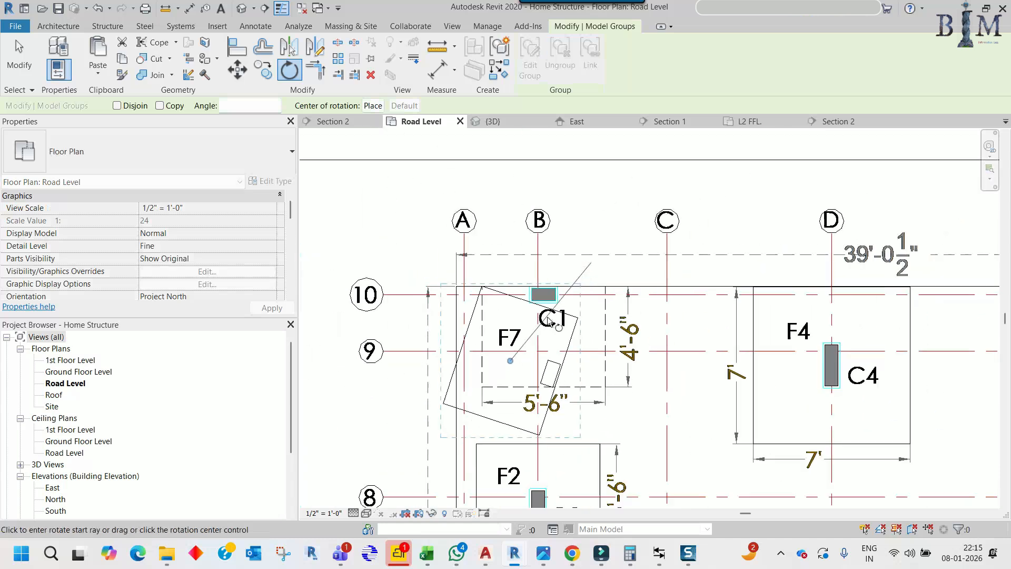
left_click(372, 105)
left_click(481, 286)
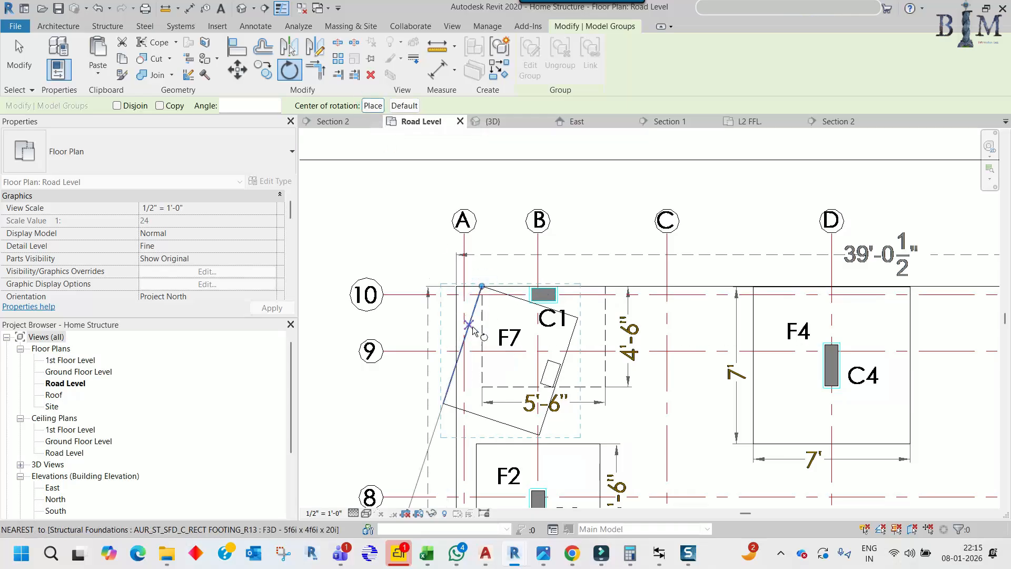
left_click(469, 326)
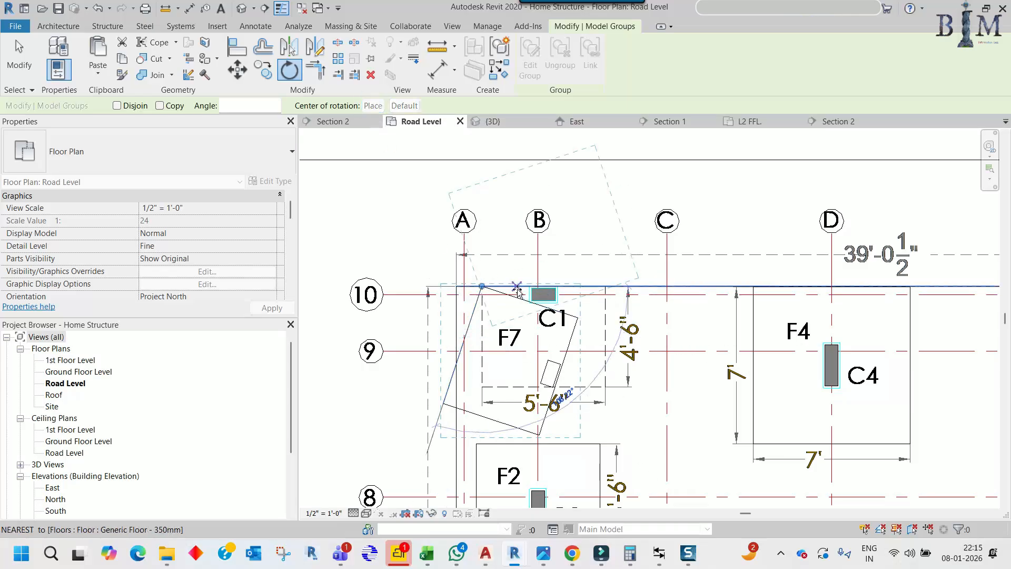
left_click(516, 289)
Move the rotated C1B group down by its lower corner onto the lower corner of the dashed F7 outline near grid B
key("v")
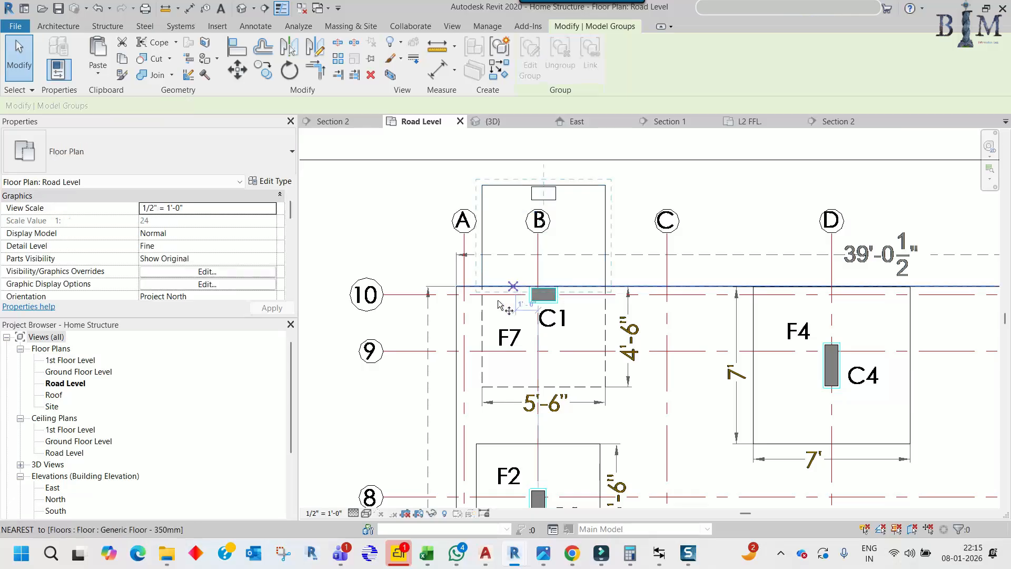
scroll(492, 300, "up", 3)
left_click(475, 278)
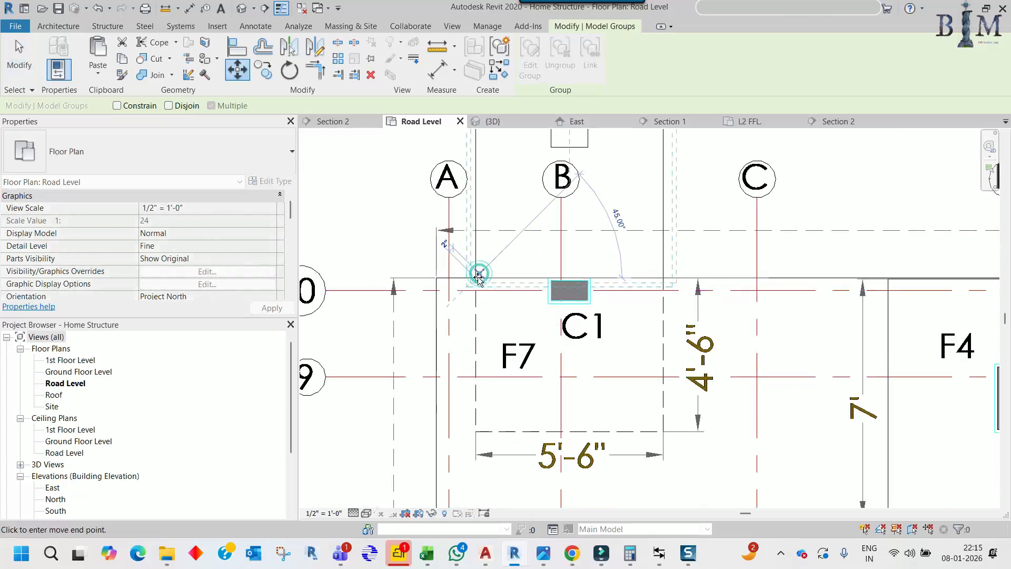
left_click(476, 429)
Fine-adjust the C1B group so its lower edge coincides with the lower dashed line of the F7 outline near grid 10
scroll(479, 425, "up", 5)
key("m")
key("v")
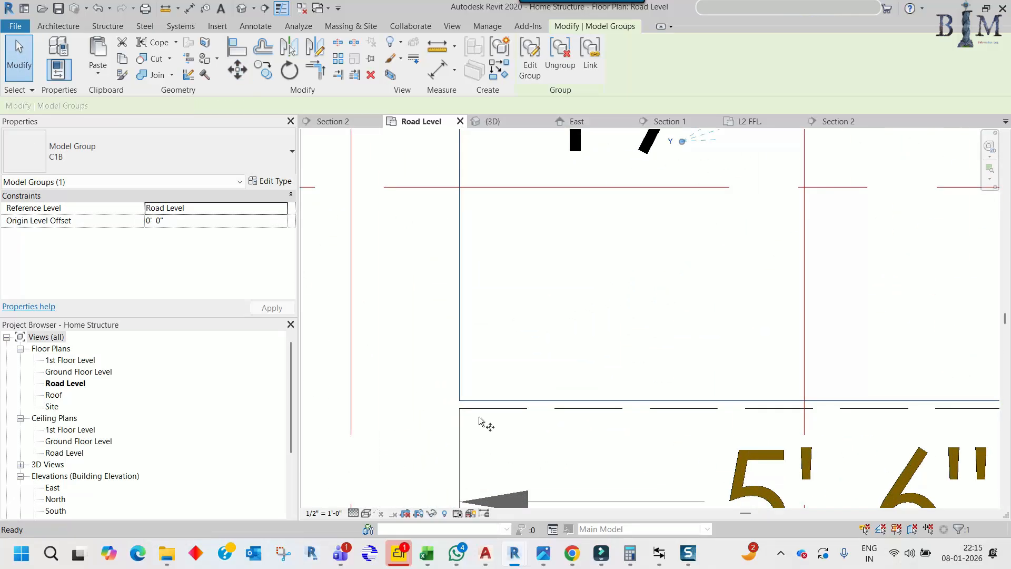
scroll(500, 406, "up", 3)
left_click(519, 398)
left_click(520, 414)
scroll(520, 415, "down", 1)
scroll(520, 414, "down", 6)
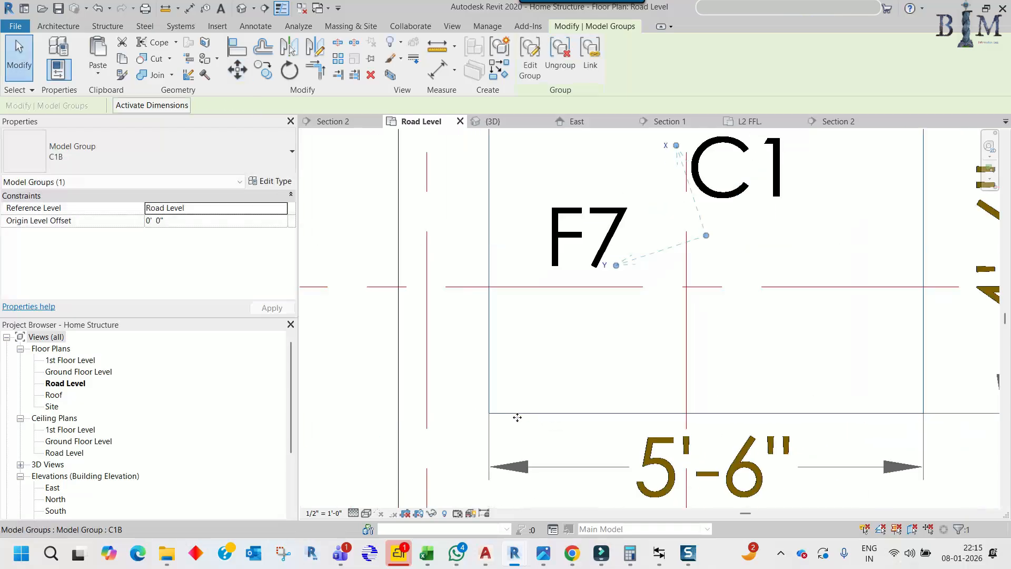
middle_click_drag(598, 341, 553, 366)
scroll(564, 308, "up", 2)
scroll(564, 310, "up", 1)
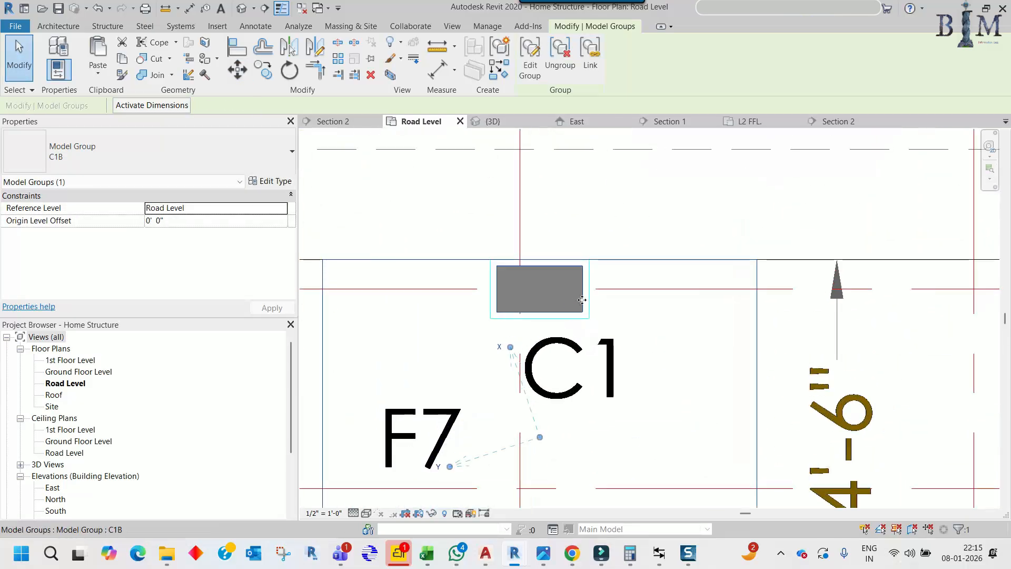
scroll(556, 295, "down", 8)
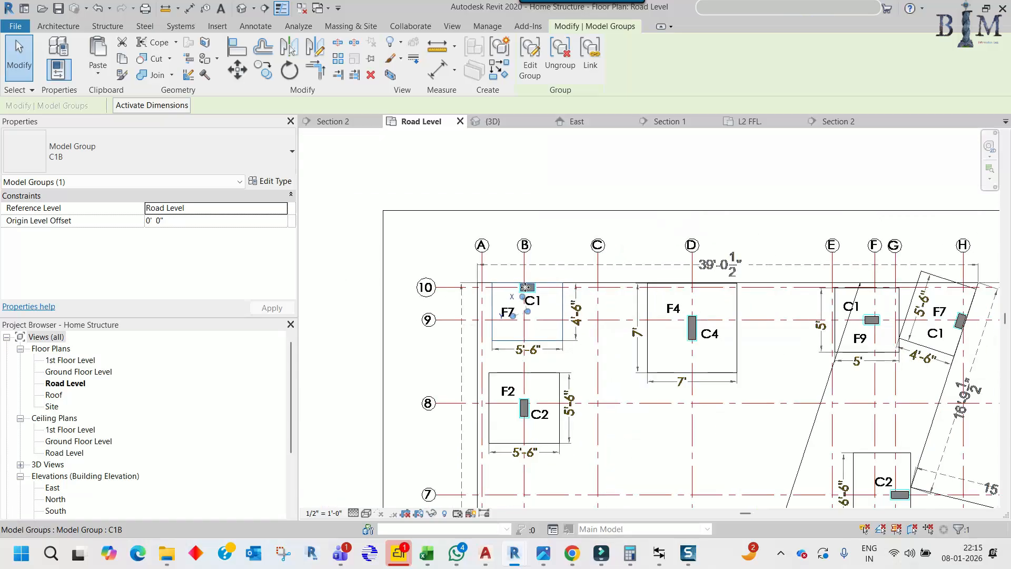
Look over the footings further down the plan for F7 outlines that still need a C1B group
left_click(578, 333)
middle_click_drag(614, 346, 543, 243)
scroll(535, 238, "down", 1)
scroll(537, 245, "down", 1)
middle_click_drag(712, 347, 711, 193)
middle_click_drag(524, 367, 520, 255)
scroll(475, 387, "up", 2)
middle_click_drag(478, 420, 475, 399)
scroll(485, 404, "down", 3)
middle_click_drag(551, 291, 550, 532)
middle_click_drag(481, 208, 515, 315)
Copy the C1B group from the F7 footing at grid 10 to beside the dashed F7 outline at grid 3
left_click(510, 306)
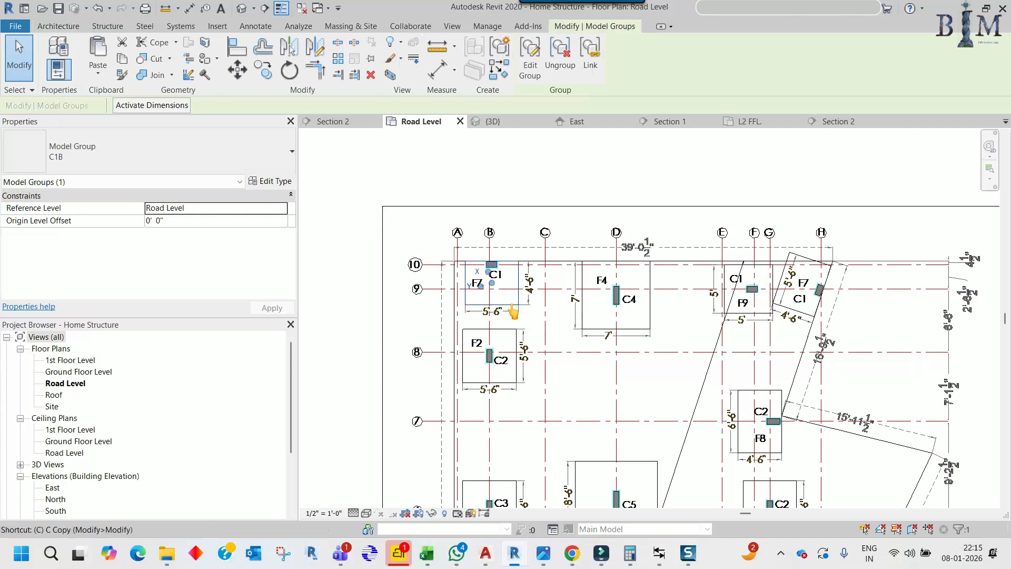
key("c")
left_click(496, 305)
middle_click_drag(492, 425, 527, 191)
middle_click_drag(528, 370, 530, 159)
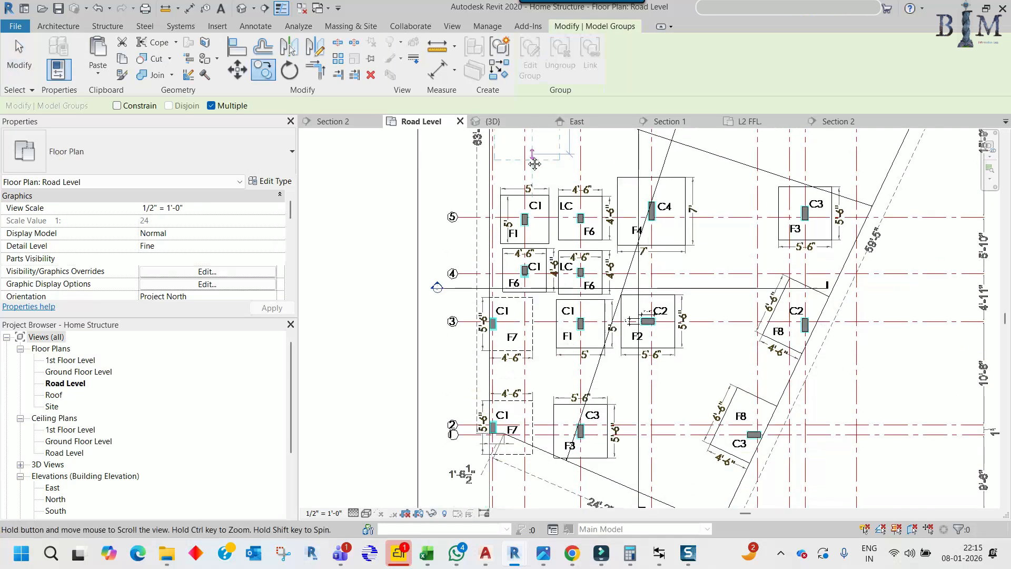
scroll(524, 380, "up", 2)
left_click(514, 384)
key("Escape")
Rotate the copied C1B group a quarter turn counterclockwise so its column lies along the grid A side
key("r")
key("o")
left_click(550, 319)
key("Return")
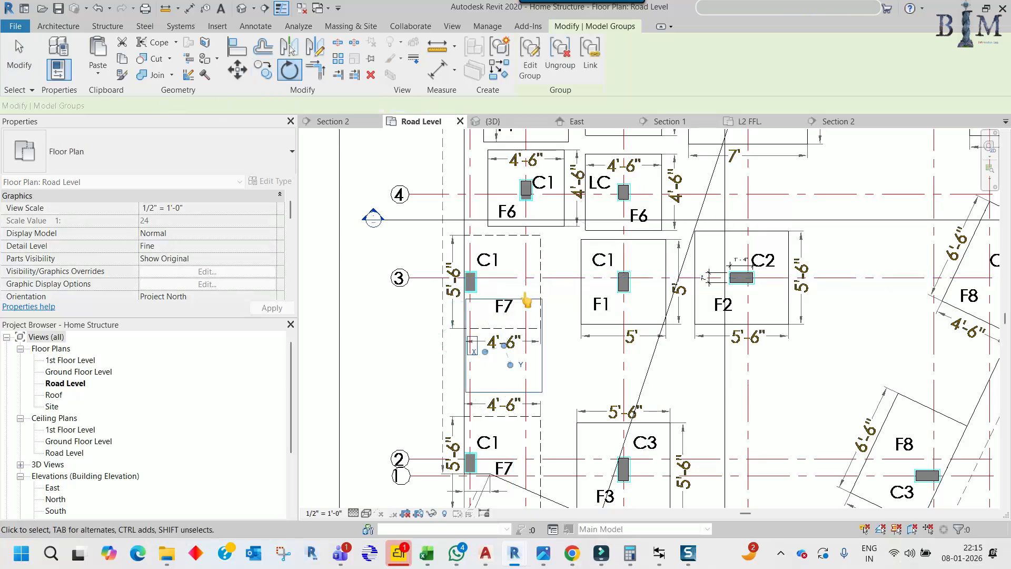
Move the rotated C1B group by its upper corner onto the upper corner of the dashed F7 outline at grid 3
scroll(511, 257, "up", 2)
key("m")
key("v")
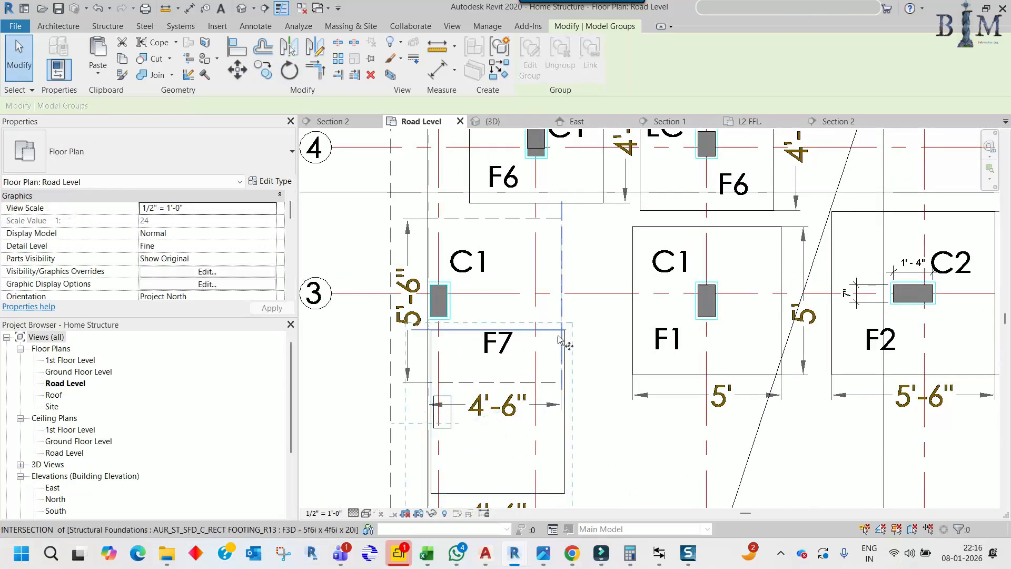
scroll(559, 338, "up", 1)
left_click(565, 332)
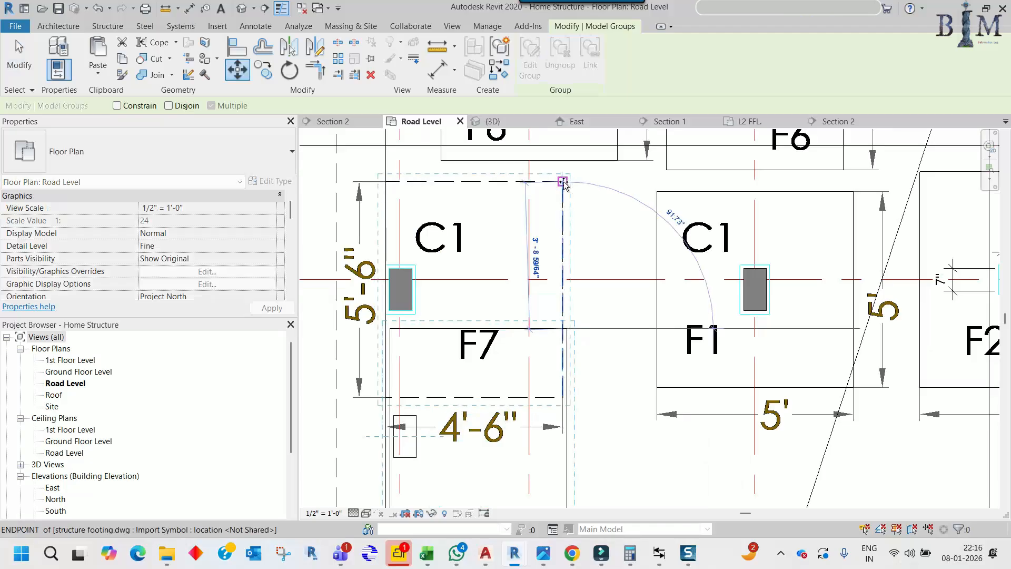
left_click(563, 182)
scroll(547, 316, "down", 5)
middle_click_drag(546, 340, 492, 375)
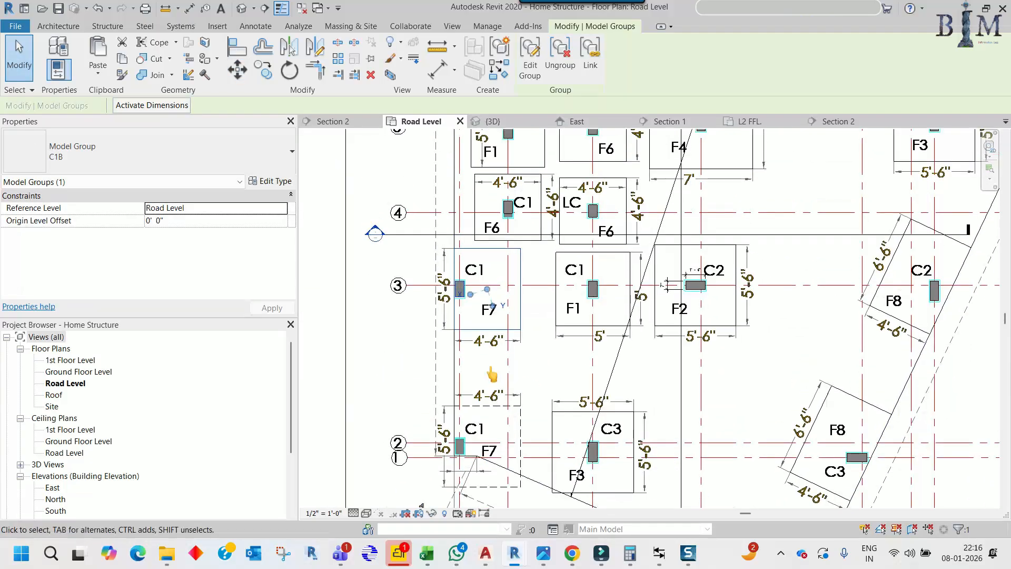
Copy the C1B group from the F7 footing at grid 3 onto the dashed F7 outline at grid 2, matching their upper corners
key("c")
scroll(525, 260, "up", 2)
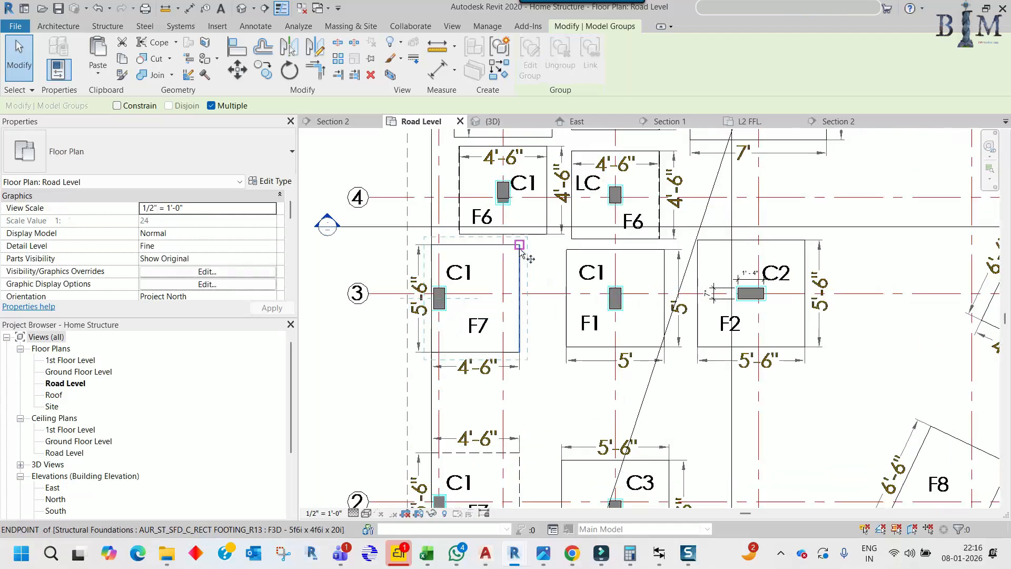
left_click(519, 246)
middle_click_drag(508, 444, 507, 289)
scroll(526, 319, "up", 3)
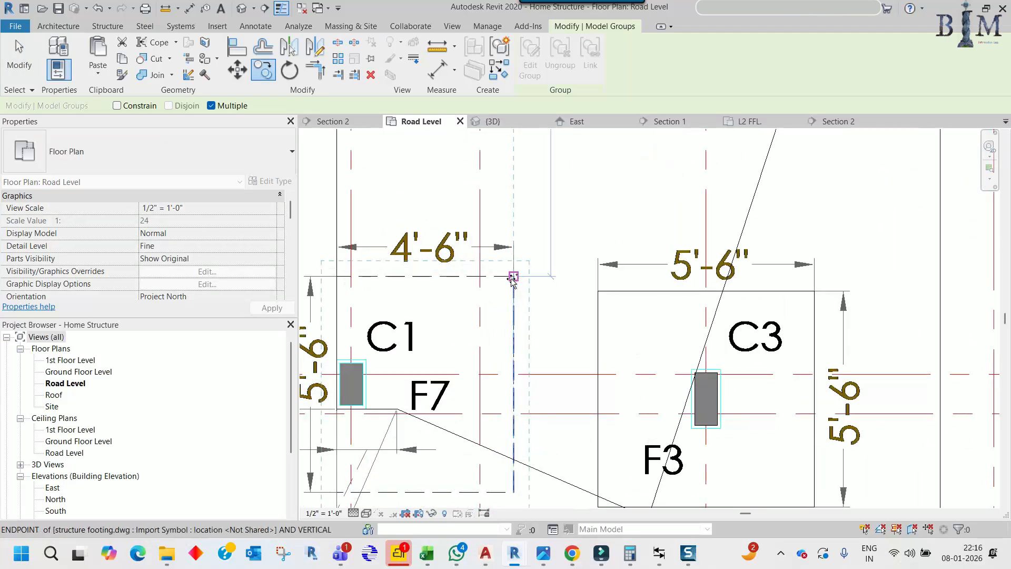
scroll(510, 277, "down", 5)
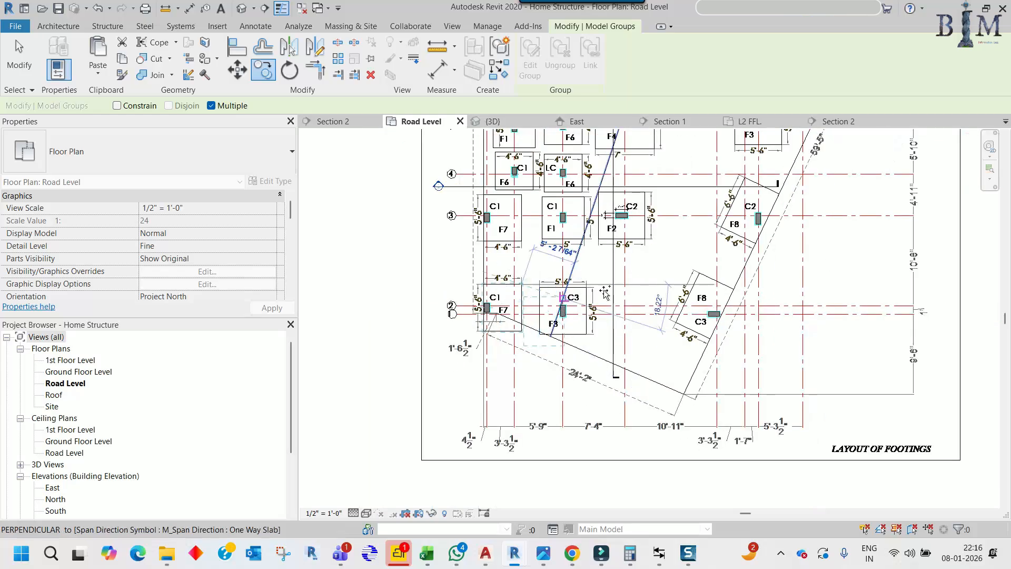
left_click(616, 312)
middle_click_drag(646, 278, 611, 405)
key("Escape")
Open the default 3D view and examine the footings and columns beneath the slab
middle_click_drag(674, 275, 623, 473)
middle_click_drag(573, 221, 554, 380)
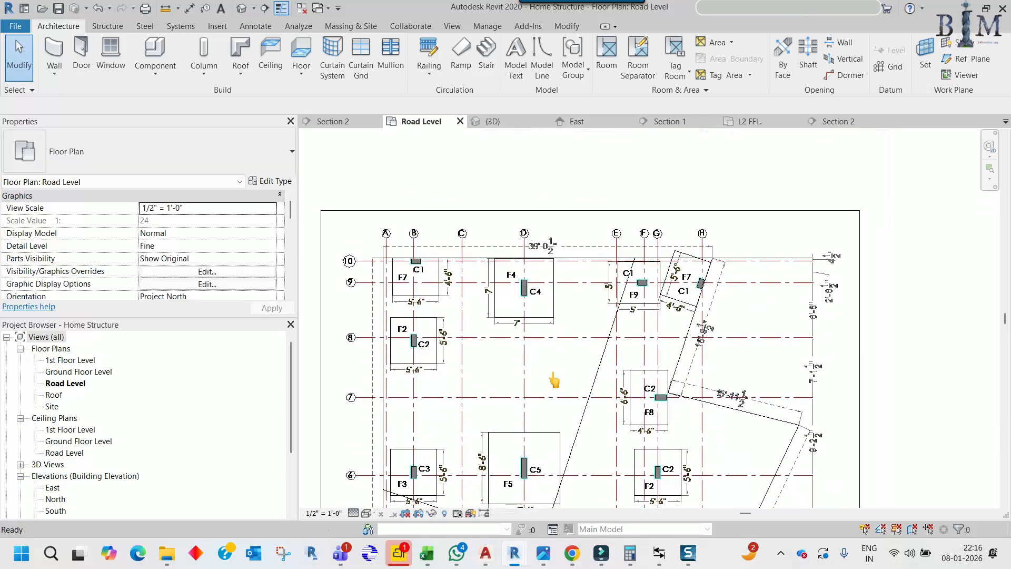
middle_click_drag(591, 334, 589, 287)
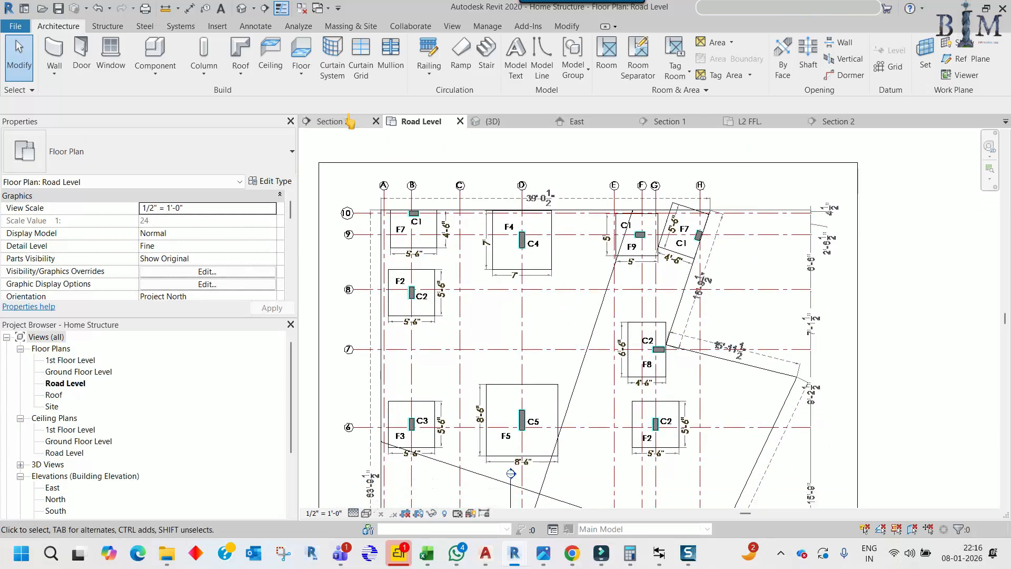
left_click(246, 7)
scroll(525, 319, "down", 3)
middle_click_drag(497, 394, 506, 311, "shift")
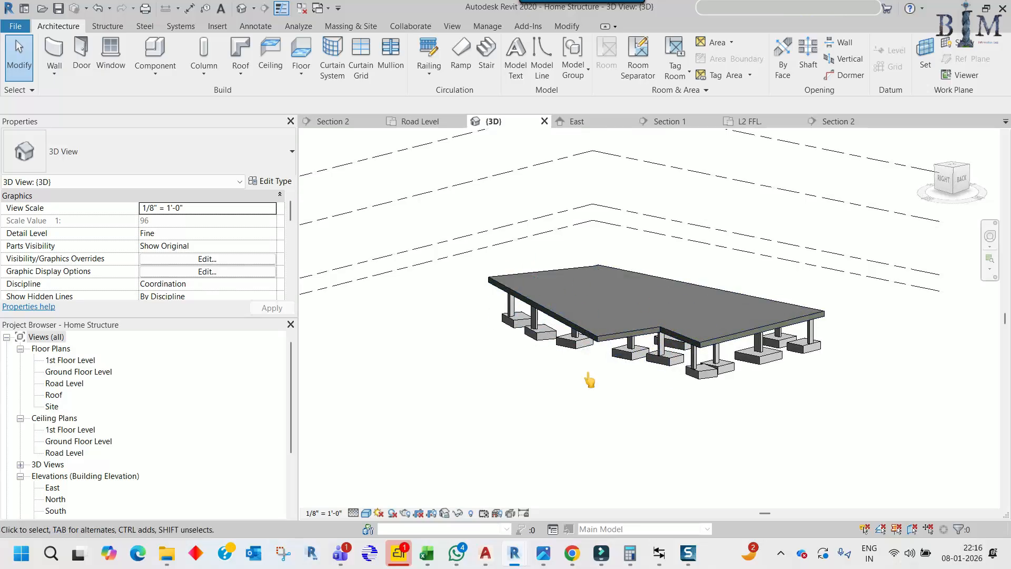
scroll(677, 357, "up", 8)
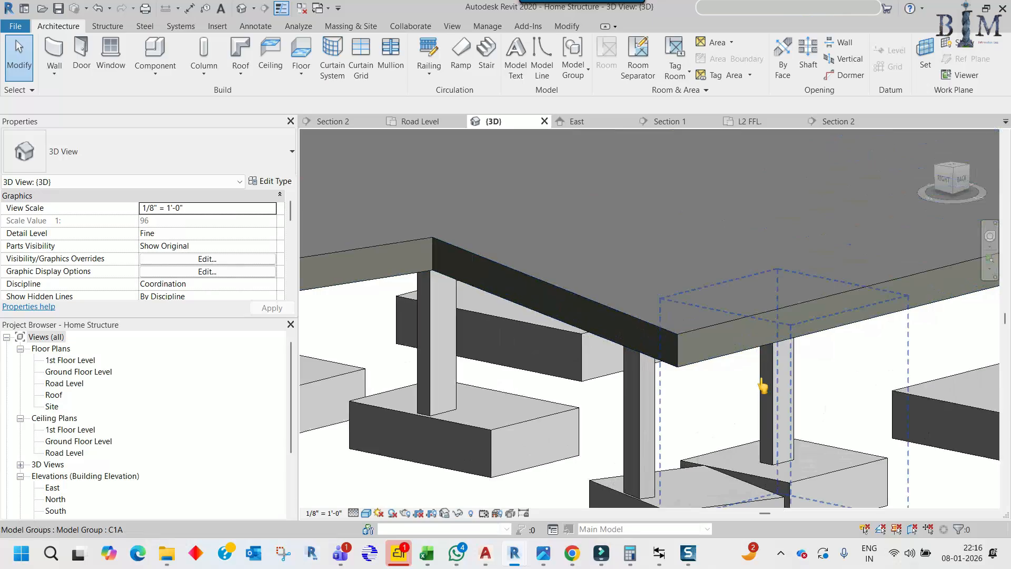
scroll(745, 389, "down", 5)
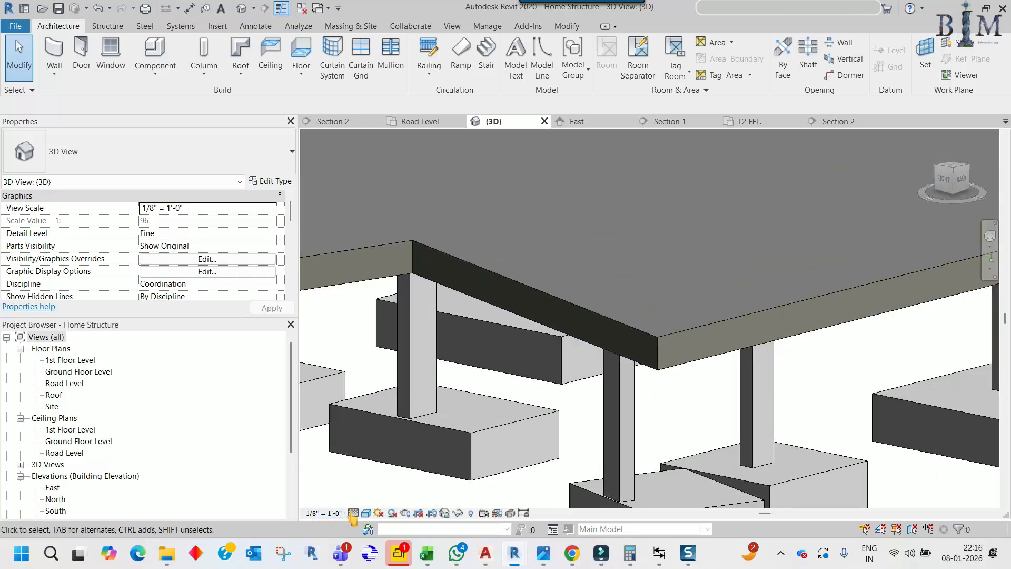
Set the 3D view's visual style to Realistic and inspect the foundation model
left_click(366, 513)
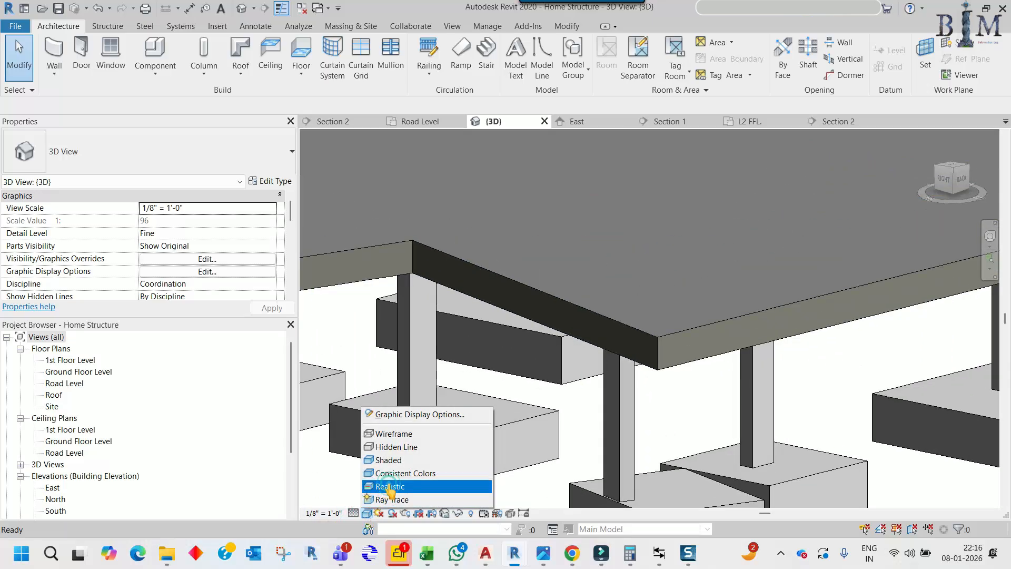
left_click(390, 487)
scroll(690, 352, "down", 5)
middle_click_drag(688, 413, 801, 401, "shift")
scroll(520, 419, "down", 3)
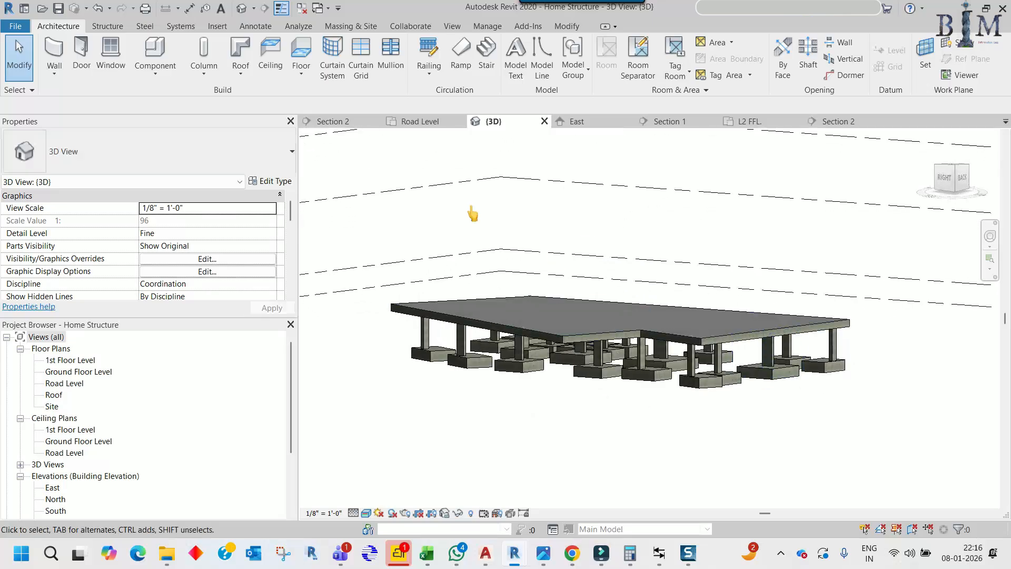
Return to the Road Level plan and turn on the structure footing base import in its visibility overrides
left_click(420, 121)
scroll(581, 311, "down", 3)
middle_click_drag(582, 428, 561, 347)
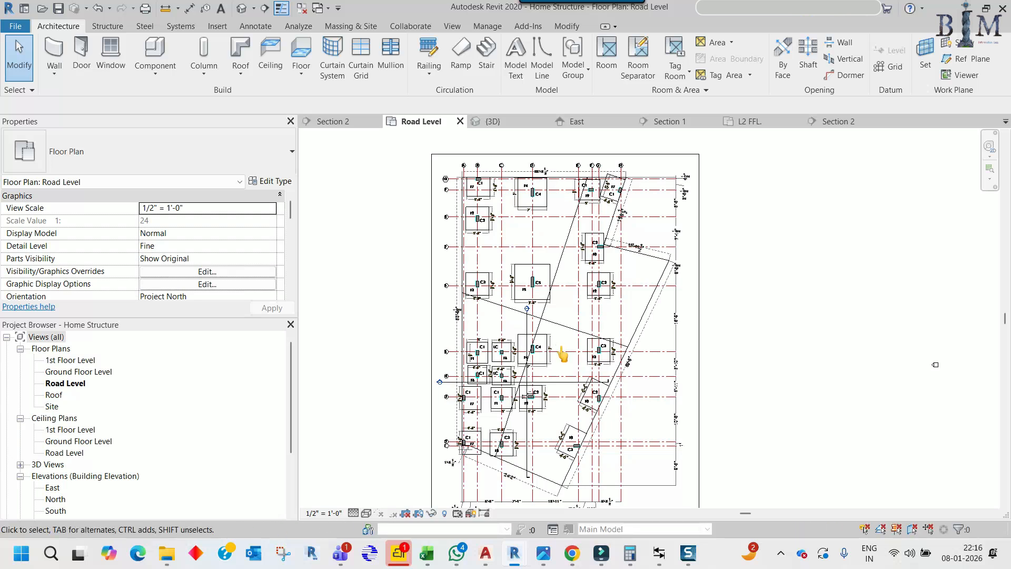
key("g")
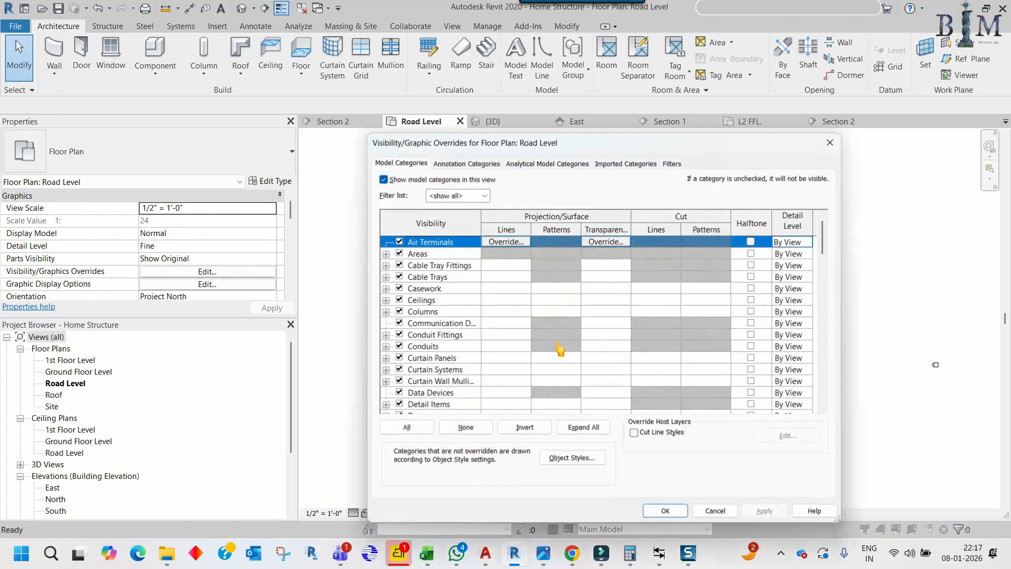
left_click(626, 163)
left_click(398, 233)
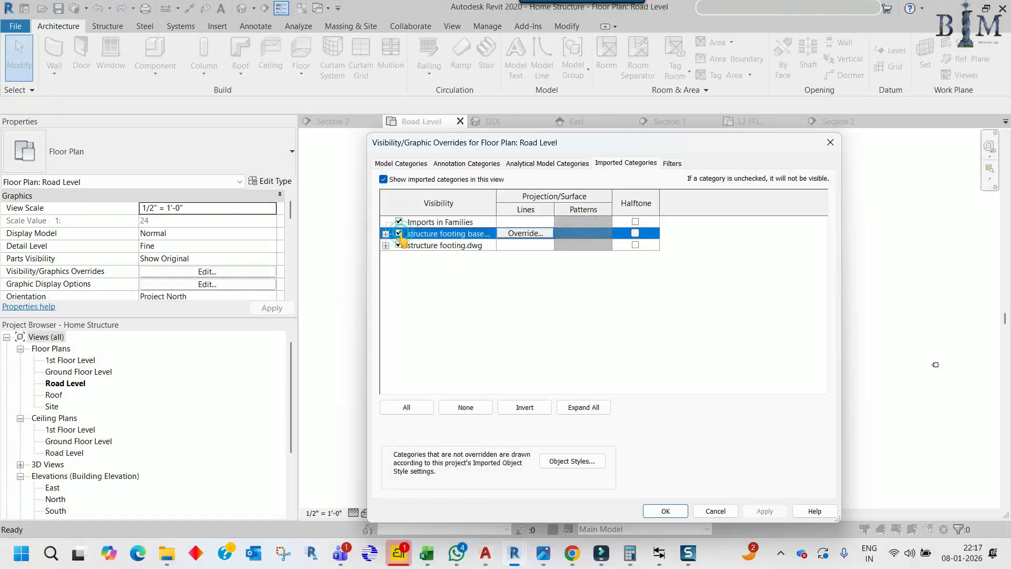
left_click(666, 511)
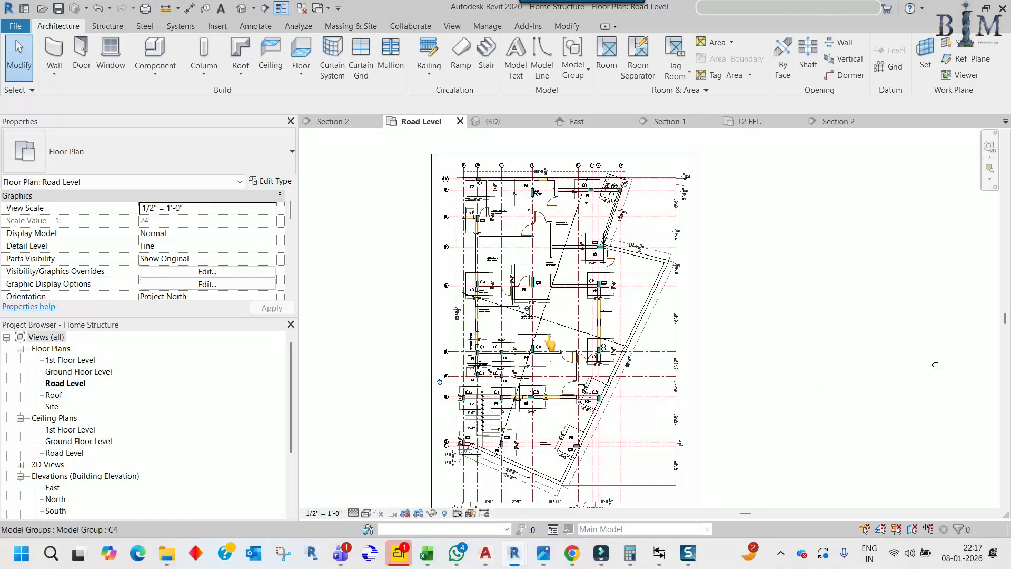
scroll(525, 228, "up", 4)
scroll(579, 252, "down", 2)
scroll(596, 261, "down", 3)
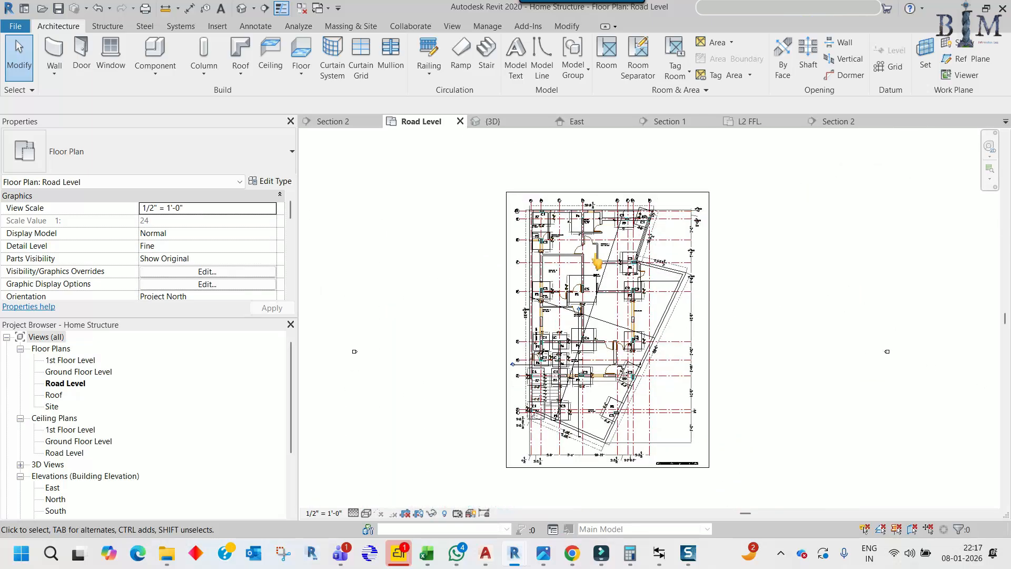
Switch to the final drawing set in AutoCAD and examine its two floor plans
mouse_move(485, 553)
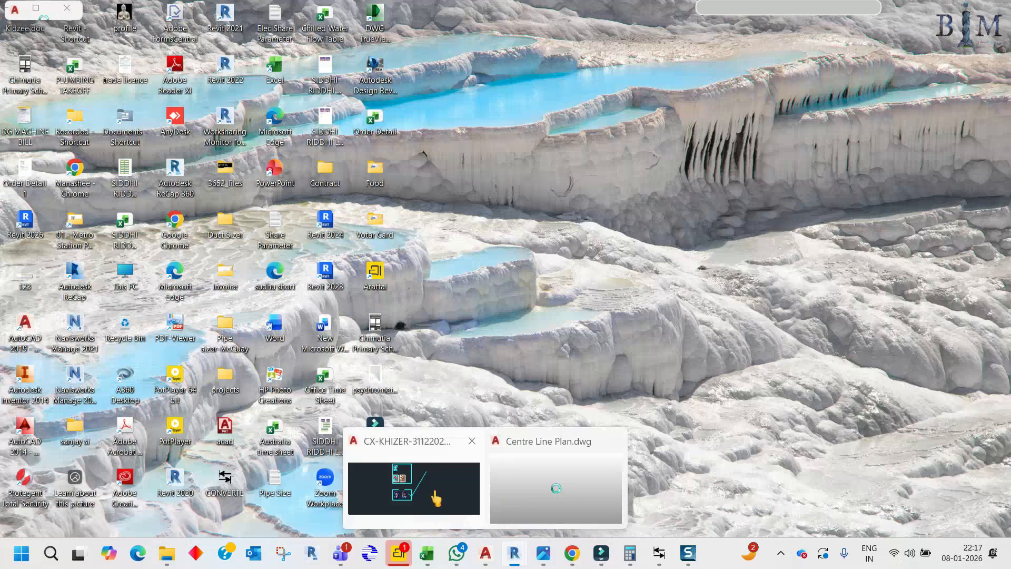
left_click(435, 497)
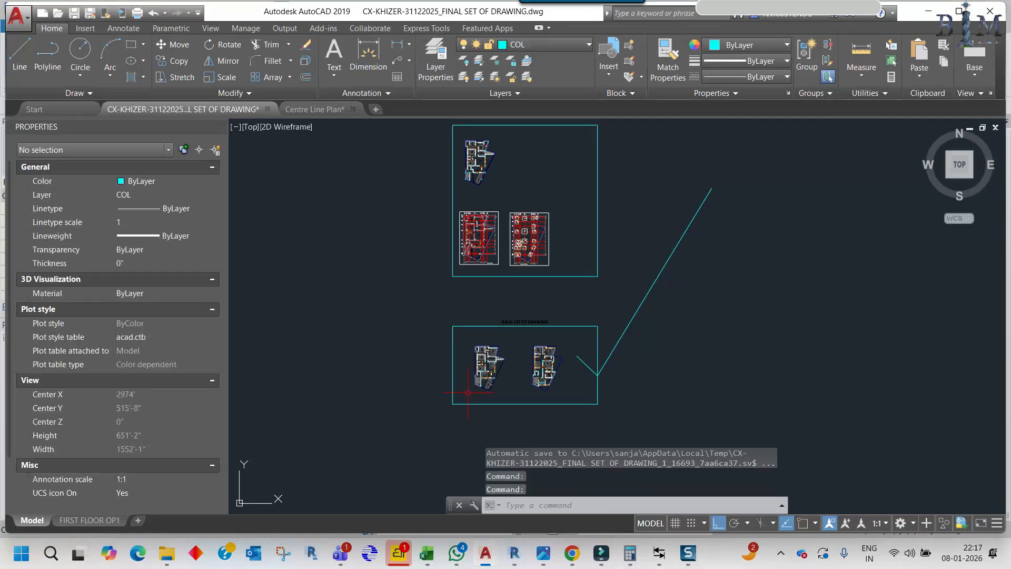
scroll(521, 357, "up", 4)
scroll(521, 357, "down", 4)
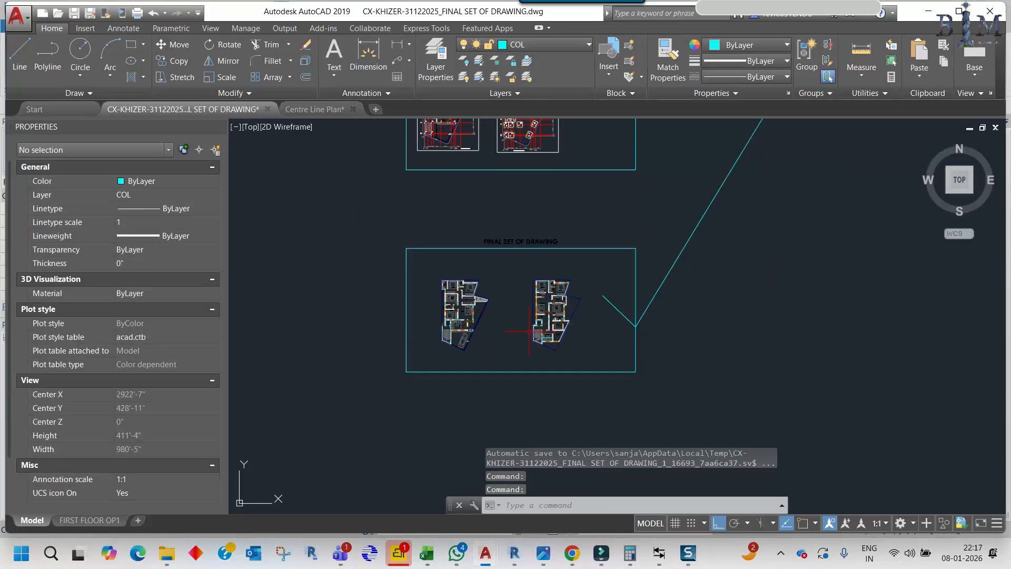
scroll(467, 321, "up", 4)
scroll(582, 275, "down", 4)
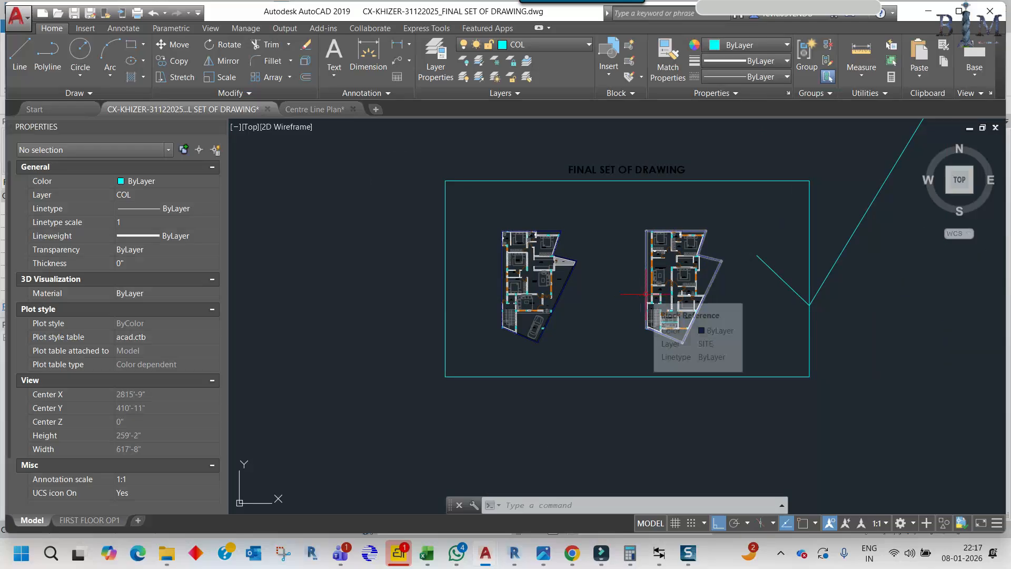
middle_click_drag(591, 266, 569, 280)
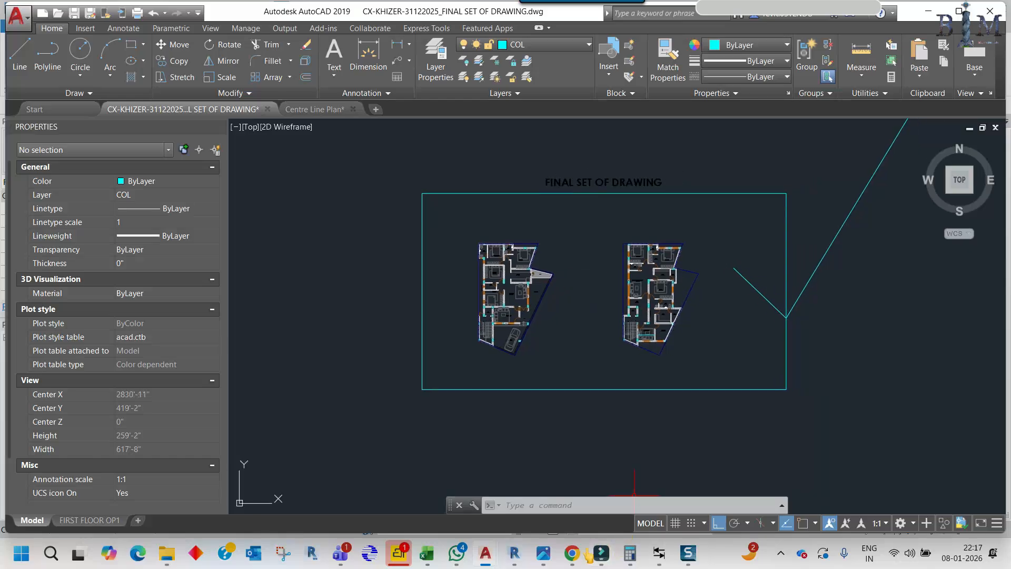
Switch back to the Home Structure project in Revit and open the Ground Floor Level floor plan
mouse_move(516, 555)
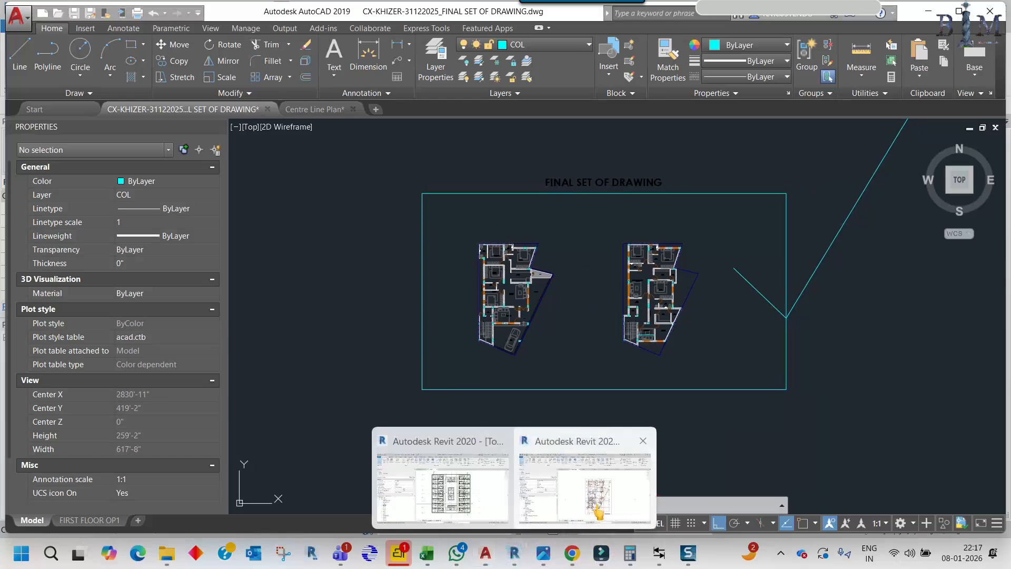
left_click(597, 511)
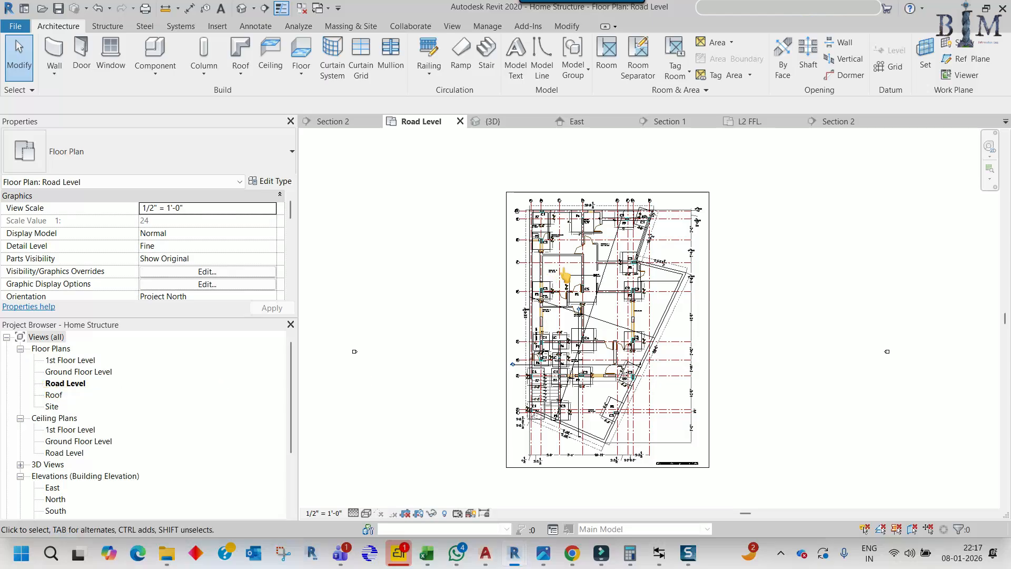
double_click(100, 372)
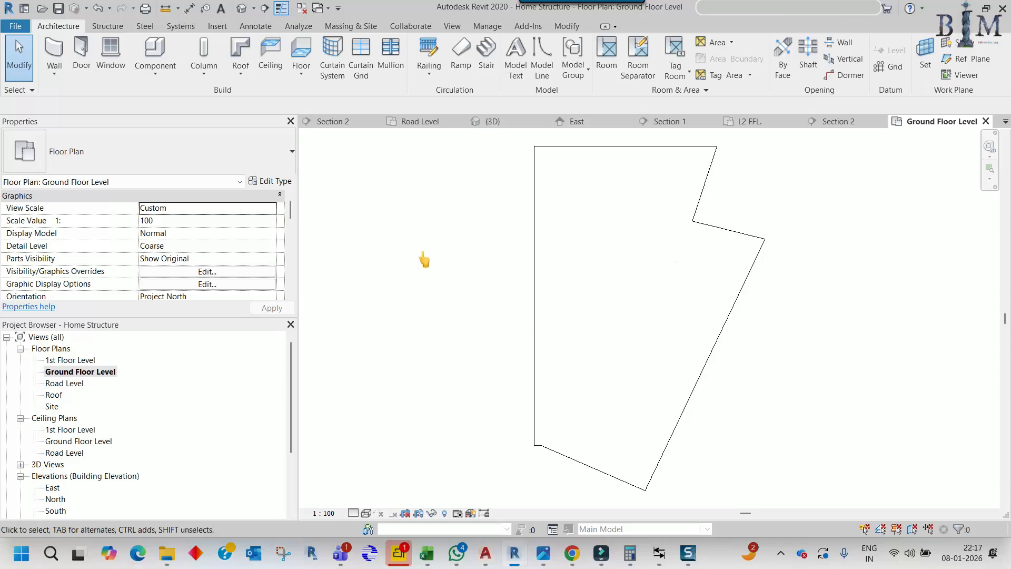
Open the Road Level floor plan and link the Arch GF drawing with Auto - Origin to Origin positioning, current view only
left_click(75, 384)
double_click(74, 386)
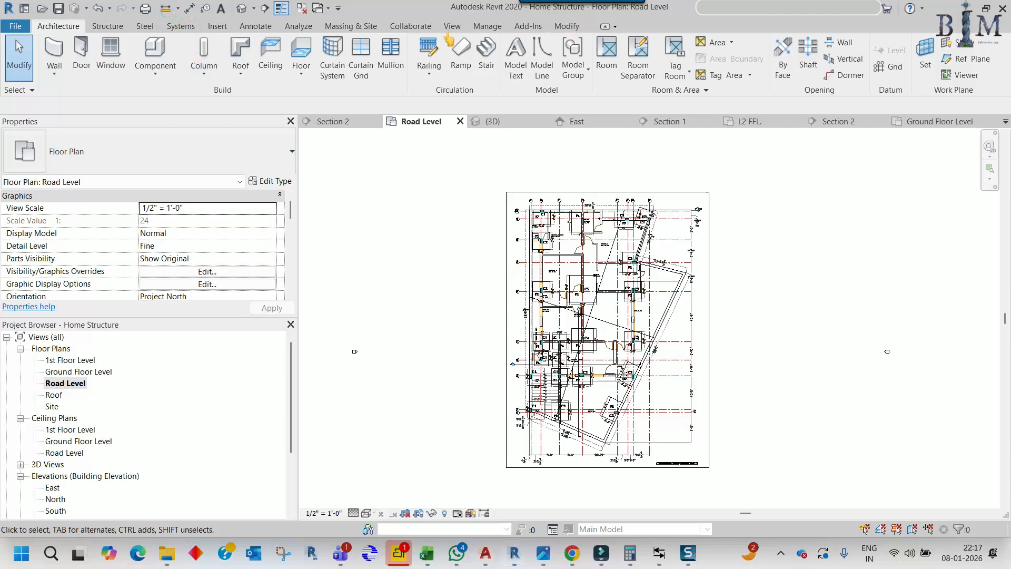
left_click(212, 29)
left_click(98, 67)
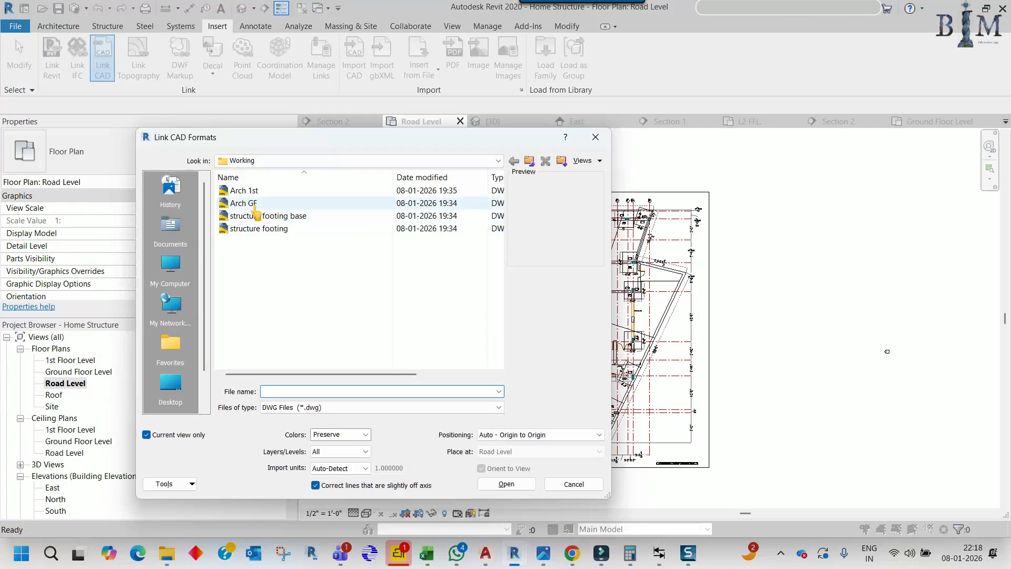
left_click(266, 203)
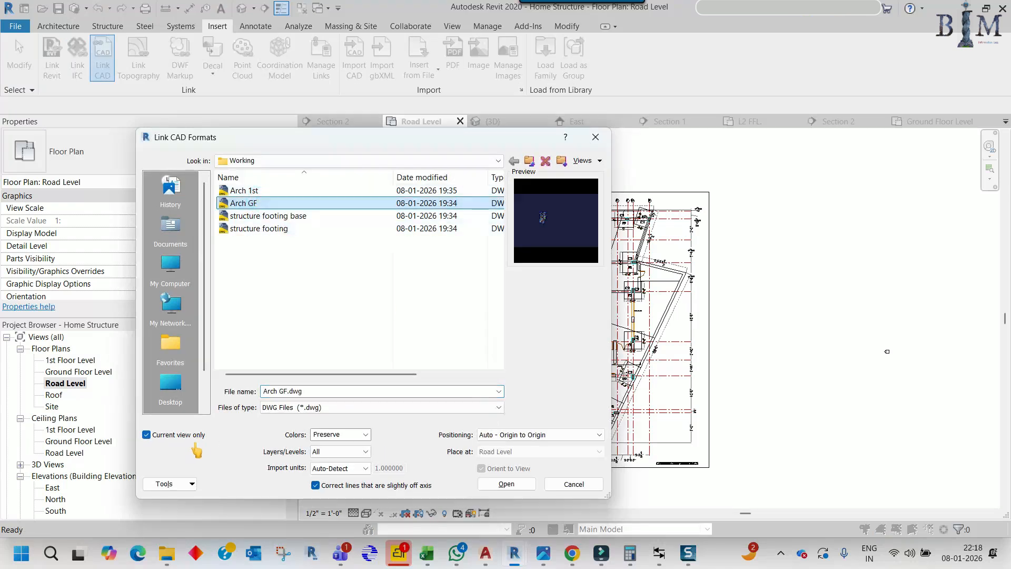
left_click(483, 485)
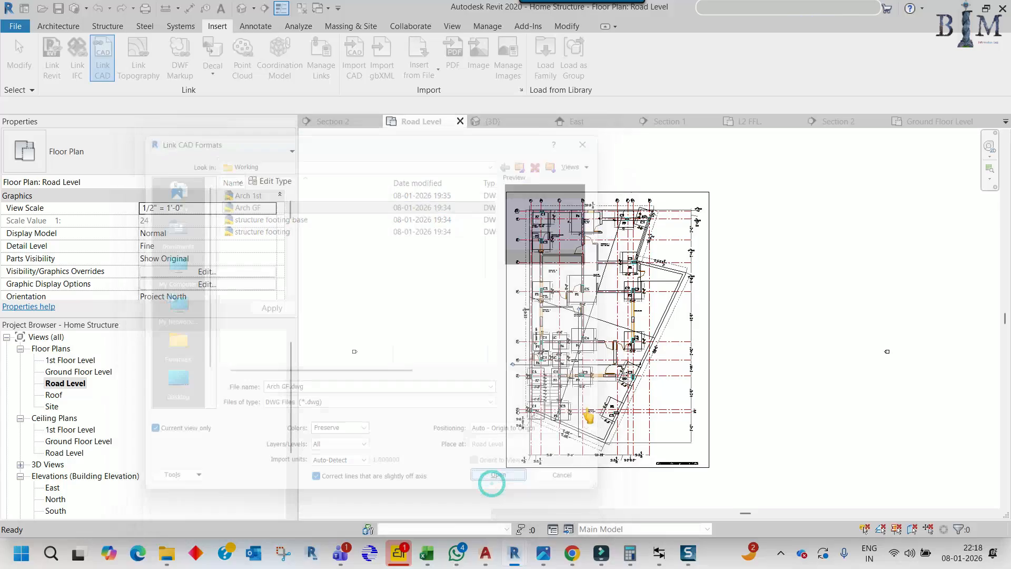
Move the linked Arch GF drawing by its outer eastern boundary corner onto the matching corner of the structural drawing
scroll(443, 341, "down", 5)
scroll(444, 342, "down", 3)
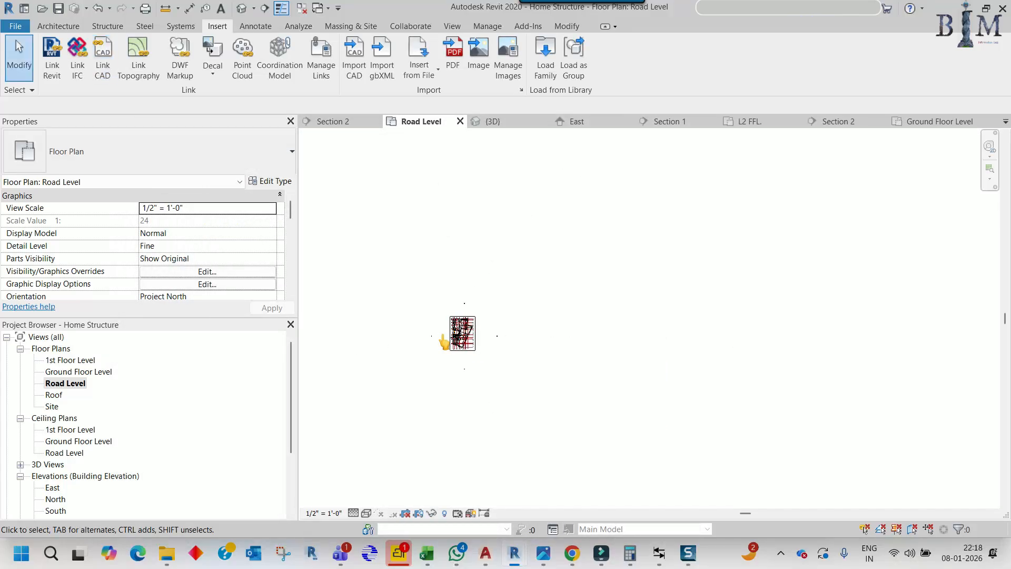
scroll(912, 267, "up", 3)
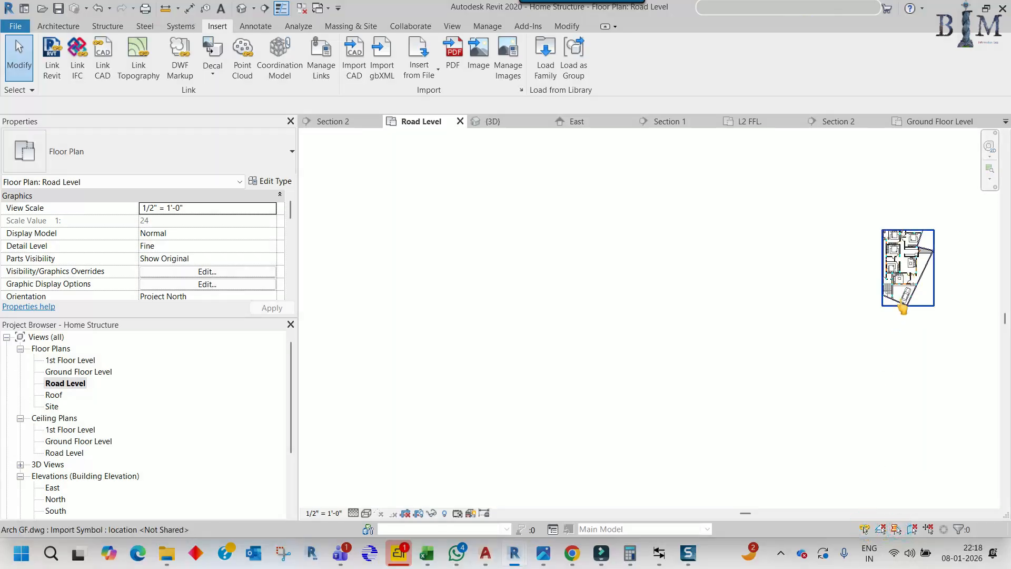
left_click(925, 252)
left_click(932, 247)
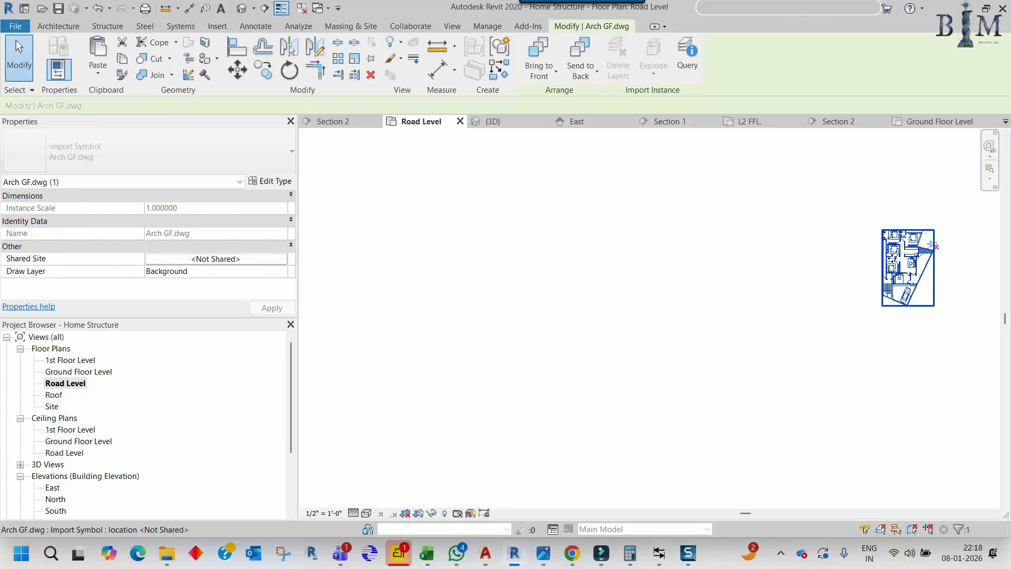
left_click(238, 70)
scroll(919, 236, "up", 10)
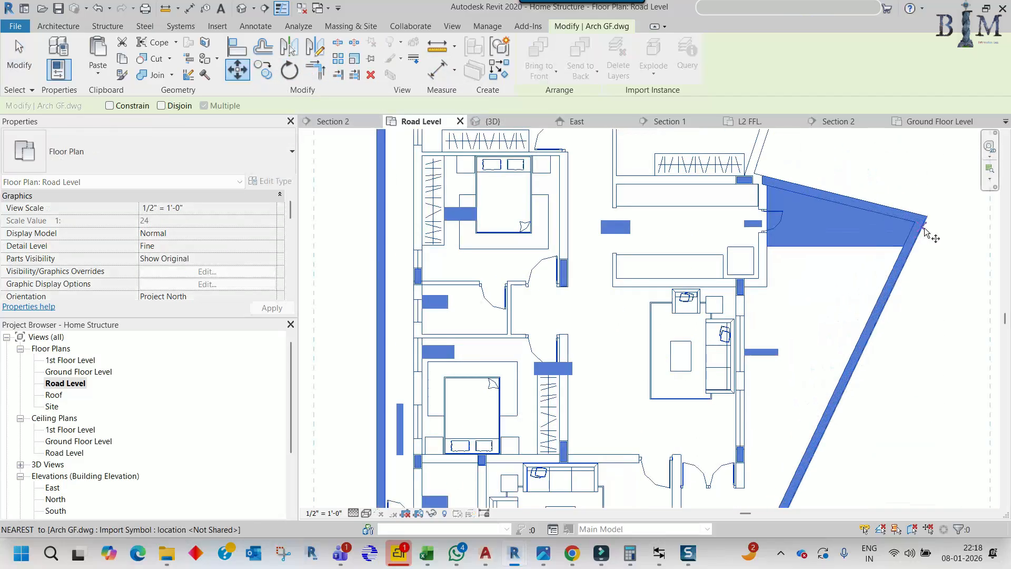
left_click(926, 217)
scroll(921, 221, "down", 8)
scroll(862, 240, "down", 8)
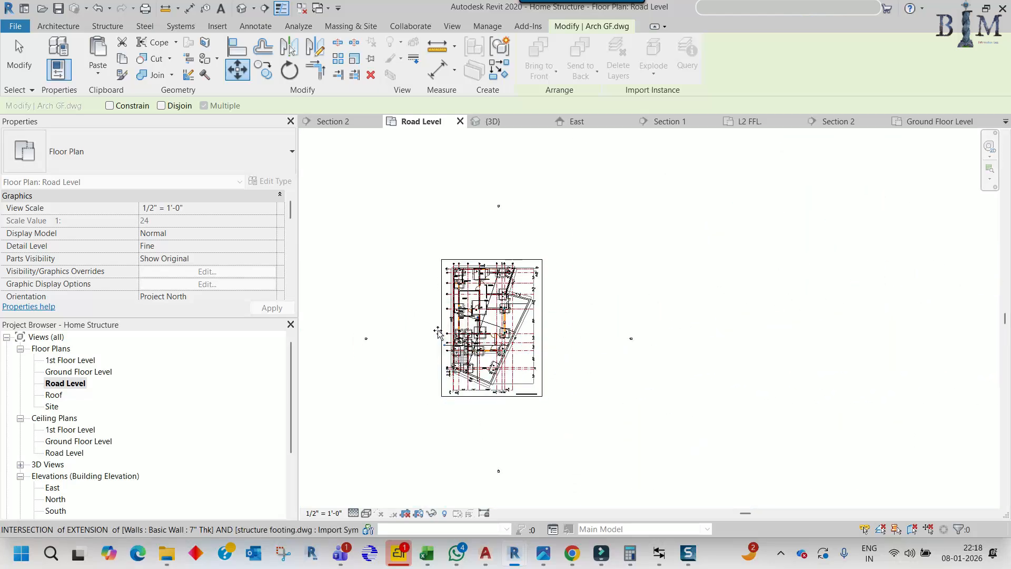
scroll(438, 333, "up", 3)
scroll(658, 295, "up", 6)
left_click(609, 255)
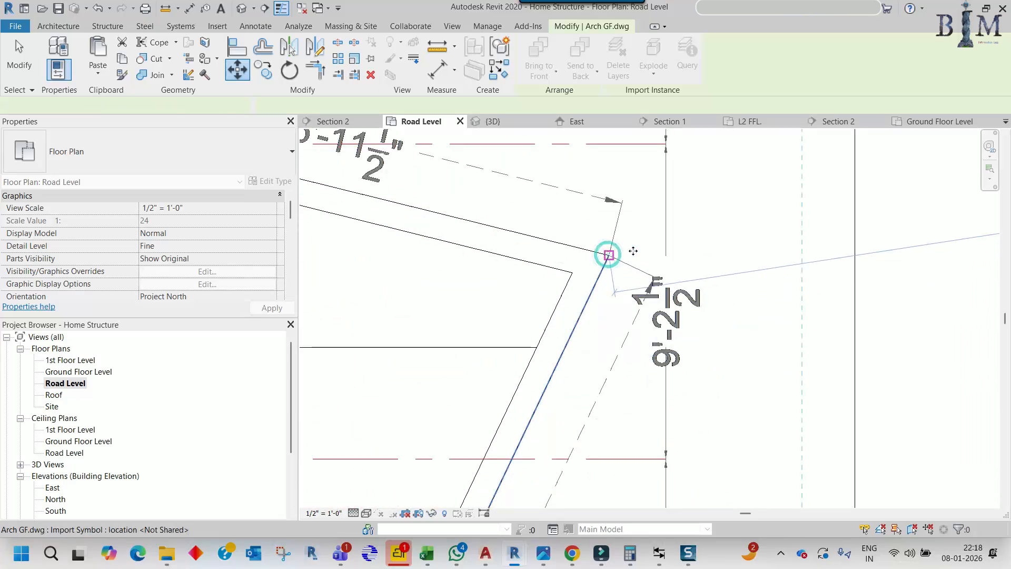
Examine how the Arch GF drawing's walls and columns line up with the structural footings and grid lines across the plan
scroll(718, 266, "down", 10)
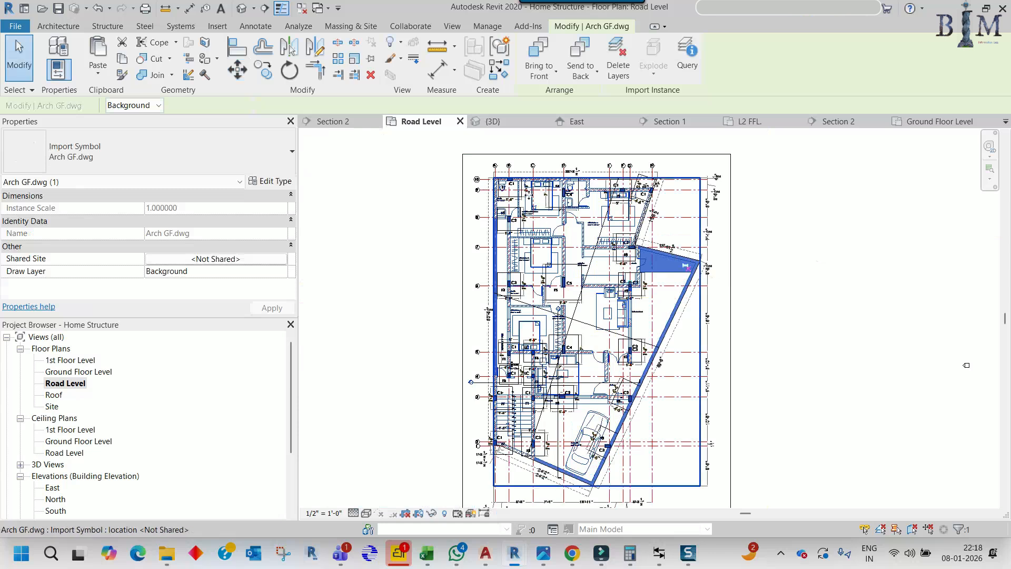
scroll(513, 184, "up", 4)
scroll(513, 184, "down", 3)
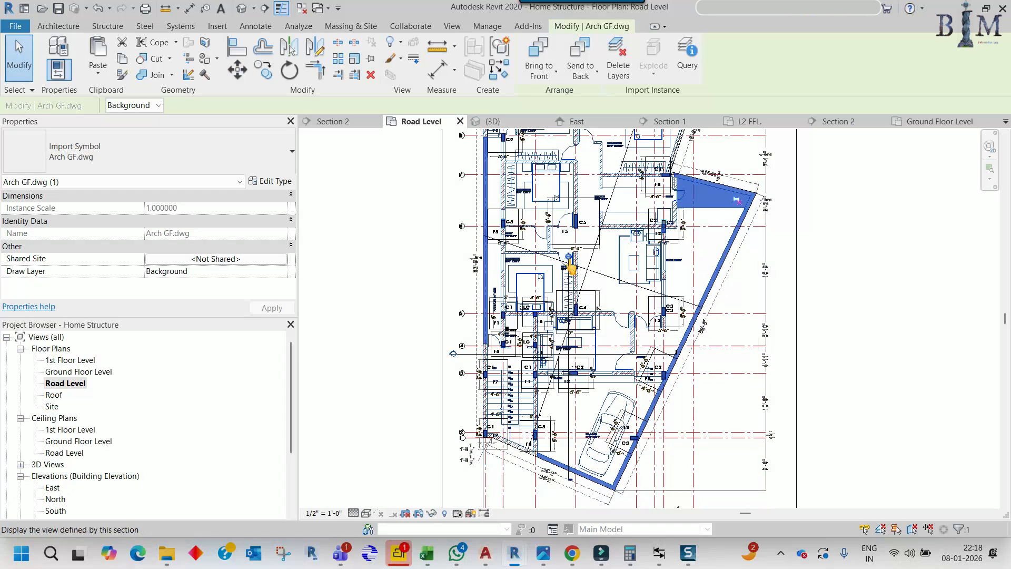
mouse_move(590, 429)
middle_mouse_down()
mouse_move(576, 385)
mouse_move(587, 478)
middle_mouse_up()
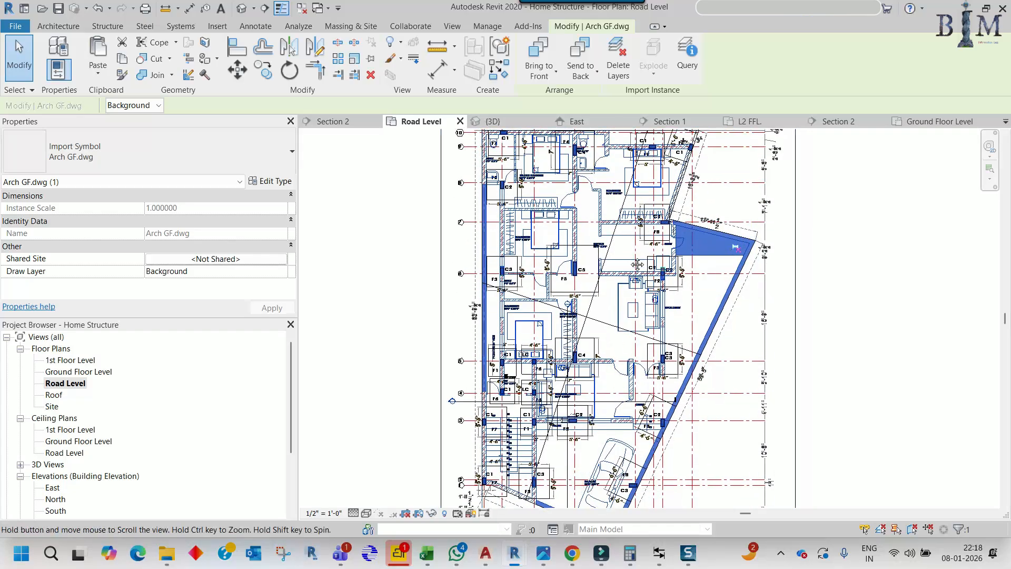
middle_click_drag(589, 193, 589, 260)
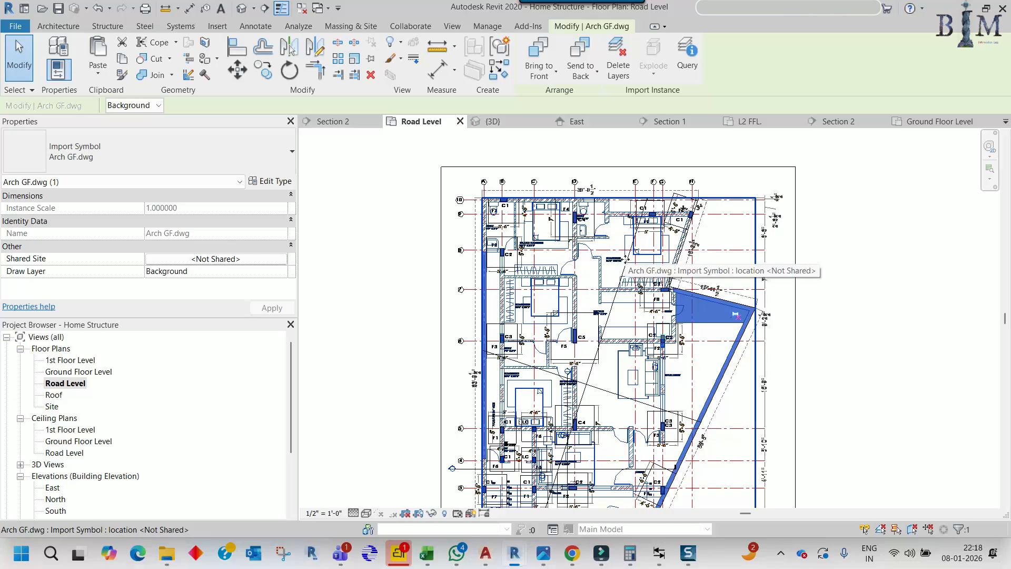
scroll(625, 260, "up", 5)
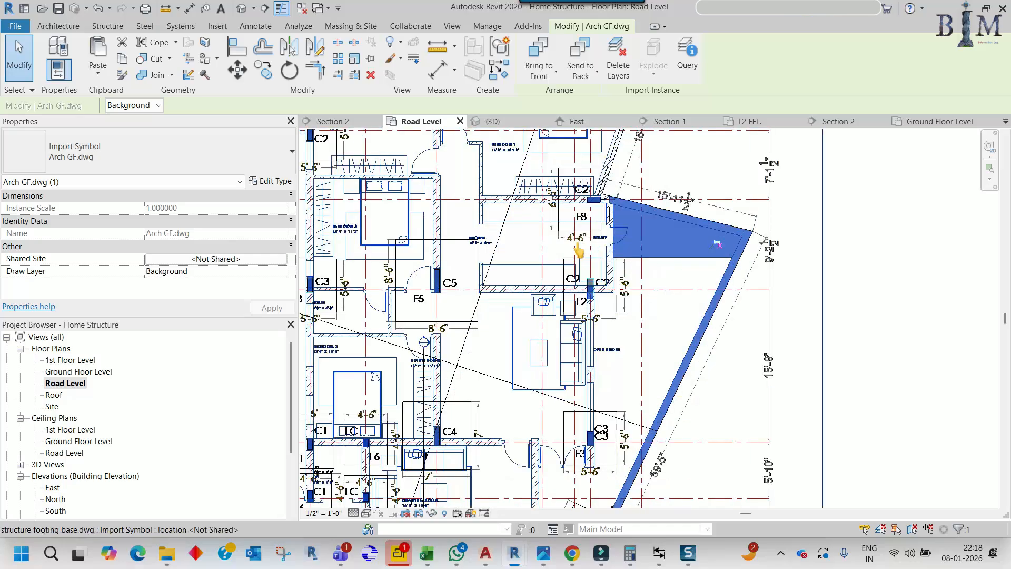
scroll(800, 287, "down", 4)
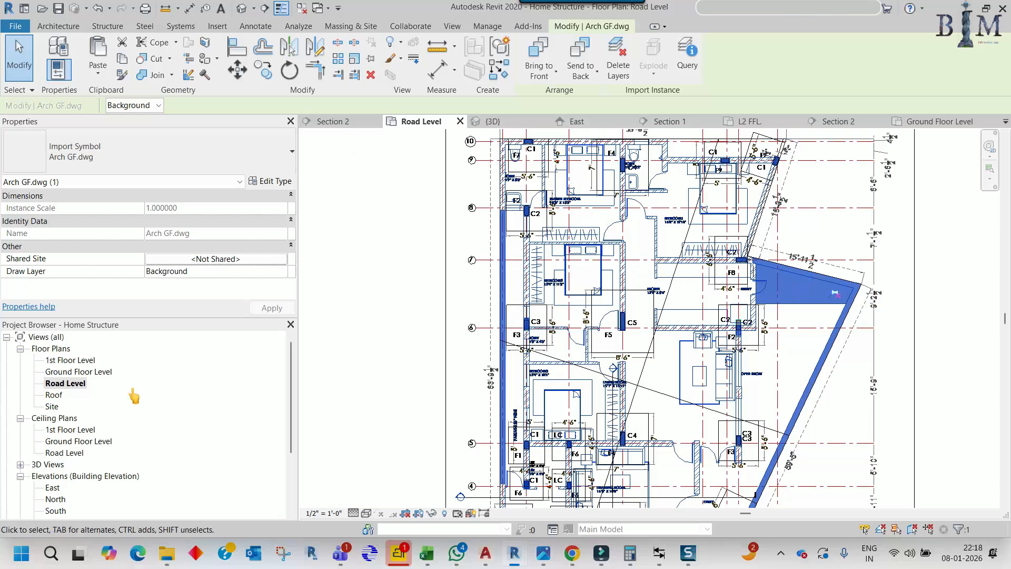
Copy the aligned Arch GF drawing and paste it into the Ground Floor Level plan, aligned to the current view
double_click(72, 372)
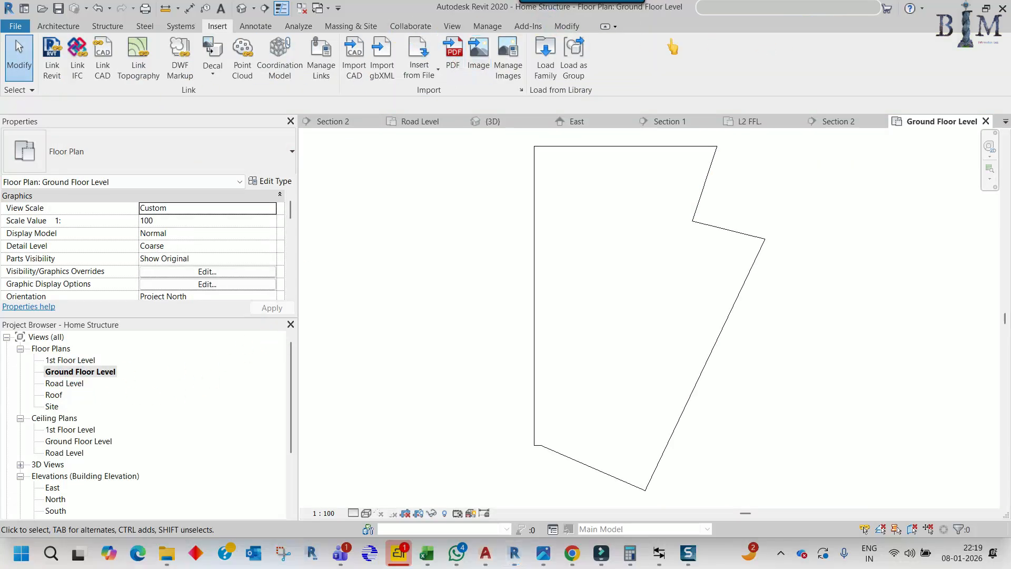
left_click(567, 26)
left_click(97, 71)
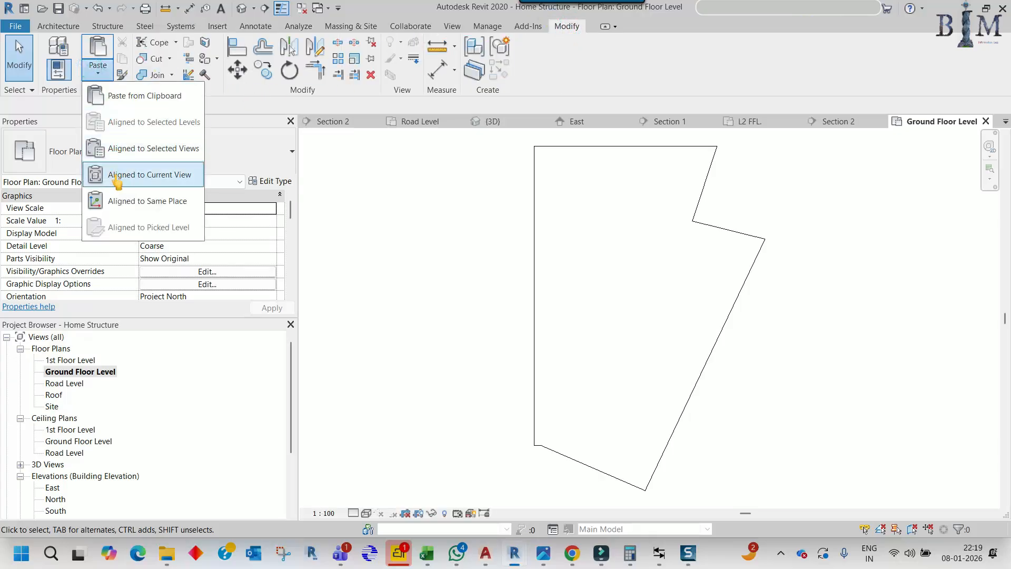
left_click(117, 176)
key("Escape")
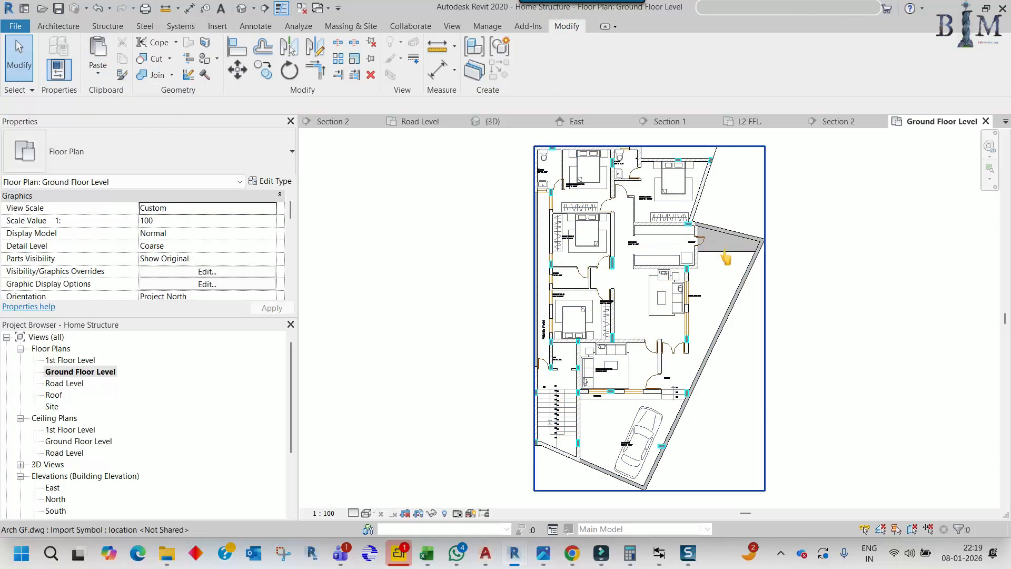
Inspect the pasted Arch GF drawing against the floor slab outline in the Ground Floor Level plan
left_click(717, 161)
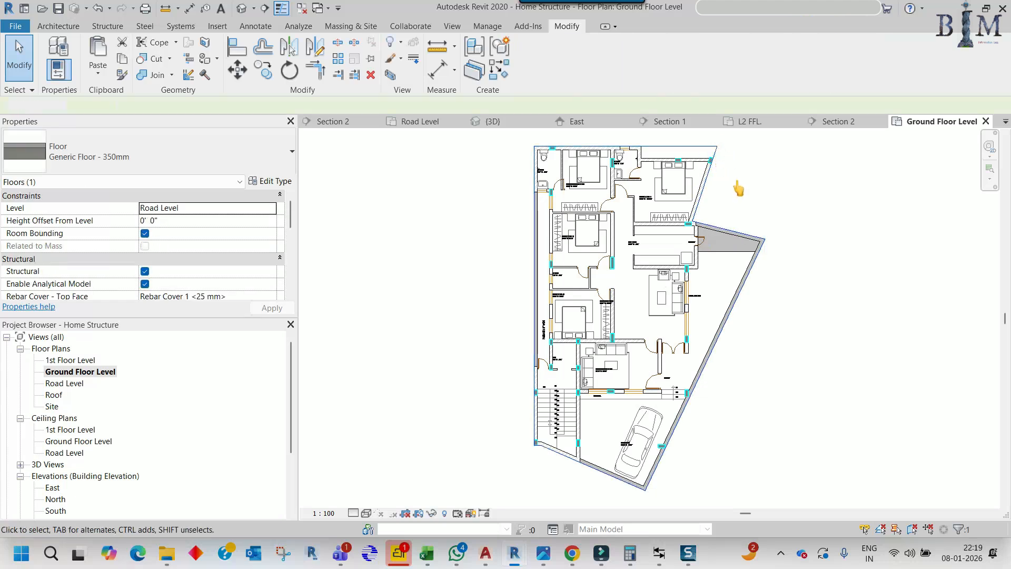
left_click(732, 180)
scroll(699, 198, "up", 1)
scroll(699, 197, "up", 1)
scroll(615, 257, "down", 2)
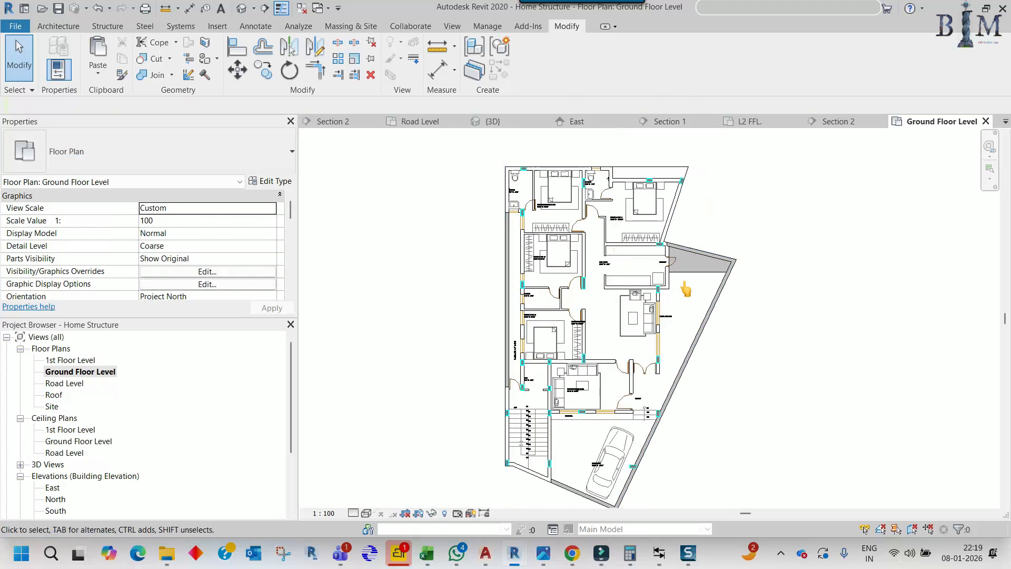
left_click(706, 277)
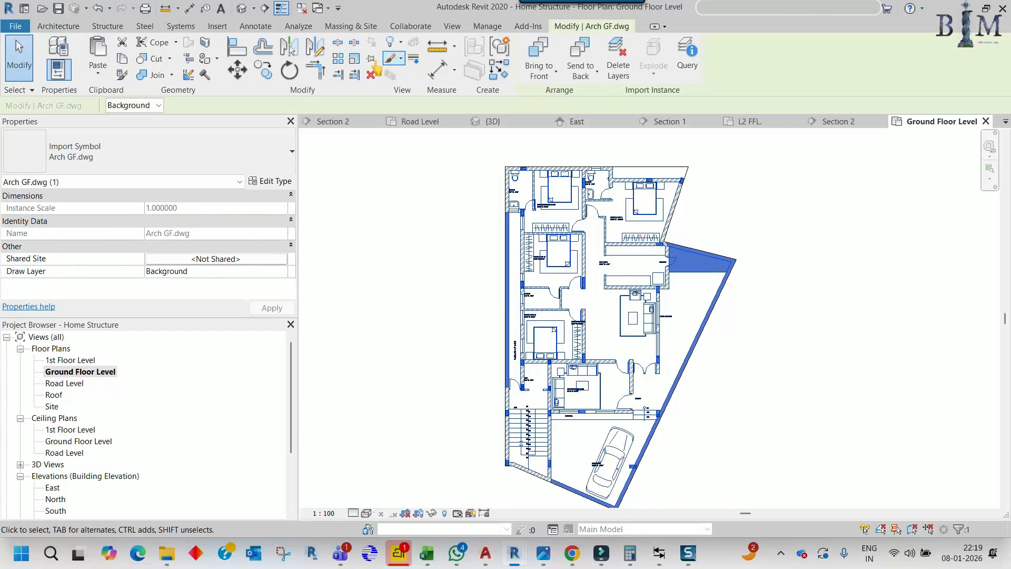
left_click(773, 474)
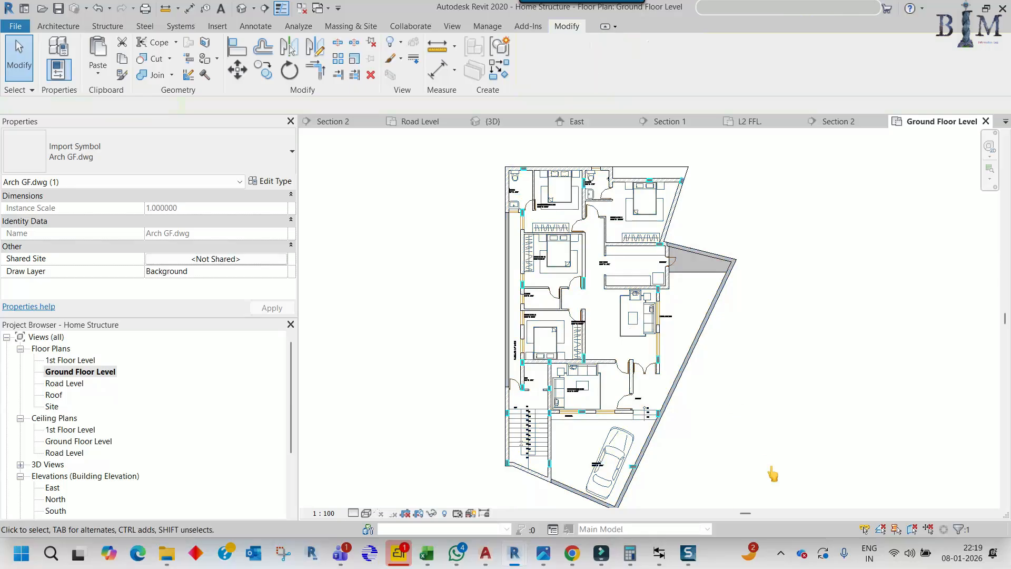
middle_click_drag(763, 442, 752, 390)
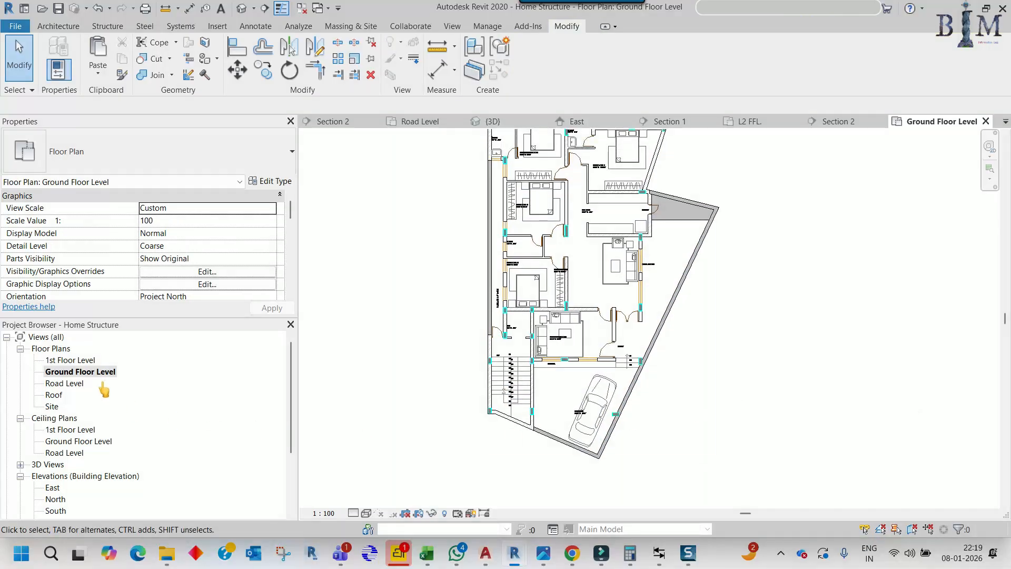
scroll(396, 324, "down", 2)
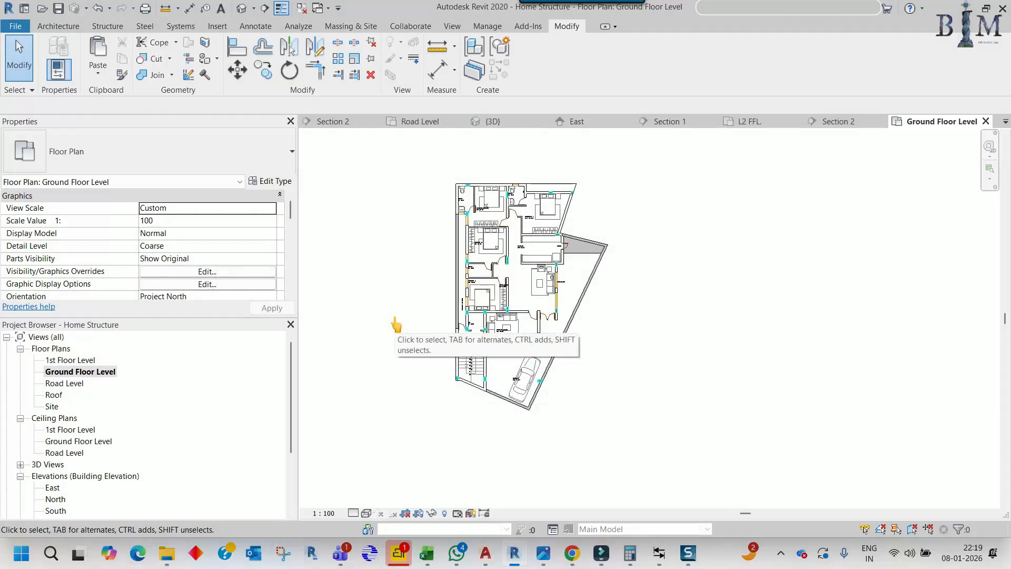
Return to the Road Level plan and hide the Arch GF and structure footing base imports in its visibility overrides
double_click(70, 384)
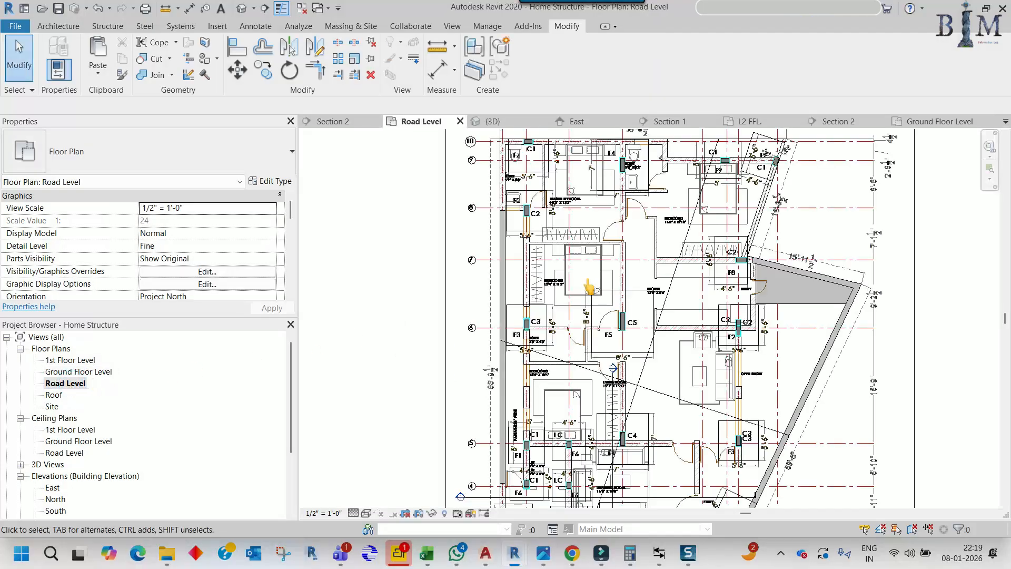
scroll(589, 287, "down", 5)
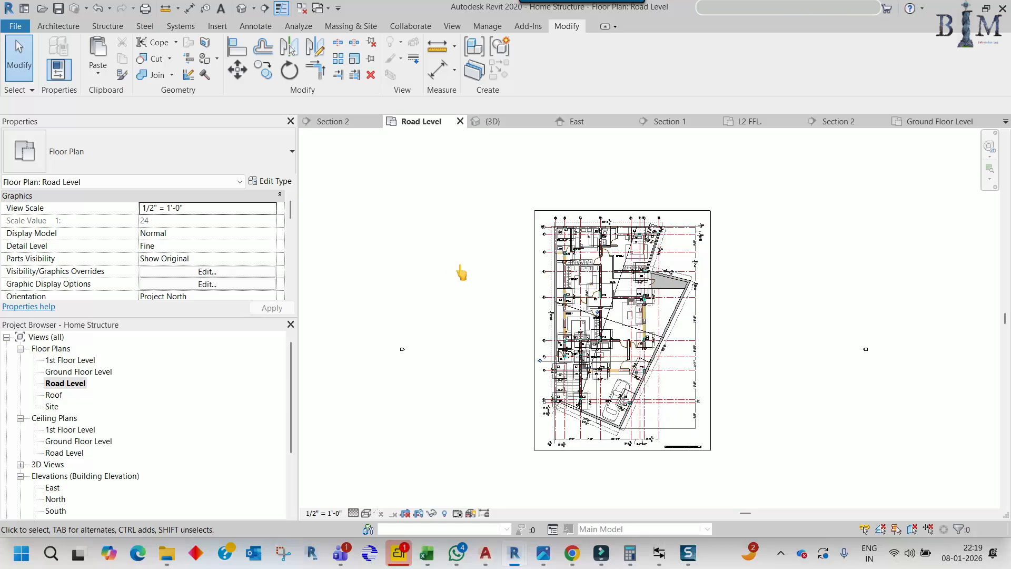
key("v")
key("g")
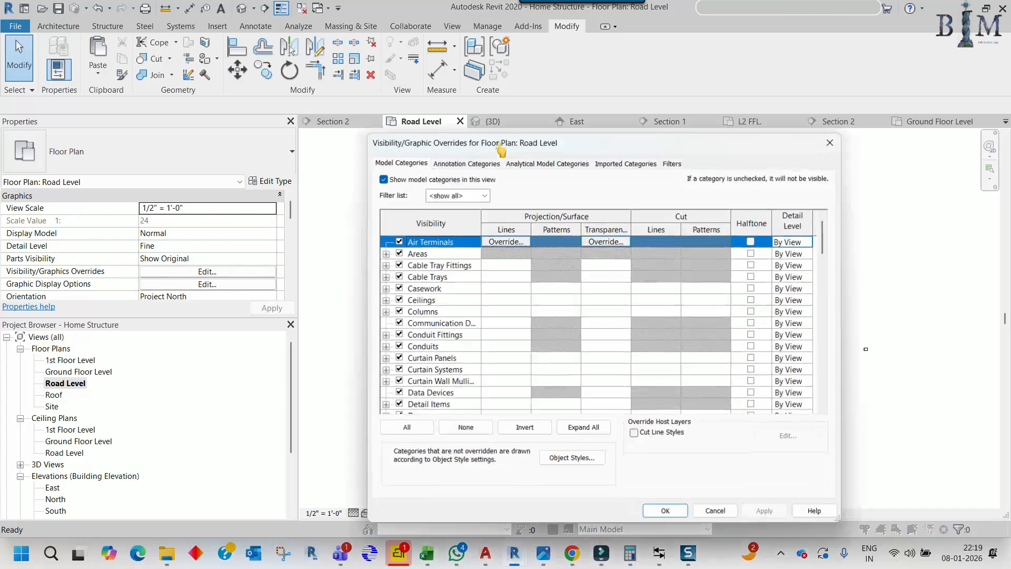
left_click(625, 163)
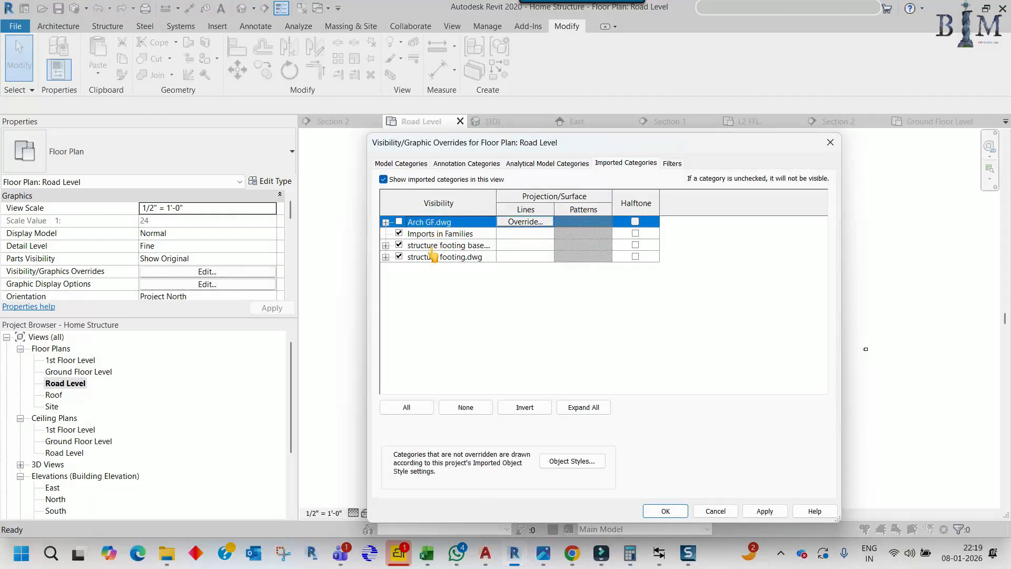
left_click(432, 246)
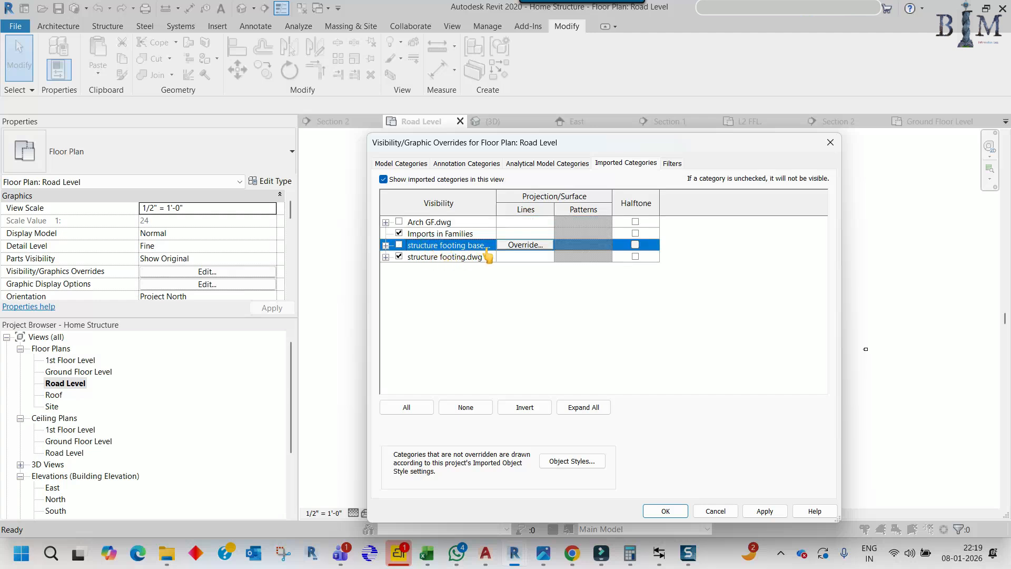
left_click(665, 511)
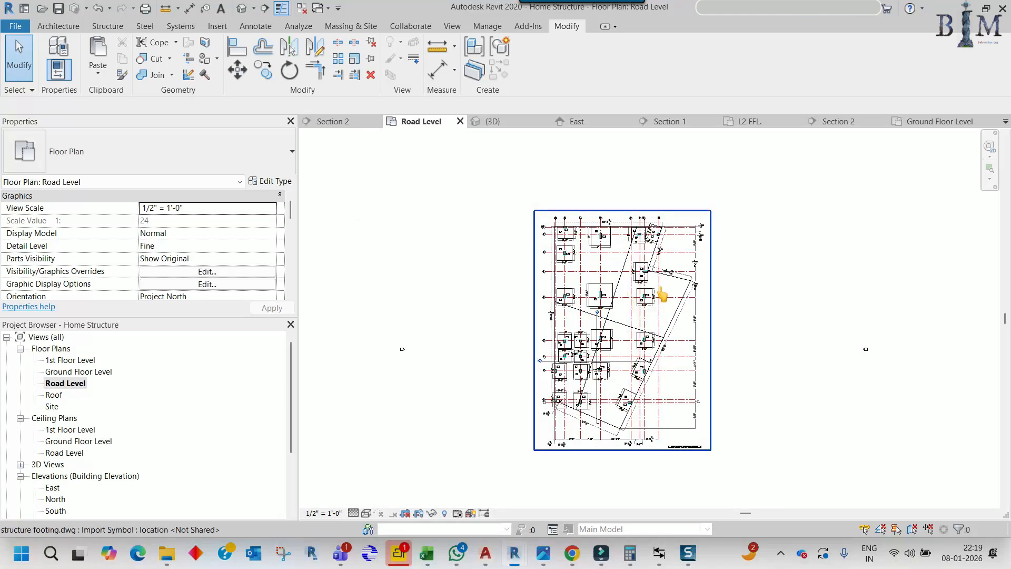
Turn the structure footing base import back on in the Road Level visibility overrides
key("v")
key("v")
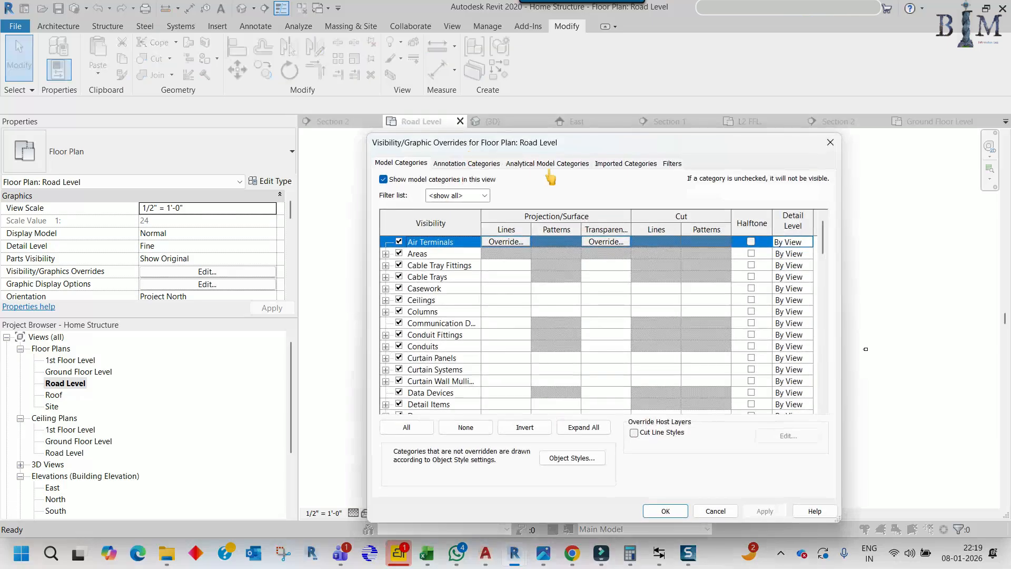
left_click(617, 170)
left_click(440, 245)
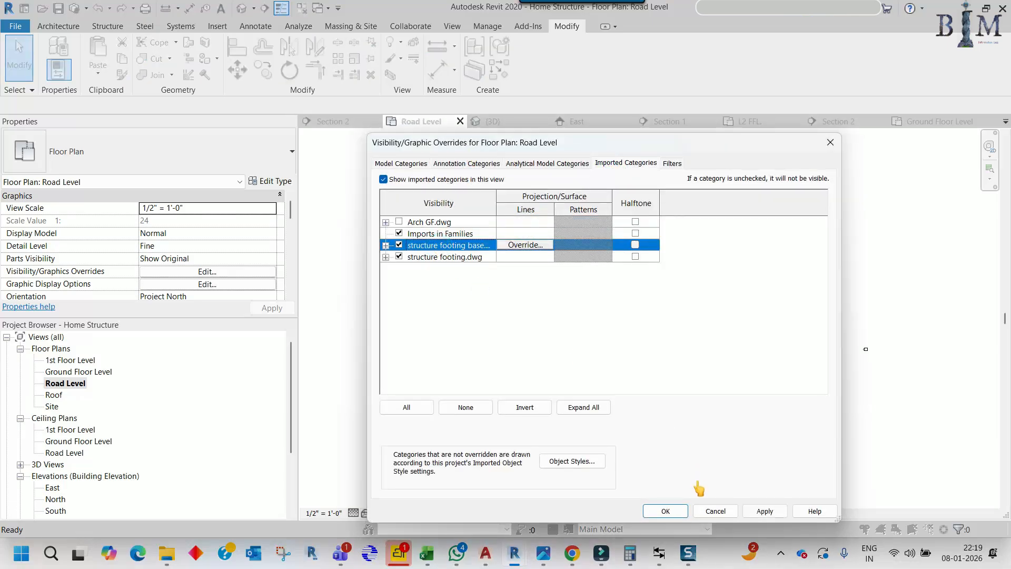
left_click(678, 511)
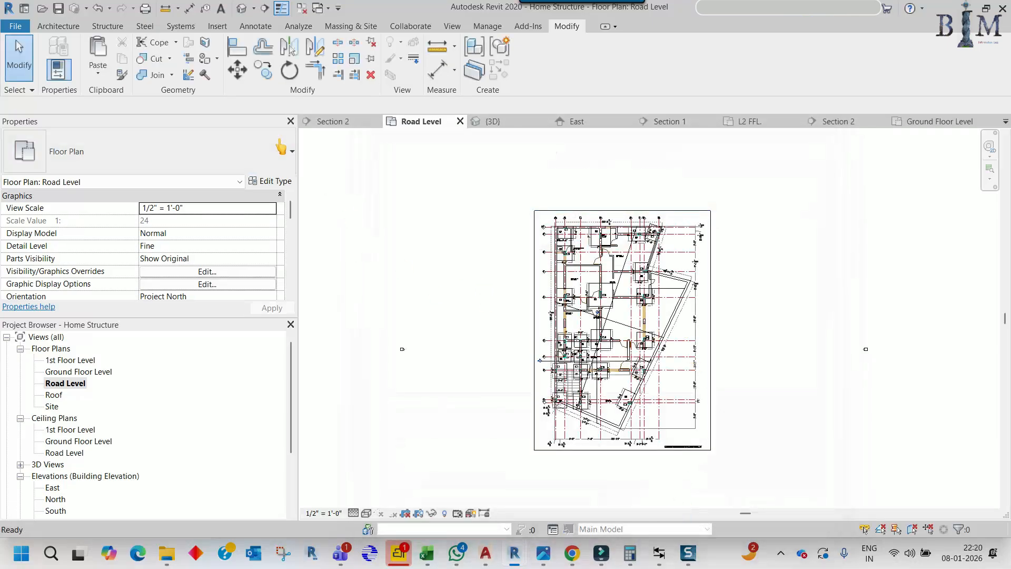
Link the Arch 1st.dwg drawing into the Road Level plan, for the current view only with Auto - Origin to Origin positioning
left_click(217, 27)
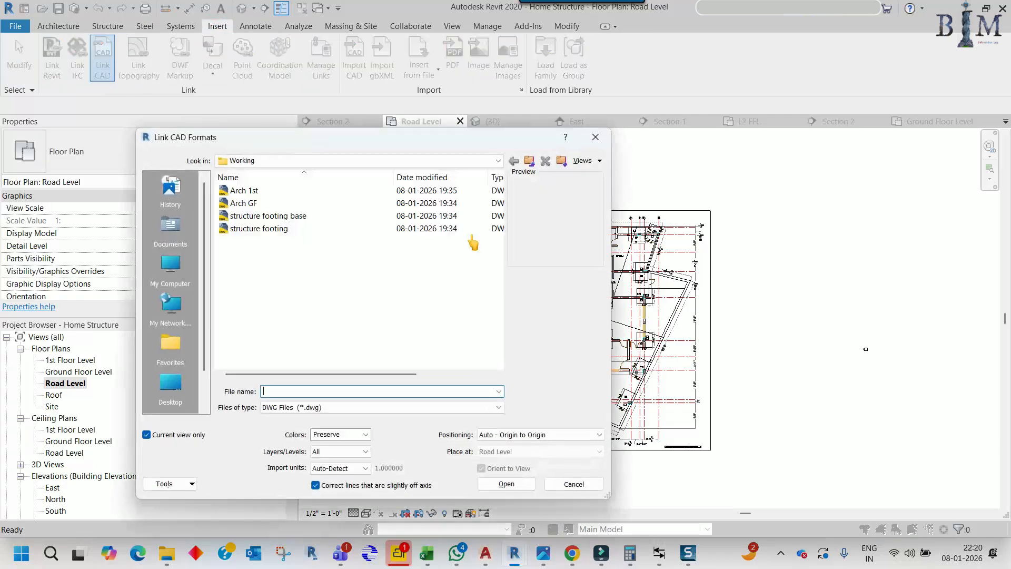
left_click(258, 192)
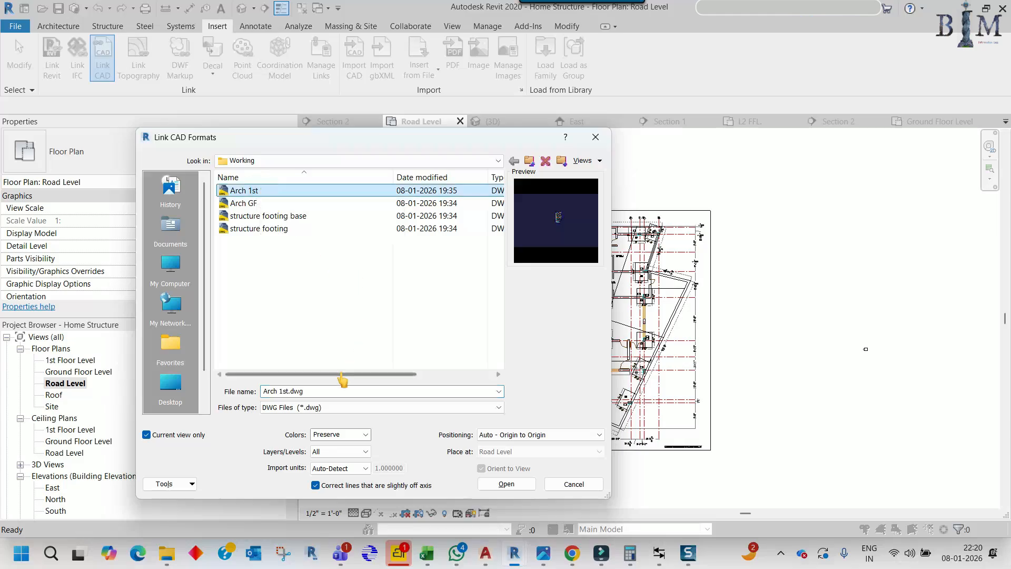
left_click(513, 482)
scroll(516, 361, "down", 10)
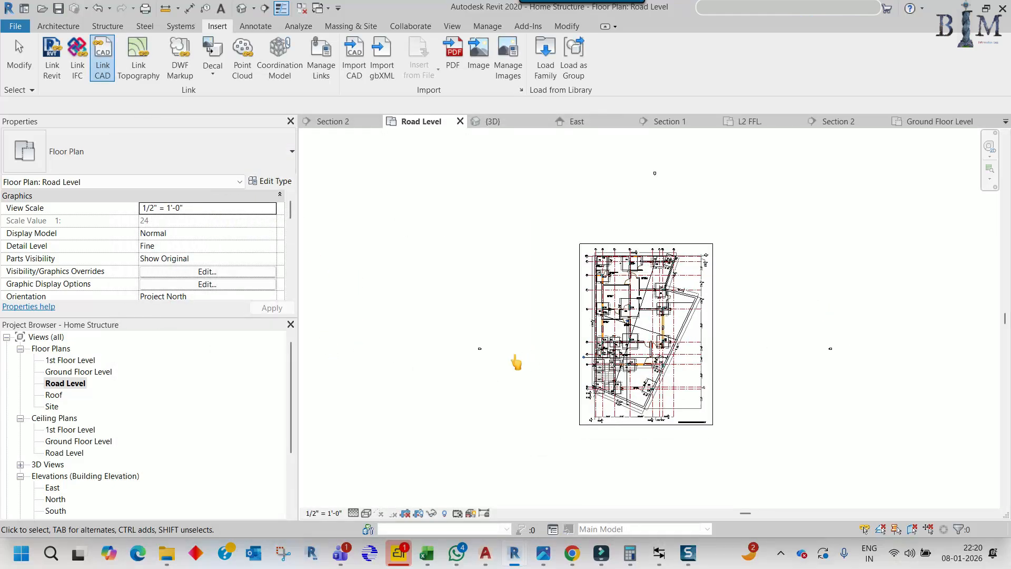
scroll(515, 355, "down", 2)
scroll(833, 316, "up", 2)
scroll(765, 321, "up", 2)
scroll(792, 314, "up", 2)
Move the linked Arch 1st drawing so its outermost site boundary corner meets the matching outer corner of the floor slab
left_click(793, 314)
scroll(793, 314, "up", 2)
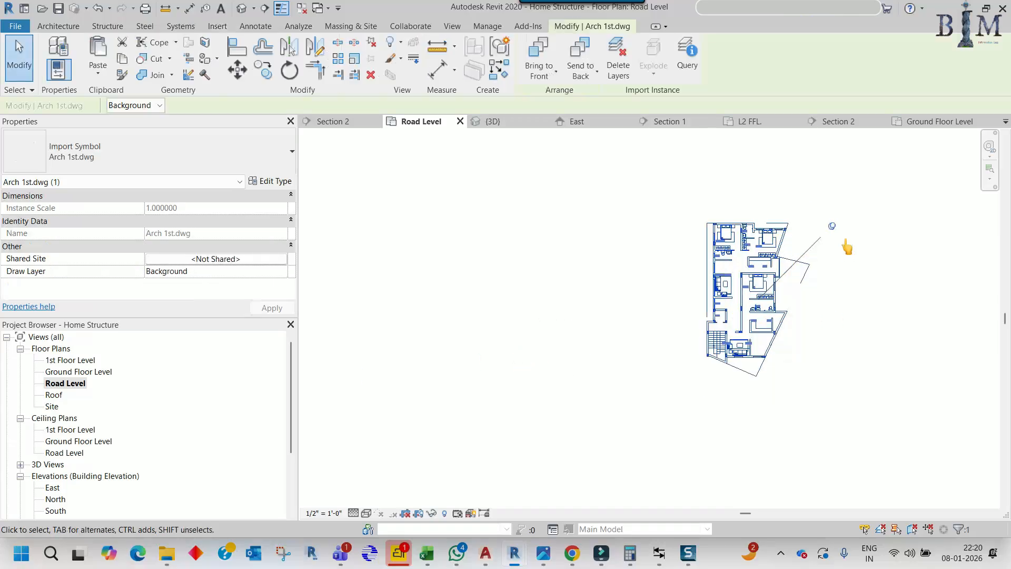
key("v")
scroll(828, 255, "up", 2)
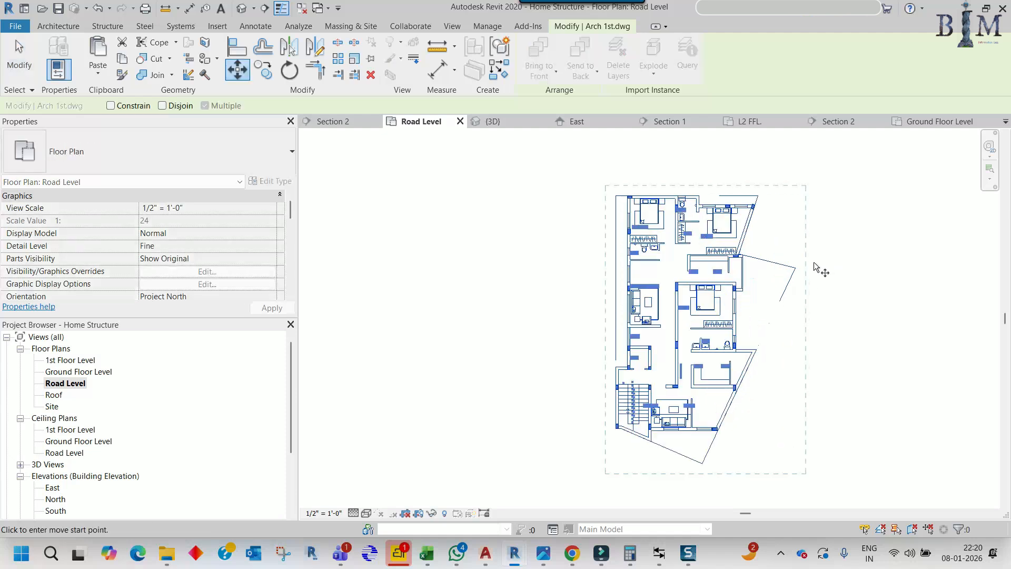
left_click(794, 269)
scroll(861, 242, "down", 5)
scroll(861, 242, "down", 2)
middle_click_drag(582, 300, 964, 293)
scroll(590, 303, "down", 2)
scroll(631, 336, "up", 2)
scroll(631, 335, "up", 8)
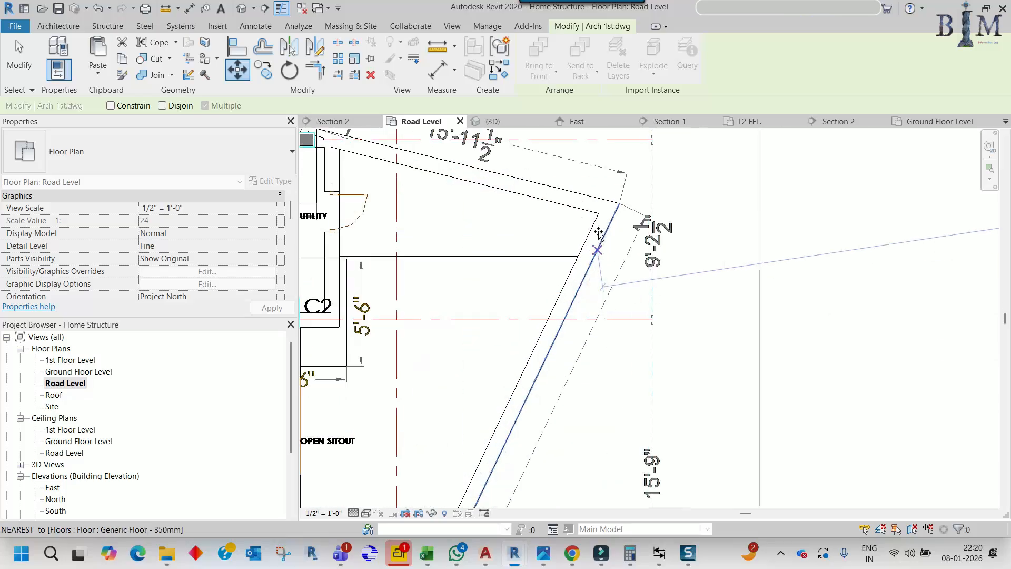
left_click(618, 203)
Inspect how the Arch 1st walls and columns line up with the structural columns and grids across the Road Level plan
scroll(627, 237, "down", 8)
scroll(454, 283, "up", 8)
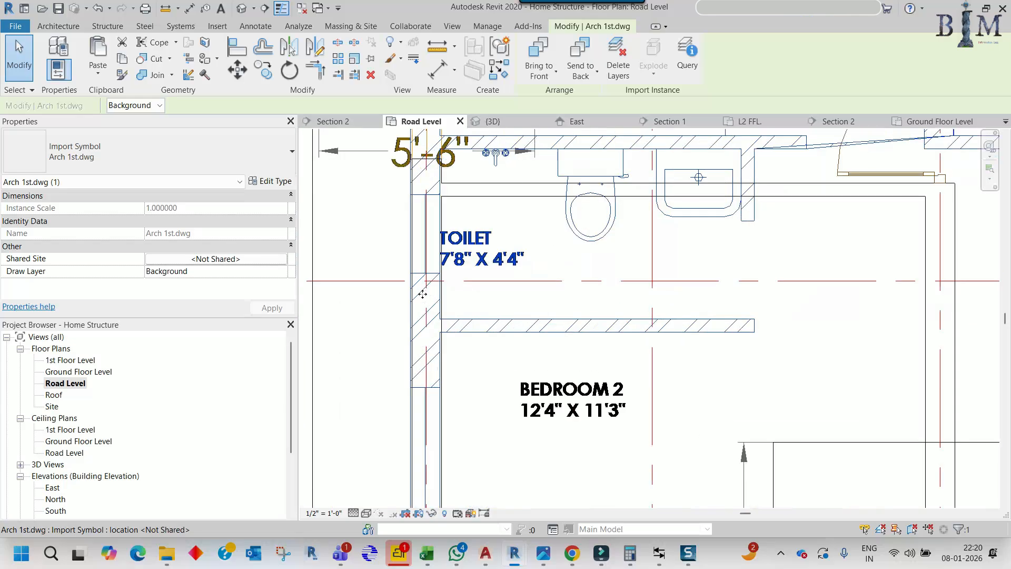
scroll(454, 283, "down", 5)
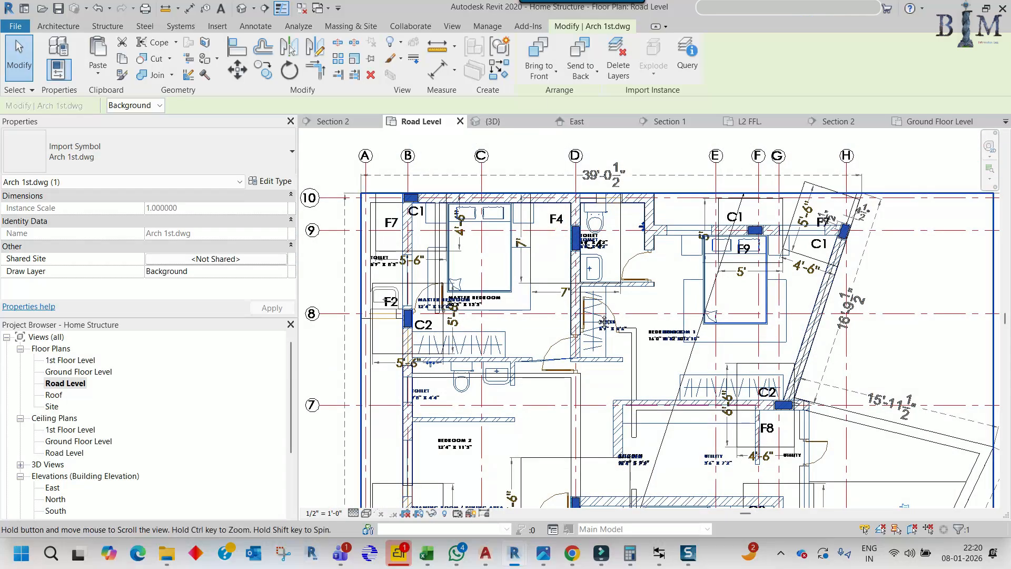
scroll(620, 213, "up", 5)
scroll(618, 244, "up", 4)
middle_click_drag(653, 199, 630, 290)
scroll(632, 282, "down", 5)
middle_click_drag(693, 235, 576, 260)
scroll(576, 261, "down", 5)
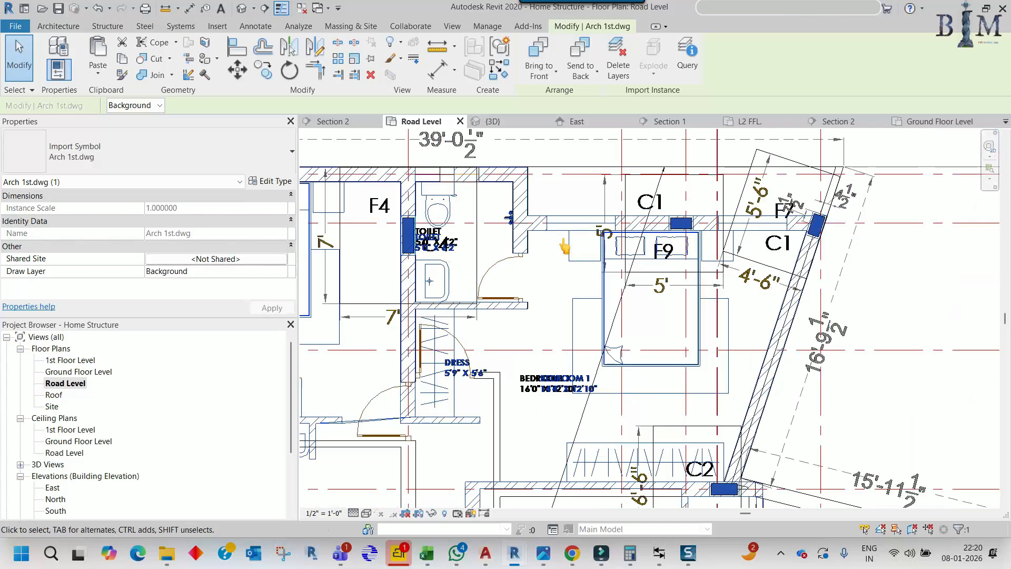
scroll(651, 230, "up", 5)
middle_click_drag(680, 345, 705, 198)
scroll(658, 197, "up", 7)
scroll(659, 195, "down", 3)
scroll(660, 195, "down", 3)
middle_click_drag(617, 361, 657, 192)
middle_click_drag(641, 287, 640, 266)
scroll(679, 311, "down", 3)
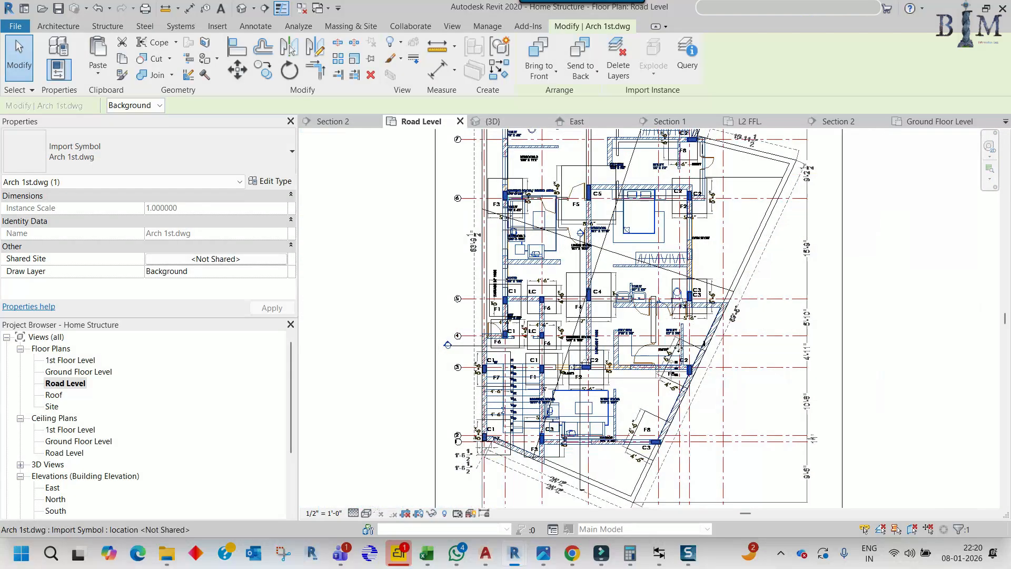
scroll(679, 347, "down", 3)
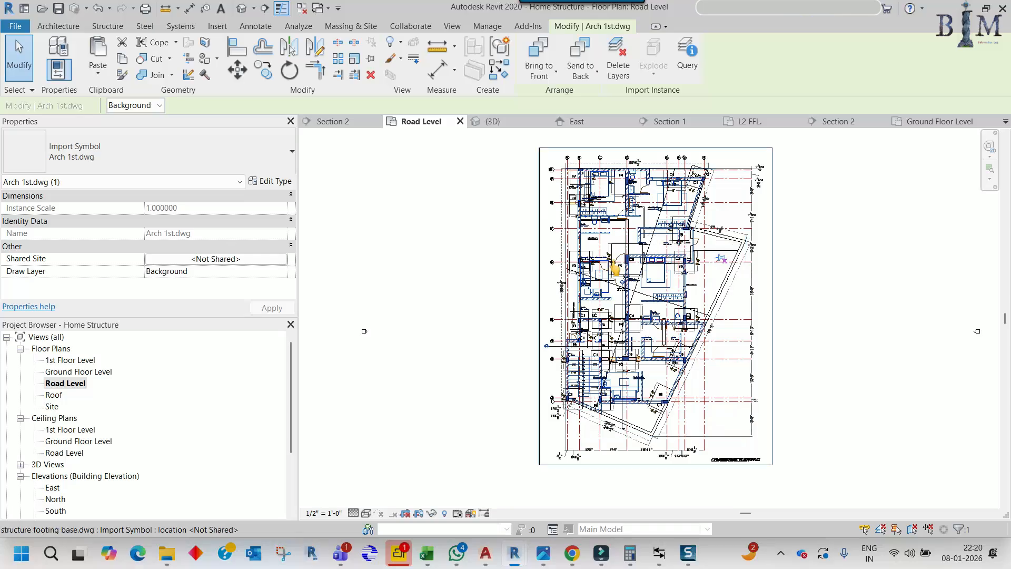
scroll(721, 261, "up", 4)
scroll(785, 245, "up", 3)
scroll(550, 235, "down", 4)
scroll(589, 329, "up", 4)
scroll(589, 329, "down", 6)
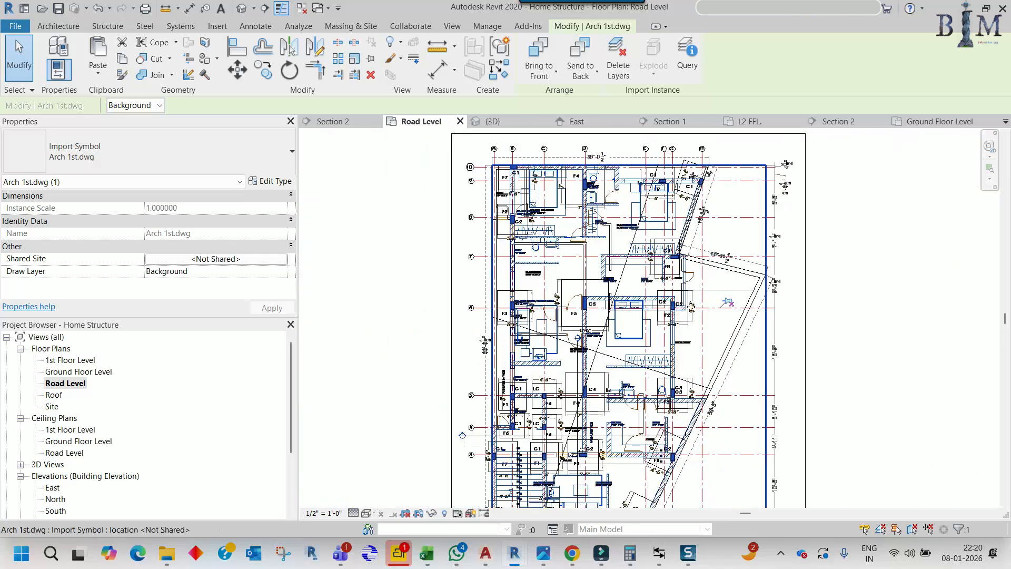
Copy the aligned Arch 1st drawing and paste it into the 1st Floor Level plan, aligned to the current view
left_click(78, 362)
double_click(78, 361)
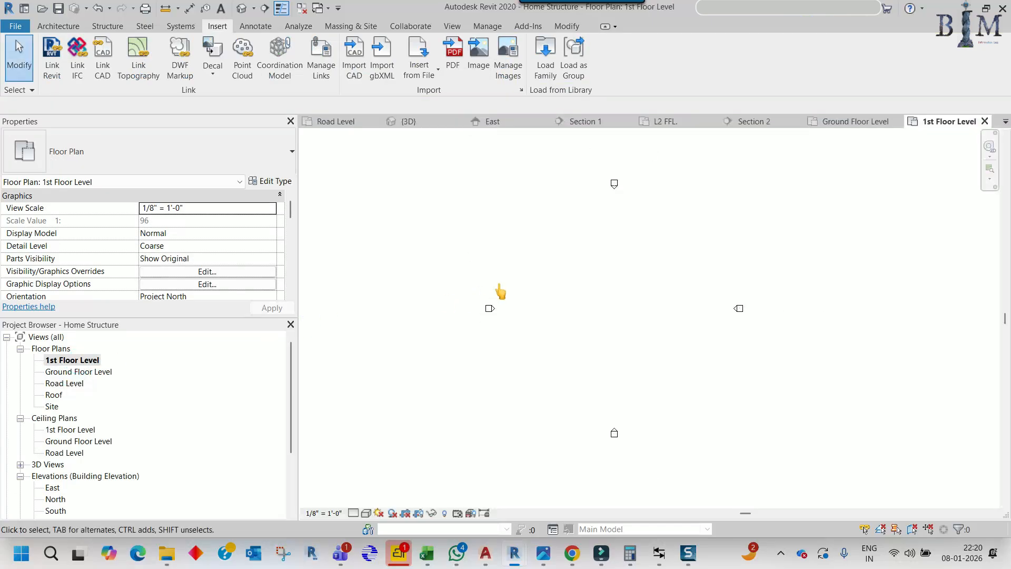
left_click(574, 27)
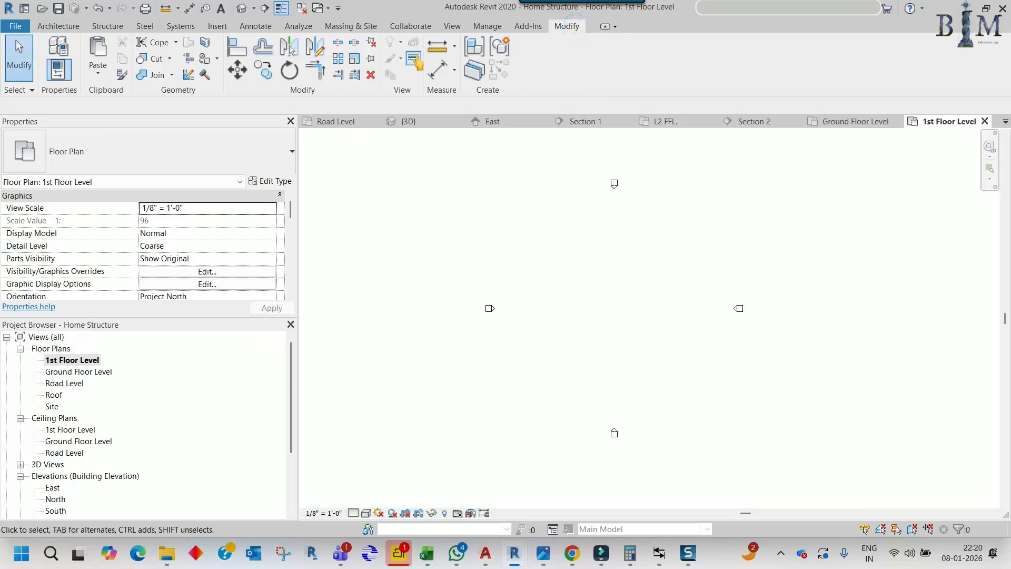
left_click(103, 80)
left_click(151, 178)
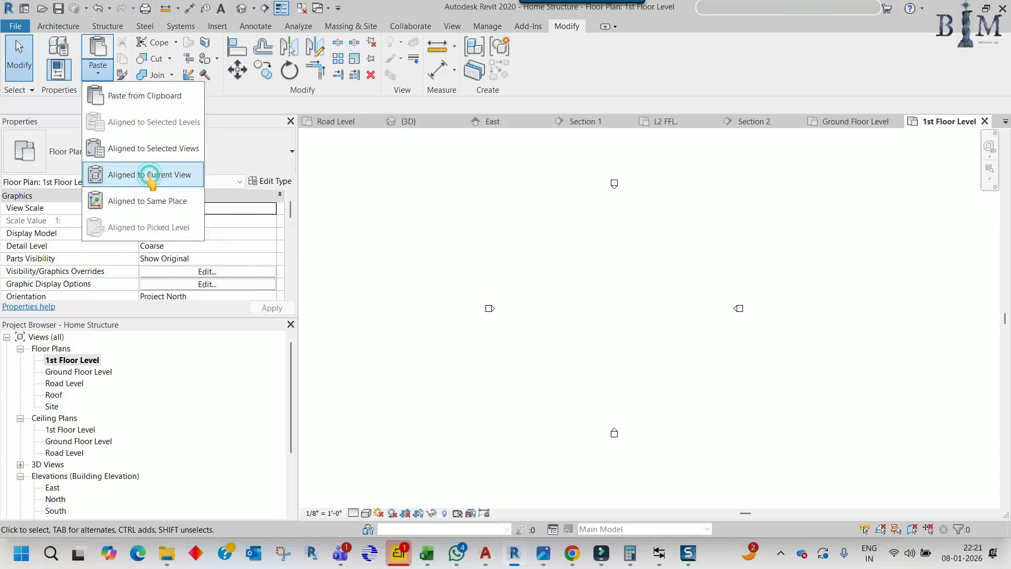
key("Escape")
scroll(614, 280, "up", 5)
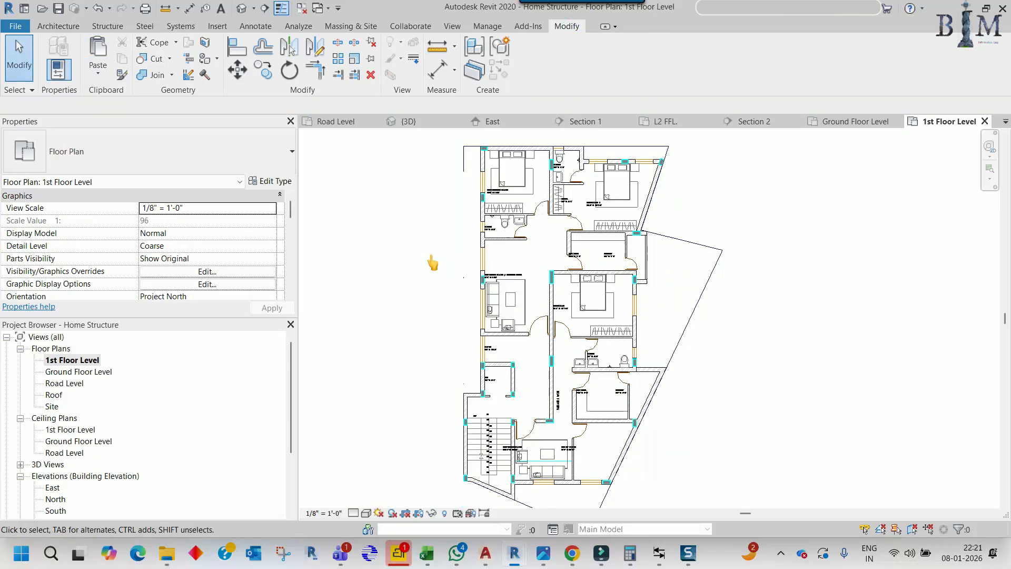
scroll(456, 267, "down", 2)
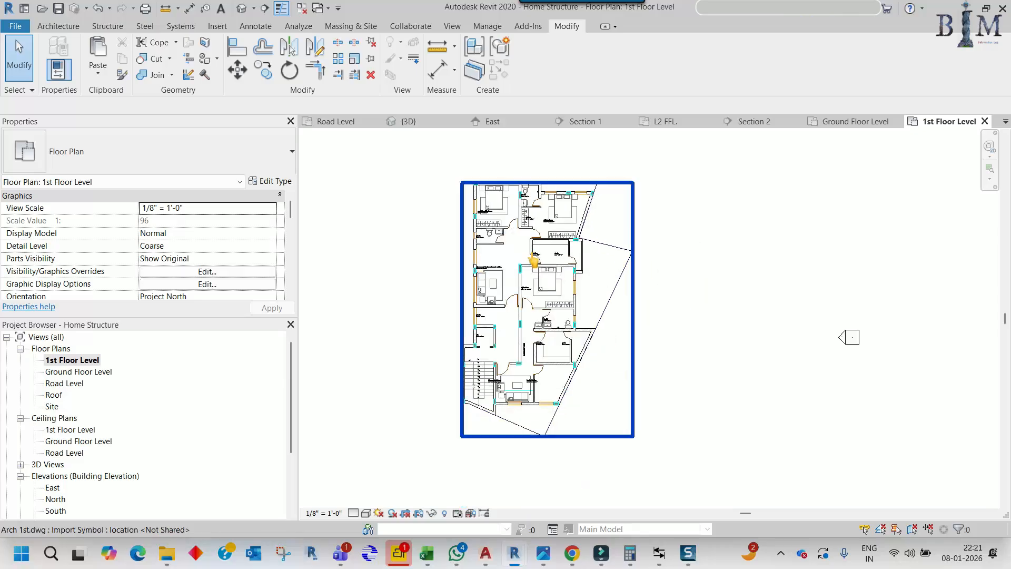
Select the pasted Arch 1st drawing and turn off the selection of links and pinned elements
left_click(614, 248)
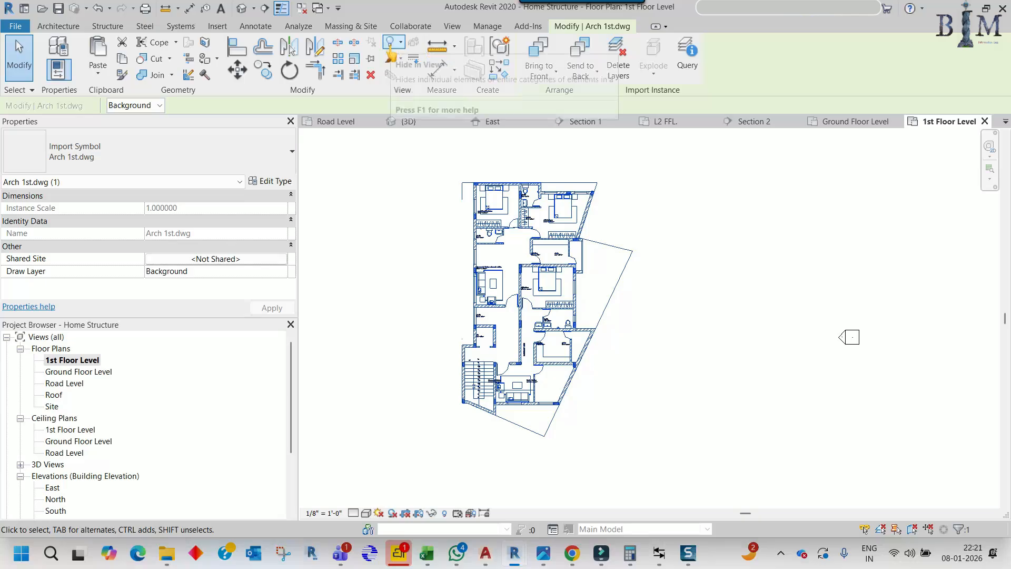
left_click(393, 55)
left_click(865, 530)
left_click(898, 532)
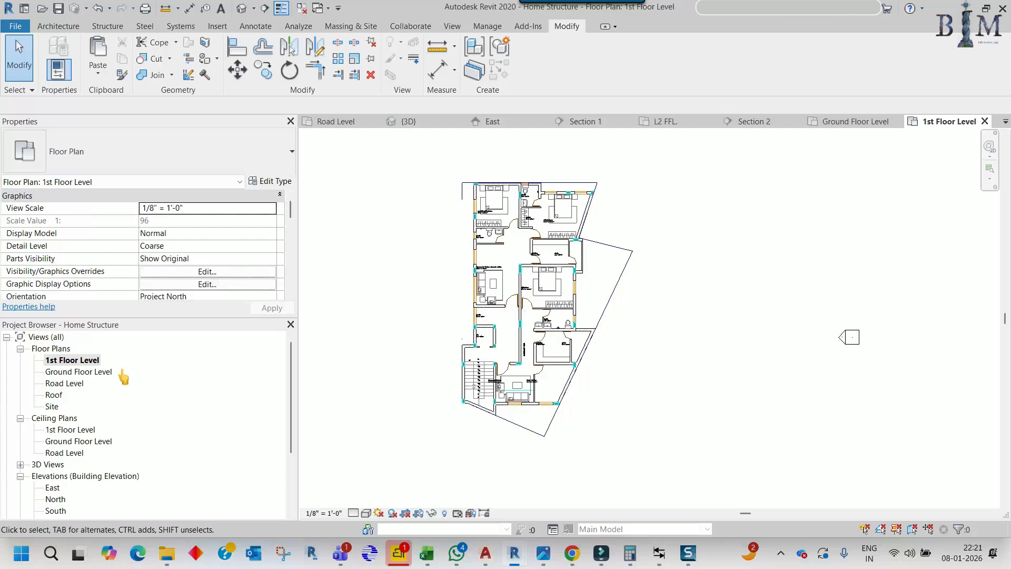
Review the placed drawings in the Ground Floor Level and Road Level plans, checking what can be selected over them
double_click(90, 371)
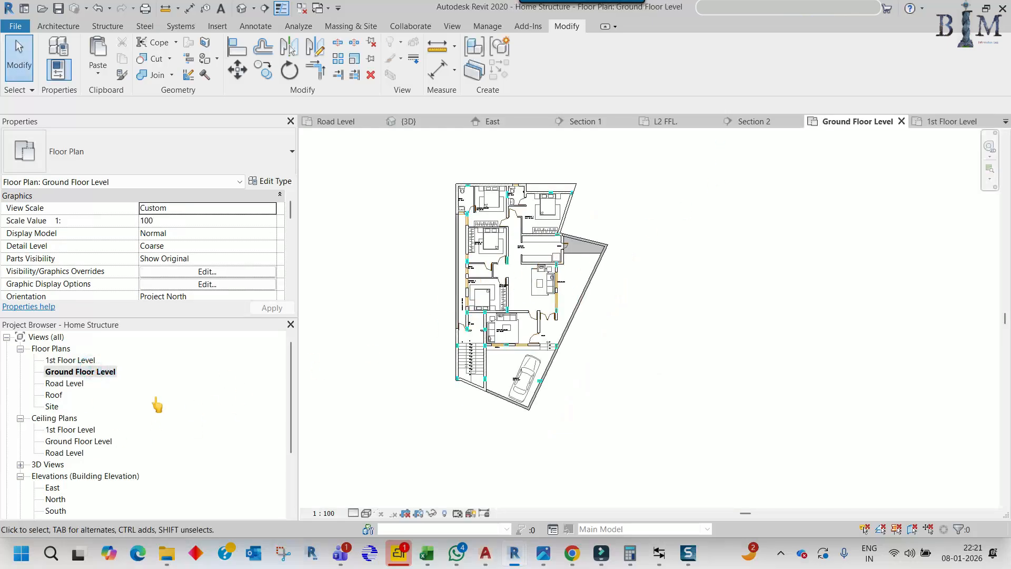
double_click(74, 384)
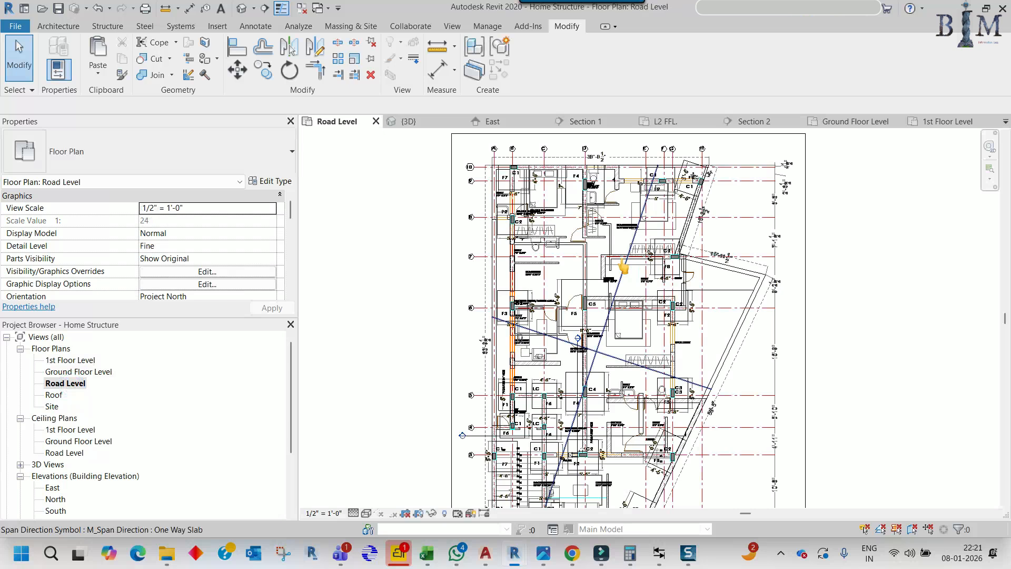
scroll(623, 267, "down", 3)
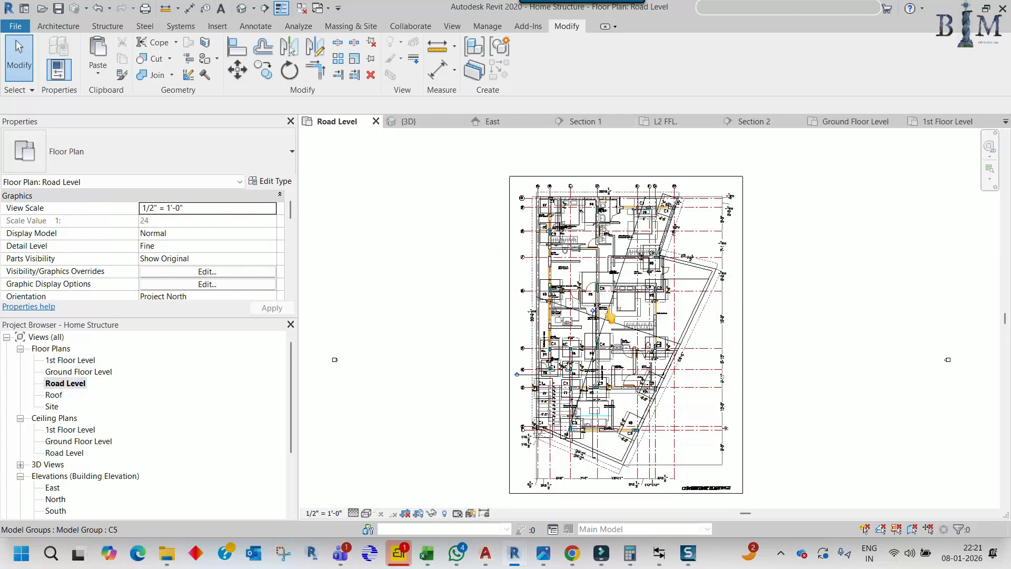
left_click(620, 262)
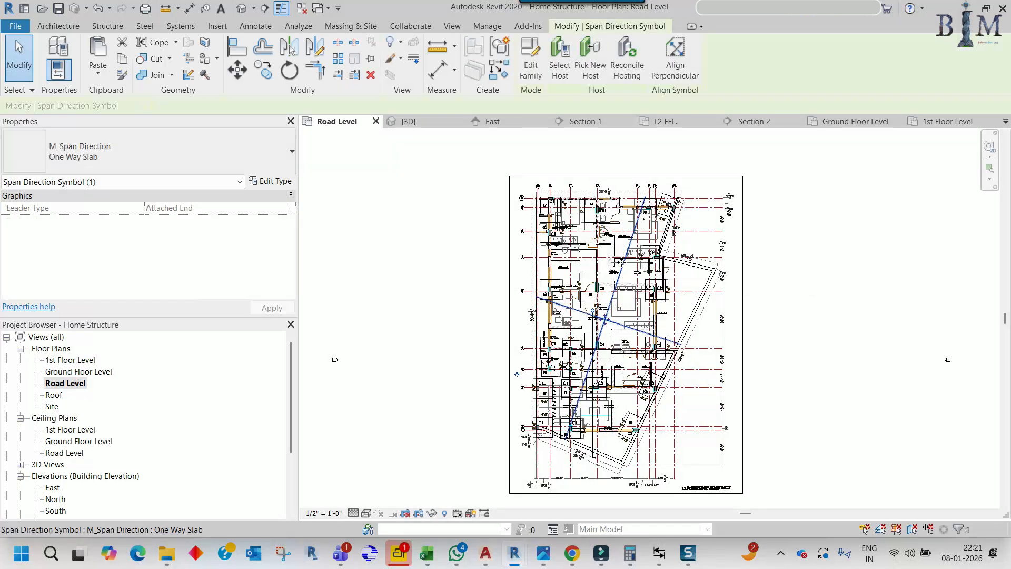
key("Escape")
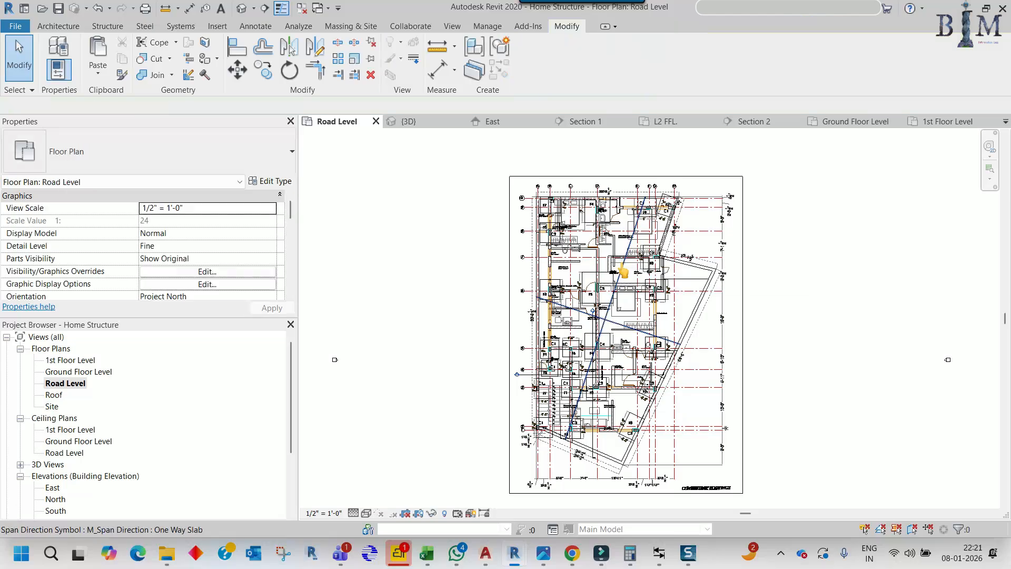
scroll(581, 237, "up", 4)
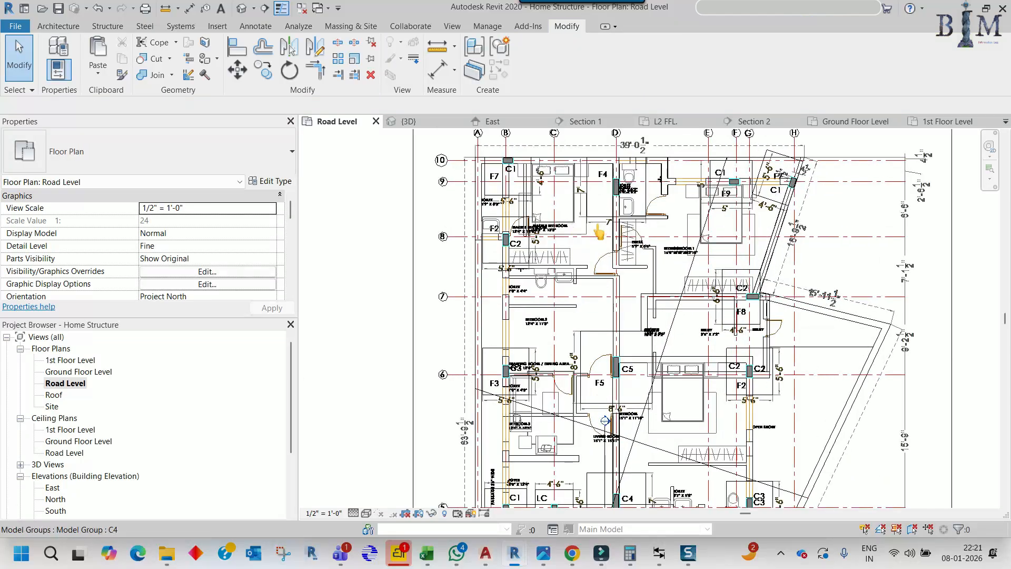
double_click(85, 372)
scroll(488, 200, "up", 3)
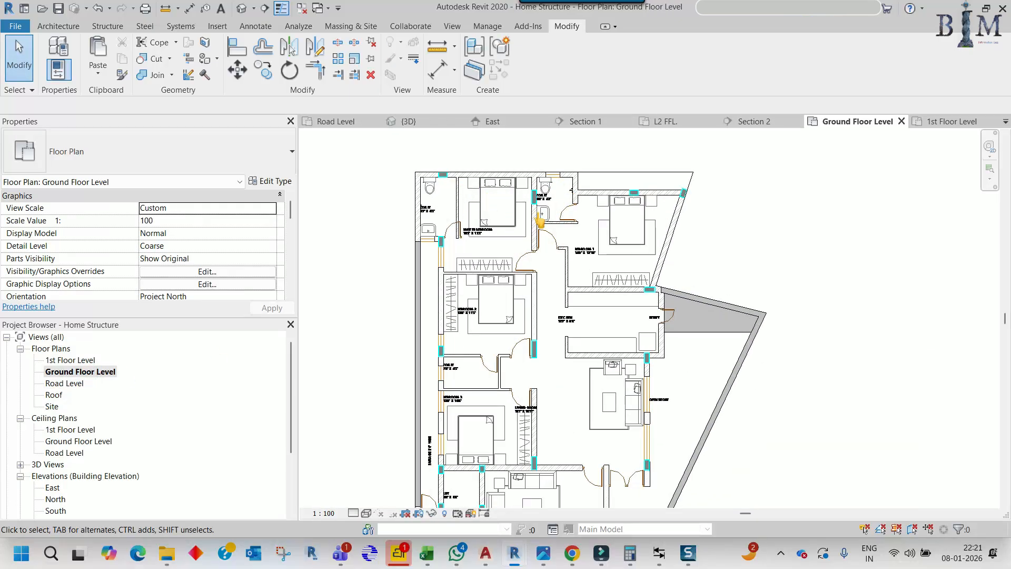
middle_click_drag(607, 389, 614, 308)
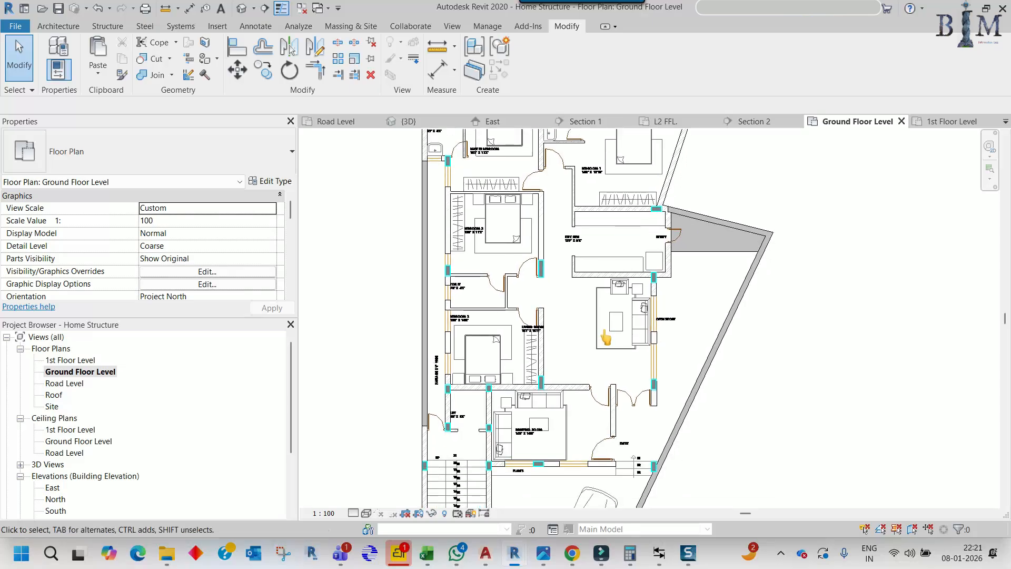
scroll(606, 337, "down", 3)
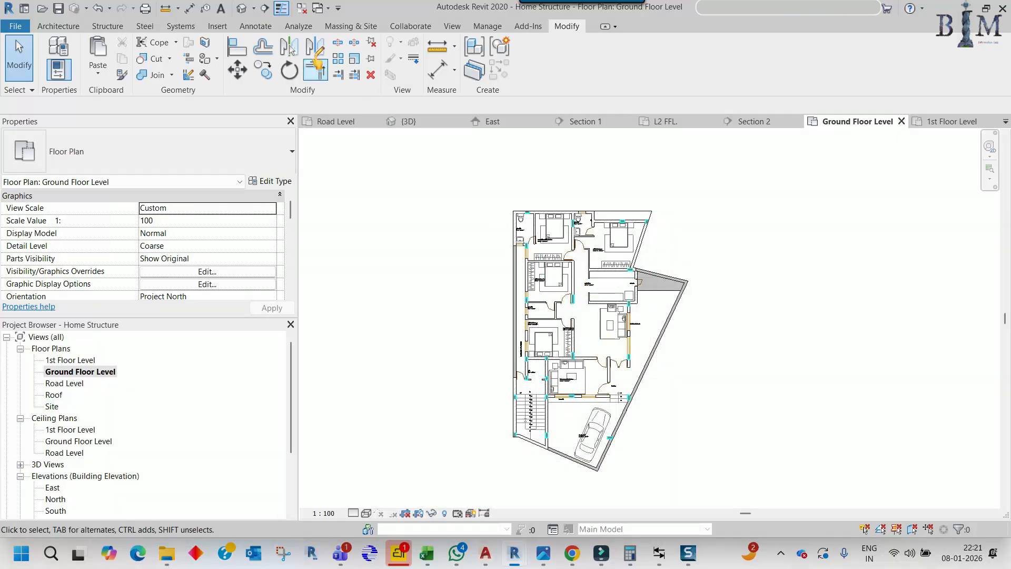
Switch to the 3D view and temporarily hide the floor slab above the footings and columns
left_click(241, 9)
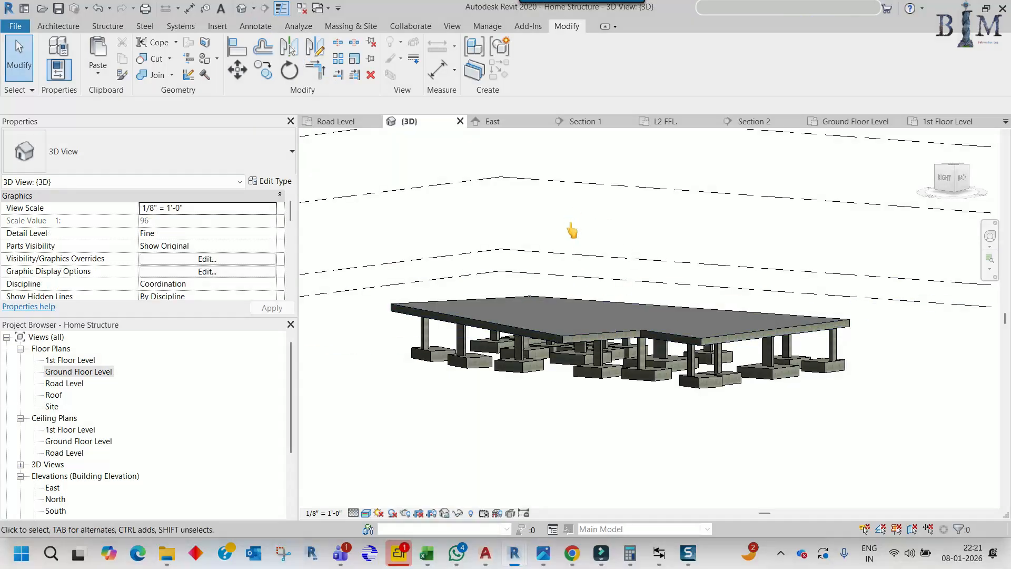
left_click(593, 338)
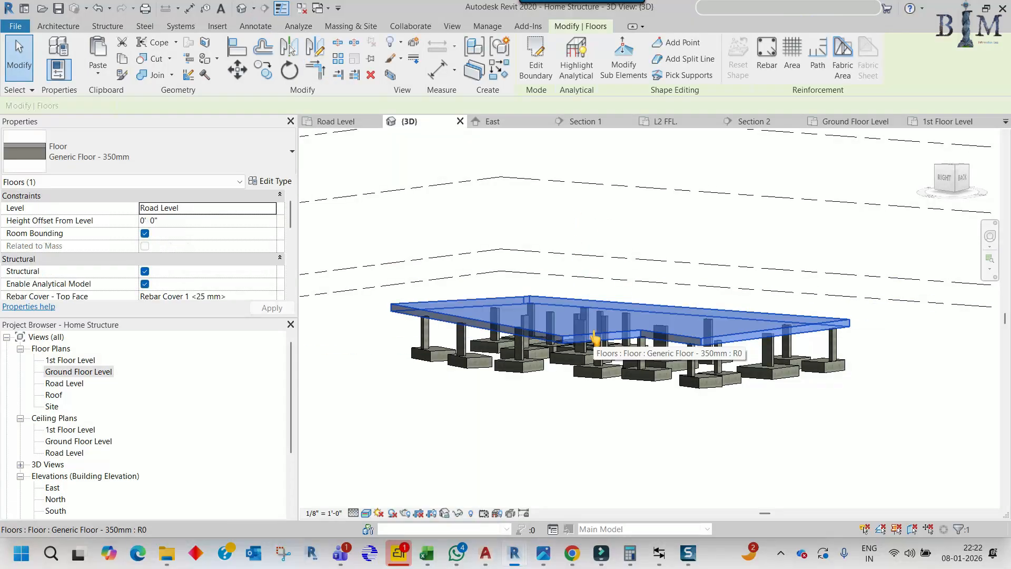
key("h")
key("h")
middle_click_drag(593, 339, 621, 370, "shift")
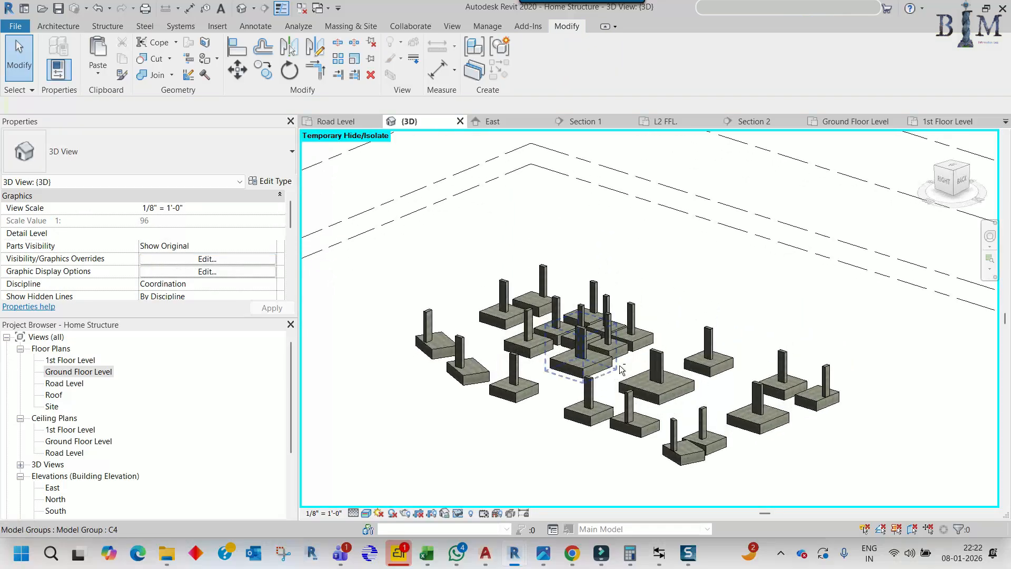
Select all the 7" Thk wall columns standing on the footings in the 3D view
left_click(828, 377)
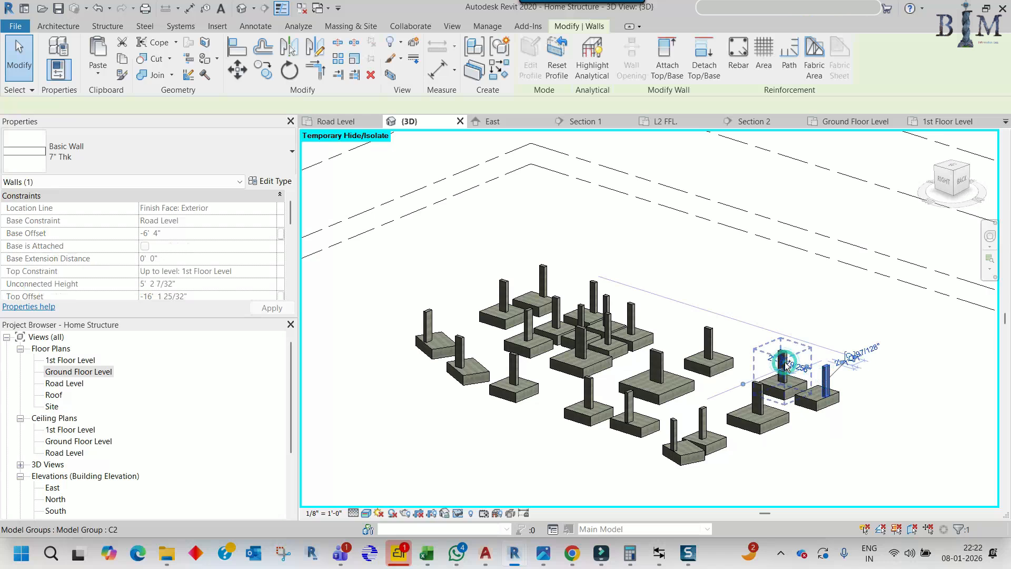
key("Escape")
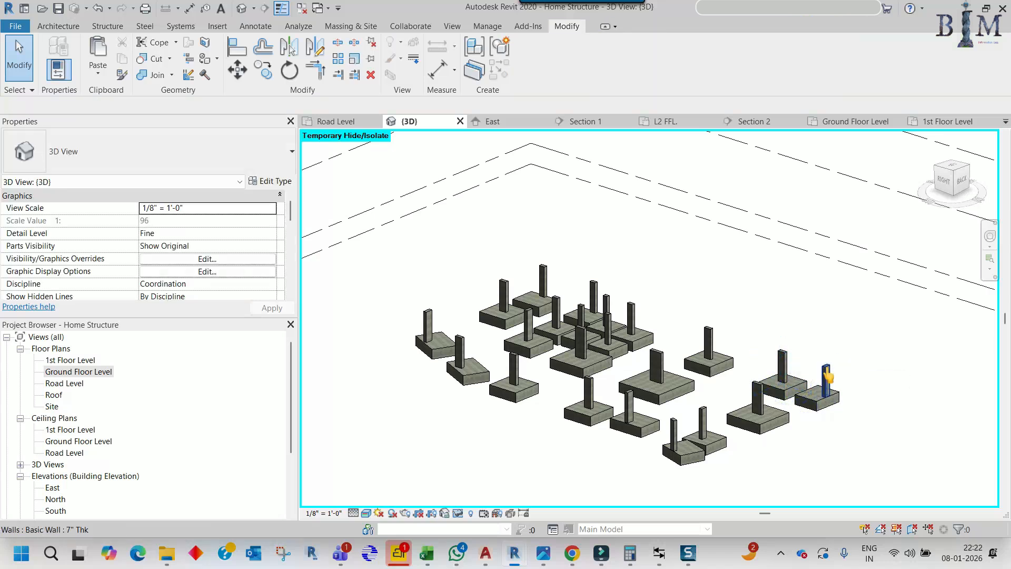
left_click(777, 374)
scroll(777, 374, "up", 2)
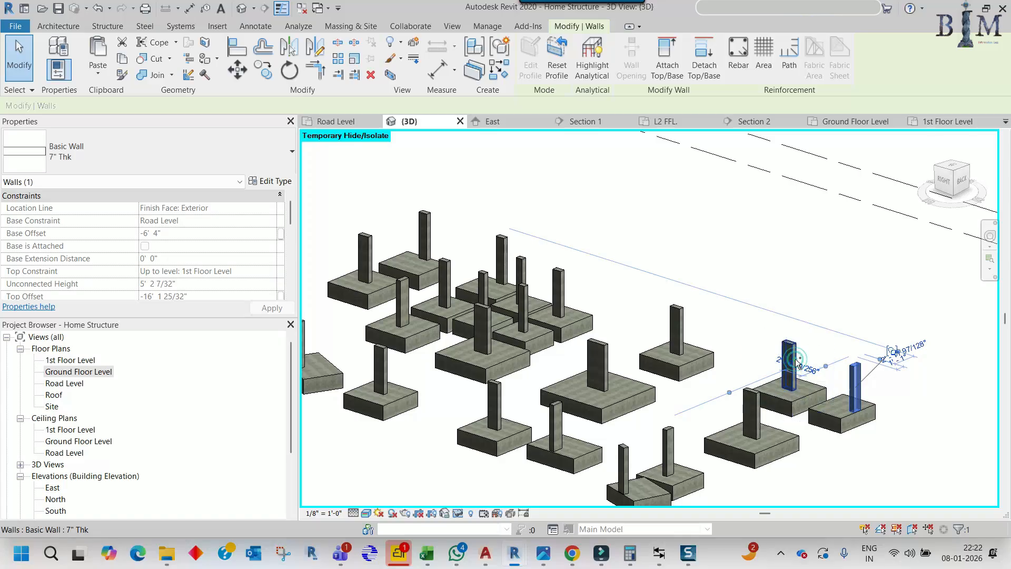
left_click(798, 362, "ctrl")
left_click(678, 327, "ctrl")
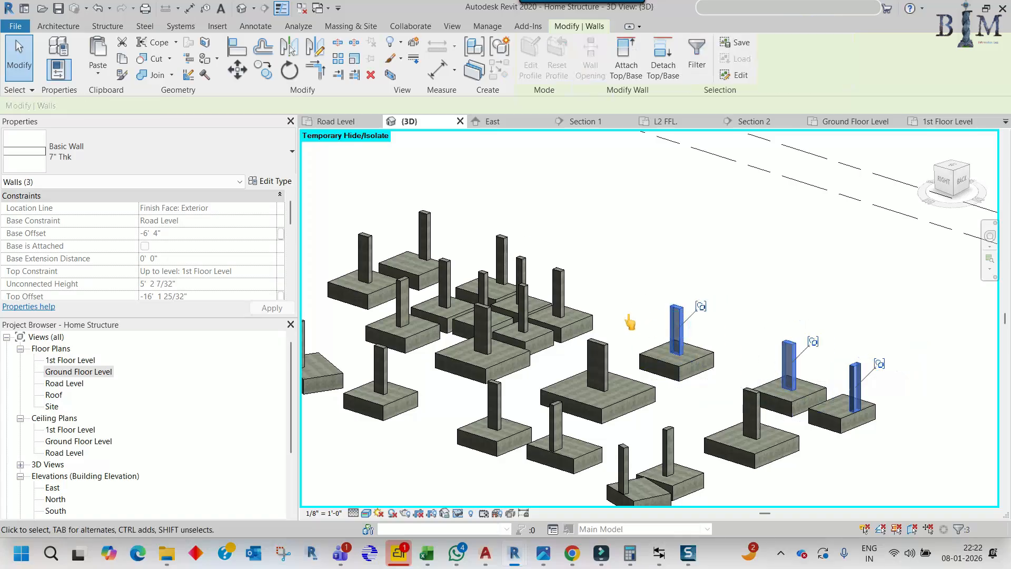
left_click(561, 287, "ctrl")
left_click(521, 271, "ctrl")
left_click(502, 256, "ctrl")
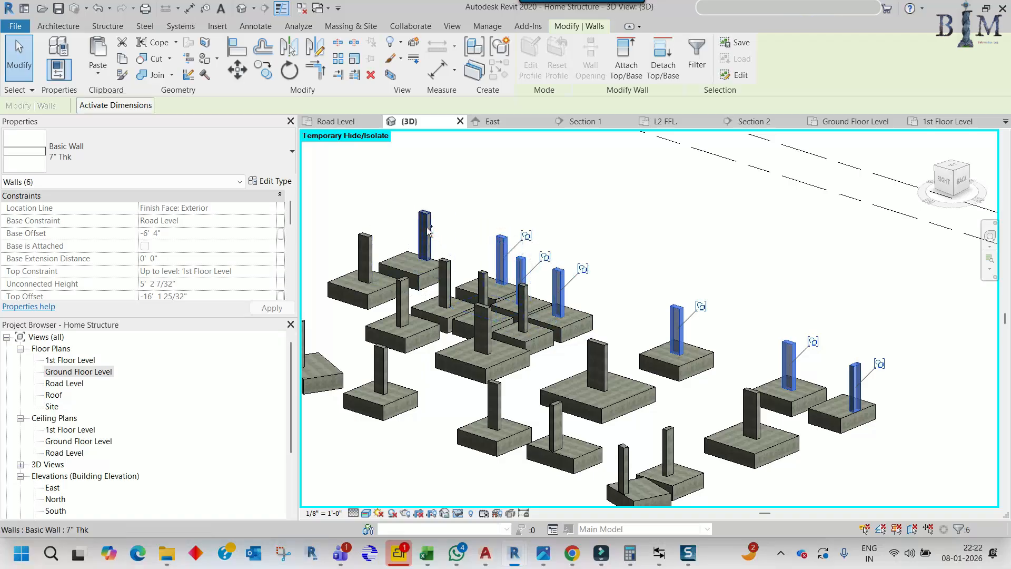
left_click(425, 234, "ctrl")
left_click(364, 258, "ctrl")
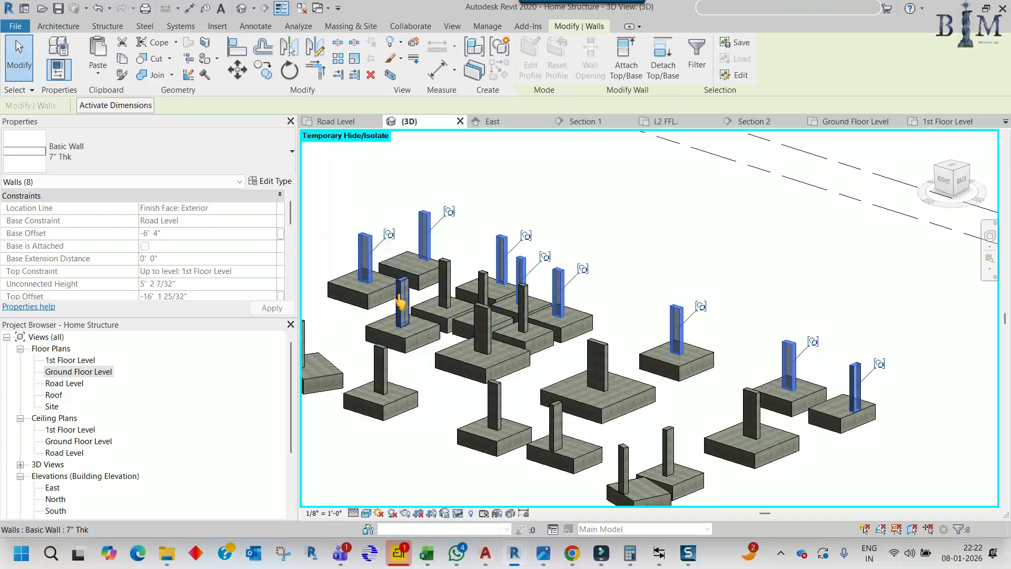
left_click(399, 297, "ctrl")
left_click(444, 294, "ctrl")
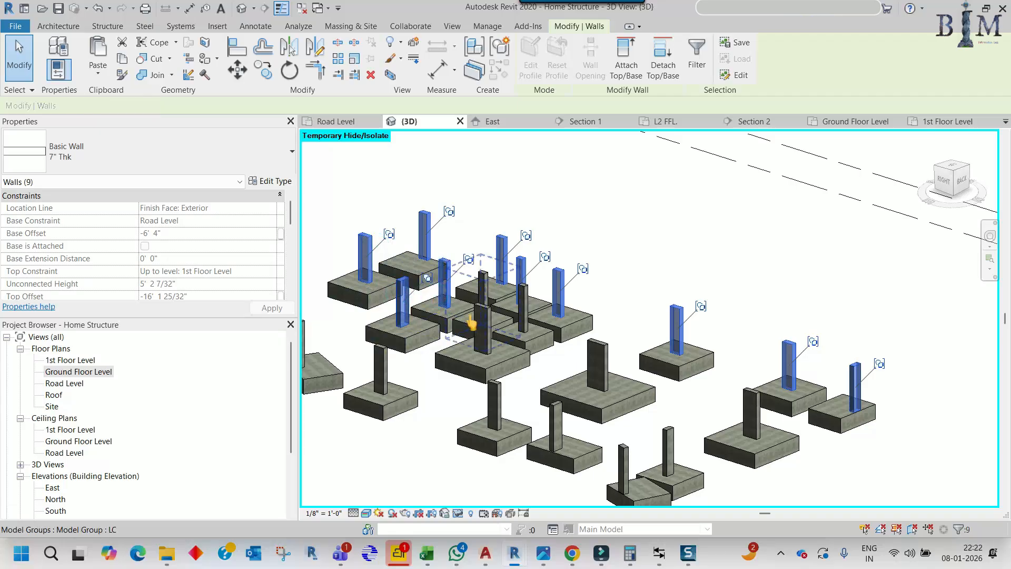
left_click(480, 327, "ctrl")
left_click(519, 295, "ctrl")
left_click(585, 376, "ctrl")
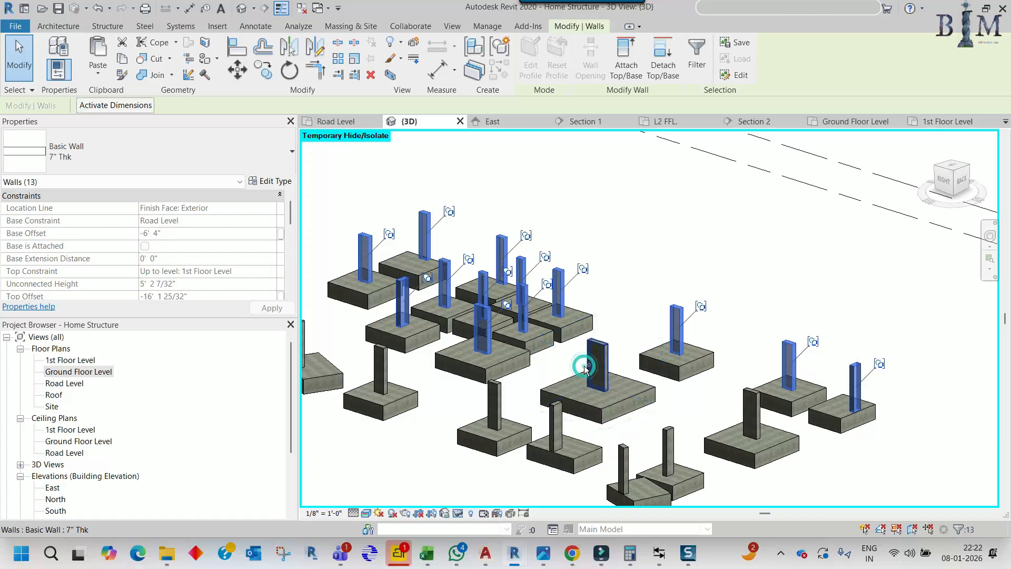
left_click(555, 424, "ctrl")
left_click(500, 414, "ctrl")
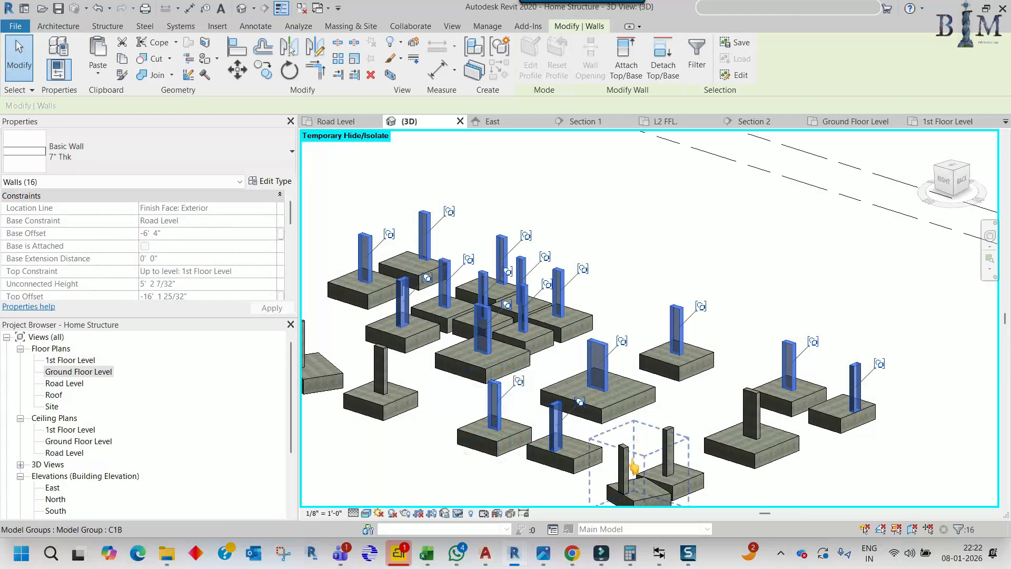
left_click(664, 449, "ctrl")
left_click(745, 418, "ctrl")
scroll(731, 379, "down", 3)
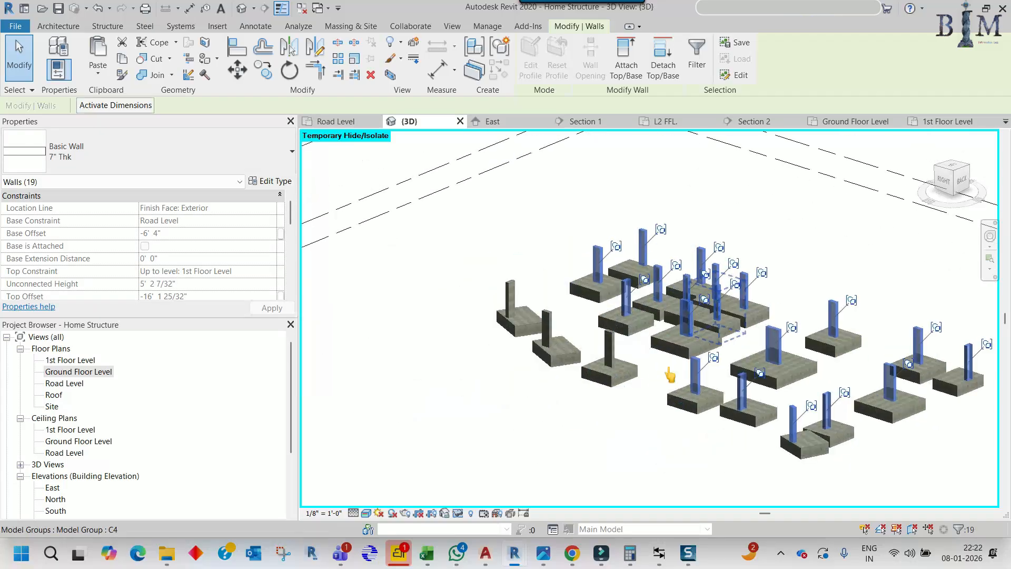
scroll(529, 390, "up", 3)
left_click(589, 345, "ctrl")
left_click(592, 346, "ctrl")
left_click(489, 305, "ctrl")
left_click(434, 261, "ctrl")
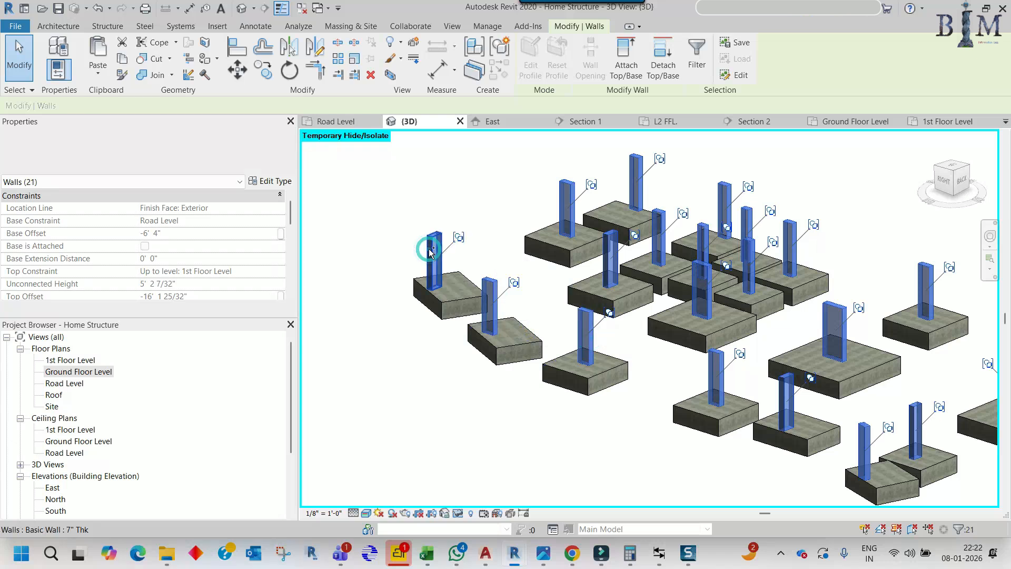
scroll(587, 277, "down", 3)
middle_click_drag(544, 357, 652, 340, "shift")
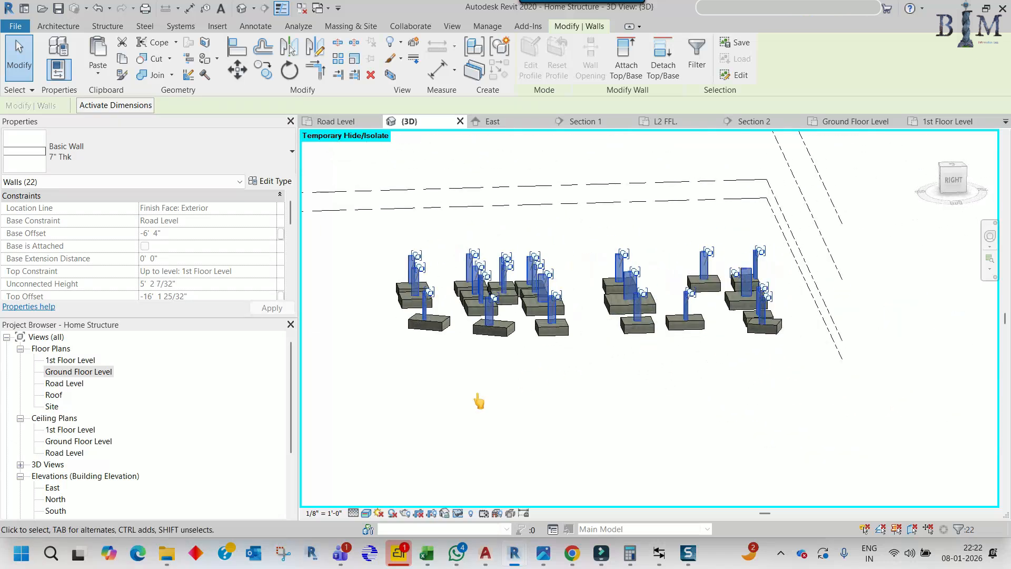
In Section 1, copy the selected columns 6'-4" straight up from their bases to the top of the floor slab, with Constrain off
left_click(579, 123)
scroll(498, 372, "down", 1)
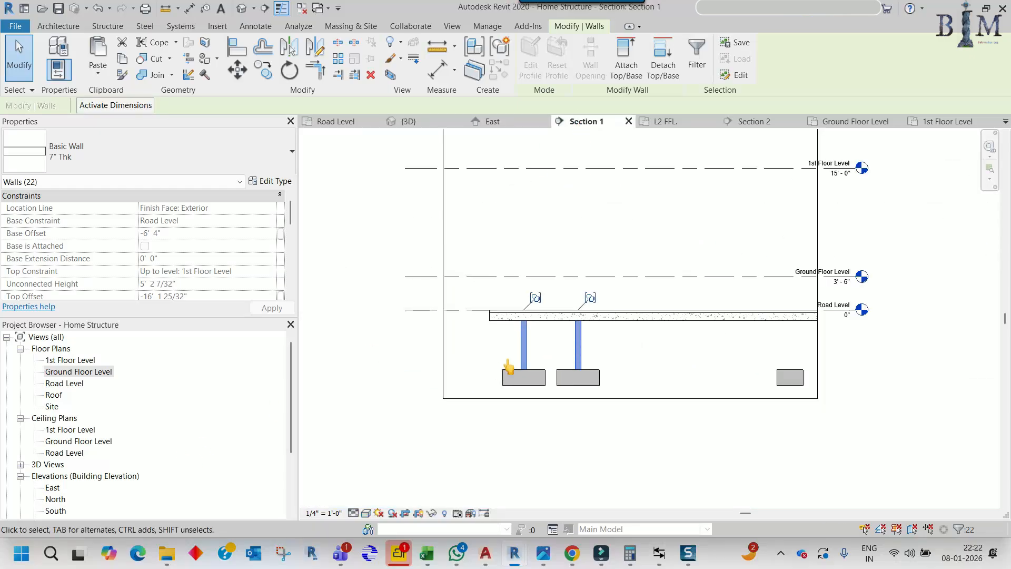
key("c")
scroll(509, 367, "up", 4)
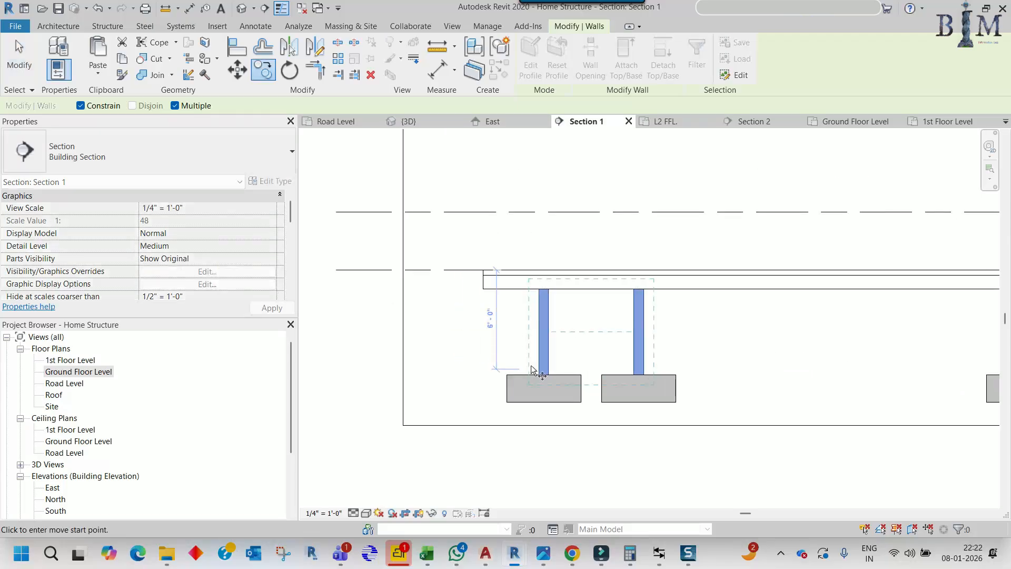
left_click(81, 106)
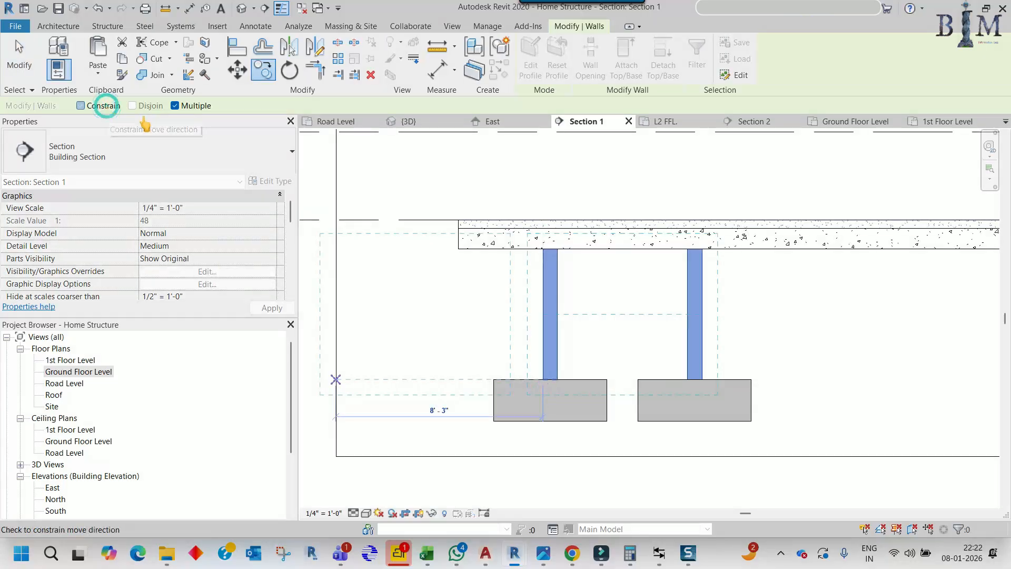
scroll(544, 218, "up", 2)
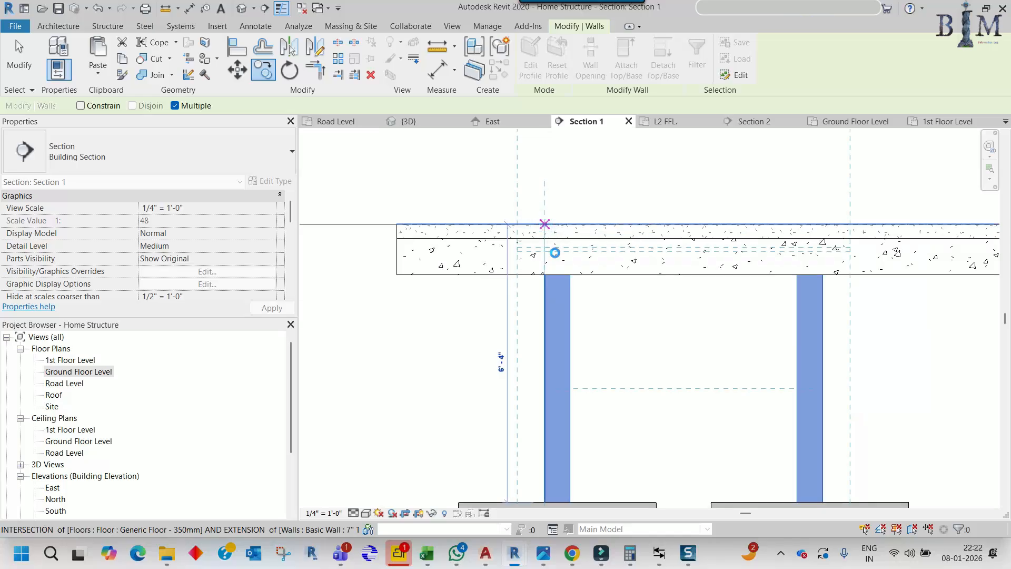
scroll(561, 311, "down", 5)
key("Escape")
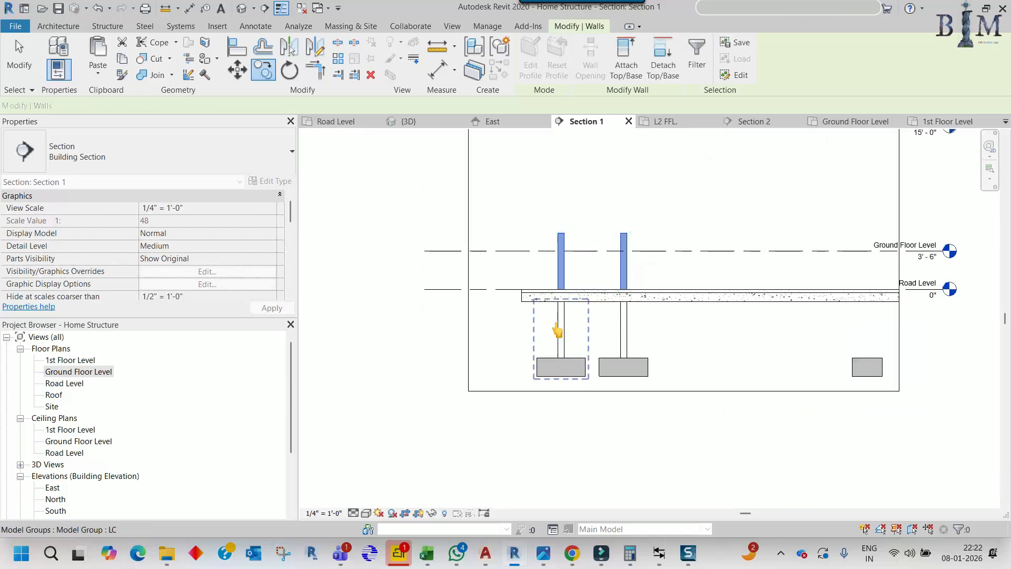
key("Escape")
Set the imported Arch GF.dwg drawing to halftone in the Ground Floor Level plan
scroll(562, 302, "up", 4)
scroll(596, 303, "up", 6)
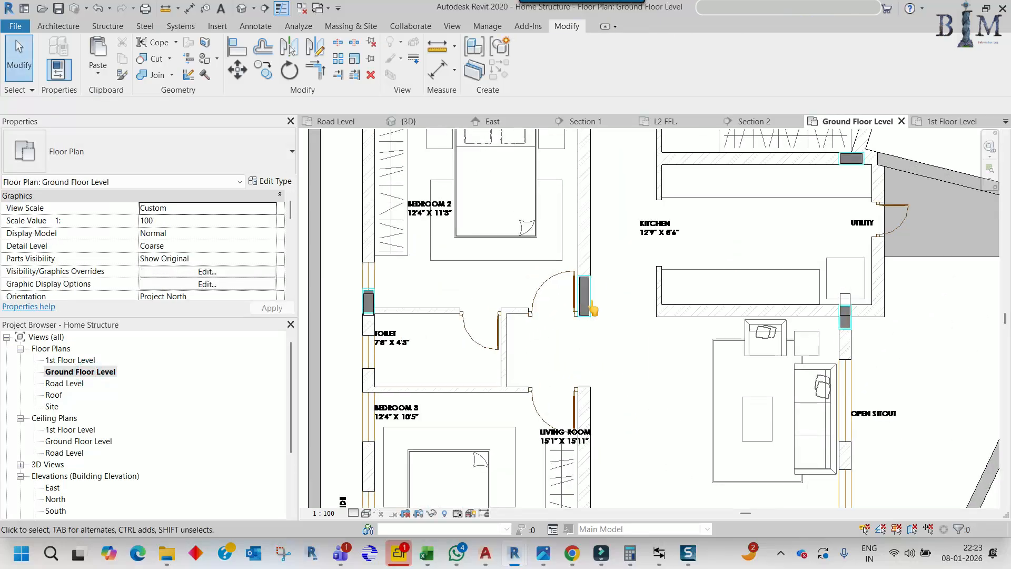
scroll(590, 324, "down", 6)
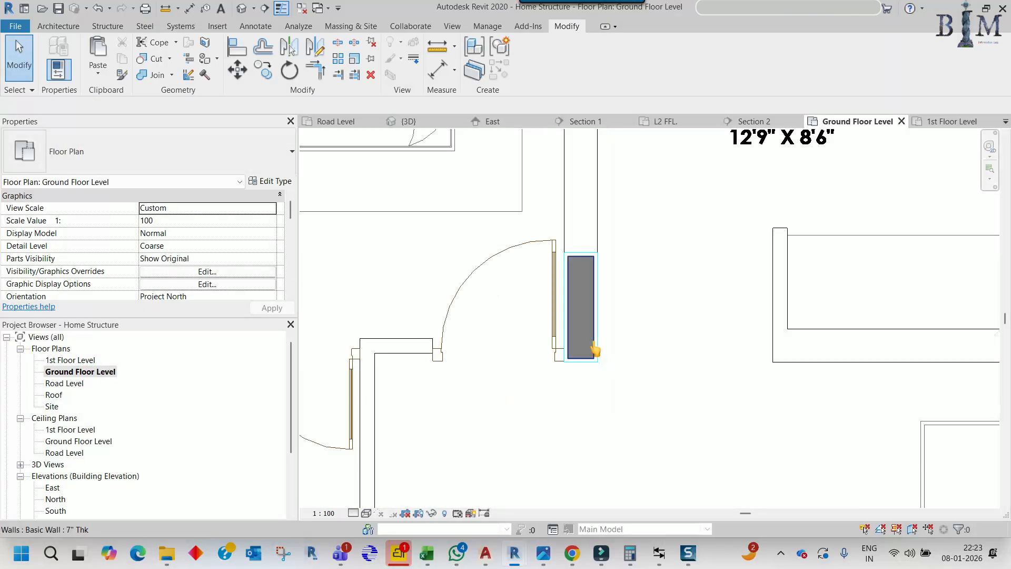
scroll(594, 330, "down", 2)
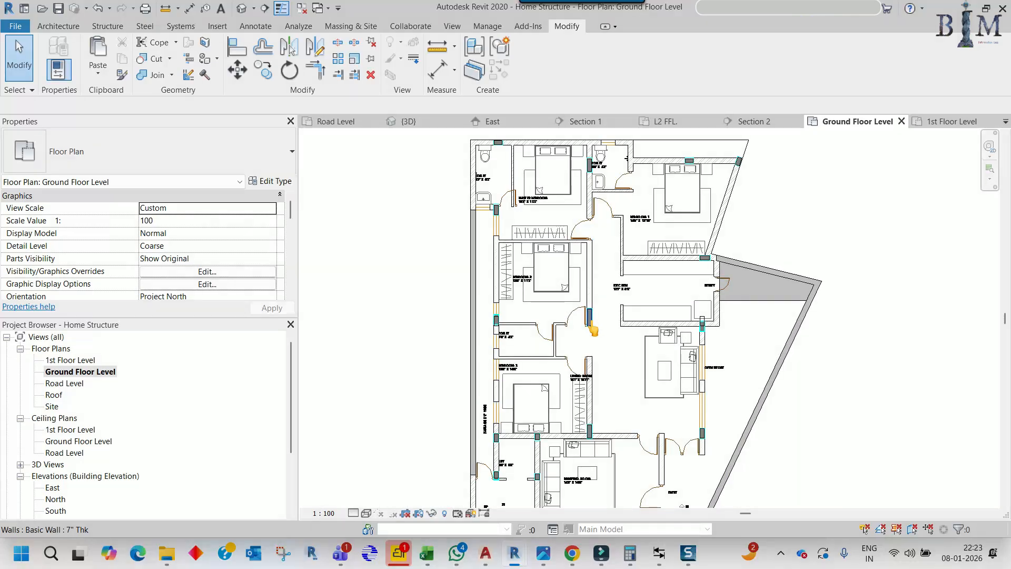
key("v")
key("g")
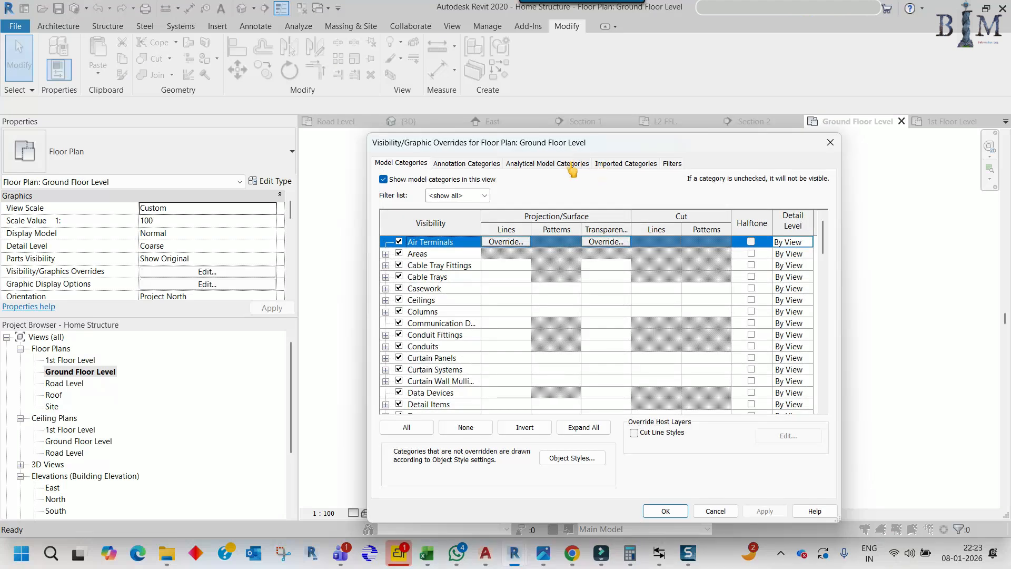
left_click(605, 163)
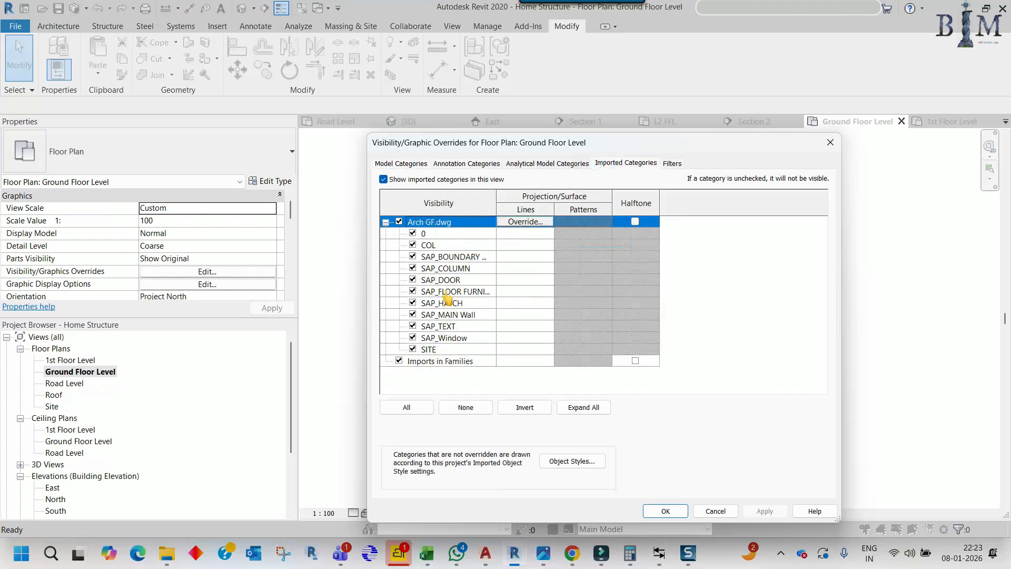
left_click(651, 511)
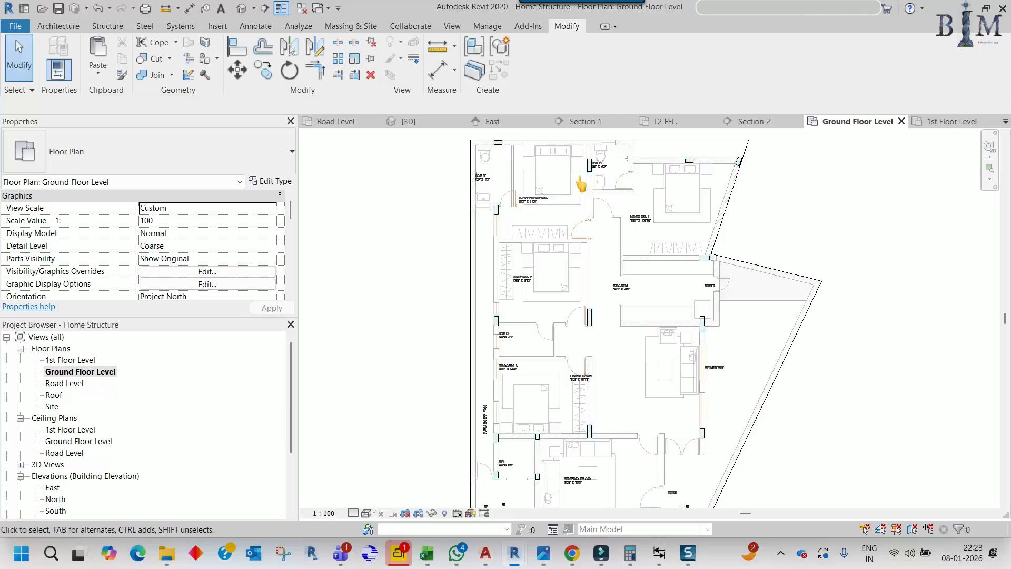
scroll(581, 185, "up", 3)
scroll(605, 189, "up", 3)
scroll(626, 227, "down", 1)
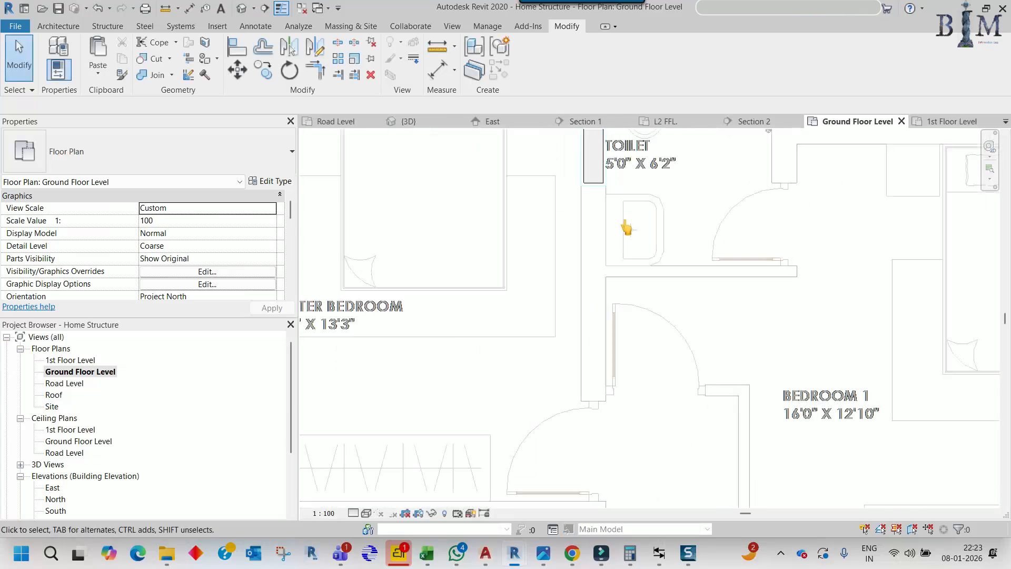
scroll(626, 228, "down", 3)
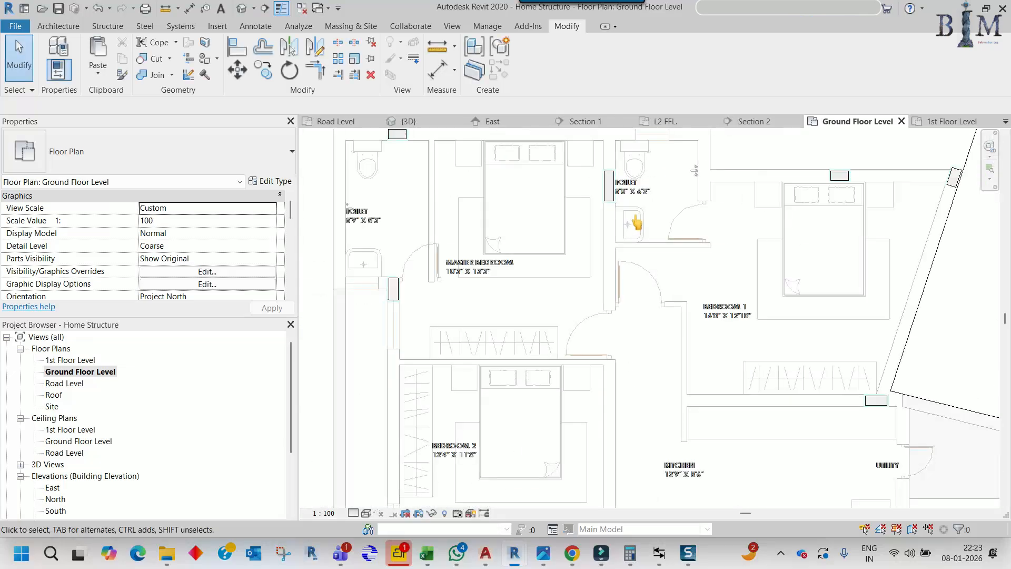
Set the imported Arch 1st.dwg drawing to halftone in the 1st Floor Level plan
double_click(60, 361)
scroll(545, 245, "up", 3)
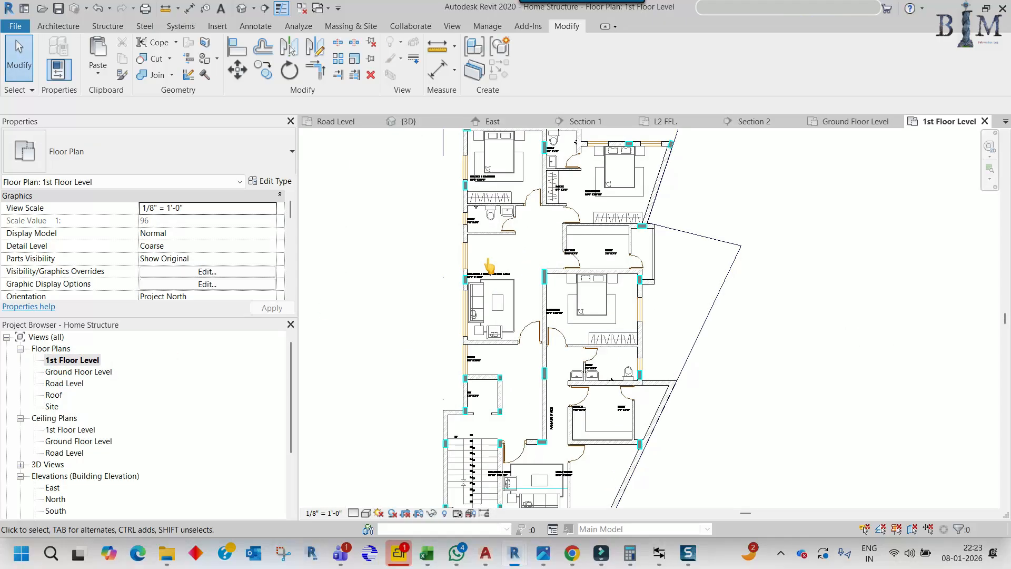
key("v")
key("v")
left_click(625, 164)
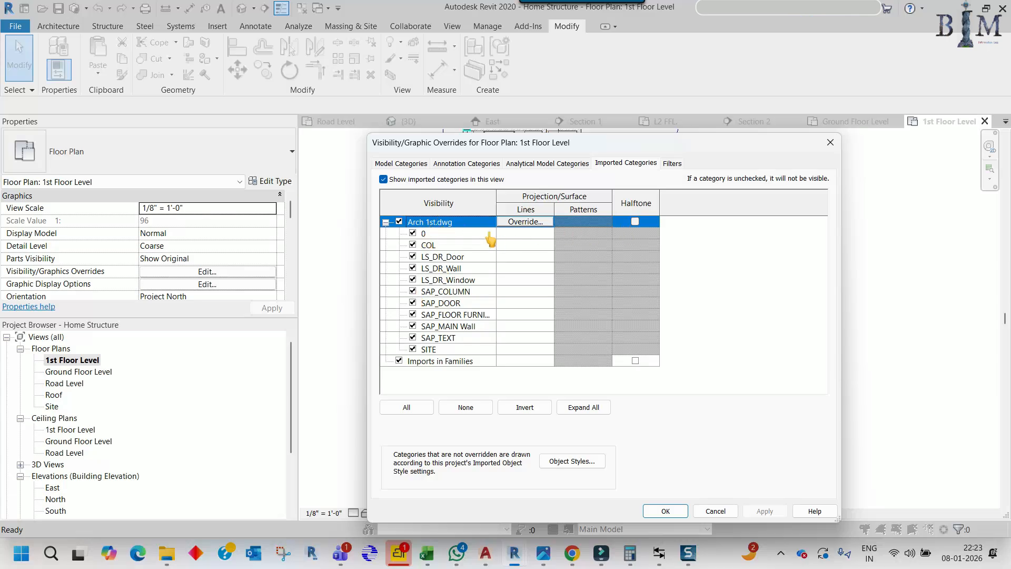
left_click(665, 510)
scroll(585, 333, "down", 3)
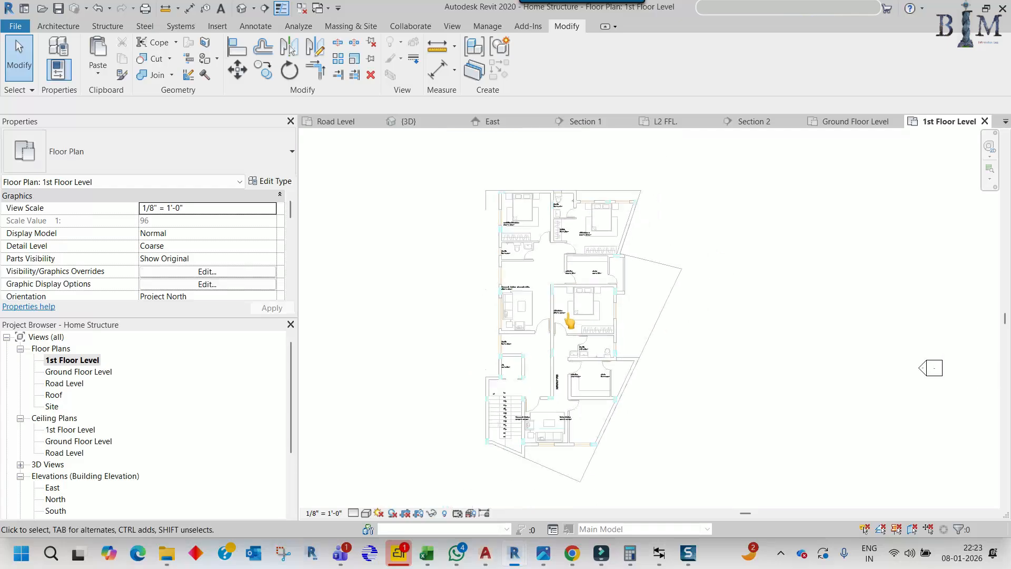
In the Road Level plan, set all imported categories to halftone, including both Arch drawings, Imports in Families and both structure footing drawings
double_click(69, 383)
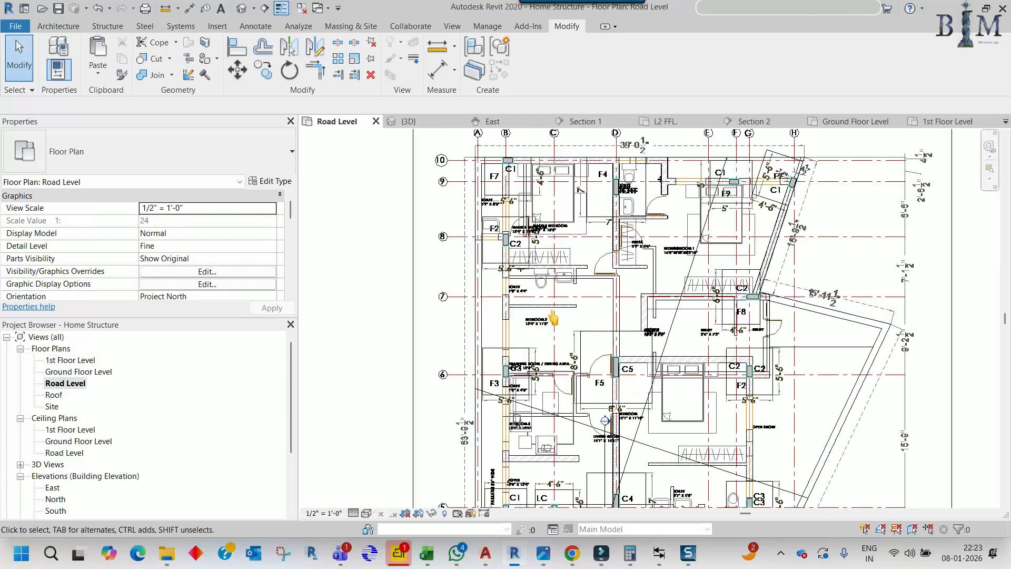
key("v")
key("v")
left_click(622, 163)
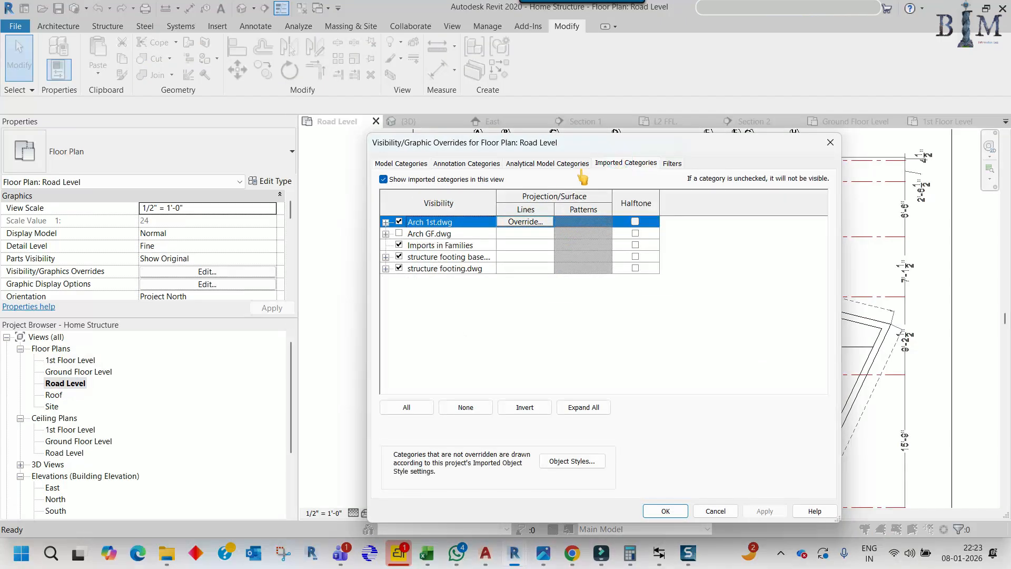
left_click(635, 234)
left_click(635, 245)
left_click(635, 256)
left_click(634, 268)
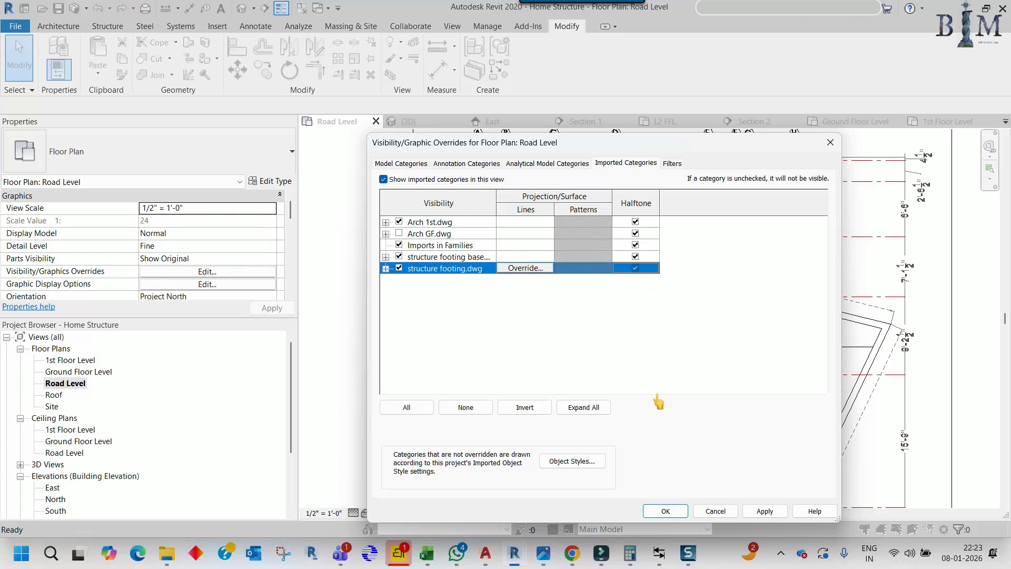
left_click(665, 511)
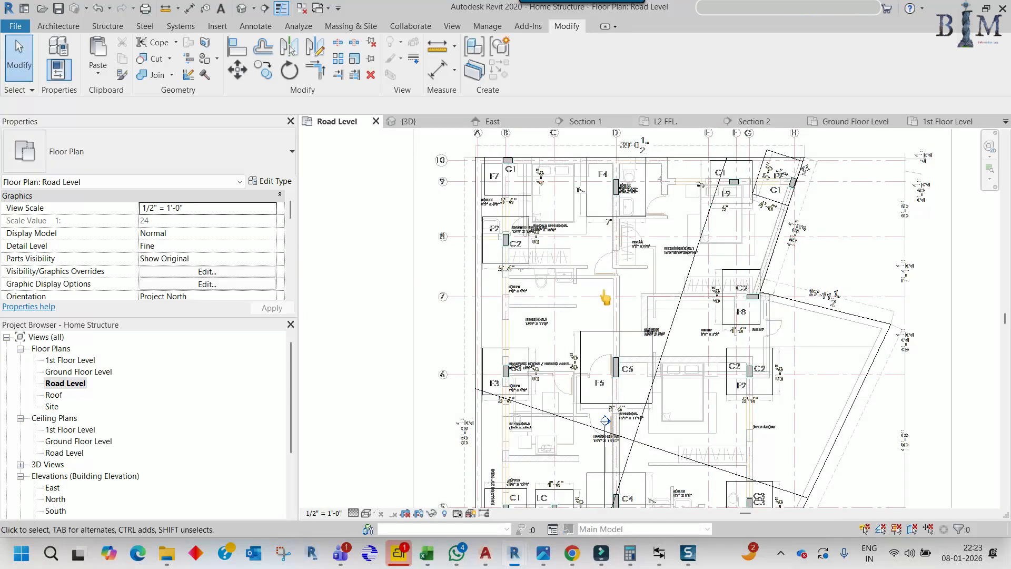
scroll(602, 231, "down", 2)
scroll(655, 382, "up", 3)
middle_click_drag(635, 249, 641, 334)
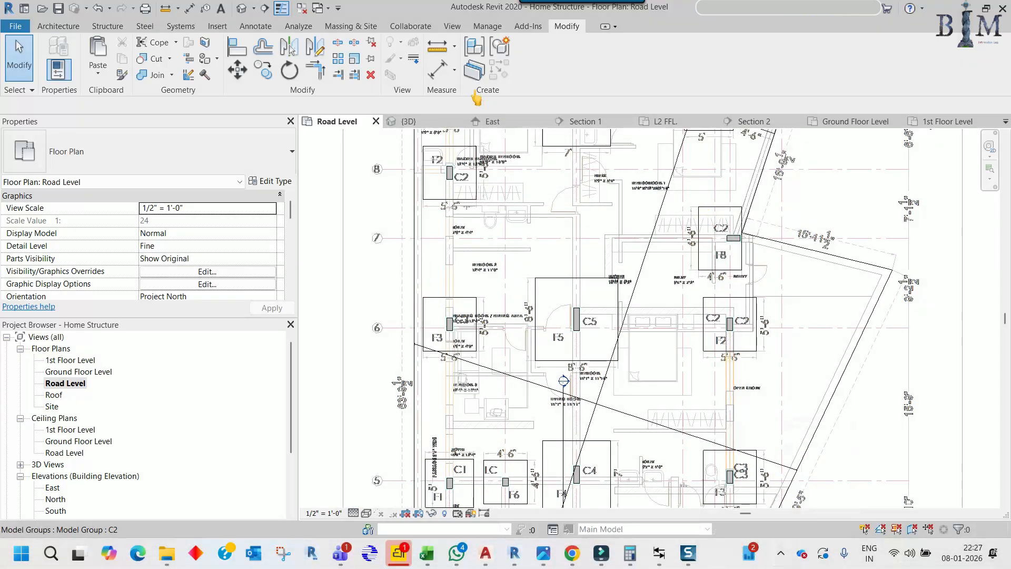
Switch to the 3D view and reset the temporary hide to show the floor slab with the copied columns
left_click(242, 9)
middle_click_drag(514, 242, 446, 300, "shift")
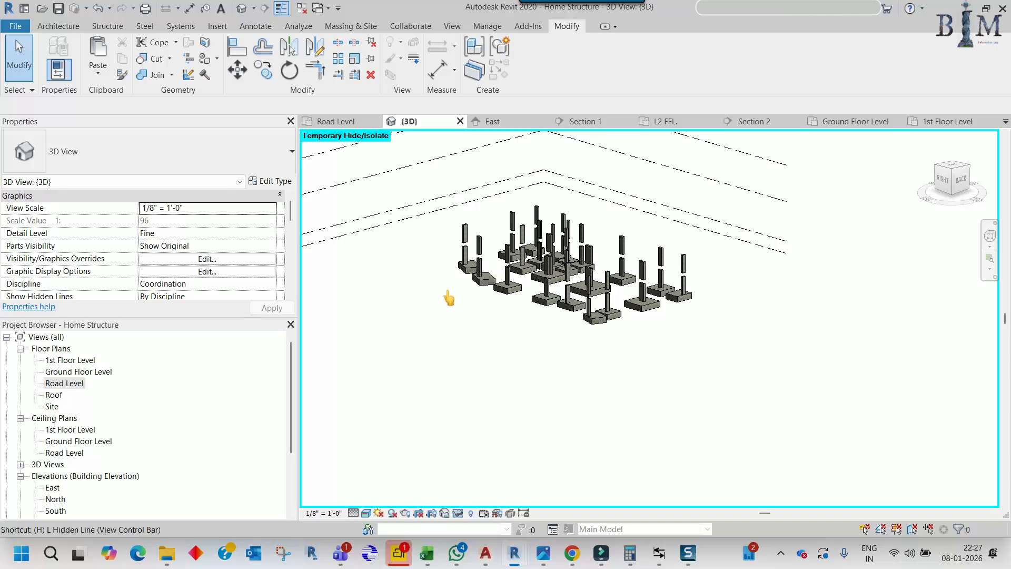
key("r")
scroll(543, 256, "up", 3)
mouse_move(542, 251)
middle_mouse_down("shift")
mouse_move(504, 218)
mouse_move(552, 219)
mouse_move(554, 247)
middle_mouse_up("shift")
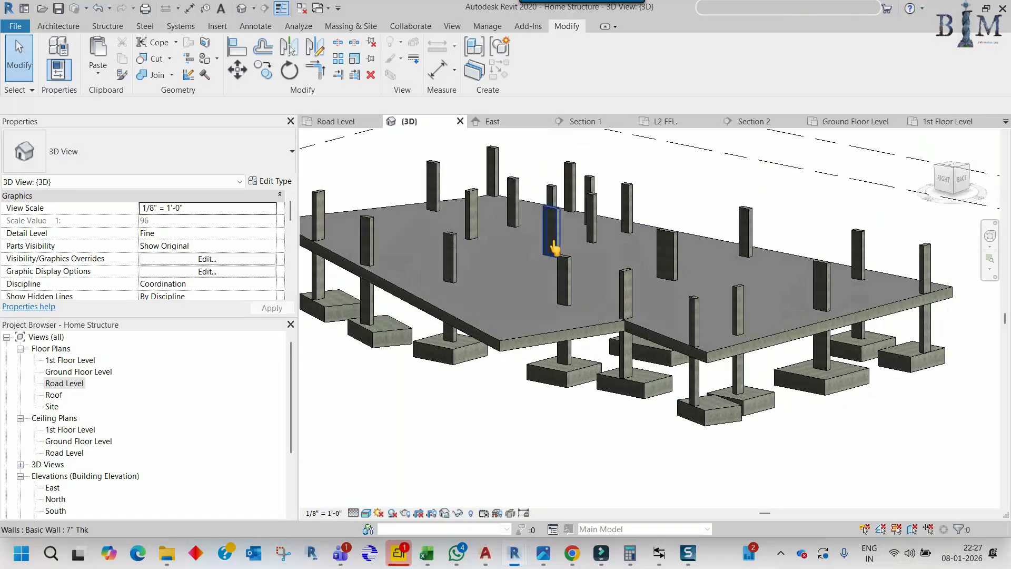
Open the Ground Floor Level plan and check the level heights in the hand-drawn section sketch
double_click(78, 372)
scroll(573, 315, "down", 2)
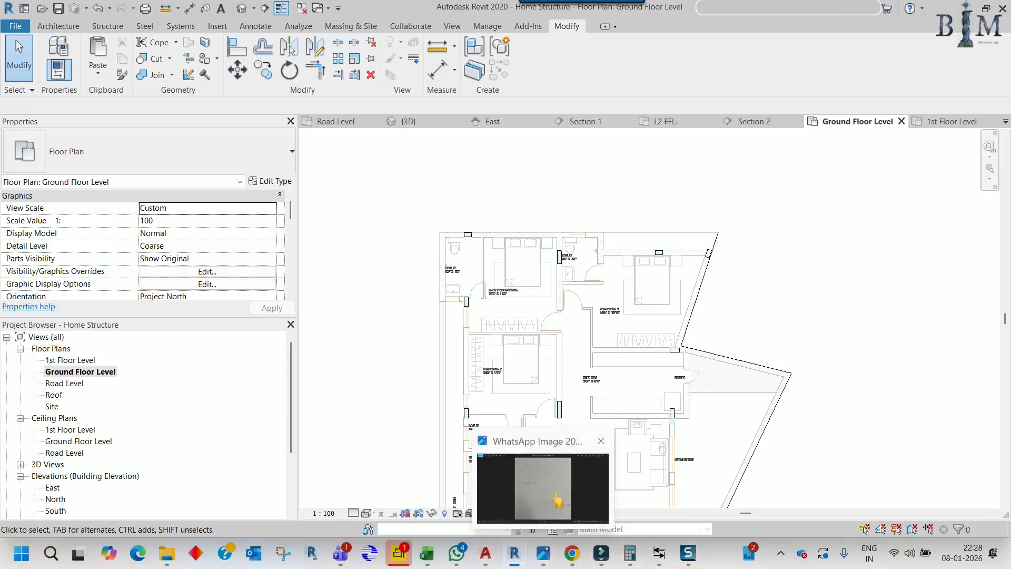
left_click(542, 476)
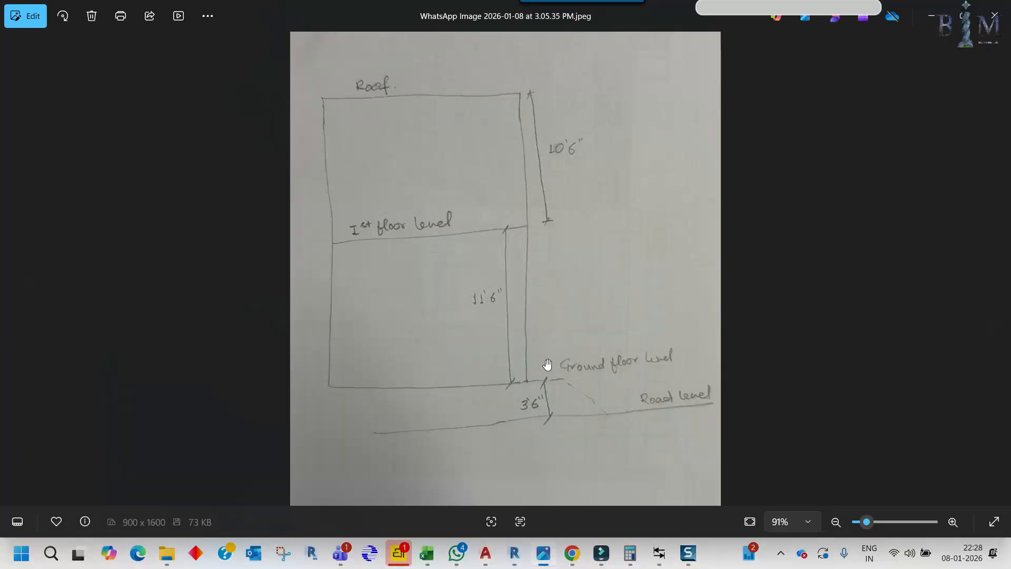
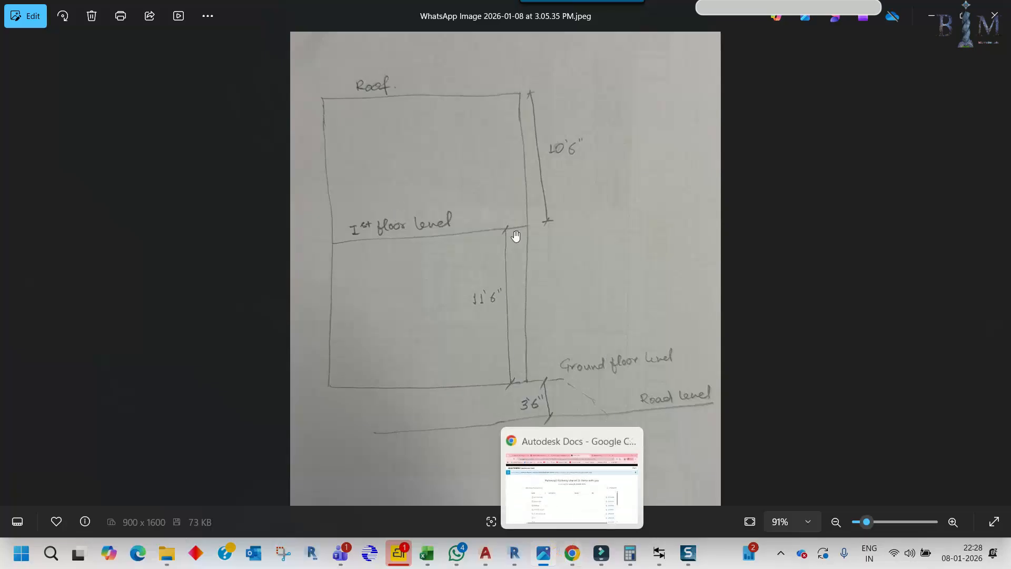
left_click(509, 557)
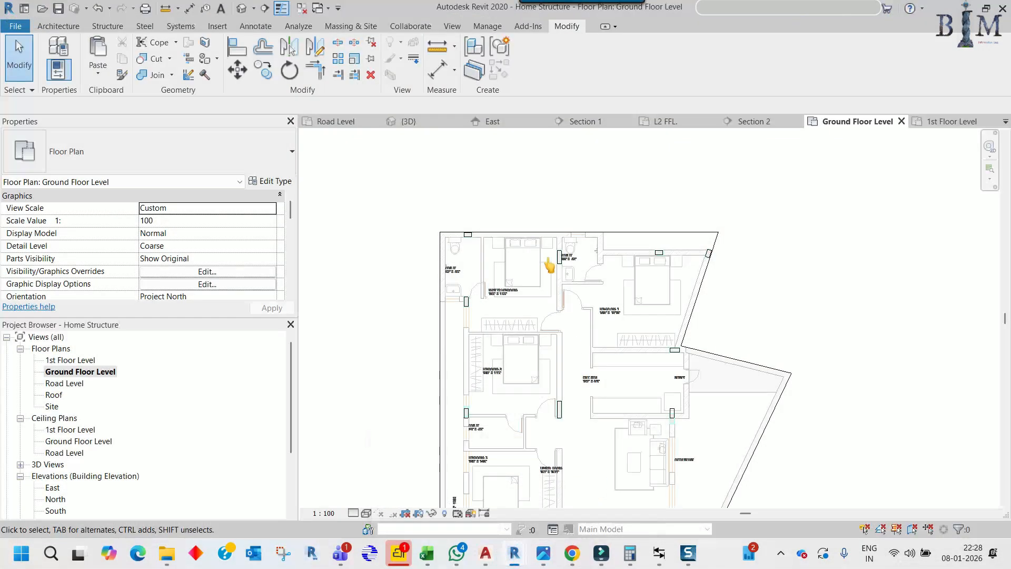
In Section 2, move the Generic Floor - 350mm slab up from Road Level so its top face sits on the Ground Floor Level
left_click(760, 124)
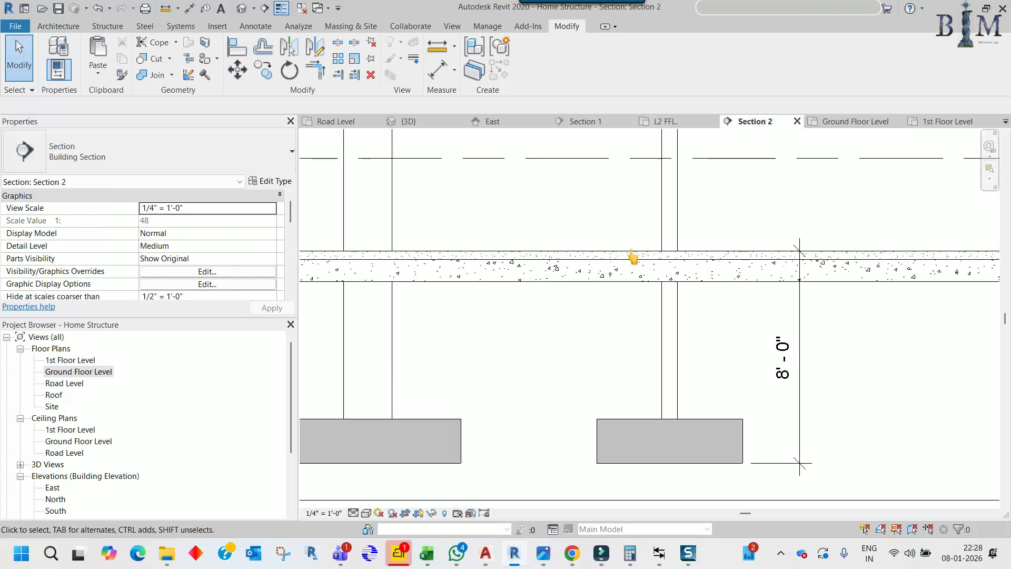
scroll(609, 255, "down", 3)
left_click(610, 295)
middle_click_drag(611, 303, 537, 413)
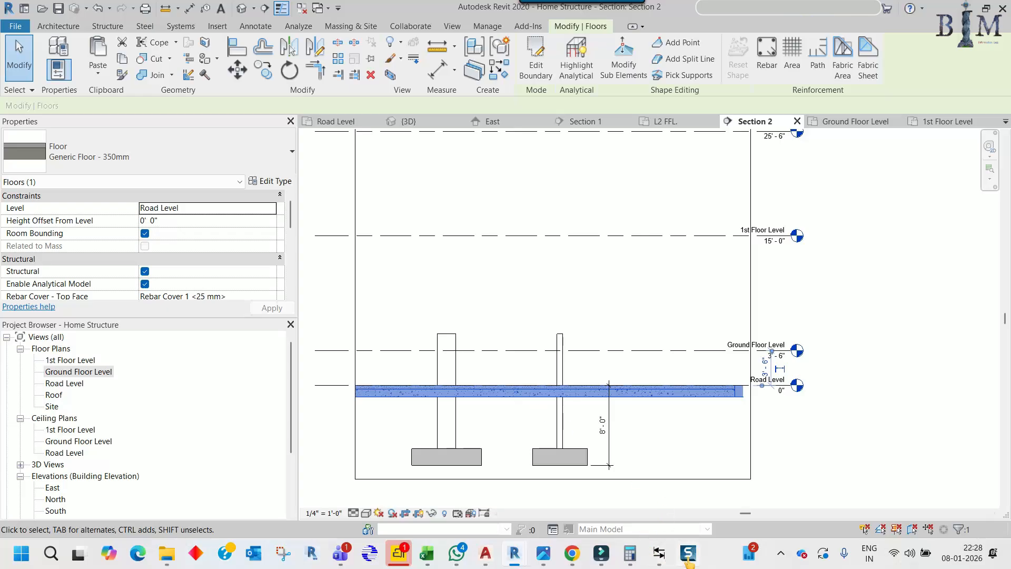
left_click(548, 557)
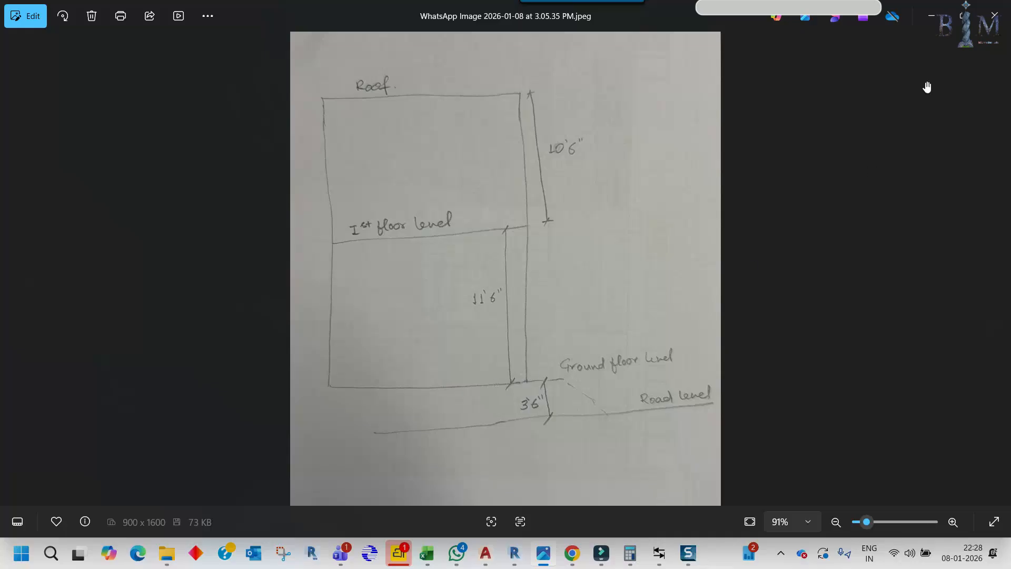
left_click(929, 17)
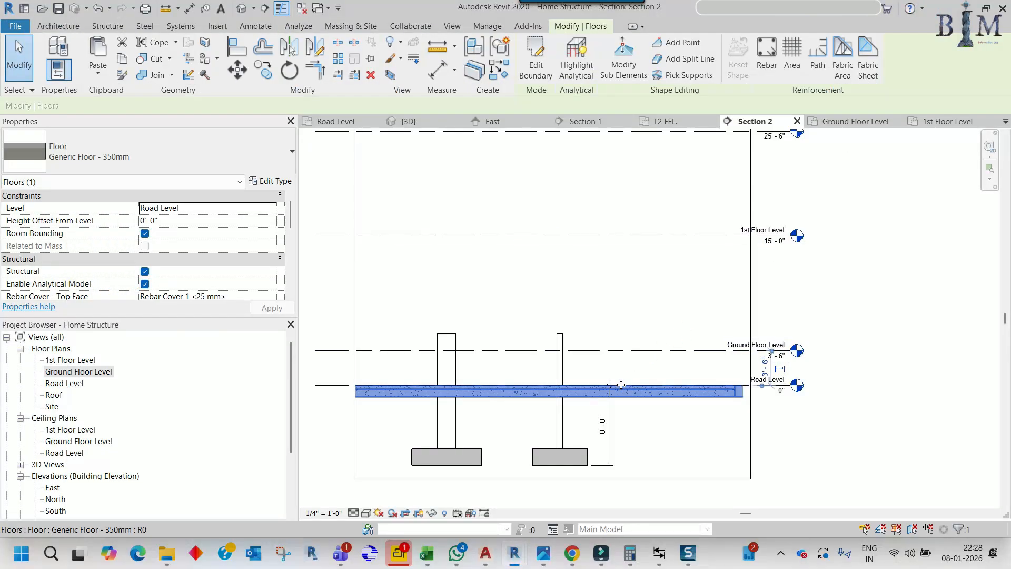
left_click(240, 74)
scroll(589, 391, "up", 3)
scroll(588, 390, "up", 2)
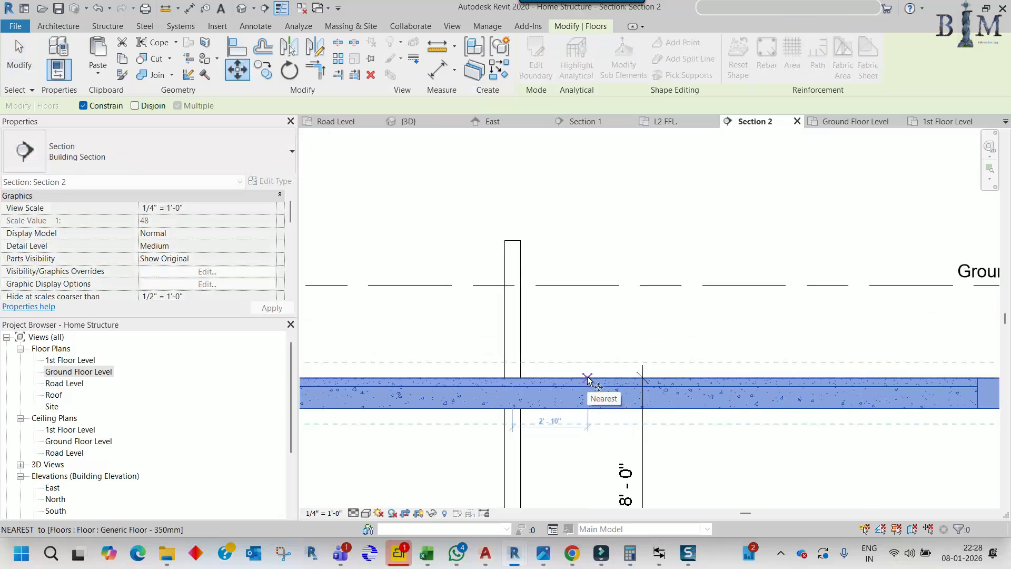
left_click(588, 378)
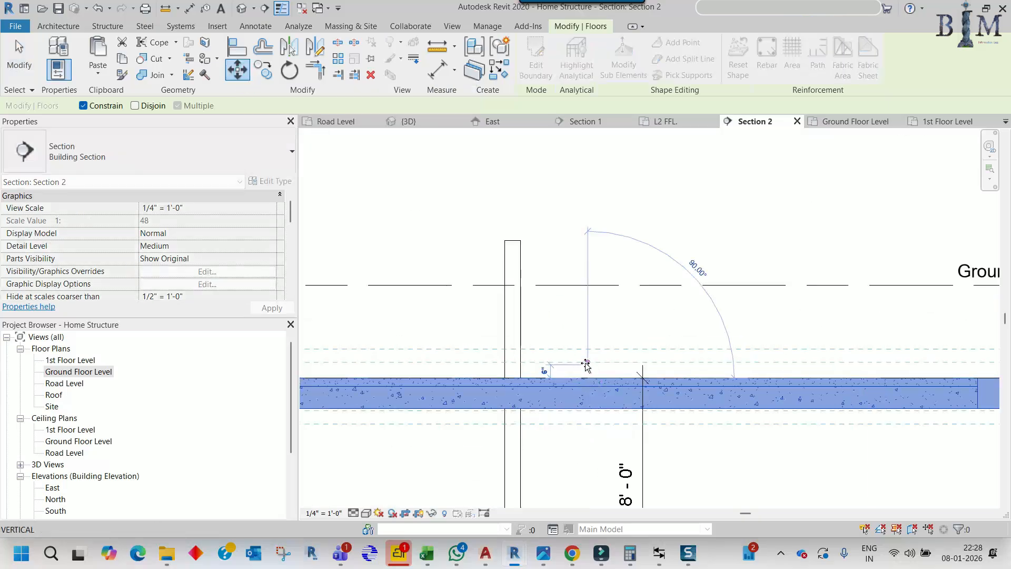
left_click(587, 285)
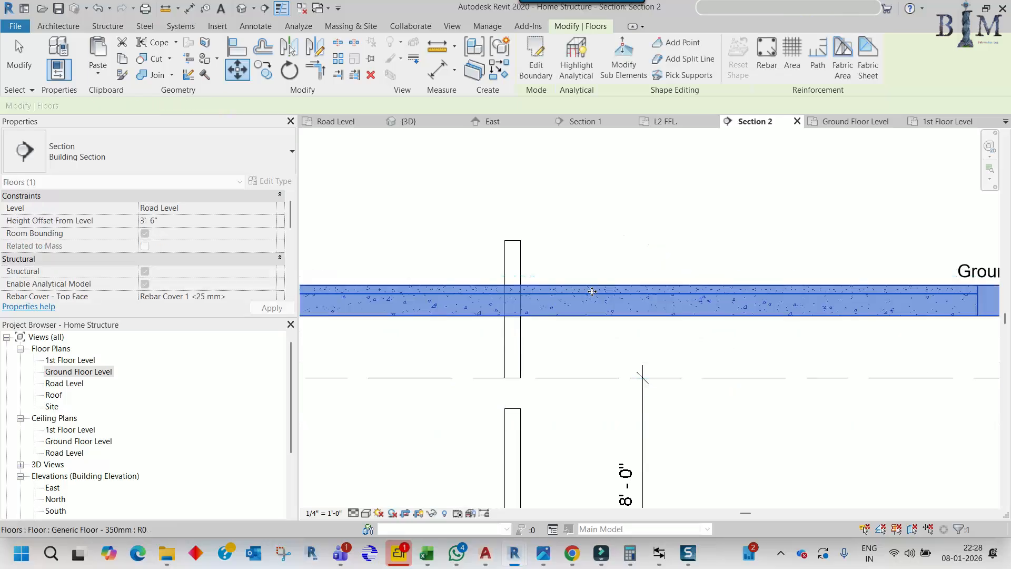
scroll(592, 291, "down", 4)
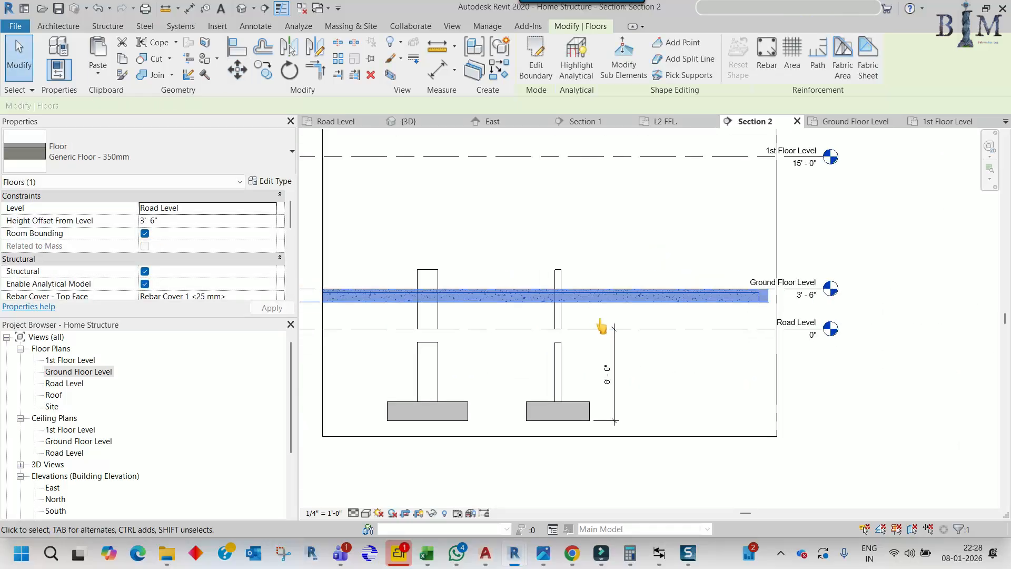
key("Escape")
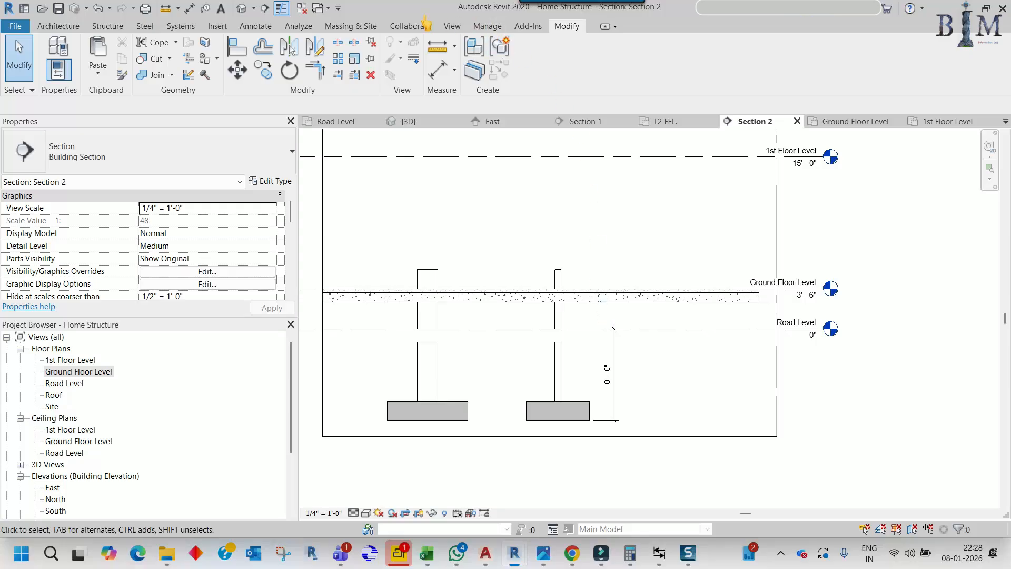
Examine the raised slab and the columns in the 3D view from the right side
left_click(241, 8)
middle_click_drag(535, 300, 574, 274, "shift")
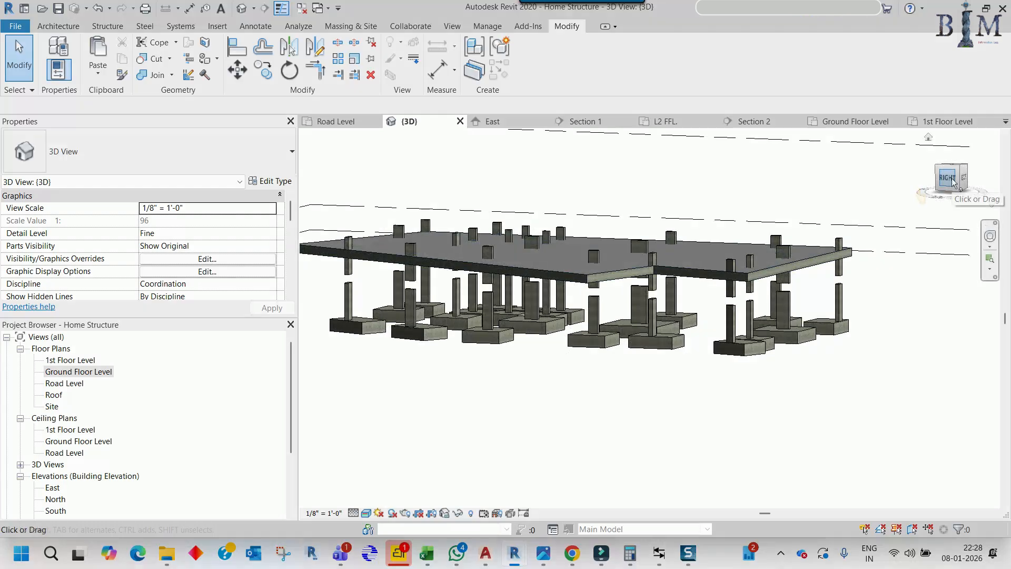
left_click(948, 178)
scroll(526, 394, "down", 4)
scroll(525, 400, "up", 5)
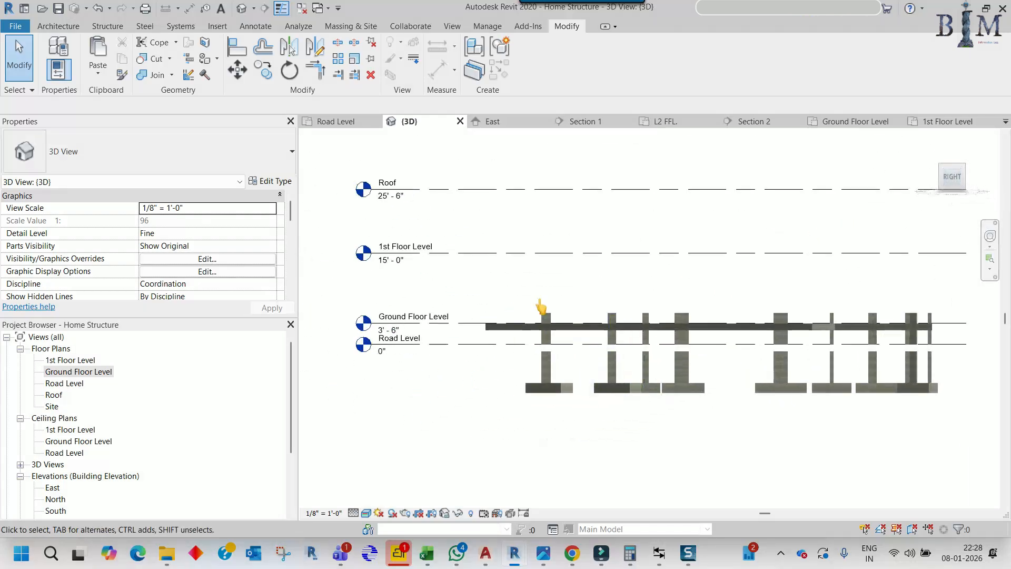
Try to move the upper column walls, without the slab, up from Road Level to the top of the floor slab
left_click_drag(457, 279, 941, 358)
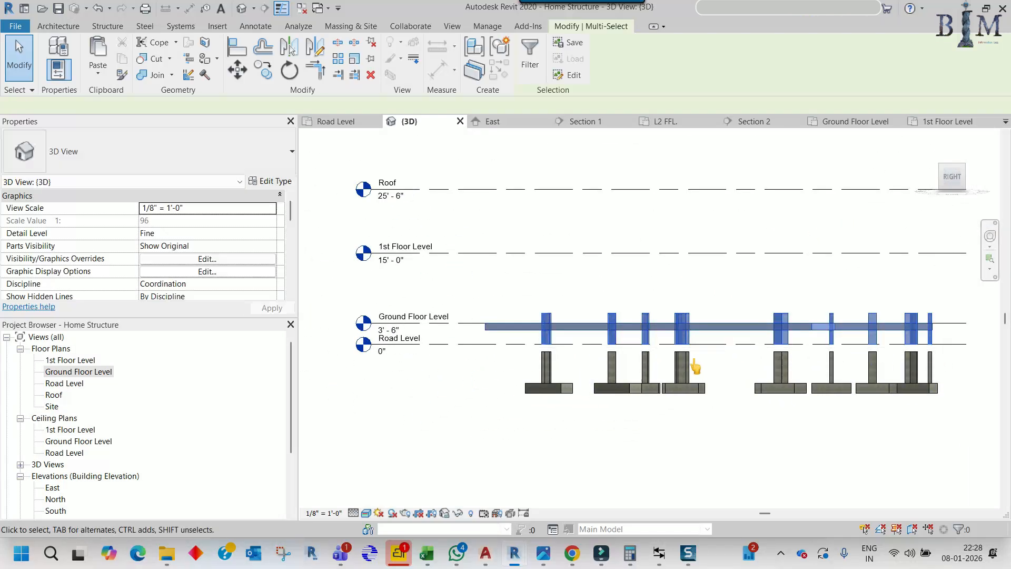
scroll(658, 353, "up", 3)
left_click(425, 315, "shift")
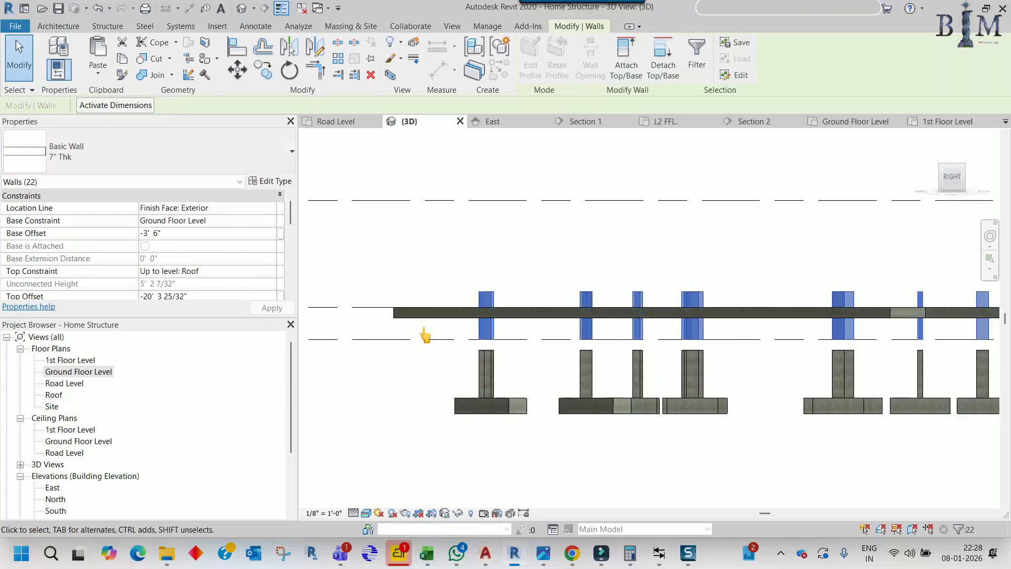
key("v")
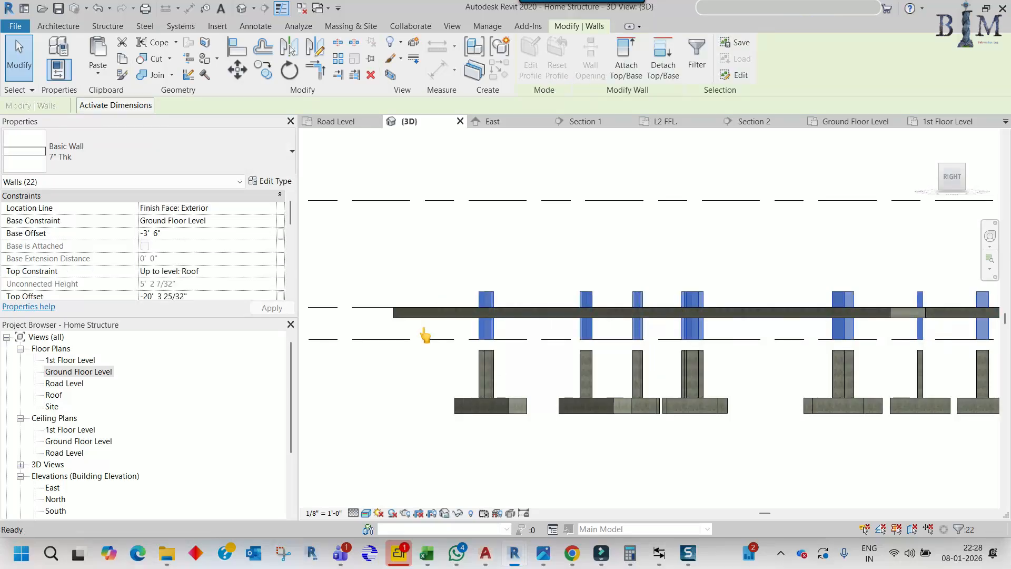
scroll(514, 350, "up", 5)
left_click(514, 350)
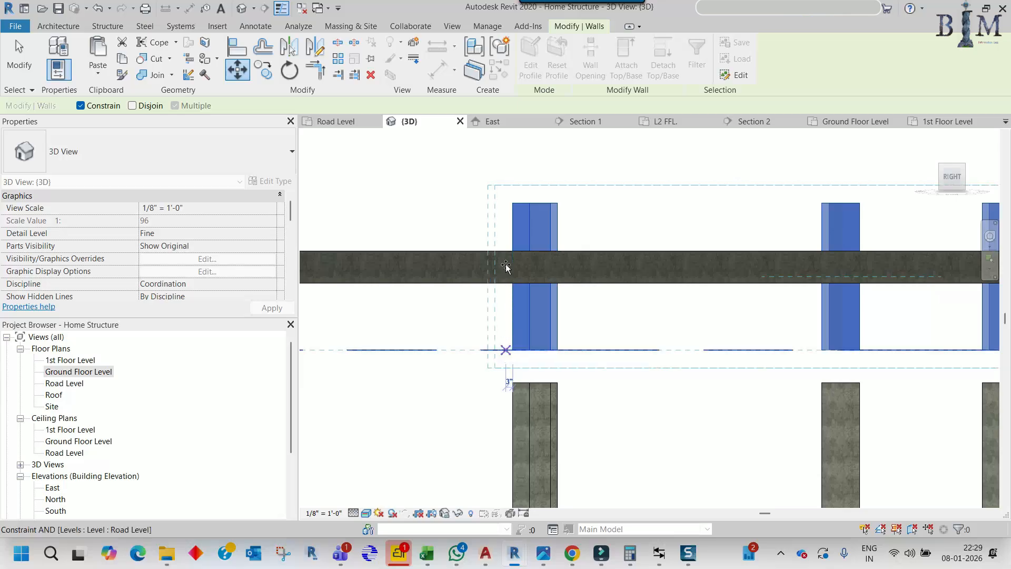
left_click(81, 106)
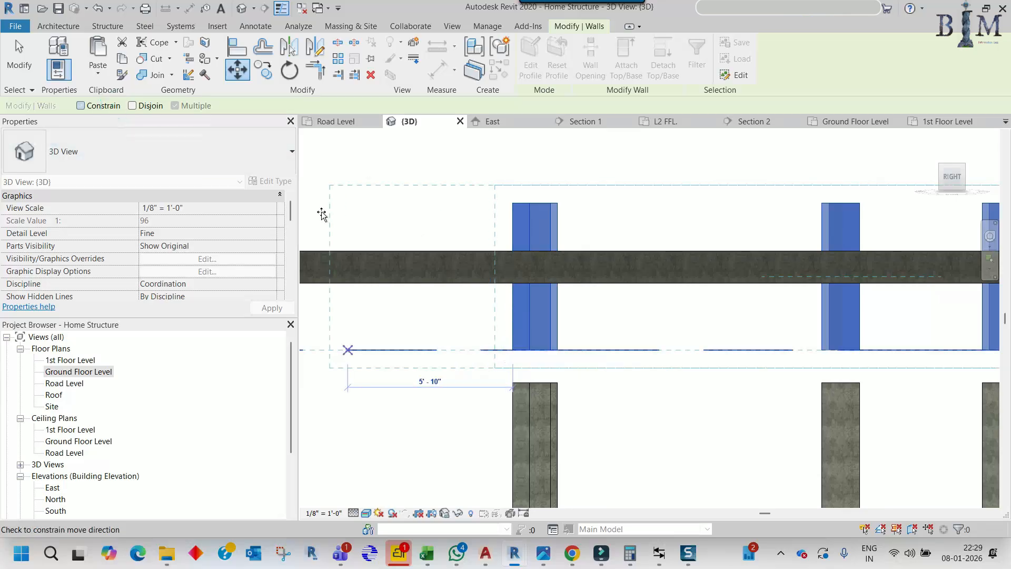
left_click(513, 254)
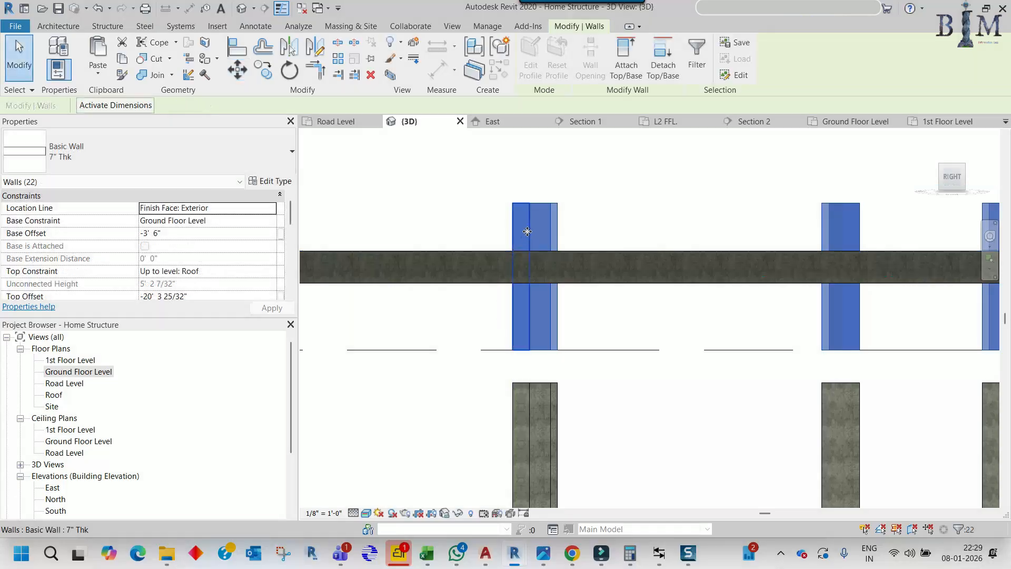
key("Escape")
scroll(542, 303, "down", 4)
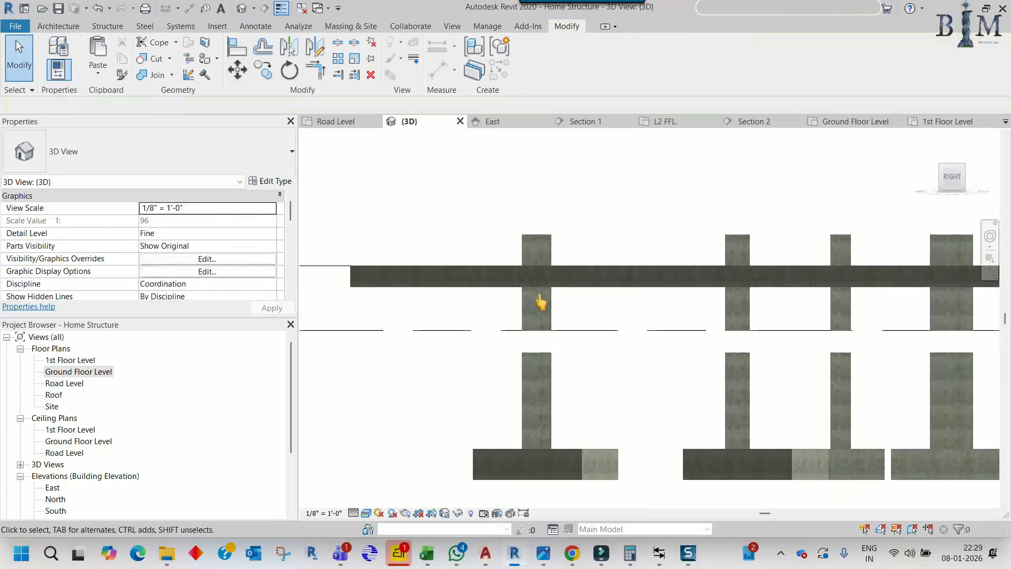
Draw a vertical section just outside the west edge of the Ground Floor Level plan, looking across the building, and open its view
double_click(79, 371)
scroll(452, 220, "down", 3)
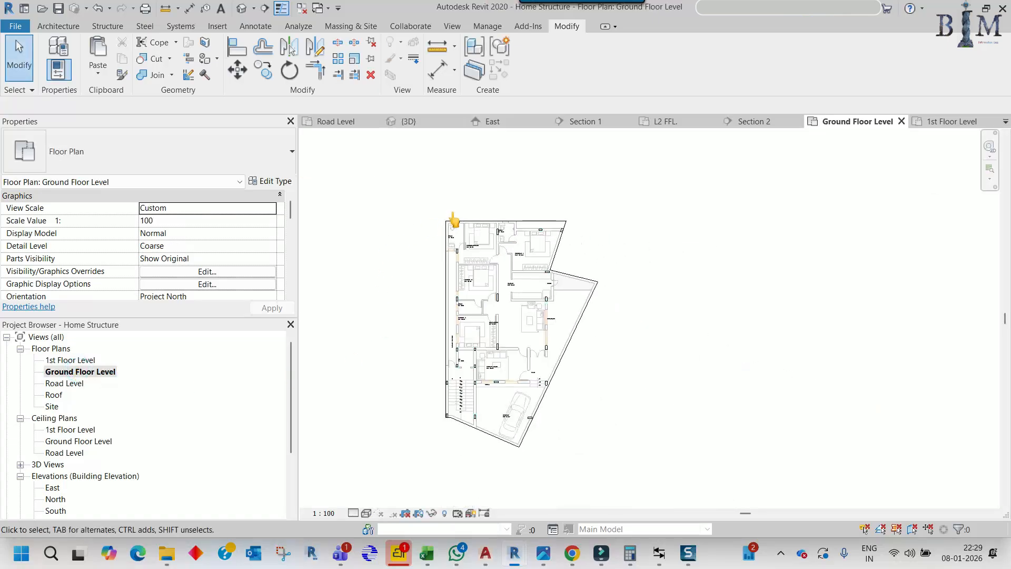
left_click(264, 9)
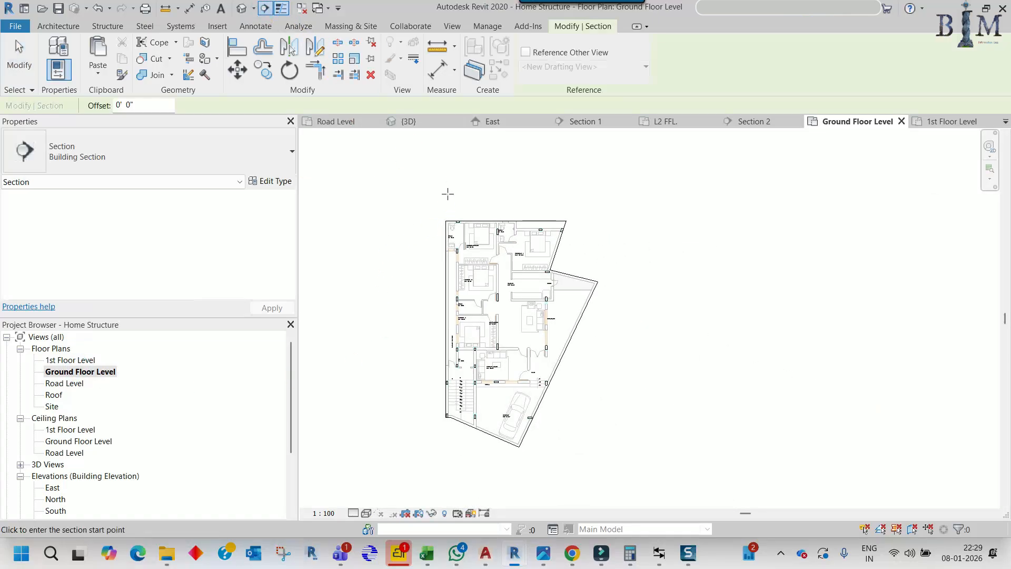
left_click(448, 188)
left_click(445, 475)
left_click_drag(447, 323, 436, 298)
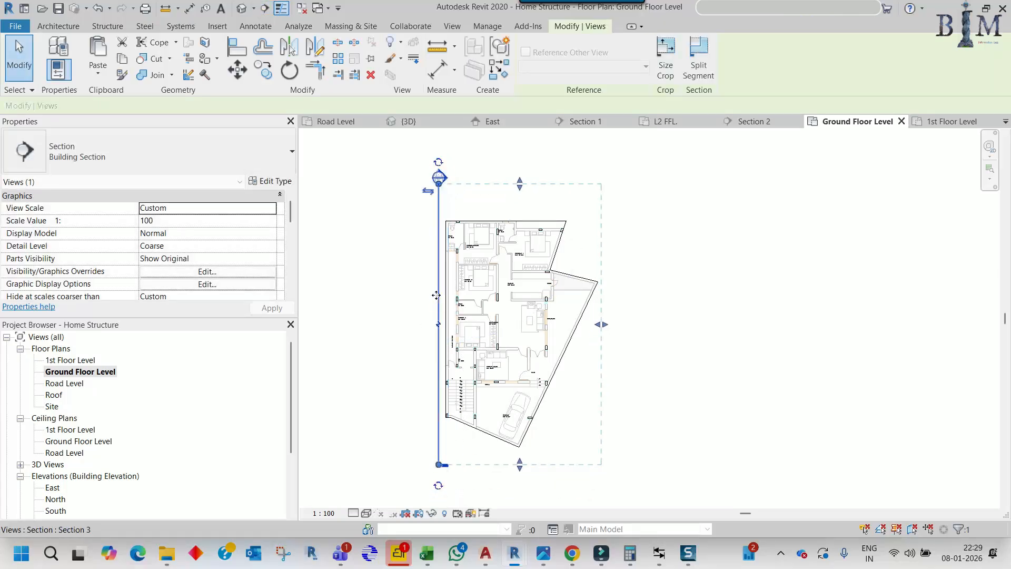
right_click(444, 199)
left_click(491, 274)
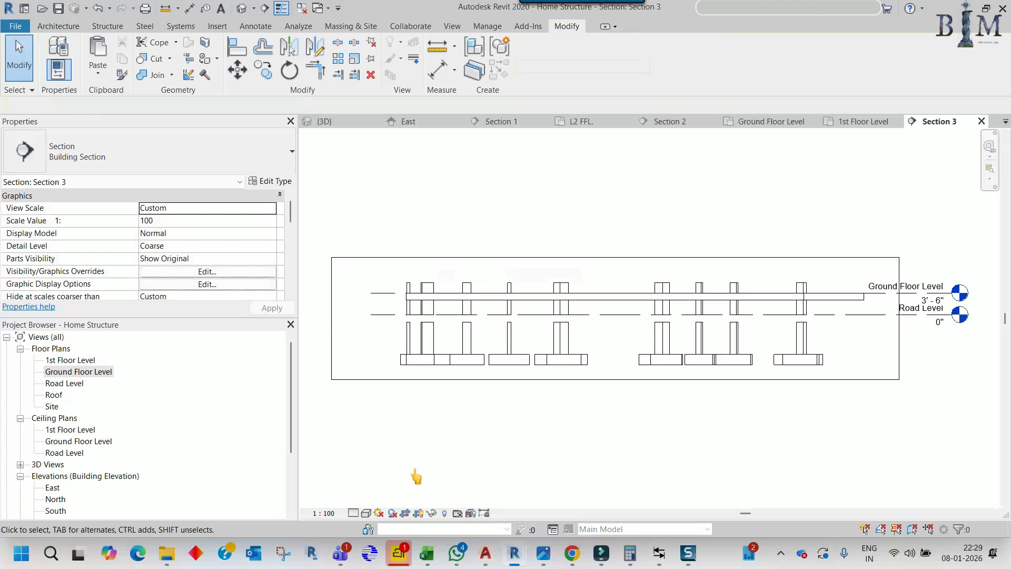
Set the new section view to Fine detail level and Wireframe visual style
left_click(352, 513)
left_click(369, 501)
left_click(366, 513)
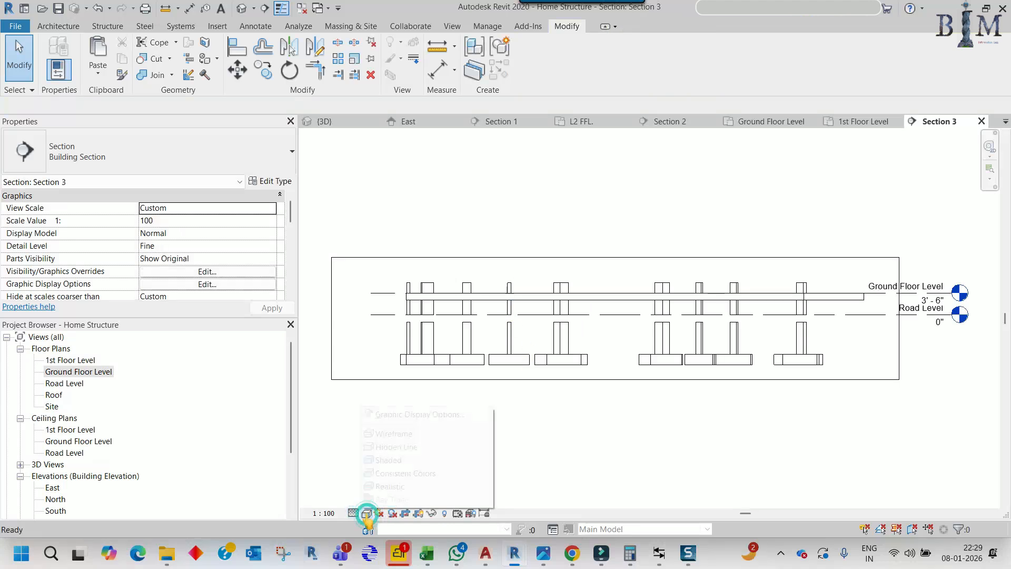
left_click(392, 433)
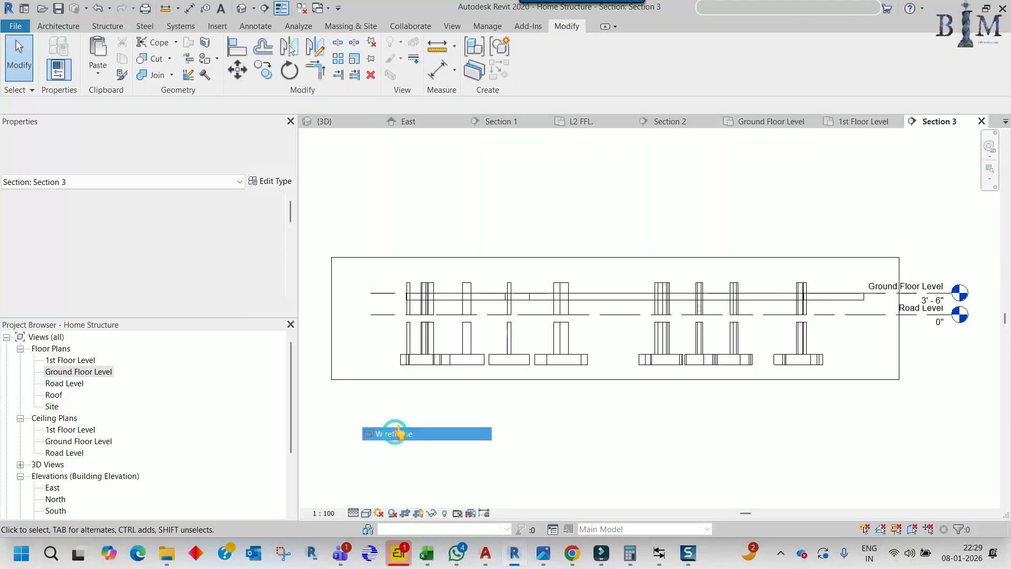
Stretch the first upper column's top higher and raise its base to the Ground Floor Level
scroll(413, 300, "up", 5)
left_click(406, 274)
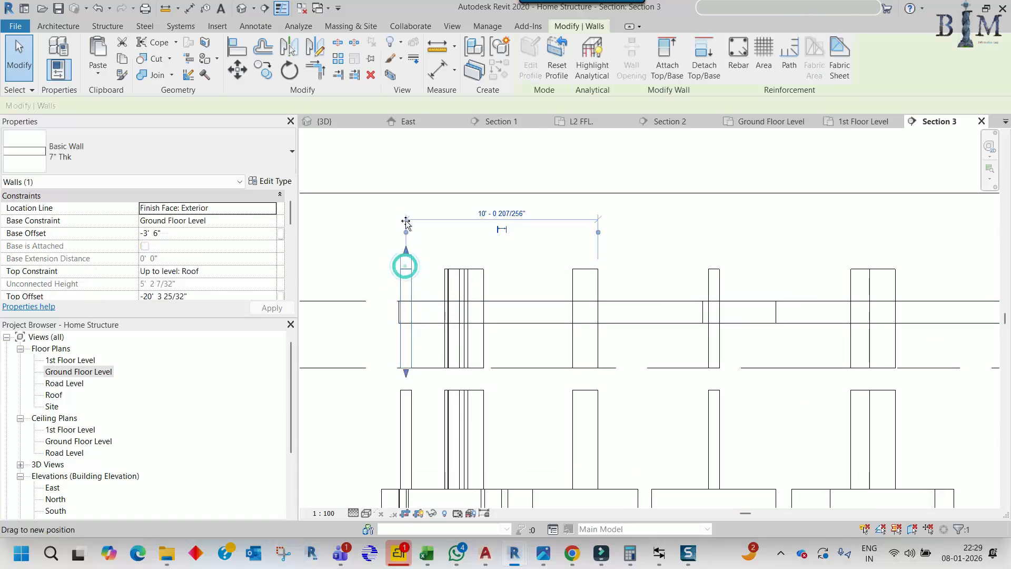
left_click_drag(406, 373, 406, 301)
key("Escape")
scroll(416, 313, "down", 4)
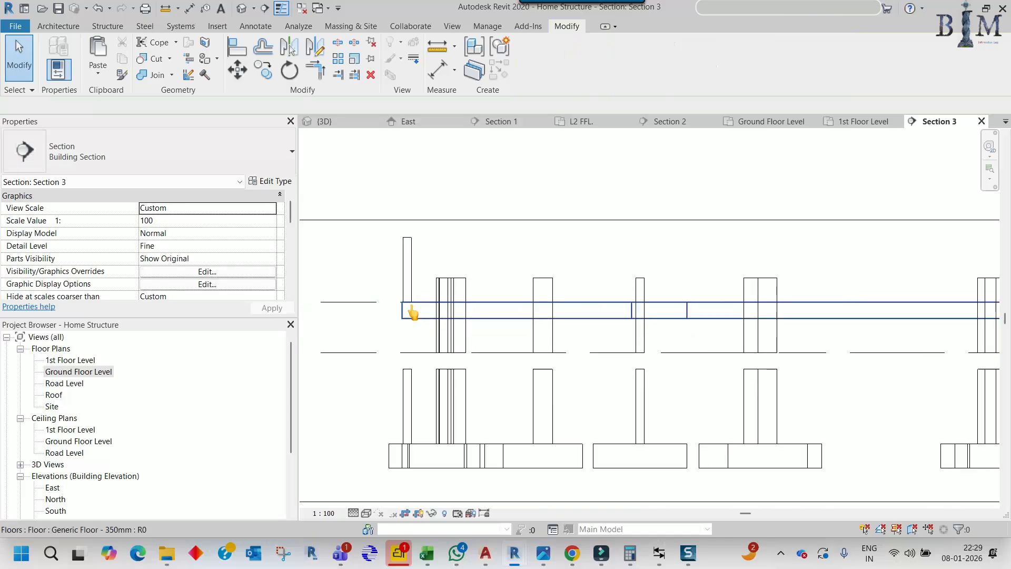
Extend the section's crop region upward to take in the 1st Floor Level and Roof
middle_click_drag(605, 307, 343, 308)
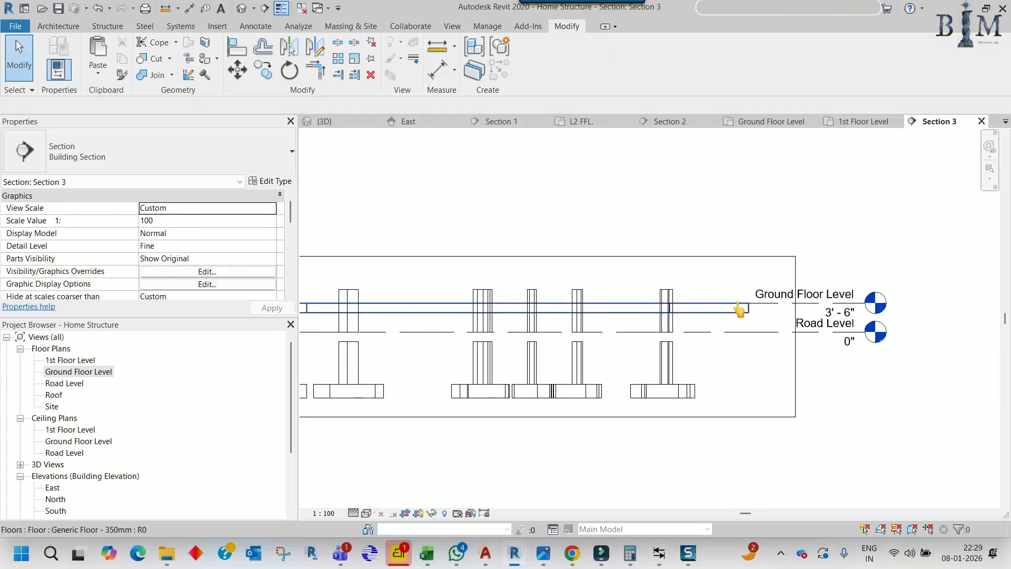
left_click(750, 257)
scroll(776, 390, "down", 4)
left_click_drag(623, 331, 617, 213)
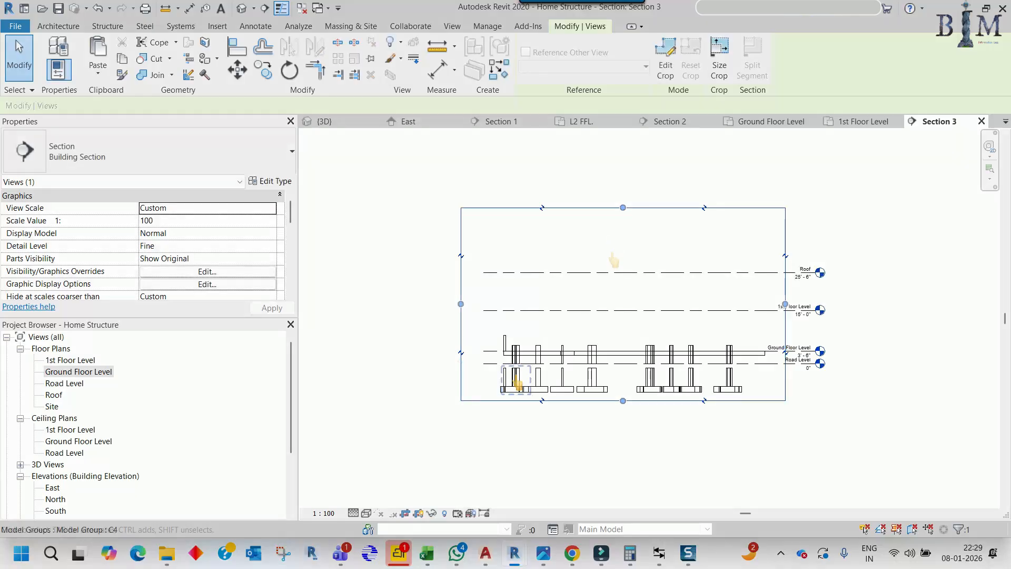
Align the tops of the next four upper column positions with the top of the raised first column
scroll(532, 325, "up", 5)
left_click(542, 294)
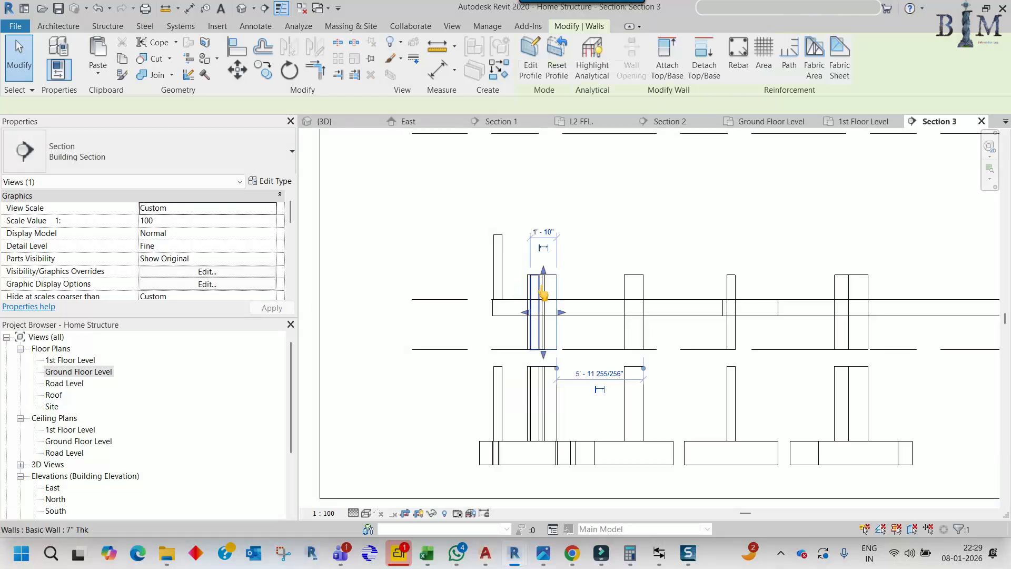
key("Escape")
key("a")
key("l")
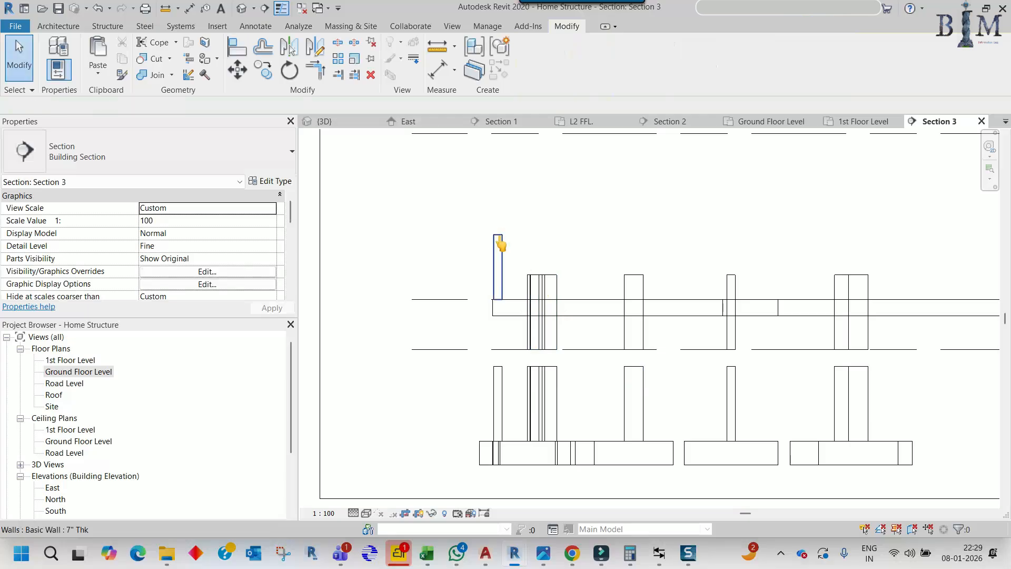
scroll(500, 241, "up", 2)
left_click(498, 234)
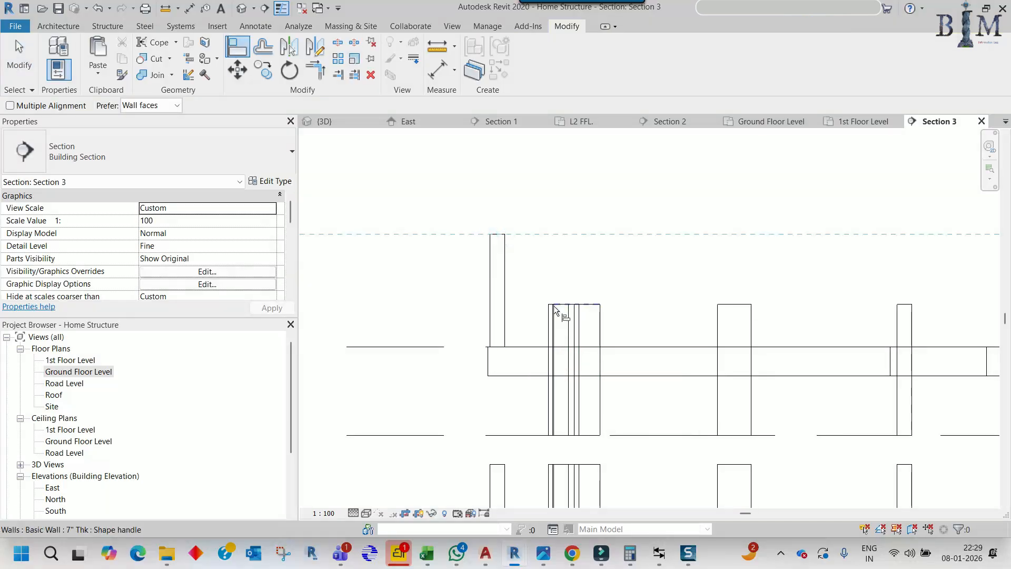
left_click(565, 305, "ctrl")
left_click(553, 305)
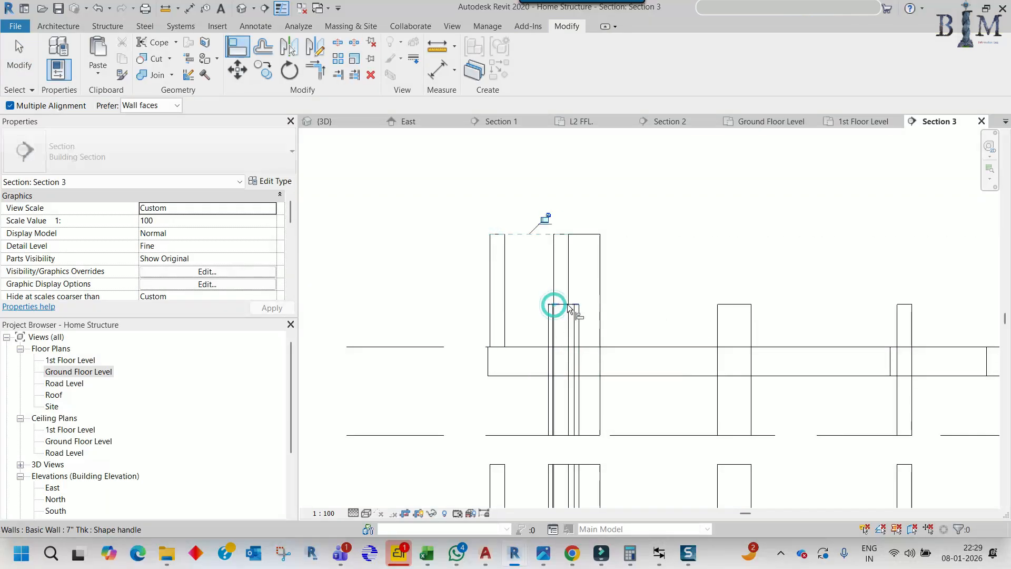
left_click(569, 301)
left_click(733, 304, "ctrl")
left_click(906, 303, "ctrl")
scroll(742, 293, "down", 2)
middle_click_drag(768, 321, 508, 329)
left_click(716, 309)
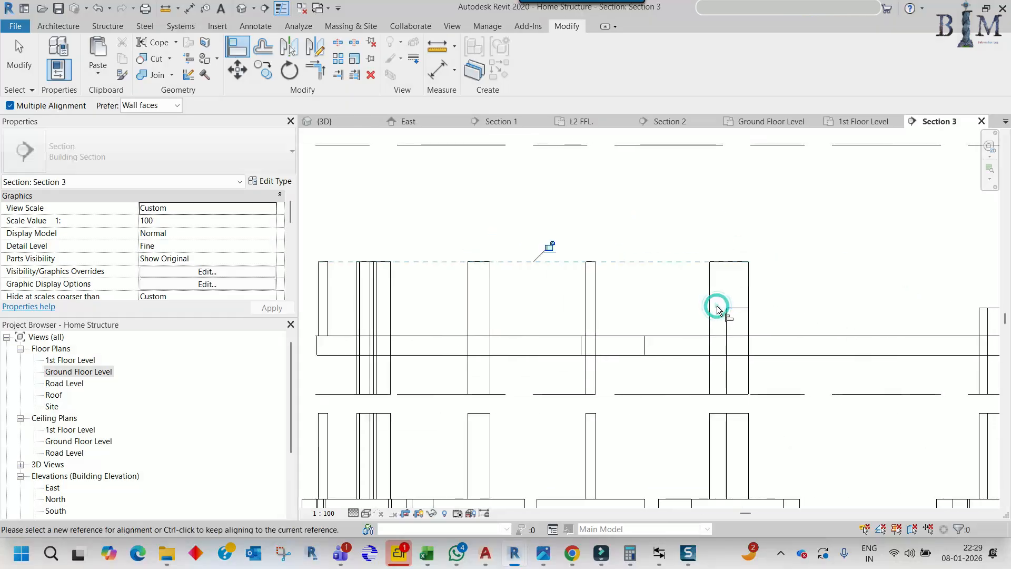
scroll(655, 324, "down", 3)
key("Escape")
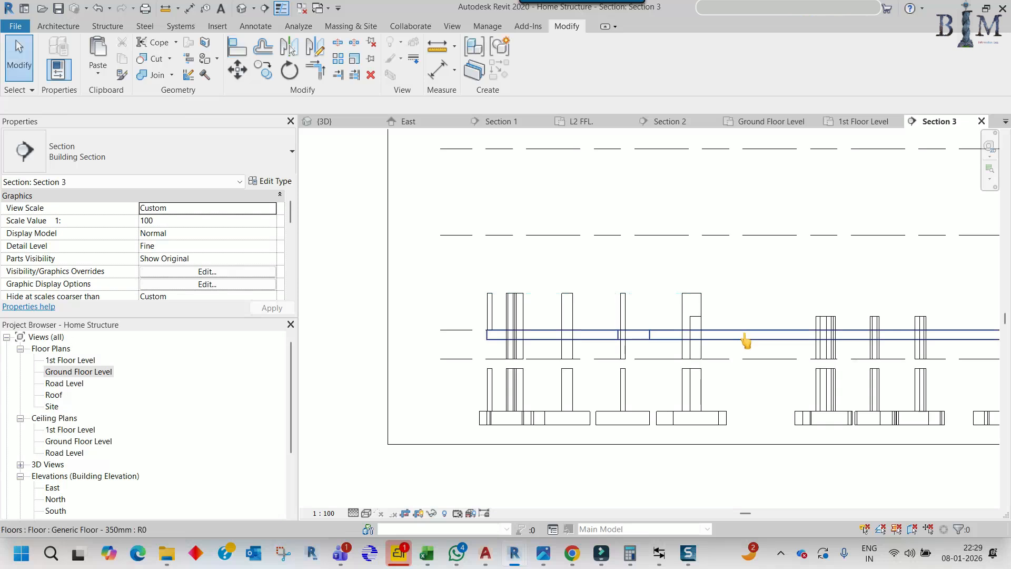
Copy the ground floor slab straight up from the Ground Floor Level to the 1st Floor Level
left_click(668, 344)
key("c")
key("o")
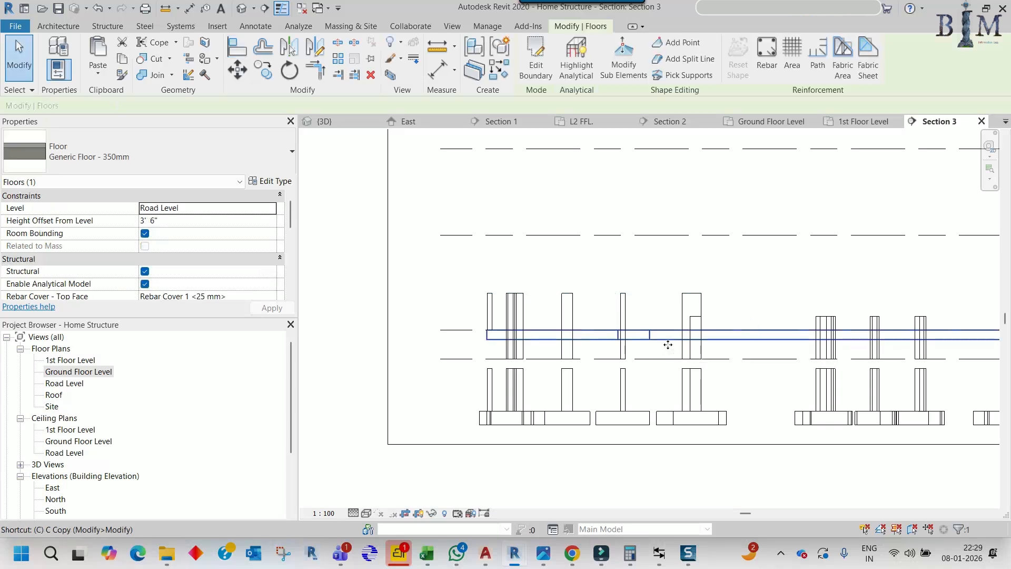
left_click(717, 331)
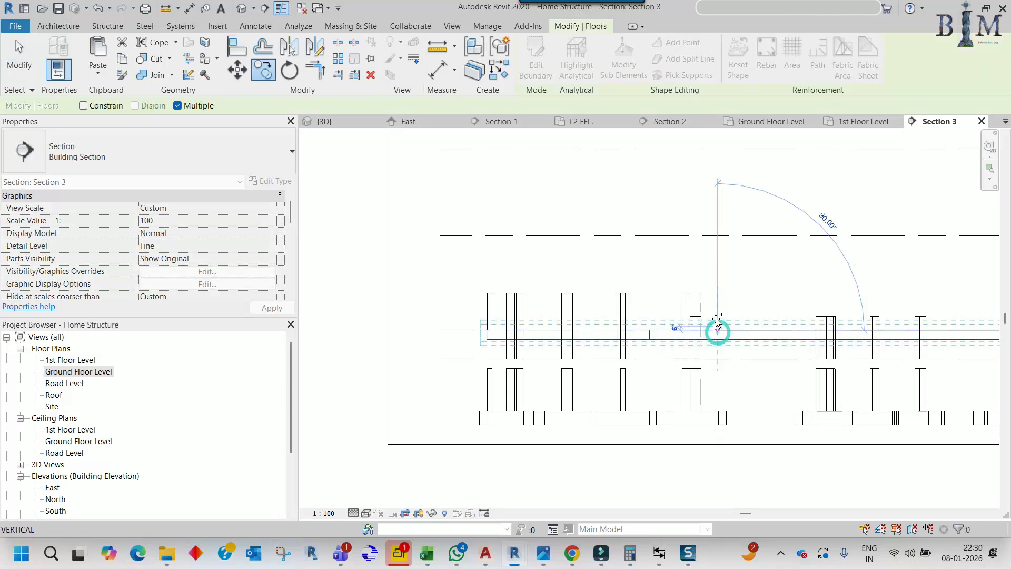
left_click(717, 237)
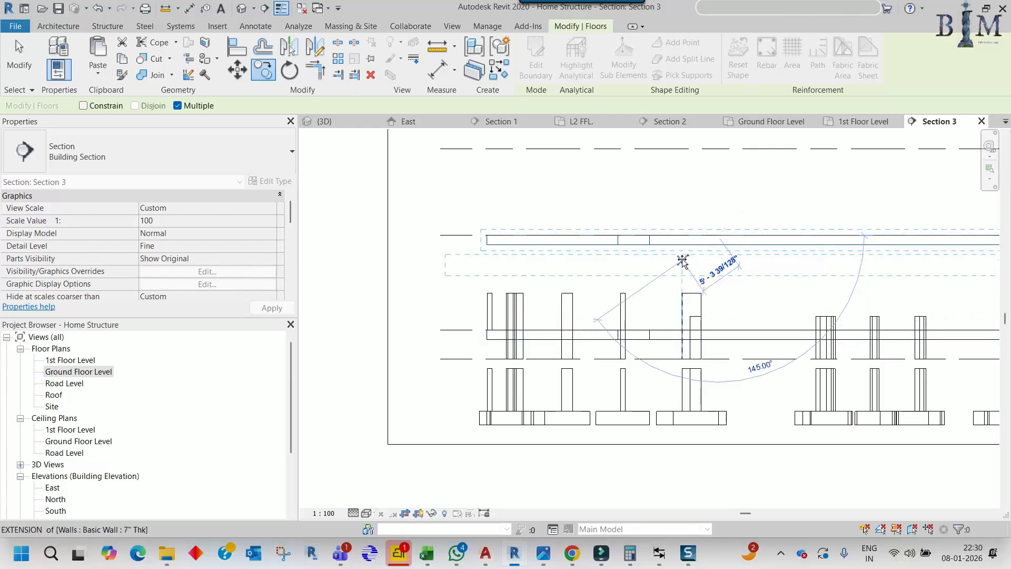
key("Escape")
Align the tops of all upper columns with the underside of the 1st Floor Level slab
key("a")
key("l")
left_click(531, 244)
left_click(491, 291, "ctrl")
left_click(514, 293, "ctrl")
left_click(560, 294, "ctrl")
left_click(621, 292, "ctrl")
left_click(692, 294, "ctrl")
left_click(696, 318, "ctrl")
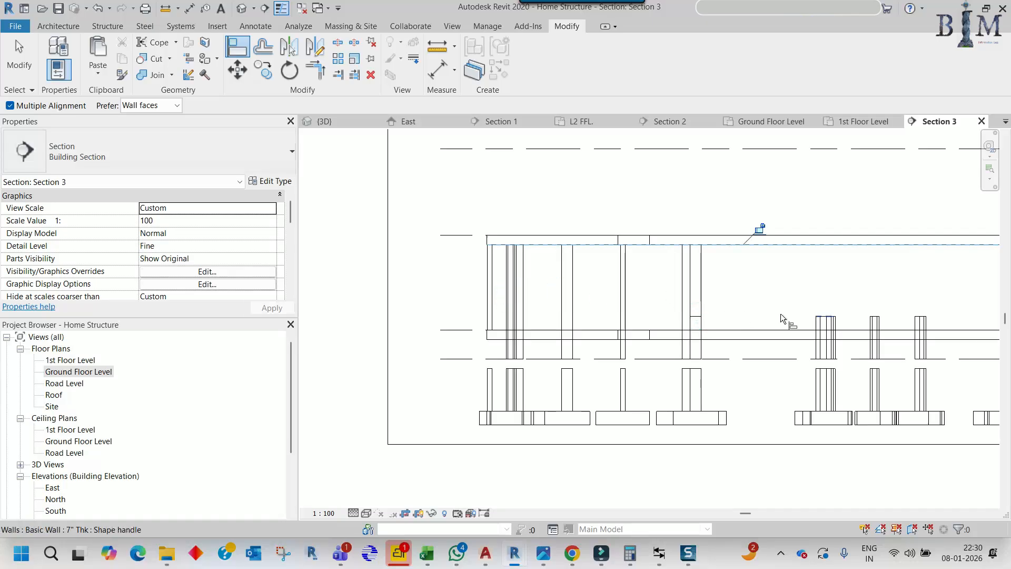
left_click(823, 321, "ctrl")
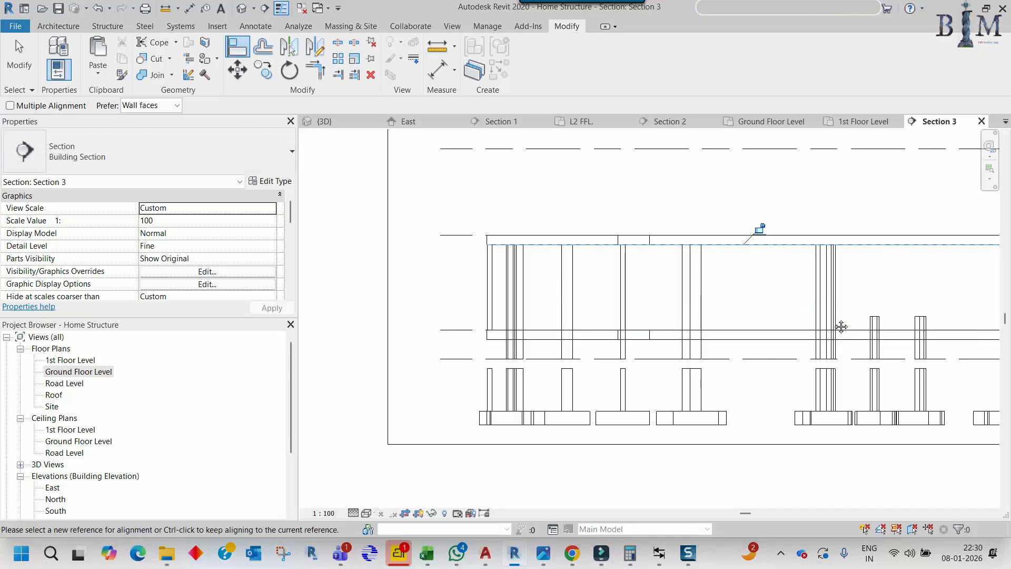
middle_click_drag(832, 326, 547, 323)
left_click(556, 321, "ctrl")
left_click(605, 319, "ctrl")
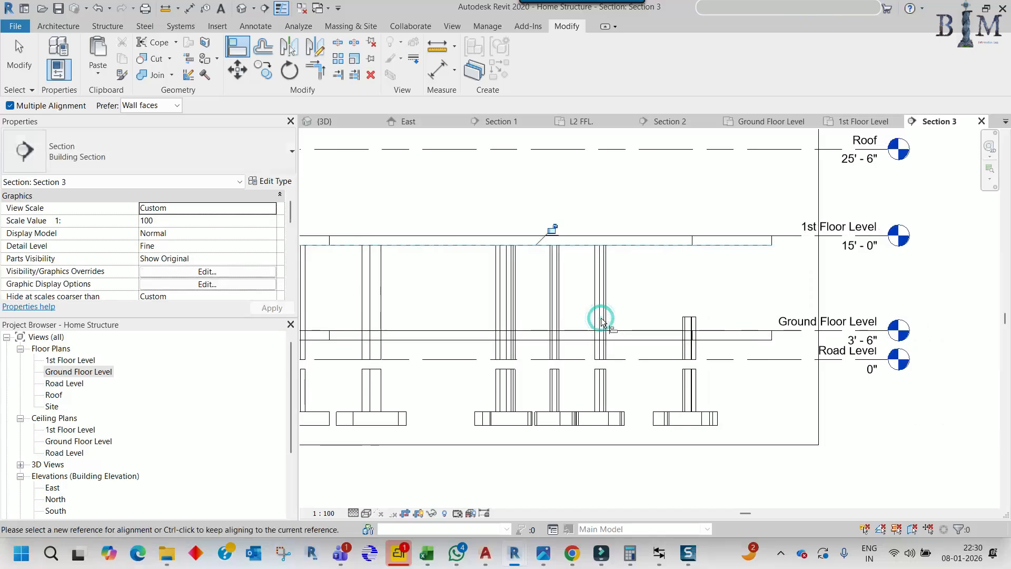
left_click(694, 319)
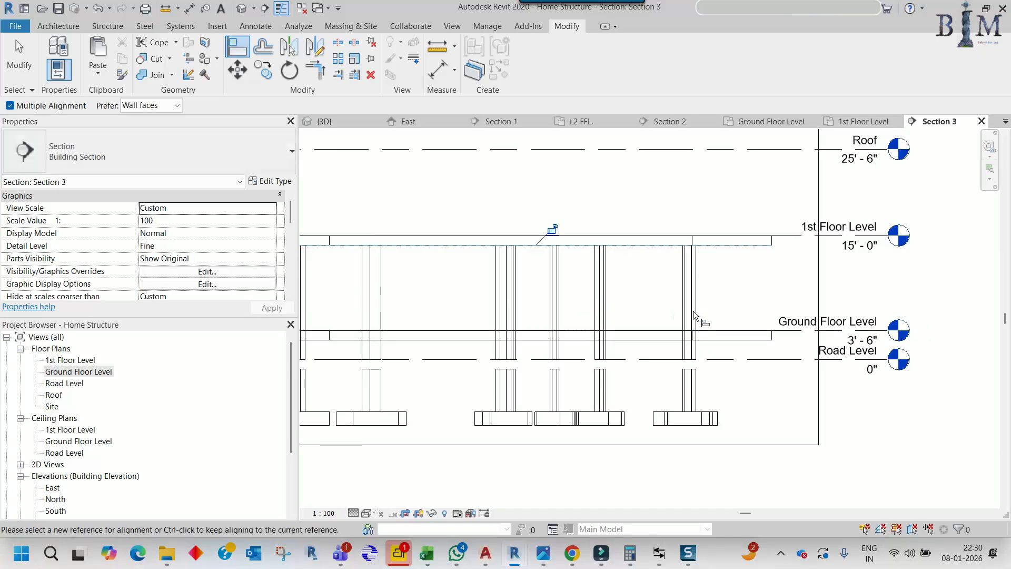
Align the bases of the first upper columns with the underside of the ground floor slab
scroll(761, 273, "down", 2)
scroll(472, 325, "up", 2)
scroll(425, 324, "up", 2, "ctrl")
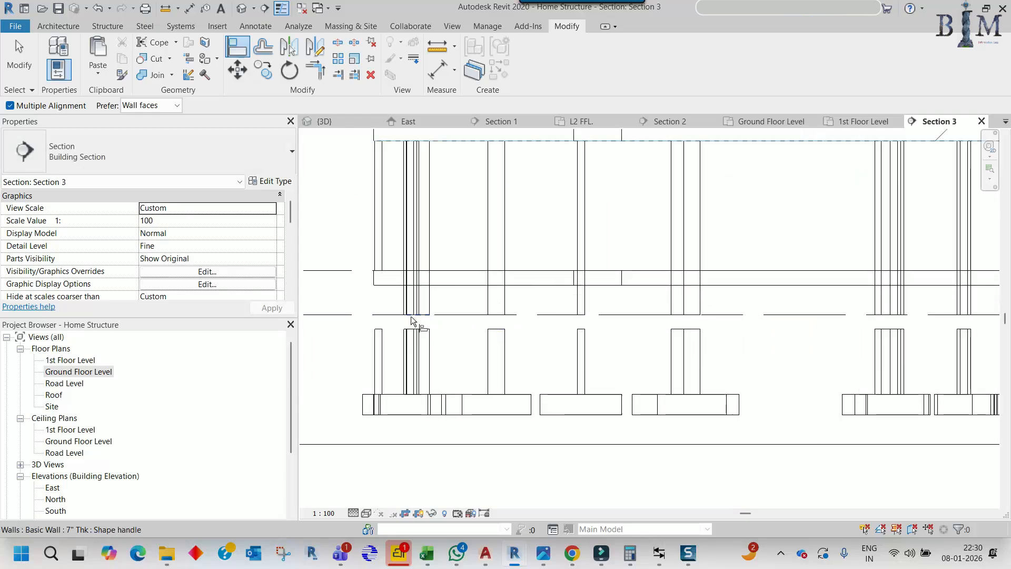
left_click(410, 316, "ctrl")
key("Escape")
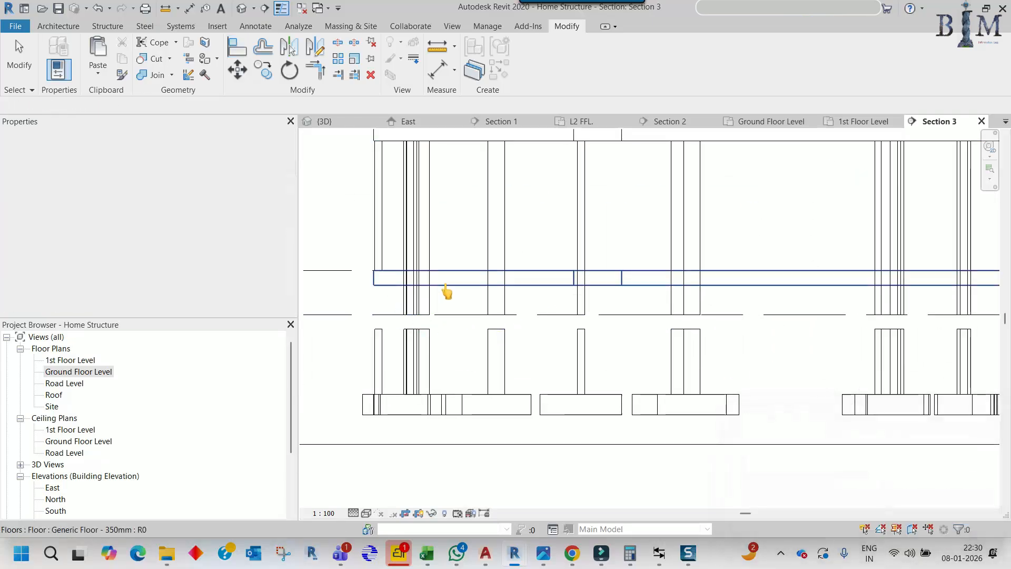
left_click(439, 286)
left_click(414, 314, "ctrl")
left_click(499, 312, "ctrl")
left_click(680, 316, "ctrl")
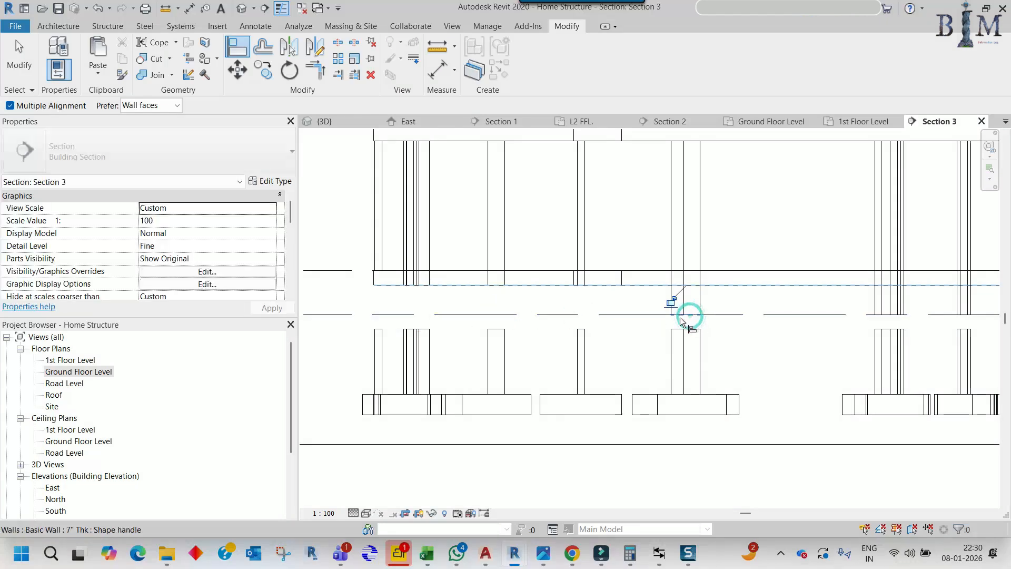
middle_click_drag(703, 318, 450, 329)
middle_click_drag(582, 342, 1005, 349)
key("Escape")
key("Escape")
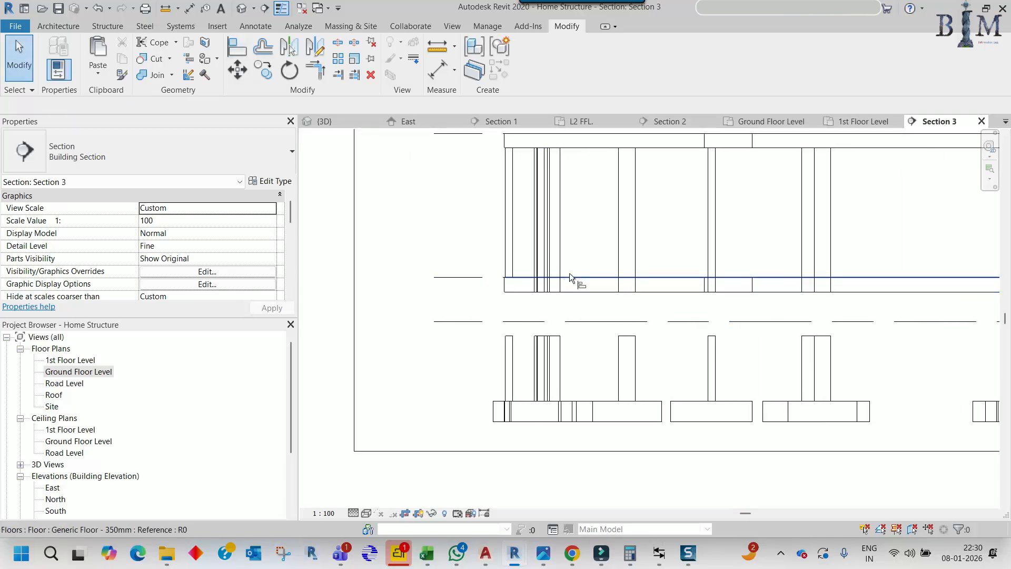
Align the bases of all upper columns with the top face of the ground floor slab
key("a")
key("l")
left_click(571, 276)
left_click(531, 294, "ctrl")
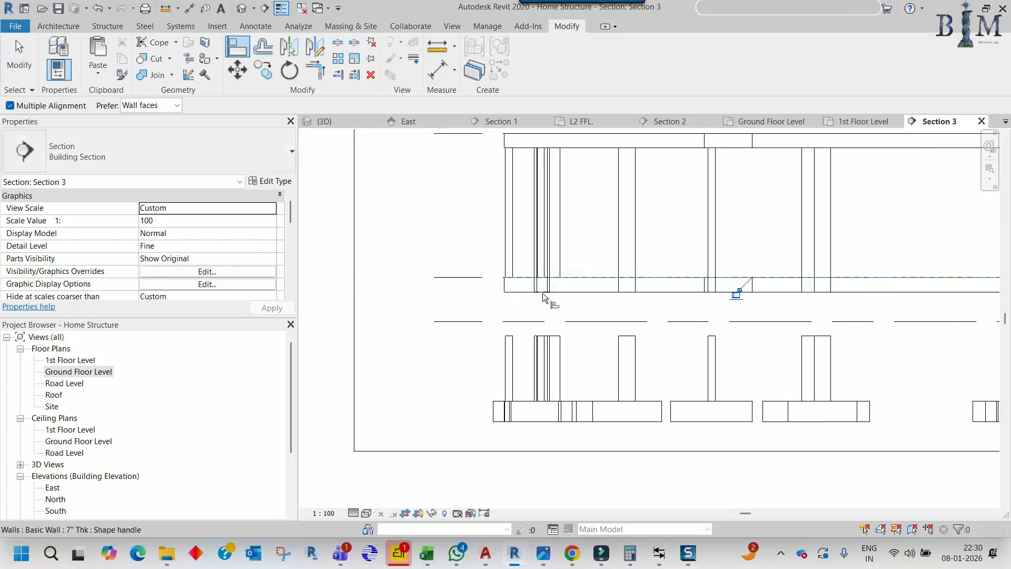
left_click(627, 296, "ctrl")
left_click(708, 292, "ctrl")
middle_click_drag(696, 310, 438, 316)
left_click(546, 298, "ctrl")
left_click(552, 301, "ctrl")
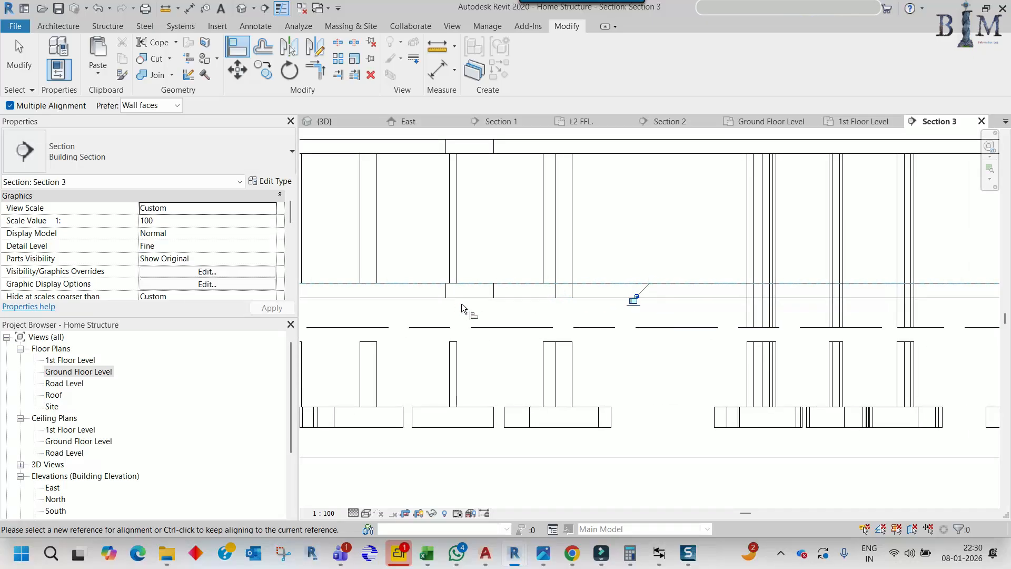
middle_click_drag(579, 301, 423, 310)
left_click(415, 305, "ctrl")
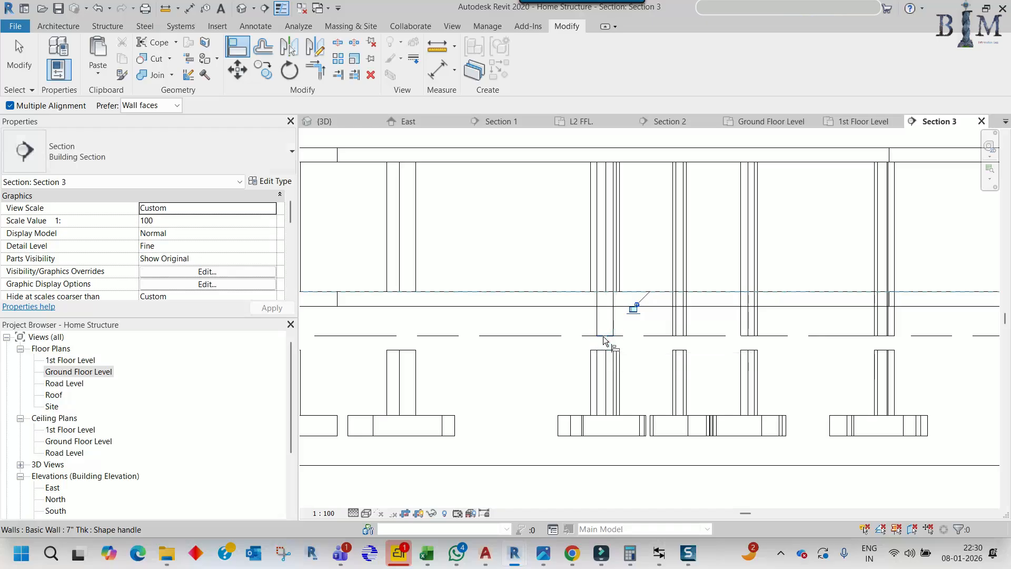
left_click(755, 336)
left_click(753, 337, "ctrl")
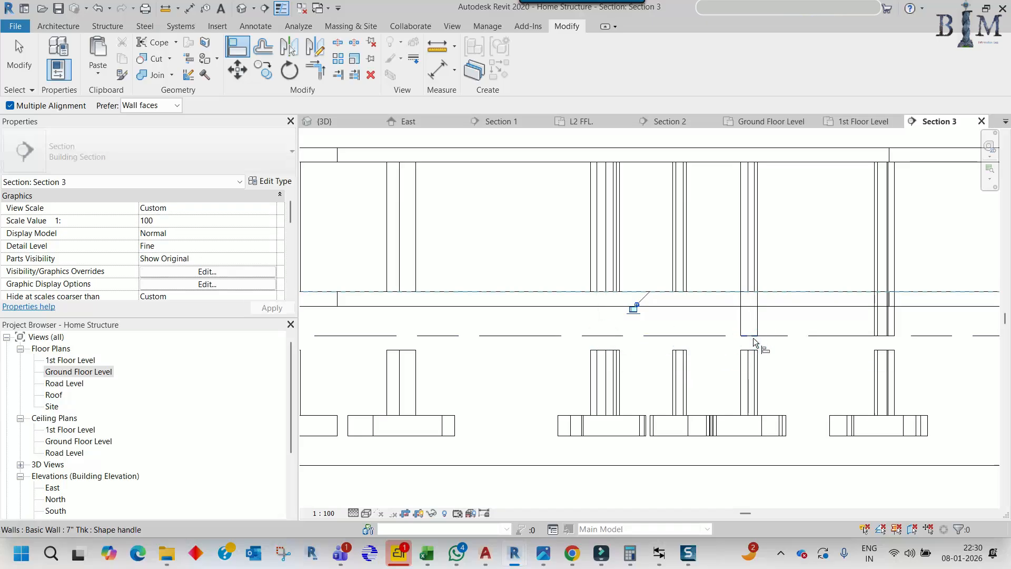
middle_click_drag(760, 343, 453, 345)
key("ctrl")
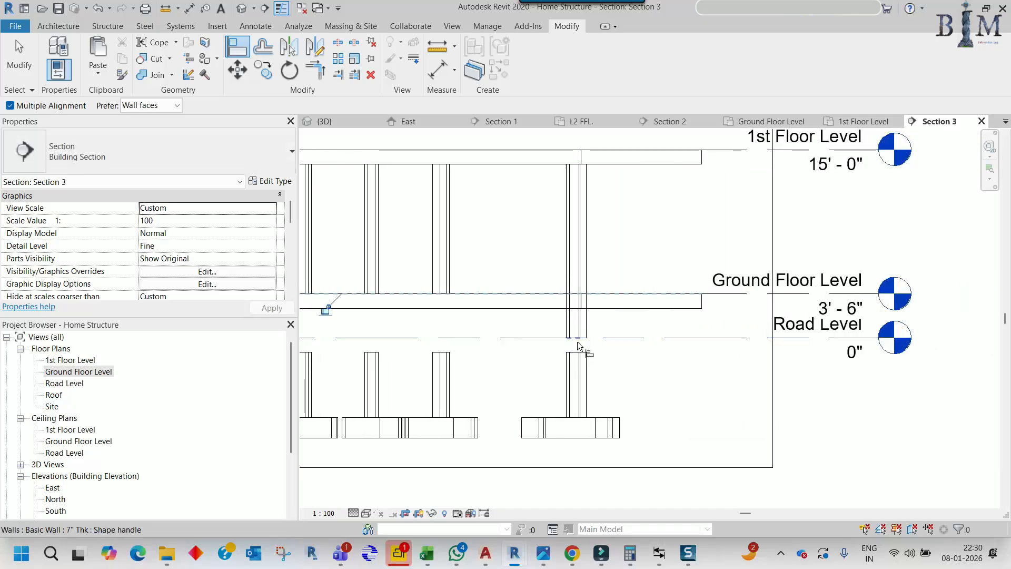
left_click(577, 343)
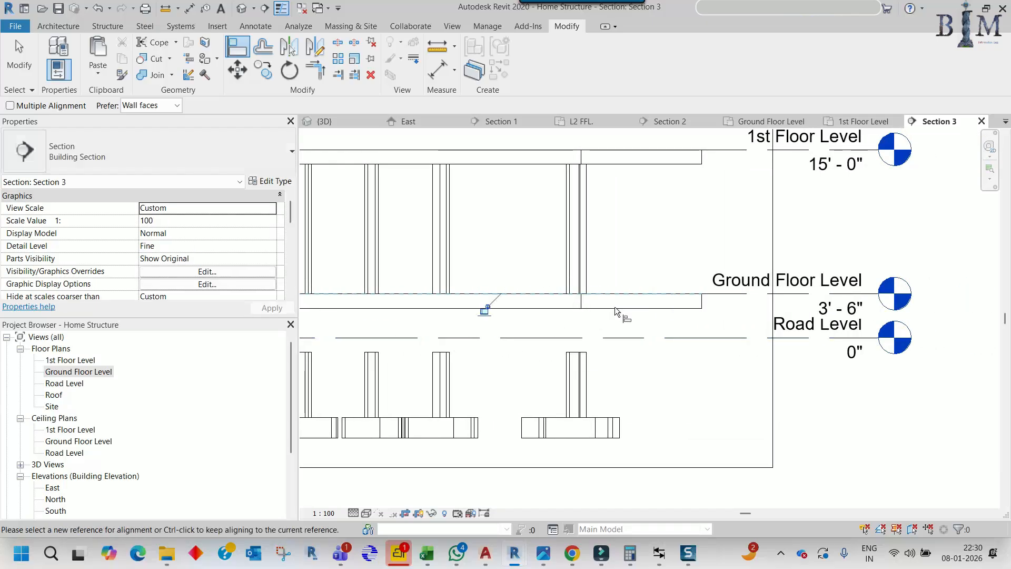
scroll(615, 306, "down", 3)
key("Escape")
Edit model group C1B so its footing column extends up to the underside of the ground floor slab
left_click(573, 354)
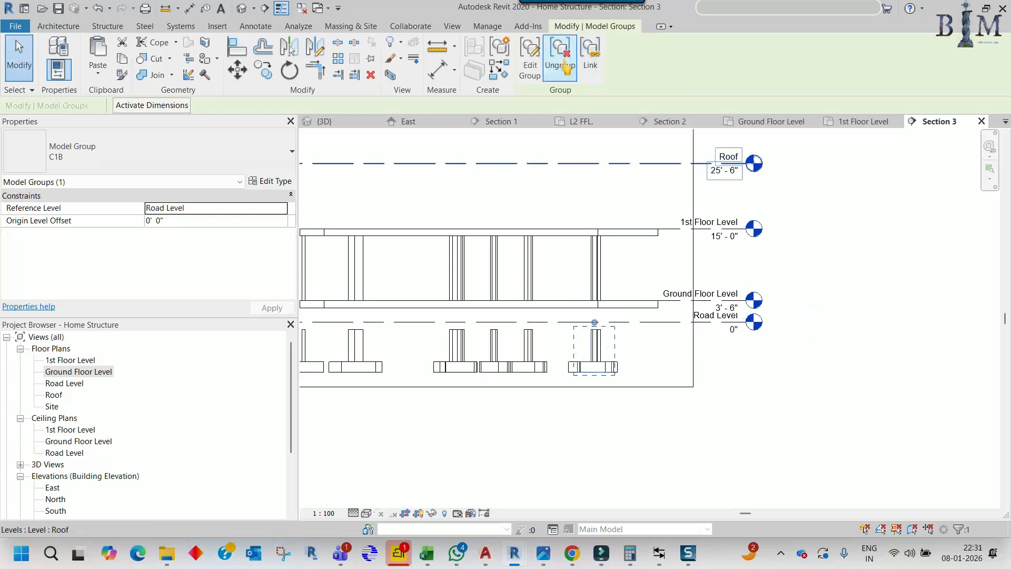
left_click(524, 69)
scroll(560, 282, "up", 4)
left_click(608, 329)
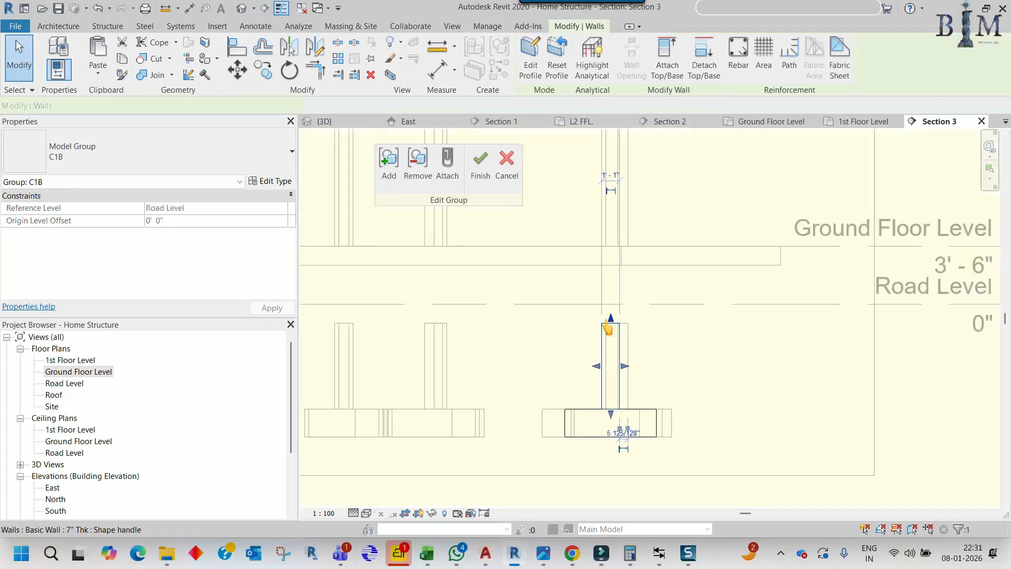
left_click_drag(562, 245, 560, 245)
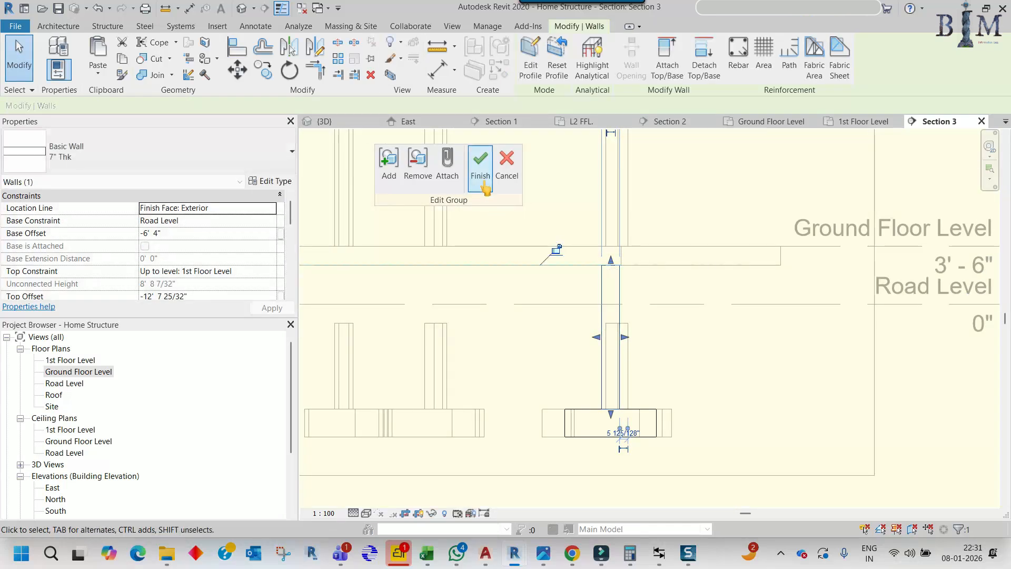
left_click(481, 180)
Edit model group C2 so its footing column reaches the underside of the ground floor slab
left_click(631, 332)
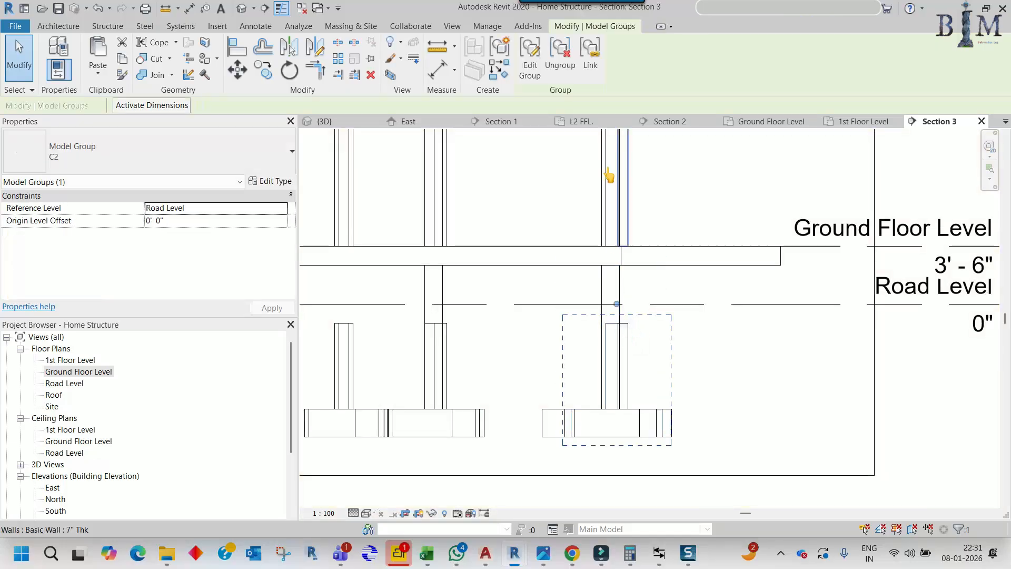
left_click(529, 73)
left_click(623, 332)
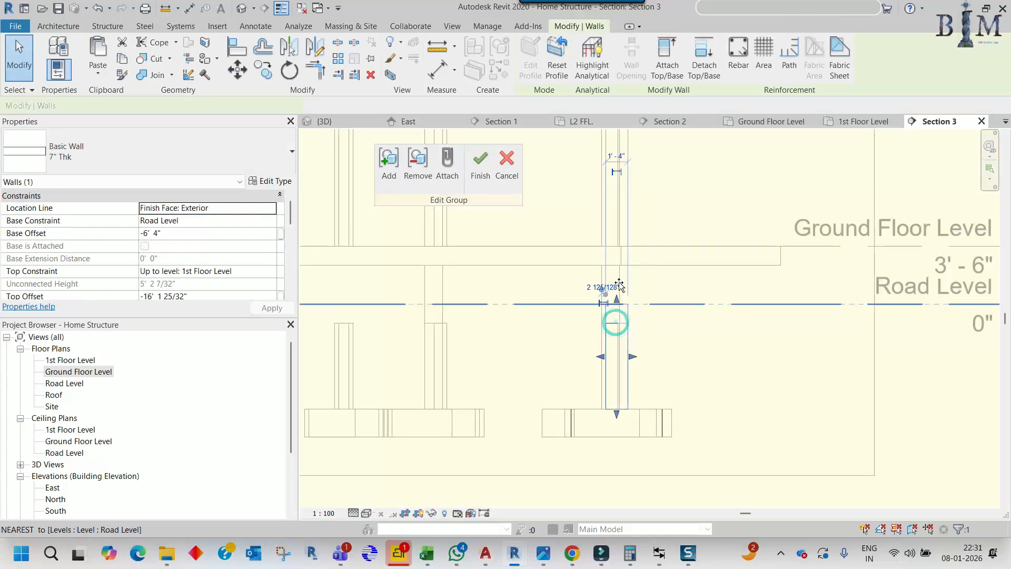
left_click_drag(612, 321, 620, 272)
left_click(480, 163)
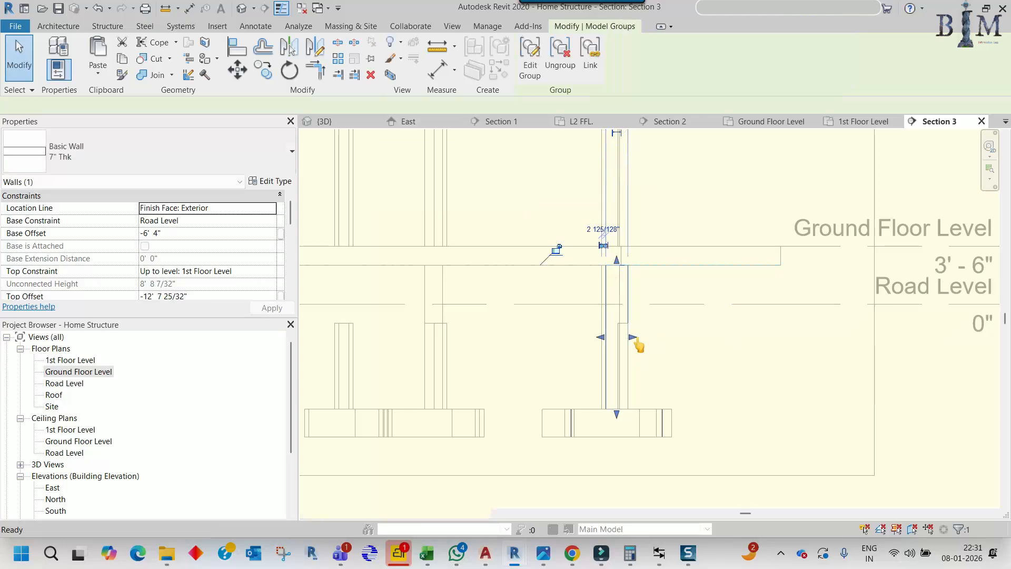
left_click(622, 337)
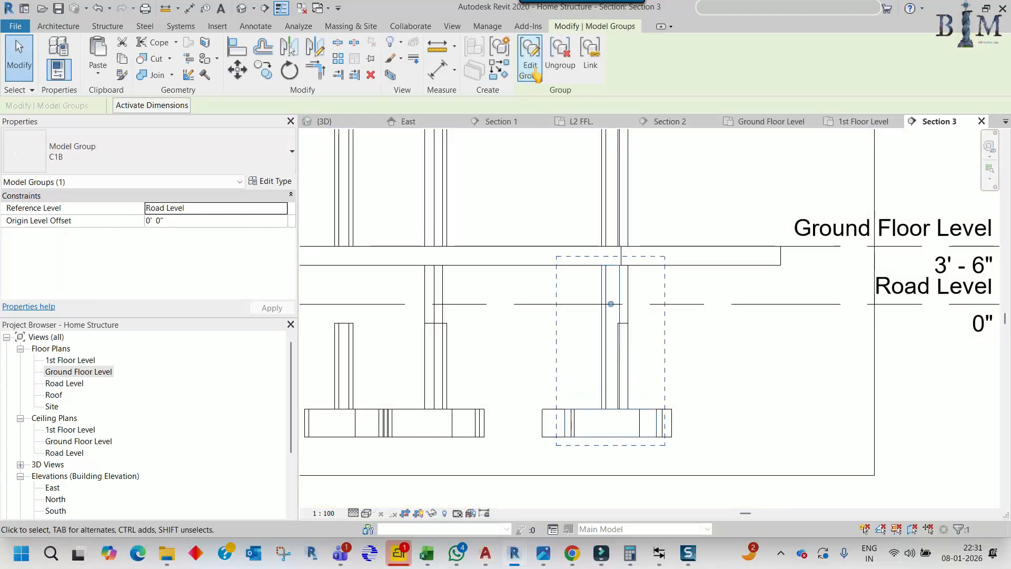
left_click(532, 71)
scroll(648, 308, "up", 3)
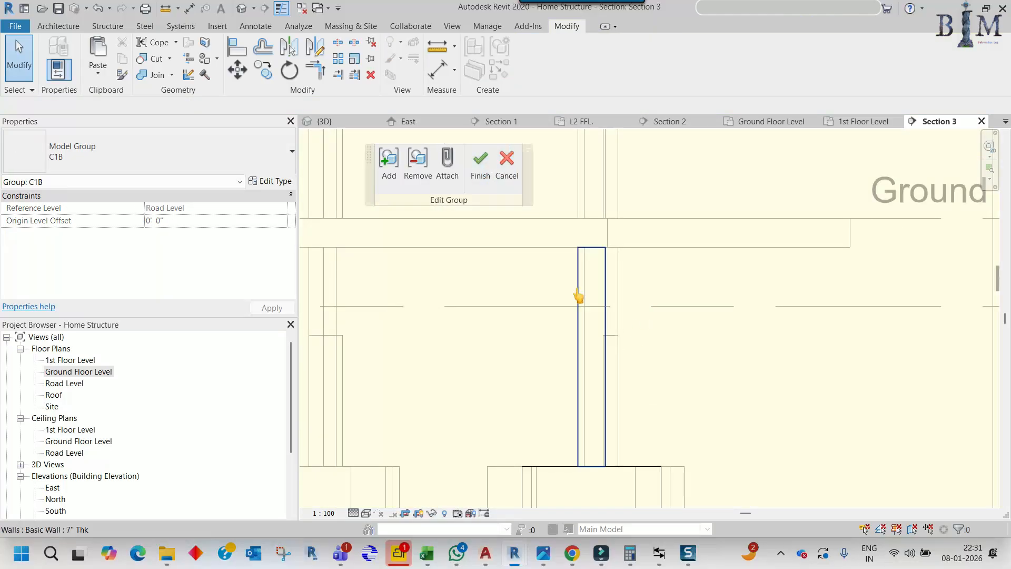
left_click(485, 179)
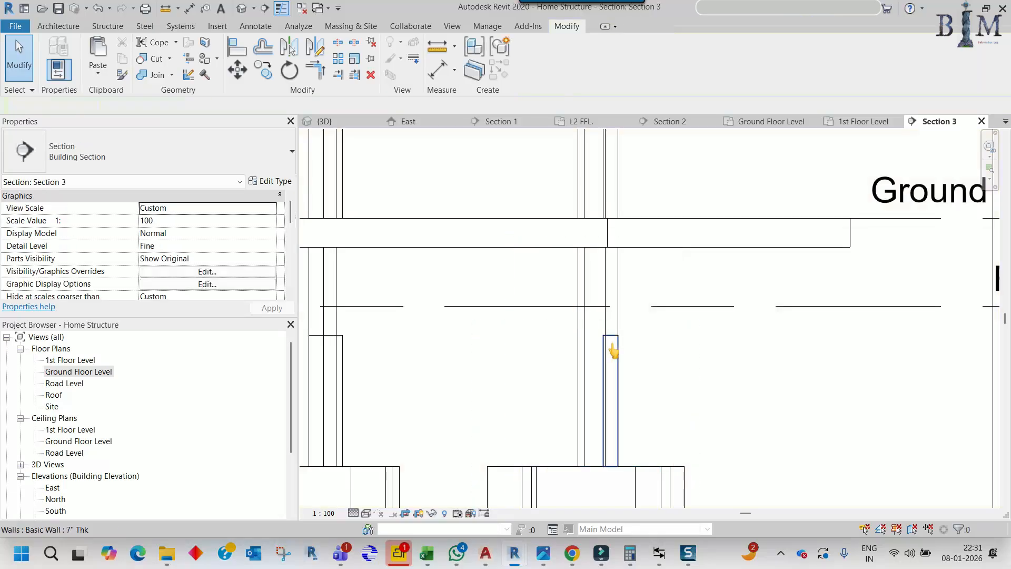
left_click(617, 352)
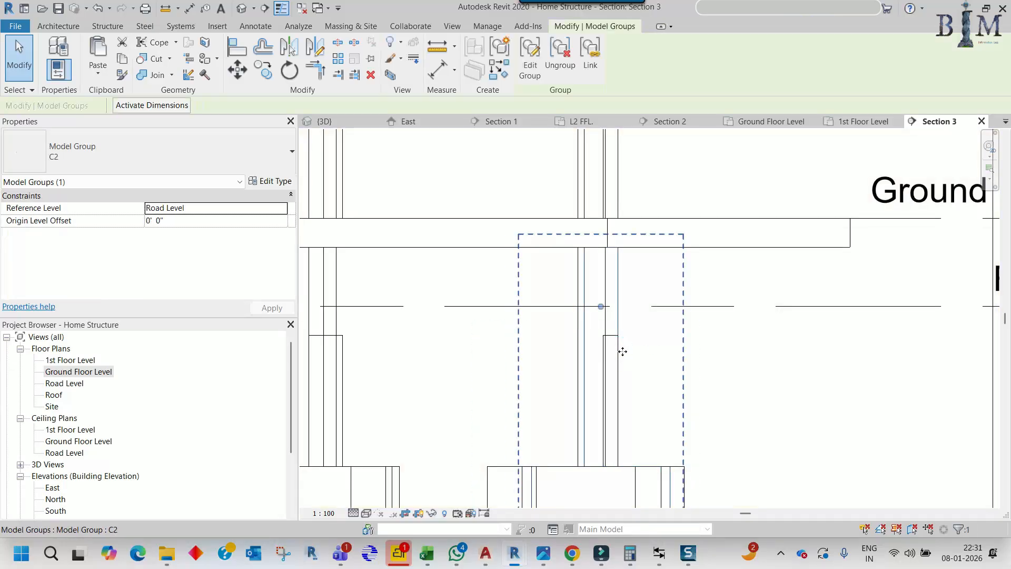
key("Escape")
Edit model group C3 so its footing column extends up to the underside of the ground floor slab
left_click(617, 355)
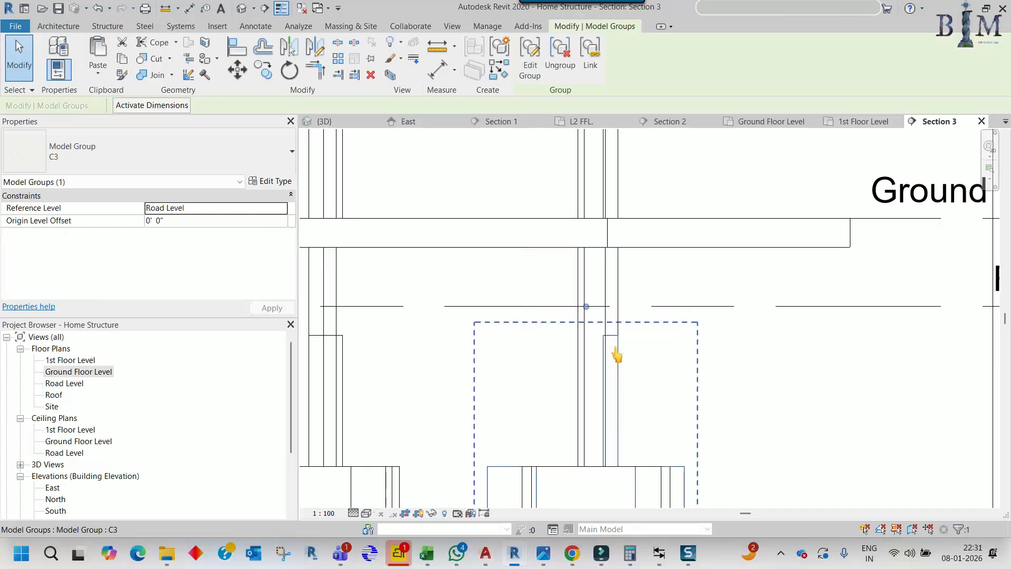
left_click(525, 70)
left_click_drag(610, 339, 620, 250)
left_click(668, 283)
scroll(668, 283, "down", 4)
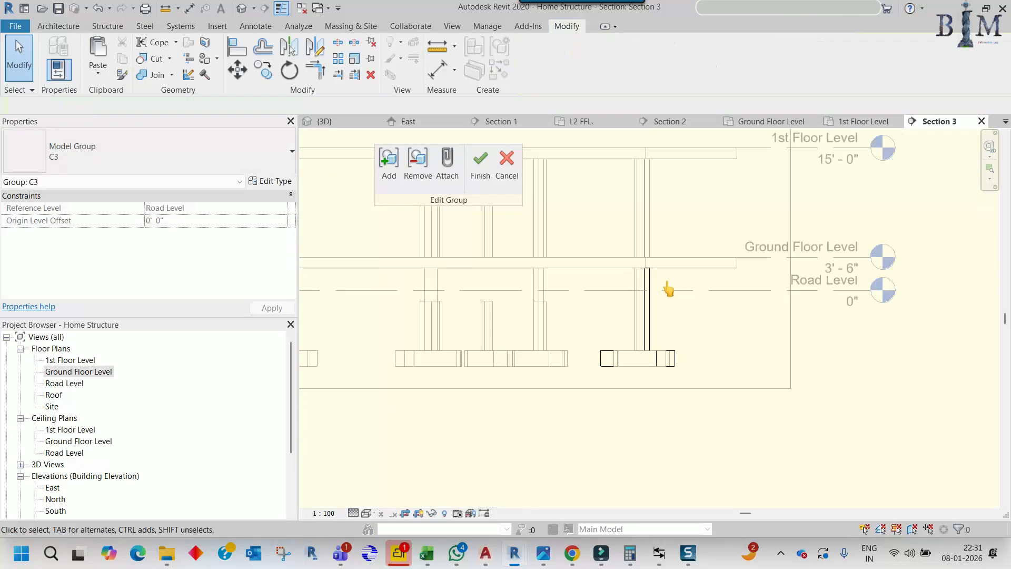
left_click(480, 168)
Edit model group C2C so its footing column extends up to the underside of the ground floor slab
left_click(543, 315)
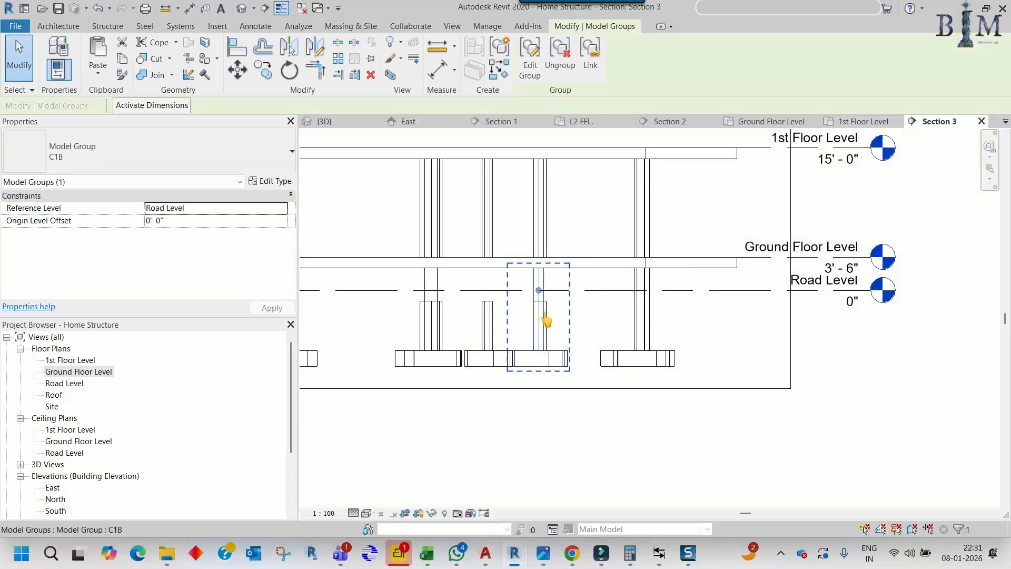
scroll(544, 311, "up", 3)
left_click(551, 312)
left_click(550, 303)
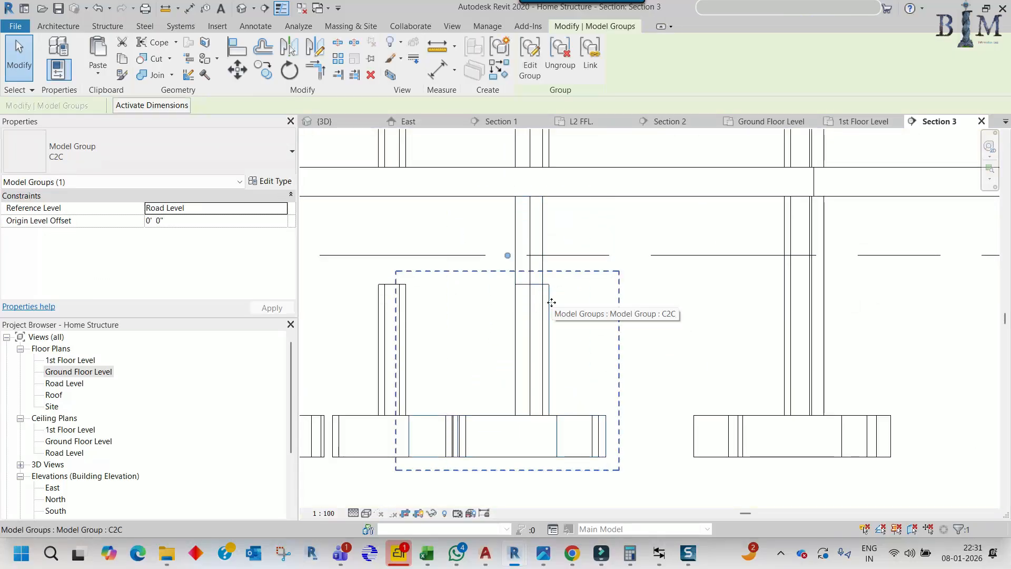
left_click(532, 76)
left_click(534, 287)
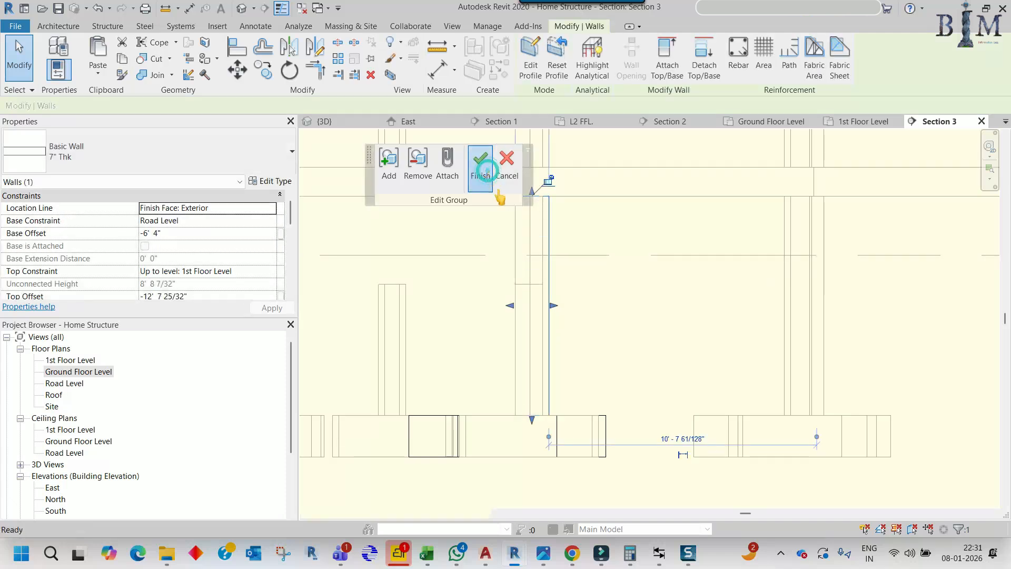
left_click(479, 168)
Edit model group C1 so its footing column extends up to the underside of the ground floor slab
left_click(526, 290)
left_click(519, 289)
scroll(519, 288, "up", 3)
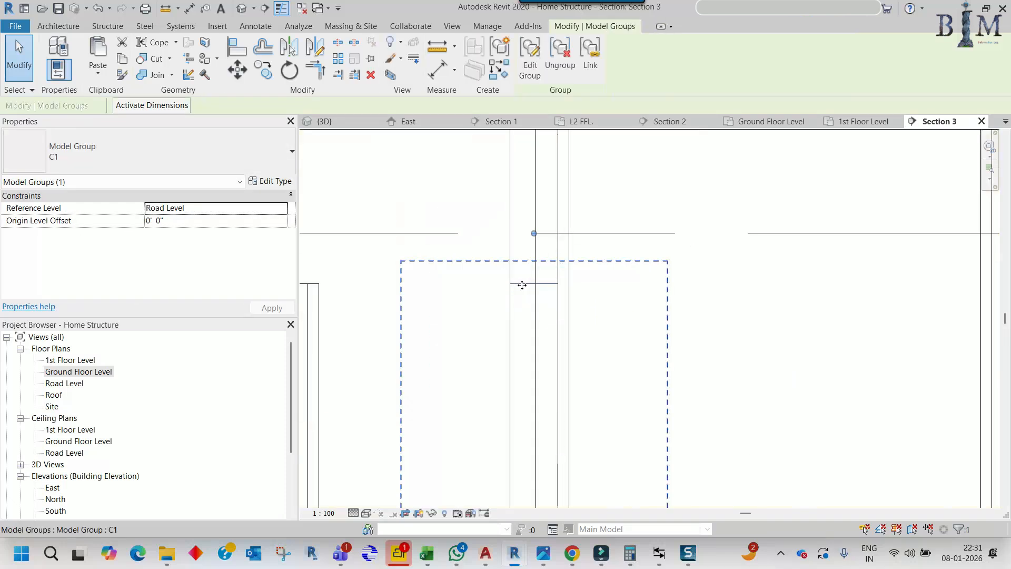
left_click(524, 78)
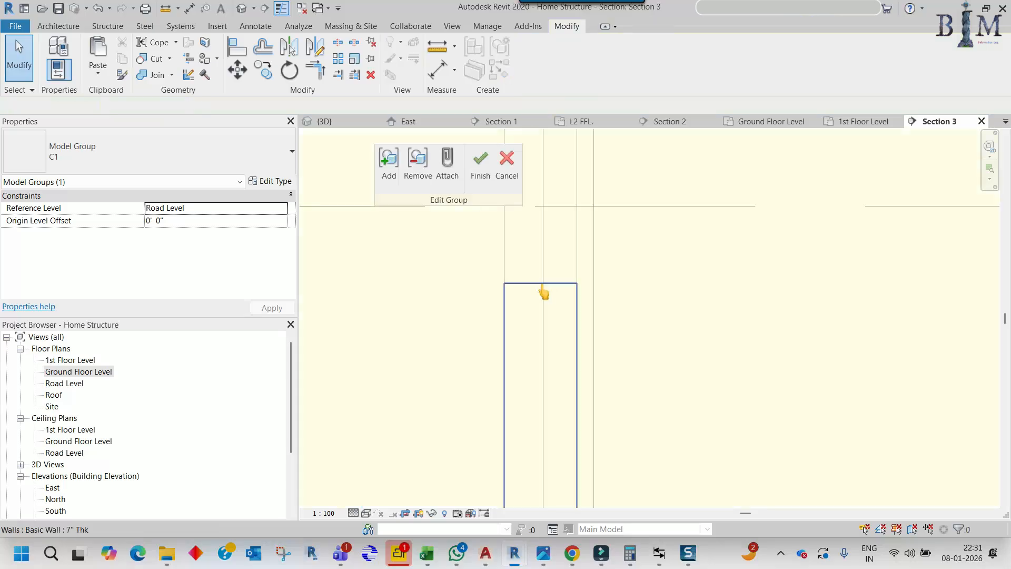
left_click(544, 299)
scroll(558, 458, "down", 2)
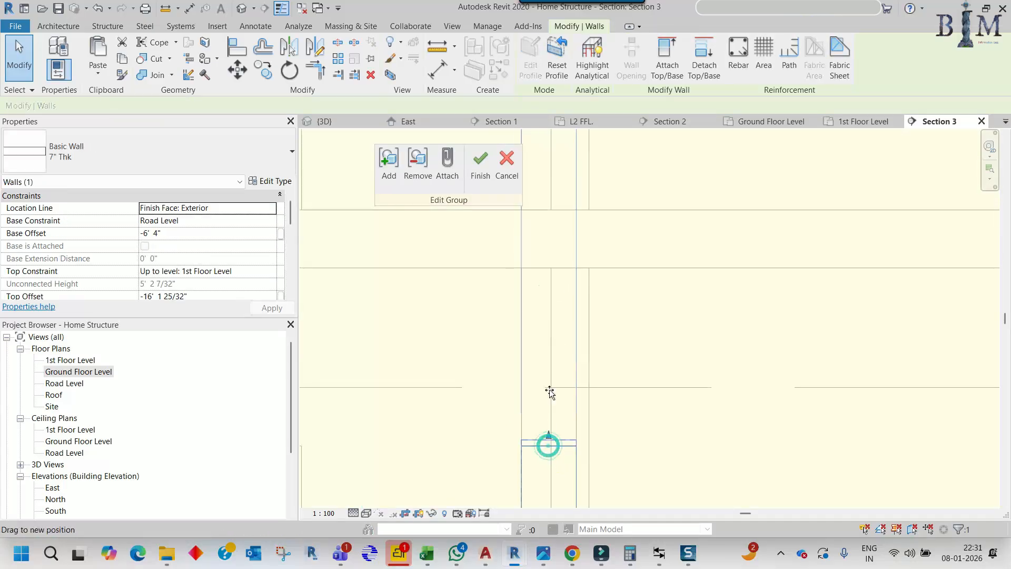
left_click_drag(549, 392, 551, 272)
left_click(632, 317)
scroll(632, 318, "down", 5)
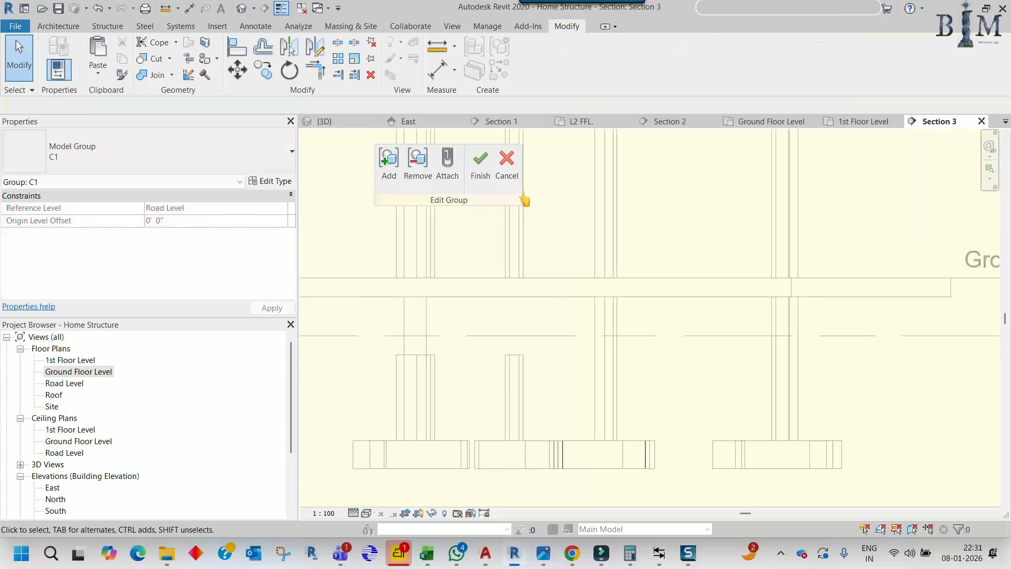
left_click(477, 175)
Edit model group LC so its footing column extends up to the underside of the ground floor slab
left_click(520, 367)
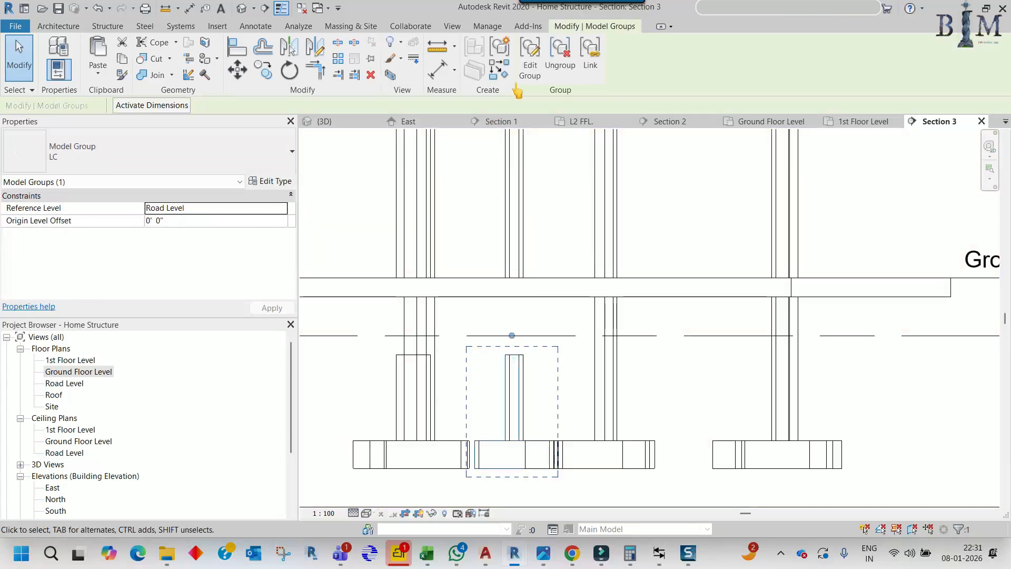
double_click(524, 377)
left_click(509, 356)
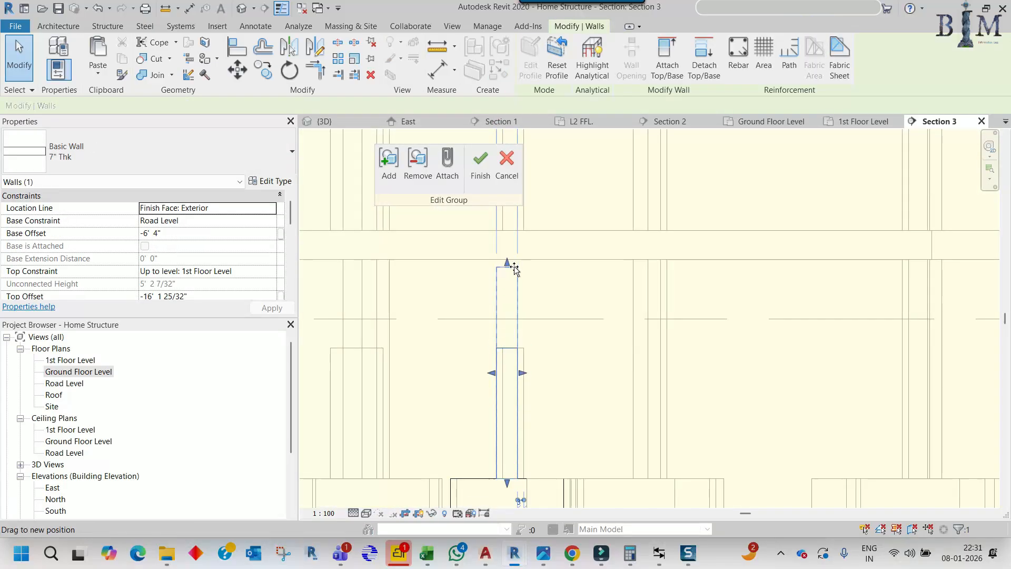
scroll(515, 260, "up", 2)
left_click(480, 165)
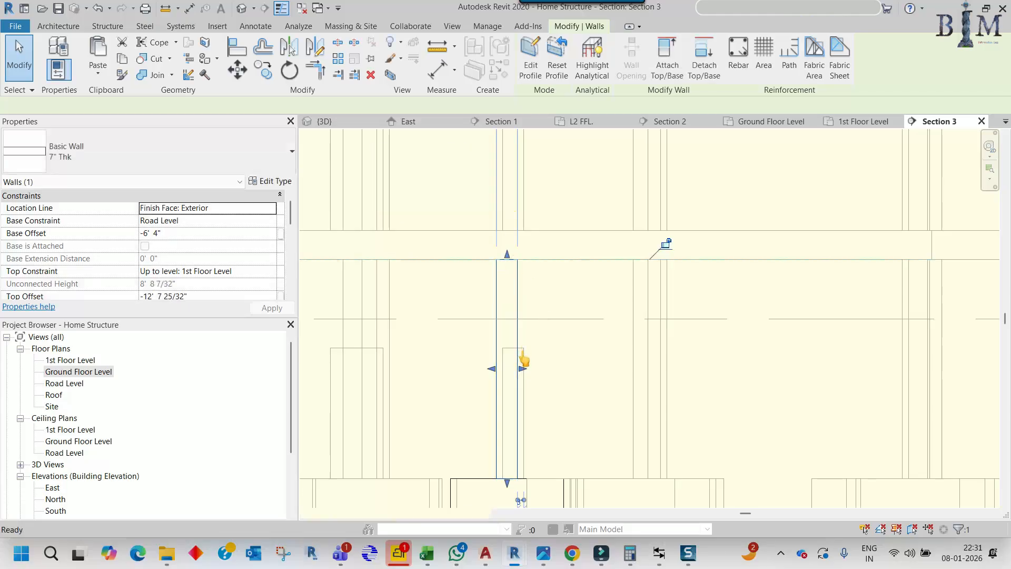
Edit model group C4 so its footing column extends up to the underside of the ground floor slab
scroll(590, 321, "down", 3)
middle_click_drag(470, 348, 586, 328)
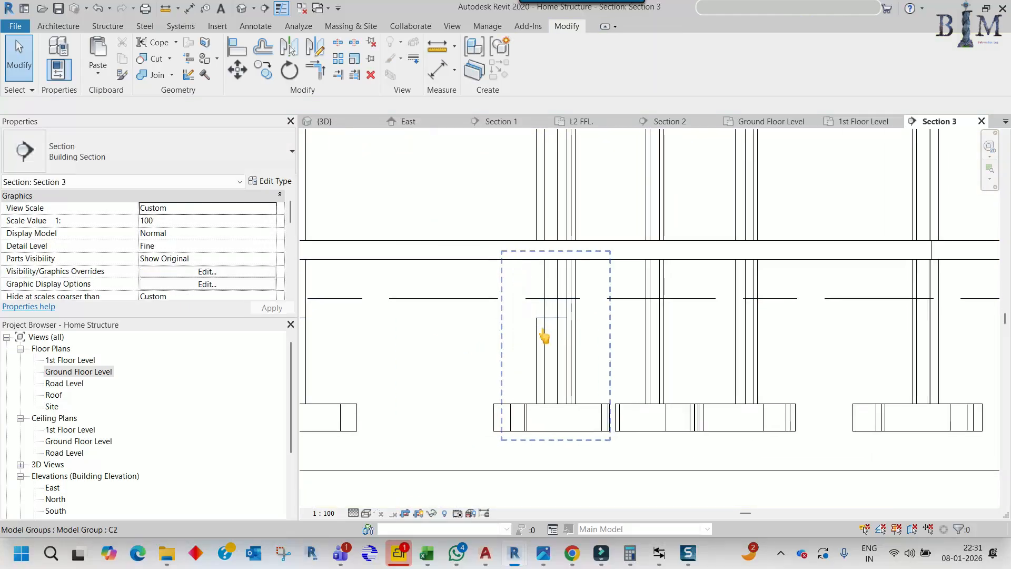
double_click(544, 336)
scroll(530, 315, "up", 2)
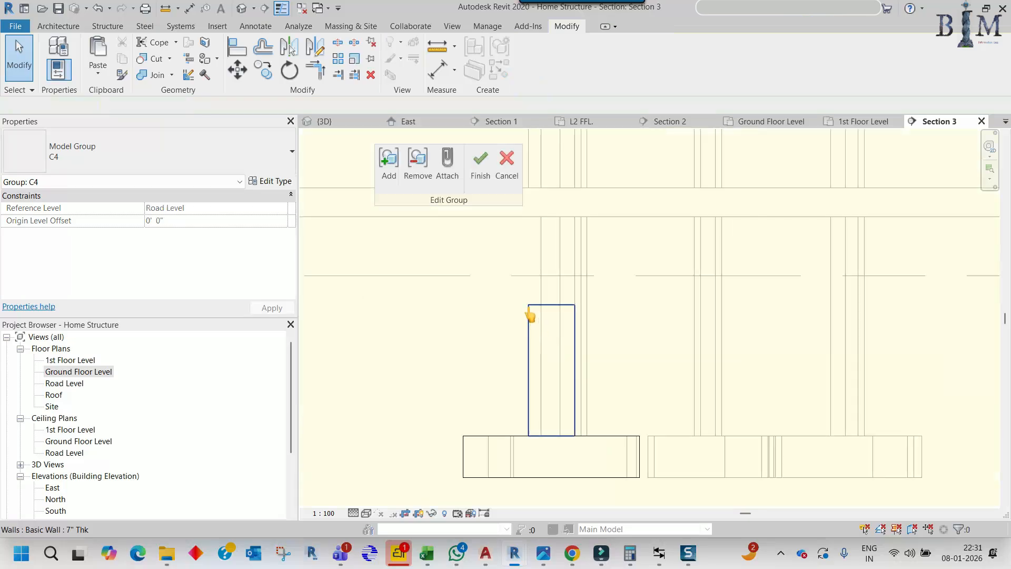
left_click(530, 315)
left_click_drag(551, 297, 551, 216)
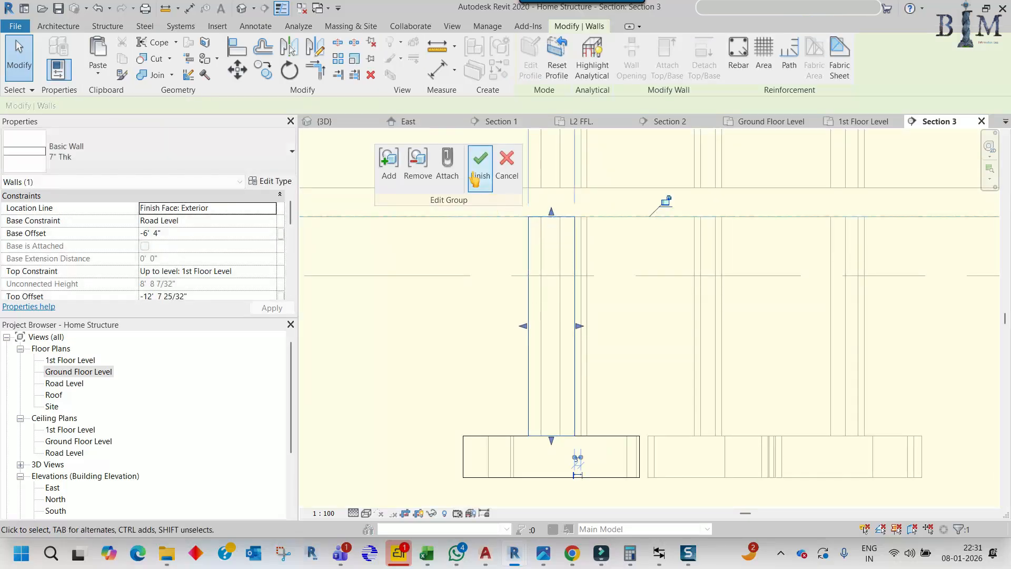
left_click(475, 179)
scroll(548, 293, "down", 3)
key("Escape")
Edit model group C5 so its footing column extends up to the underside of the ground floor slab
left_click(544, 330)
scroll(536, 329, "up", 6)
key("Escape")
left_click(535, 315)
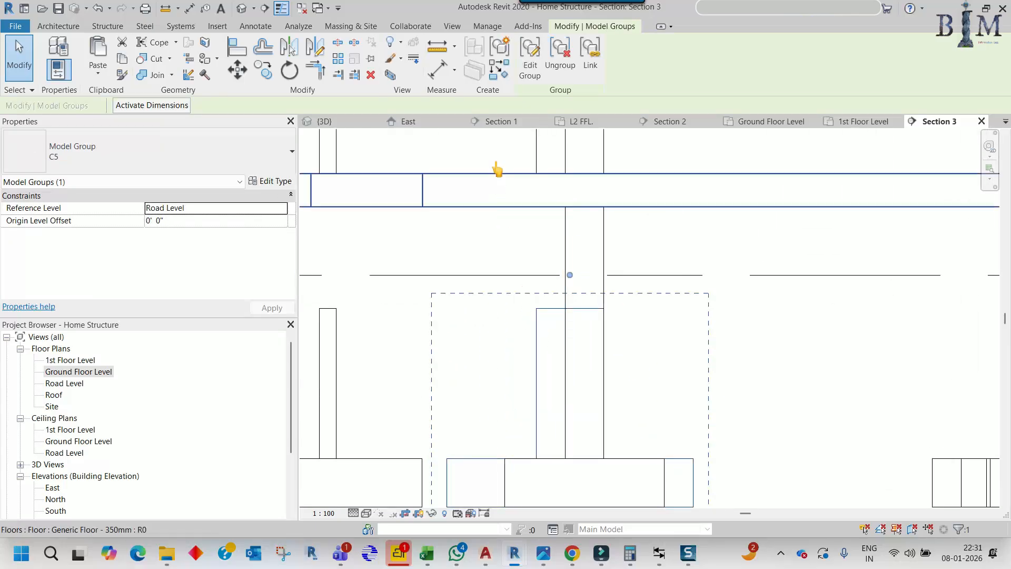
left_click(529, 58)
left_click(543, 316)
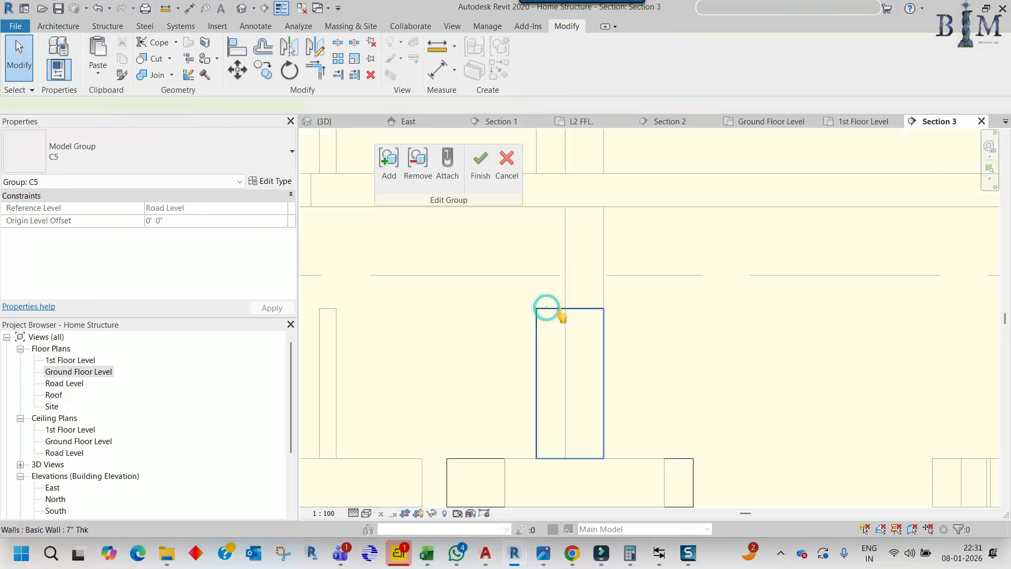
left_click_drag(570, 303, 574, 206)
key("Escape")
scroll(697, 288, "down", 2)
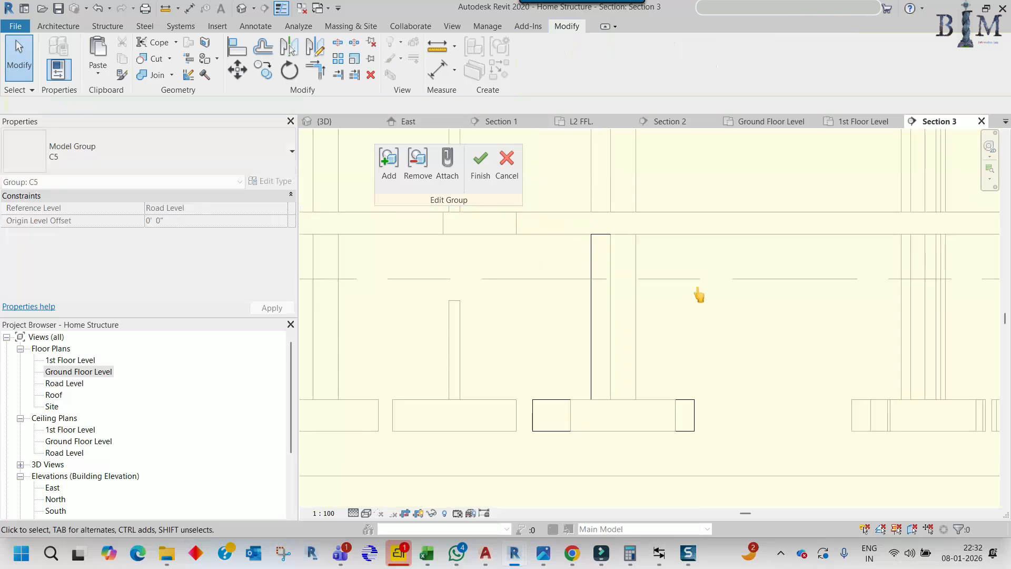
scroll(684, 300, "down", 2)
left_click(480, 157)
key("Escape")
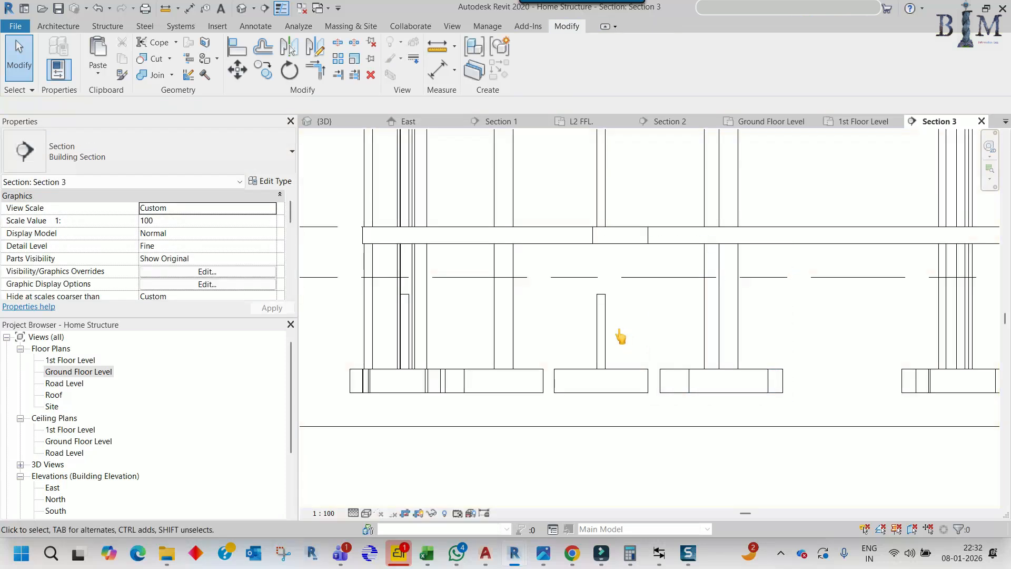
Edit model group C2B so its footing column extends up to the underside of the ground floor slab
left_click(602, 322)
left_click(603, 311)
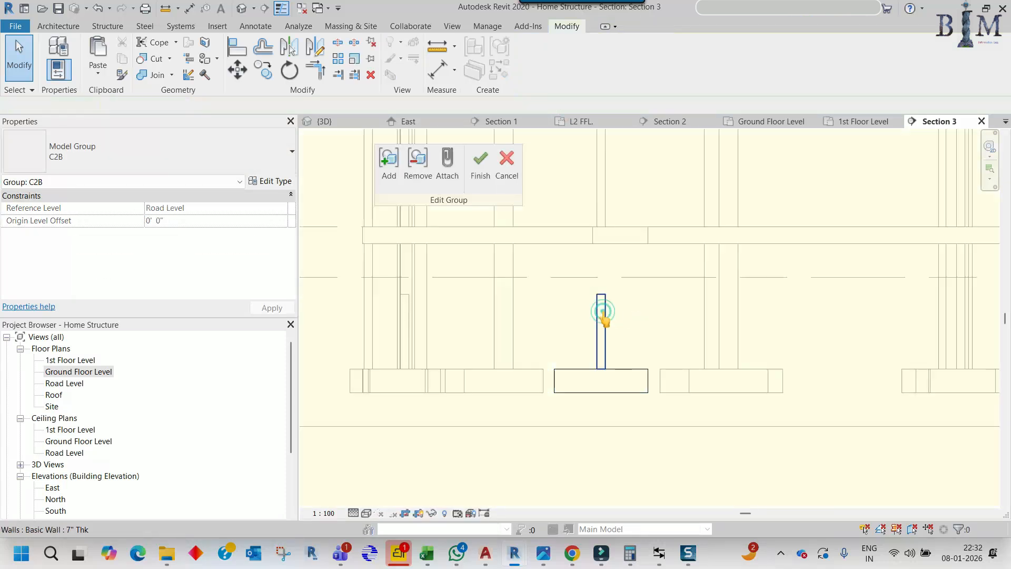
scroll(604, 302, "up", 2)
left_click_drag(599, 286, 600, 198)
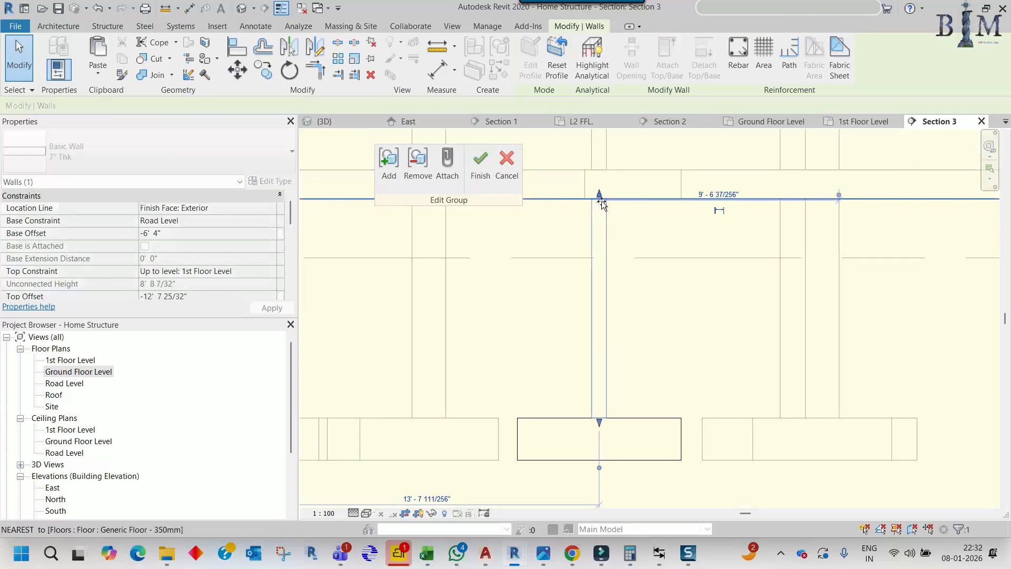
left_click(479, 166)
scroll(675, 316, "down", 2)
key("Escape")
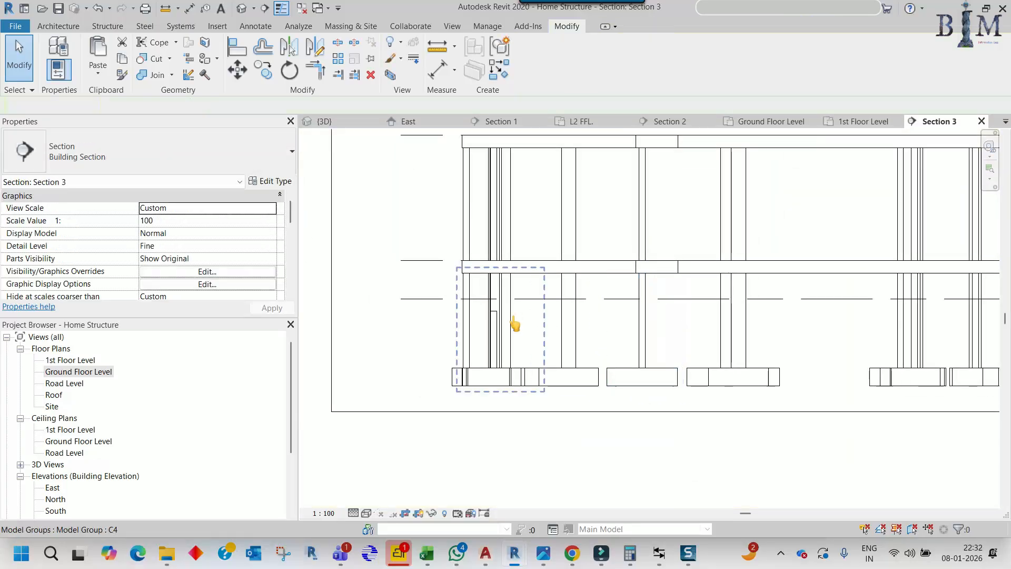
Edit model group C1A, stretch its short 7" wall up to the underside of the Ground Floor slab, and finish the group
scroll(514, 322, "up", 3)
left_click(516, 305)
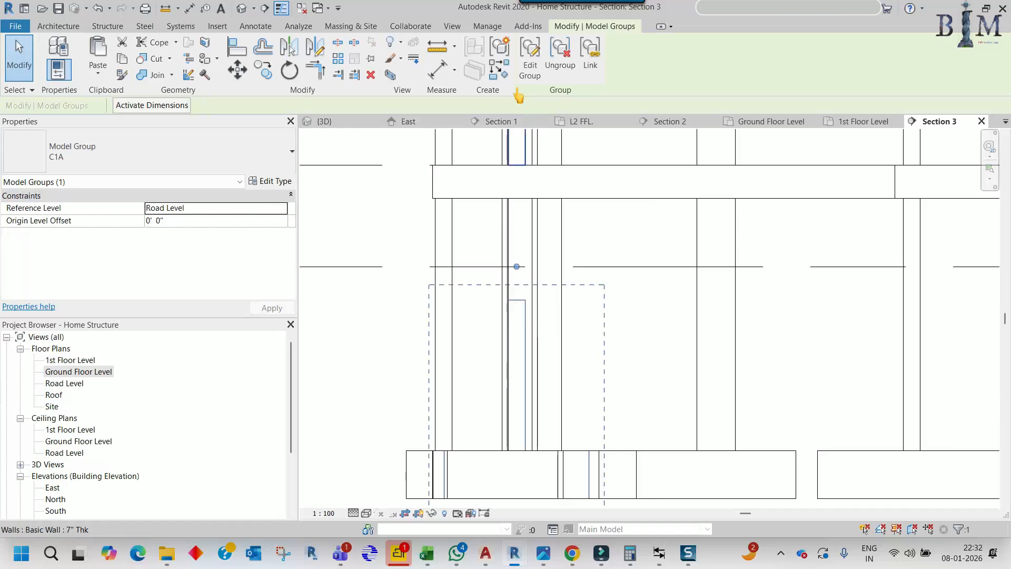
scroll(523, 294, "up", 3)
left_click(531, 71)
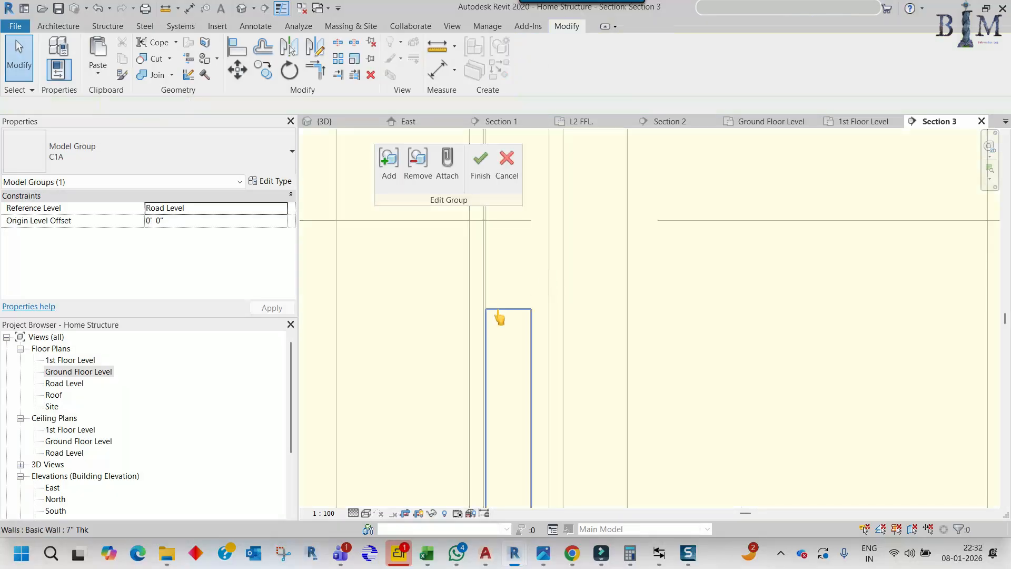
left_click(531, 339)
scroll(535, 430, "down", 2)
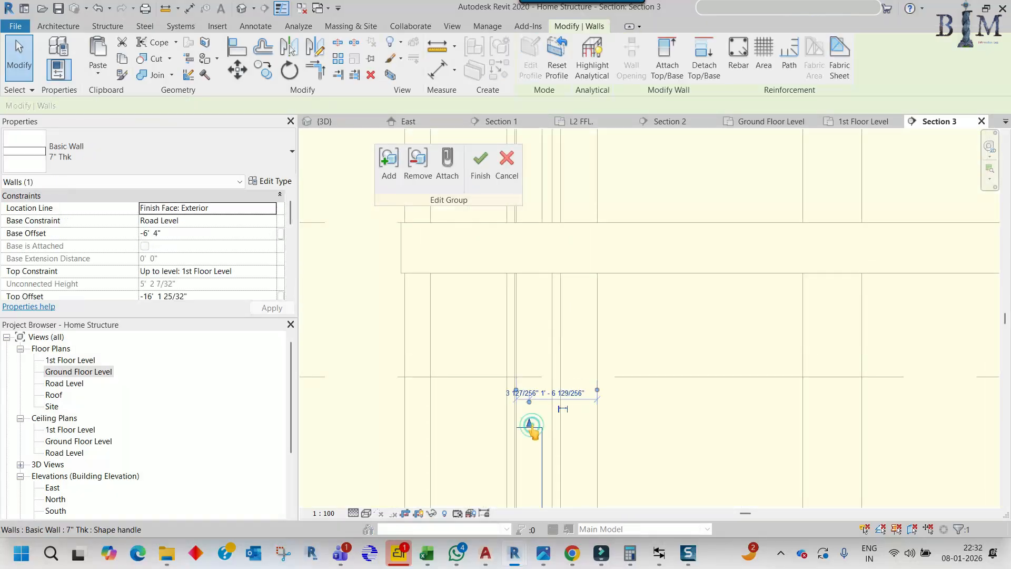
left_click_drag(529, 274, 529, 271)
key("Escape")
scroll(529, 291, "down", 6)
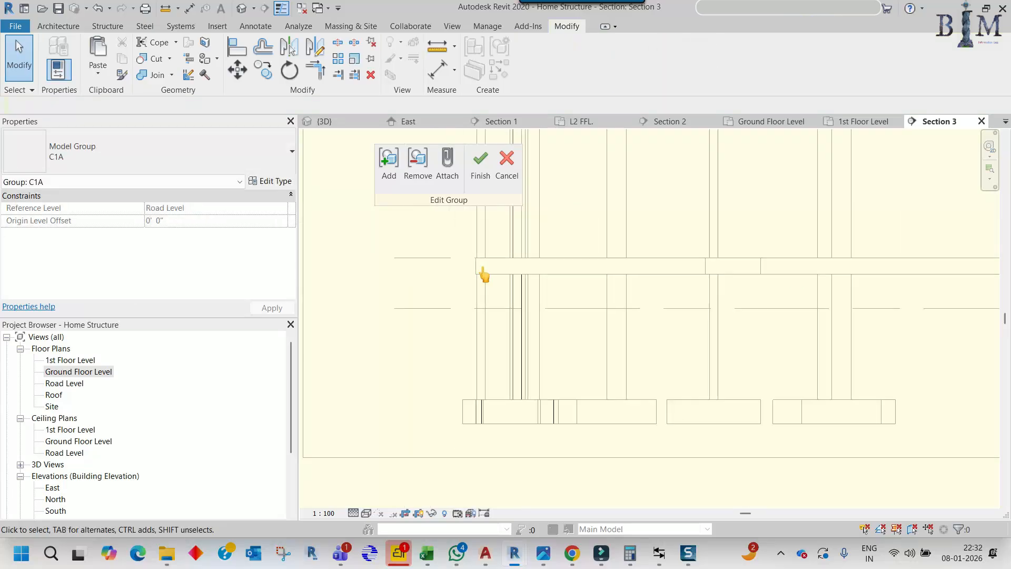
scroll(453, 275, "down", 2)
left_click(480, 173)
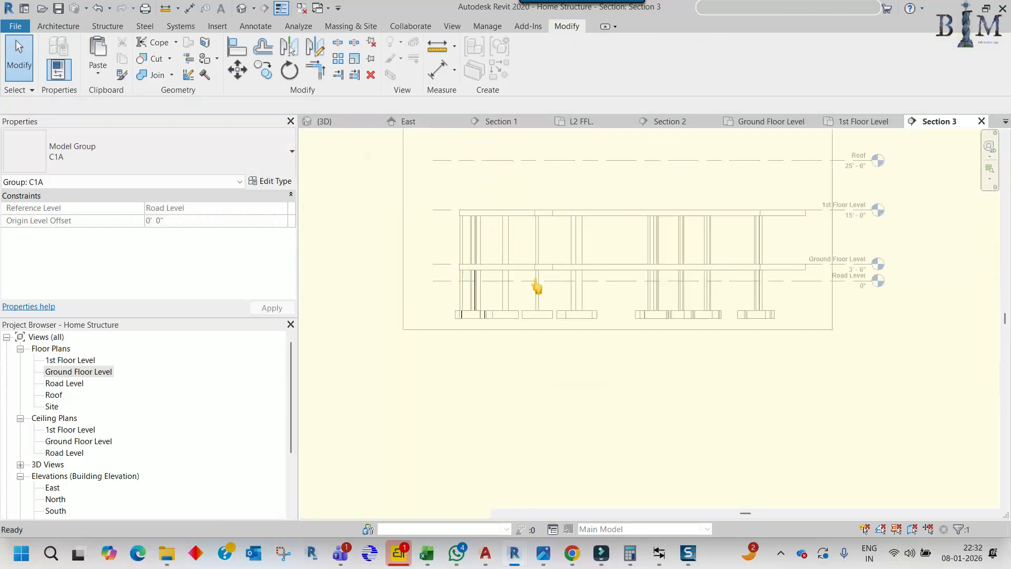
left_click(630, 327)
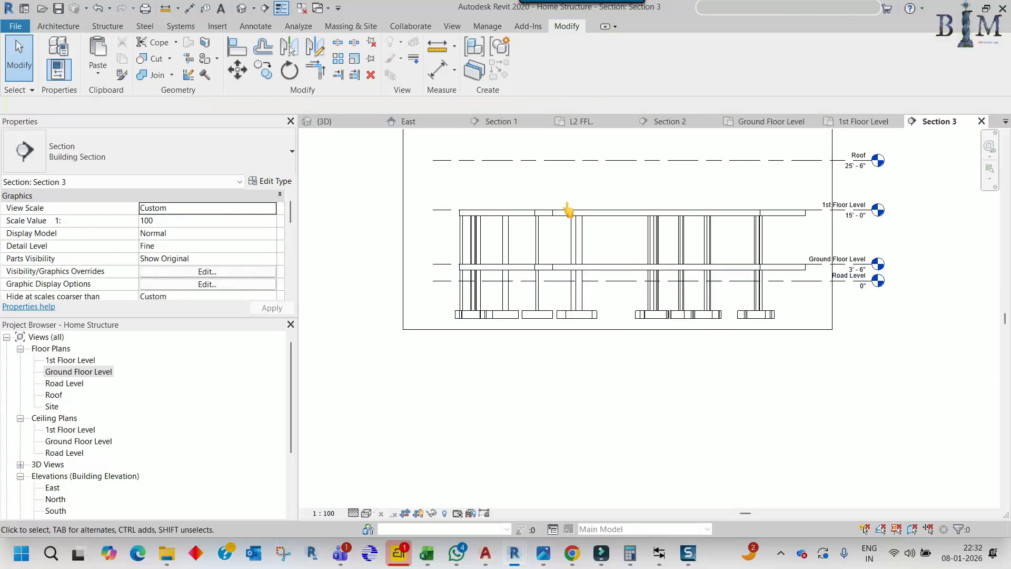
Examine the columns, footings and slabs of the structure in the 3D view from several angles
left_click(252, 10)
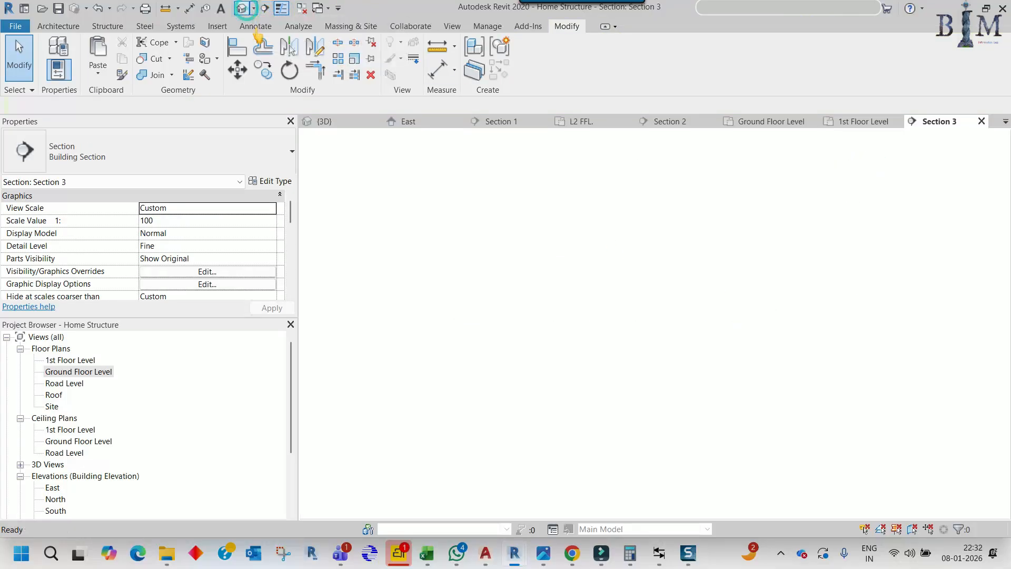
middle_click_drag(597, 300, 635, 323, "shift")
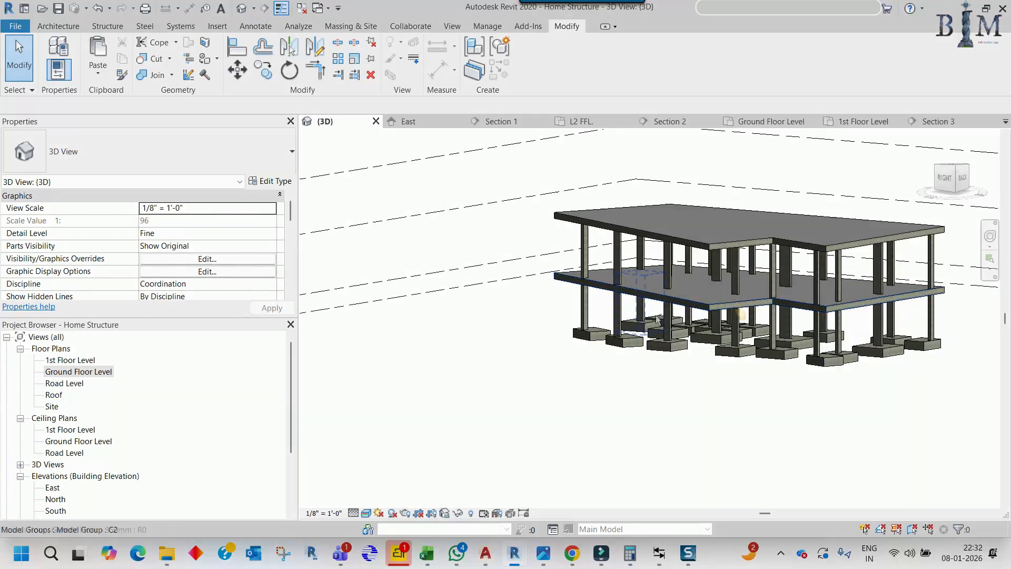
middle_click_drag(730, 297, 698, 282, "shift")
scroll(729, 351, "up", 5)
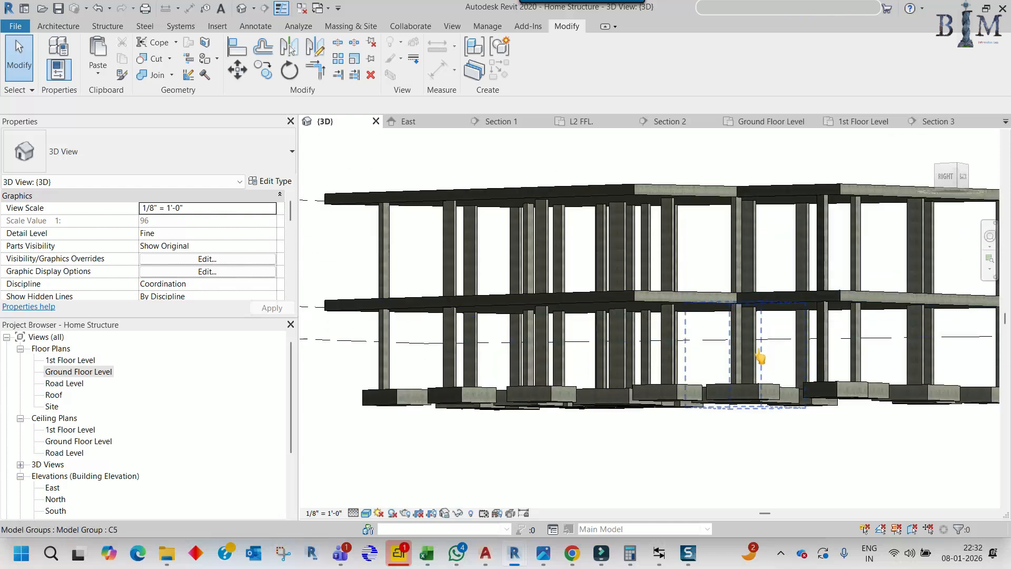
scroll(585, 354, "down", 2)
middle_click_drag(703, 345, 644, 380, "shift")
Review the Ground Floor Level plan and check the storey heights in the hand-drawn level sketch
double_click(70, 373)
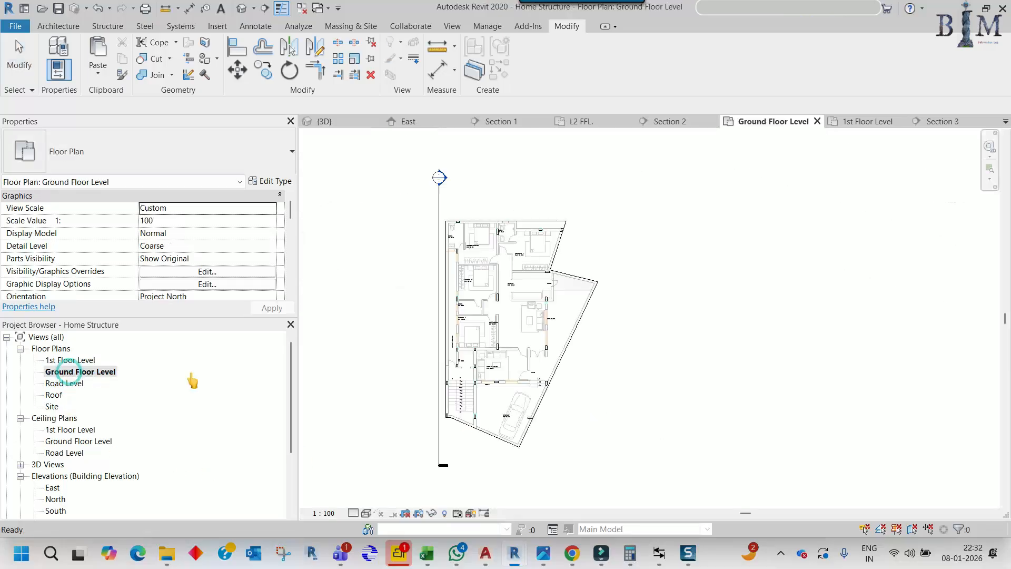
scroll(463, 271, "up", 7)
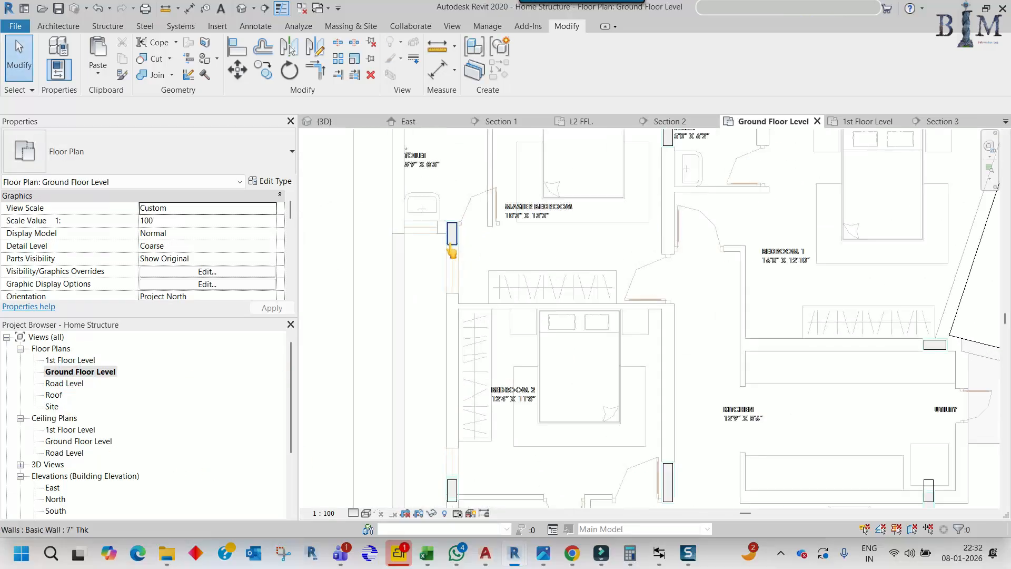
scroll(462, 254, "down", 5)
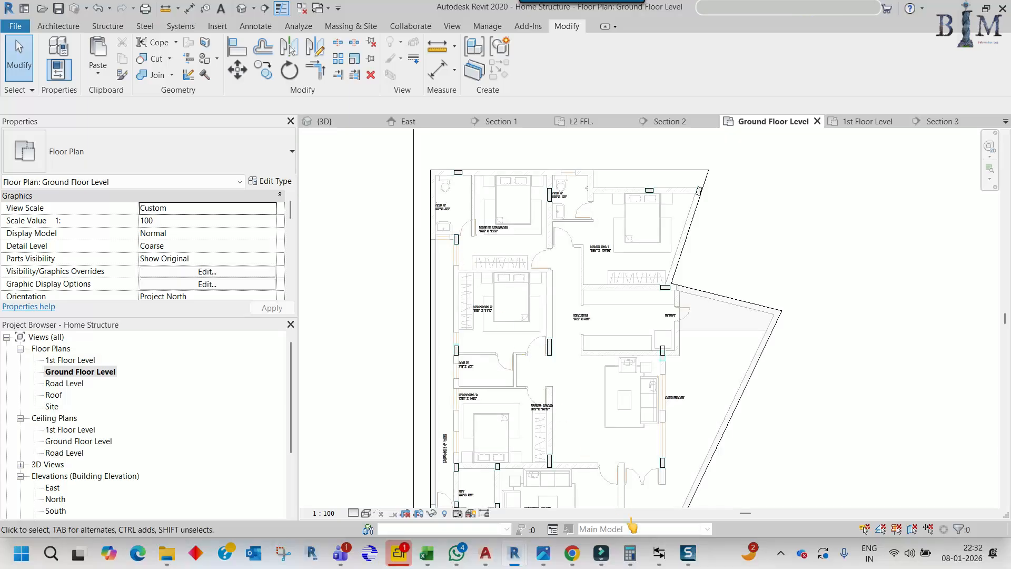
left_click(543, 553)
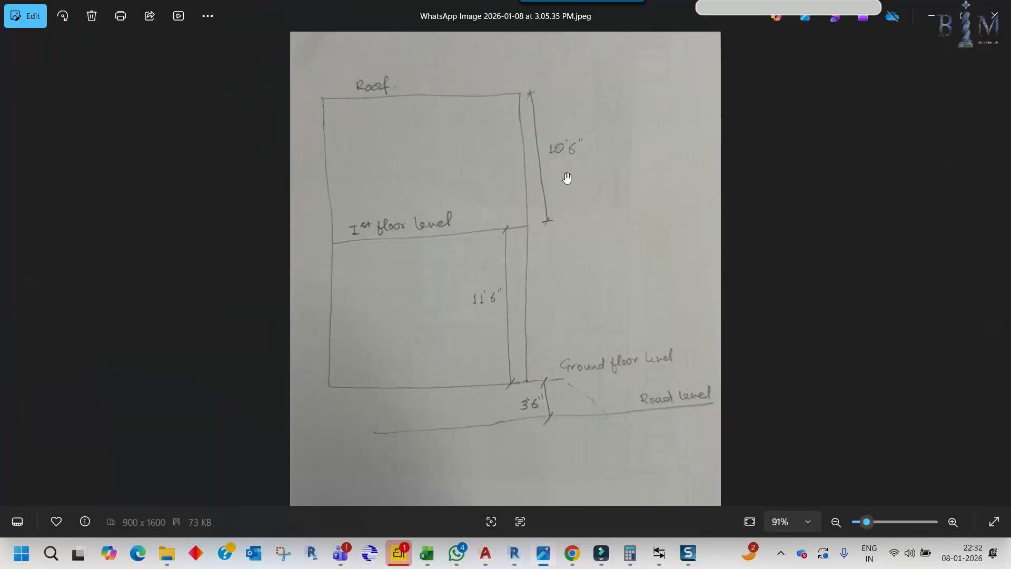
left_click(929, 21)
Open the Road Level floor plan and go to Section 1 from its section marker
left_click(64, 383)
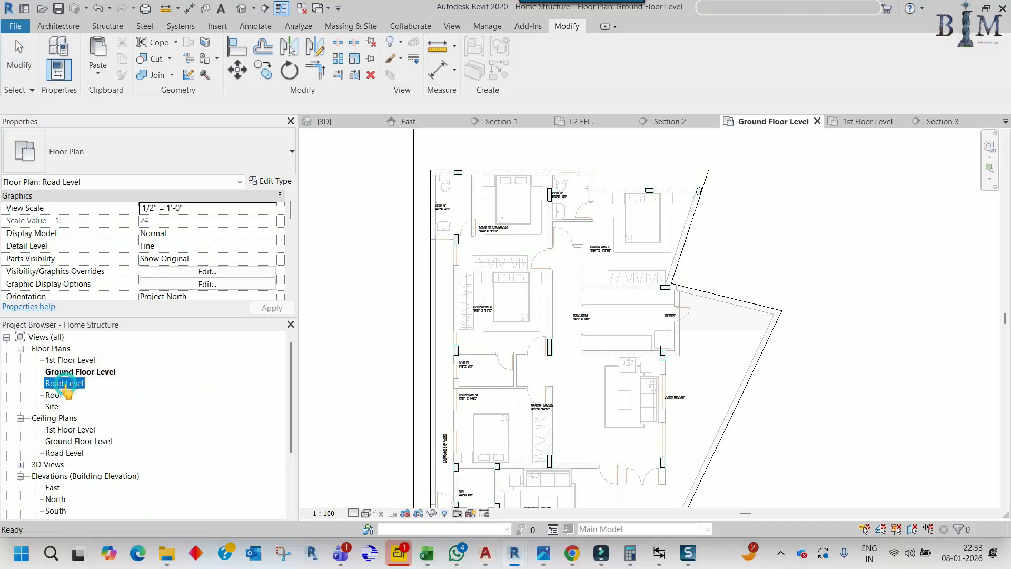
double_click(66, 385)
scroll(556, 286, "down", 2)
middle_click_drag(546, 420, 547, 304)
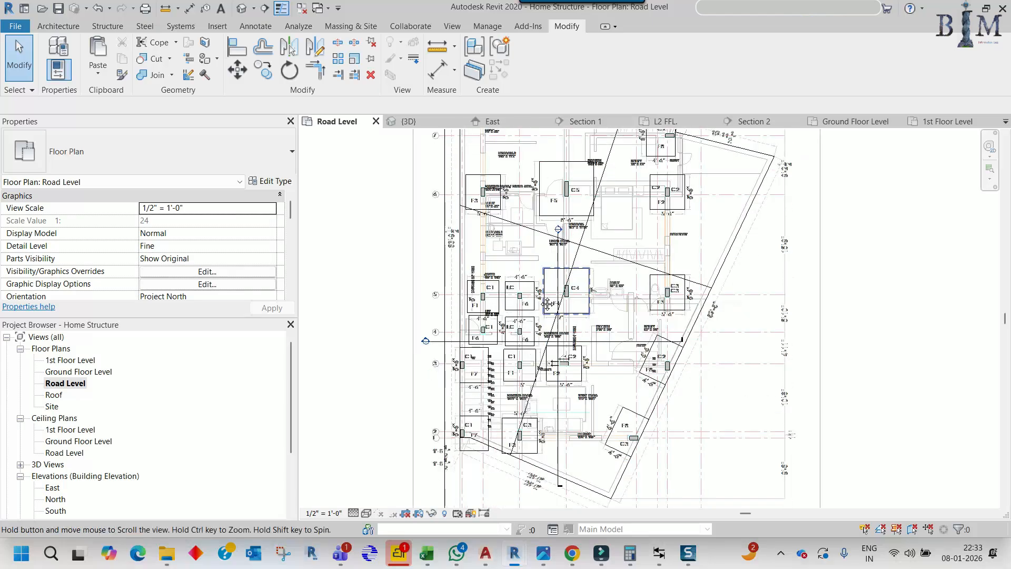
scroll(603, 379, "up", 2)
double_click(604, 346)
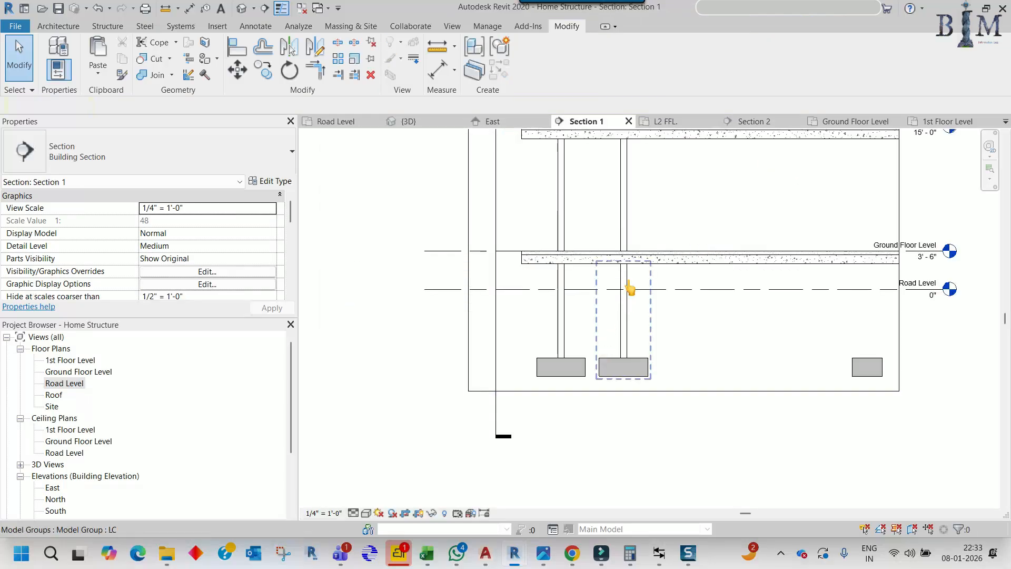
Copy the 1st Floor Level slab vertically up to the Roof level in Section 1
middle_click_drag(620, 213, 578, 417)
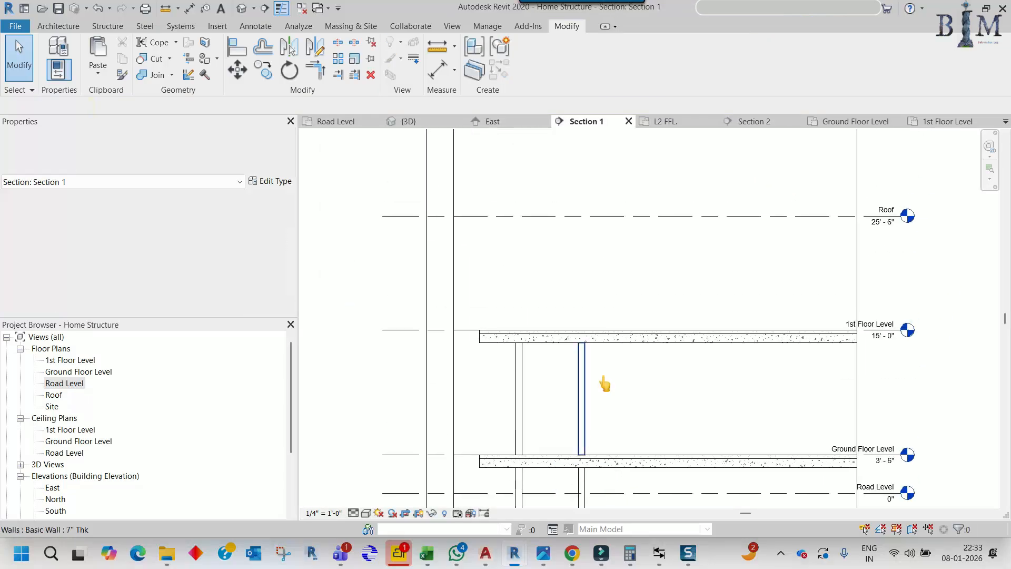
left_click(618, 347)
key("c")
scroll(587, 331, "up", 2)
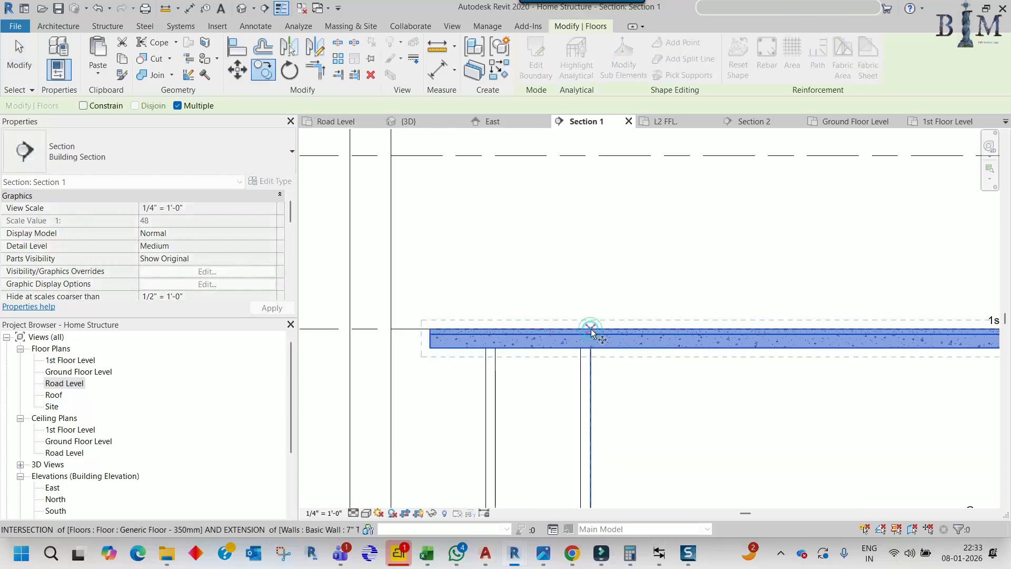
left_click(589, 329)
left_click(589, 157)
scroll(587, 221, "down", 3)
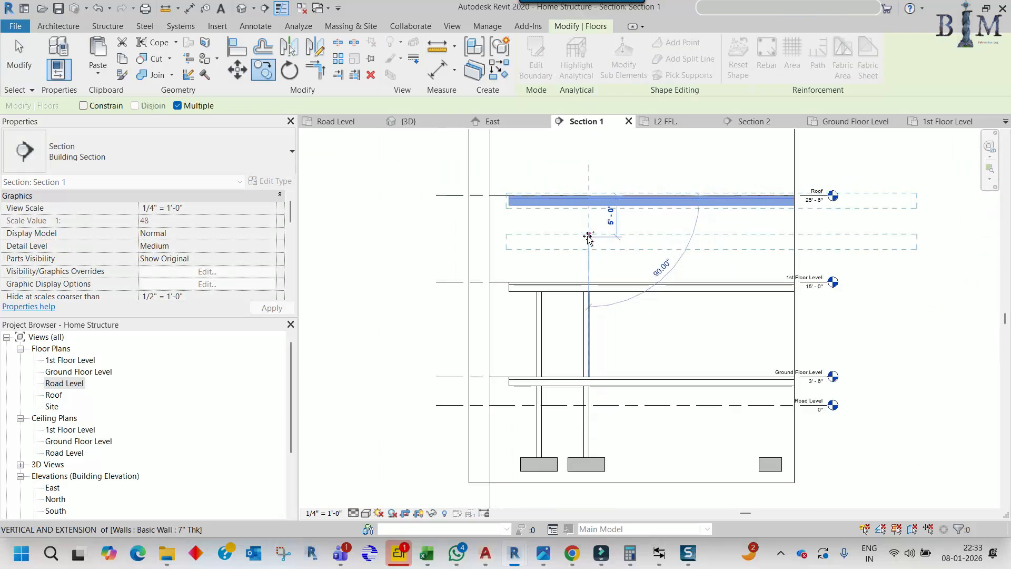
key("Escape")
key("Escape")
scroll(600, 279, "up", 2)
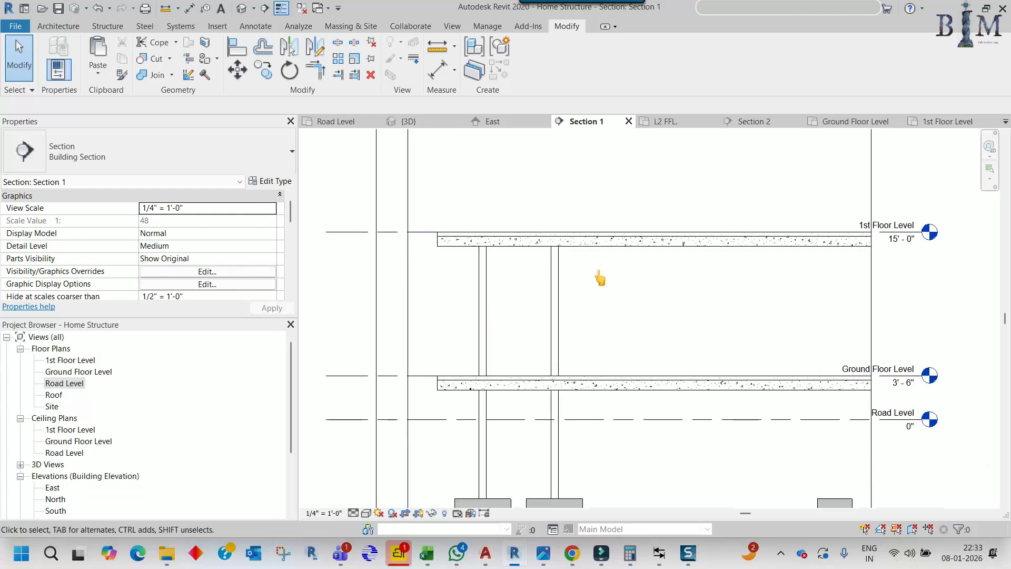
Select all wall columns between the Ground and 1st Floor slabs in 3D and copy them up to the 1st Floor Level in Section 2
scroll(564, 301, "down", 3)
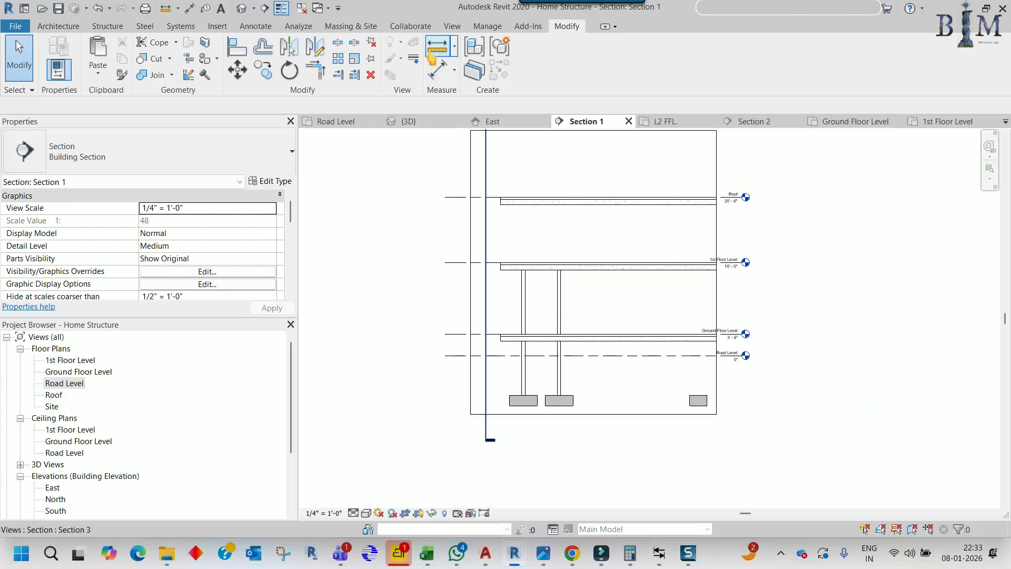
left_click(241, 9)
left_click(547, 318)
left_click(940, 179)
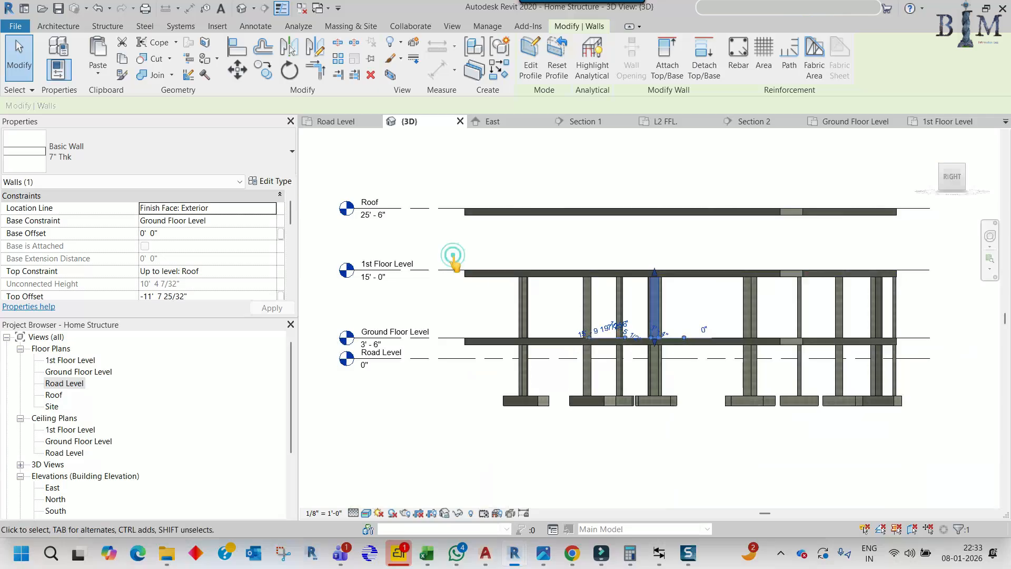
left_click_drag(452, 256, 642, 309)
left_click_drag(864, 337, 903, 350)
left_click(778, 274, "shift")
mouse_move(784, 259)
middle_mouse_down("shift")
mouse_move(805, 261)
mouse_move(773, 259)
middle_mouse_up("shift")
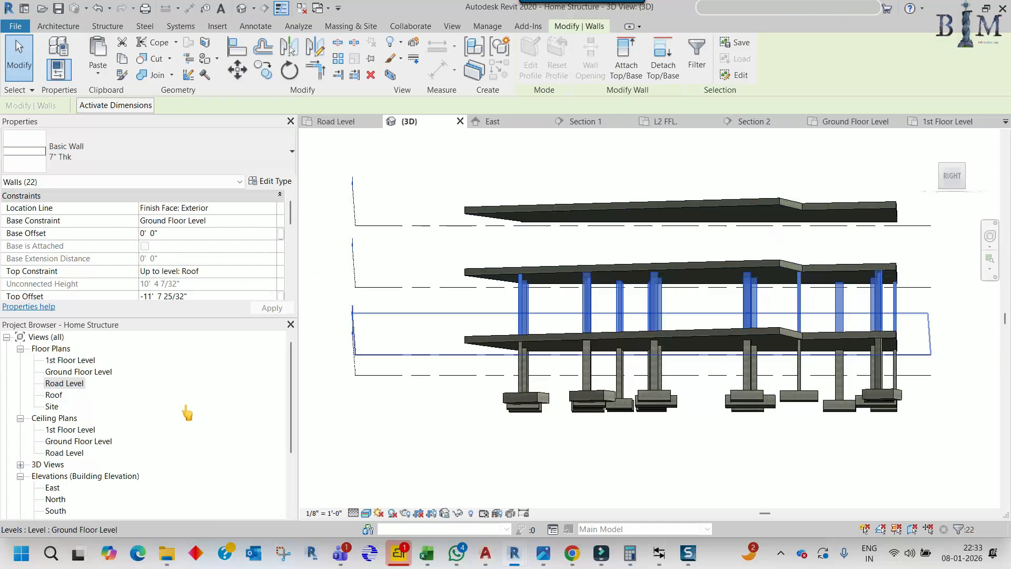
left_click(753, 122)
key("c")
middle_click_drag(515, 236, 574, 369)
left_click(81, 105)
left_click(424, 418)
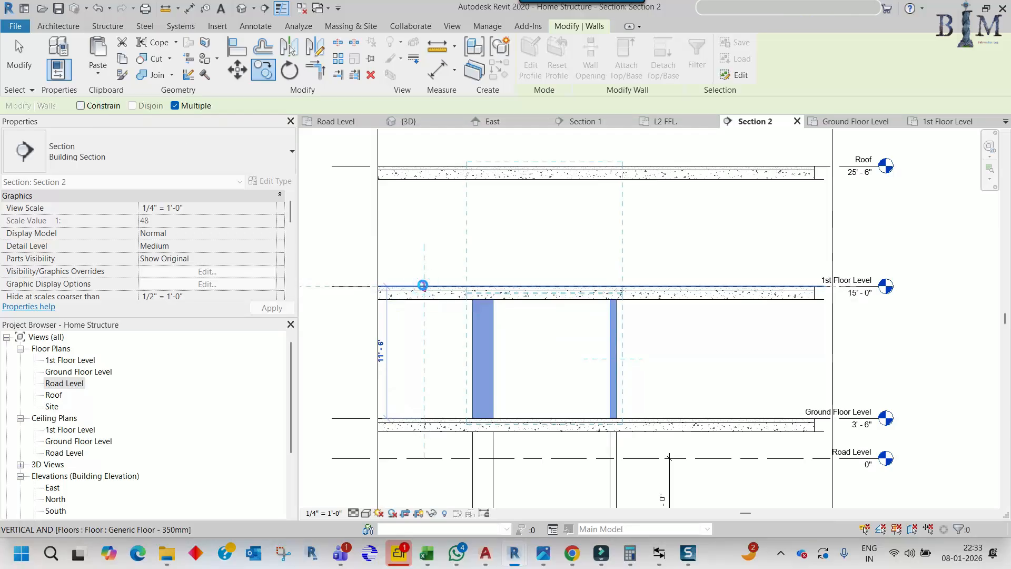
left_click(422, 285)
scroll(476, 185, "up", 7)
key("Escape")
key("Escape")
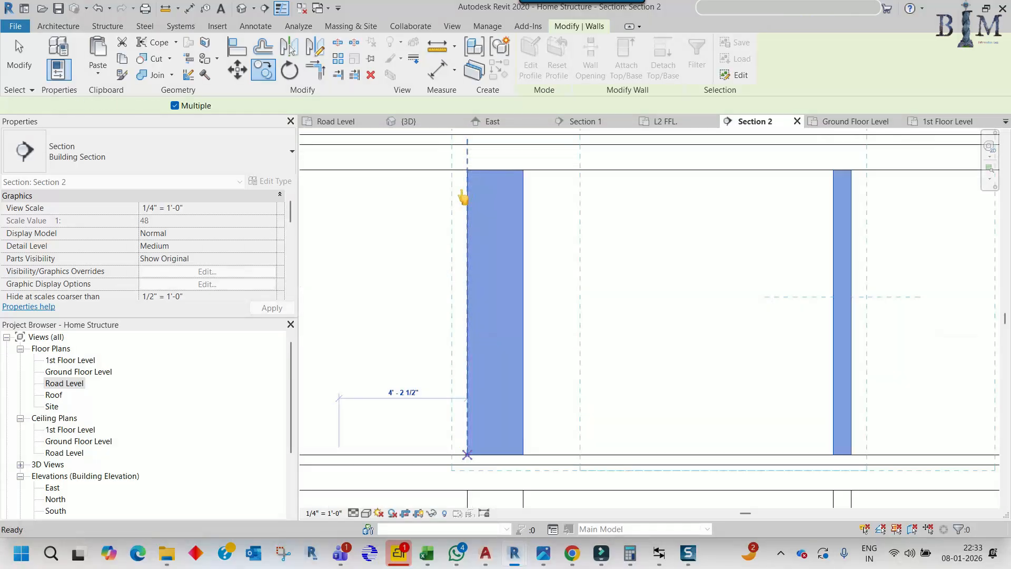
Inspect a copied wall column between the 1st Floor Level and Roof and check the detail level options of Section 2
left_click(488, 161)
scroll(514, 241, "down", 3)
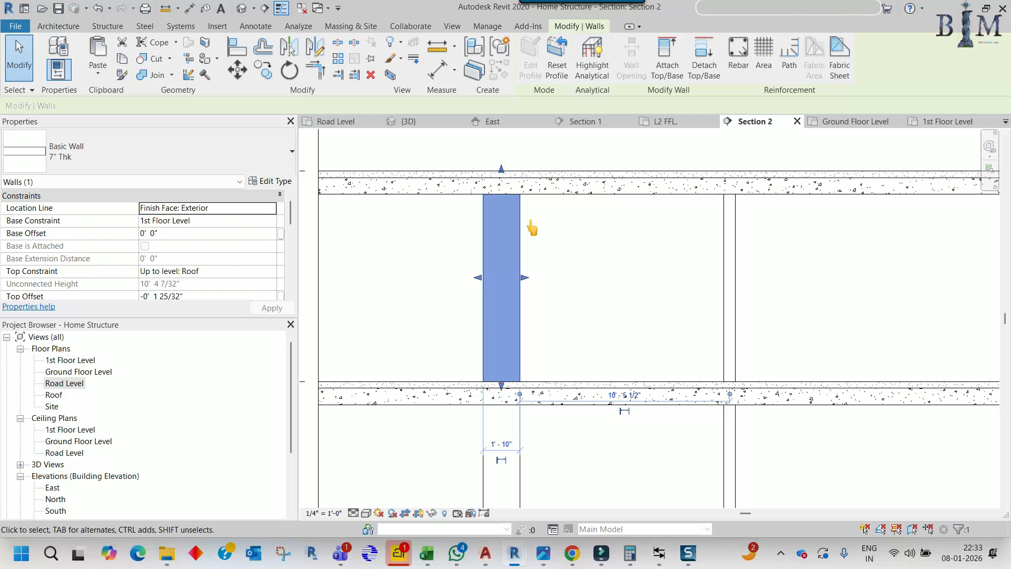
key("Escape")
left_click(353, 513)
left_click(371, 480)
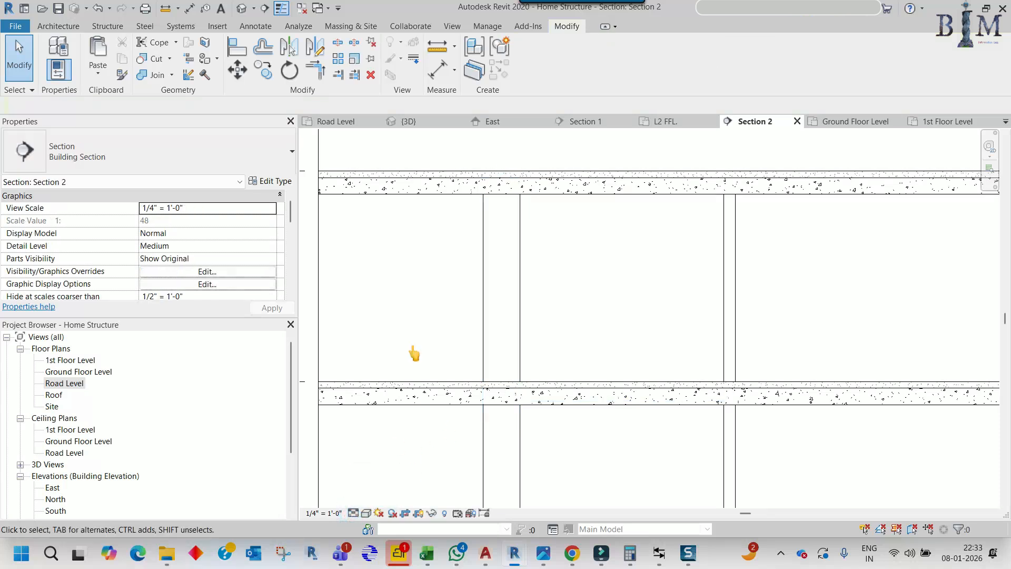
Open the Ground Floor Level plan and go to Section 3 from its section line
double_click(76, 371)
scroll(521, 287, "down", 3)
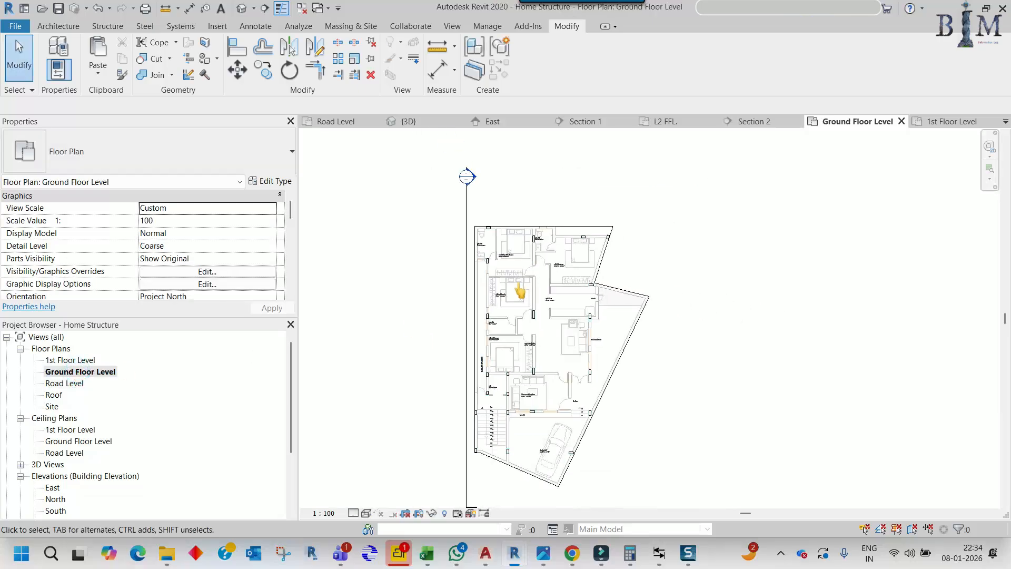
left_click(465, 221)
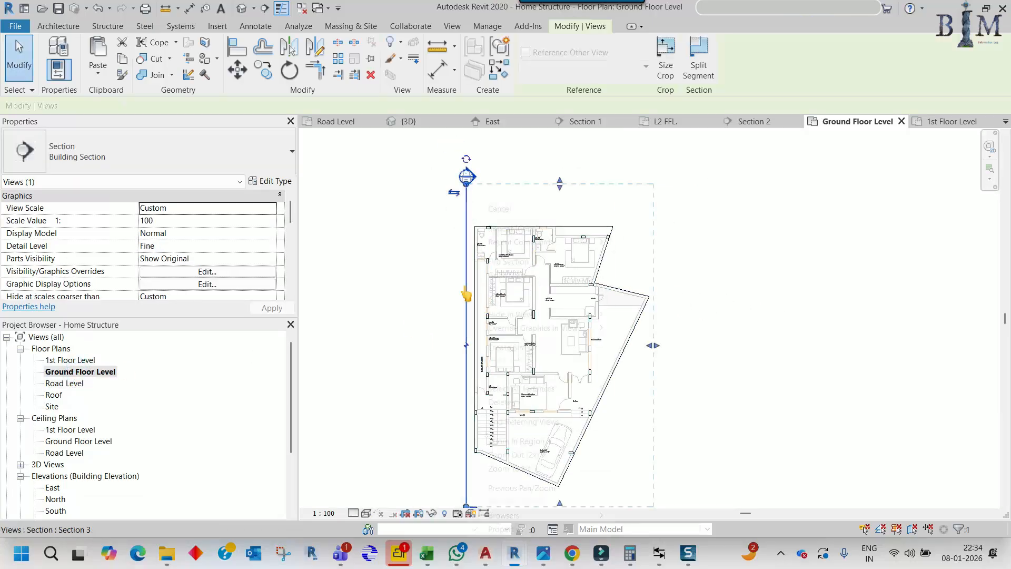
left_click(483, 295)
Align the tops of the first upper-storey columns in Section 3 with the underside of the roof slab, using multiple alignment
scroll(586, 312, "down", 2)
scroll(563, 234, "up", 2)
scroll(563, 240, "up", 2)
scroll(447, 214, "down", 2)
scroll(451, 225, "up", 2)
scroll(445, 199, "up", 4)
key("a")
key("l")
left_click(443, 193)
left_click(423, 167)
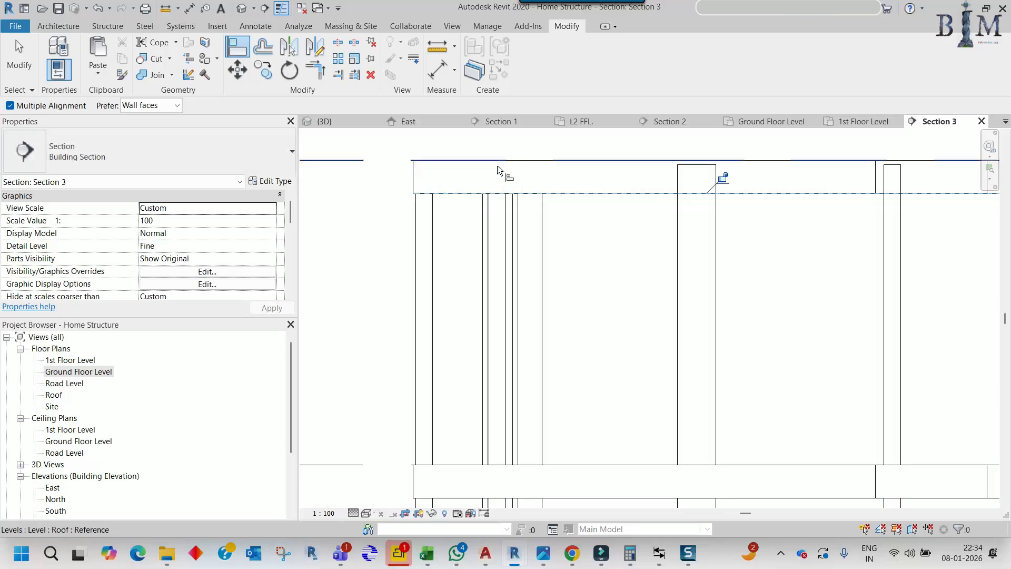
left_click(706, 165, "ctrl")
Continue the alignment to the roof slab's underside with the tops of the mid-span upper-storey columns
scroll(706, 171, "down", 2)
middle_click_drag(741, 241, 492, 306)
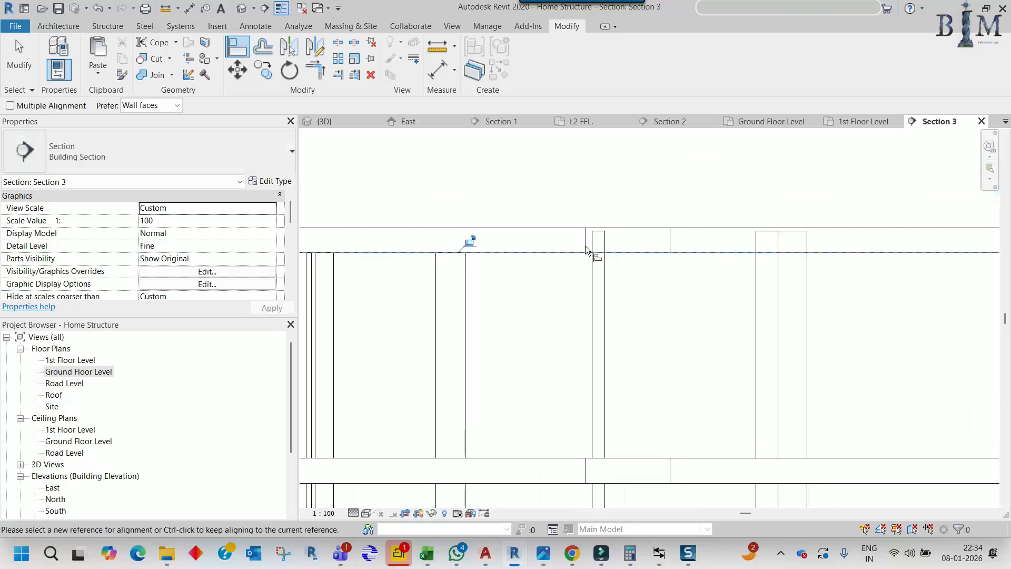
left_click(599, 233, "ctrl")
middle_click_drag(719, 253, 532, 256)
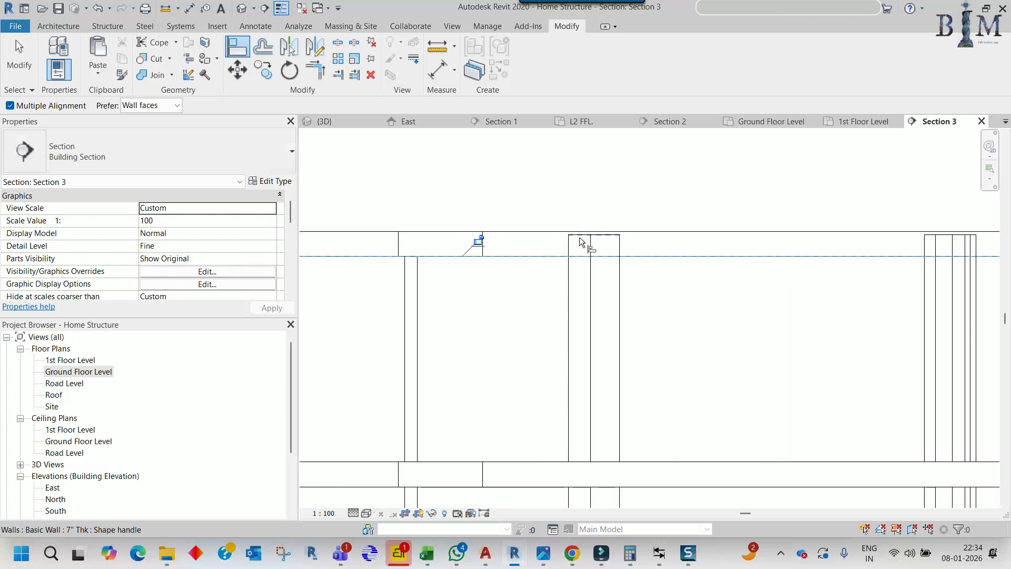
scroll(600, 245, "down", 2)
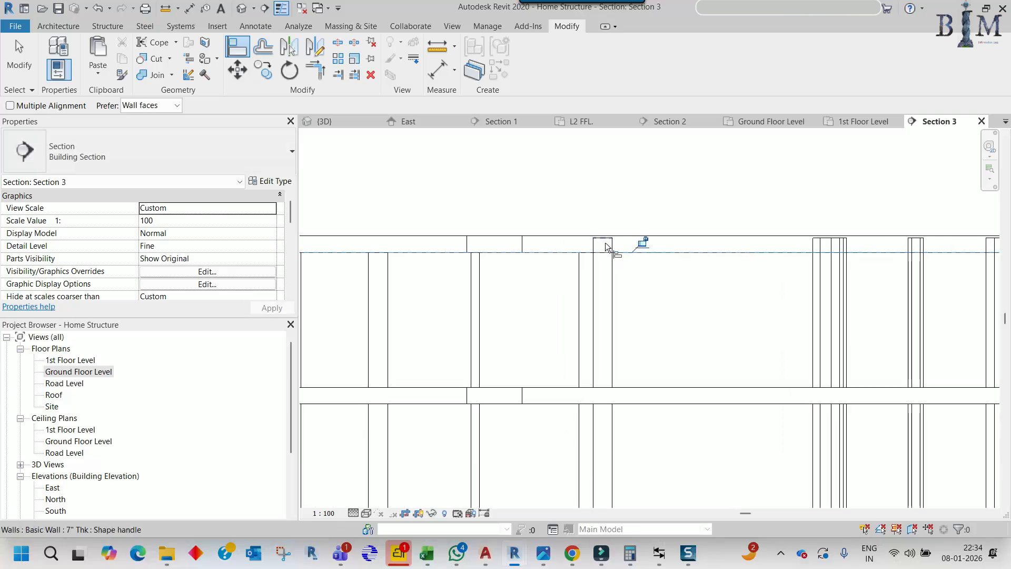
scroll(606, 246, "up", 3)
left_click(605, 239, "ctrl")
Align the tops of the next upper-storey column cluster and the column beside it in Section 3 with the roof slab's underside
scroll(605, 239, "down", 2)
middle_click_drag(824, 253, 635, 268)
scroll(661, 260, "up", 4)
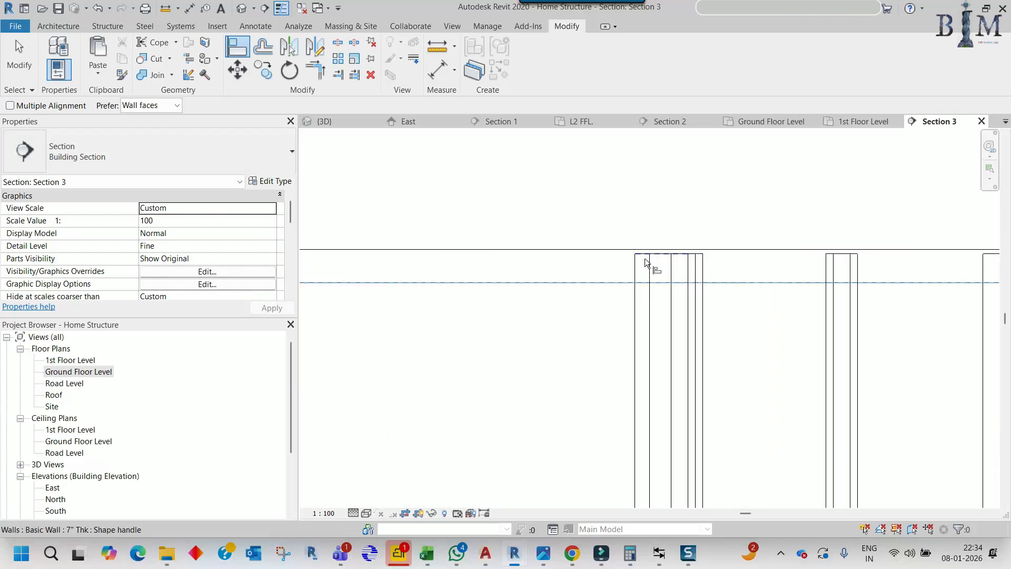
scroll(647, 262, "up", 2)
left_click(658, 255, "ctrl")
left_click(701, 253, "ctrl")
scroll(655, 264, "down", 4)
middle_click_drag(780, 290, 560, 301)
scroll(578, 267, "up", 3)
left_click(616, 270, "ctrl")
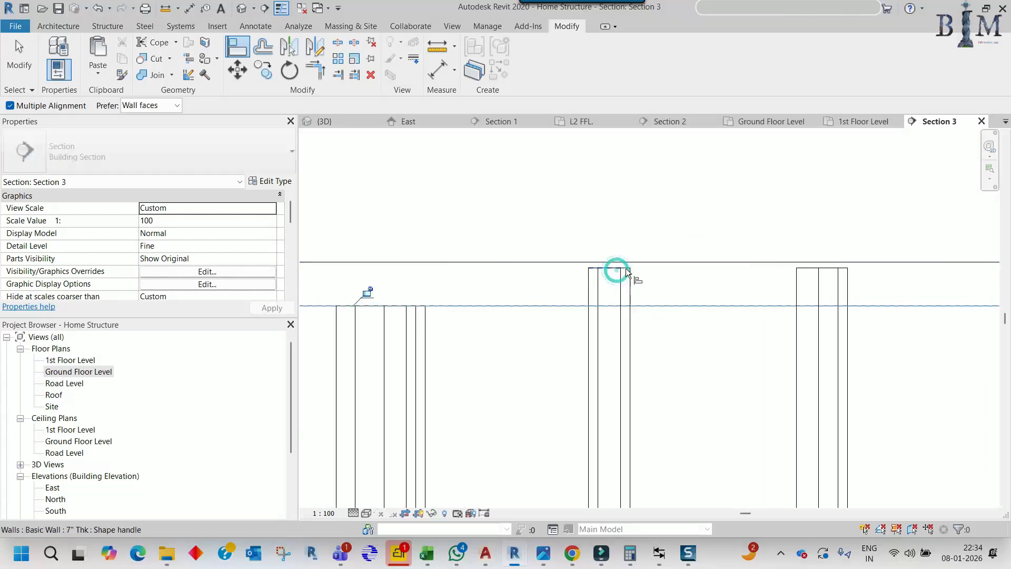
Align the tops of the remaining upper-storey columns at the far end of Section 3 with the roof slab's underside and finish aligning
scroll(628, 272, "down", 2)
scroll(495, 291, "up", 2)
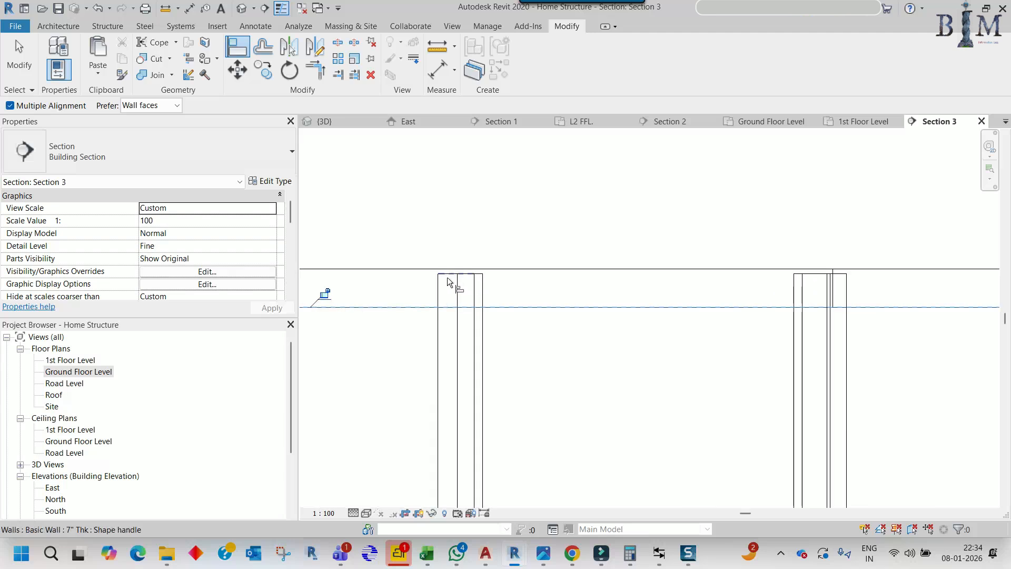
key("ctrl")
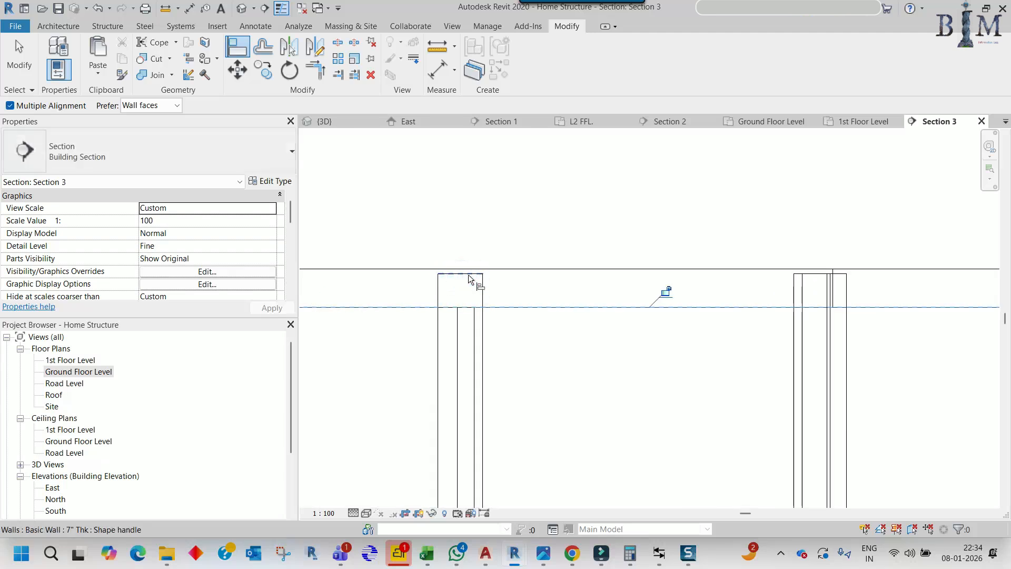
left_click(468, 275, "ctrl")
scroll(468, 275, "down", 2)
scroll(701, 275, "up", 2)
key("ctrl")
left_click(680, 273, "ctrl")
left_click(710, 280, "ctrl")
scroll(710, 280, "down", 3)
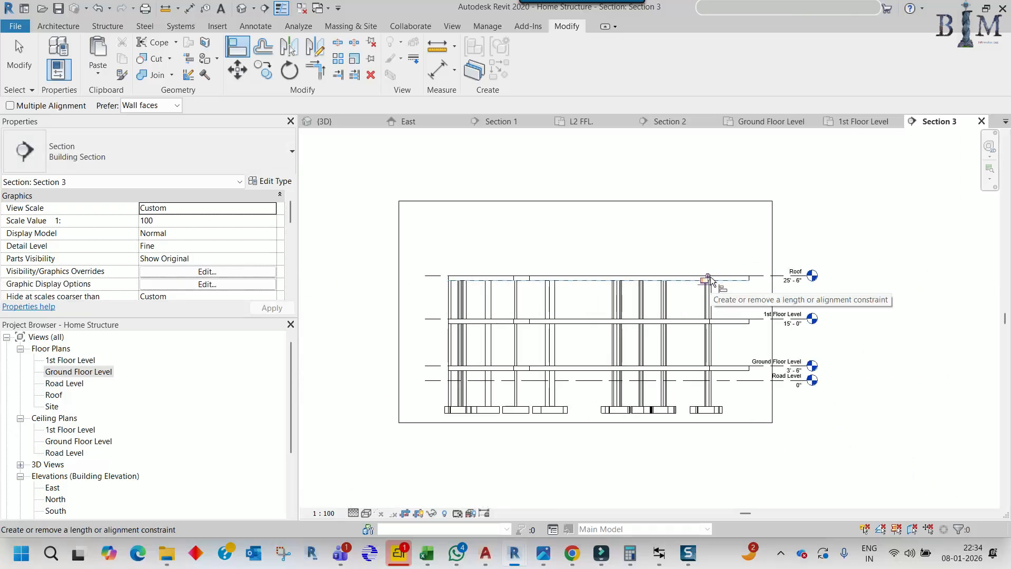
key("Escape")
key("Escape")
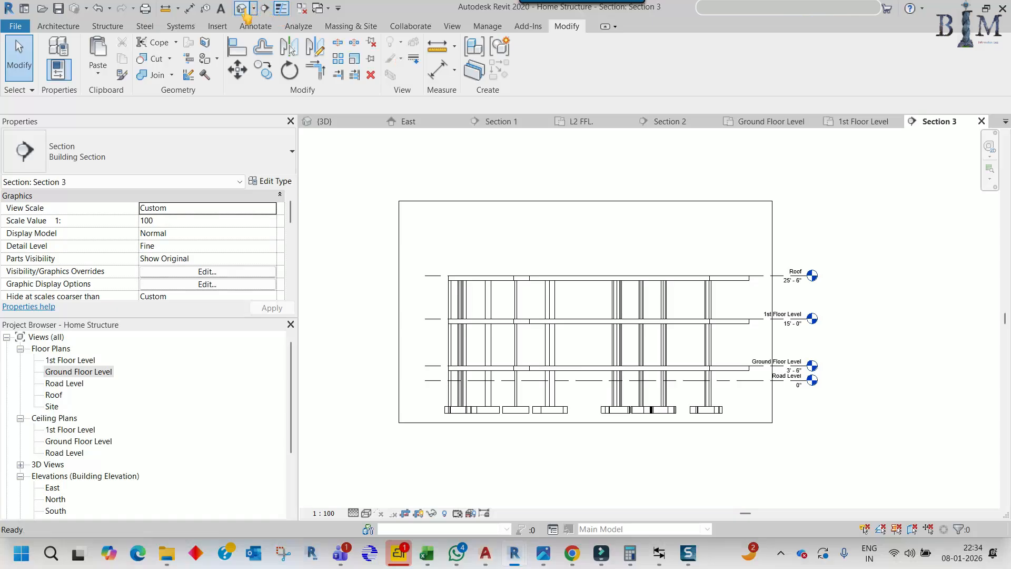
Inspect the whole structure in the 3D view from above and below, checking the columns between the slabs and footings
left_click(242, 9)
middle_click_drag(647, 233, 655, 273, "shift")
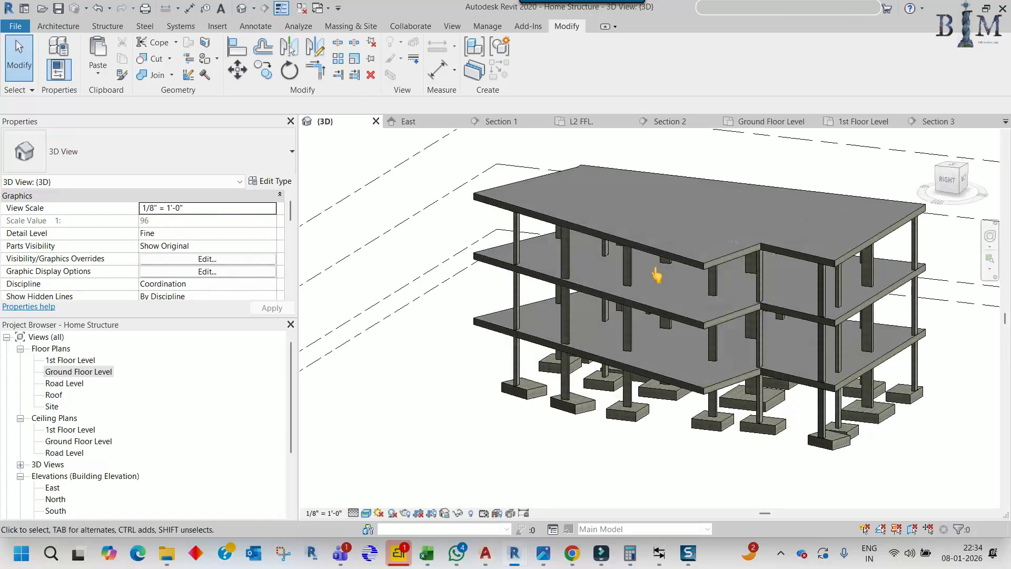
middle_click_drag(621, 307, 668, 315, "shift")
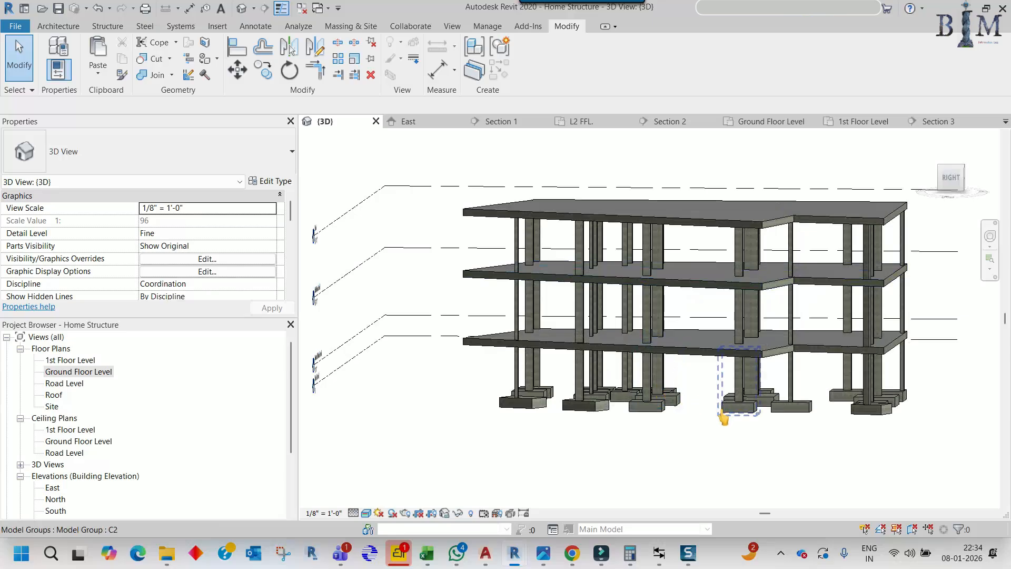
scroll(626, 415, "up", 3)
middle_click_drag(560, 395, 504, 314, "shift")
scroll(502, 343, "down", 2)
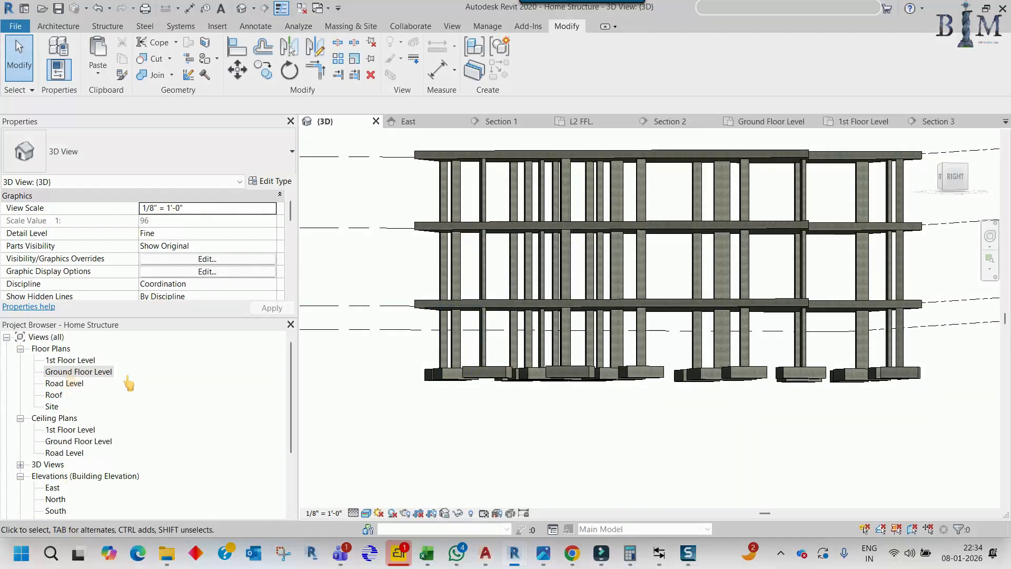
Return to Section 3 from its section line in the Ground Floor Level plan and start an aligned dimension
double_click(69, 372)
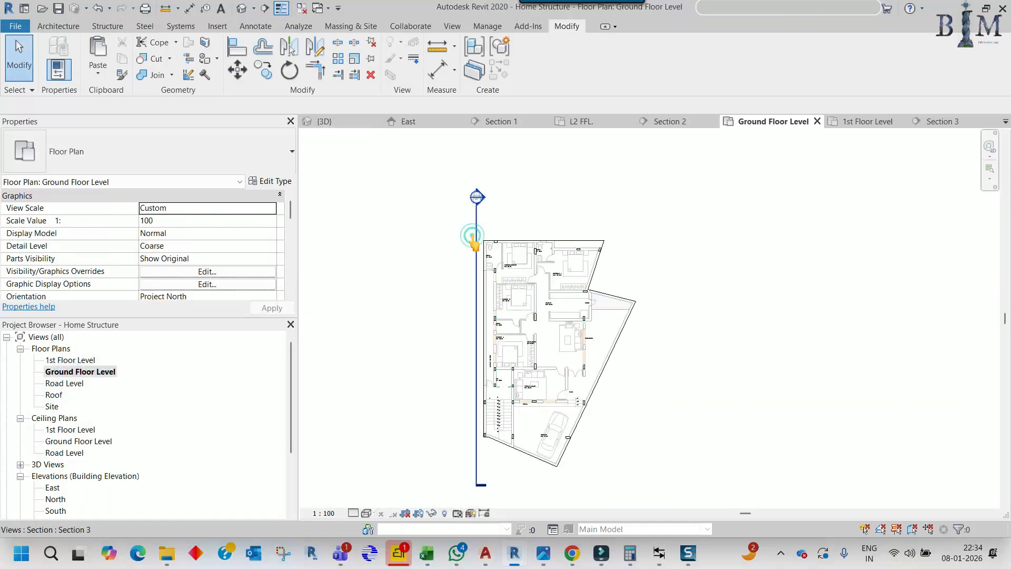
left_click(476, 241)
double_click(474, 243)
scroll(630, 417, "up", 4)
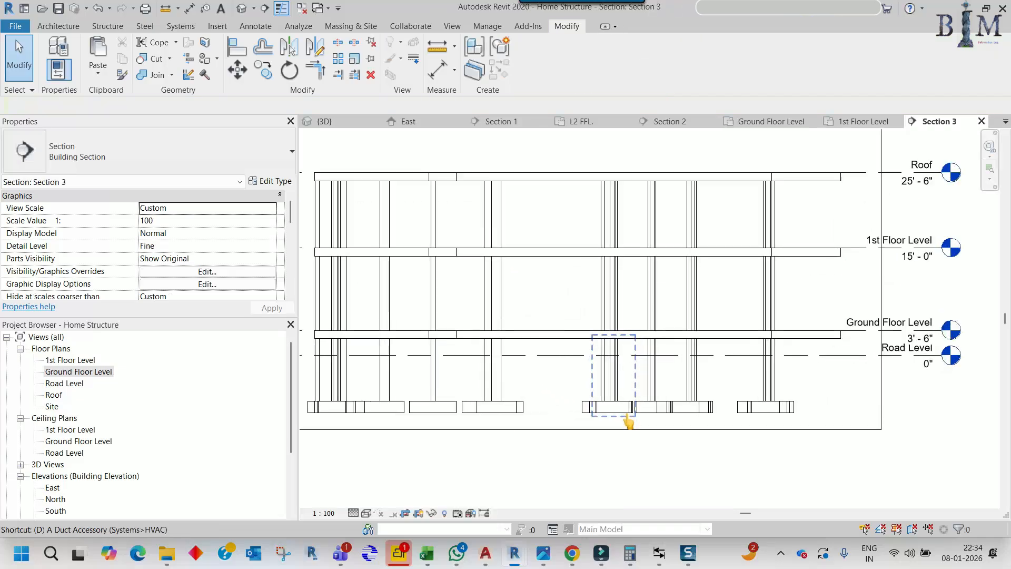
key("d")
key("i")
scroll(553, 352, "up", 1)
left_click(558, 336)
scroll(555, 380, "down", 1)
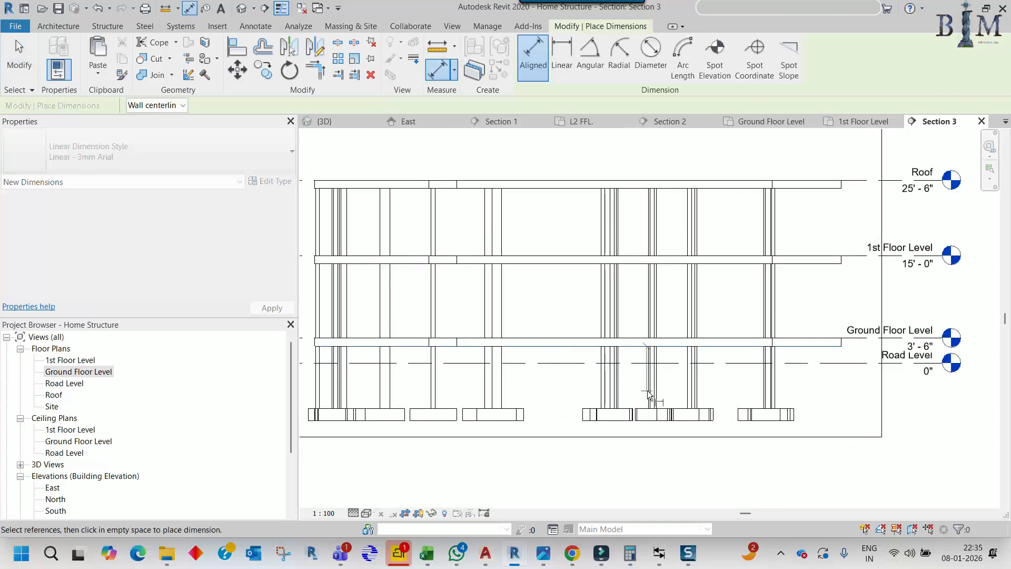
middle_click_drag(647, 393, 615, 395)
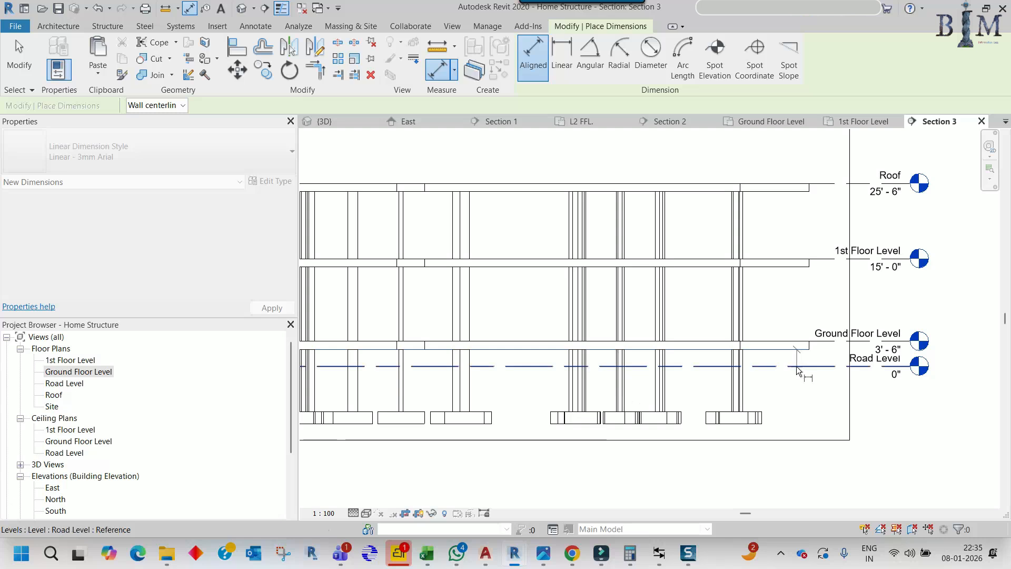
key("Escape")
Dimension the depth from the Road Level line to the underside of the end footing in Section 3
scroll(791, 374, "up", 2)
middle_click_drag(799, 383, 530, 370)
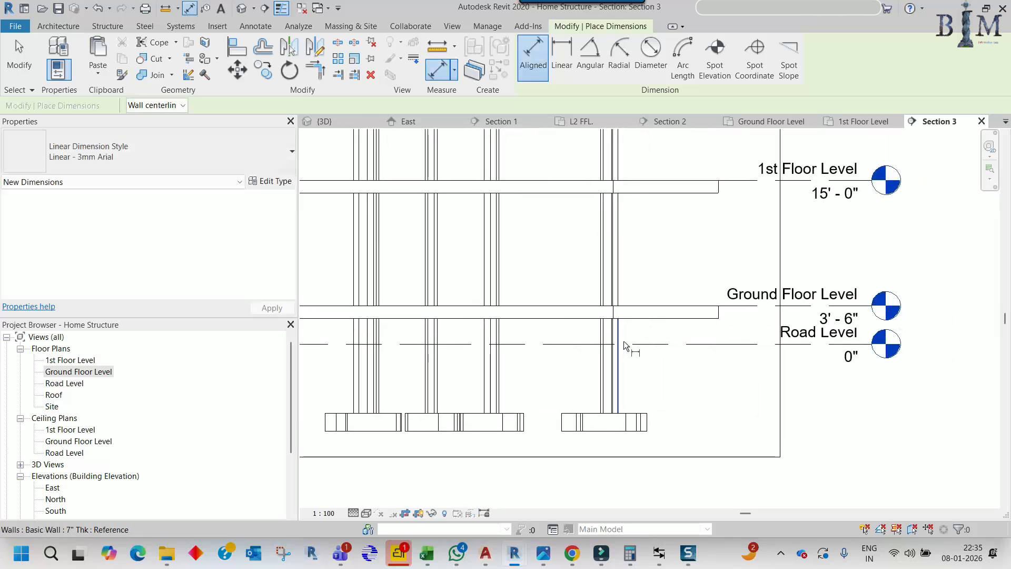
left_click(660, 345)
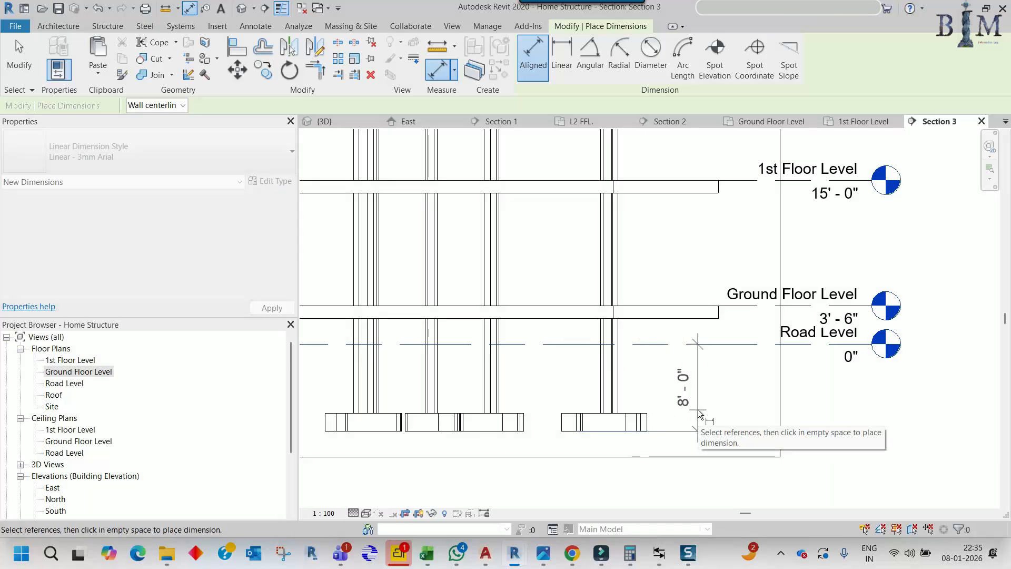
scroll(699, 413, "up", 2)
left_click(678, 403)
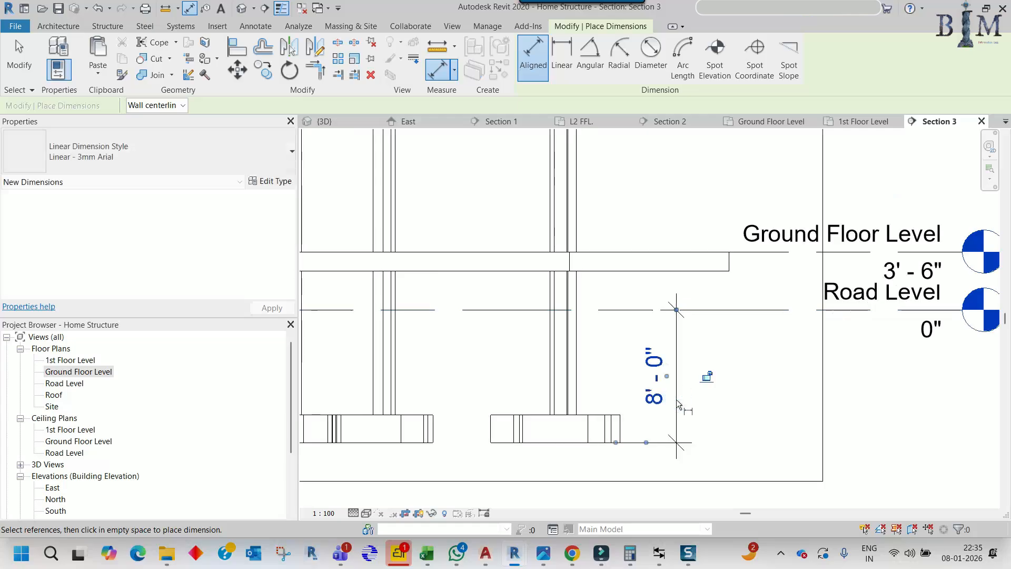
scroll(676, 399, "down", 4)
key("Escape")
key("Escape")
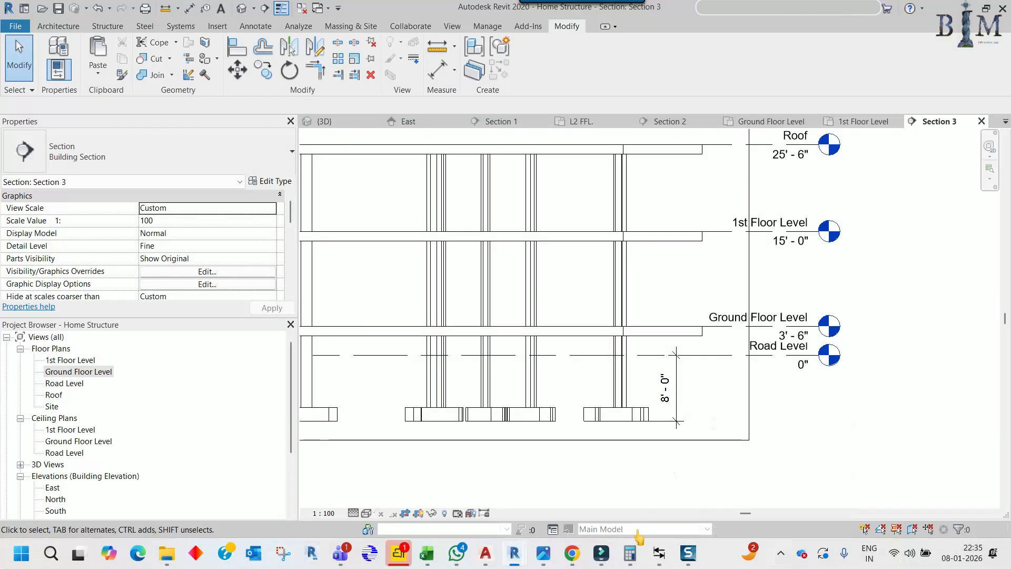
Review the hand-drawn floor level sketch, then switch to AutoCAD and examine the footing layout and the ground floor plan's column marks
left_click(543, 552)
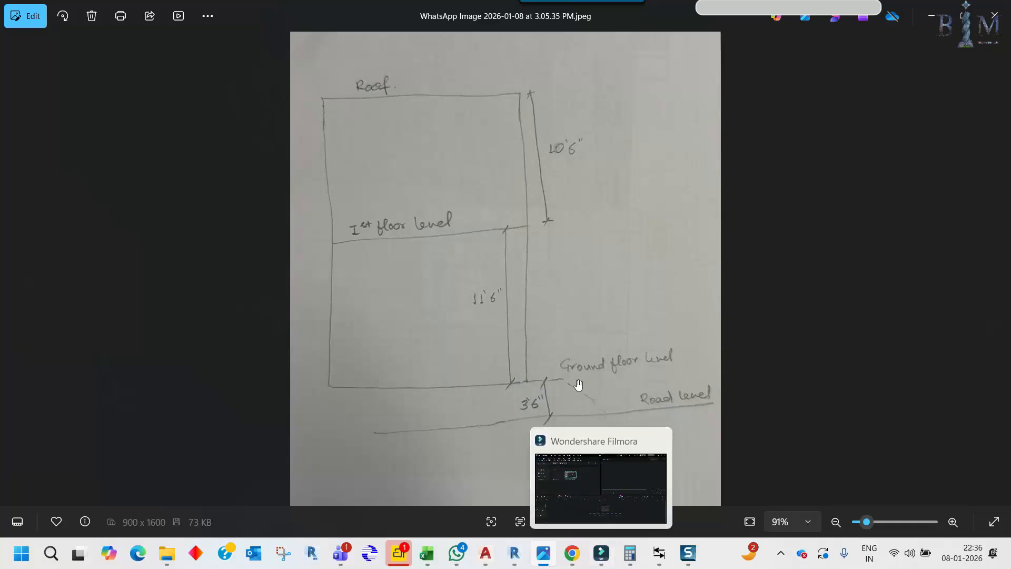
mouse_move(486, 555)
left_click(542, 495)
scroll(564, 283, "up", 5)
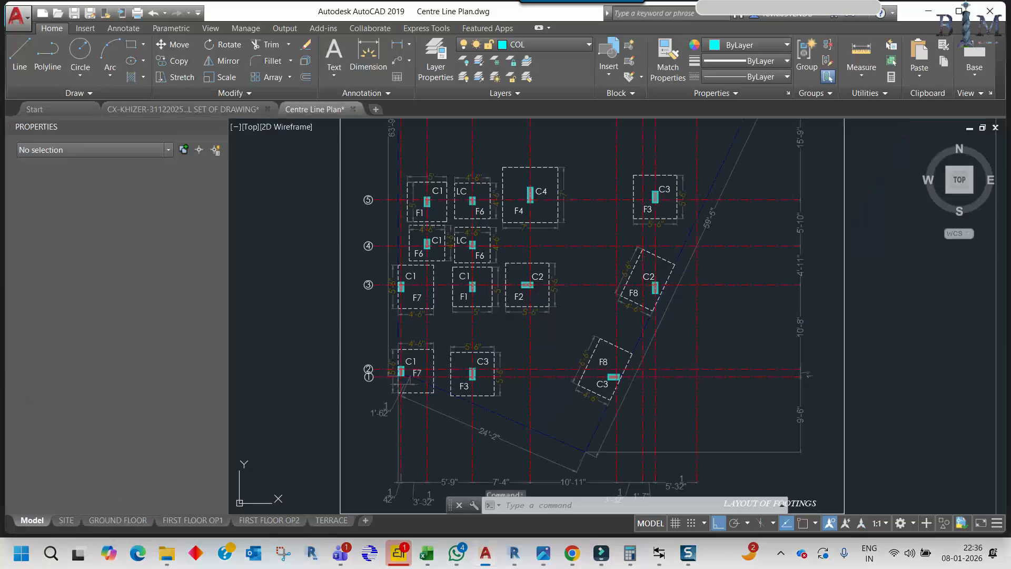
scroll(534, 342, "down", 5)
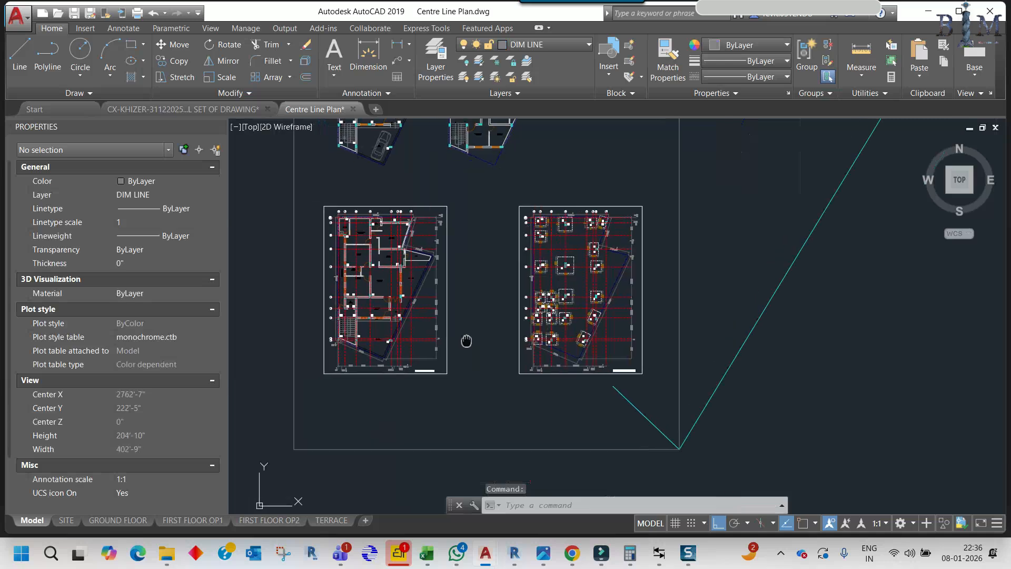
scroll(443, 299, "up", 2)
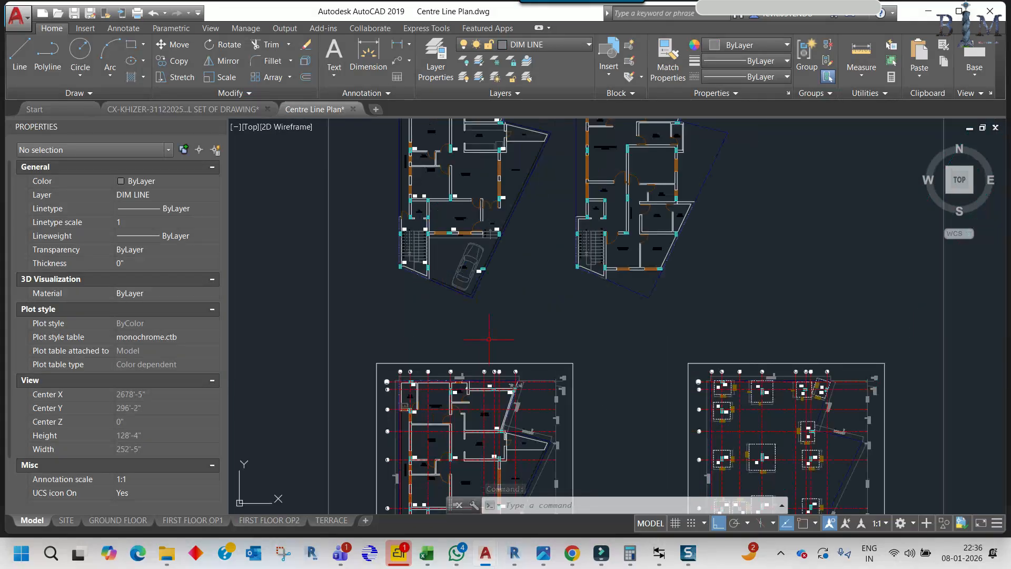
scroll(488, 315, "up", 6)
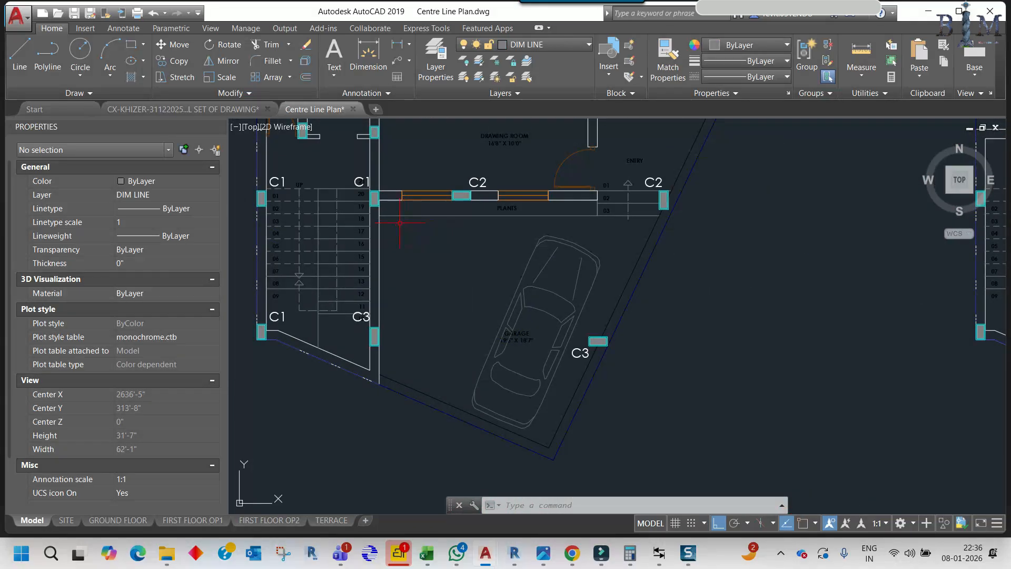
scroll(662, 302, "down", 2)
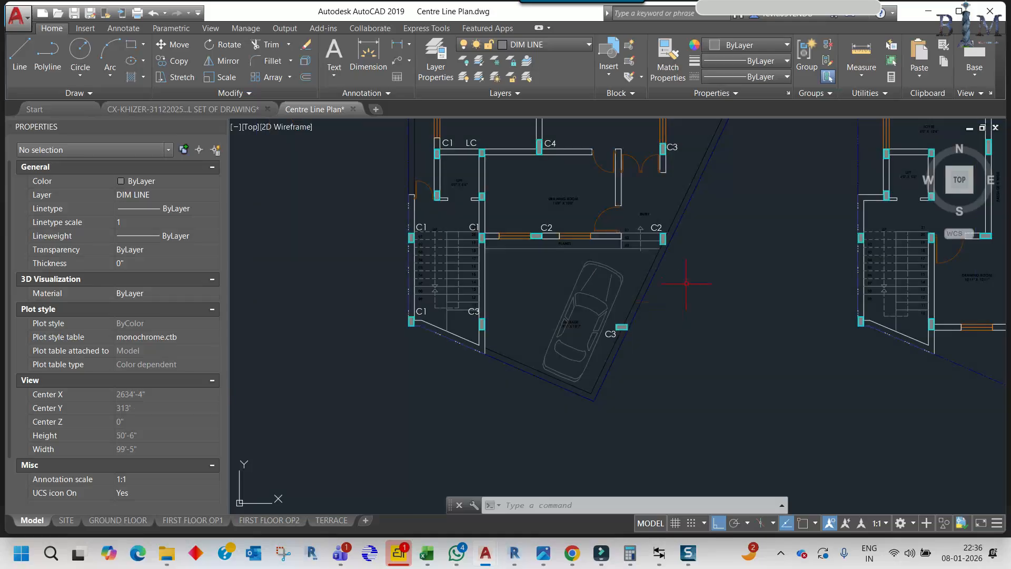
Examine the centre line plan, the layout of footings and the floor plans in the Centre Line Plan drawing
scroll(686, 283, "down", 7)
middle_click_drag(732, 368, 567, 350)
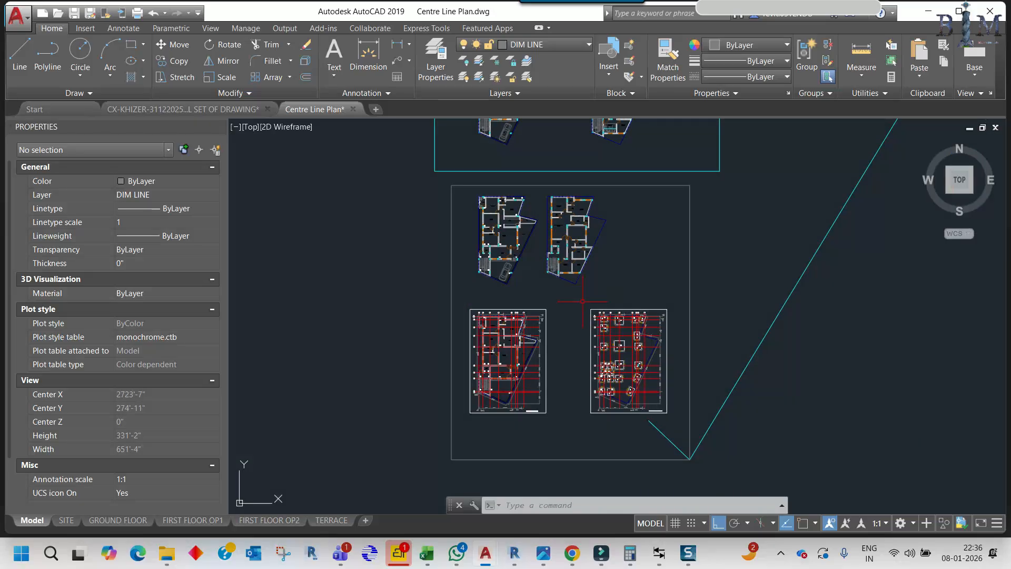
mouse_move(602, 274)
middle_mouse_down()
mouse_move(624, 379)
mouse_move(604, 289)
middle_mouse_up()
scroll(604, 289, "up", 2)
scroll(456, 245, "down", 1)
scroll(456, 246, "up", 5)
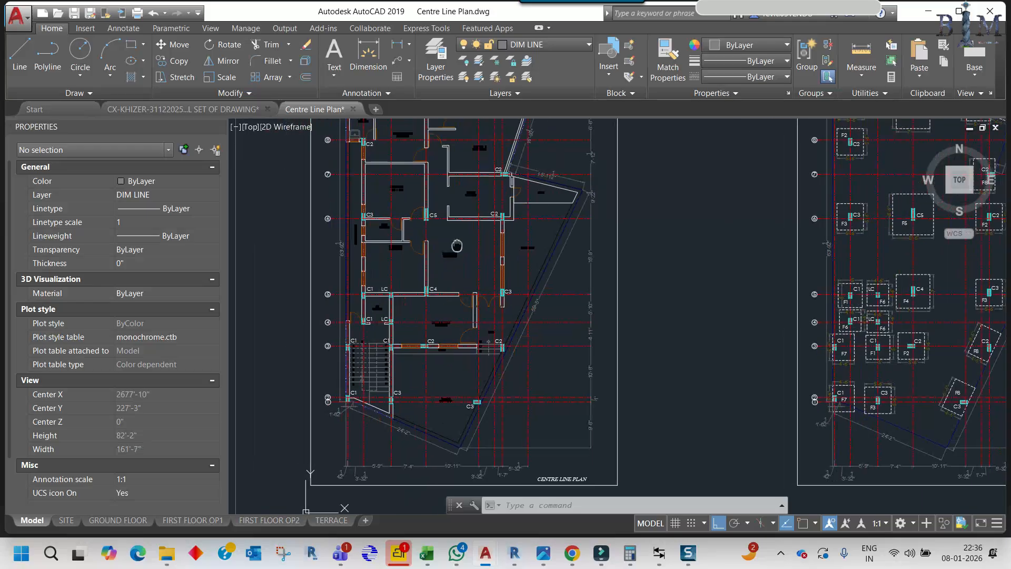
scroll(456, 245, "down", 4)
scroll(641, 307, "up", 4)
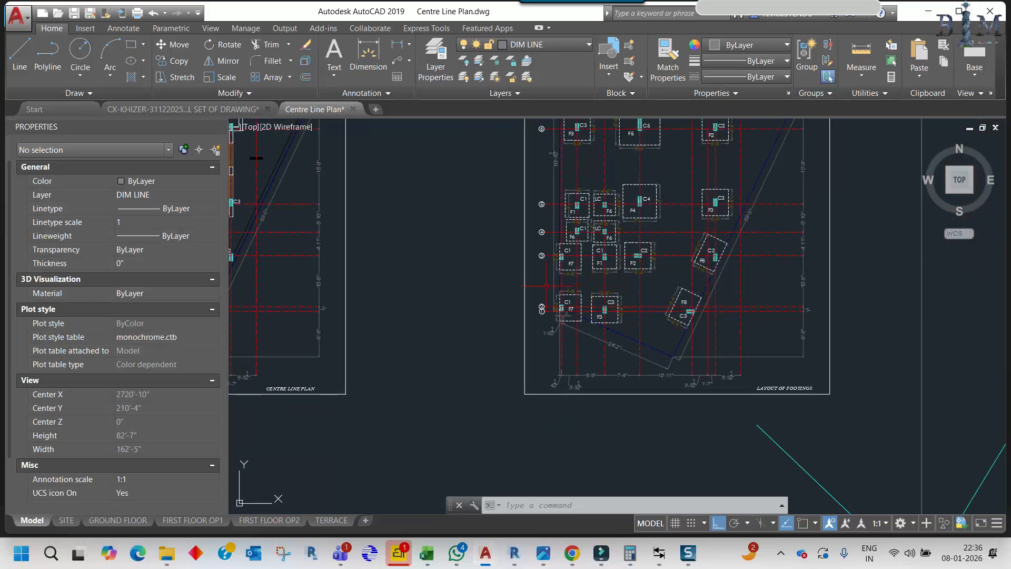
middle_click_drag(546, 285, 772, 286)
middle_click_drag(350, 276, 411, 376)
middle_click_drag(676, 253, 505, 270)
scroll(592, 269, "down", 2)
middle_click_drag(600, 226, 612, 333)
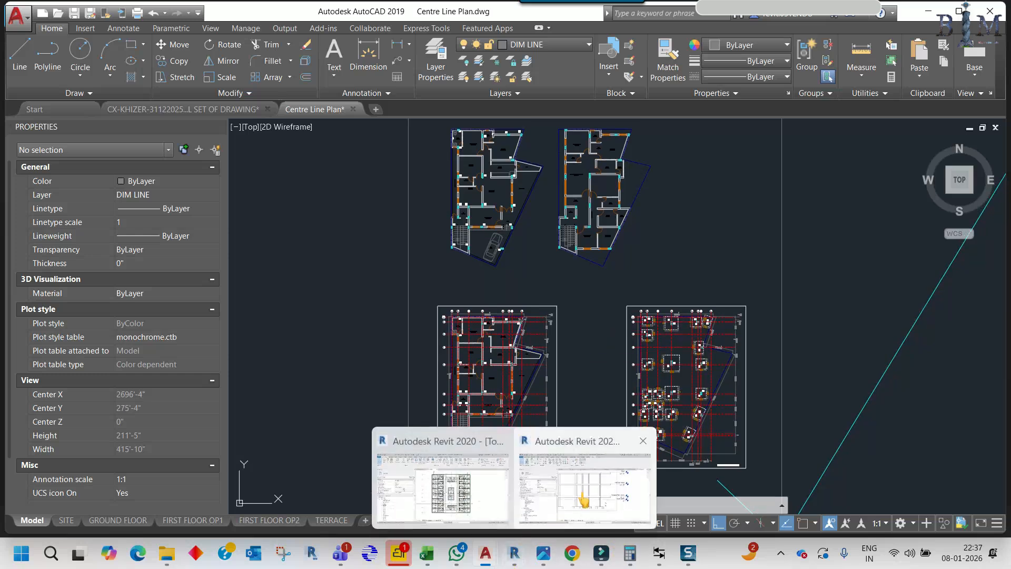
Switch back to the Home Structure project in Revit and review the model in the 3D view
left_click(585, 497)
scroll(564, 252, "down", 1)
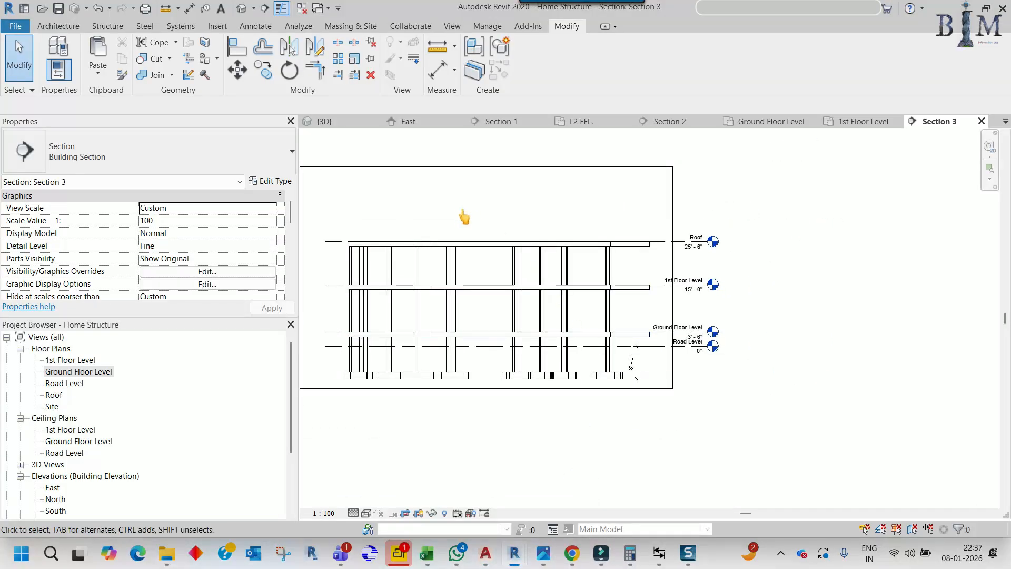
scroll(471, 217, "down", 1)
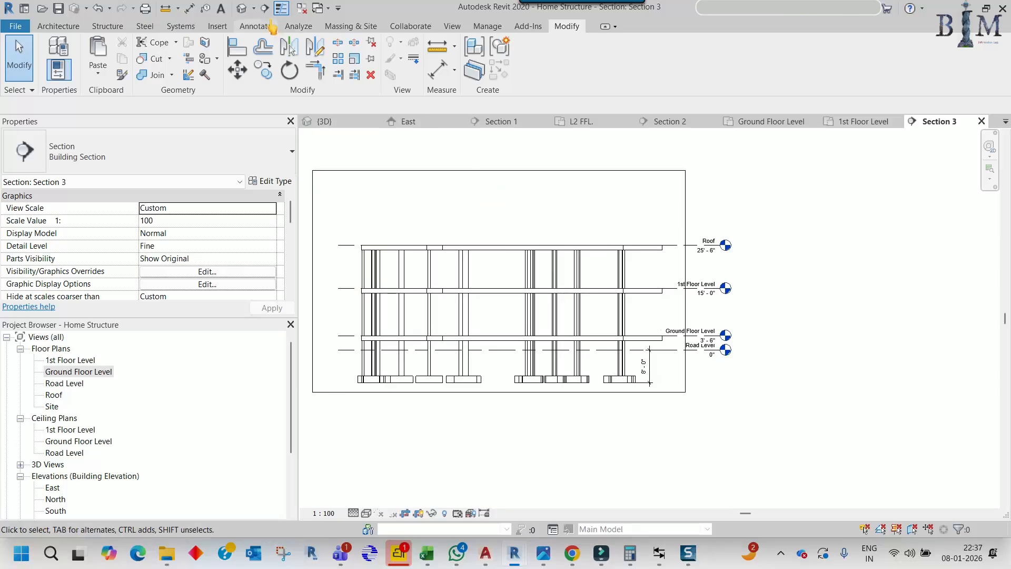
left_click(242, 9)
middle_click_drag(490, 197, 558, 286, "shift")
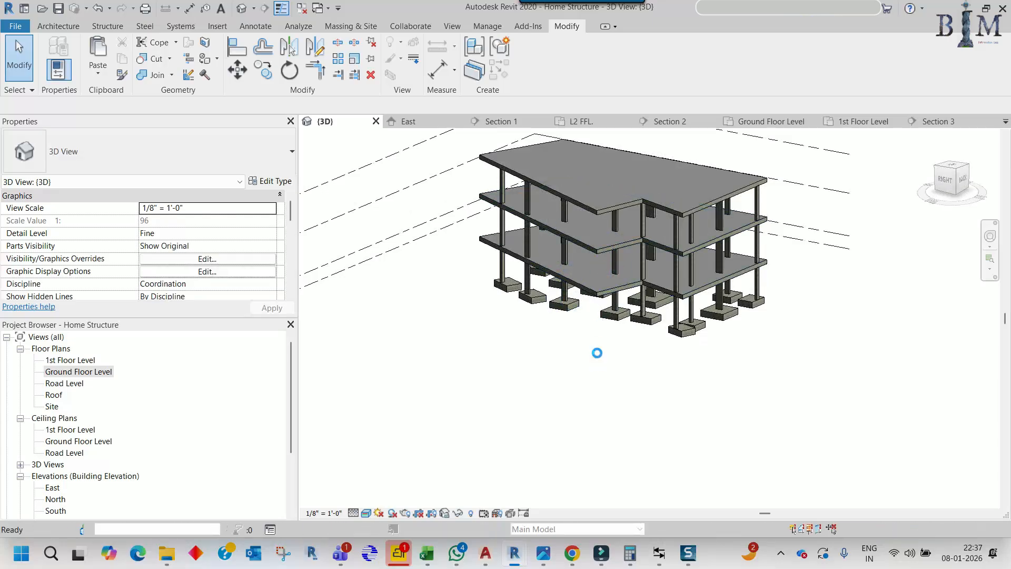
Close all inactive views, dismiss the save reminder and close the Tower Structure project's Section 2 view
left_click(302, 8)
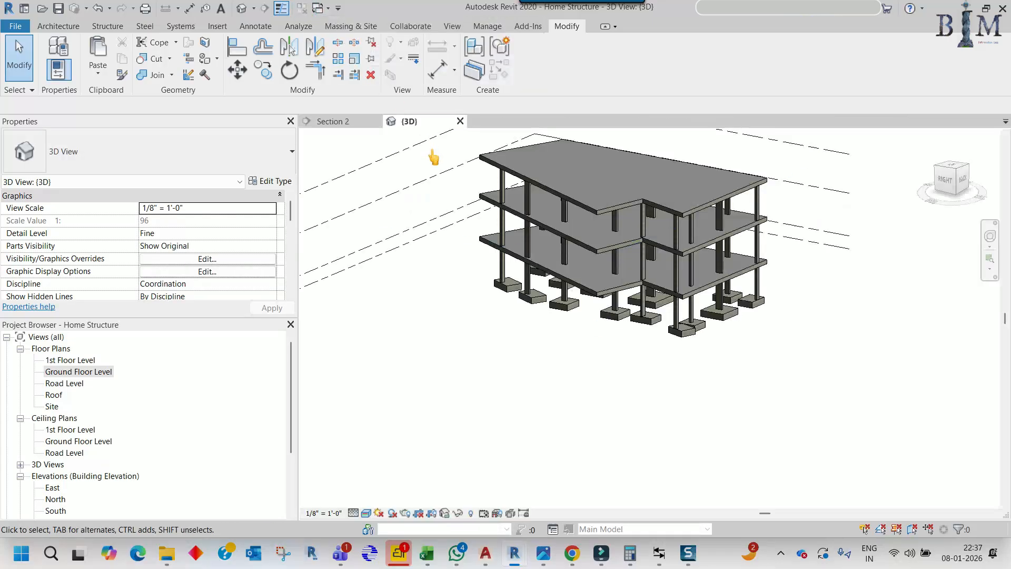
left_click(339, 121)
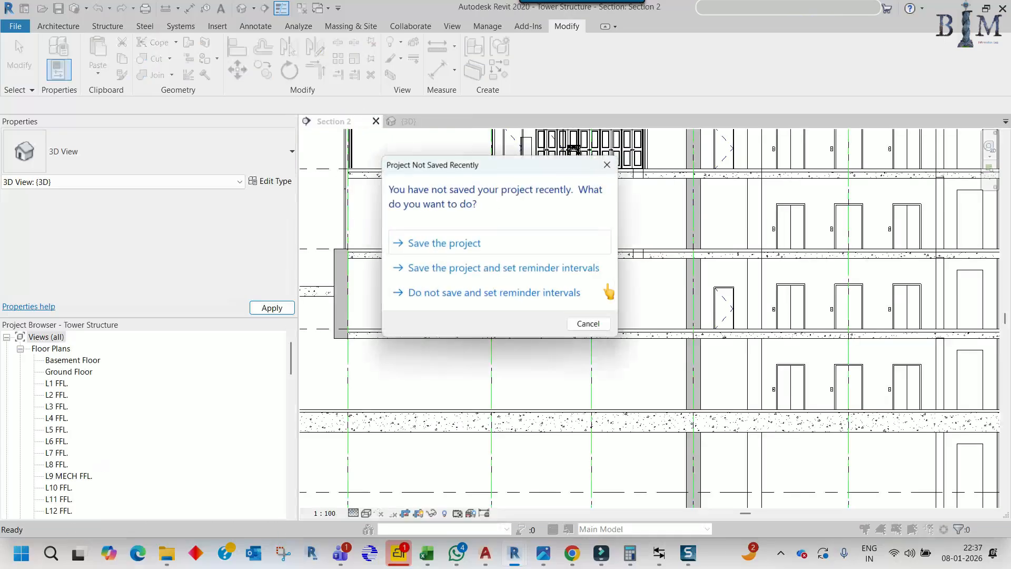
left_click(609, 174)
scroll(540, 313, "down", 5)
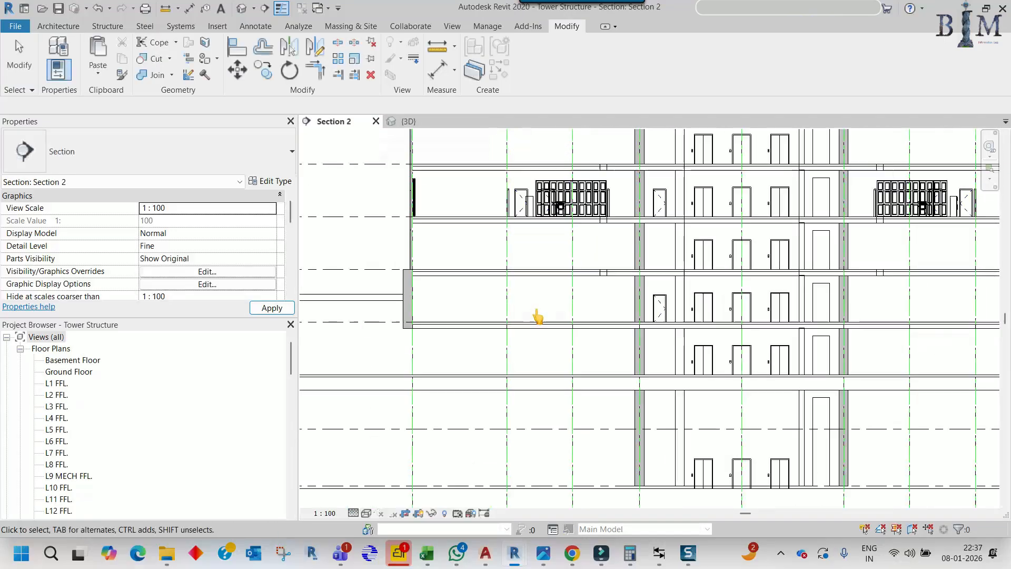
middle_click_drag(637, 269, 636, 310)
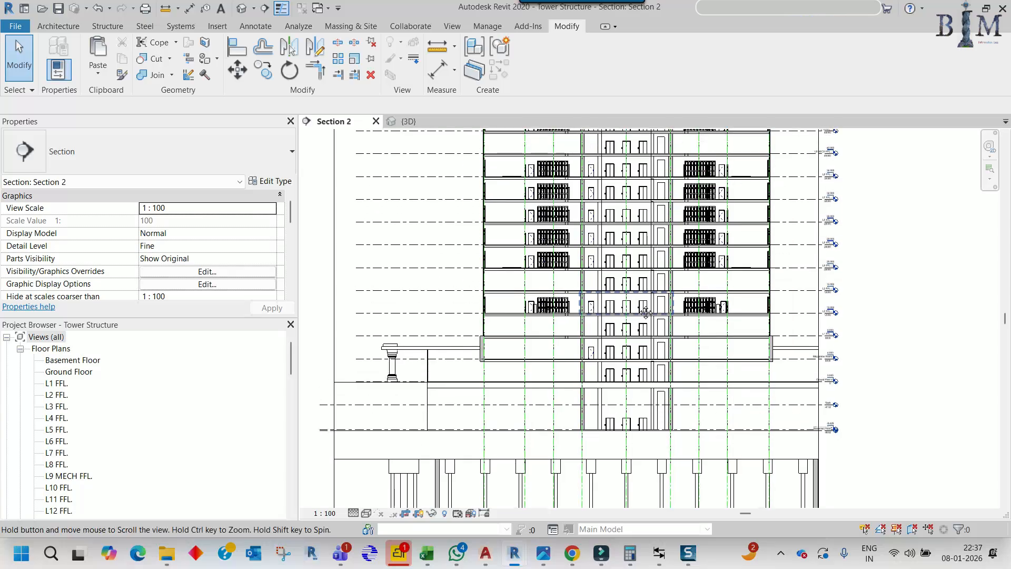
left_click(375, 121)
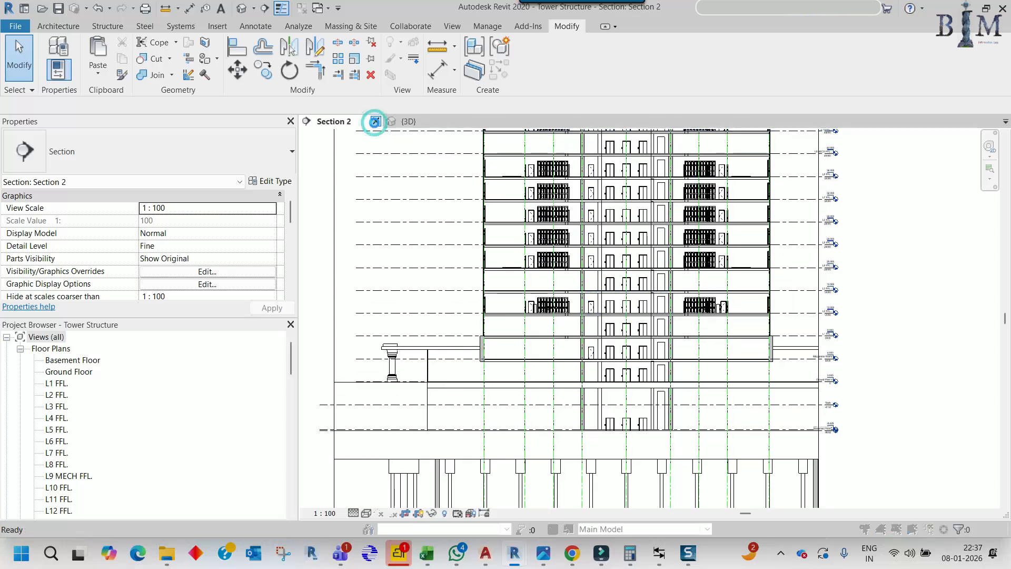
Finish closing the Tower Structure view, switch to the Tower Arch project and close its inactive views
left_click(536, 284)
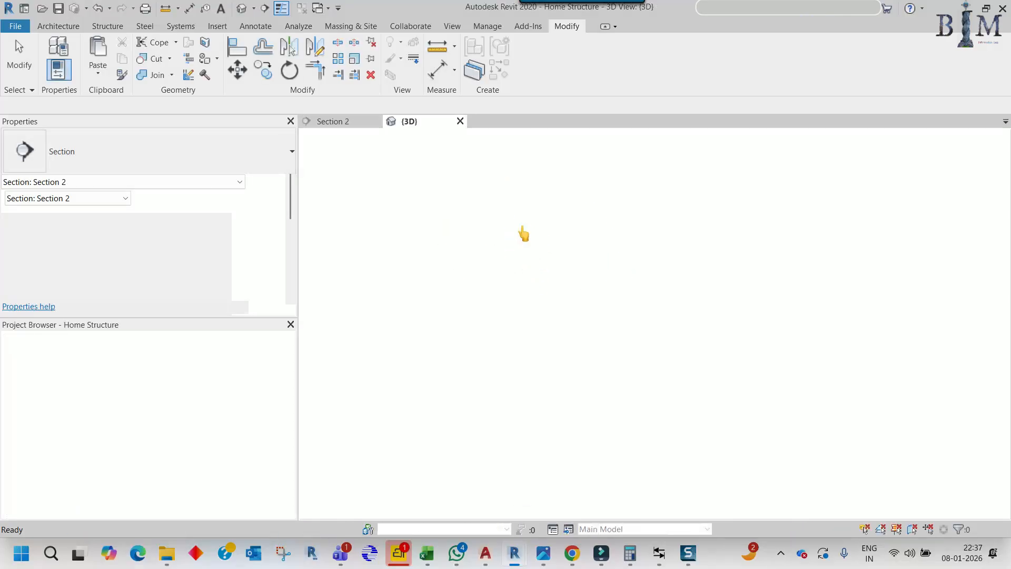
middle_click_drag(776, 340, 744, 365, "shift")
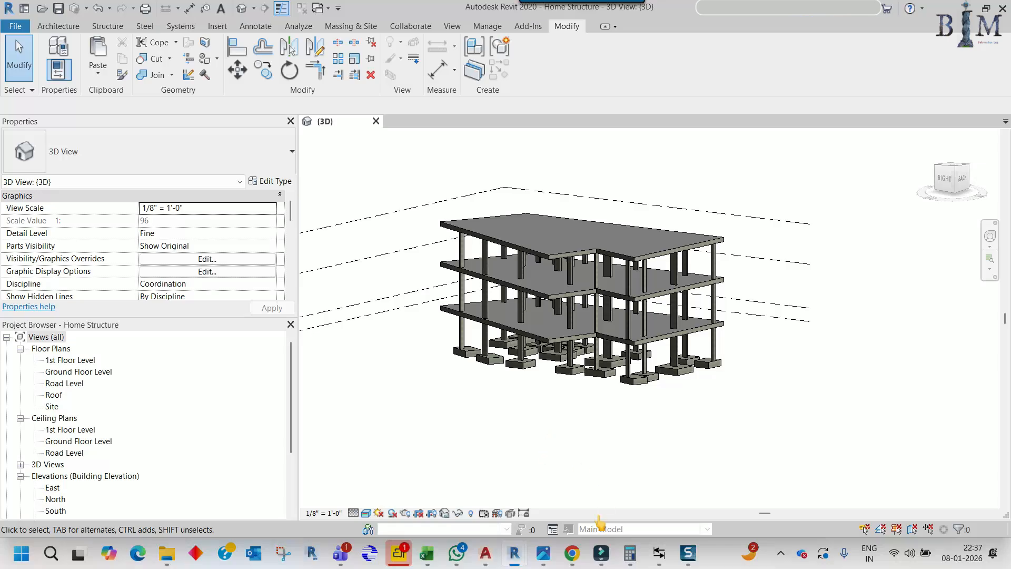
mouse_move(514, 553)
left_click(569, 492)
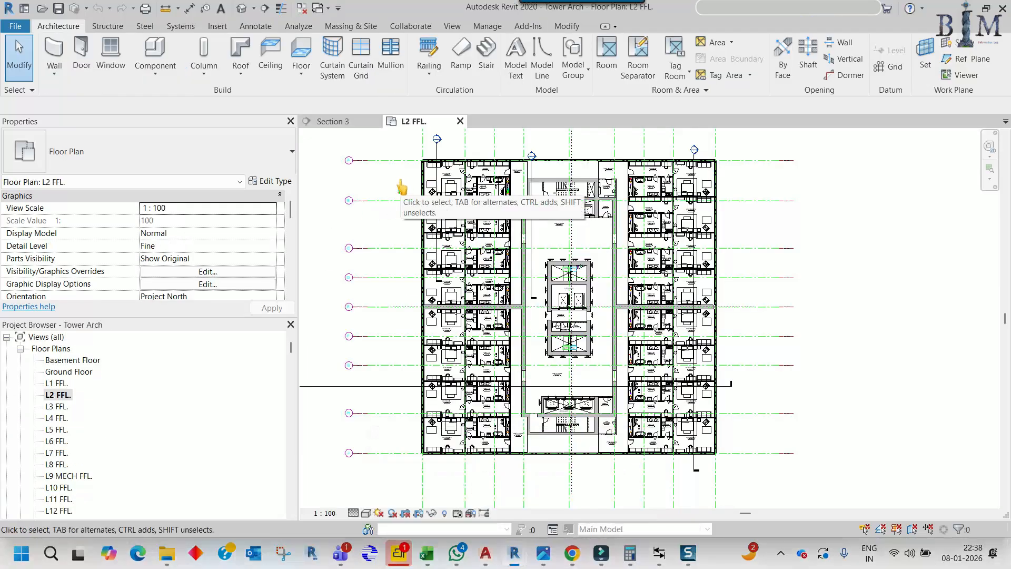
left_click(300, 8)
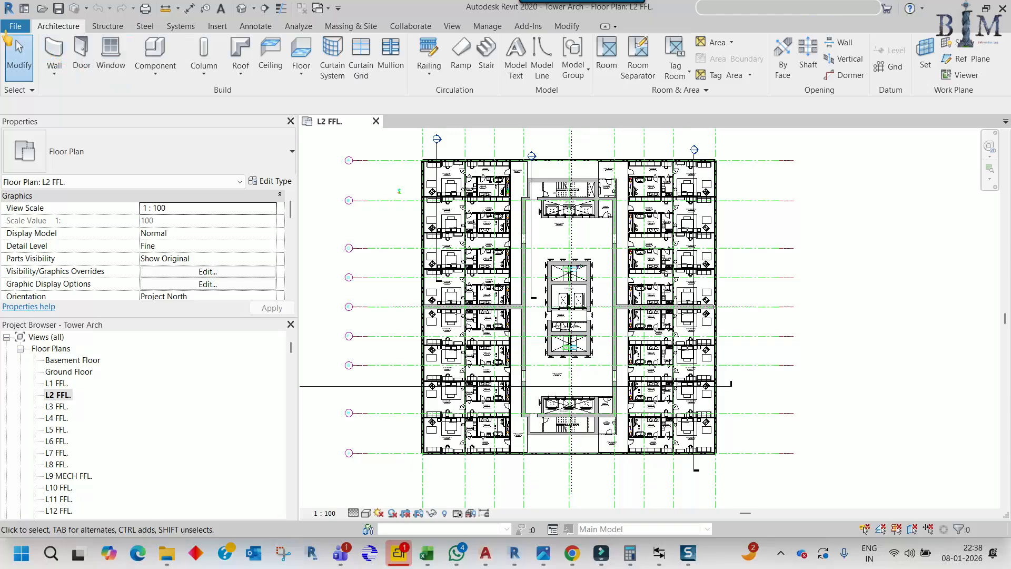
Create a new project from the Architectural Template
left_click(13, 26)
mouse_move(83, 86)
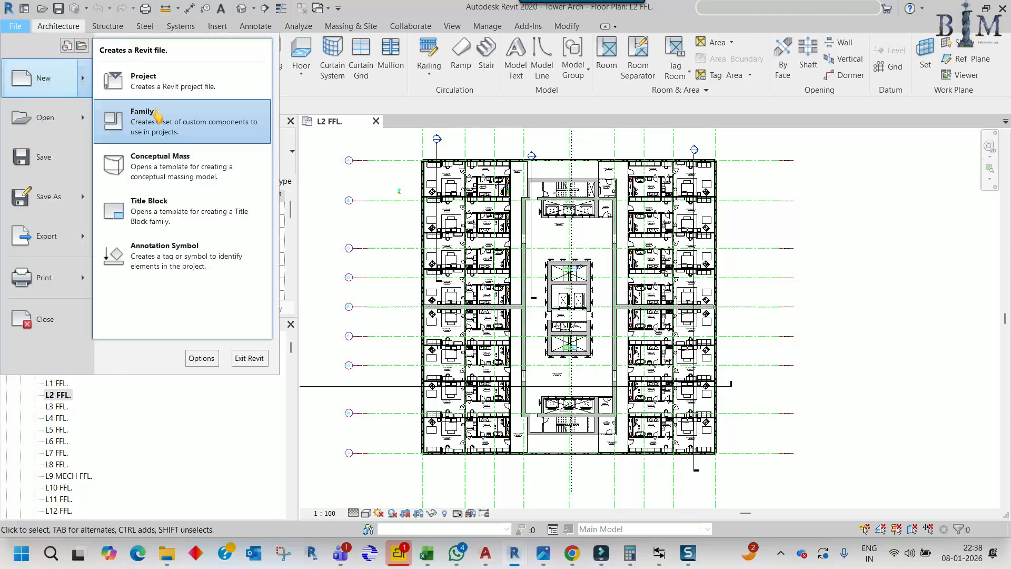
left_click(152, 83)
left_click(548, 247)
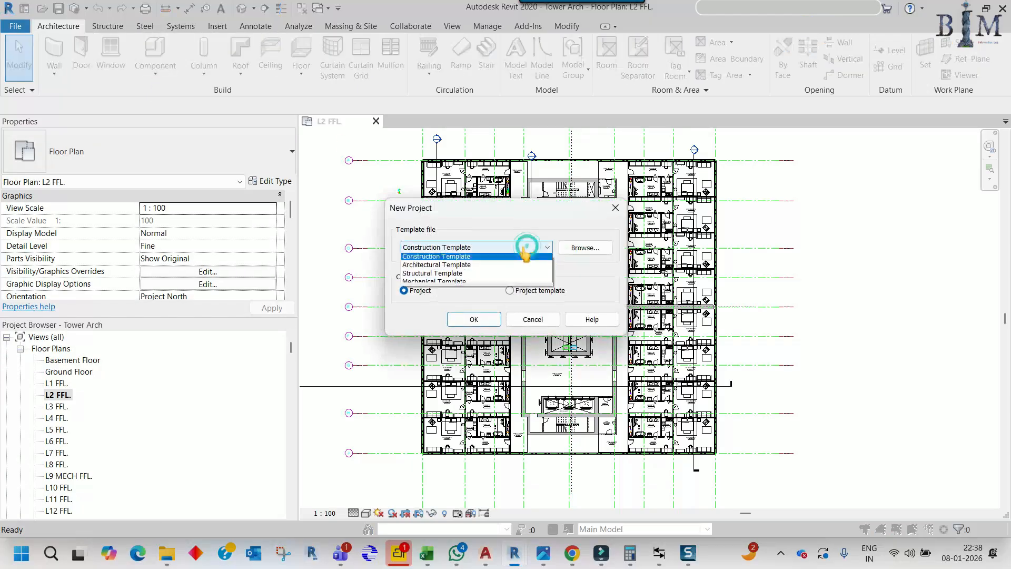
left_click(463, 274)
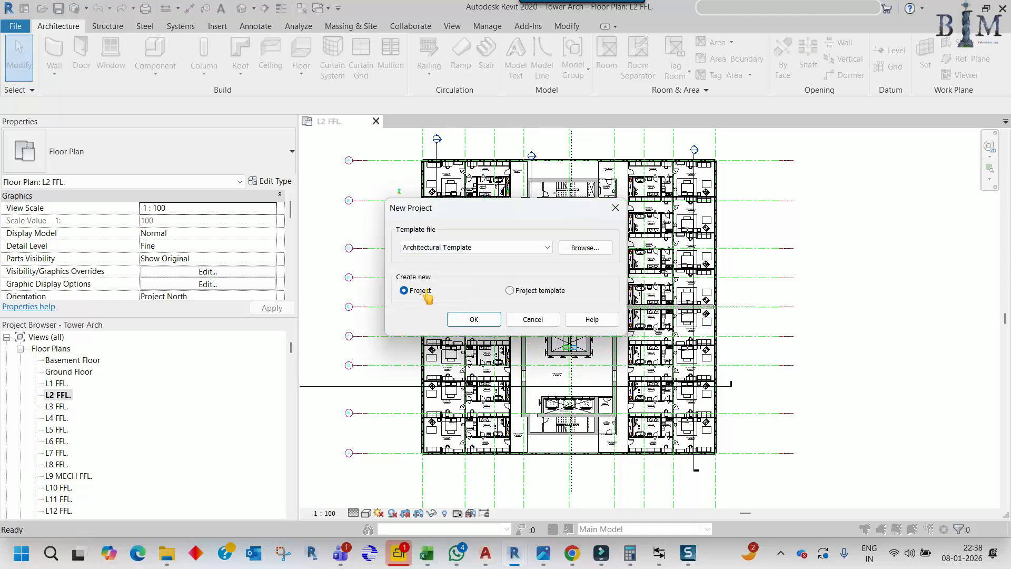
left_click(465, 318)
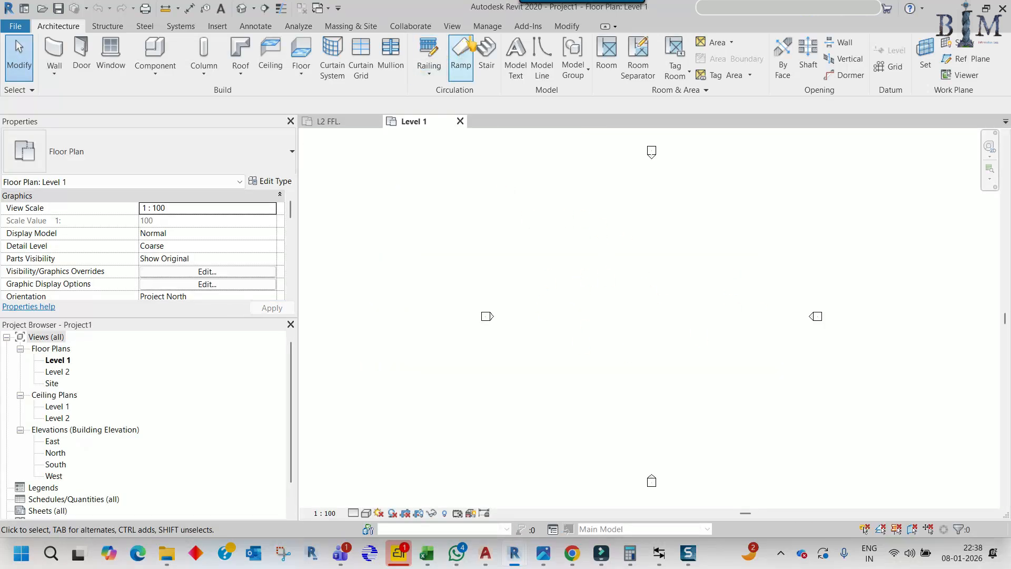
Link the Home Structure.rvt model into the Level 1 plan with Auto - Origin to Origin positioning
left_click(217, 27)
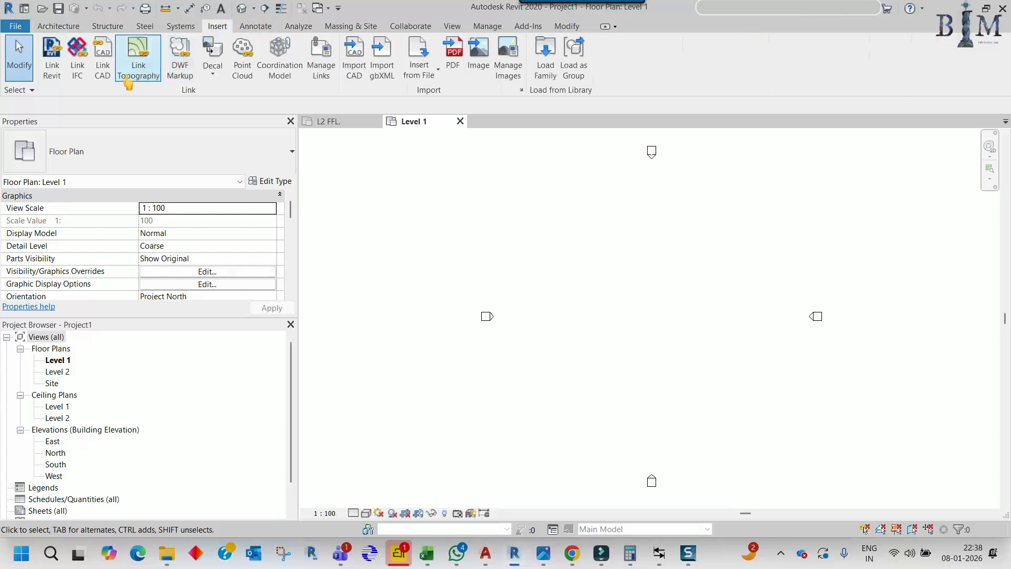
left_click(51, 68)
left_click(400, 206)
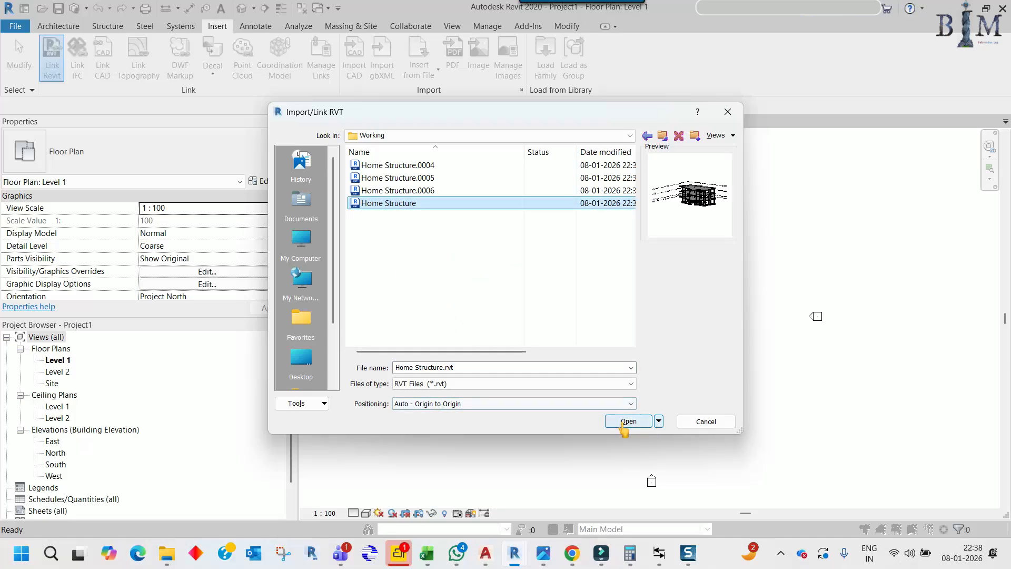
left_click(658, 422)
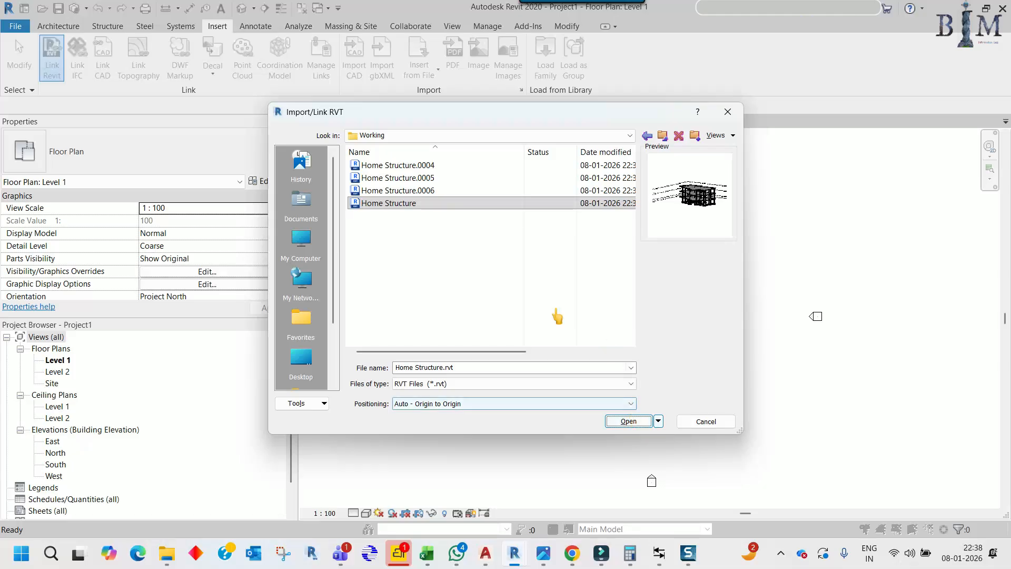
left_click(627, 421)
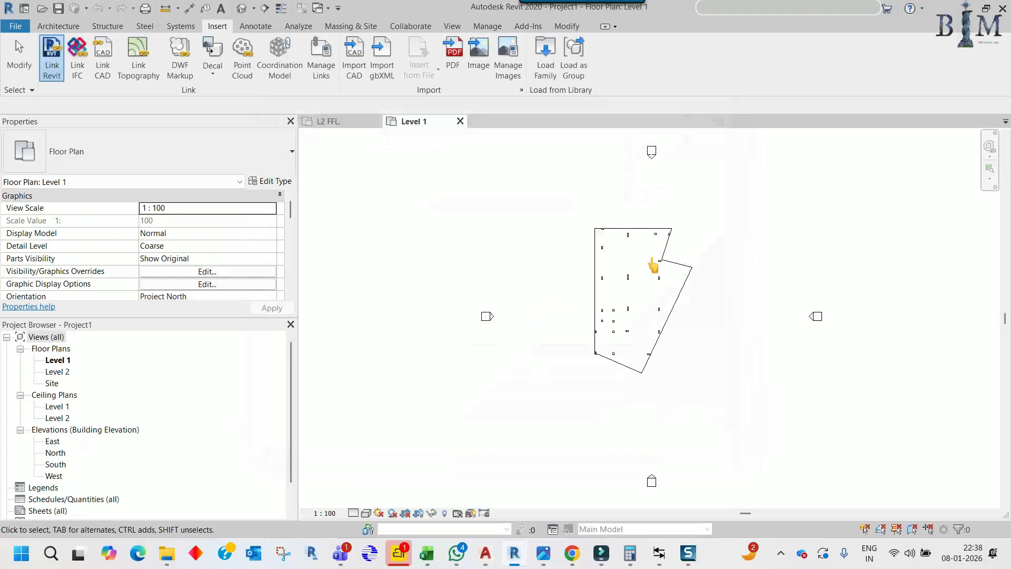
middle_click(539, 221)
middle_click(539, 221)
Draw a horizontal section across the lower part of the linked building, set its depth to cover the whole plan, and open the section view
left_click(265, 9)
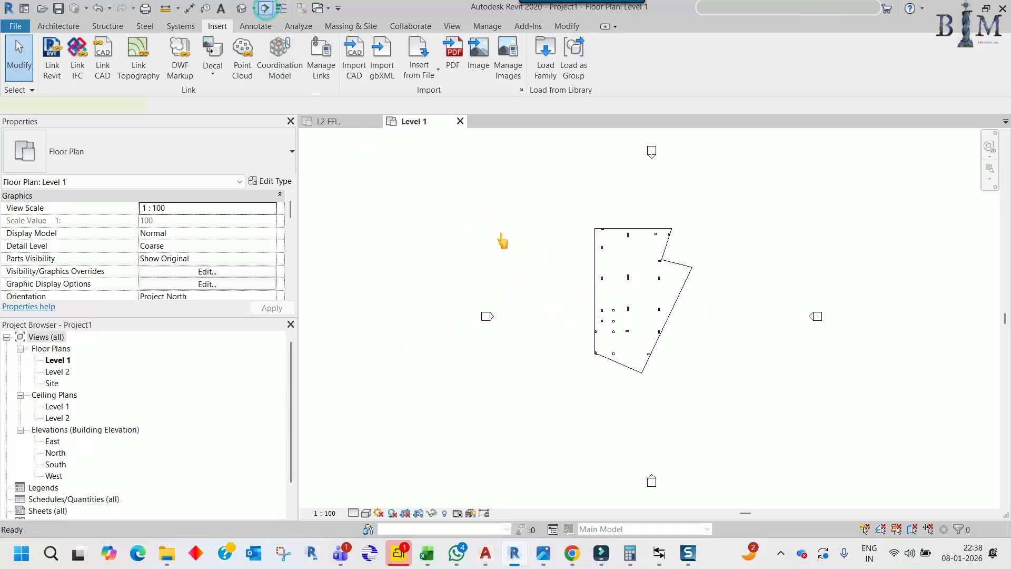
left_click(505, 338)
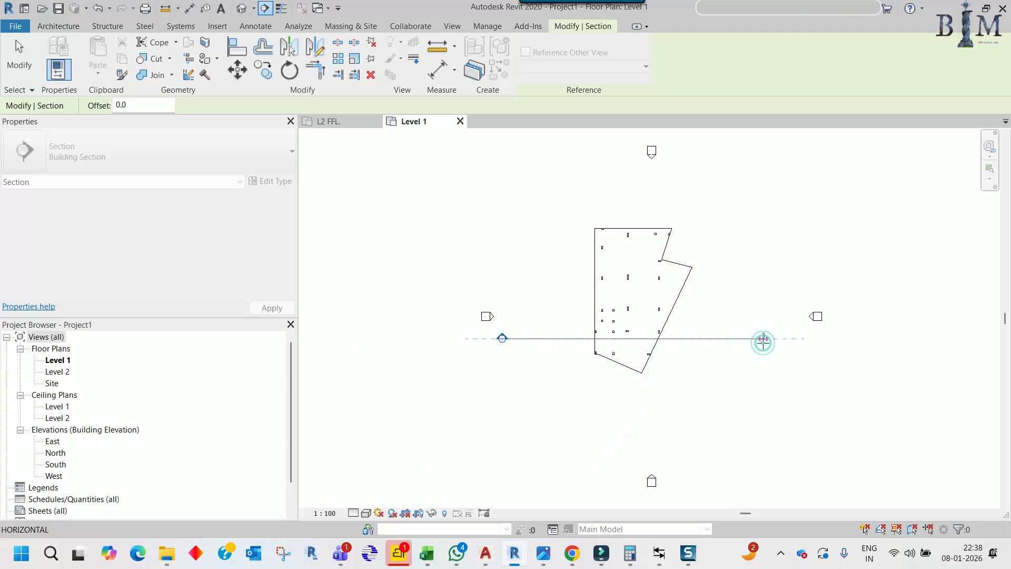
left_click(763, 338)
left_click_drag(635, 321, 634, 221)
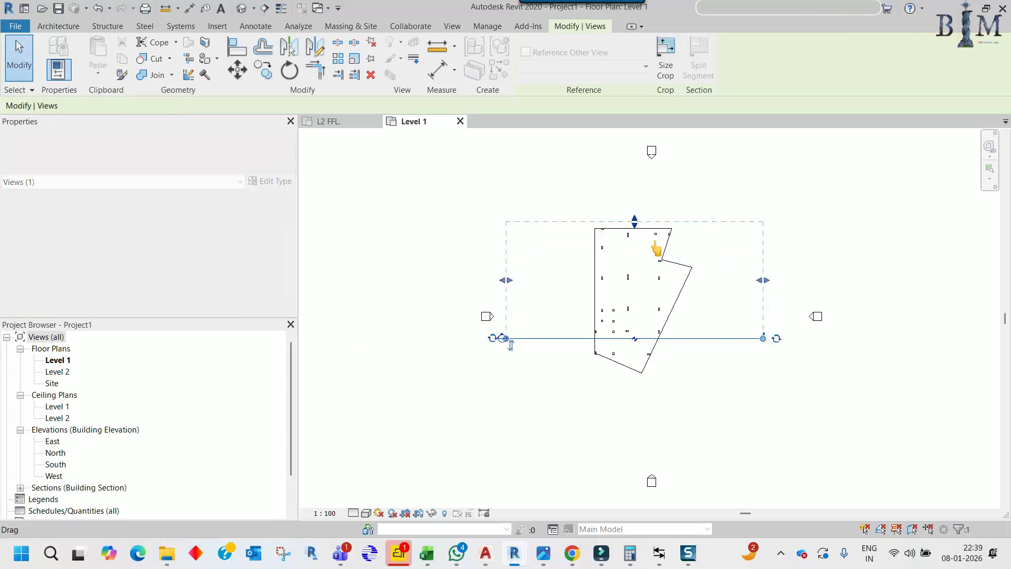
right_click(679, 334)
left_click(717, 276)
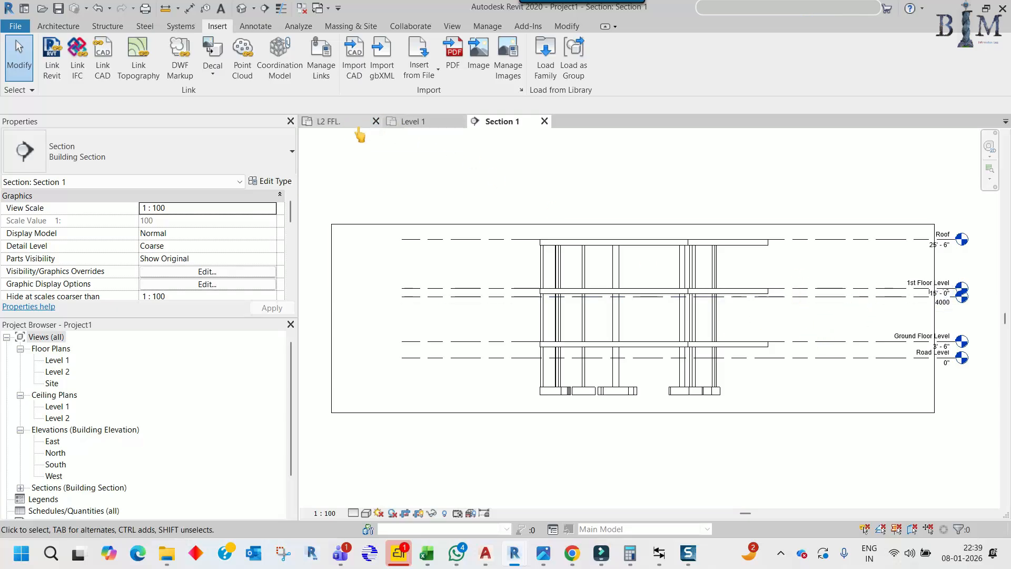
middle_click_drag(819, 389, 729, 377)
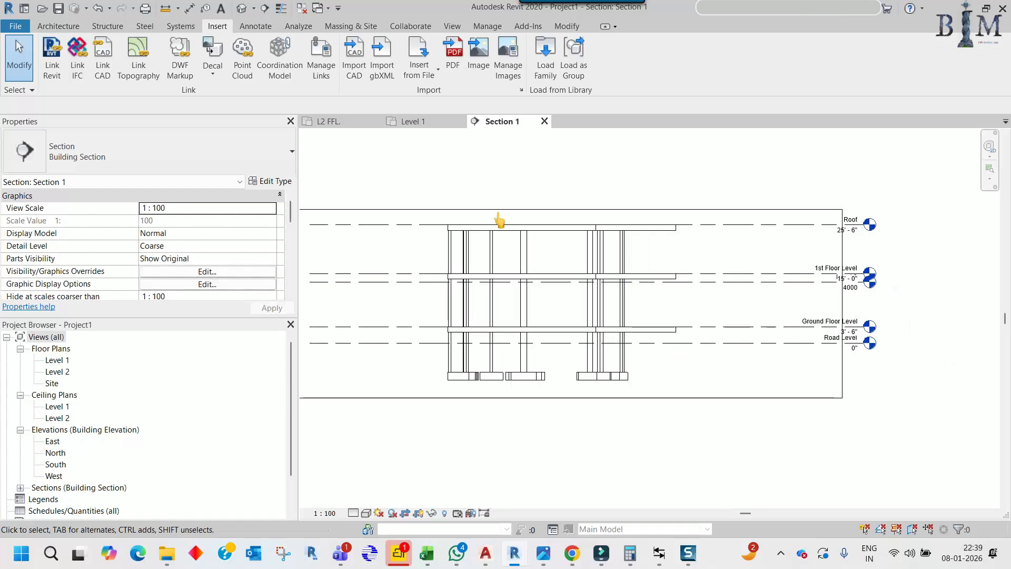
Look at the Tower Arch L2 FFL. plan, check the section line on Level 1, and return to the Section 1 view
left_click(342, 125)
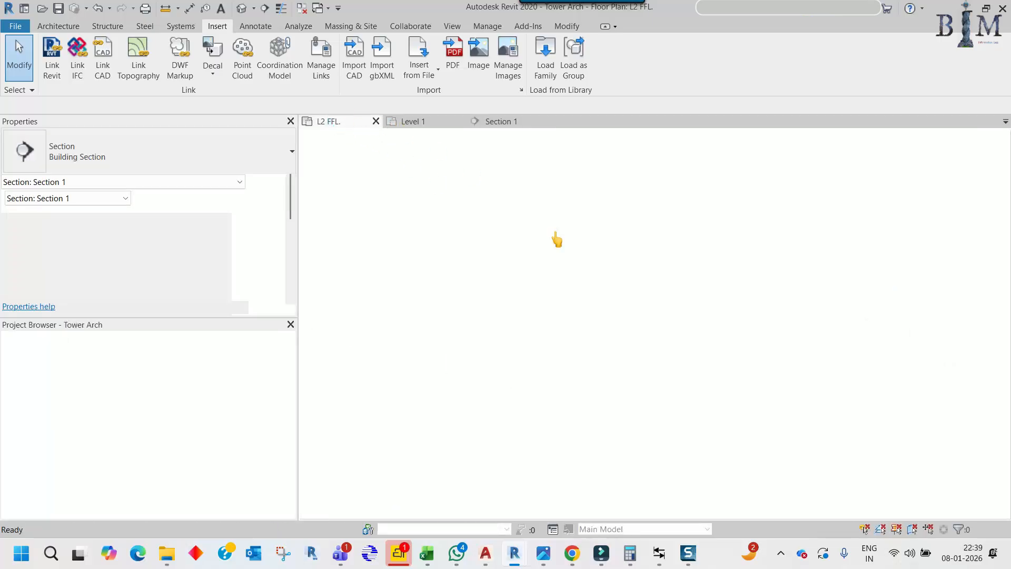
left_click(408, 121)
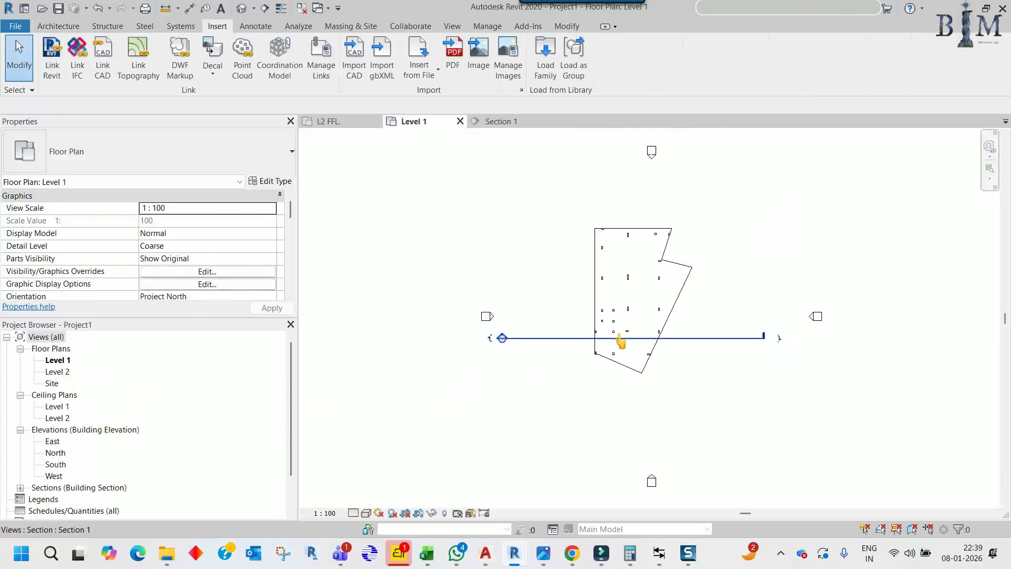
left_click(579, 342)
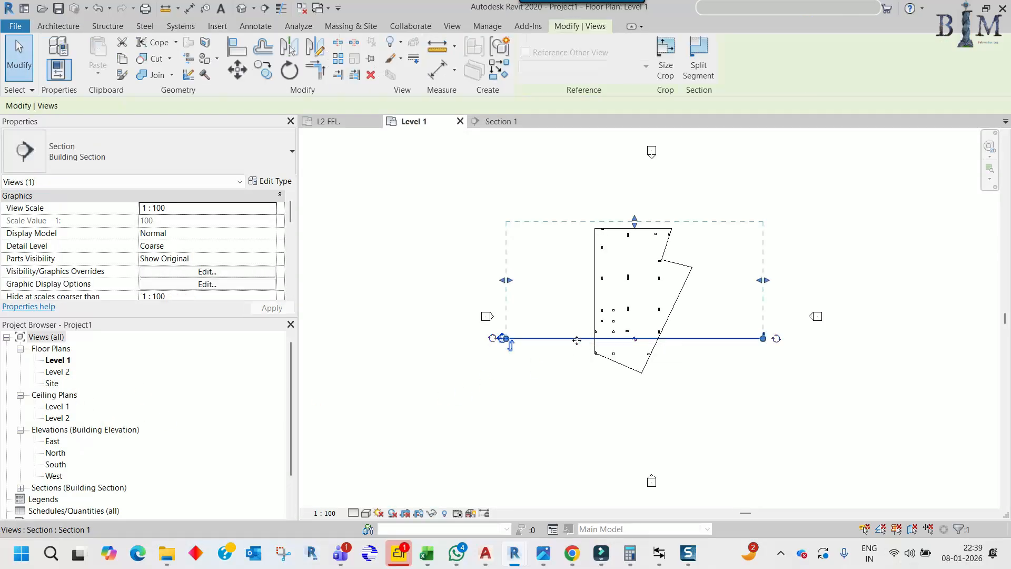
key("Escape")
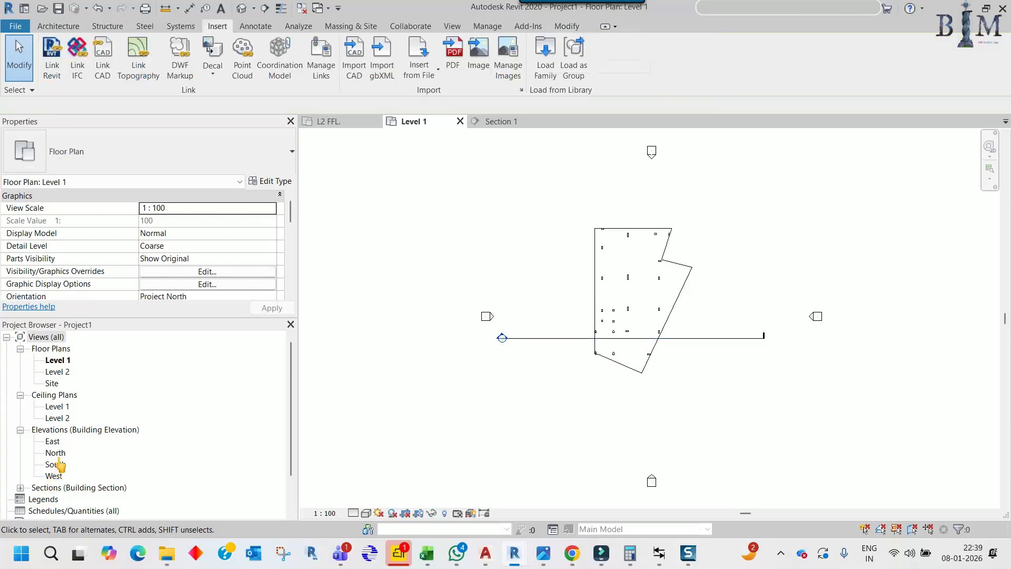
right_click(535, 338)
key("g")
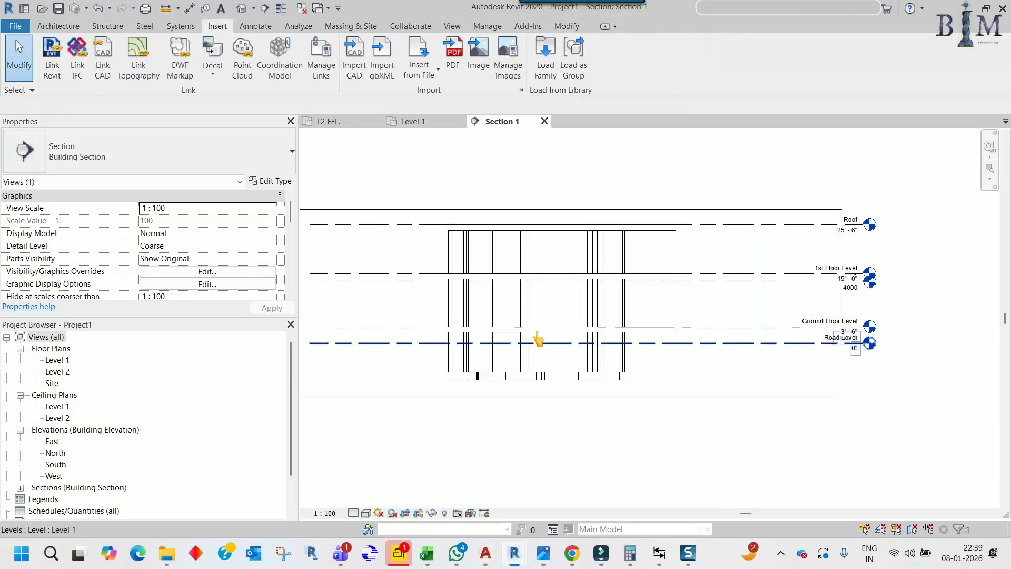
scroll(722, 316, "down", 1)
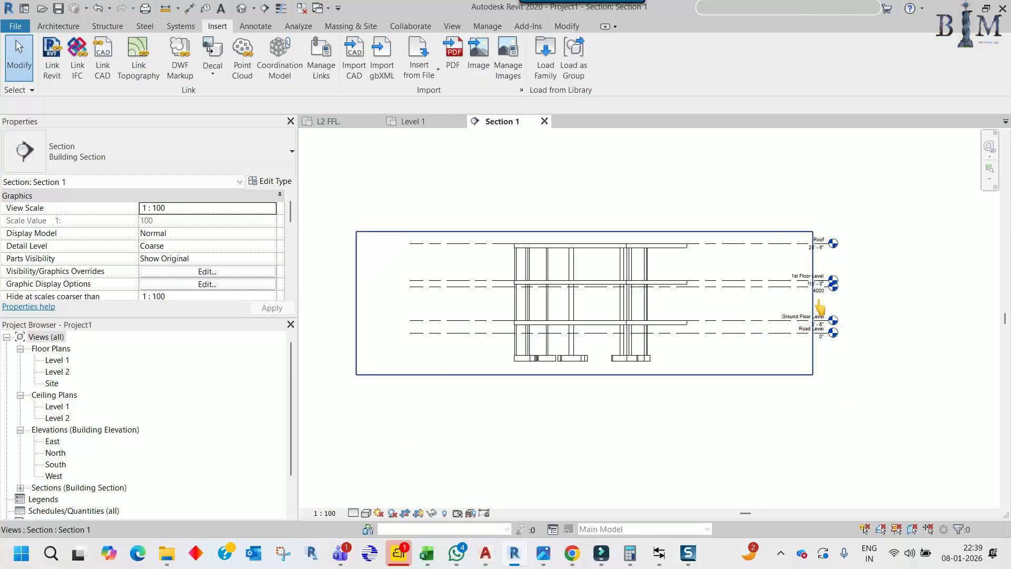
Hide the linked Home Structure.rvt model in the Section 1 view through the visibility overrides
key("v")
key("g")
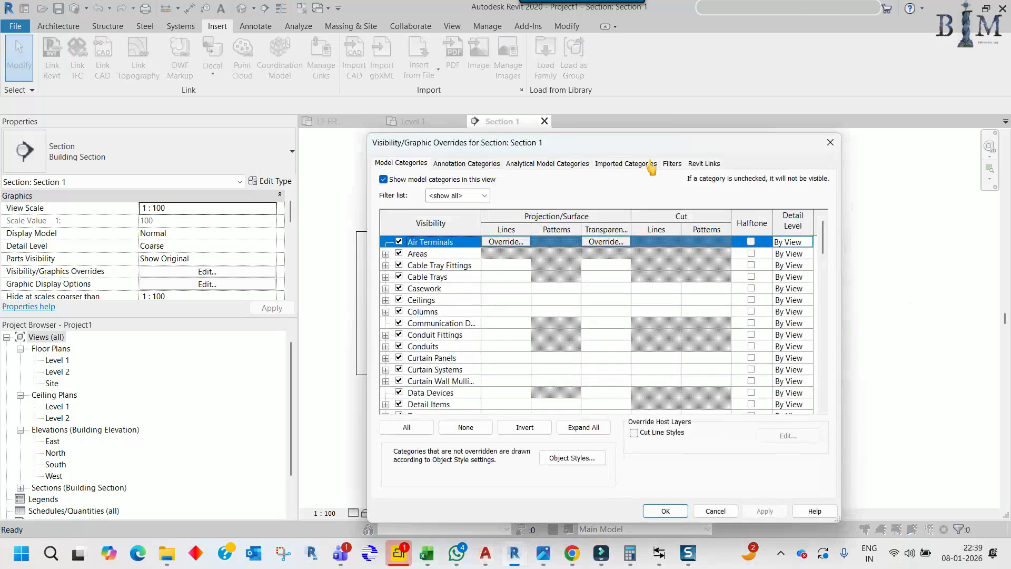
left_click(702, 163)
left_click(664, 507)
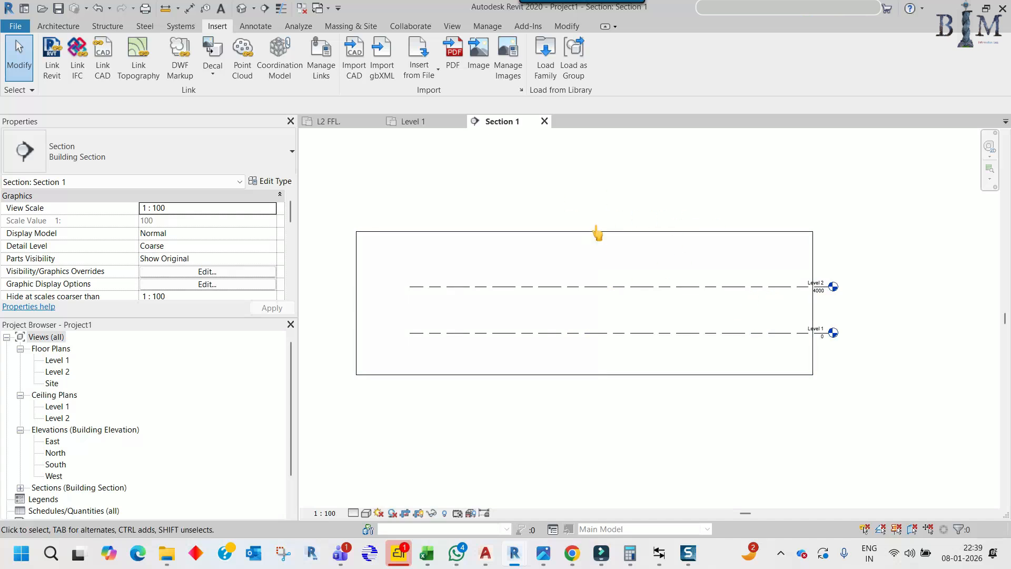
Turn the visibility of the Home Structure.rvt link back on in the Section 1 view
key("v")
key("v")
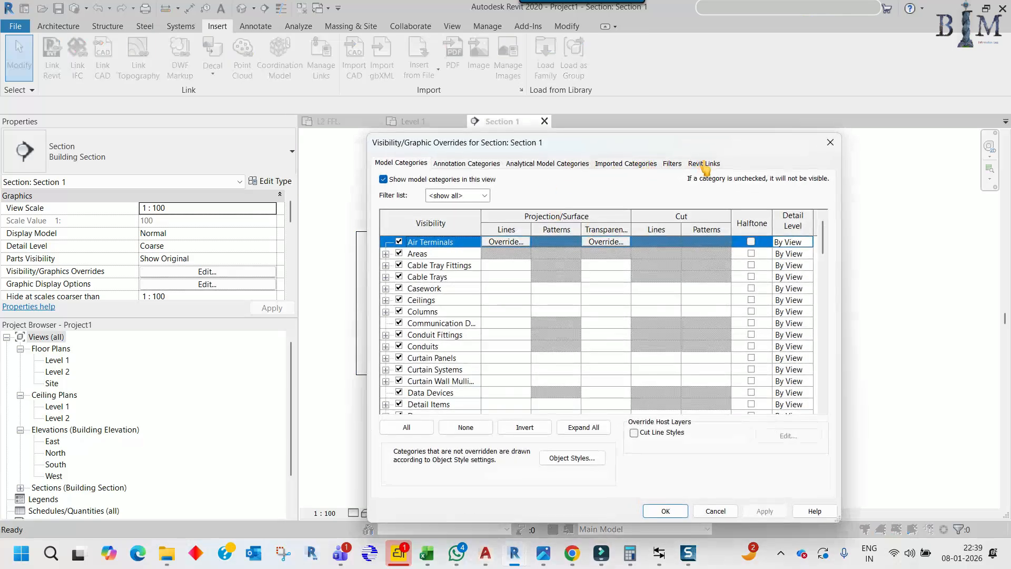
left_click(704, 164)
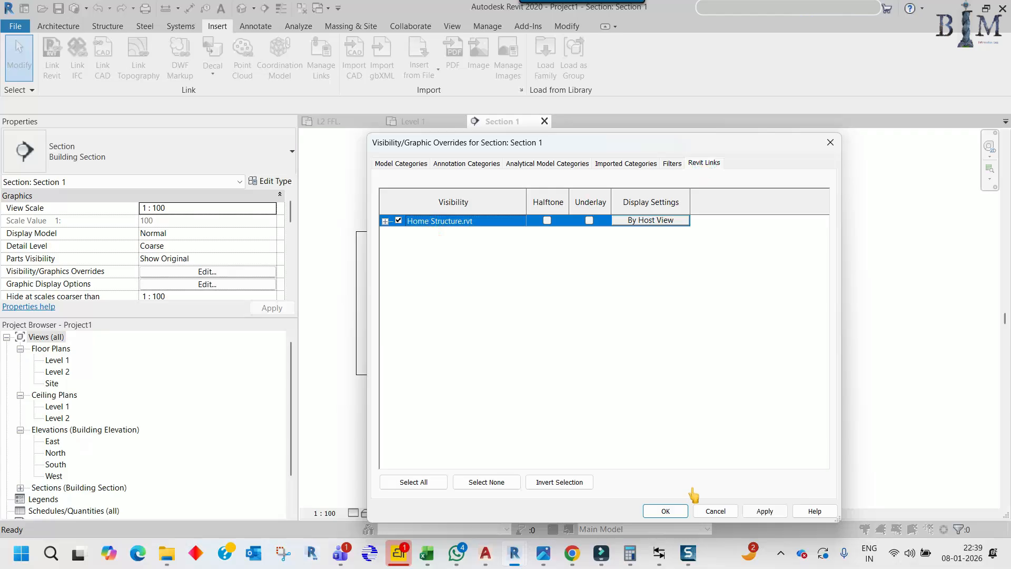
left_click(665, 510)
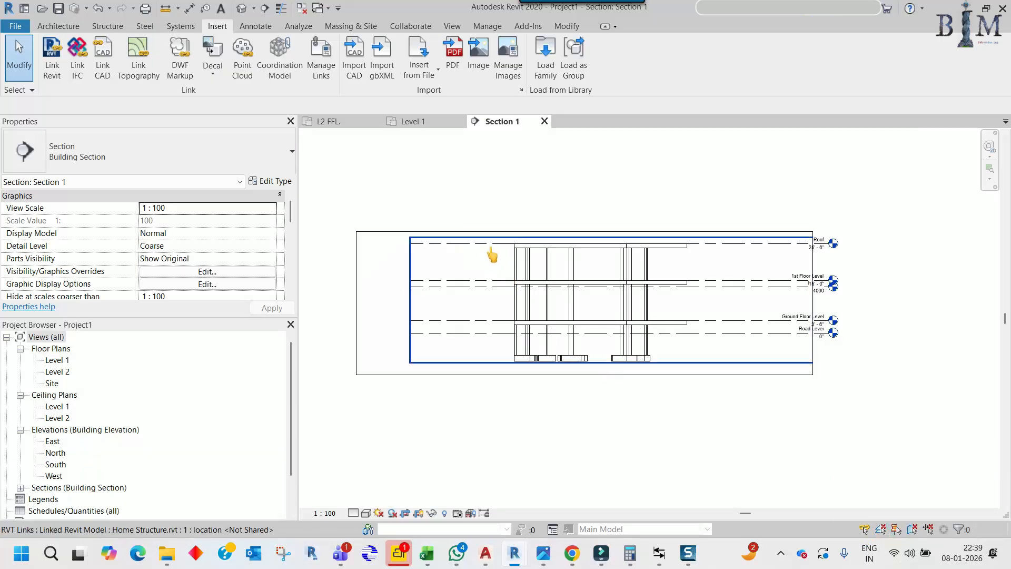
Start Copy/Monitor on the linked Home Structure model in the section view
left_click(410, 26)
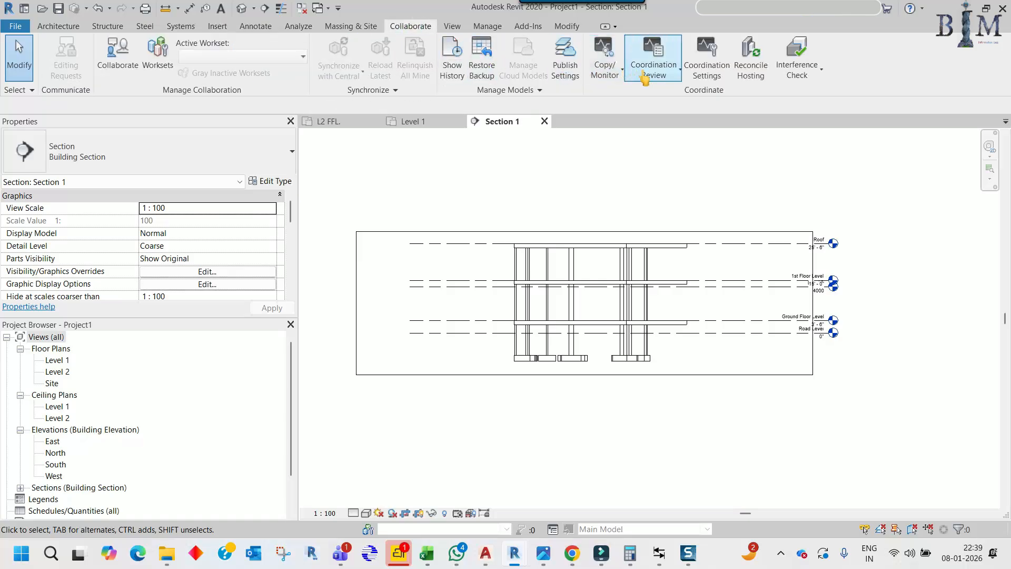
left_click(604, 64)
left_click(637, 120)
left_click(591, 241)
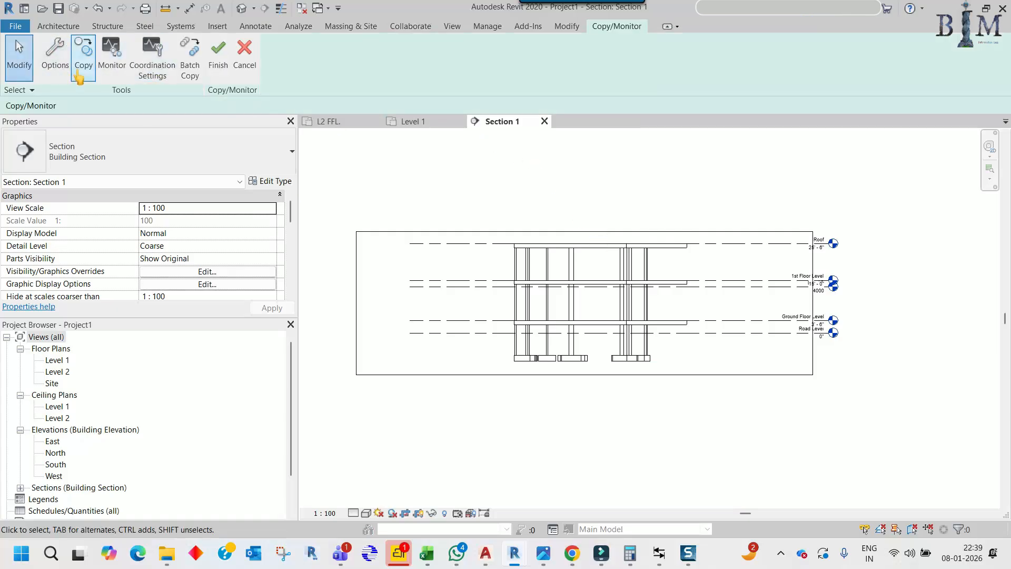
Copy only the levels from the linked model as a multiple selection, filtering out floors and walls, and finish Copy/Monitor
left_click(83, 57)
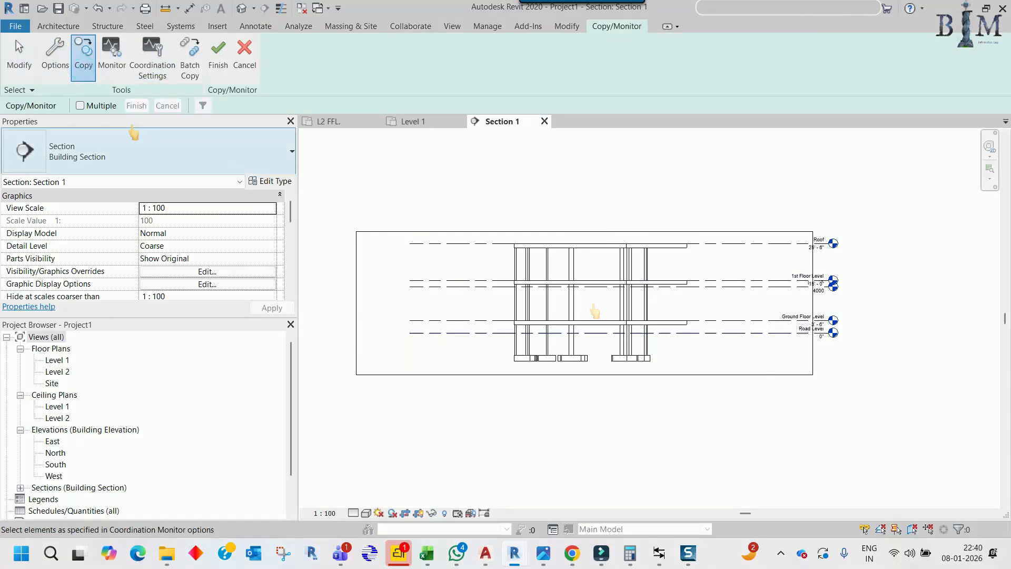
left_click(90, 106)
left_click_drag(381, 196, 871, 440)
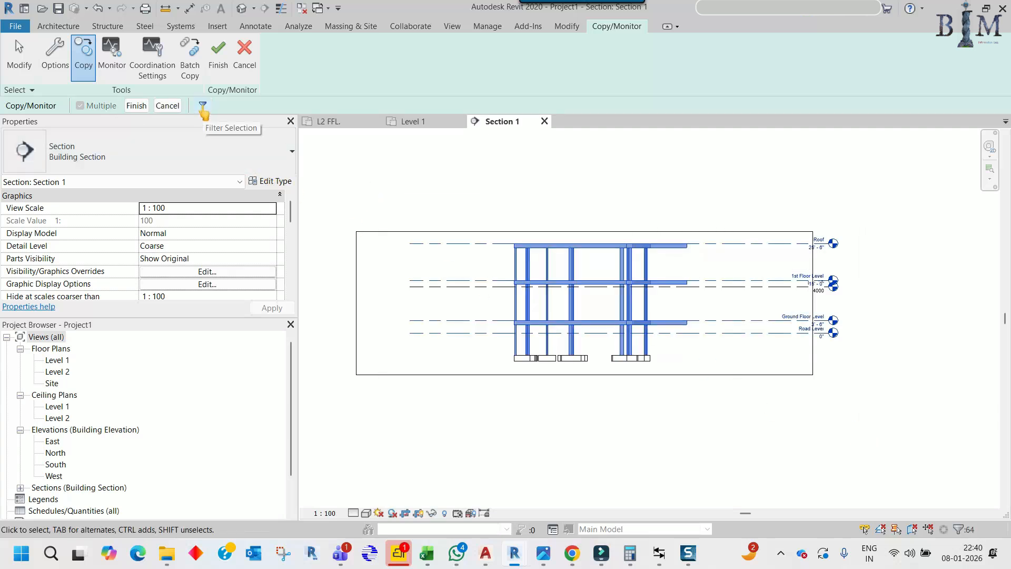
left_click(203, 106)
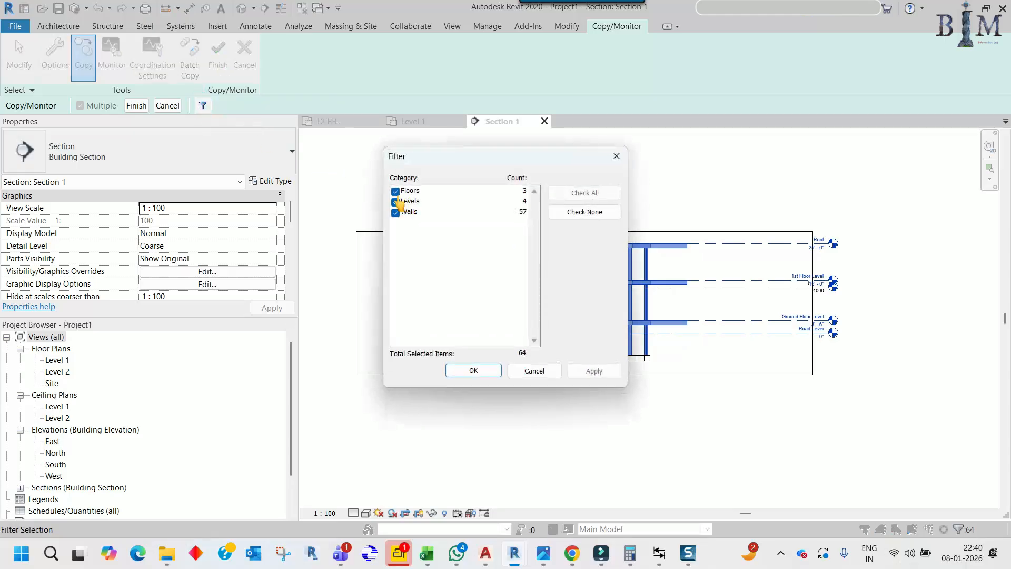
left_click(395, 191)
left_click(395, 212)
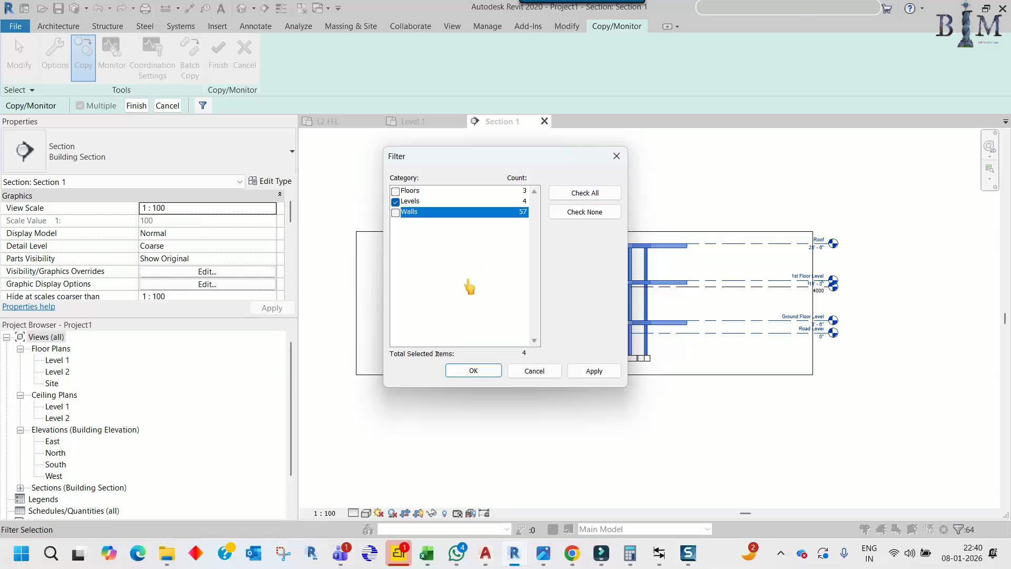
left_click(463, 372)
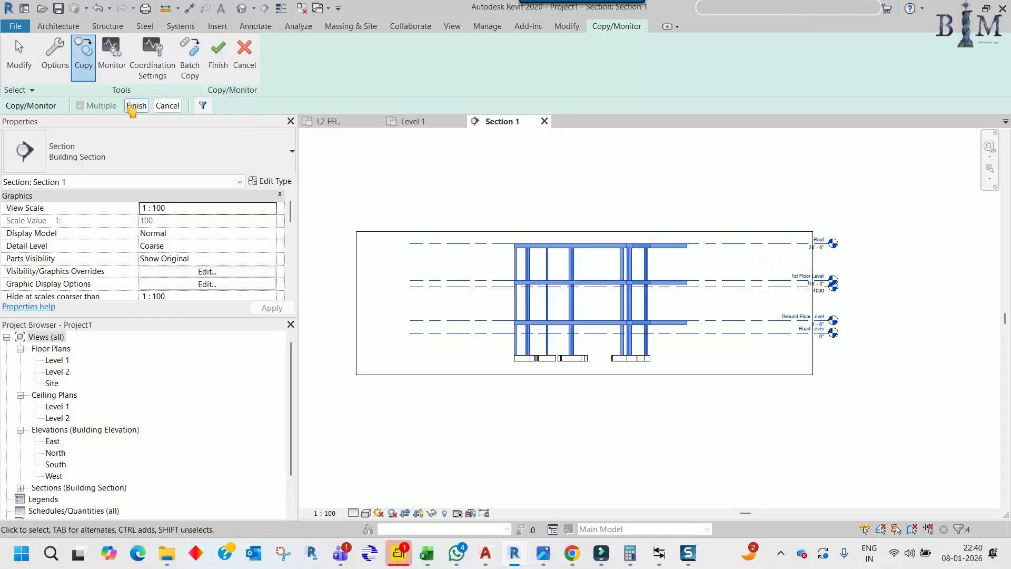
left_click(130, 104)
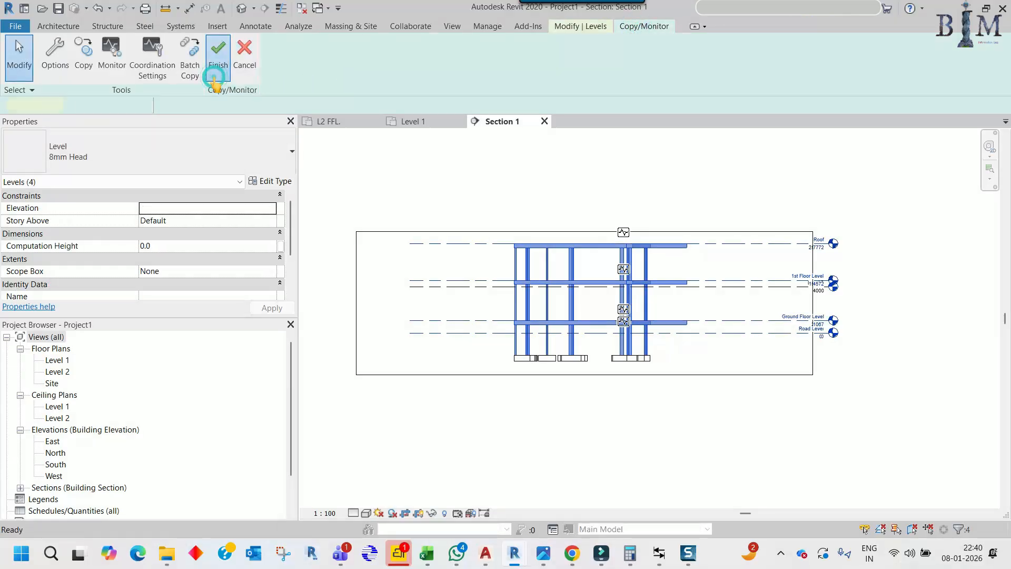
left_click(217, 68)
left_click(763, 243)
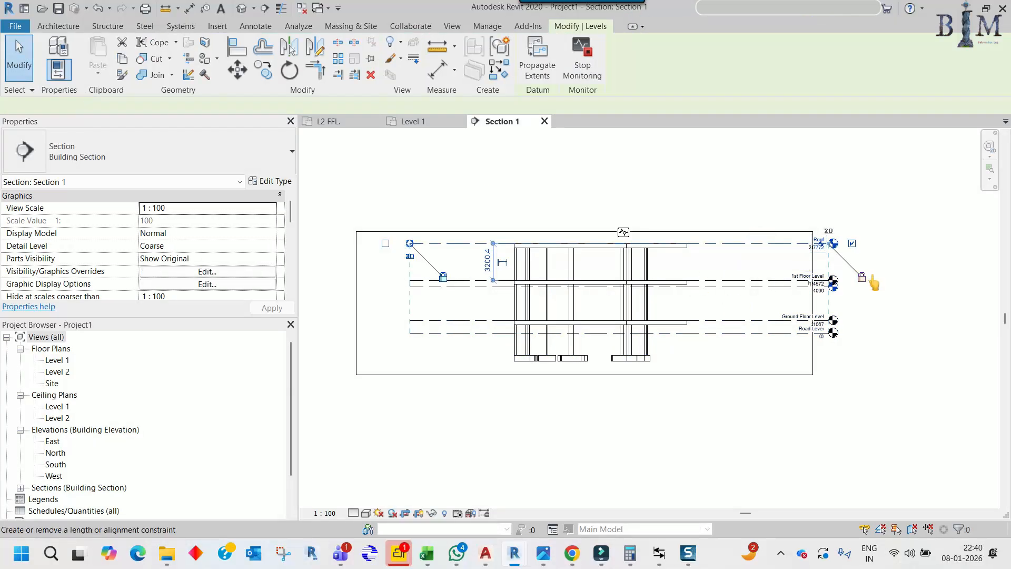
key("Escape")
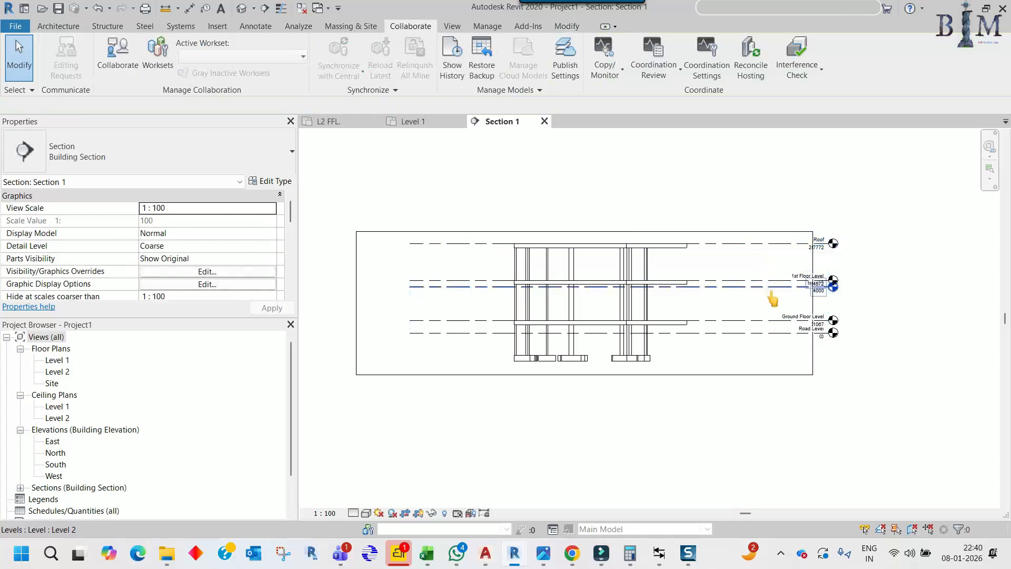
Hide the Home Structure.rvt link in Section 1 through the visibility overrides
key("v")
key("g")
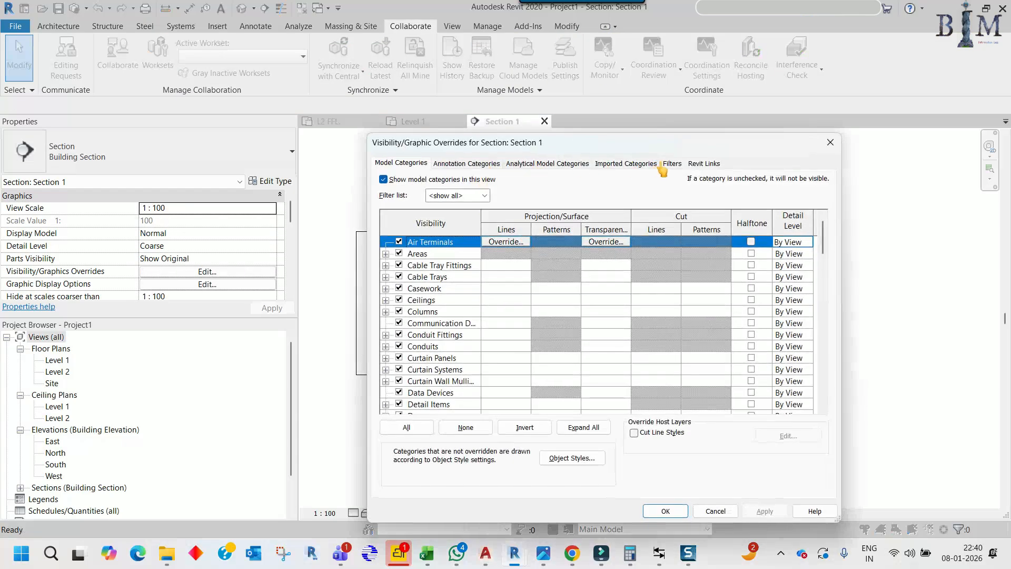
left_click(706, 163)
left_click(399, 220)
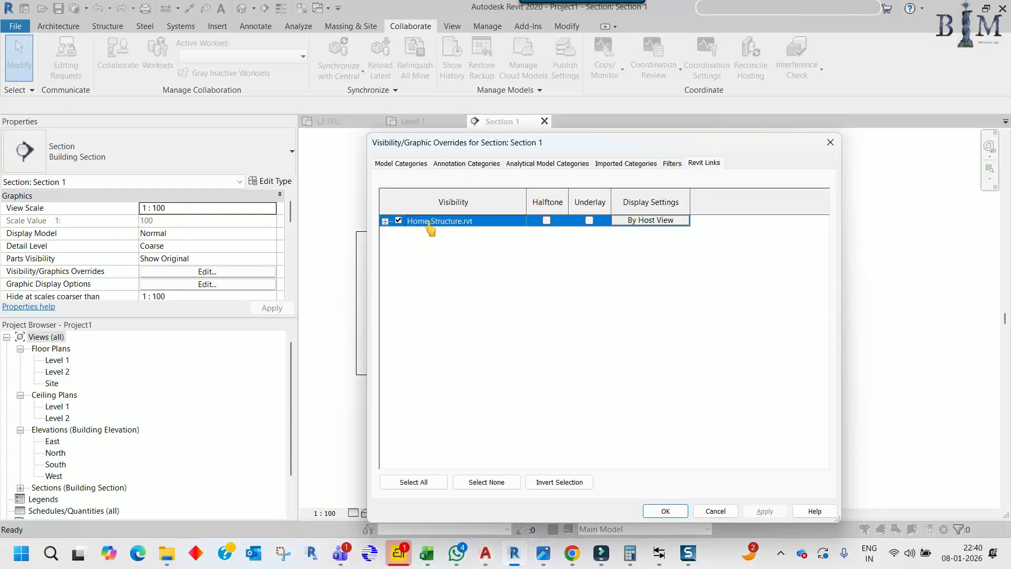
left_click(666, 511)
Delete the default Level 2 at elevation 4000 together with its floor and ceiling plan views
scroll(792, 323, "up", 3)
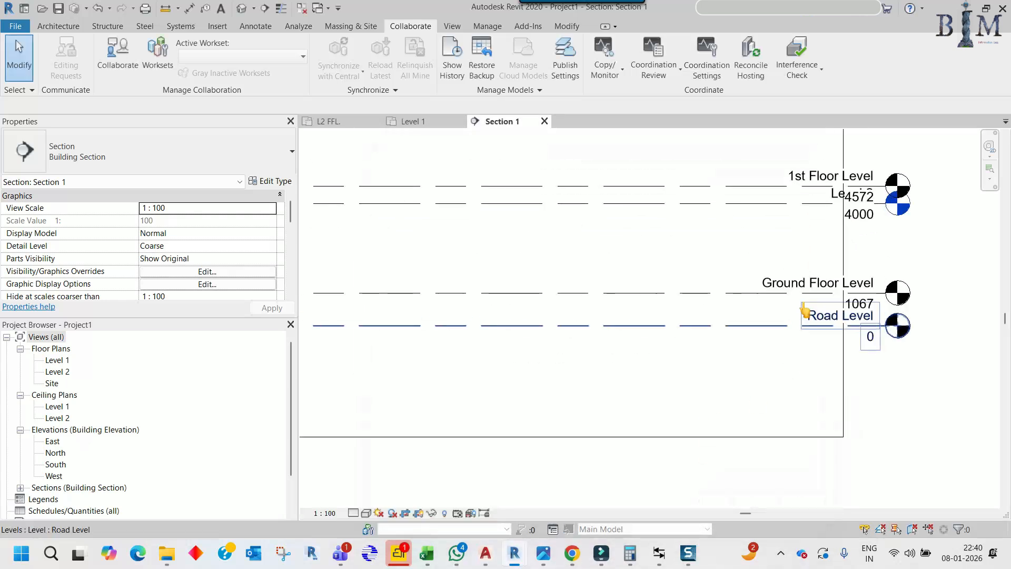
middle_click_drag(823, 322, 750, 435)
scroll(768, 322, "up", 2)
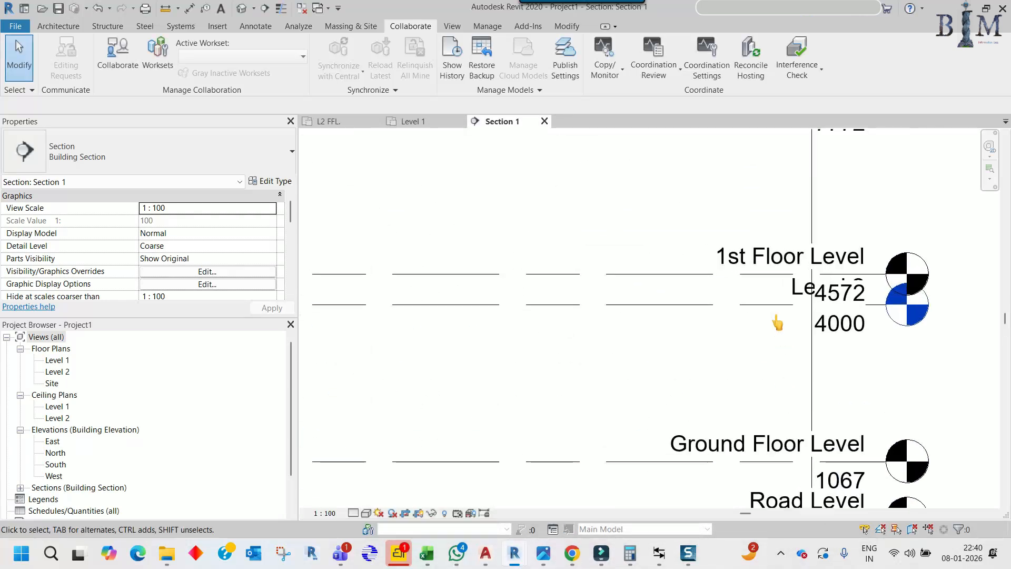
left_click(788, 293)
middle_click_drag(778, 300, 777, 355)
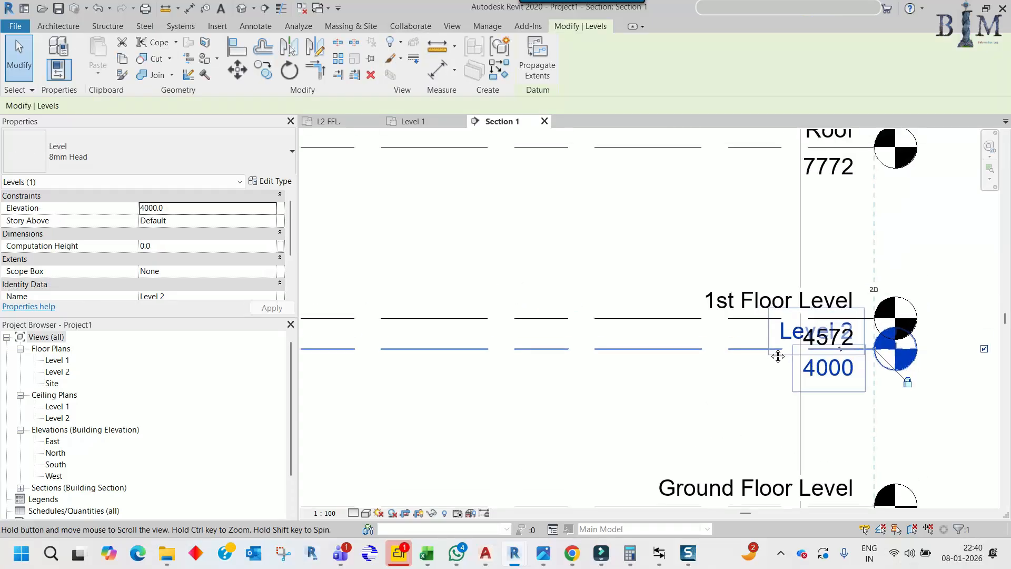
key("Delete")
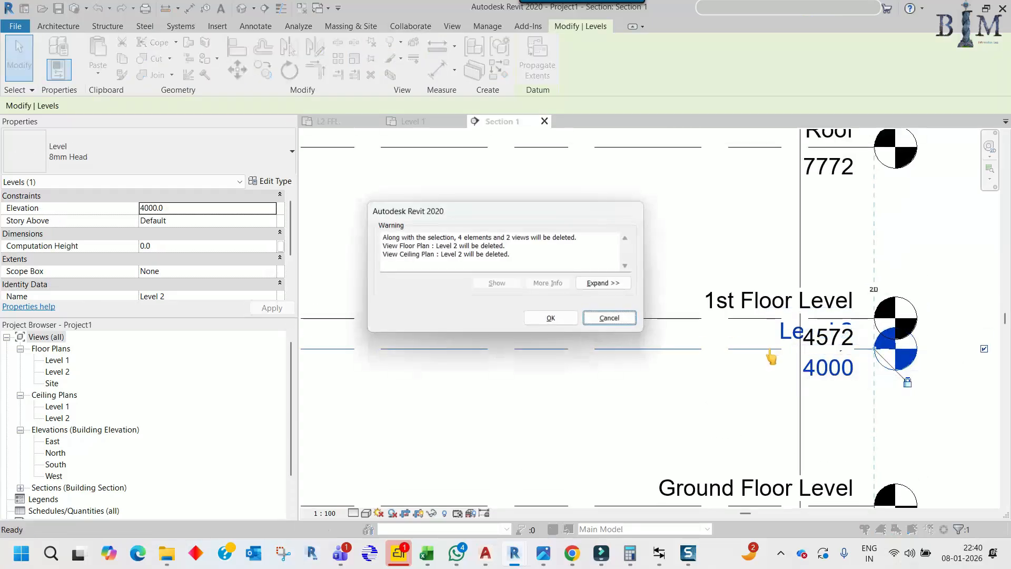
left_click(532, 319)
Delete the default Level 1 that overlaps Road Level, together with its floor, ceiling and site plan views
scroll(685, 316, "down", 3)
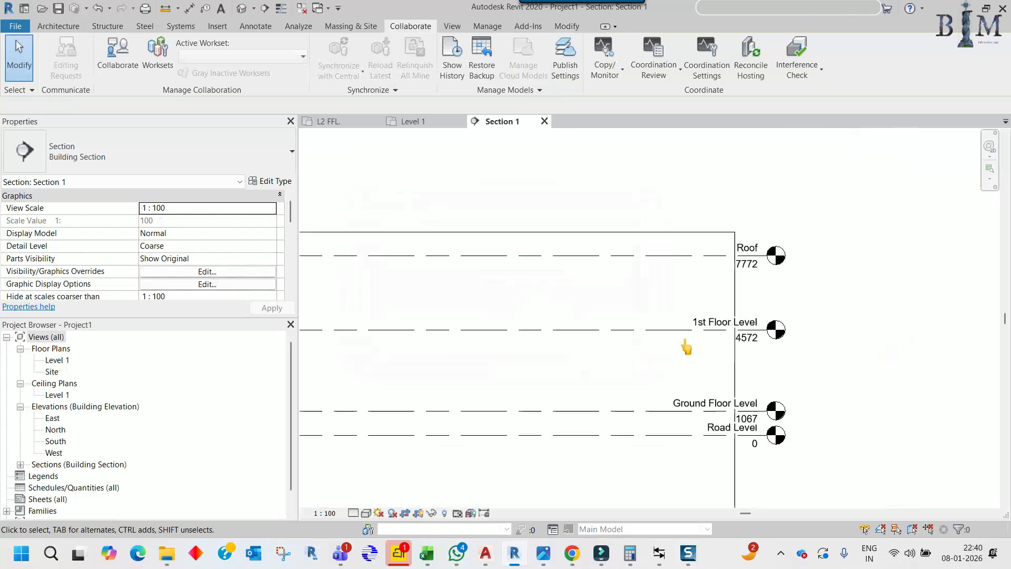
scroll(695, 346, "down", 1)
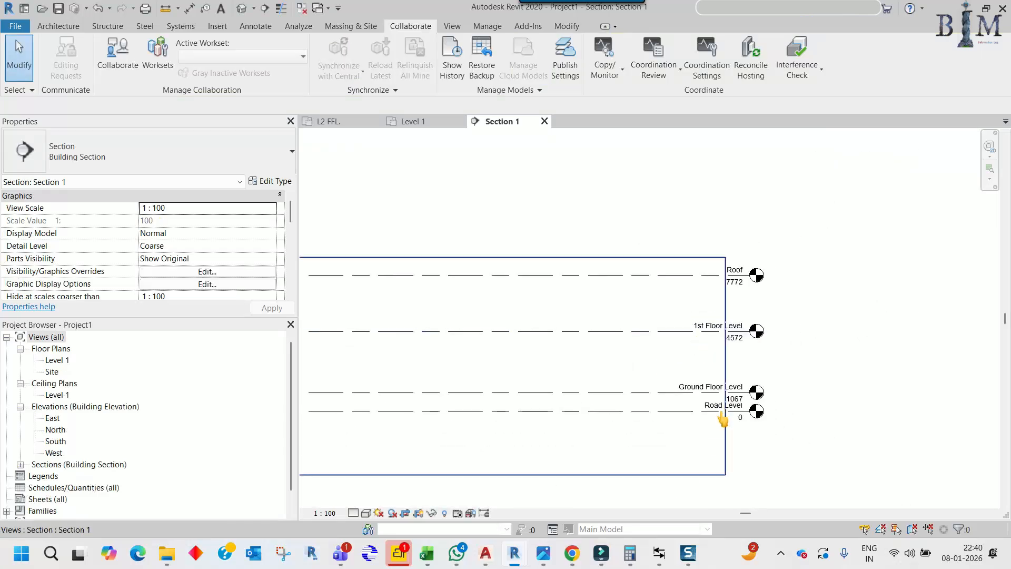
scroll(723, 420, "up", 2)
left_click(770, 411)
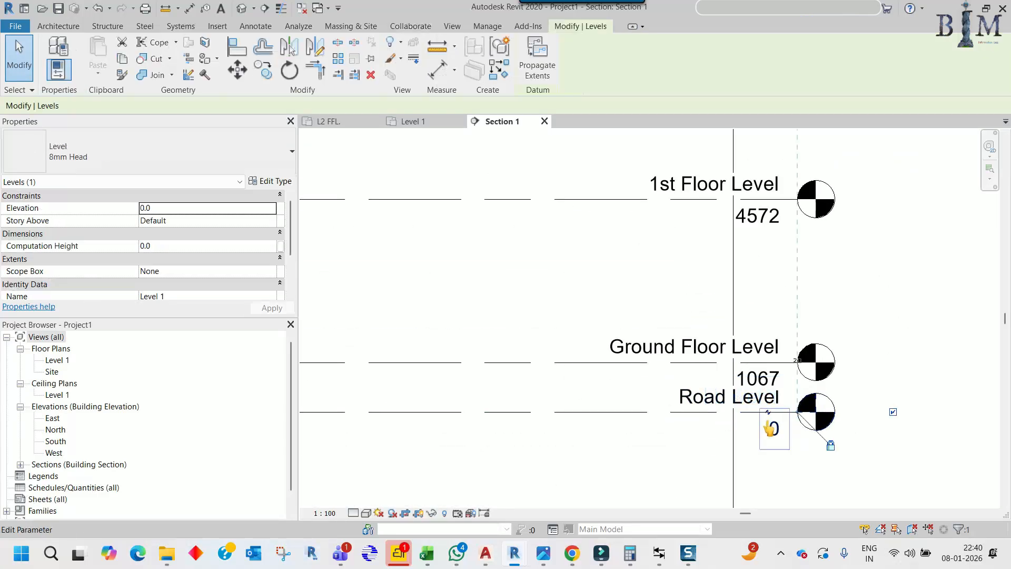
key("Delete")
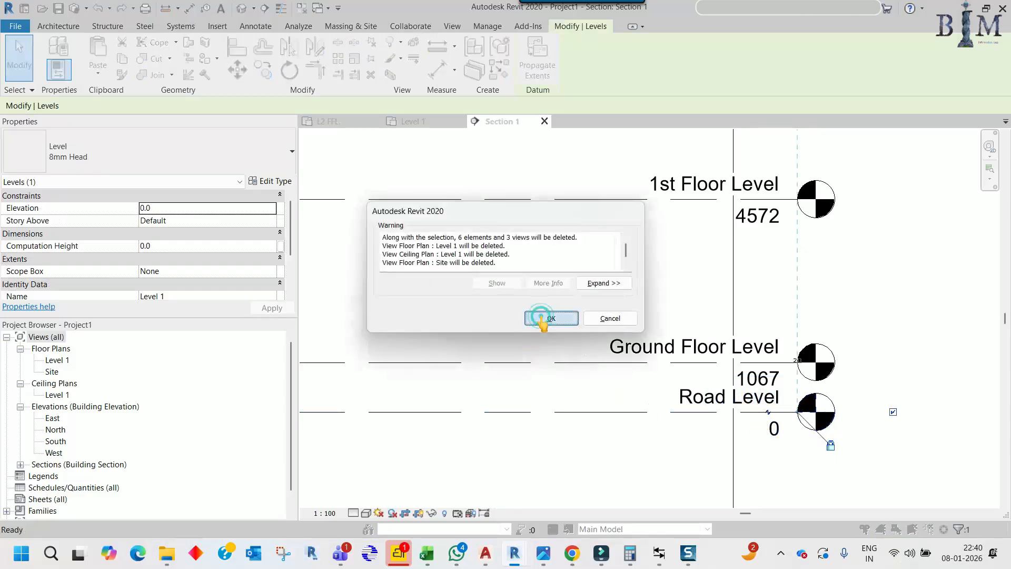
left_click(548, 316)
scroll(722, 298, "down", 2)
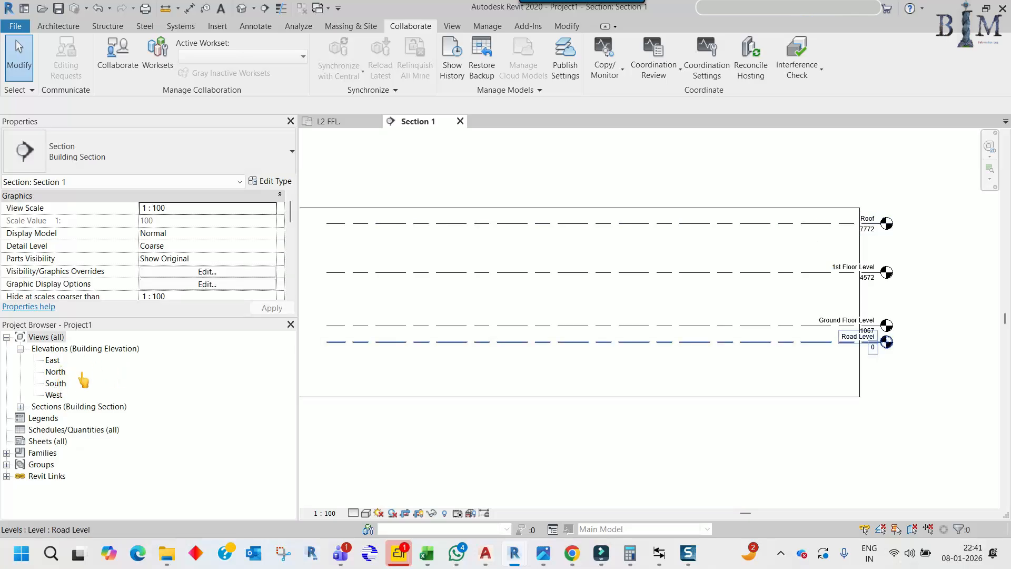
Create floor plan views for 1st Floor Level, Ground Floor Level, Road Level and Roof, and list them in the project browser
left_click(451, 25)
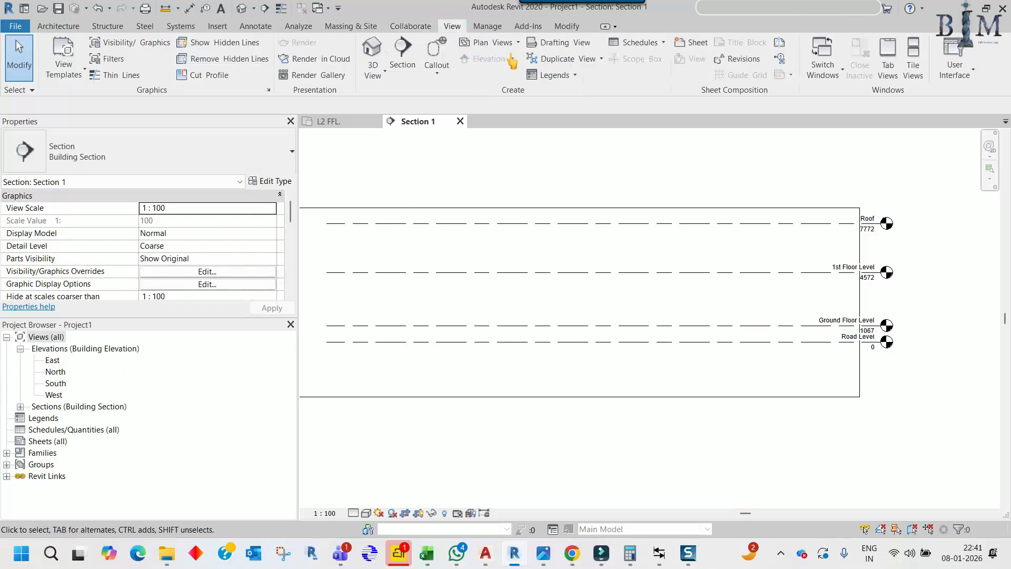
left_click(495, 42)
left_click(503, 64)
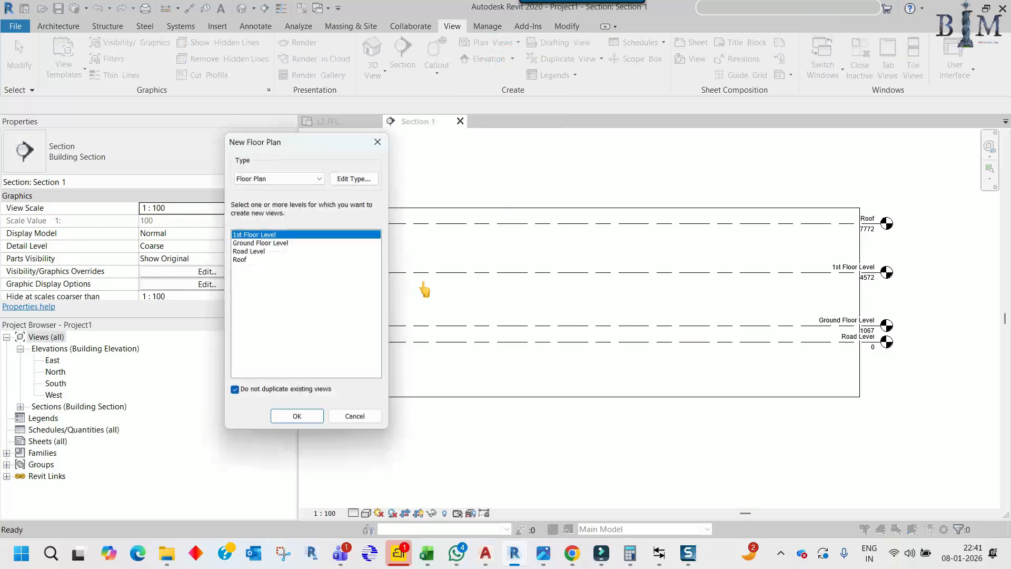
left_click(263, 250, "shift")
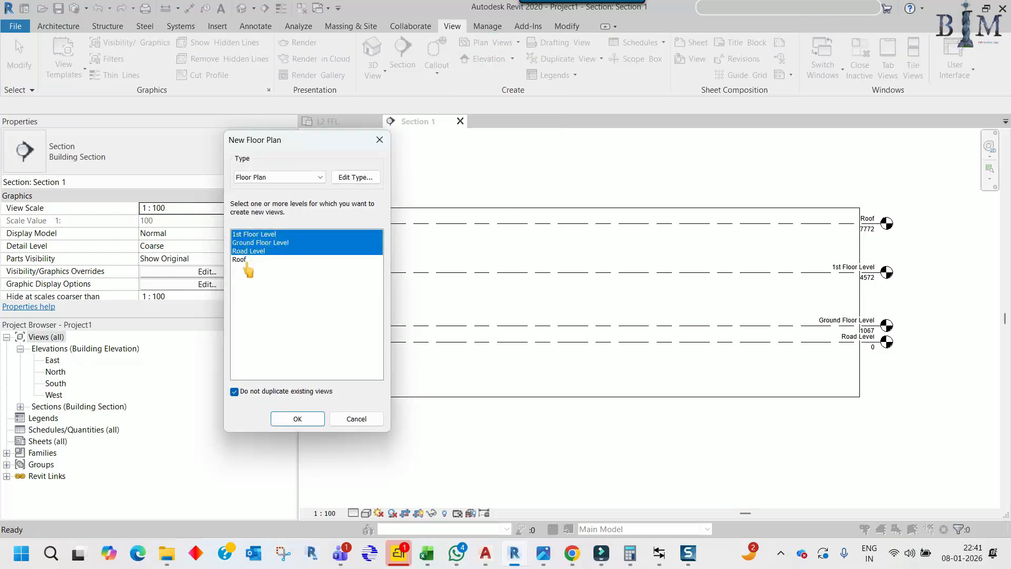
left_click(239, 259, "shift")
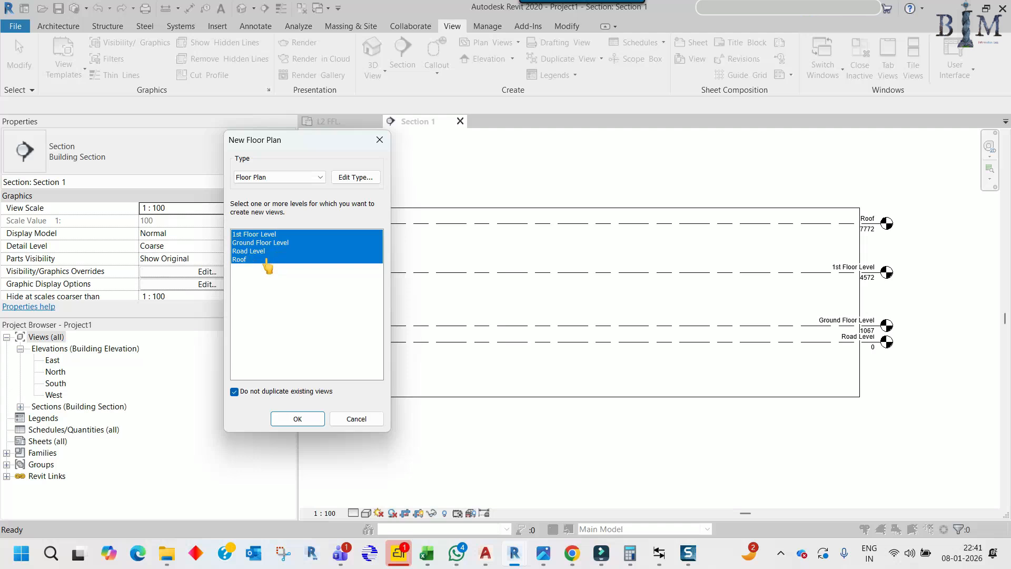
left_click(293, 416)
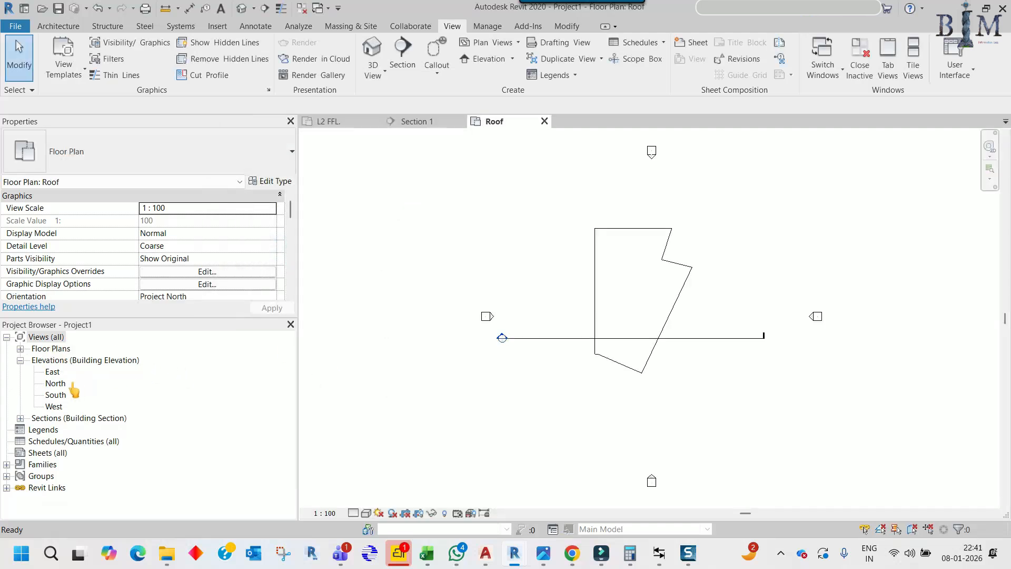
left_click(20, 349)
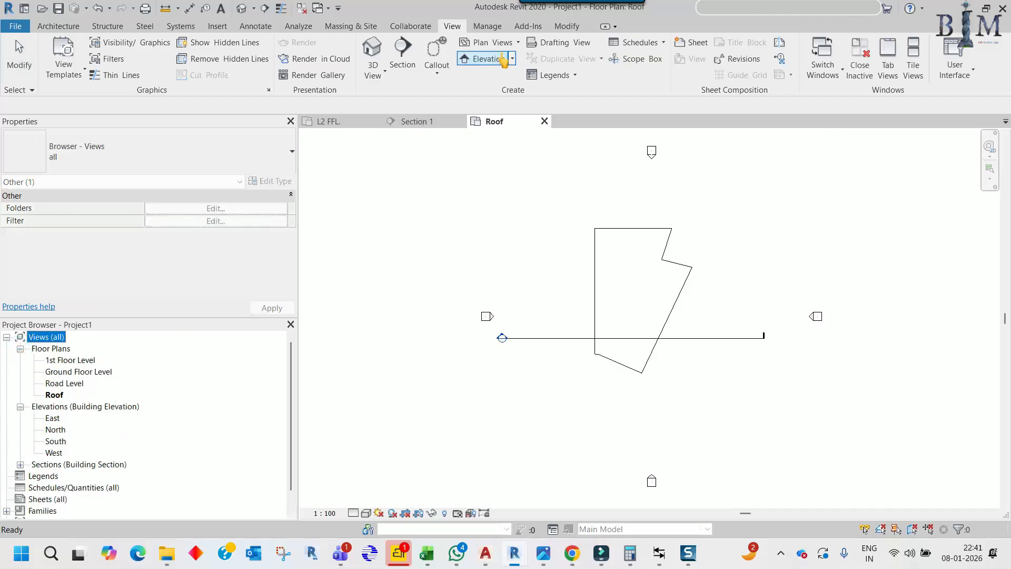
Create reflected ceiling plans for 1st Floor Level and Ground Floor Level, and list them in the project browser
left_click(487, 42)
left_click(504, 91)
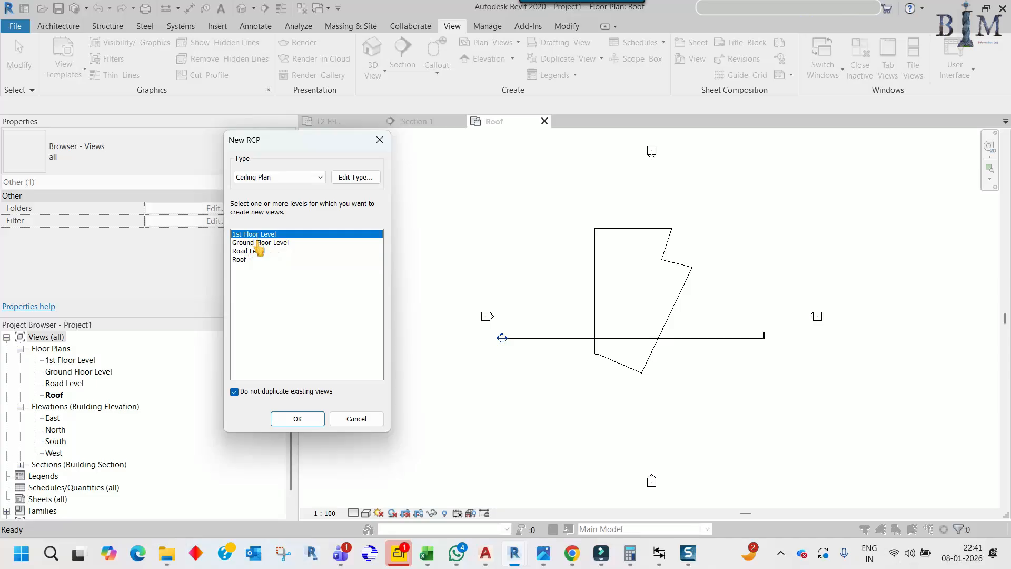
left_click(258, 242, "ctrl")
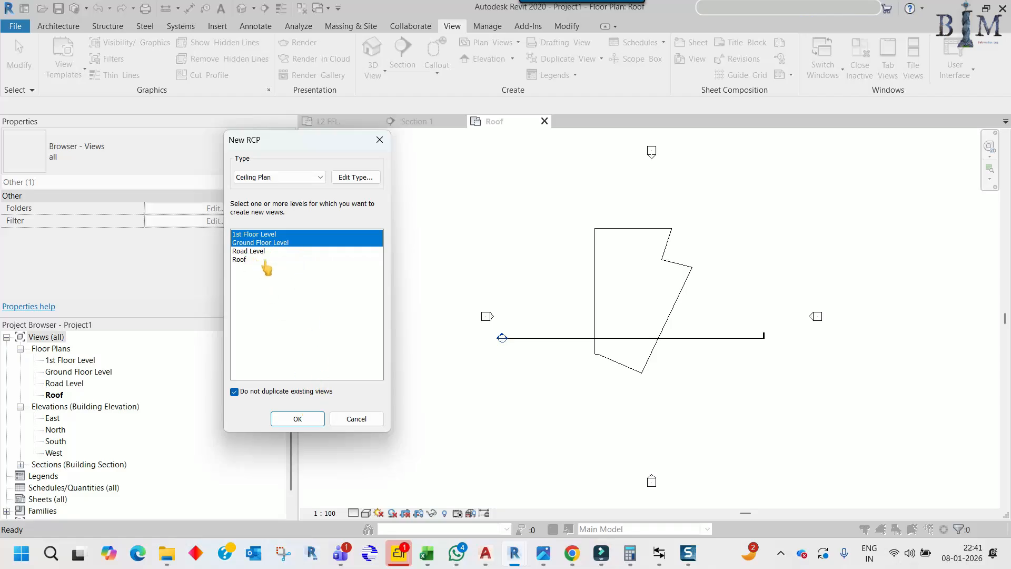
left_click(297, 418)
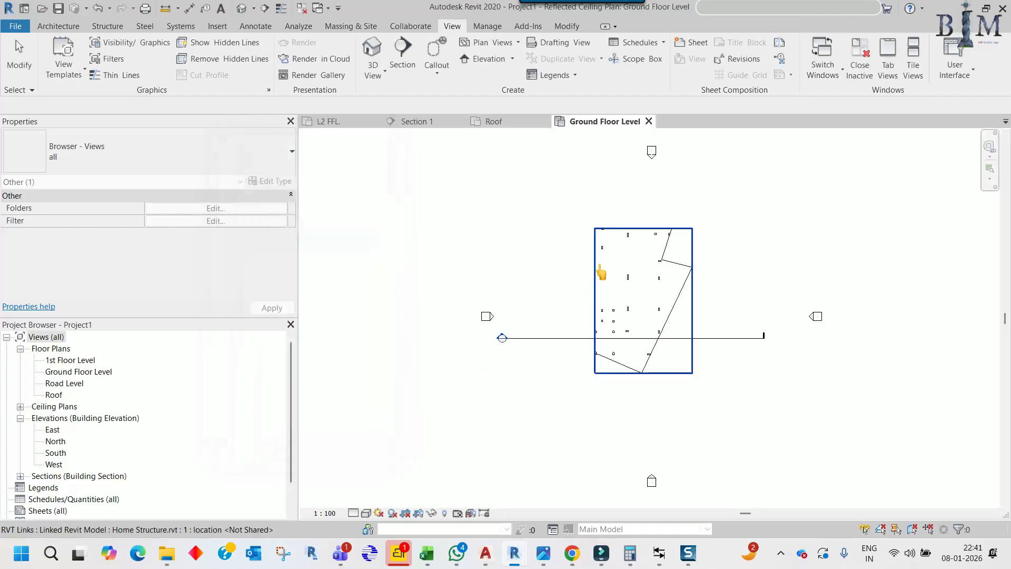
left_click(20, 406)
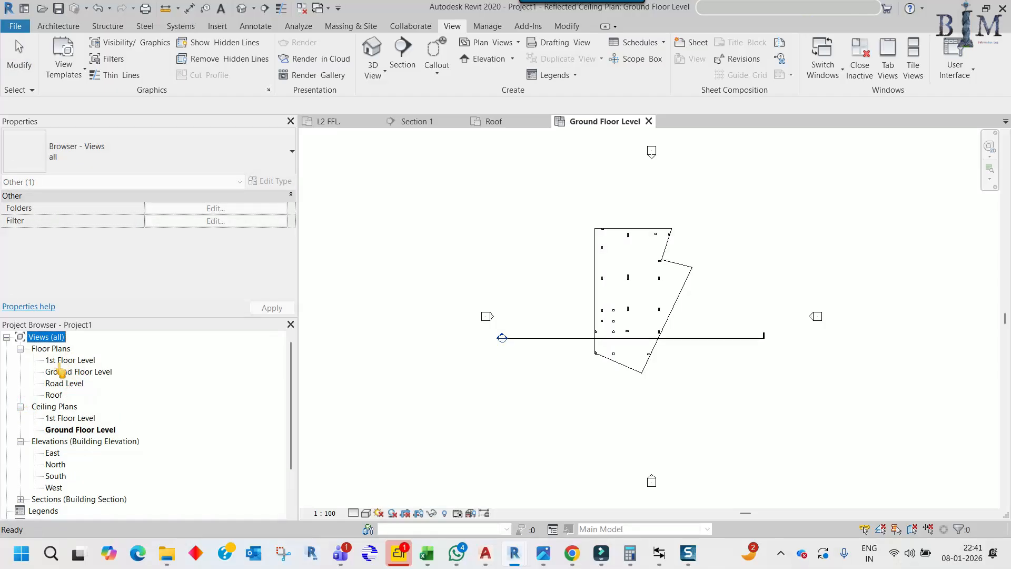
left_click(456, 251)
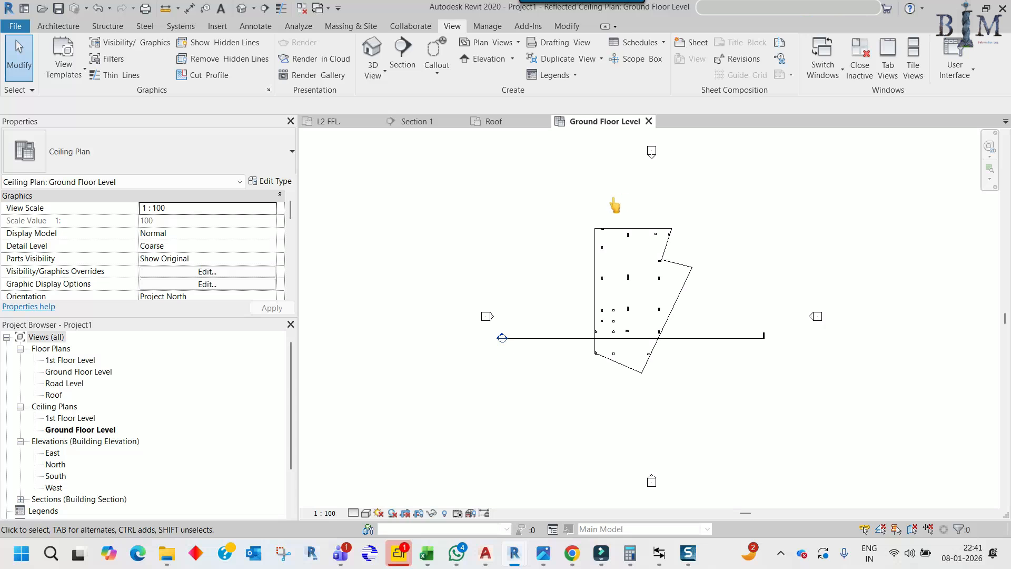
Save the project as Home Architecture.rvt in the Working folder
key("ctrl+s")
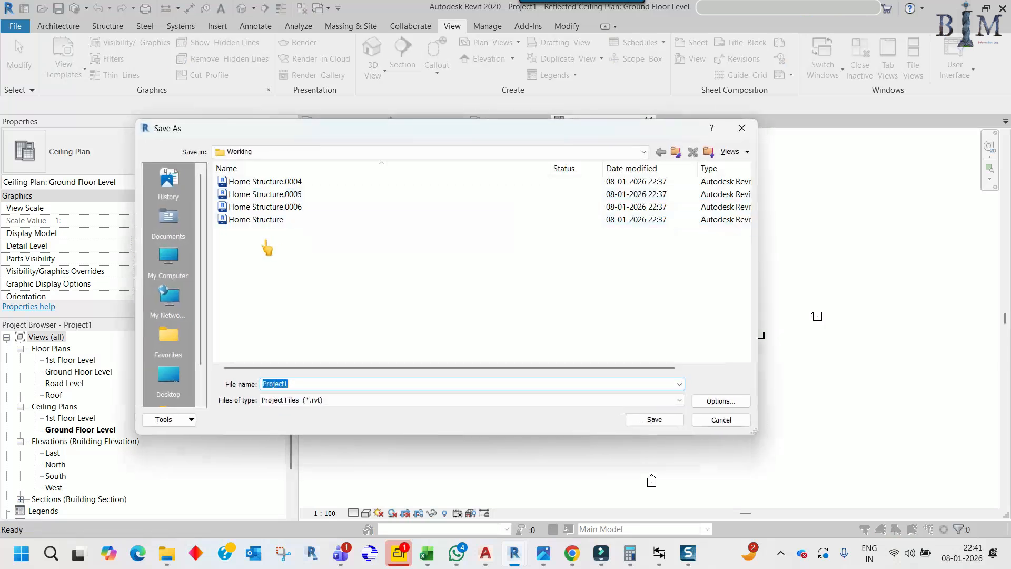
left_click(260, 219)
left_click(285, 384)
left_click(285, 384)
left_click_drag(282, 385, 304, 385)
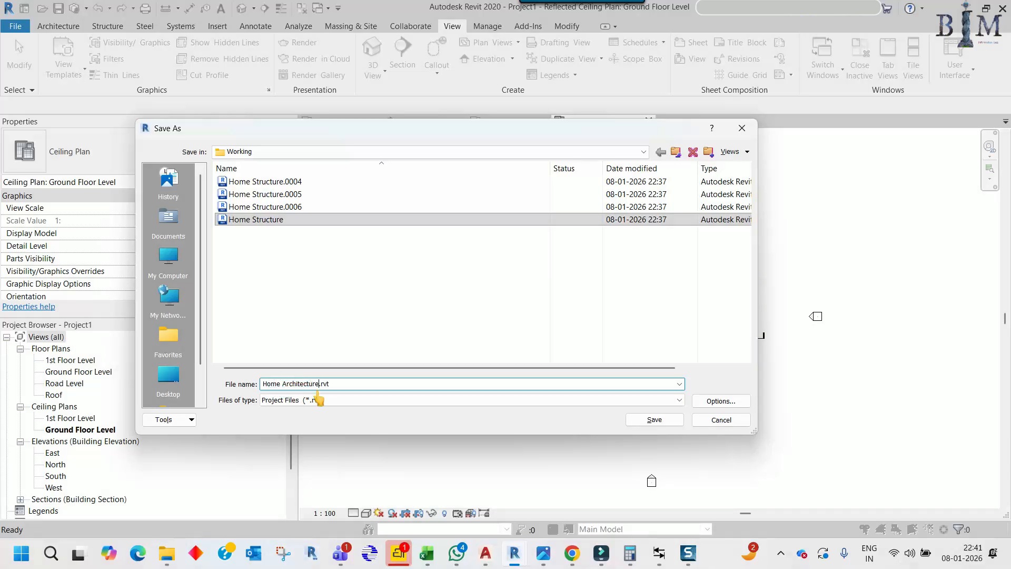
left_click(643, 421)
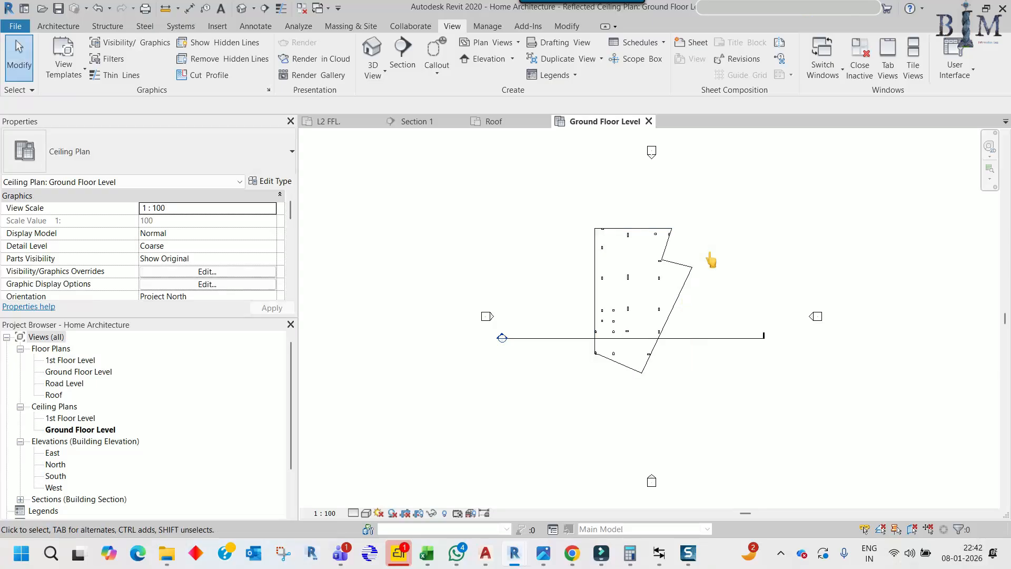
Open the Ground Floor Level floor plan and close the project's inactive views
double_click(79, 371)
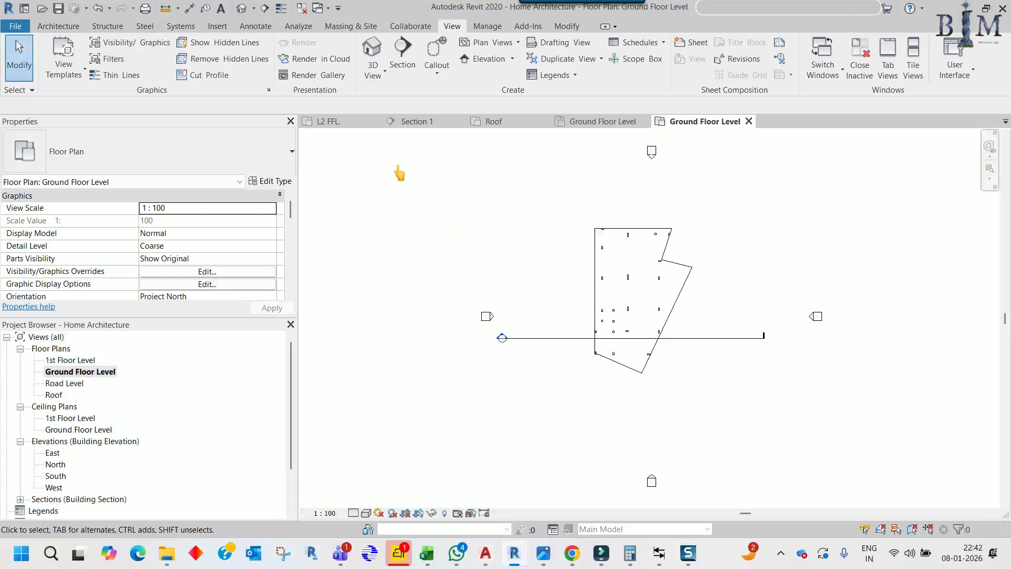
left_click(302, 8)
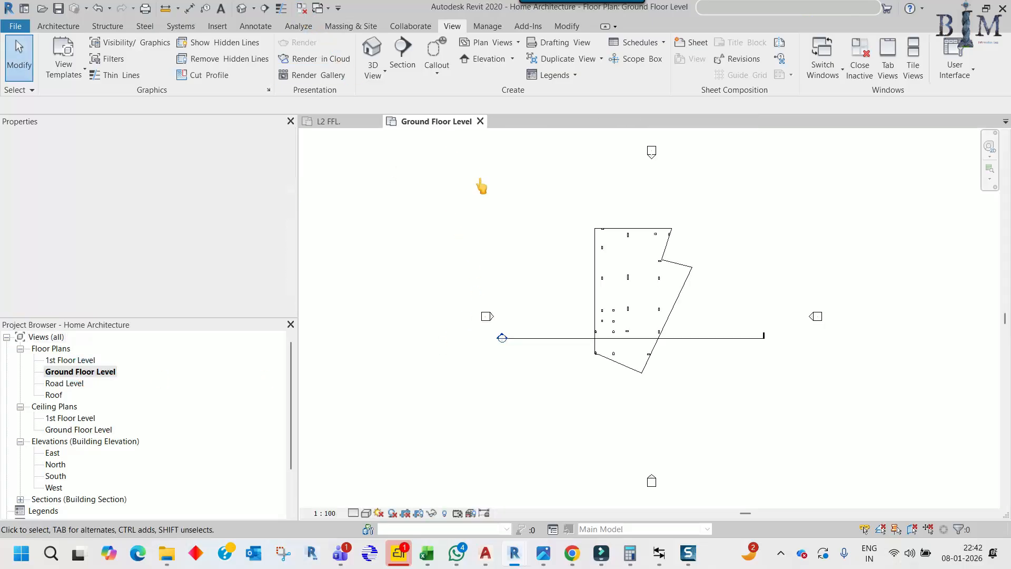
Link Arch GF.dwg into the Ground Floor Level plan for the current view only, with Auto - Origin to Origin positioning
left_click(332, 128)
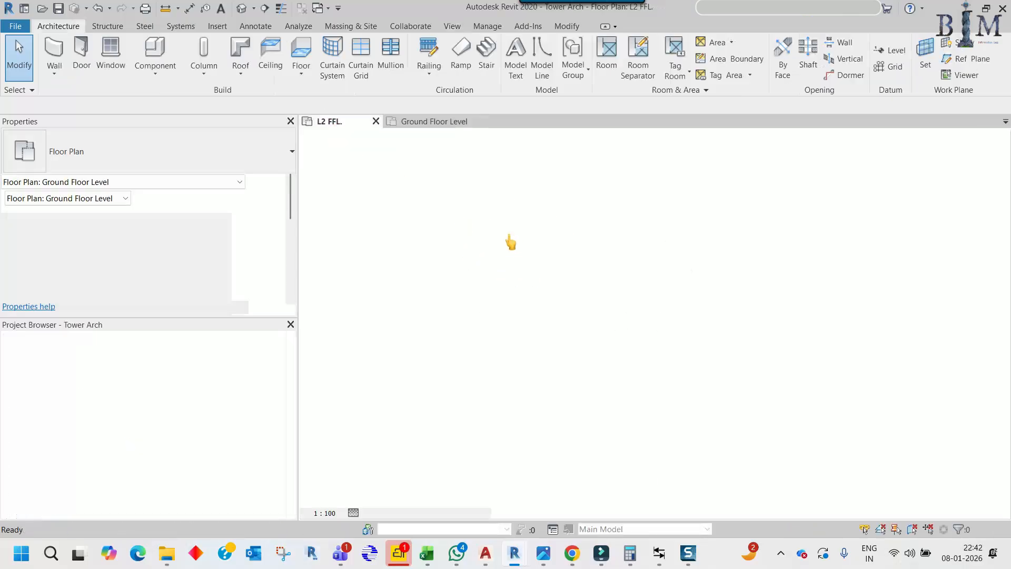
left_click(425, 122)
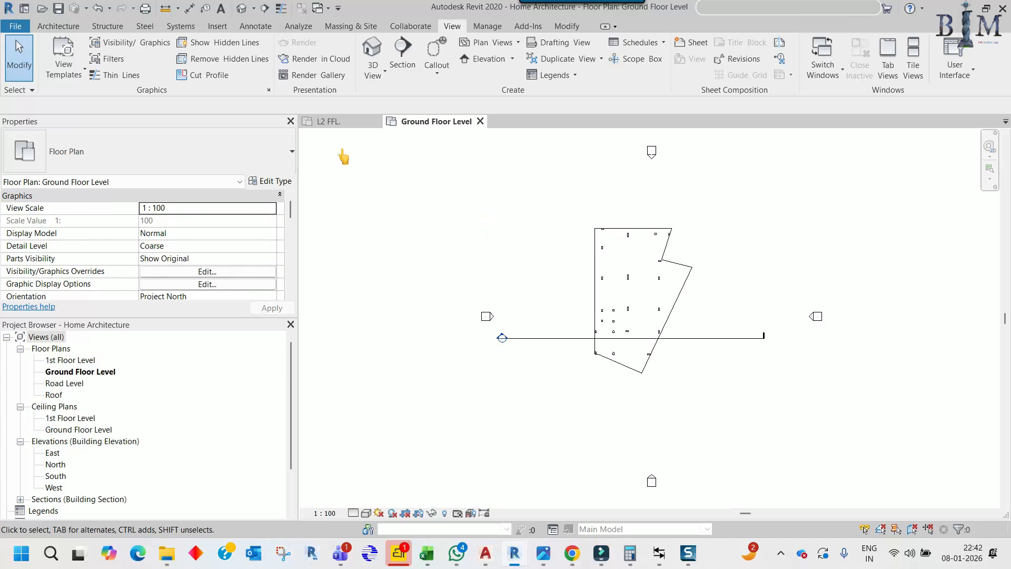
left_click(217, 26)
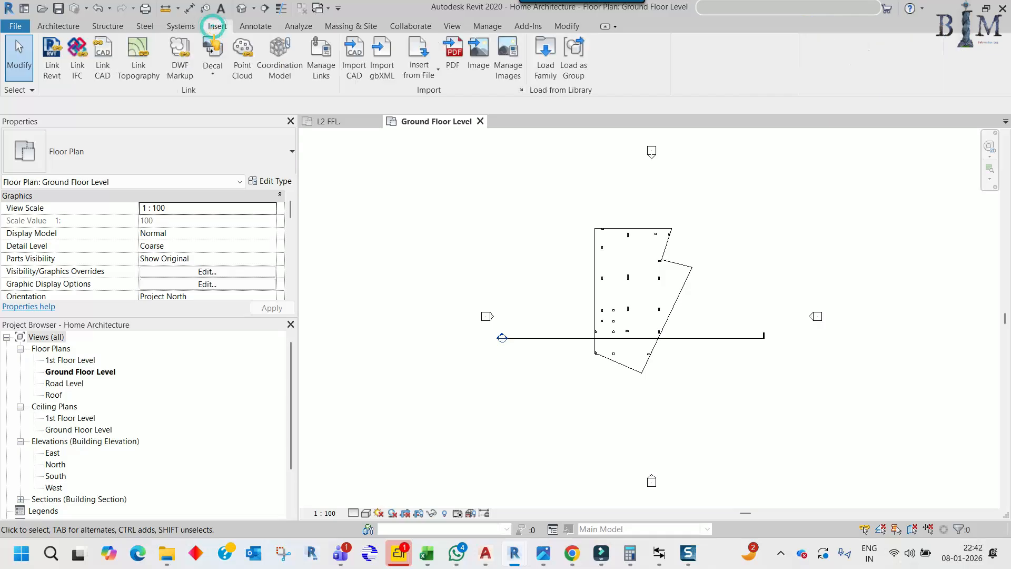
left_click(98, 69)
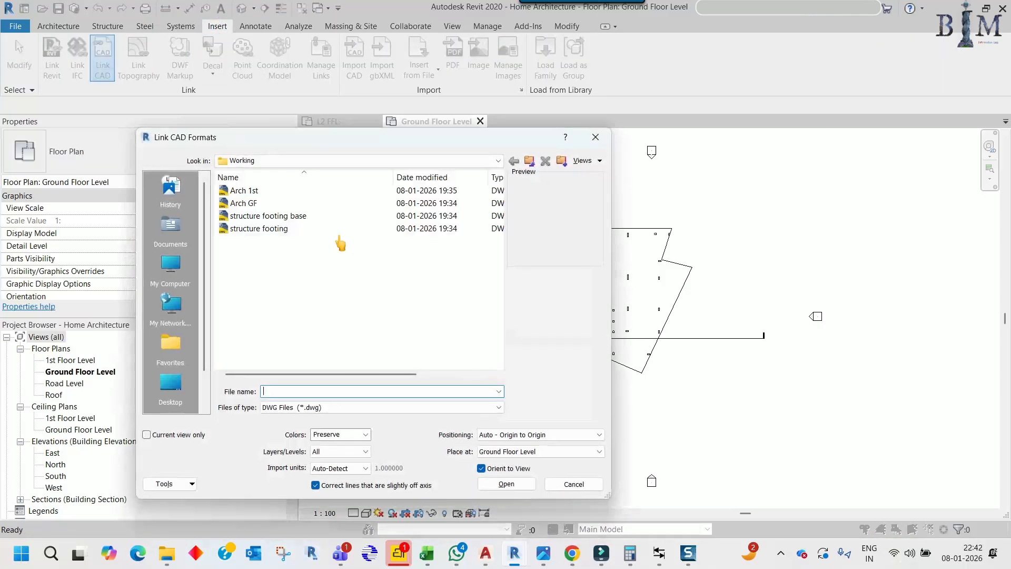
left_click(247, 204)
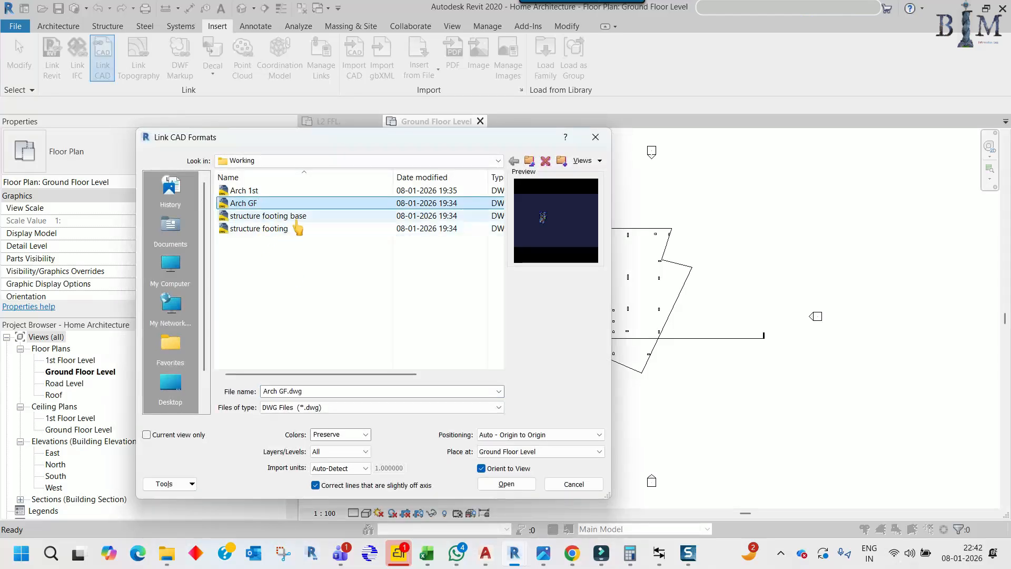
left_click(146, 434)
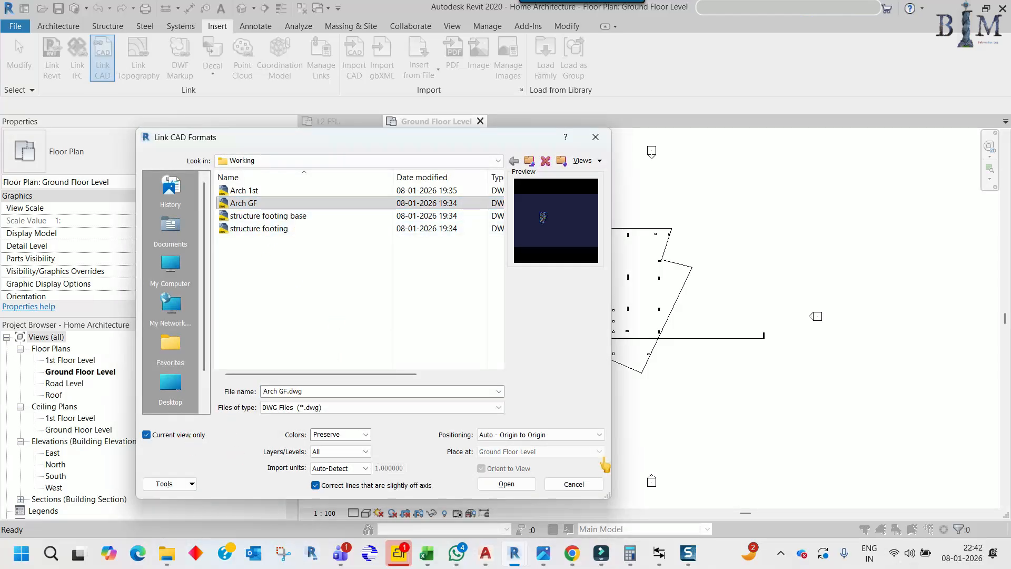
left_click(507, 484)
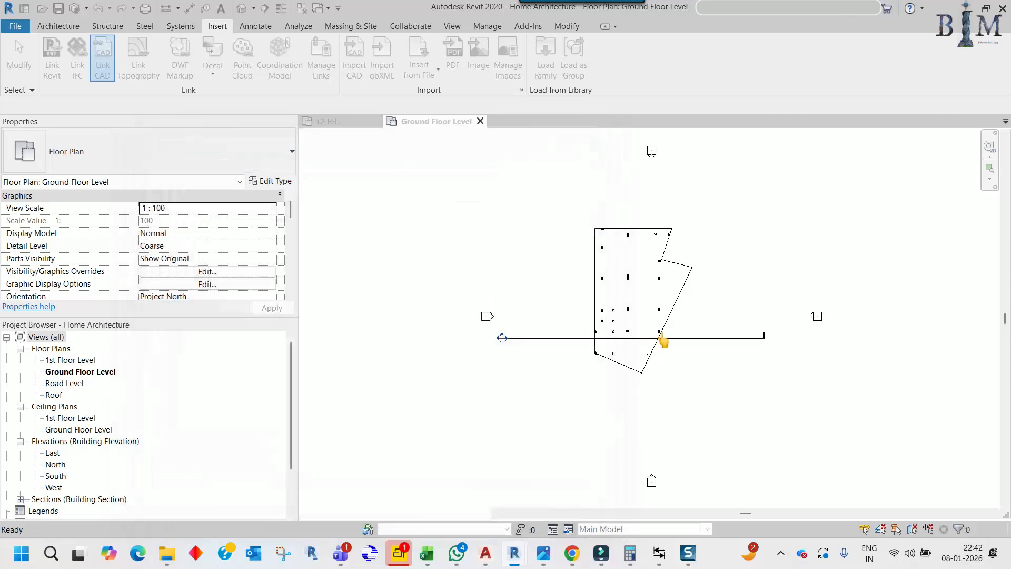
Move the linked Arch GF.dwg from its outermost right boundary corner onto the matching corner of the Home Structure outline
scroll(548, 354, "down", 4)
scroll(488, 374, "down", 3)
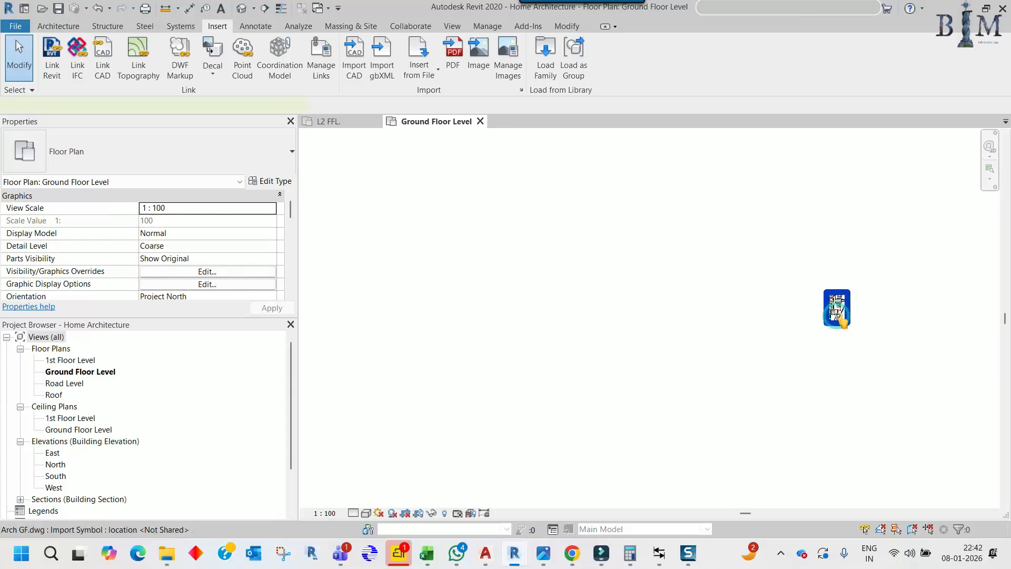
left_click(840, 319)
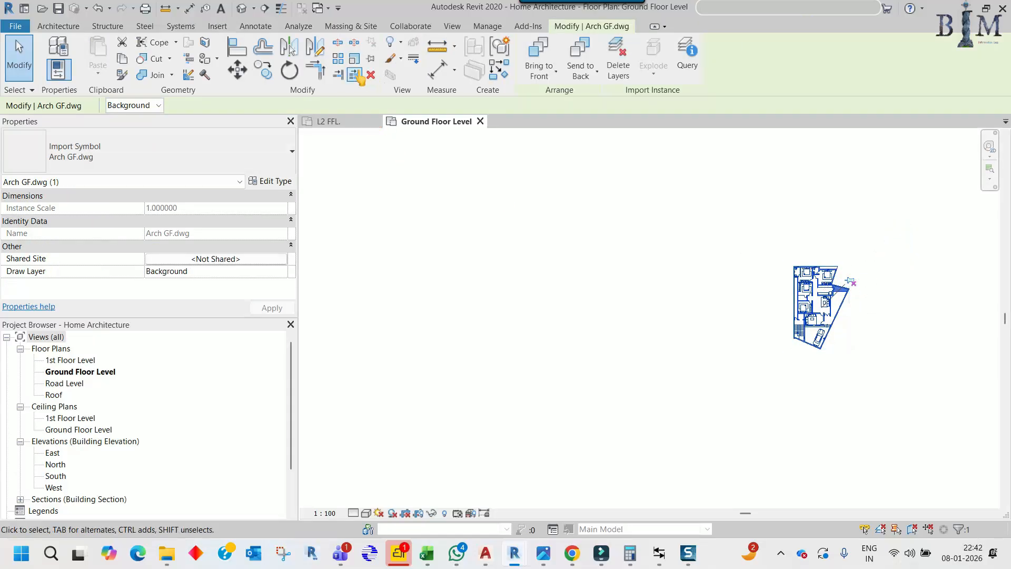
left_click(237, 70)
scroll(889, 304, "up", 3)
scroll(860, 305, "up", 6)
left_click(849, 281)
scroll(859, 238, "down", 7)
scroll(893, 267, "down", 10)
middle_click_drag(527, 338, 808, 280)
scroll(548, 327, "up", 8)
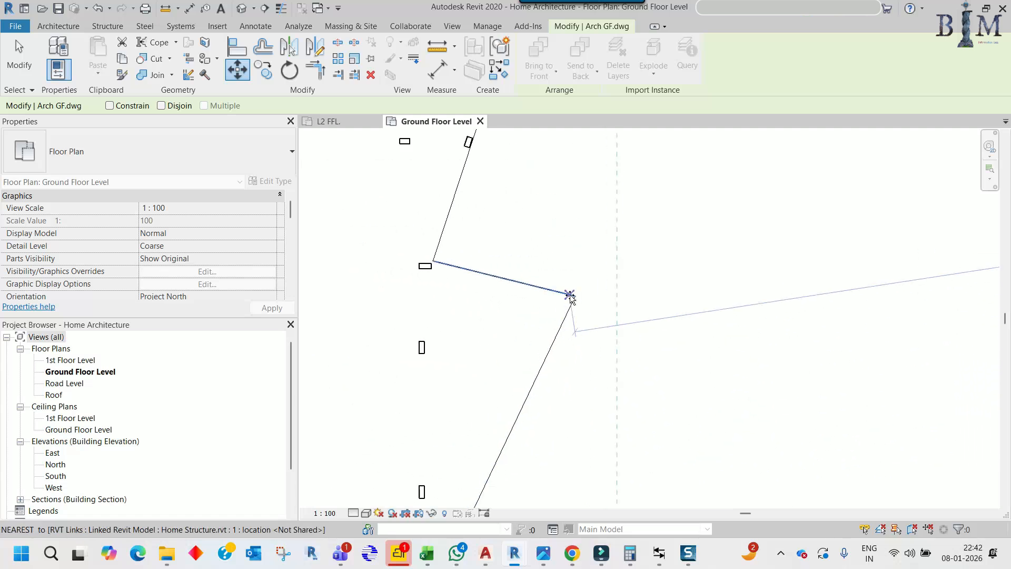
left_click(572, 295)
scroll(605, 293, "down", 4)
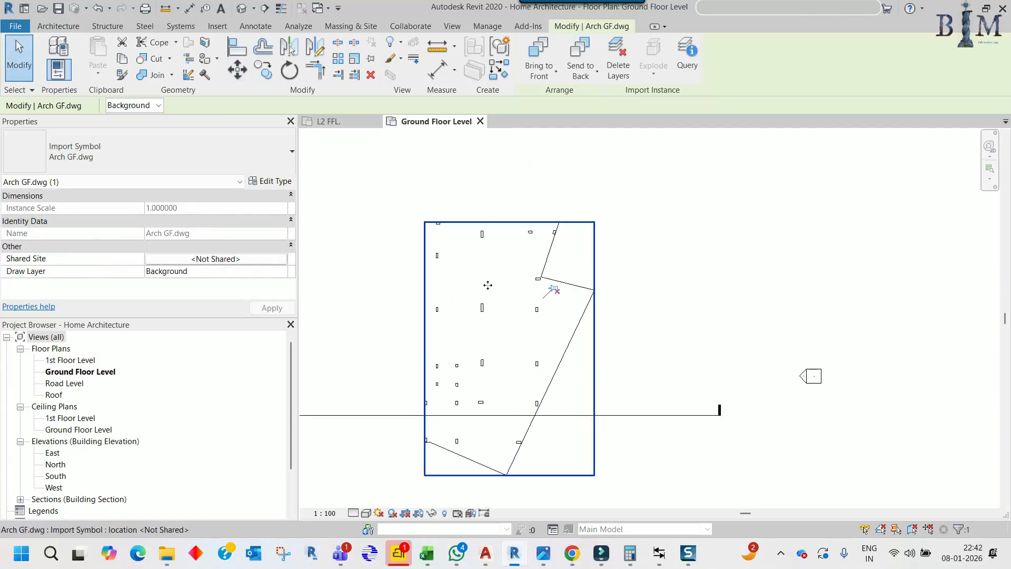
Set the Ground Floor Level plan to Fine detail level and Wireframe visual style
left_click(354, 512)
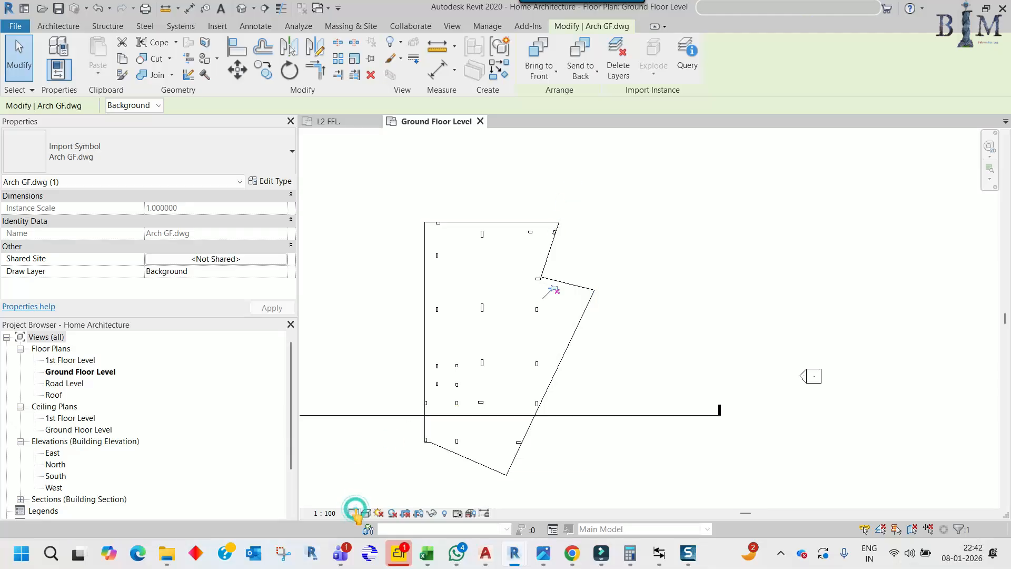
left_click(367, 499)
left_click(366, 513)
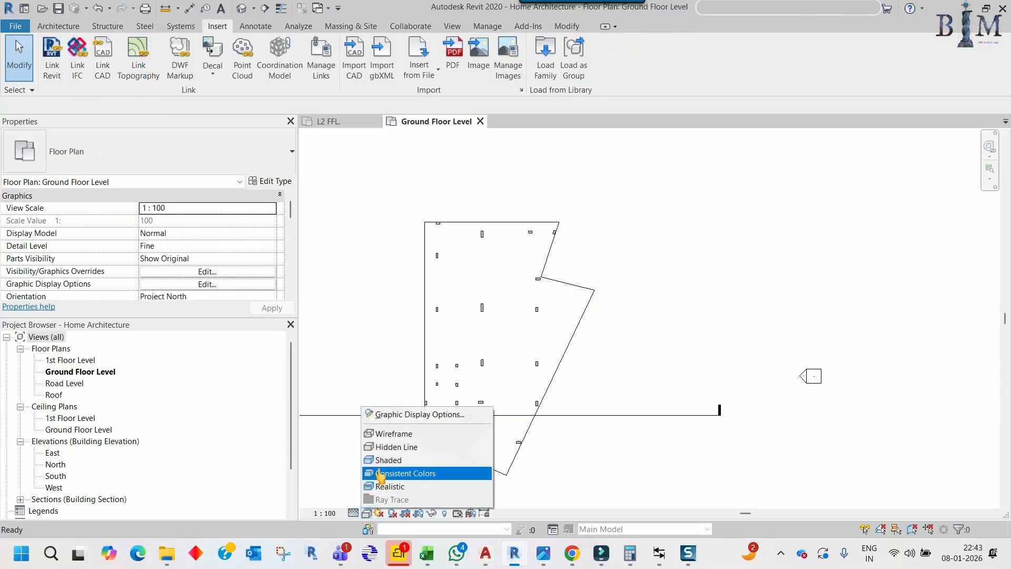
left_click(382, 435)
middle_click_drag(466, 294, 528, 269)
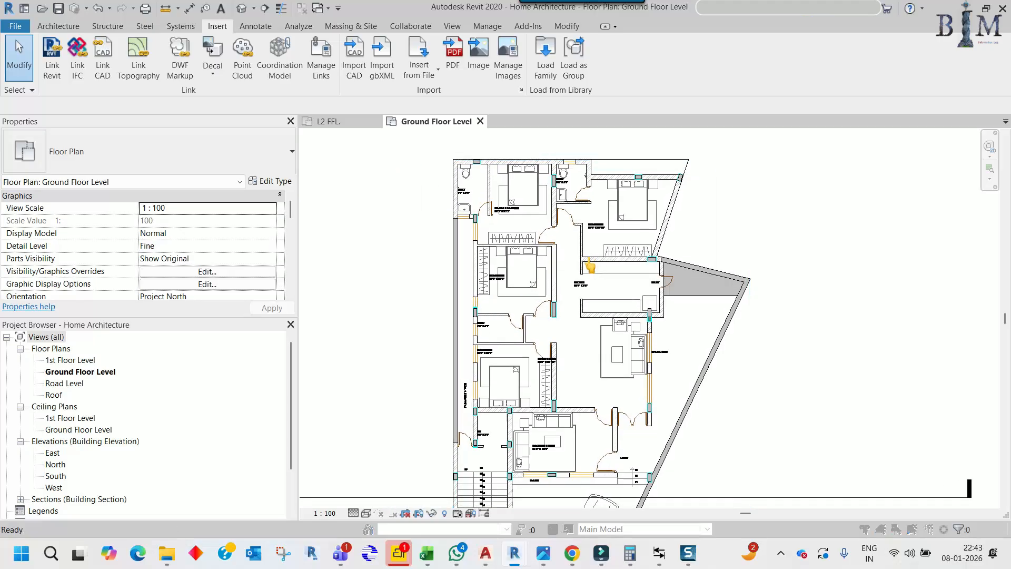
Display the imported Arch GF.dwg in halftone through the Ground Floor Level plan's visibility overrides
key("v")
key("g")
left_click(606, 164)
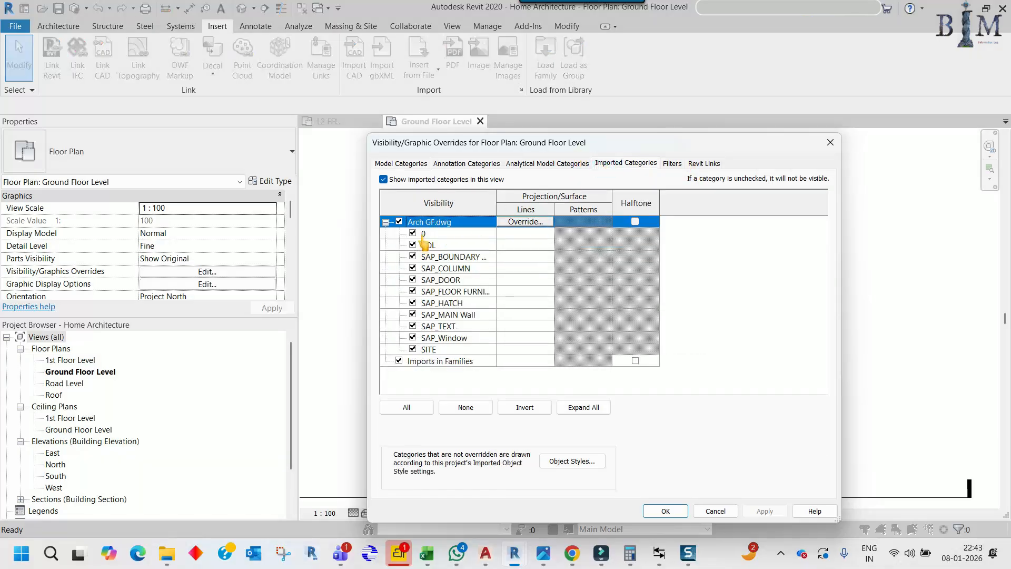
left_click(666, 511)
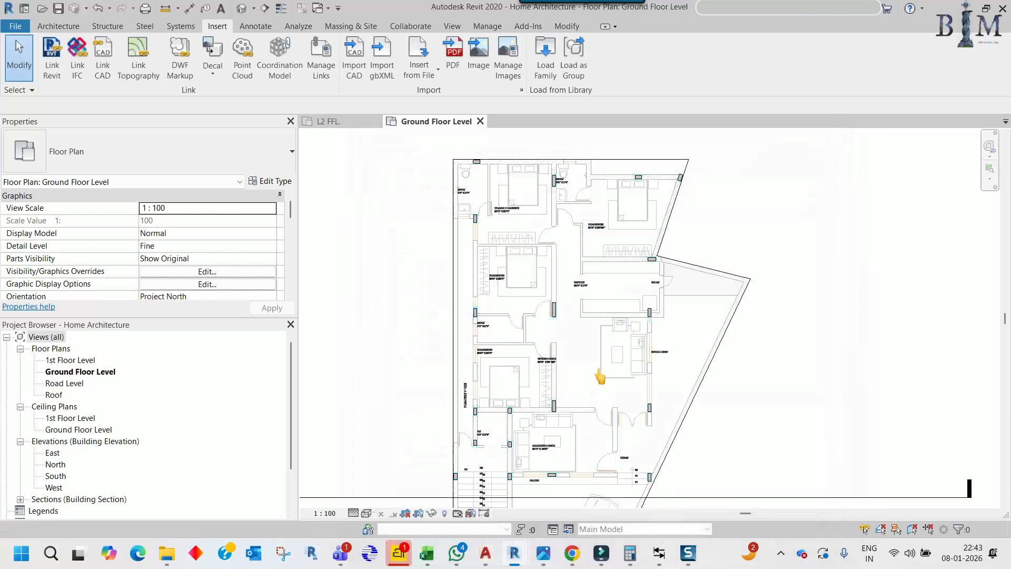
Pin the linked Arch GF.dwg drawing in place on the Ground Floor Level plan
left_click(457, 200)
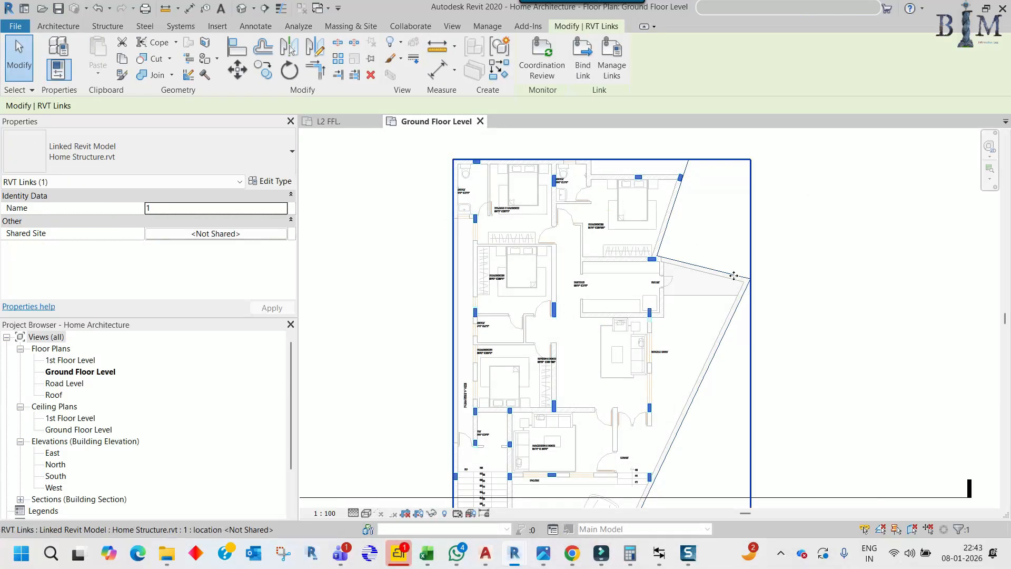
left_click(695, 299)
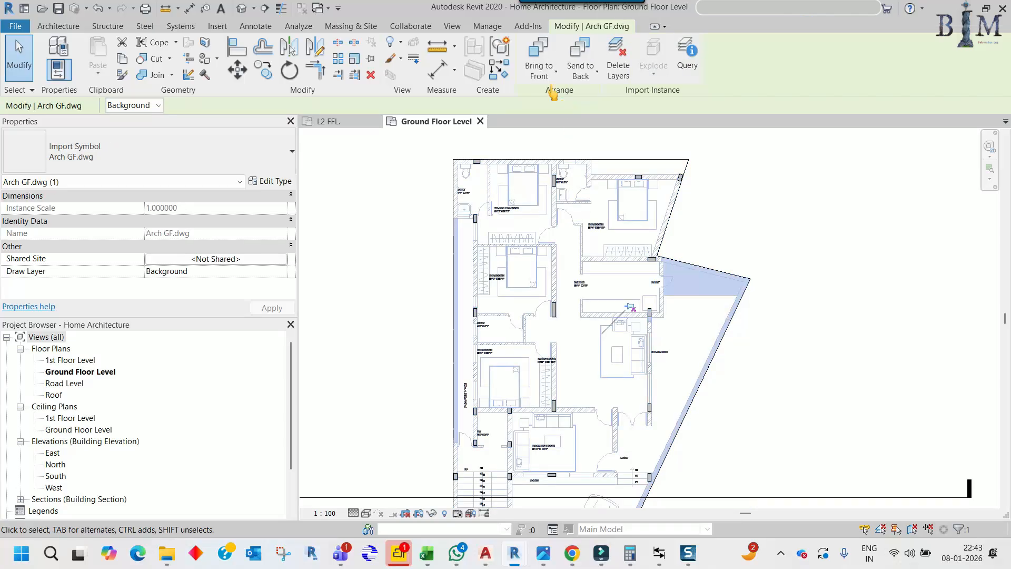
left_click(371, 59)
scroll(585, 241, "down", 5)
left_click(704, 357)
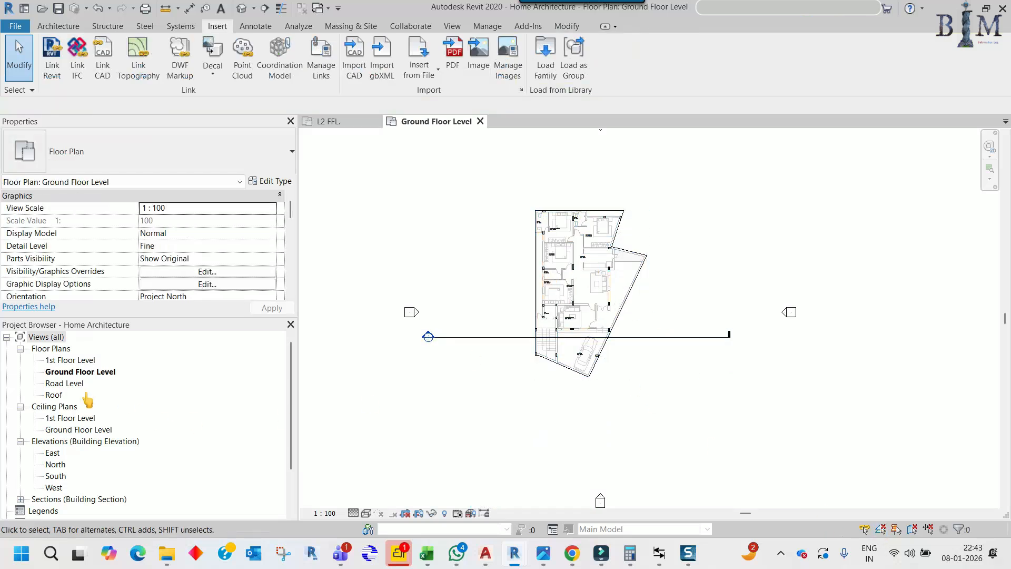
Open the 1st Floor Level floor plan and link Arch 1st.dwg for the current view only, using Auto - Origin to Origin positioning
scroll(587, 266, "up", 2)
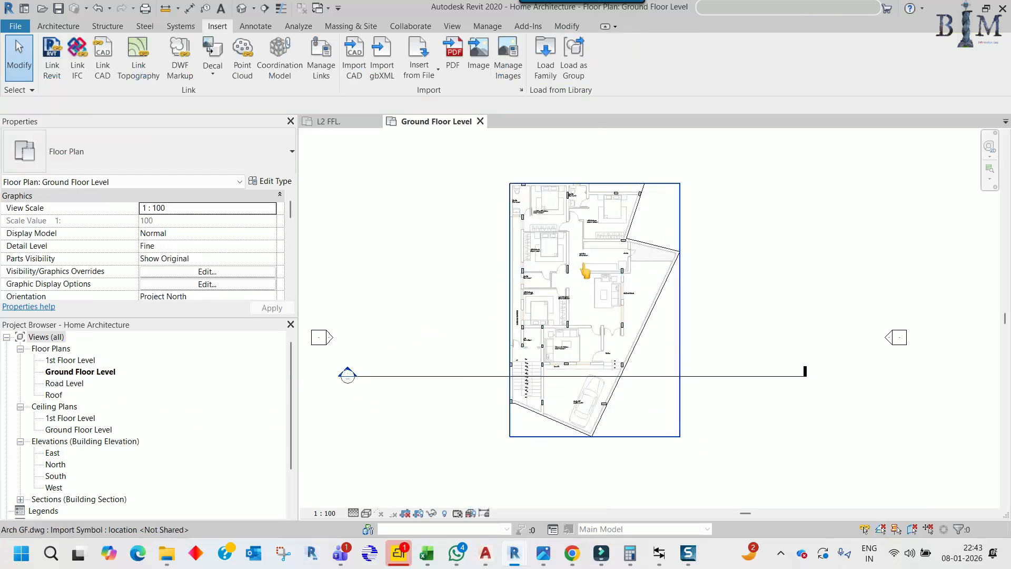
double_click(77, 361)
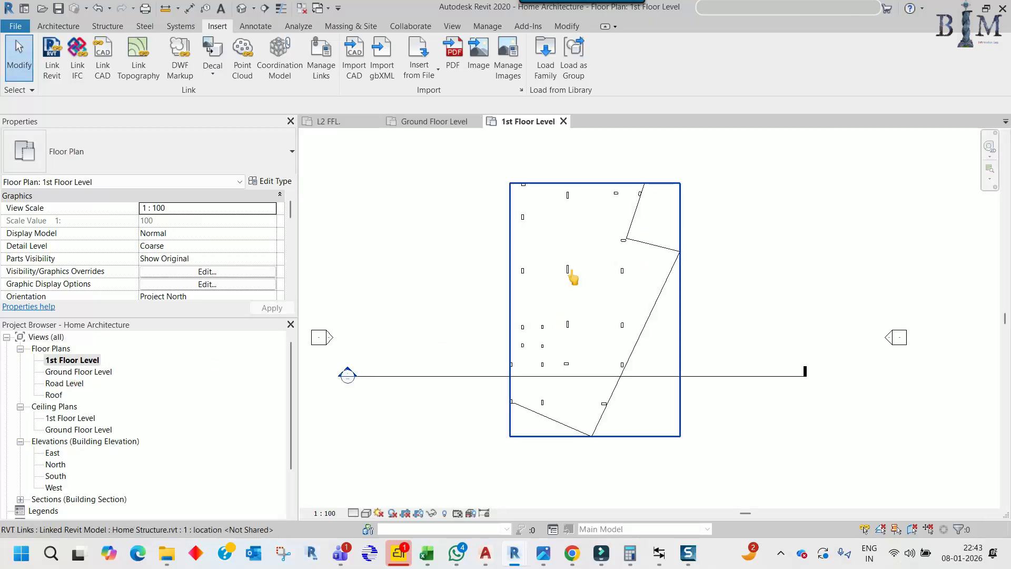
left_click(103, 59)
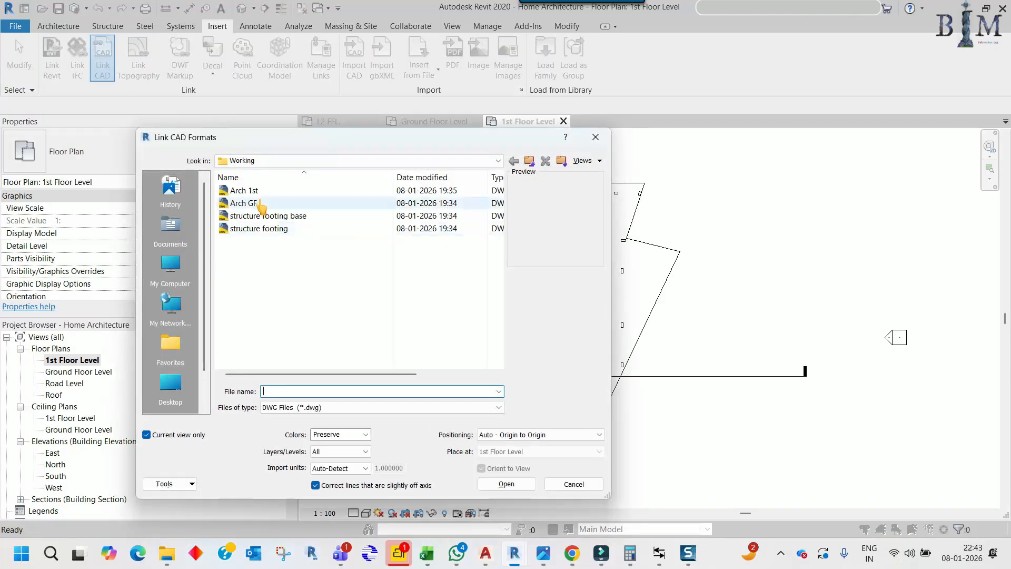
left_click(247, 191)
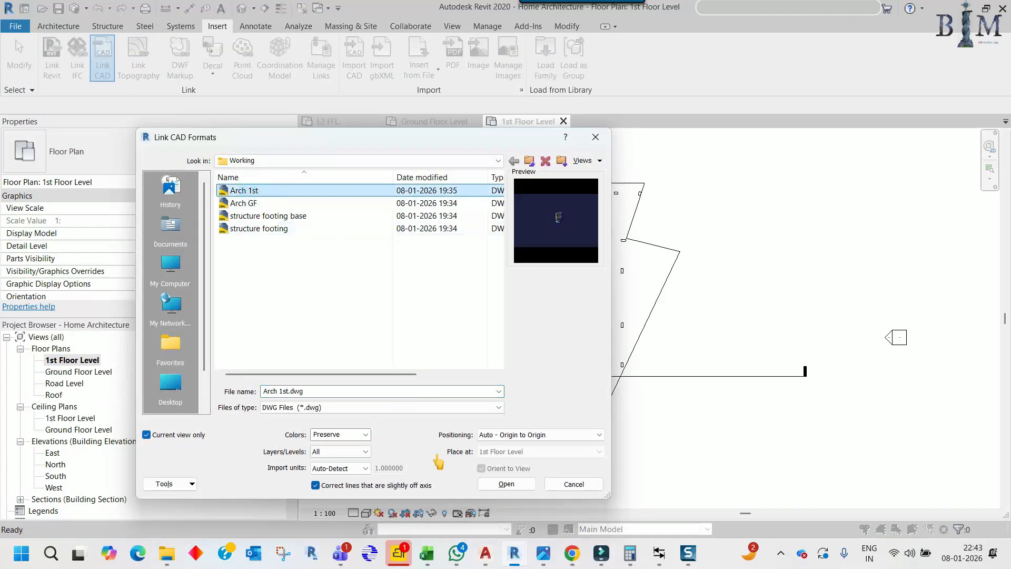
left_click(506, 484)
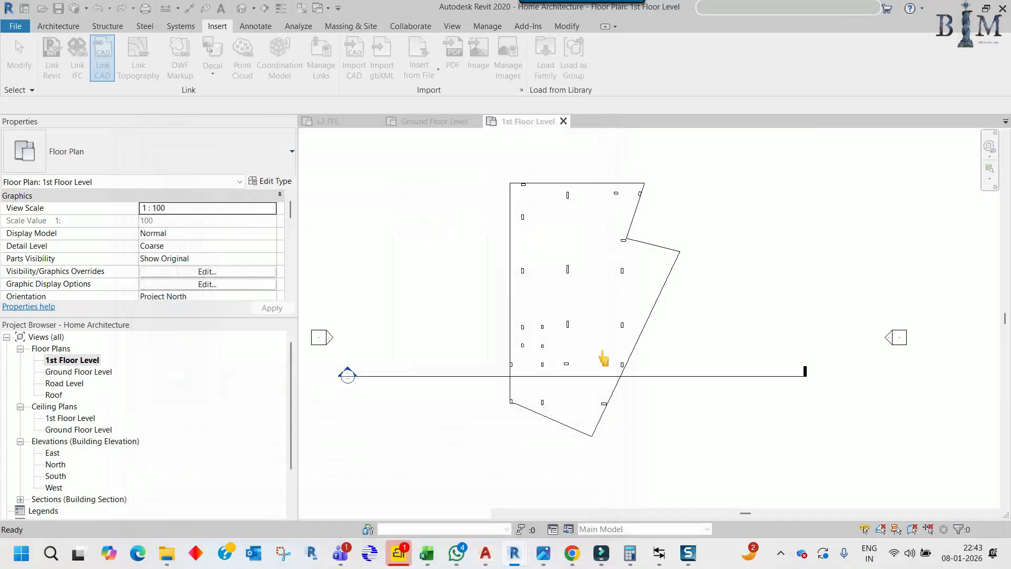
Move the linked Arch 1st.dwg by its outermost right boundary corner onto the matching corner of the Home Structure outline
scroll(471, 363, "down", 5)
scroll(462, 385, "down", 3)
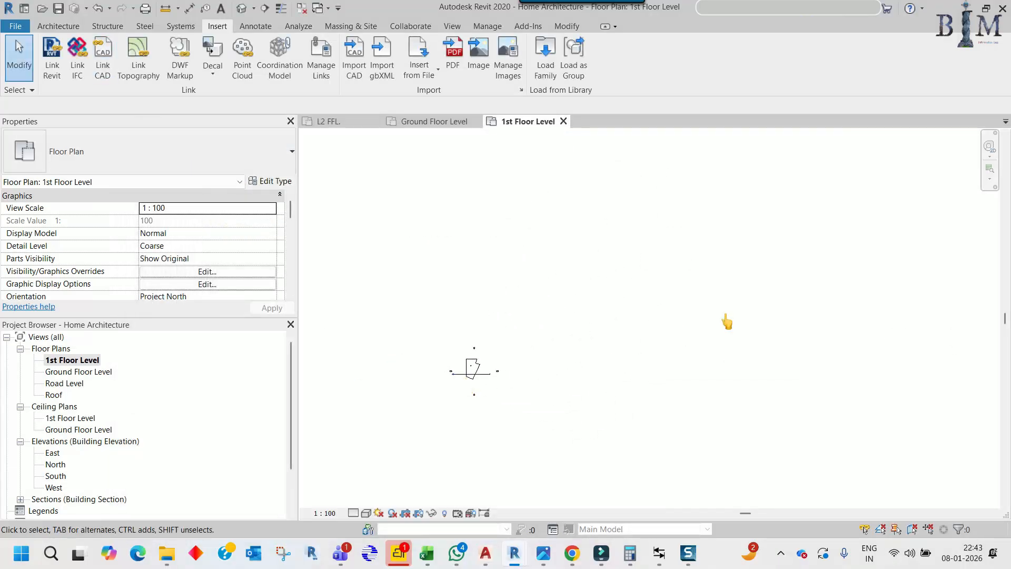
middle_click_drag(779, 317, 636, 336)
scroll(866, 310, "up", 6)
left_click(801, 306)
scroll(816, 282, "up", 2)
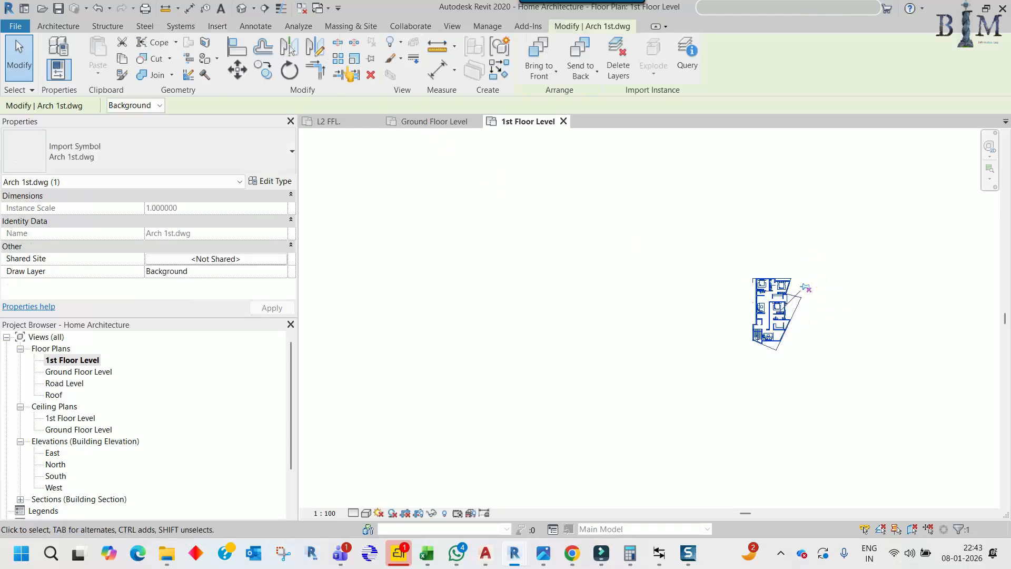
left_click(238, 70)
scroll(789, 296, "up", 4)
left_click(852, 309)
scroll(867, 304, "down", 1)
scroll(867, 303, "down", 8)
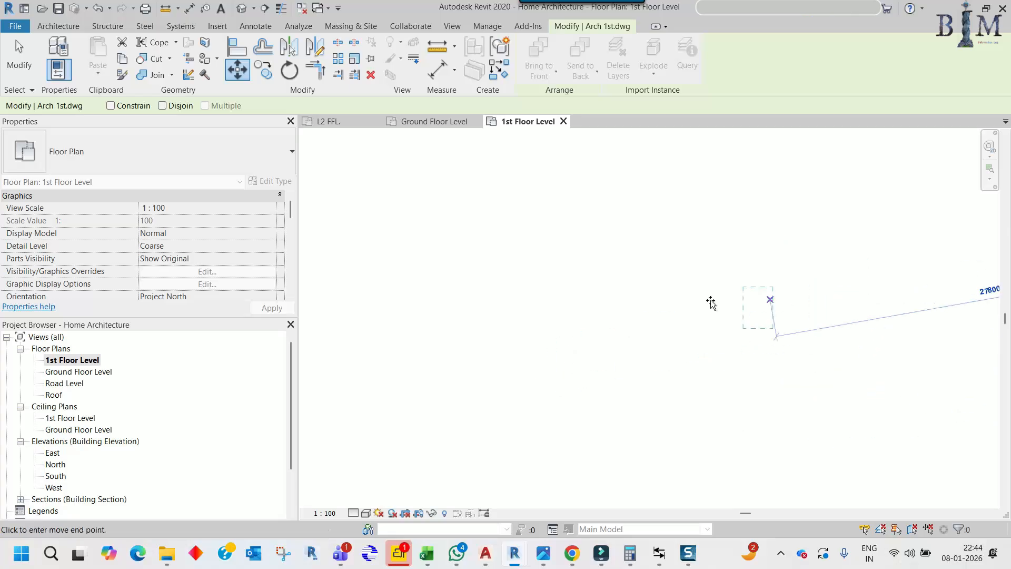
scroll(521, 321, "up", 6)
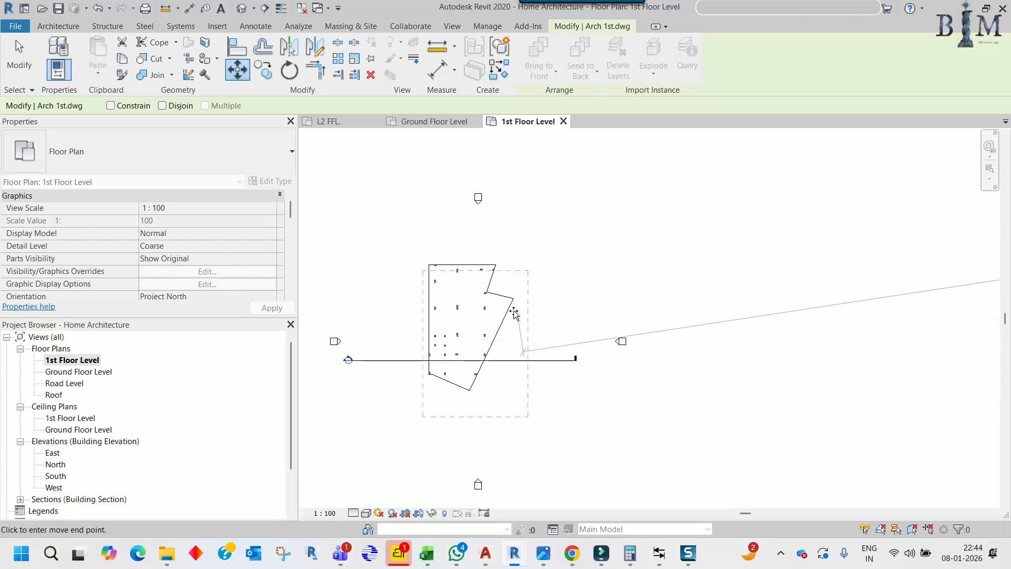
scroll(513, 299, "up", 5)
left_click(521, 293)
scroll(574, 292, "down", 5)
Set the 1st Floor Level plan to Fine detail level and Wireframe visual style
middle_click_drag(629, 329, 794, 304)
left_click(353, 513)
left_click(368, 499)
left_click(365, 513)
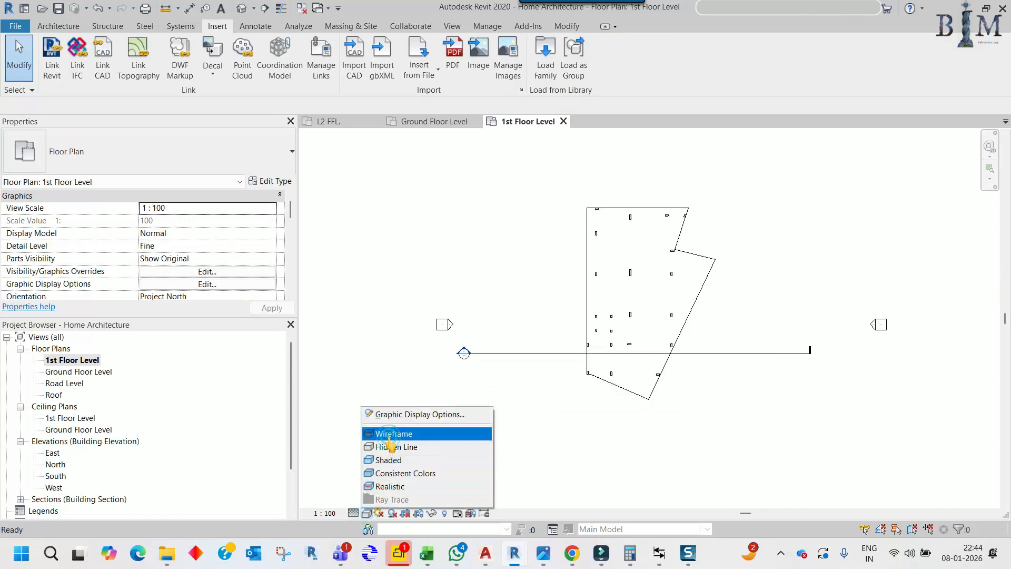
left_click(389, 449)
scroll(664, 249, "up", 4)
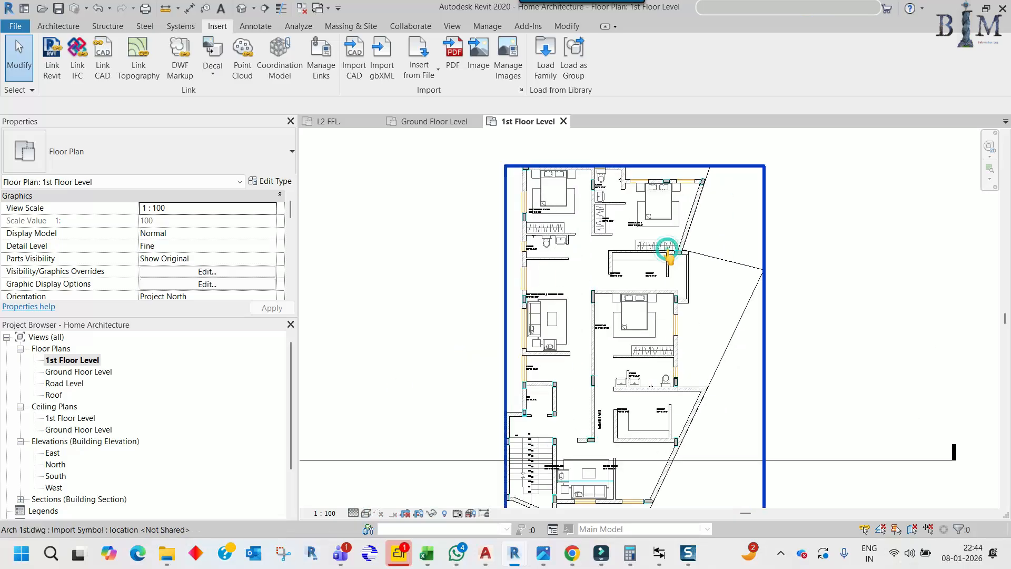
Pin the linked Arch 1st.dwg and display it in halftone through the 1st Floor Level plan's visibility overrides
left_click(664, 248)
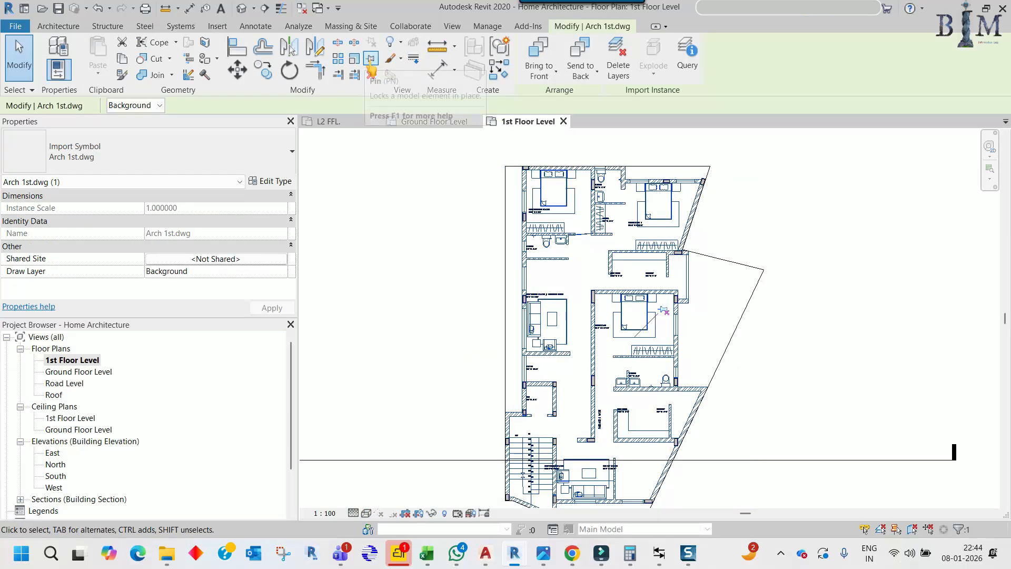
left_click(462, 213)
key("v")
key("v")
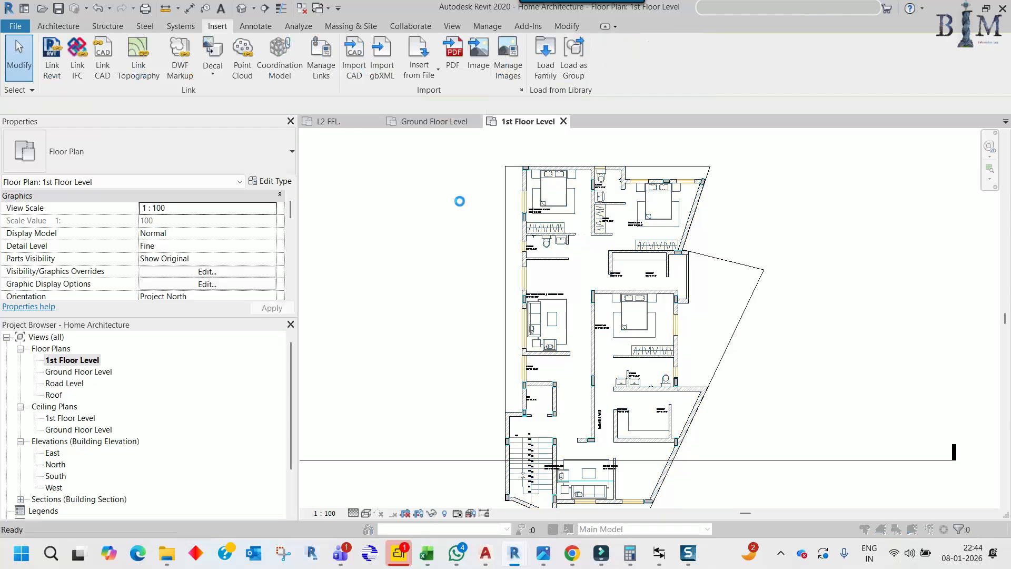
left_click(627, 164)
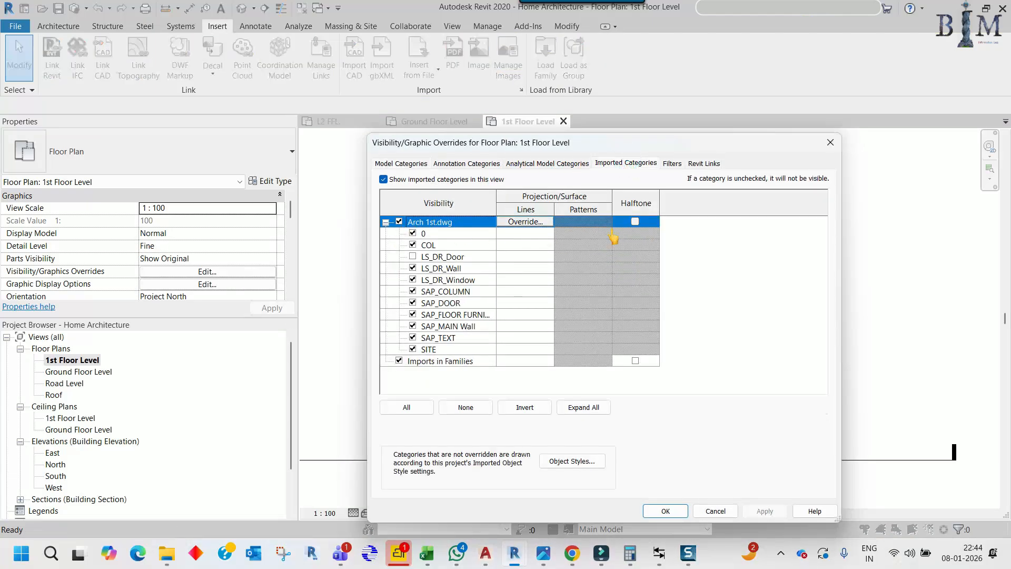
left_click(662, 509)
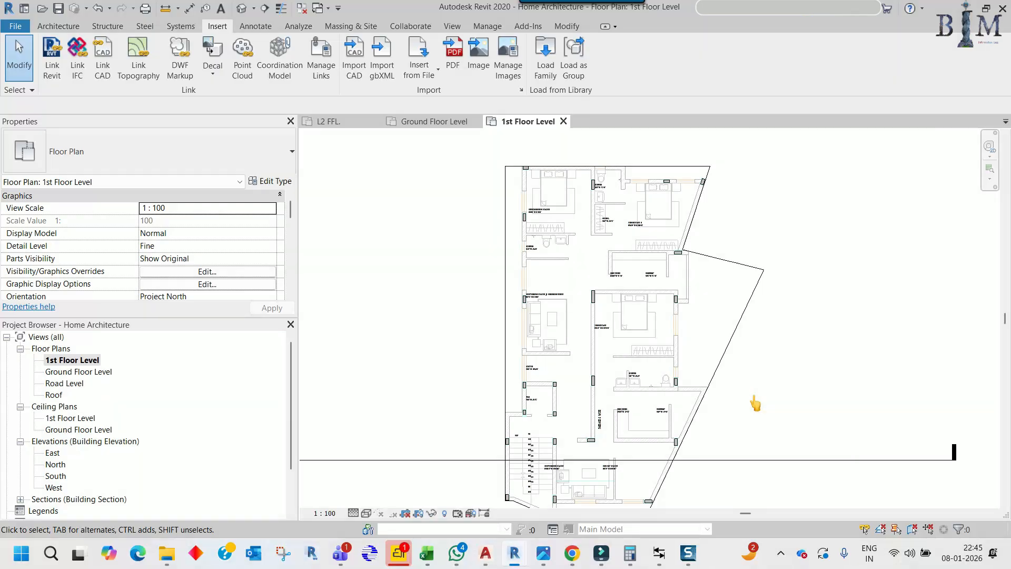
middle_click_drag(755, 404, 753, 375)
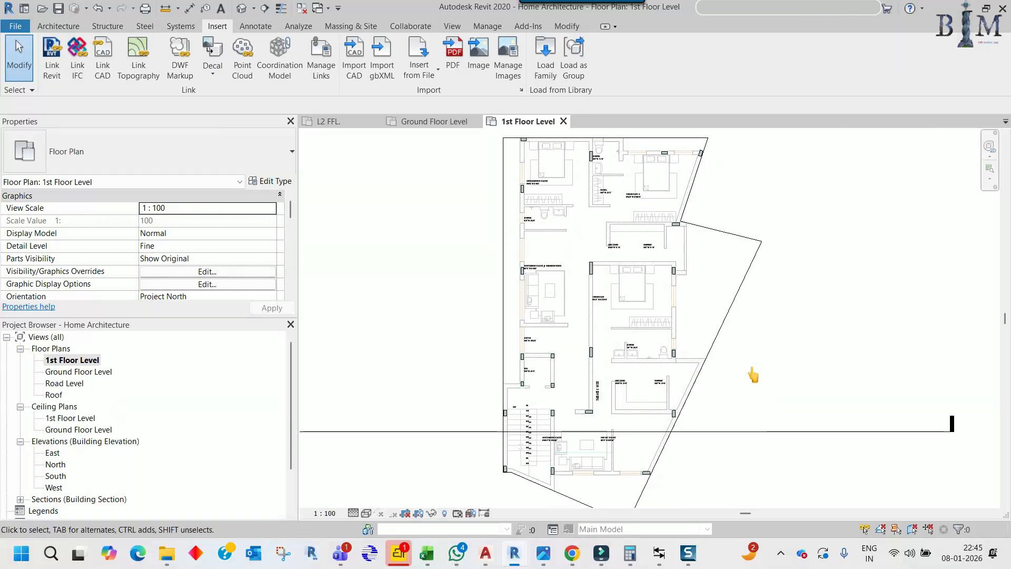
Examine how the Home Structure columns line up with the walls of the linked Arch 1st.dwg across the 1st Floor Level plan
scroll(592, 268, "up", 6)
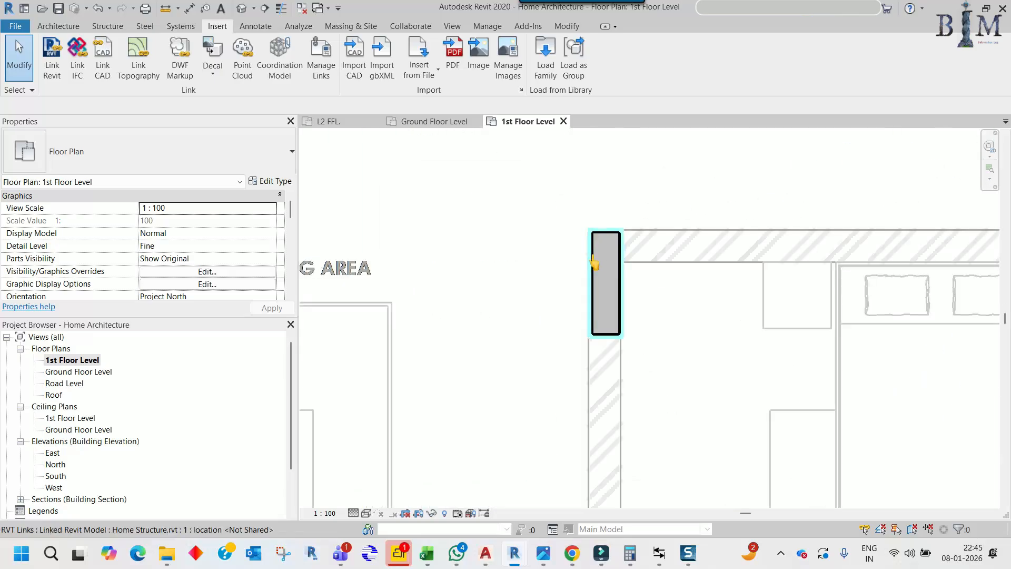
scroll(594, 262, "down", 8)
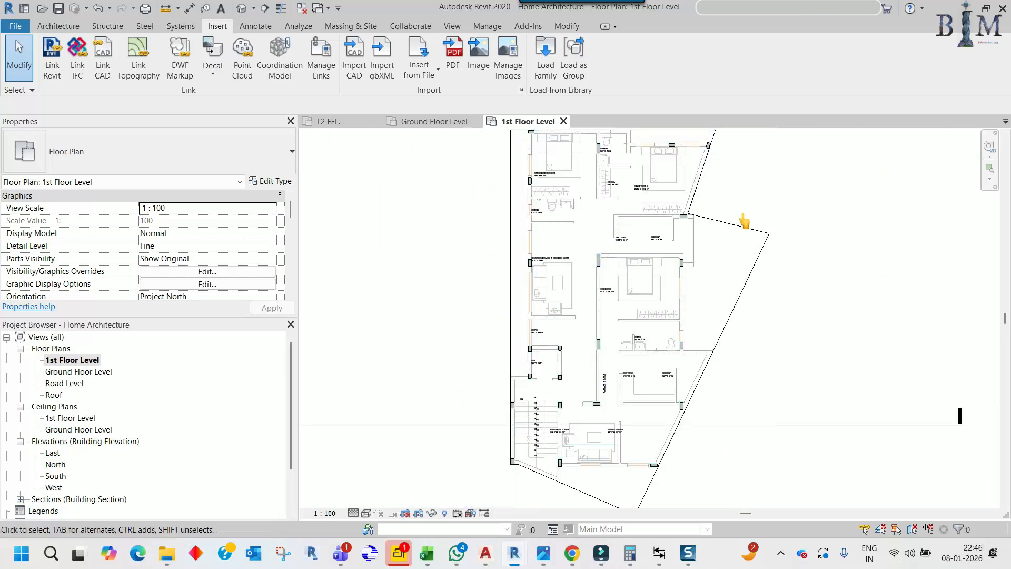
scroll(760, 234, "down", 2)
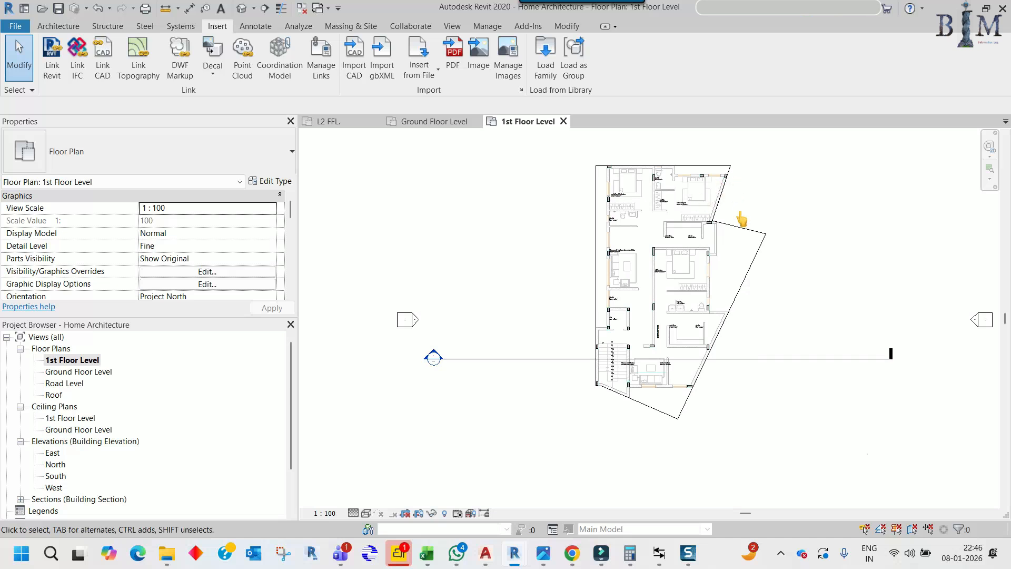
scroll(612, 167, "up", 10)
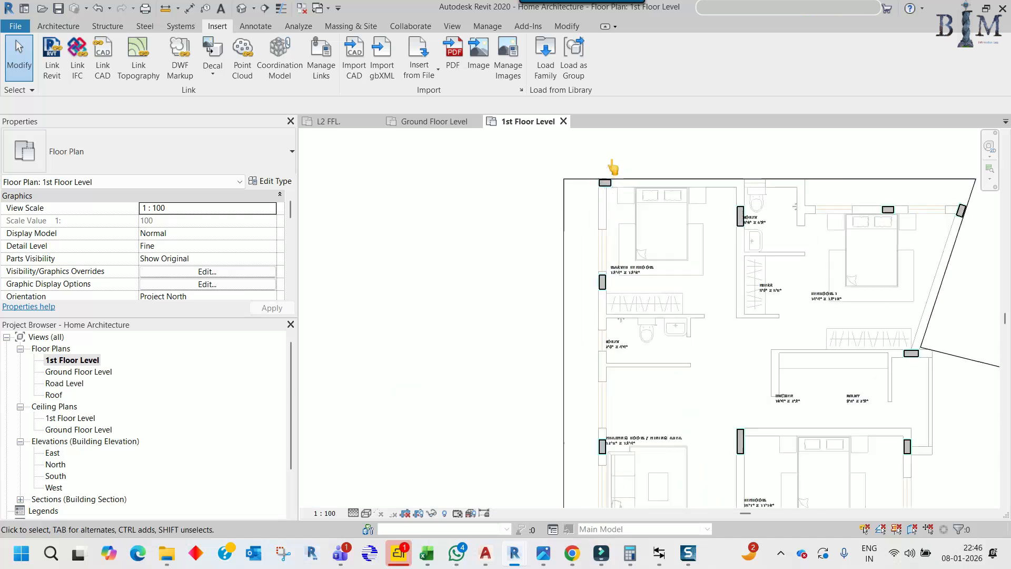
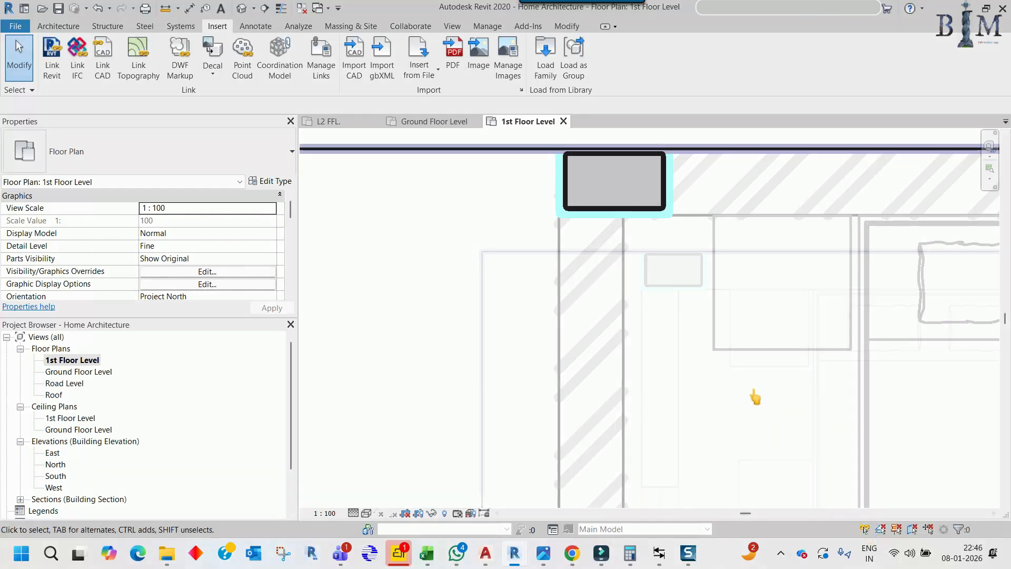
scroll(753, 396, "down", 4)
scroll(699, 331, "up", 5)
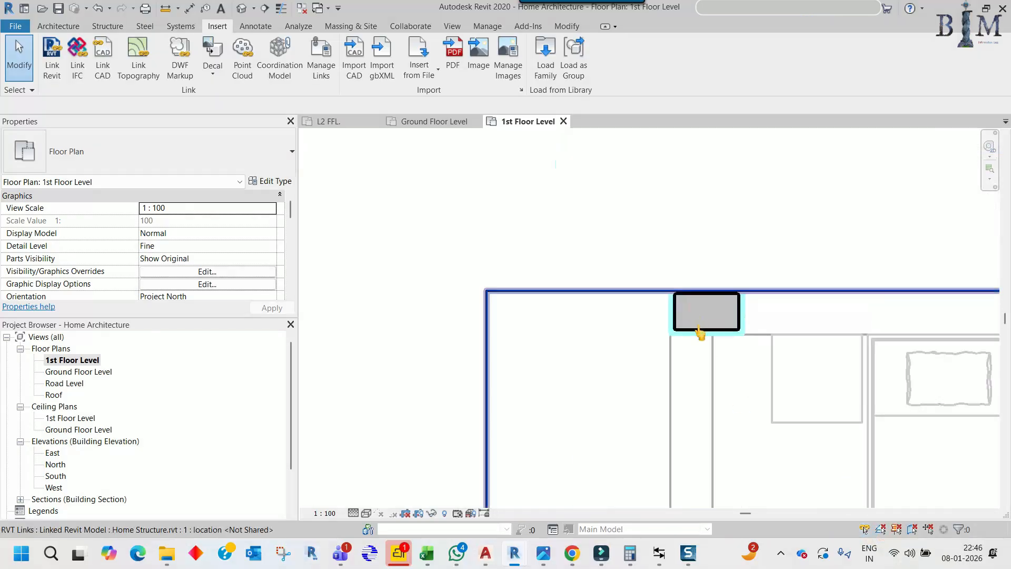
left_click(694, 333)
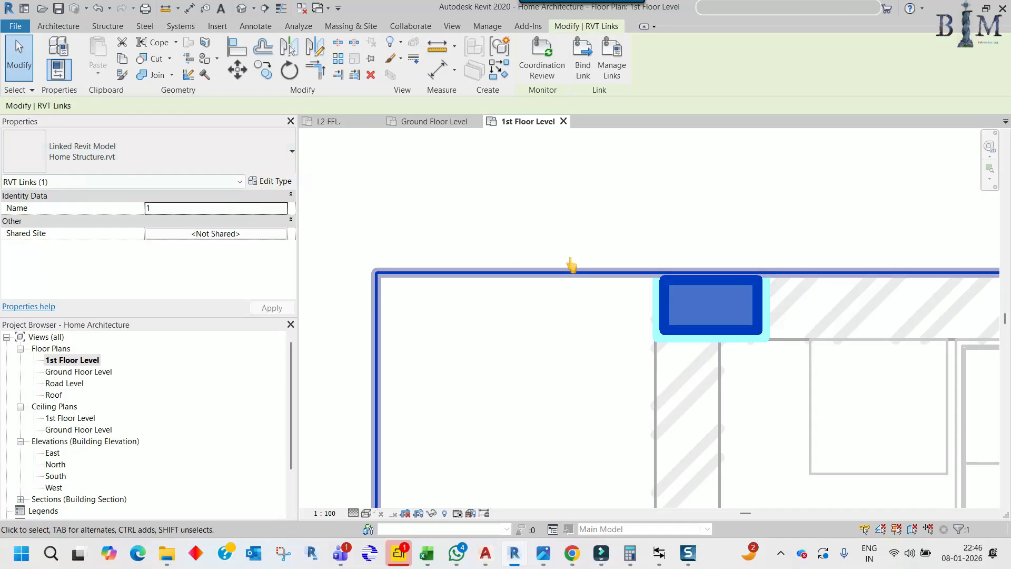
scroll(517, 206, "down", 5)
scroll(516, 200, "down", 2)
middle_click_drag(576, 364, 481, 148)
middle_click_drag(547, 345, 523, 199)
middle_click_drag(593, 376, 571, 211)
middle_click_drag(575, 319, 575, 263)
scroll(584, 199, "up", 3)
scroll(585, 199, "up", 3)
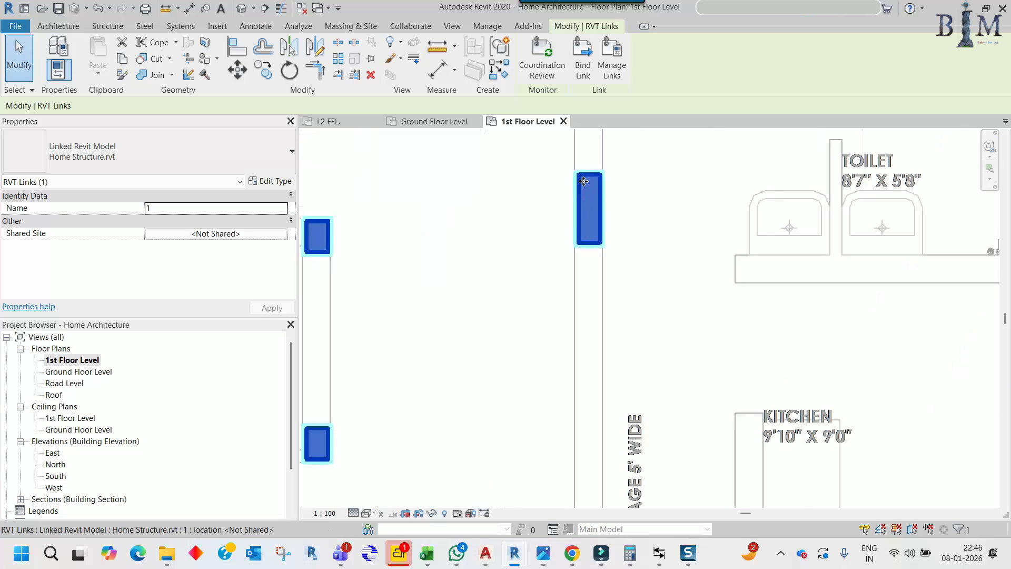
Turn on Thin Lines and check the structural columns against the DWG walls around the passage, staircase and drawing room
key("t")
key("l")
scroll(592, 173, "up", 2)
scroll(559, 164, "up", 2)
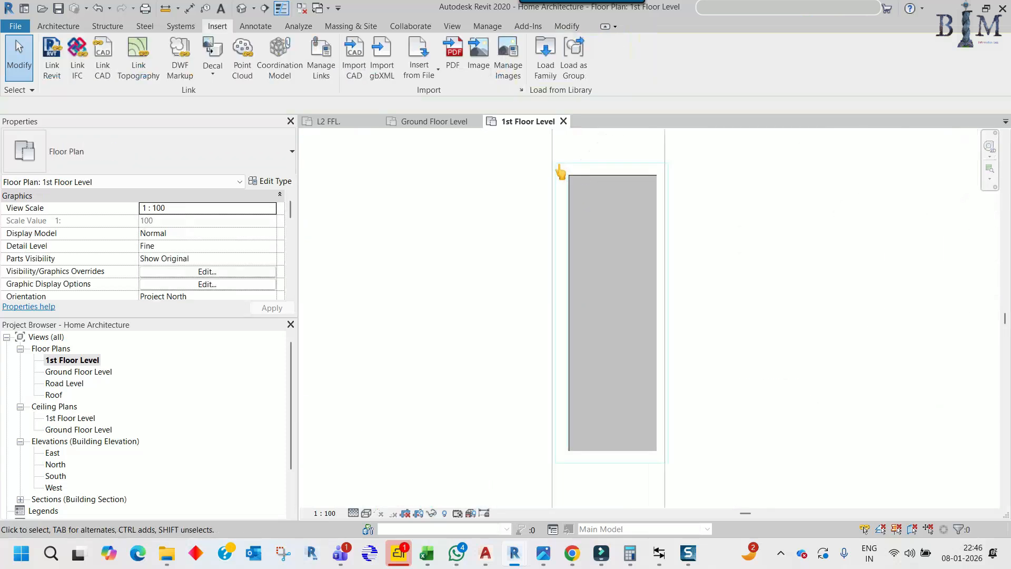
scroll(571, 243, "down", 6)
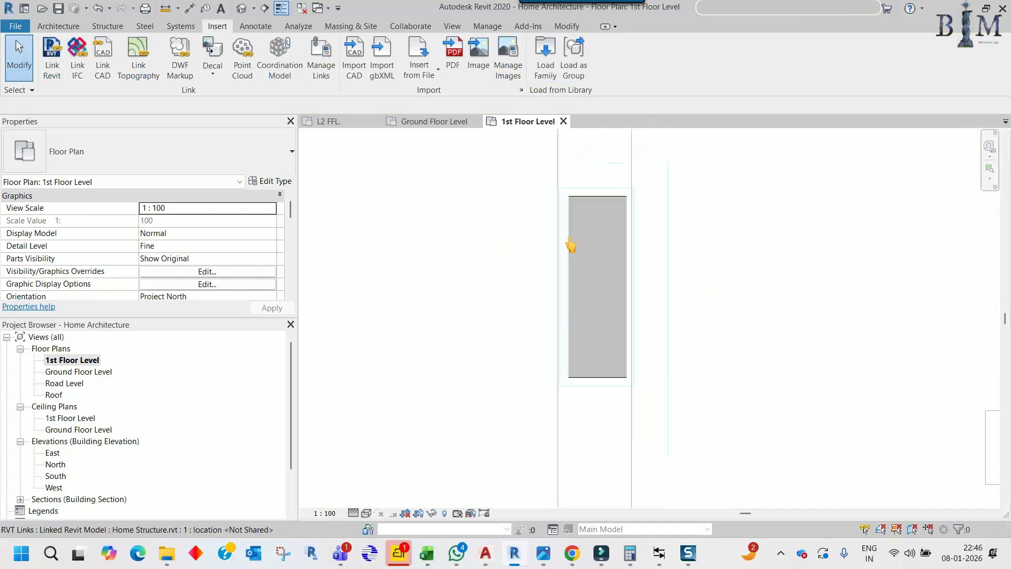
scroll(570, 243, "down", 2)
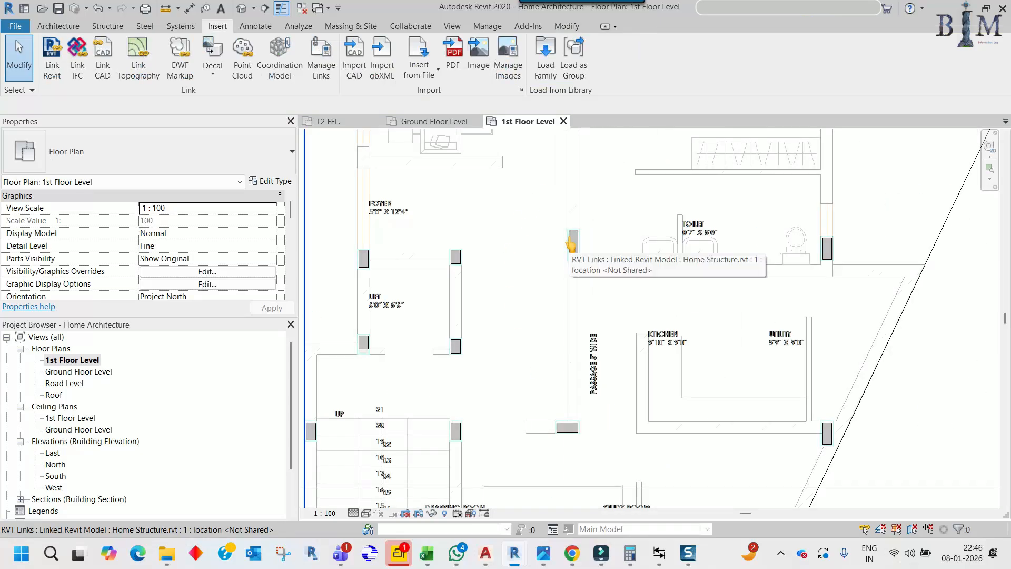
middle_click_drag(571, 244, 560, 165)
middle_click_drag(560, 287, 542, 241)
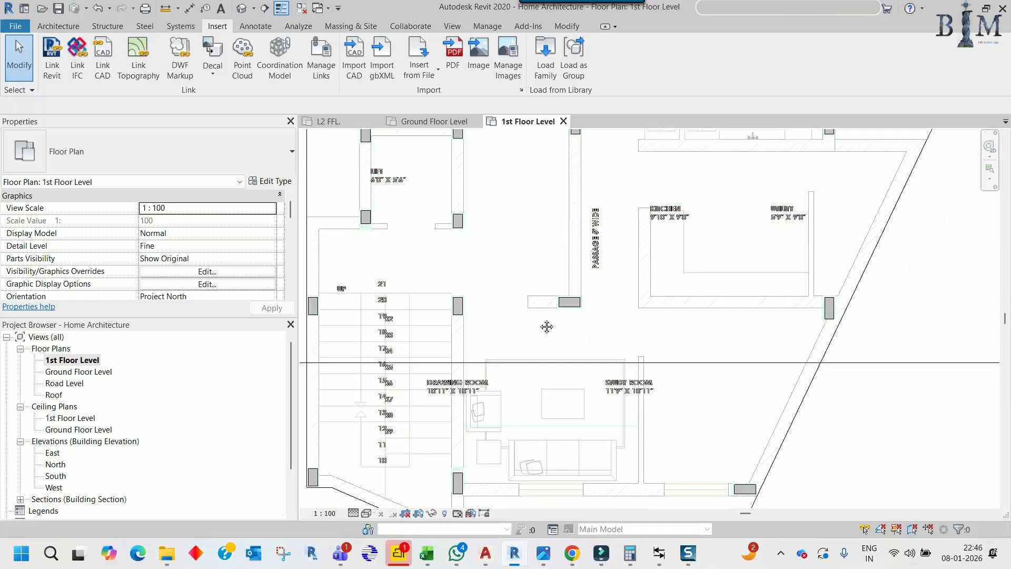
middle_click_drag(546, 327, 555, 230)
scroll(468, 378, "up", 5)
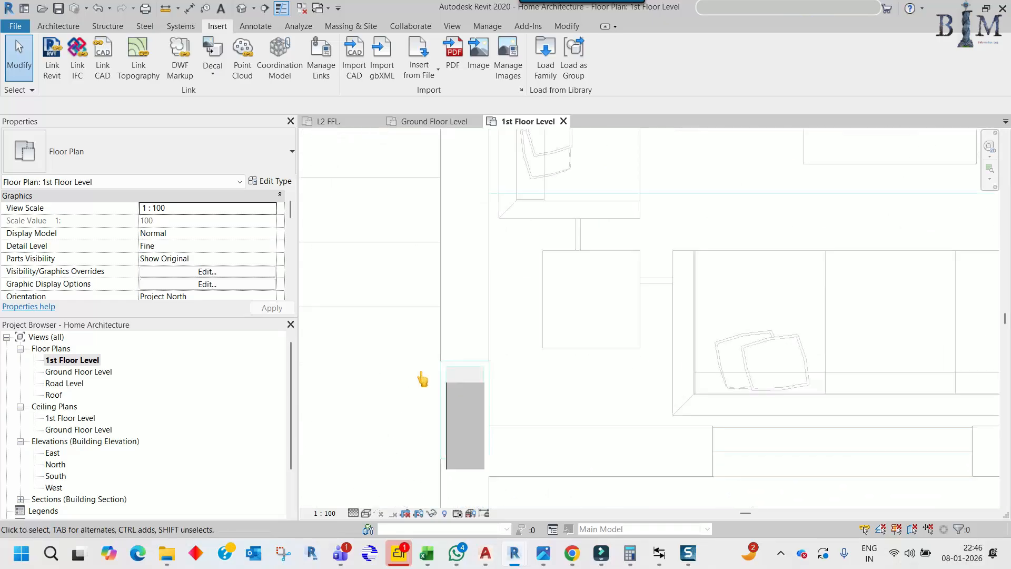
middle_click_drag(487, 380, 507, 317)
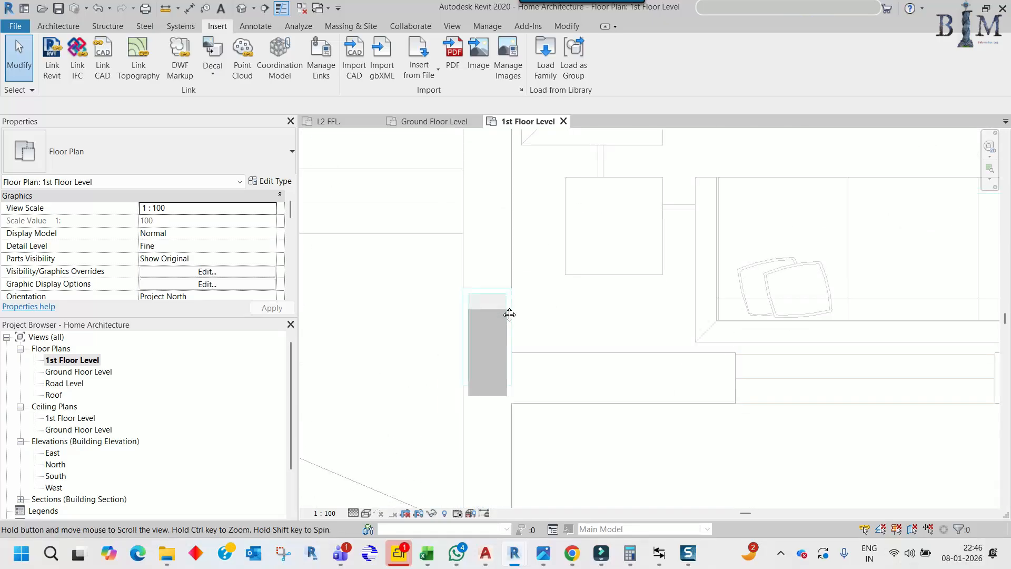
scroll(495, 332, "up", 2)
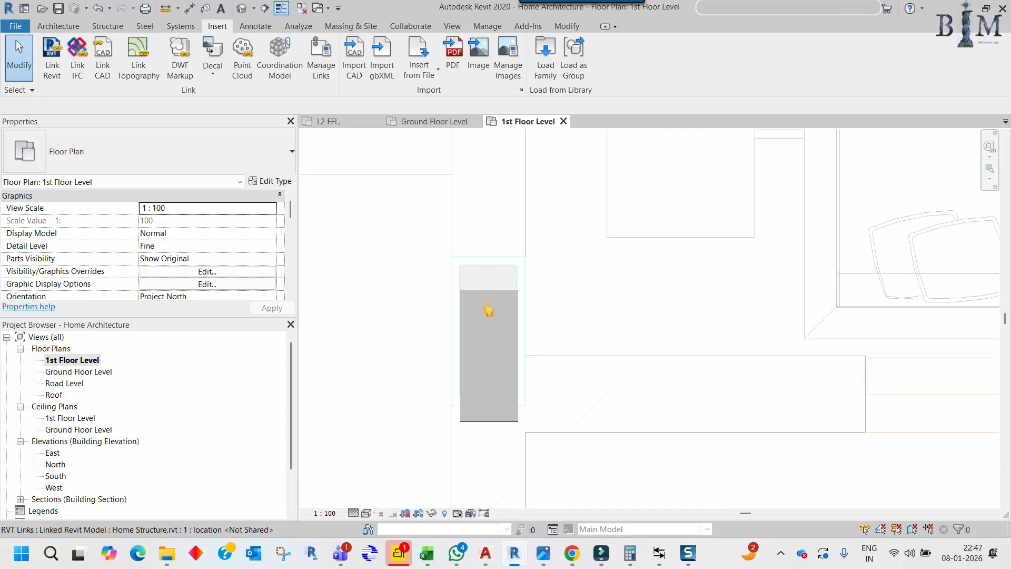
scroll(505, 304, "down", 3)
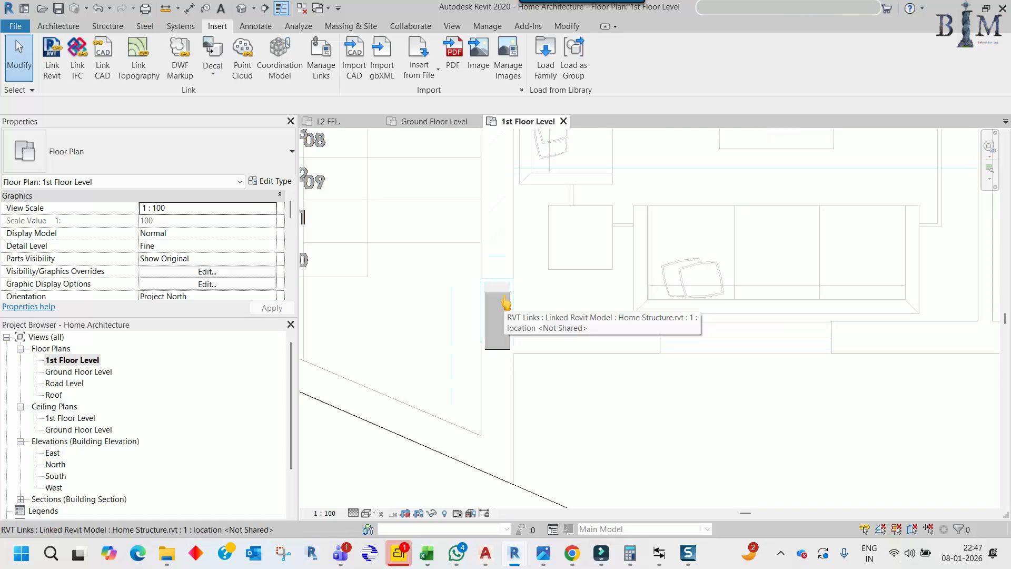
Switch to the Home Structure project and open its 1st Floor Level, Ground Floor Level and Road Level floor plans
mouse_move(523, 558)
left_click(528, 508)
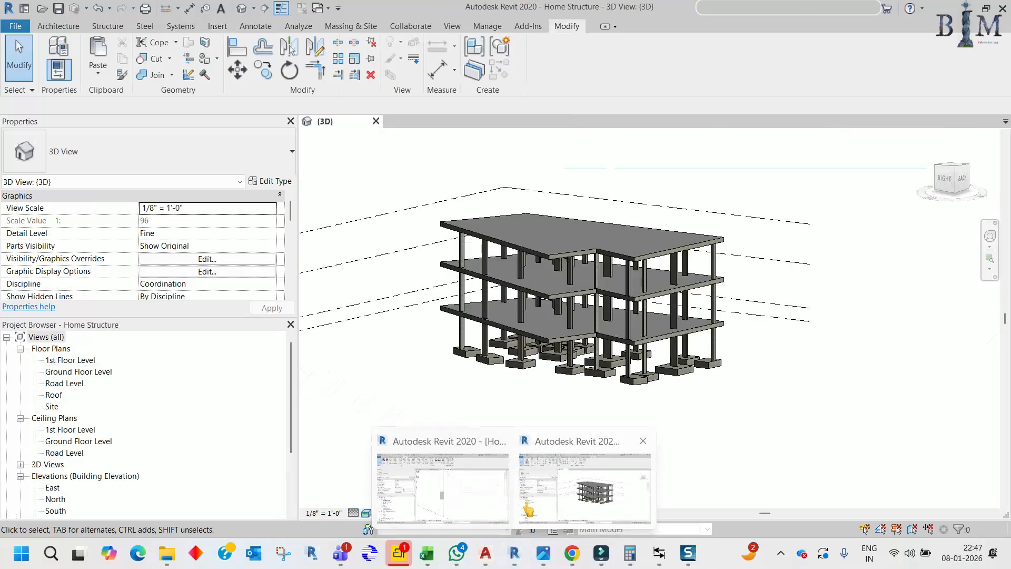
double_click(68, 361)
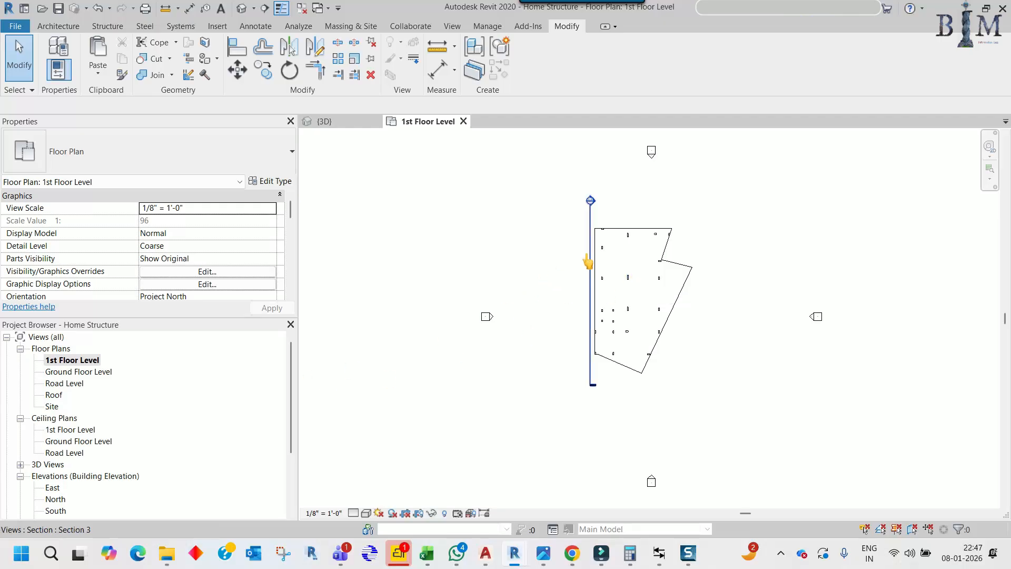
double_click(84, 372)
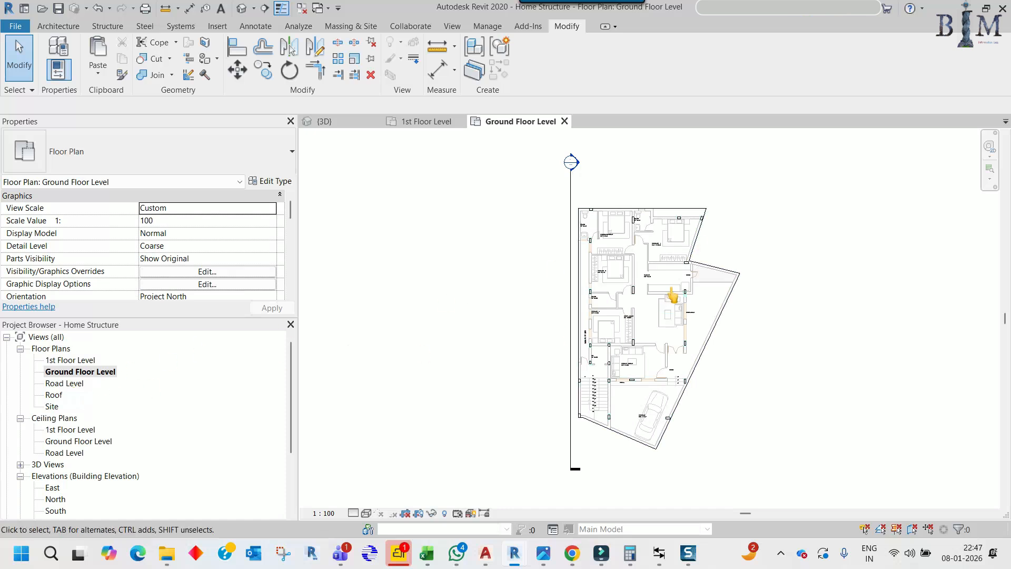
double_click(64, 384)
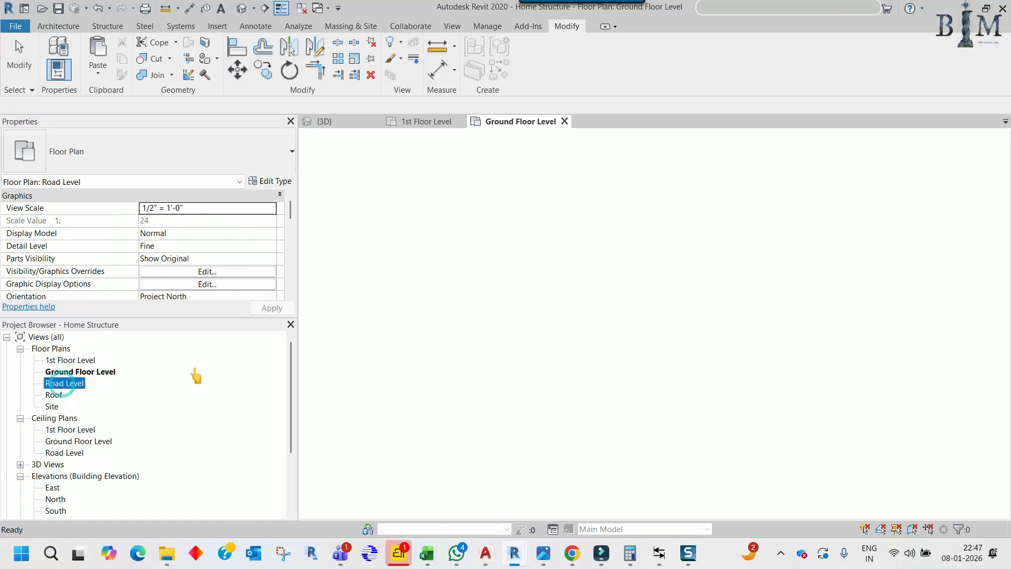
Show Arch 1st.dwg and hide both structure footing DWGs in the Road Level plan through its visibility overrides
scroll(677, 352, "up", 5)
middle_click_drag(677, 351, 638, 228)
middle_click_drag(635, 389, 643, 268)
key("v")
key("g")
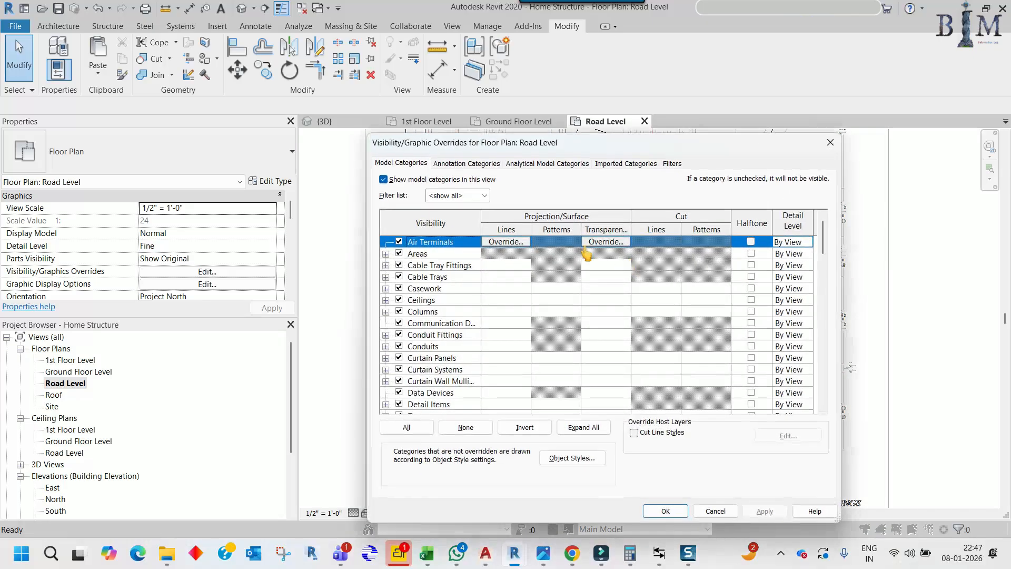
left_click(625, 162)
left_click(444, 259)
left_click(444, 270)
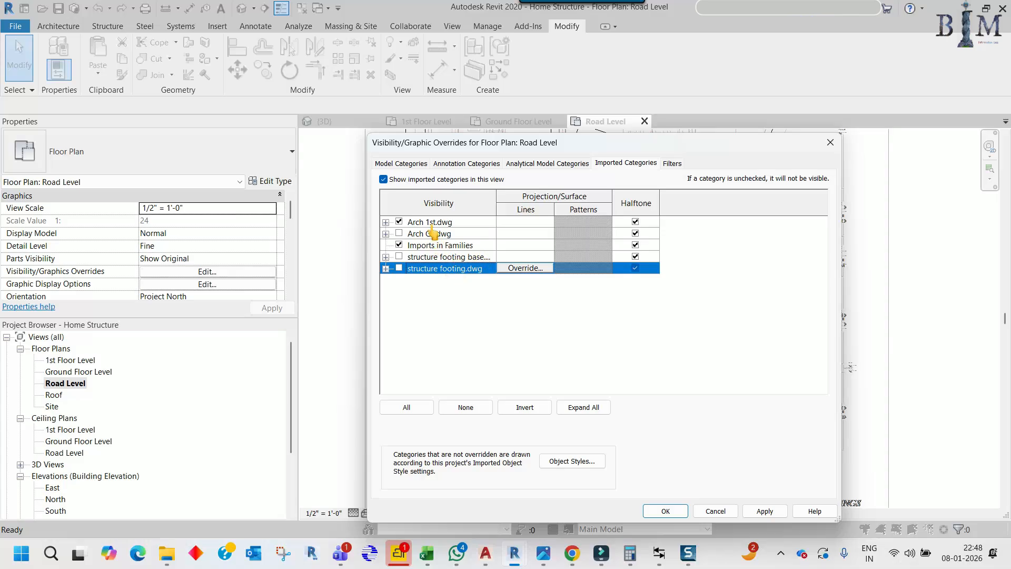
left_click(665, 511)
Enable selecting pinned elements and links, copy Arch 1st.dwg from the Road Level plan, and paste it aligned to the 1st Floor Level view
scroll(537, 253, "up", 2)
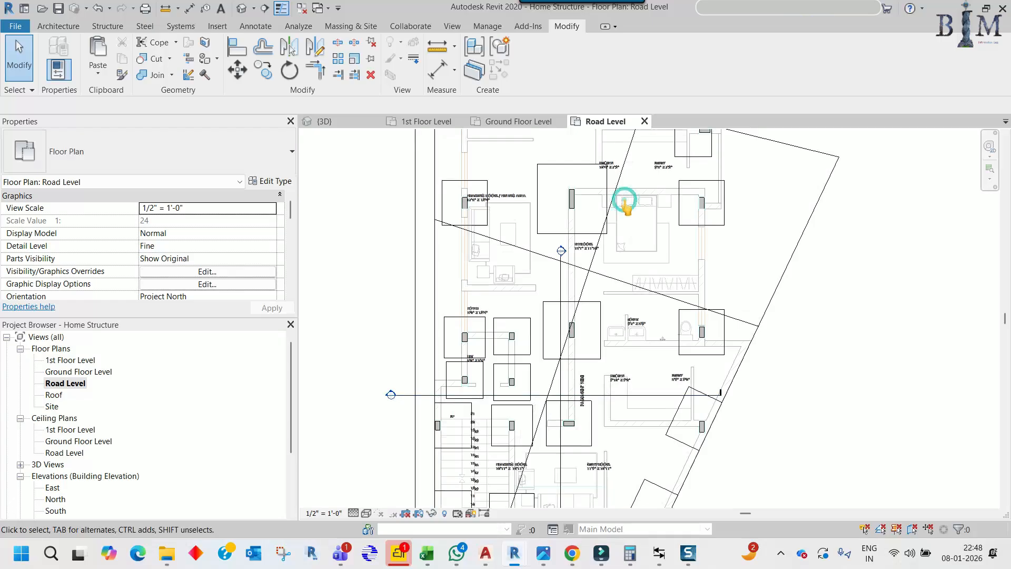
left_click(899, 528)
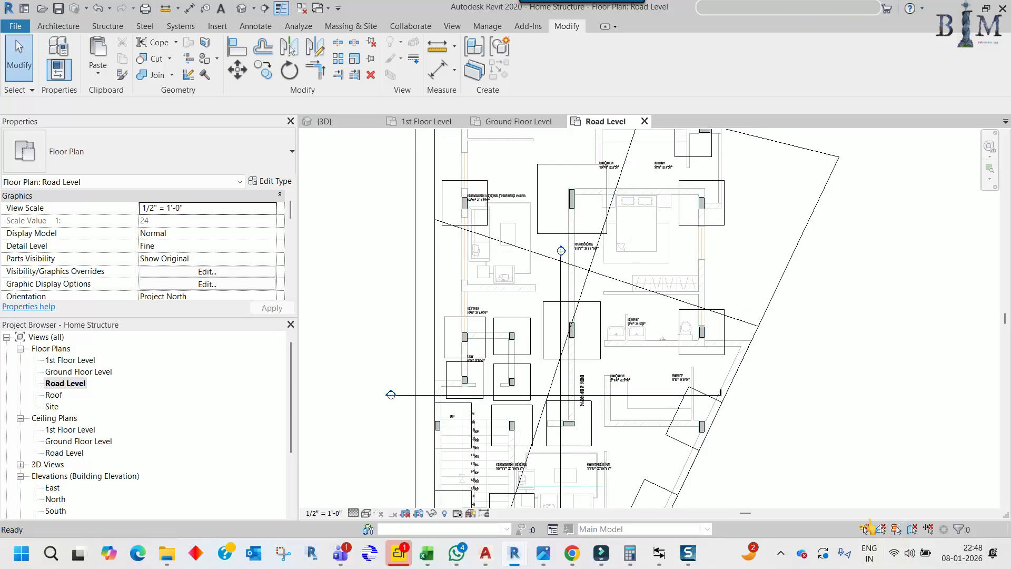
left_click(863, 529)
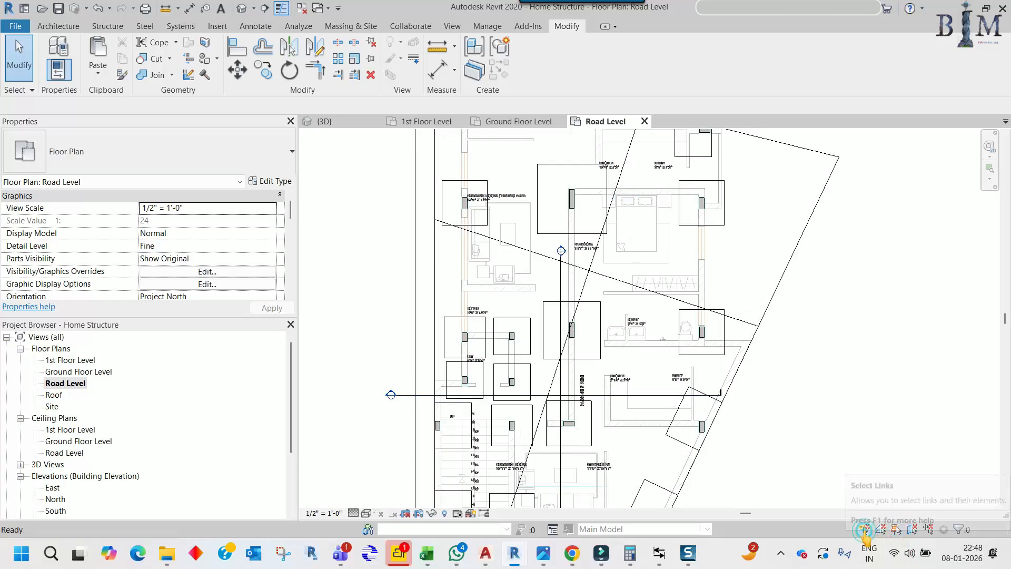
left_click(654, 210)
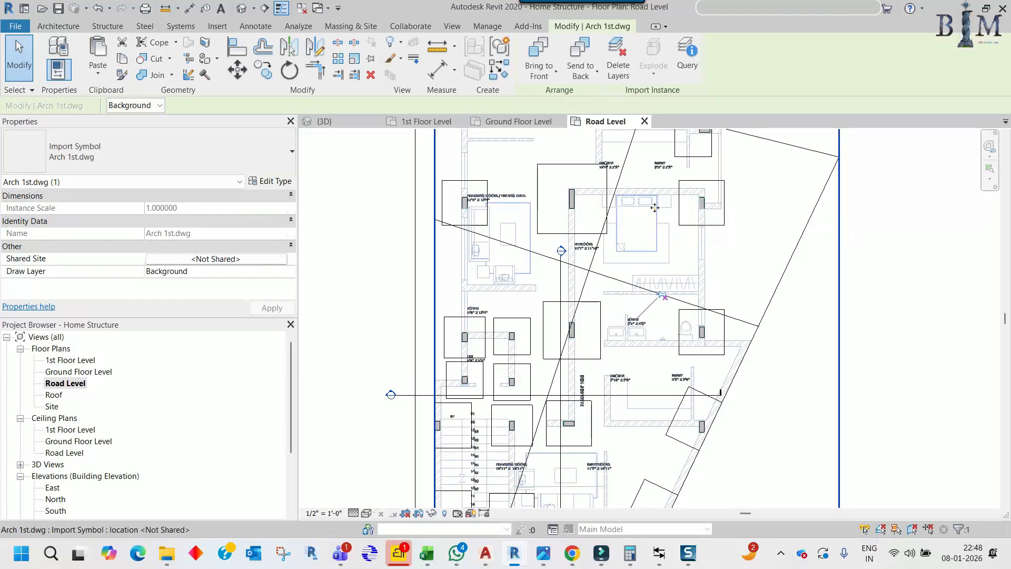
double_click(72, 359)
left_click(97, 69)
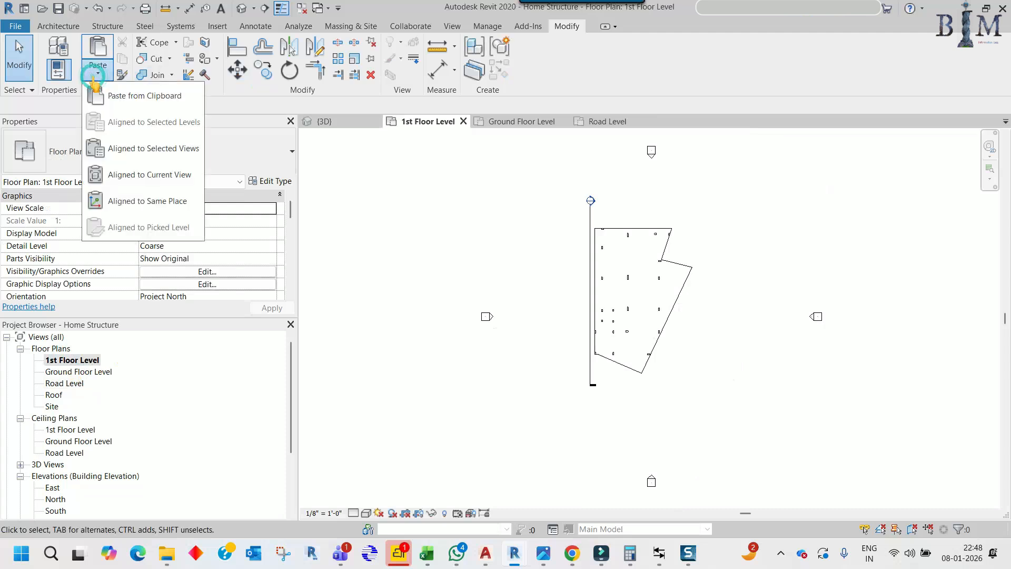
left_click(135, 175)
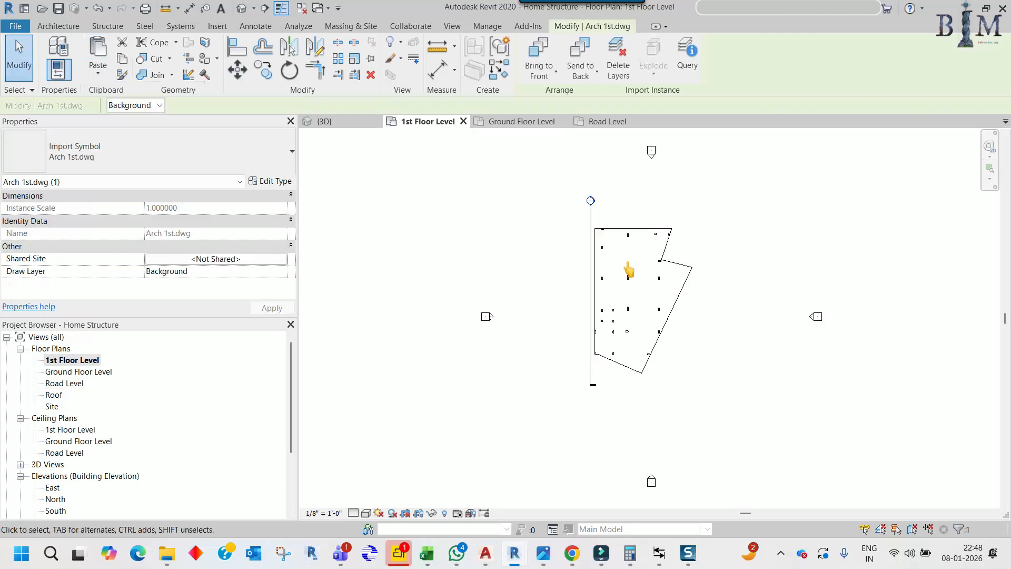
scroll(661, 269, "up", 3)
left_click(538, 345)
Set the Home Structure 1st Floor Level plan to Fine detail level and Wireframe visual style
left_click(352, 513)
left_click(368, 501)
left_click(370, 513)
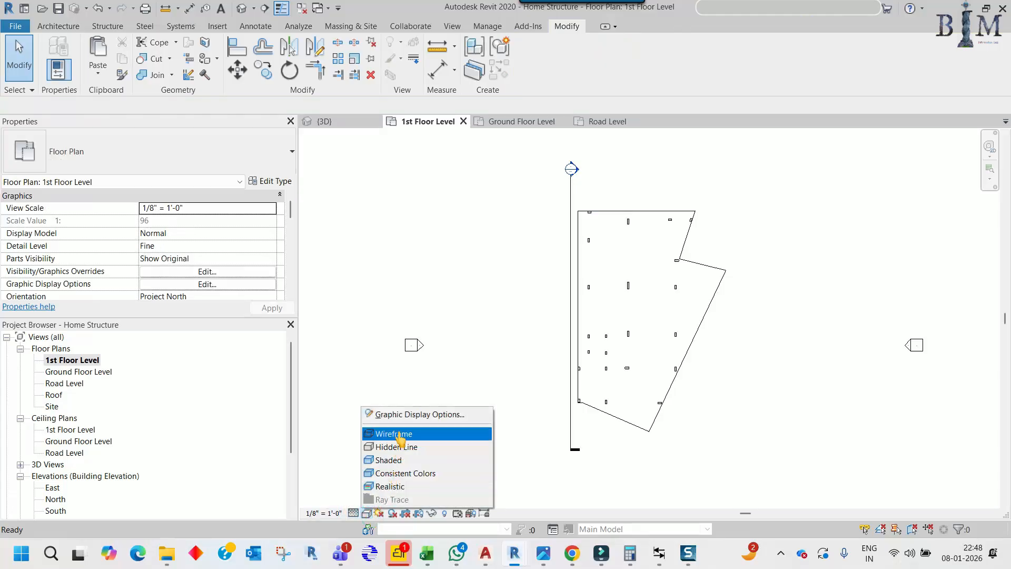
left_click(399, 429)
Display the pasted Arch 1st.dwg in halftone through the 1st Floor Level plan's visibility overrides
scroll(634, 249, "up", 3)
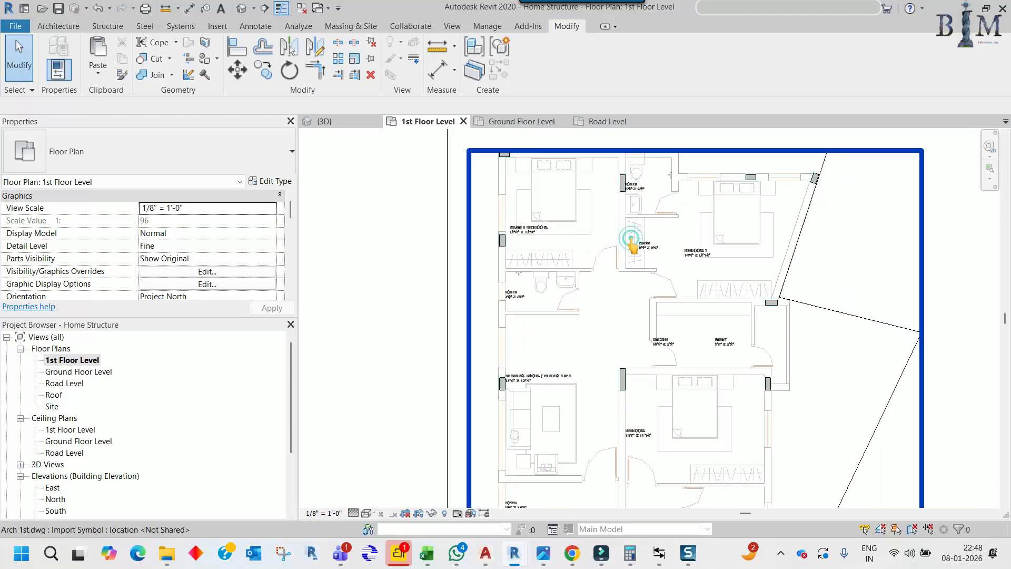
left_click(631, 240)
scroll(630, 267, "down", 5)
left_click(703, 376)
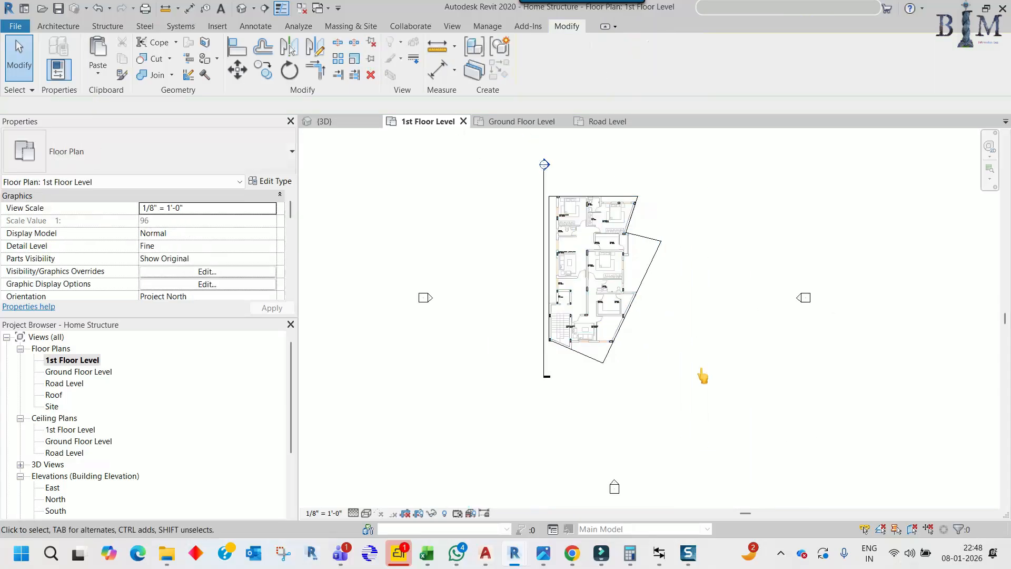
key("v")
key("g")
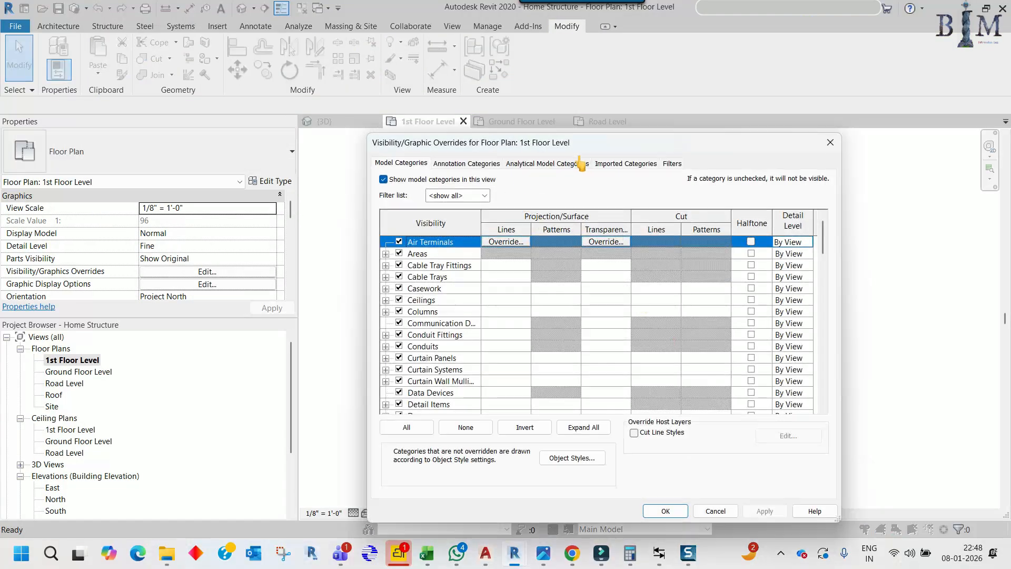
left_click(616, 164)
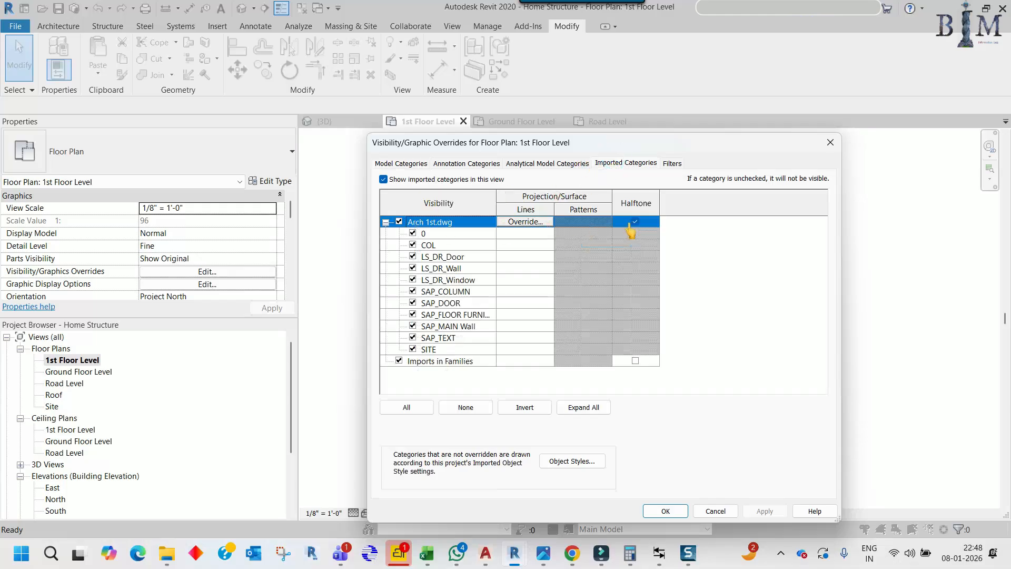
left_click(655, 515)
Turn off selection of pinned elements and links in the Home Structure project
left_click(895, 528)
left_click(864, 528)
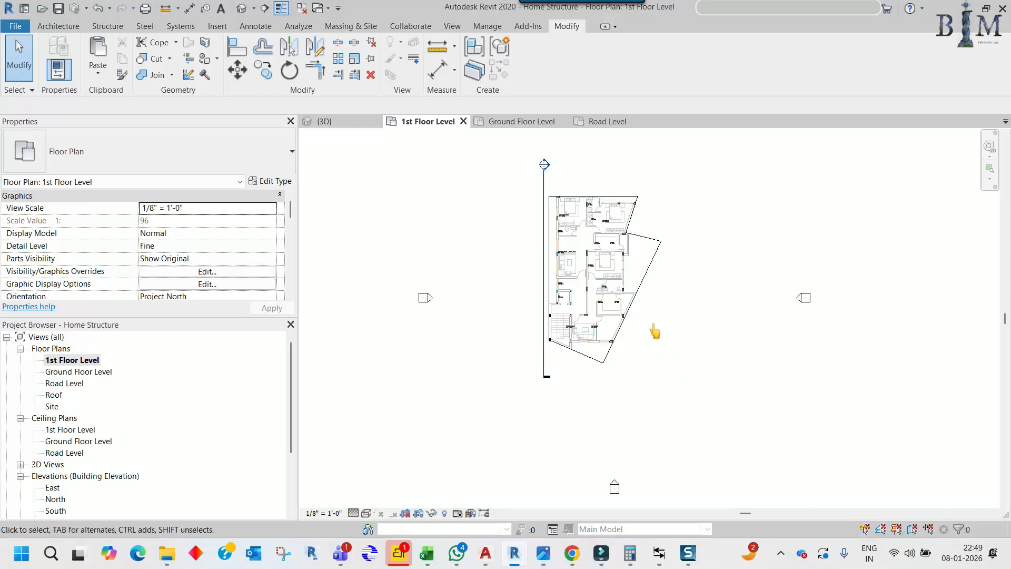
scroll(571, 196, "up", 6)
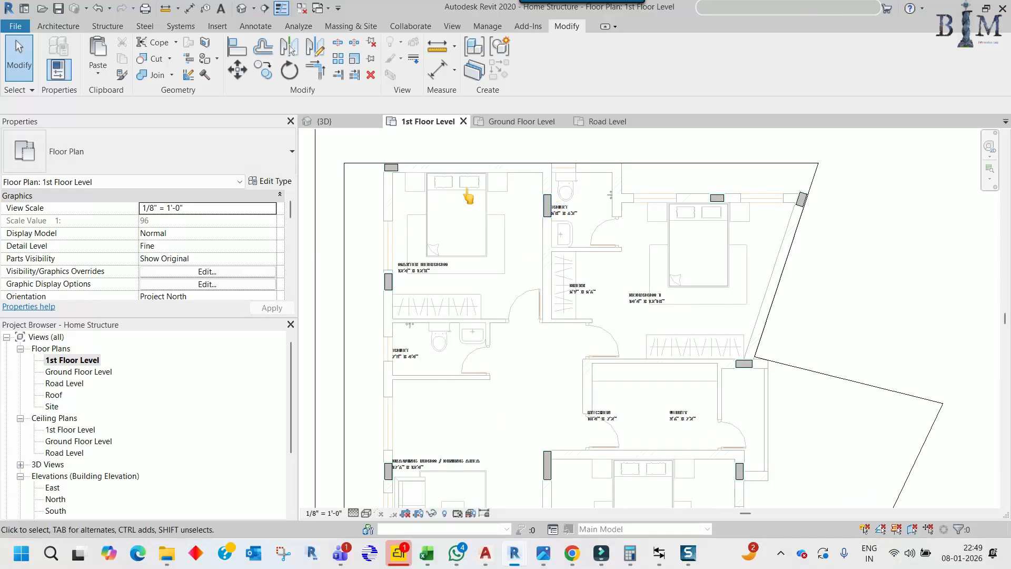
Check the 1st-floor columns against the Arch 1st.dwg outlines from the master bedroom down to the drawing room
scroll(467, 196, "up", 2)
scroll(376, 170, "down", 3)
scroll(355, 256, "up", 6)
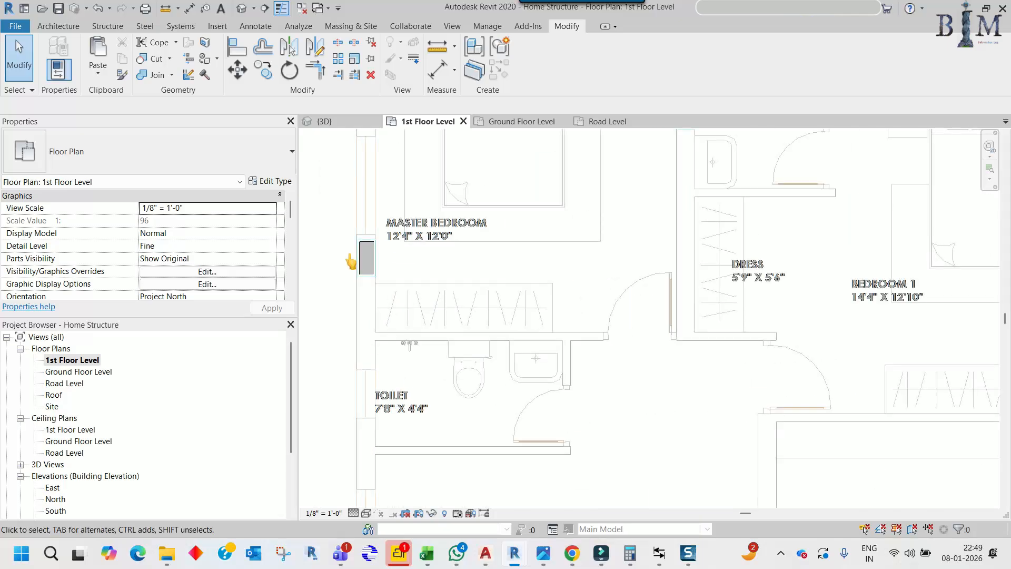
scroll(437, 162, "down", 4)
middle_click_drag(553, 393, 510, 190)
middle_click_drag(559, 418, 568, 211)
middle_click_drag(586, 390, 583, 218)
Move the column between the stair and the drawing room up about 3" onto its Arch 1st.dwg outline, with Constrain turned off
scroll(470, 378, "up", 6)
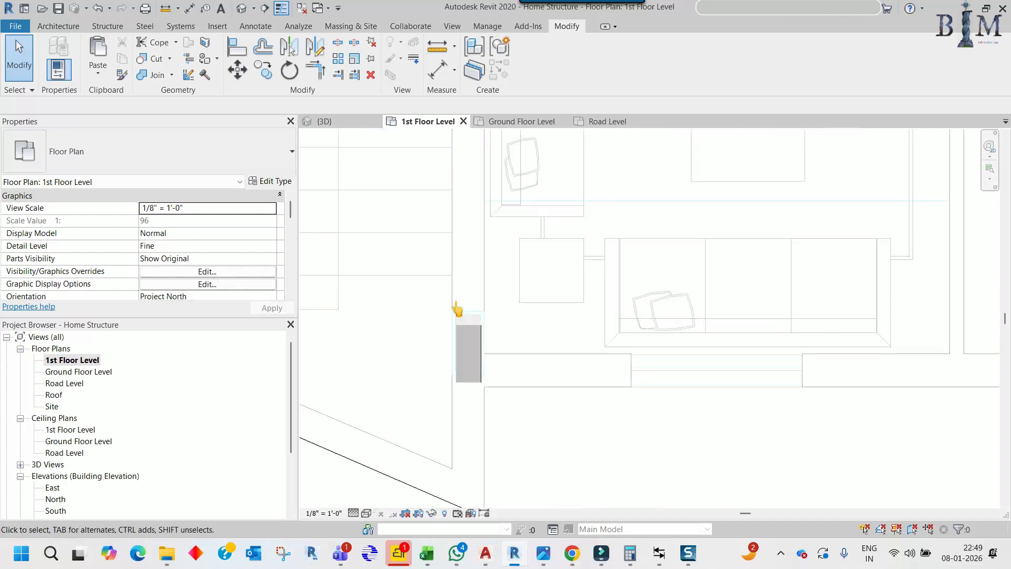
left_click(466, 331)
scroll(466, 326, "up", 2)
key("m")
key("v")
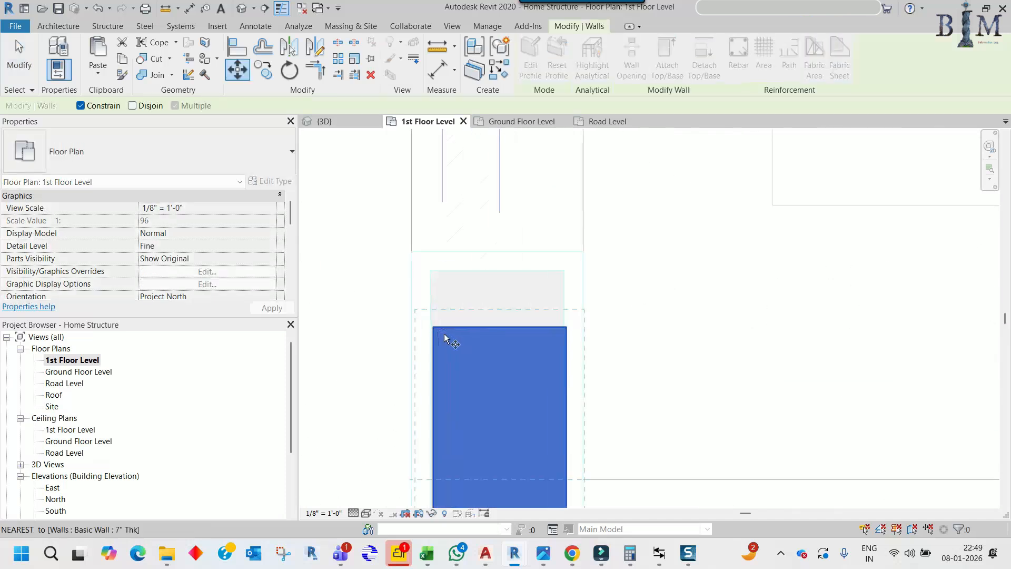
left_click(431, 327)
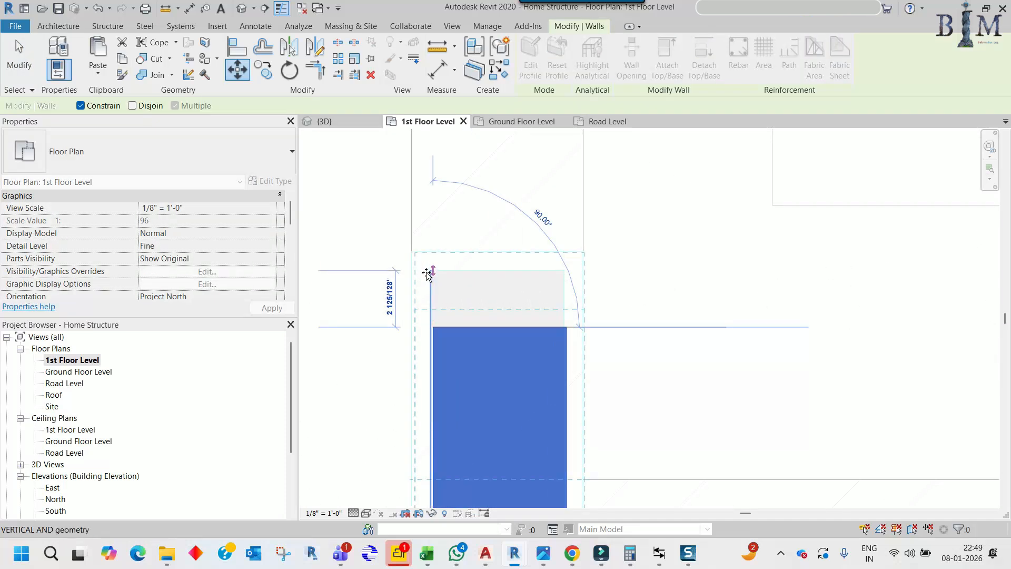
scroll(429, 273, "up", 2)
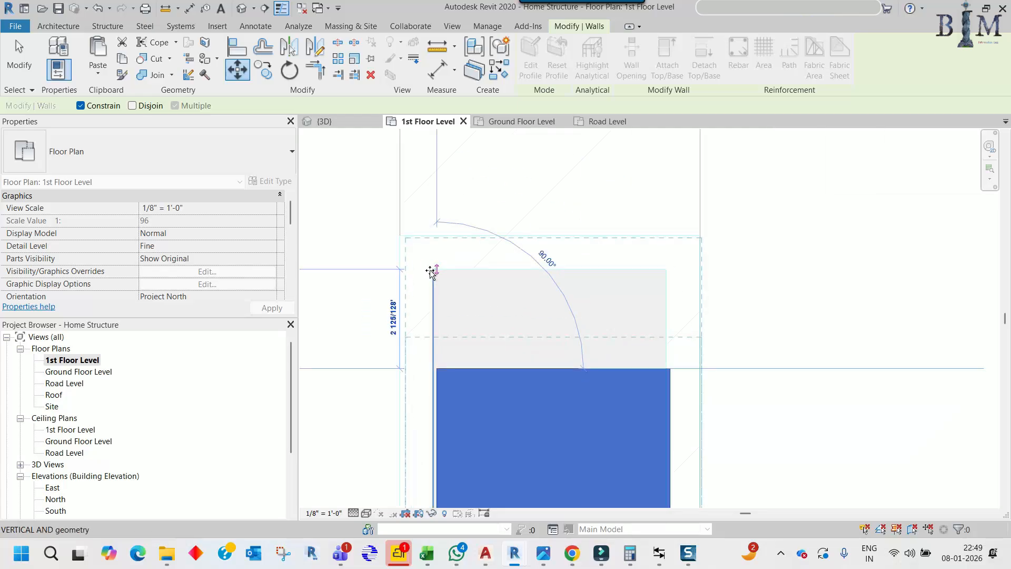
left_click(81, 105)
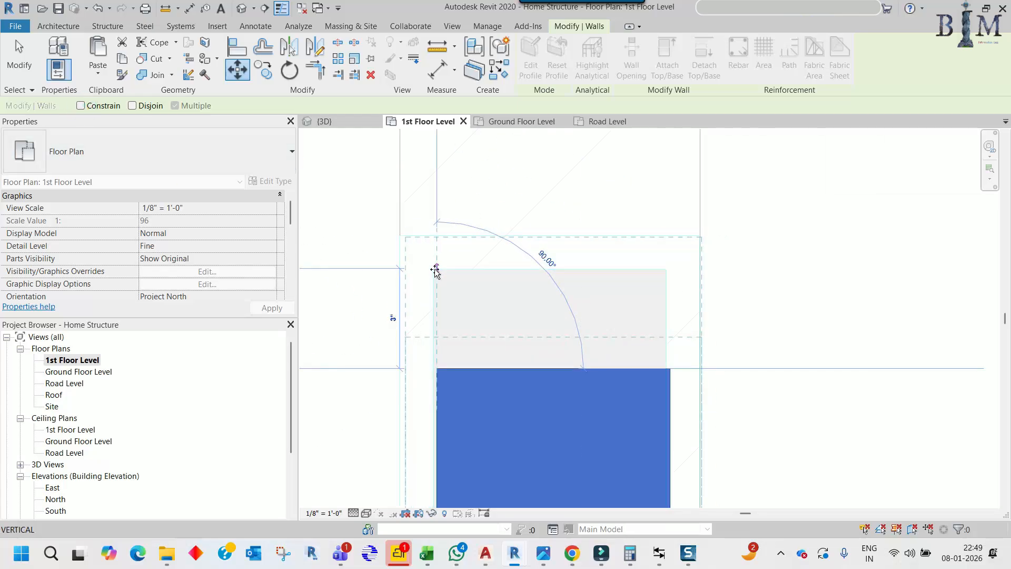
left_click(434, 269)
scroll(474, 273, "down", 5)
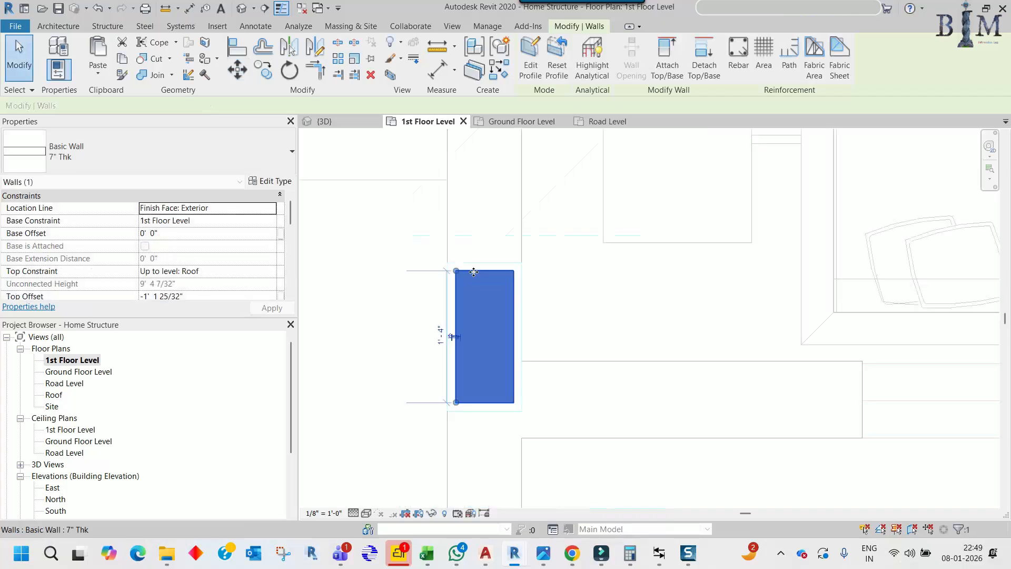
Move the column at the study room's outer corner left onto its Arch 1st.dwg outline
scroll(526, 295, "down", 4)
scroll(690, 307, "up", 6)
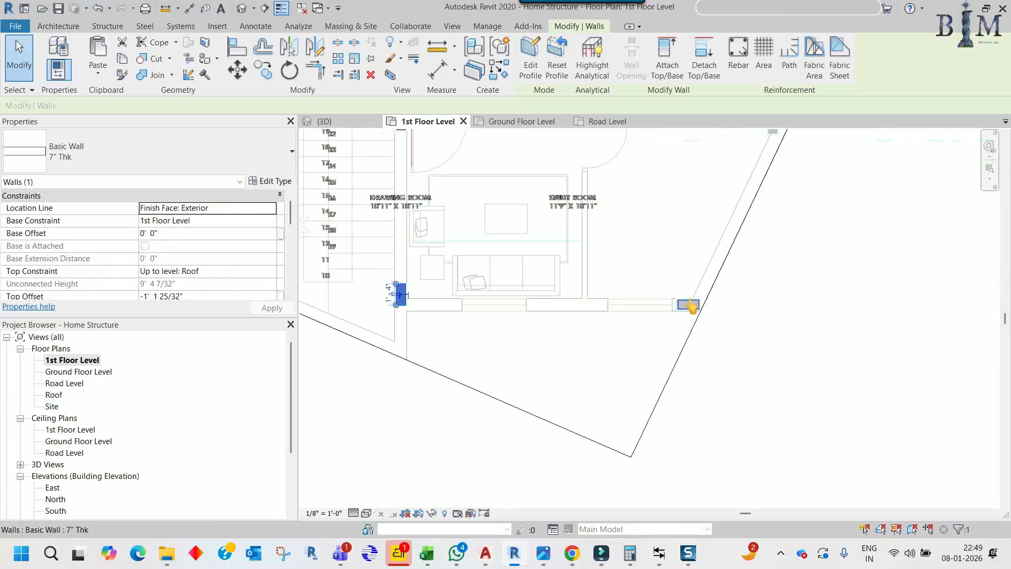
scroll(705, 316, "up", 5)
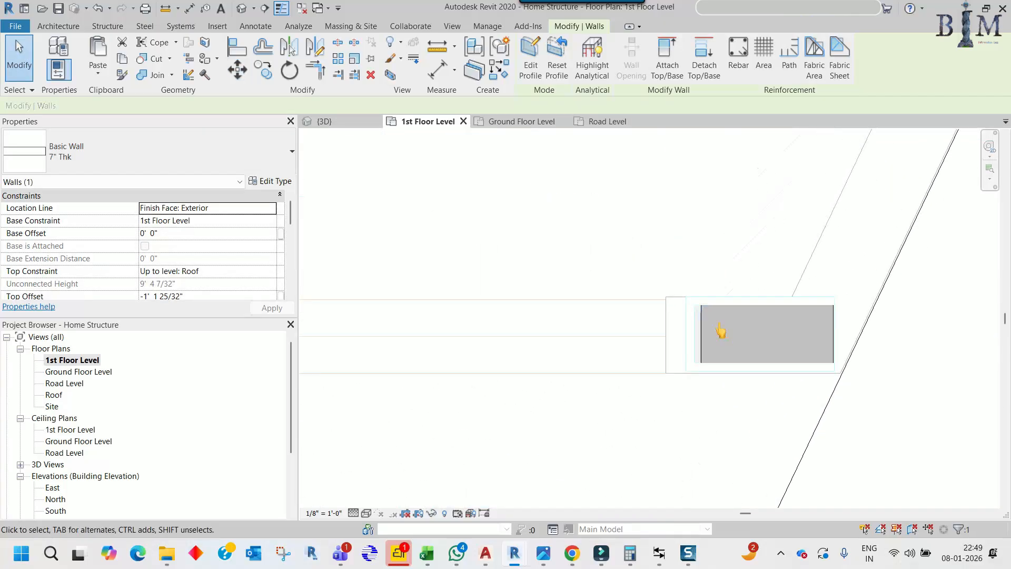
key("m")
key("v")
scroll(687, 304, "up", 3)
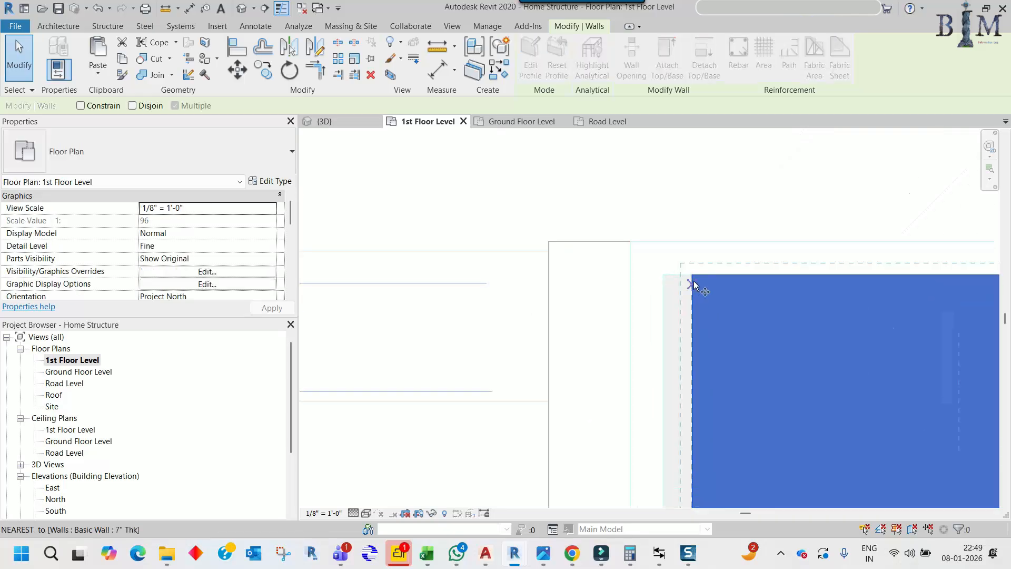
left_click(695, 274)
left_click(654, 273)
scroll(700, 291, "down", 8)
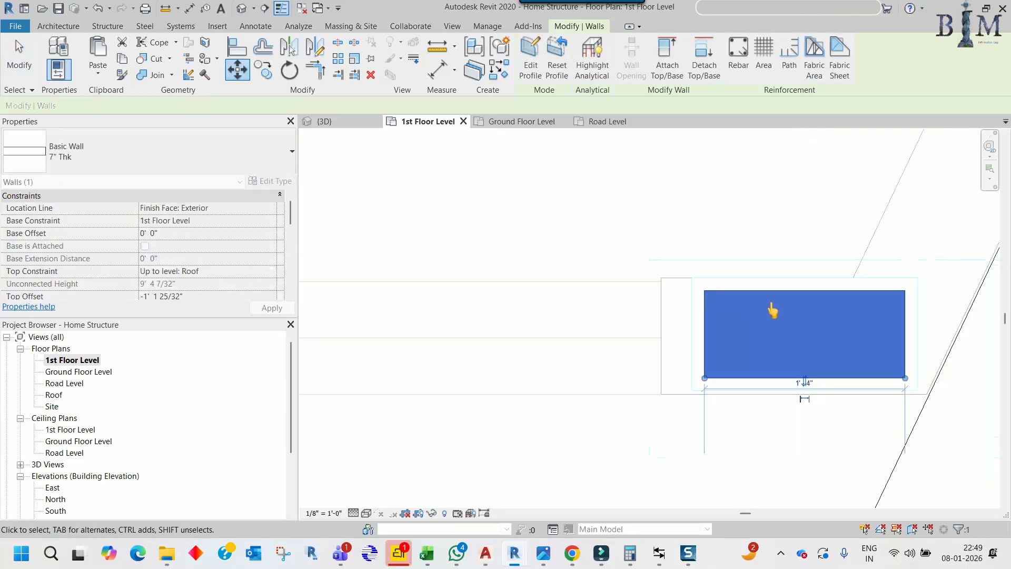
Check the columns around the staircase and lift against the Arch 1st.dwg outlines
scroll(885, 391, "down", 5)
scroll(433, 356, "up", 8)
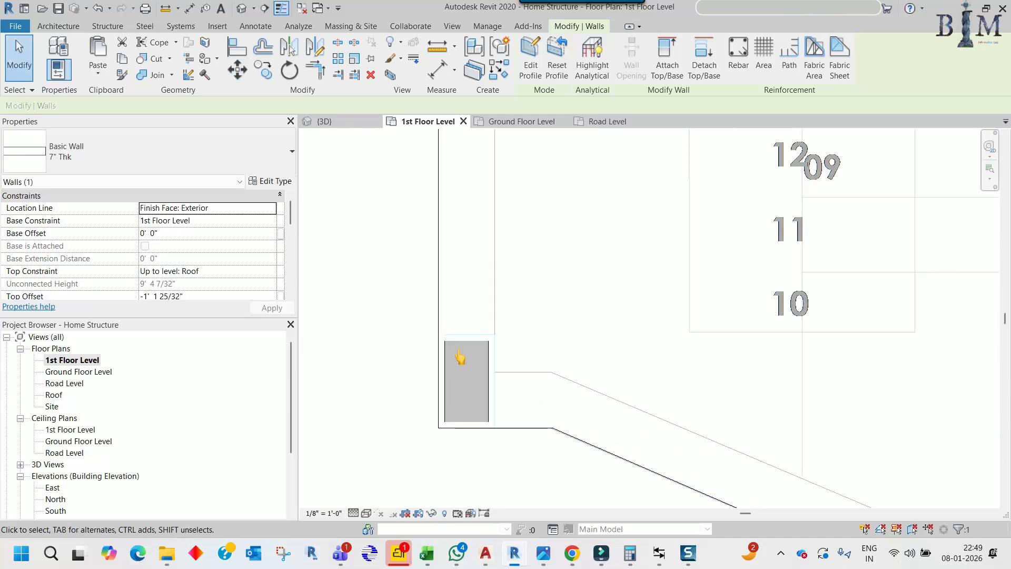
scroll(474, 423, "down", 2)
middle_click_drag(492, 385, 462, 563)
middle_click_drag(464, 224, 452, 419)
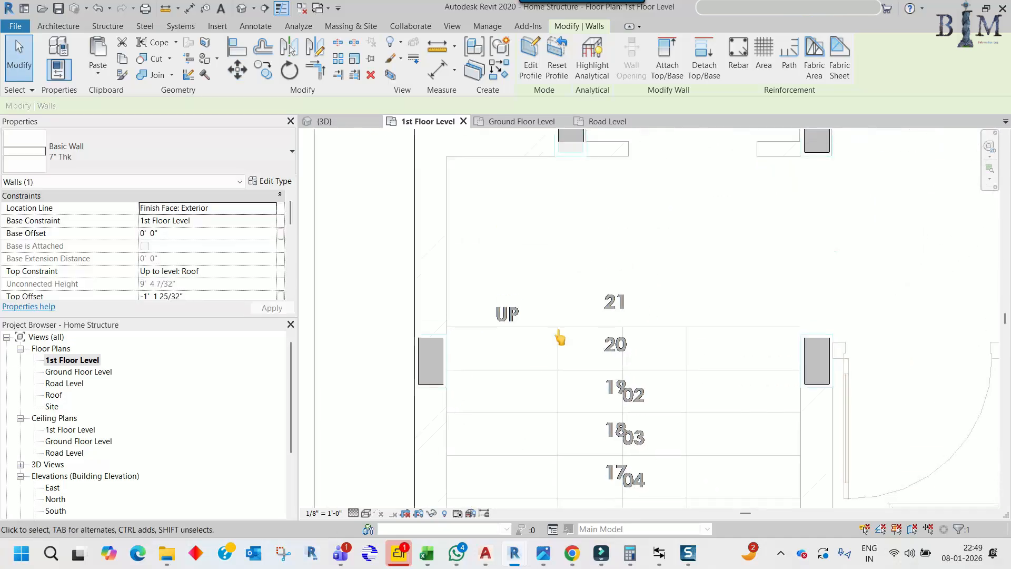
middle_click_drag(626, 293, 740, 317)
scroll(721, 337, "down", 2)
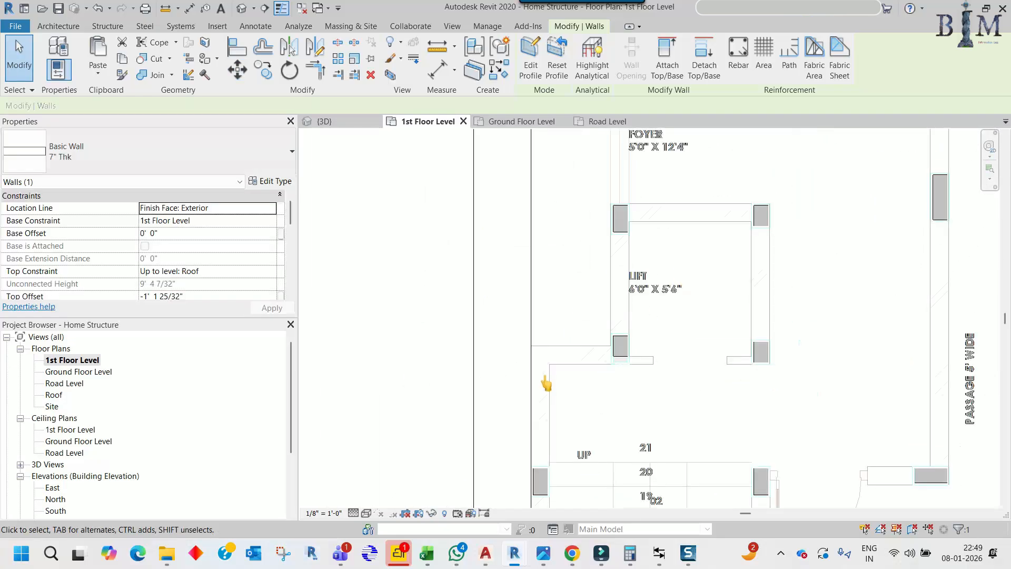
Stretch the lower end of the lift's lower-left column to the DWG outline, making it 1'-1" long
scroll(595, 367, "up", 4)
left_click(679, 342)
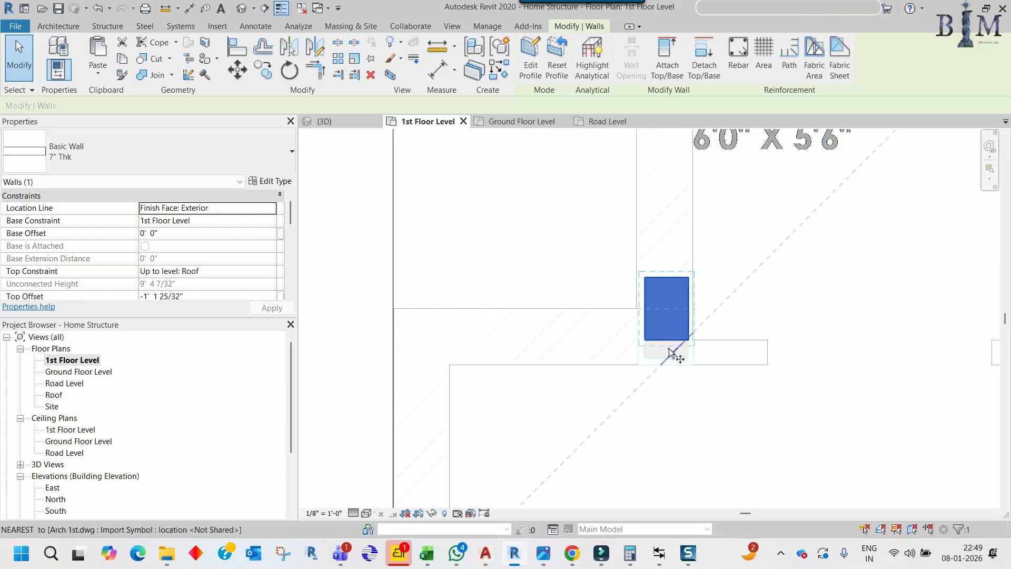
scroll(672, 352, "up", 2)
key("m")
key("v")
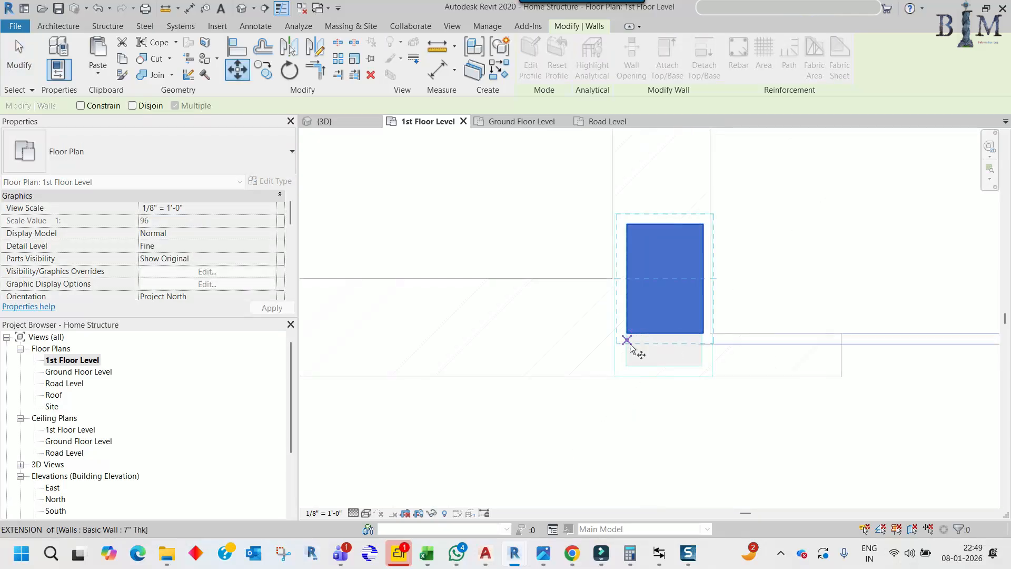
left_click(631, 335)
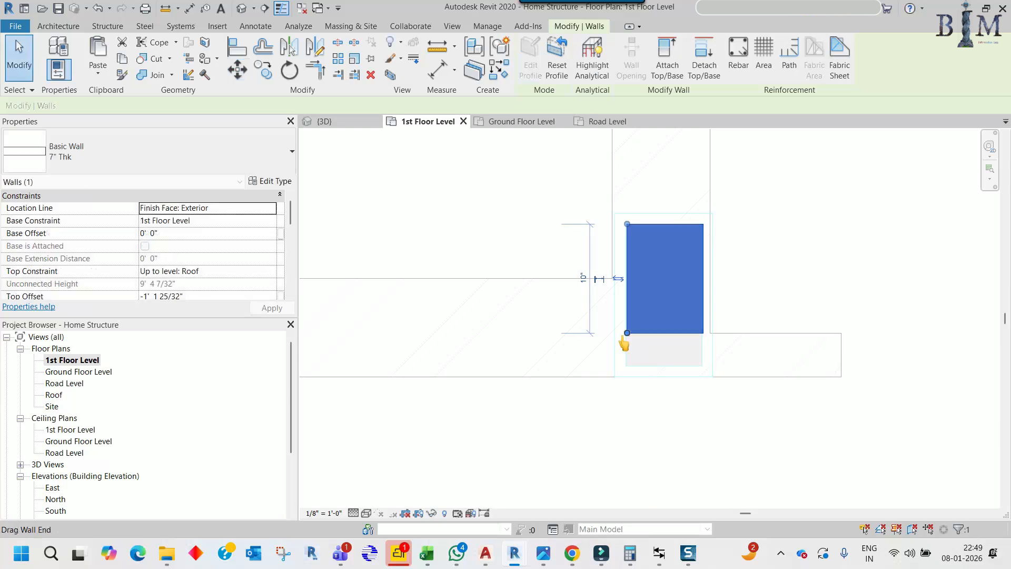
scroll(622, 336, "up", 2)
left_click_drag(632, 332, 634, 396)
scroll(633, 332, "up", 2)
Move the lengthened lift column slightly left onto its Arch 1st.dwg outline and deselect it
key("m")
key("v")
scroll(634, 337, "up", 2)
left_click(637, 326)
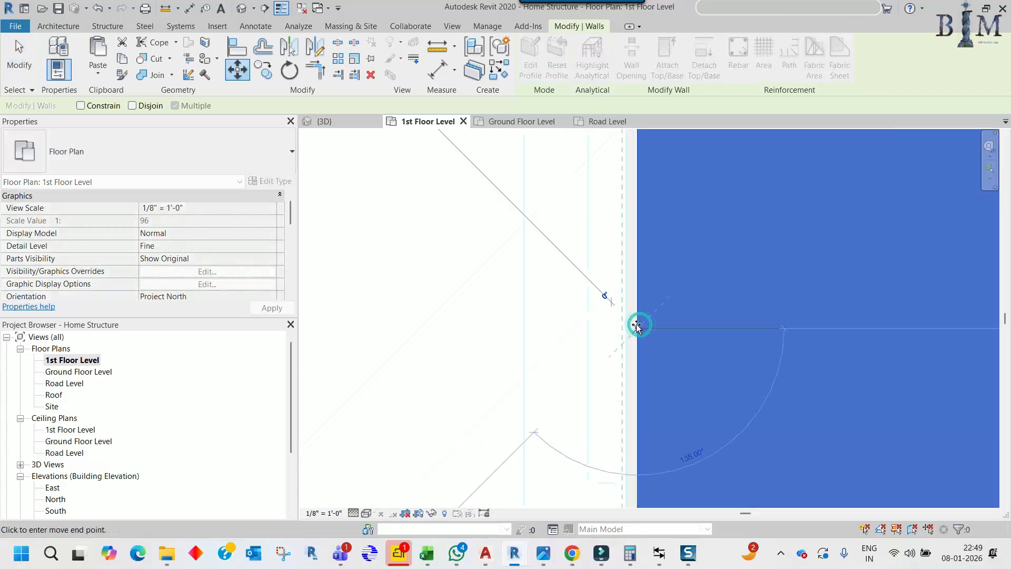
left_click(623, 324)
scroll(621, 325, "down", 3)
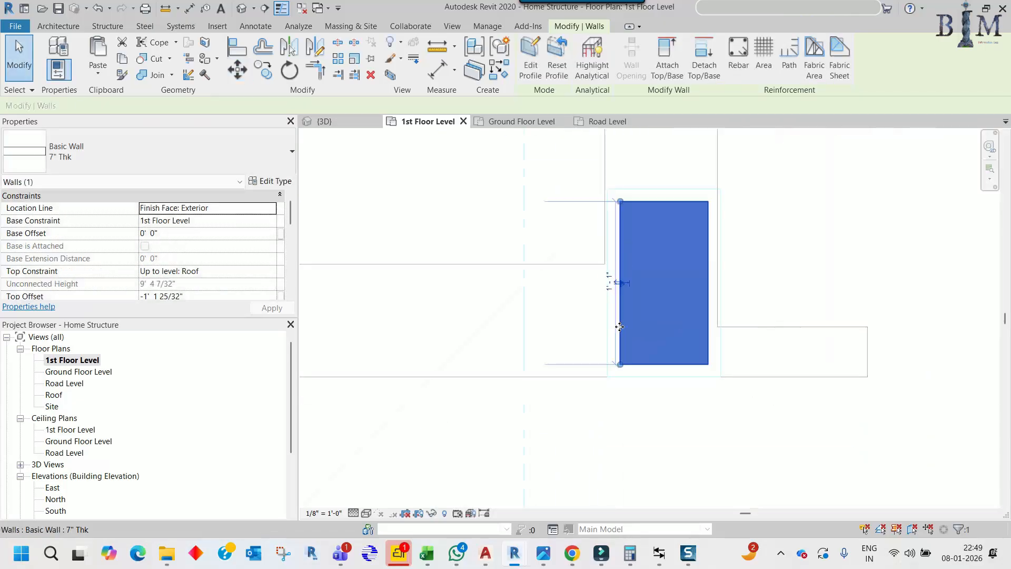
scroll(620, 325, "down", 2)
key("Escape")
Check the remaining lift columns and those near the foyer against the Arch 1st.dwg outlines
scroll(588, 372, "down", 7)
scroll(673, 346, "up", 3)
scroll(739, 380, "up", 1)
scroll(743, 381, "down", 2)
middle_click_drag(728, 301, 709, 416)
middle_click_drag(761, 328, 725, 336)
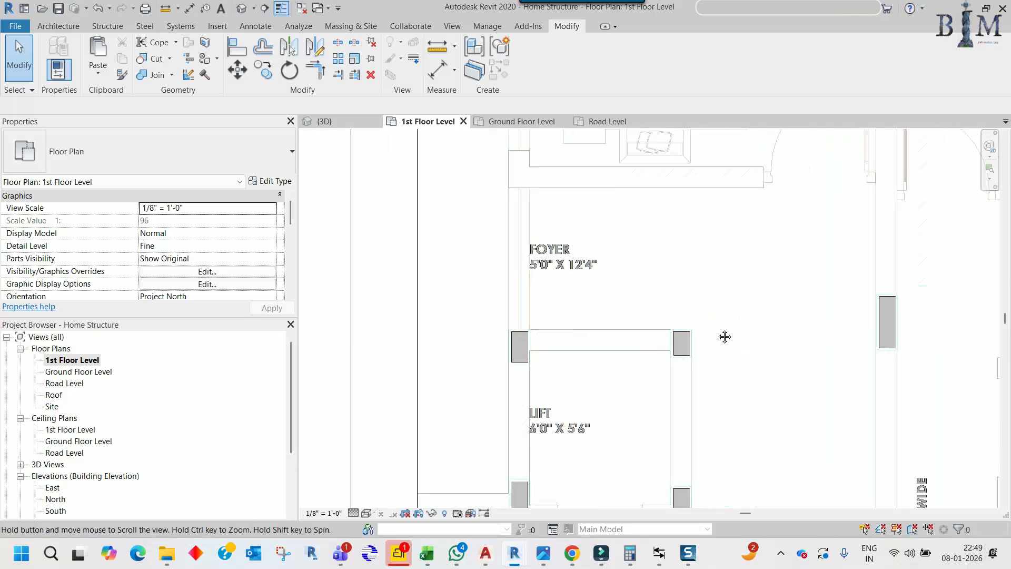
scroll(699, 343, "up", 4)
scroll(718, 352, "down", 4)
middle_click_drag(760, 253, 764, 399)
Check the dining area, bedroom and remaining 1st-floor columns against the Arch 1st.dwg outlines
scroll(664, 345, "down", 6)
middle_click_drag(600, 272, 594, 366)
scroll(517, 323, "up", 4)
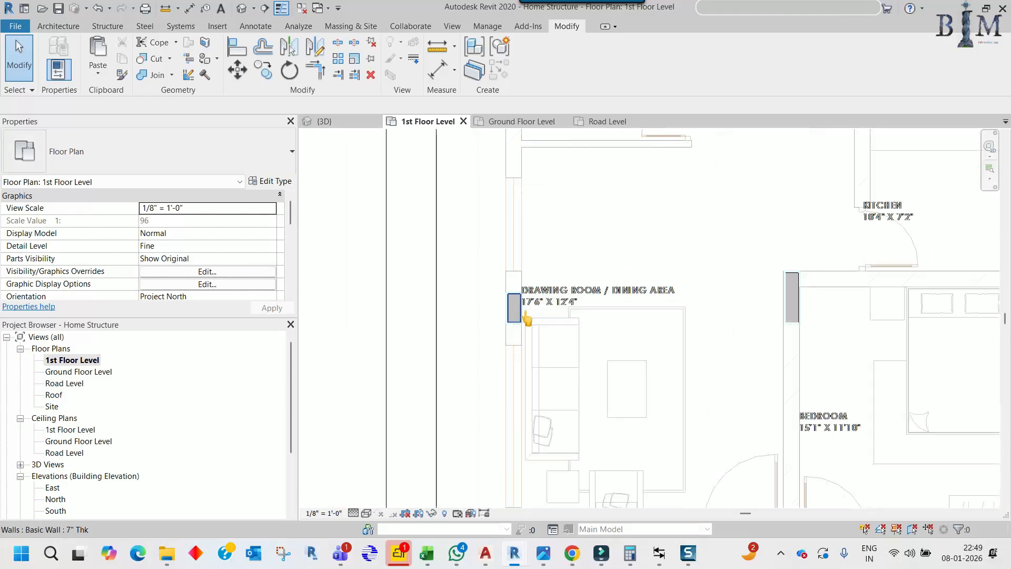
scroll(526, 319, "up", 2)
scroll(527, 319, "down", 2)
scroll(800, 302, "up", 6)
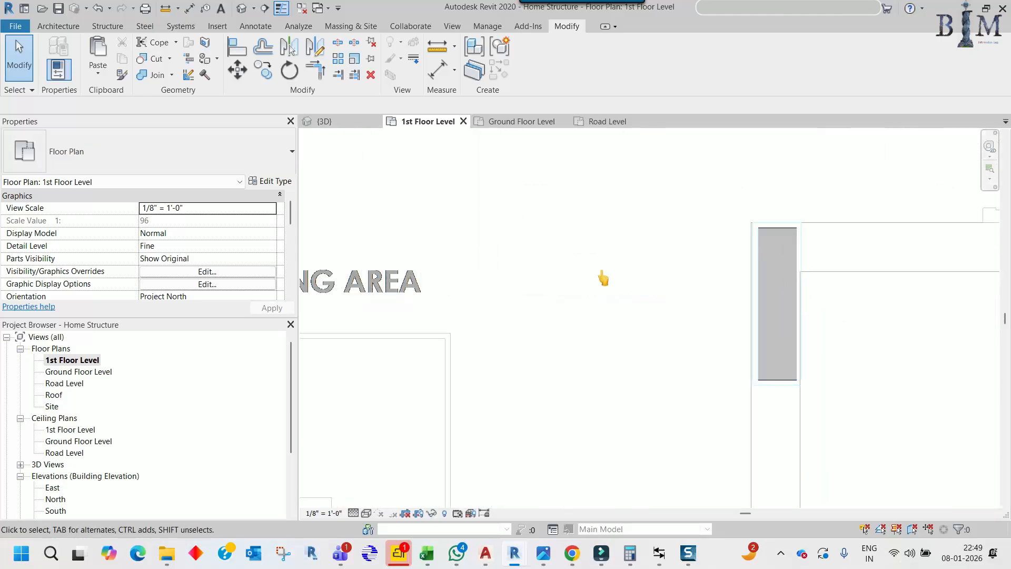
scroll(587, 296, "down", 8)
middle_click_drag(737, 280, 693, 415)
scroll(722, 305, "down", 1)
middle_click_drag(589, 274, 588, 361)
middle_click_drag(707, 370, 674, 171)
mouse_move(701, 419)
middle_mouse_down()
mouse_move(654, 413)
mouse_move(721, 392)
mouse_move(728, 348)
middle_mouse_up()
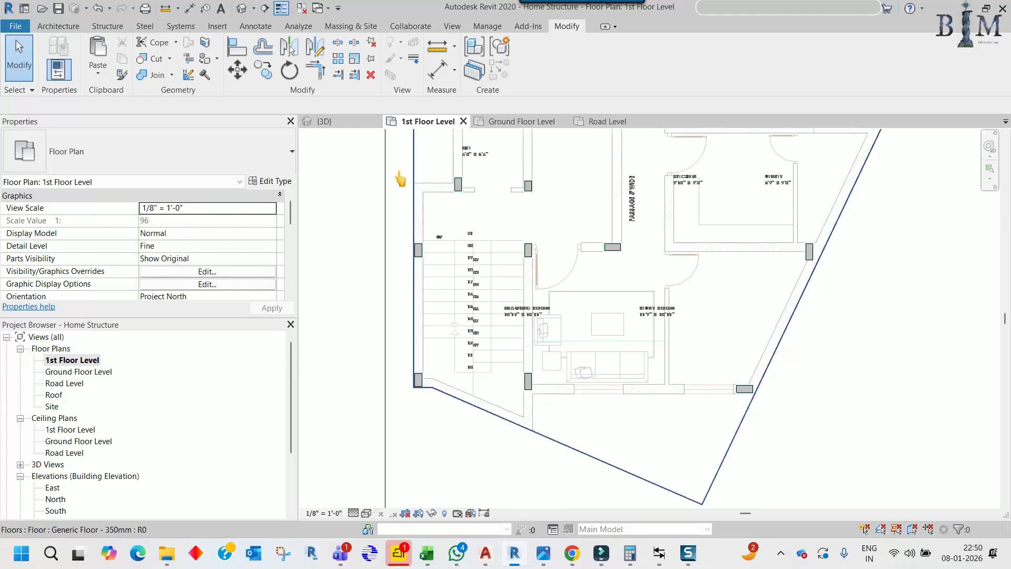
Open the Ground Floor Level plan and look over its columns against Arch GF.dwg
double_click(77, 371)
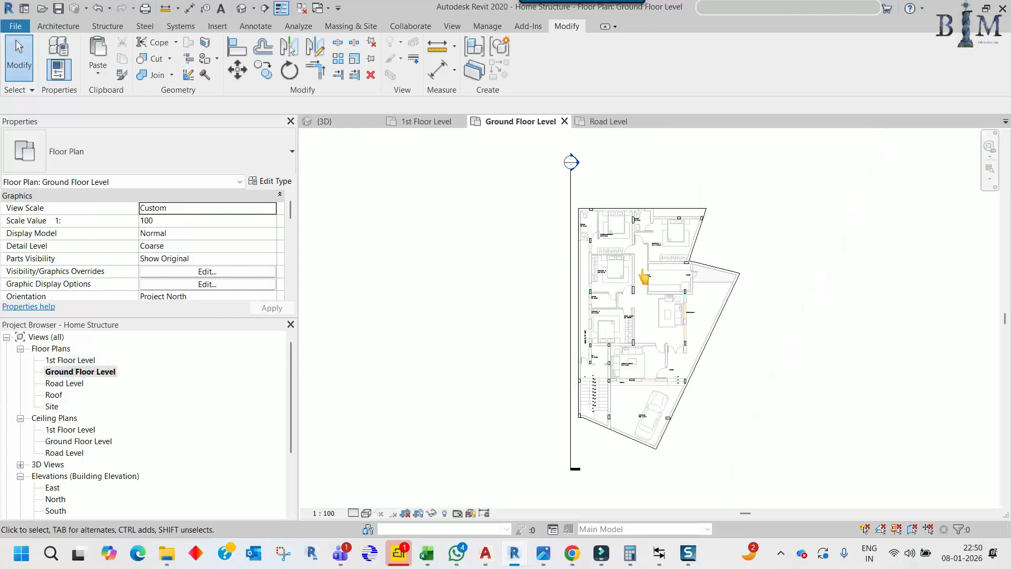
scroll(545, 189, "up", 5)
scroll(564, 179, "down", 2)
middle_click_drag(635, 356, 639, 181)
mouse_move(631, 318)
middle_mouse_down()
mouse_move(621, 189)
mouse_move(568, 469)
middle_mouse_up()
middle_click_drag(645, 274, 639, 454)
Move the column between Bedroom 2 and the toilet up about 2 1/2" onto its Arch GF.dwg outline
scroll(503, 316, "up", 8)
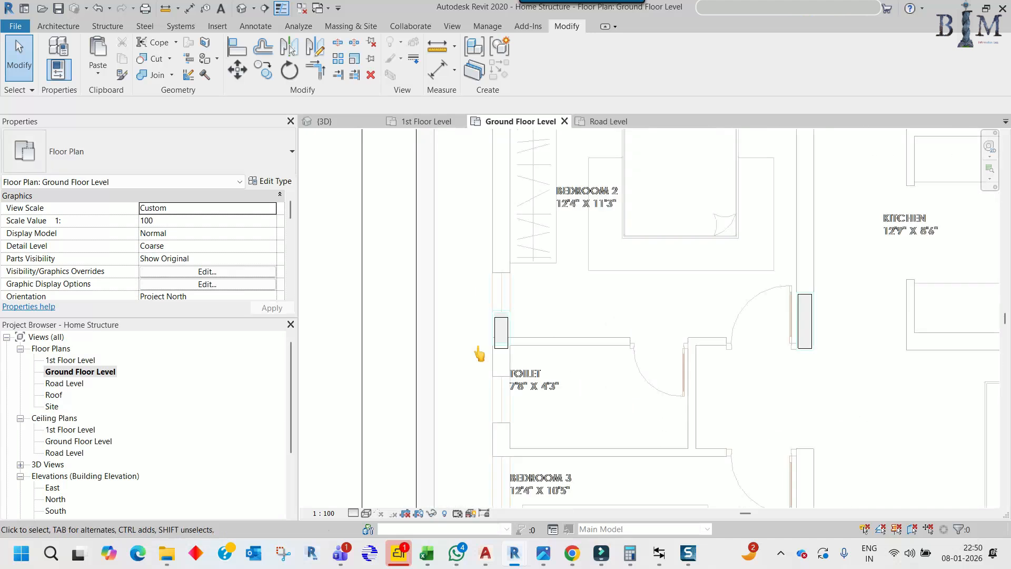
scroll(503, 294, "up", 2)
left_click(501, 291)
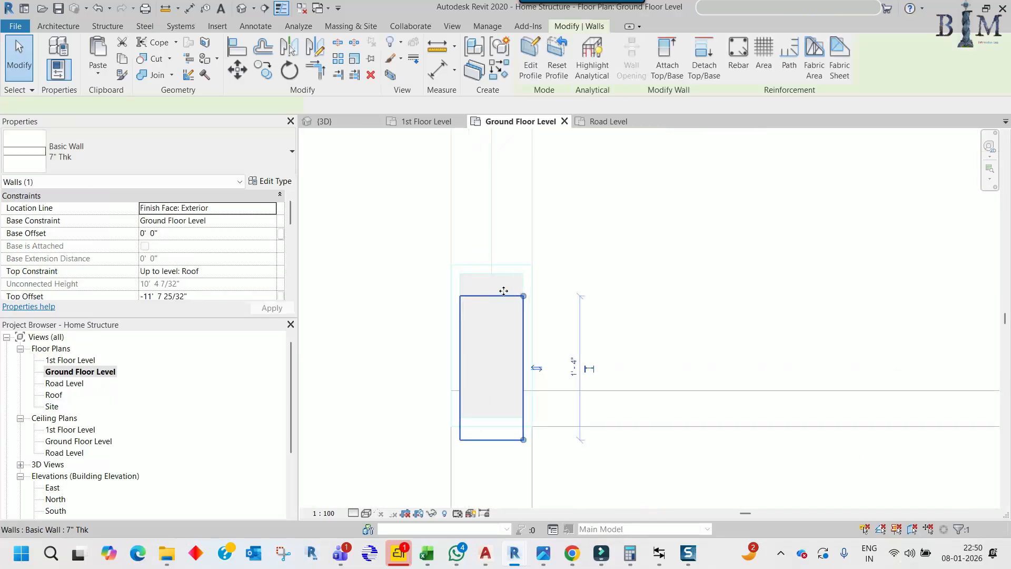
key("m")
key("v")
scroll(463, 297, "up", 3)
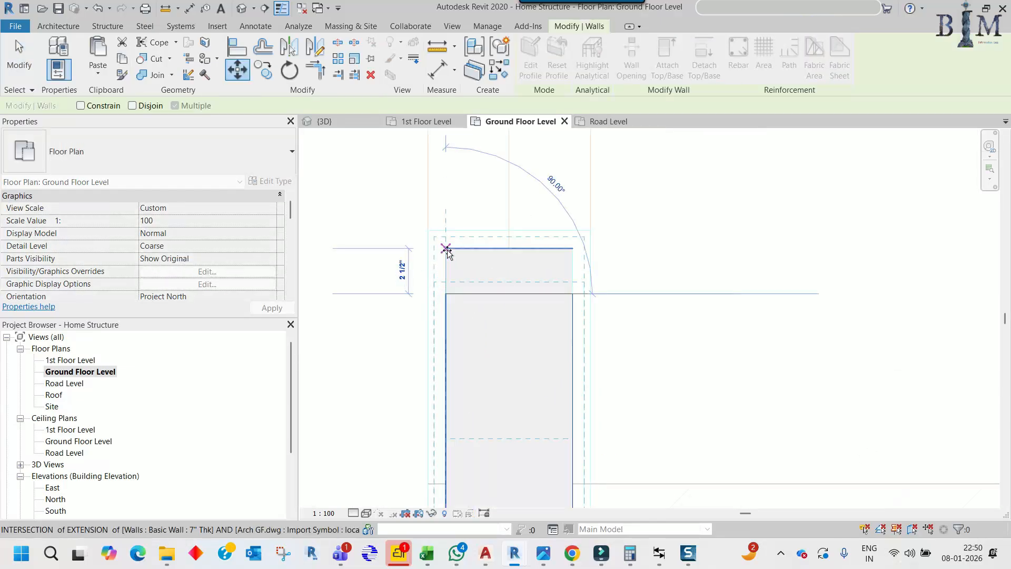
left_click(447, 261)
scroll(587, 207, "down", 4)
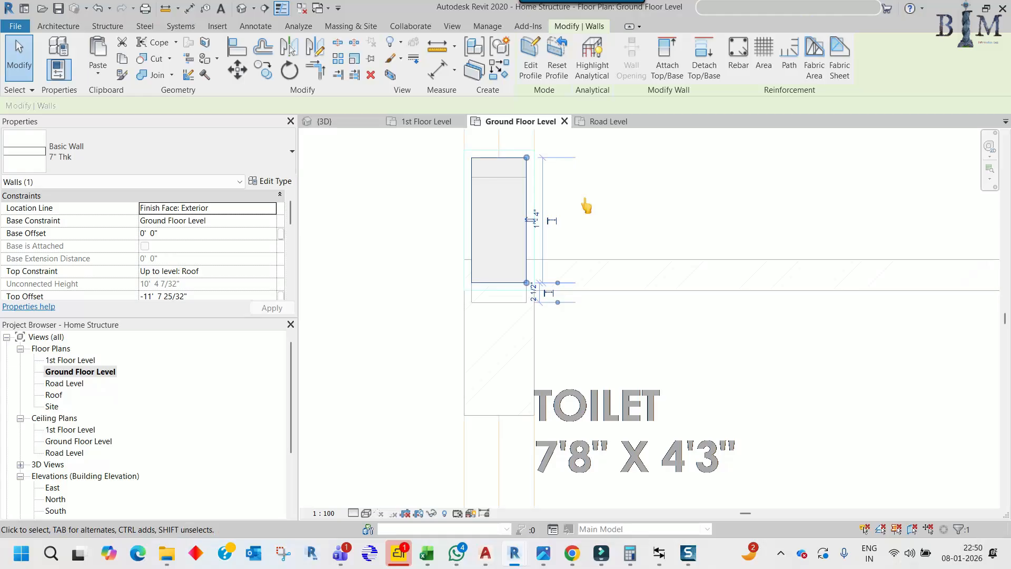
scroll(585, 201, "down", 8)
key("Escape")
Check the ground-floor columns around the drawing room, lift and entry against the Arch GF.dwg outlines
middle_click_drag(617, 361, 566, 198)
scroll(700, 408, "up", 5)
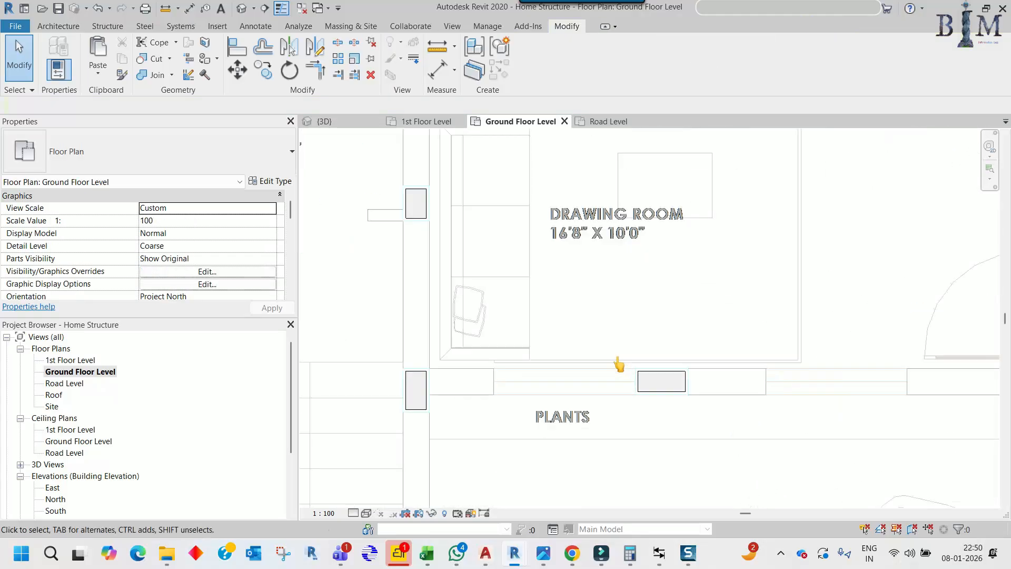
scroll(630, 312, "down", 3)
scroll(758, 338, "down", 3)
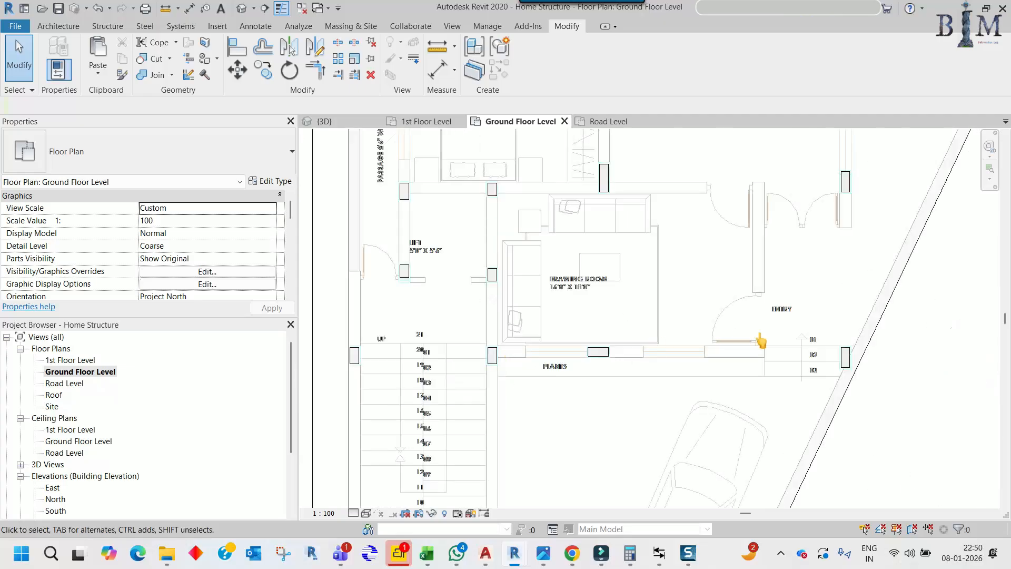
scroll(848, 355, "up", 2)
scroll(862, 364, "down", 1)
middle_click_drag(436, 395, 521, 289)
Move the column between the stair and the garage up about 3" onto its Arch GF.dwg outline
scroll(569, 416, "up", 5)
left_click(569, 421)
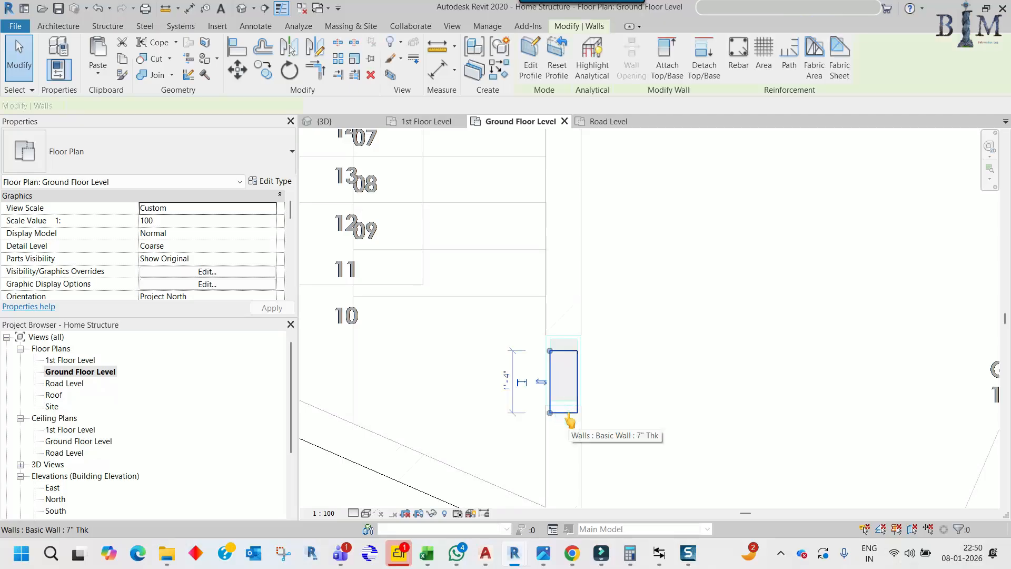
key("m")
key("v")
scroll(564, 355, "up", 3)
left_click(581, 347)
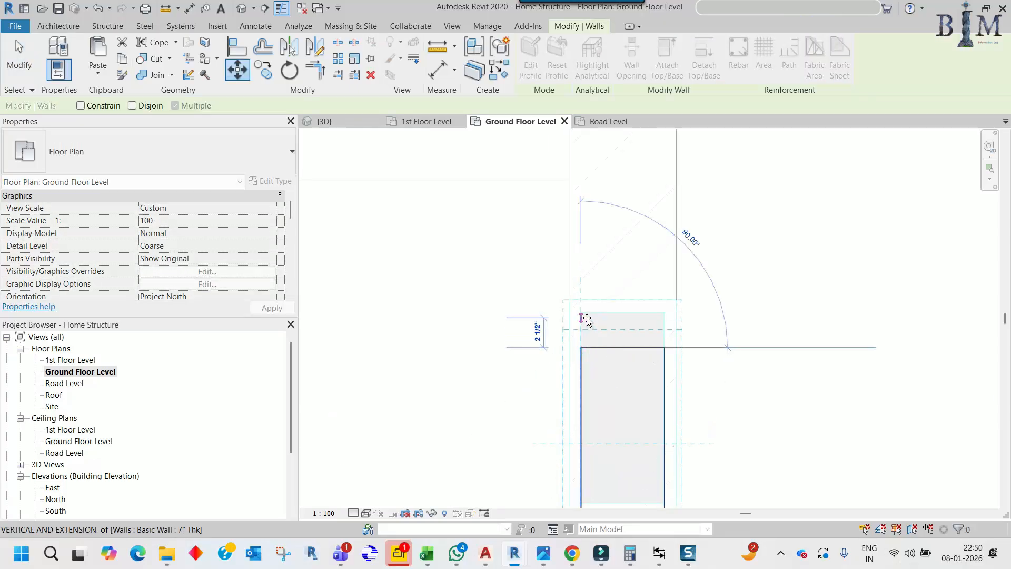
left_click(579, 310)
scroll(442, 298, "down", 3)
scroll(380, 299, "down", 1)
scroll(378, 291, "down", 2)
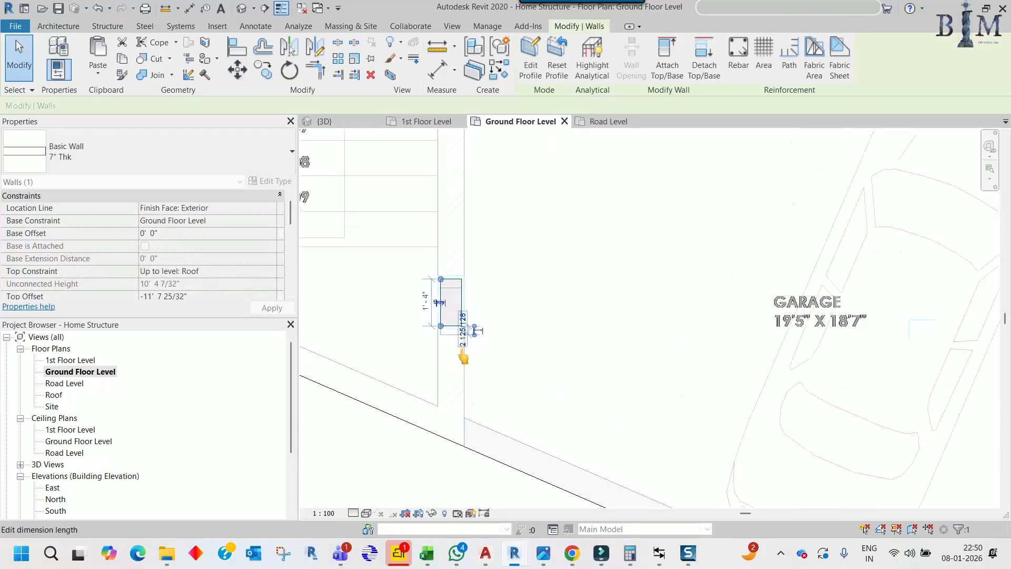
scroll(453, 345, "up", 5)
key("Escape")
Move the column on the garage's slanted side wall left about 3/4" onto its Arch GF.dwg outline
scroll(433, 317, "down", 4)
scroll(434, 317, "down", 2)
middle_click_drag(698, 337, 357, 333)
scroll(745, 301, "up", 4)
left_click(760, 291)
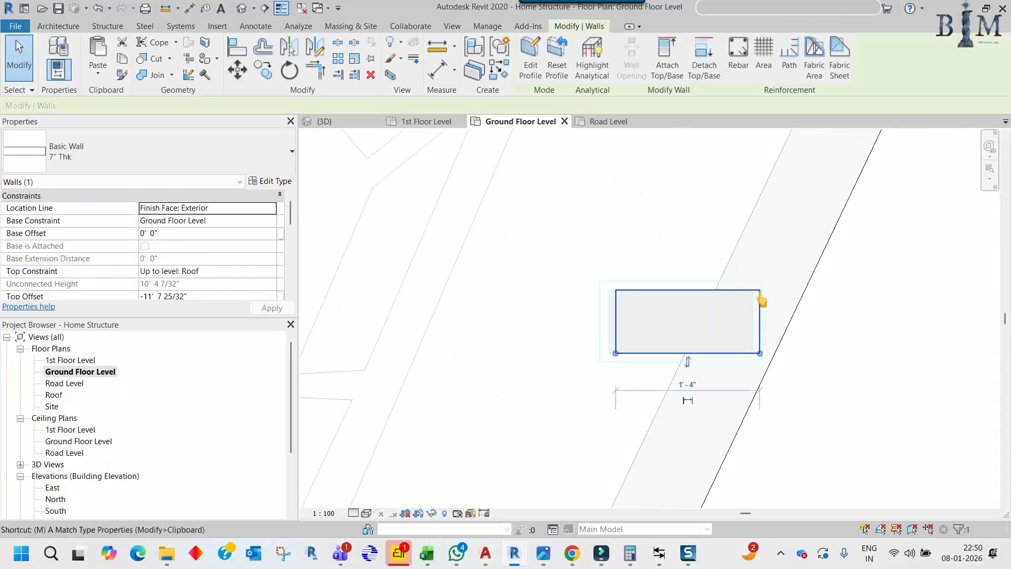
key("m")
key("v")
scroll(650, 339, "up", 4)
left_click(616, 382)
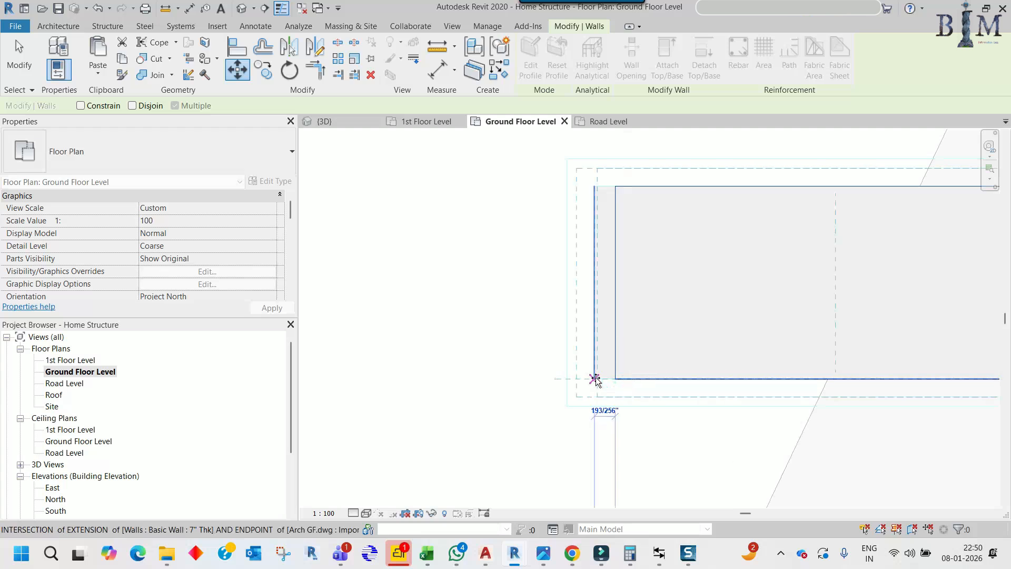
left_click(595, 378)
scroll(658, 324, "down", 6)
scroll(679, 331, "down", 2)
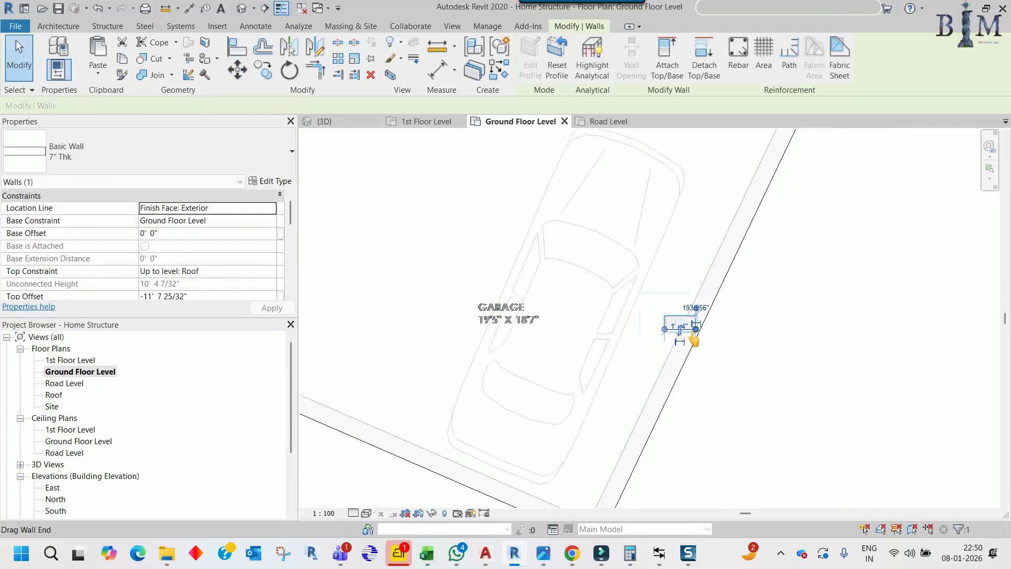
key("Escape")
Open the Road Level plan, hide Arch 1st.dwg and show the structure footing base DWG in the view
scroll(676, 337, "up", 4)
scroll(689, 308, "down", 2)
scroll(689, 314, "down", 3)
scroll(580, 305, "up", 1)
scroll(444, 331, "up", 4)
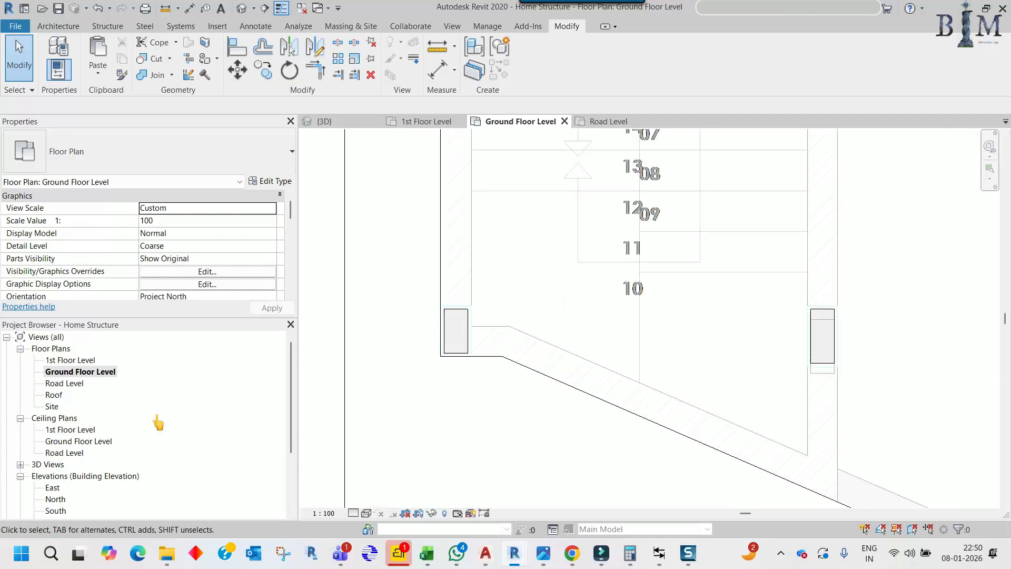
double_click(67, 385)
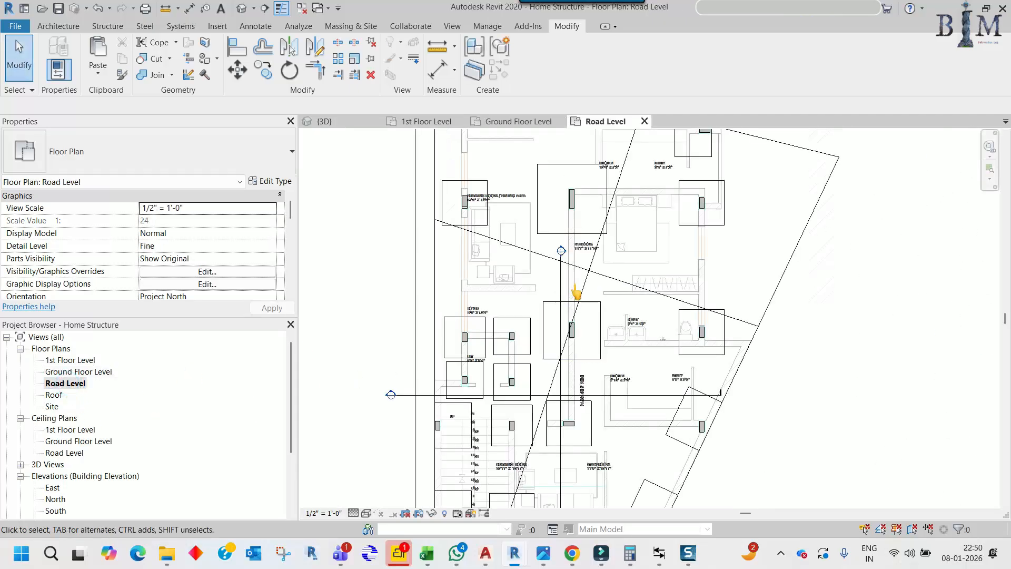
key("v")
key("v")
left_click(625, 161)
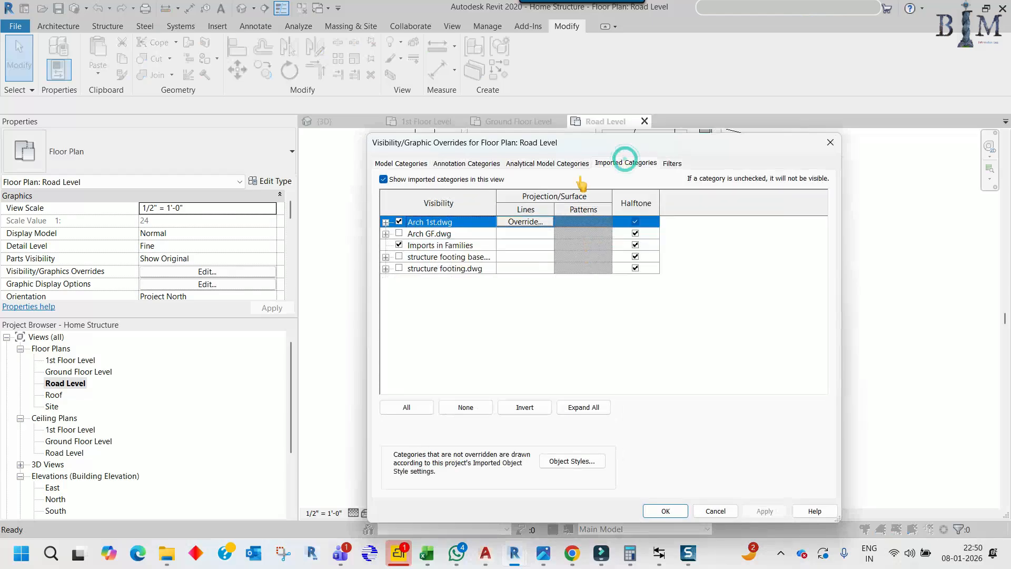
left_click(414, 256)
left_click(419, 269)
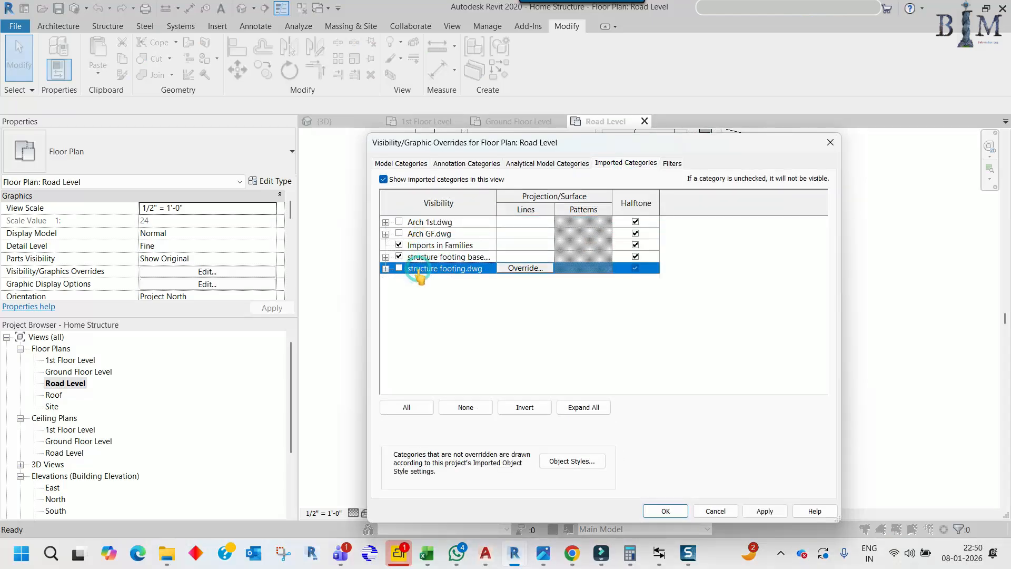
left_click(682, 509)
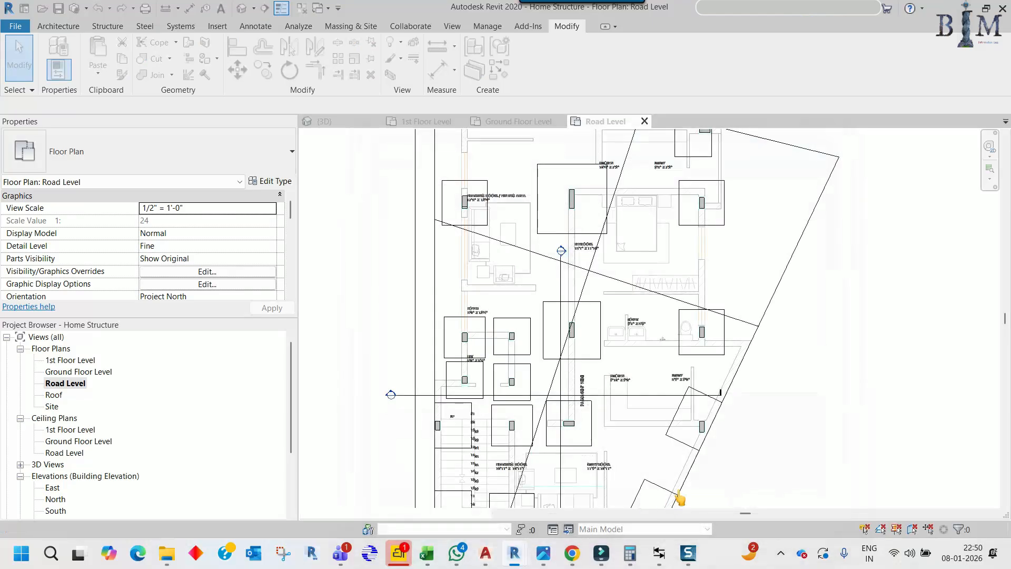
Try to move the ground-floor C3 column at footing F3 down about 3" onto the grouped column beneath it
middle_click_drag(606, 433, 648, 193)
scroll(591, 311, "up", 10)
left_click(526, 313)
key("m")
key("v")
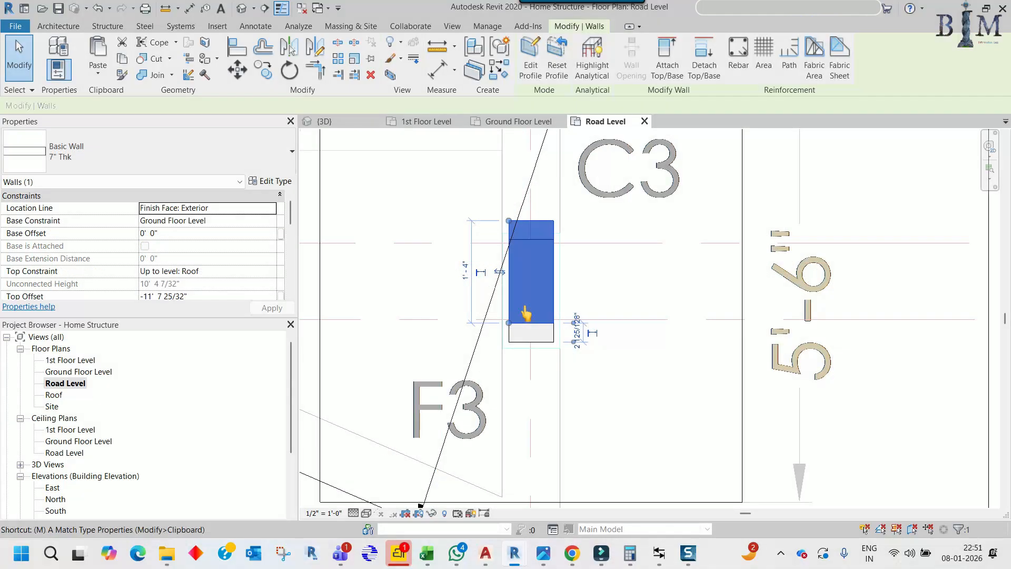
scroll(519, 324, "up", 3)
left_click(502, 321)
left_click(502, 356)
scroll(497, 304, "down", 6)
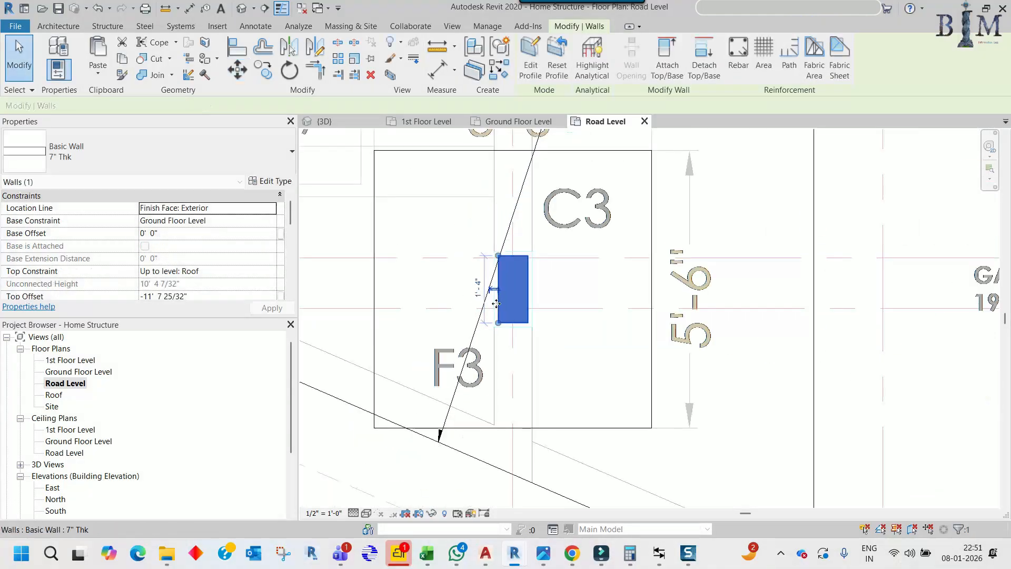
Compare the overlapping columns marked C3 at footing F8 and at footing F3, selecting their model groups
middle_click_drag(686, 307, 475, 308)
scroll(681, 323, "up", 5)
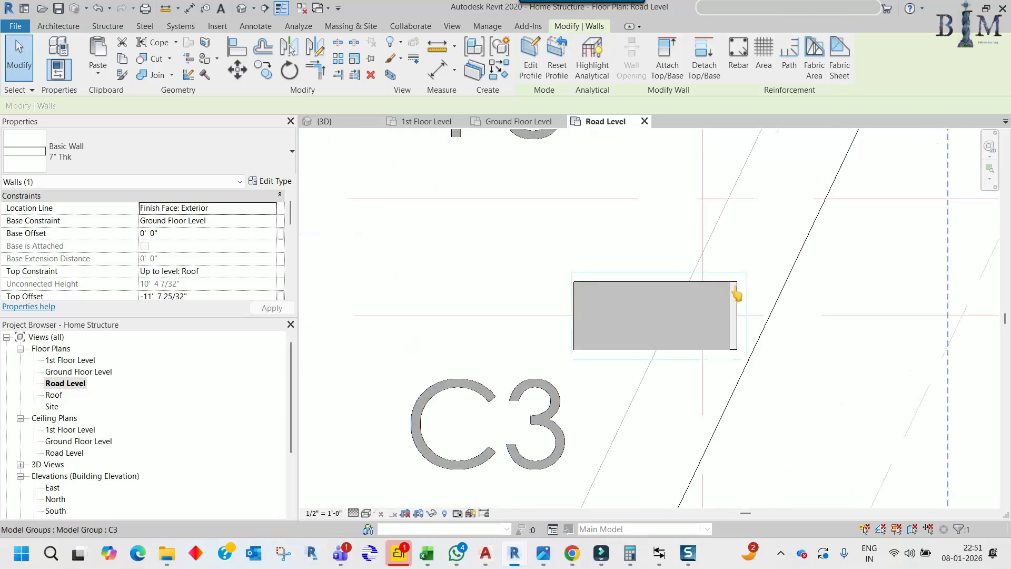
left_click(729, 307)
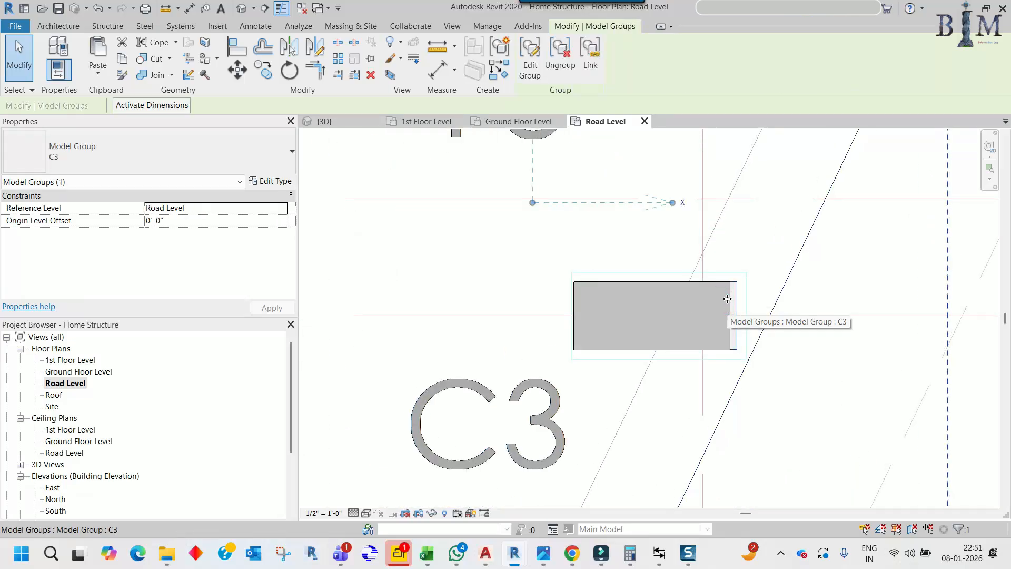
scroll(728, 299, "down", 5)
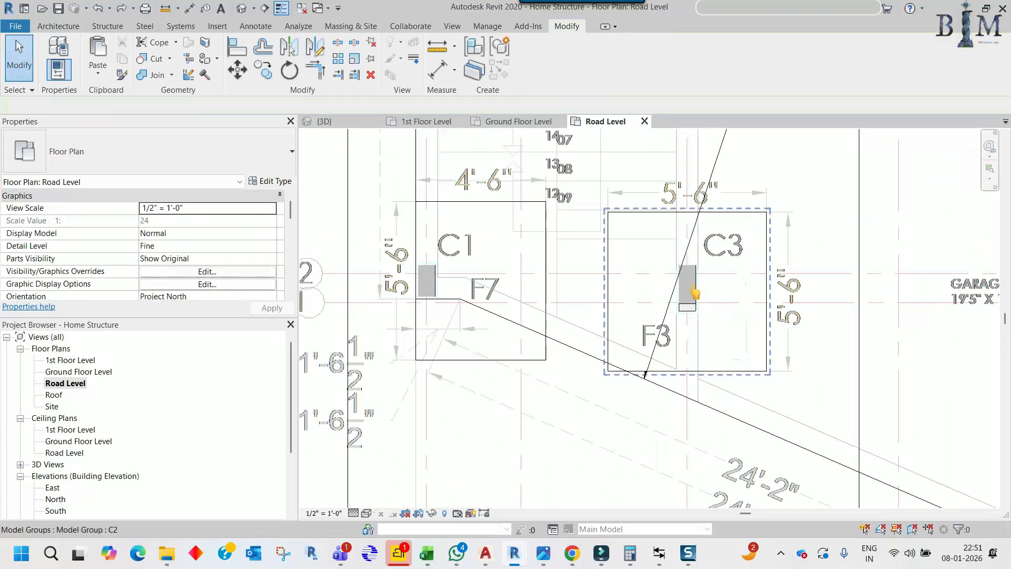
left_click(693, 291)
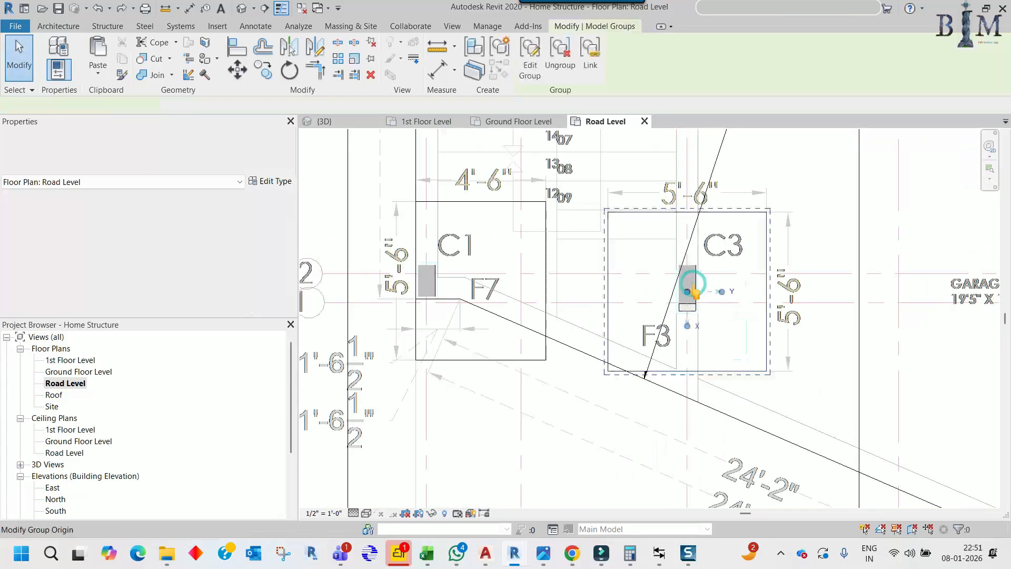
scroll(701, 279, "up", 5)
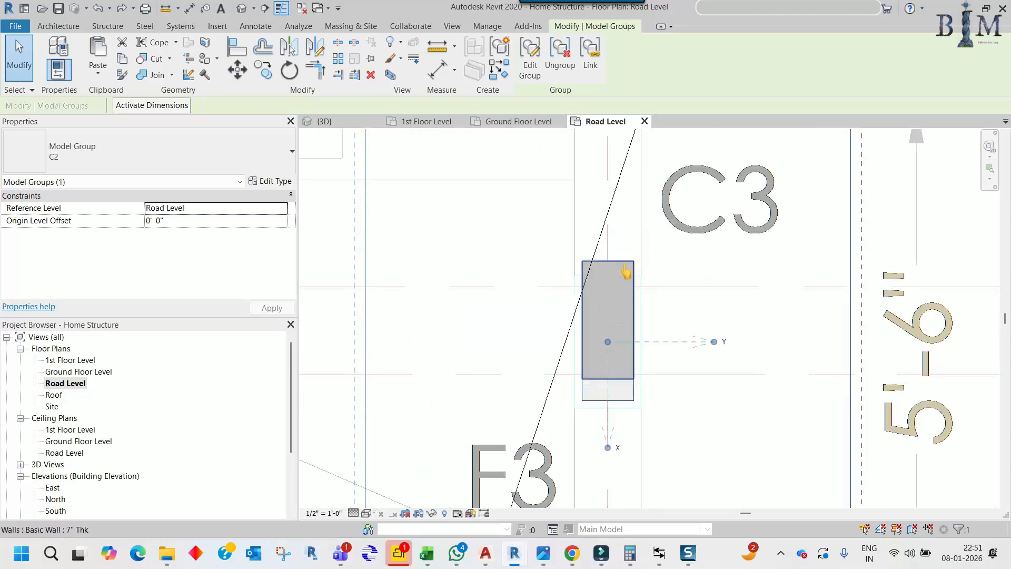
Check the level constraints of the upper C3 wall and of the wall inside the model group at footing F3
left_click(623, 265)
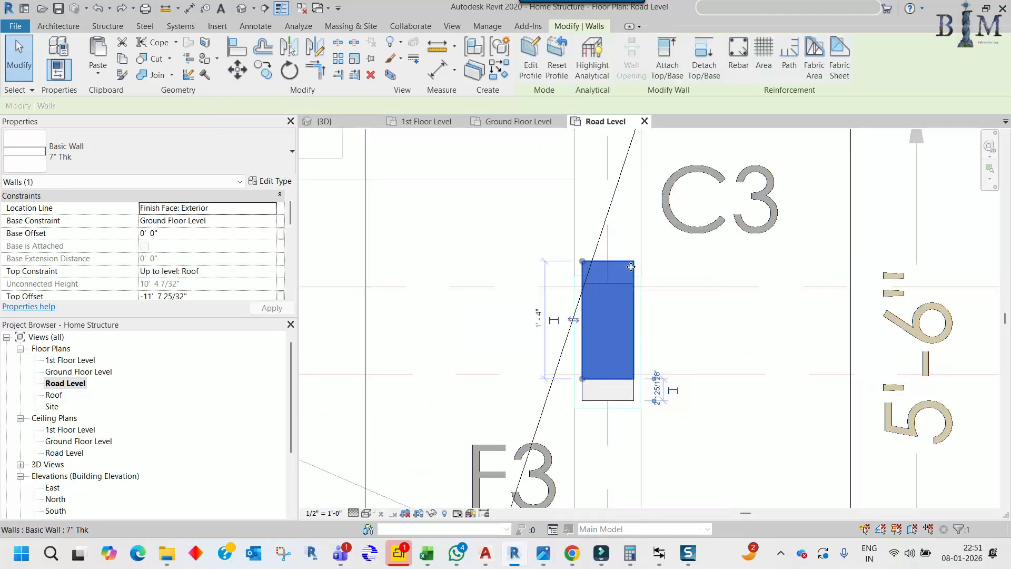
double_click(610, 403)
left_click(609, 403)
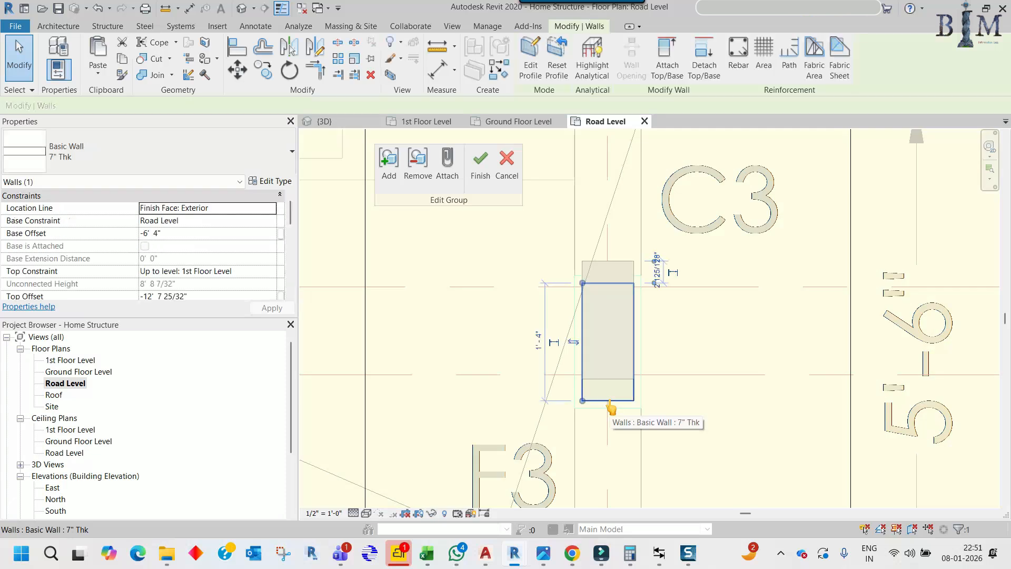
left_click(479, 164)
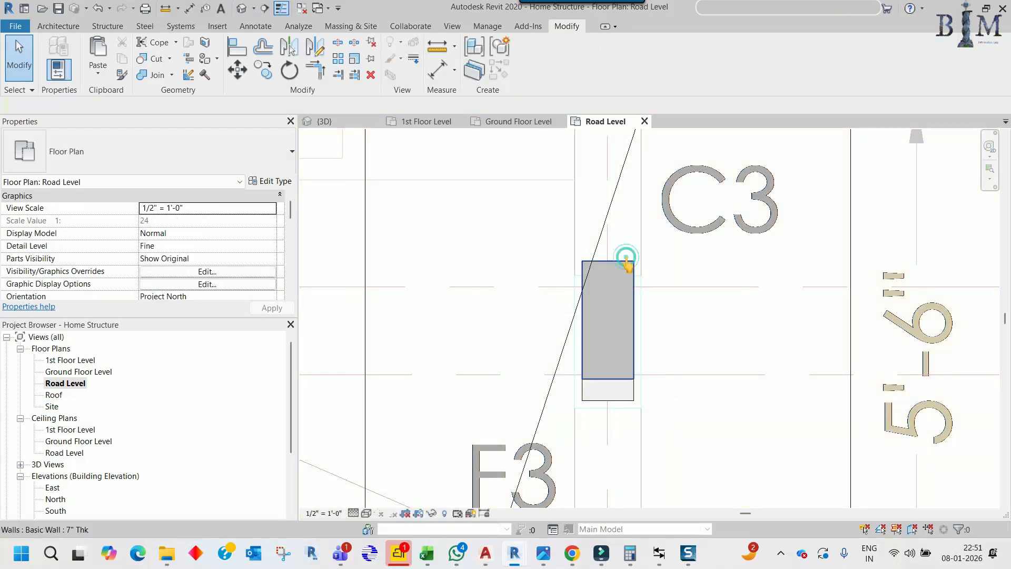
left_click(625, 258)
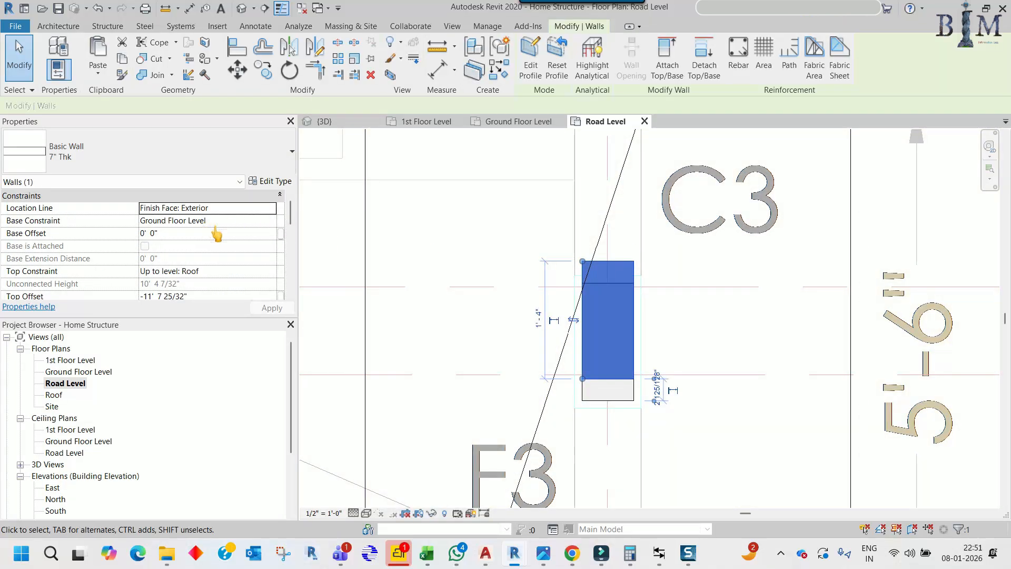
scroll(530, 297, "down", 5)
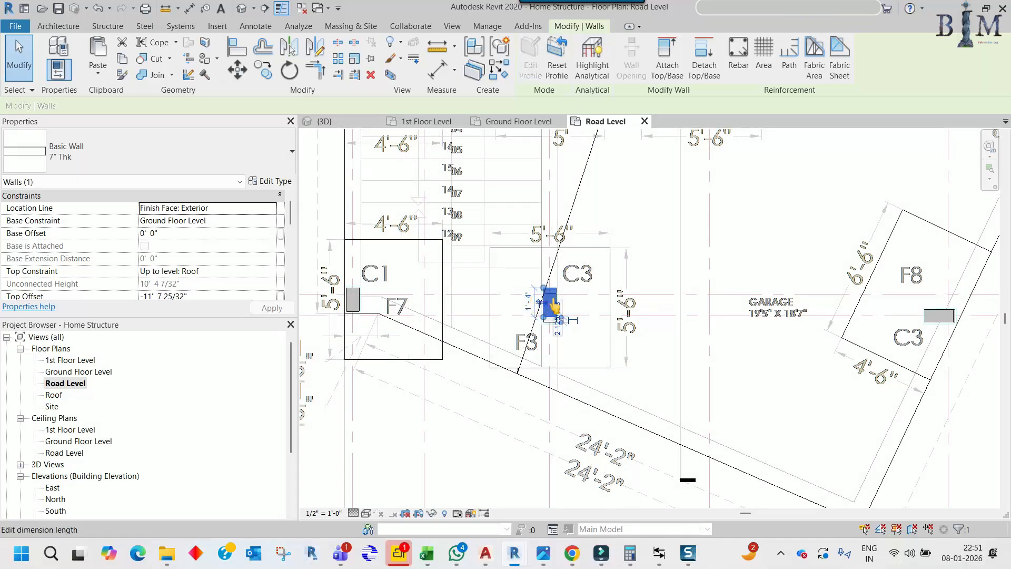
Open the Section 2 view from its section line and examine the footings, Road Level and Ground Floor Level
middle_click_drag(654, 272, 660, 343)
scroll(652, 302, "down", 3)
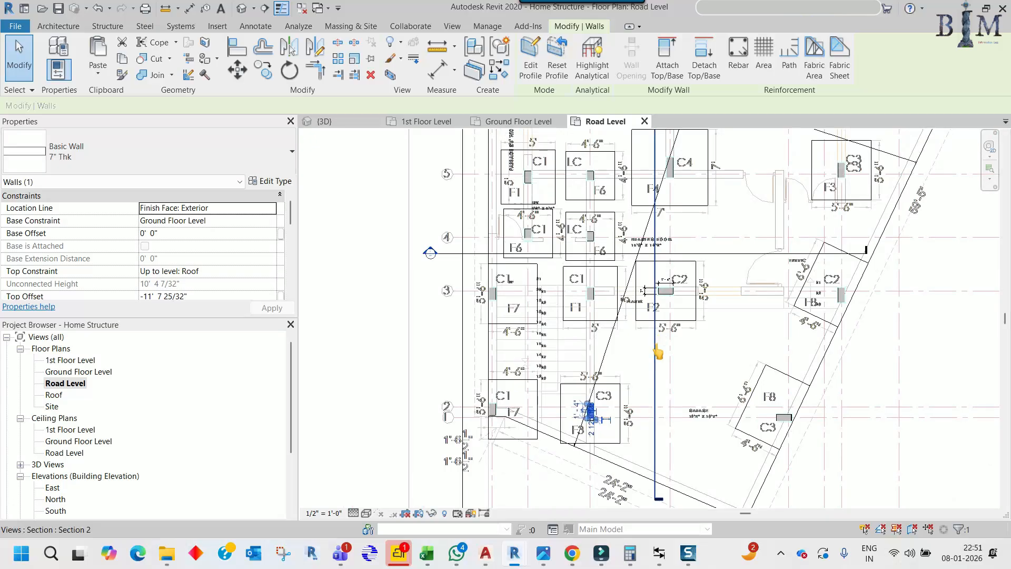
left_click(658, 352)
right_click(657, 350)
left_click(681, 81)
scroll(593, 297, "down", 2)
middle_click_drag(636, 374, 624, 317)
scroll(679, 345, "up", 4)
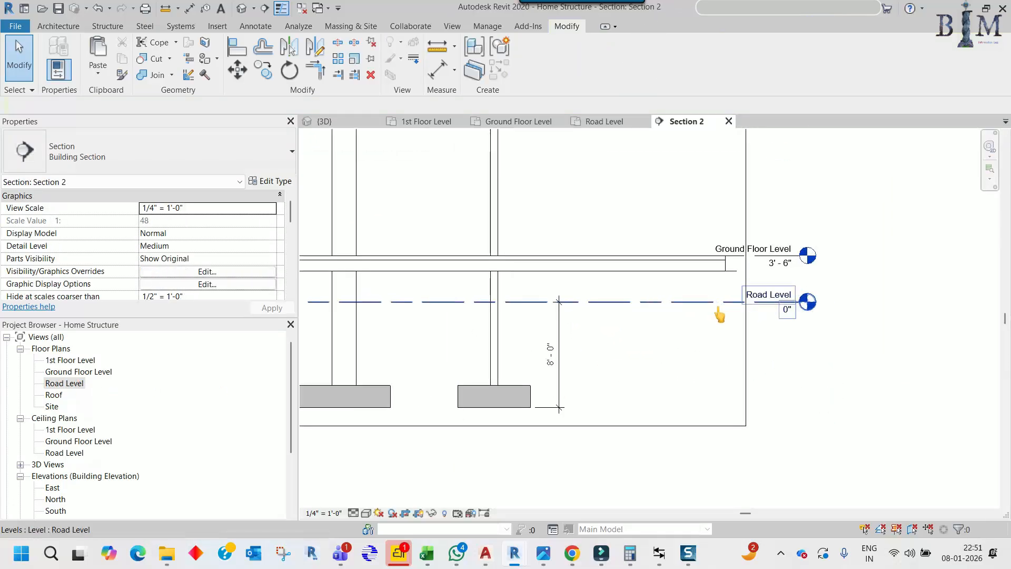
Measure the height from Road Level to Ground Floor Level with a trial aligned dimension
key("d")
key("i")
scroll(667, 268, "up", 2)
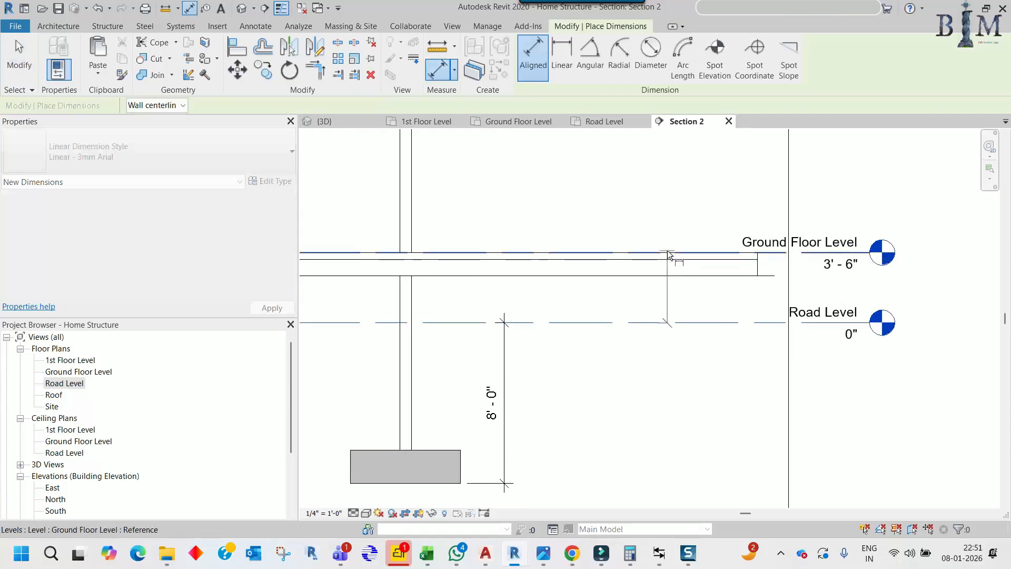
left_click(668, 252)
scroll(660, 283, "up", 2)
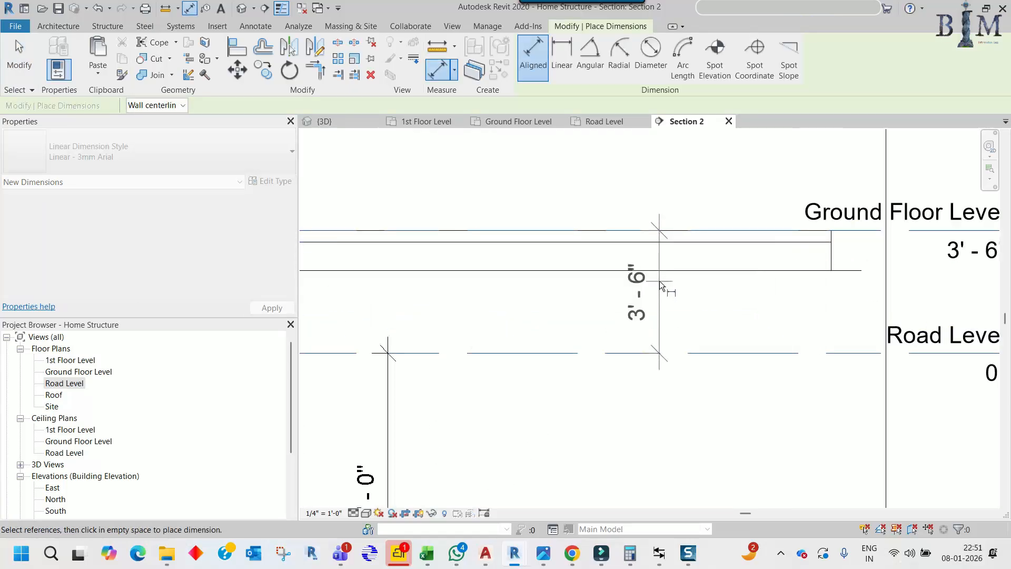
scroll(664, 273, "down", 3)
key("Escape")
Measure the height from Road Level to the ground-floor slab with a trial aligned dimension
left_click(625, 302)
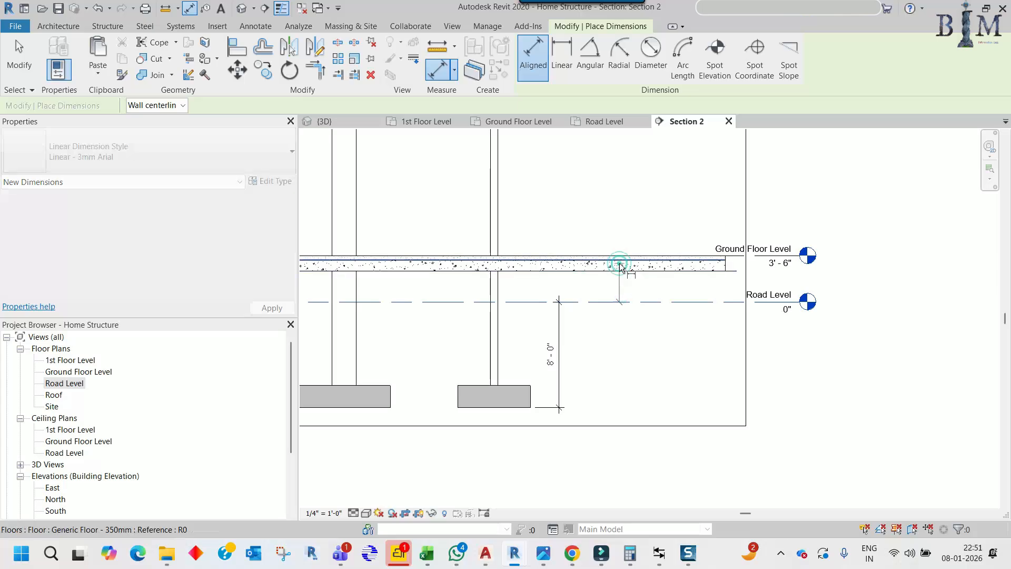
left_click(616, 264)
scroll(615, 296, "up", 2)
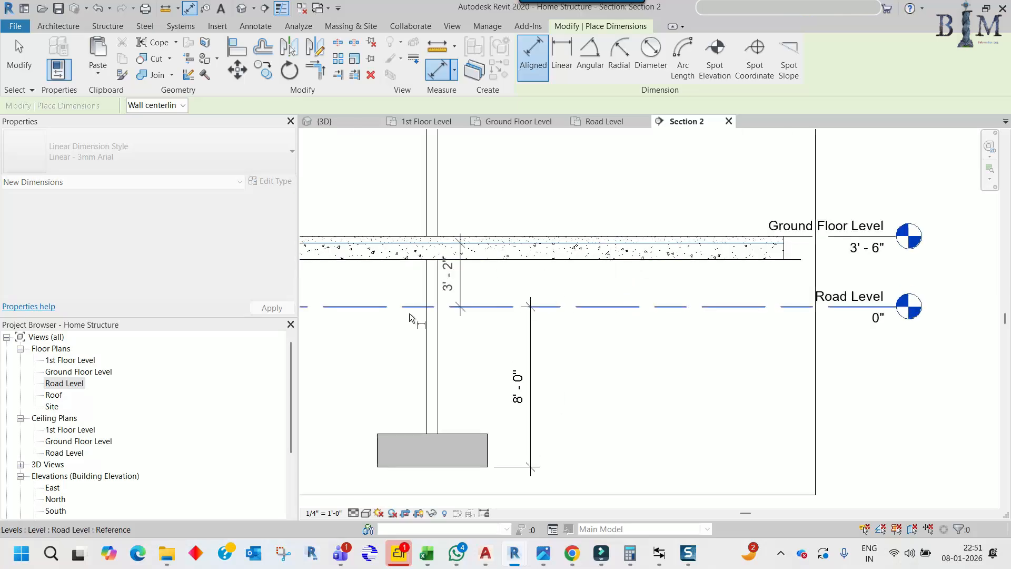
scroll(614, 293, "down", 2)
key("Escape")
key("Escape")
Lower the Road Level plan's top and cut plane view range offsets below the Ground Floor Level and check the C3 column
left_click(578, 128)
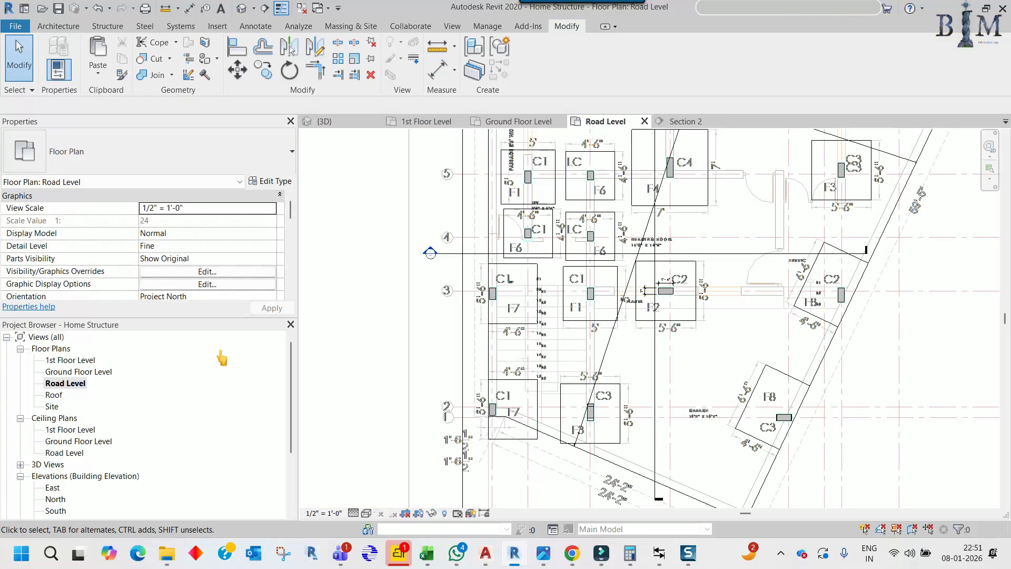
scroll(213, 256, "down", 6)
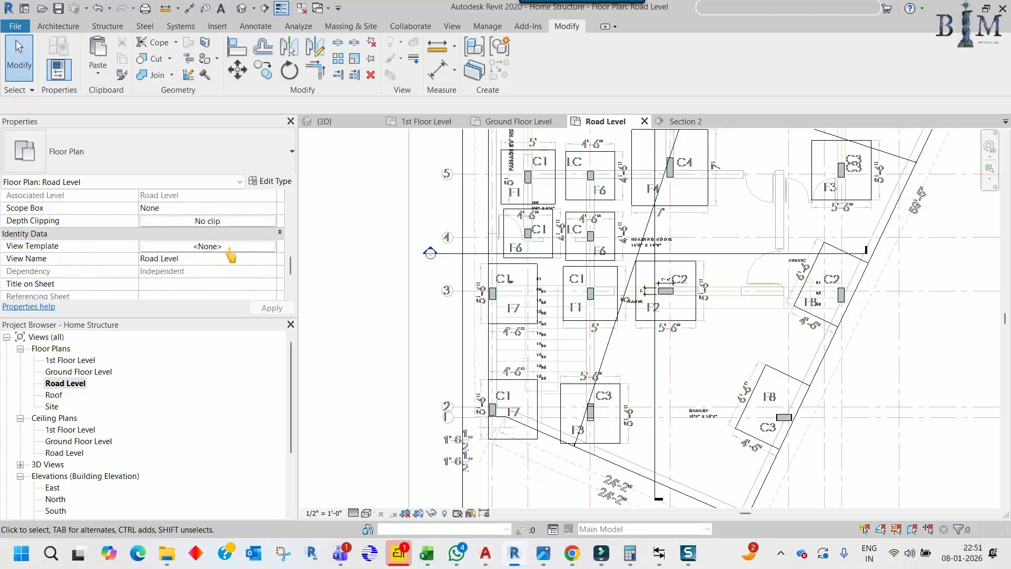
scroll(221, 235, "up", 2)
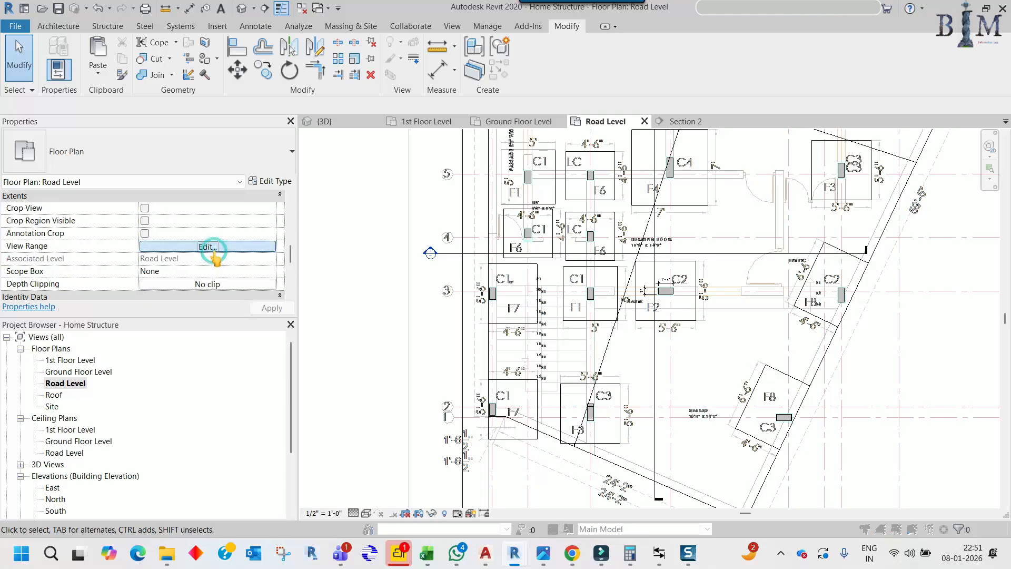
left_click(208, 246)
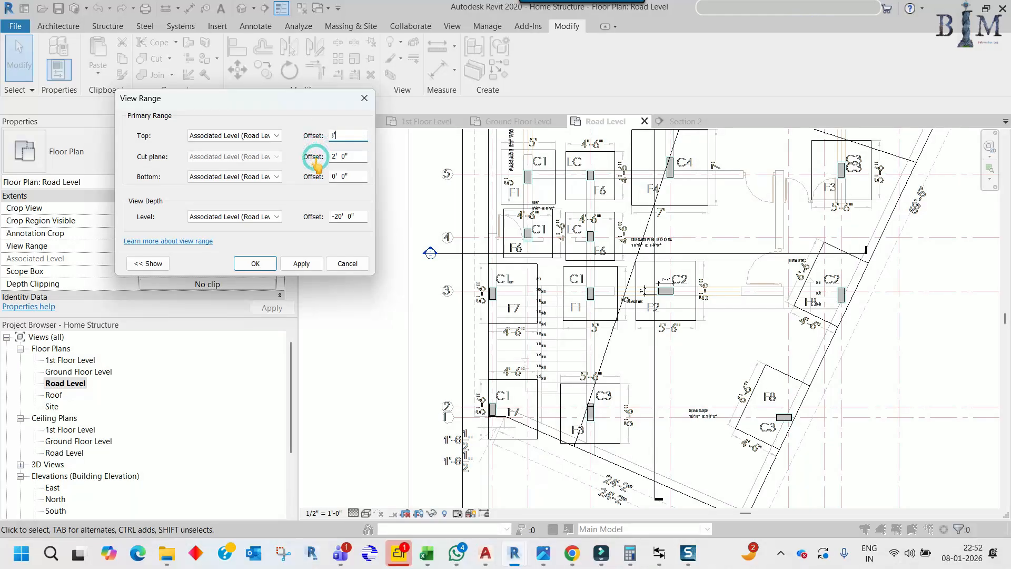
left_click(253, 264)
middle_click_drag(603, 298, 538, 171)
scroll(536, 292, "up", 6)
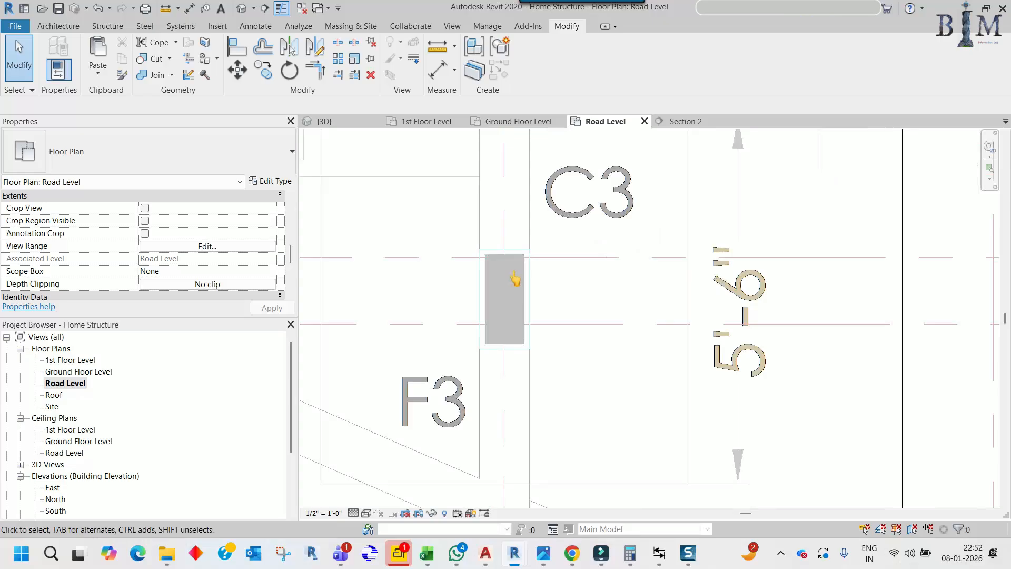
Try to stretch the C1 column wall over footing F6 at grid 4 to its DWG outline by editing the LC group
scroll(515, 279, "down", 8)
middle_click_drag(593, 273, 637, 315)
scroll(637, 314, "down", 3)
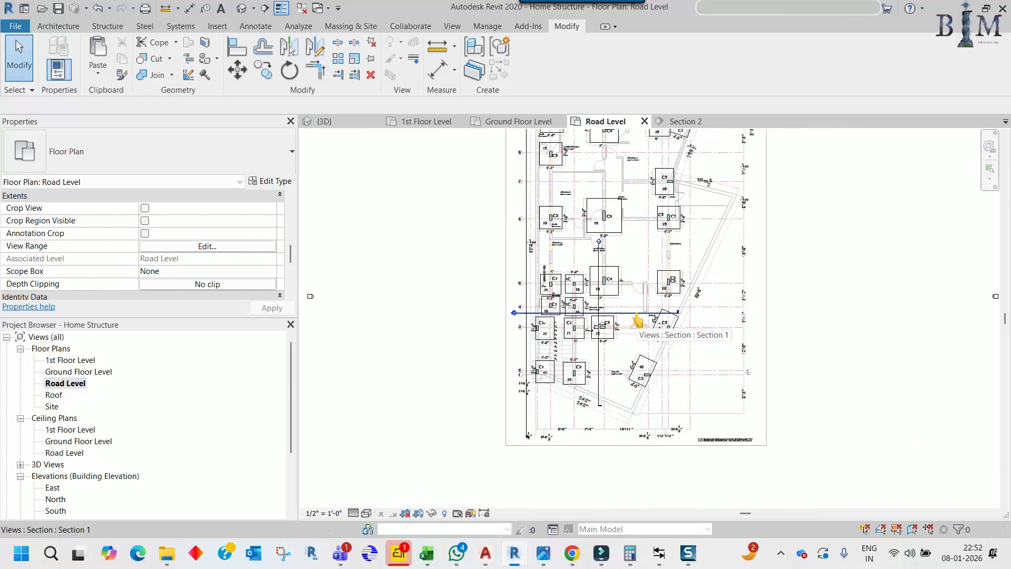
middle_click_drag(671, 284, 655, 328)
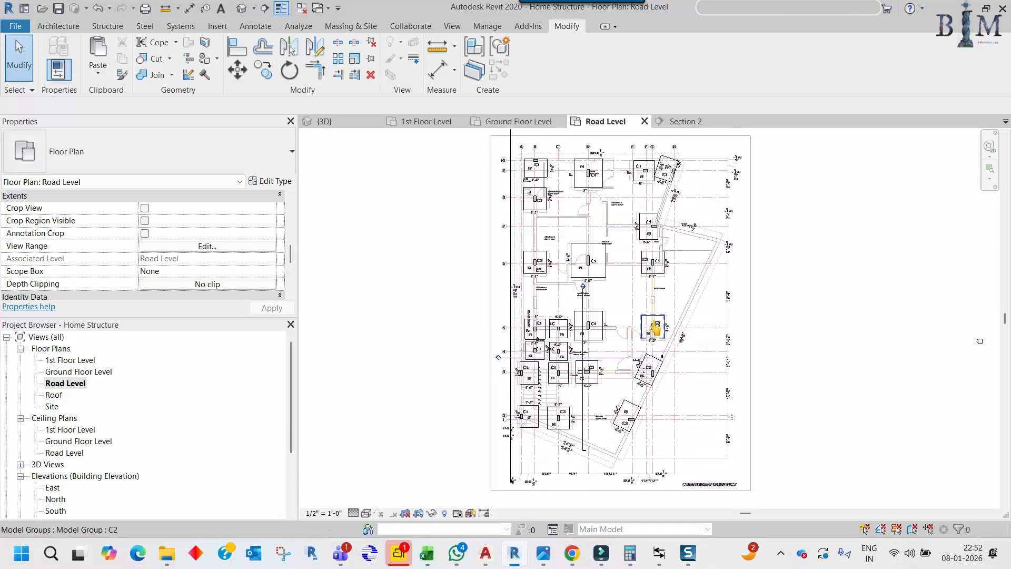
scroll(564, 373, "up", 10)
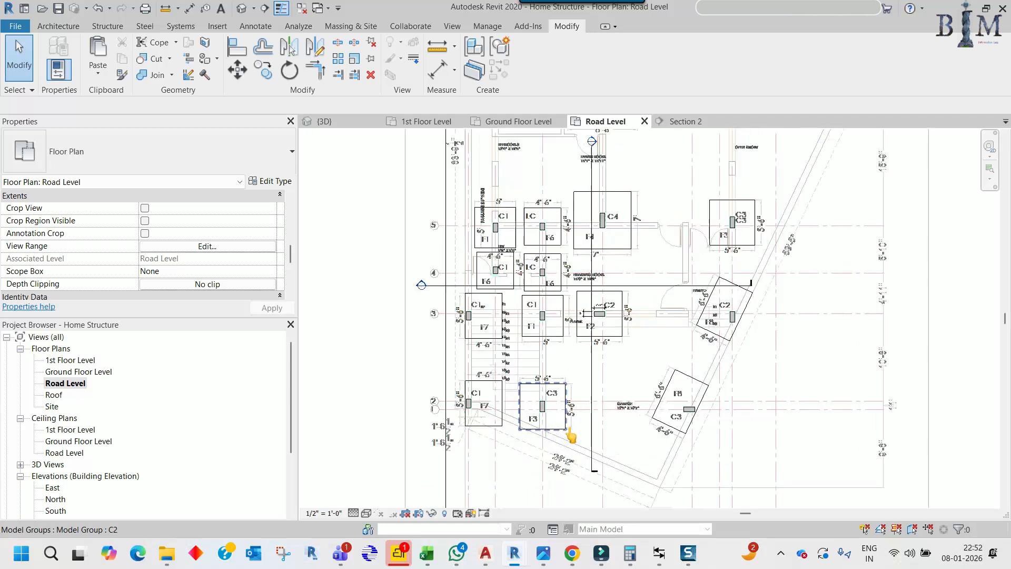
left_click(432, 260)
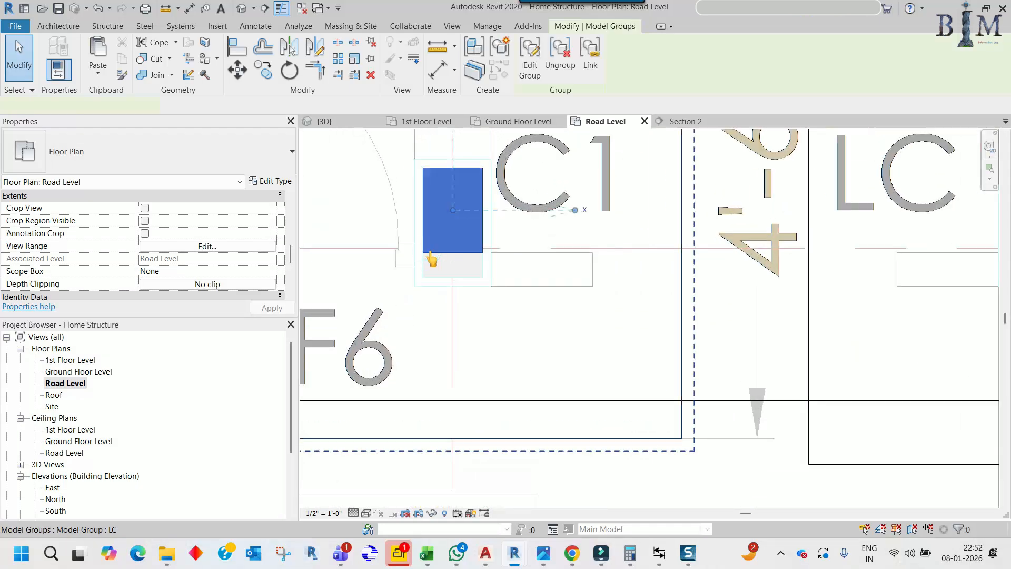
middle_click_drag(432, 260, 468, 299)
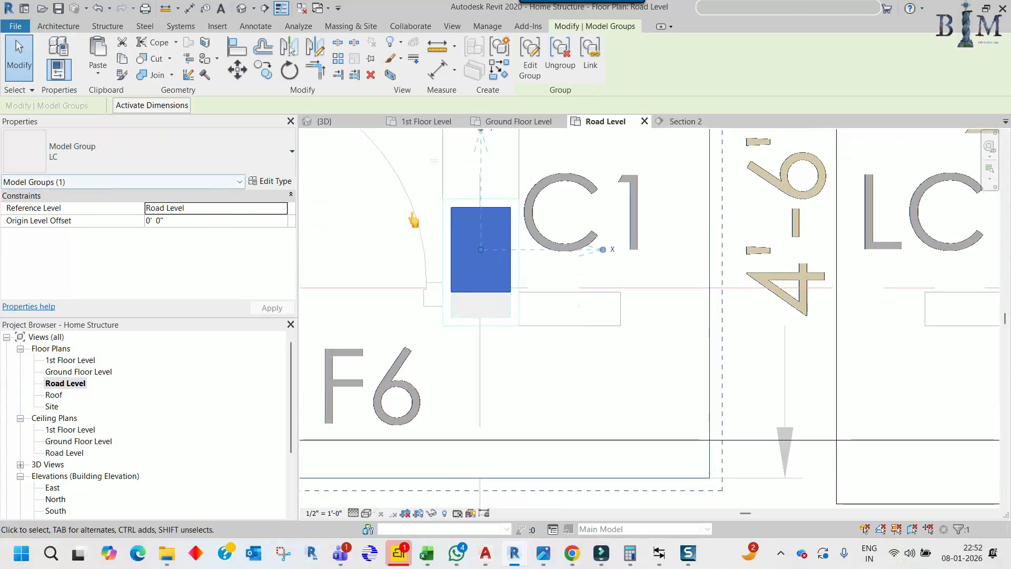
left_click(530, 74)
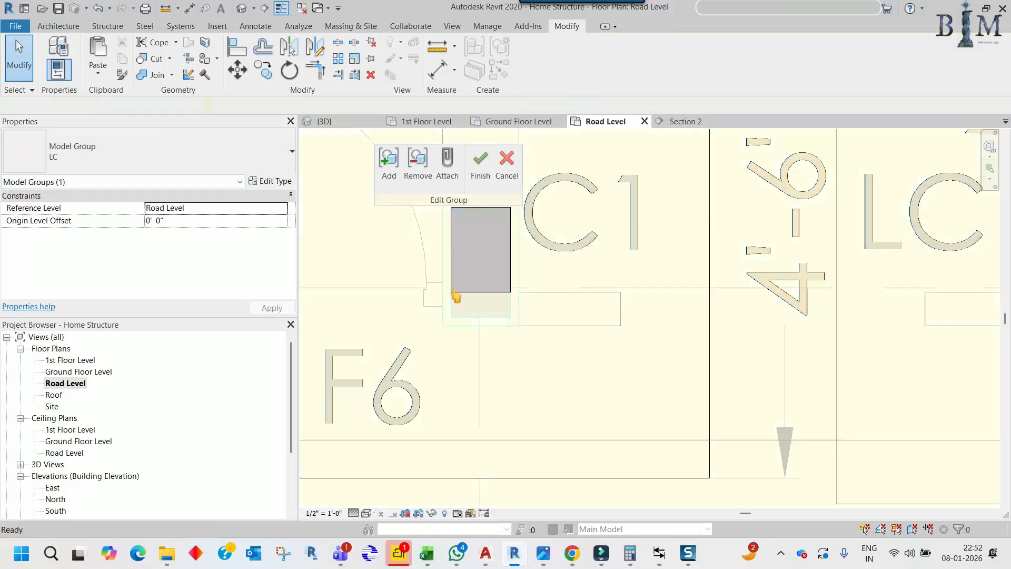
scroll(451, 300, "up", 2)
left_click_drag(451, 289, 451, 328)
scroll(451, 327, "down", 5)
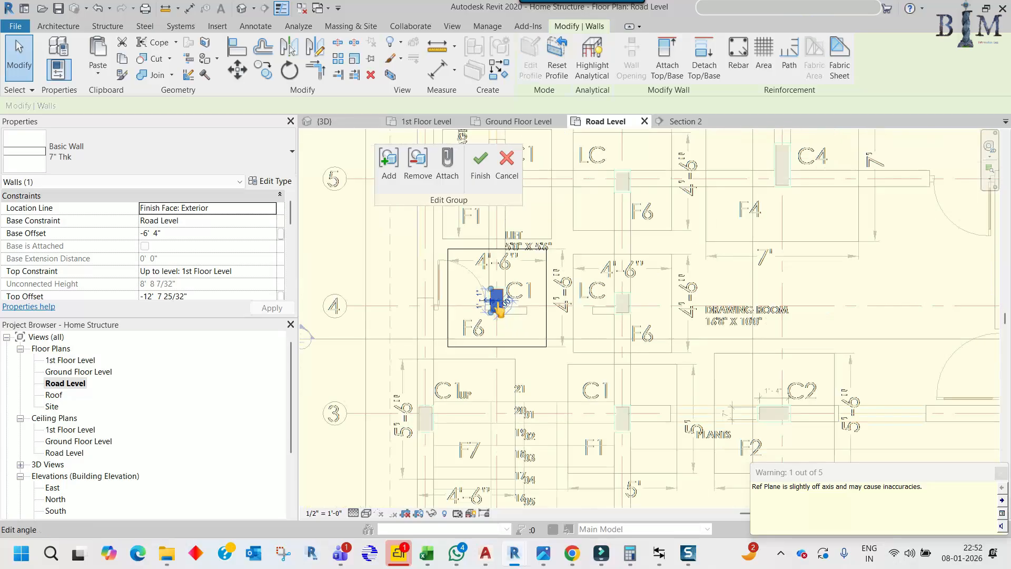
left_click(480, 179)
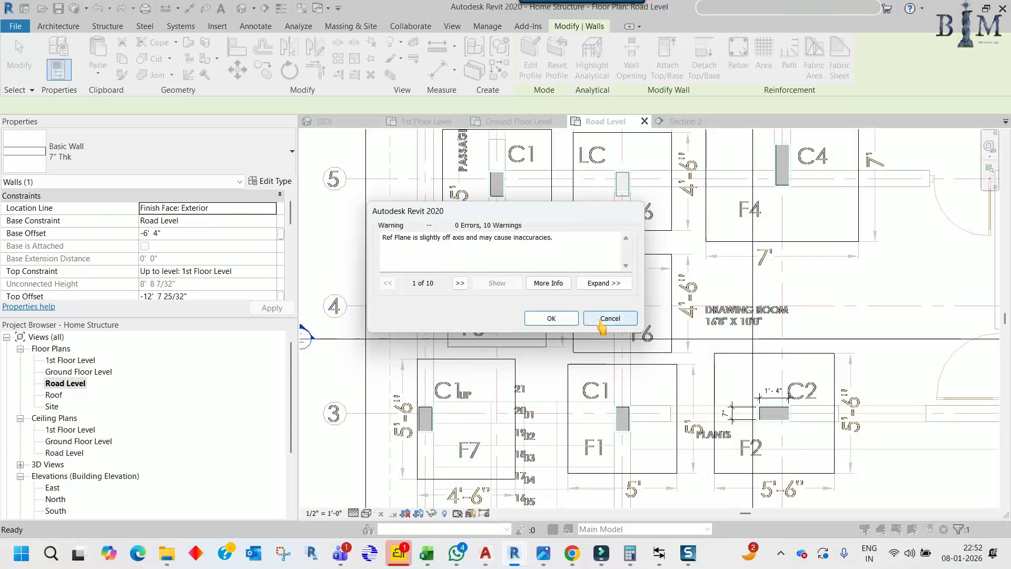
left_click_drag(551, 208, 302, 205)
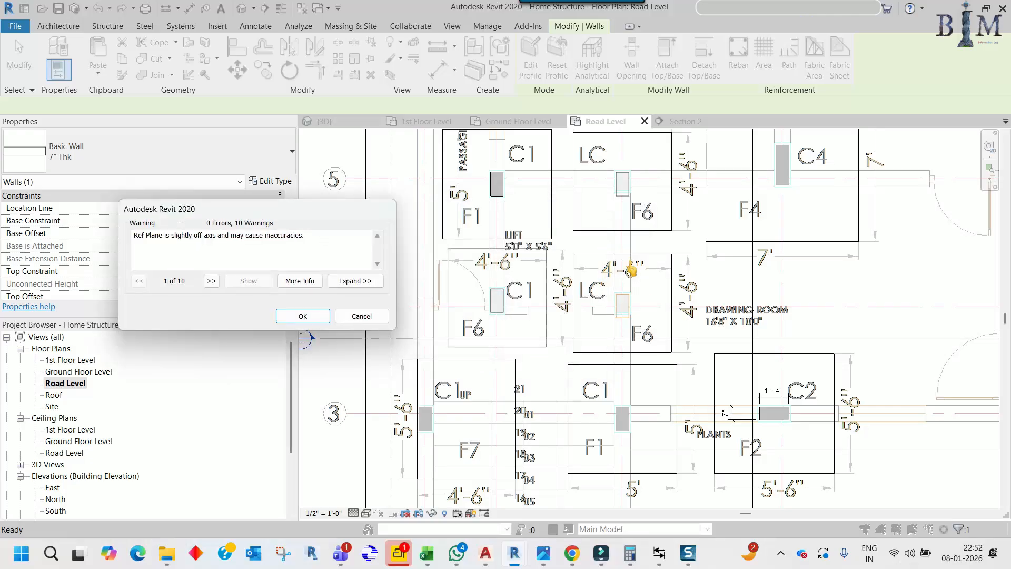
left_click(362, 316)
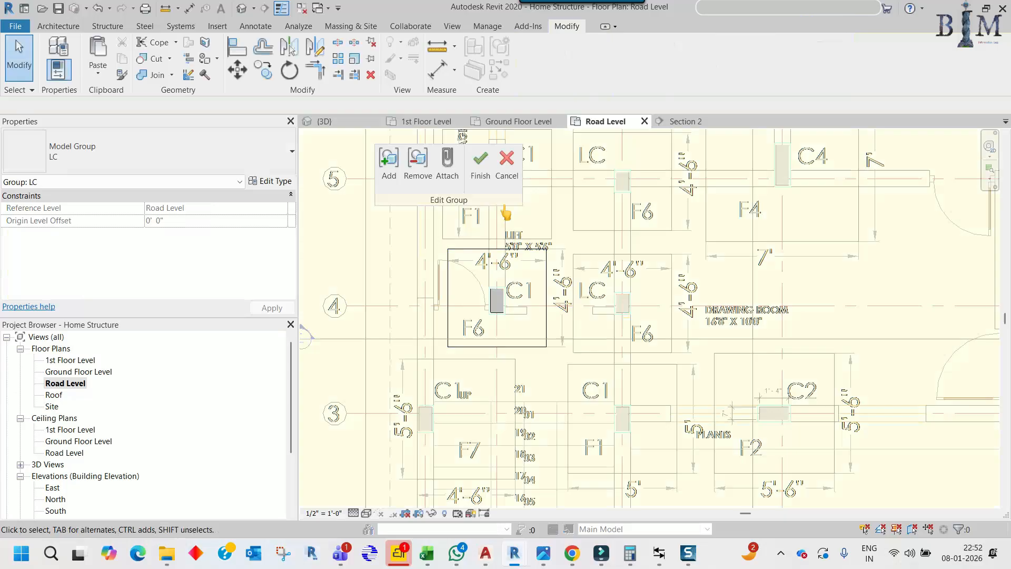
left_click(506, 161)
left_click(541, 292)
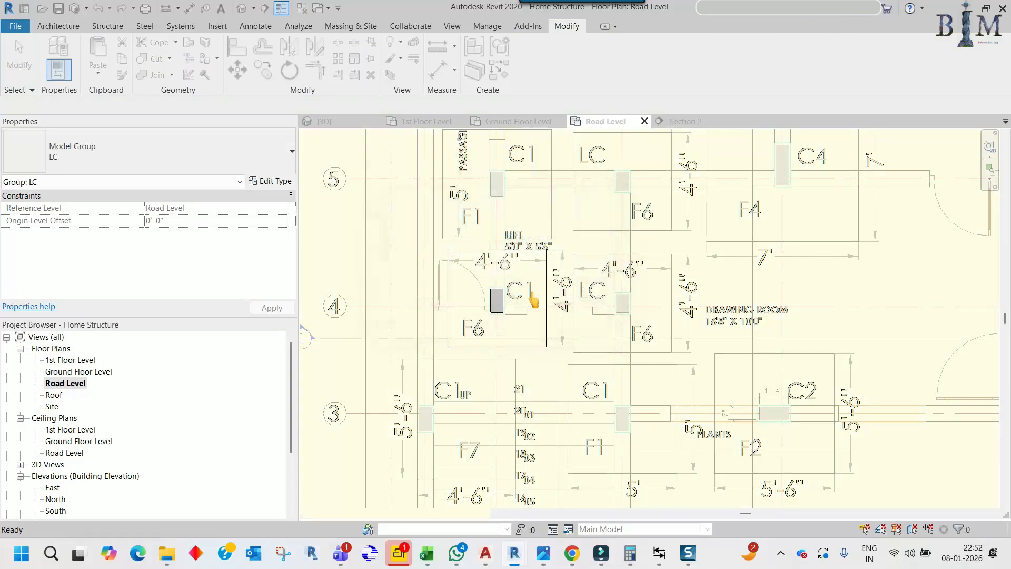
Ungroup the LC group holding the C1 column and F6 footing at grid 4
scroll(533, 298, "up", 5)
key("Escape")
left_click(501, 295)
scroll(501, 296, "down", 3)
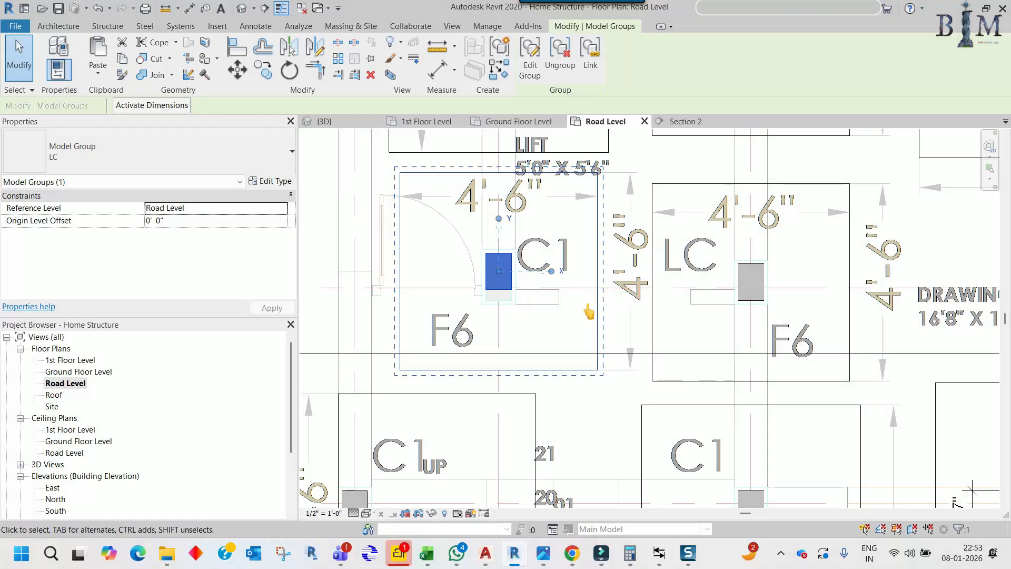
scroll(537, 300, "down", 3)
left_click(505, 274, "ctrl")
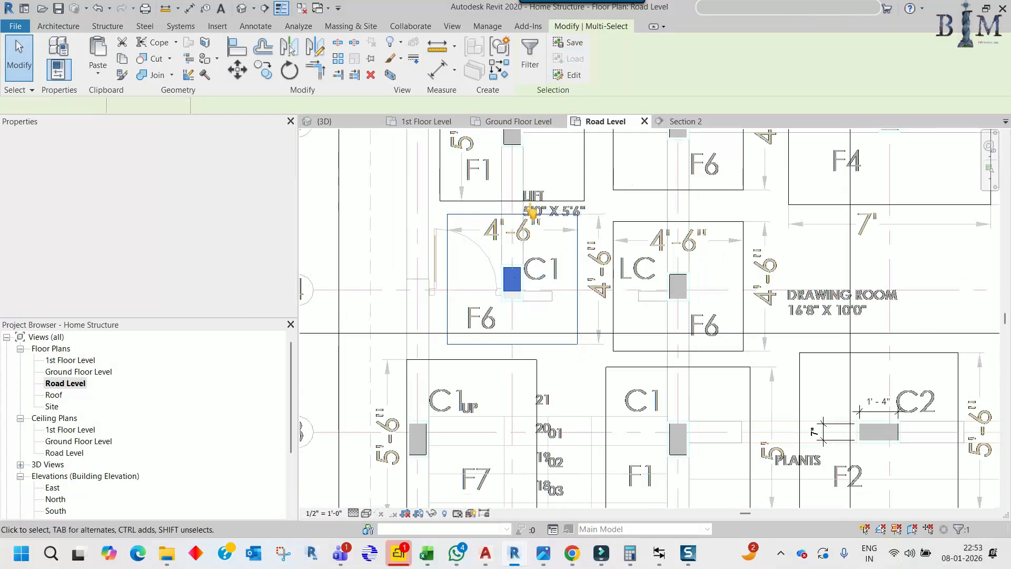
Lengthen the ungrouped C1 column wall at grid 4 to 1'-1" so its lower end meets the DWG outline
scroll(504, 270, "up", 6)
left_click(506, 295)
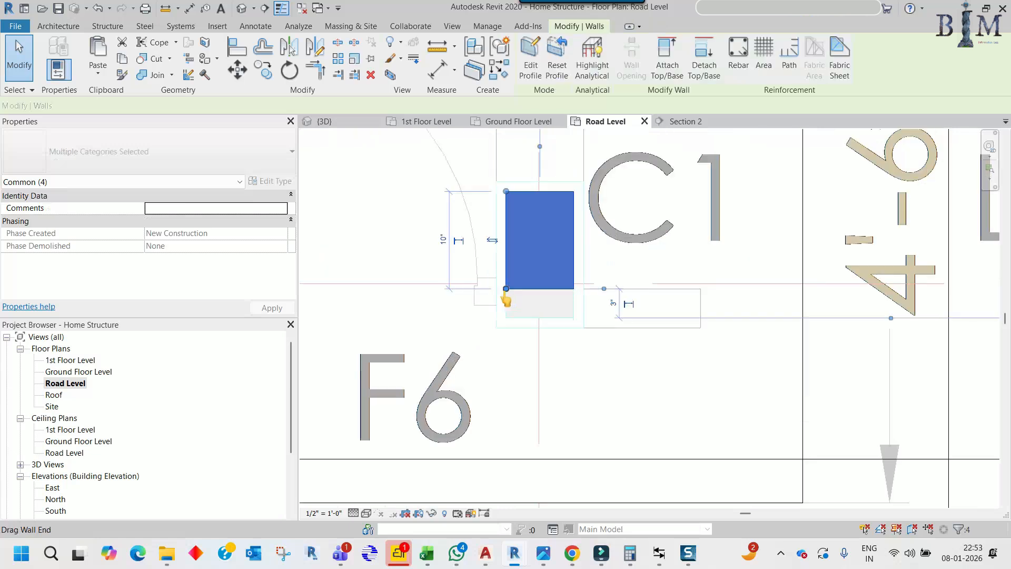
left_click_drag(504, 307, 504, 316)
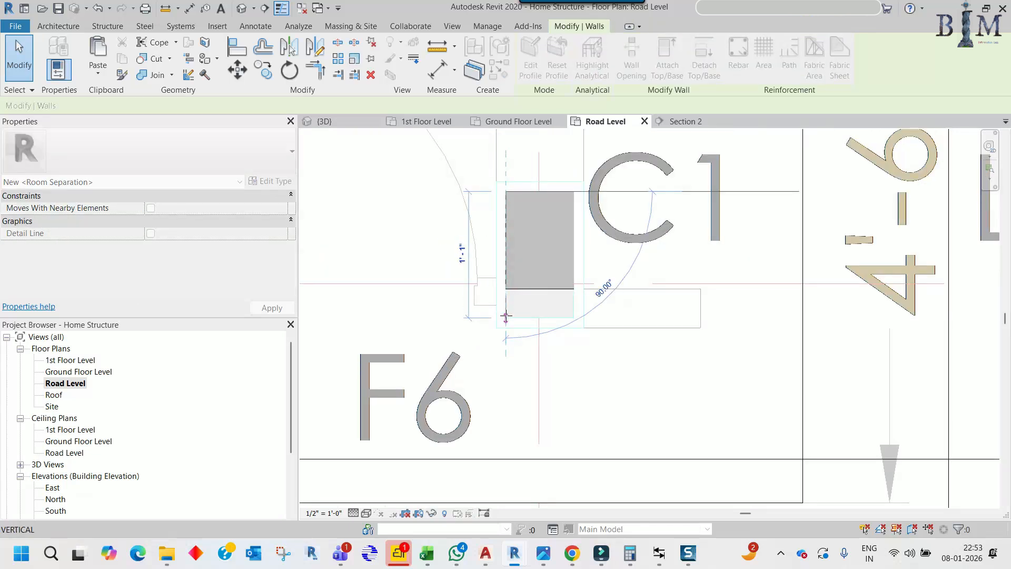
Group the lengthened C1 column wall and its F6 footing as a model group named C1C
scroll(574, 295, "down", 4)
left_click(598, 369, "ctrl")
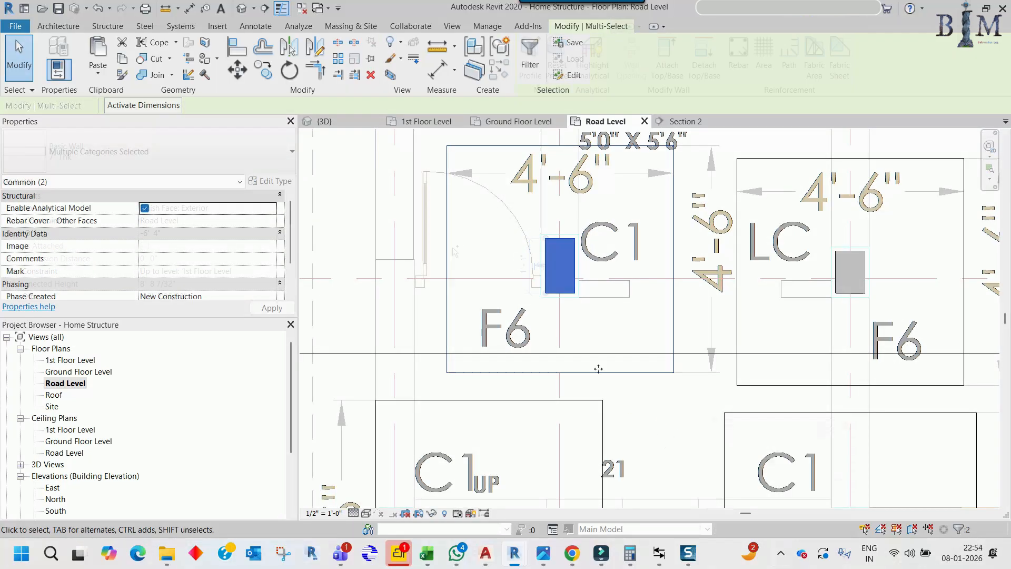
left_click(498, 51)
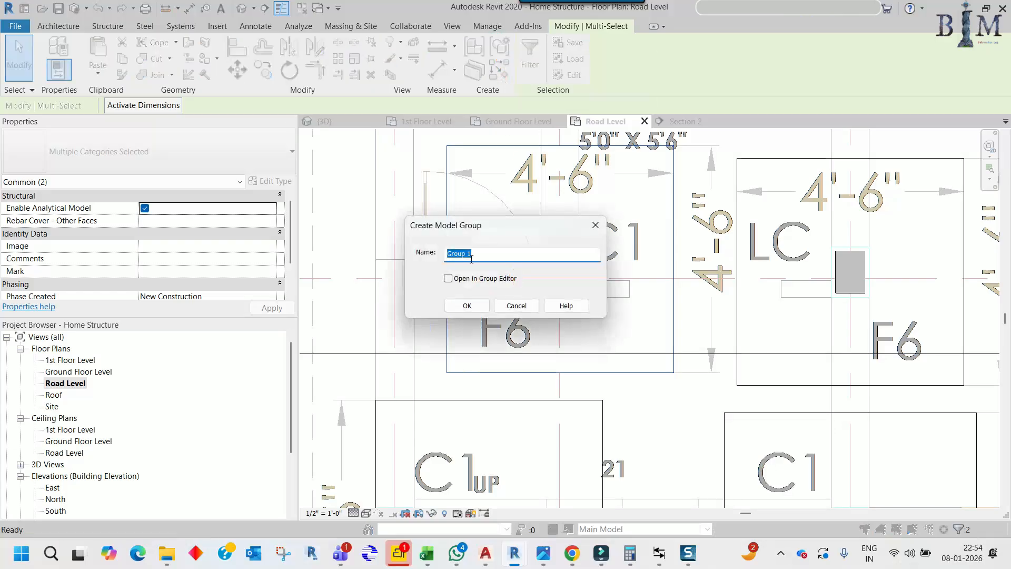
type("C1C")
left_click(467, 306)
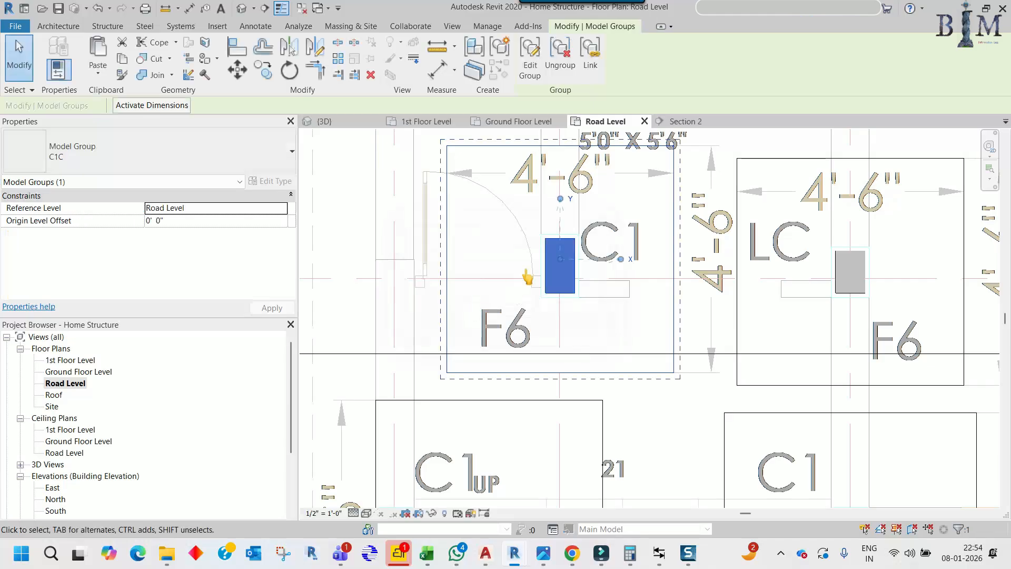
scroll(527, 276, "down", 4)
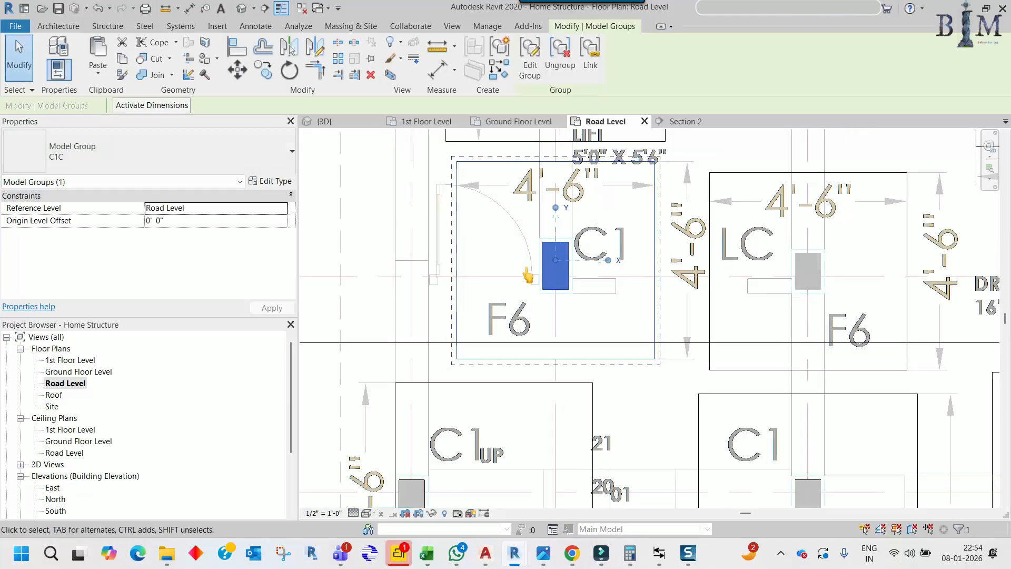
key("Escape")
Review the Road Level columns, open the Ground Floor Level plan and compare the column between the stairs and garage with its outline
scroll(541, 301, "down", 3)
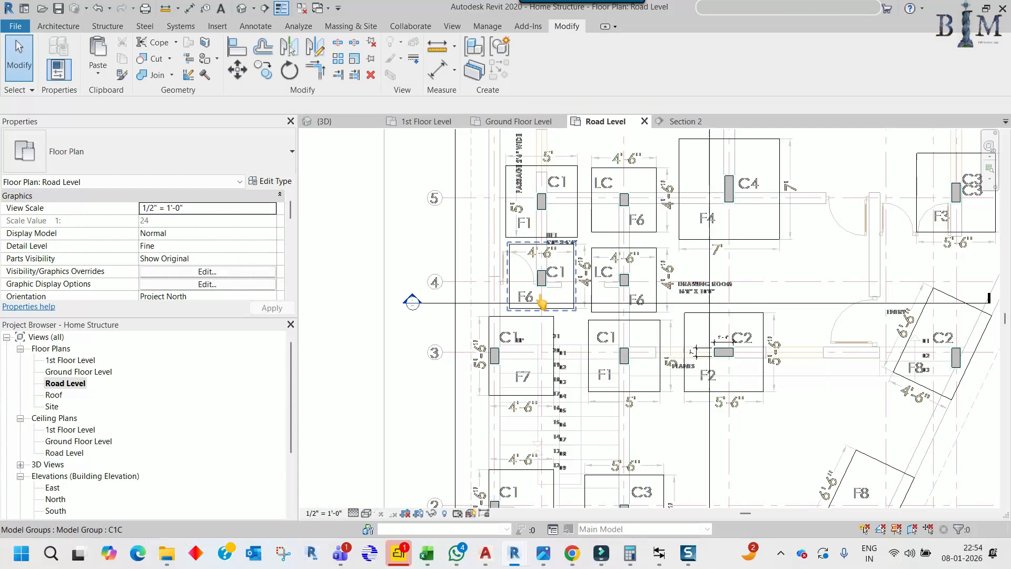
scroll(653, 274, "down", 6)
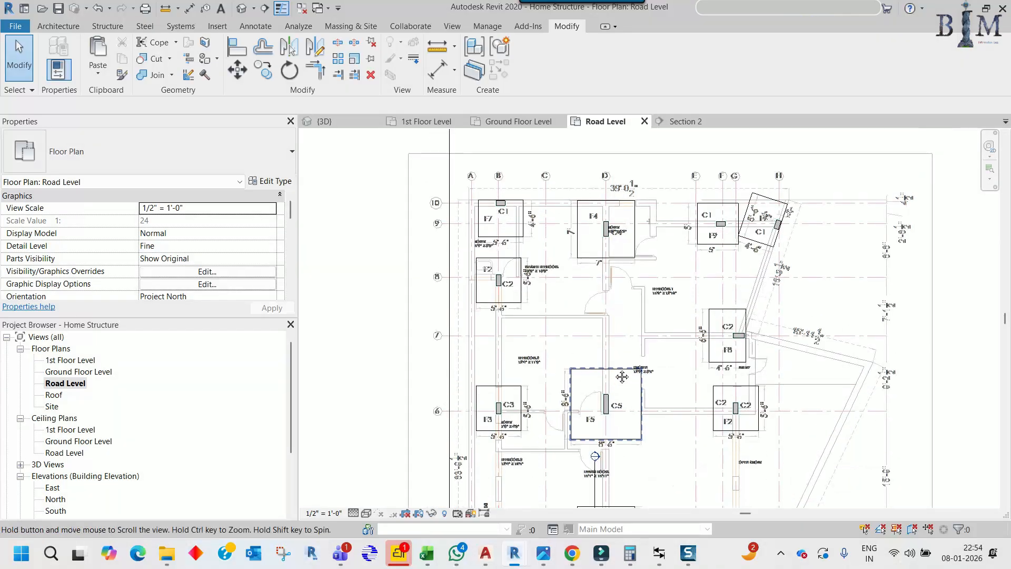
scroll(651, 285, "up", 2)
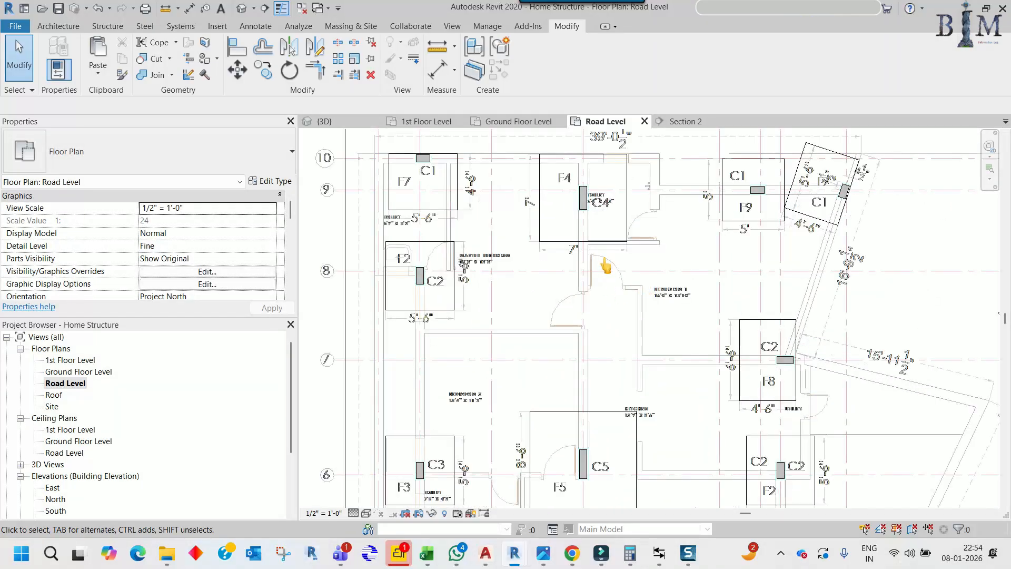
scroll(680, 287, "down", 2)
double_click(80, 371)
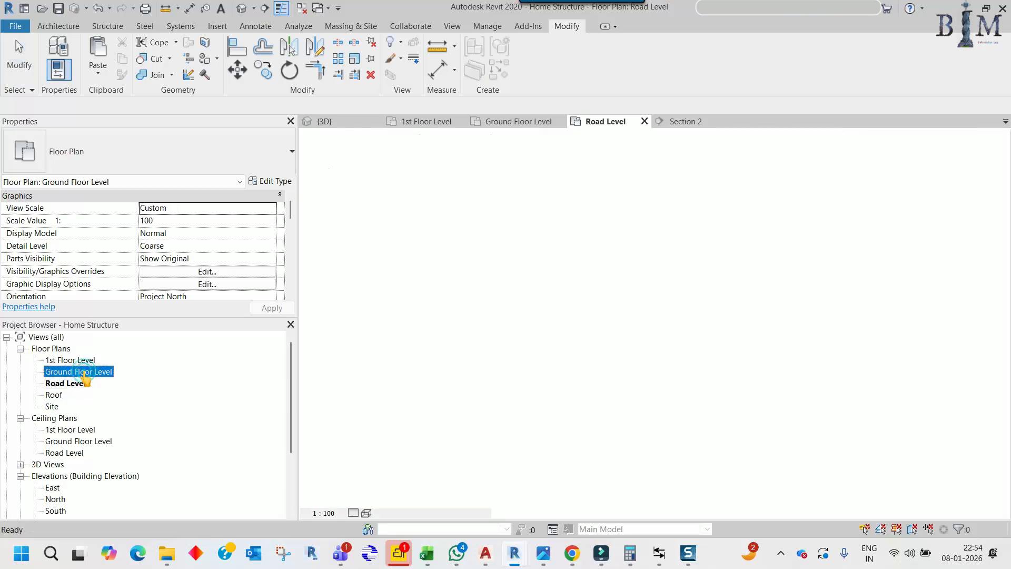
scroll(609, 276, "down", 3)
scroll(544, 296, "up", 4)
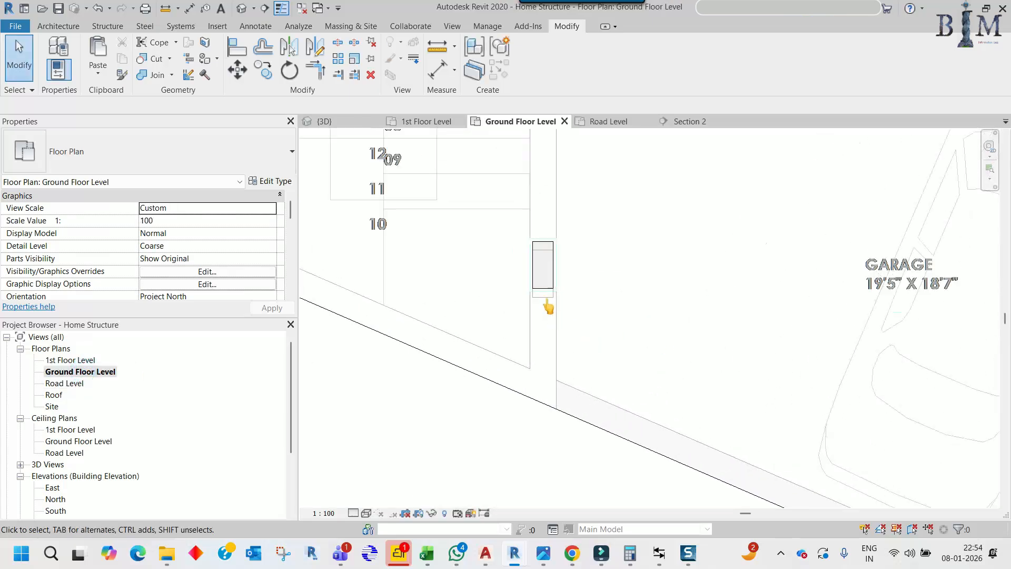
left_click(545, 296)
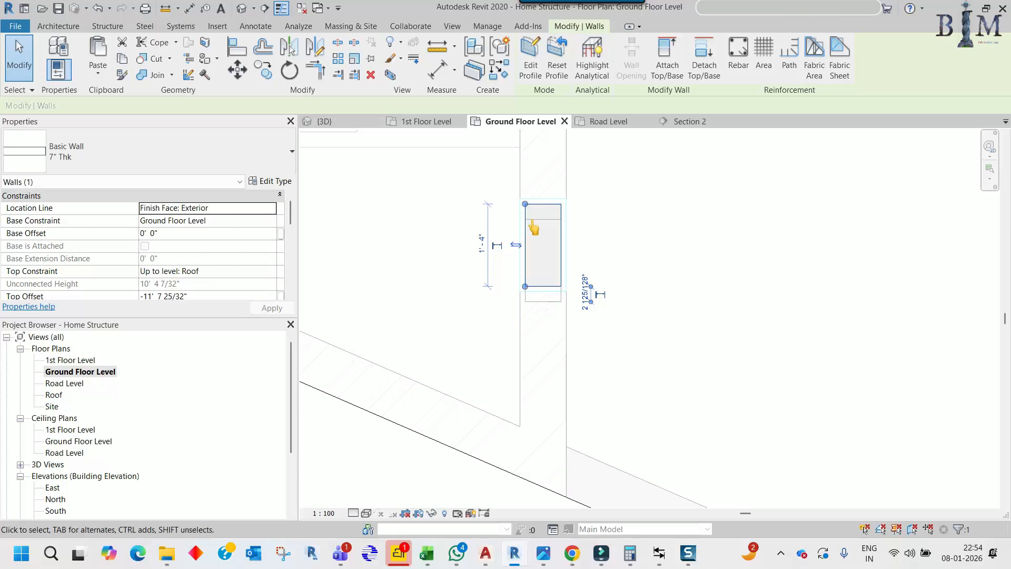
scroll(539, 325, "down", 3)
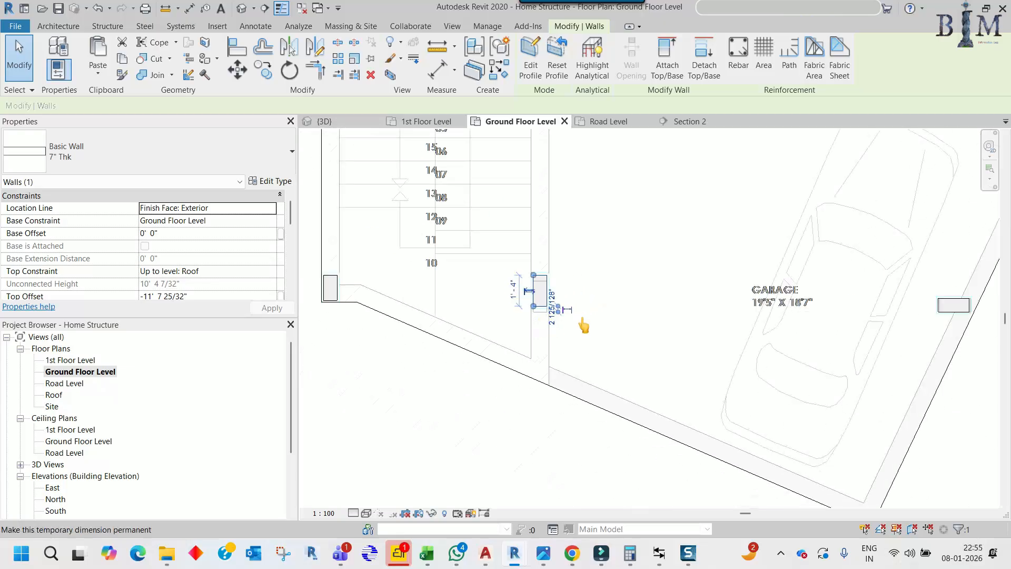
scroll(525, 315, "up", 2)
scroll(525, 314, "up", 3)
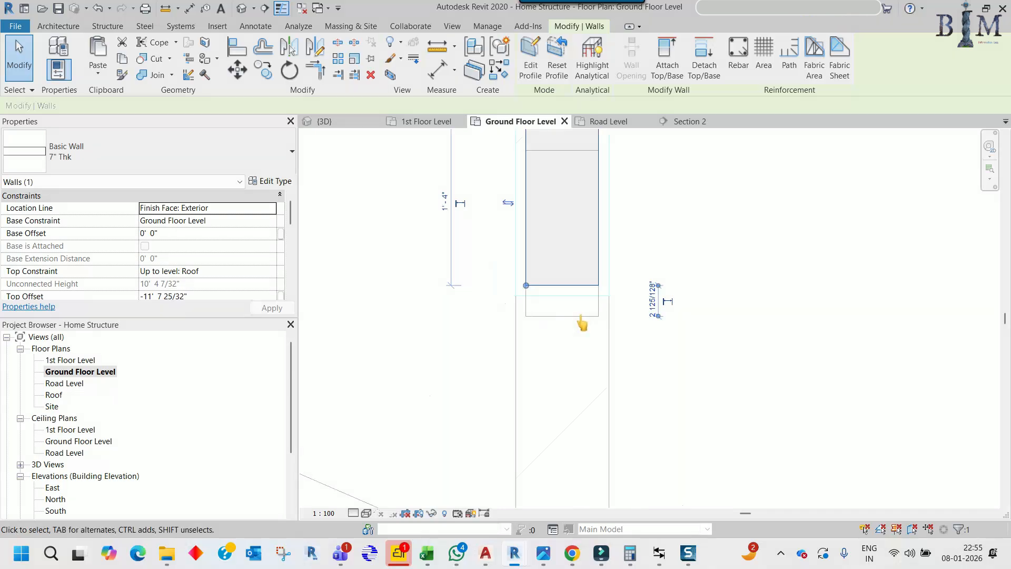
scroll(582, 322, "down", 5)
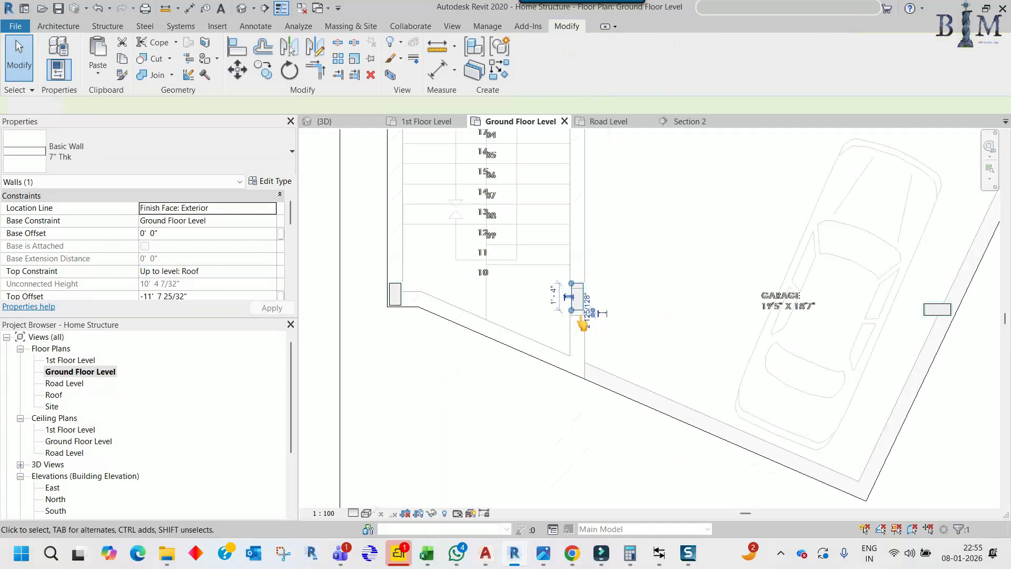
key("Escape")
scroll(581, 323, "down", 3)
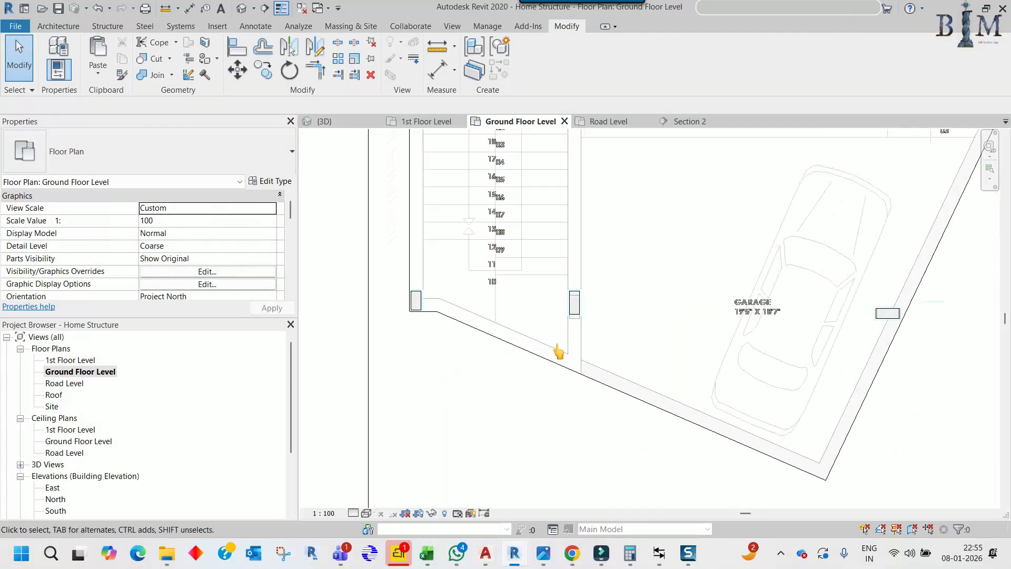
Move the ground-floor column between the utility area and the open sitout 9" down to the DWG outline's lower corner
middle_click_drag(665, 254, 649, 369)
scroll(727, 266, "up", 8)
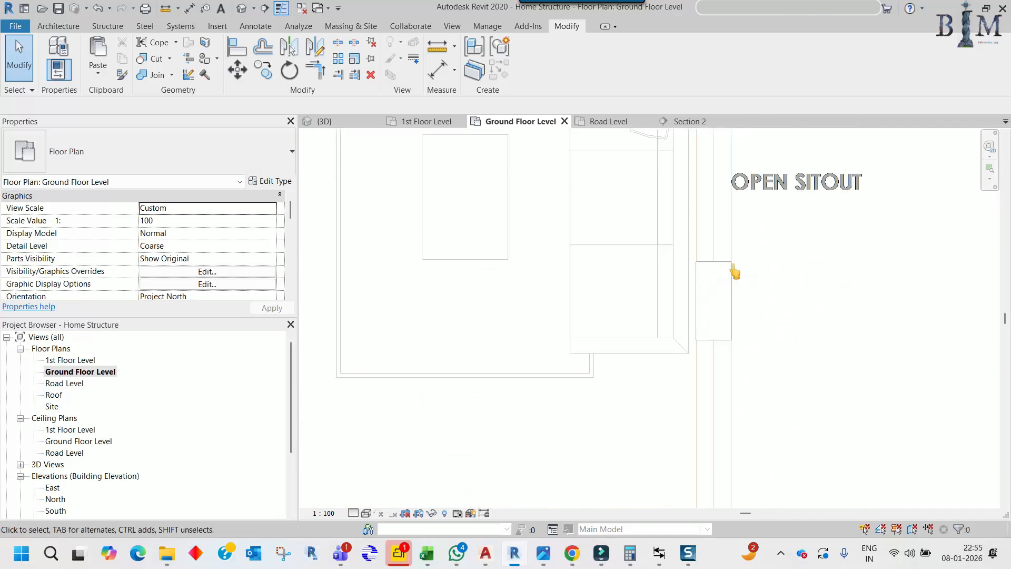
scroll(735, 272, "down", 2)
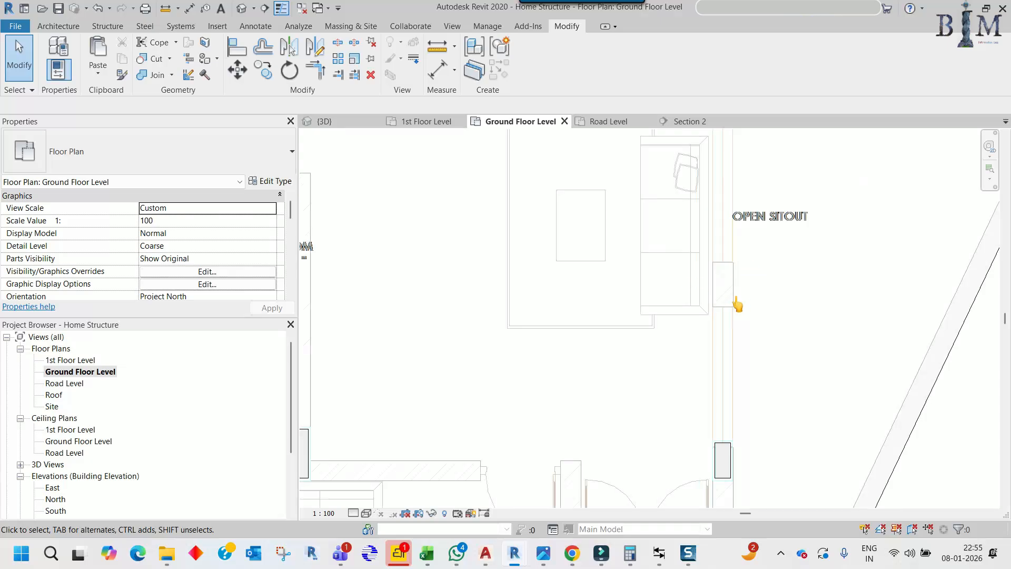
scroll(745, 219, "down", 4)
scroll(726, 253, "up", 3)
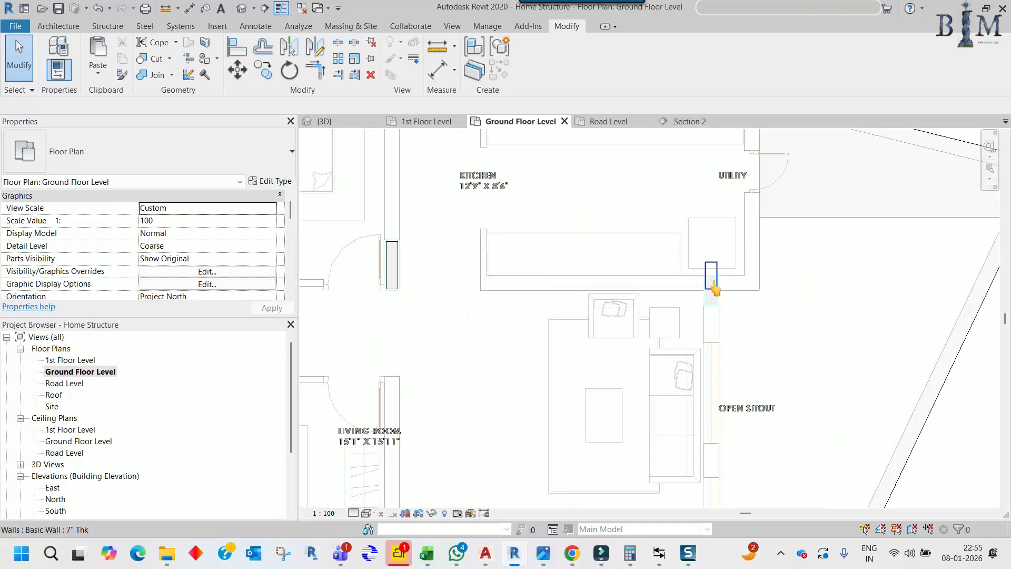
scroll(715, 288, "up", 2)
left_click(716, 282)
scroll(718, 263, "up", 2)
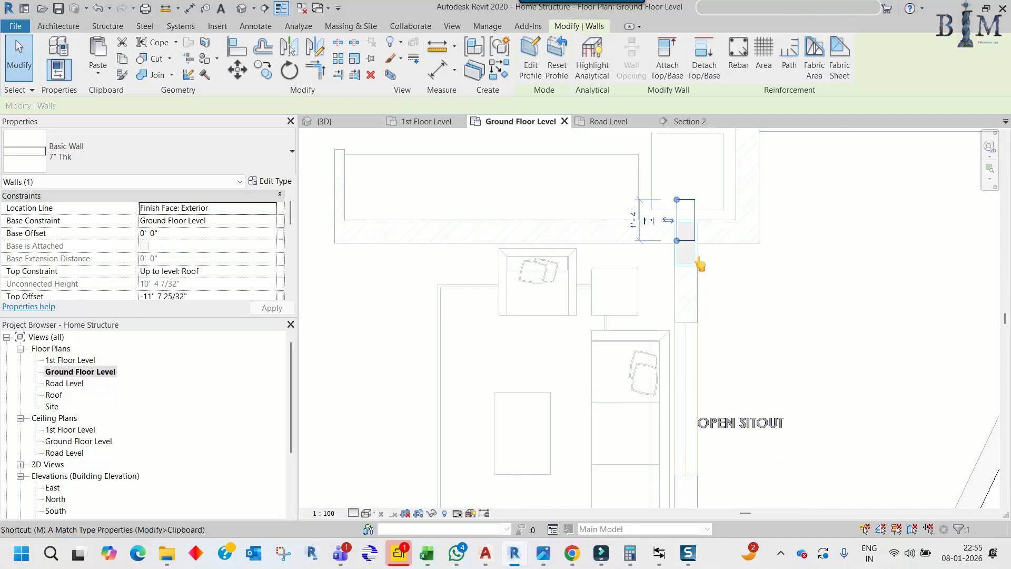
key("v")
scroll(684, 248, "up", 2)
left_click(653, 217)
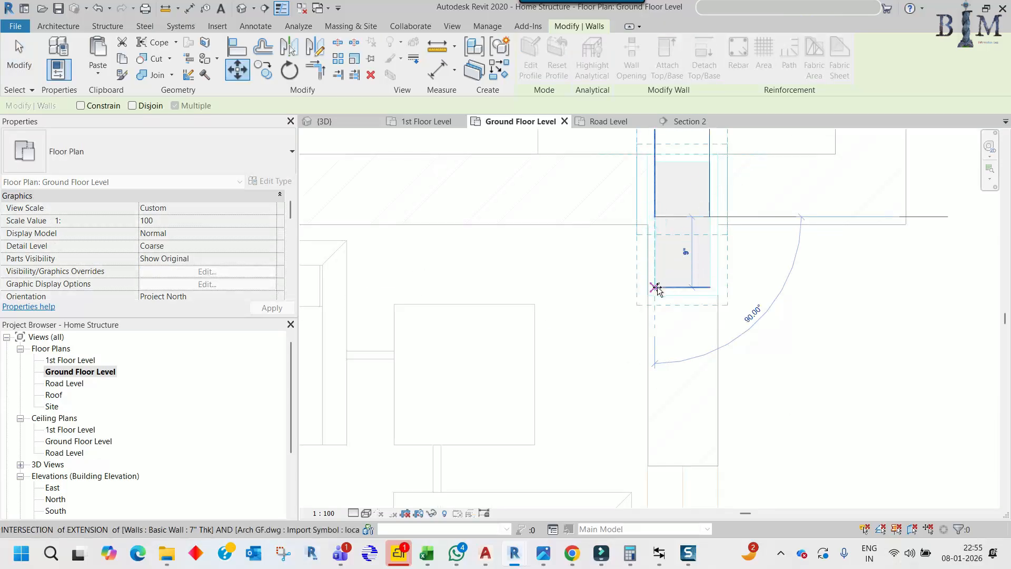
left_click(656, 288)
scroll(694, 269, "down", 4)
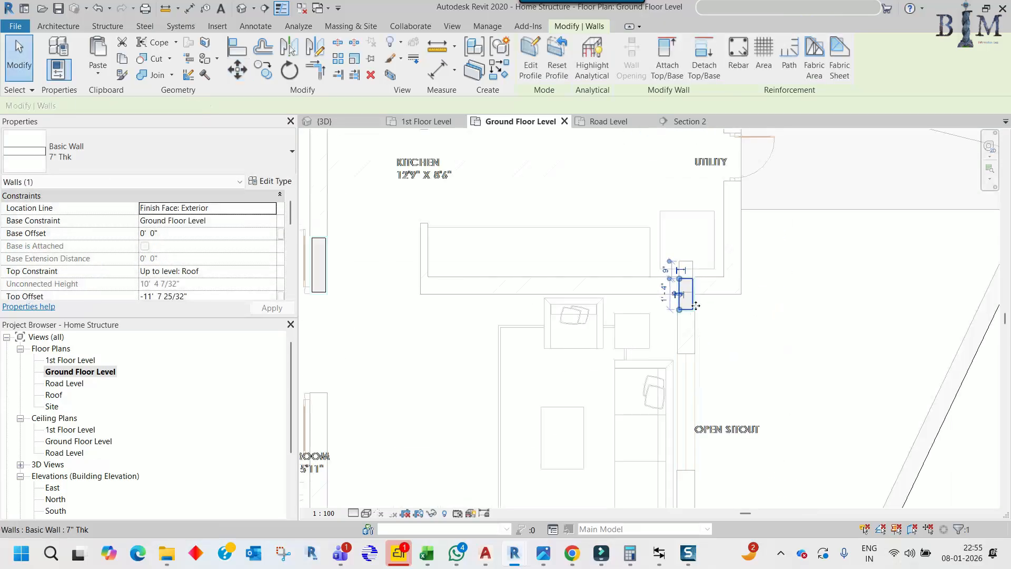
Examine the columns across the Ground Floor Level plan against their DWG outlines
left_click(708, 310)
scroll(700, 263, "down", 5)
middle_click_drag(692, 236, 702, 301)
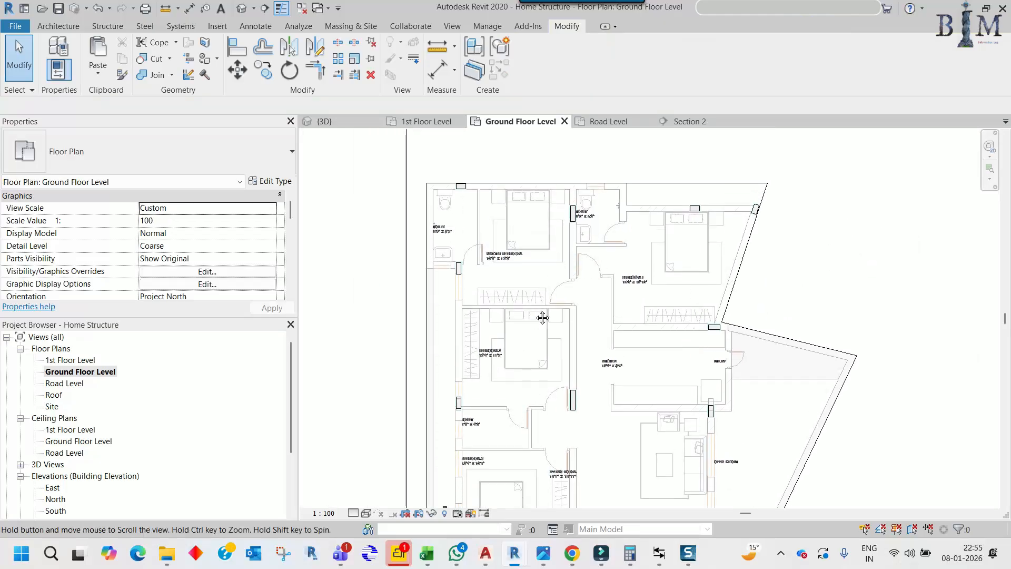
scroll(574, 274, "up", 6)
scroll(679, 299, "down", 5)
middle_click_drag(679, 302, 653, 215)
scroll(495, 280, "up", 2)
scroll(459, 264, "down", 1)
scroll(461, 271, "down", 1)
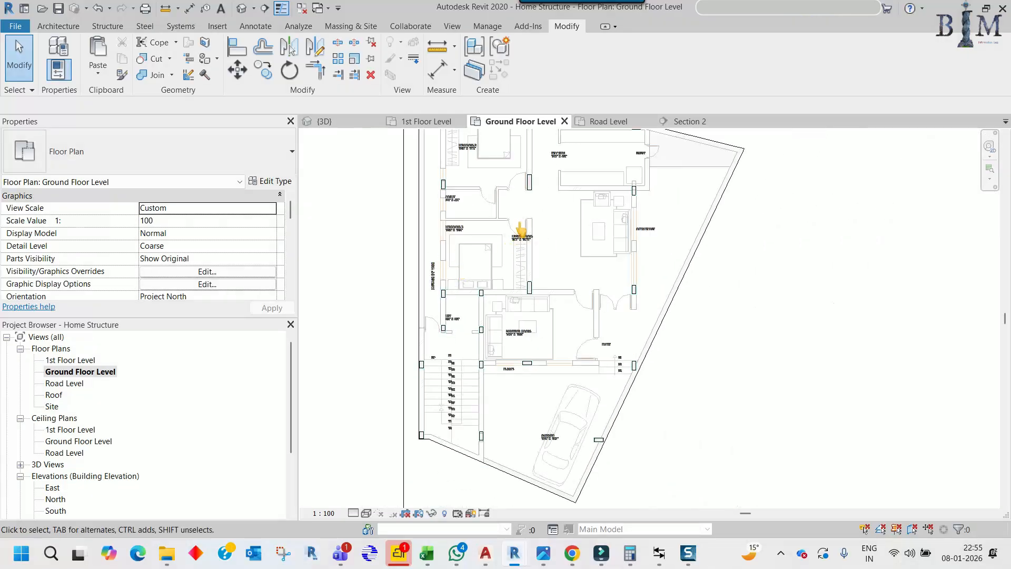
scroll(753, 287, "down", 2)
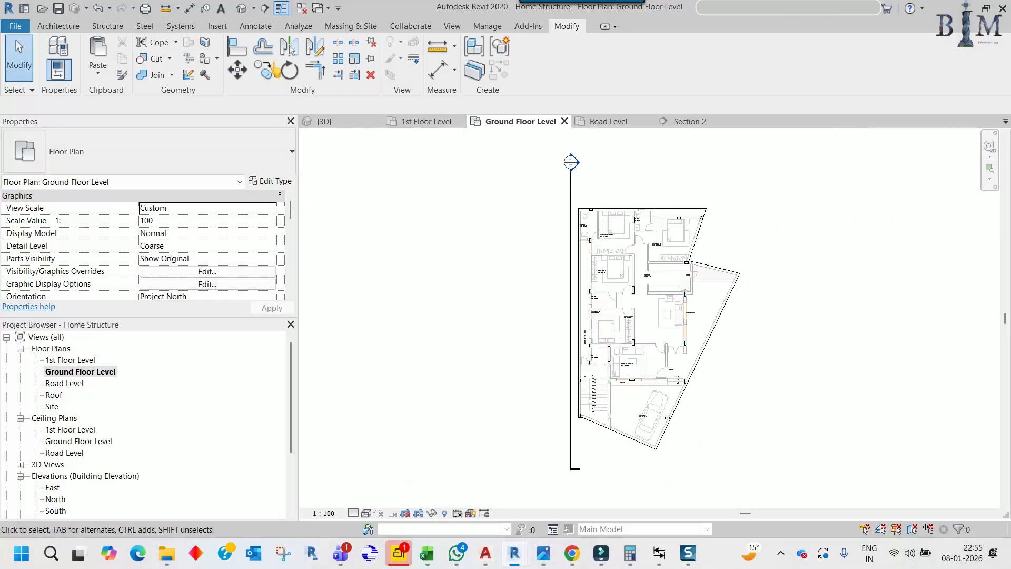
Check the structure in the default 3D view and leave only the 1st Floor Level plan open
left_click(241, 9)
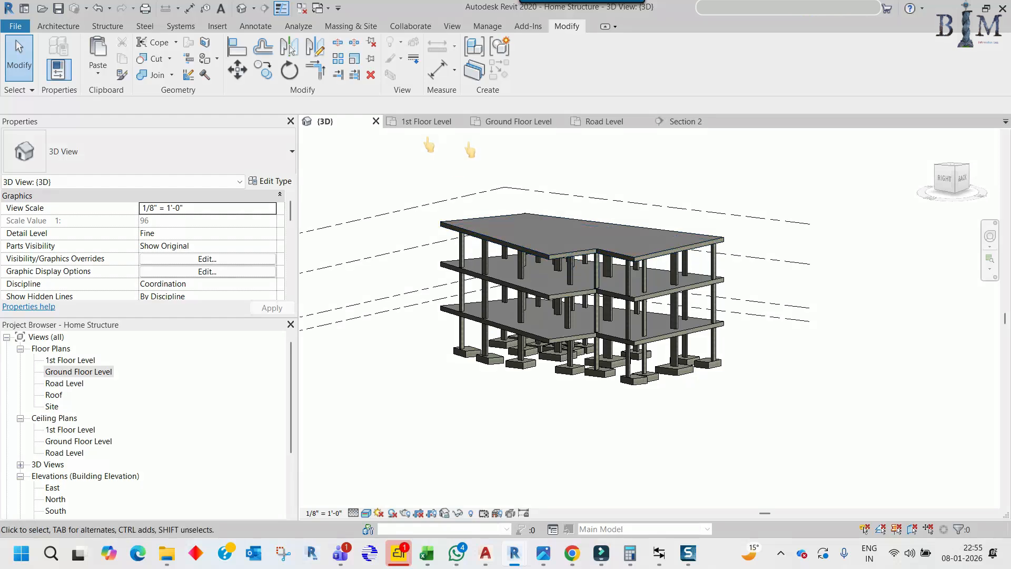
left_click(413, 123)
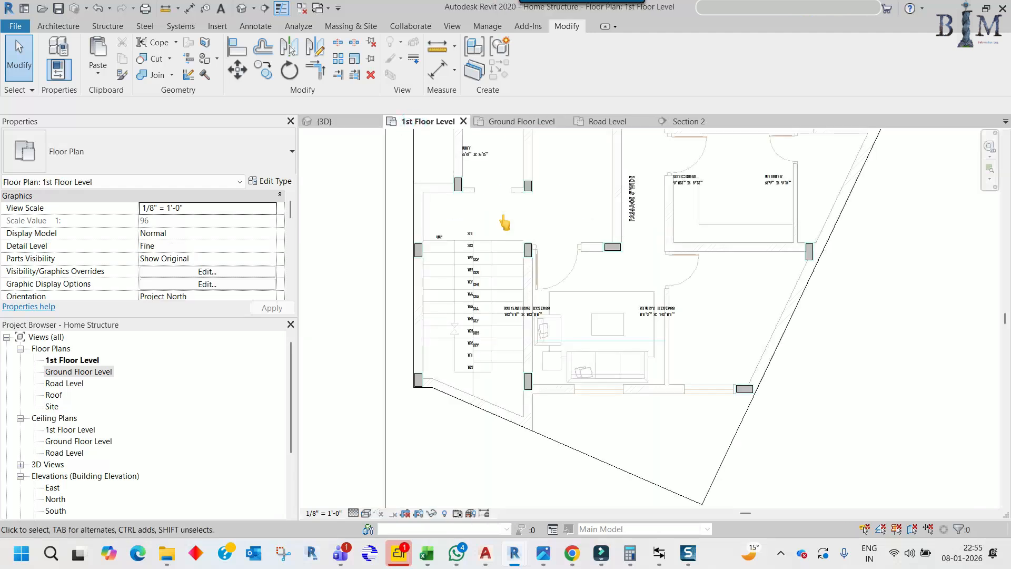
middle_click(510, 240)
middle_click(509, 241)
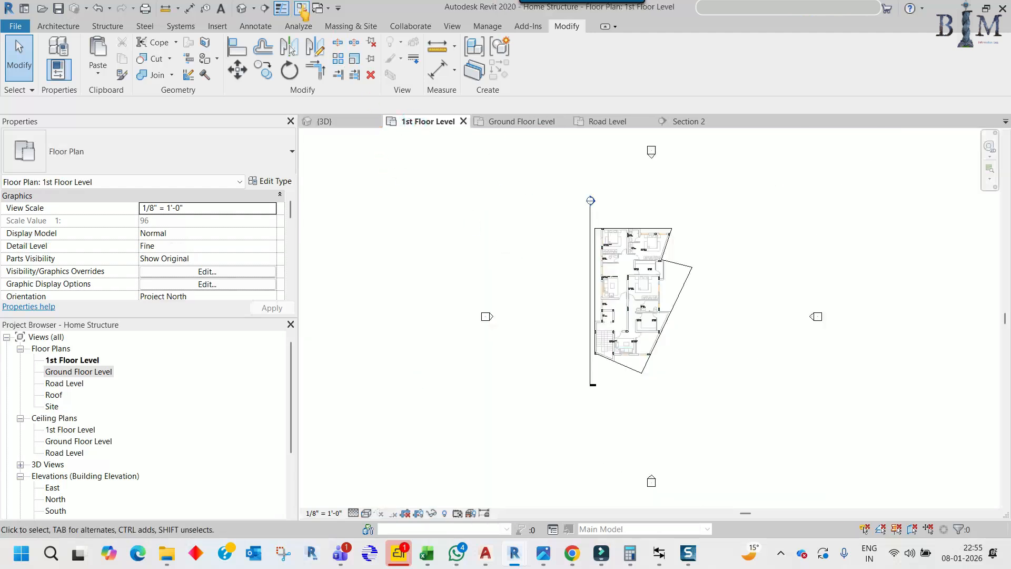
left_click(302, 8)
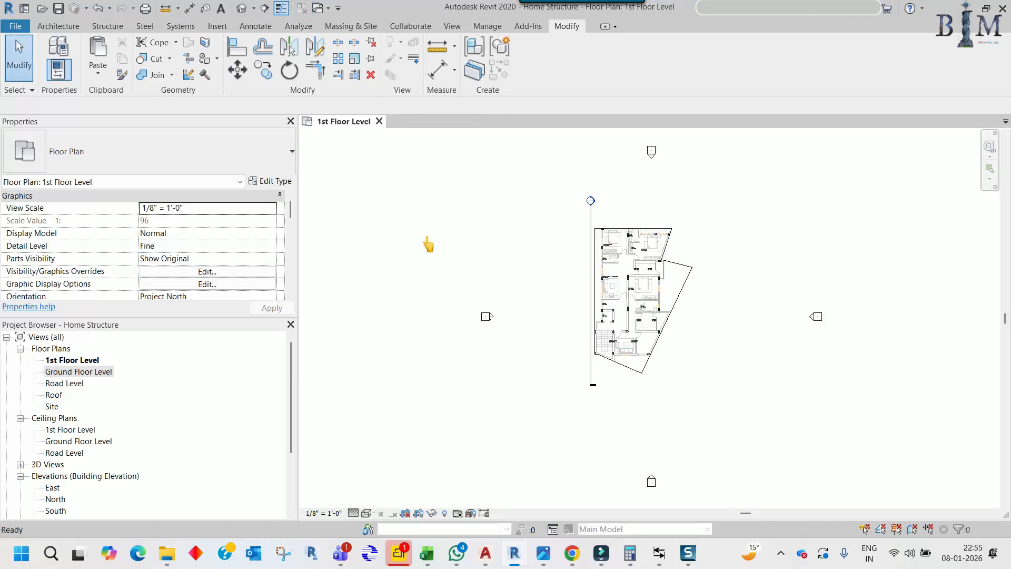
Switch to the Home Architecture project and reload its linked Home Structure.rvt model
mouse_move(515, 553)
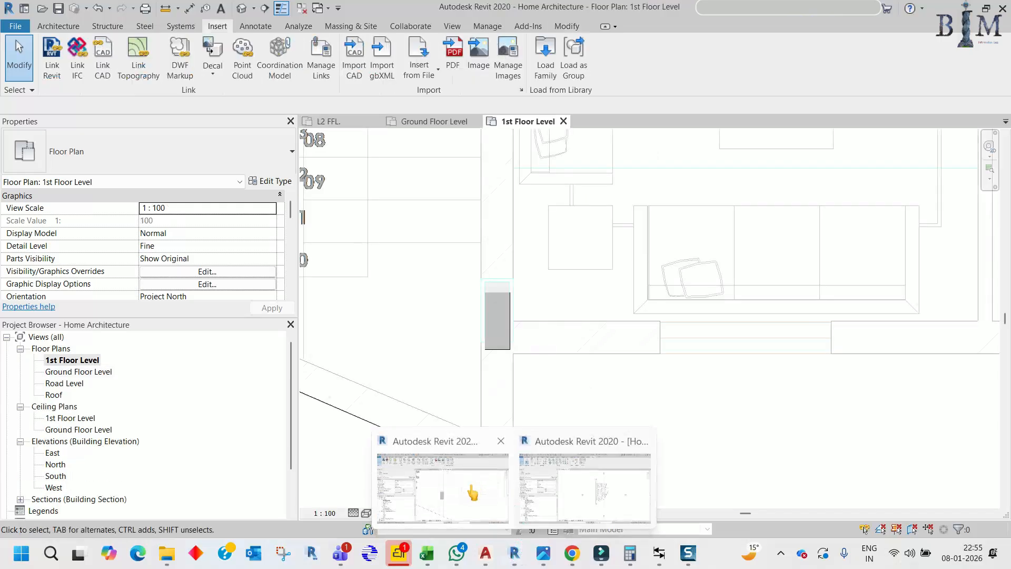
left_click(473, 494)
scroll(510, 325, "down", 5)
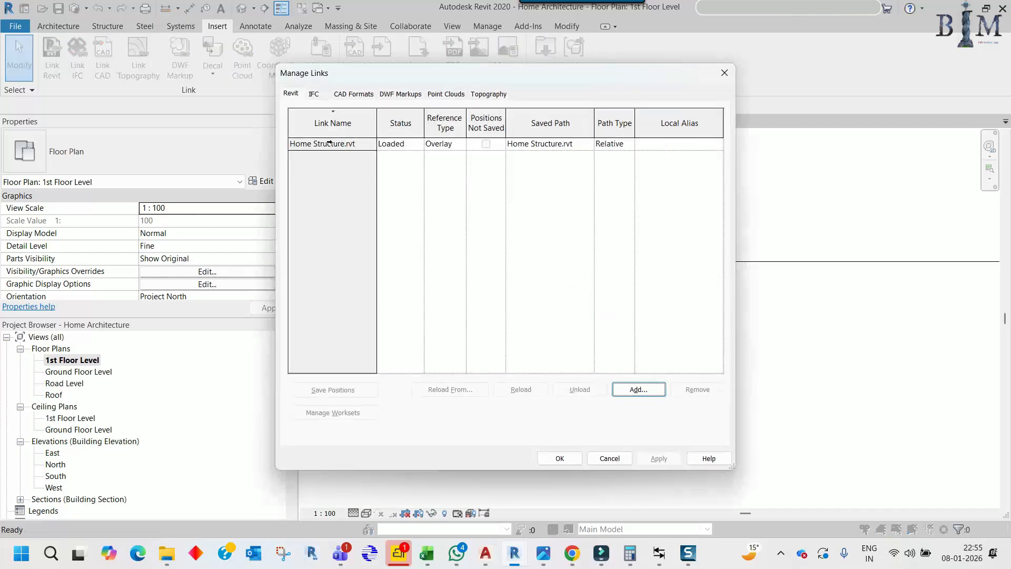
left_click(319, 148)
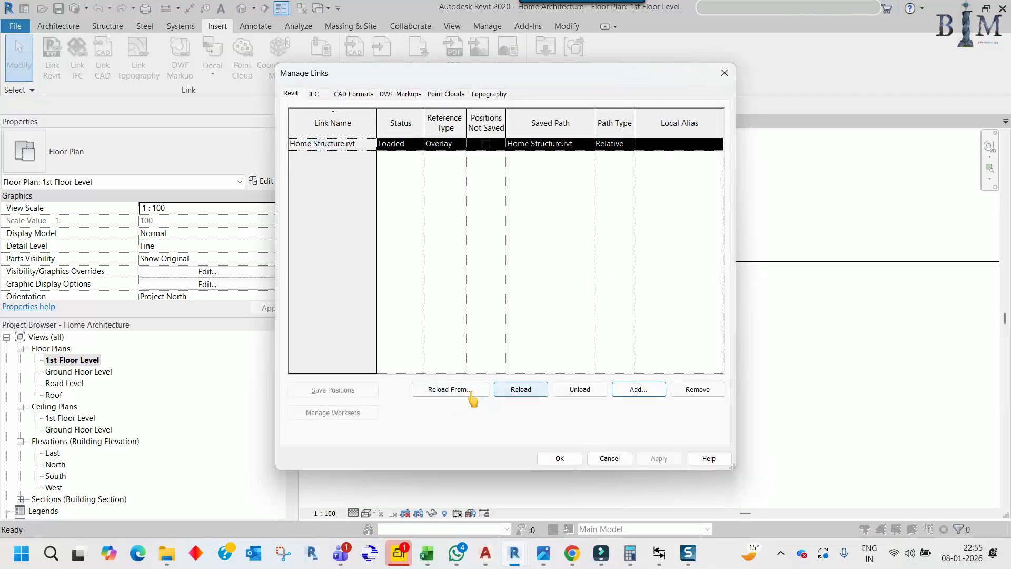
left_click(513, 391)
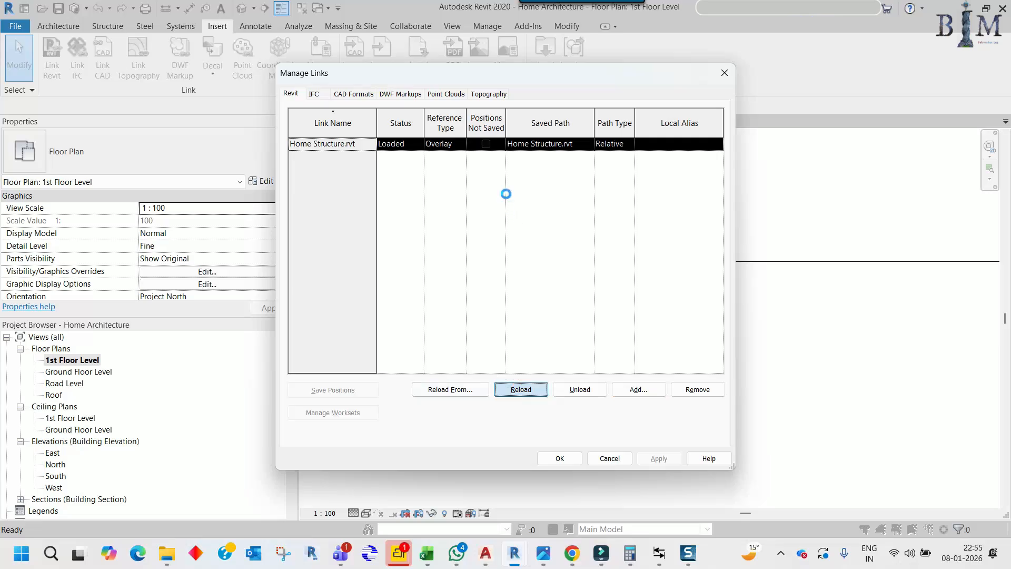
left_click(560, 456)
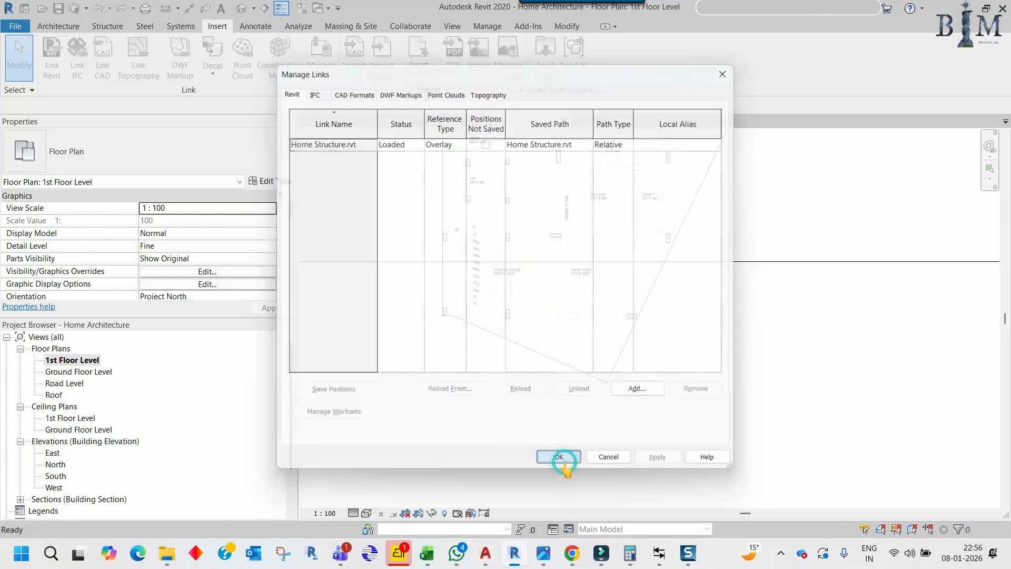
Examine the reloaded structural columns against the DWG outlines across the 1st Floor Level plan
scroll(548, 293, "up", 6)
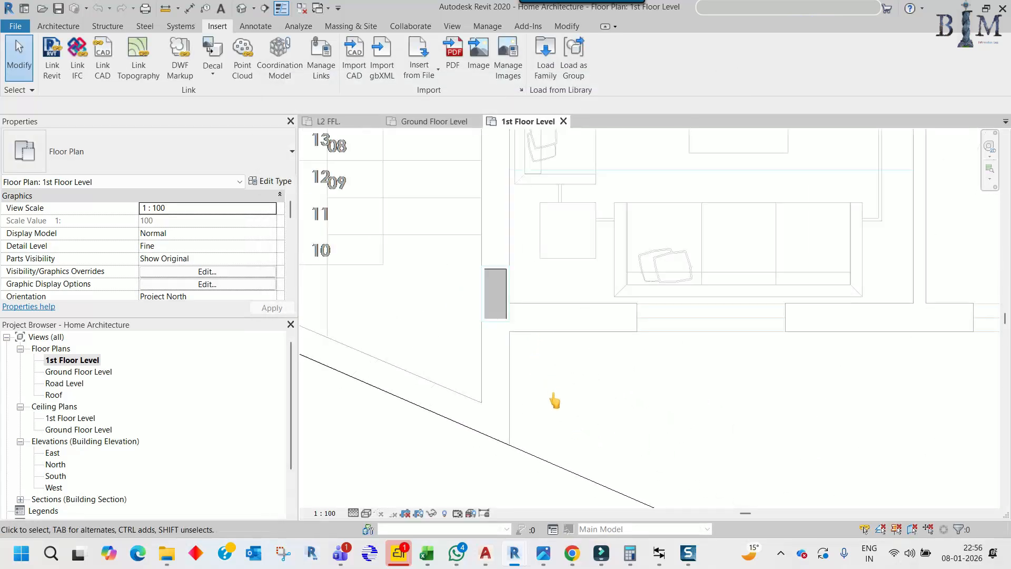
scroll(555, 400, "down", 5)
middle_click_drag(548, 384, 566, 329)
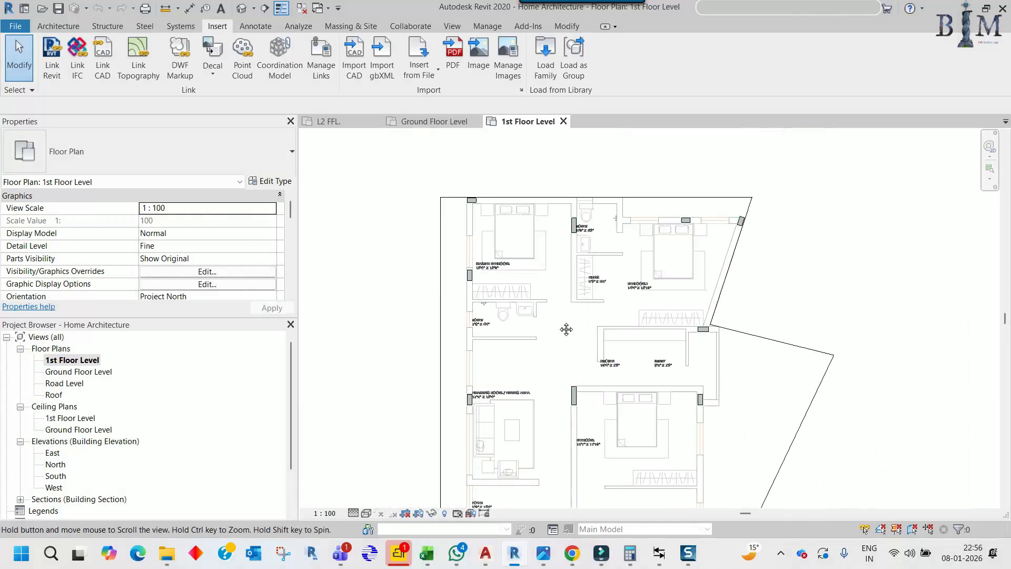
middle_click(421, 246)
middle_click(421, 246)
scroll(614, 283, "up", 3)
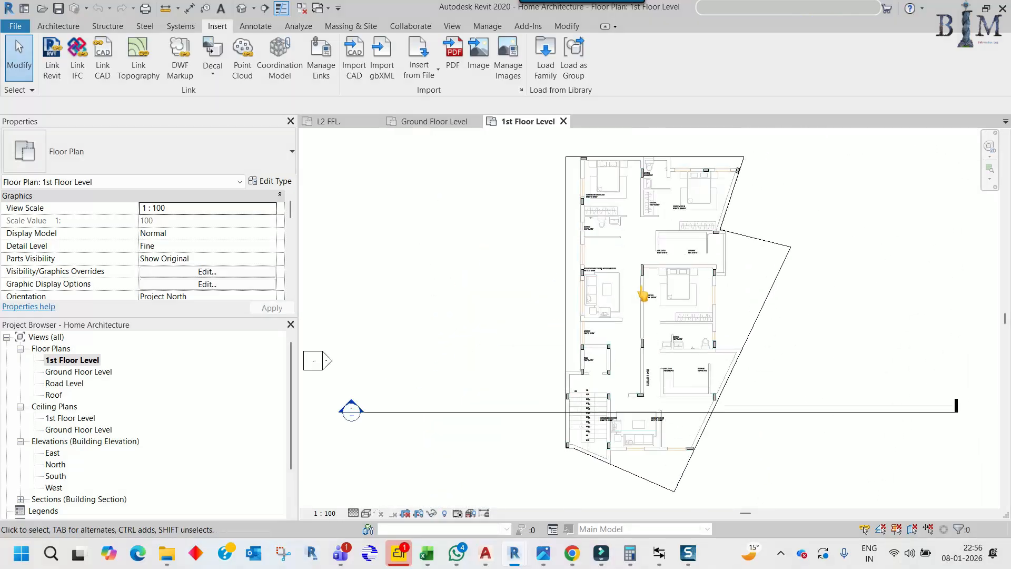
middle_click_drag(642, 294, 536, 296)
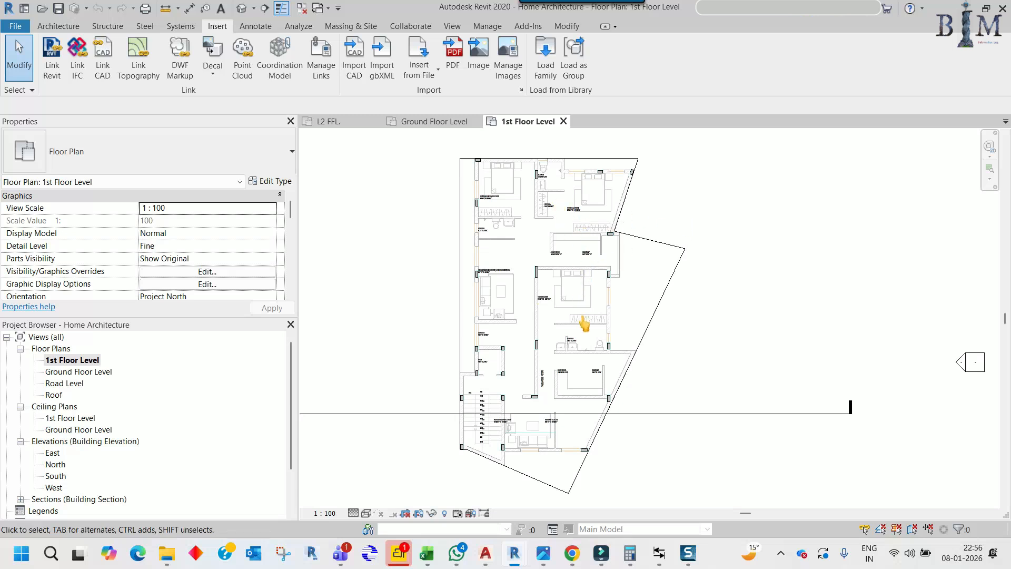
scroll(491, 179, "up", 4)
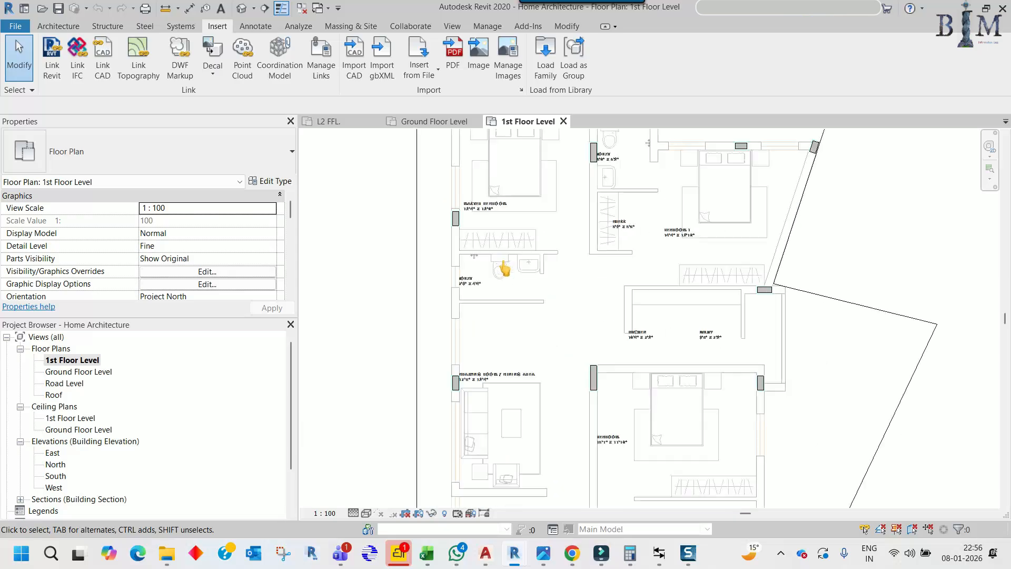
scroll(568, 284, "down", 5)
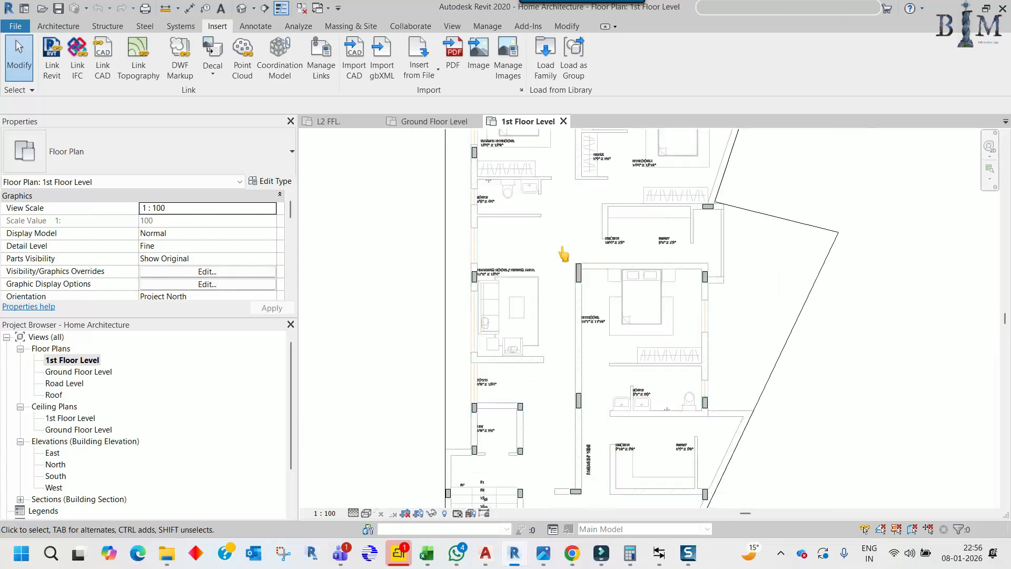
middle_click(751, 210)
middle_click(750, 210)
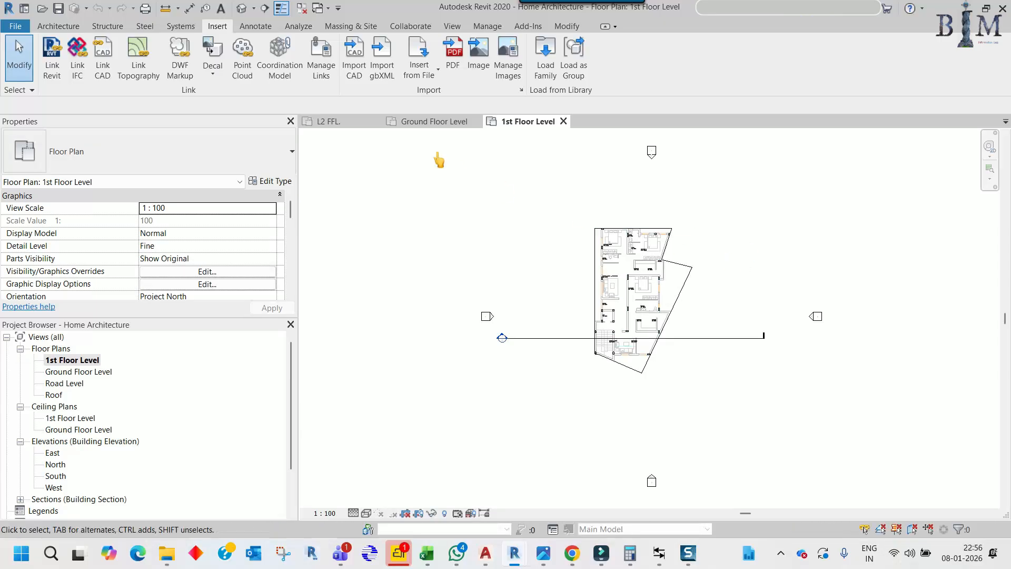
Close the inactive views of the Home Architecture project and close its Revit window
left_click(301, 8)
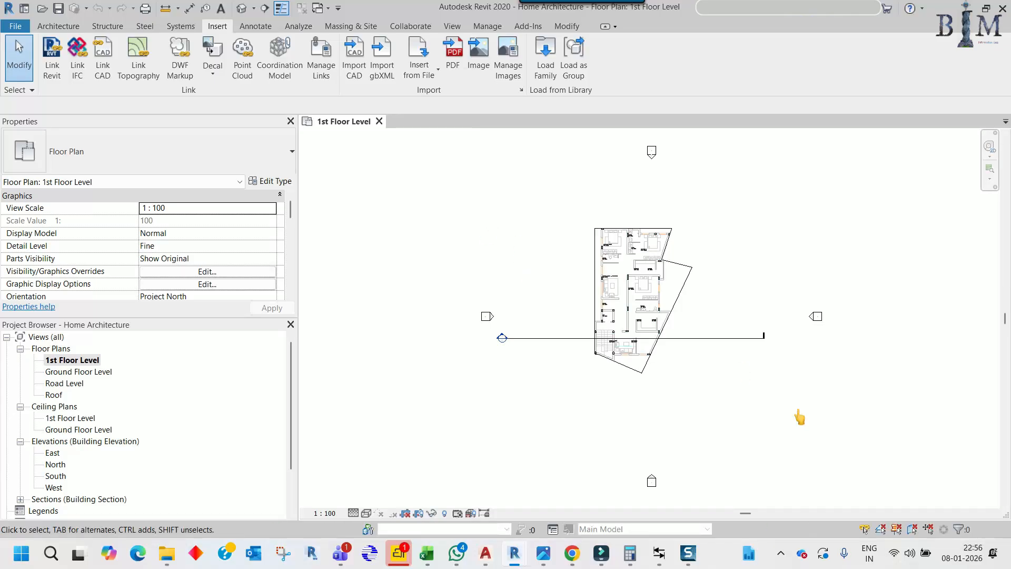
left_click(1002, 9)
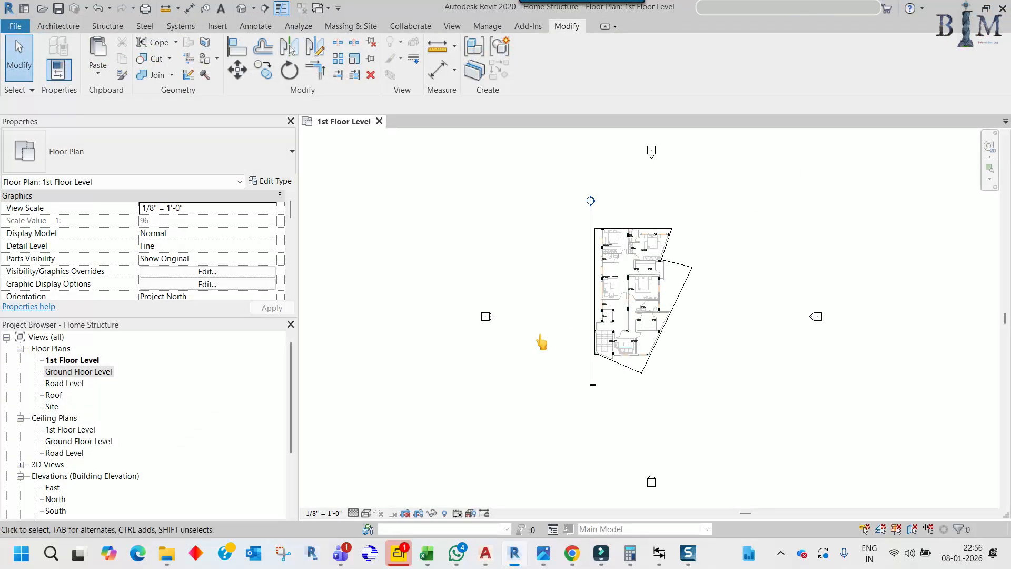